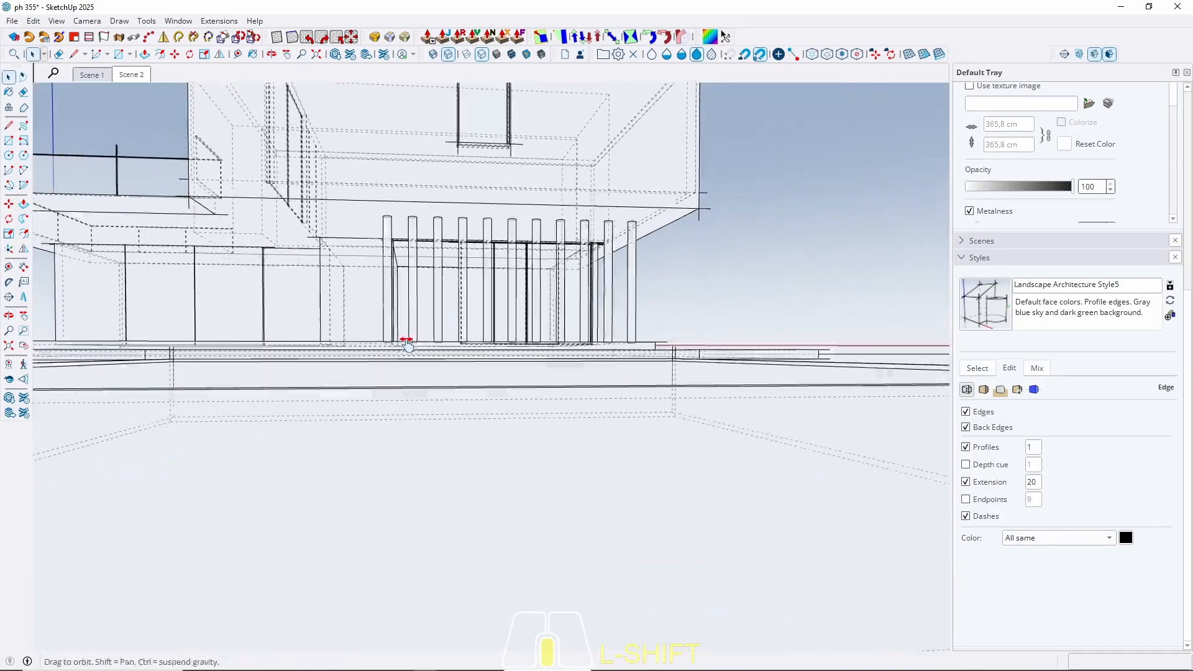
Show the finished house model from the Scene 1 tab.
click(95, 74)
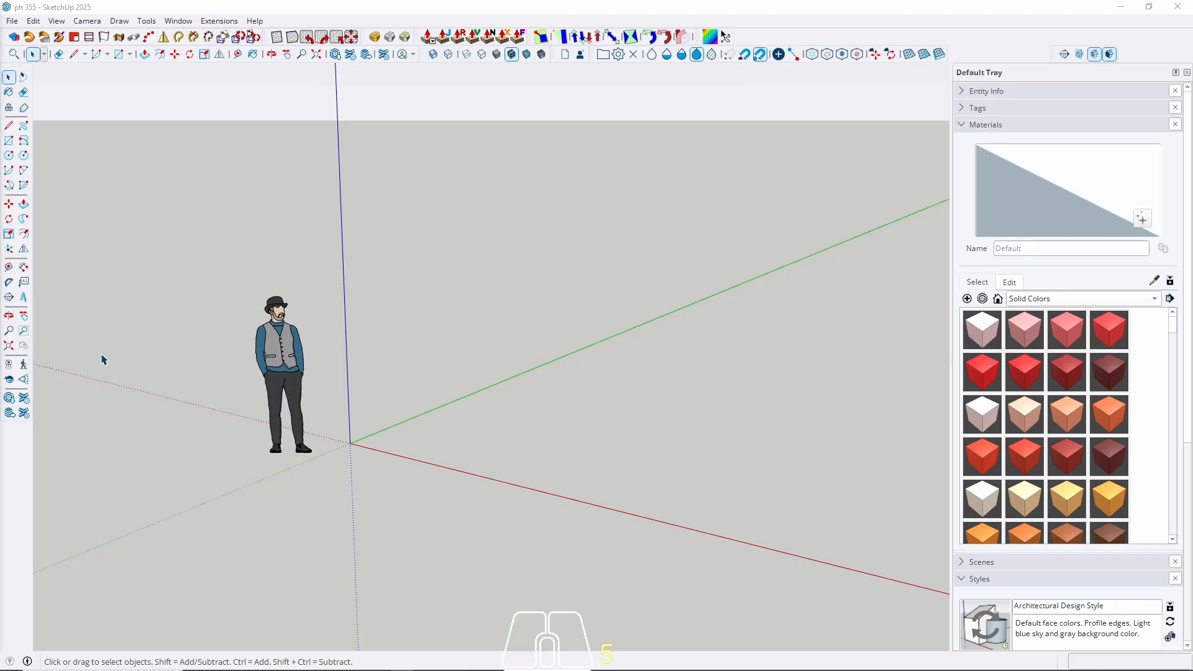
Place a guide line 600 cm from the green axis.
middle_drag(496, 315, 607, 496)
middle_drag(365, 381, 482, 364)
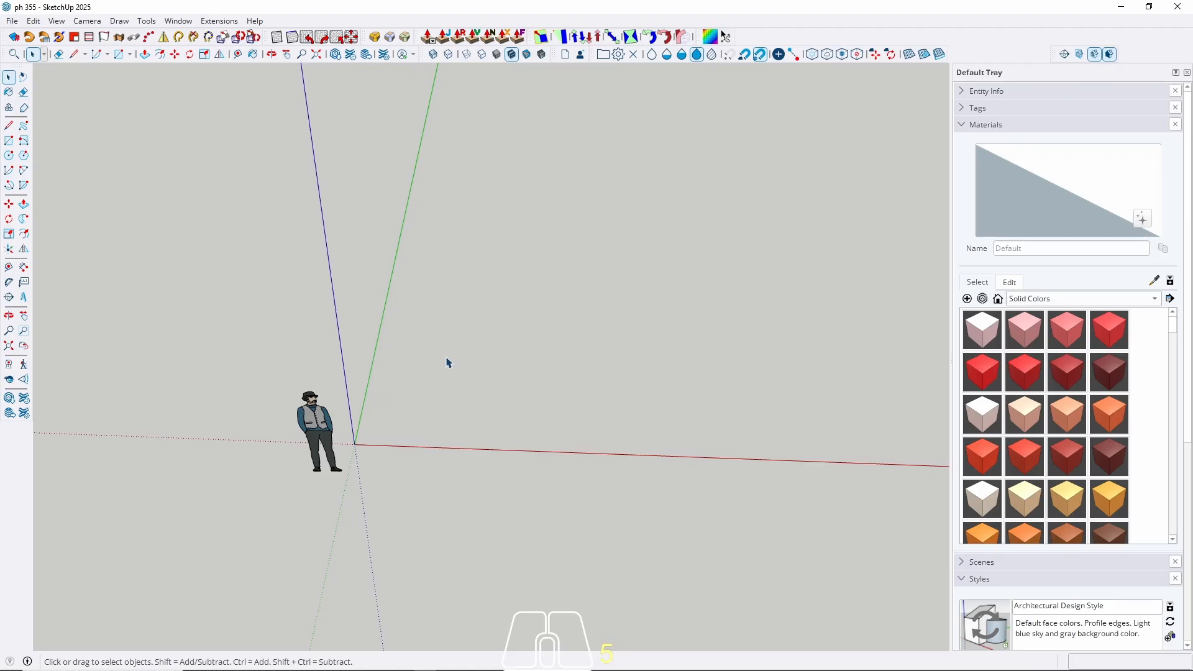
key(t)
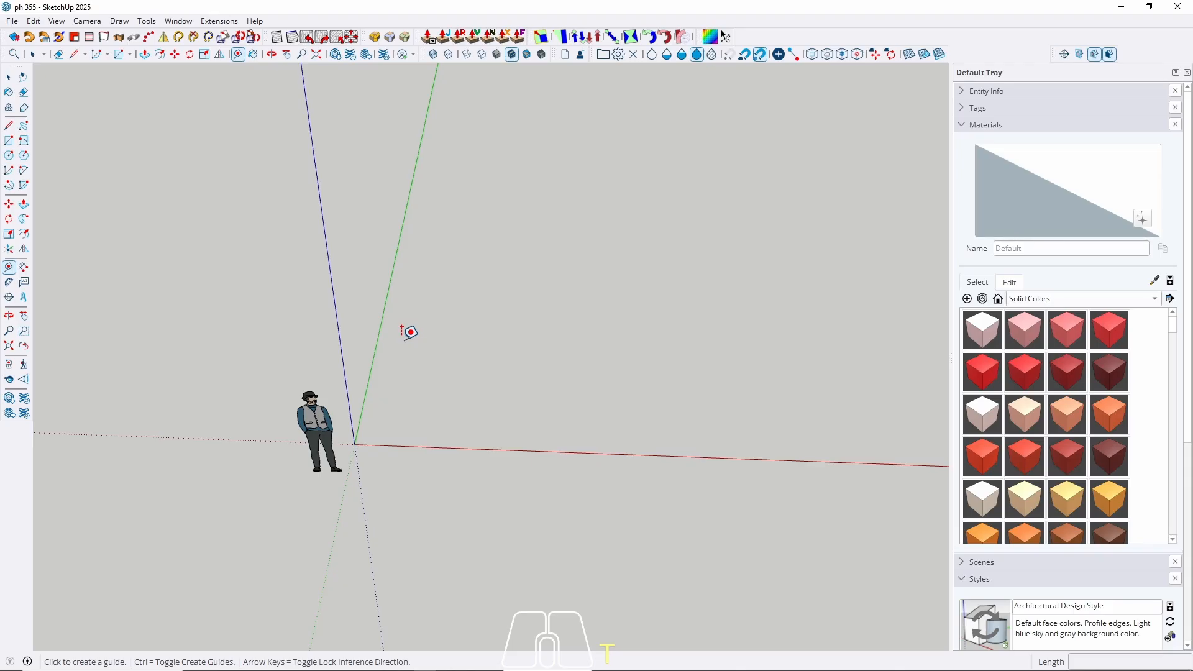
click(377, 338)
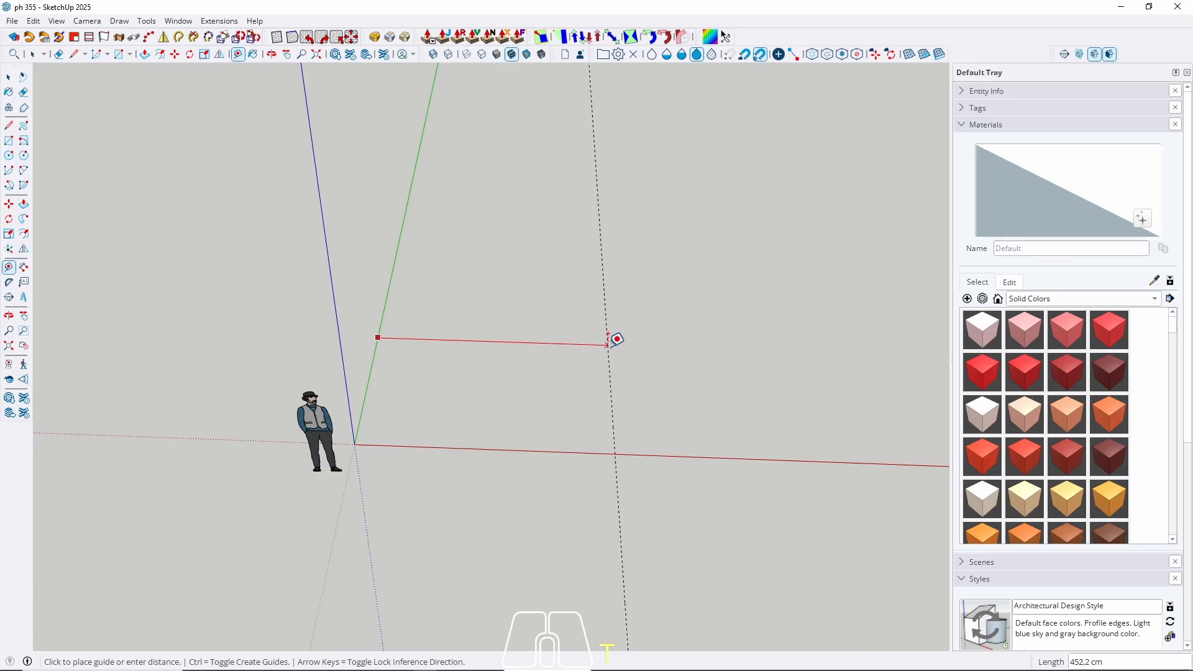
scroll(462, 414, down, 2)
middle_drag(463, 415, 417, 437)
scroll(532, 376, down, 2)
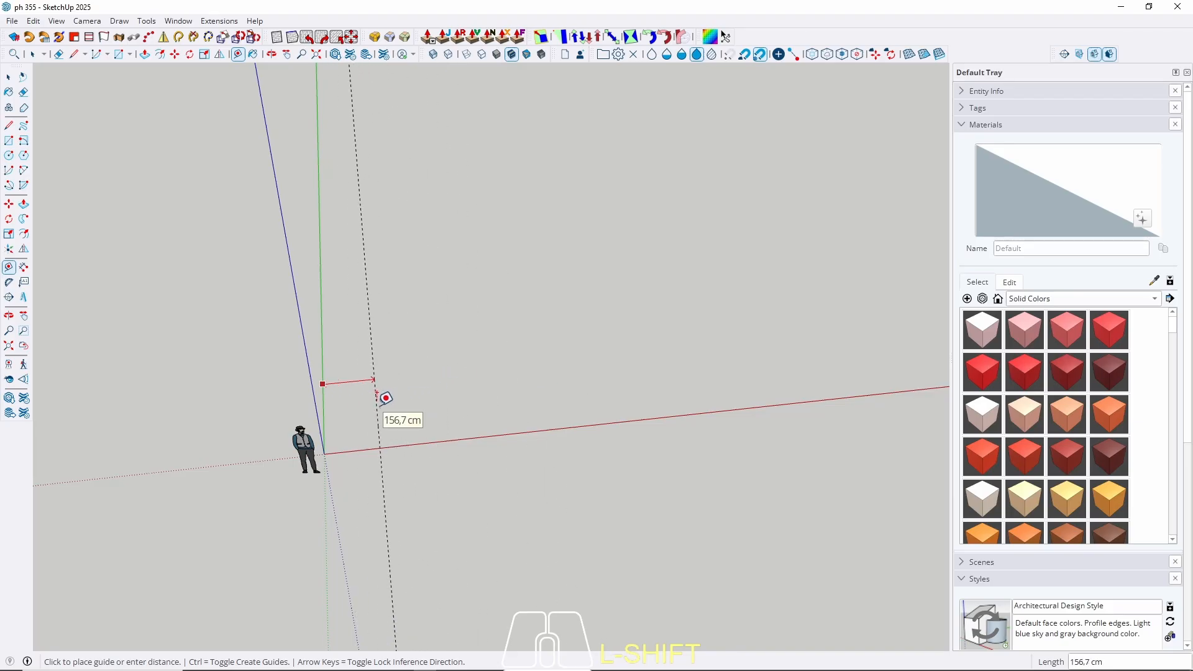
text(600)
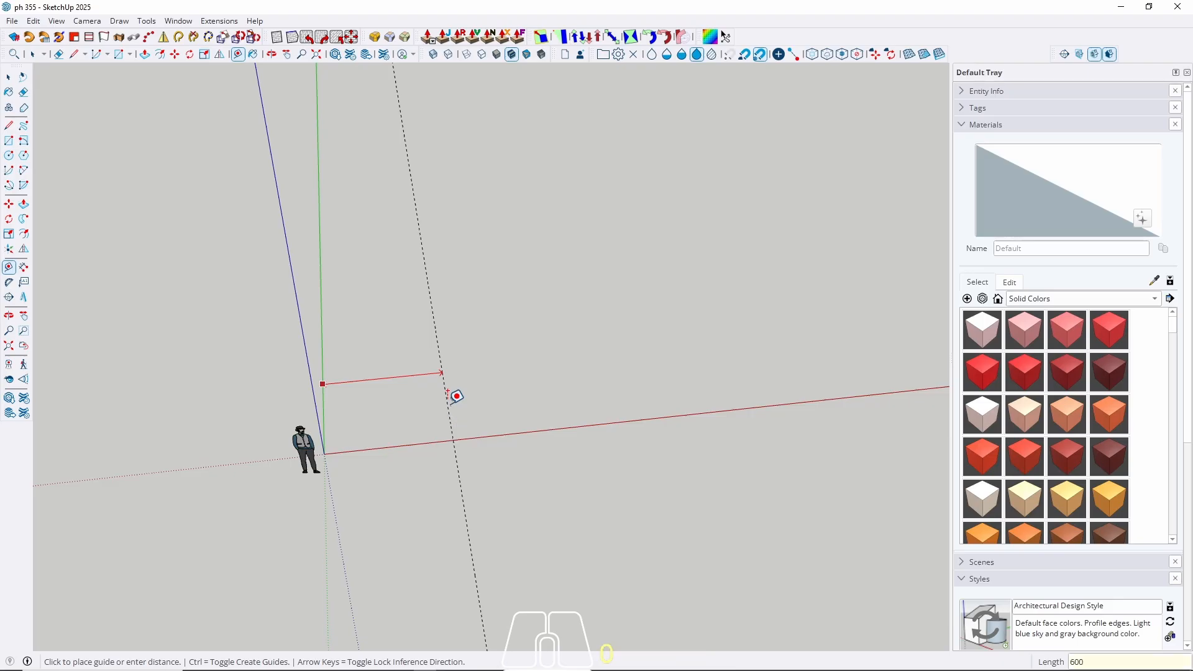
key(Return)
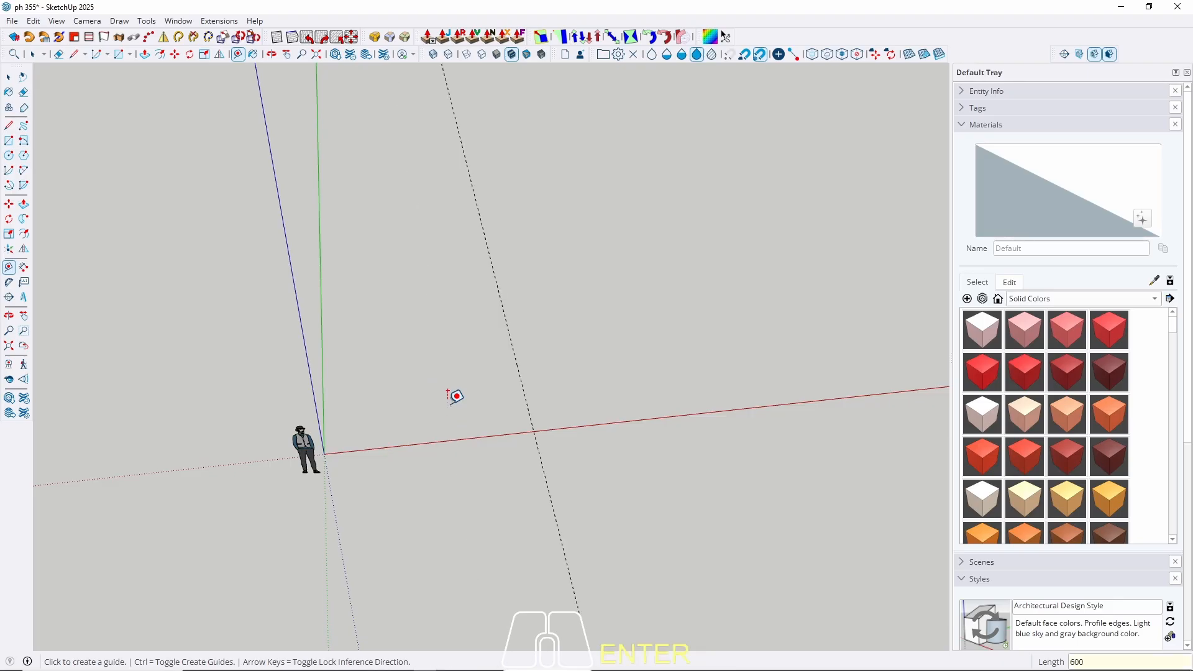
Place a second guide line 450 cm from the red axis.
click(402, 446)
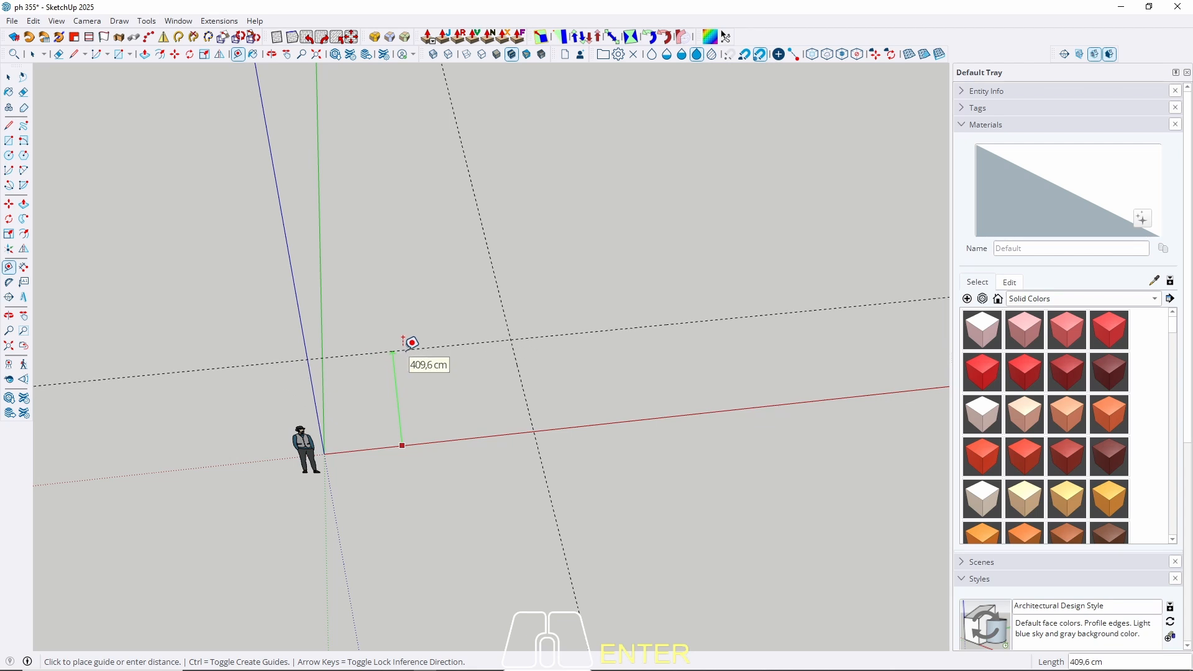
text(450)
key(Return)
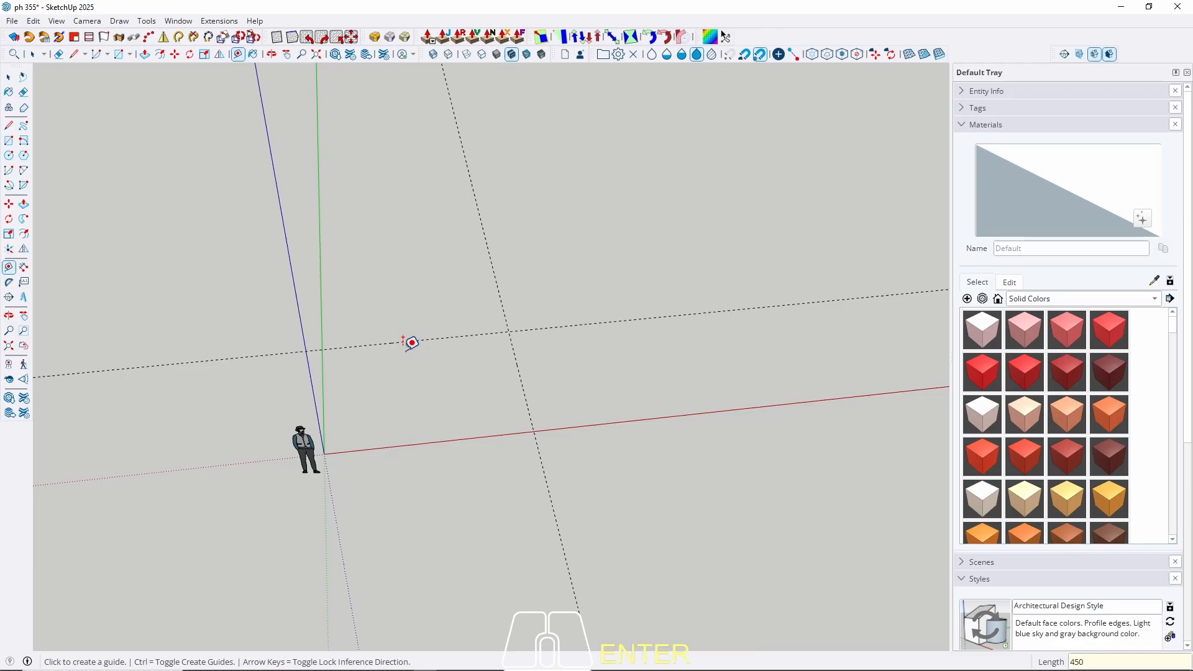
key(space)
Draw a rectangle from the origin to the guides' crossing and extrude it 300 cm high.
key(r)
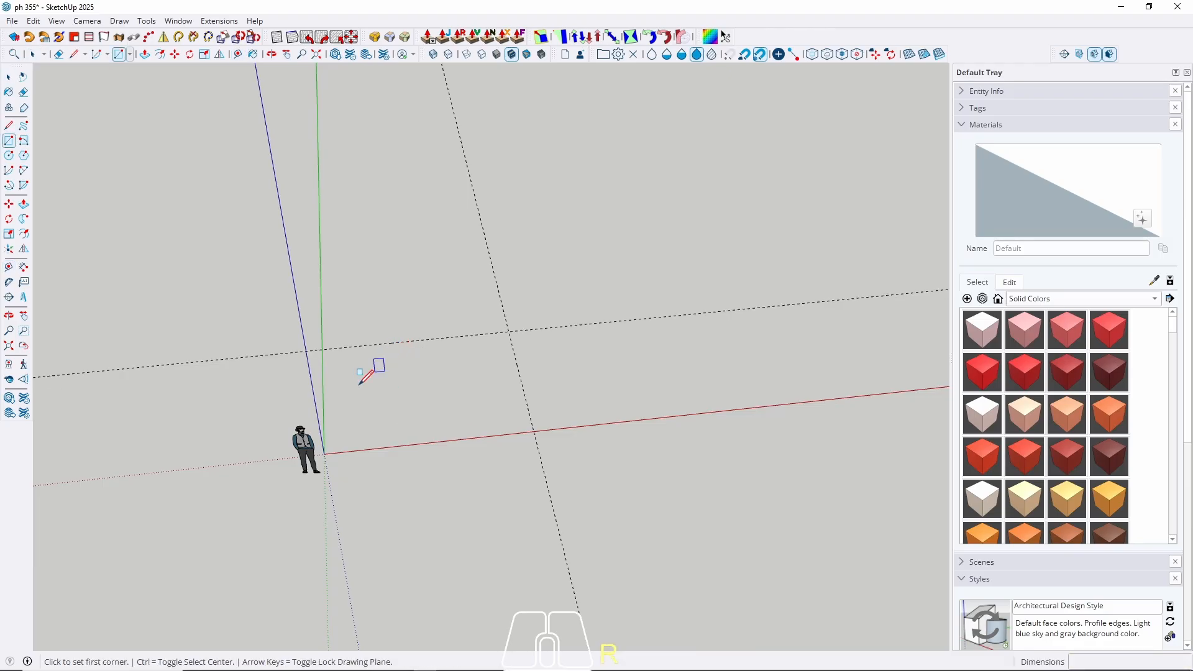
click(324, 454)
click(509, 333)
key(space)
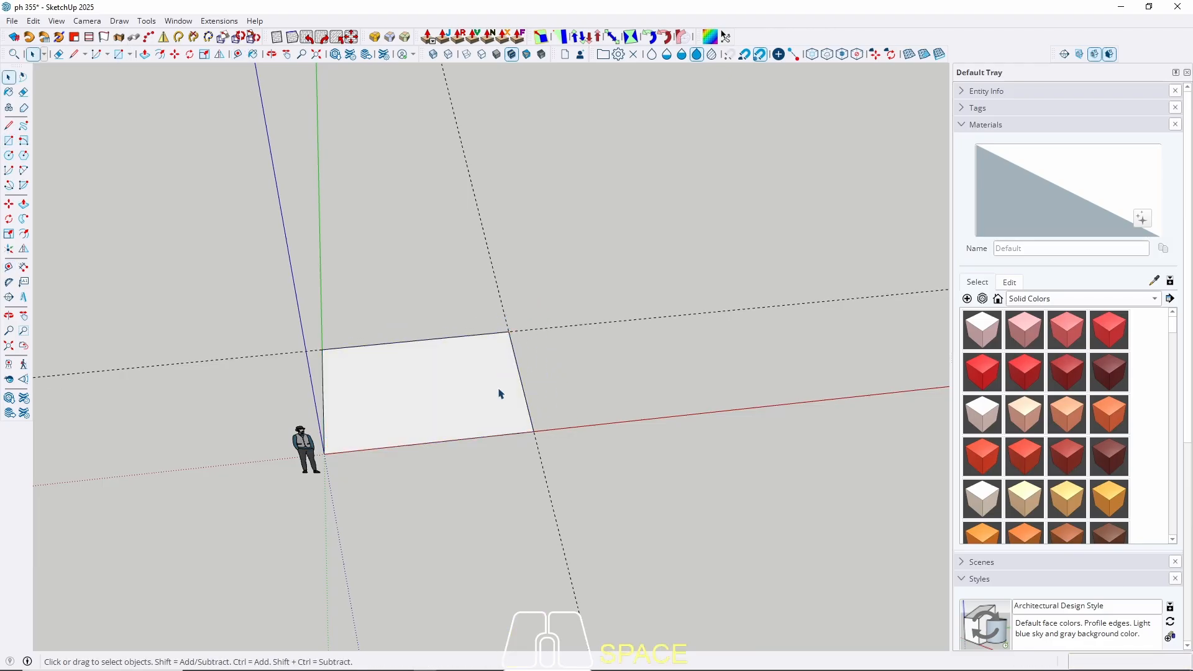
key(p)
click(466, 408)
text(300)
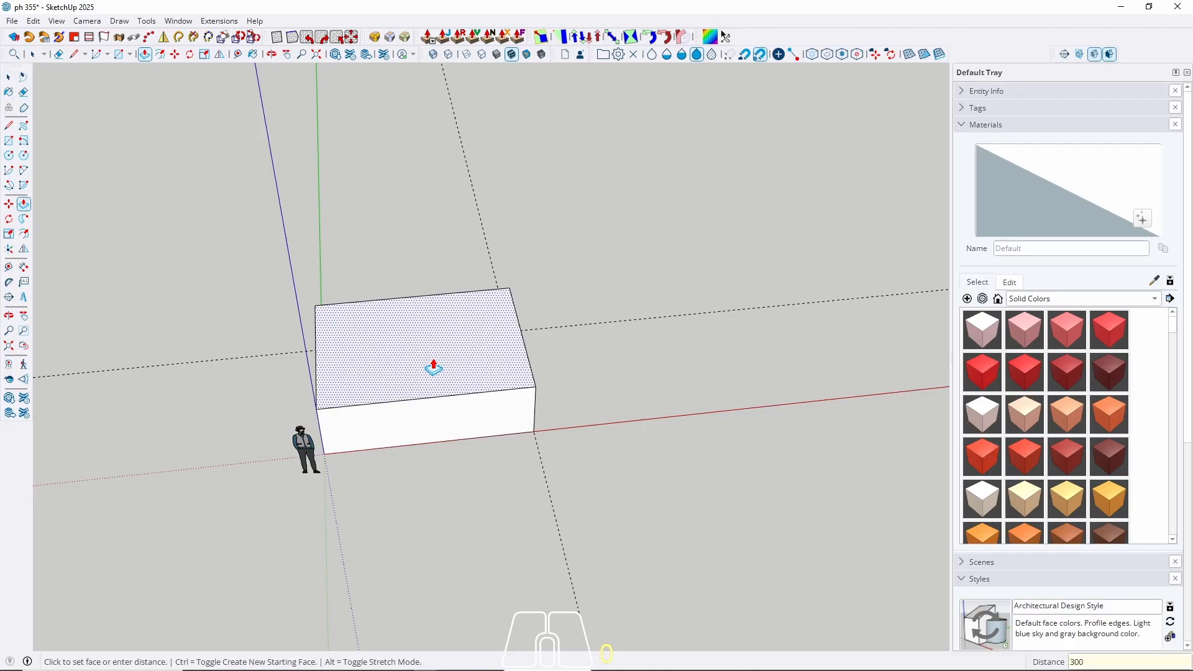
key(Return)
key(space)
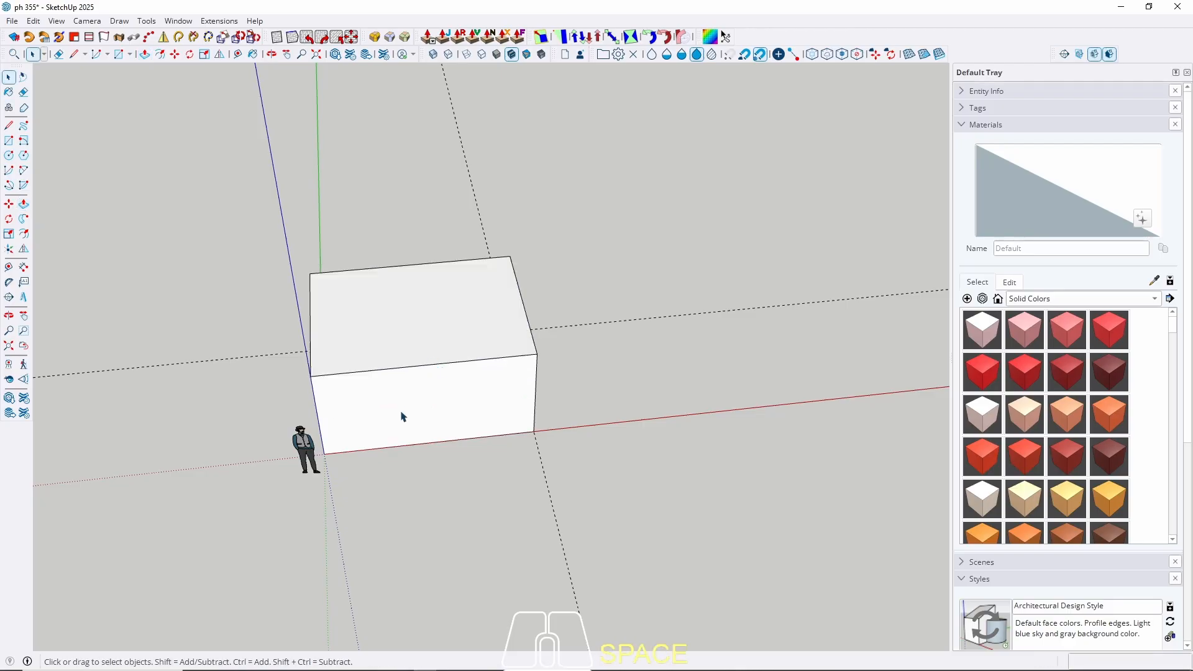
Select the whole box and make it a group.
mouse_move(402, 413)
middle_down()
mouse_move(554, 242)
mouse_move(398, 407)
middle_up()
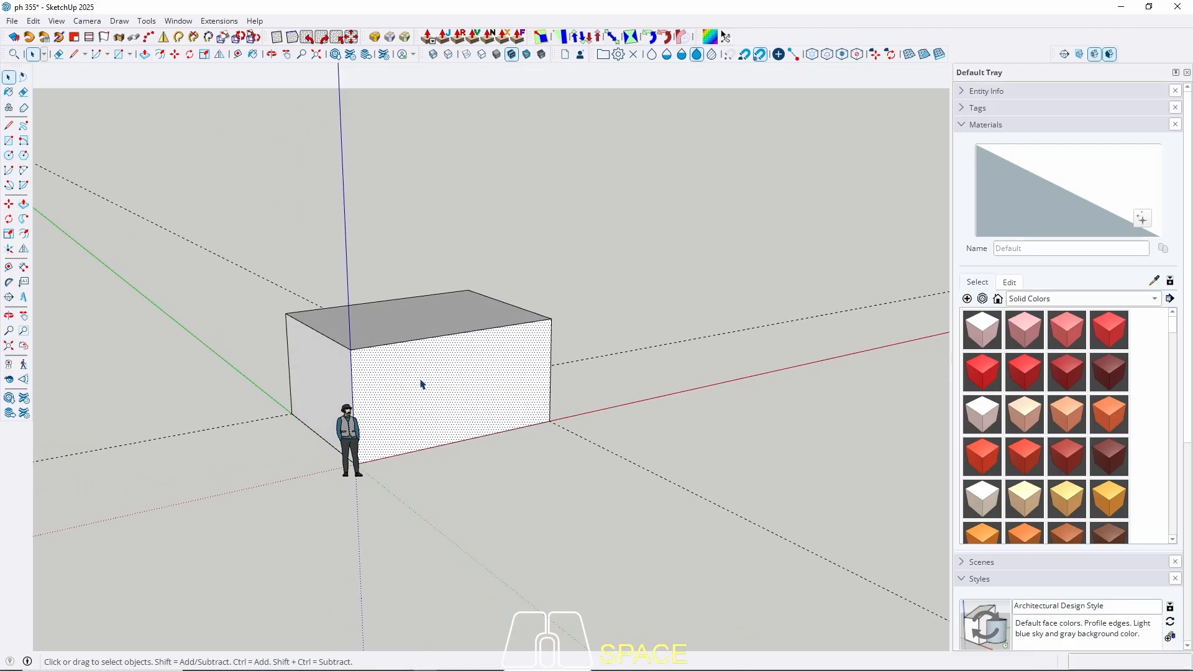
triple_click(421, 384)
right_click(421, 383)
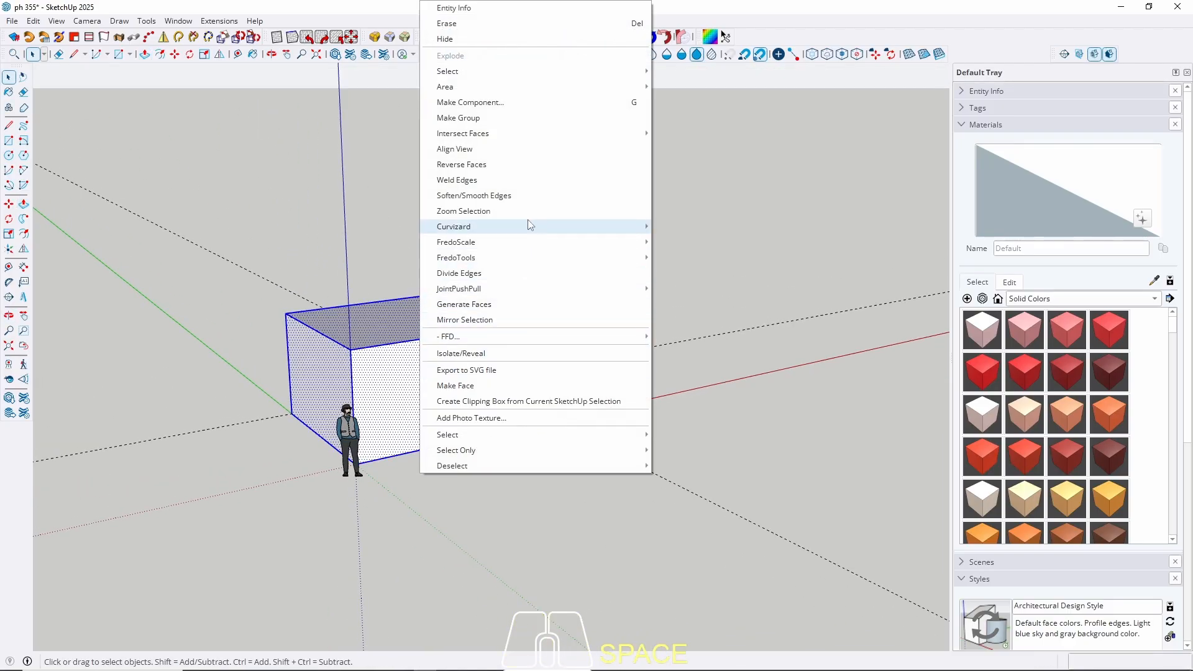
click(482, 119)
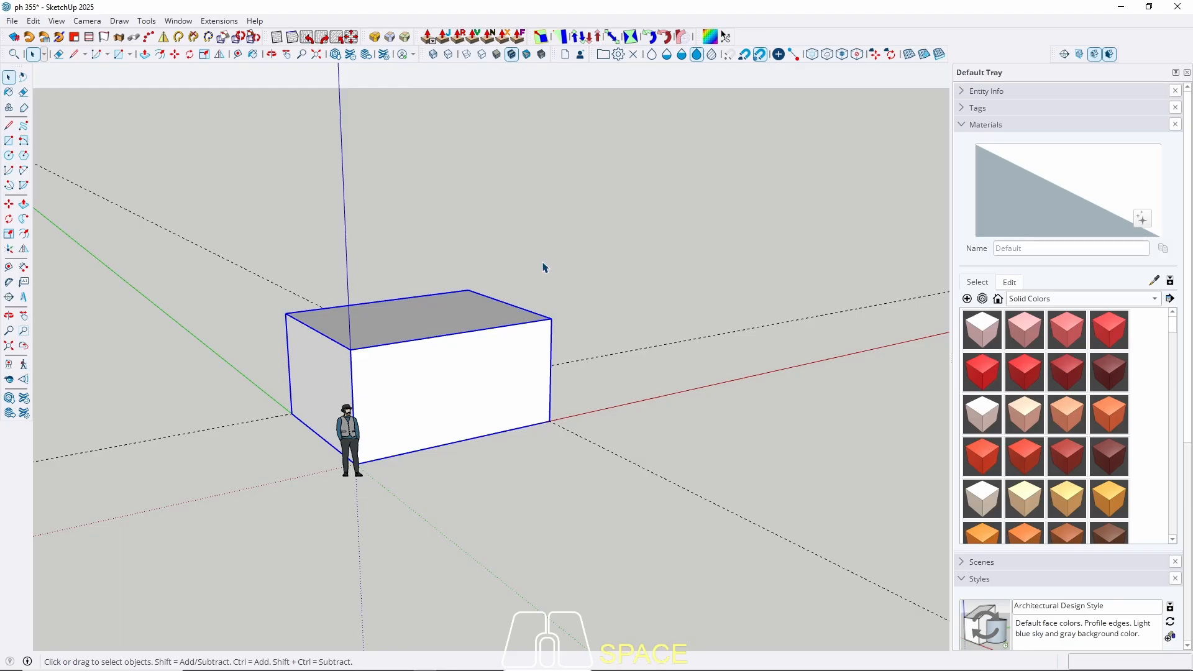
middle_drag(625, 360, 456, 461)
scroll(404, 387, down, 2)
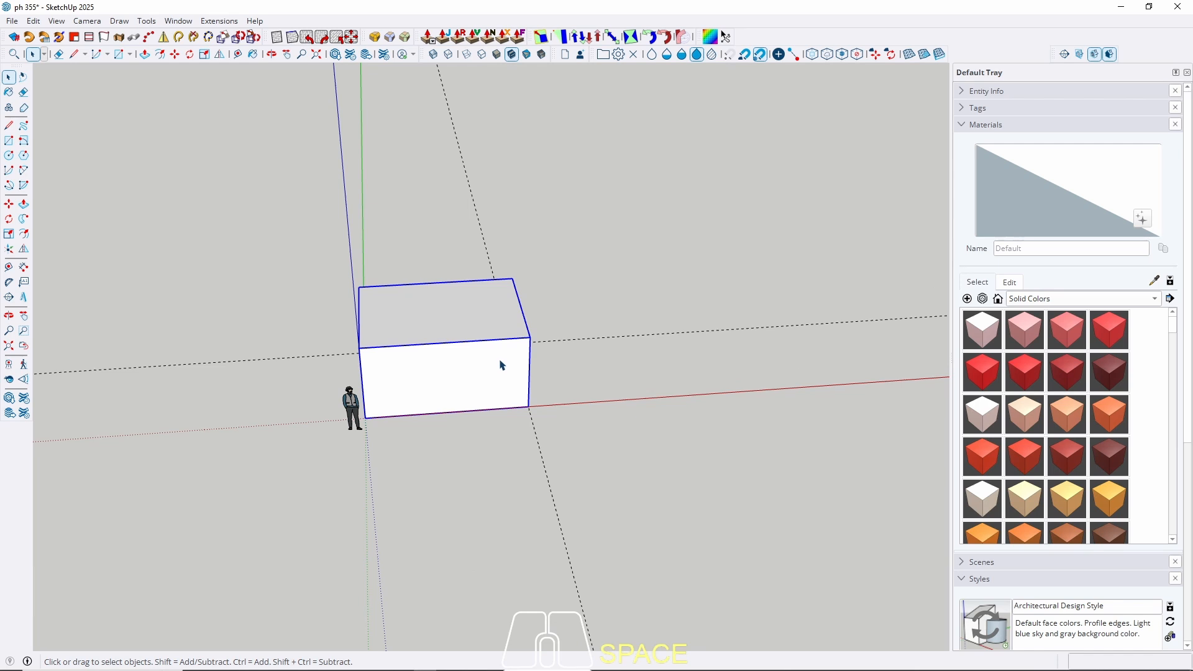
middle_drag(501, 357, 378, 408)
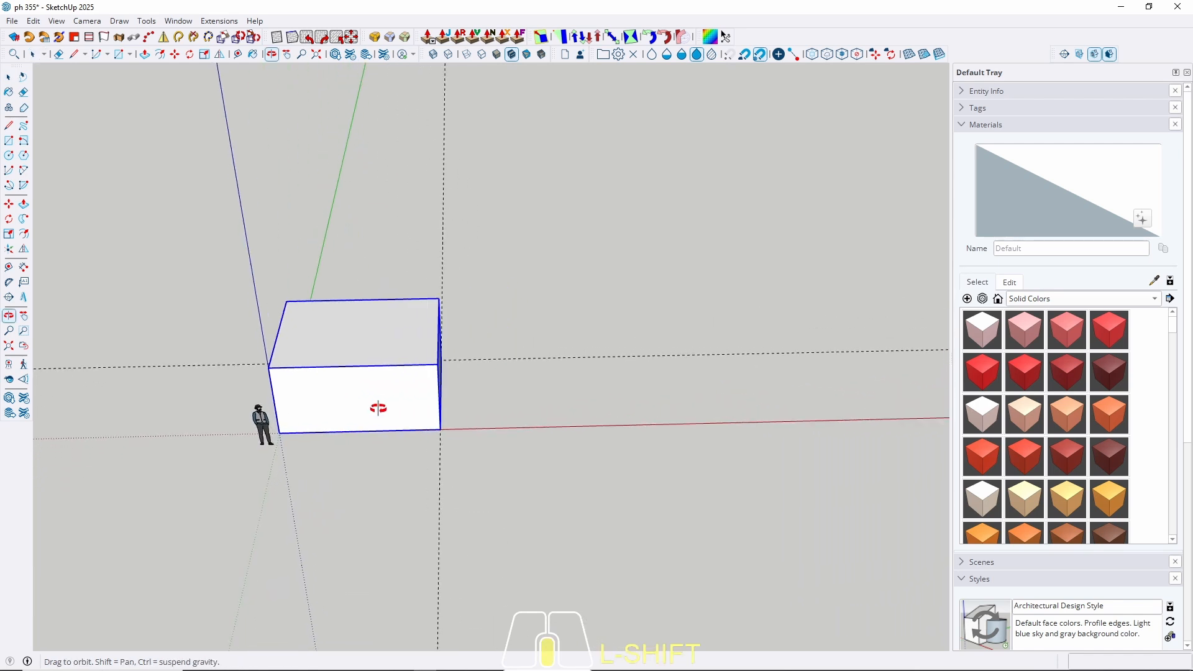
Draw a line along the box's top edge from its left to right corner.
key(l)
click(268, 368)
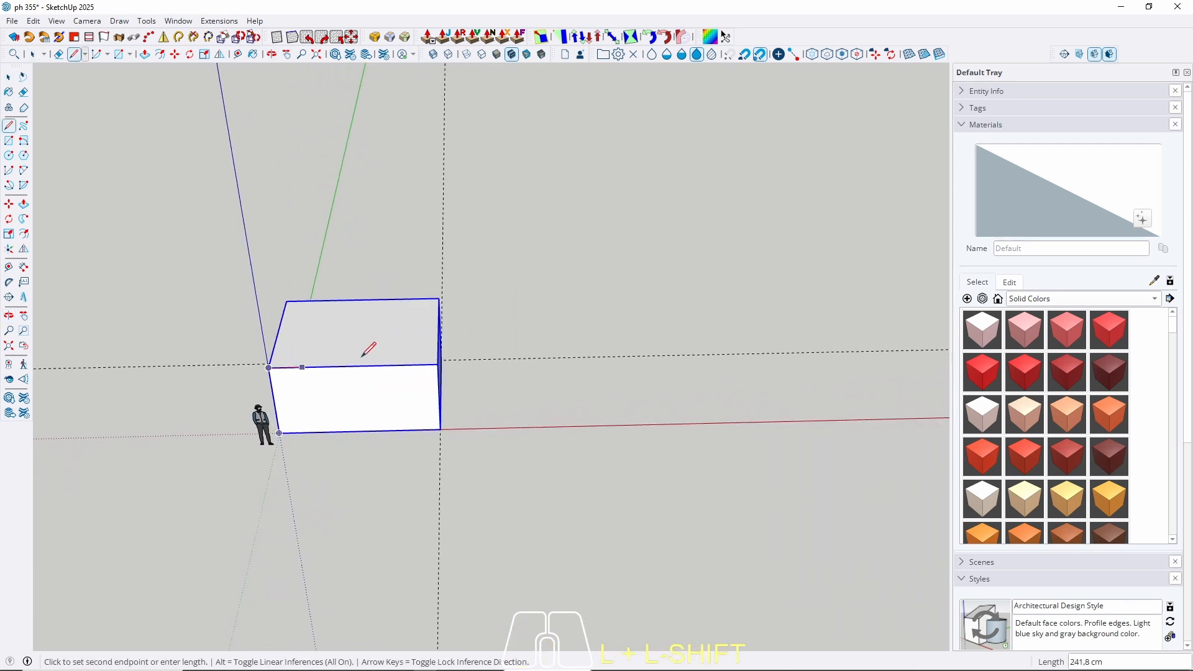
click(438, 363)
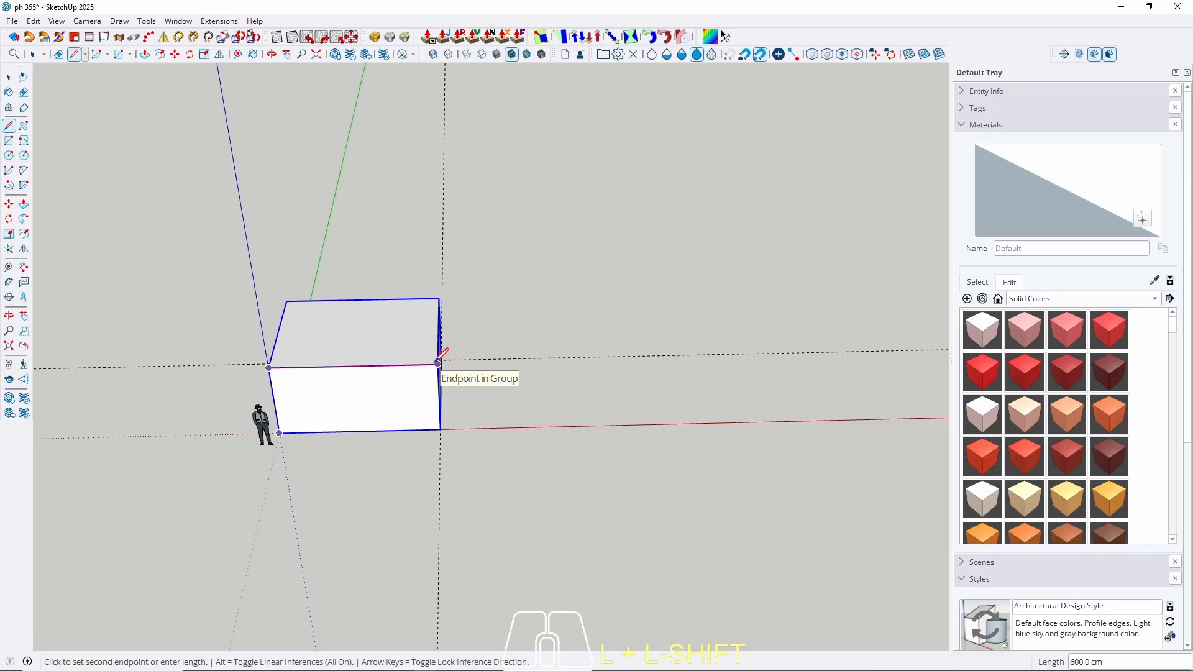
mouse_move(441, 359)
middle_down()
mouse_move(433, 366)
mouse_move(461, 366)
middle_up()
key(space)
Open the box group for editing.
double_click(437, 366)
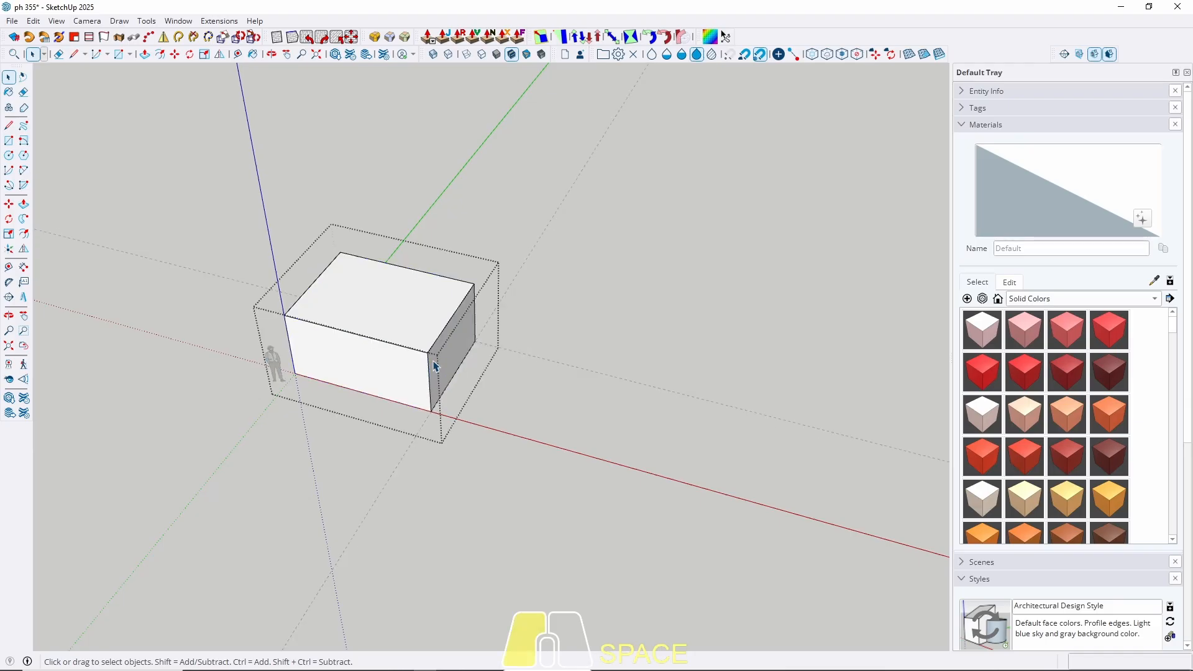
key(p)
click(437, 367)
key(space)
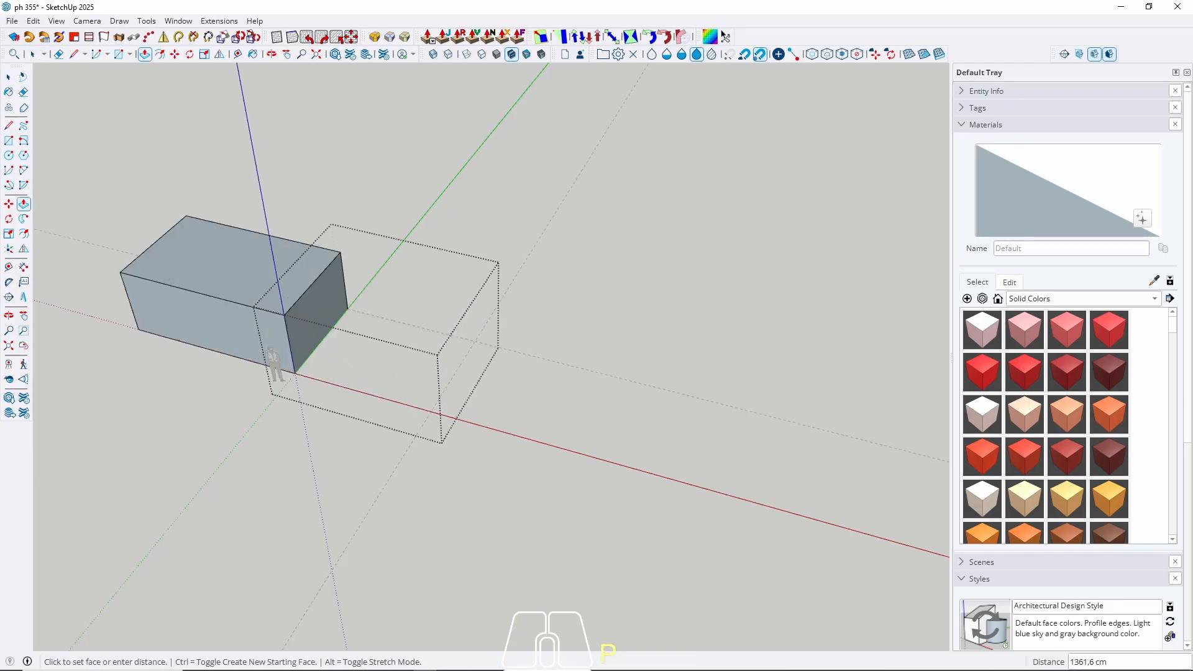
click(403, 670)
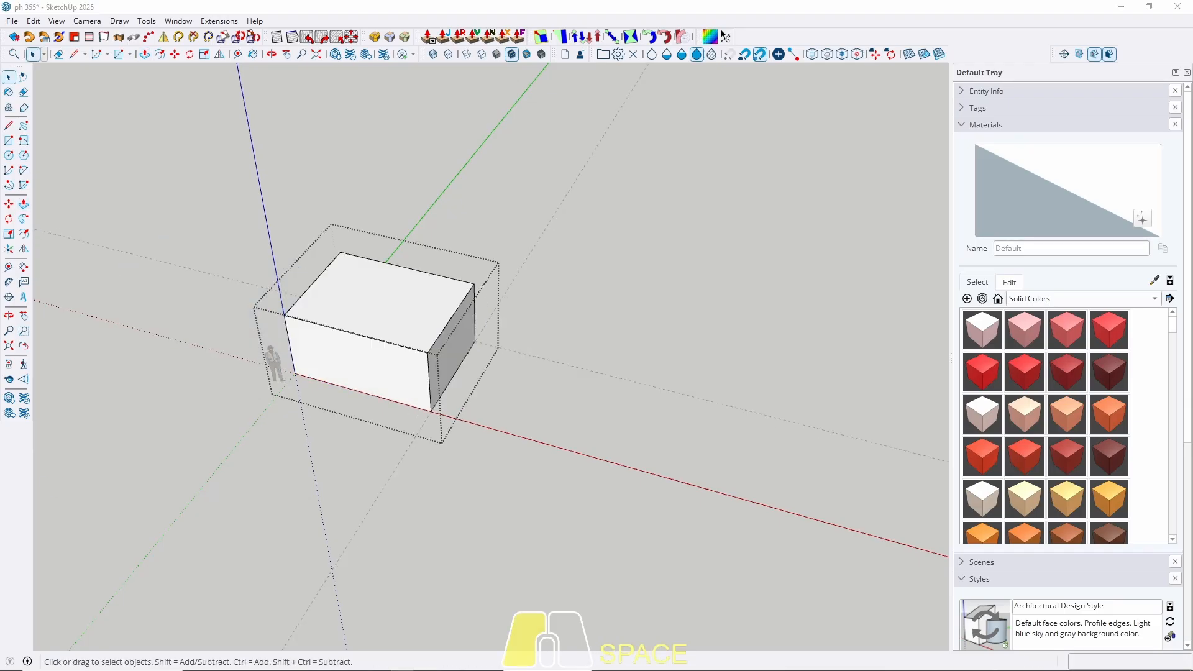
click(403, 670)
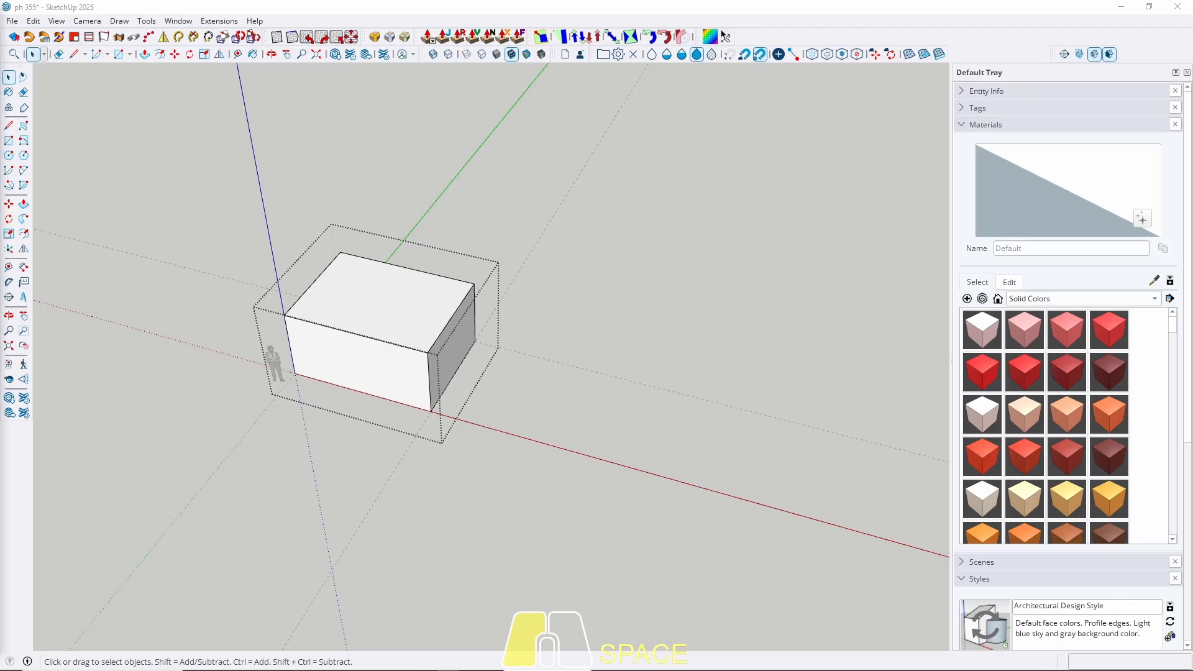
Push the box's right end face out by 20.
middle_drag(427, 365, 442, 298)
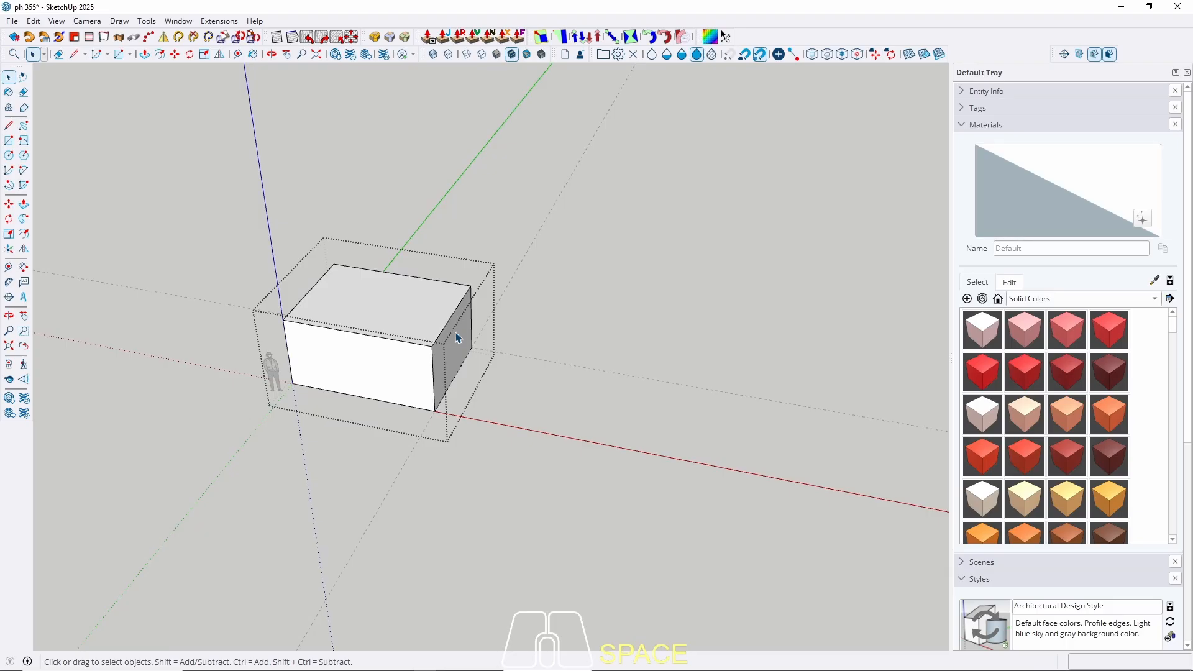
double_click(452, 365)
key(p)
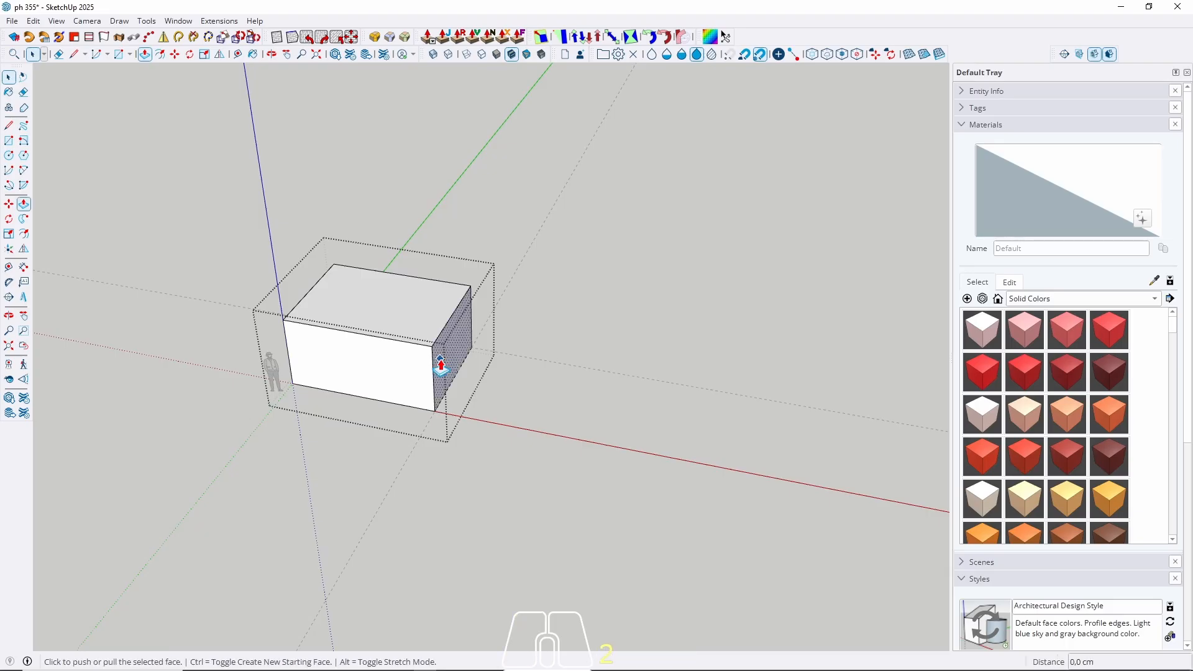
click(442, 360)
text(2)
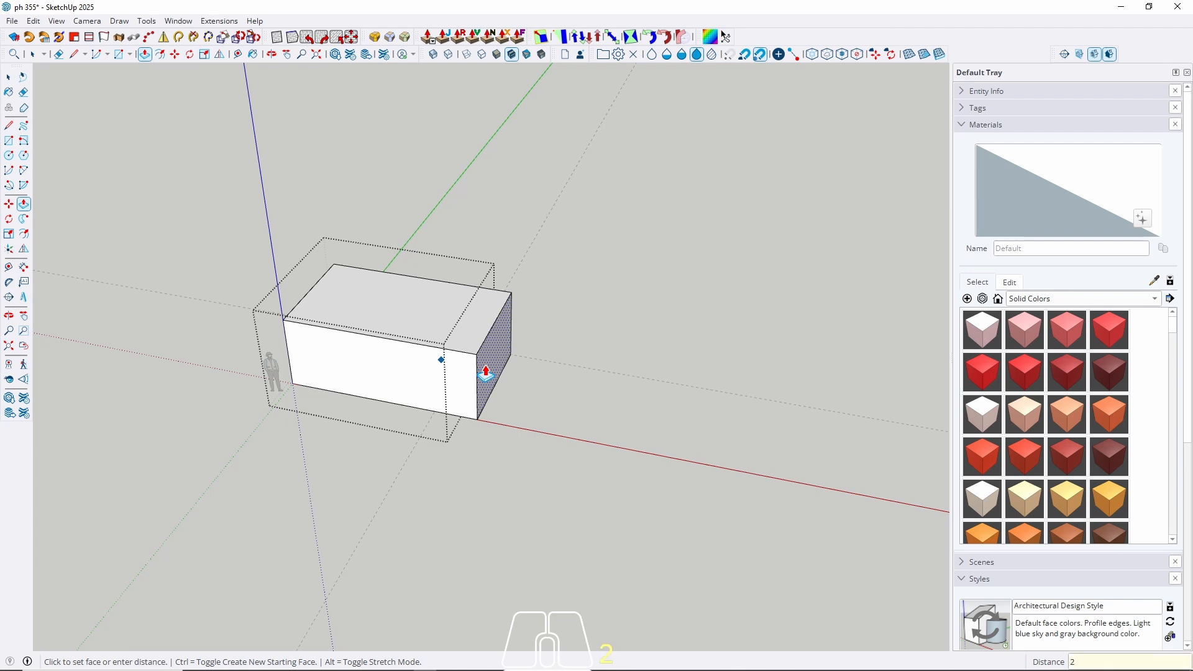
text(0)
key(Return)
key(space)
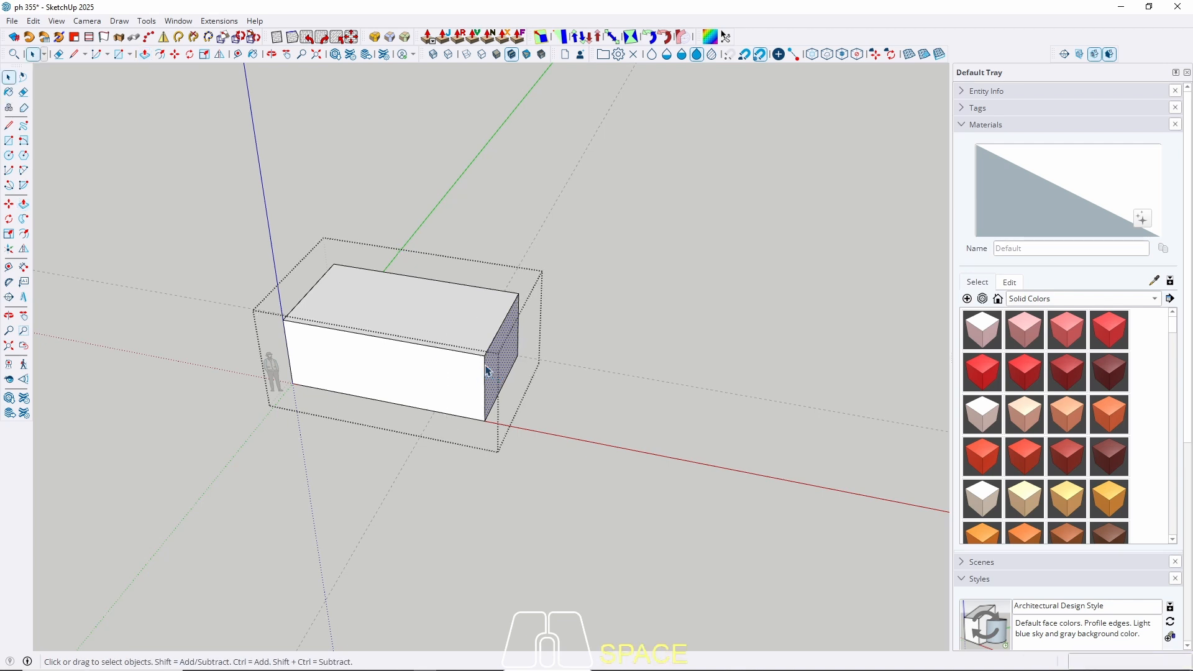
key(Escape)
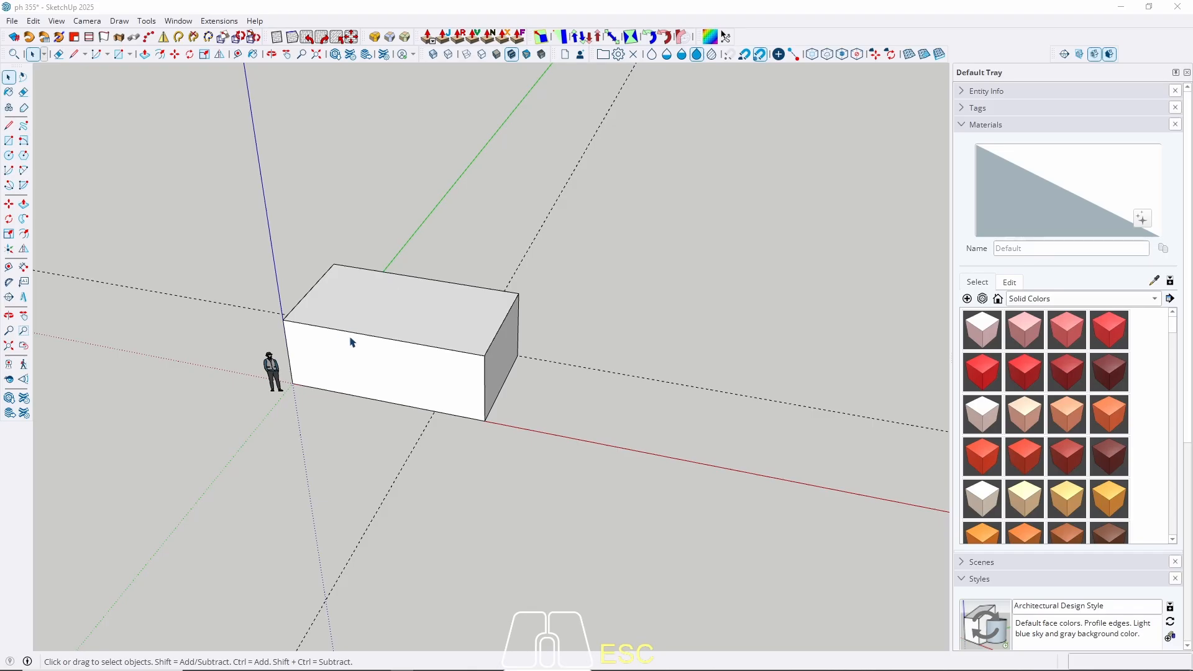
Delete the stray dashed guide line near the box.
middle_drag(407, 360, 432, 427)
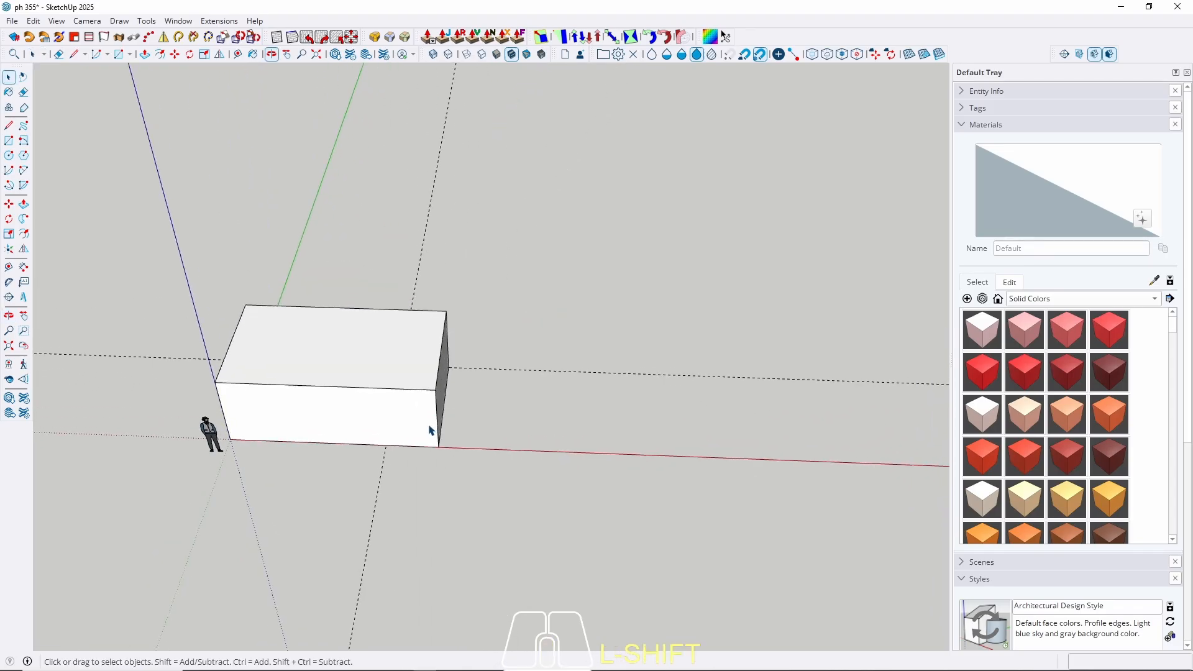
click(382, 480)
key(Delete)
middle_drag(438, 441, 427, 468)
scroll(419, 454, up, 1)
Place a guide 200 cm out from the box's front bottom edge.
key(t)
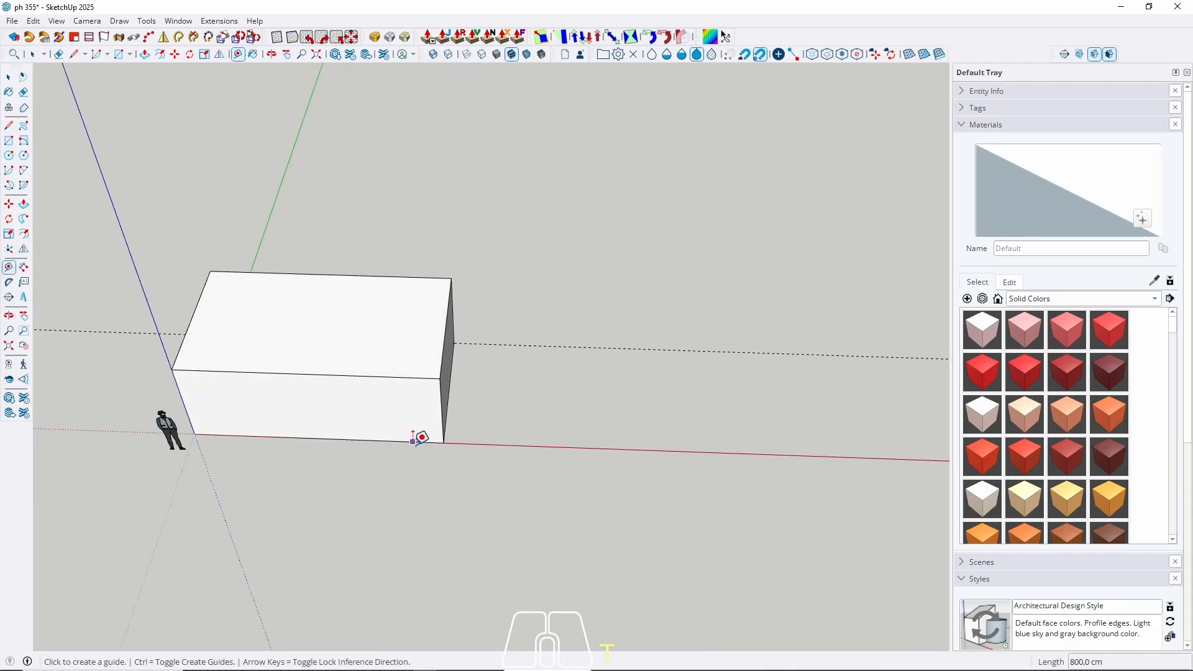
click(413, 442)
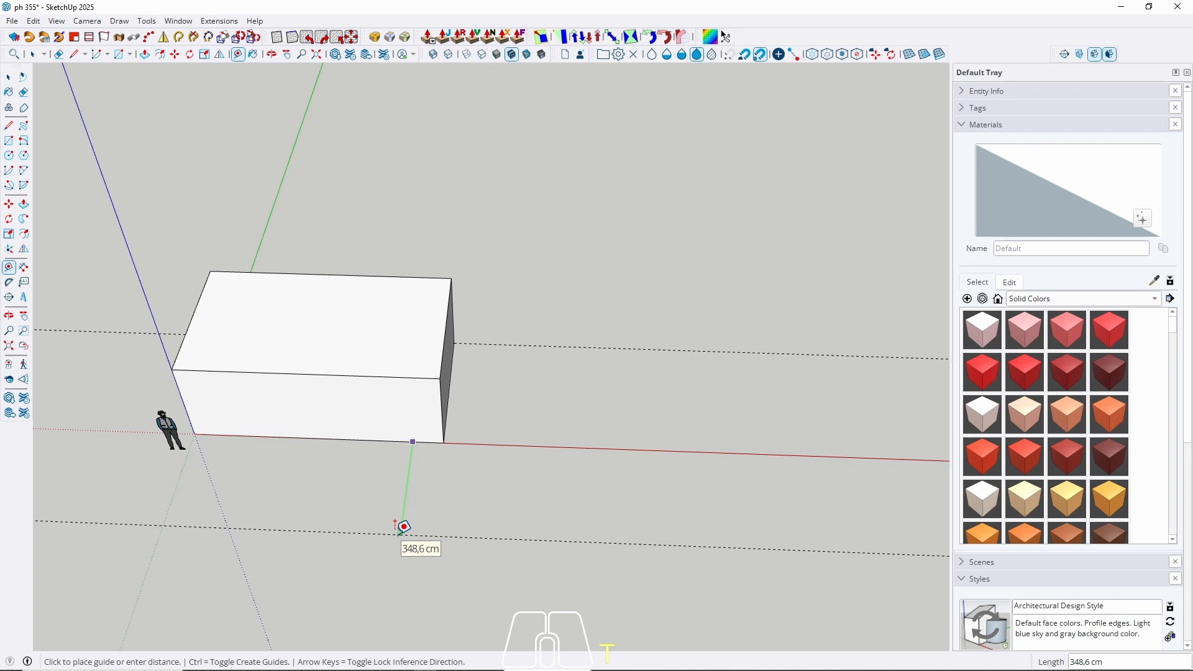
text(200)
key(Return)
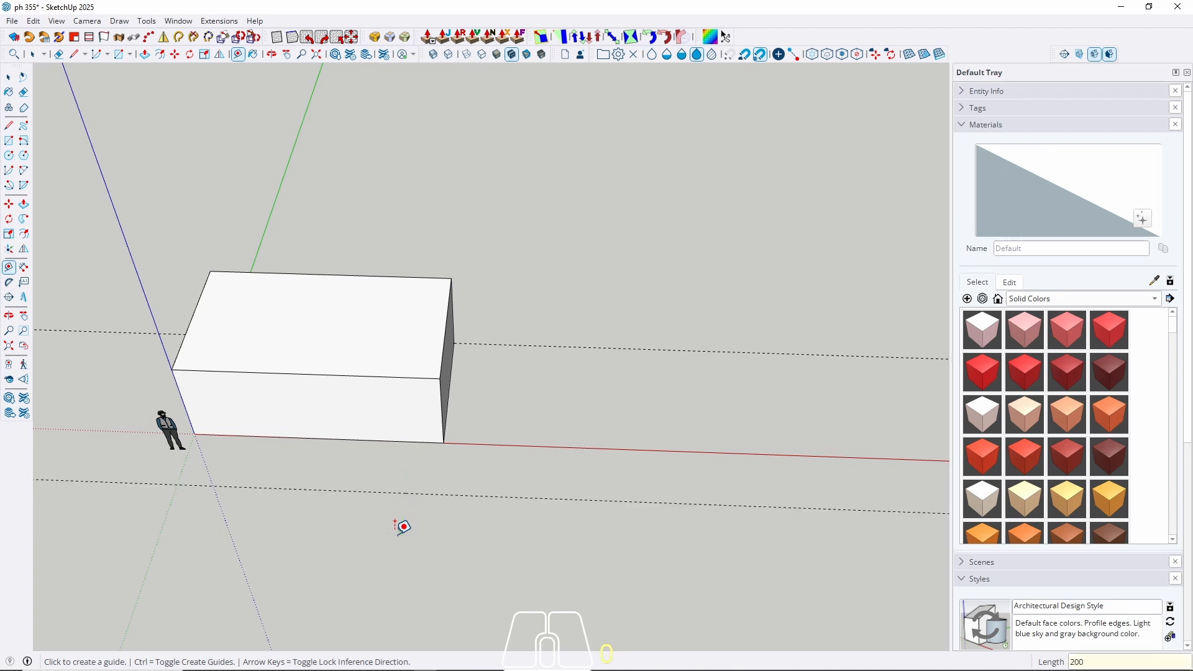
key(space)
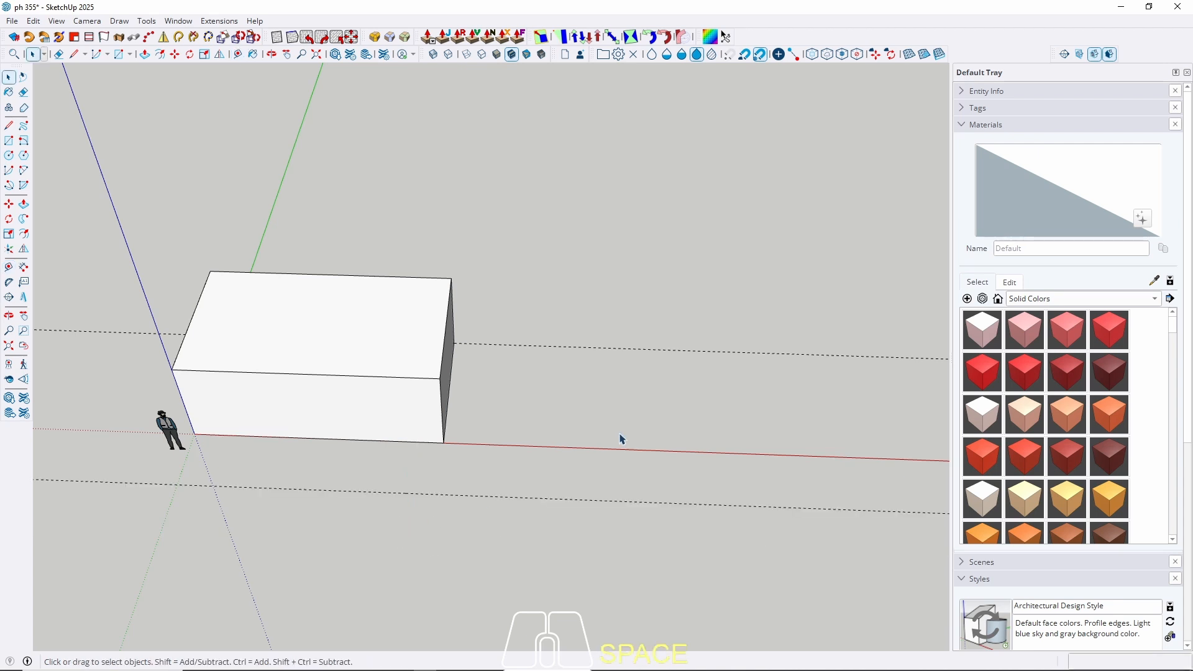
Place a guide 200 cm beyond the midpoint of the box's right end.
middle_drag(668, 359, 631, 421)
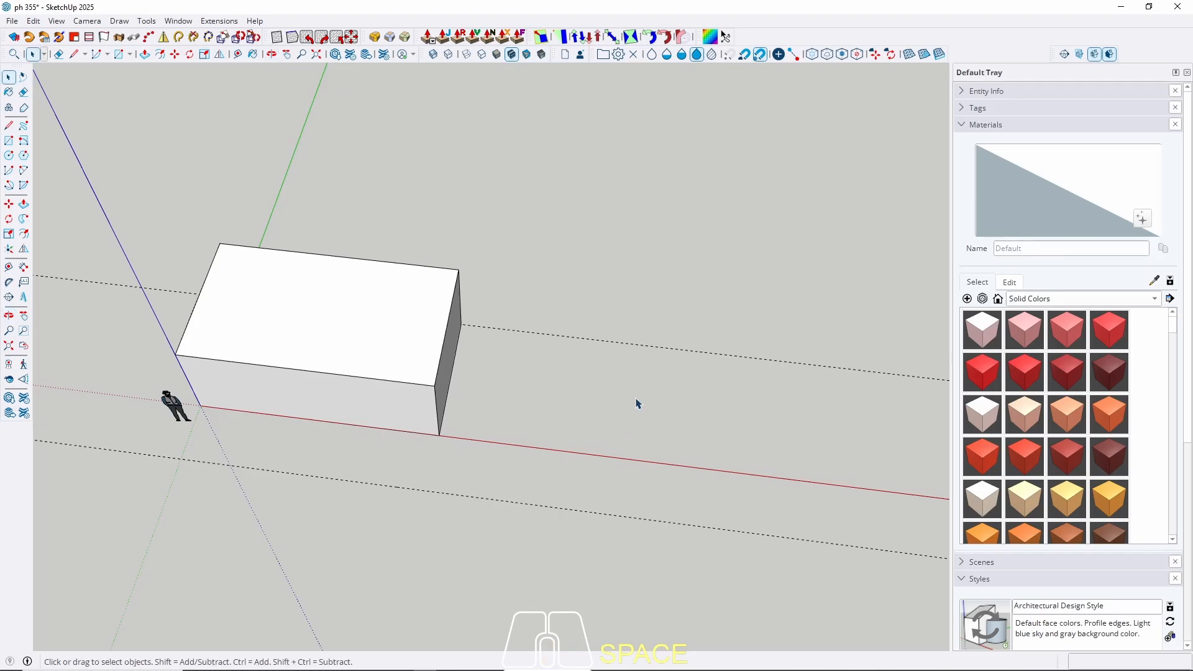
key(t)
click(553, 334)
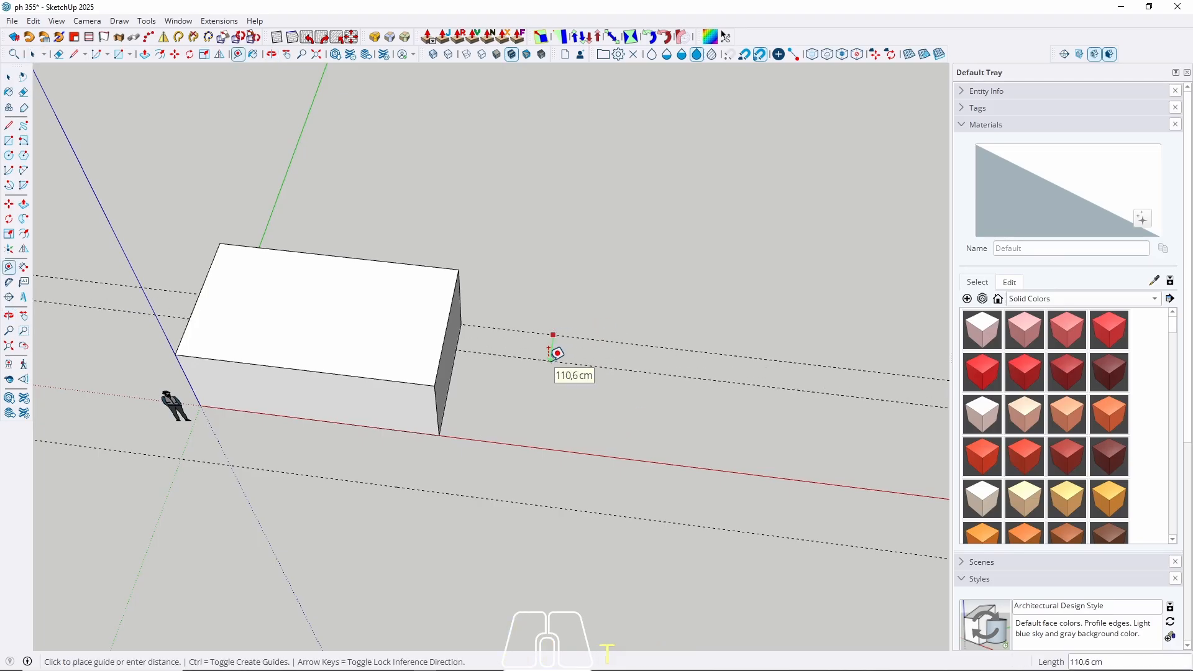
key(space)
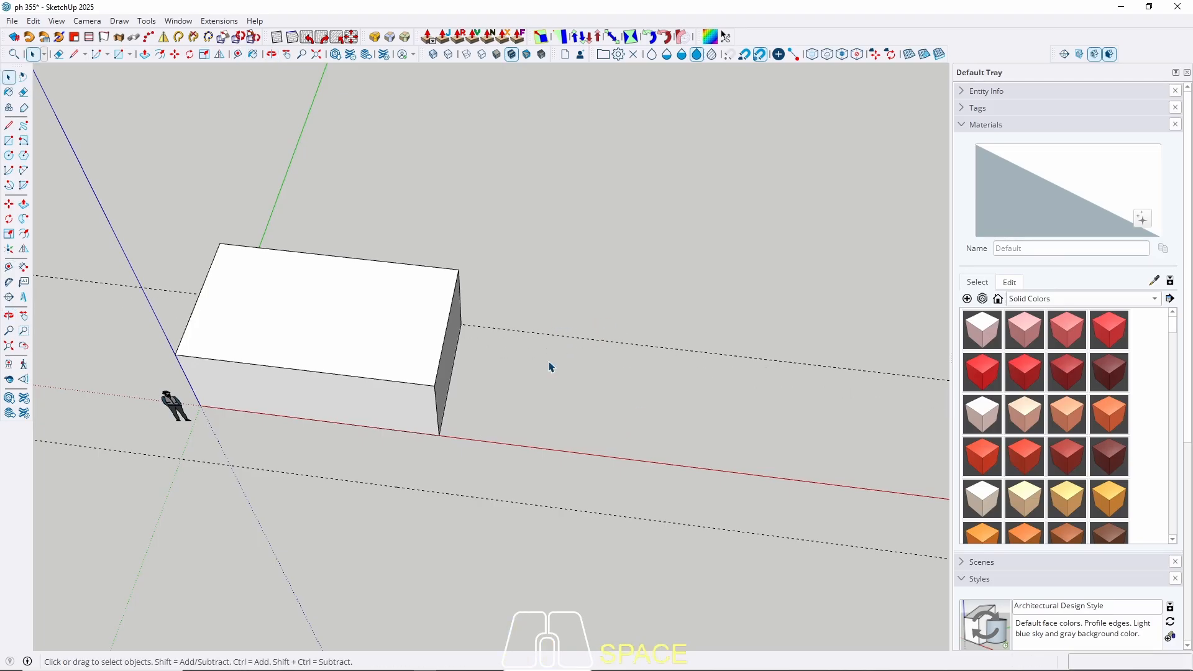
key(t)
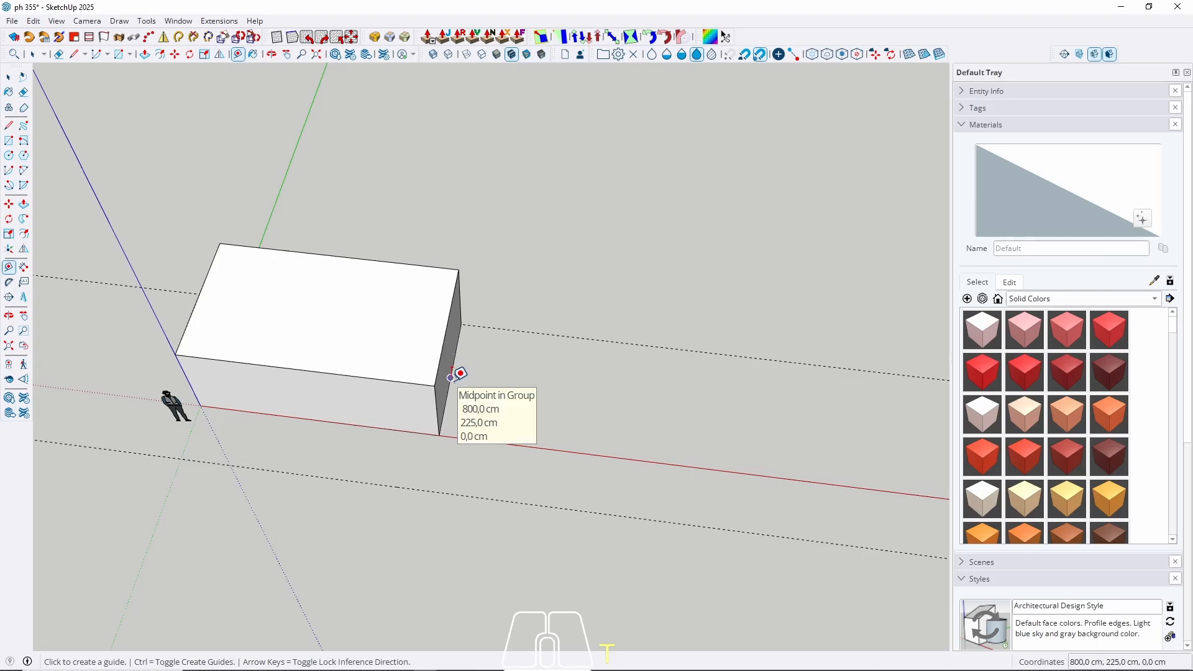
click(451, 378)
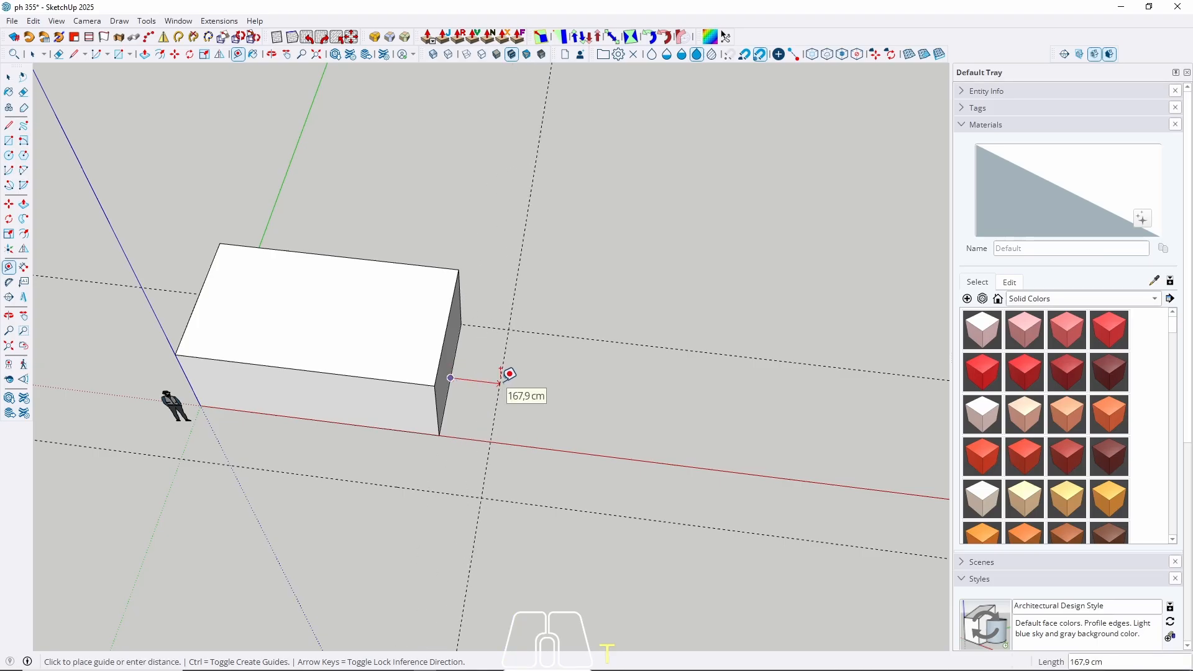
text(200)
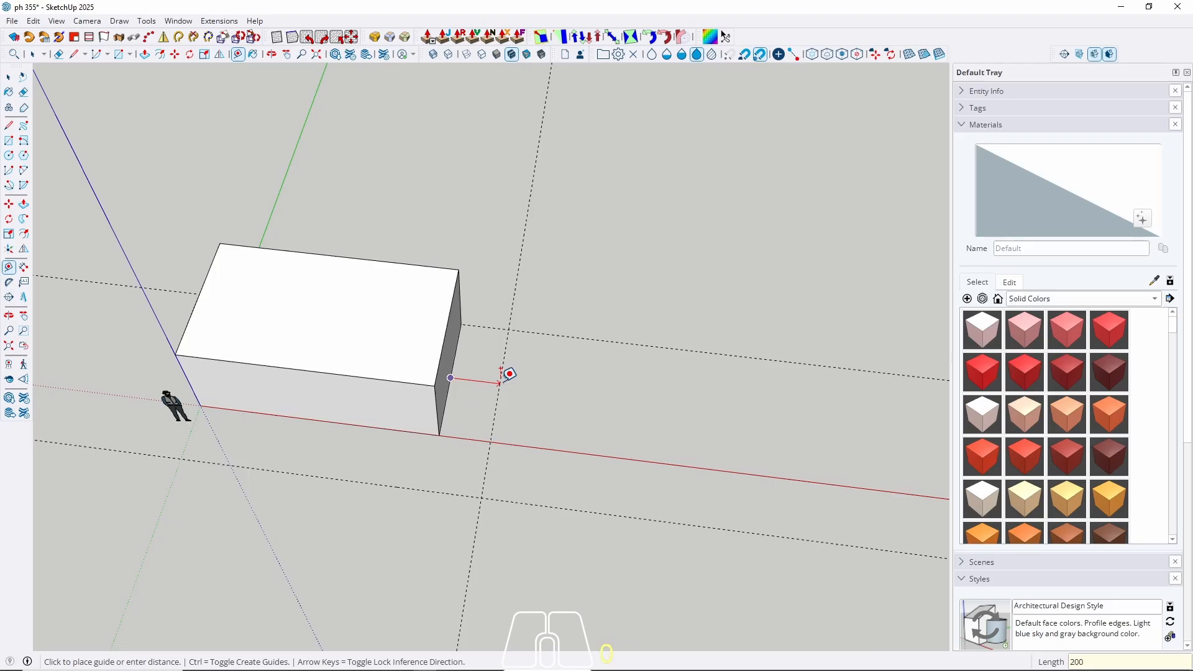
key(Return)
scroll(361, 370, down, 3)
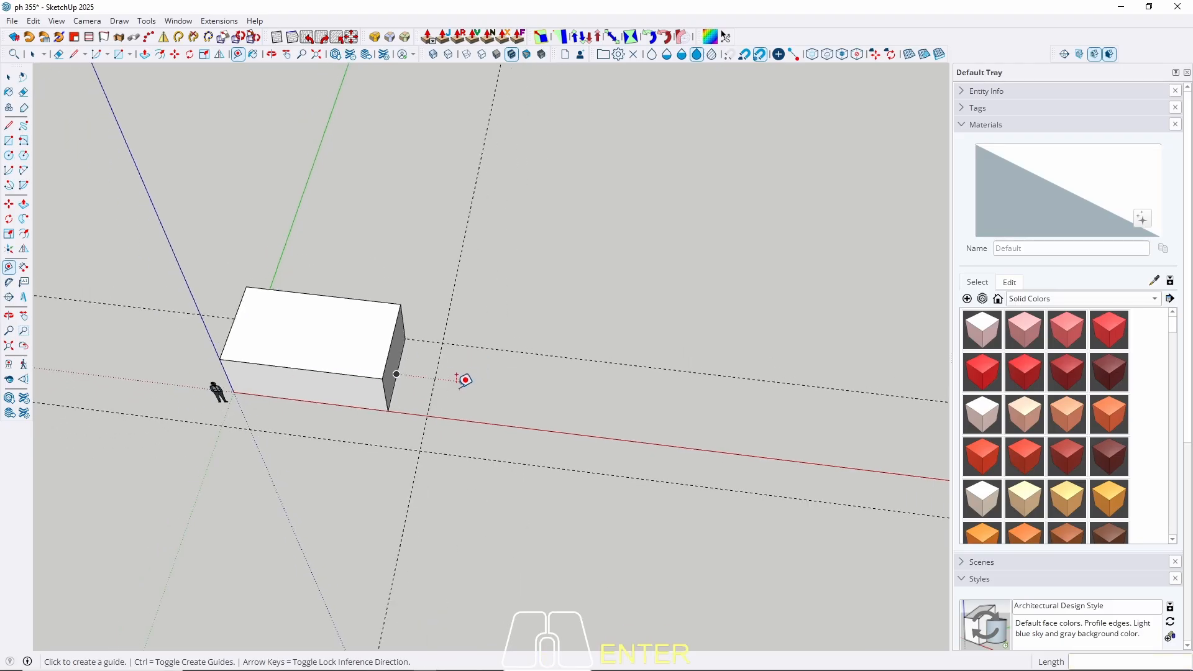
middle_drag(464, 378, 486, 416)
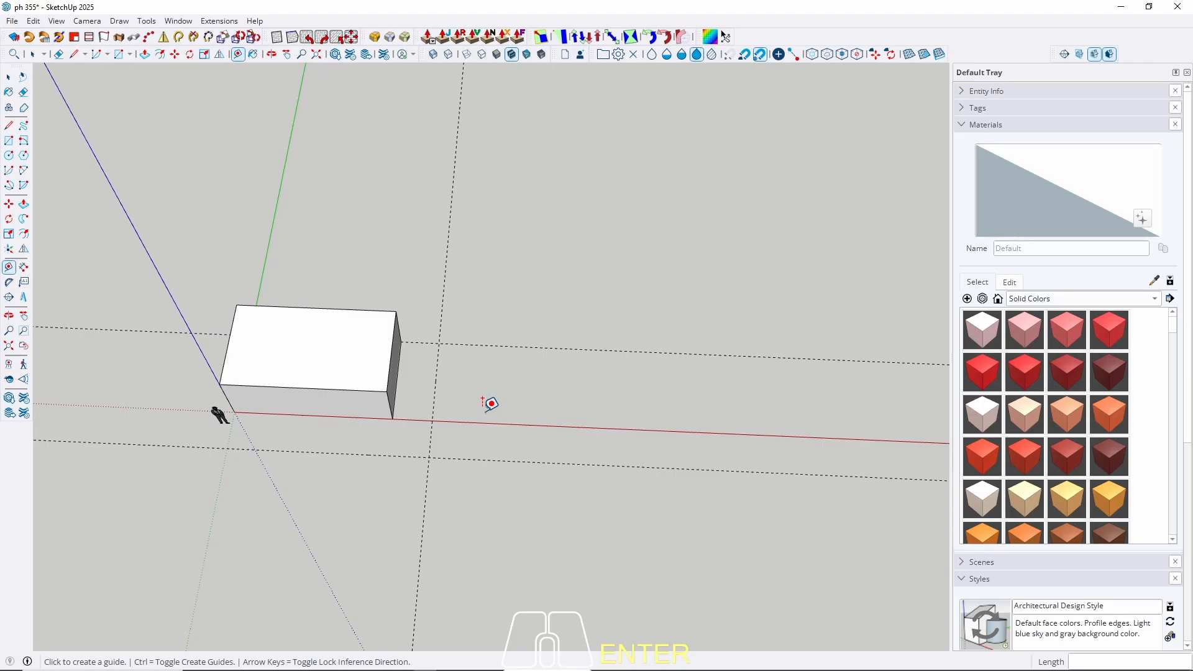
Draw a rectangle between the guides at the box's end and raise it to box height.
key(r)
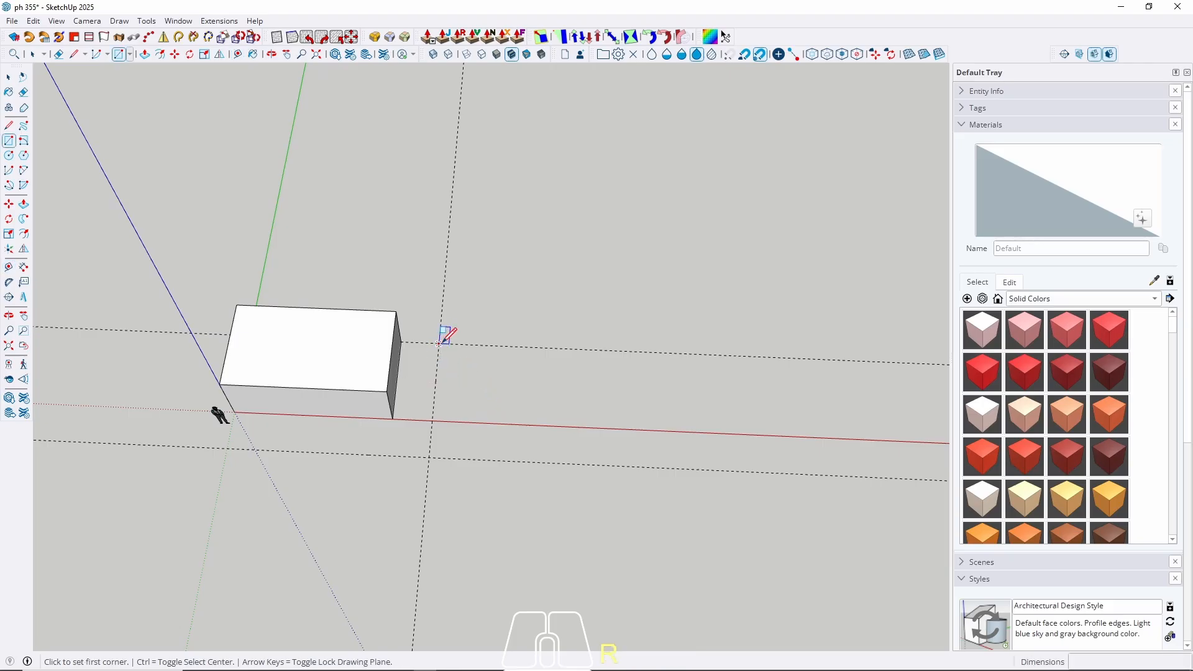
click(439, 343)
click(393, 419)
key(space)
key(p)
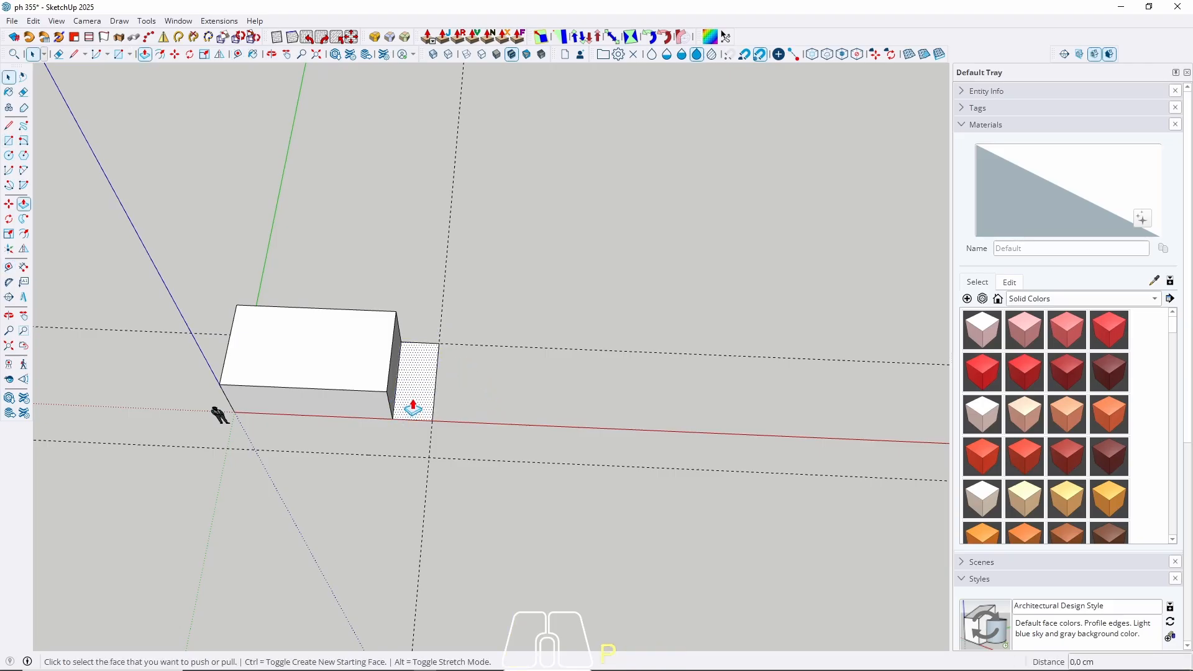
click(413, 408)
click(349, 389)
key(space)
Extend the new block's front face to the front guide and group the block.
click(425, 374)
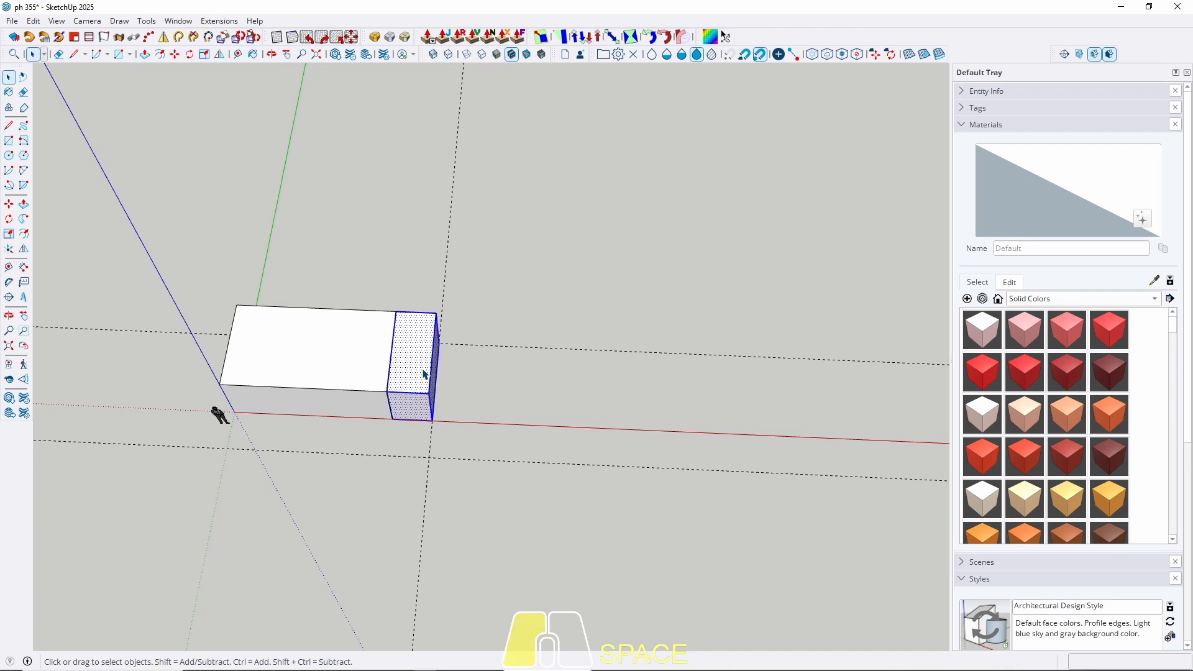
click(417, 404)
key(p)
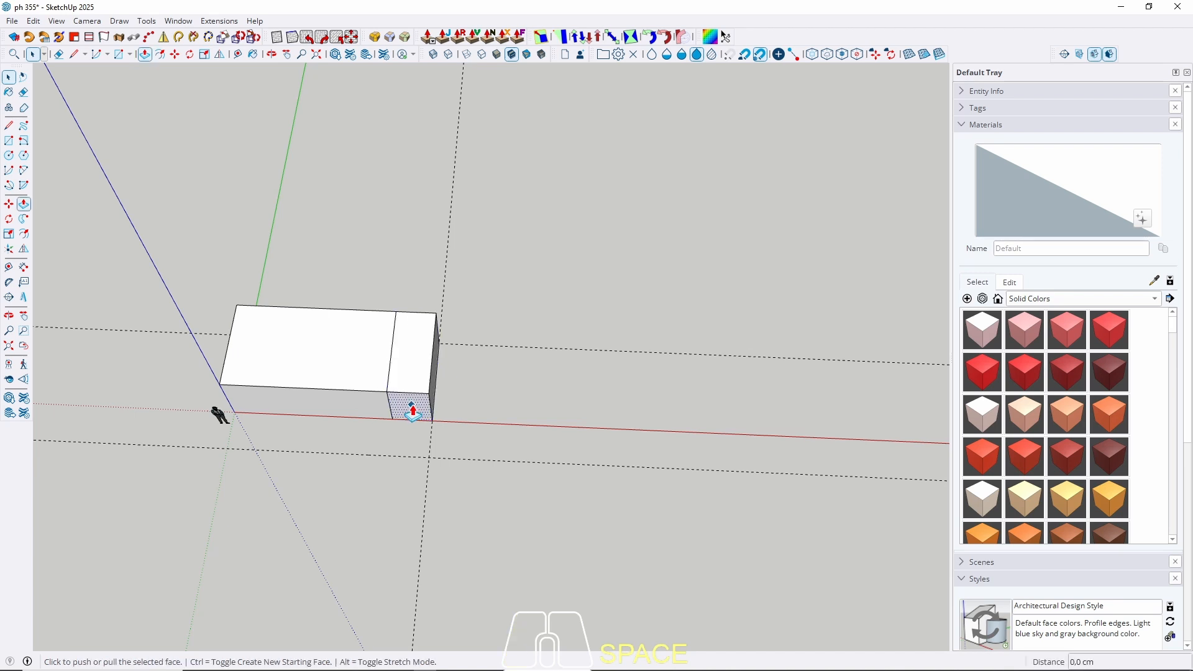
click(414, 405)
click(449, 463)
key(space)
double_click(420, 410)
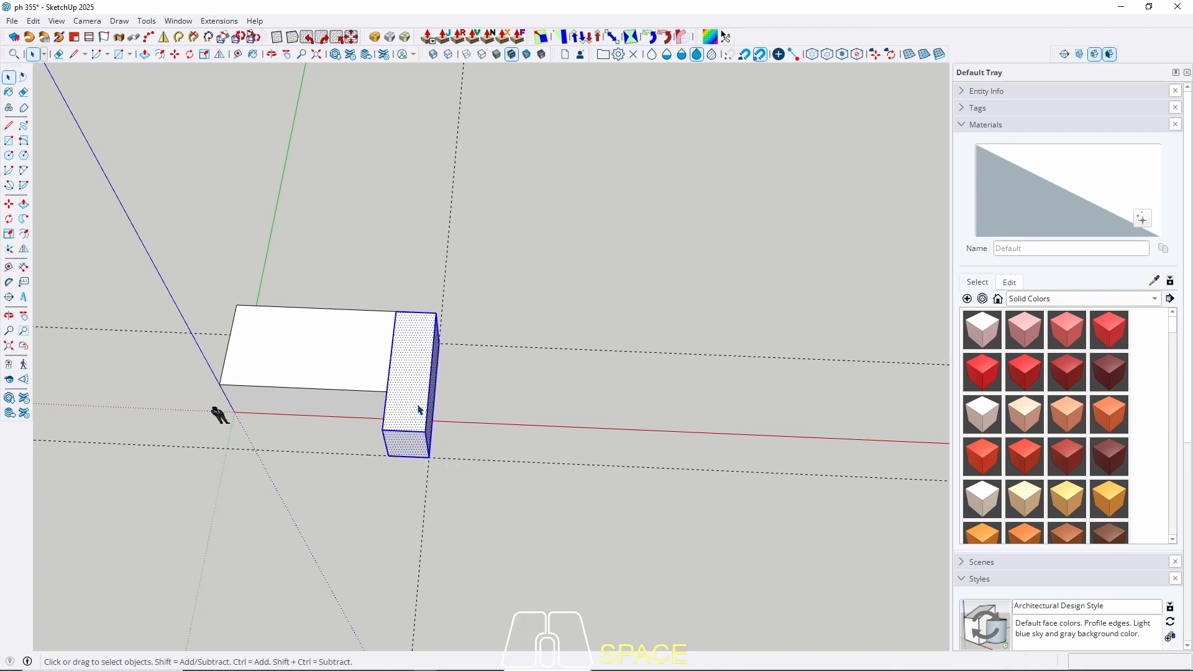
right_click(419, 408)
click(473, 122)
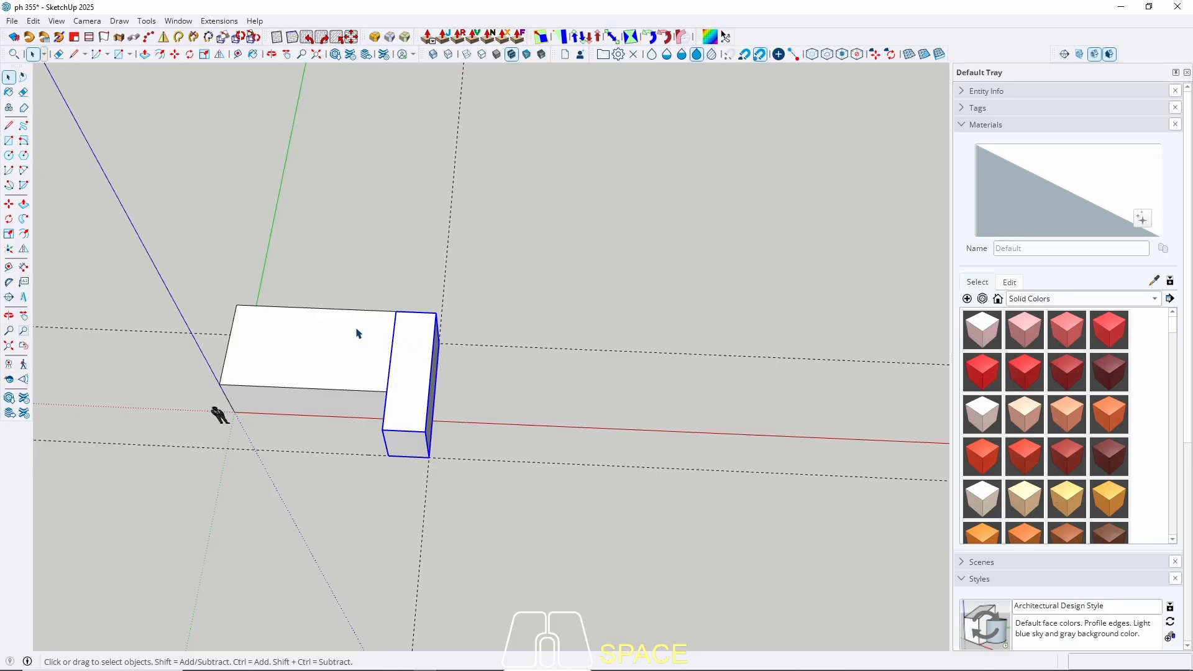
Start a guide from the existing guide line, then cancel it.
scroll(198, 344, down, 2)
shift+middle_drag(402, 373, 415, 335)
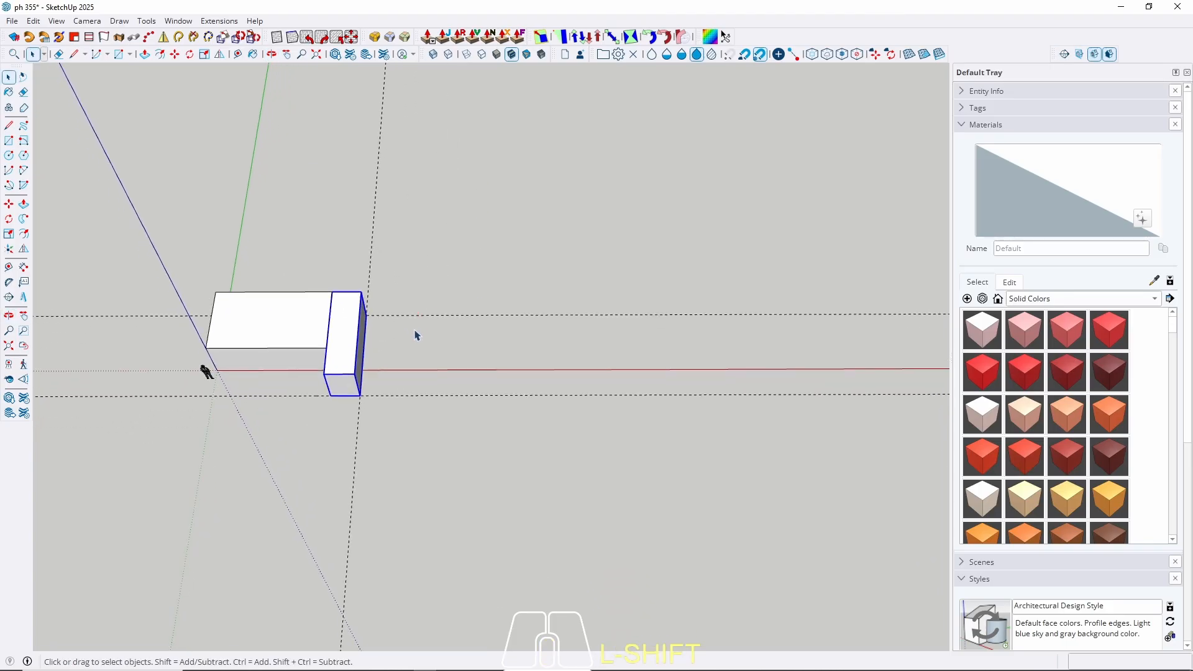
key(t)
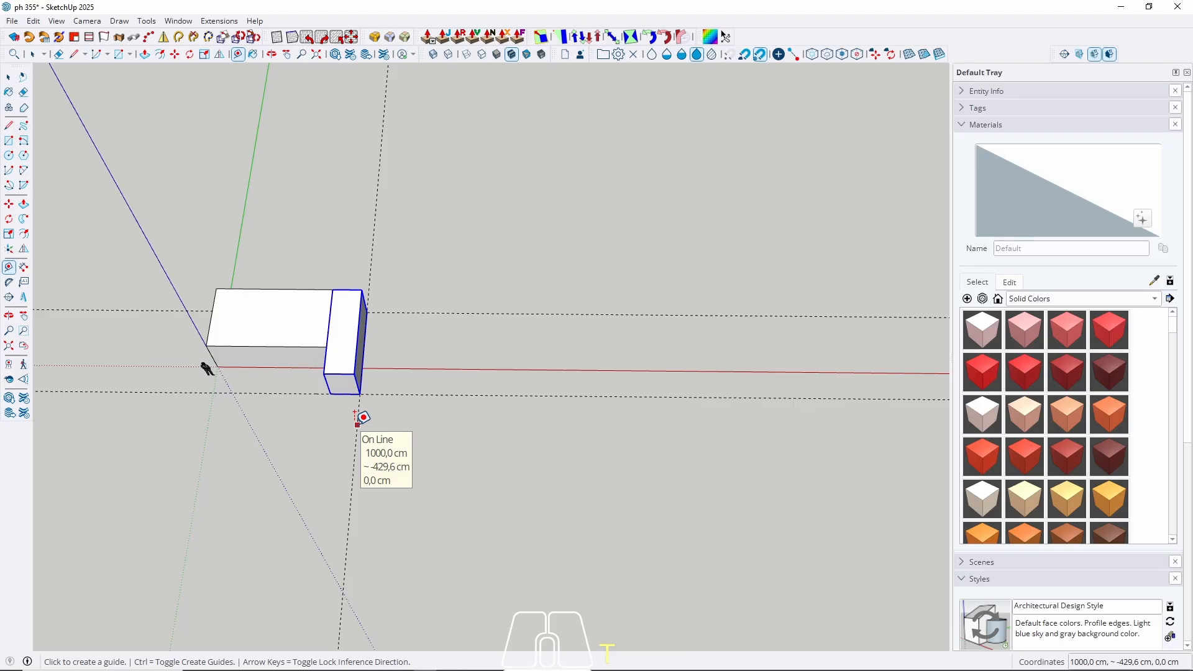
click(357, 418)
scroll(437, 314, down, 1)
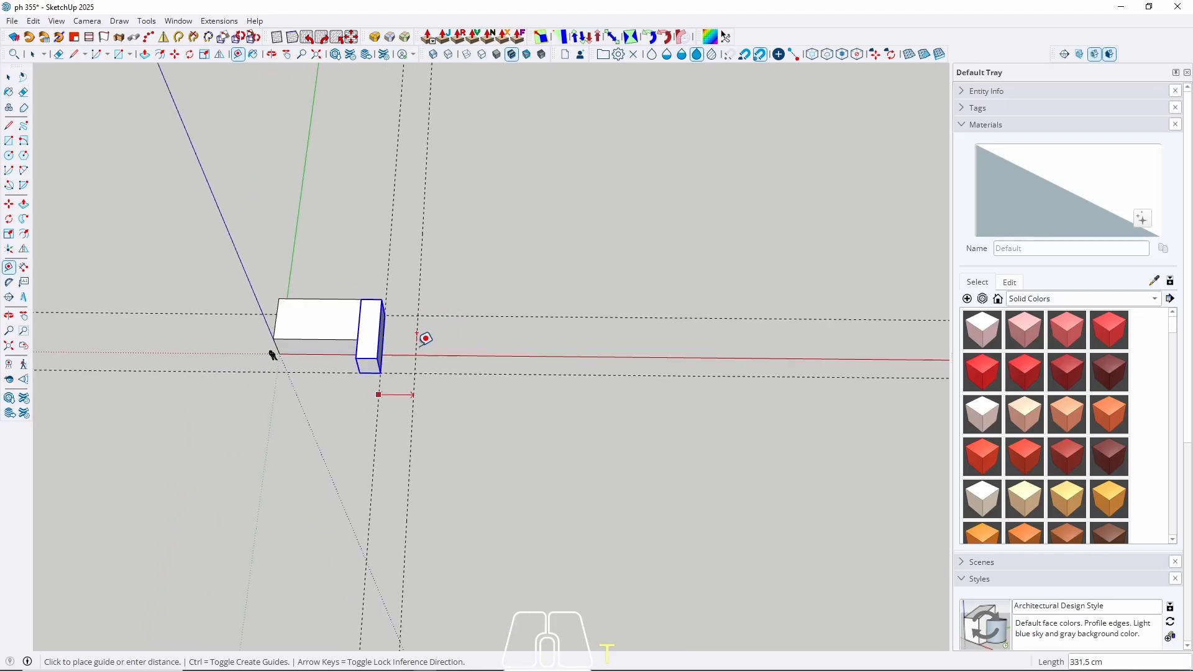
scroll(425, 338, down, 1)
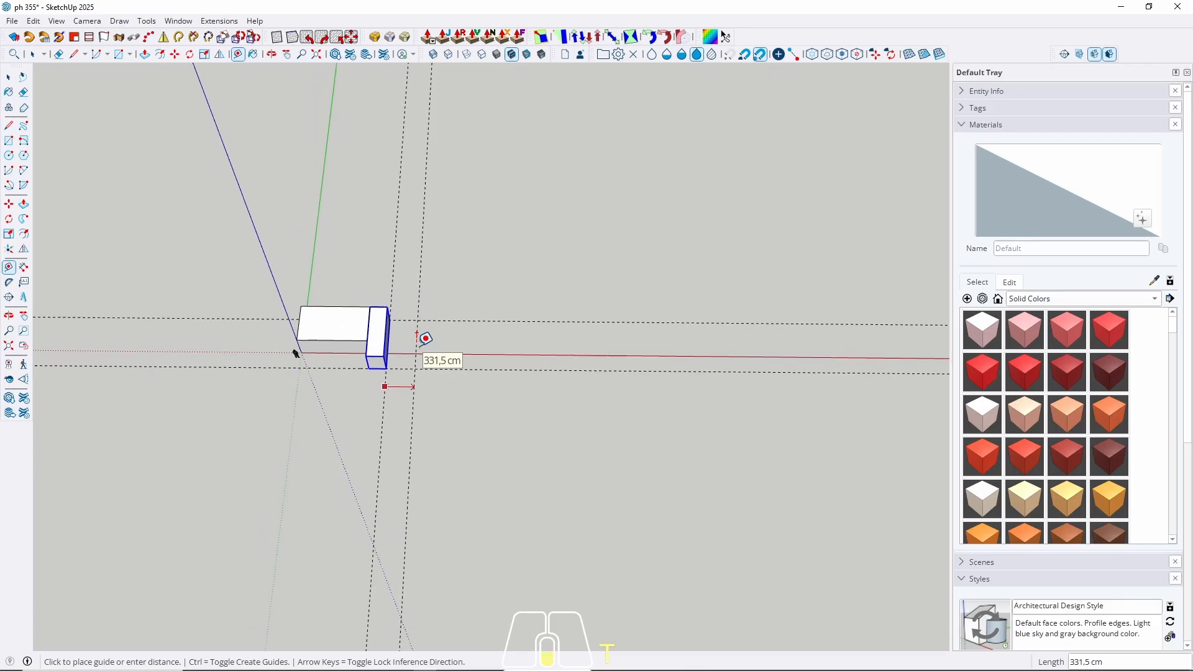
middle_drag(446, 336, 474, 342)
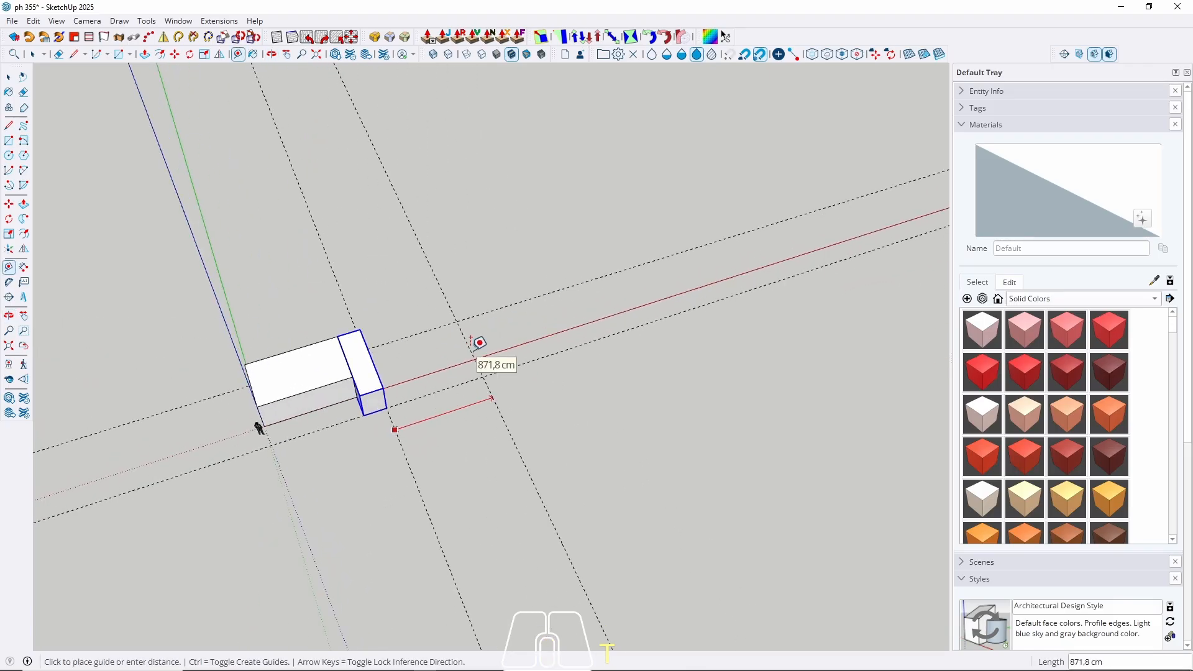
key(space)
Draw a line from the end block's corner to the box's far corner.
key(l)
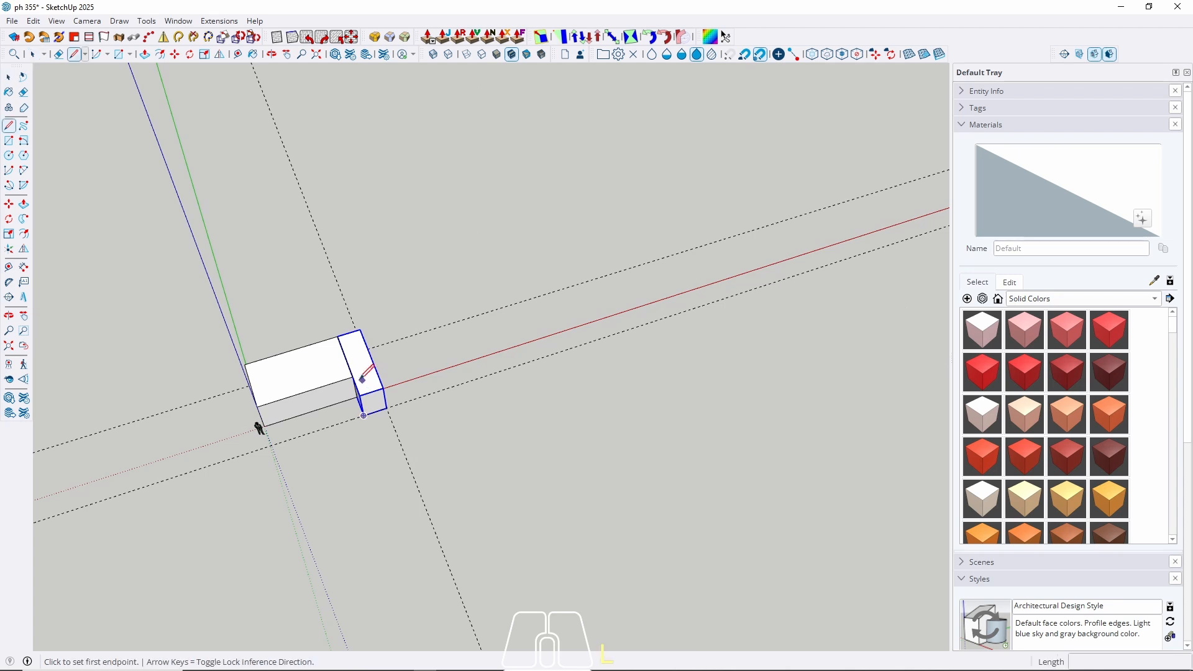
click(257, 407)
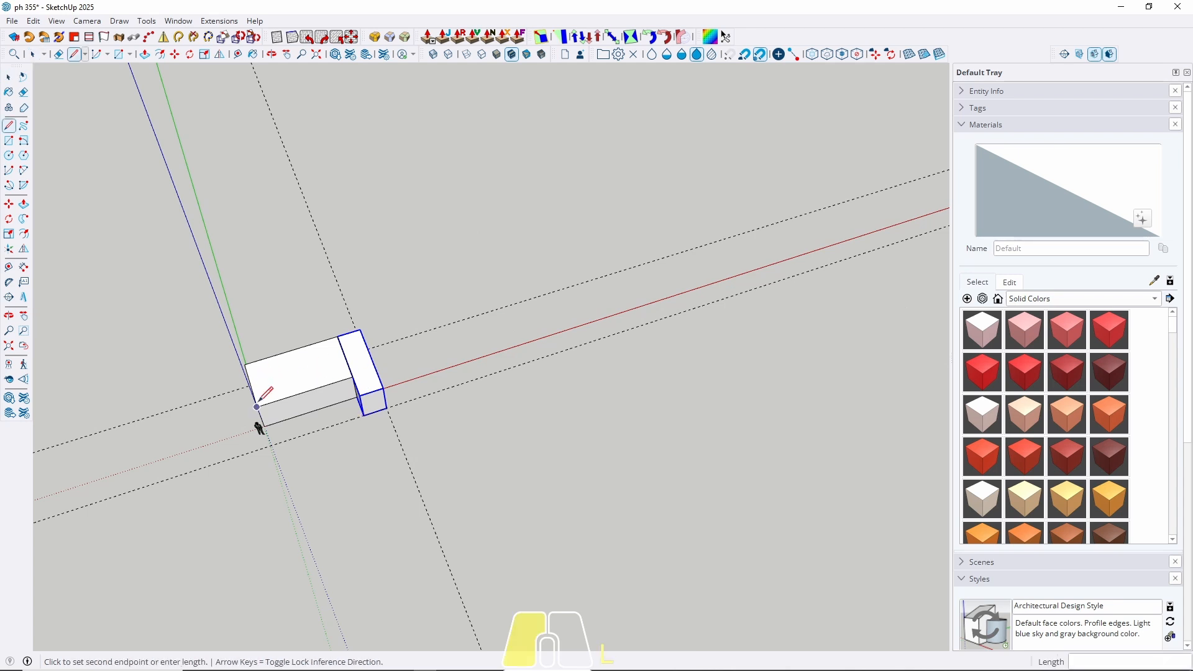
click(350, 369)
key(space)
Place a guide 600 cm beyond the guide beside the end block.
middle_drag(451, 327, 470, 340)
scroll(471, 341, up, 3)
key(t)
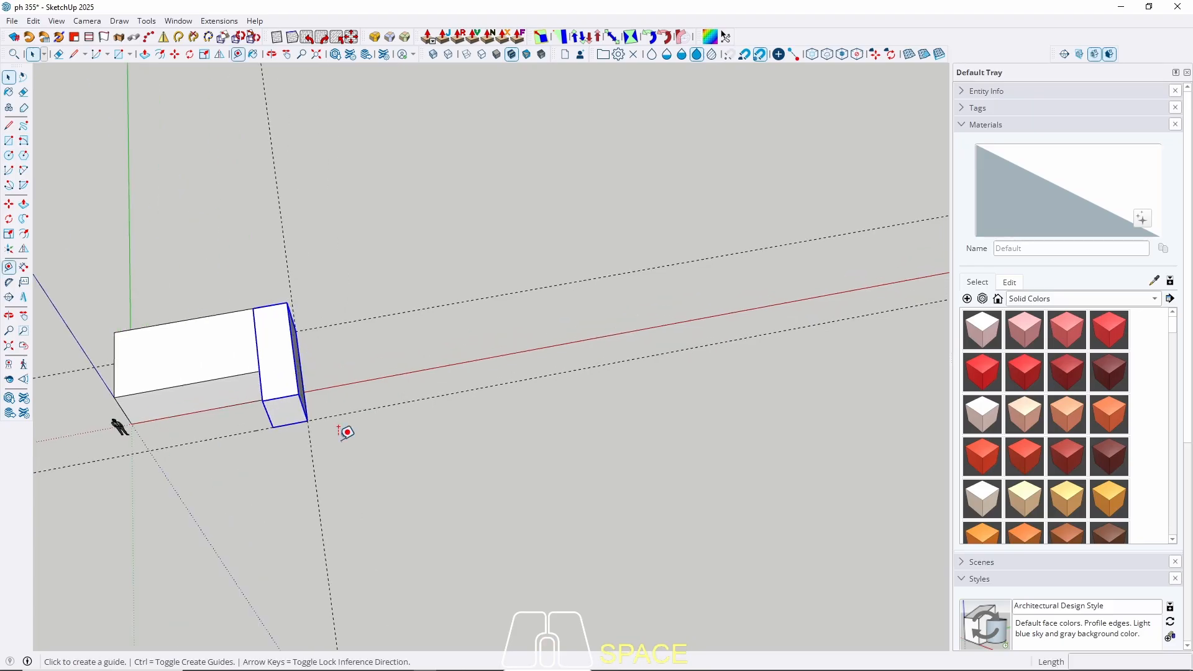
click(312, 452)
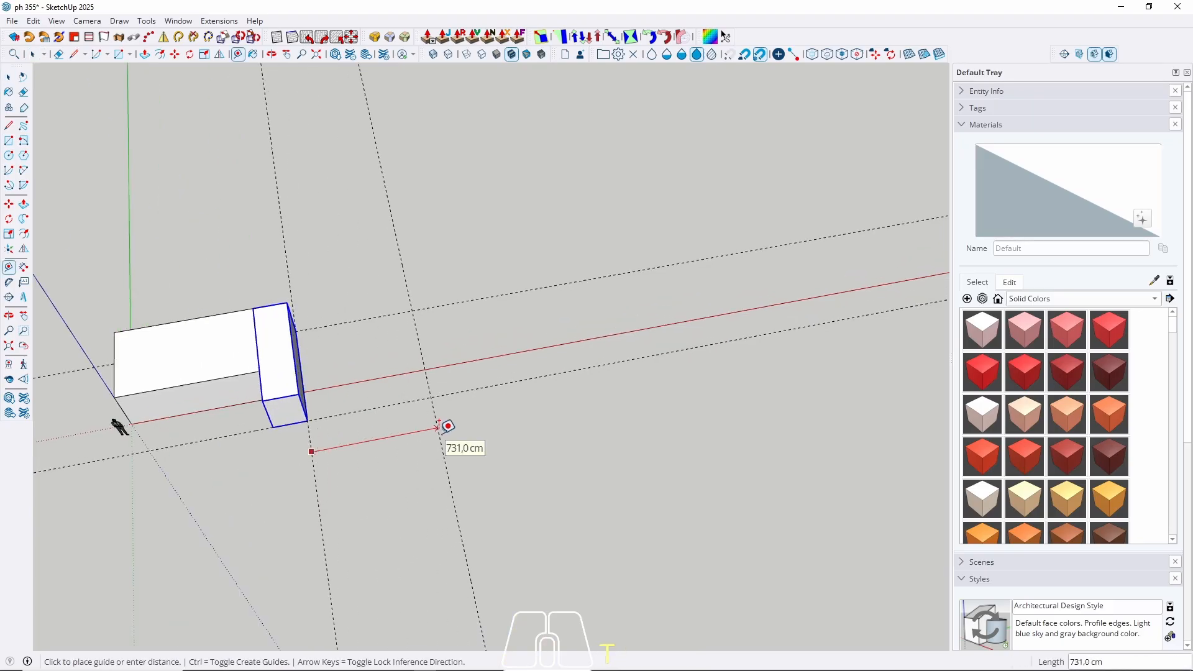
text(600)
key(Return)
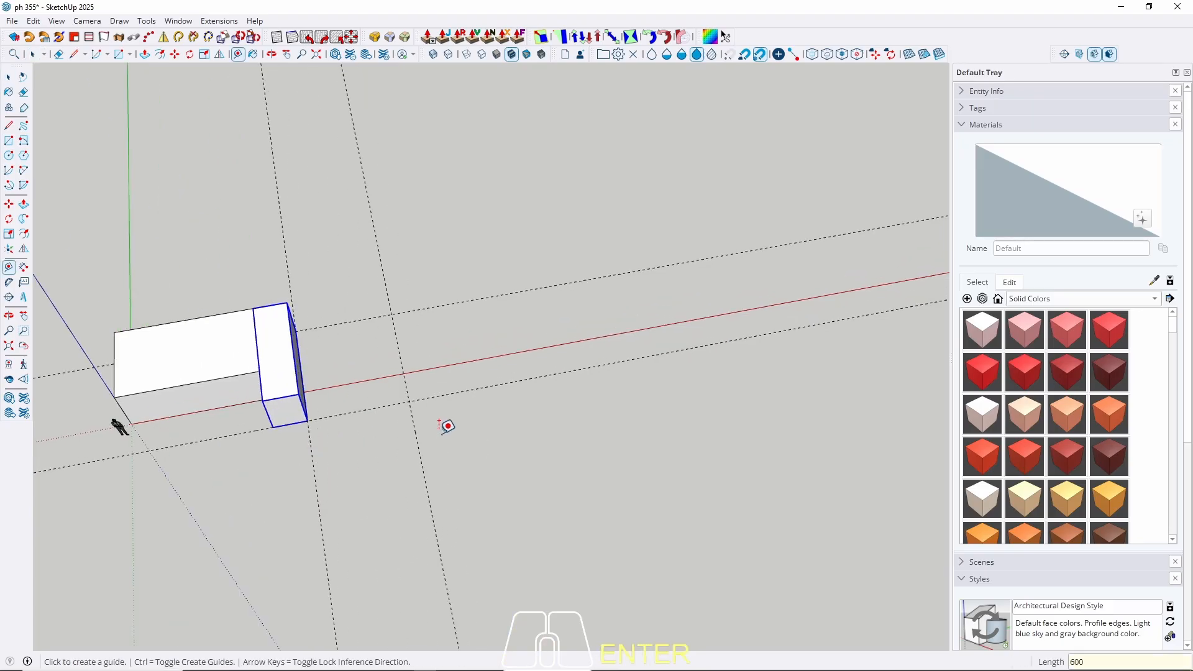
scroll(386, 385, up, 3)
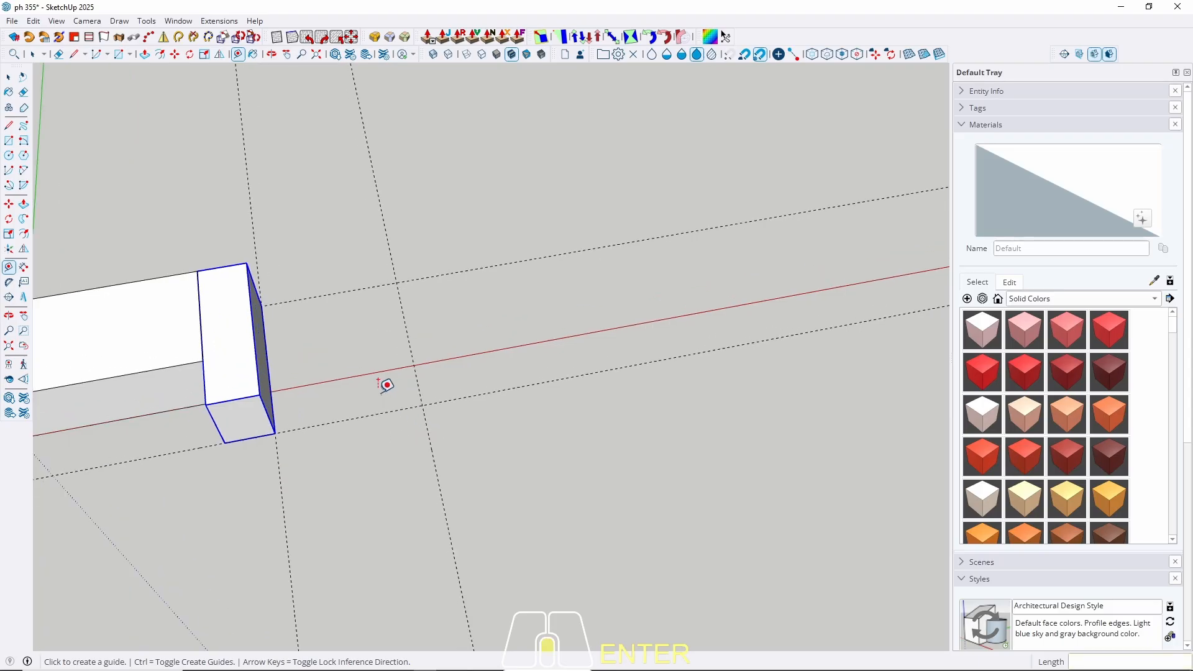
Draw a footprint from the end block to the 600 cm guide and raise it to box height.
key(r)
click(275, 434)
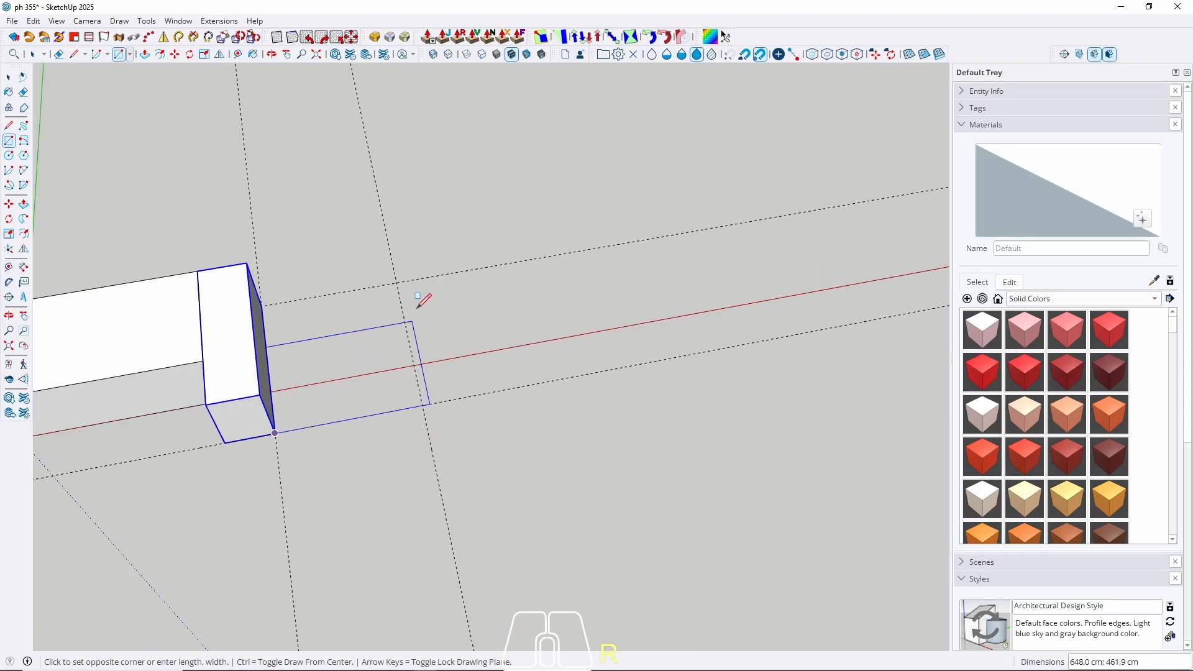
click(398, 284)
key(p)
click(354, 367)
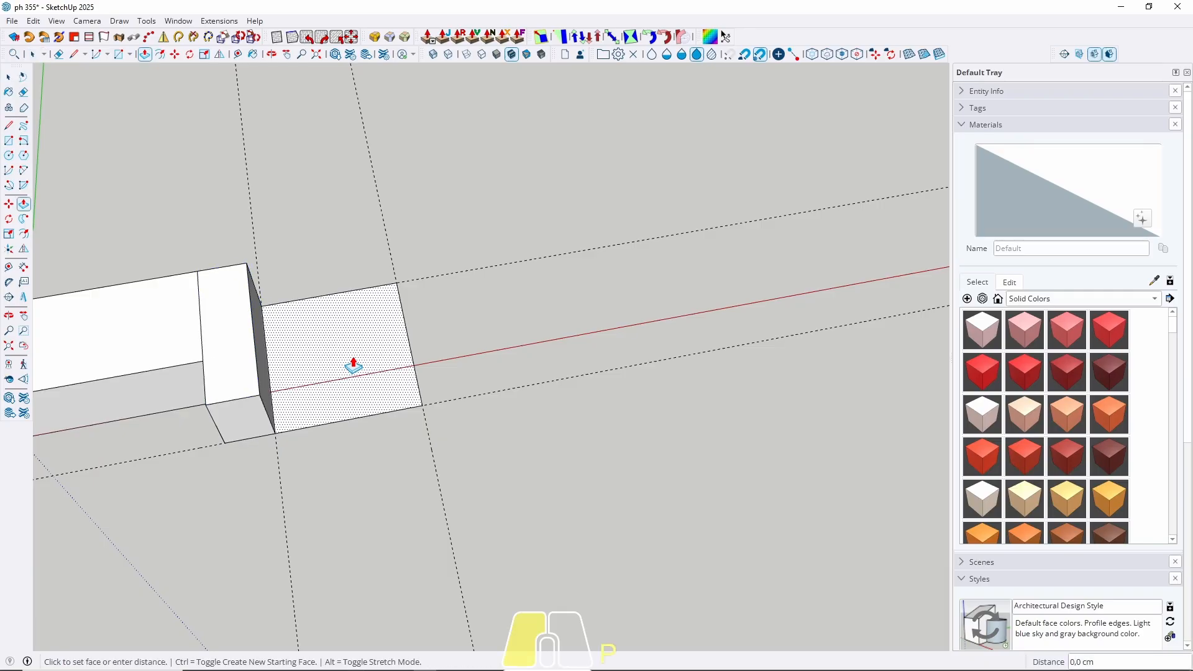
click(248, 367)
key(space)
Make the new block its own group.
click(322, 341)
right_click(322, 341)
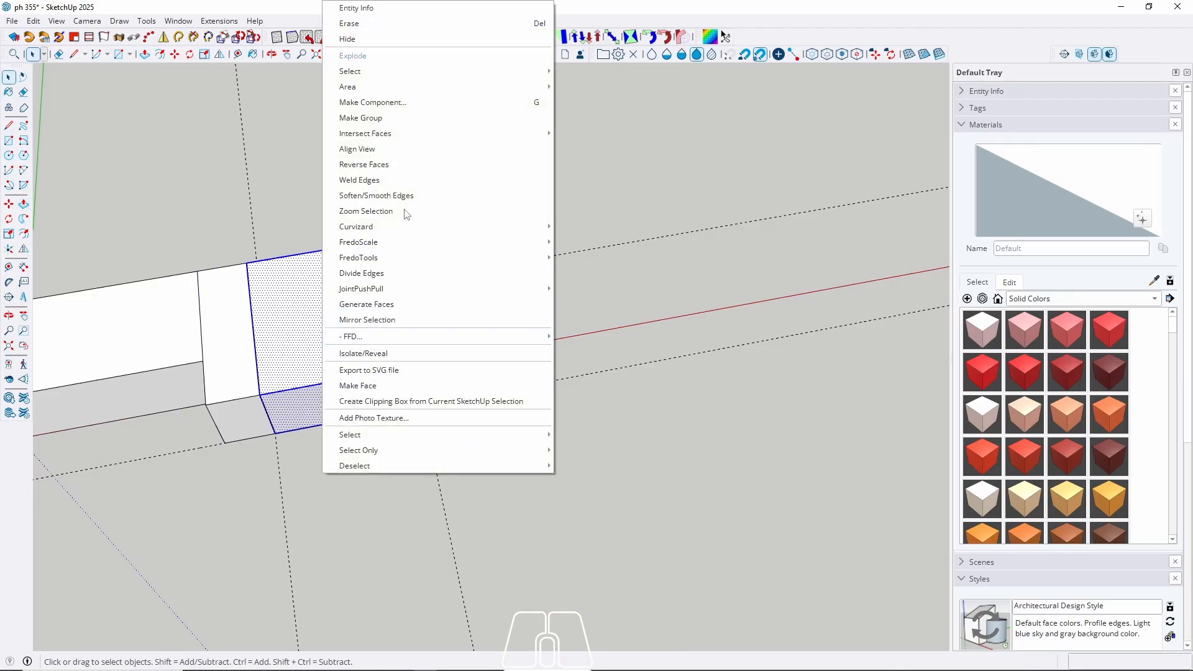
click(390, 118)
middle_drag(392, 346, 423, 319)
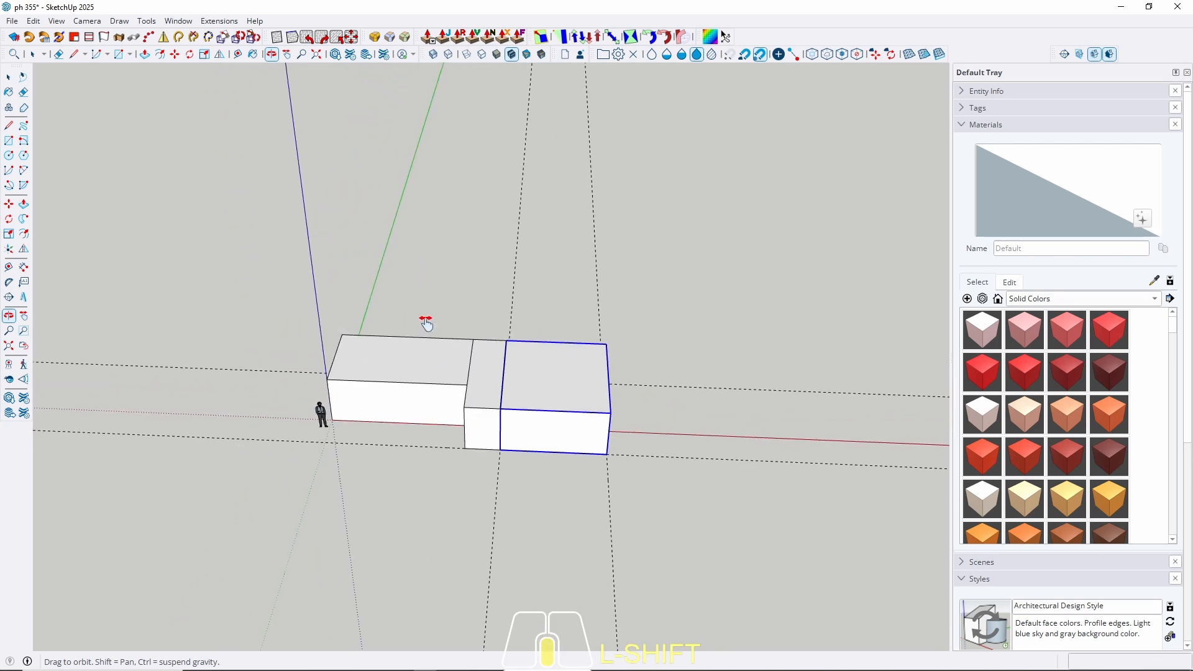
Draw a 650 by 1600 cm slab outline across both box tops.
key(r)
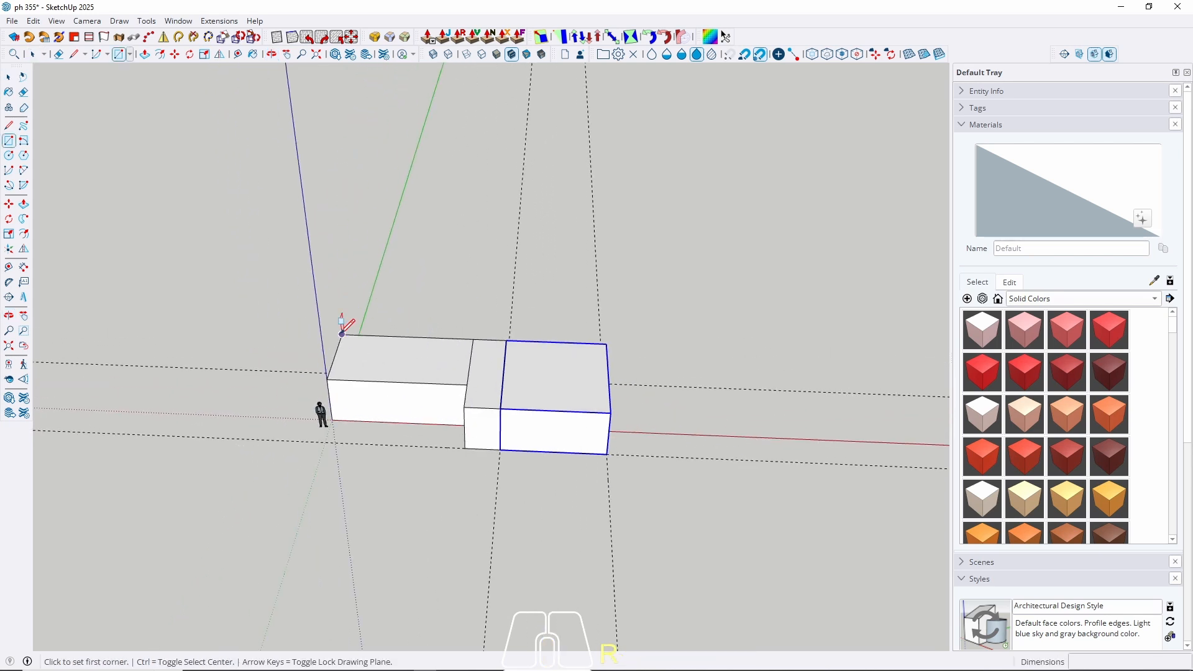
click(342, 334)
click(610, 412)
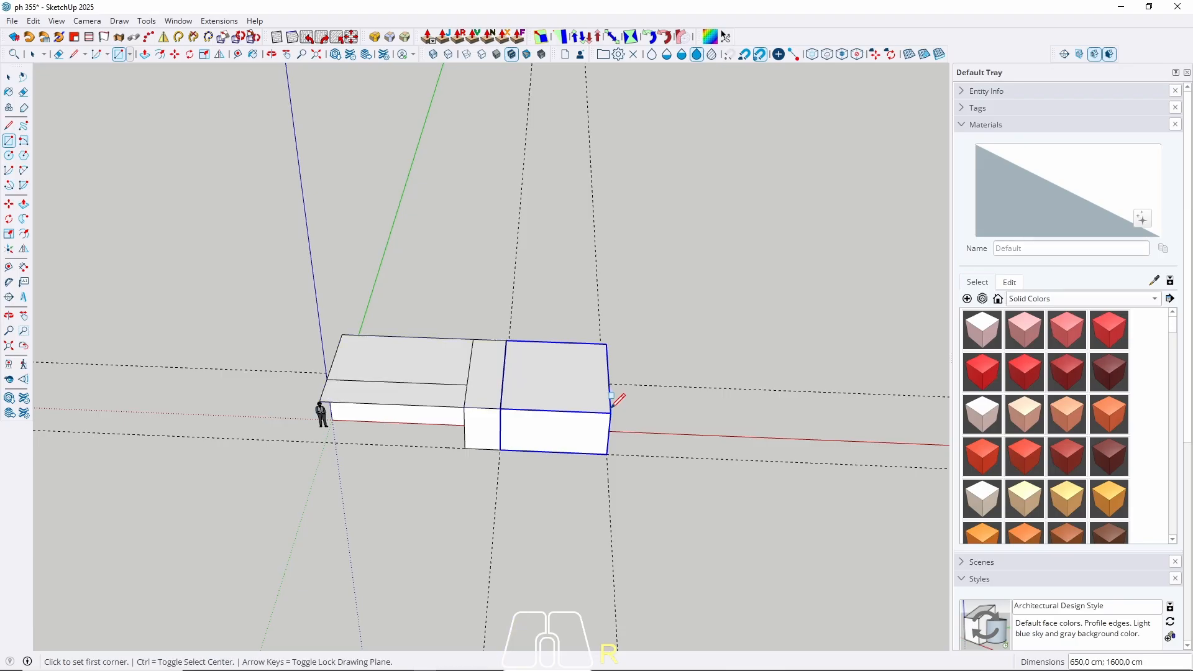
key(space)
middle_drag(530, 394, 507, 360)
scroll(464, 402, up, 3)
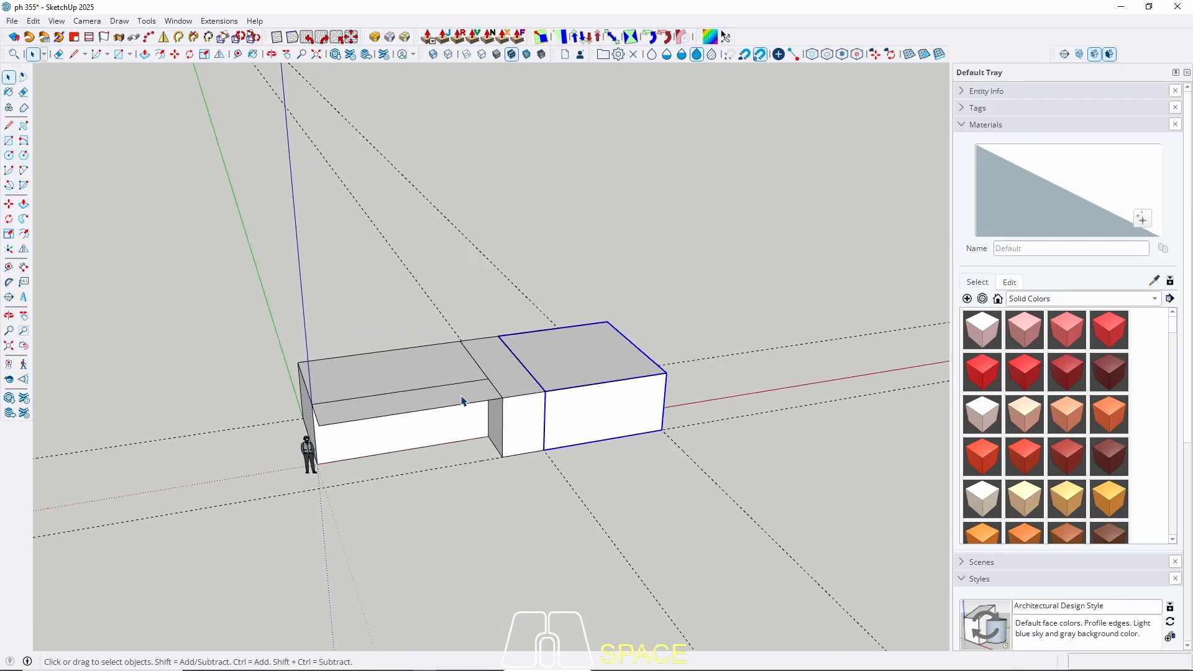
middle_drag(464, 402, 532, 325)
scroll(449, 389, up, 4)
Extrude the slab 40 cm thick and make it a group.
key(p)
click(447, 390)
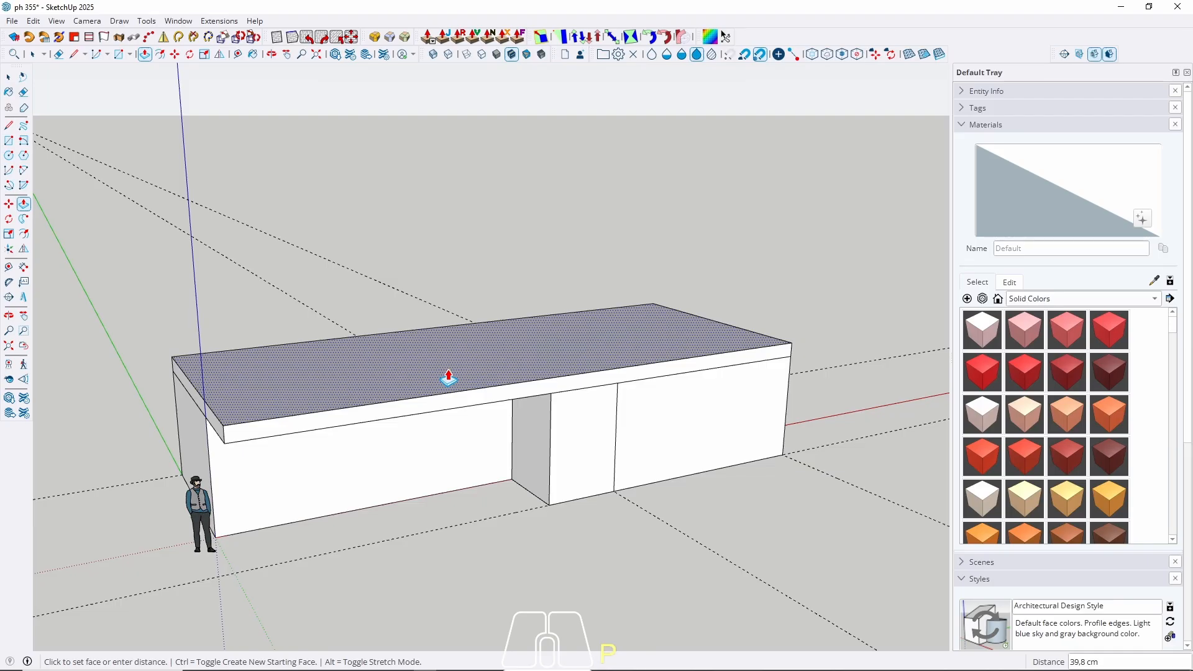
text(40)
key(Return)
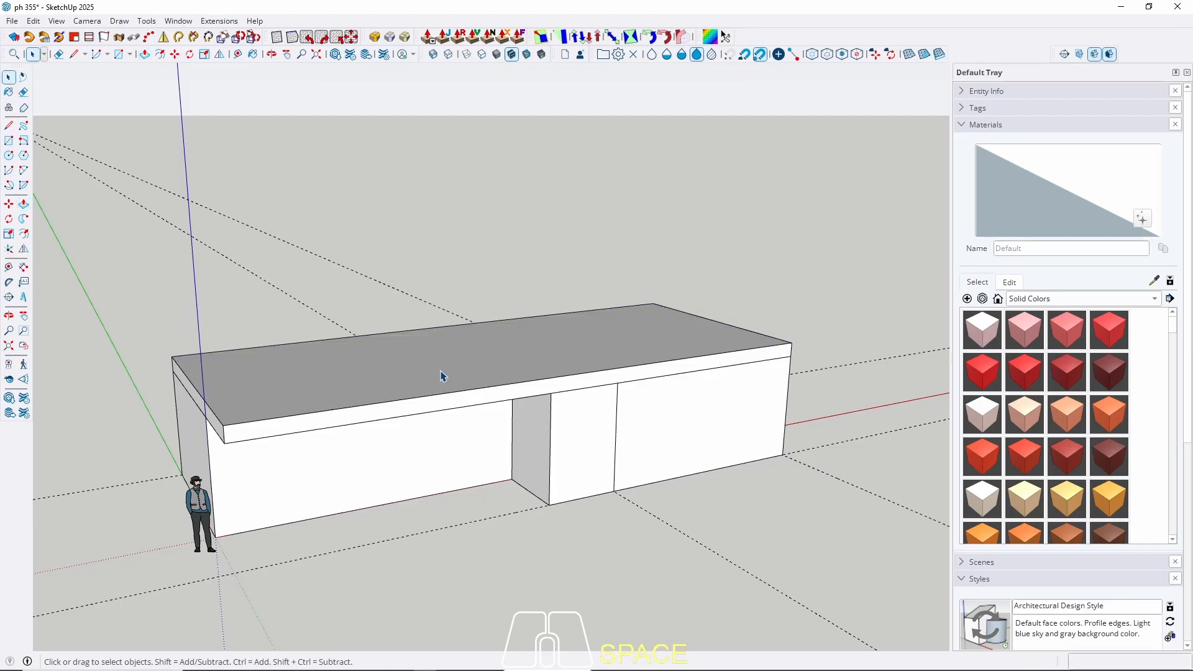
key(space)
triple_click(443, 376)
right_click(443, 376)
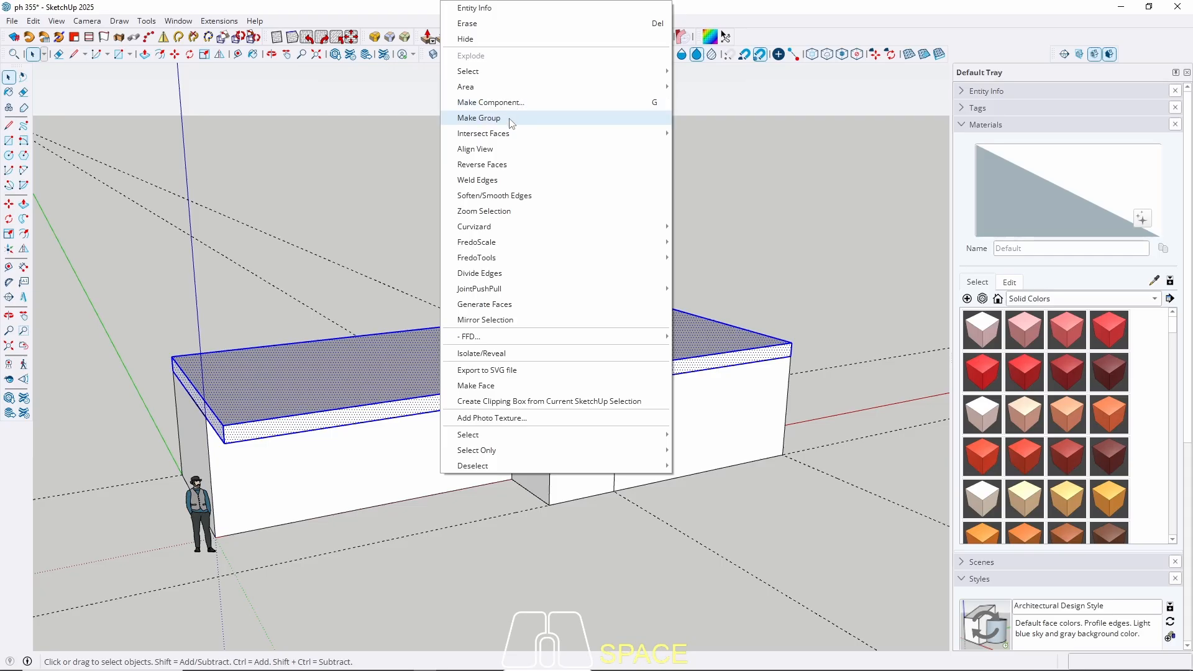
click(480, 118)
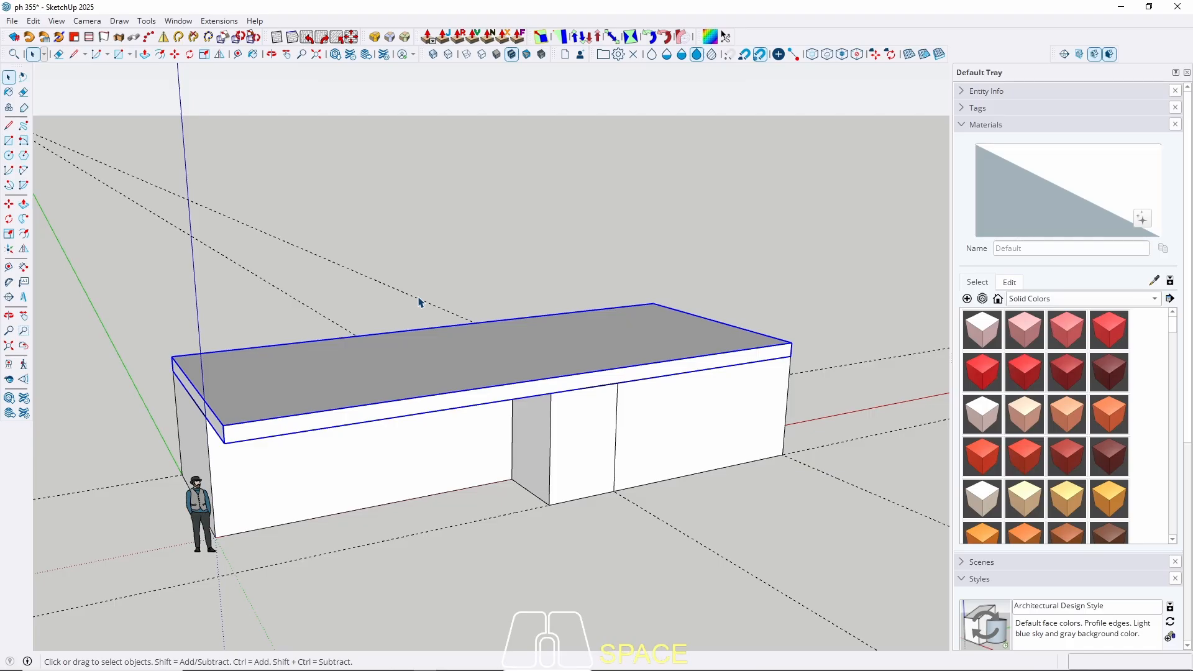
middle_drag(414, 361, 453, 357)
key(shift)
double_click(437, 361)
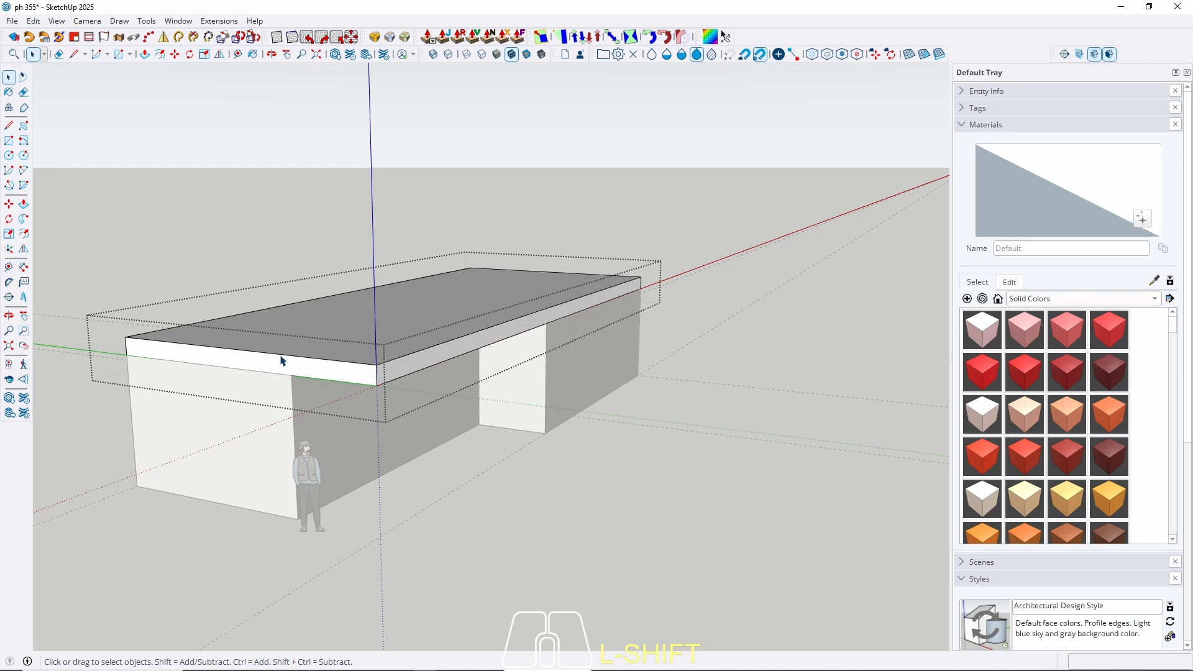
key(p)
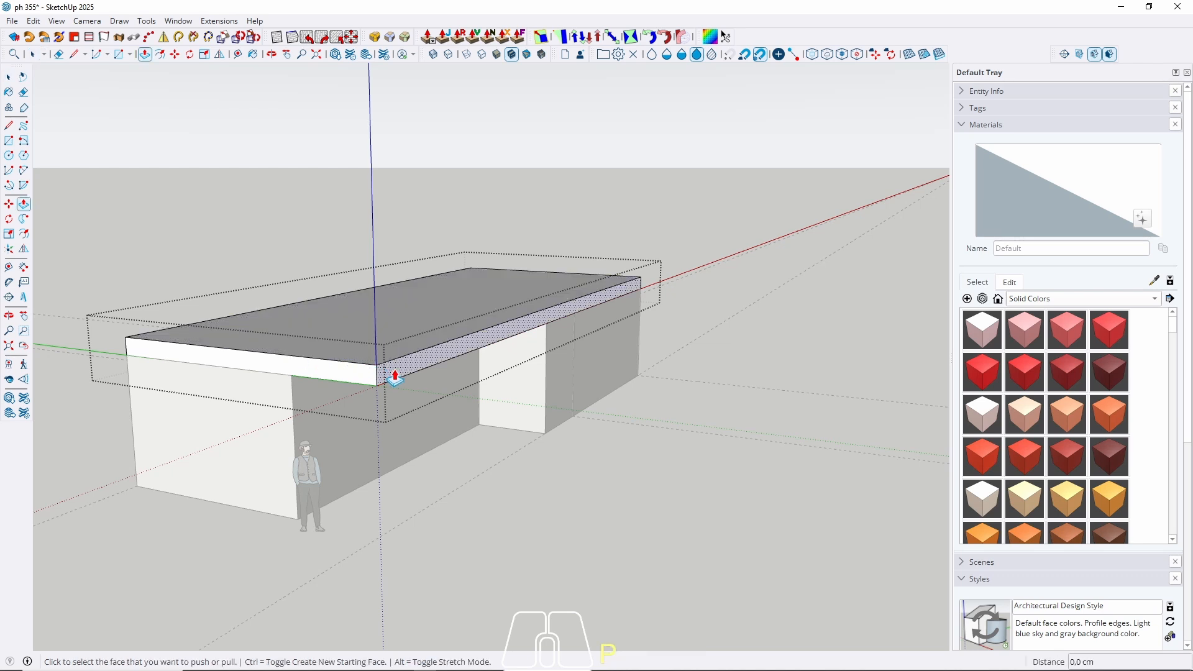
middle_drag(493, 386, 629, 317)
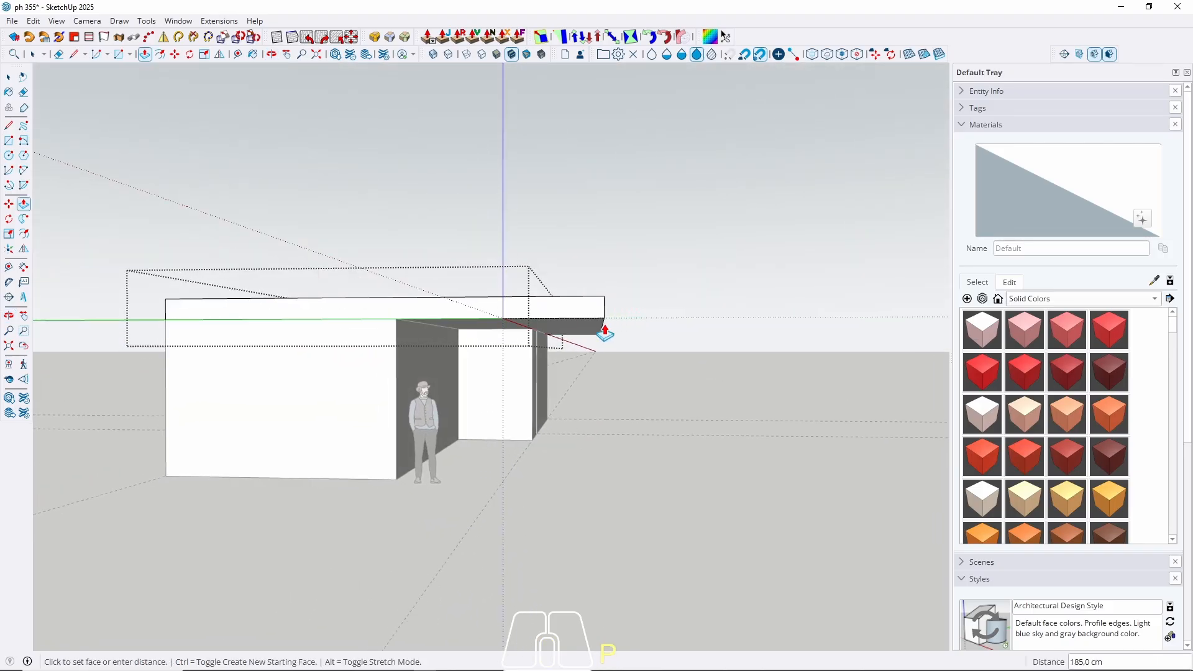
key(Escape)
middle_drag(582, 360, 469, 467)
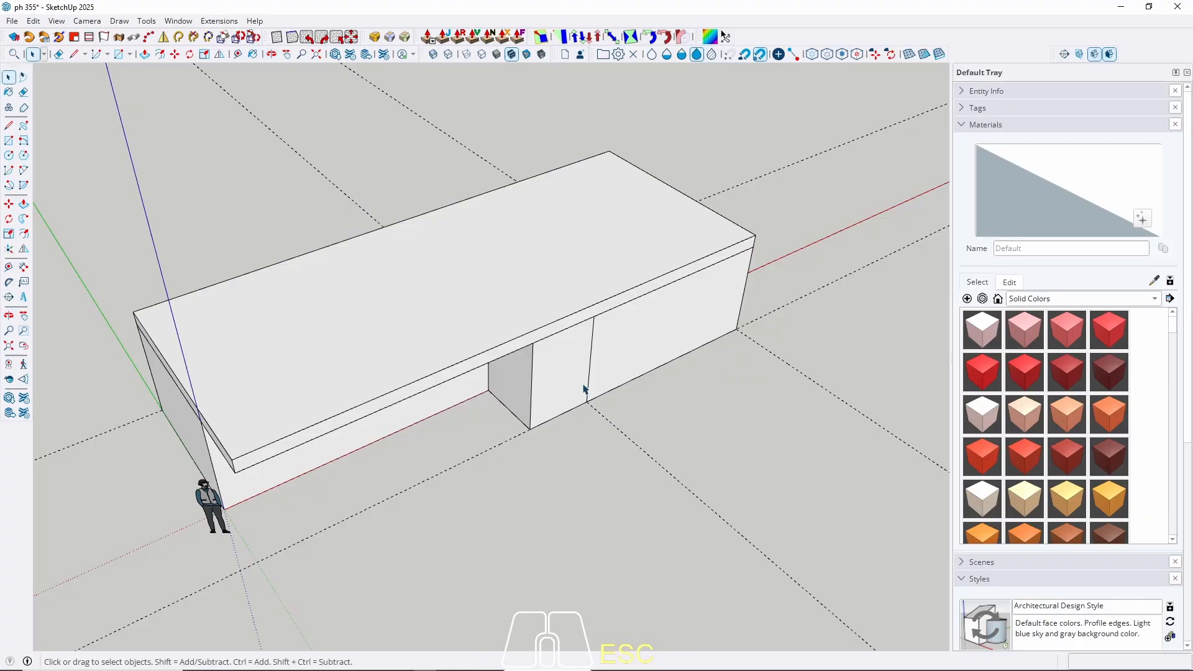
middle_drag(586, 391, 608, 379)
Draw a rectangle on the right box's side face and push it out 40 cm as a wall panel.
scroll(609, 380, up, 2)
key(r)
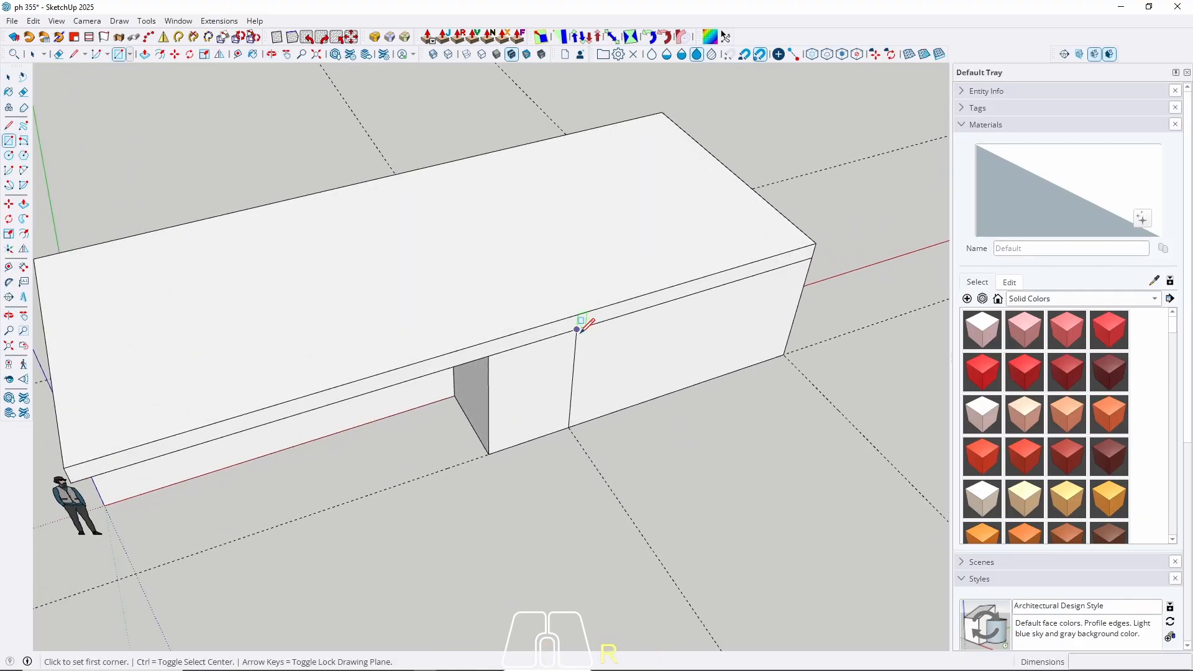
click(577, 329)
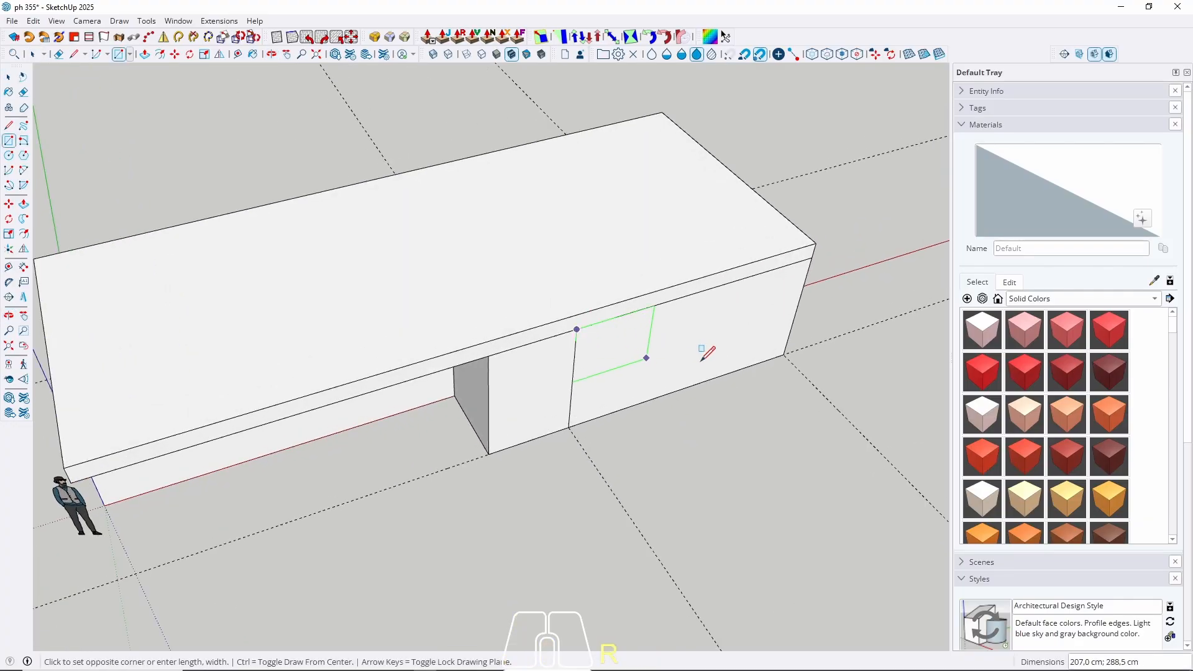
click(784, 355)
key(p)
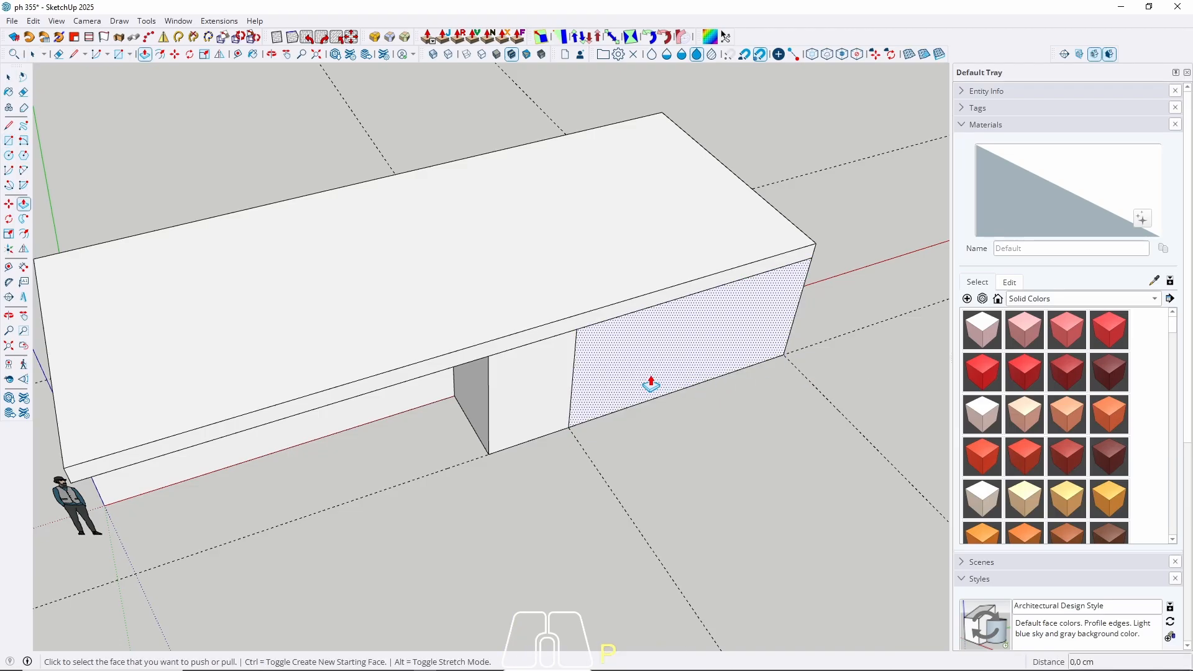
click(651, 385)
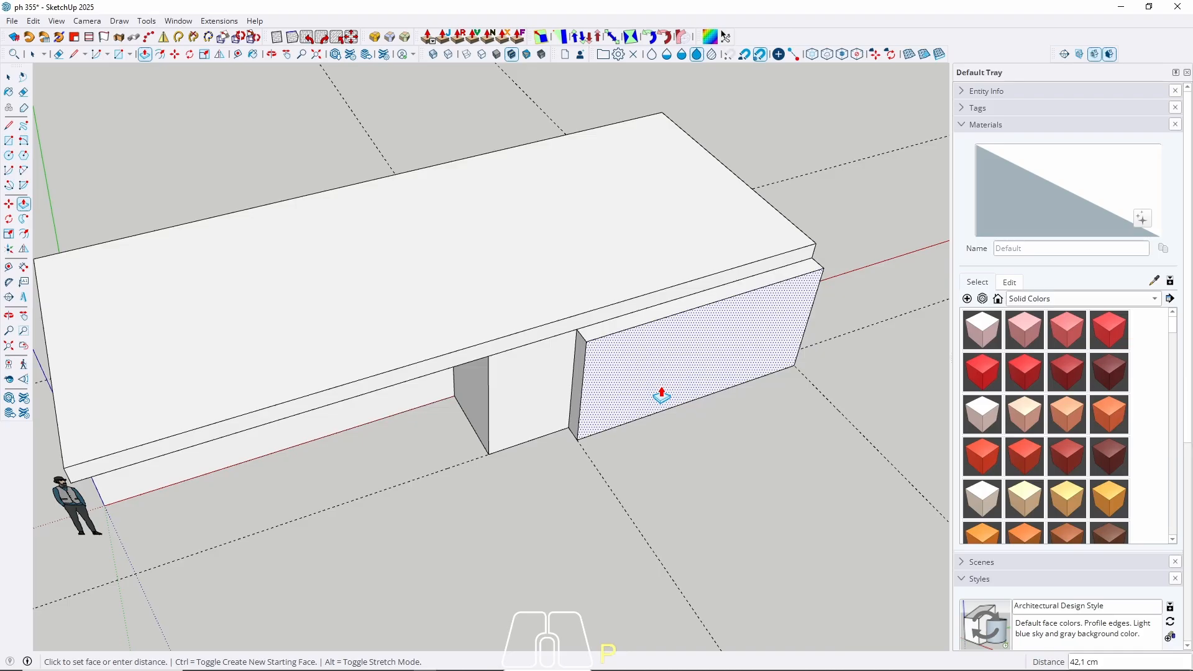
key(Return)
key(space)
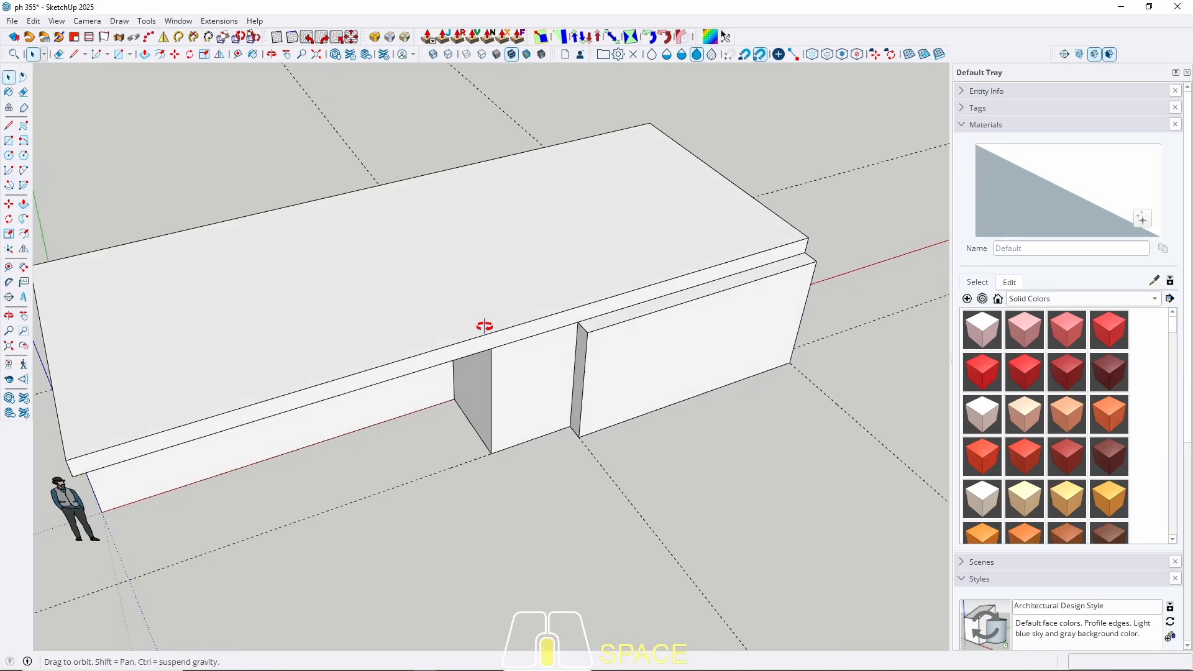
Make the new 40 cm wall panel a separate group.
scroll(461, 341, up, 3)
double_click(427, 317)
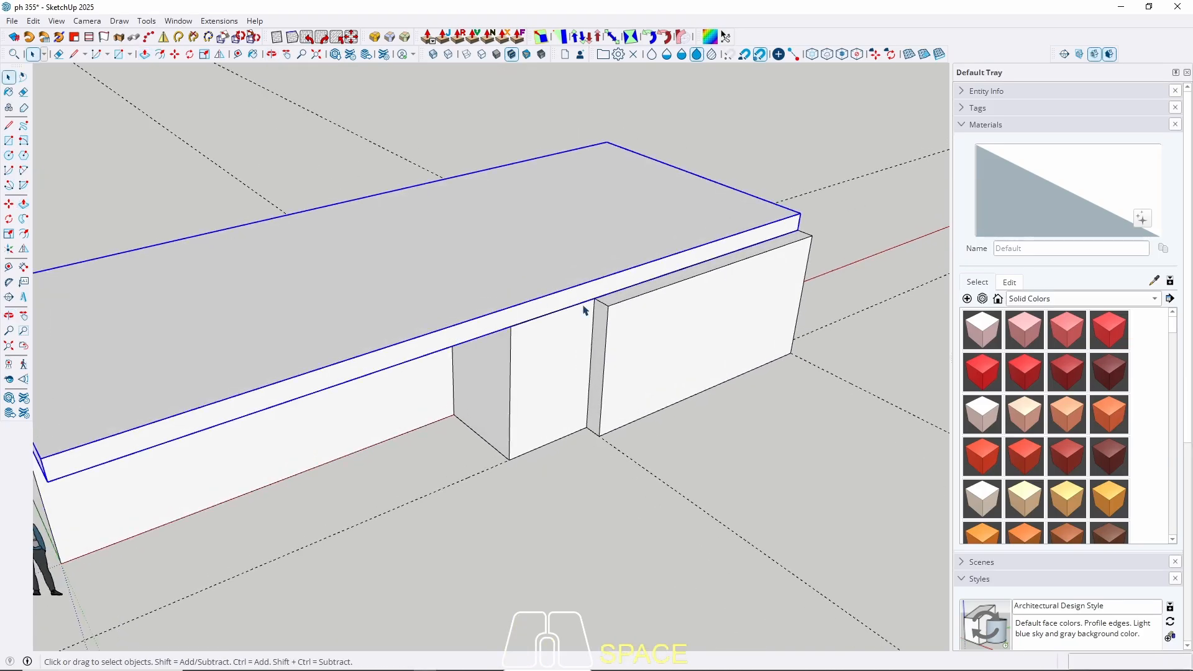
triple_click(637, 336)
right_click(637, 335)
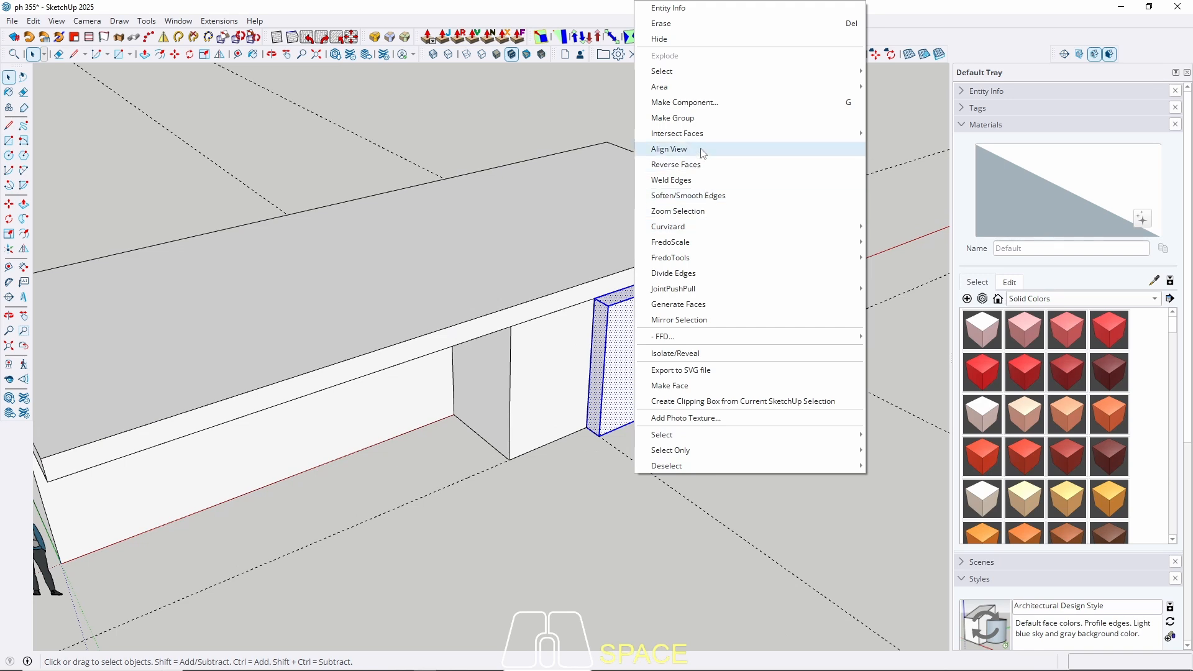
click(696, 120)
middle_drag(485, 380, 690, 355)
shift+middle_drag(690, 355, 546, 341)
scroll(465, 412, up, 2)
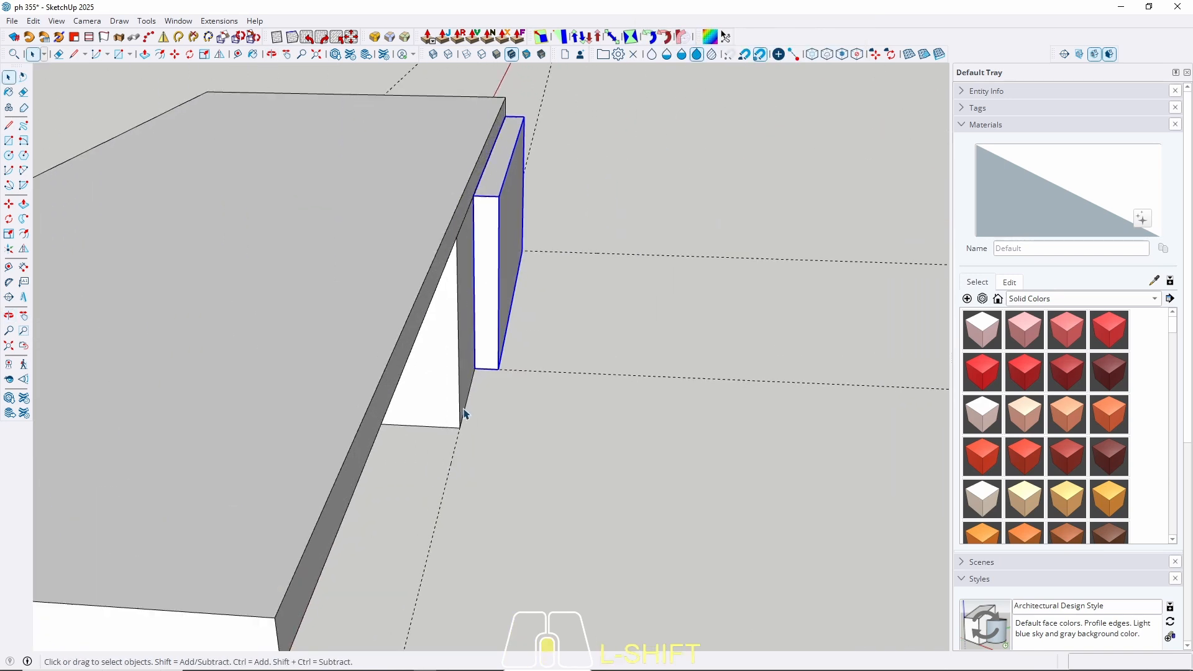
Move the grouped wall panel from its bottom corner 300 cm along the green axis.
key(m)
click(475, 371)
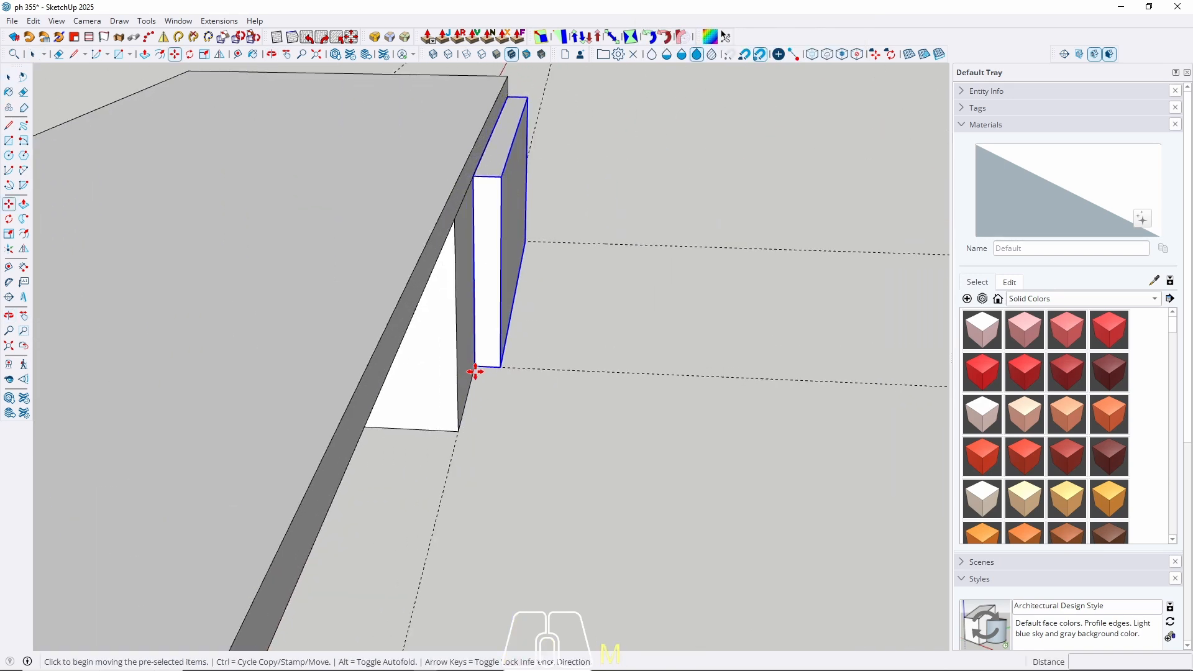
scroll(476, 372, down, 1)
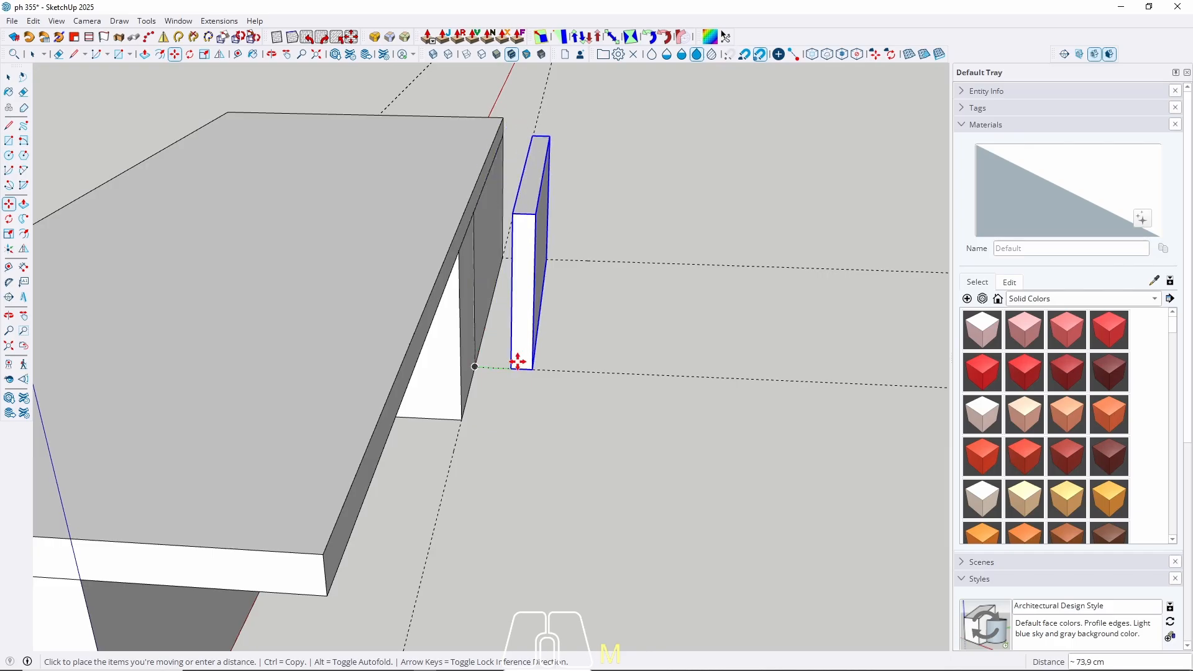
scroll(568, 366, down, 1)
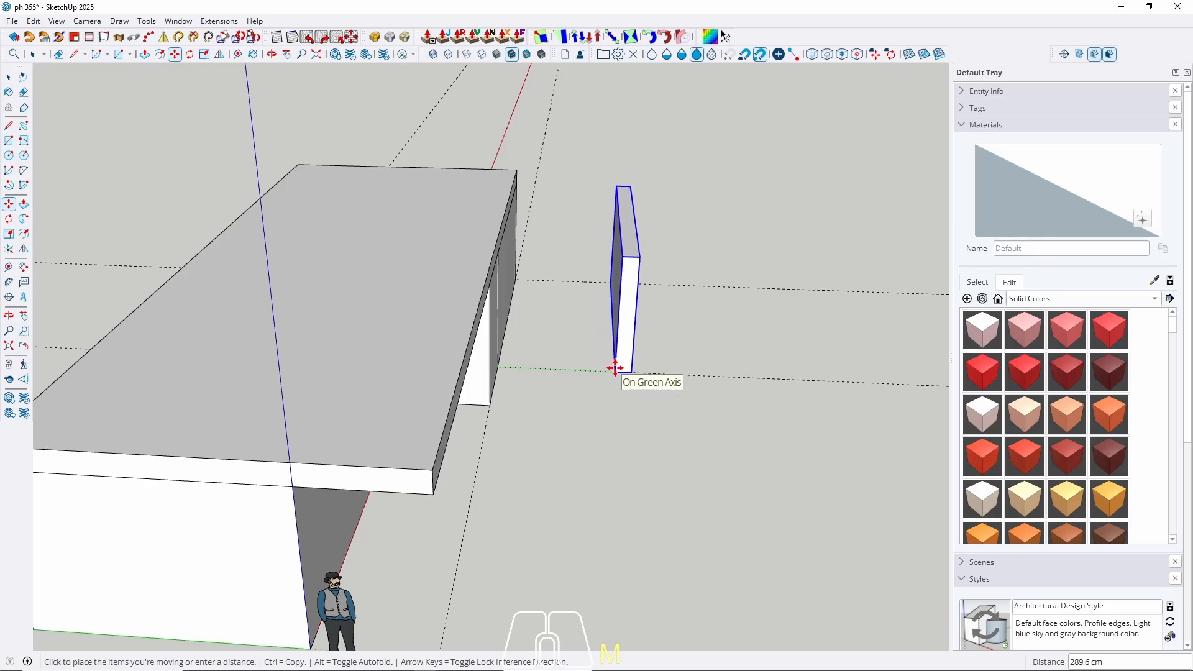
text(300)
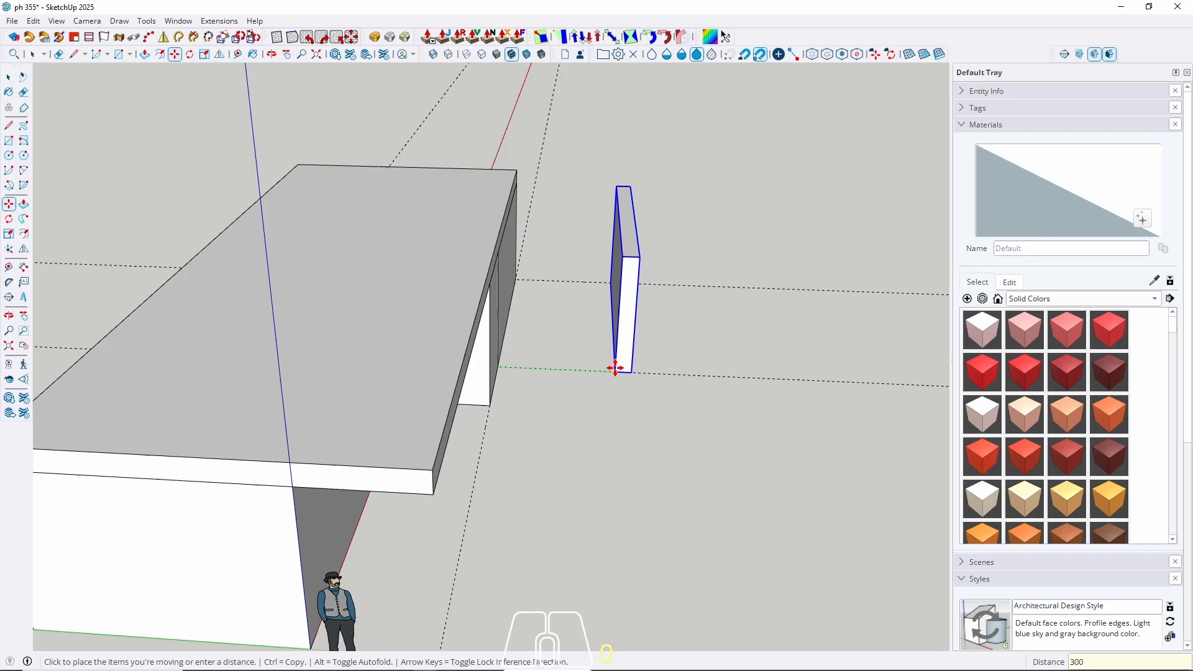
key(Return)
key(space)
middle_drag(514, 391, 486, 311)
Inside the roof slab group, push its side face out 150 cm, then exit the group.
double_click(403, 322)
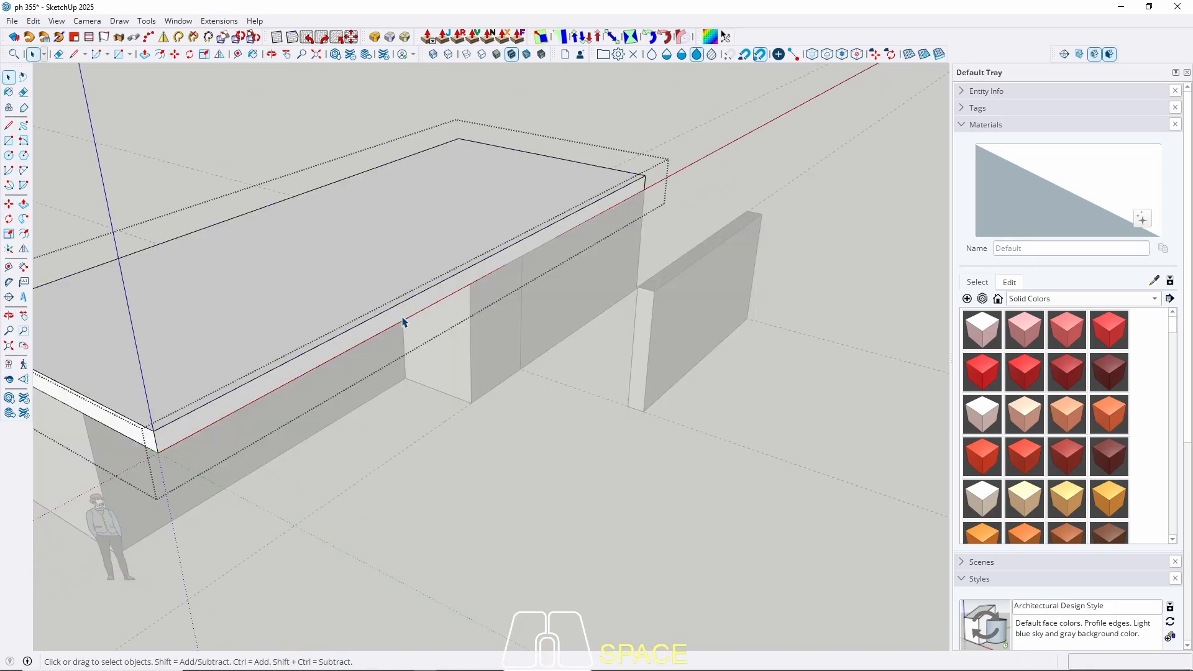
key(p)
click(403, 322)
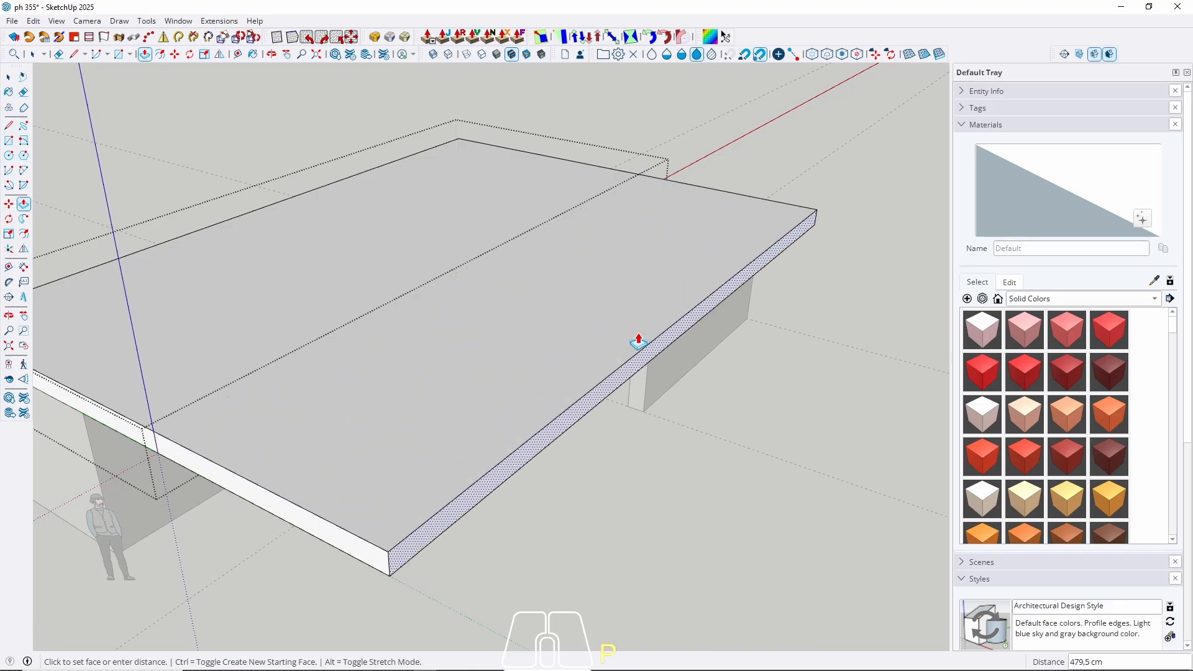
middle_drag(638, 341, 605, 230)
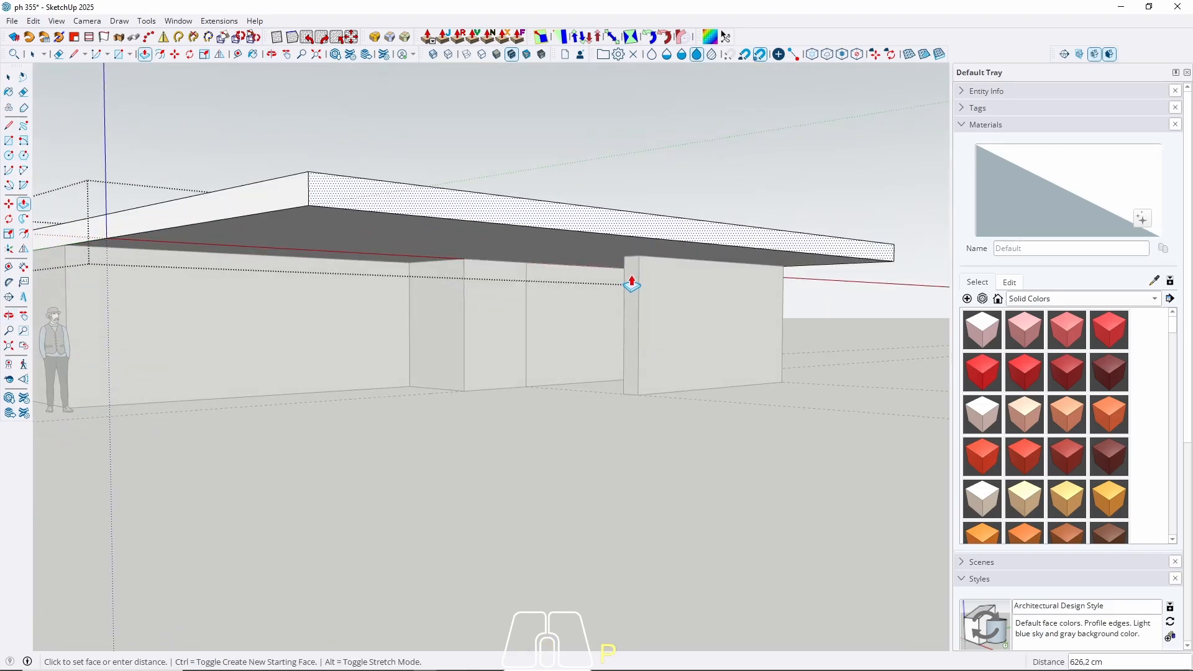
middle_drag(640, 289, 653, 267)
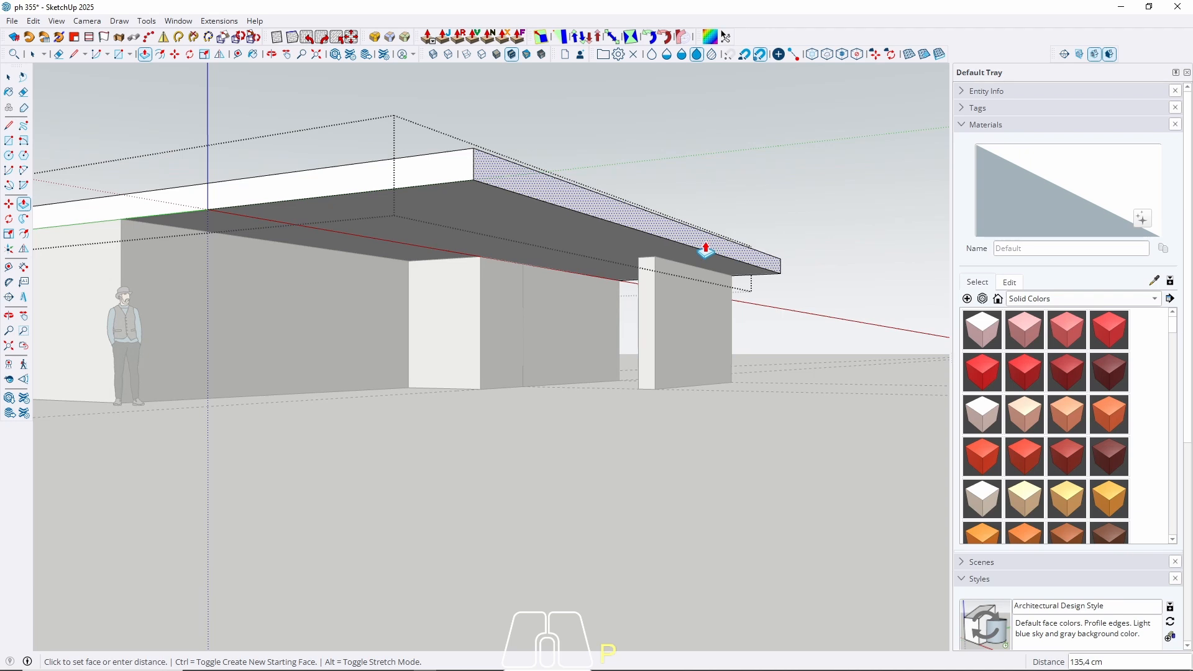
key(Return)
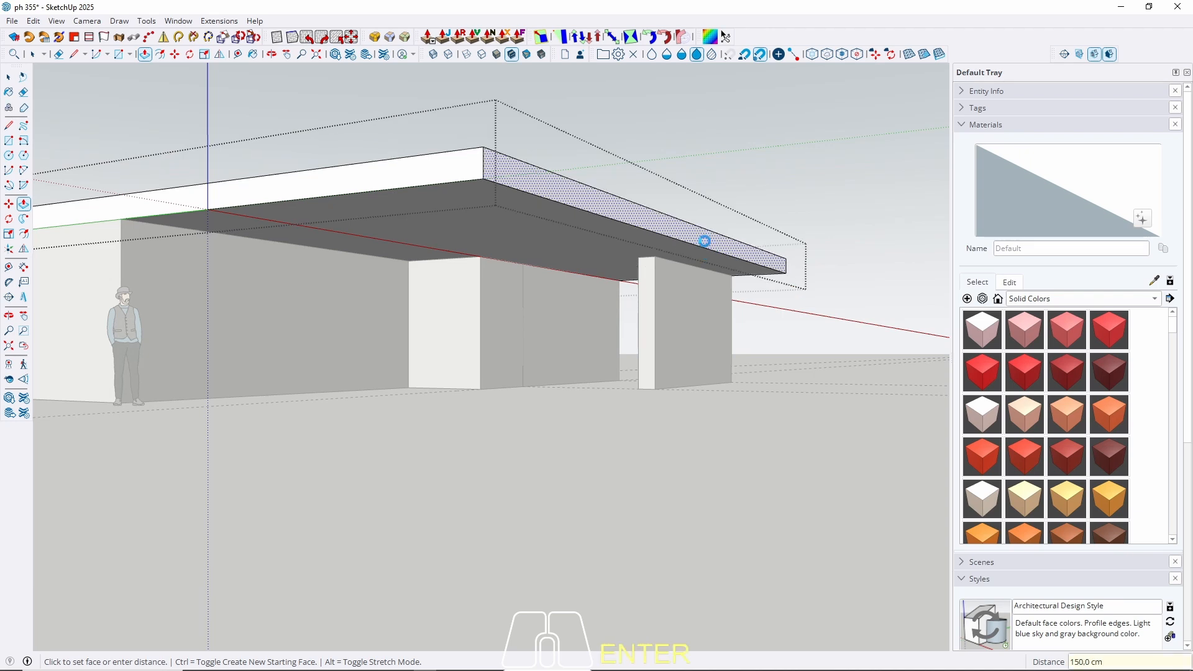
middle_drag(706, 240, 493, 352)
key(space)
key(Escape)
scroll(437, 256, down, 3)
middle_drag(440, 258, 468, 256)
scroll(469, 261, up, 1)
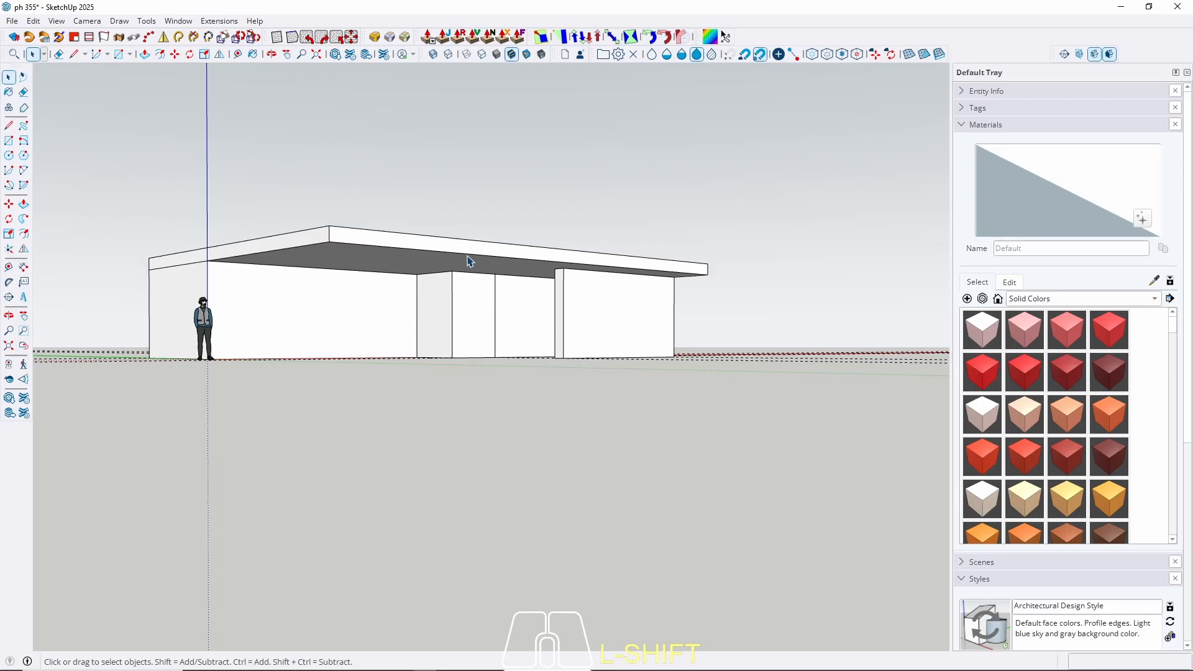
Start a red-axis line from the wall corner, then cancel it.
middle_drag(516, 257, 372, 259)
scroll(538, 281, up, 5)
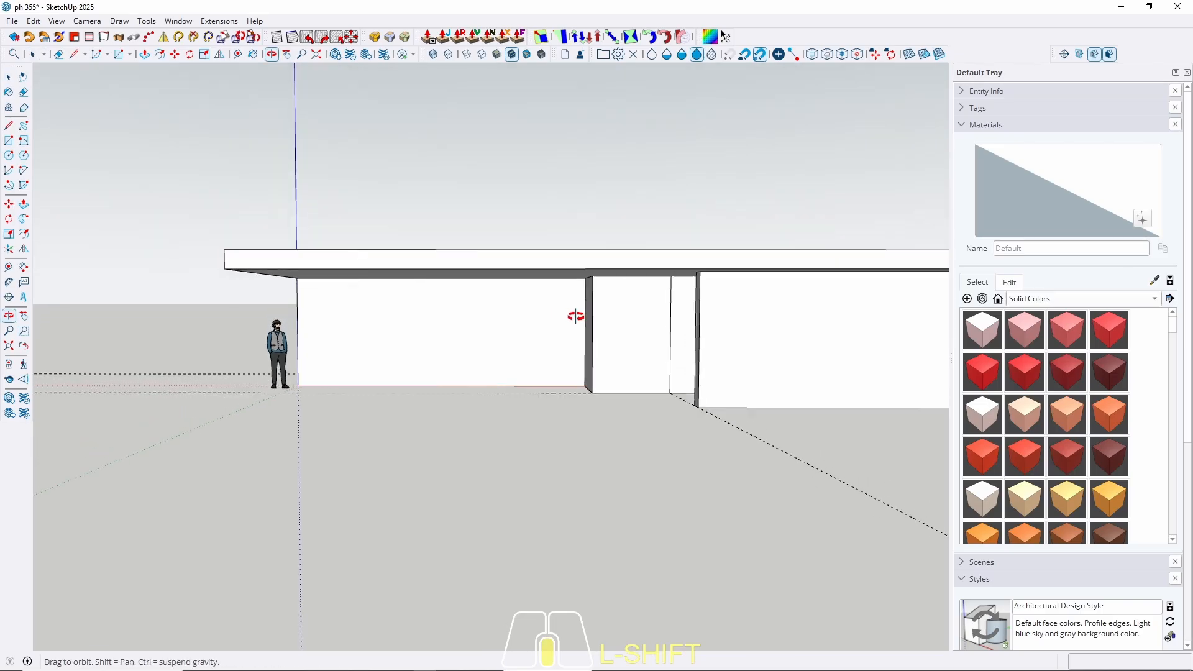
key(l)
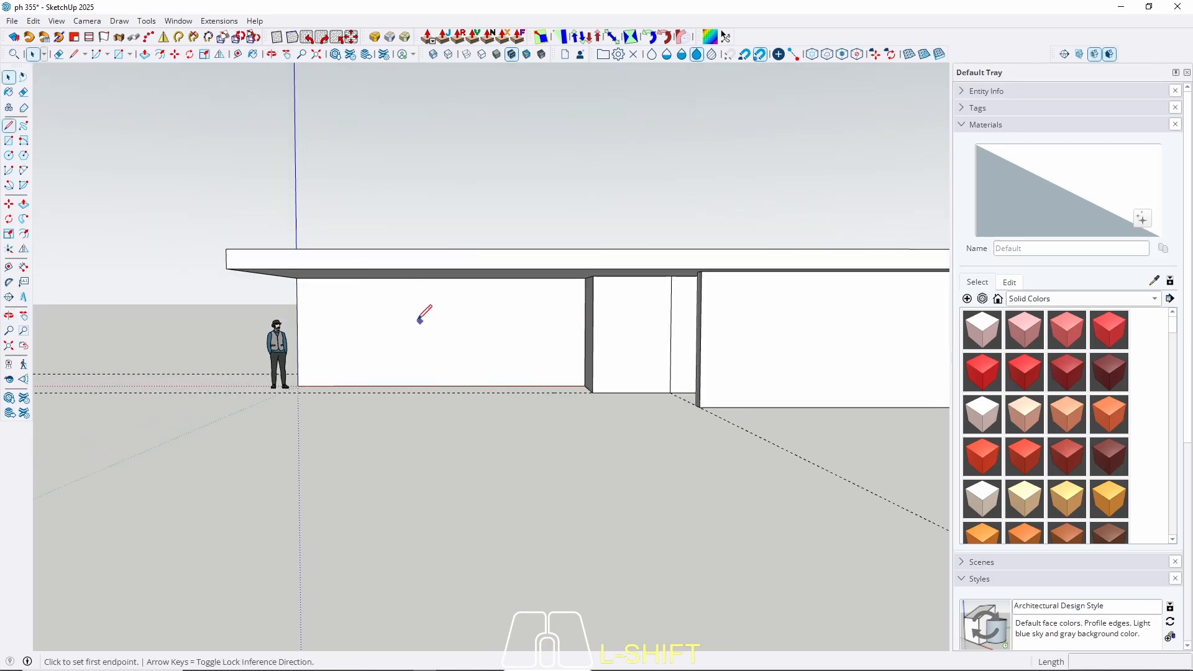
click(297, 320)
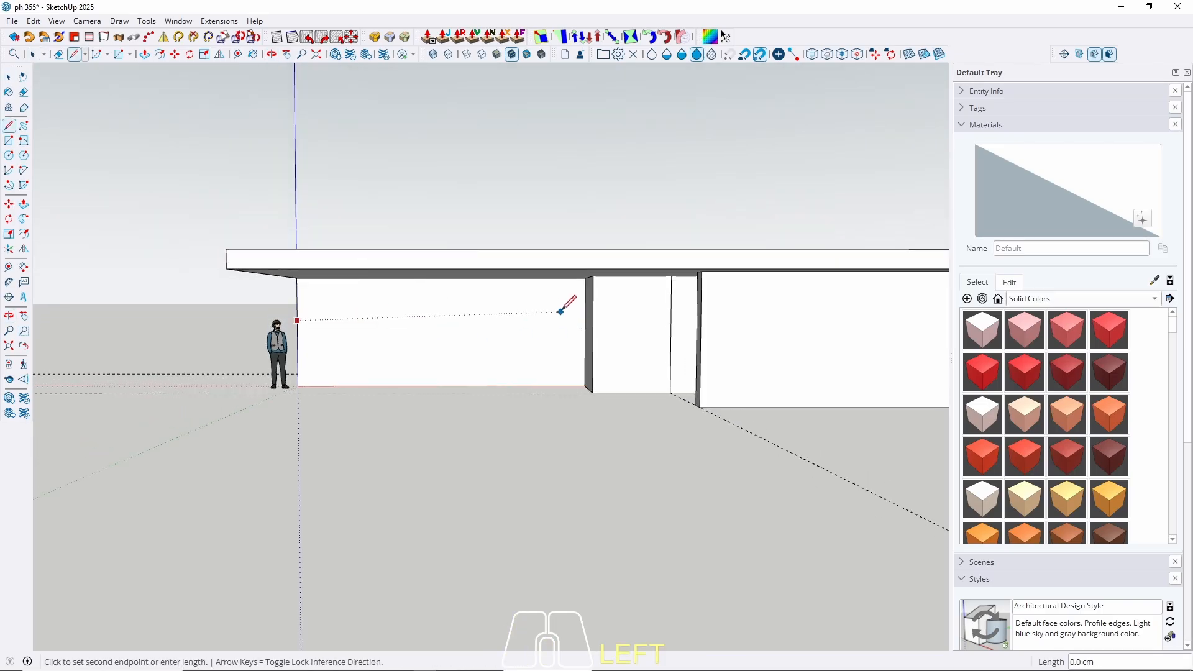
key(Right)
key(space)
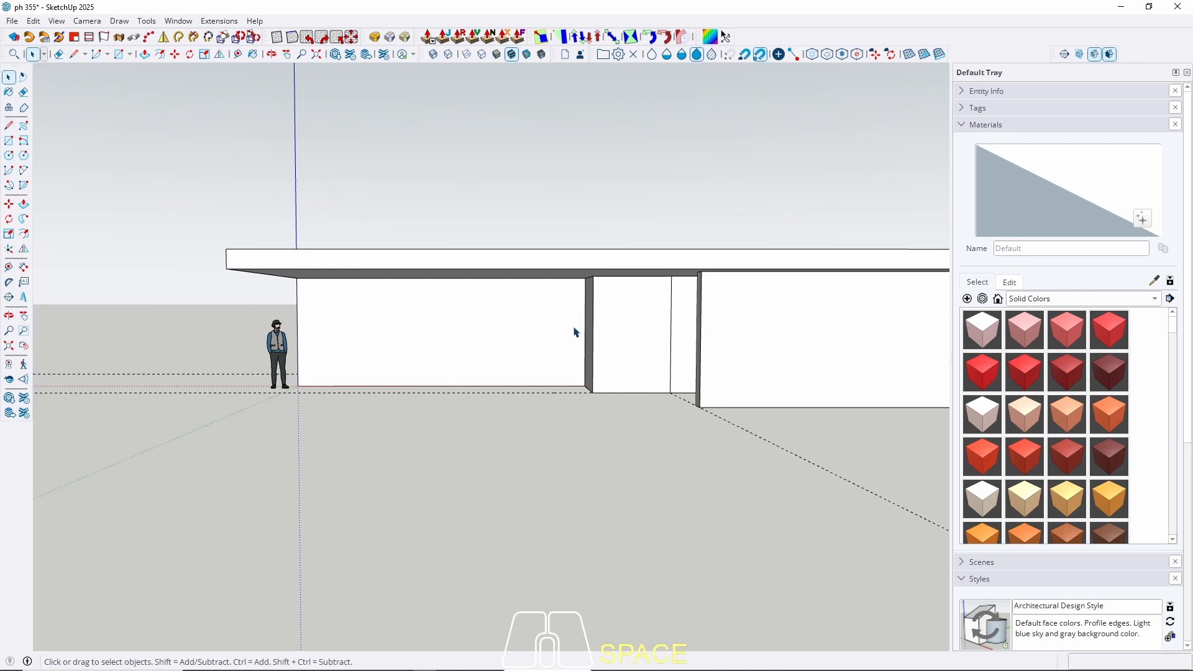
mouse_move(573, 331)
middle_down()
mouse_move(589, 336)
mouse_move(550, 340)
mouse_move(603, 330)
mouse_move(591, 317)
middle_up()
Place a Tape Measure guide 200 cm in from the front wall's edge.
key(t)
click(584, 324)
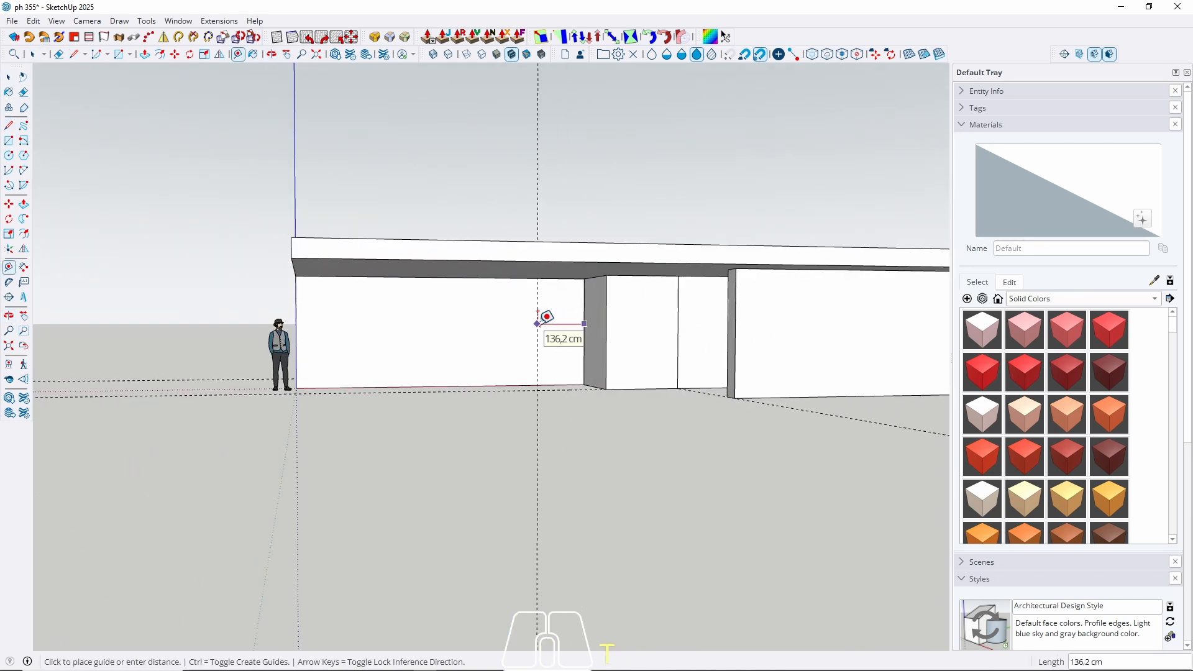
text(200)
key(Return)
key(space)
middle_drag(528, 323, 434, 408)
scroll(479, 347, down, 2)
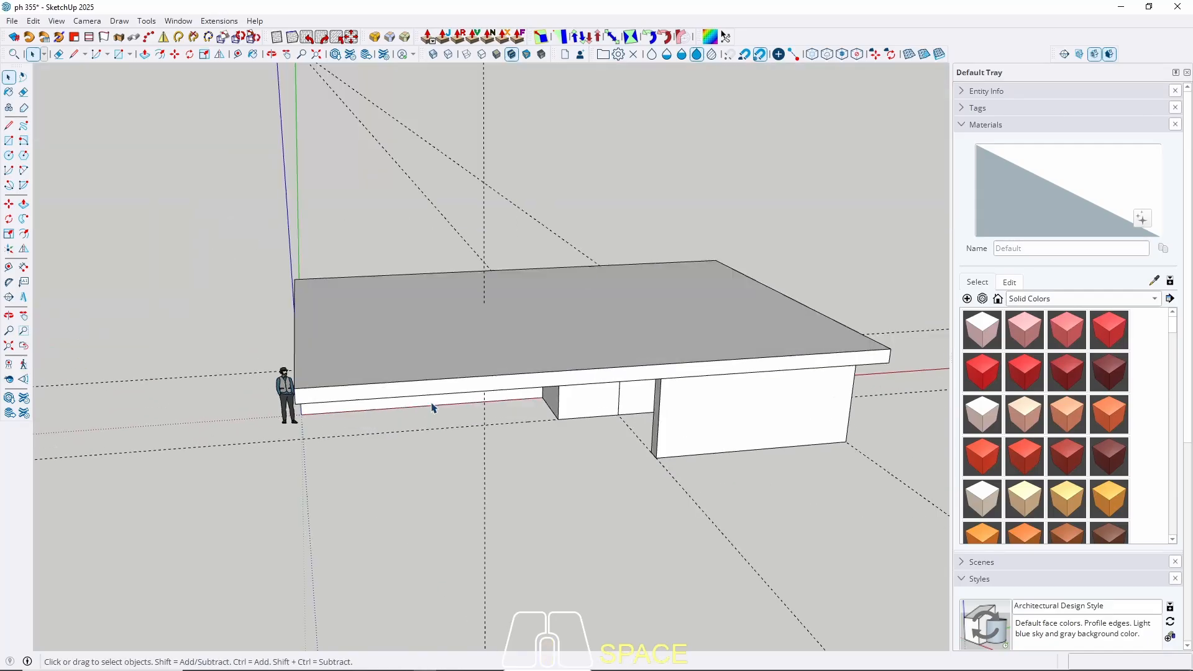
Enter the roof slab group and start a red-axis copy from its corner, then cancel it.
middle_drag(487, 345, 530, 160)
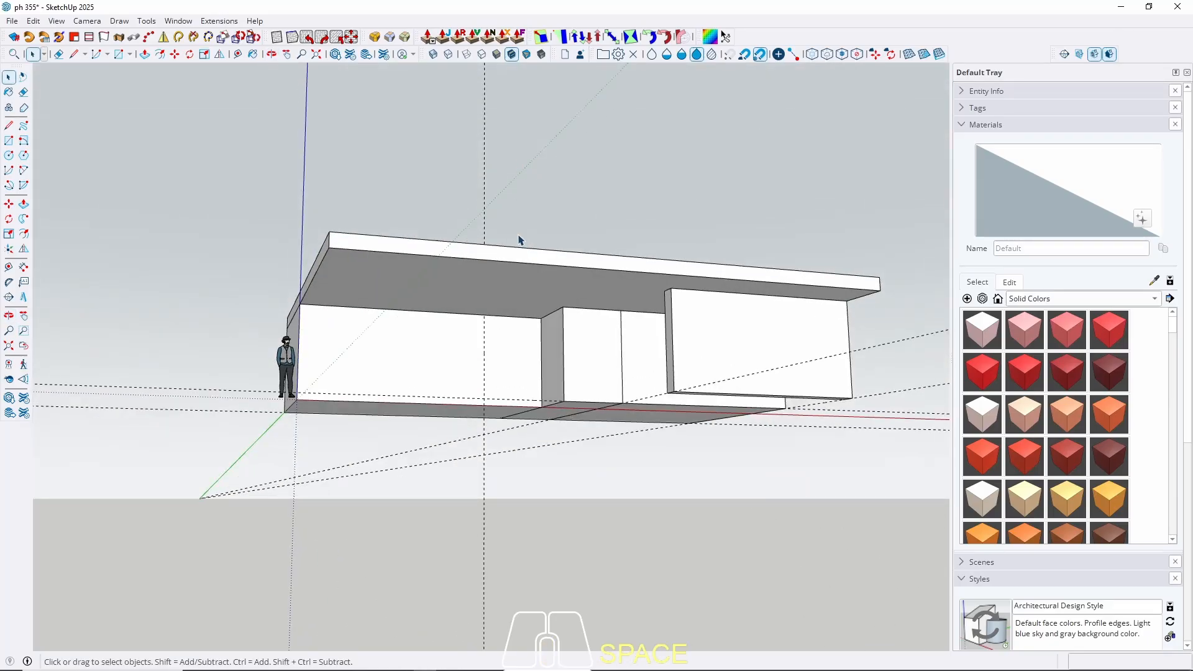
middle_drag(520, 240, 463, 302)
key(space)
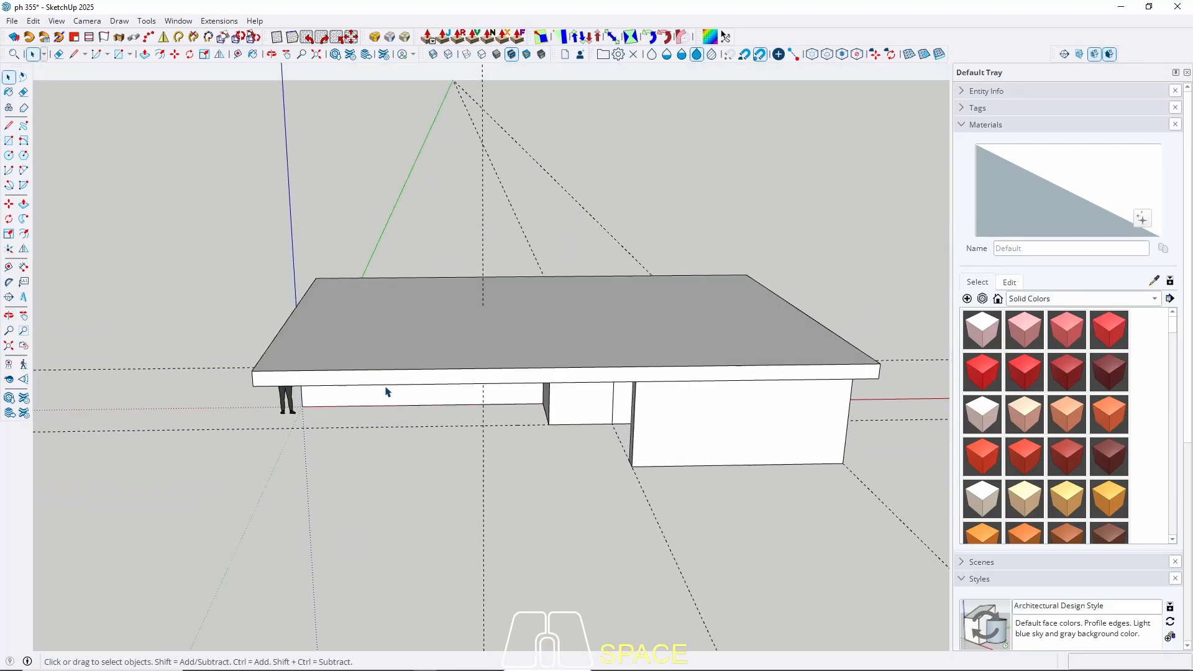
triple_click(271, 383)
click(254, 385)
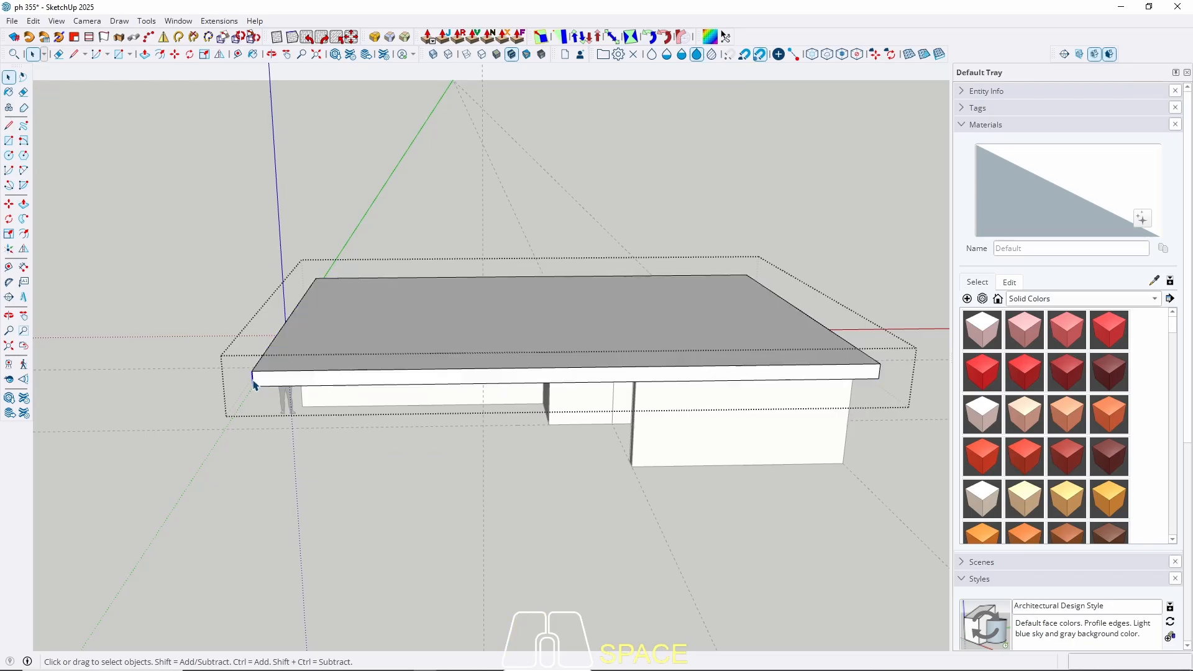
key(m)
key(ctrl)
click(254, 371)
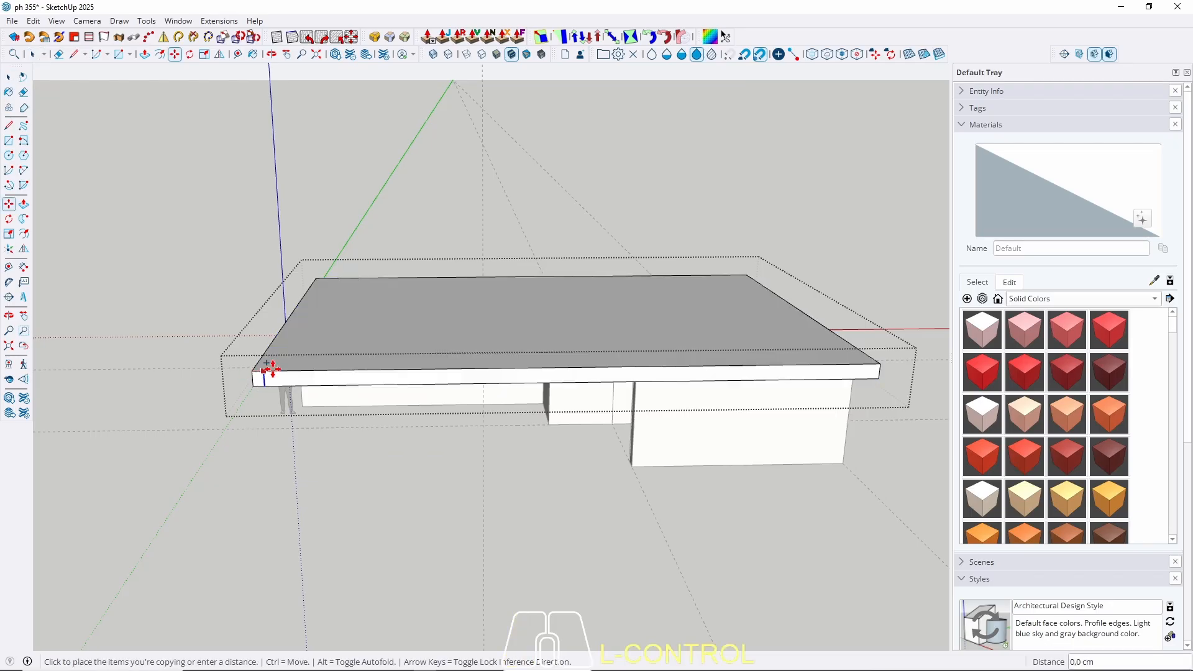
key(Right)
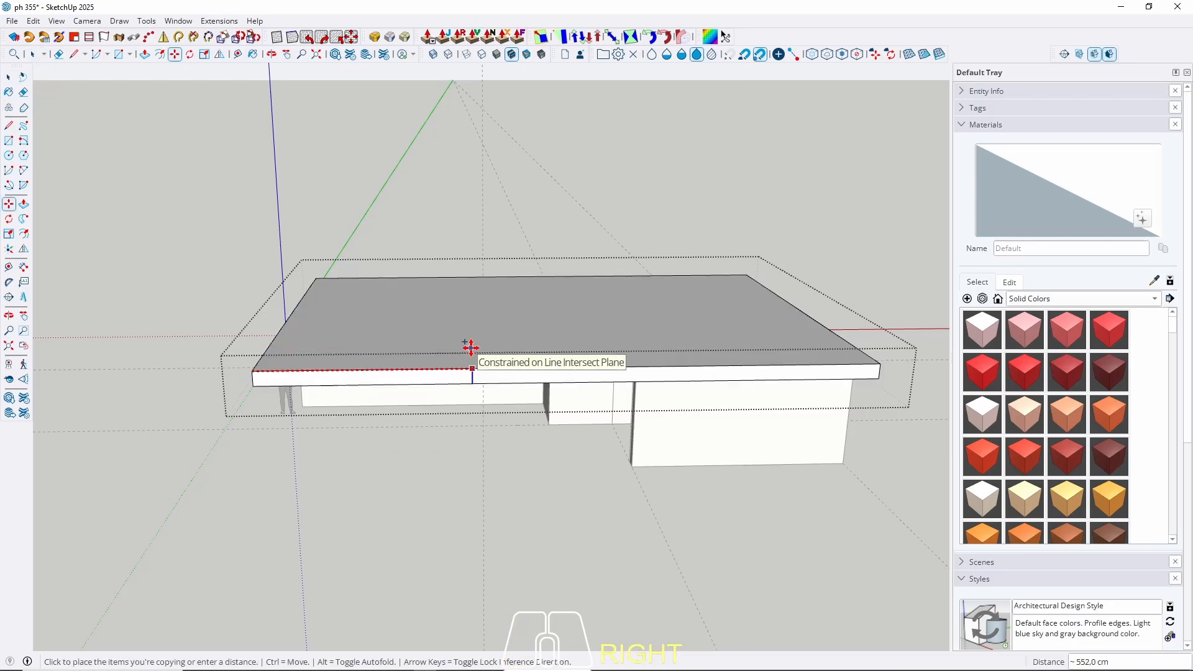
mouse_move(470, 347)
middle_down()
mouse_move(482, 186)
mouse_move(474, 342)
middle_up()
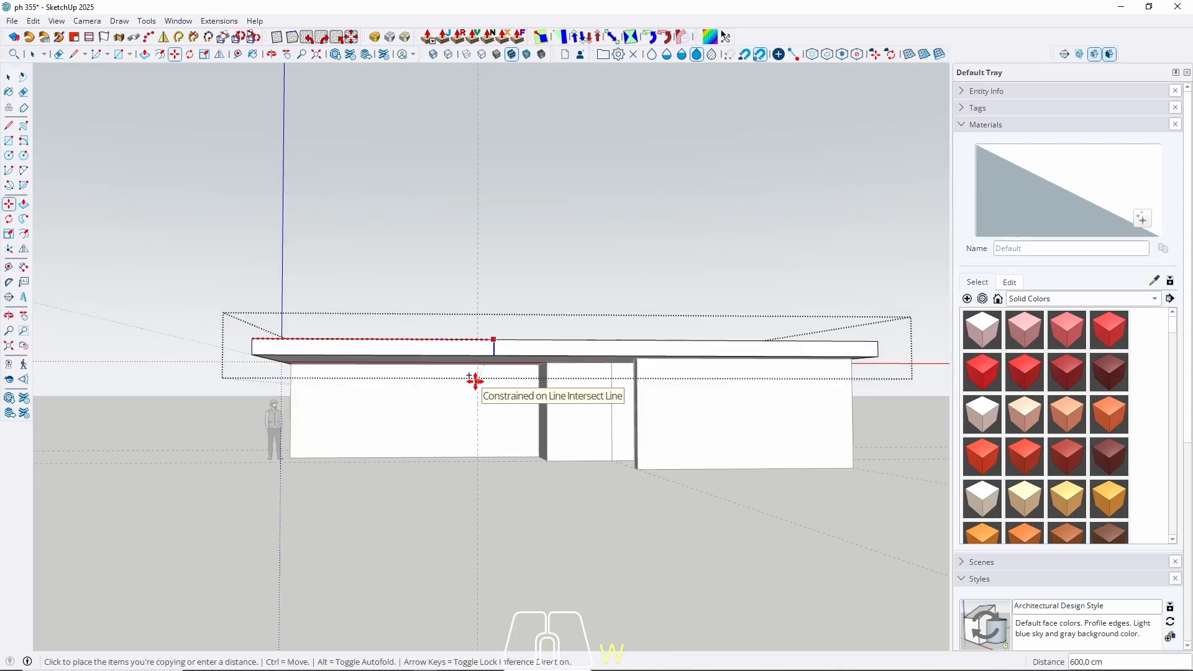
key(space)
Push the front section of the slab edge back 190 cm to form a notch.
middle_drag(456, 346, 667, 402)
click(550, 418)
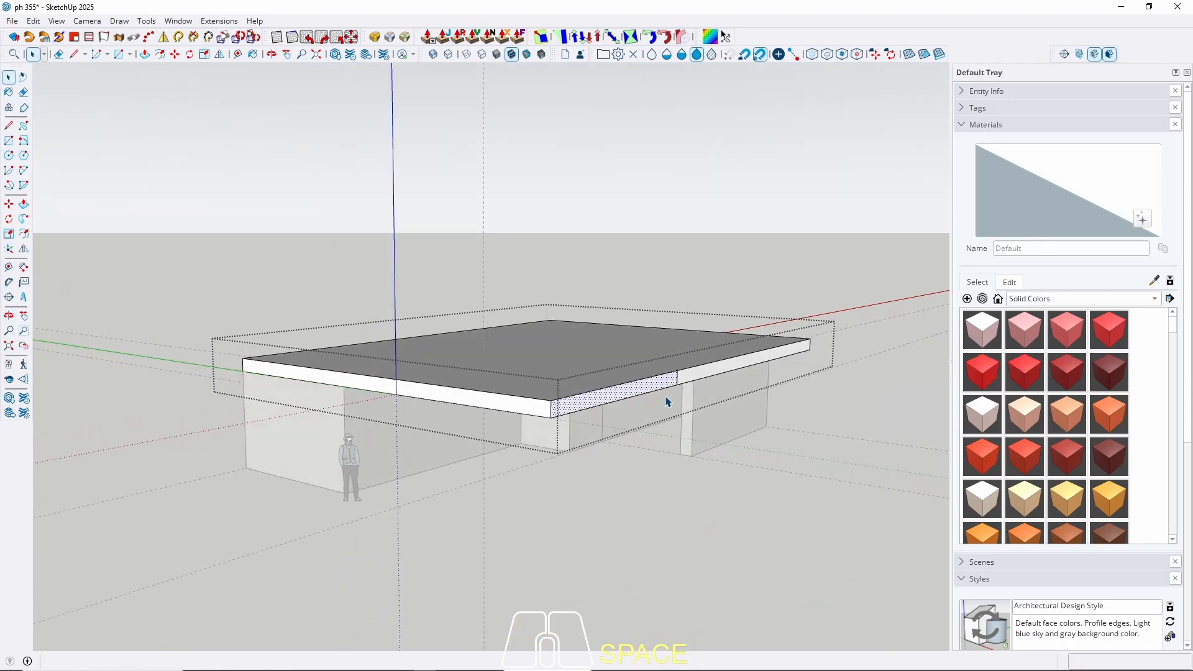
key(p)
click(640, 392)
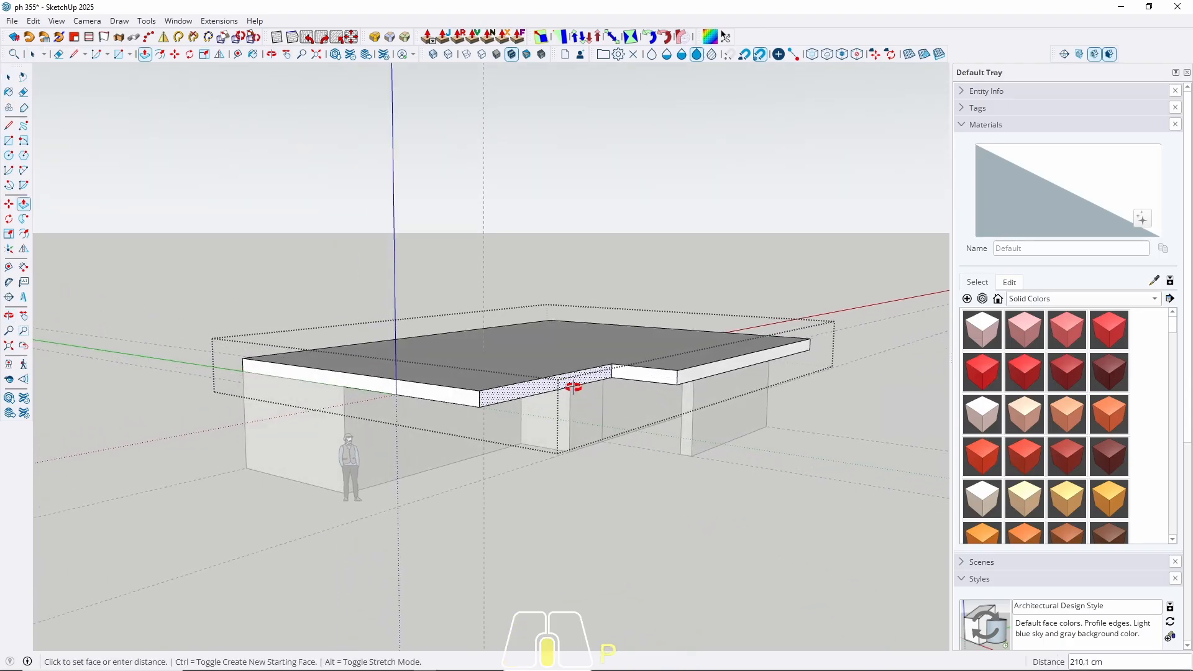
middle_drag(573, 387, 640, 373)
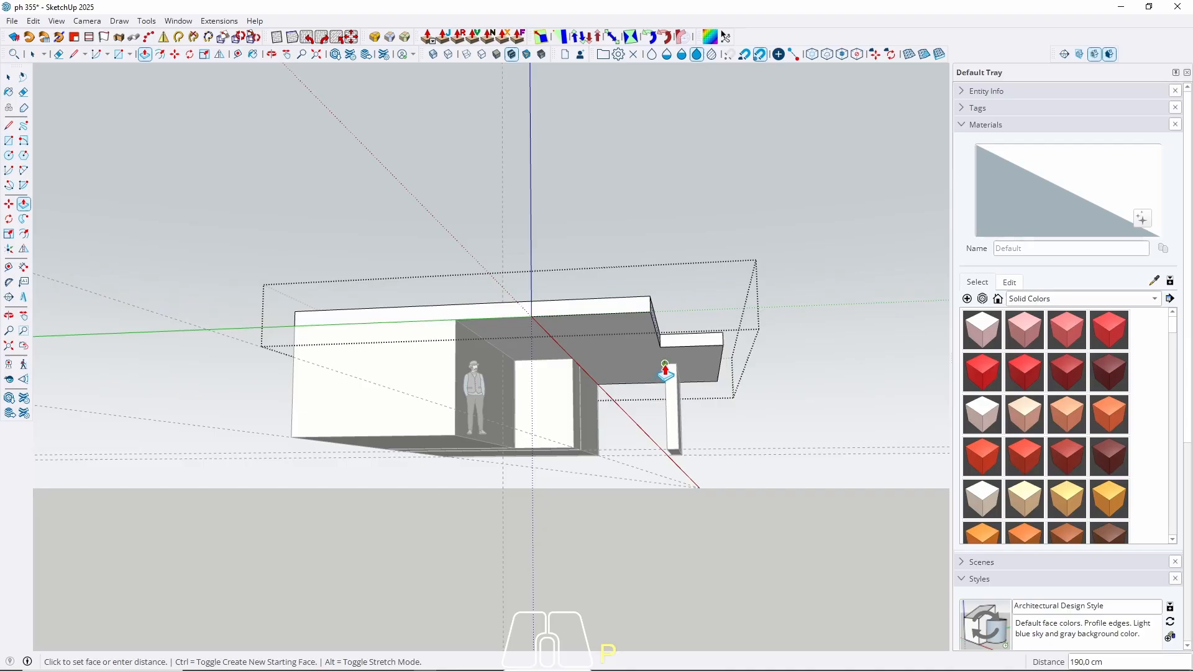
click(665, 371)
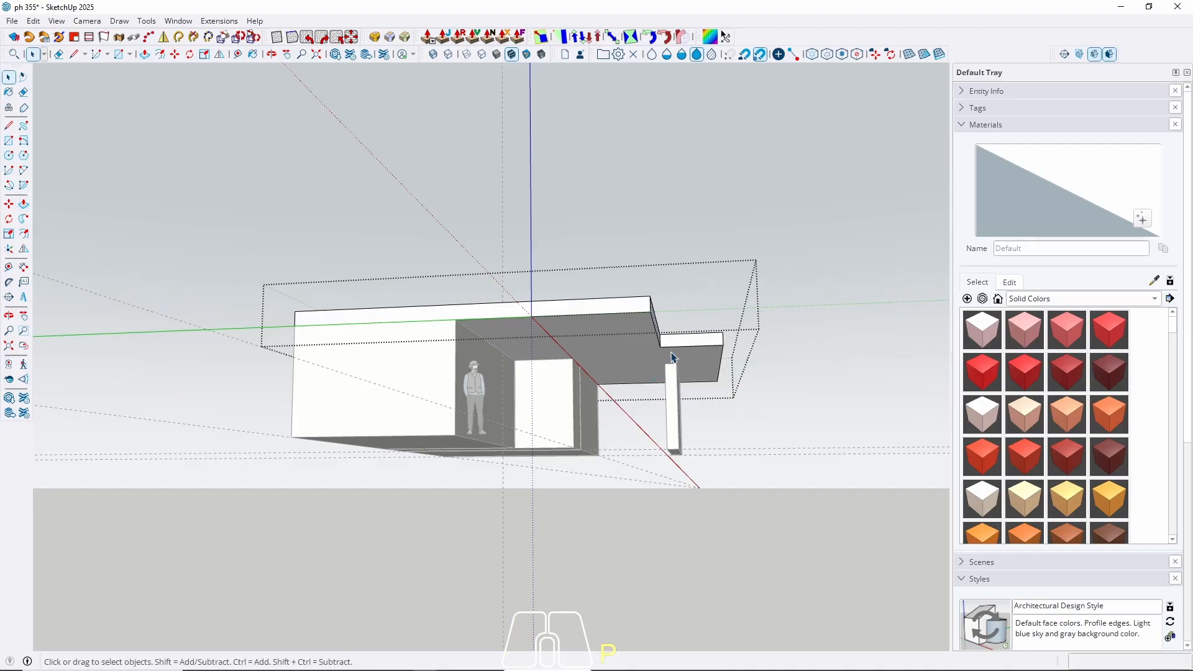
key(space)
middle_drag(665, 371, 545, 463)
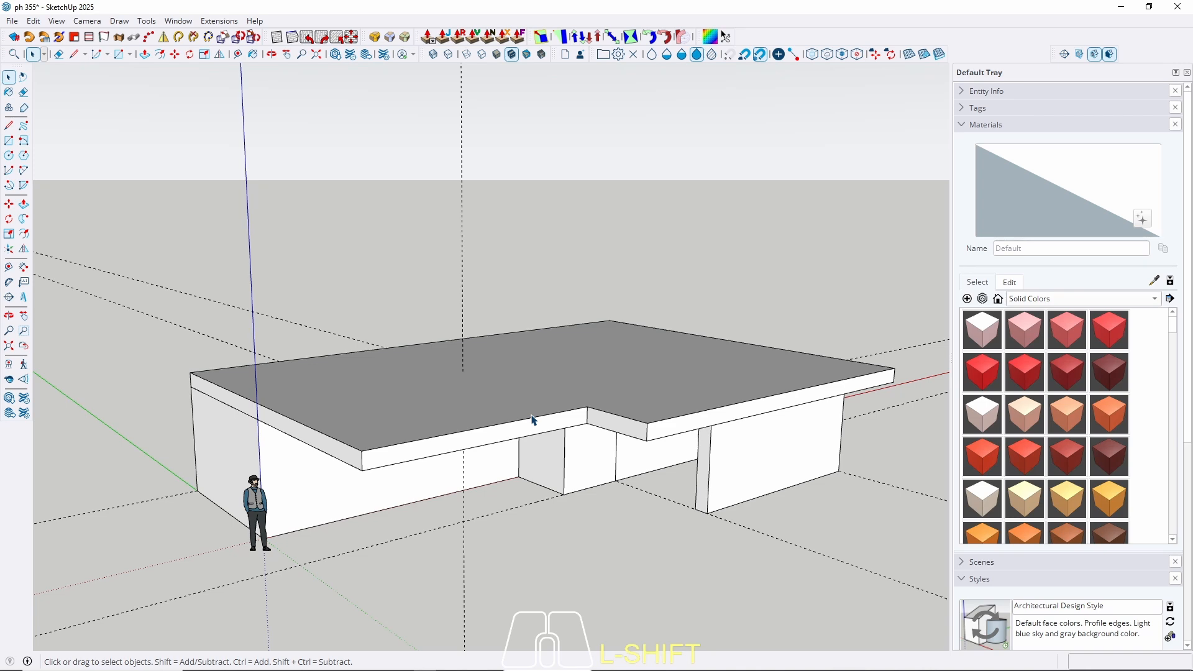
Draw a rectangle on the roof from its corner to the far edge.
middle_drag(583, 387, 418, 412)
scroll(418, 413, down, 3)
middle_drag(520, 392, 472, 501)
middle_drag(498, 445, 552, 419)
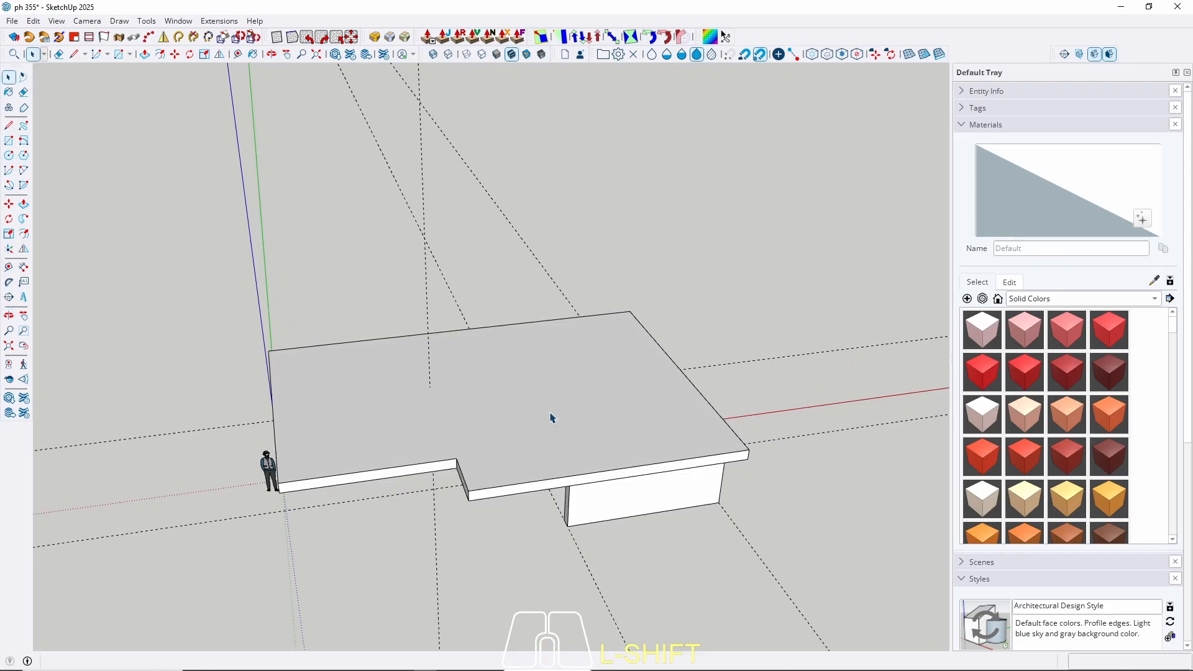
key(r)
scroll(547, 415, up, 3)
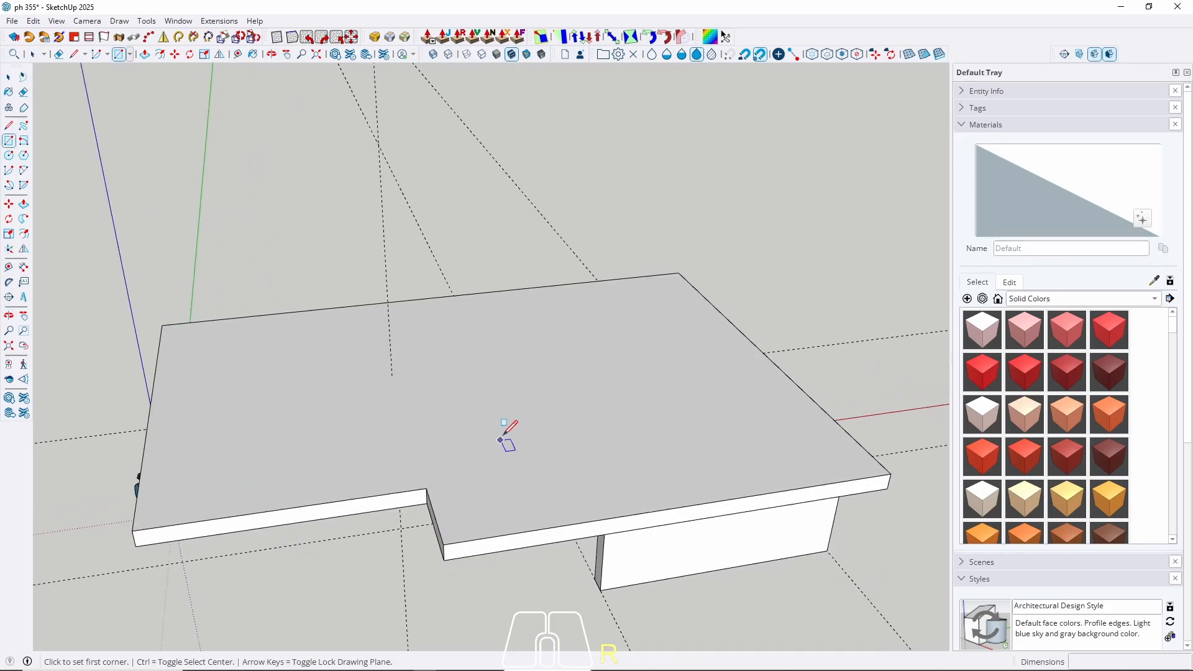
middle_drag(504, 431, 635, 394)
click(724, 422)
click(715, 303)
key(space)
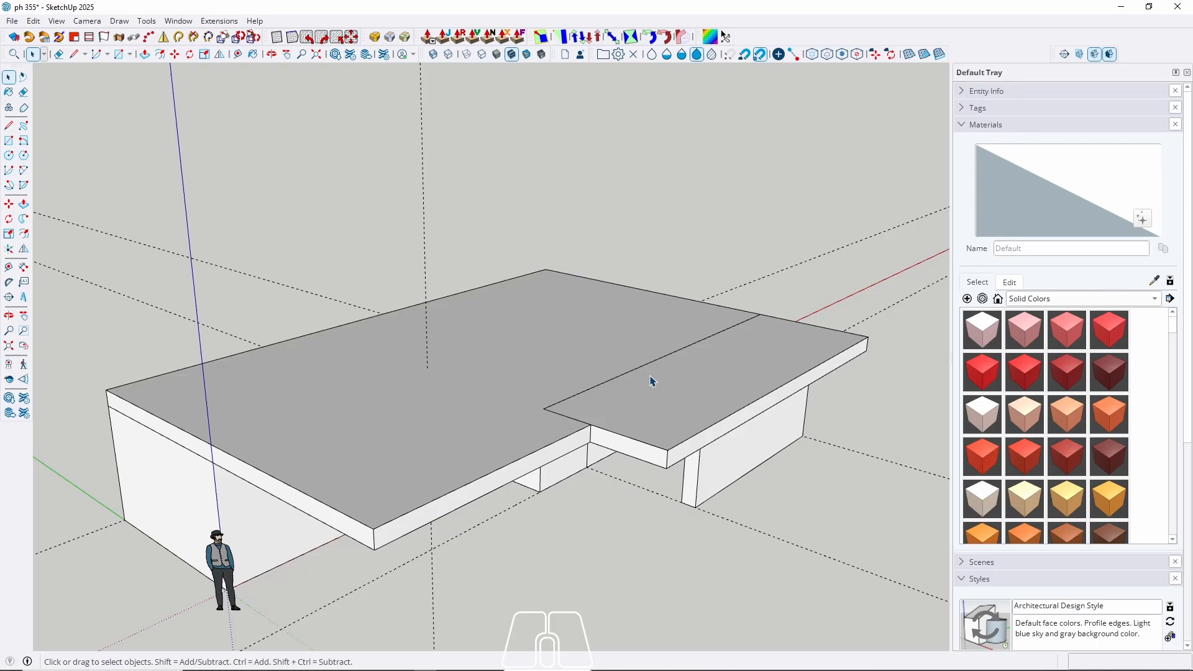
Pull the roof rectangle up 300 cm, undoing a mistaken 3 cm pull.
mouse_move(652, 382)
middle_down()
mouse_move(647, 367)
mouse_move(653, 376)
middle_up()
key(p)
click(650, 395)
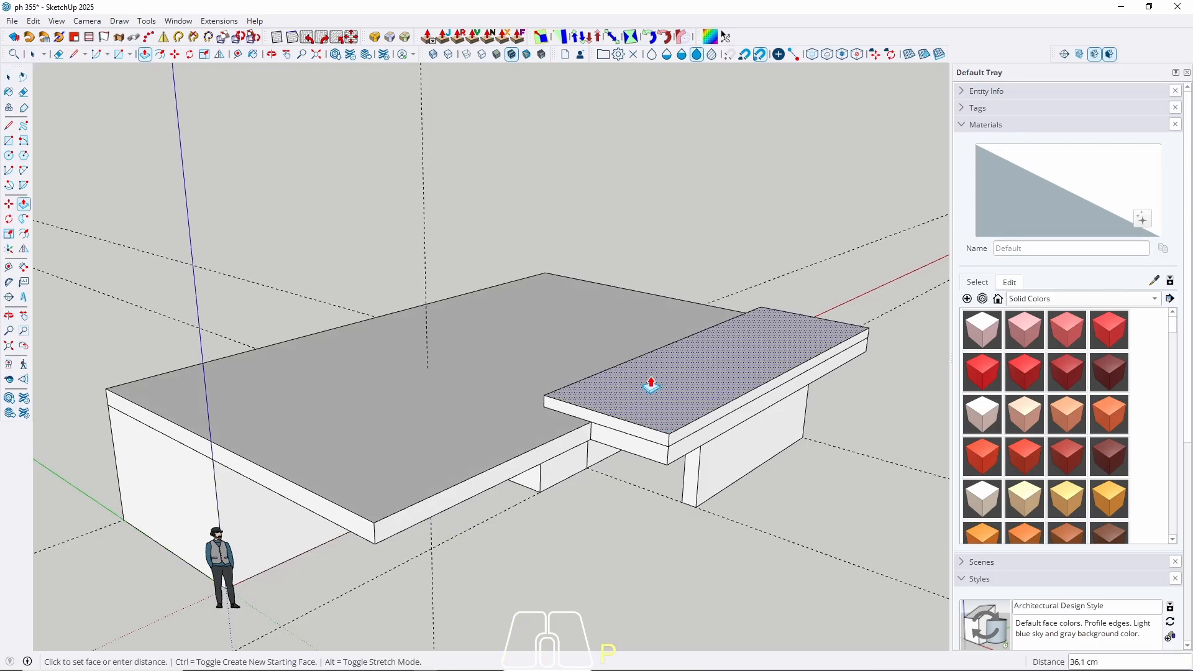
text(3)
key(Return)
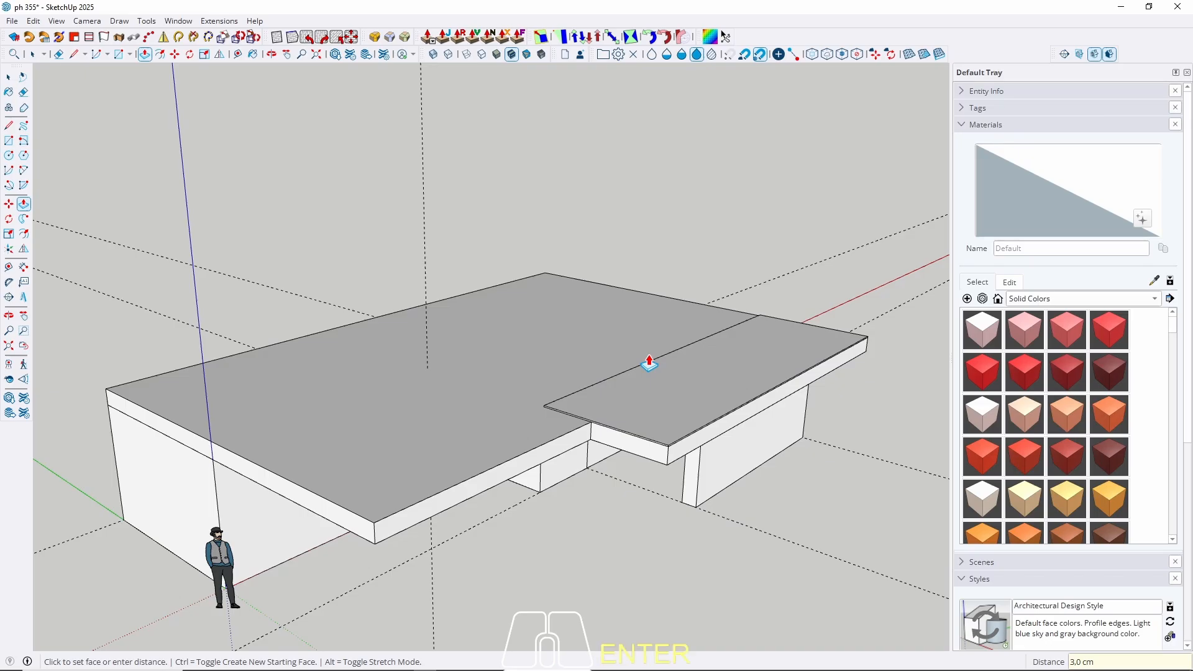
key(ctrl+z)
click(628, 411)
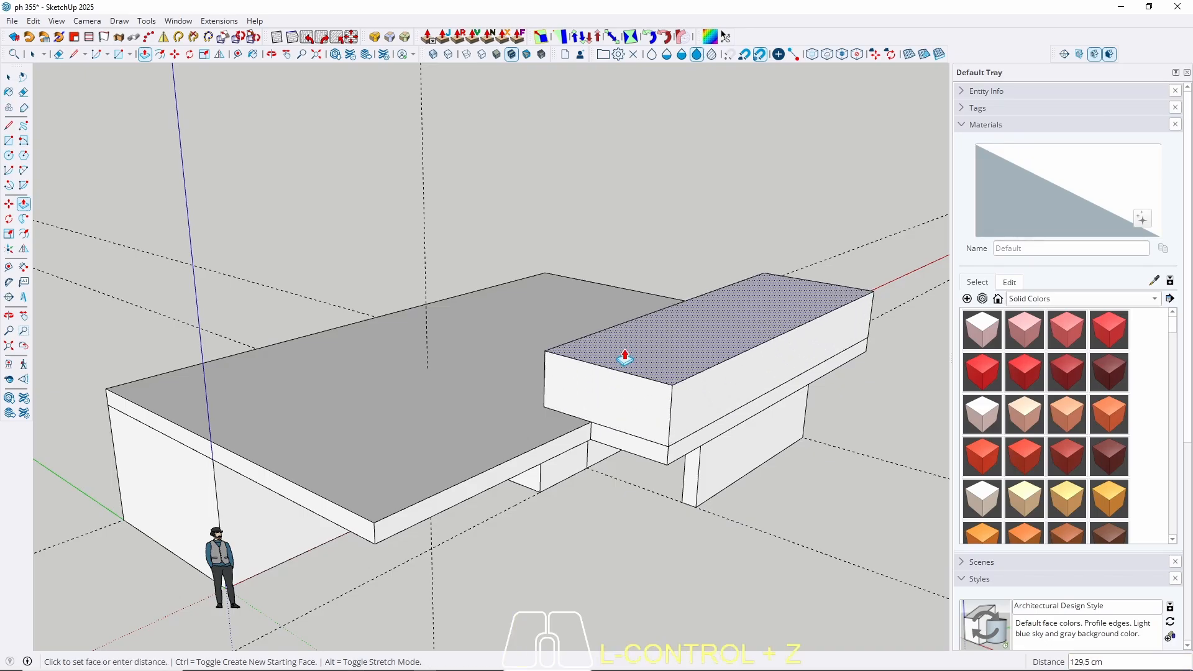
text(300)
key(Return)
key(space)
Make the 300 cm upper-storey box a group.
triple_click(638, 348)
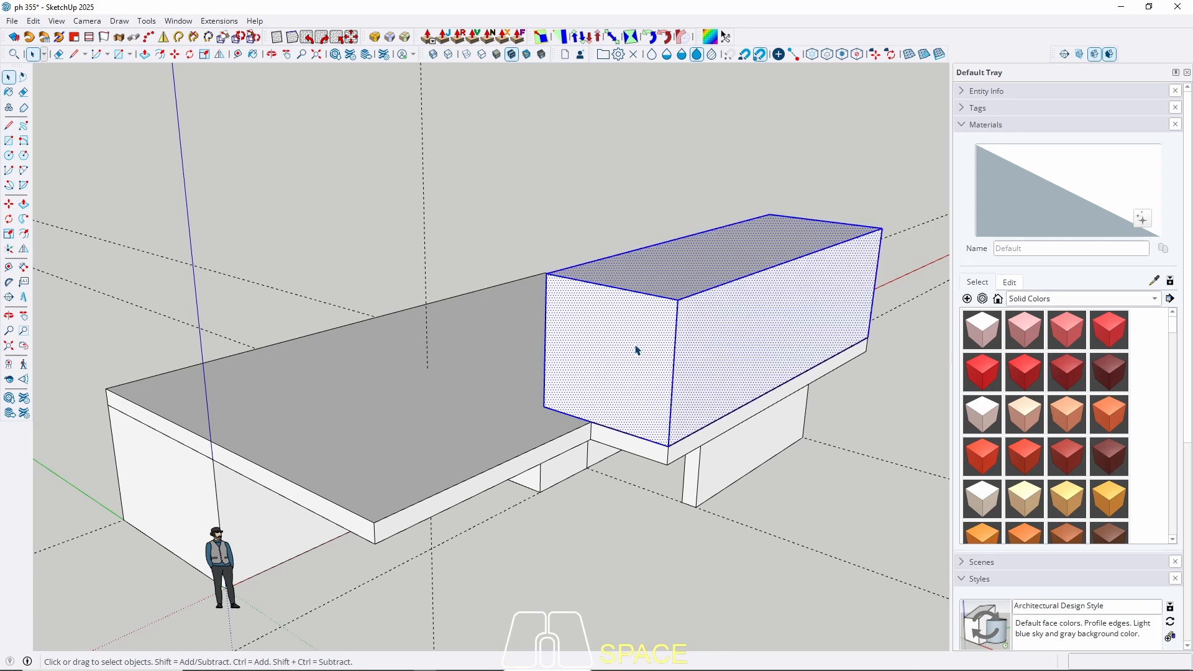
right_click(637, 346)
click(673, 117)
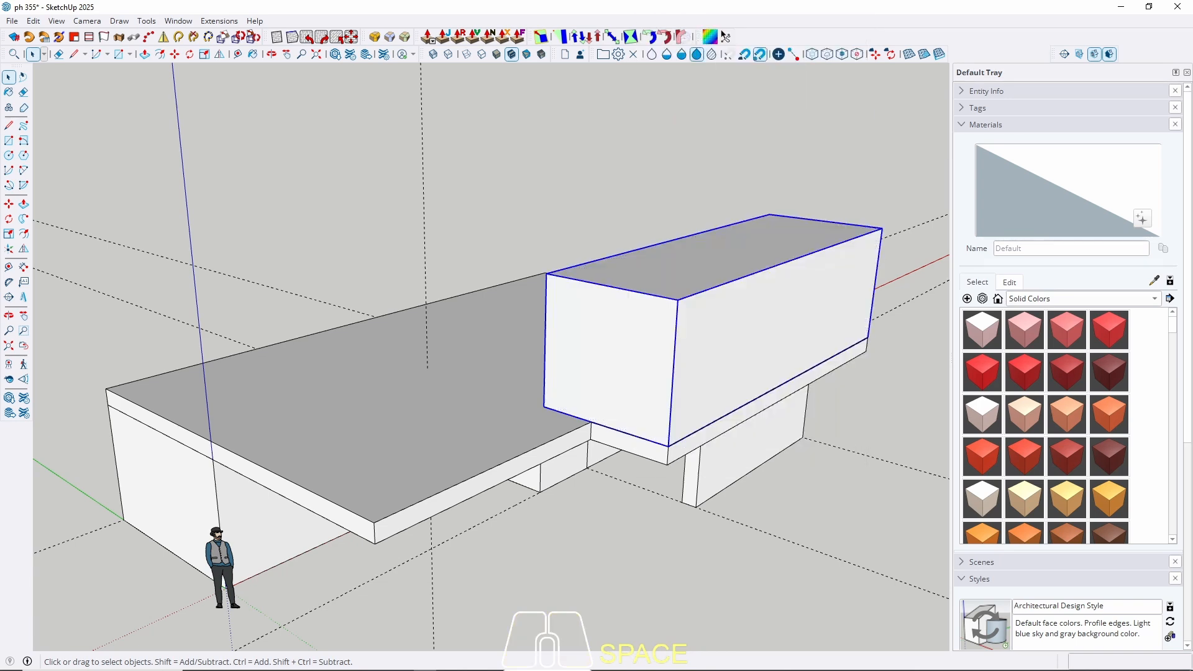
click(402, 670)
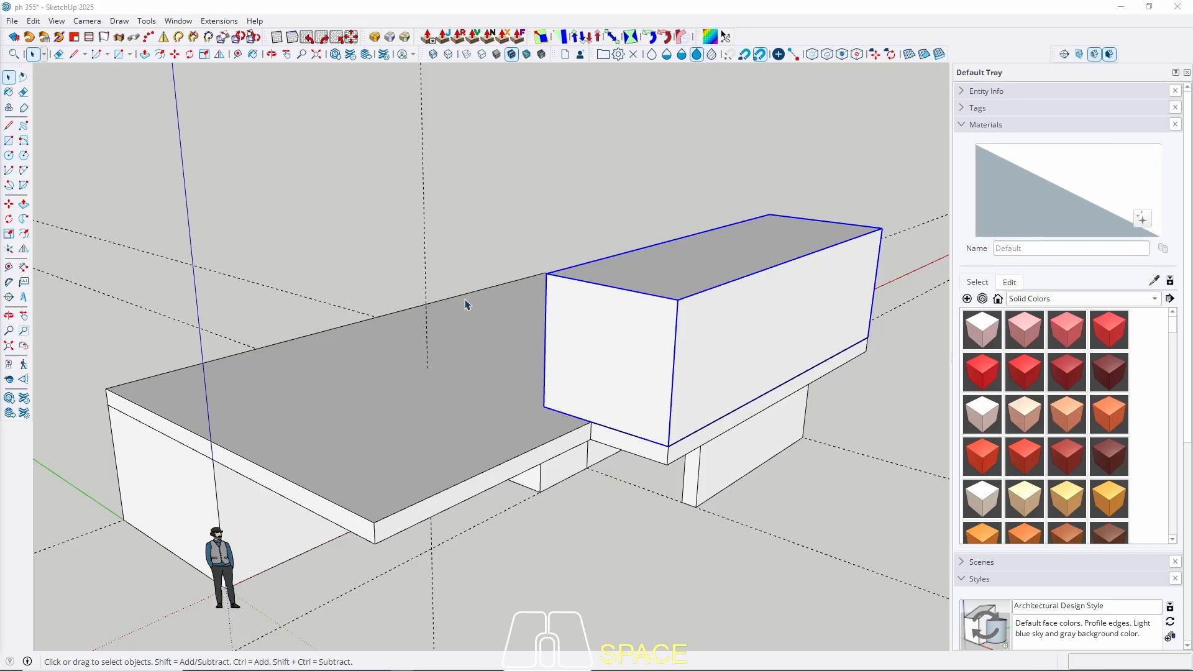
middle_drag(507, 347, 769, 293)
Open the upper box group and start pulling its side face, then cancel and exit.
double_click(591, 309)
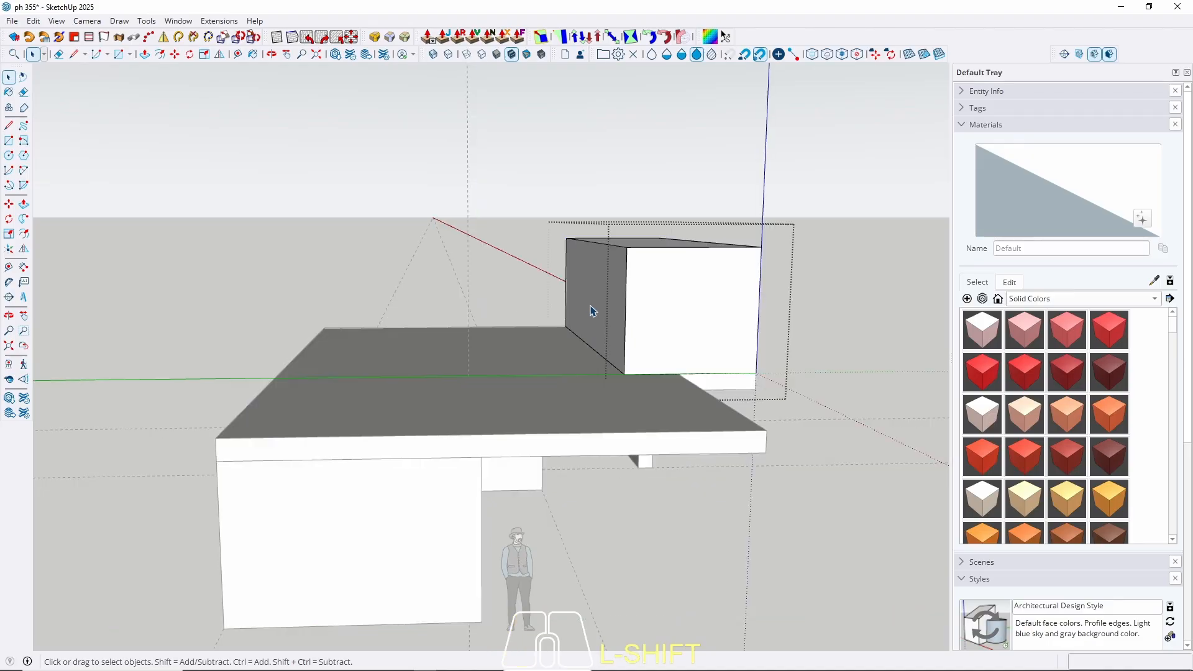
key(p)
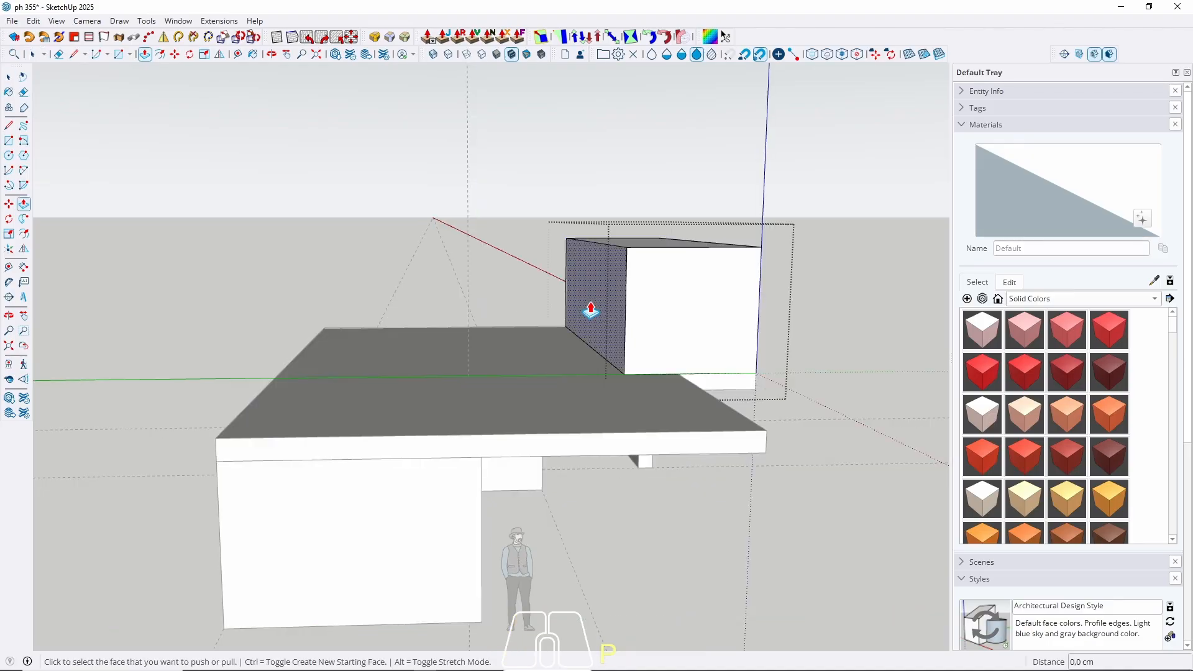
click(590, 309)
middle_drag(481, 328, 394, 272)
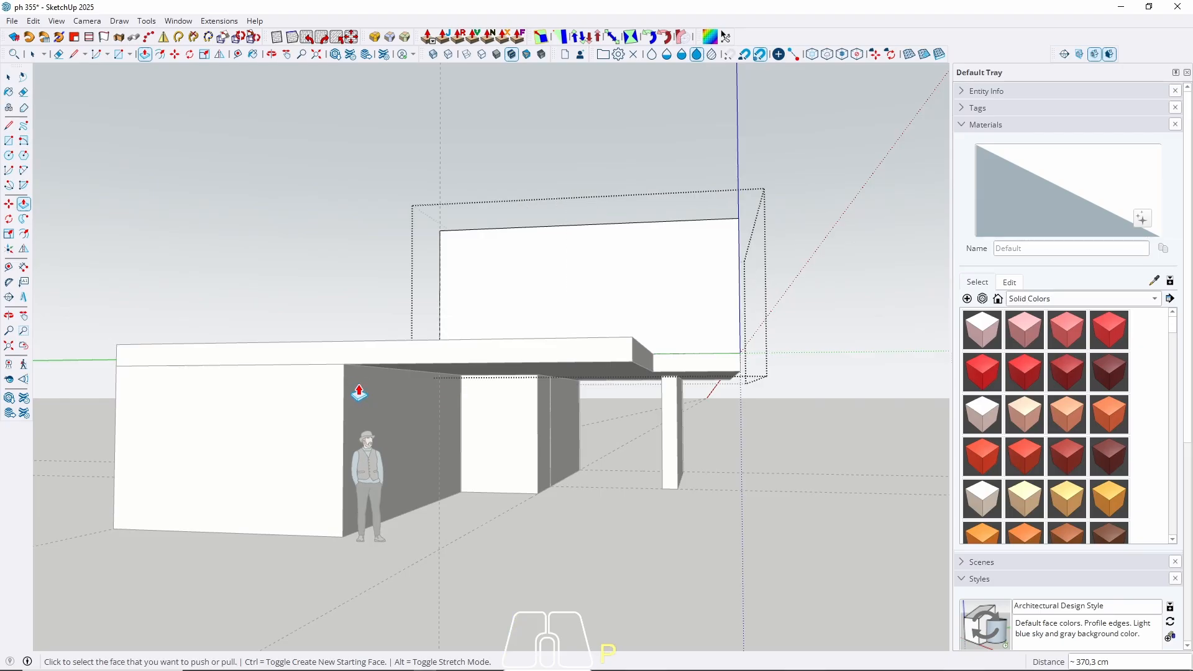
key(space)
middle_drag(354, 381, 507, 429)
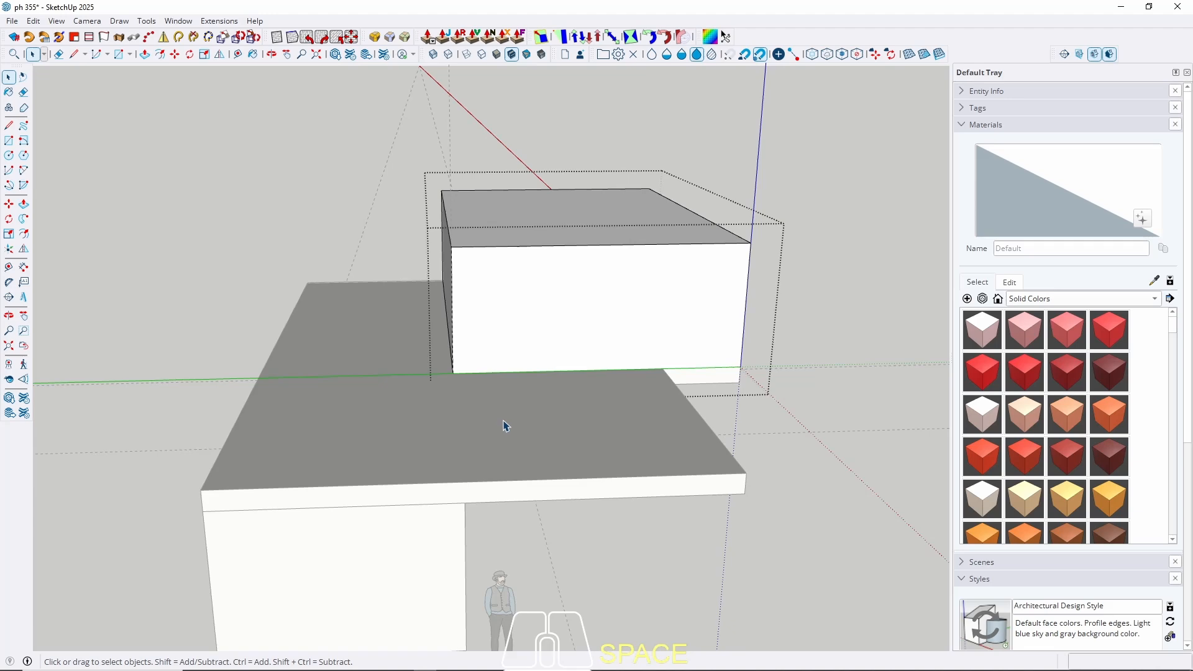
key(Escape)
middle_drag(514, 365, 417, 414)
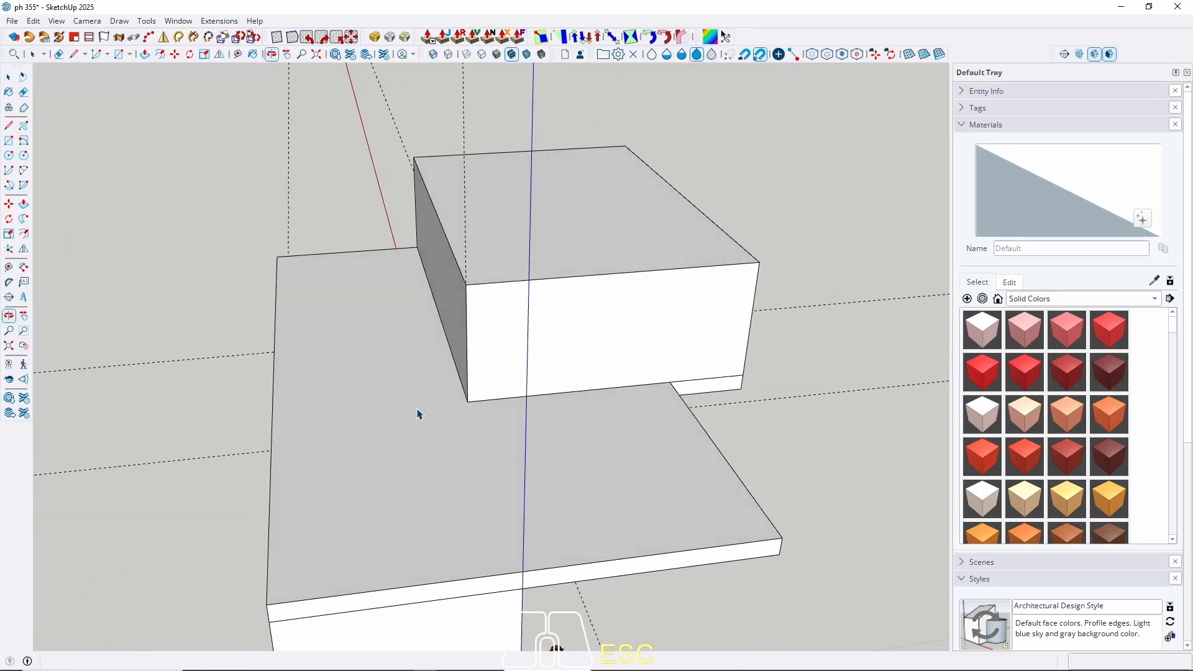
Draw a rectangle on the left lower roof and raise it flush with the box top.
key(r)
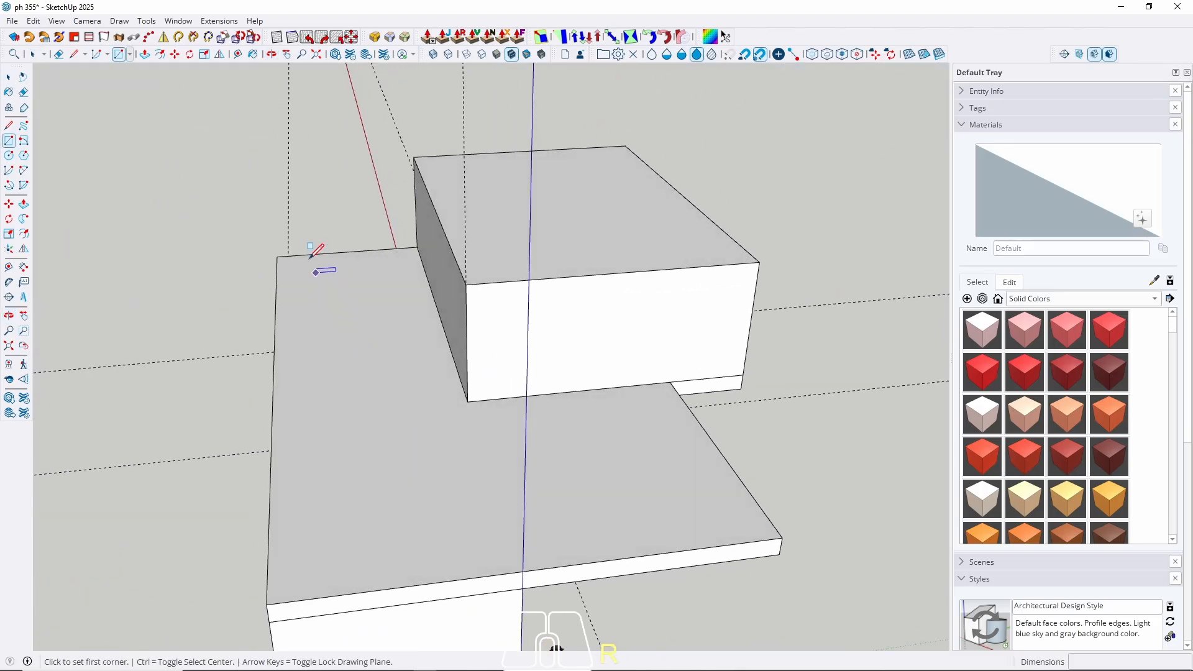
click(277, 256)
click(468, 403)
key(space)
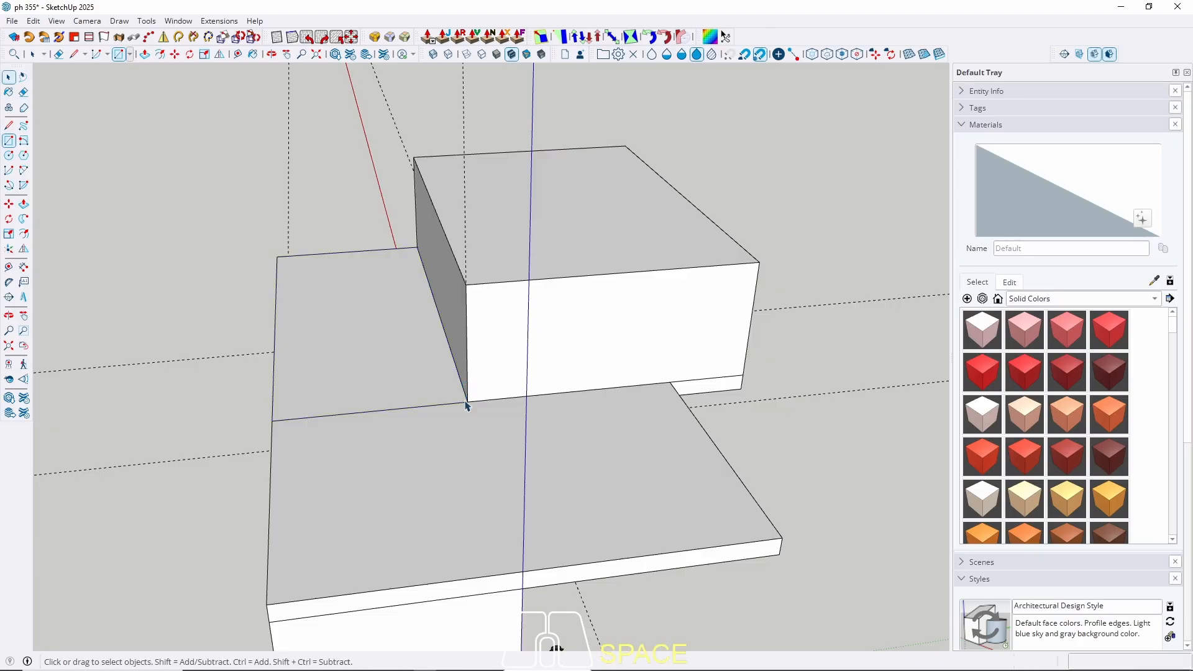
key(p)
click(405, 383)
click(603, 259)
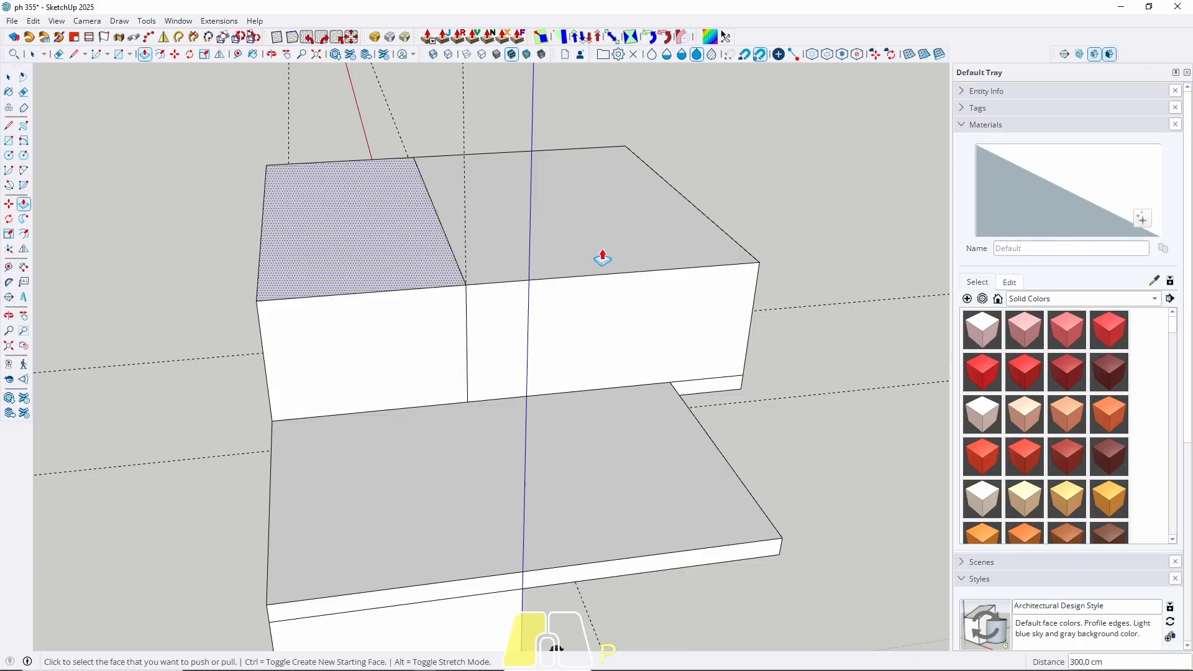
middle_drag(603, 258, 165, 330)
shift+middle_drag(164, 330, 202, 292)
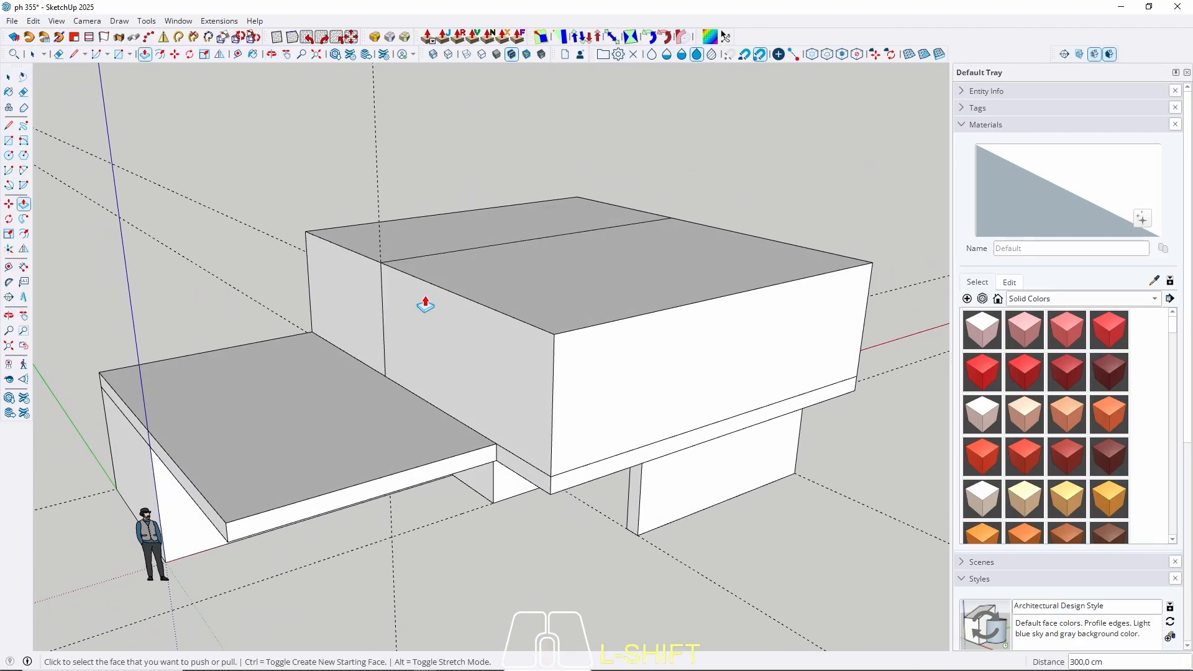
Cancel a further raise of the left block's top and select the left block.
mouse_move(421, 301)
middle_down()
mouse_move(463, 182)
mouse_move(458, 234)
mouse_move(487, 282)
mouse_move(403, 301)
middle_up()
click(395, 297)
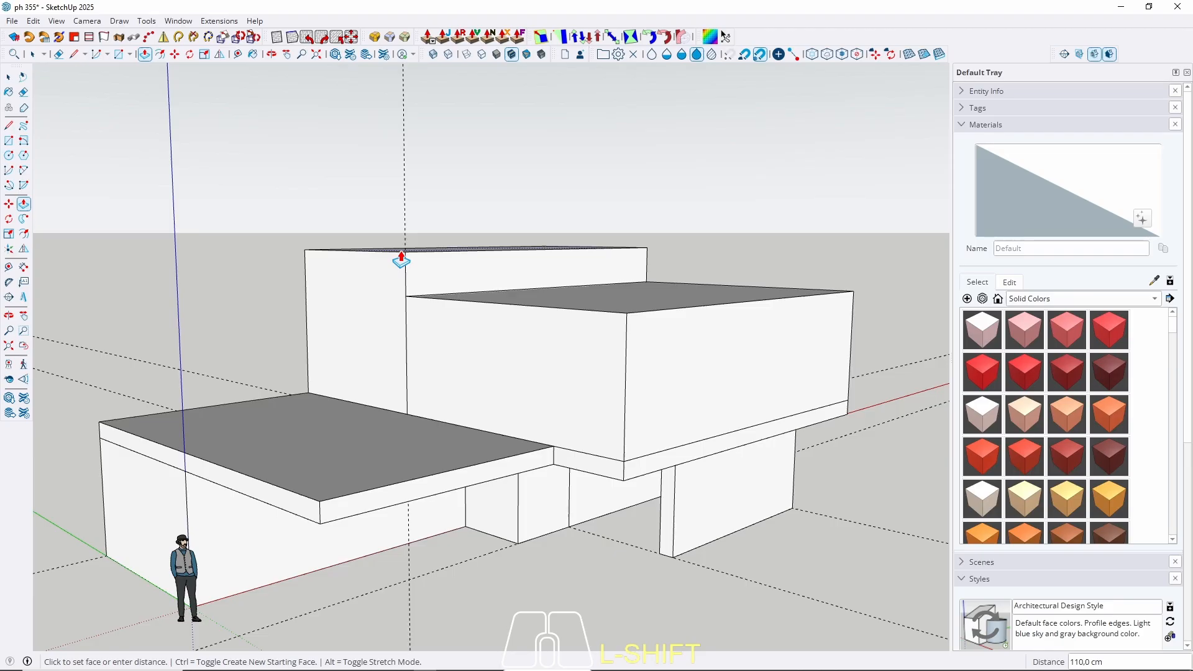
key(space)
click(353, 322)
Make the left upper block its own group.
right_click(348, 329)
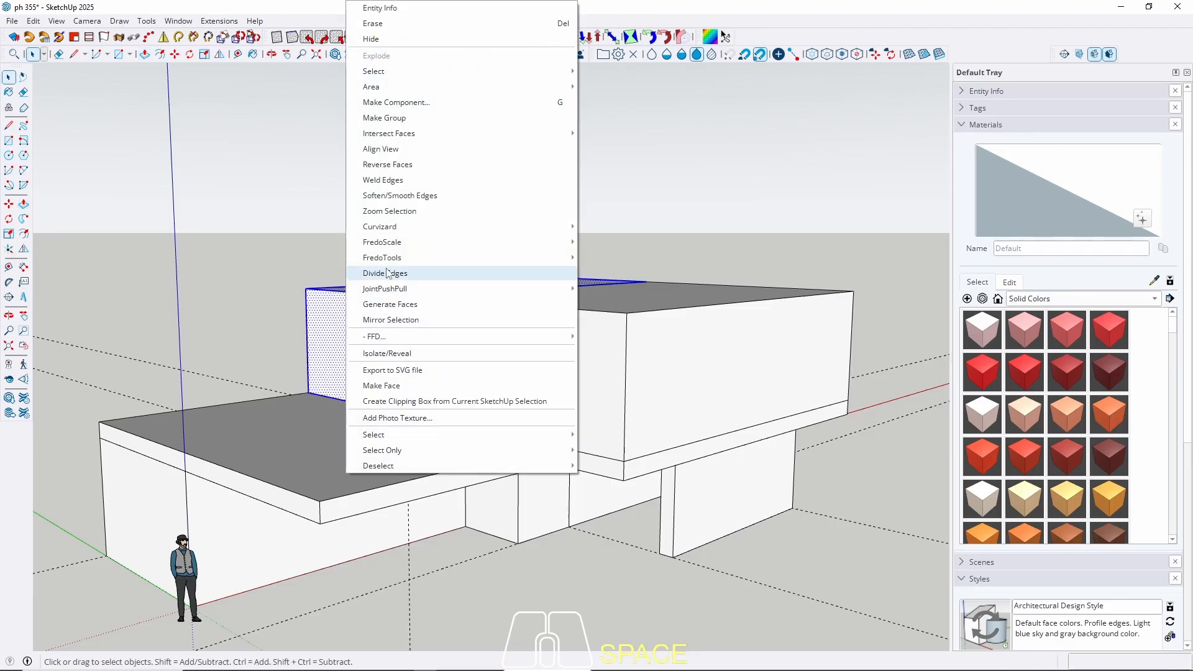
click(400, 121)
middle_drag(630, 285, 579, 394)
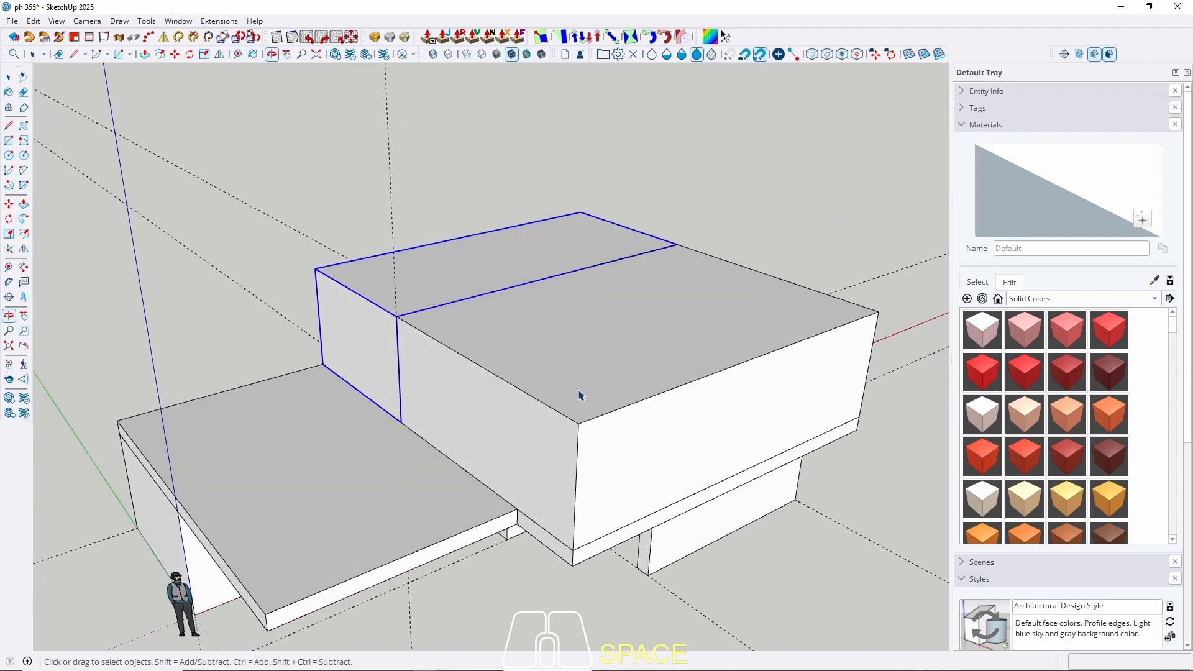
Draw a rectangle over the right upper box's top and raise it 20 cm.
key(r)
click(396, 316)
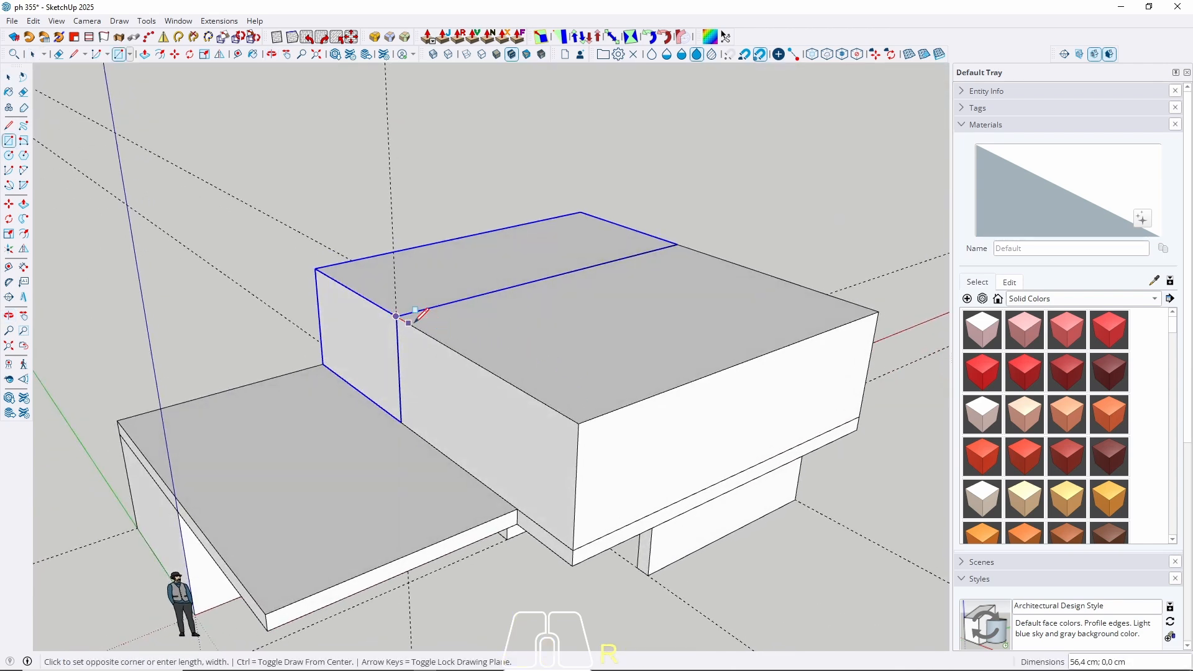
click(878, 311)
key(space)
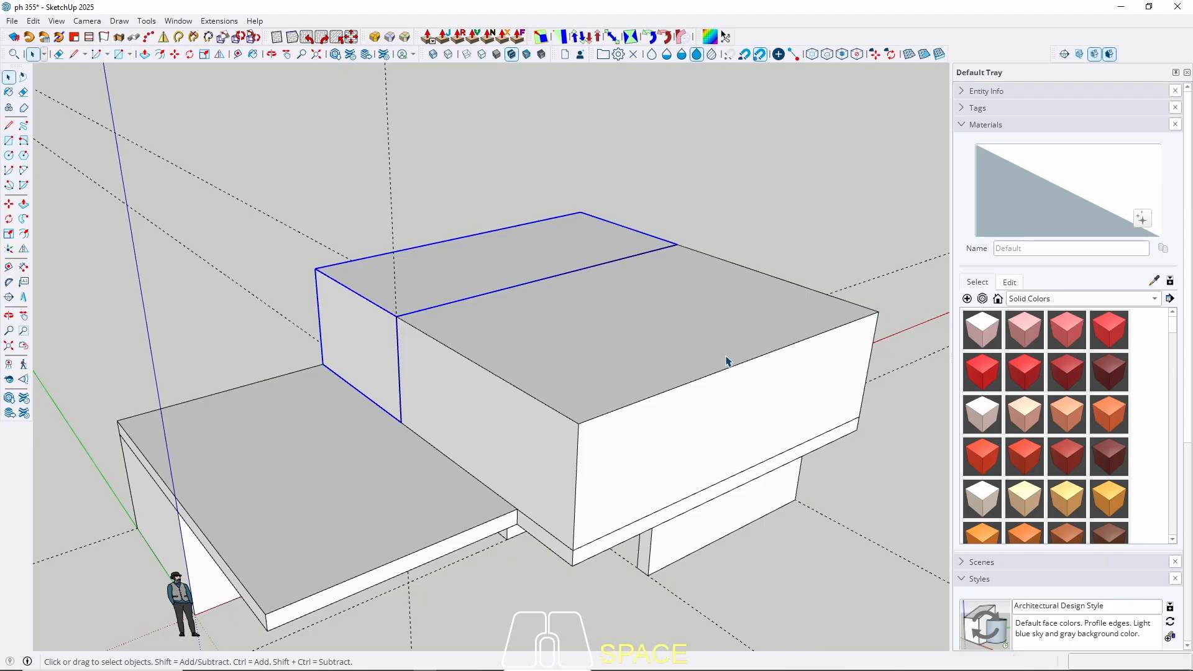
key(p)
click(631, 398)
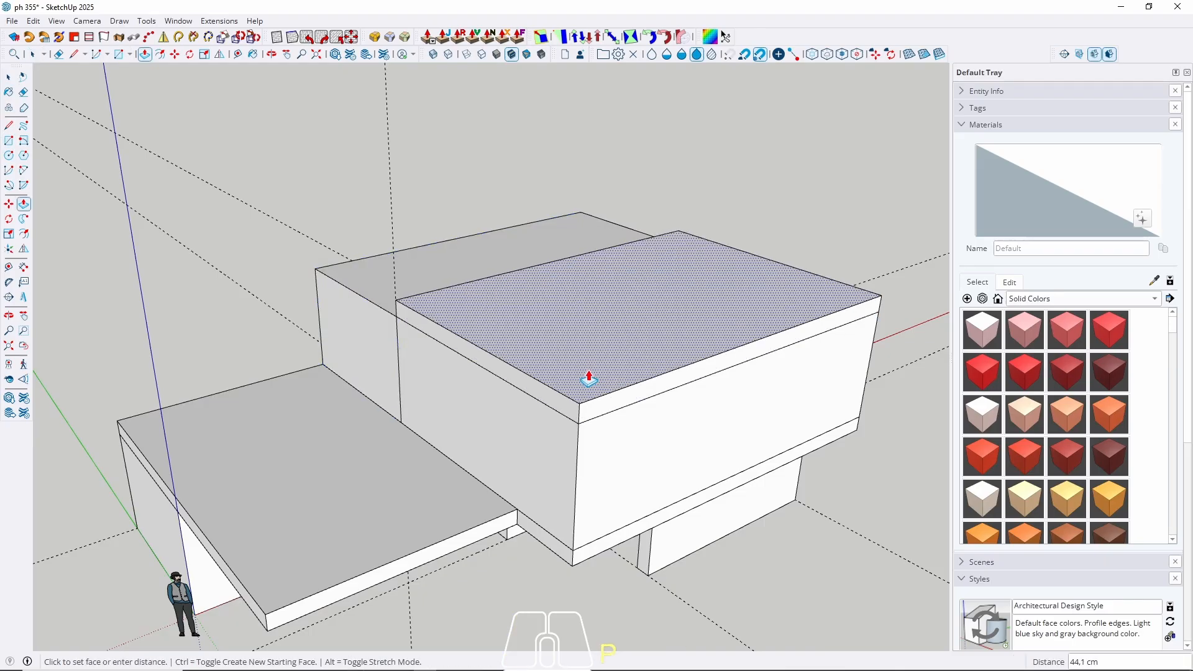
text(20)
key(Return)
middle_drag(588, 377, 667, 346)
key(space)
Push the upper right box's end face inward to recess its end wall.
scroll(642, 341, up, 3)
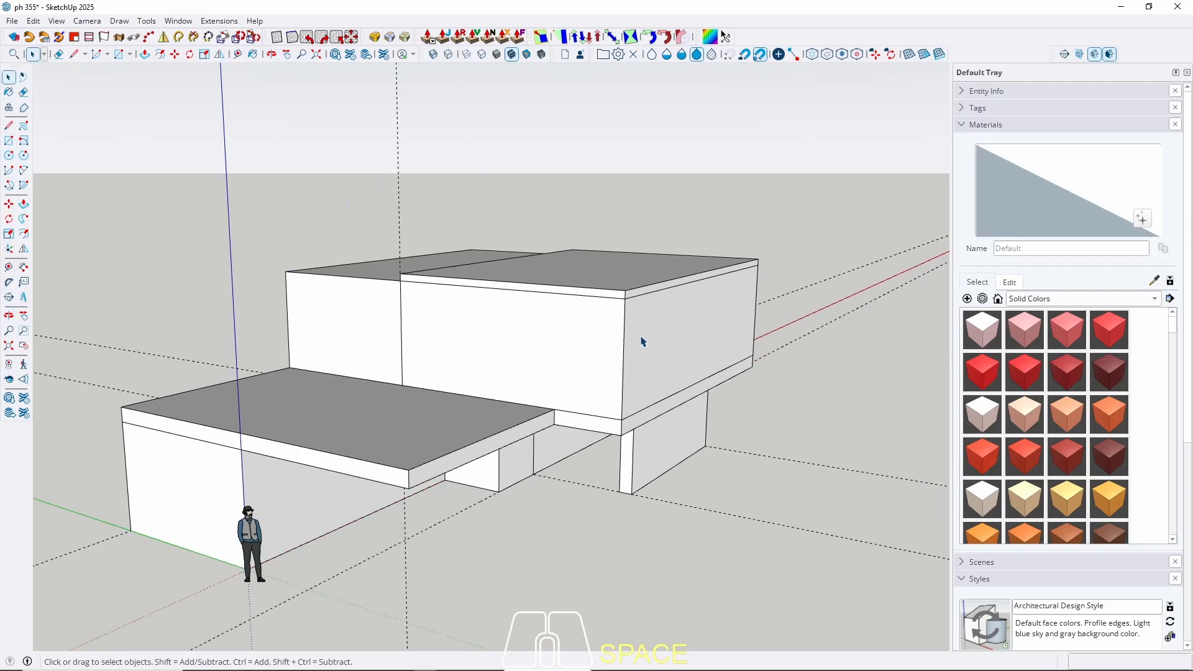
double_click(651, 346)
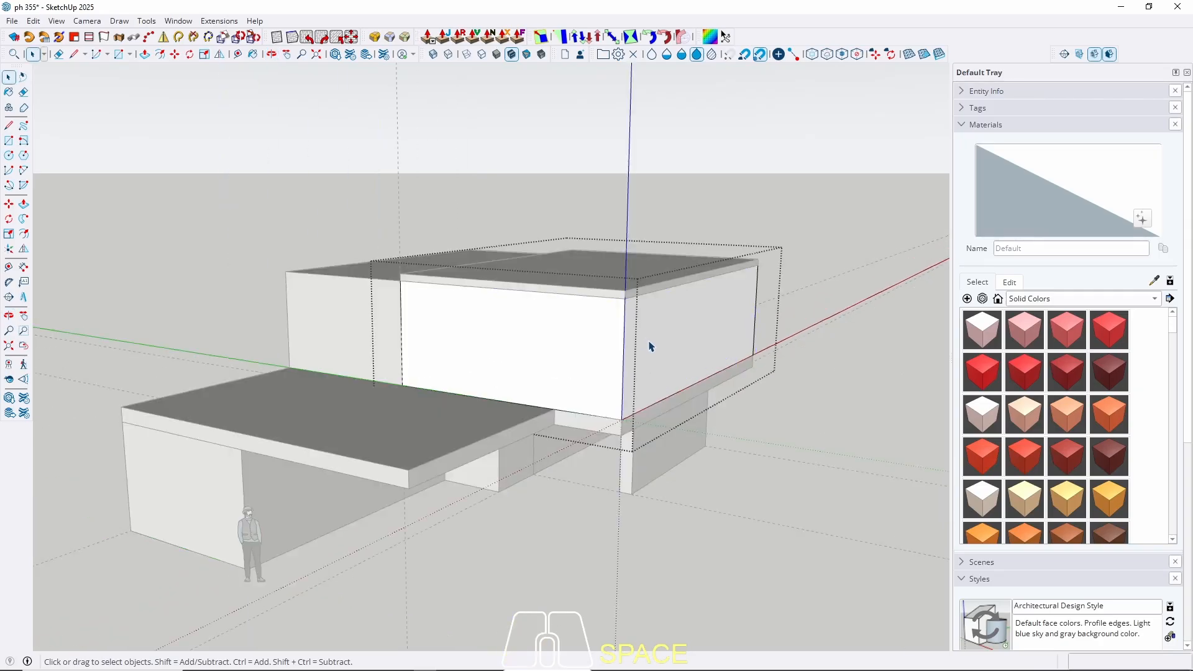
key(p)
click(650, 346)
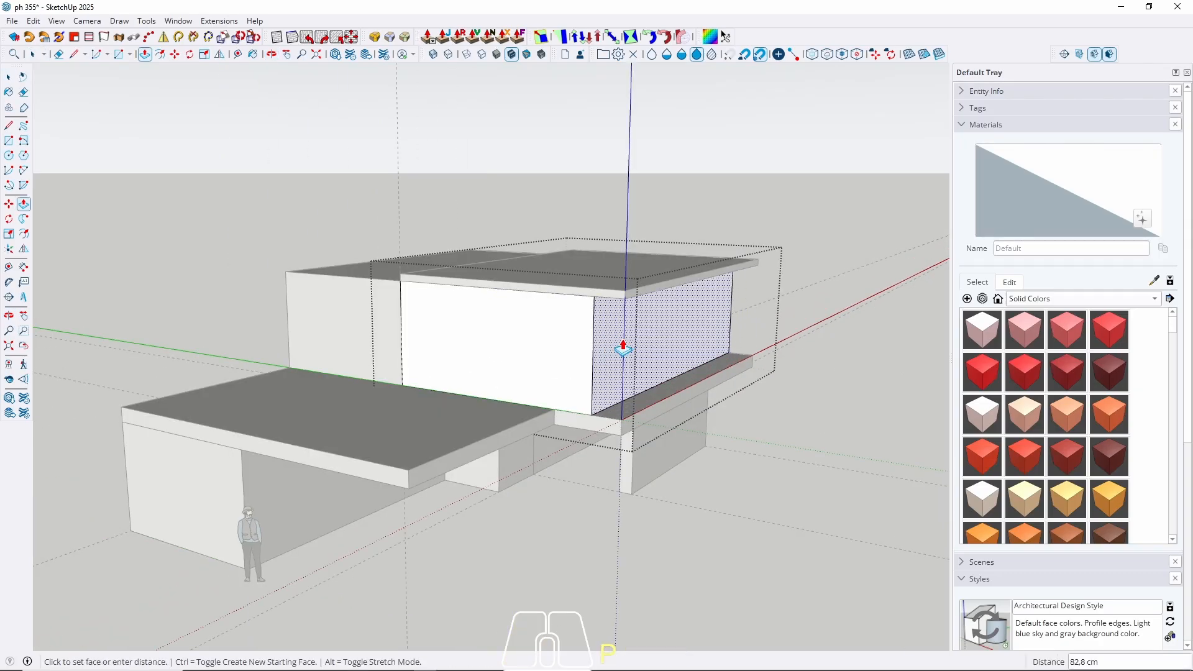
key(Return)
key(space)
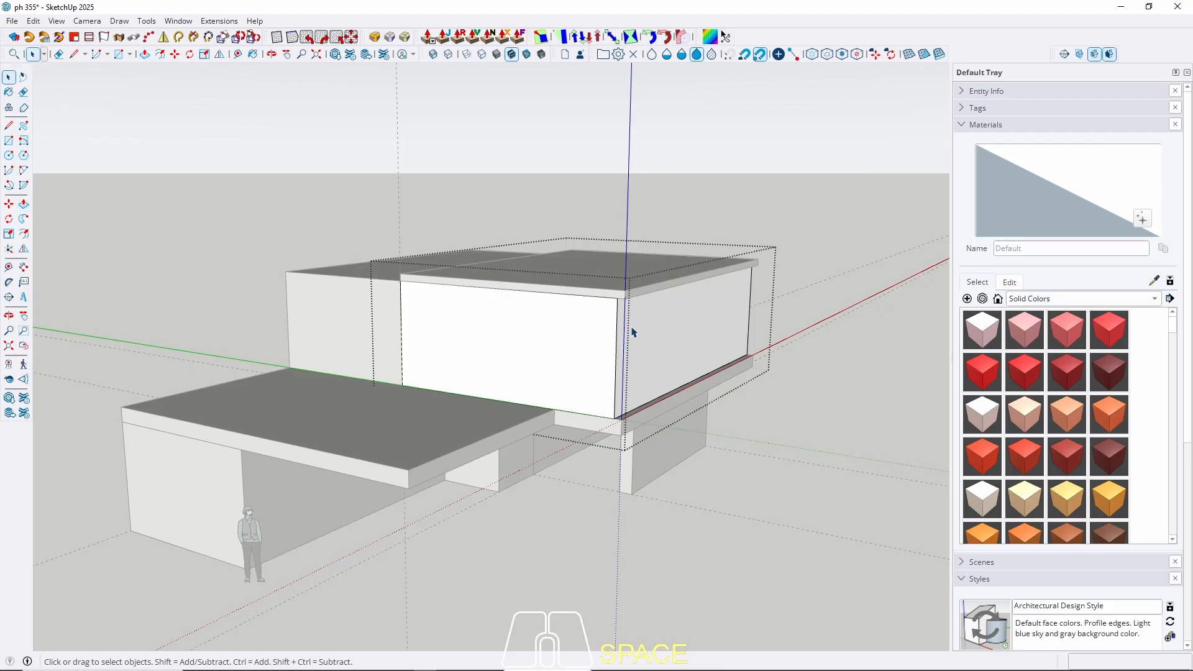
key(Escape)
Make the roof slab above the right box a group.
middle_drag(632, 306, 693, 170)
scroll(647, 245, up, 5)
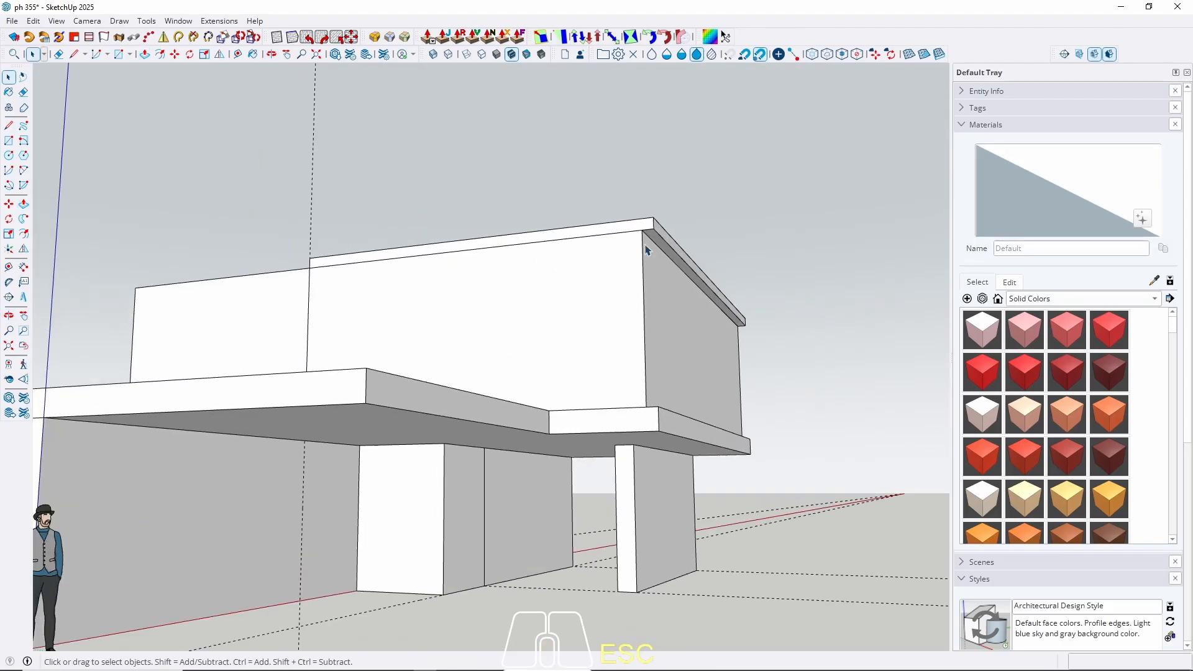
click(661, 240)
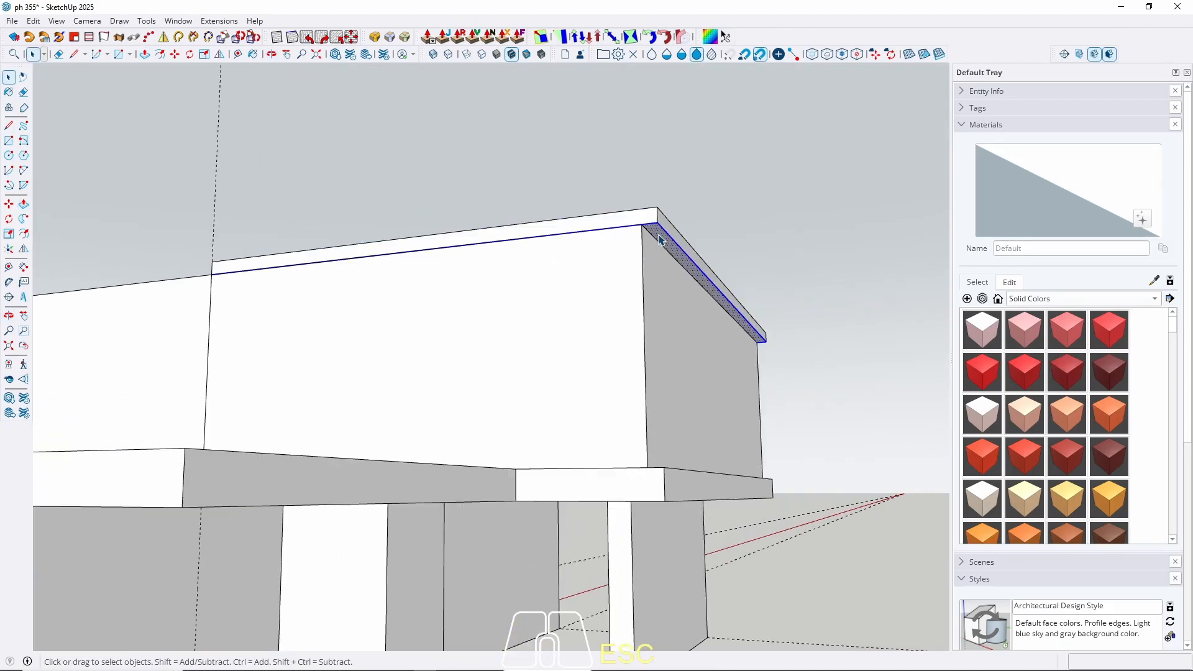
right_click(661, 241)
click(721, 119)
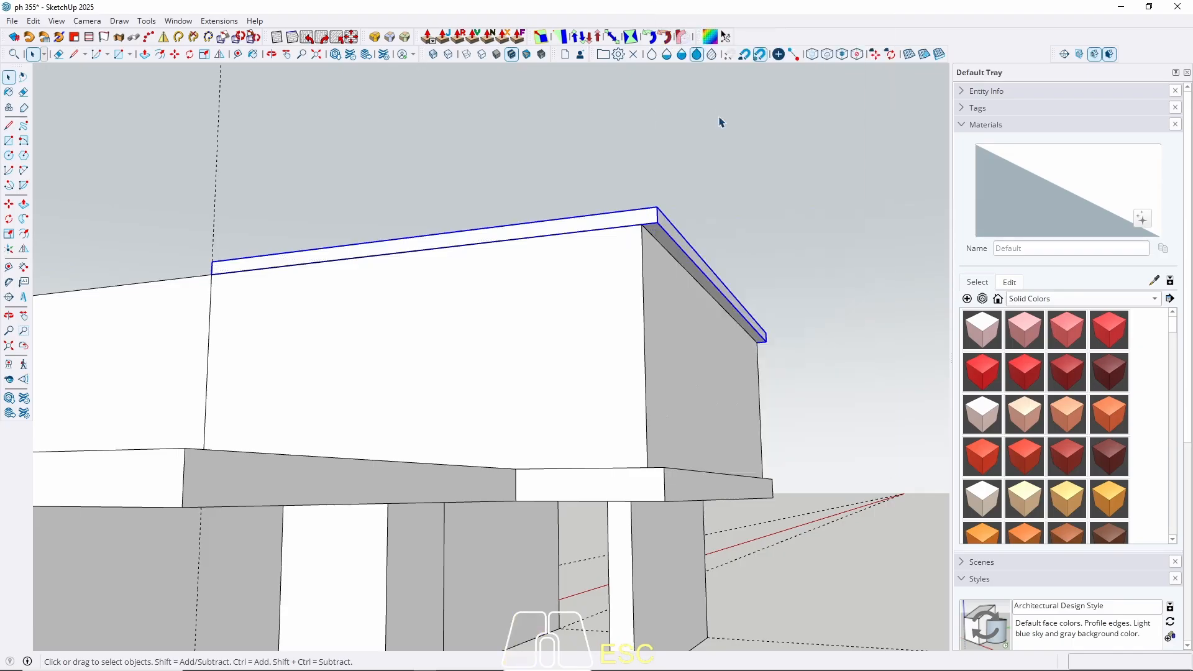
Copy the slab's outer corner edge to the wall corner and pull a white strip down it.
scroll(642, 243, up, 4)
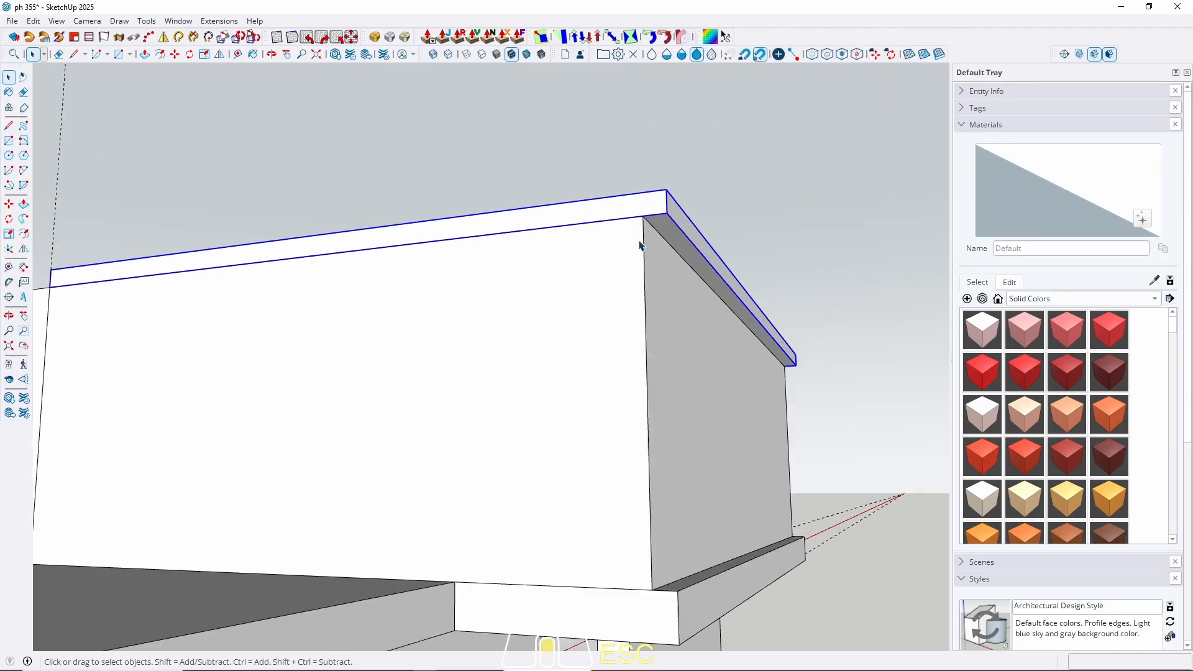
double_click(672, 225)
click(675, 217)
key(m)
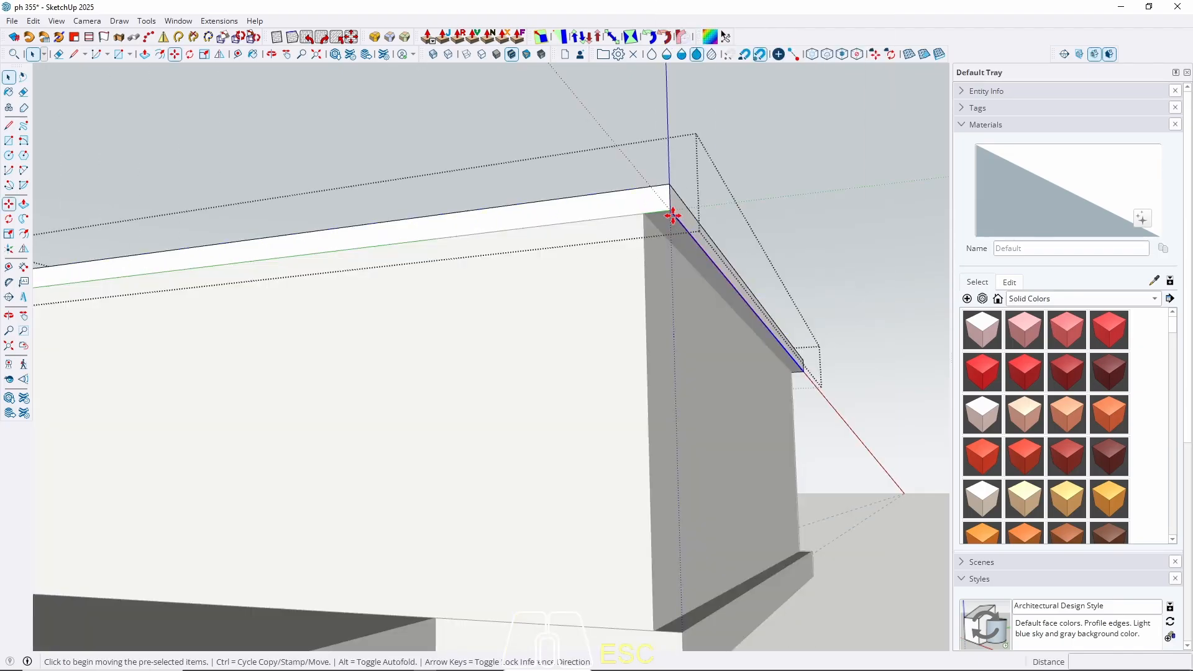
click(670, 211)
key(ctrl)
click(646, 215)
key(space)
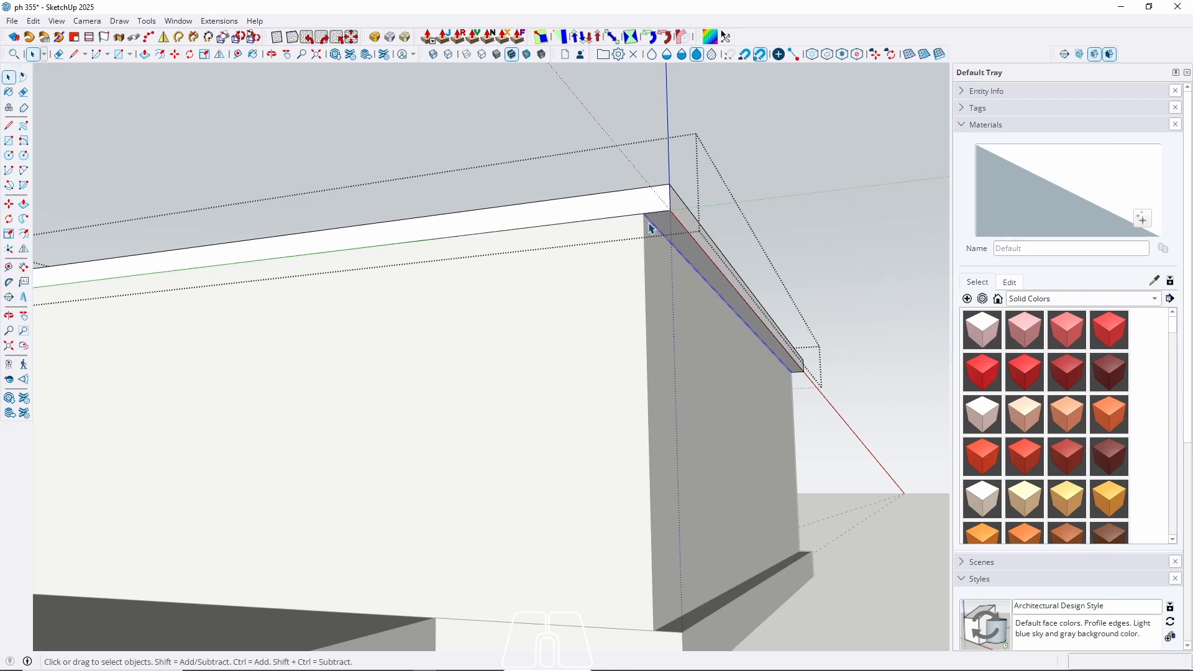
key(p)
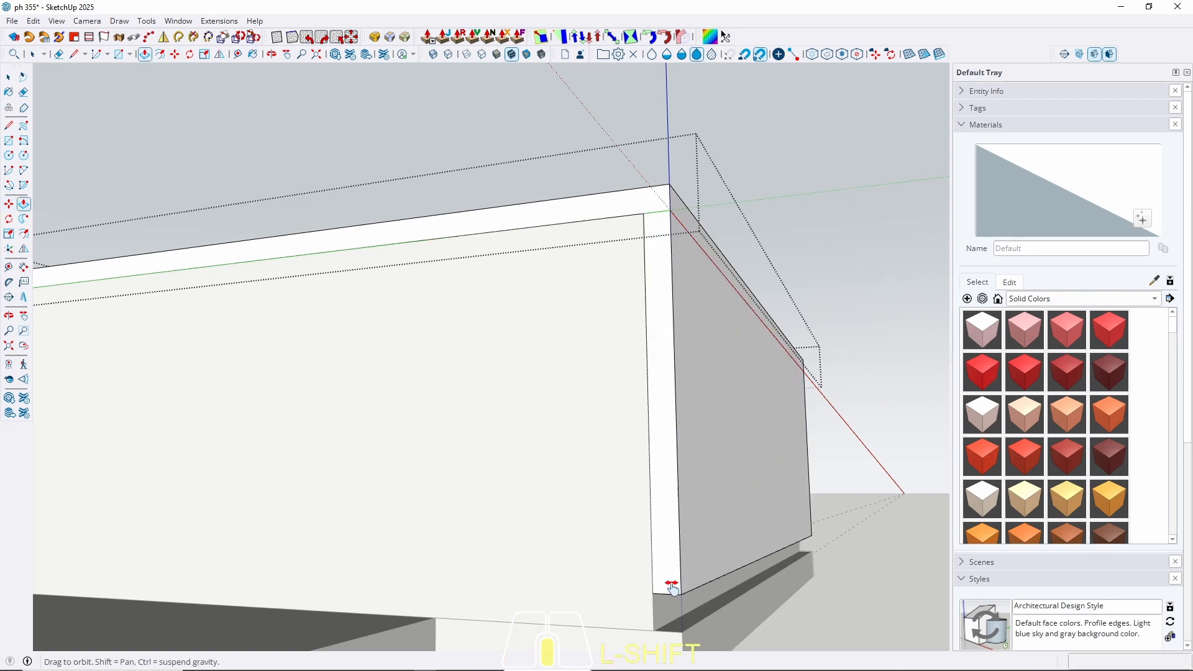
middle_drag(669, 523, 651, 484)
click(665, 538)
key(space)
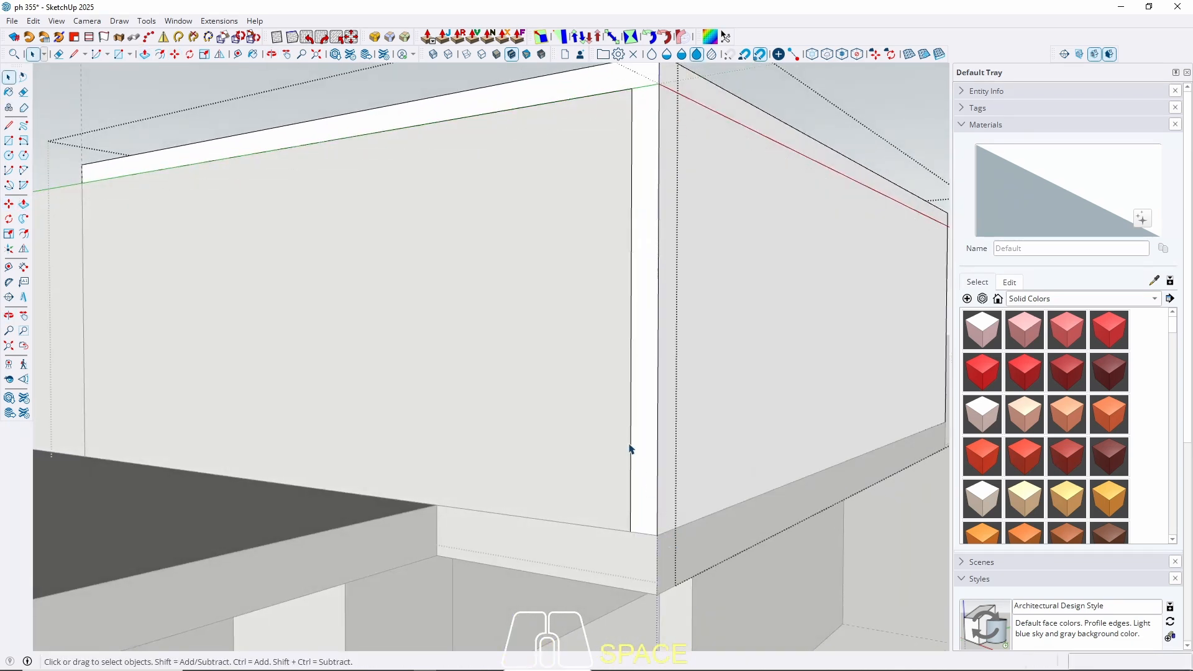
key(Escape)
scroll(541, 338, down, 5)
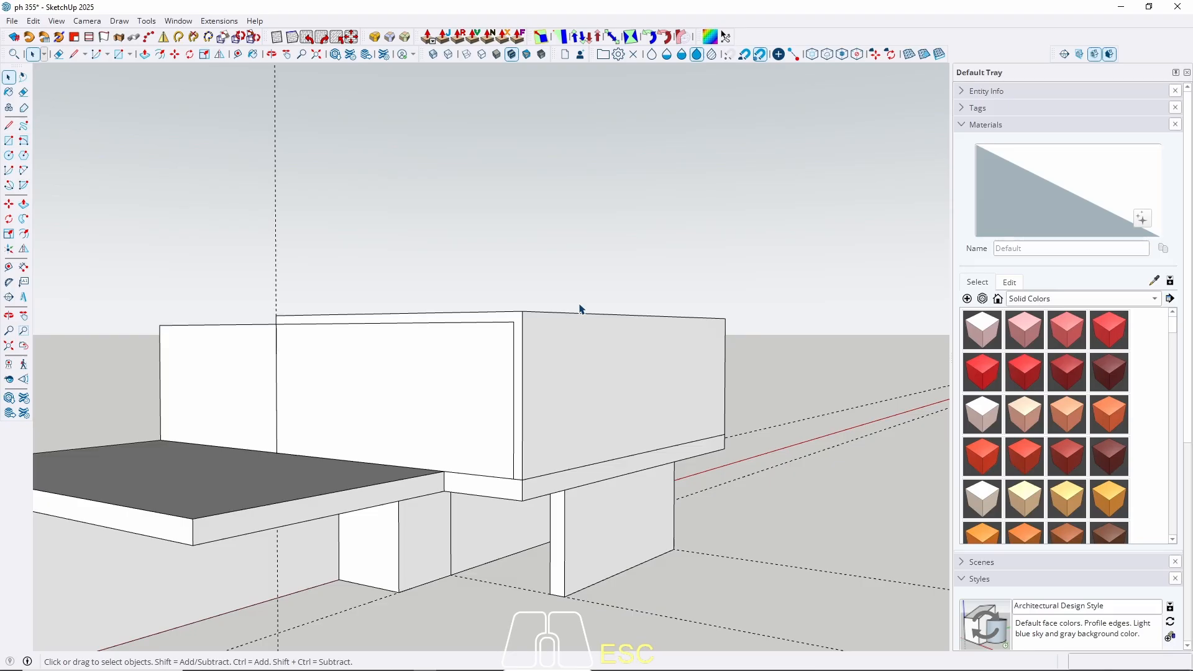
Raise the left upper block's top 20 cm, flush with the right box.
middle_drag(318, 399, 448, 460)
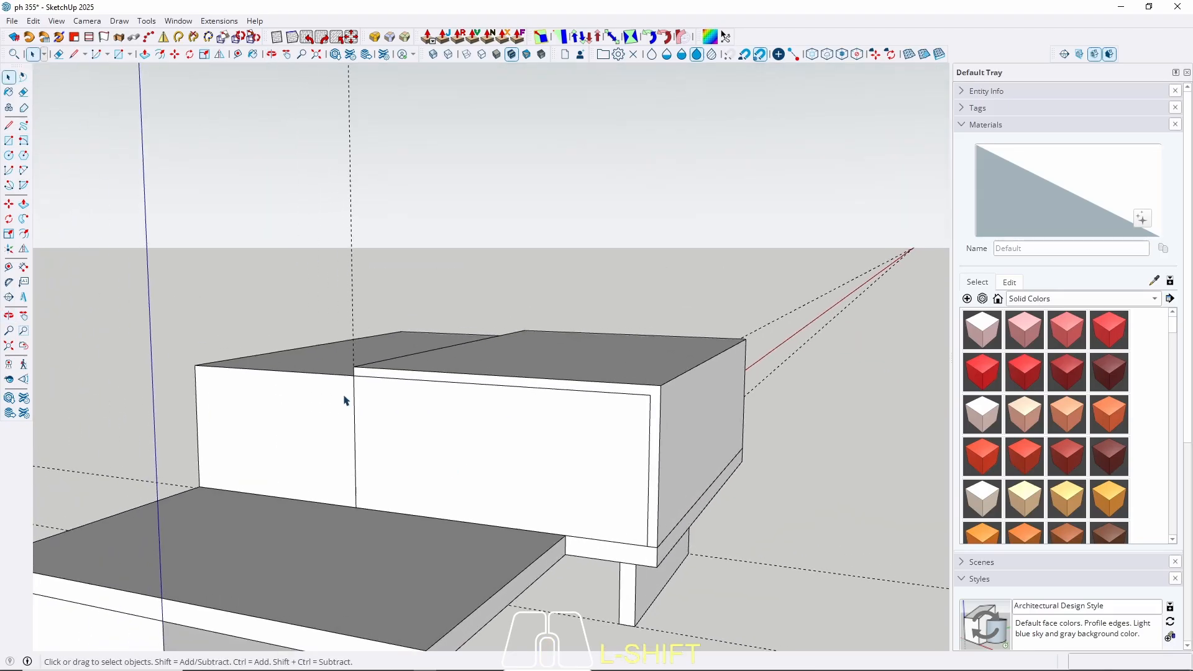
middle_drag(343, 399, 289, 372)
double_click(289, 371)
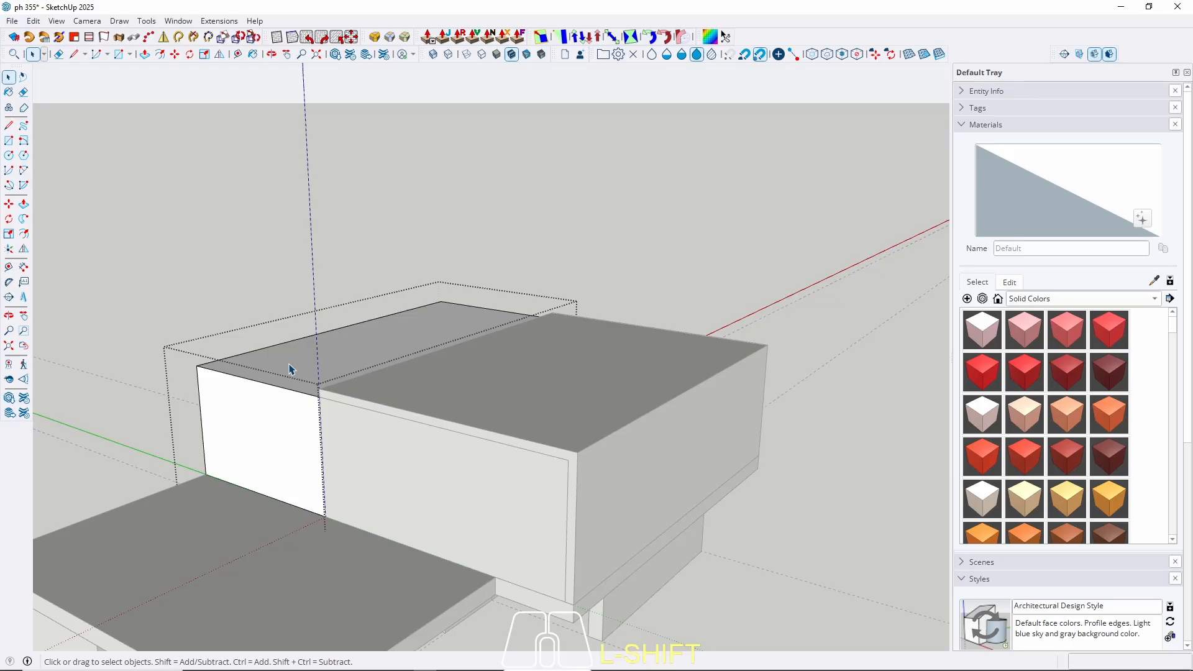
key(p)
click(298, 365)
click(480, 376)
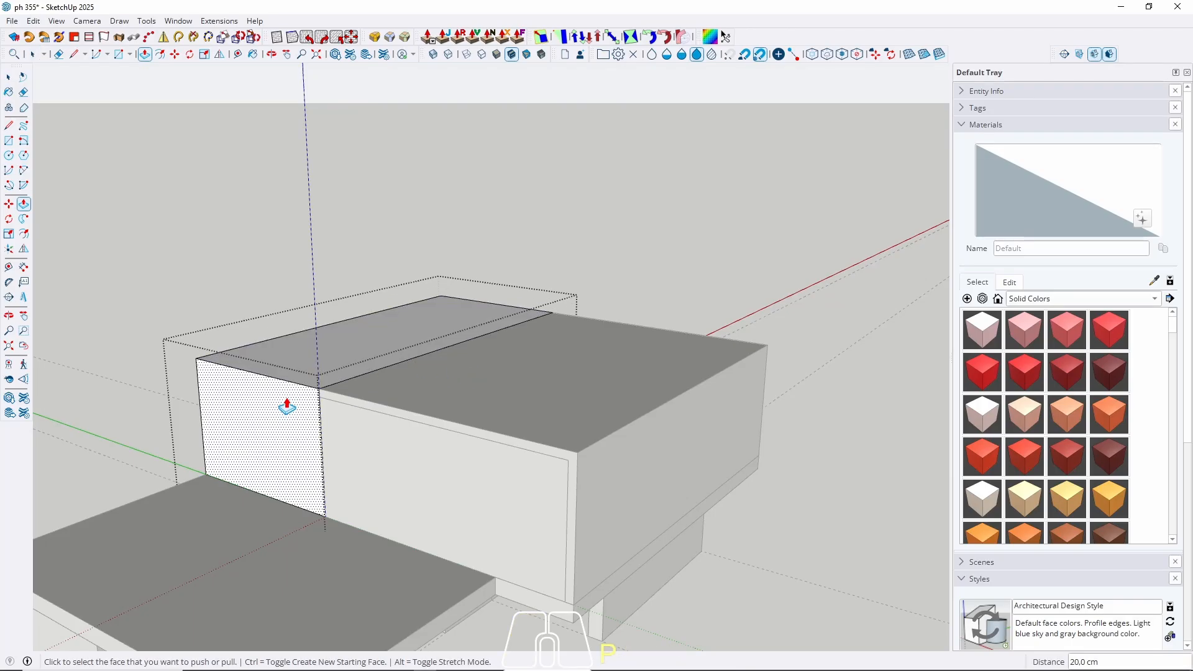
Pull the left block's top up a further 150 cm.
middle_drag(287, 407, 271, 434)
middle_drag(325, 376, 498, 389)
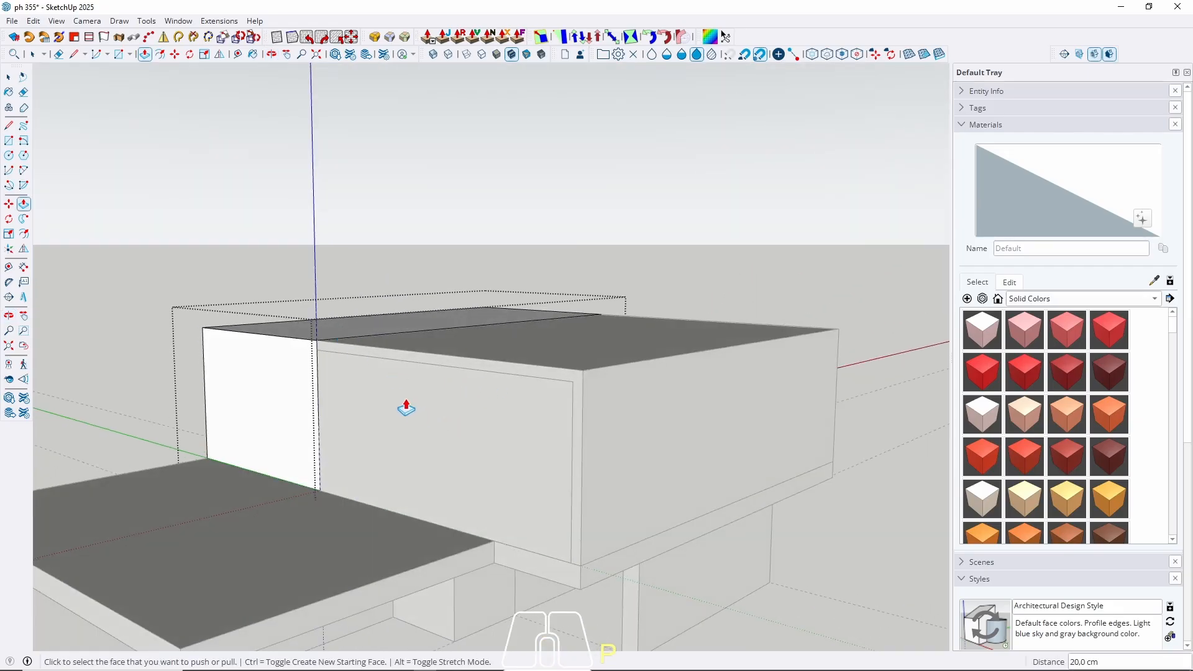
middle_drag(474, 419, 352, 521)
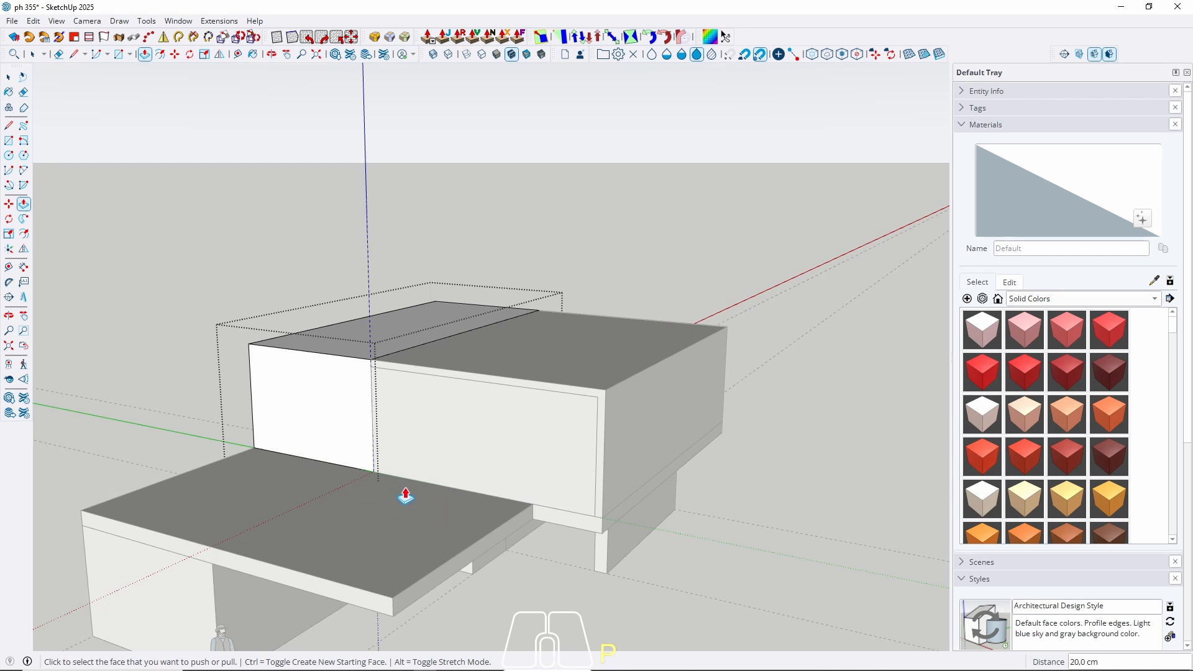
scroll(427, 492, up, 1)
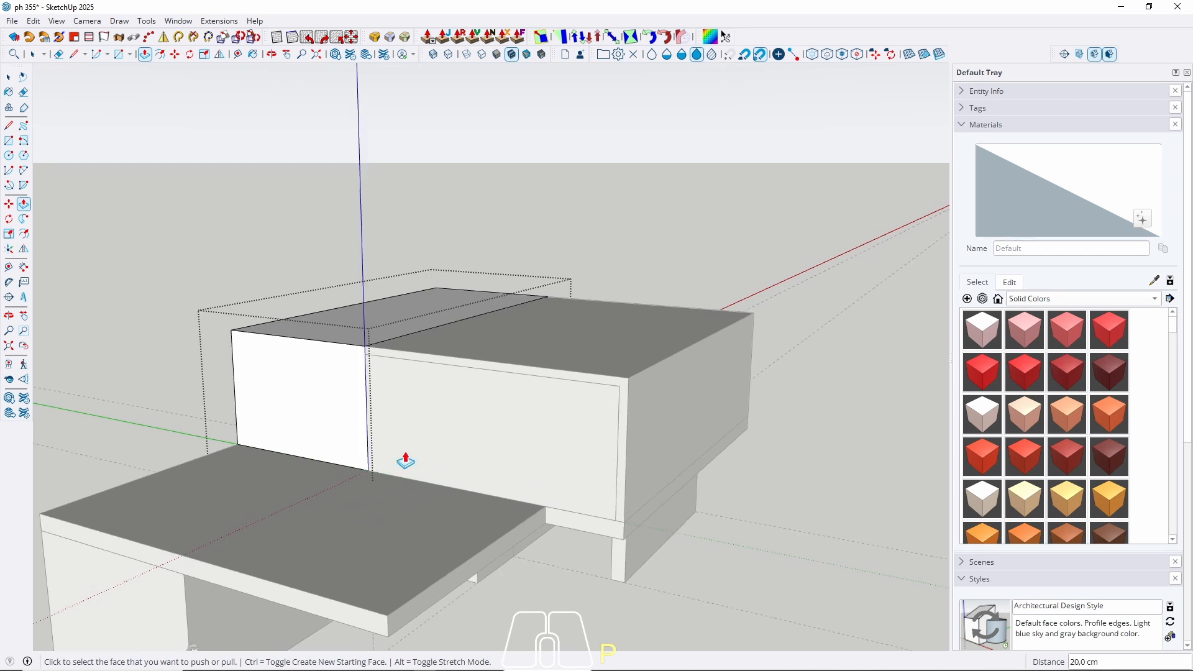
click(340, 336)
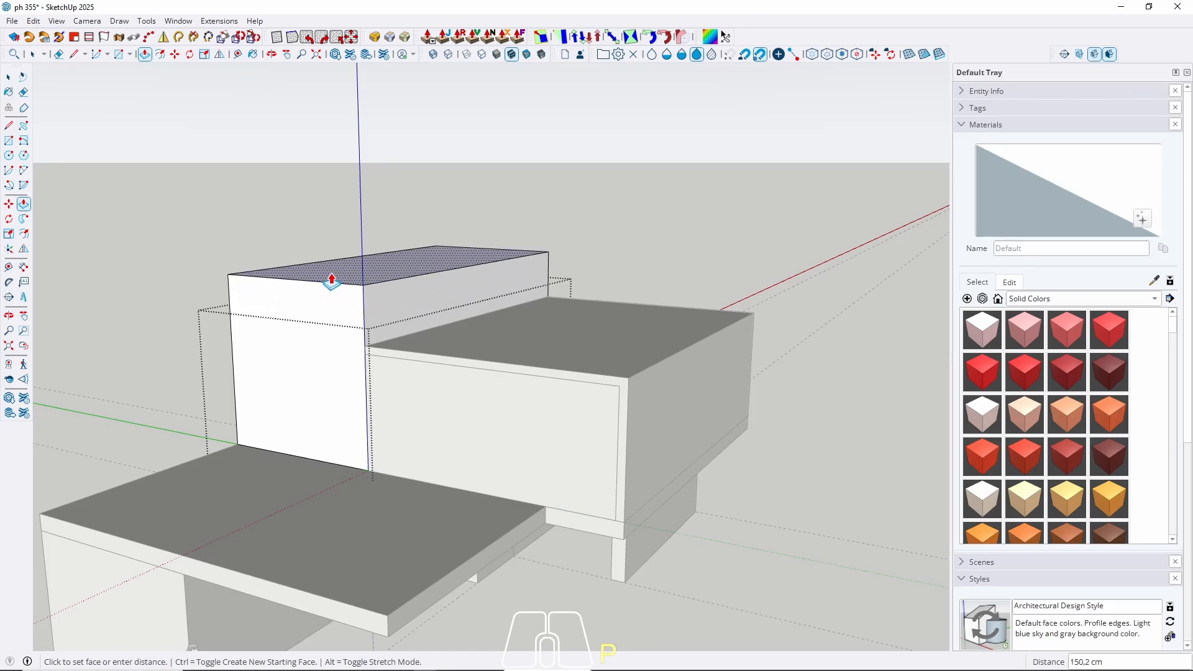
text(50)
key(Return)
key(space)
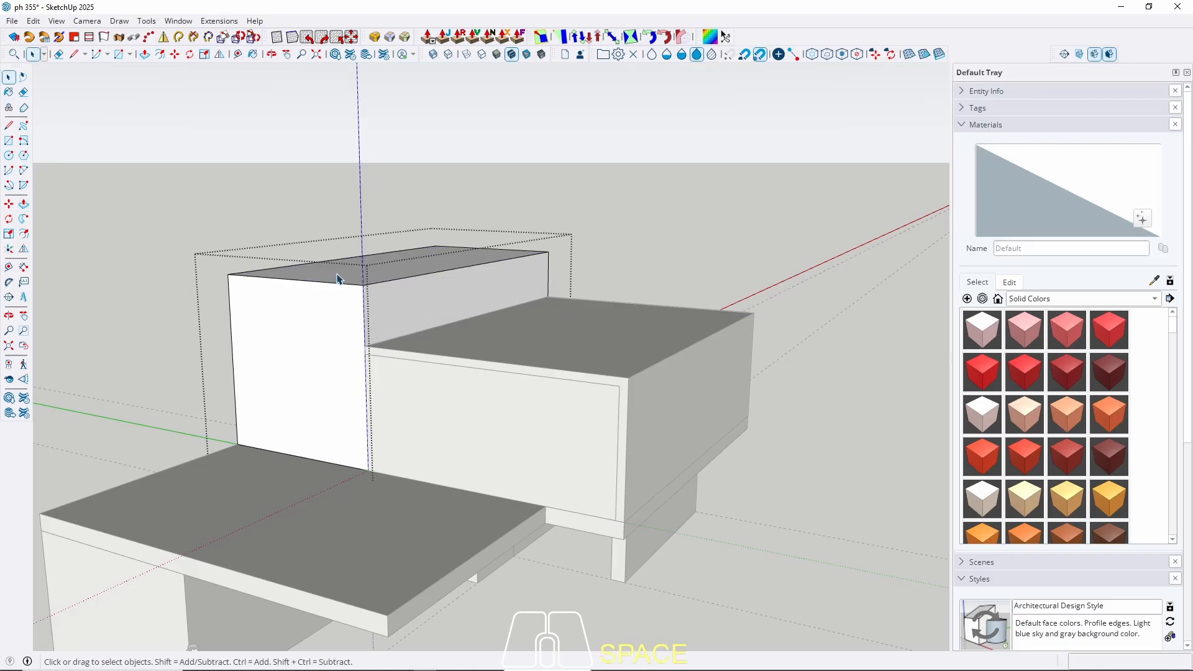
key(Escape)
scroll(365, 282, down, 4)
middle_drag(380, 314, 320, 278)
Pull the tall rear block's side face out 200 cm over the lower roof slab.
scroll(360, 338, up, 3)
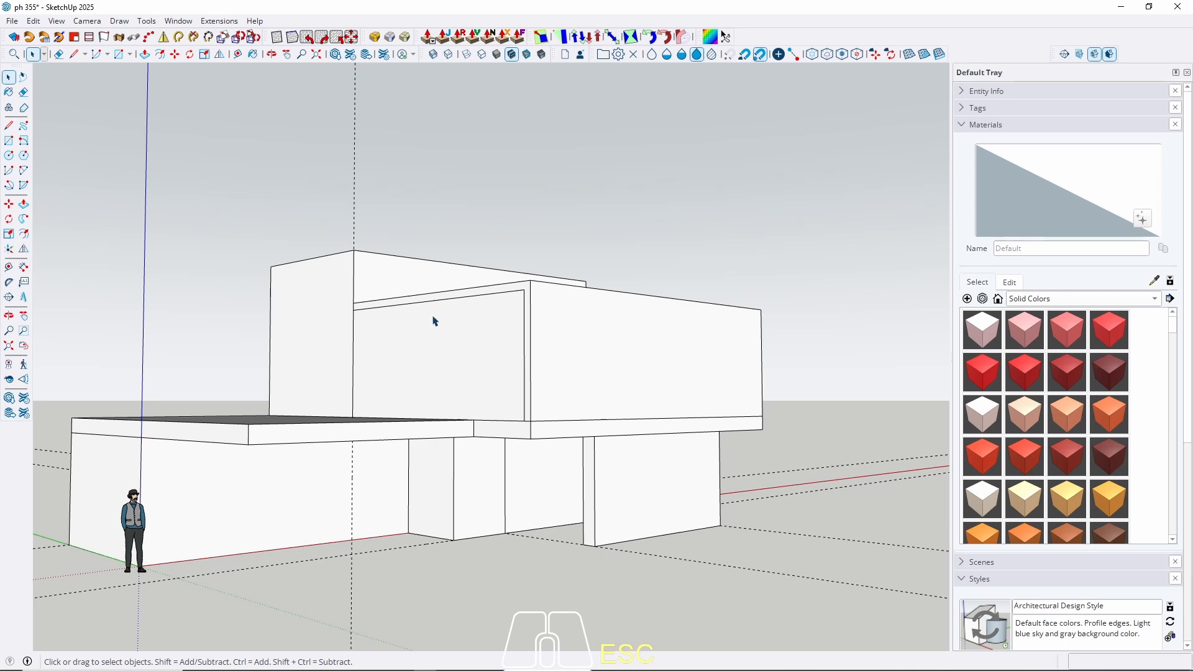
middle_drag(460, 349, 408, 408)
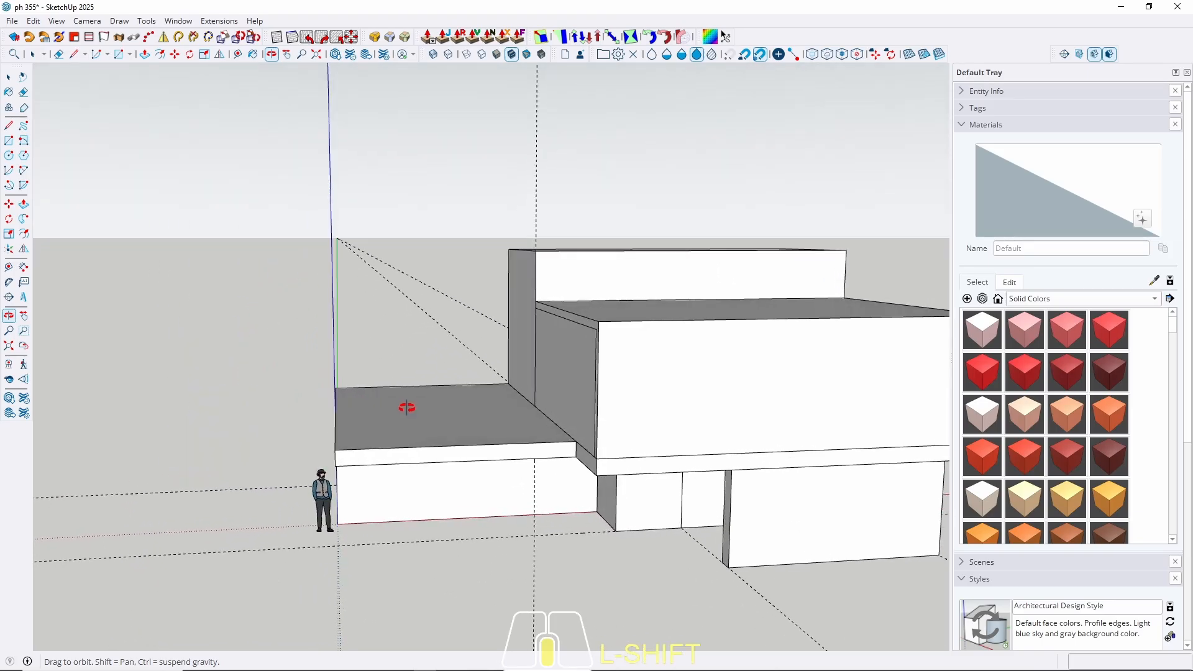
scroll(529, 326, up, 2)
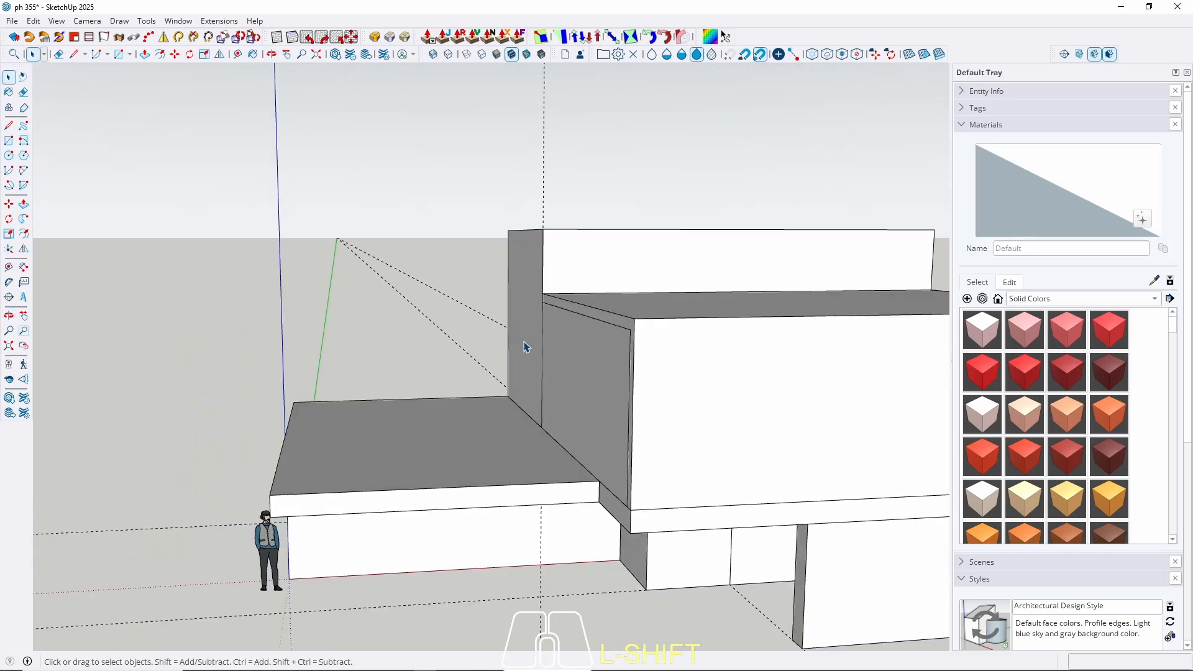
scroll(526, 345, up, 1)
key(p)
click(524, 347)
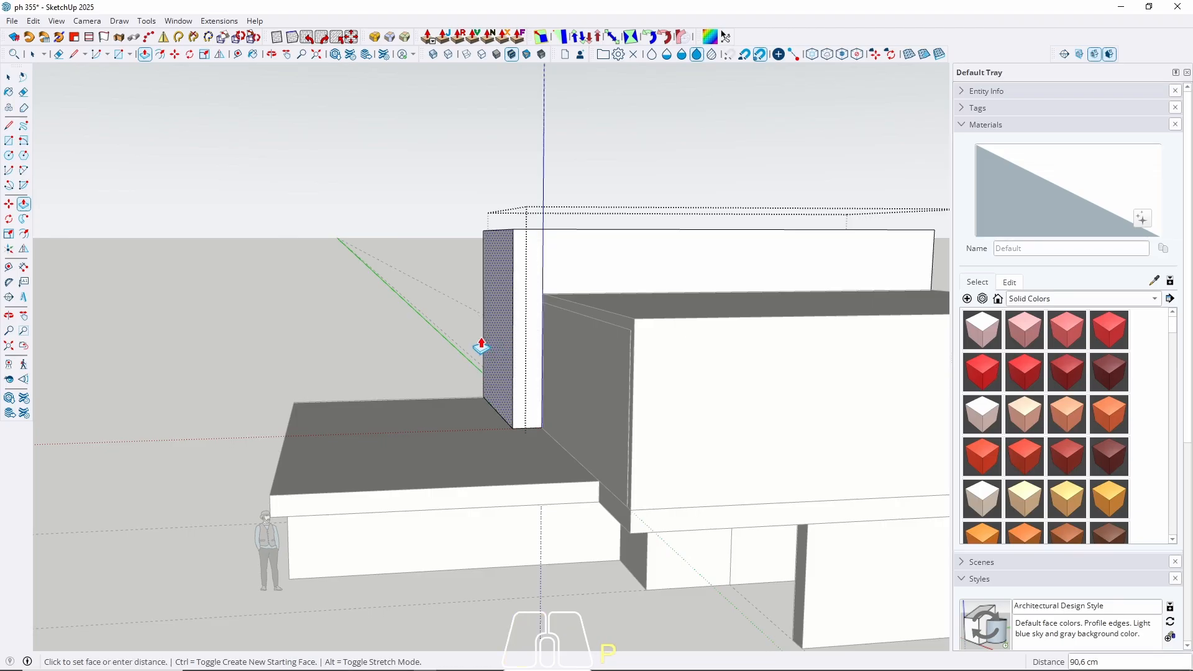
text(2)
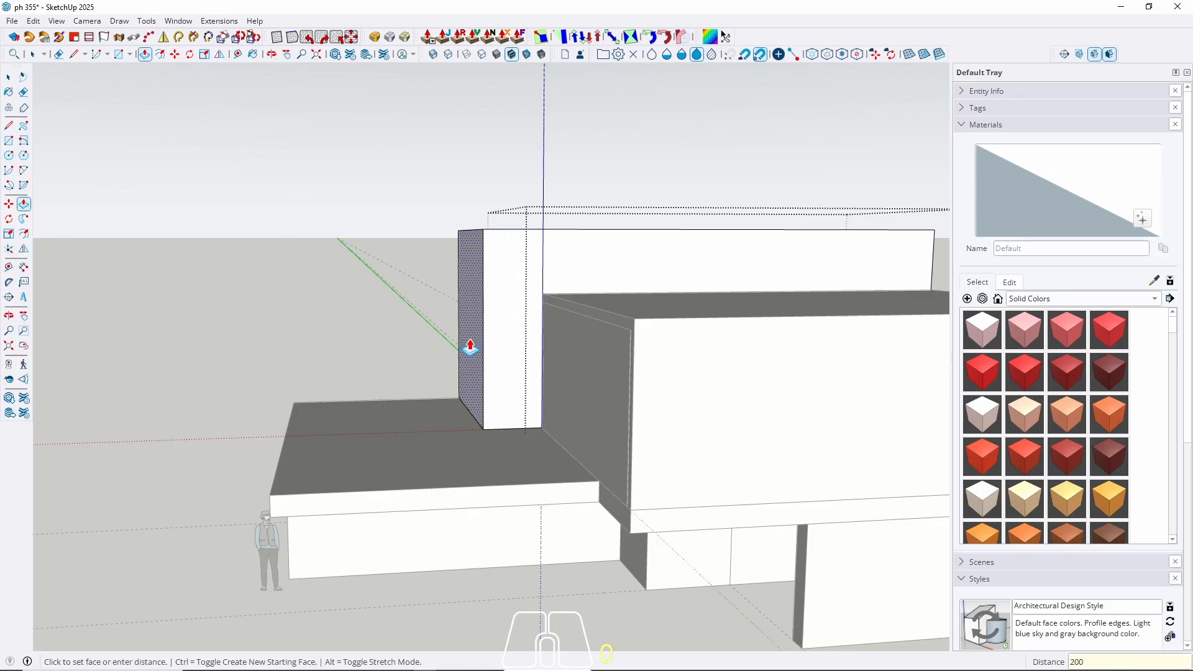
text(00)
key(Return)
key(Escape)
middle_drag(468, 340, 515, 407)
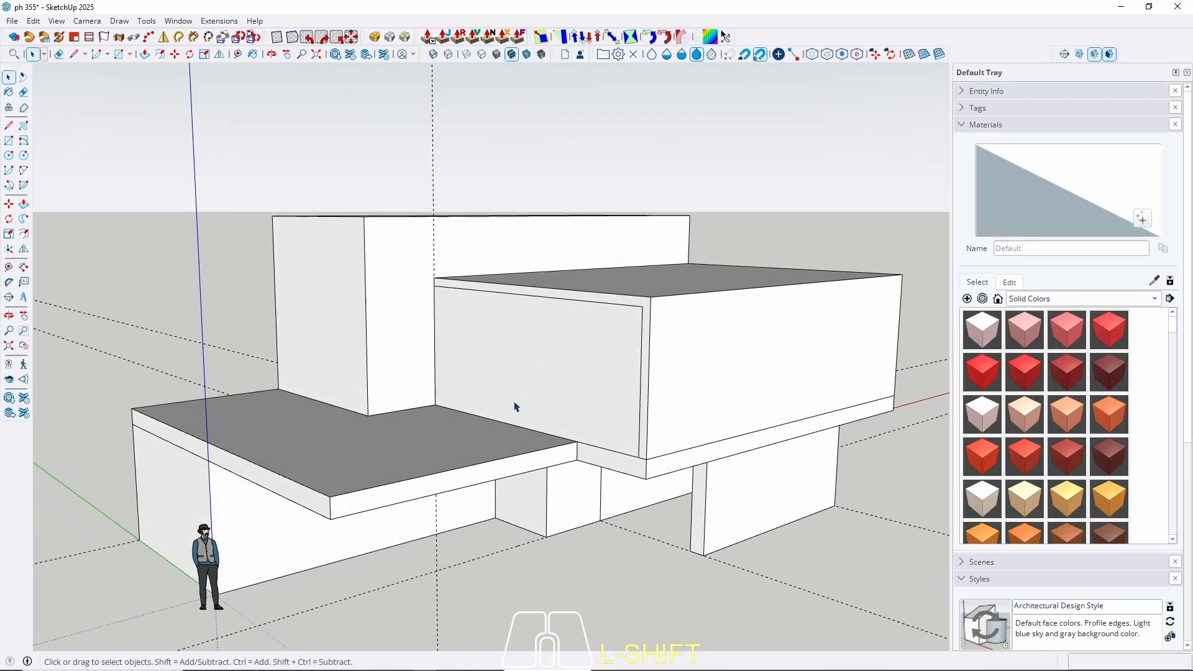
Push the right upper box's front face 150 cm inward inside its group.
double_click(486, 378)
key(p)
click(473, 370)
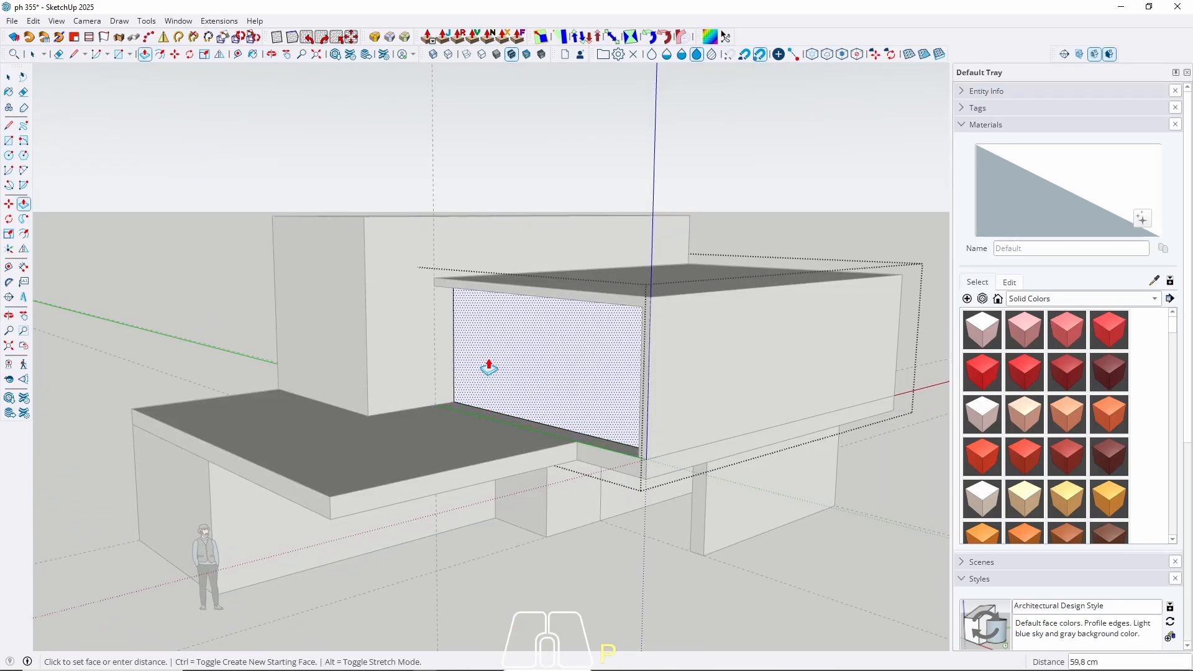
text(150)
key(Return)
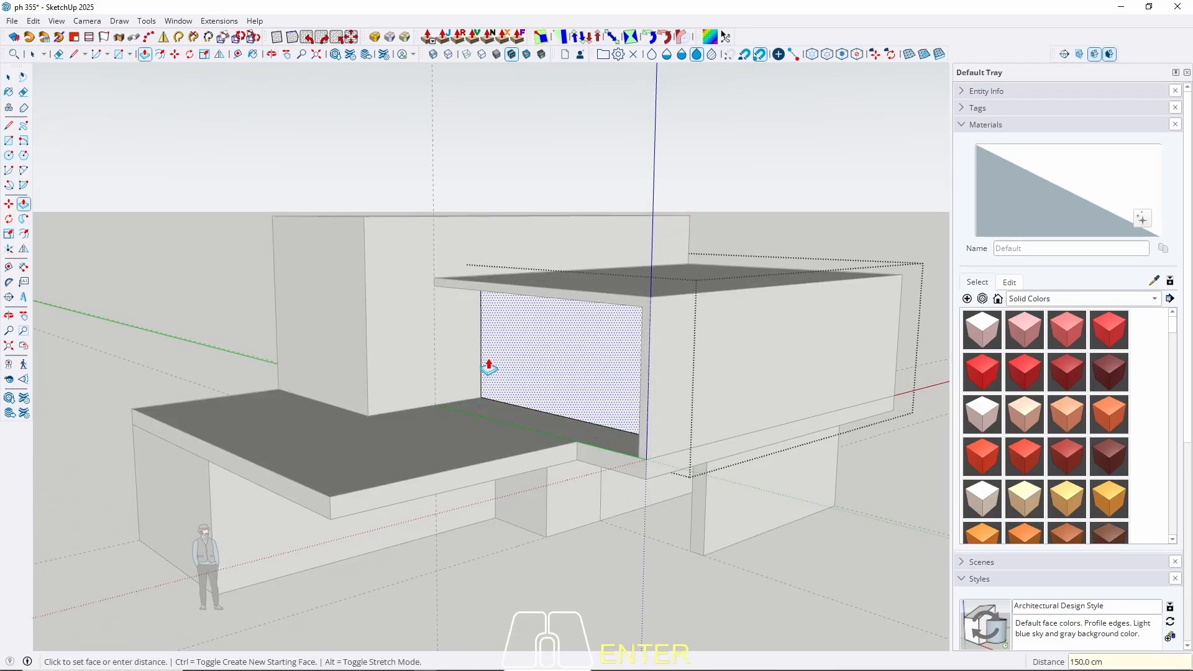
key(space)
scroll(487, 360, down, 5)
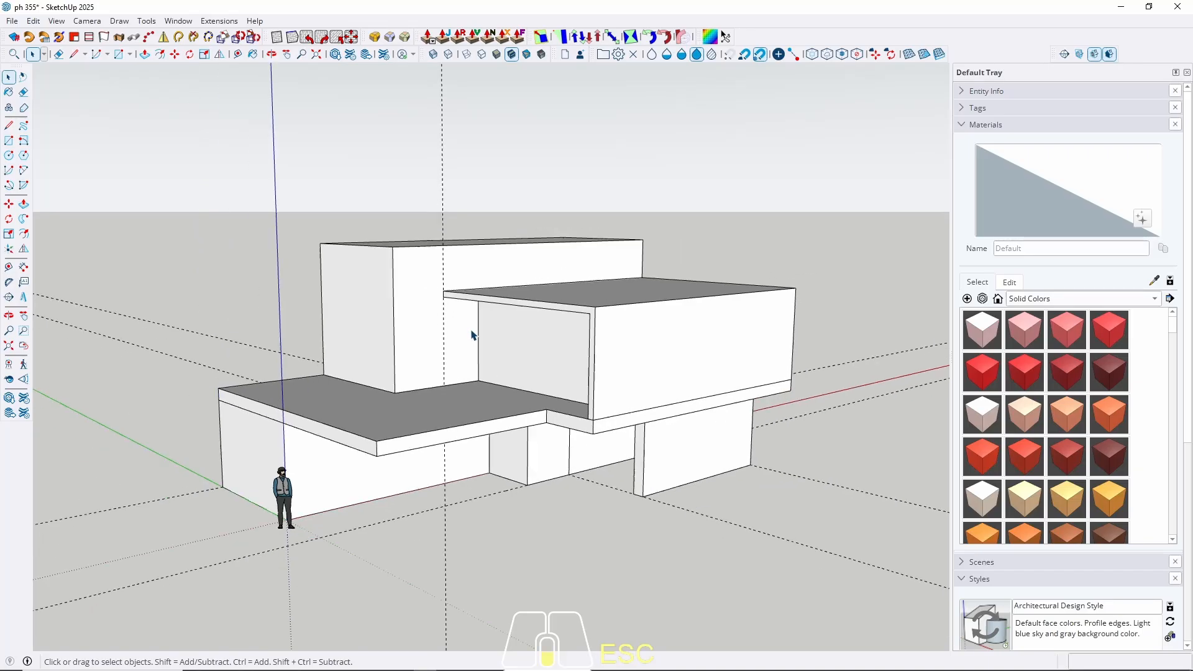
middle_drag(471, 330, 448, 258)
key(Escape)
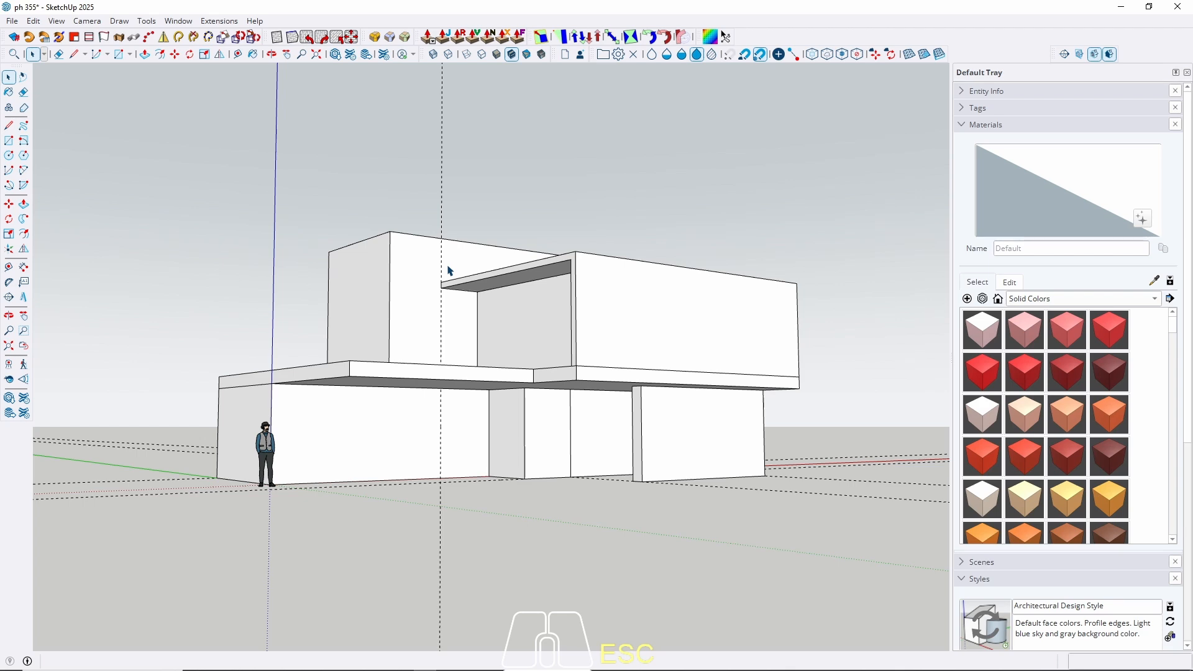
Orbit around the house to inspect the recessed, framed upper box and roofs.
middle_drag(495, 317, 552, 315)
middle_drag(556, 359, 488, 320)
middle_drag(522, 384, 586, 403)
scroll(502, 435, up, 2)
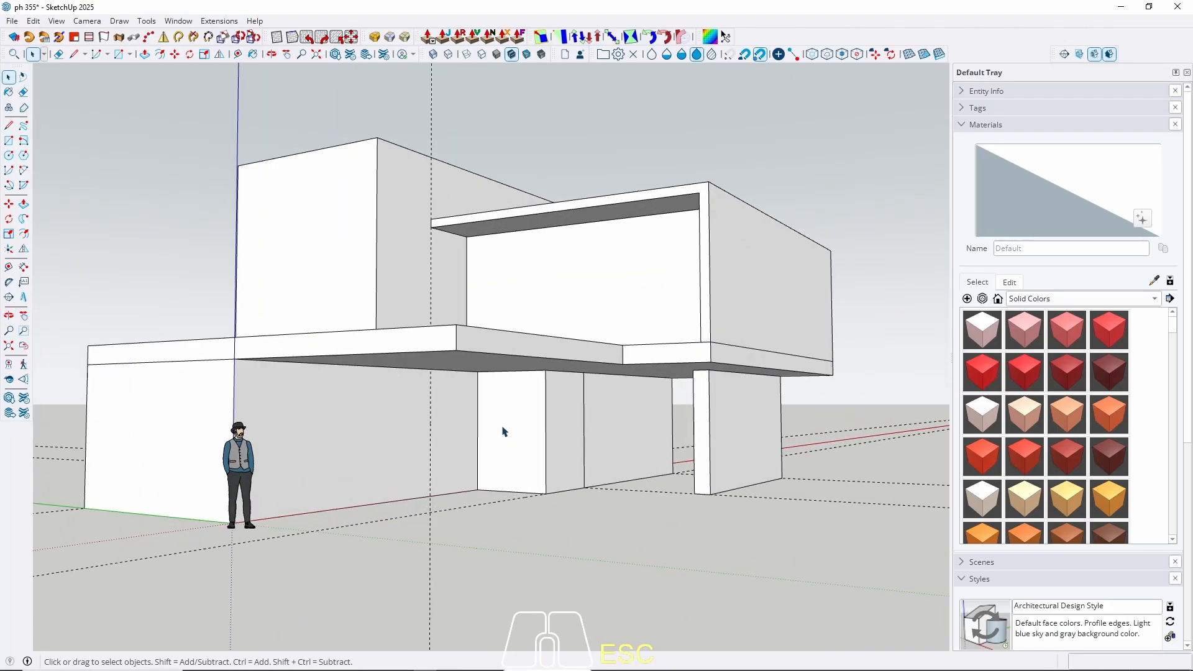
middle_drag(446, 266, 408, 319)
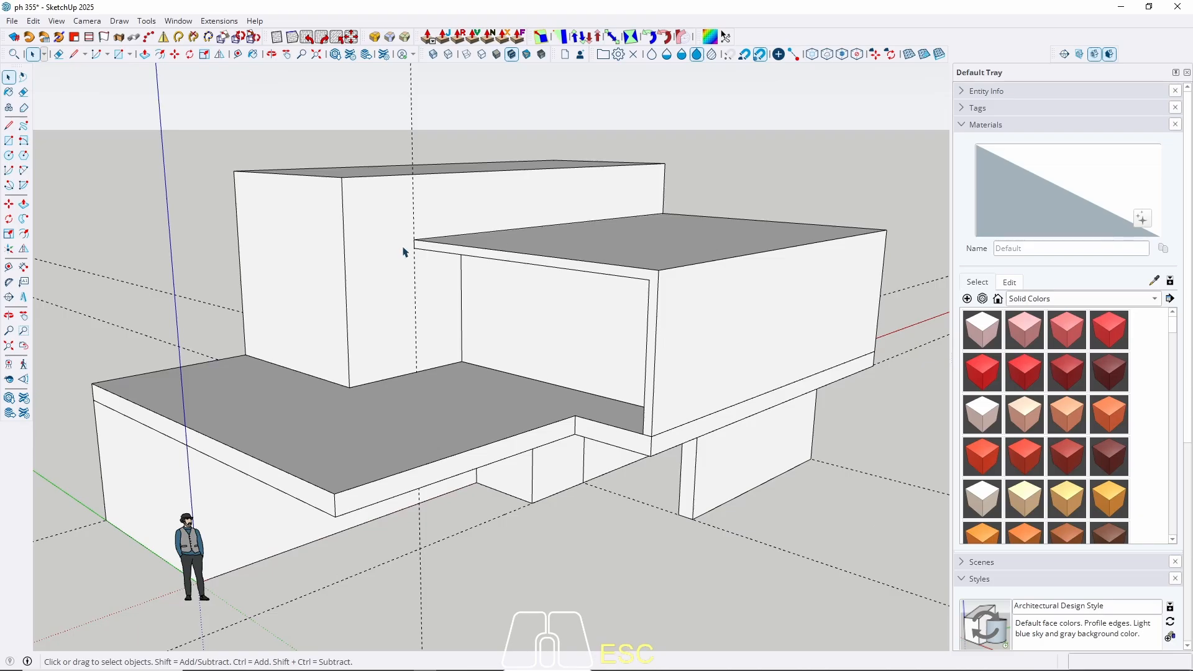
scroll(436, 218, down, 3)
middle_drag(399, 352, 409, 321)
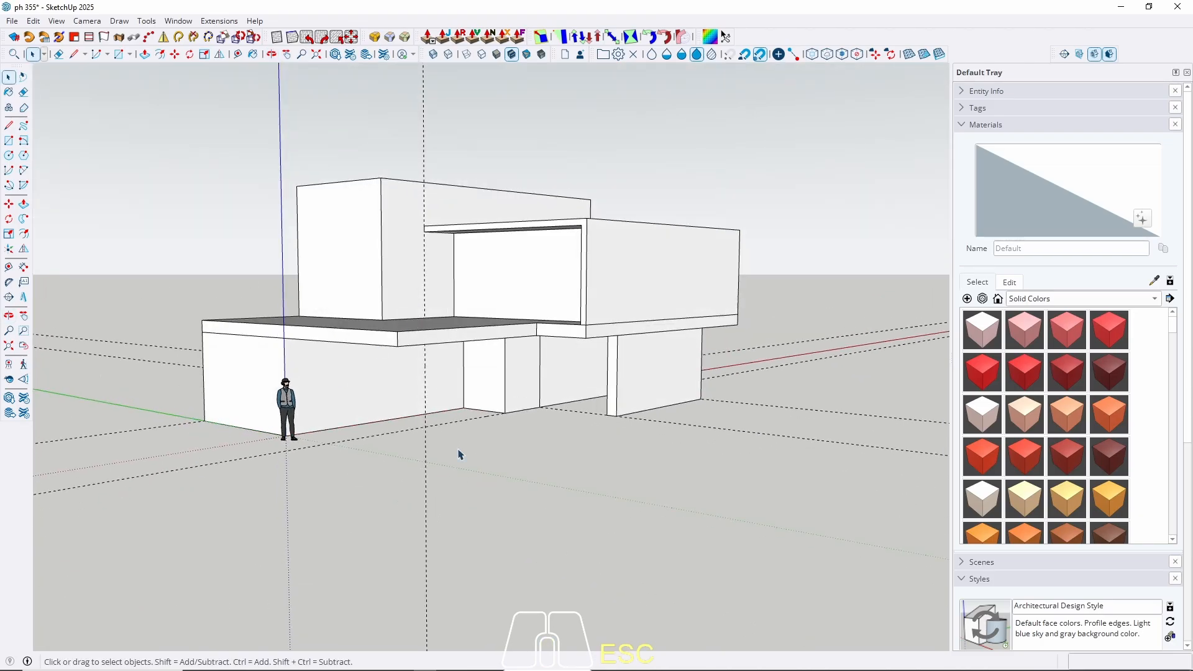
Select the scale figure beside the house and delete it.
middle_drag(460, 454, 495, 422)
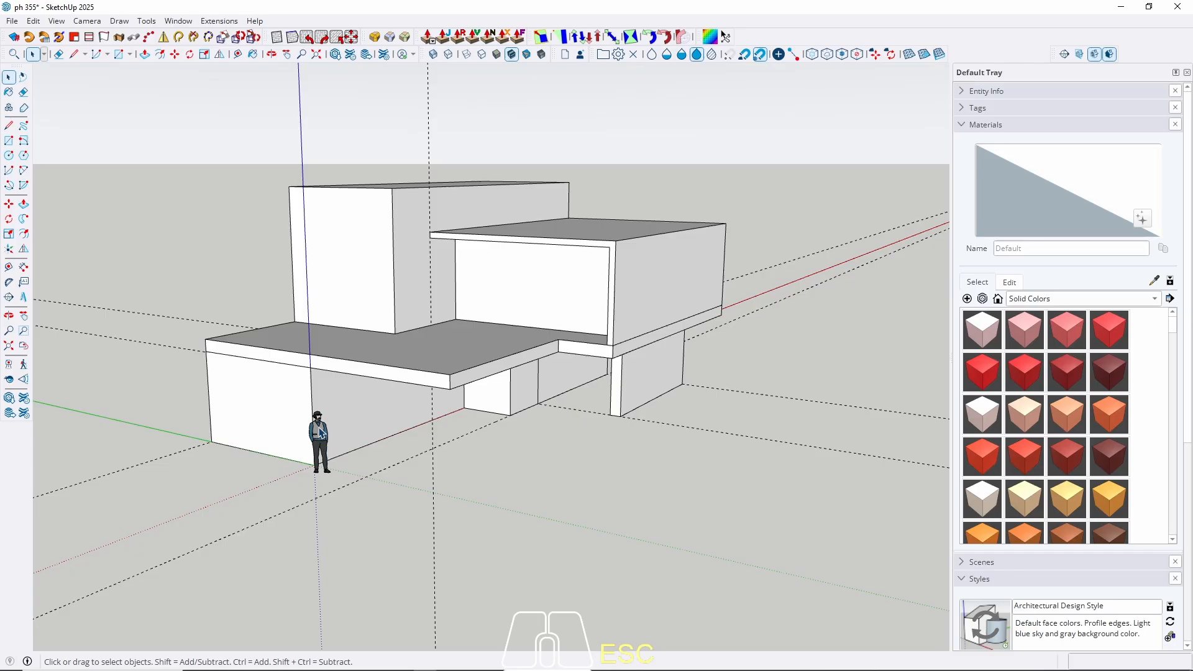
scroll(321, 433, up, 5)
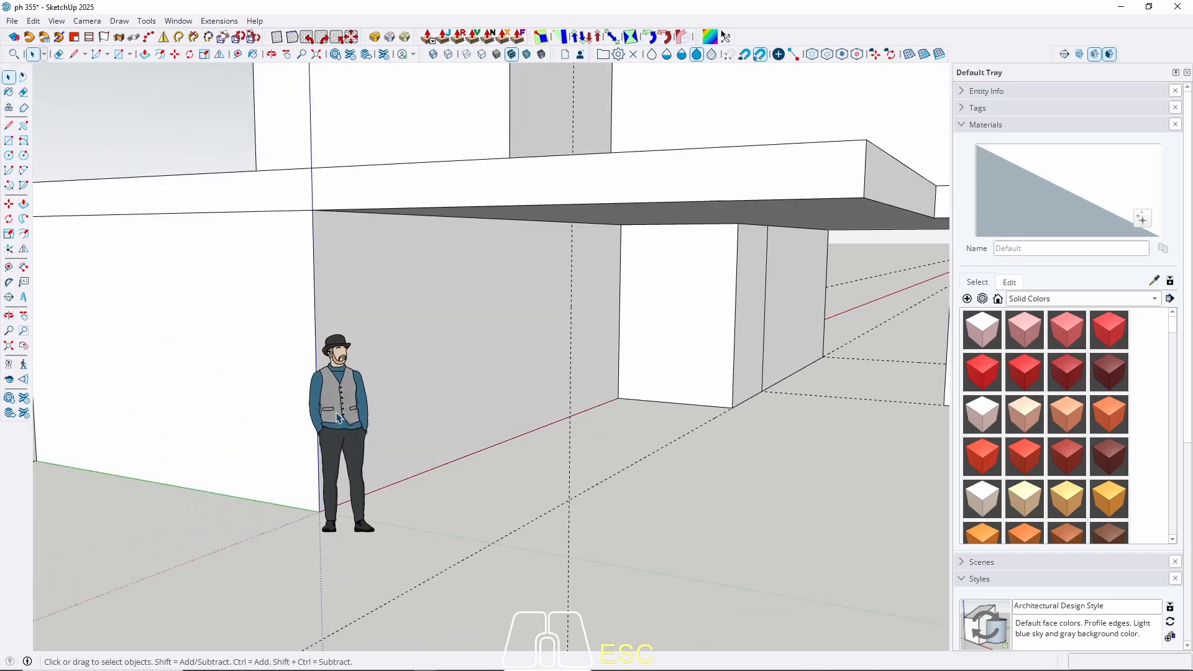
click(347, 404)
key(Delete)
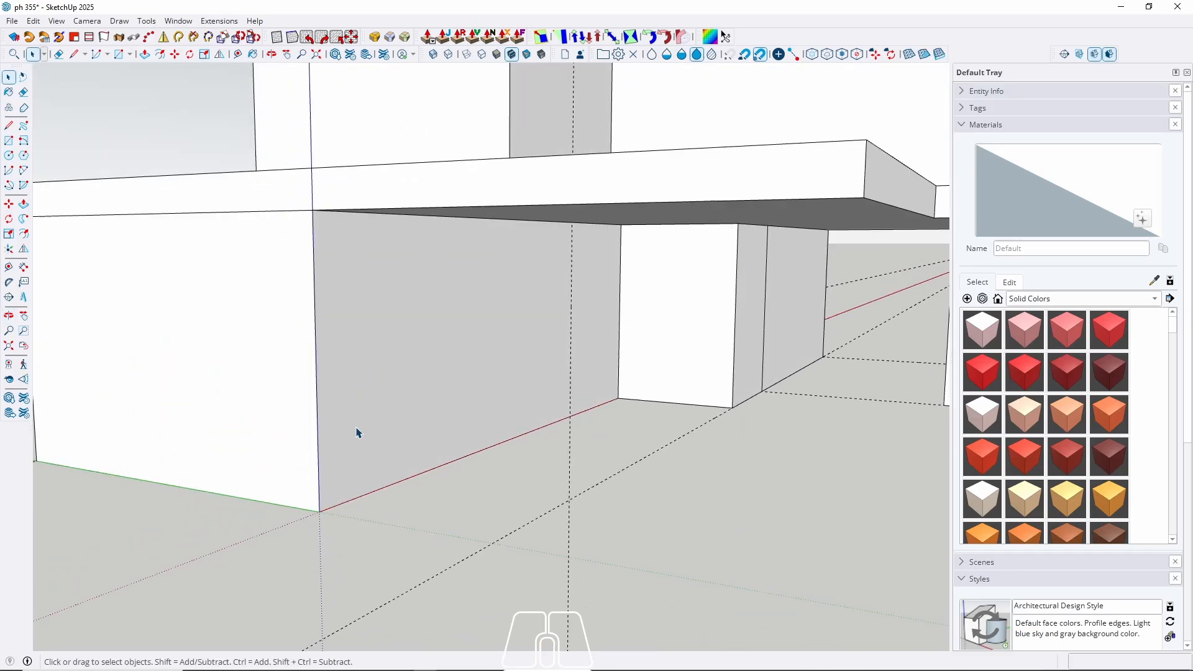
key(r)
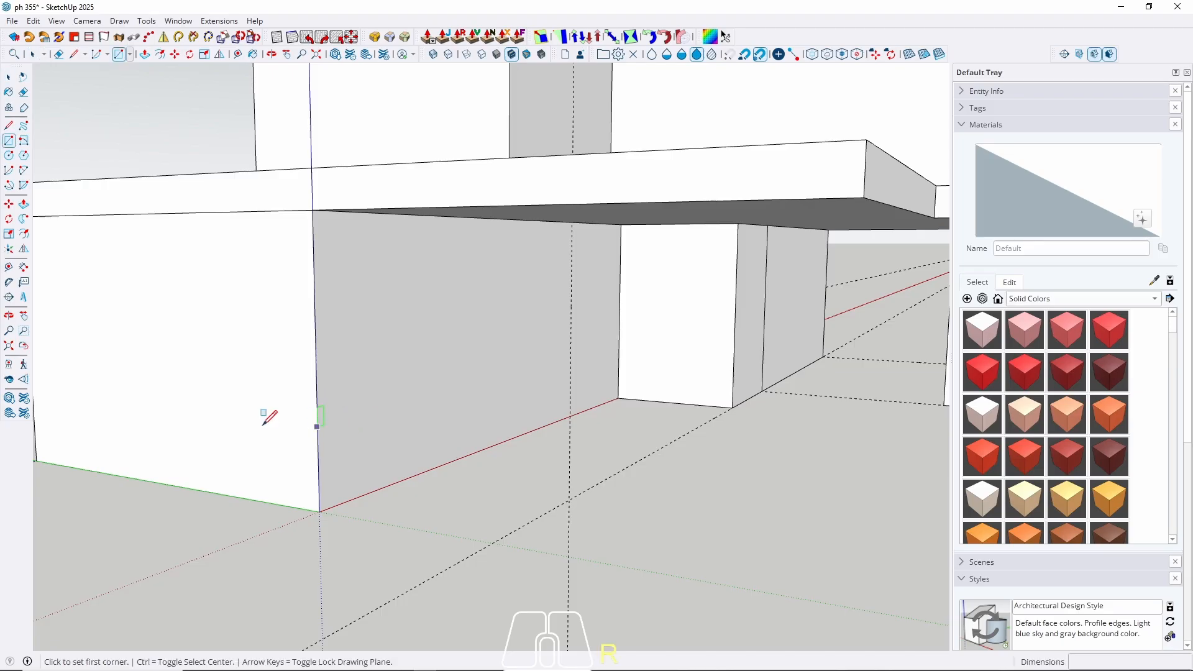
scroll(495, 368, down, 5)
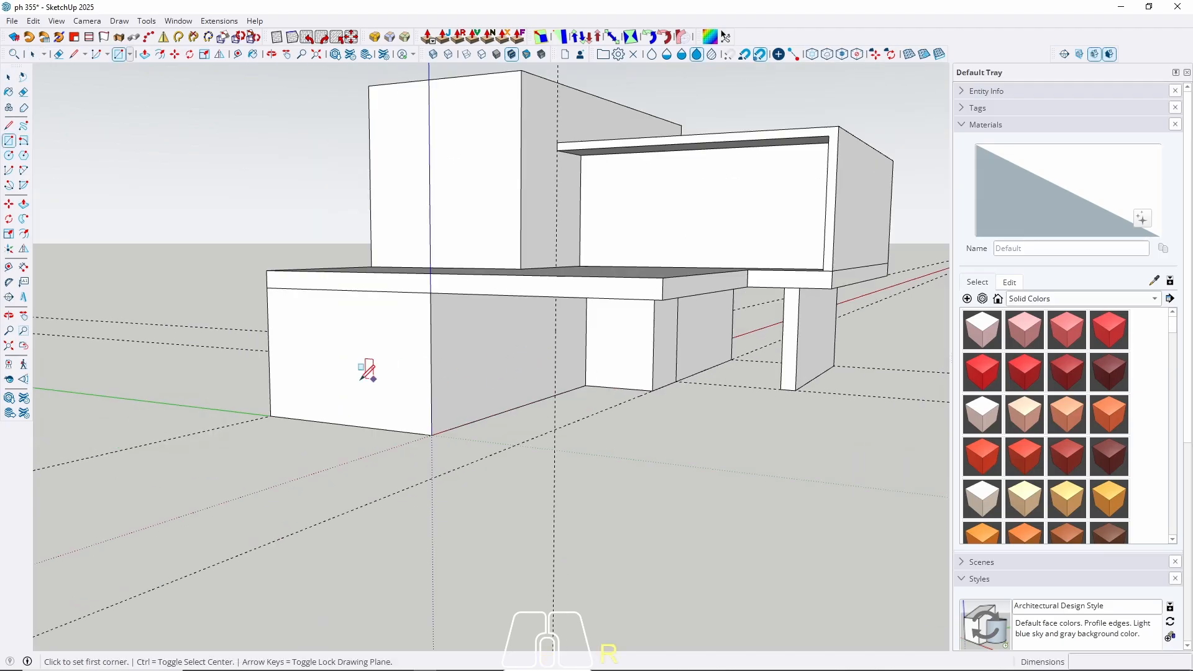
Draw a ground rectangle from the building's corner out in front of the house.
click(274, 405)
shift+scroll(666, 405, up, 5)
shift+scroll(674, 395, up, 3)
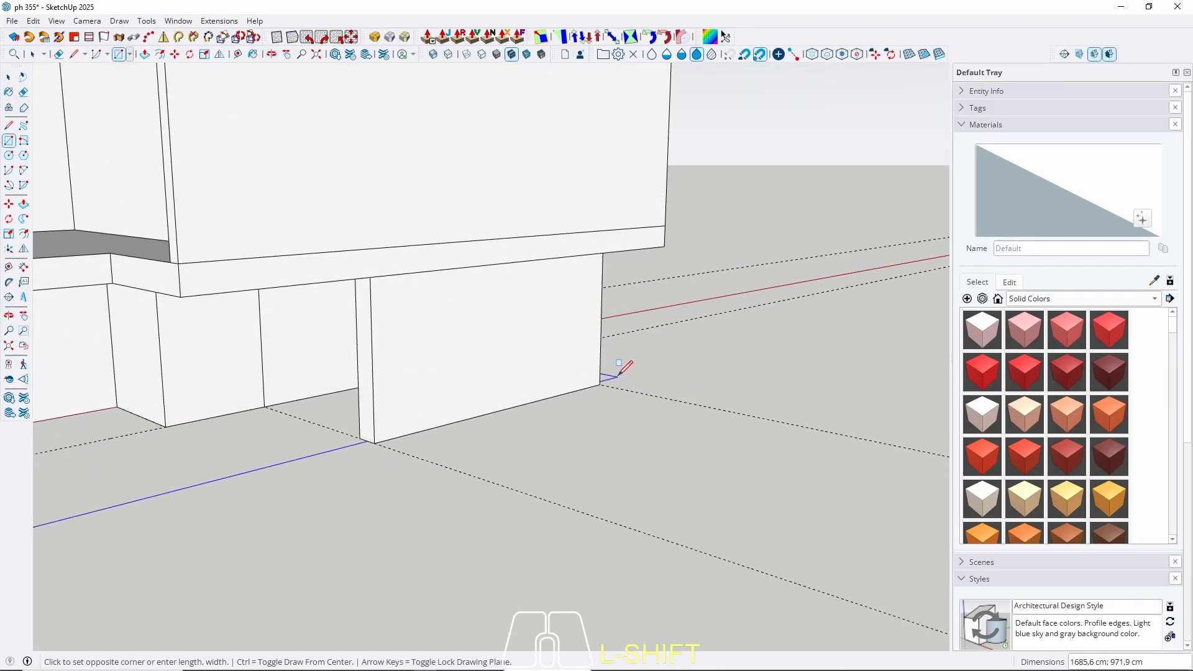
shift+click(601, 386)
key(space)
scroll(735, 335, down, 4)
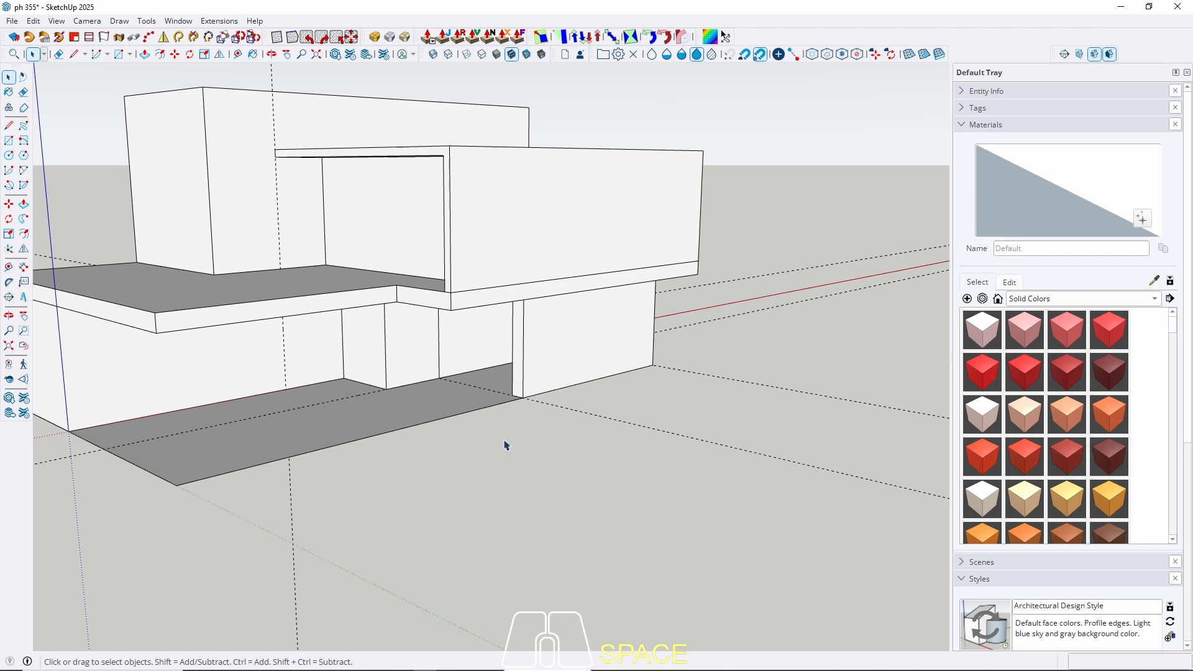
middle_drag(507, 446, 701, 381)
scroll(714, 378, up, 3)
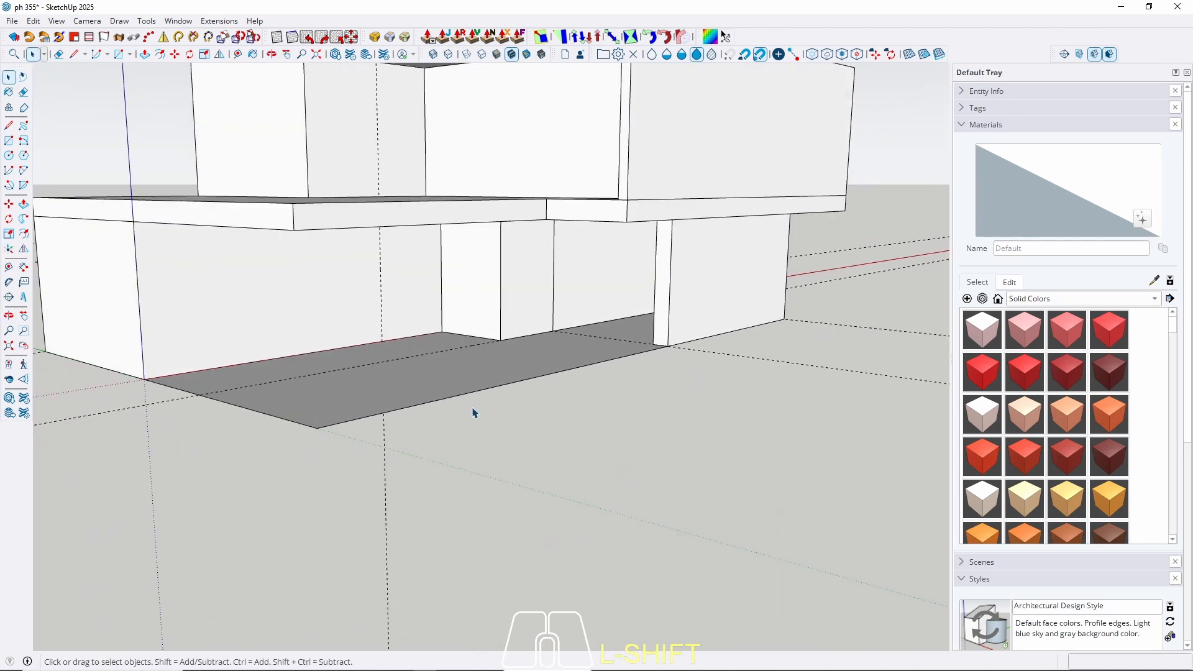
Pull the ground rectangle up 18 cm into a plinth slab.
key(p)
click(352, 398)
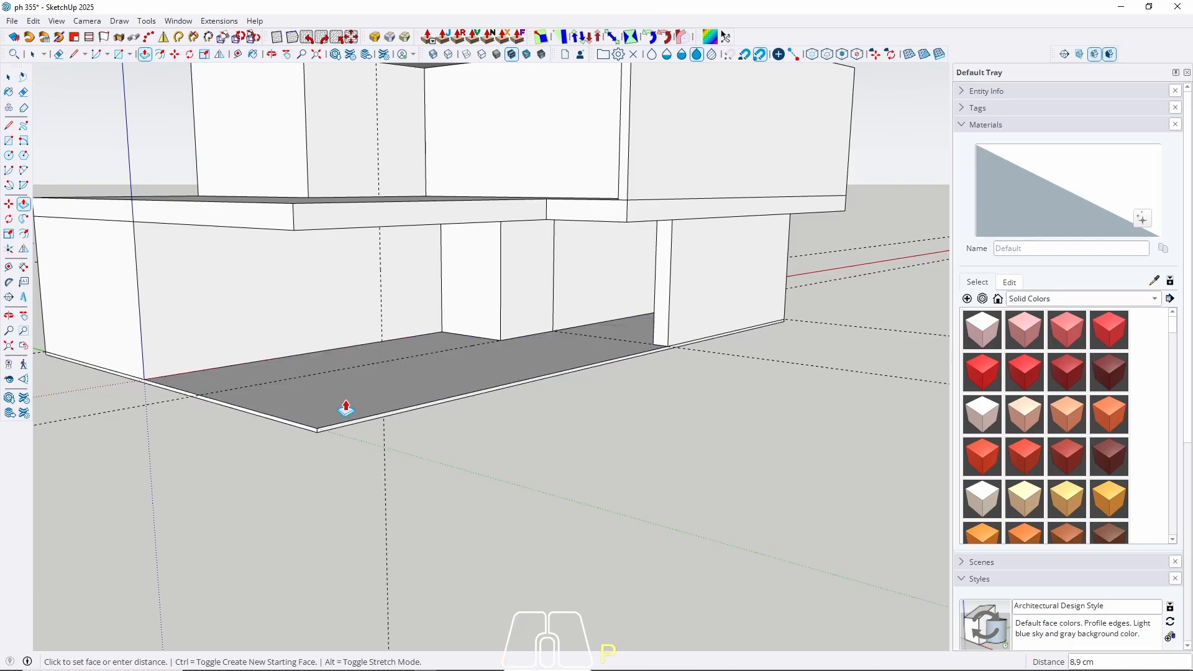
text(1)
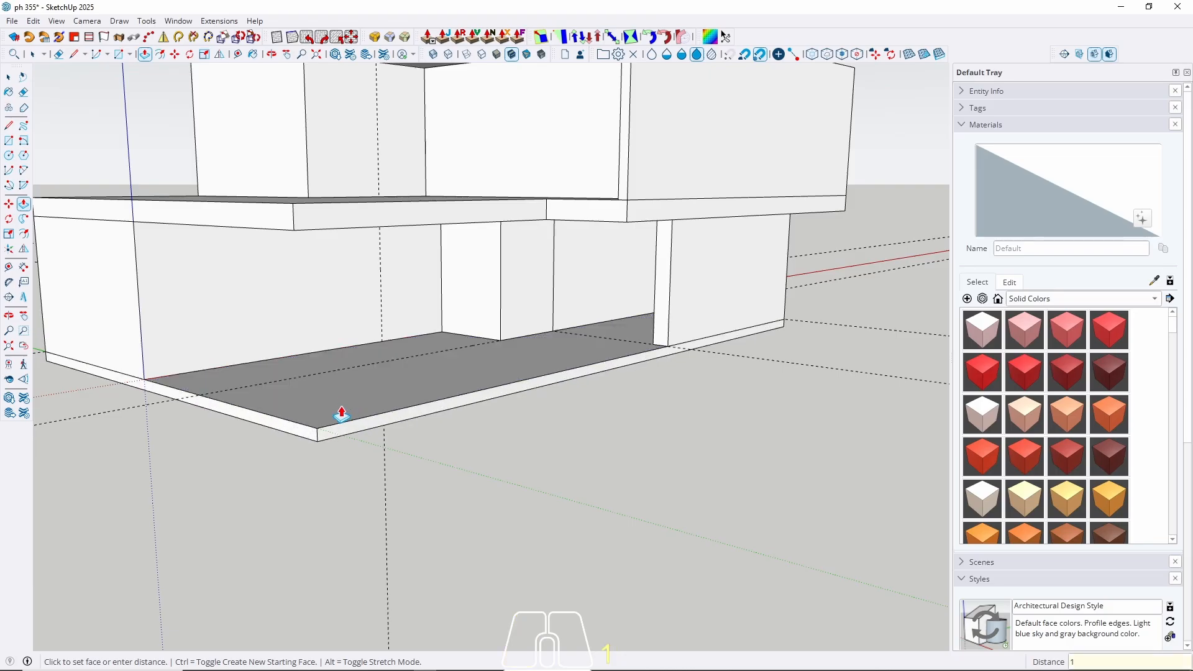
text(8)
key(Return)
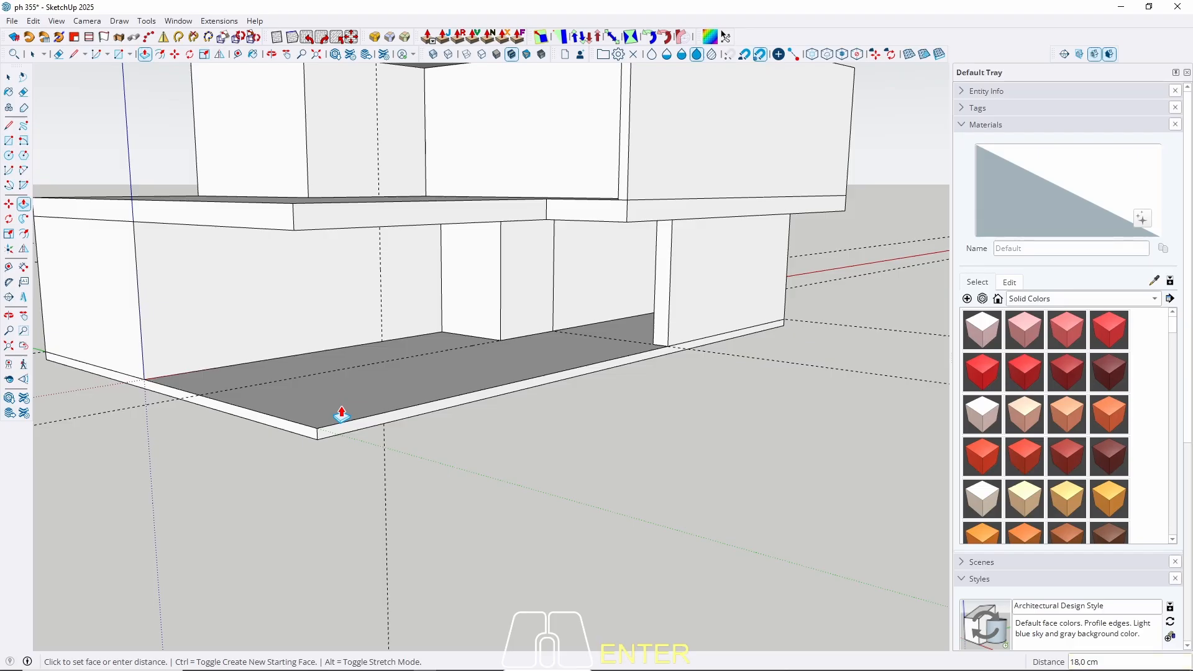
mouse_move(552, 376)
middle_down()
mouse_move(435, 400)
mouse_move(551, 367)
middle_up()
middle_drag(426, 400, 51, 366)
scroll(522, 348, down, 3)
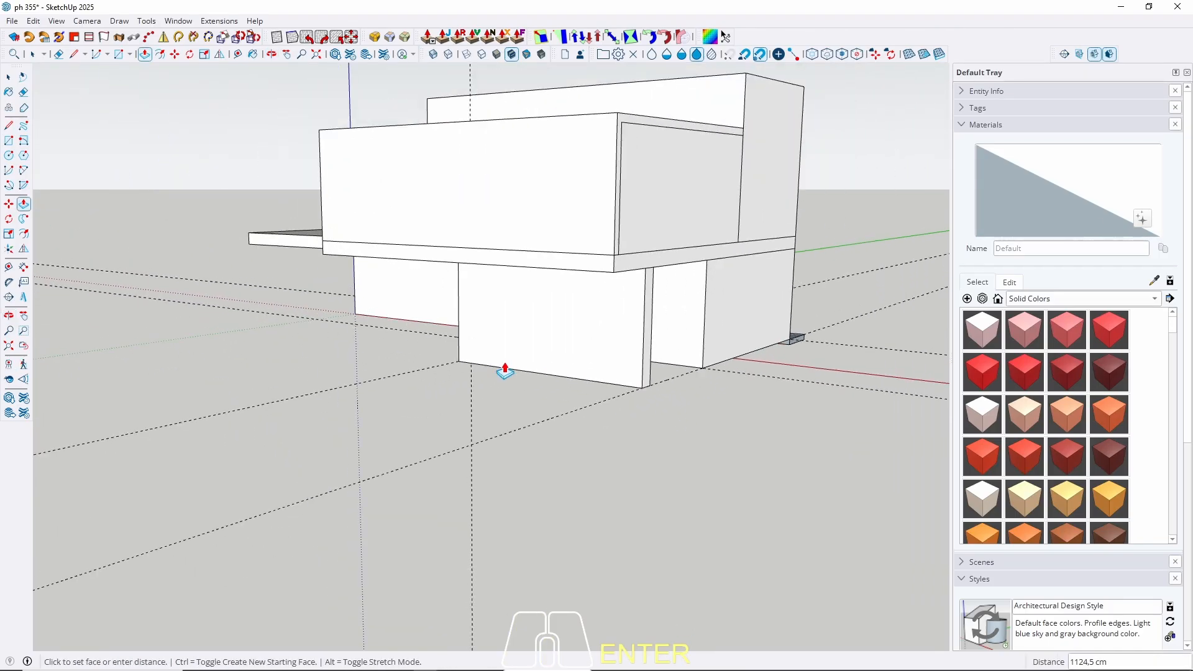
middle_drag(439, 408, 632, 394)
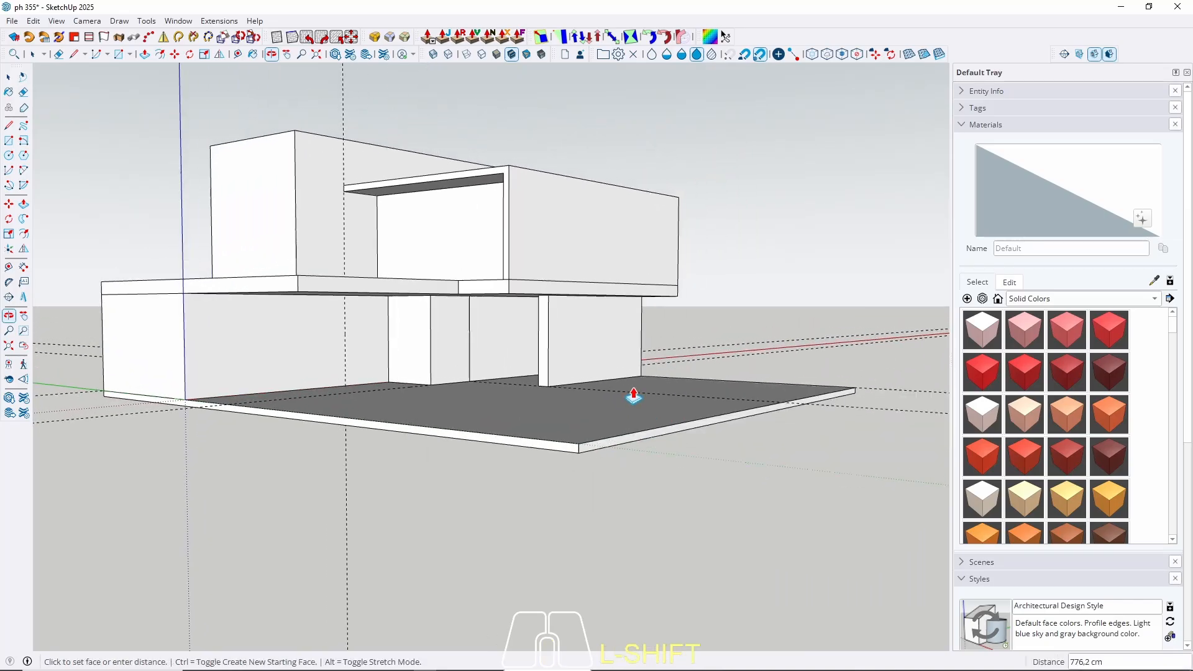
middle_drag(559, 301, 381, 509)
Select the whole 18 cm plinth slab with its edges and make it a group.
key(space)
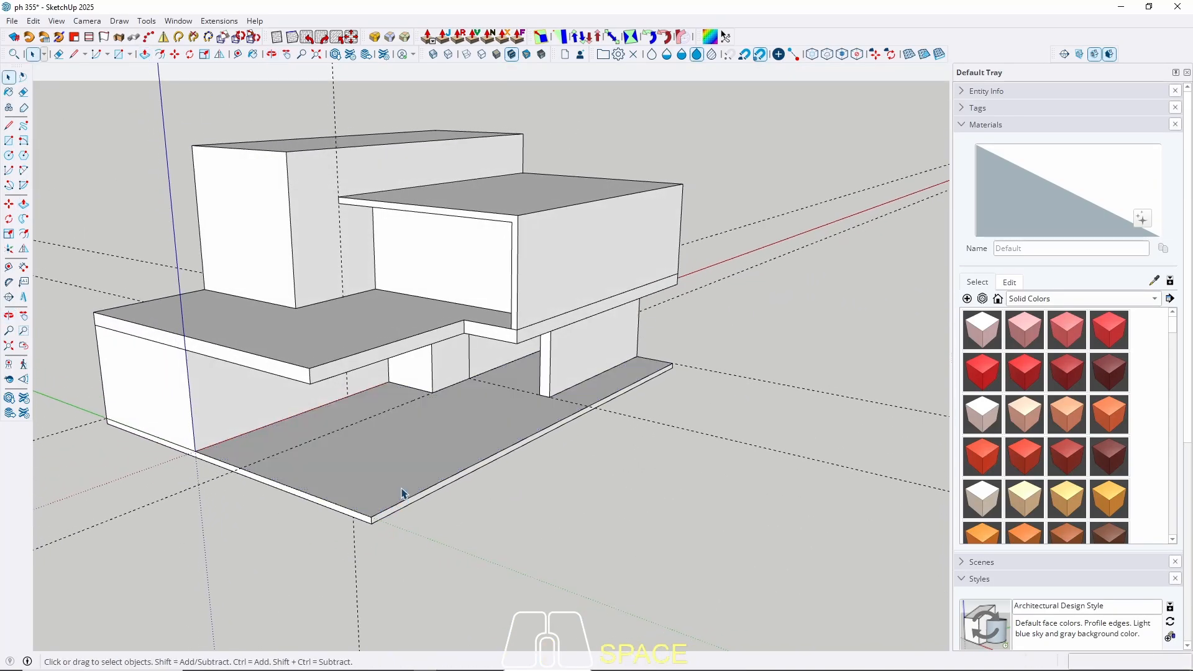
triple_click(346, 459)
right_click(346, 458)
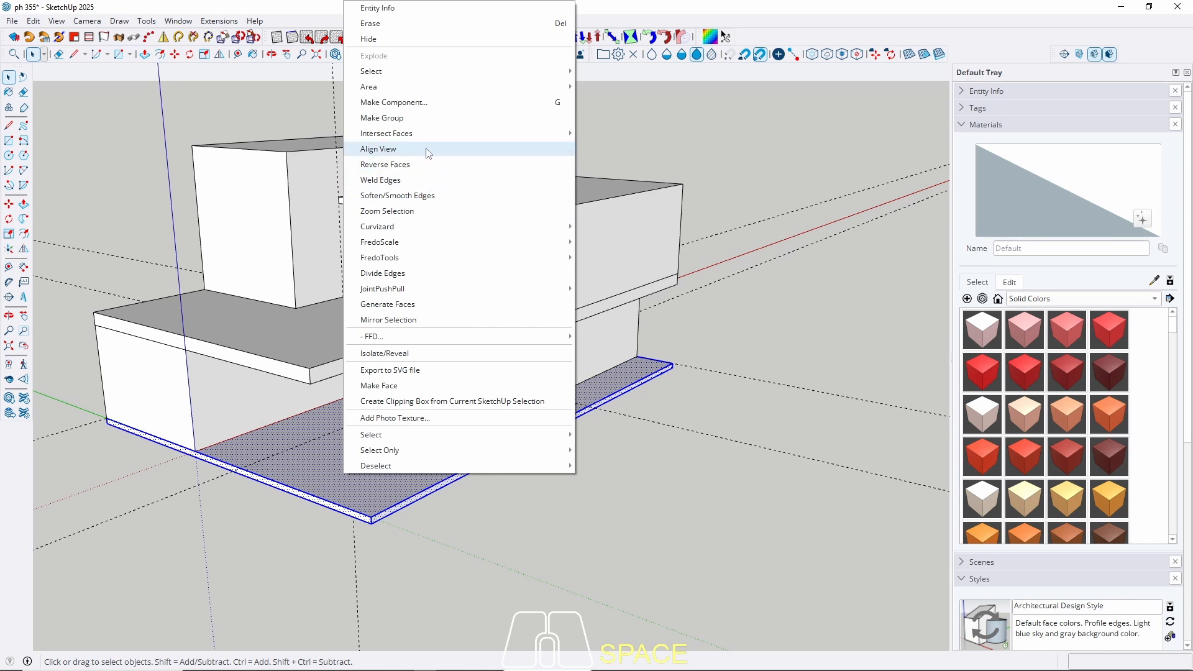
click(407, 119)
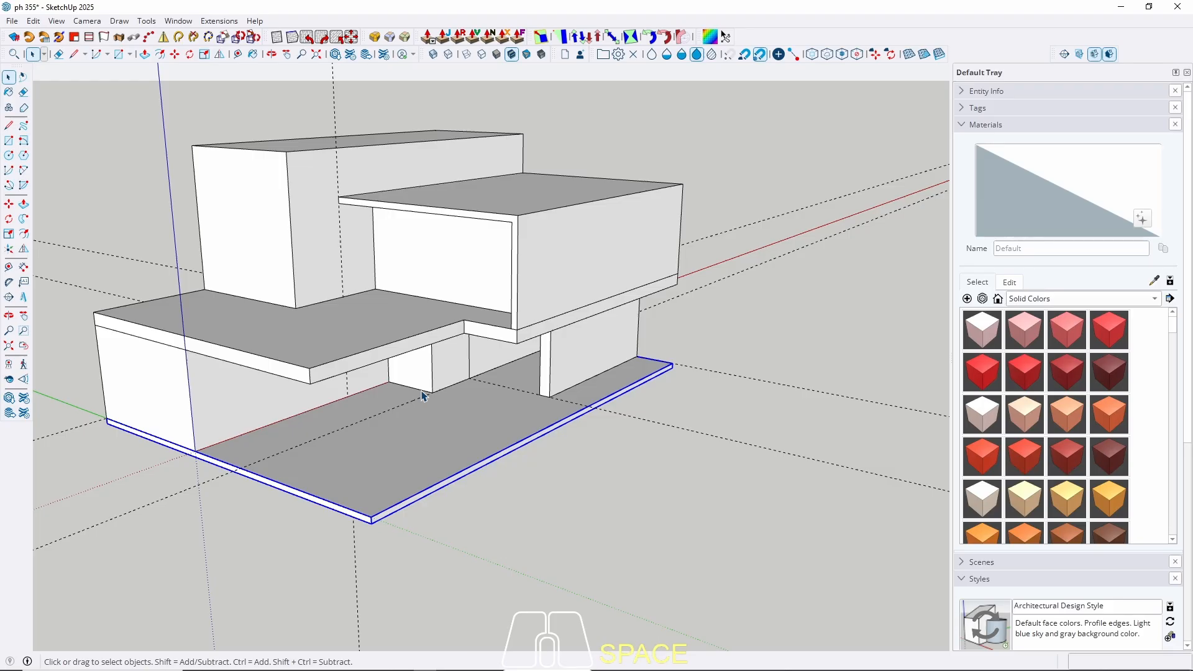
scroll(487, 364, down, 2)
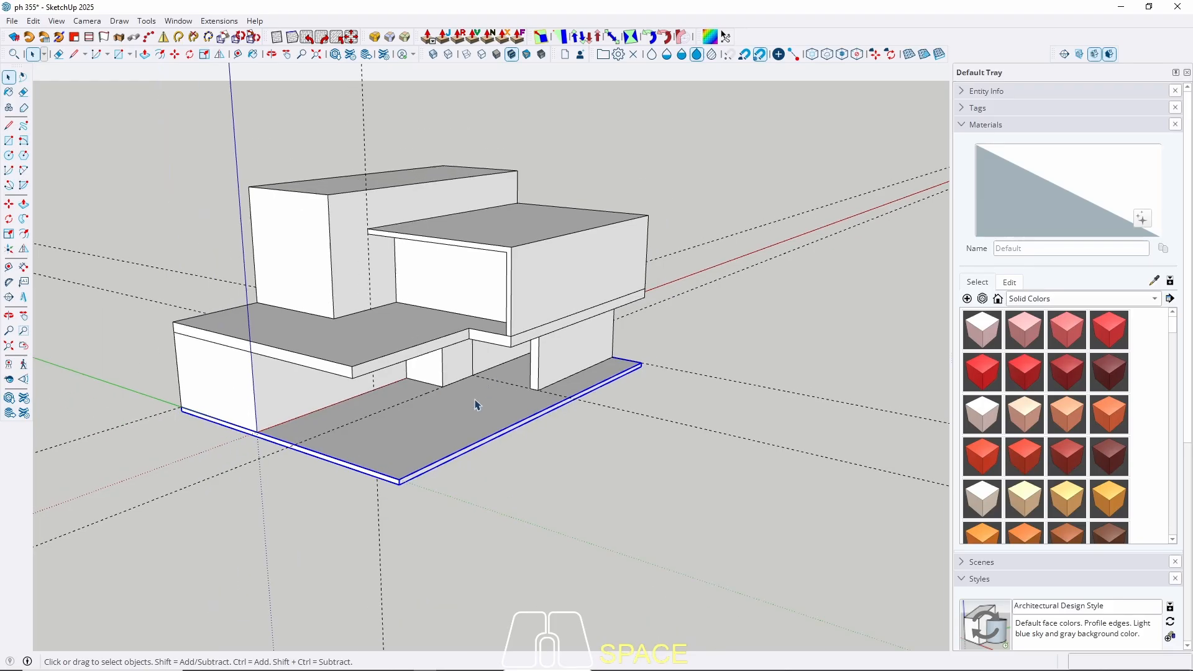
middle_drag(454, 424, 444, 433)
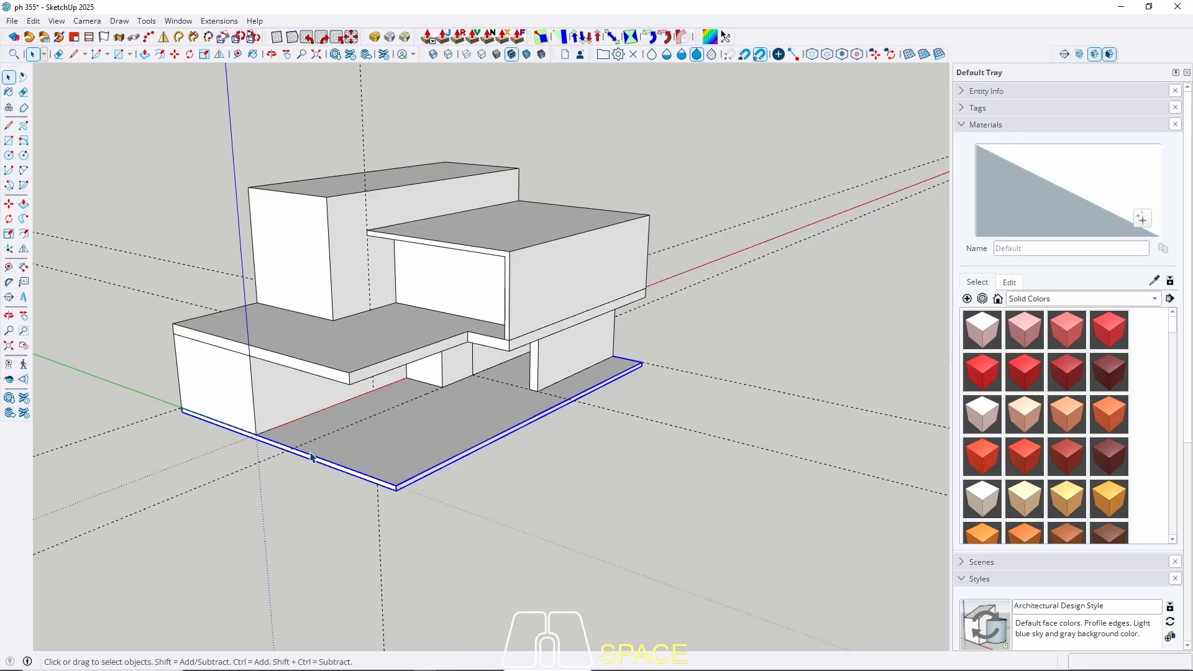
key(m)
scroll(396, 467, up, 3)
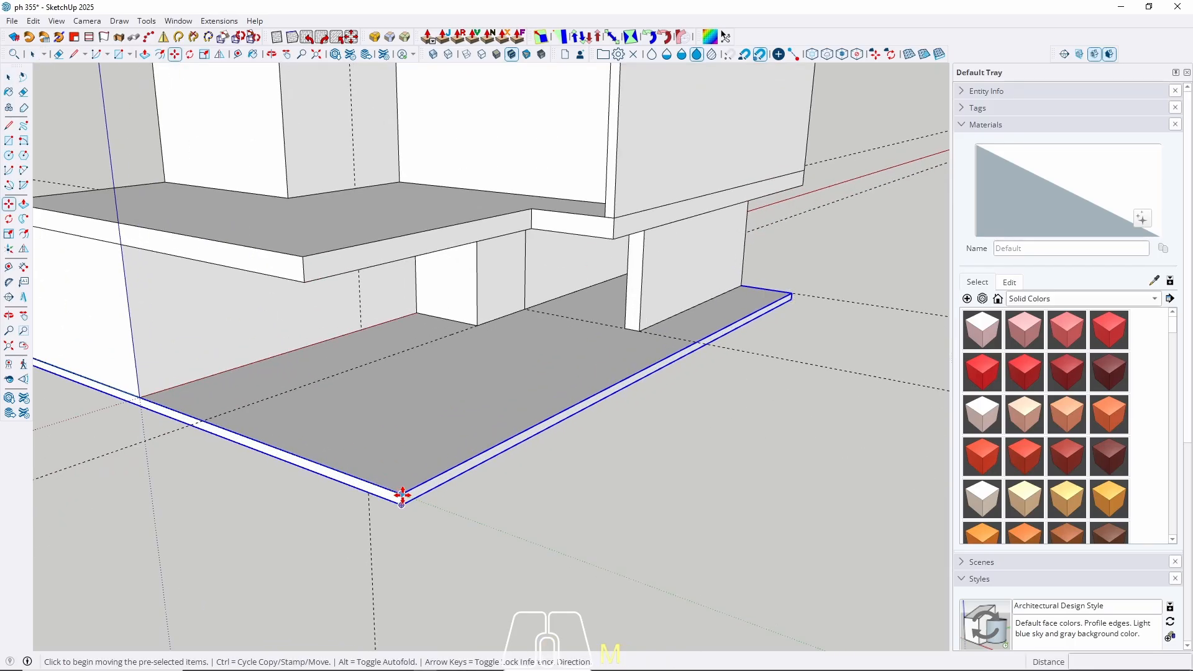
Place a copy of the plinth slab group slightly below the original.
key(ctrl)
drag(403, 495, 400, 501)
key(space)
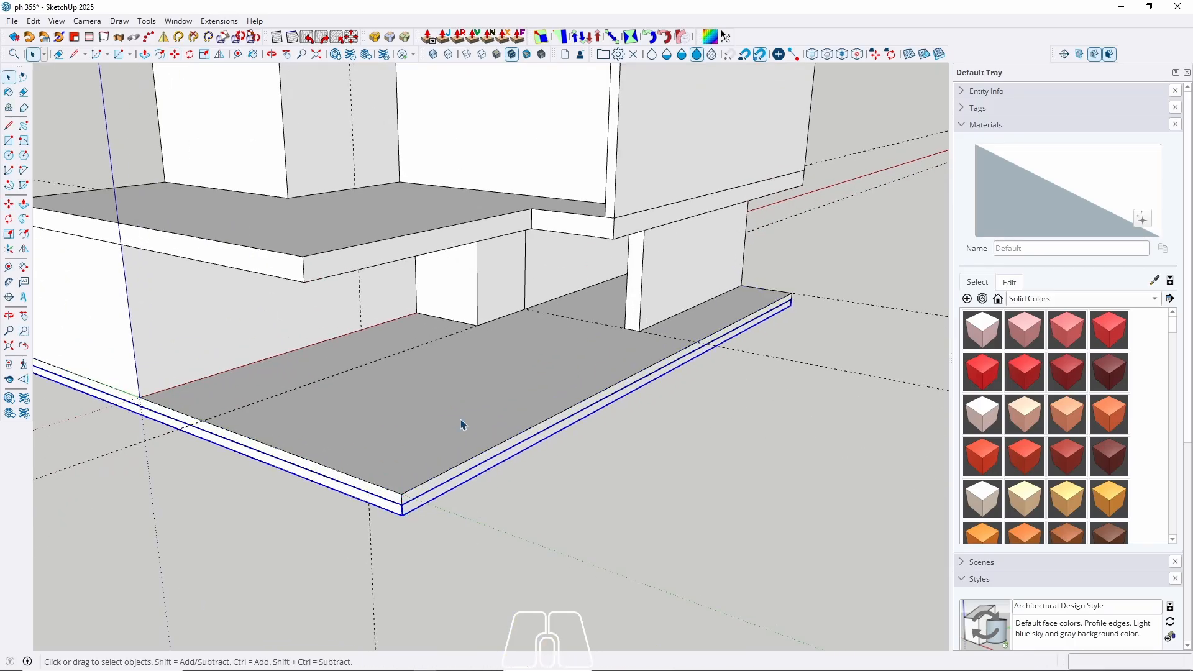
middle_drag(458, 421, 458, 376)
middle_drag(493, 435, 541, 455)
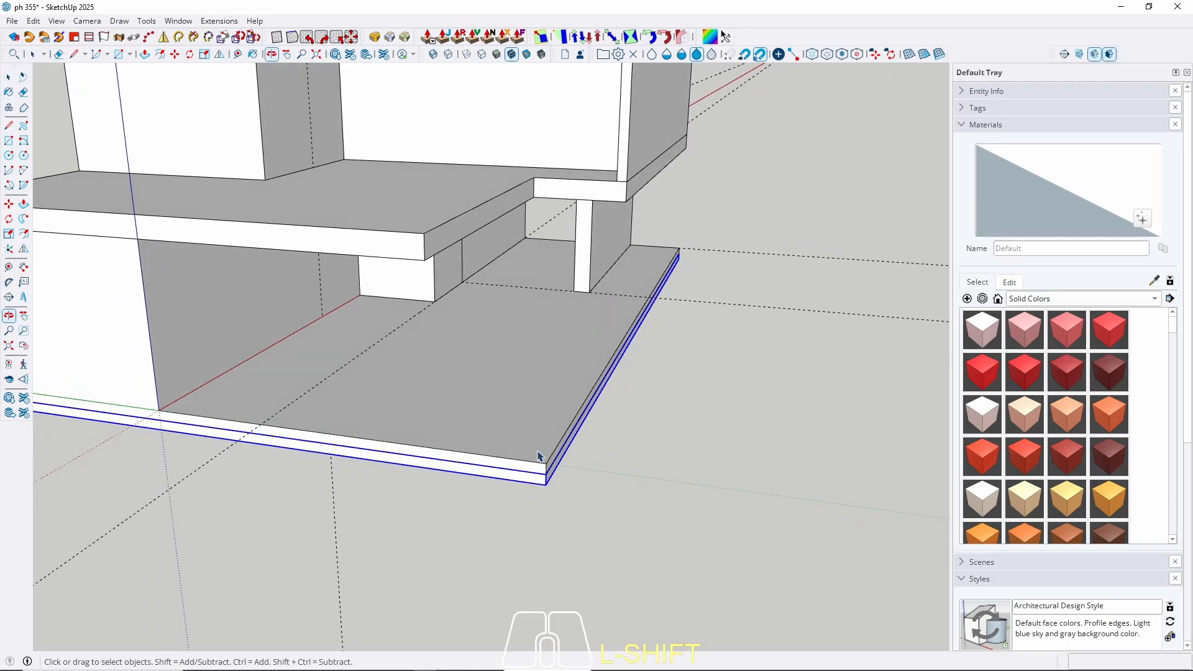
Inside the slab group, extend its side face outward by 240 cm.
double_click(548, 482)
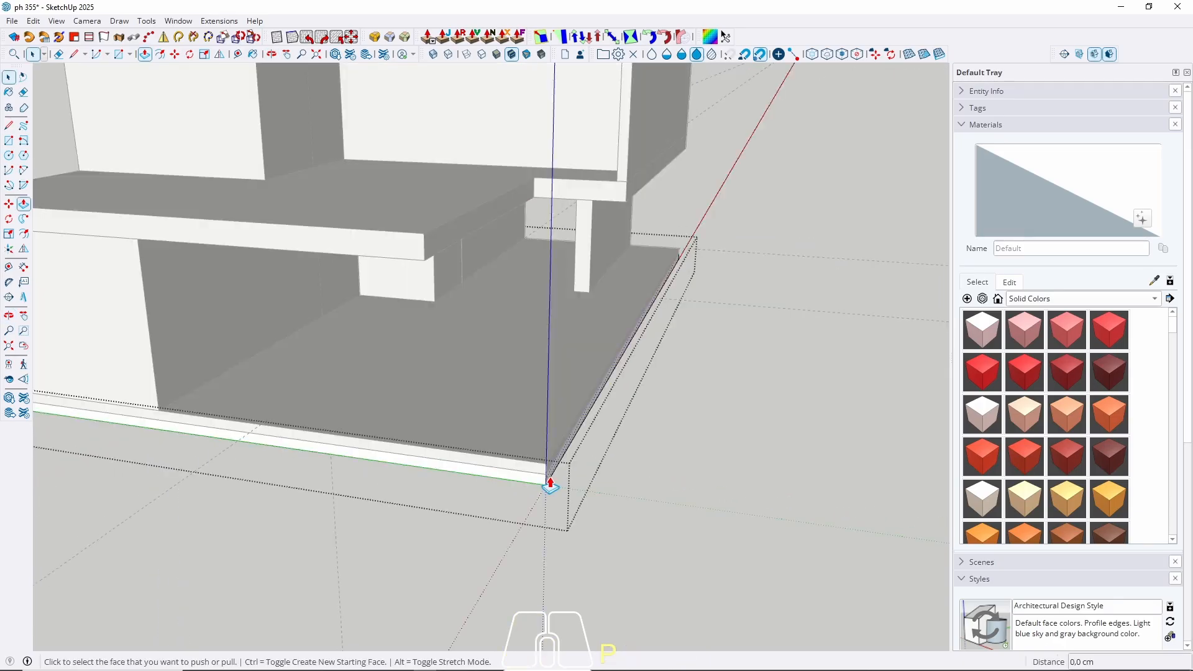
key(p)
click(551, 486)
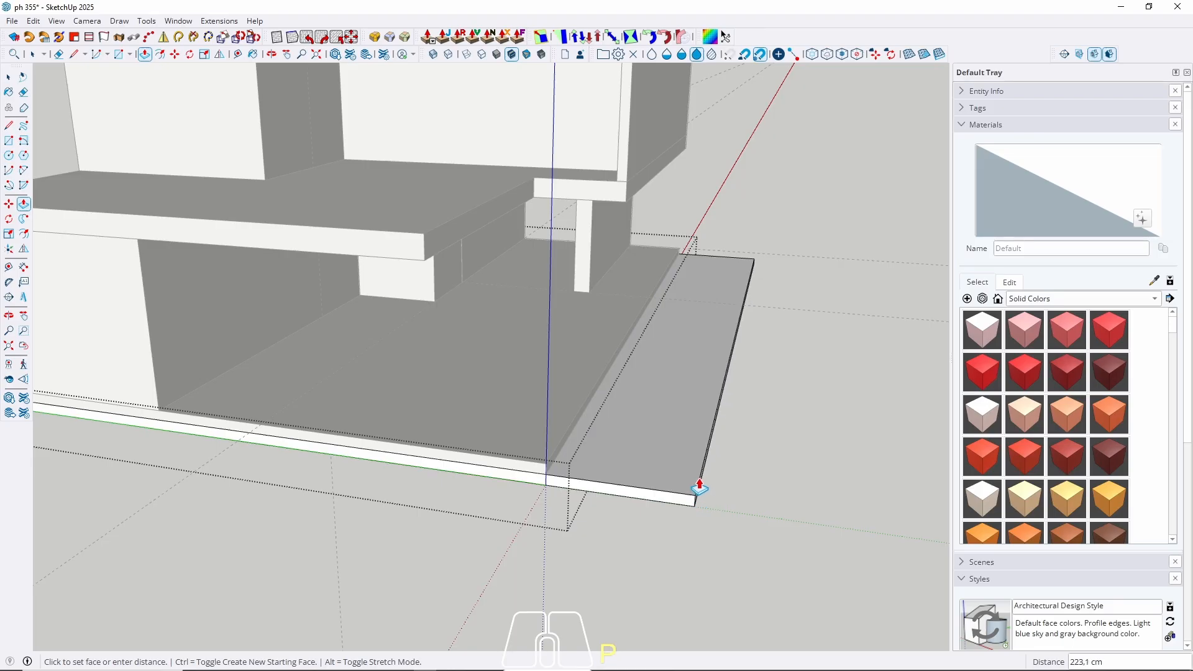
key(Return)
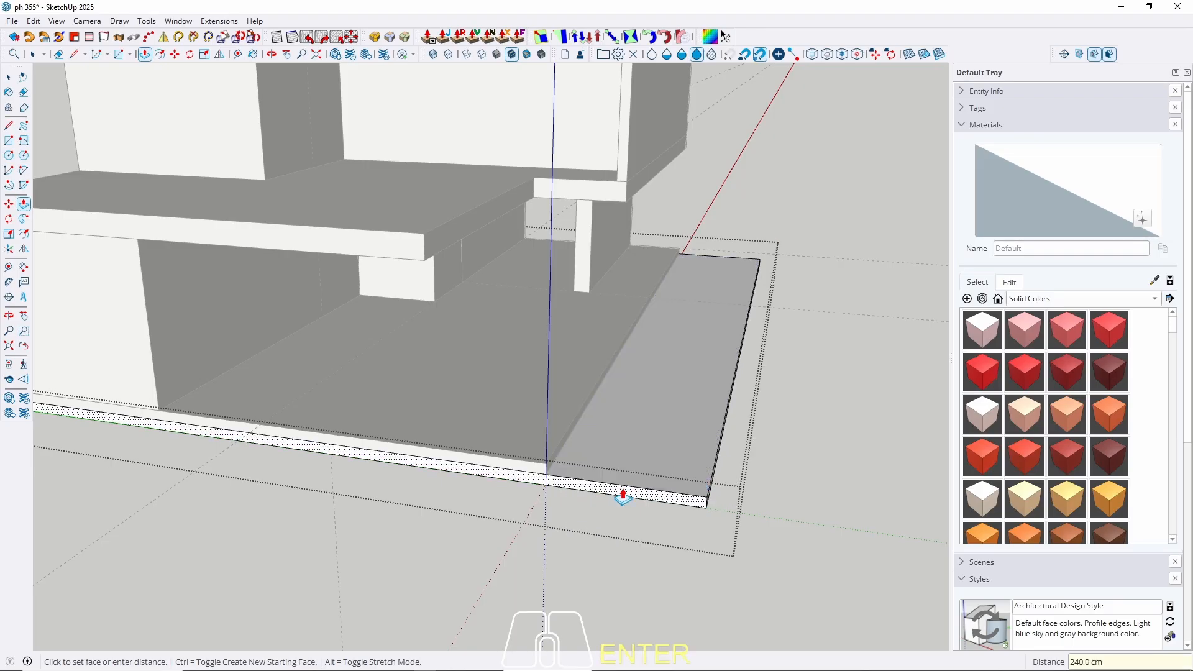
middle_drag(618, 498, 305, 451)
scroll(514, 469, down, 4)
Push the plinth's opposite side face out the same 240 cm and close the group.
middle_drag(514, 469, 389, 438)
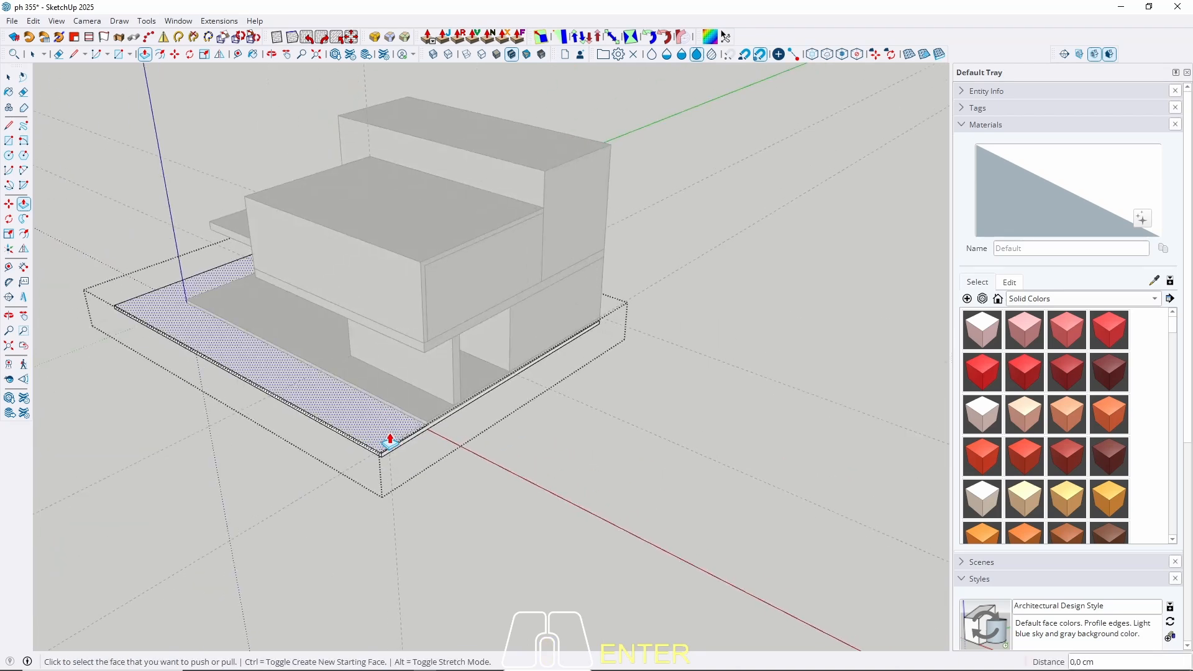
scroll(389, 438, up, 2)
double_click(409, 454)
key(space)
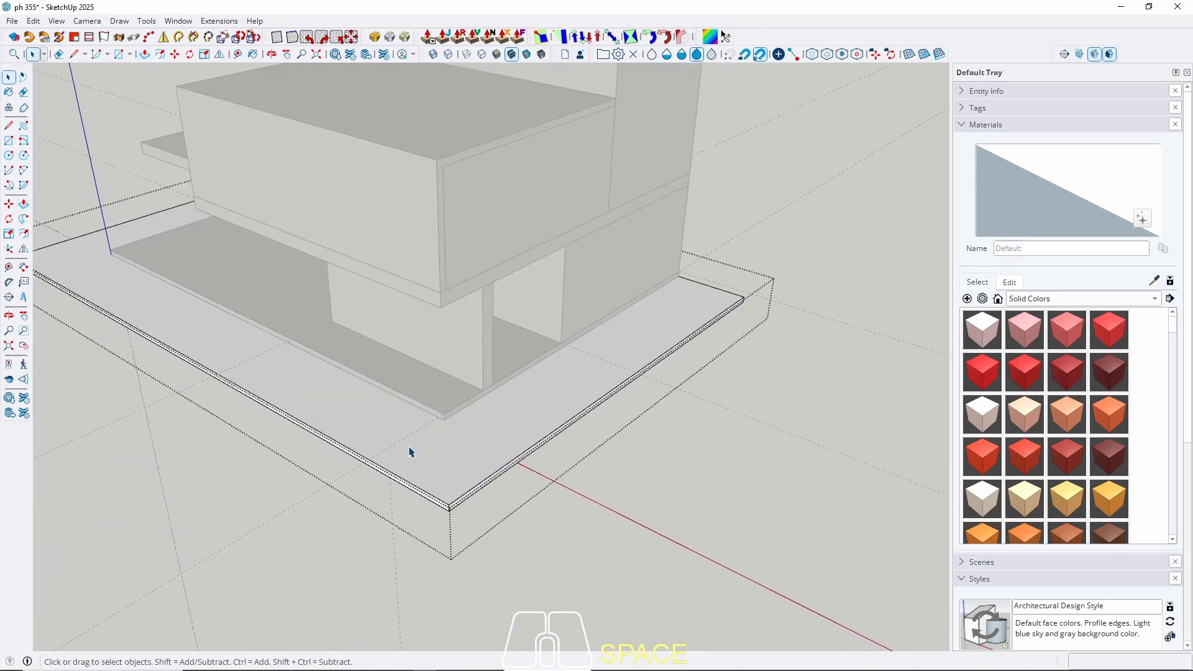
key(Escape)
middle_drag(186, 511, 616, 449)
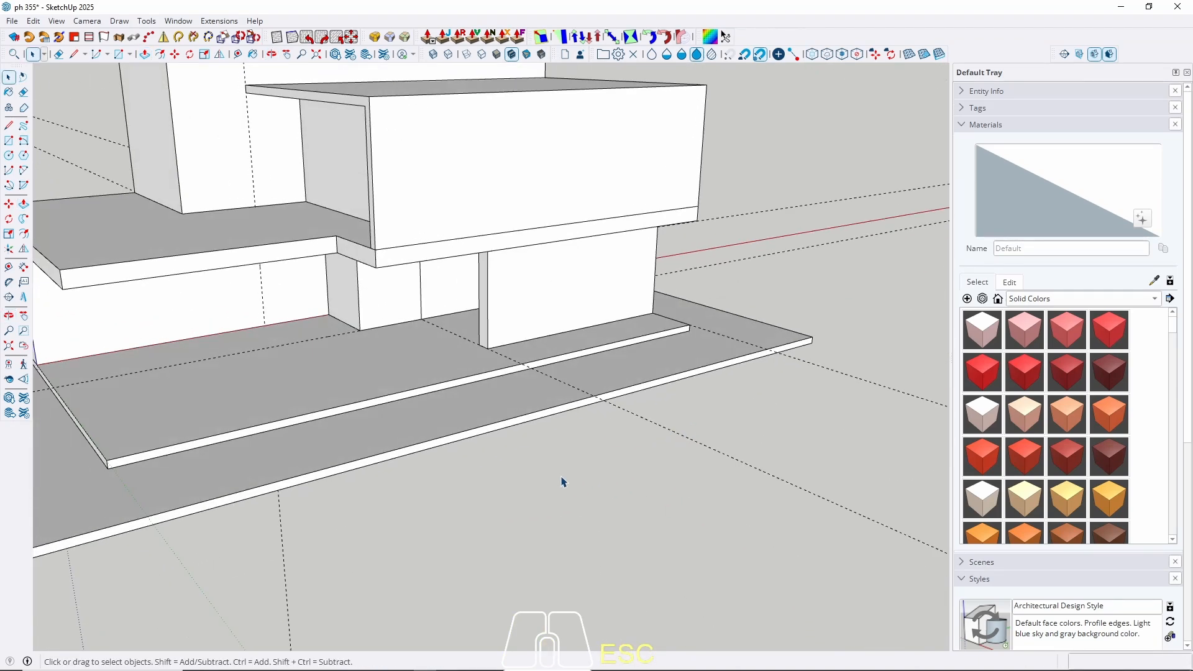
middle_drag(560, 482, 659, 502)
key(space)
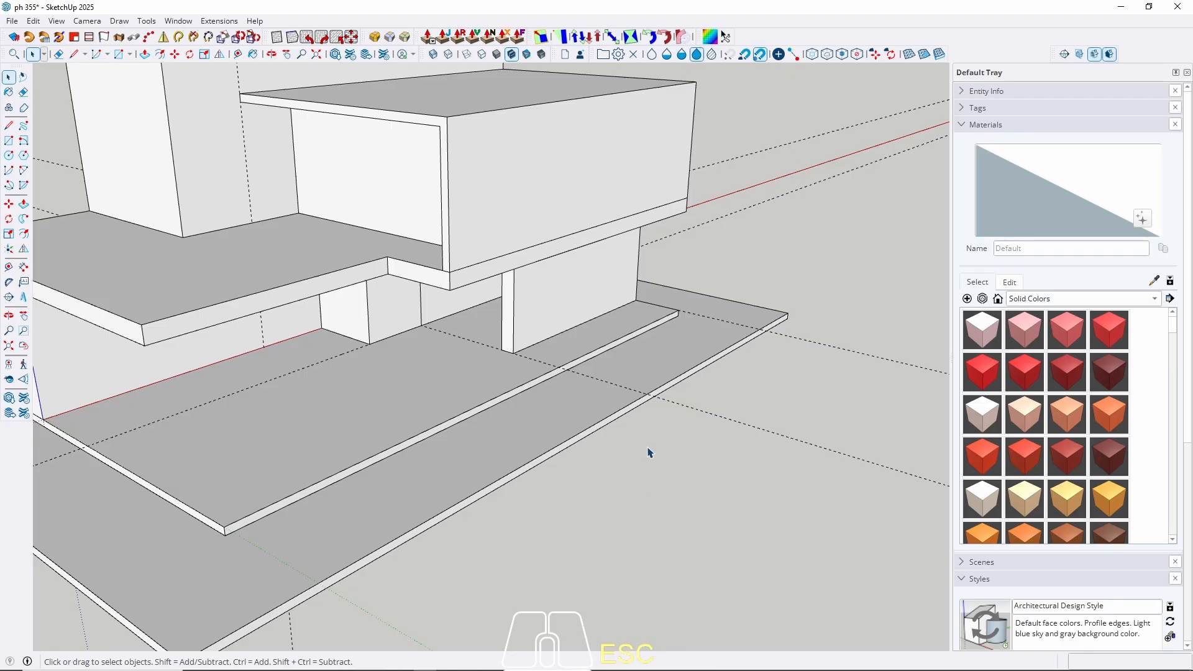
middle_drag(649, 453, 641, 399)
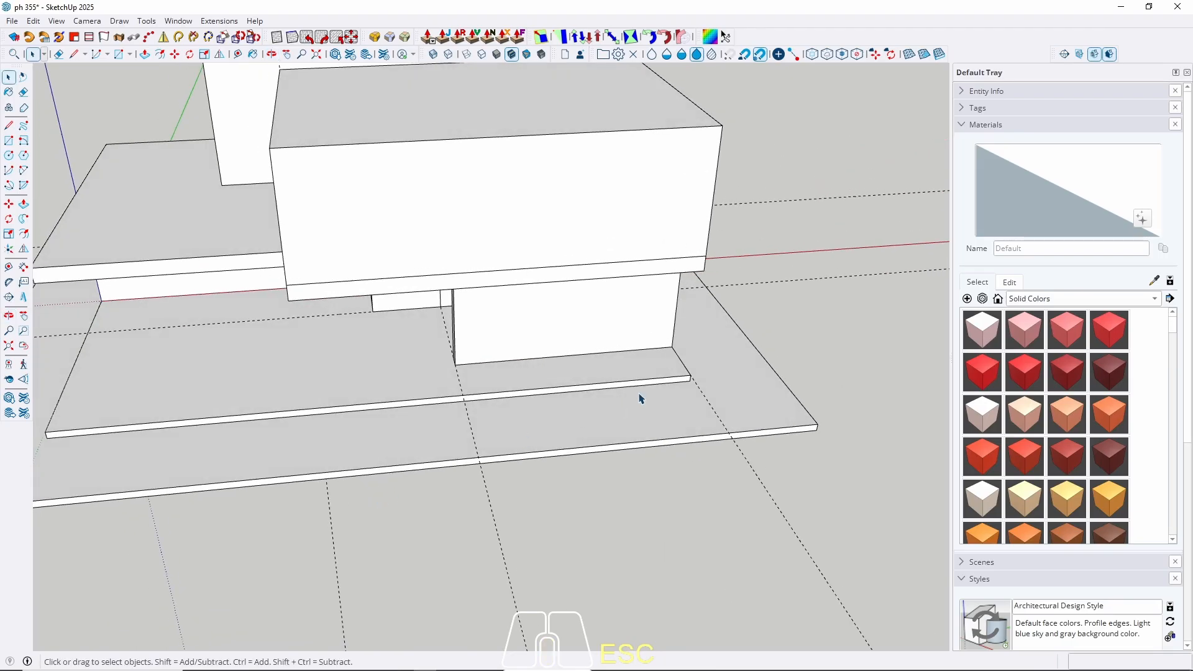
Start a tape measurement from the slab corner along the red axis, then cancel it.
key(t)
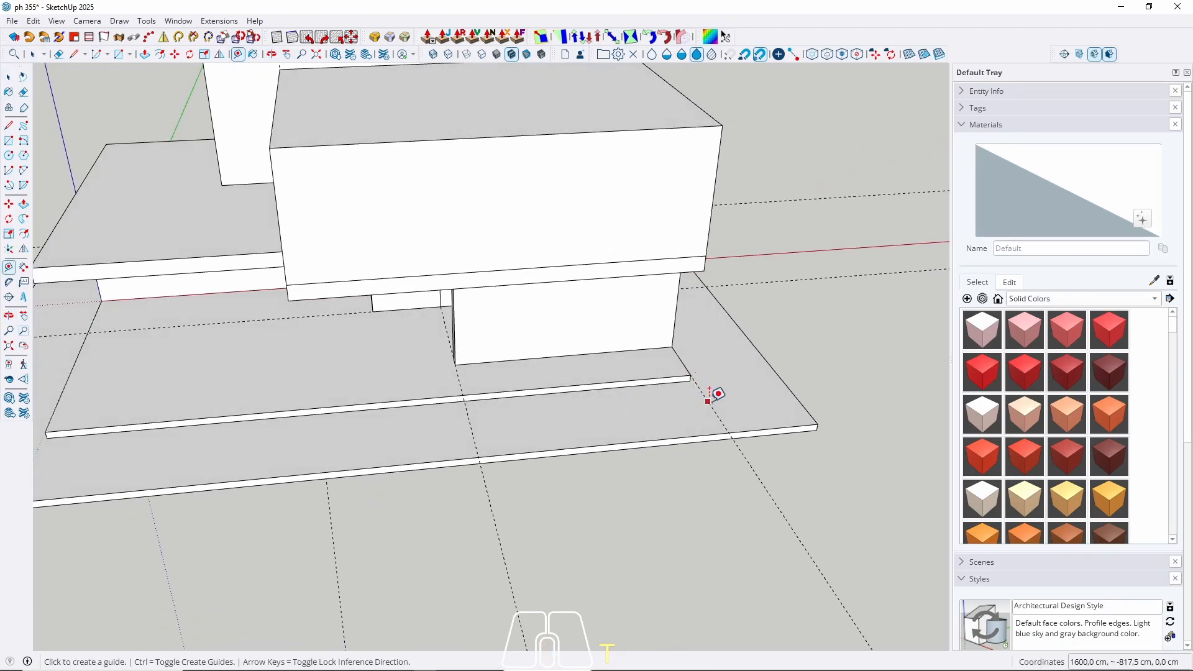
click(708, 401)
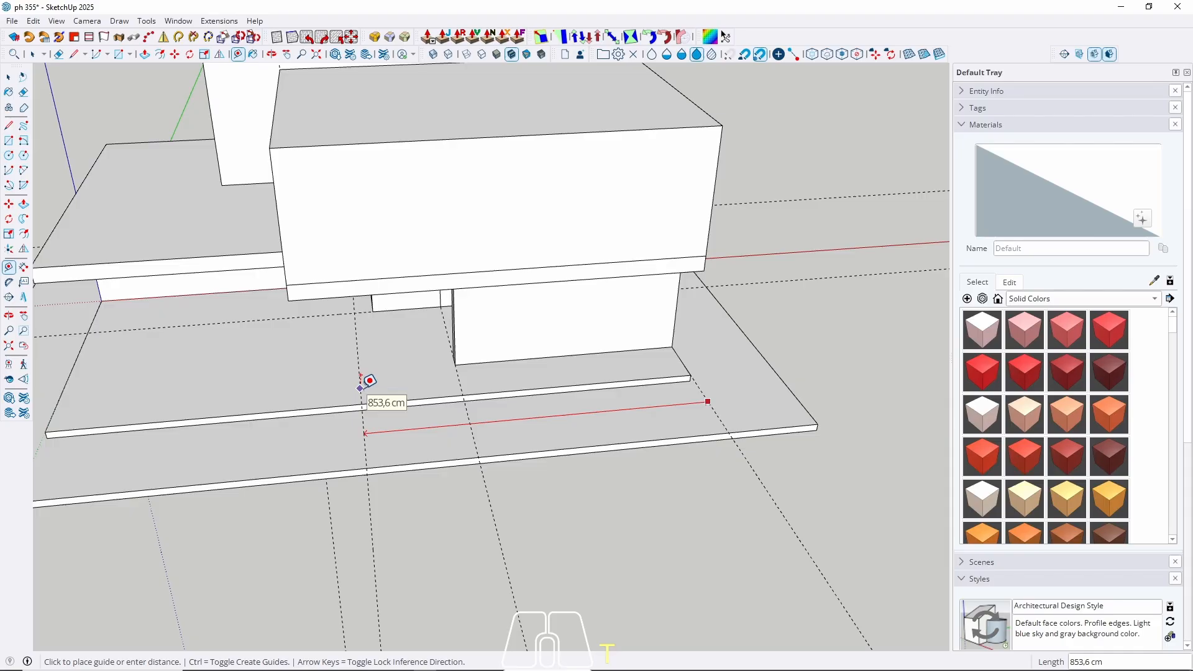
key(Left)
key(Right)
scroll(361, 314, up, 5)
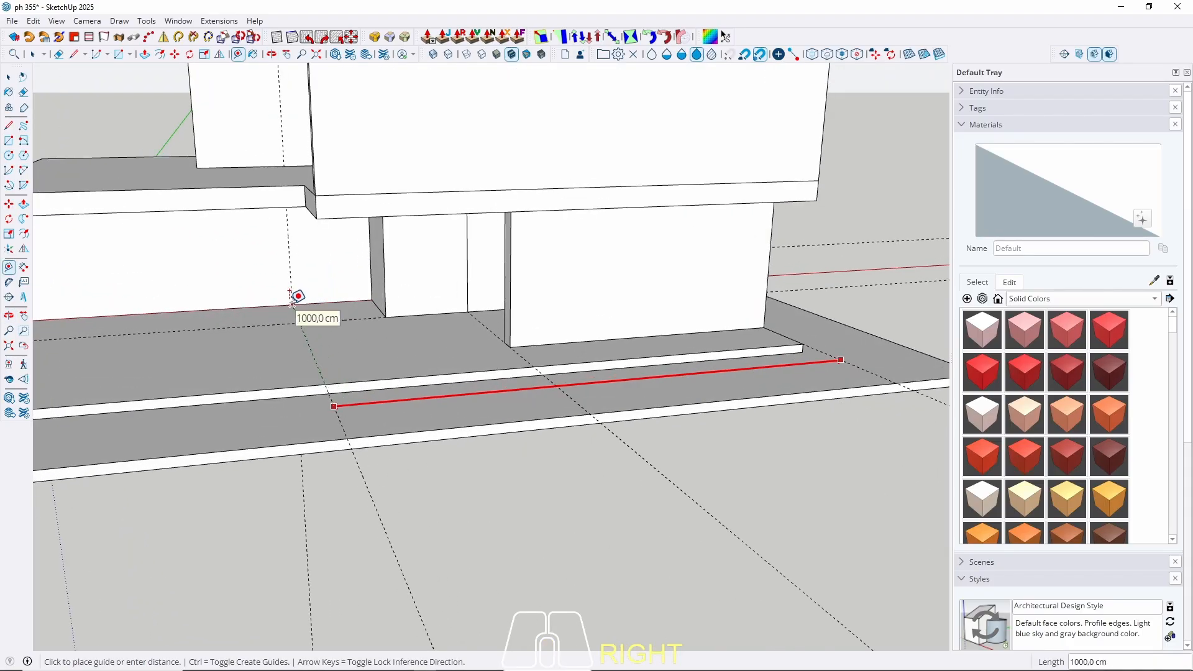
key(space)
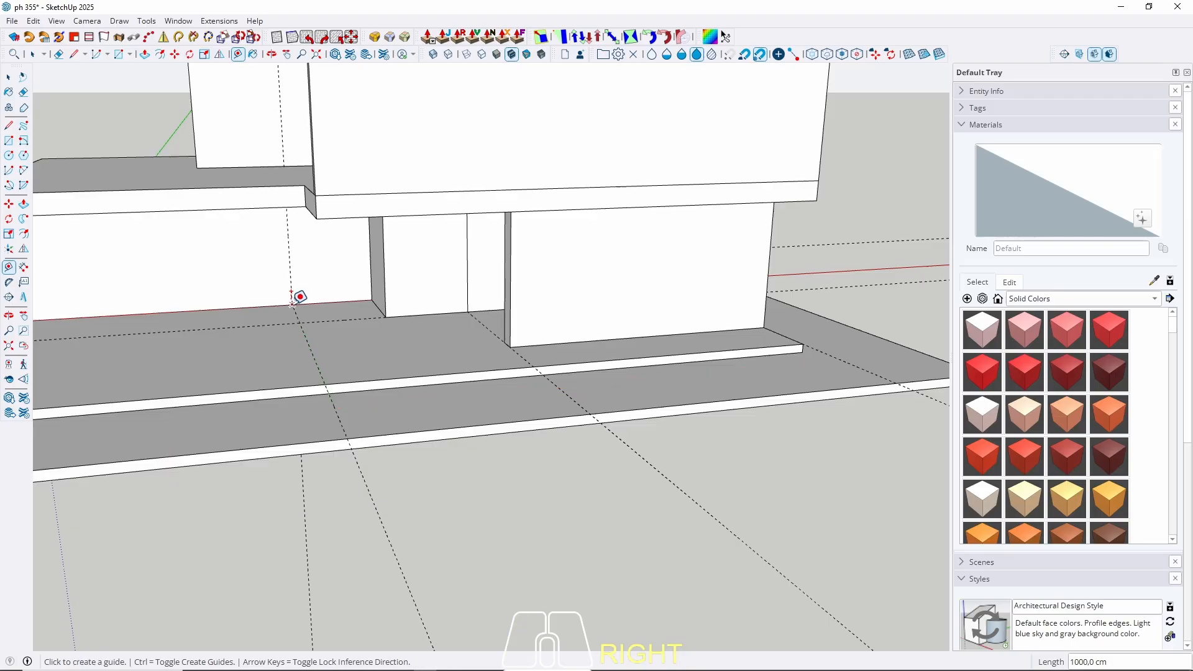
middle_drag(299, 296, 510, 446)
scroll(439, 410, up, 3)
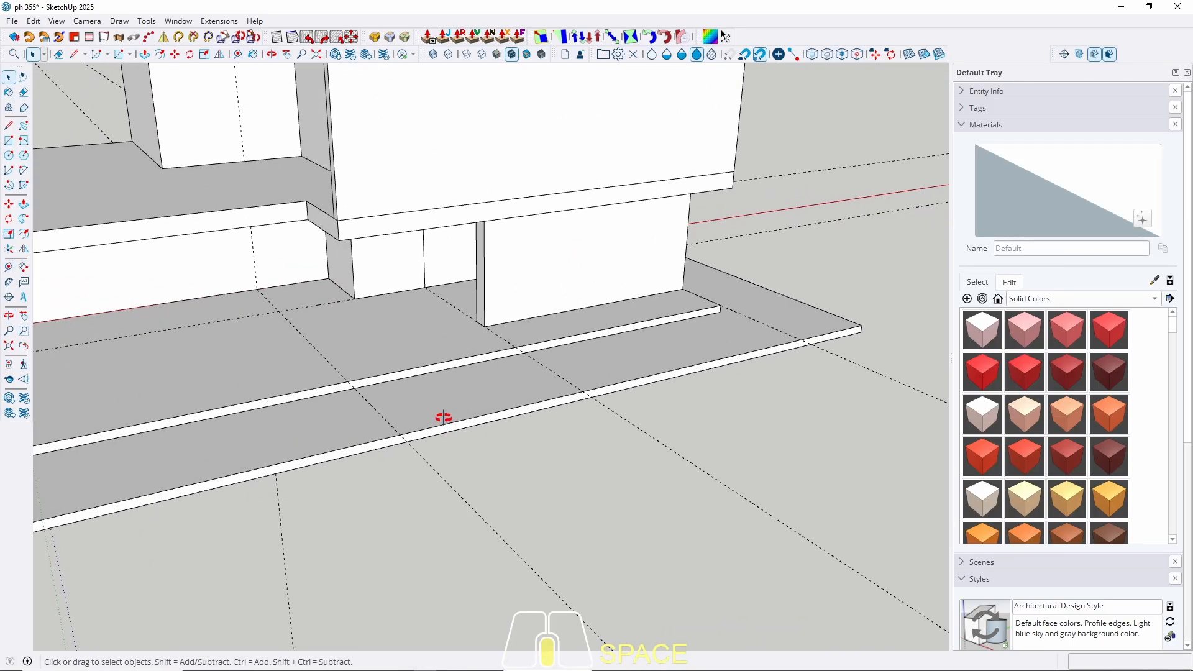
middle_drag(442, 416, 359, 491)
scroll(334, 501, up, 2)
Place a guide line 120 cm in from the lower slab's front edge.
click(329, 485)
key(t)
click(377, 500)
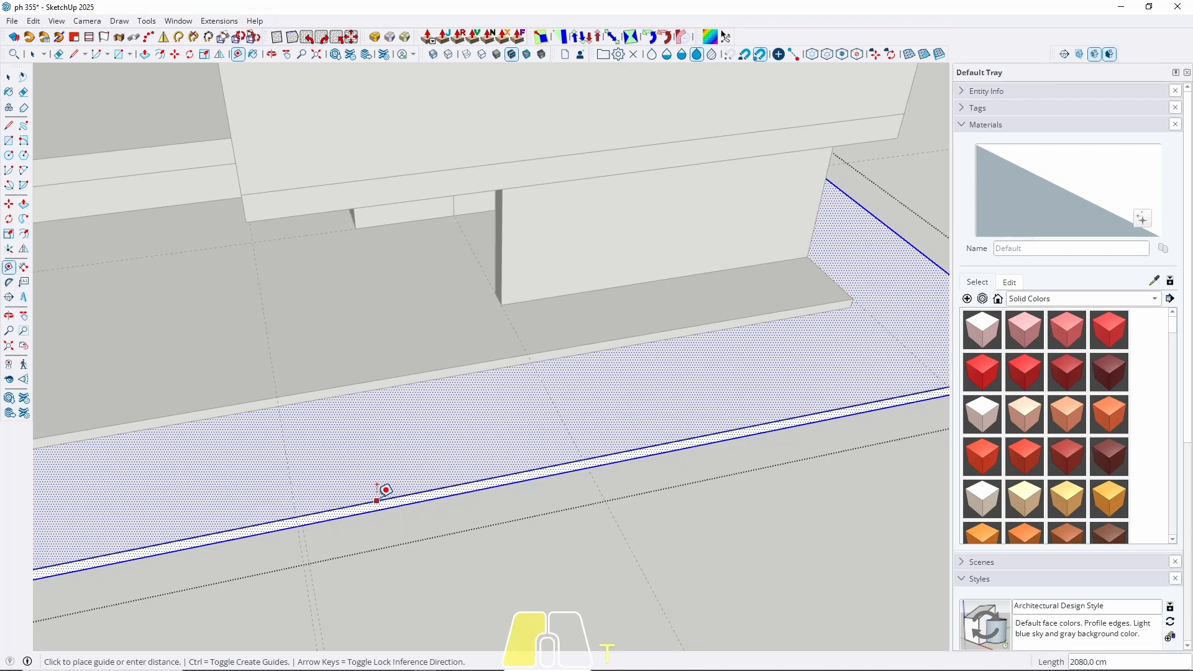
text(1)
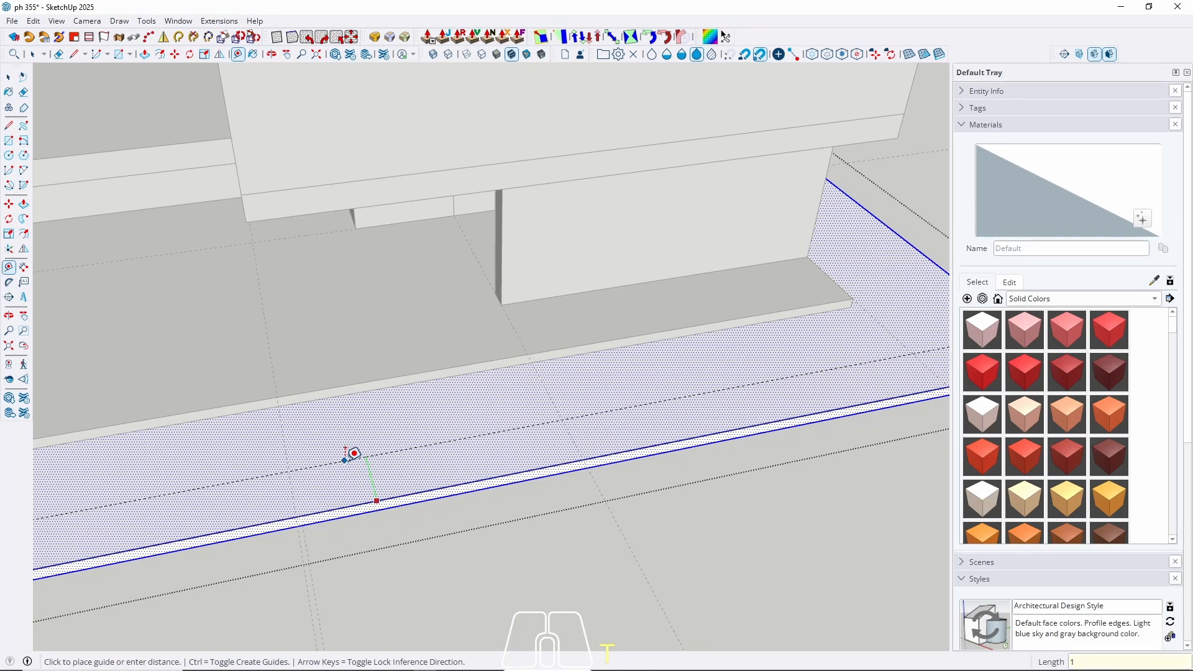
text(20)
key(Return)
key(space)
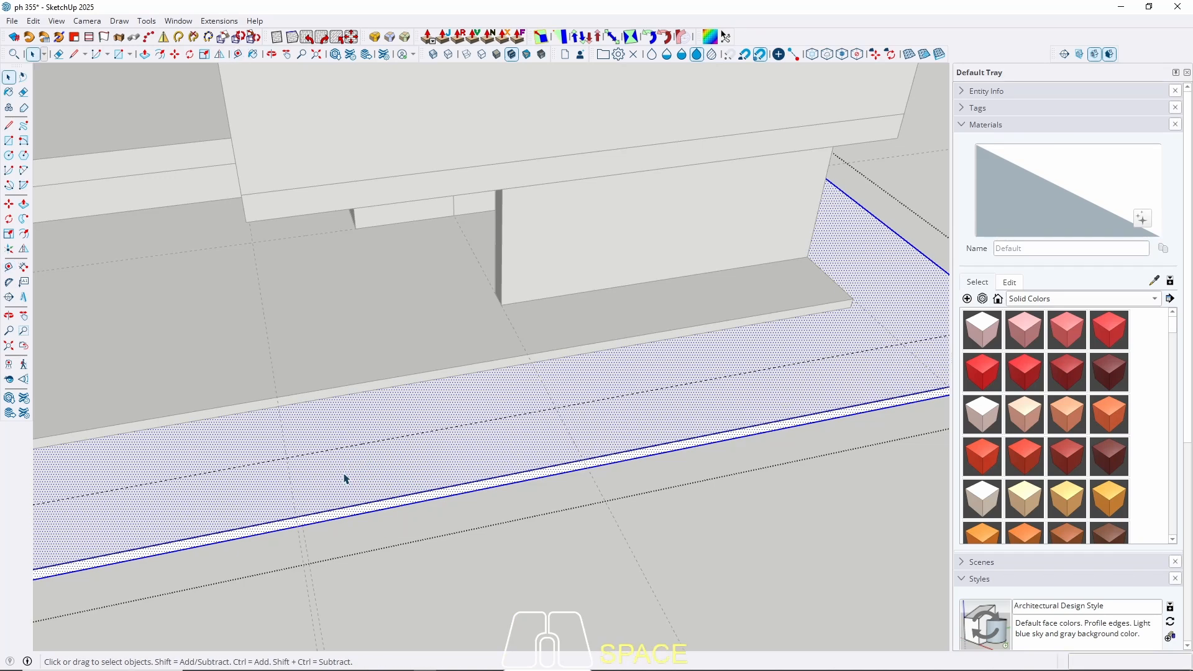
key(r)
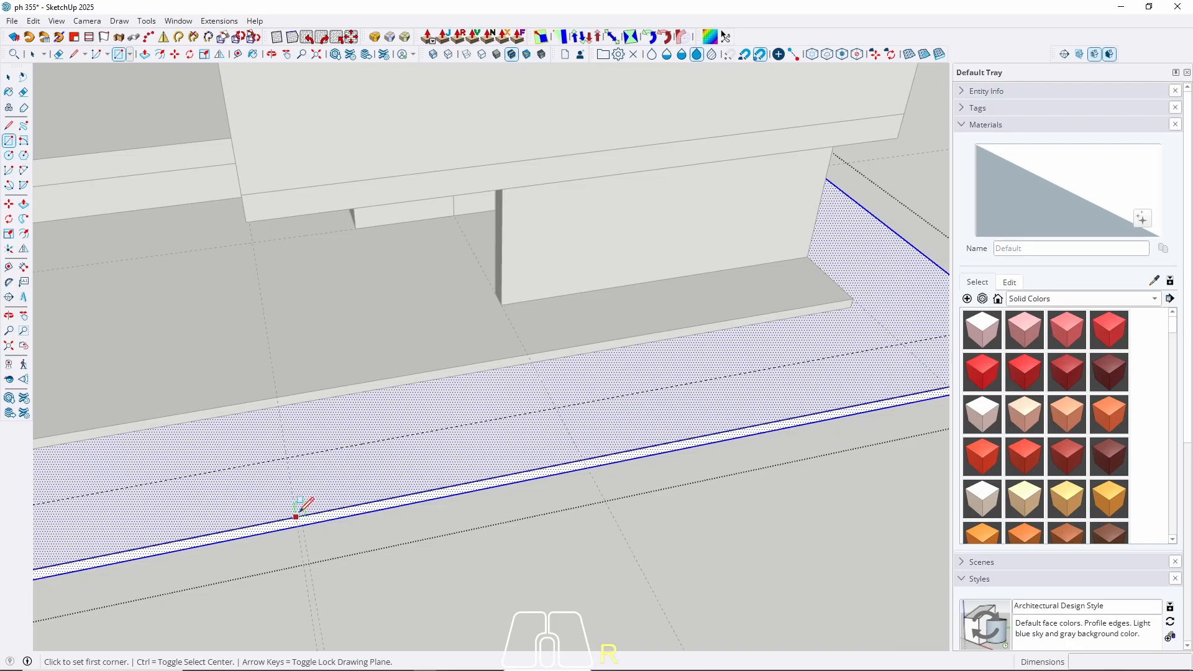
Draw a rectangle from the slab's front edge to the guide line and push it through the slab.
middle_drag(261, 476, 622, 398)
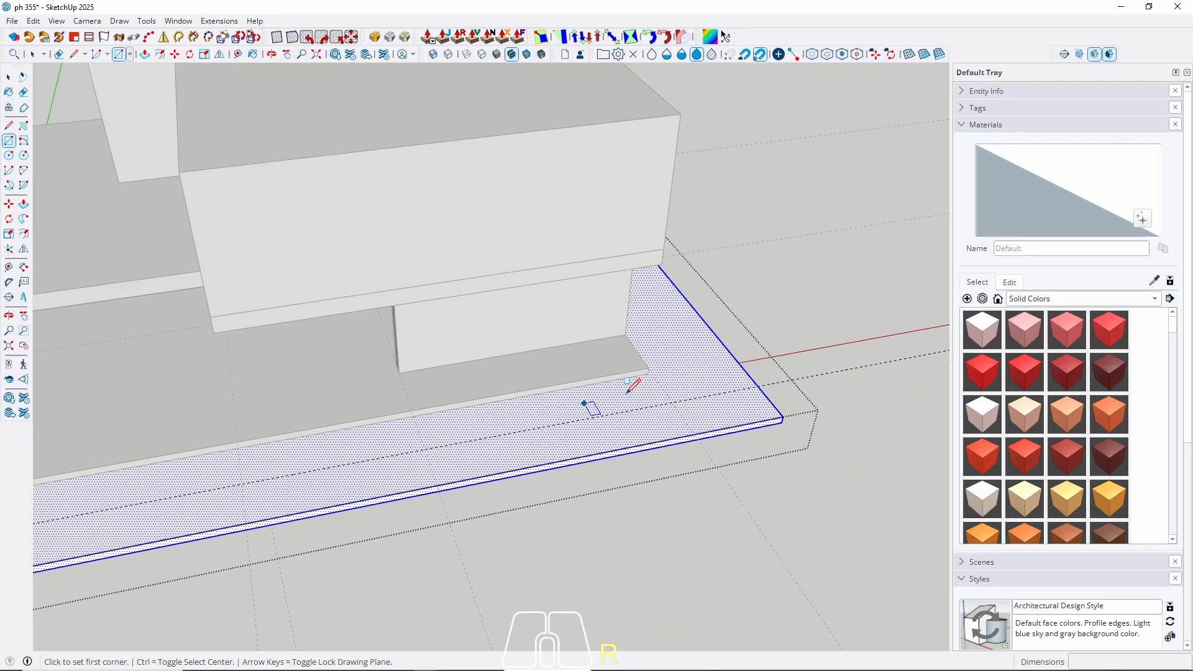
click(507, 433)
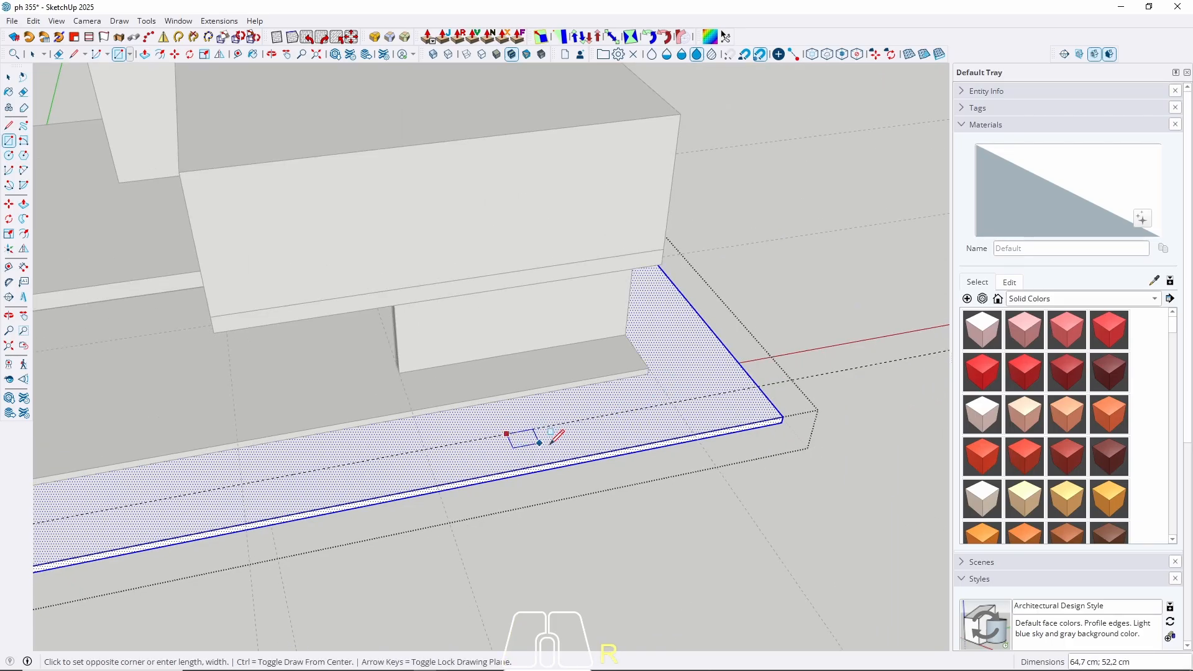
click(567, 460)
key(space)
click(540, 454)
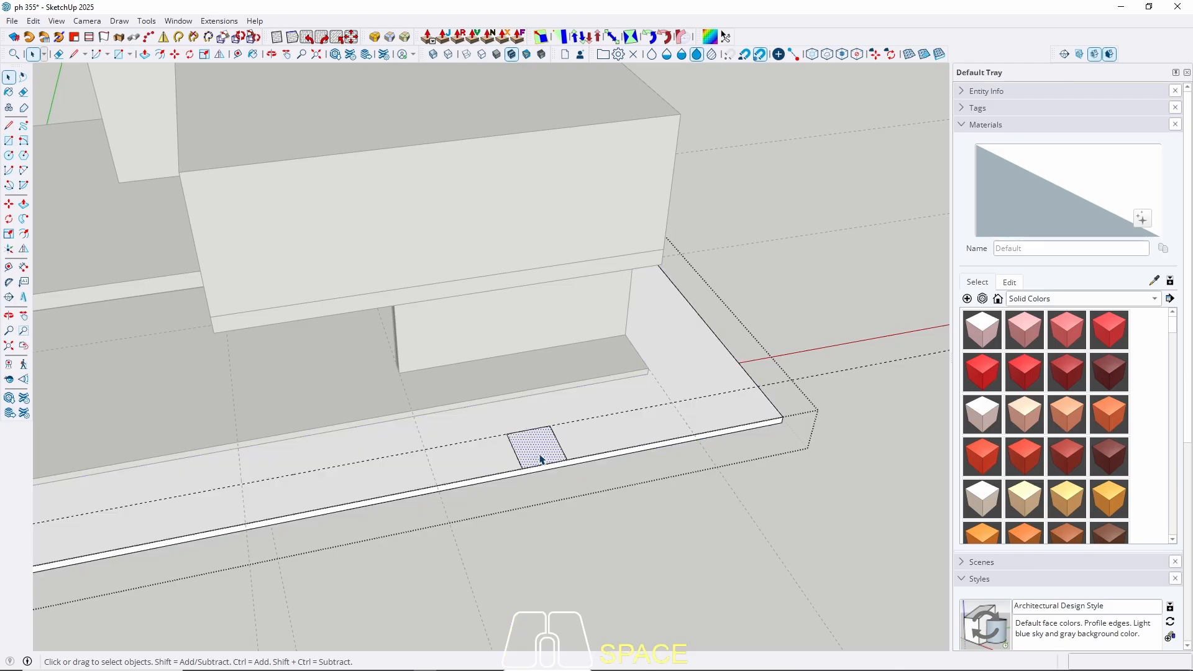
key(p)
key(o)
key(p)
click(544, 457)
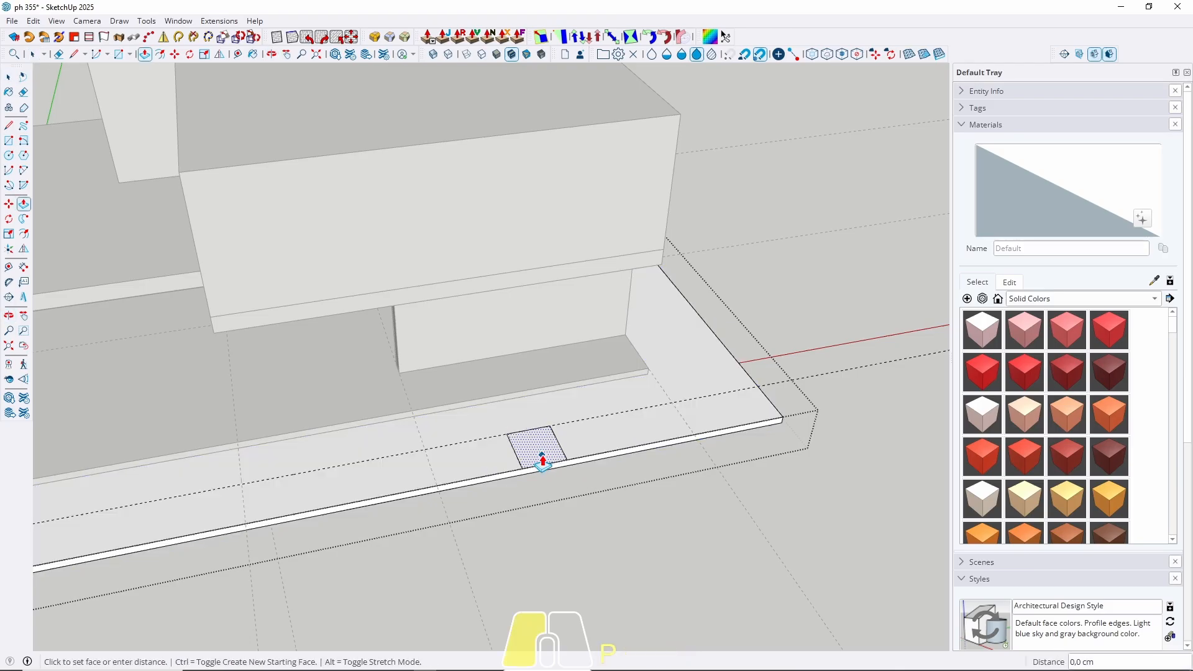
click(539, 490)
scroll(558, 446, up, 3)
Widen the notch by pulling its right and left side faces outward.
click(560, 460)
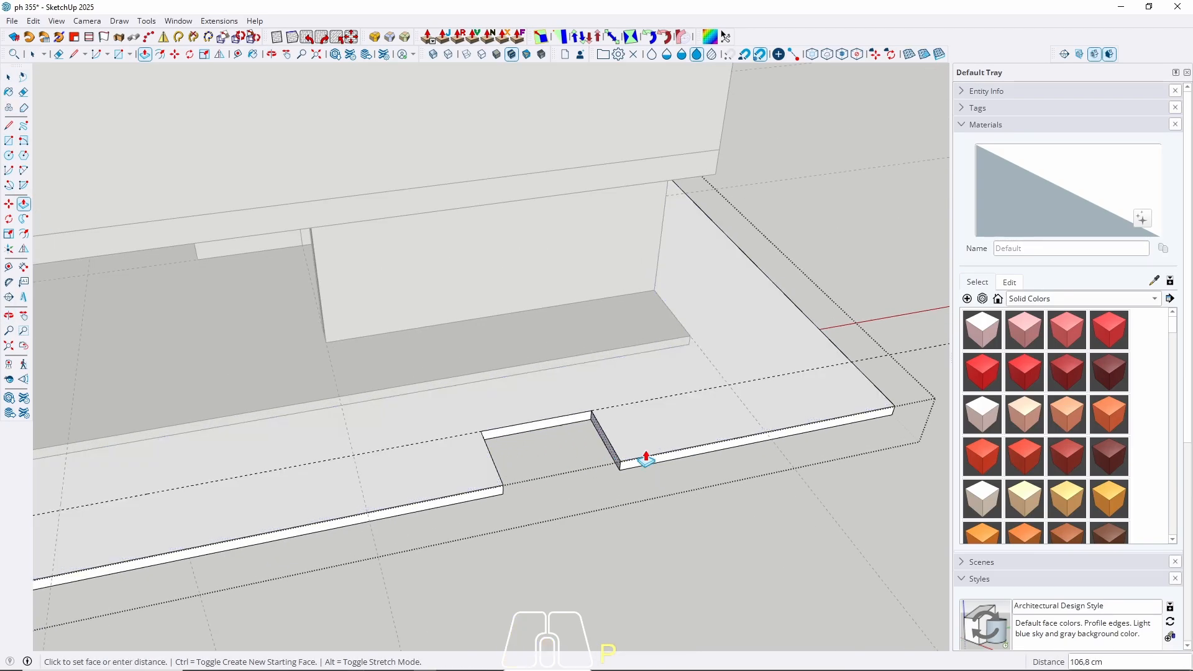
click(745, 412)
middle_drag(528, 467, 311, 410)
click(314, 409)
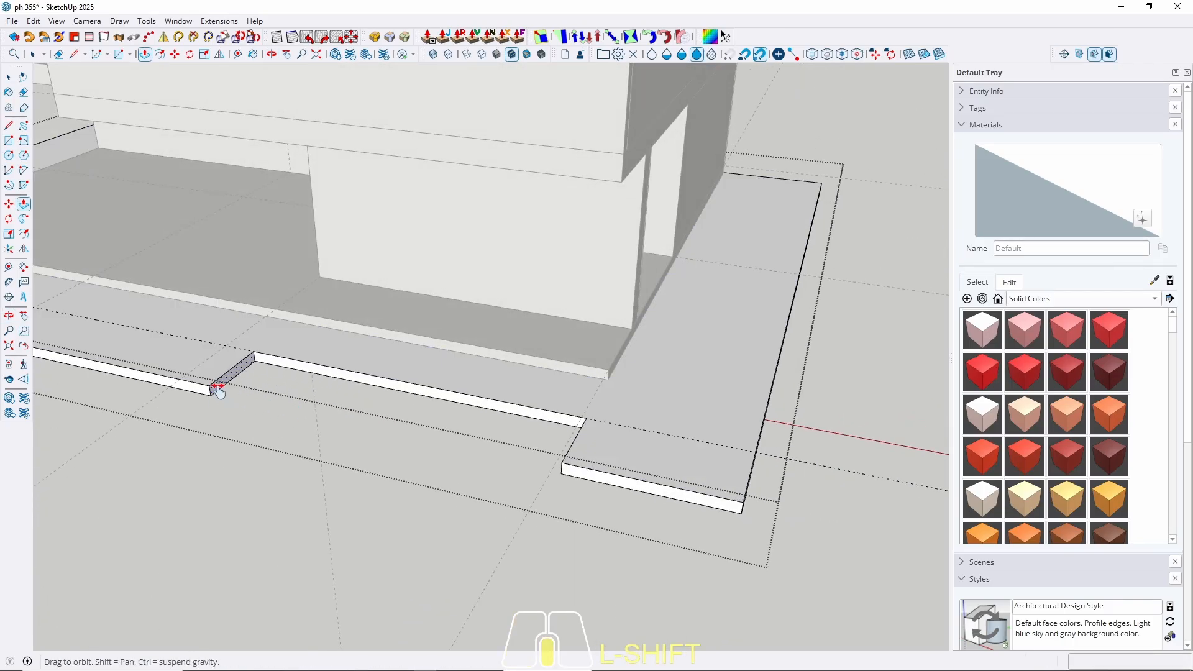
shift+middle_drag(218, 389, 464, 433)
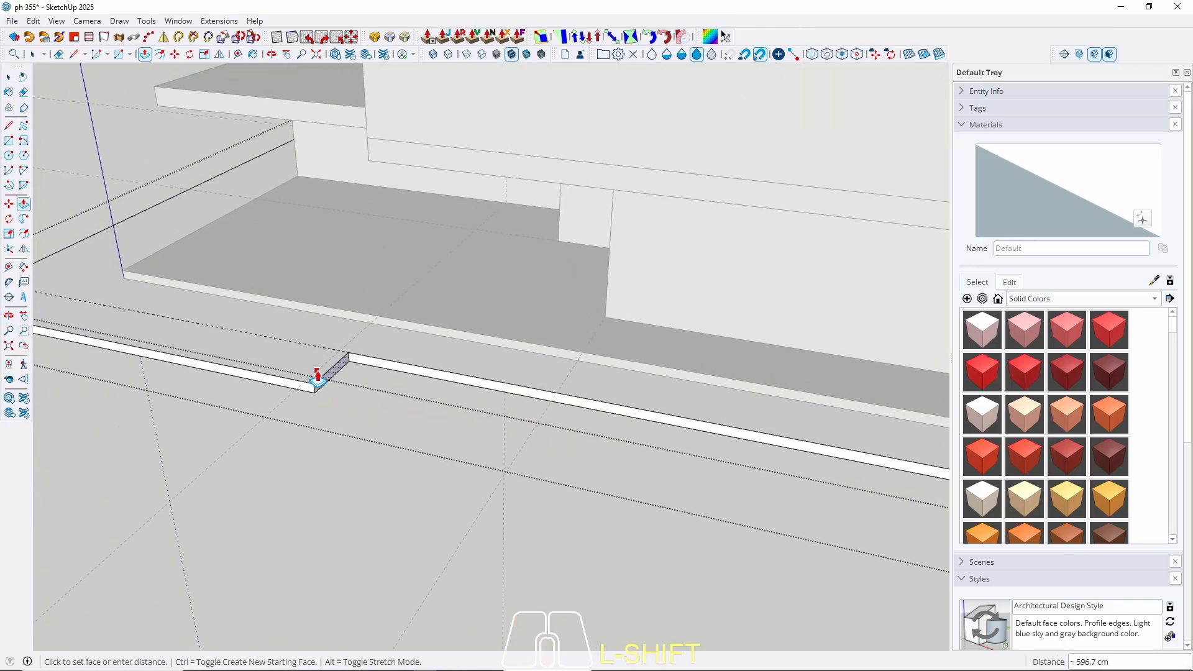
click(317, 376)
key(space)
Exit the base group and orbit to view the building from the left.
scroll(317, 378, down, 4)
middle_drag(317, 388, 535, 402)
key(Escape)
scroll(315, 468, down, 3)
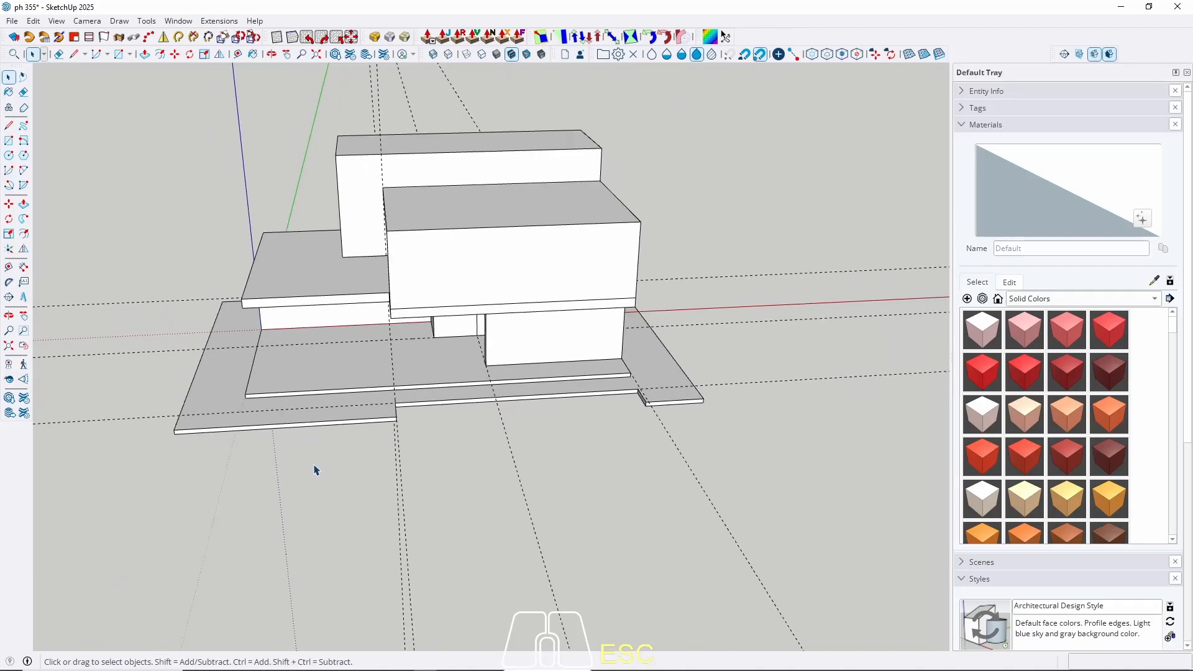
middle_drag(315, 469, 533, 482)
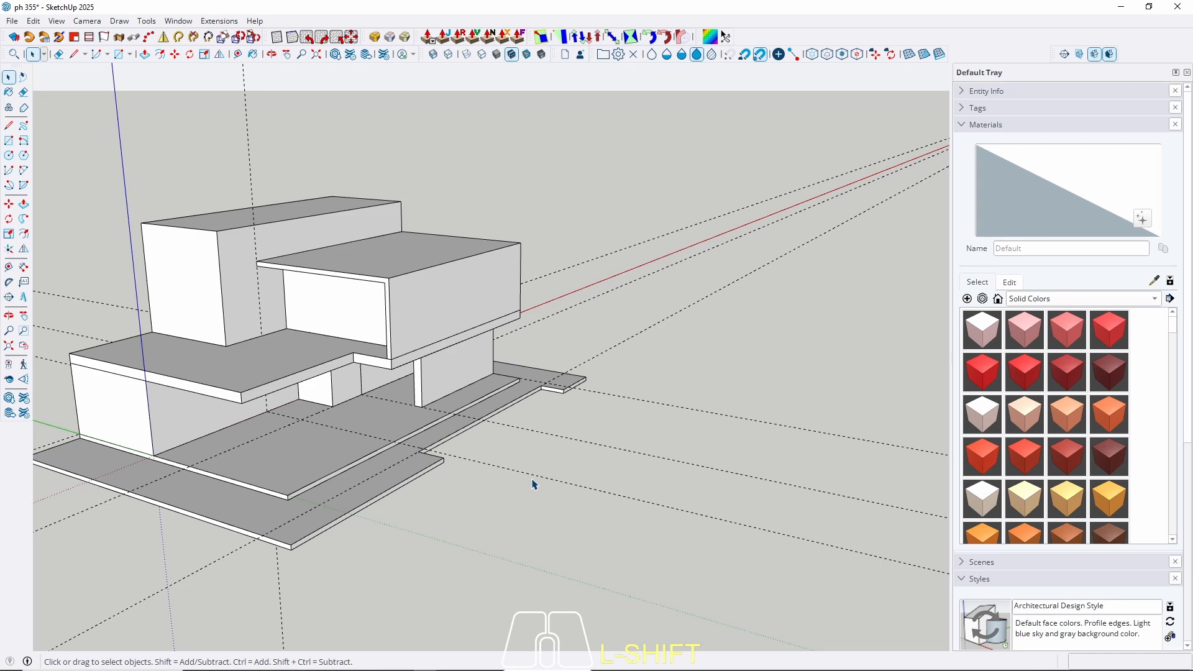
Draw a rectangle at the notch and pull it down about 120 cm into a block.
scroll(532, 359, up, 5)
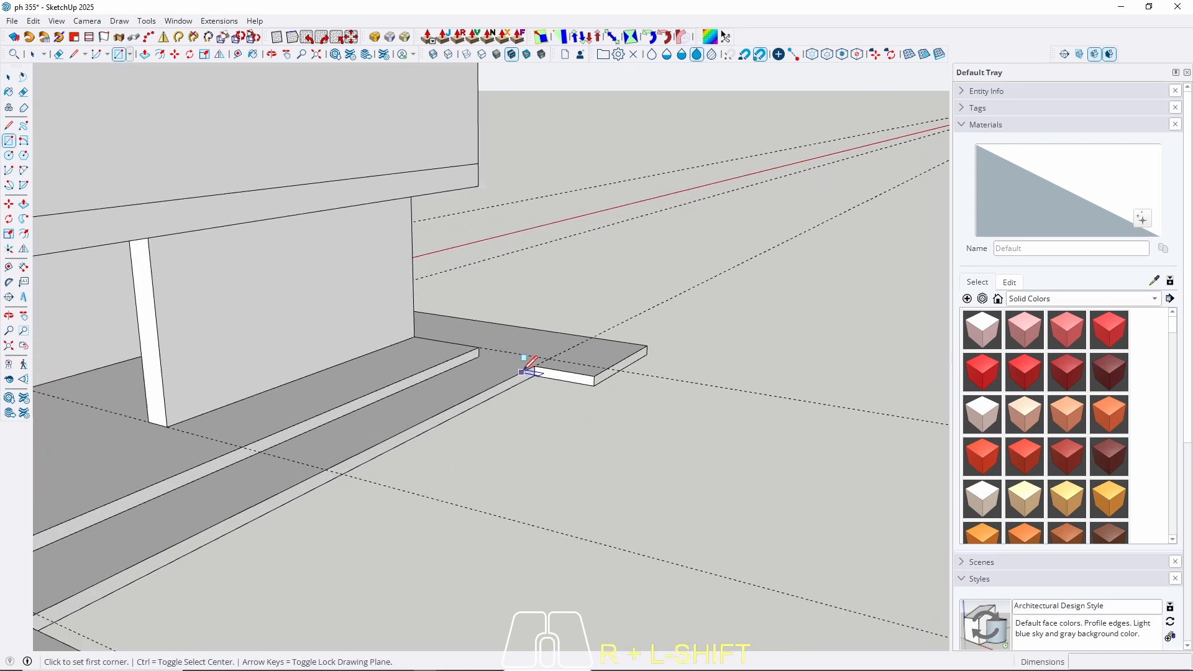
click(560, 343)
scroll(479, 474, down, 3)
scroll(293, 532, up, 6)
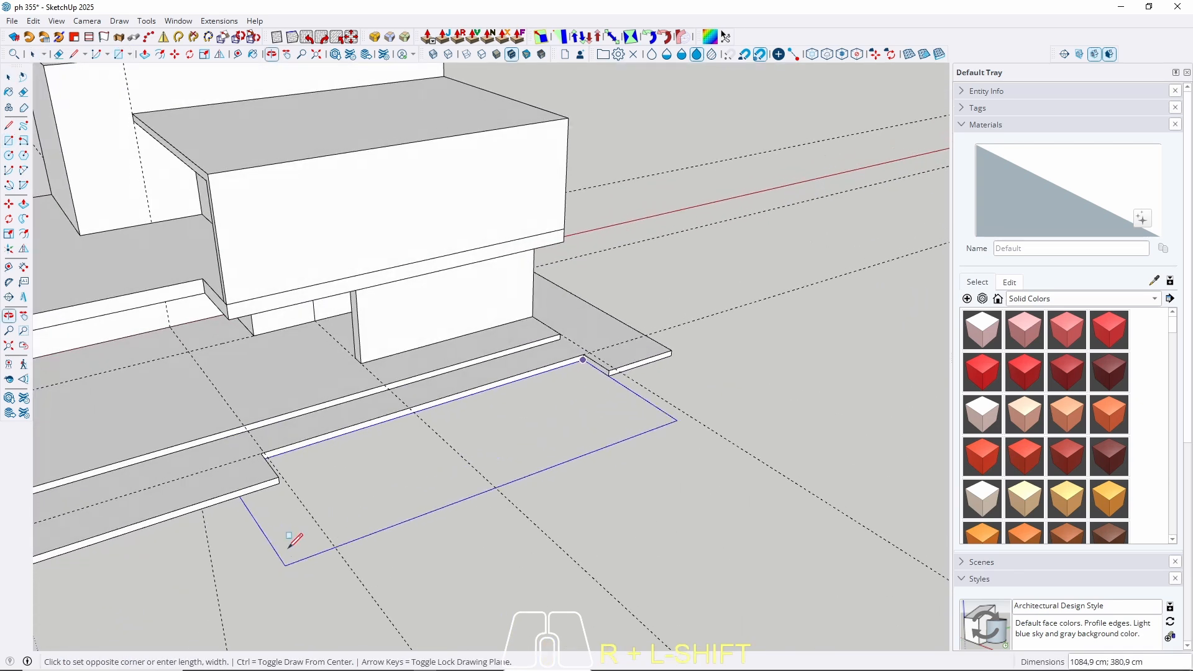
click(249, 494)
key(space)
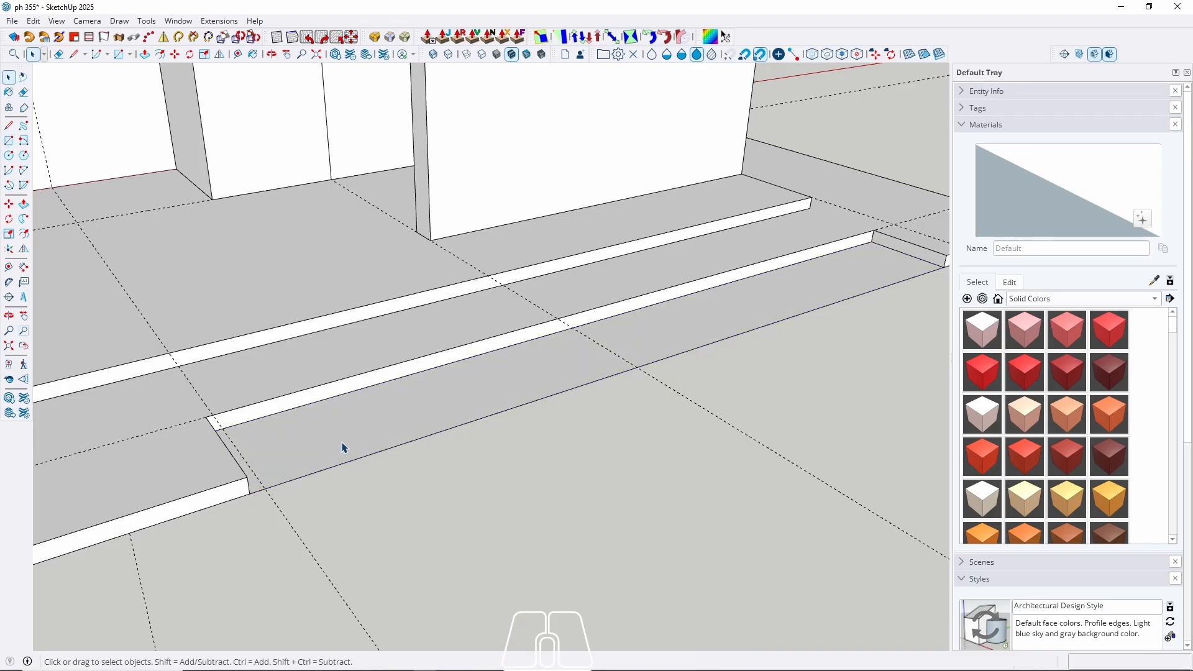
click(342, 448)
key(p)
click(325, 451)
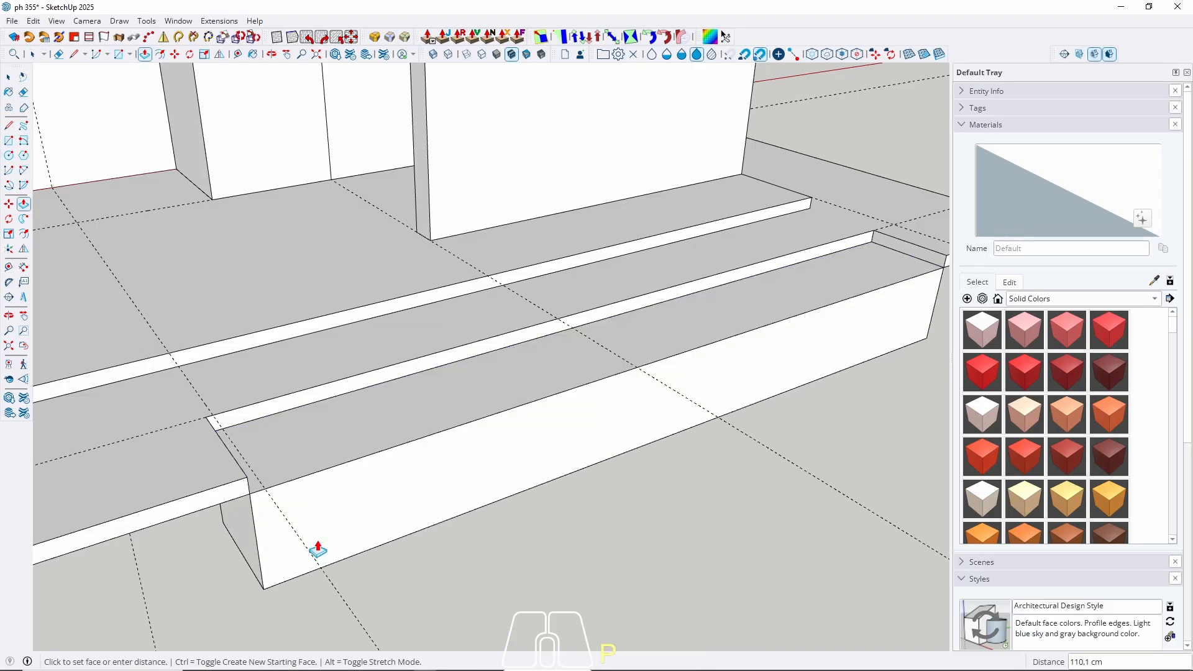
text(120)
key(Return)
Make the new box a group, then open it and begin pulling its front face outward.
key(space)
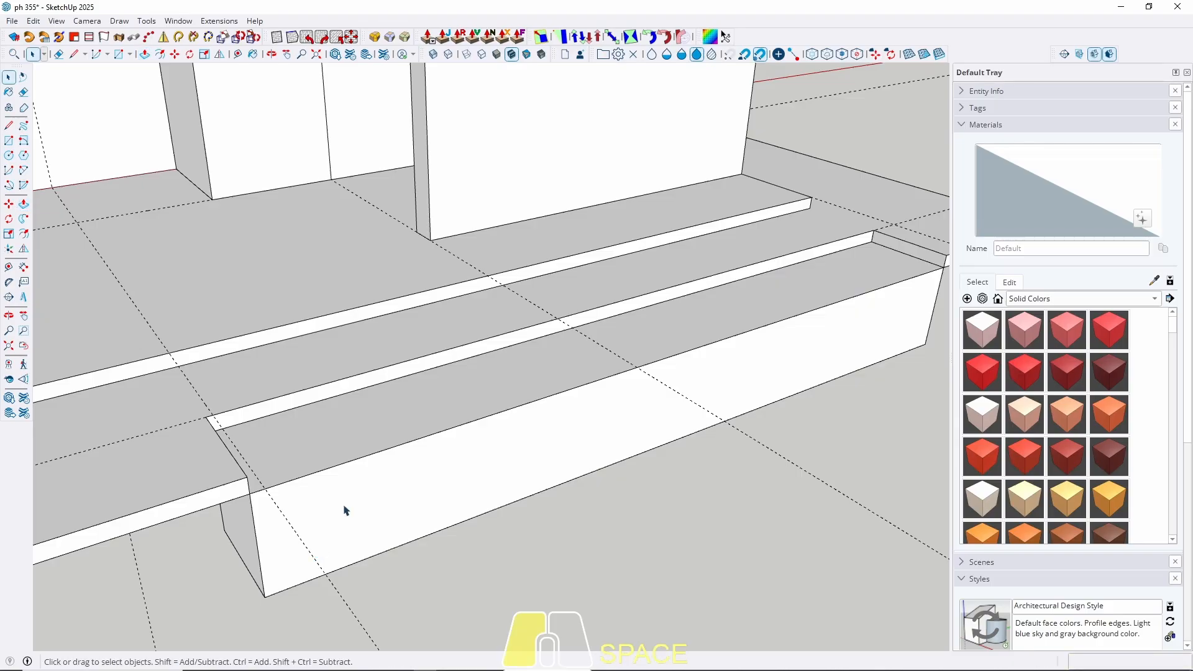
triple_click(344, 509)
right_click(344, 509)
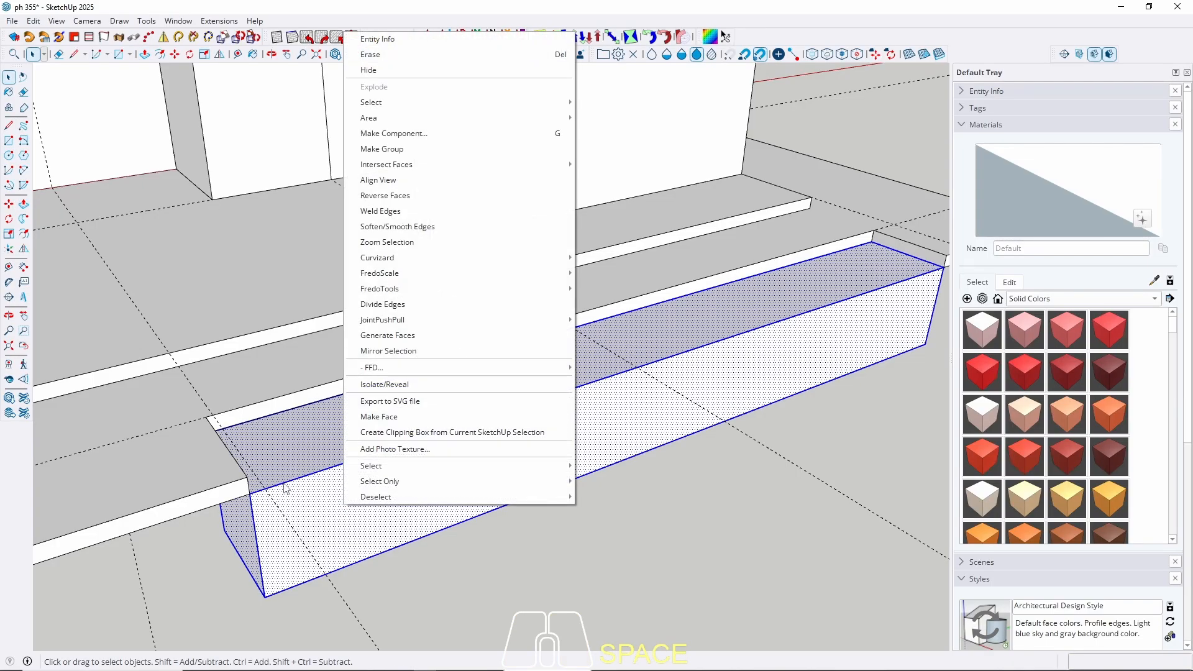
click(409, 151)
scroll(346, 427, down, 2)
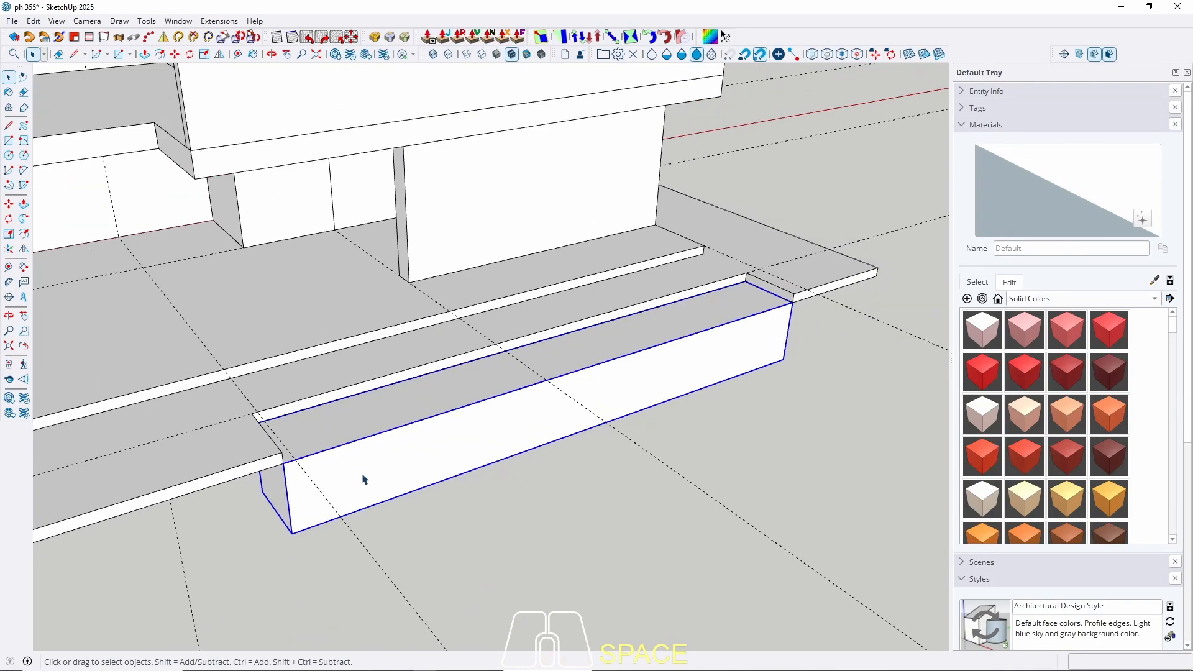
double_click(364, 480)
key(p)
click(394, 487)
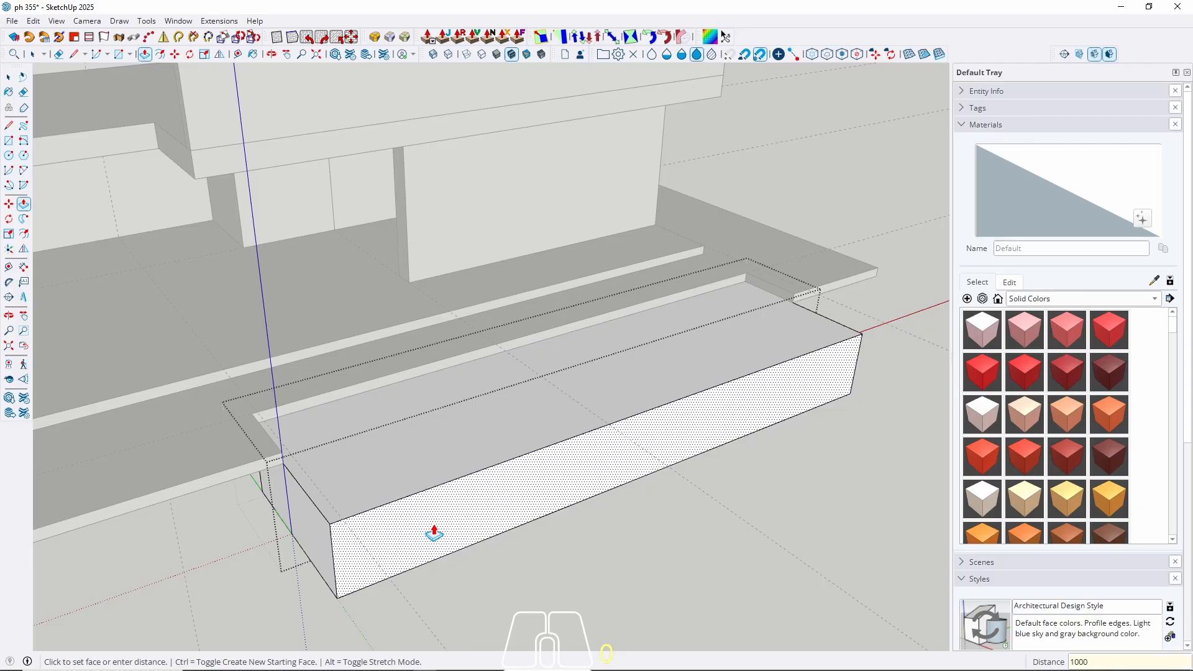
Commit the 1000 cm forward extension of the block and close its group.
key(Return)
key(space)
scroll(405, 373, down, 4)
middle_drag(439, 336, 539, 334)
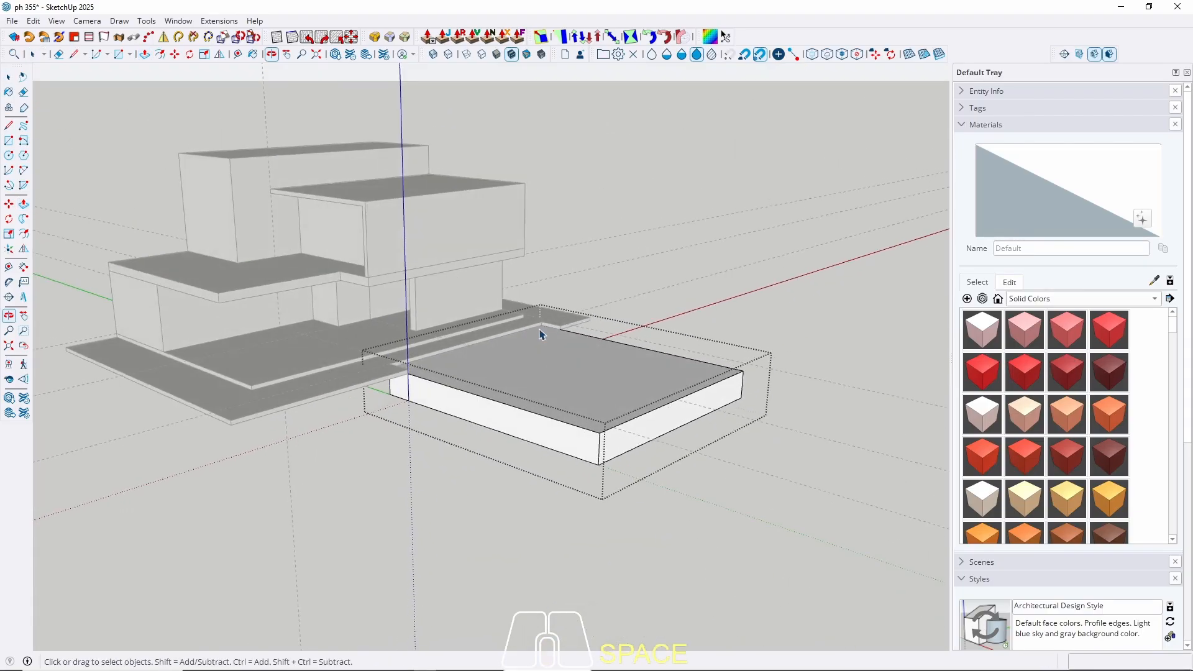
key(Escape)
scroll(517, 378, up, 3)
Reopen the front block group to check its geometry, then orbit and pan around the house.
double_click(521, 408)
triple_click(522, 410)
key(Escape)
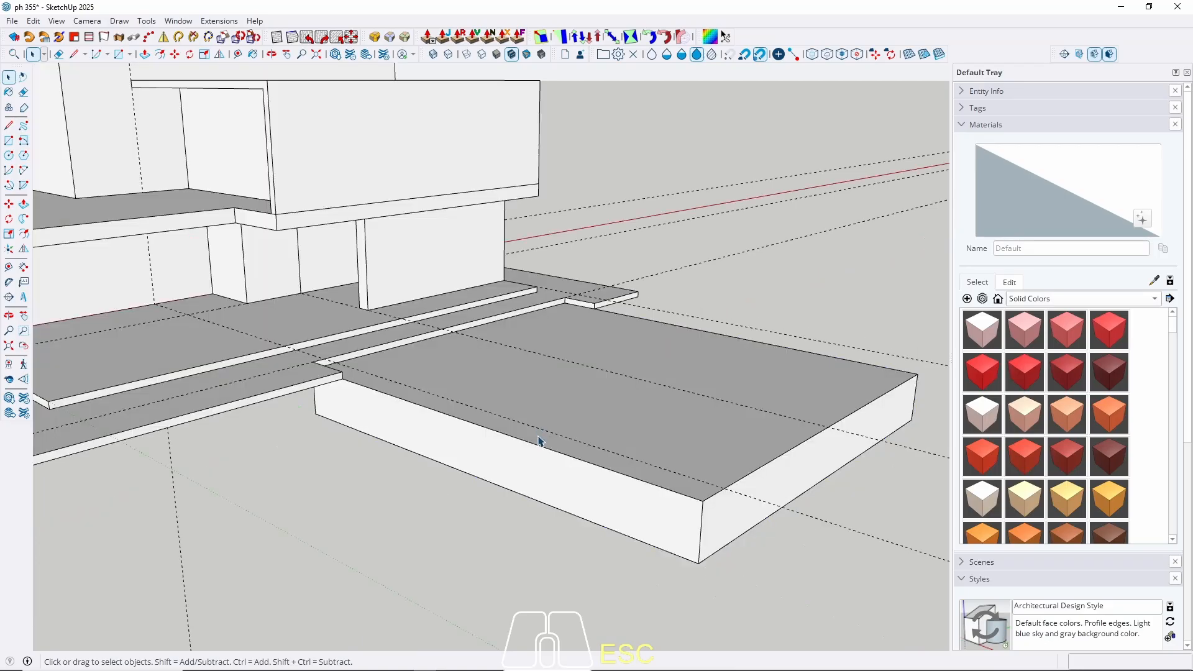
scroll(538, 442, down, 4)
middle_drag(536, 443, 501, 410)
shift+middle_drag(501, 410, 527, 498)
scroll(464, 421, up, 4)
middle_drag(464, 421, 498, 461)
scroll(572, 439, up, 3)
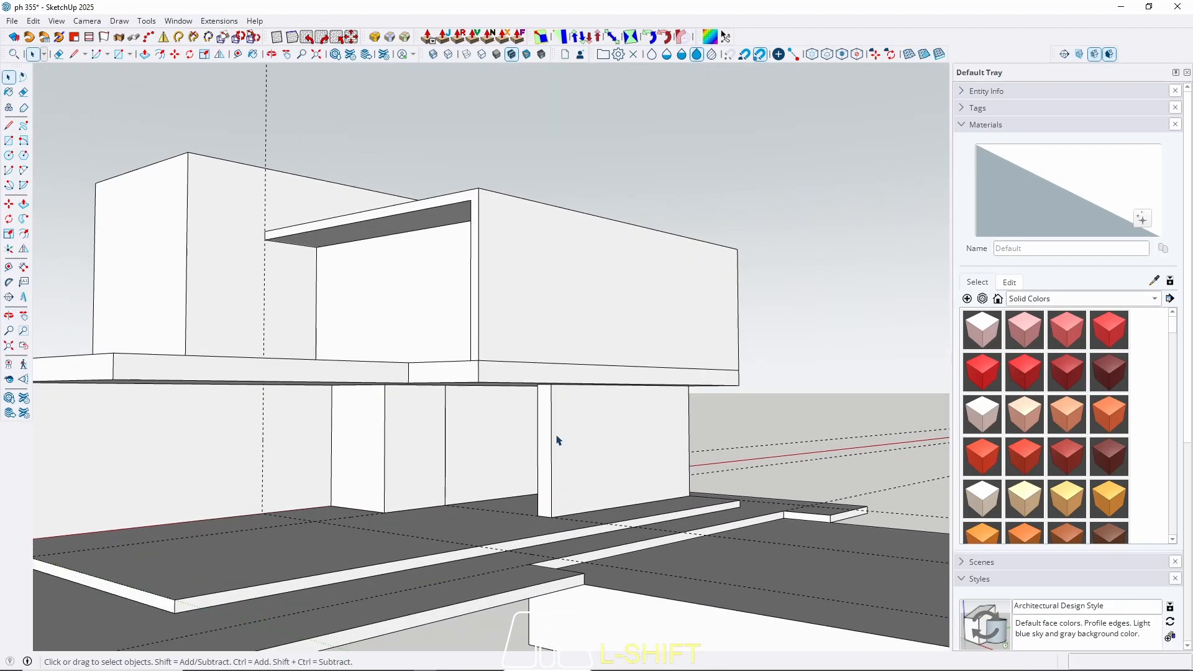
scroll(556, 436, up, 1)
middle_drag(556, 434, 550, 384)
scroll(564, 405, down, 1)
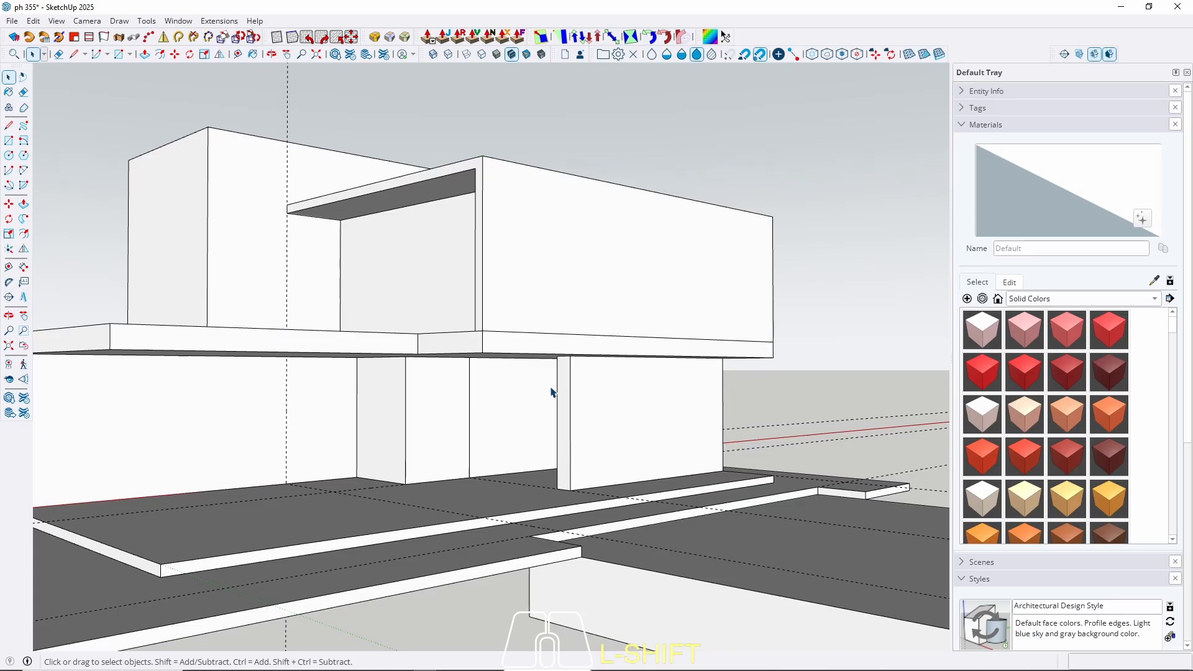
Set the camera field of view to 60 degrees.
key(z)
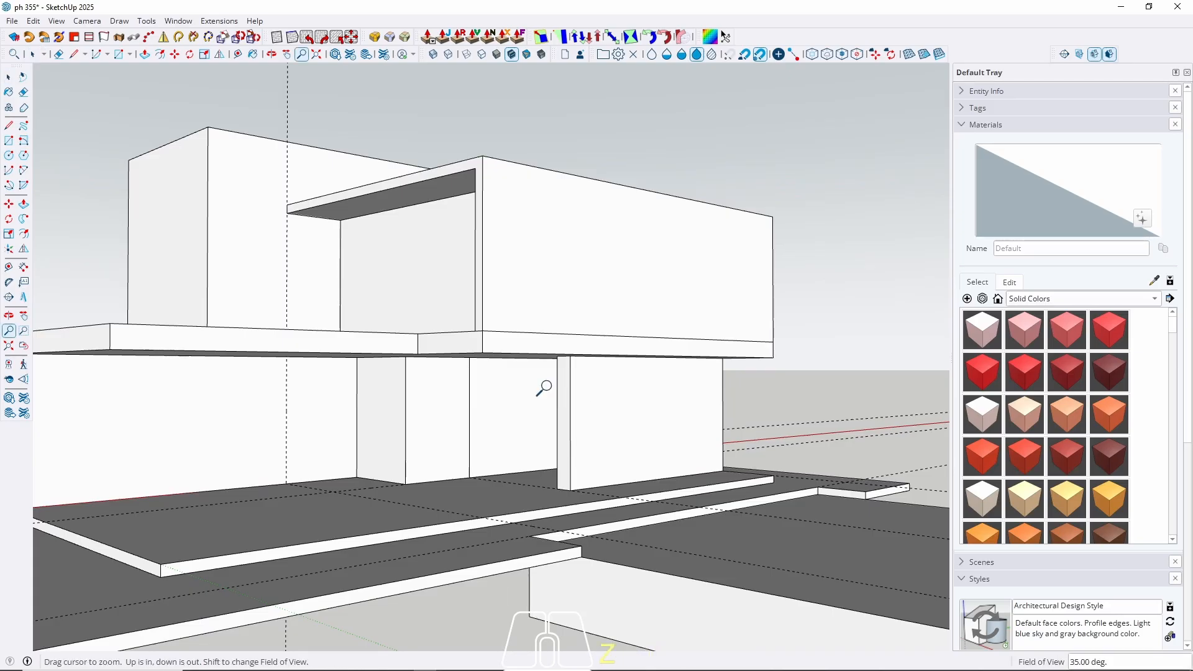
text(60)
key(Return)
key(space)
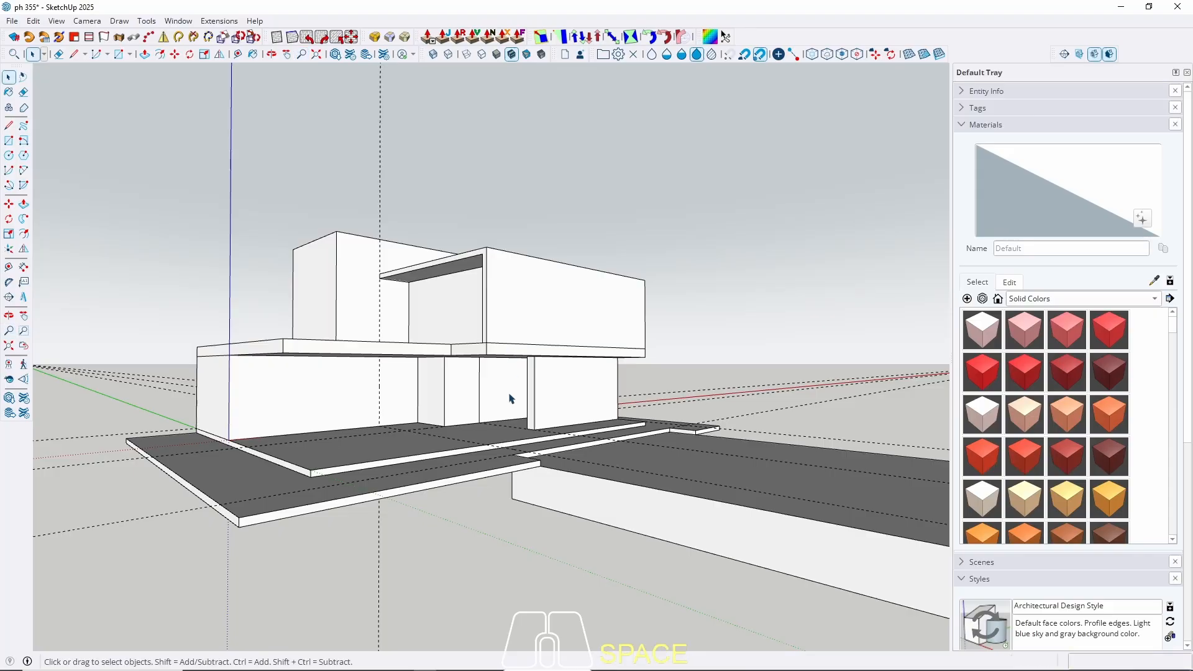
scroll(516, 401, up, 3)
mouse_move(732, 274)
middle_down()
mouse_move(740, 259)
mouse_move(748, 267)
middle_up()
scroll(581, 373, up, 3)
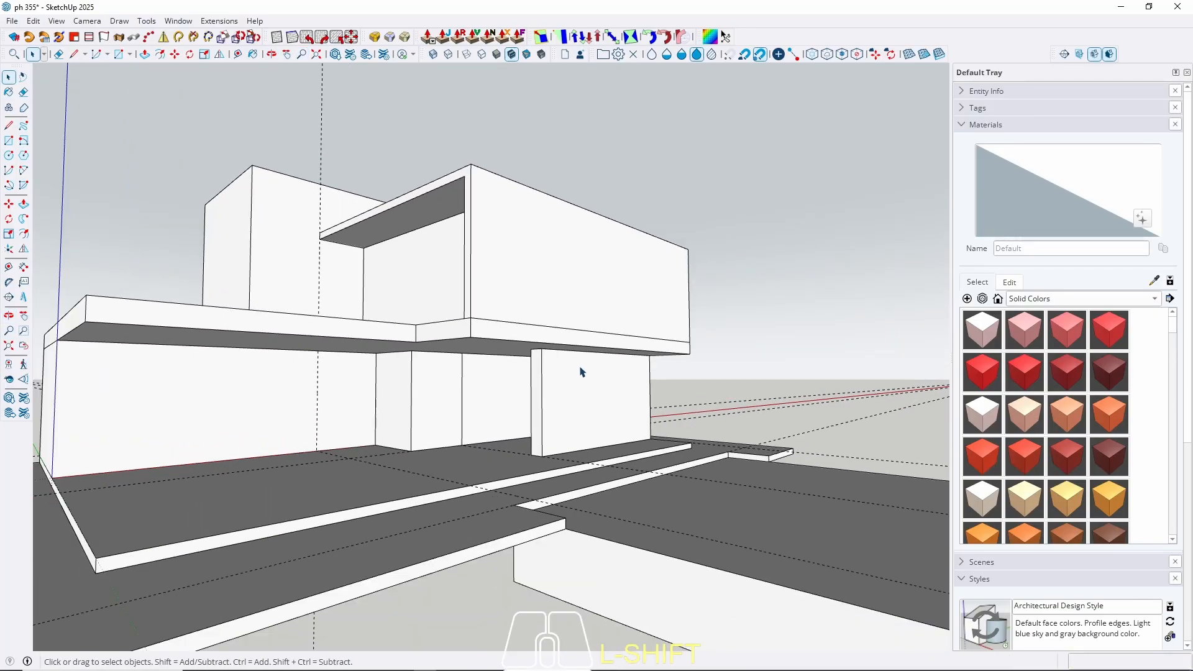
middle_drag(581, 372, 485, 434)
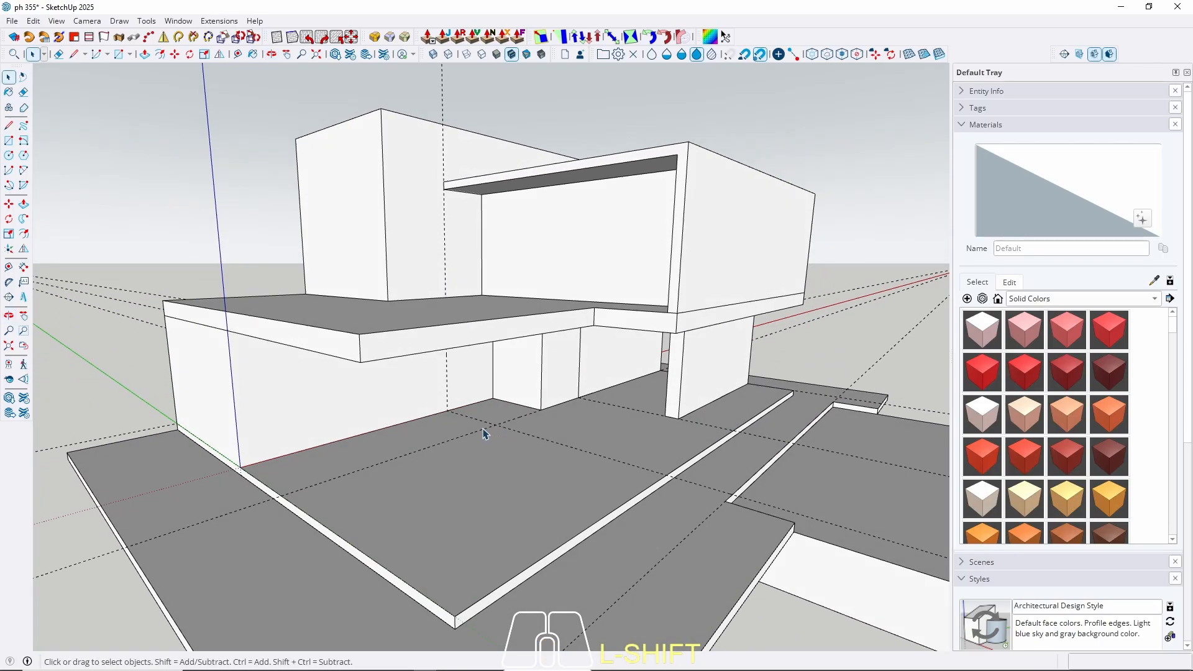
scroll(219, 468, up, 3)
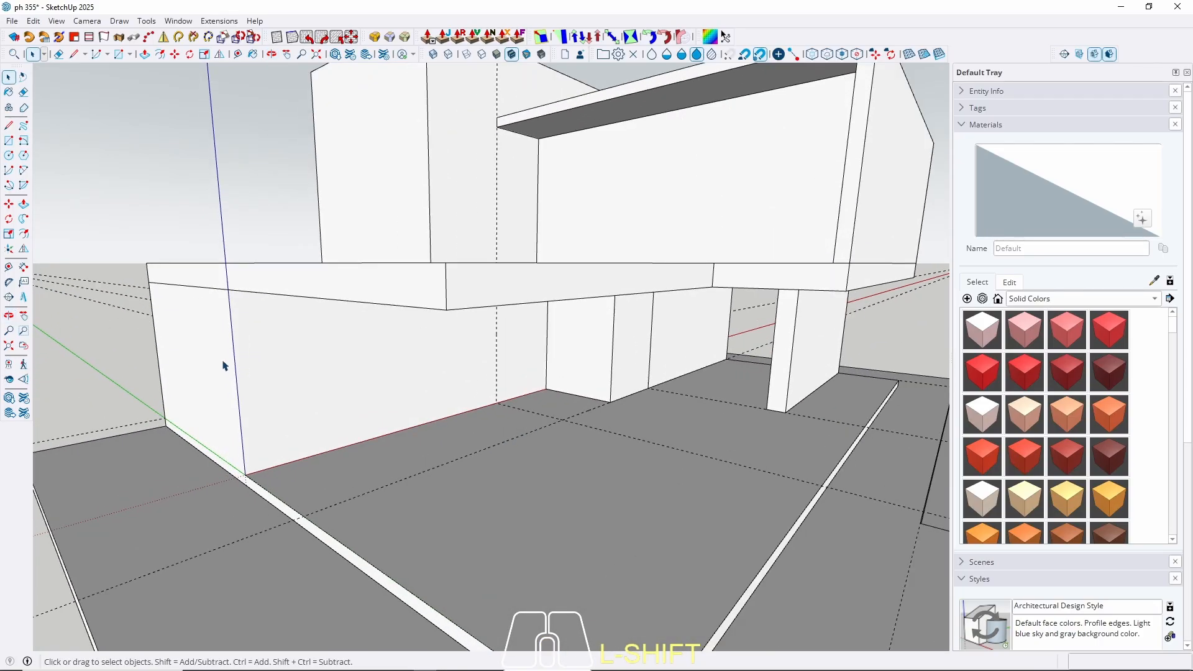
Extend the first-floor slab's left end face by 100 cm and leave its group.
double_click(295, 292)
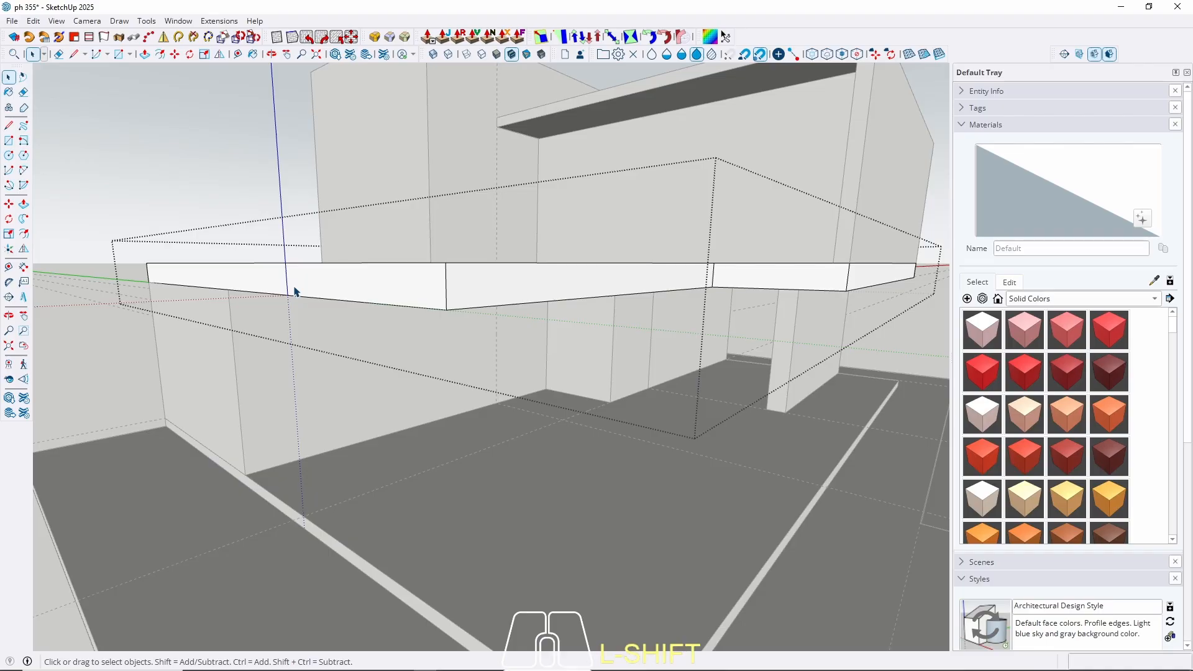
scroll(294, 292, down, 6)
middle_drag(395, 373, 316, 345)
scroll(316, 346, up, 3)
key(p)
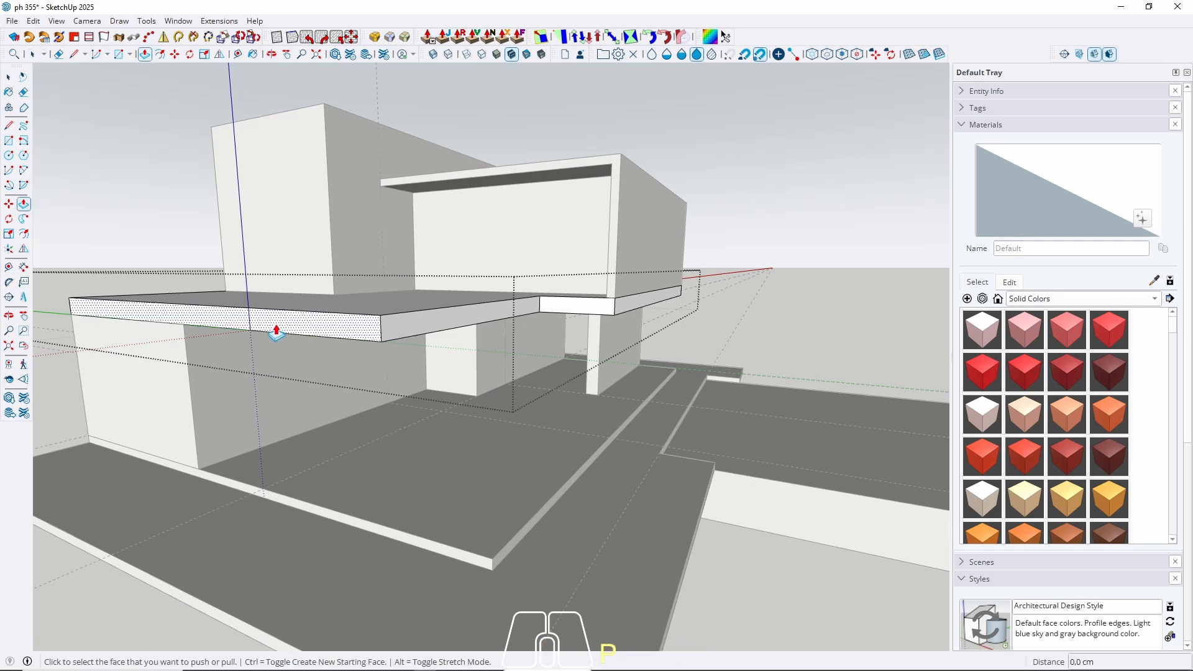
click(273, 331)
text(1)
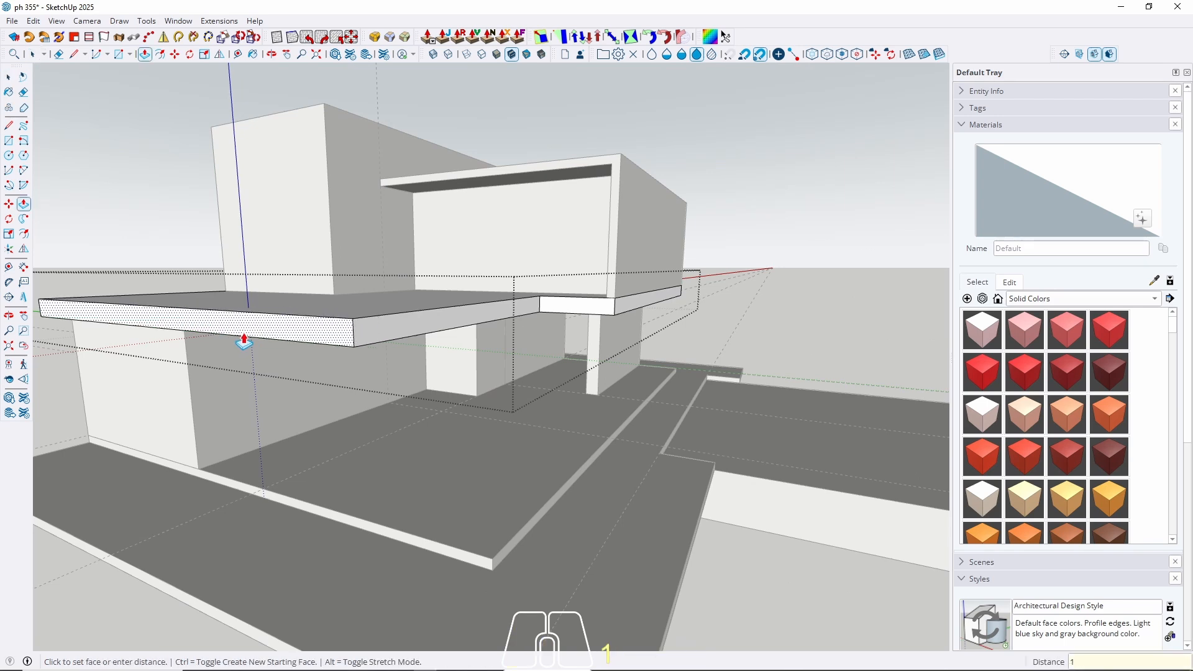
text(00)
key(Return)
middle_drag(244, 338, 514, 330)
key(space)
middle_drag(466, 365, 562, 466)
key(Escape)
middle_drag(359, 470, 317, 457)
Close the Default Tray so the model fills the window.
scroll(453, 394, up, 3)
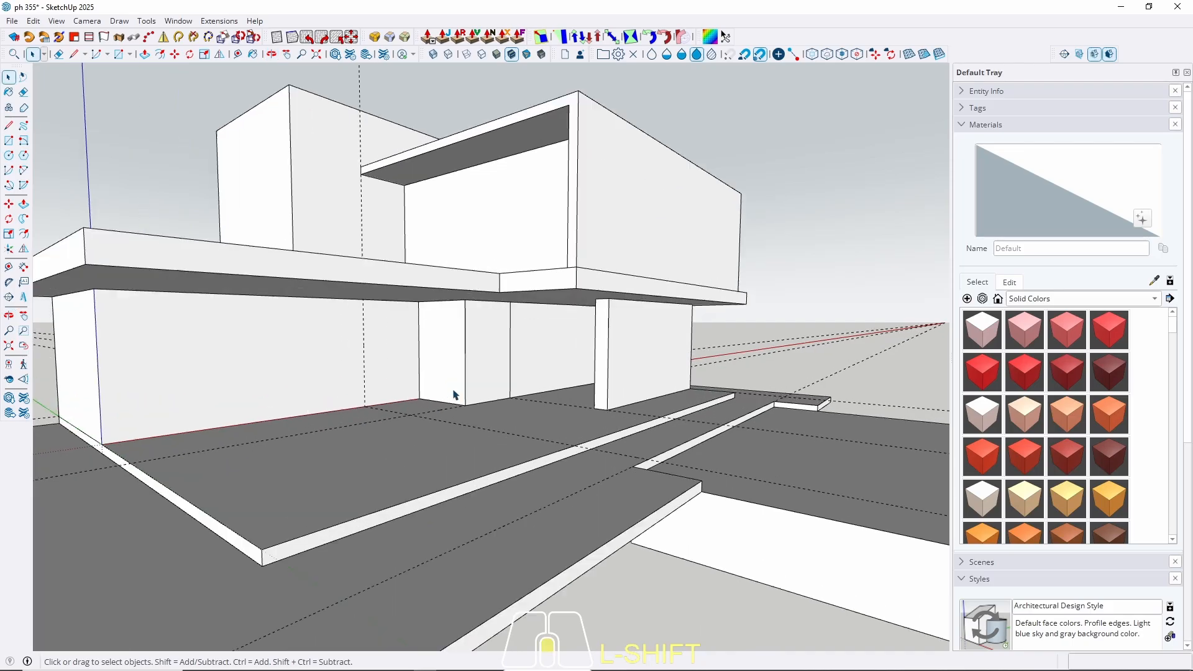
scroll(429, 415, down, 1)
middle_drag(429, 416, 483, 414)
scroll(437, 409, up, 1)
scroll(436, 409, down, 1)
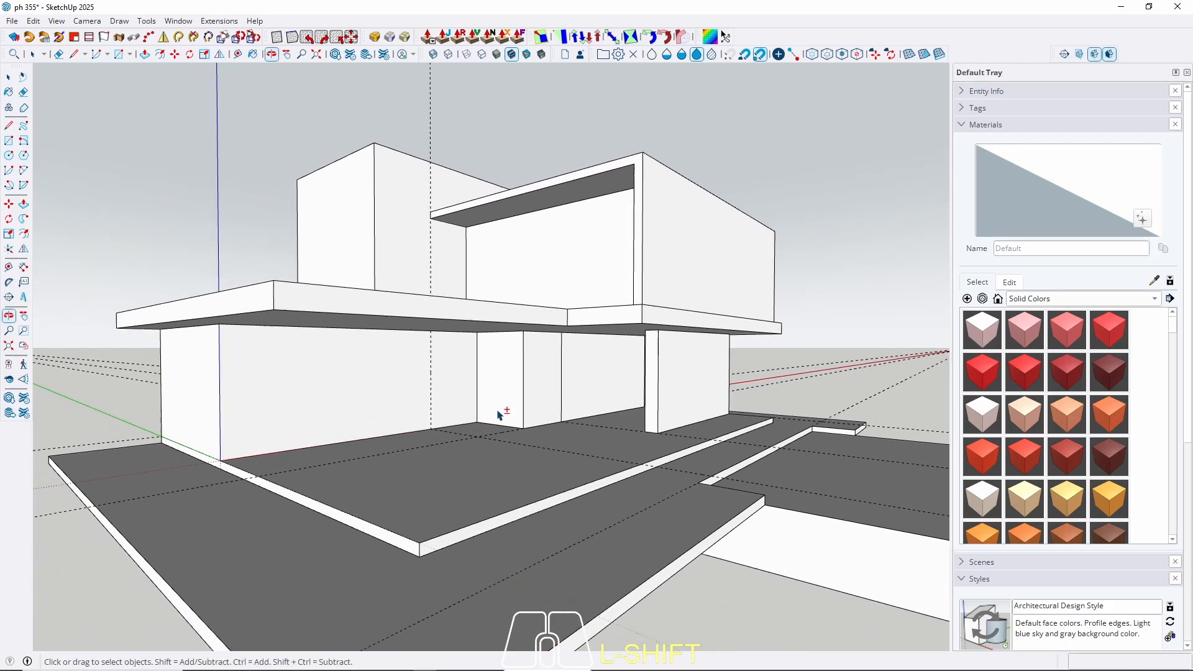
click(1187, 73)
Orbit and zoom to frame the house, then open the Camera menu.
scroll(727, 330, up, 1)
scroll(728, 330, up, 1)
scroll(661, 352, down, 1)
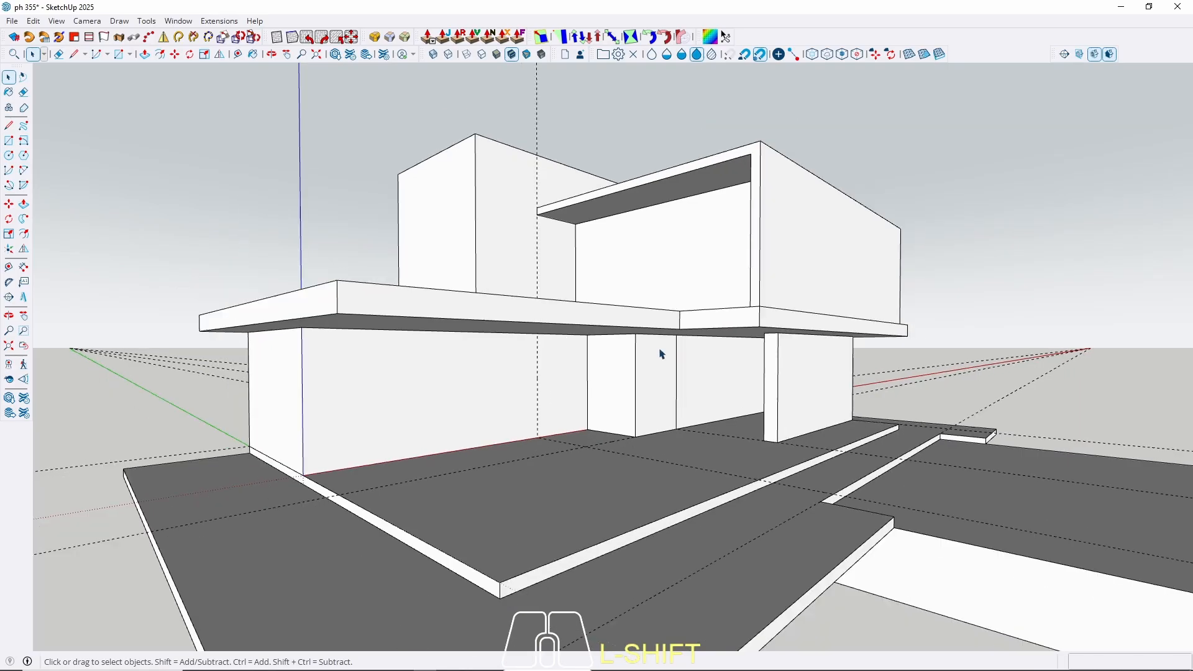
middle_drag(651, 345, 569, 332)
mouse_move(570, 331)
middle_down()
mouse_move(595, 320)
mouse_move(535, 343)
mouse_move(634, 349)
mouse_move(567, 359)
mouse_move(602, 362)
mouse_move(554, 349)
mouse_move(581, 341)
mouse_move(524, 333)
mouse_move(541, 346)
mouse_move(512, 345)
mouse_move(543, 355)
middle_up()
scroll(539, 352, up, 2)
key(space)
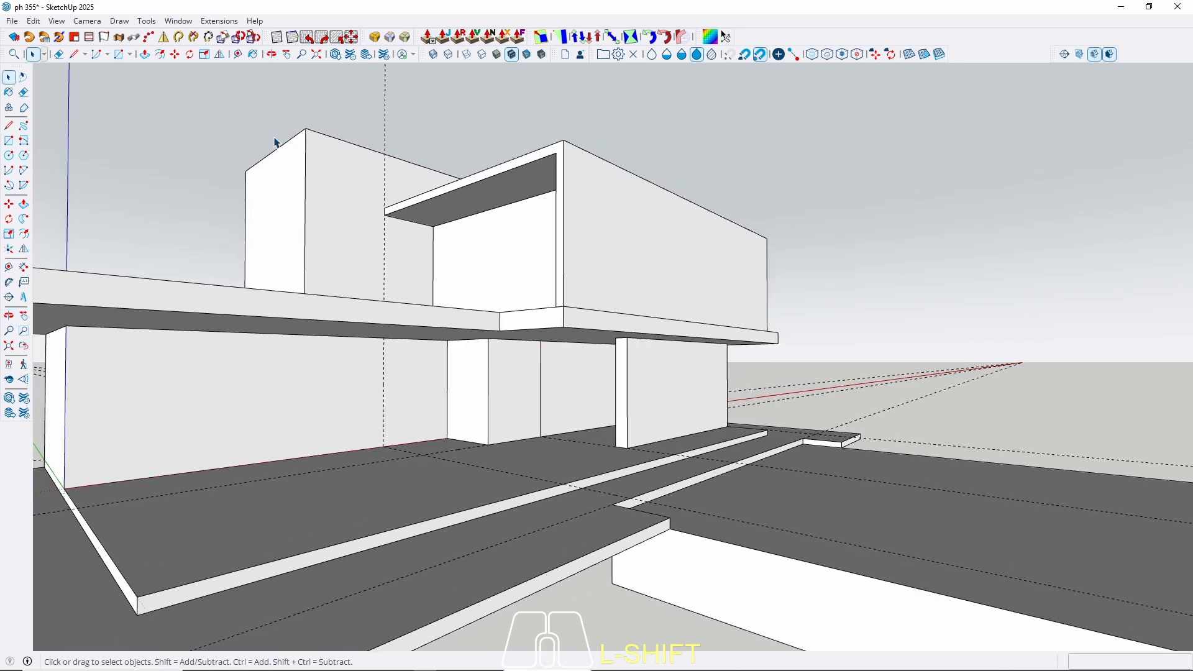
click(87, 21)
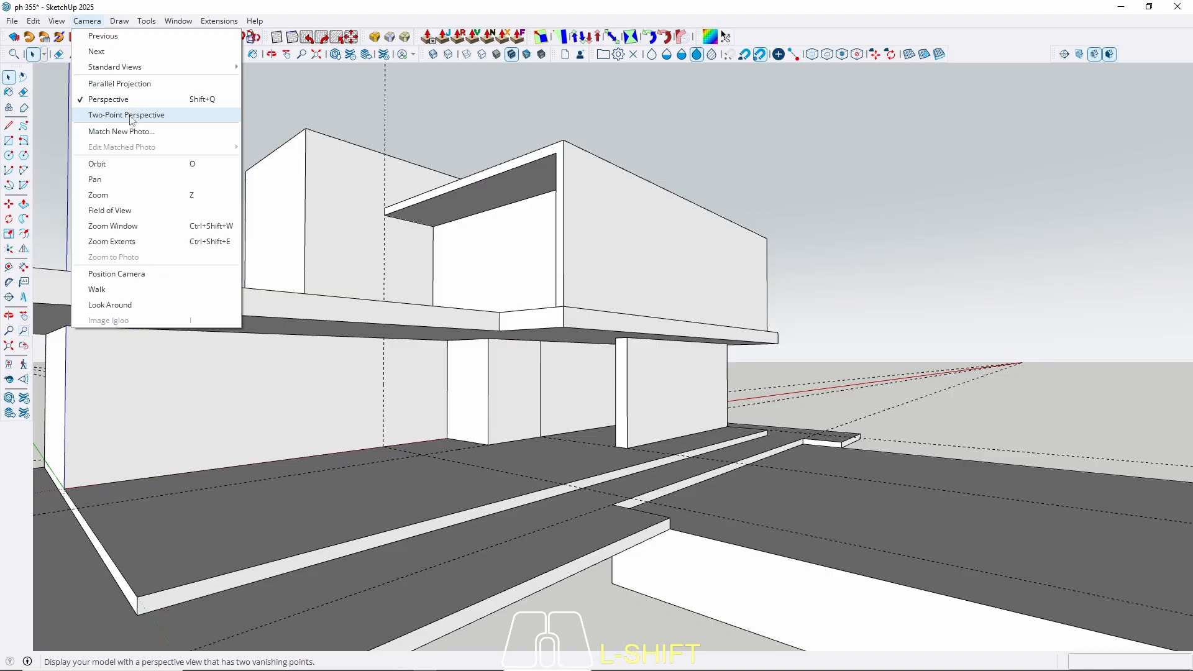
Choose Two-Point Perspective and pan the house down and right into frame.
click(130, 119)
drag(580, 274, 680, 332)
scroll(582, 372, up, 2)
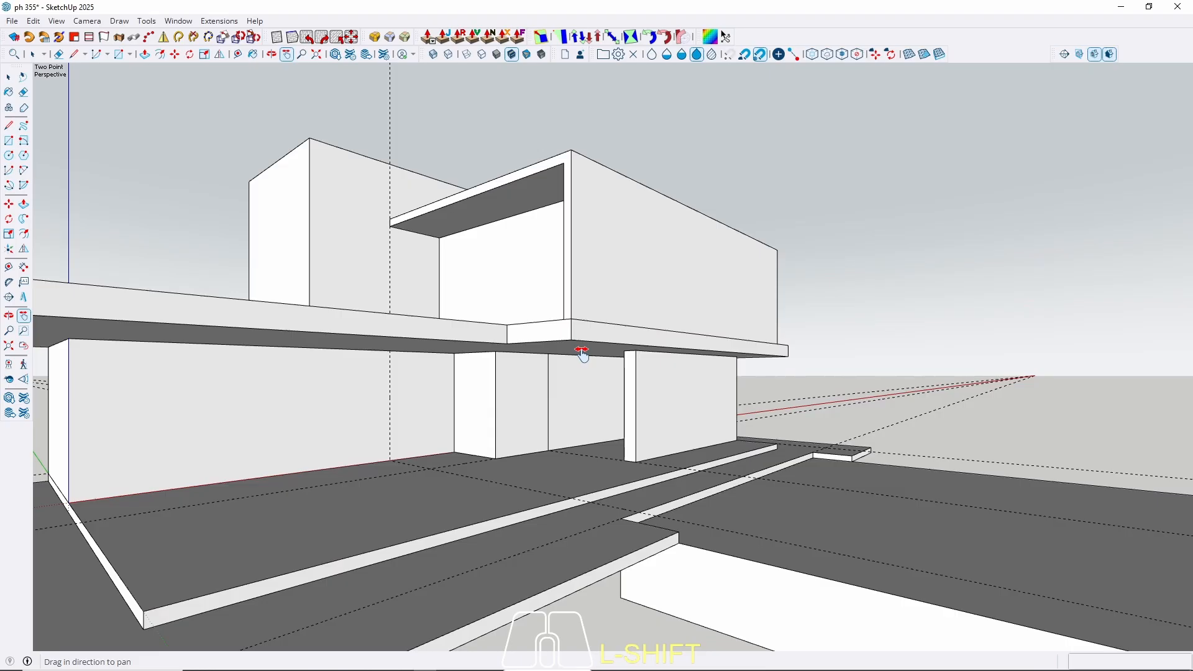
scroll(500, 272, up, 2)
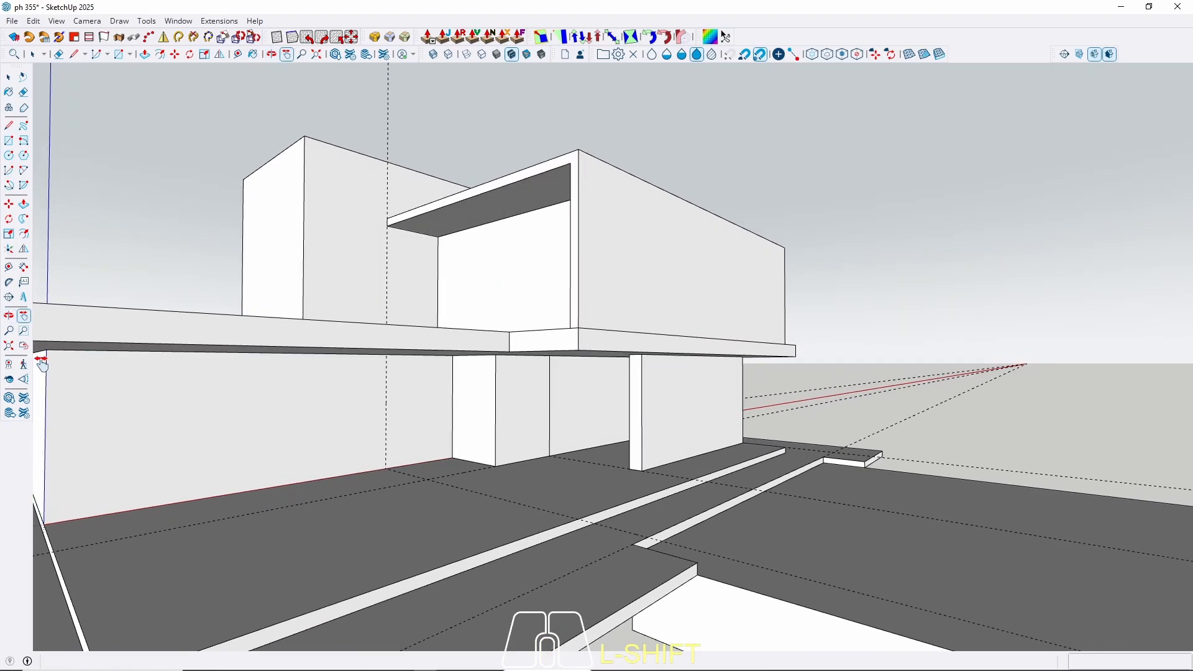
click(24, 346)
drag(459, 345, 520, 391)
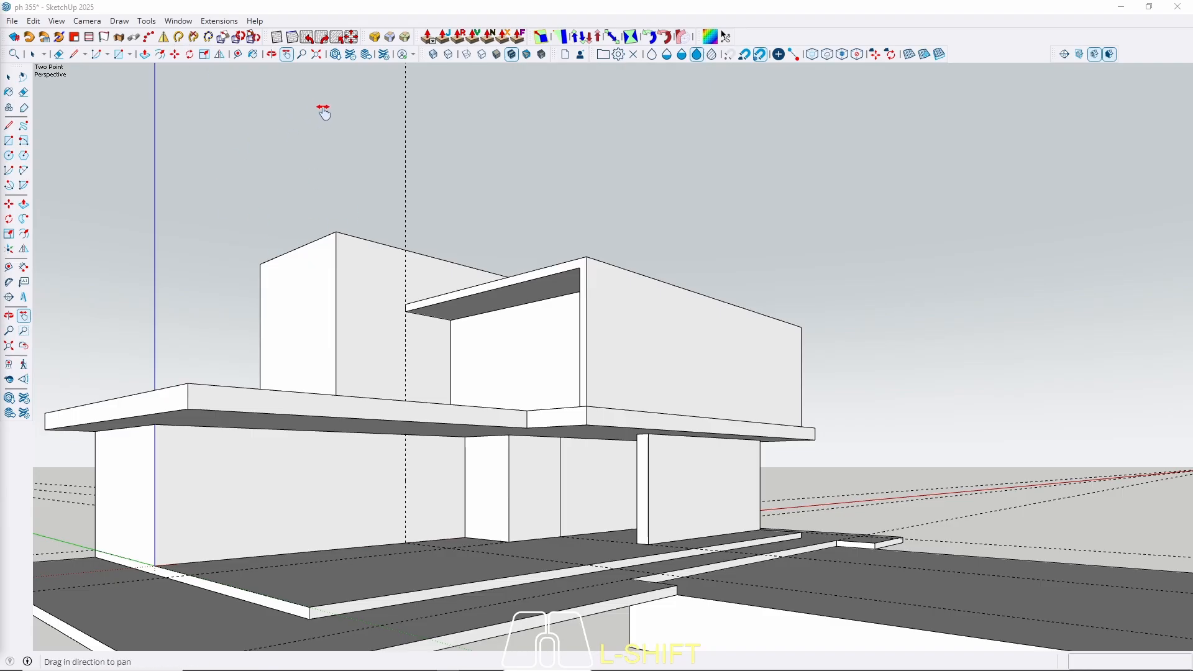
Show the Default Tray again from the Window menu.
click(178, 21)
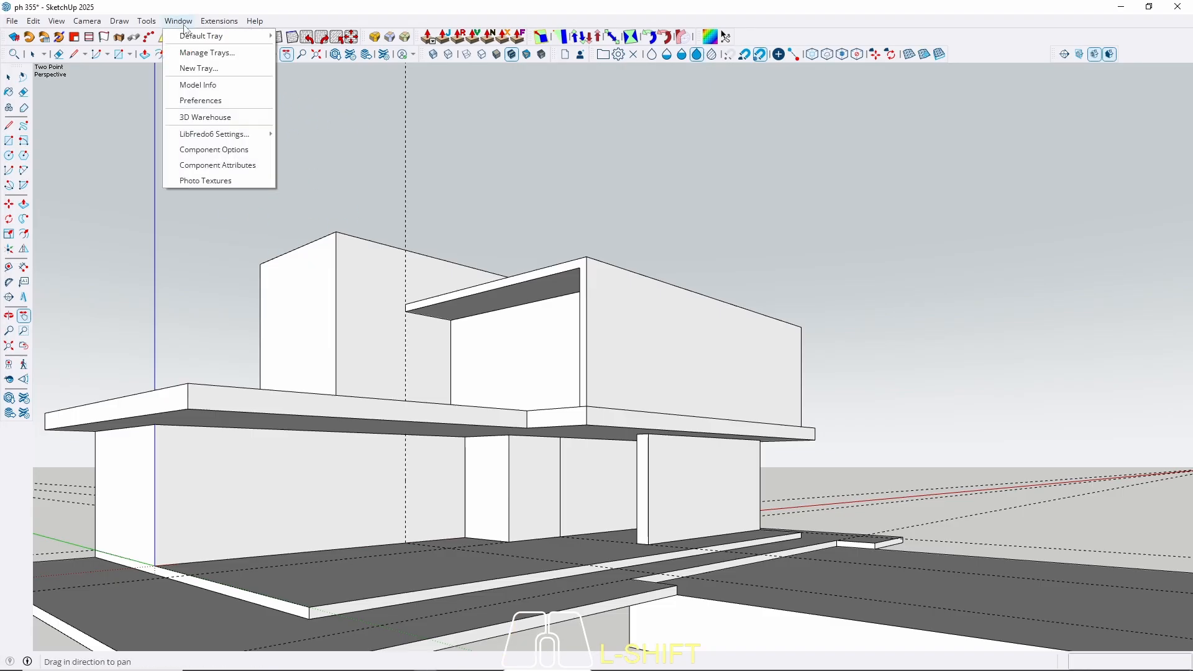
mouse_move(192, 38)
click(279, 37)
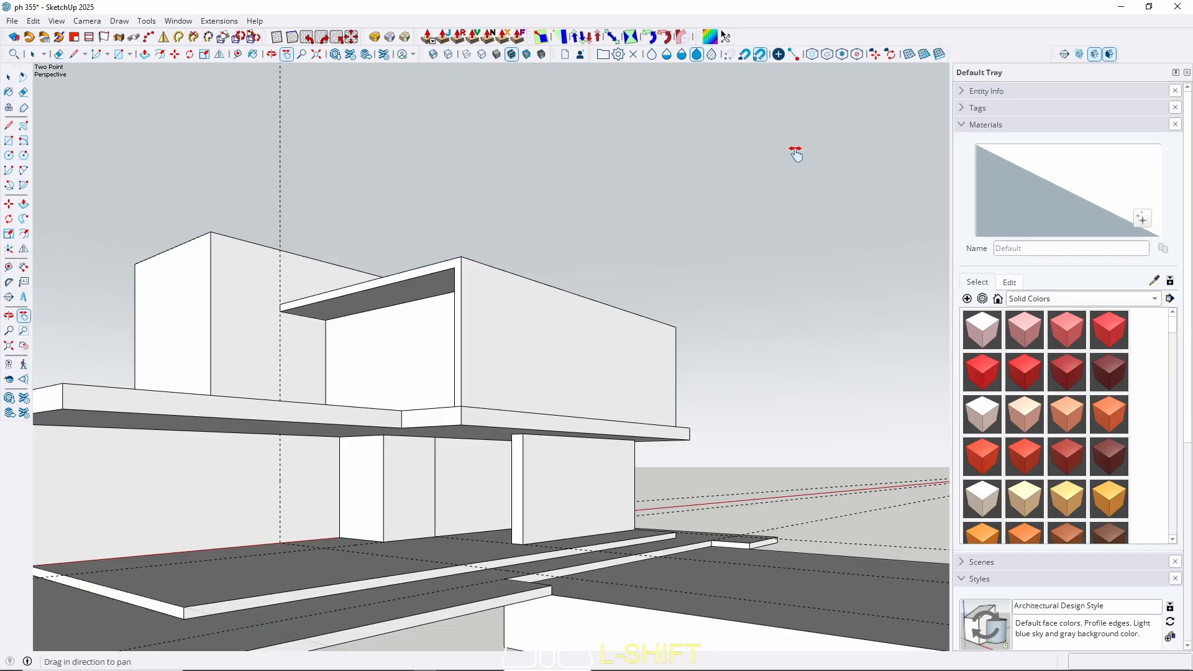
Add Scene 1 in the Scenes panel, saving the style changes as a new style.
click(963, 126)
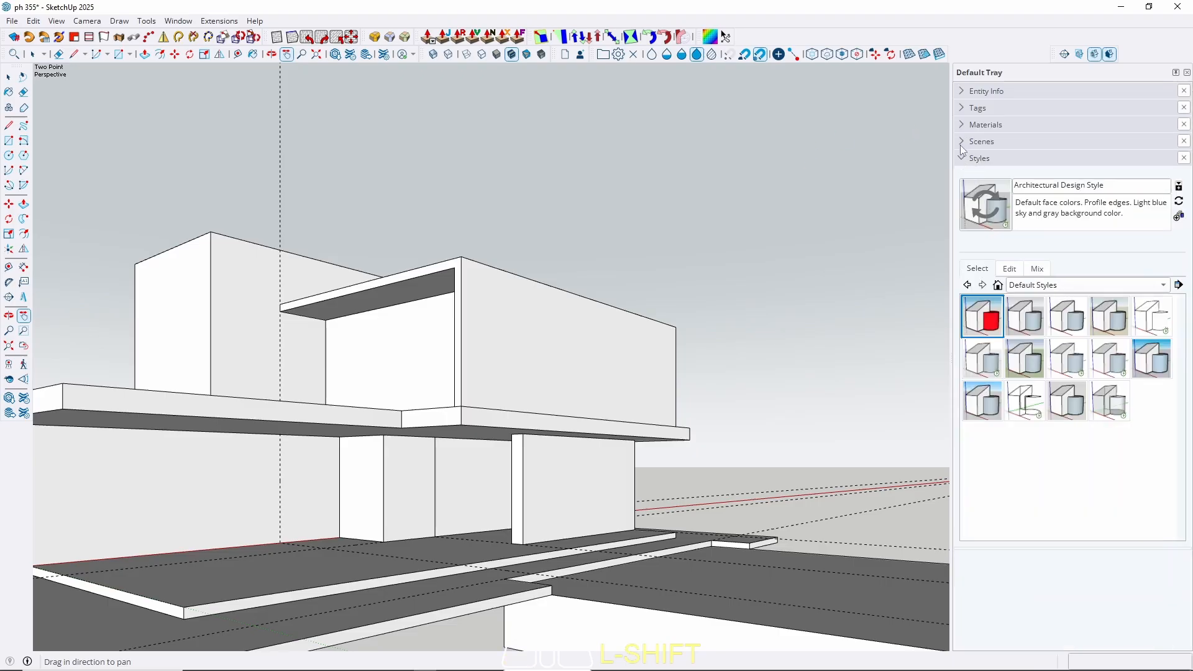
click(963, 143)
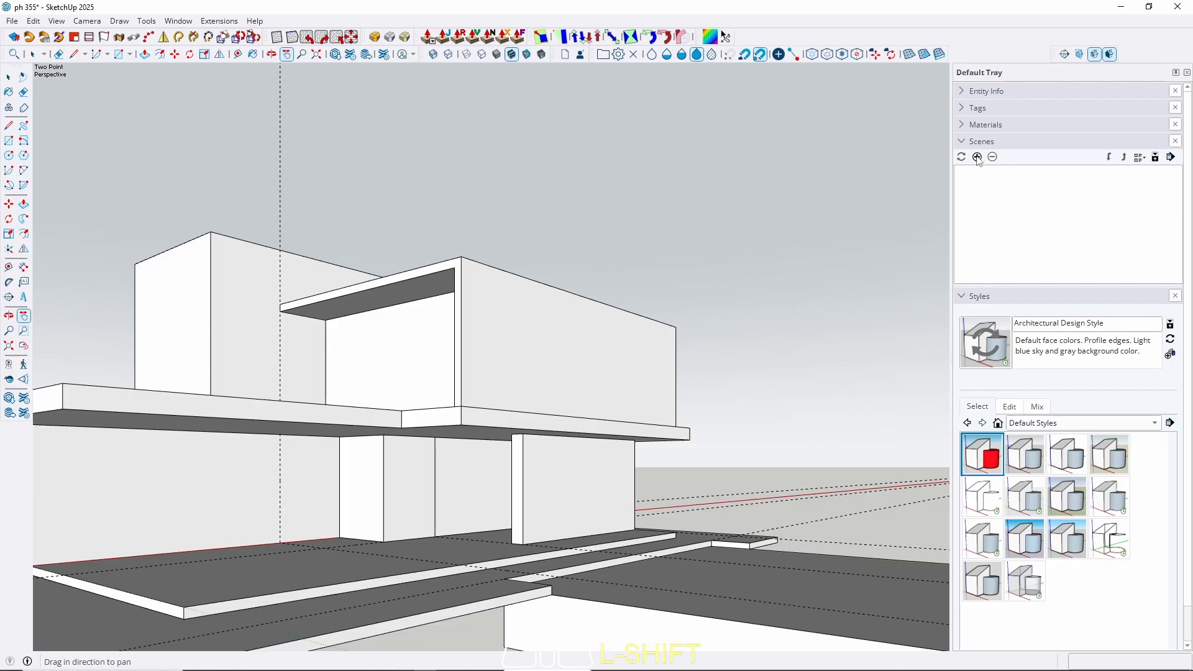
click(978, 157)
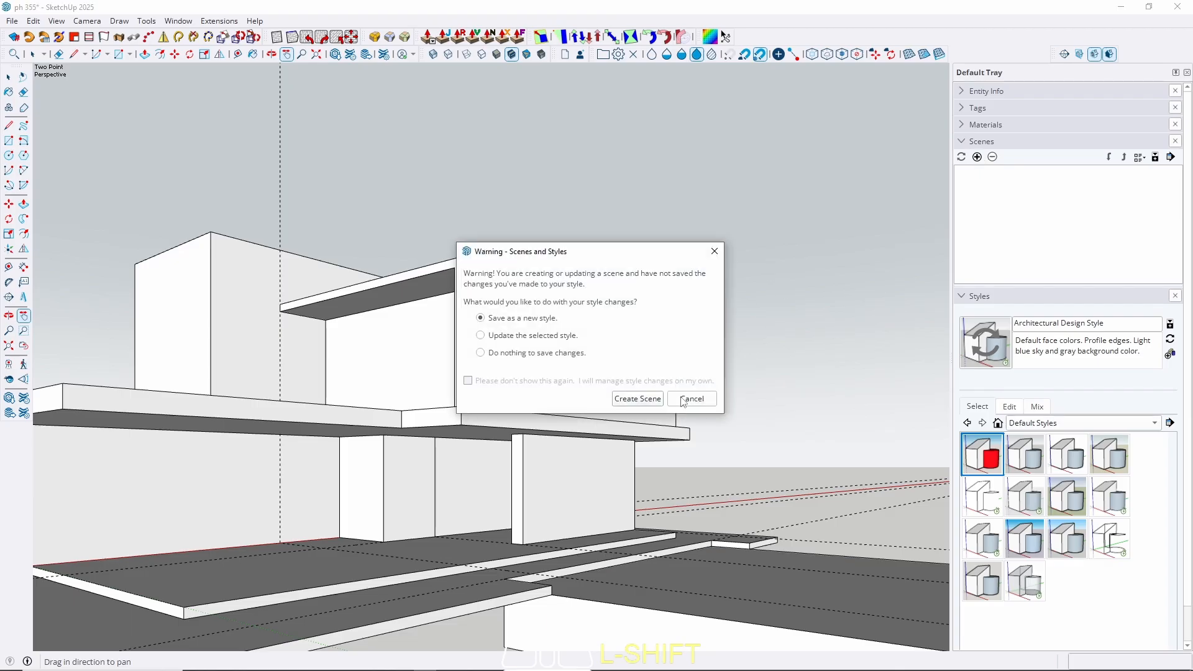
click(638, 398)
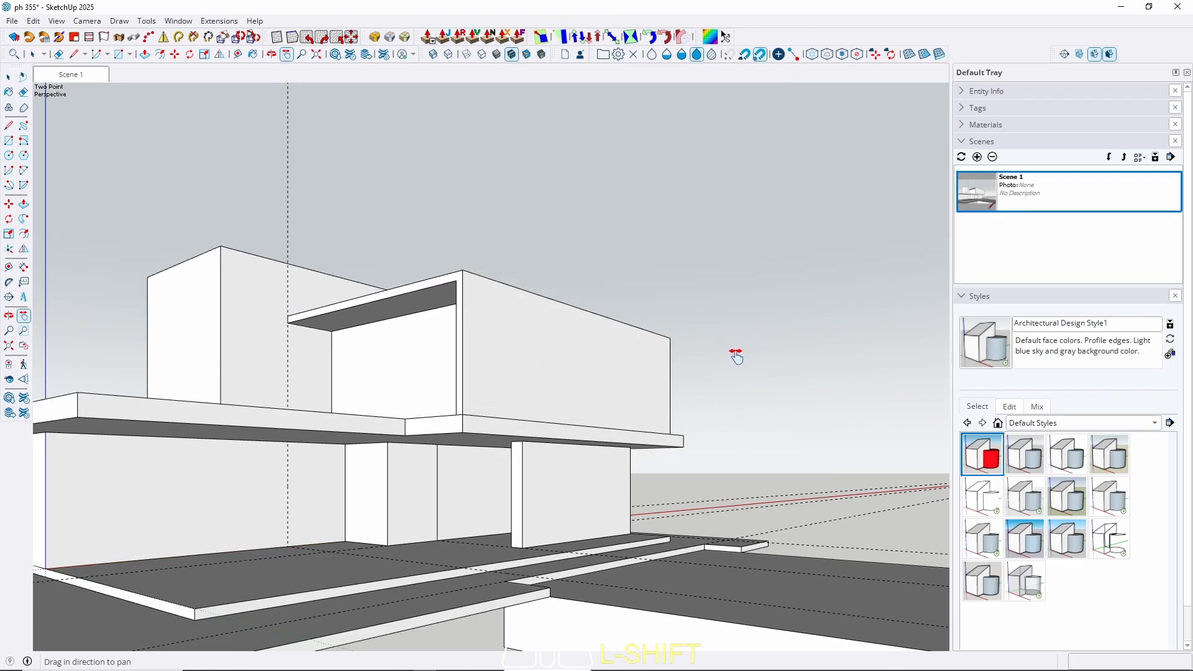
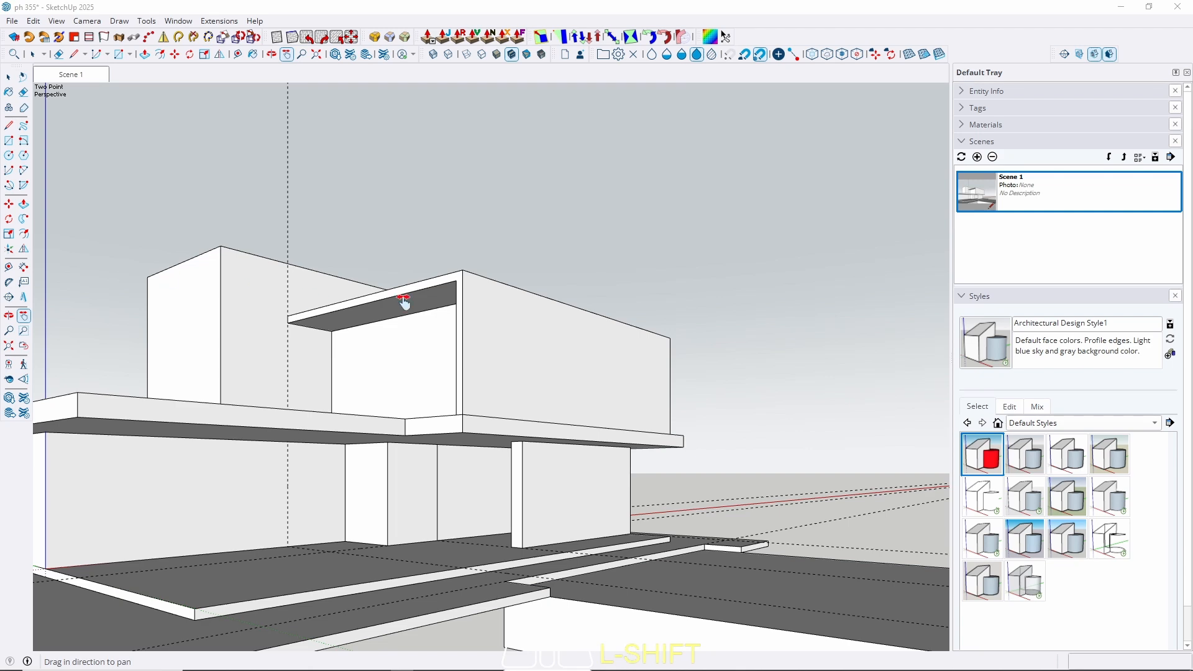
Orbit, pan and zoom in close on the ground-floor walls beneath the upper slab.
middle_drag(439, 365, 533, 334)
scroll(402, 417, up, 2)
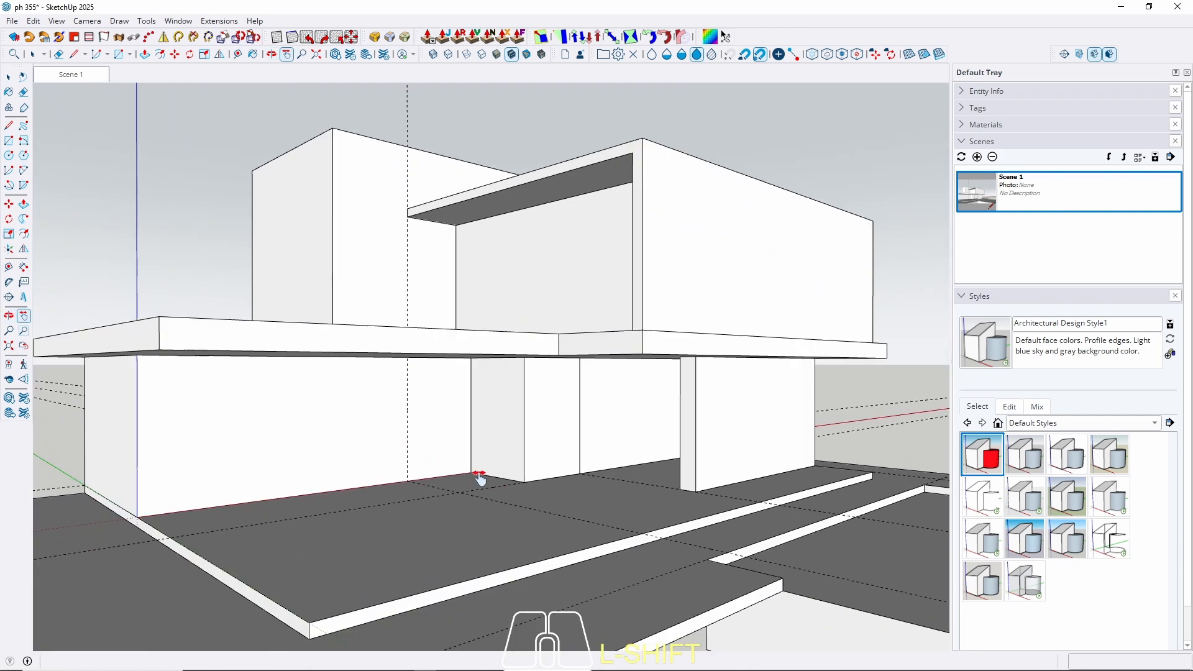
shift+middle_drag(479, 482, 460, 458)
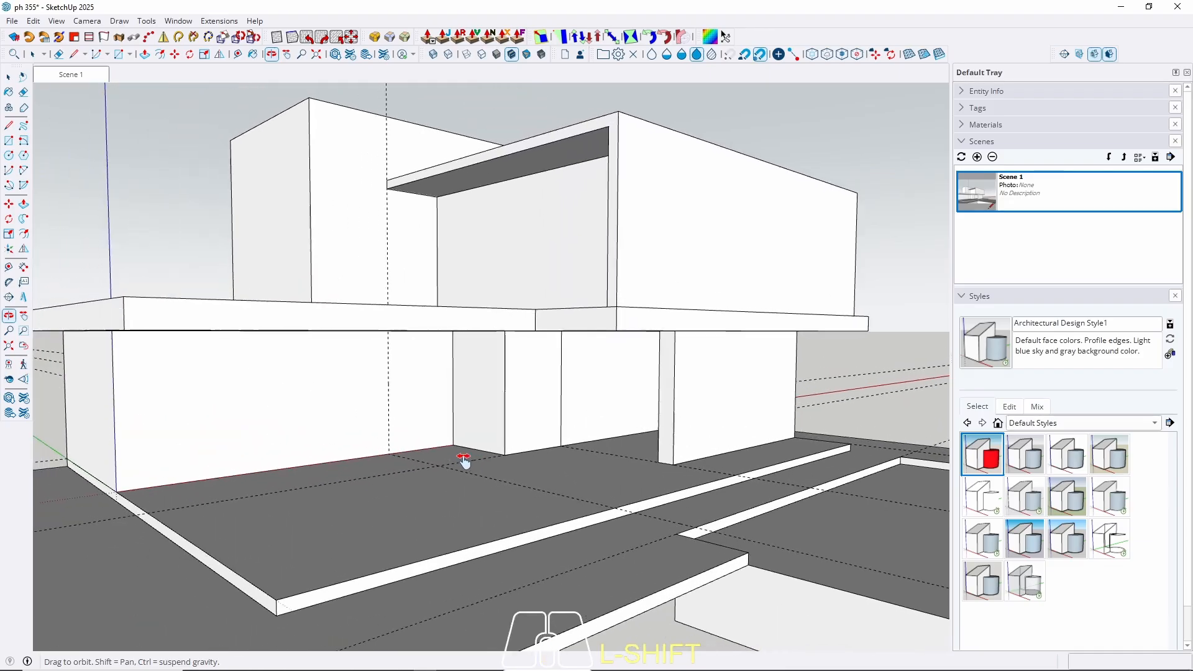
click(8, 77)
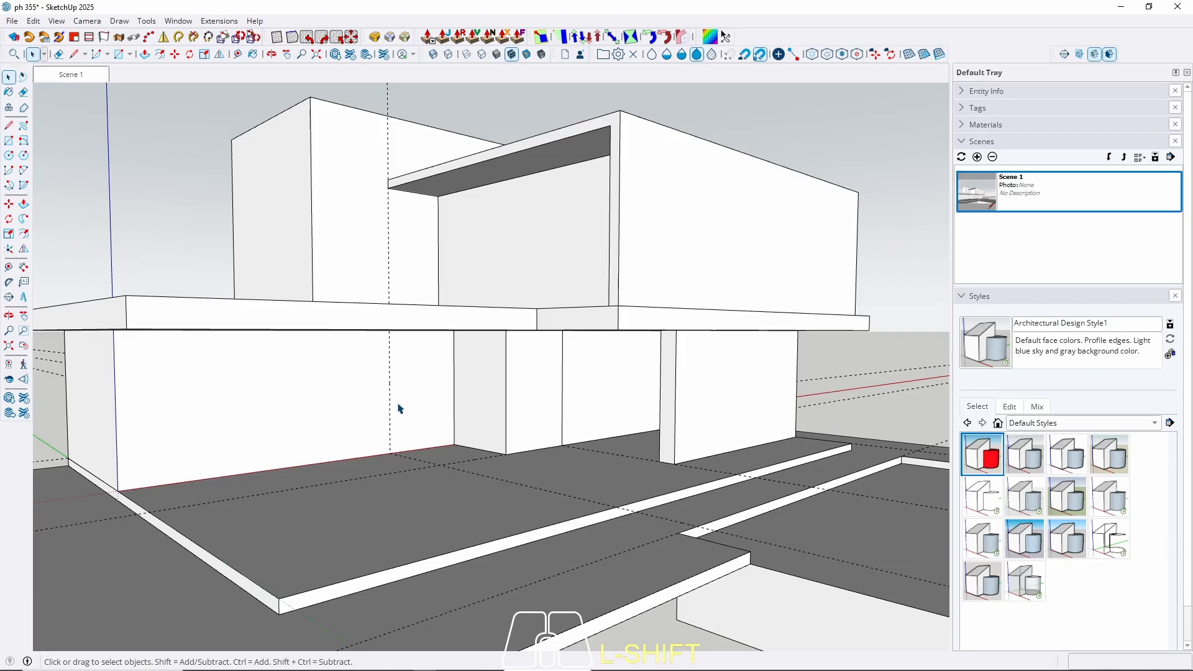
shift+scroll(435, 413, up, 5)
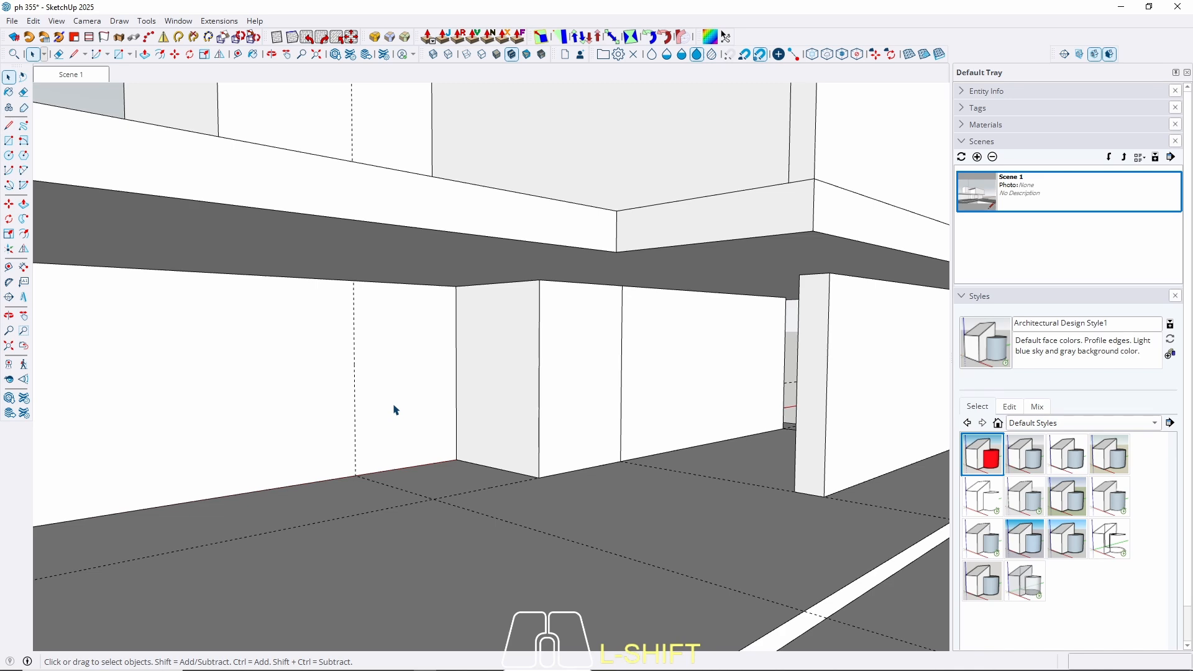
shift+middle_drag(404, 410, 410, 385)
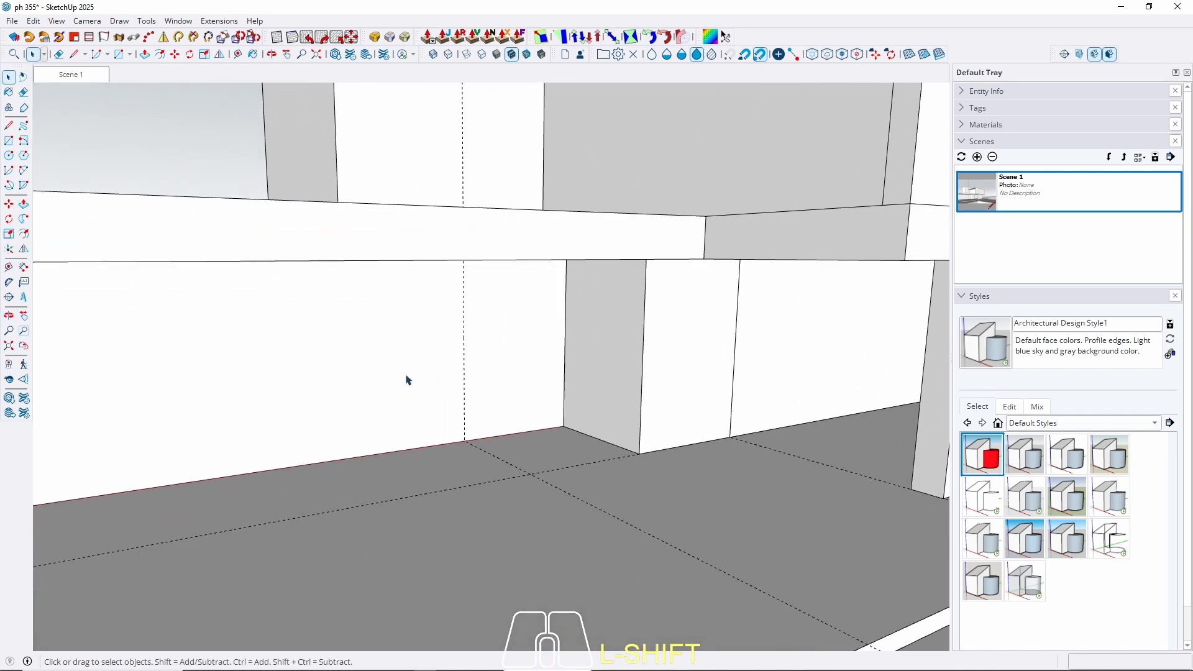
Isolate the wall group and offset its top face outline 15 cm inward.
triple_click(406, 376)
key(w)
middle_drag(431, 347, 415, 539)
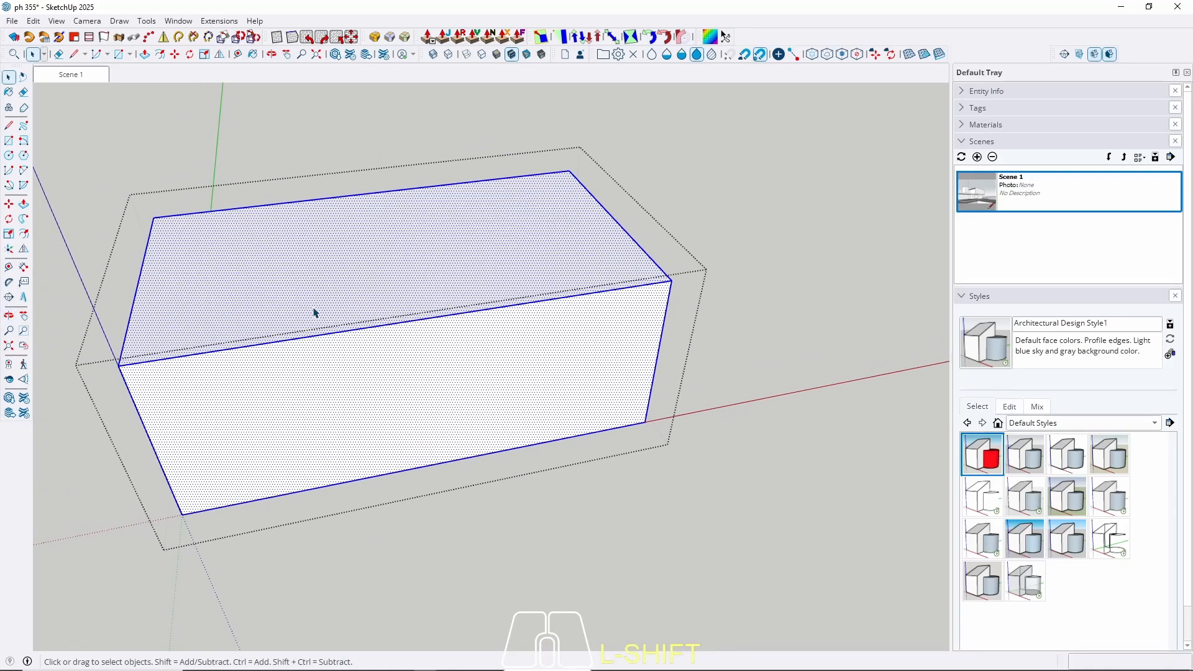
click(303, 297)
key(f)
click(131, 316)
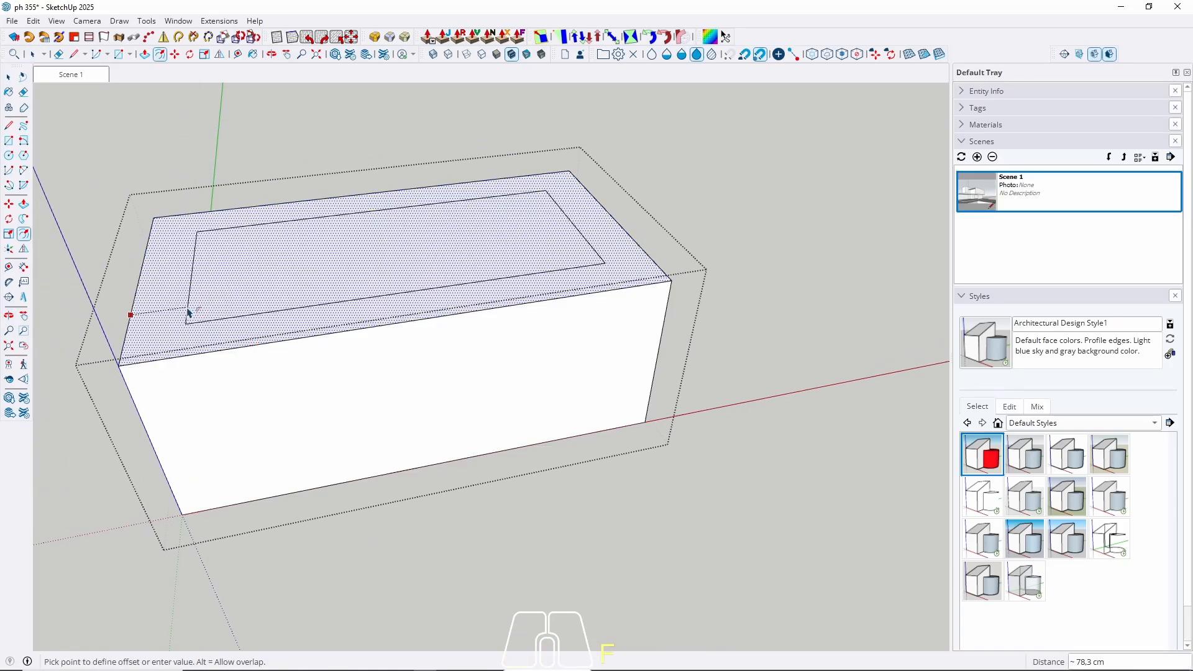
text(1)
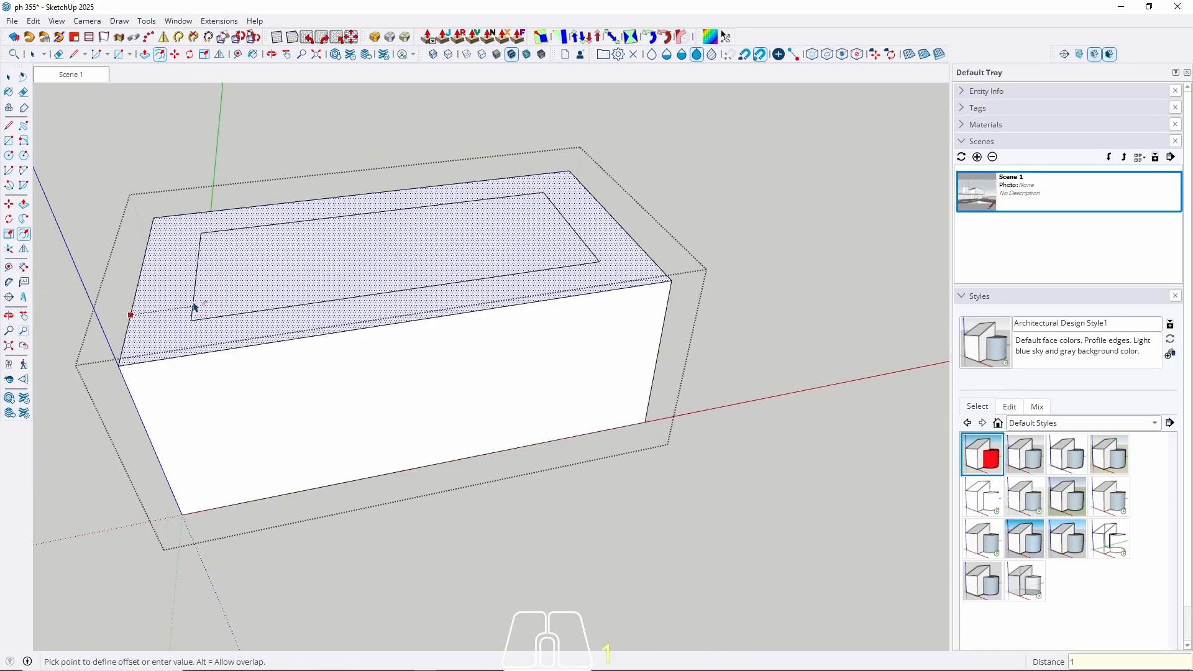
text(5)
key(Return)
Push the inner top face down through the block to hollow it, then exit the group.
key(space)
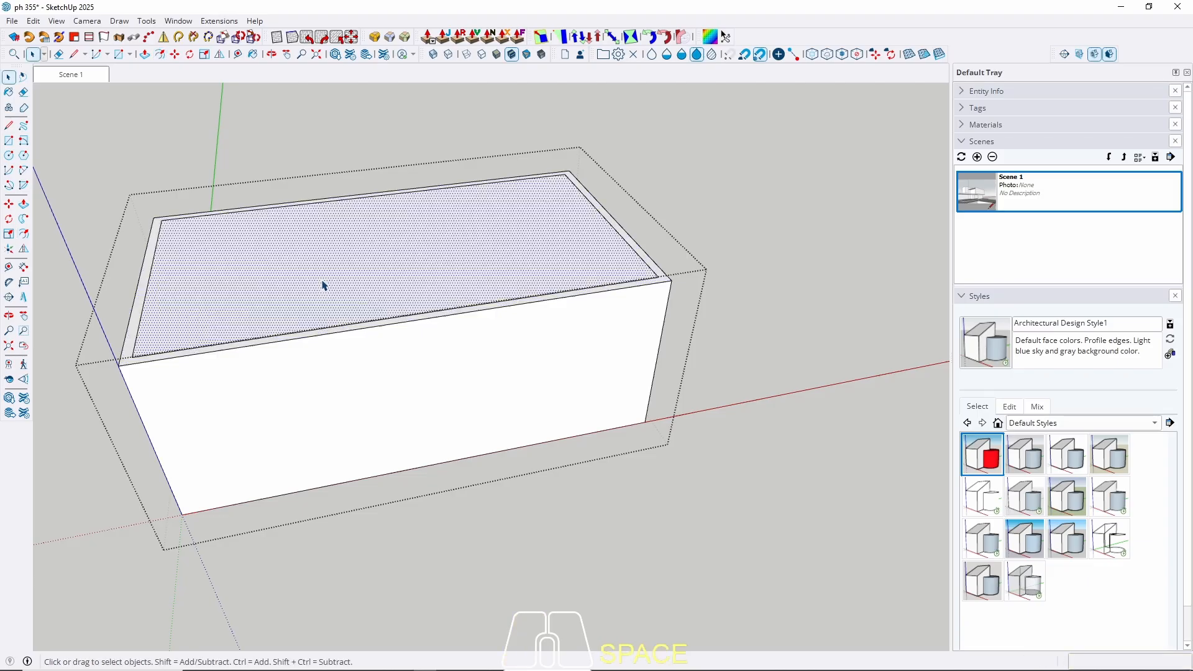
key(p)
click(317, 294)
click(333, 487)
key(space)
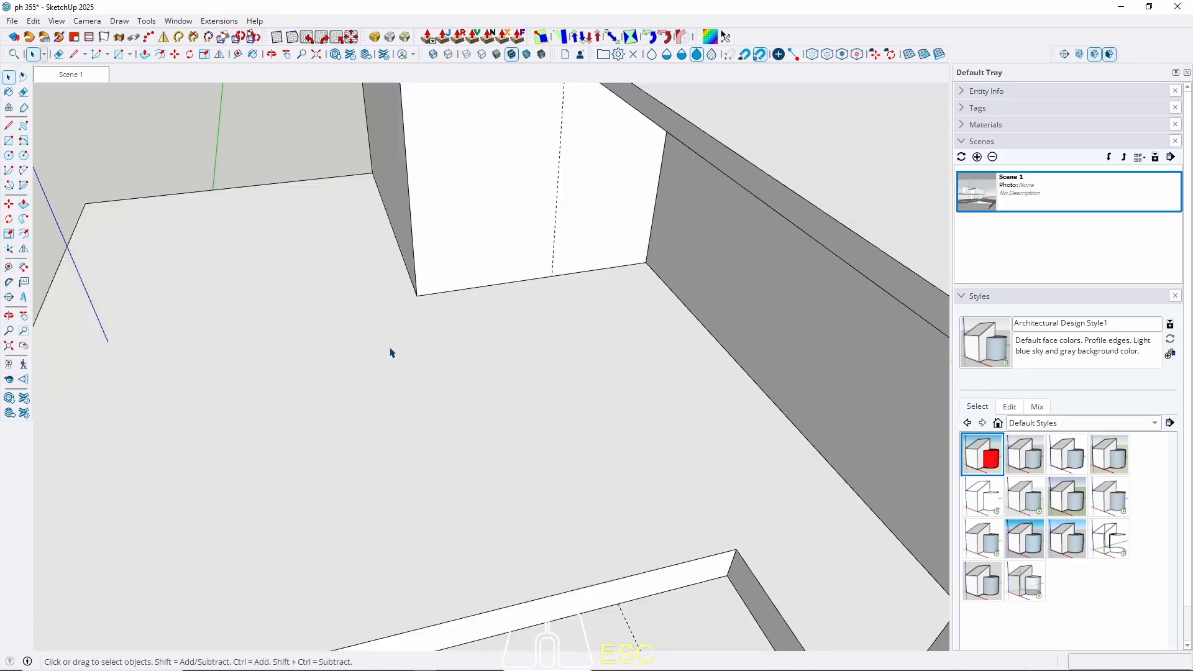
key(Escape)
middle_drag(389, 351, 504, 356)
scroll(491, 350, up, 3)
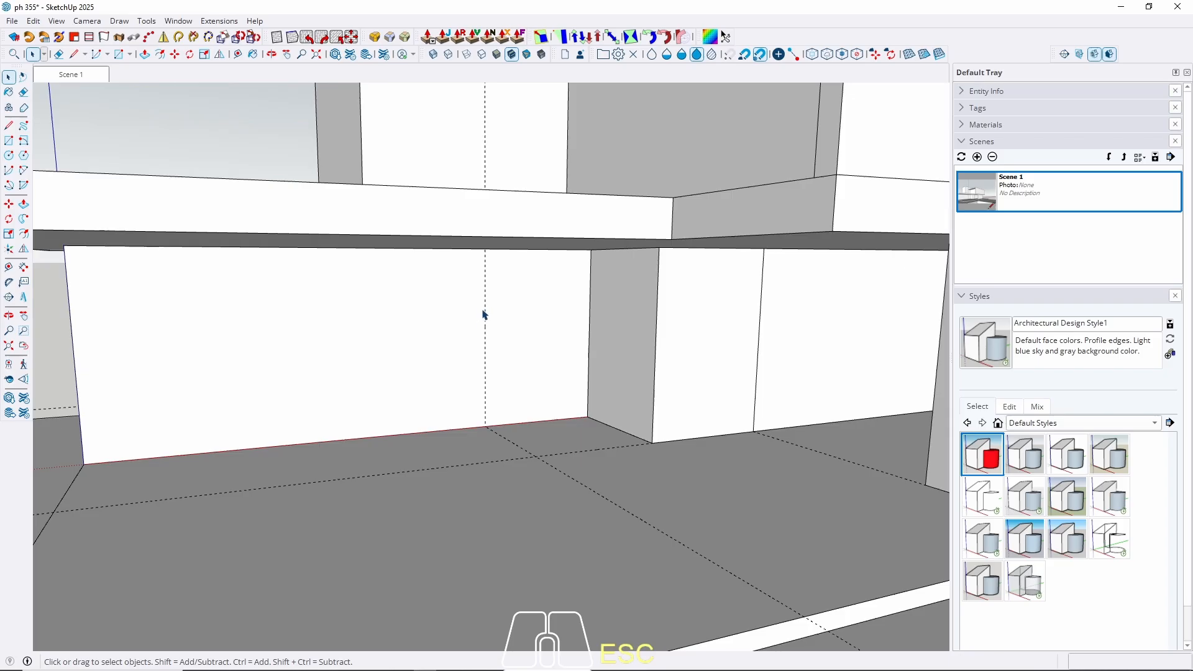
Push the shell's inner right end face out to the outer wall.
triple_click(544, 335)
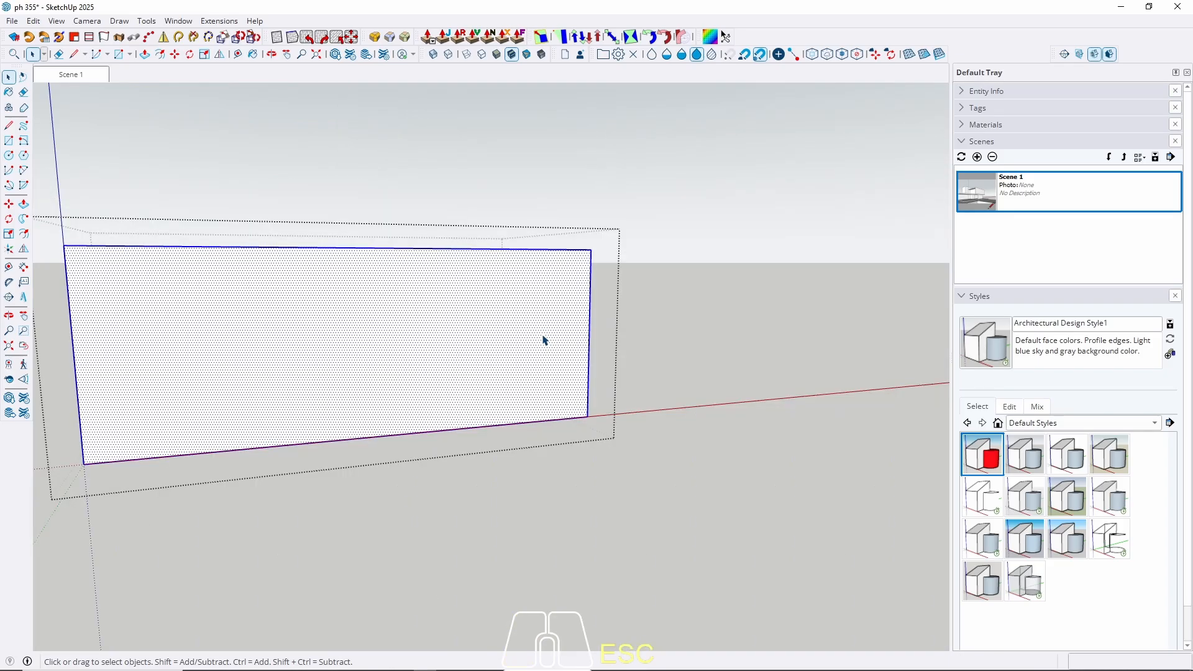
click(545, 328)
middle_drag(459, 472, 458, 480)
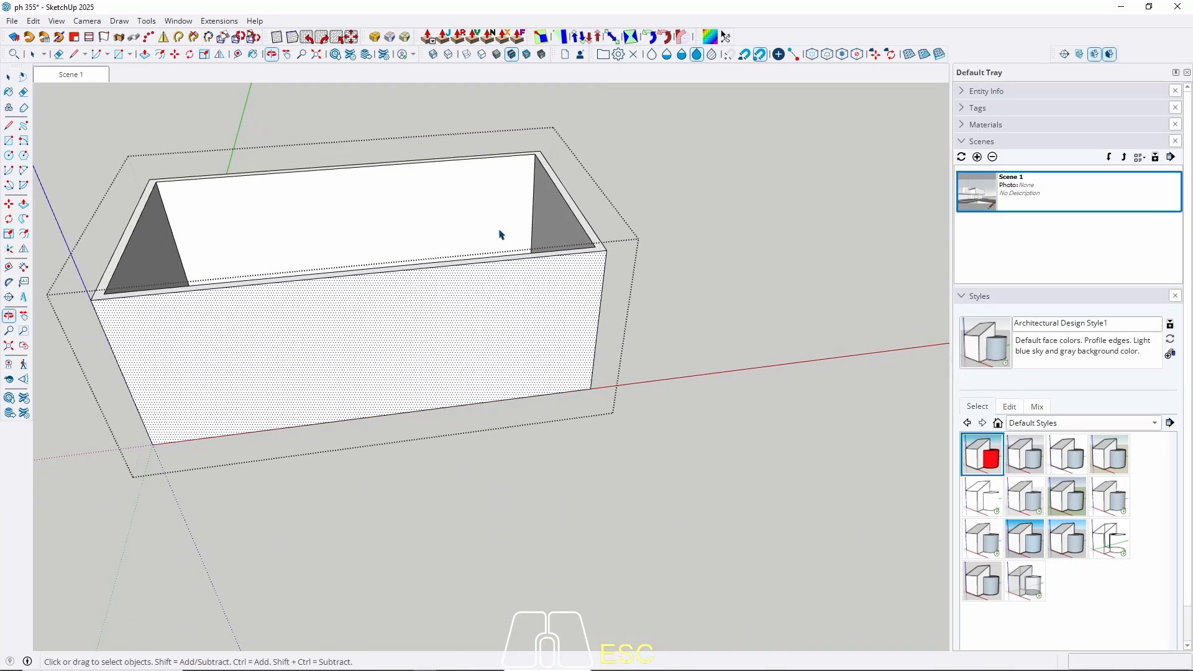
shift+middle_drag(500, 224, 497, 301)
click(545, 338)
key(p)
click(544, 336)
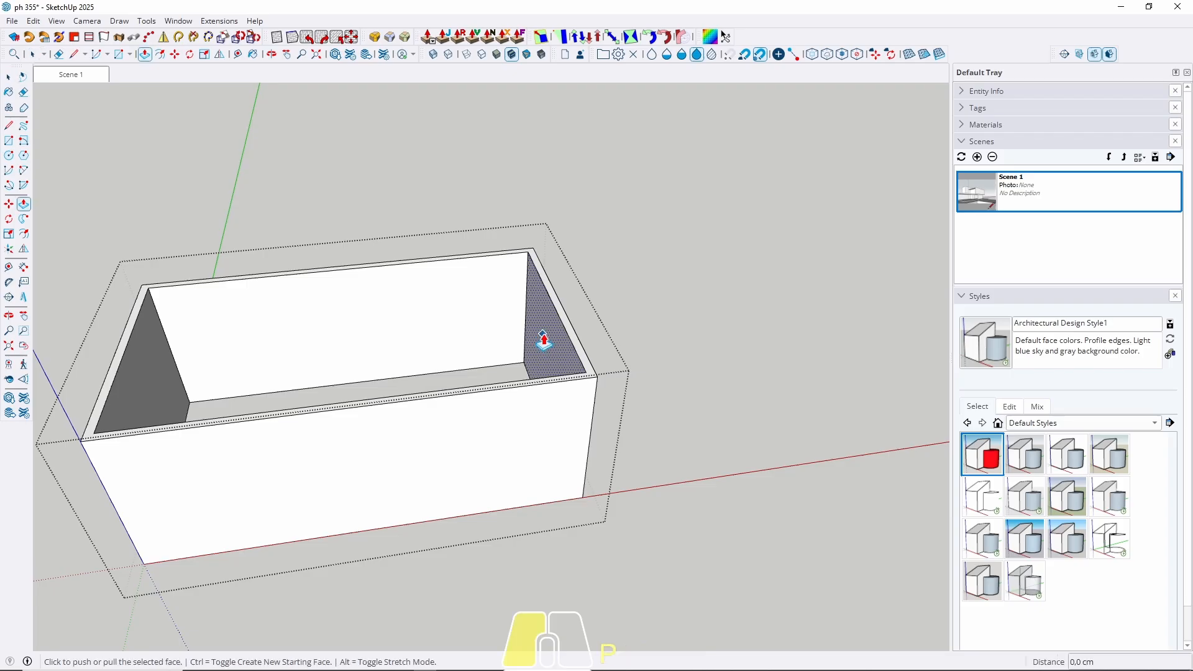
click(583, 302)
key(space)
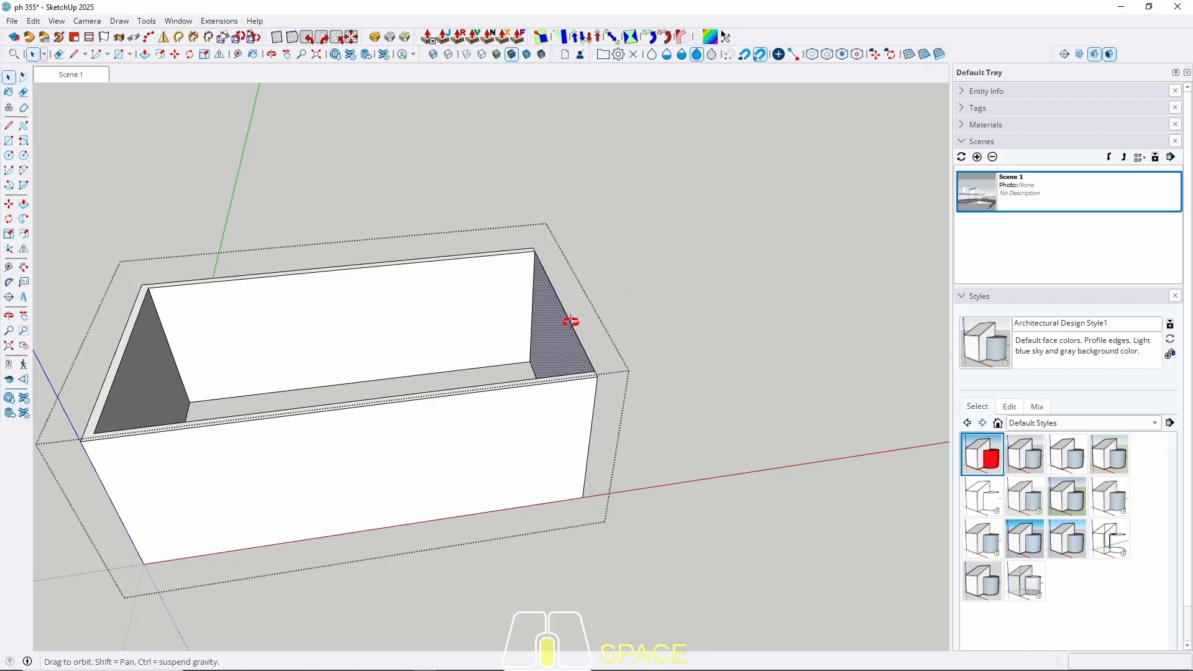
scroll(606, 297, up, 5)
scroll(602, 245, down, 10)
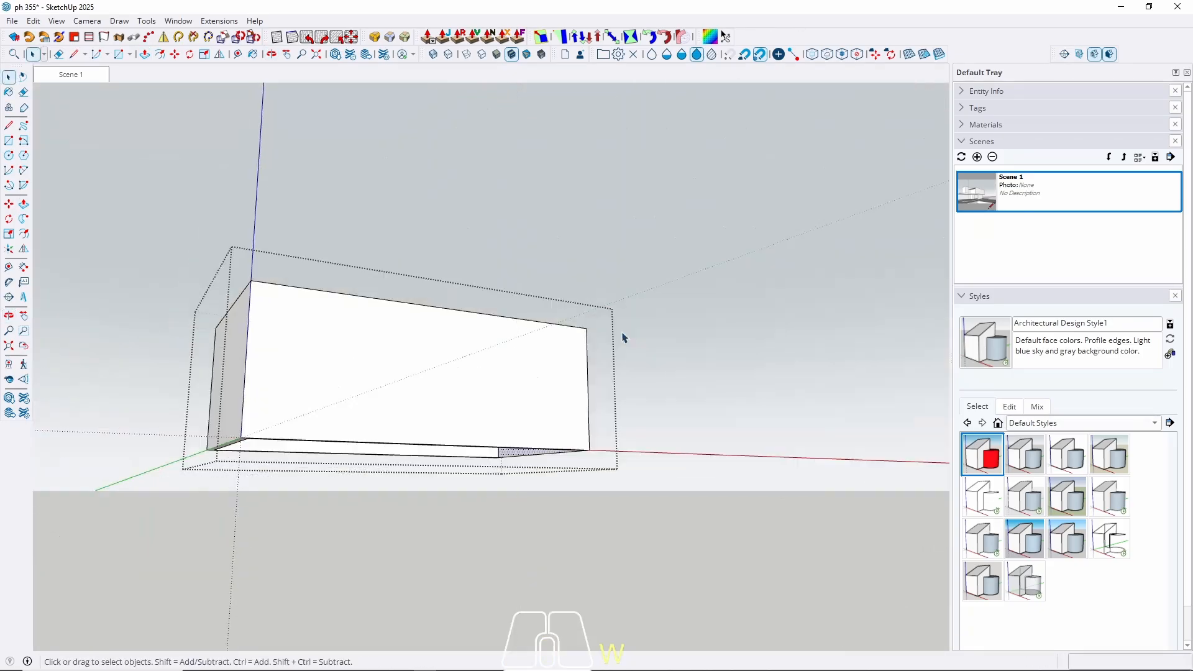
Erase the leftover edges of the right end wall and exit the group.
mouse_move(624, 335)
middle_down()
mouse_move(493, 453)
mouse_move(567, 405)
mouse_move(553, 484)
middle_up()
key(e)
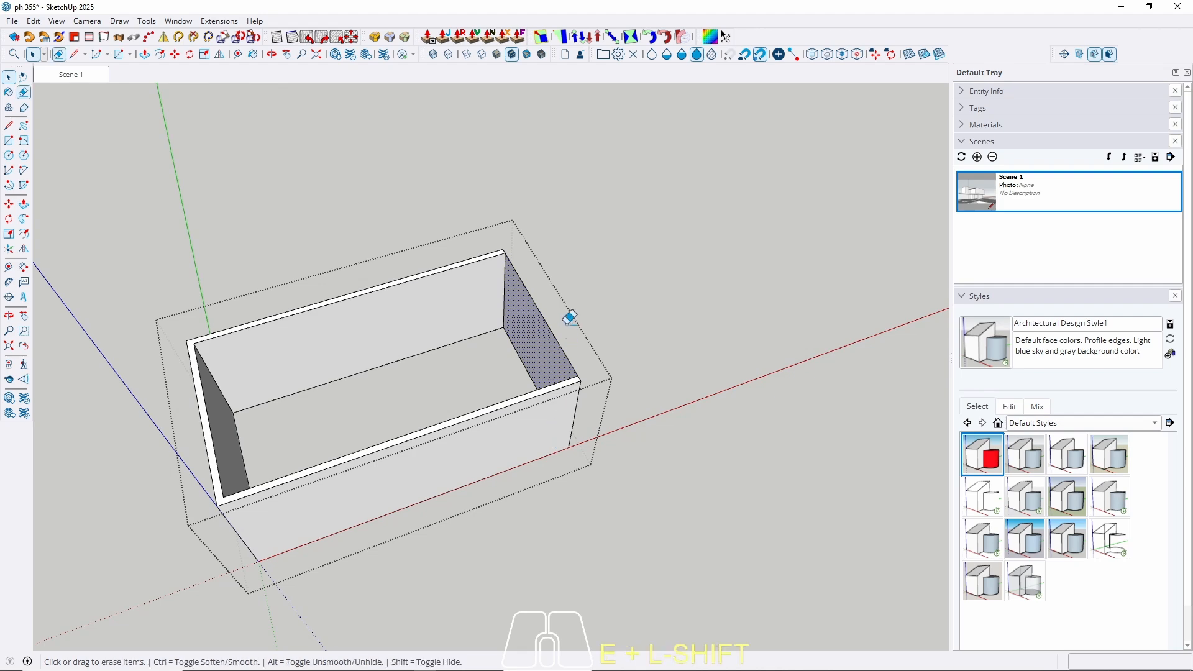
drag(567, 318, 496, 392)
key(space)
middle_drag(520, 365, 518, 279)
key(Escape)
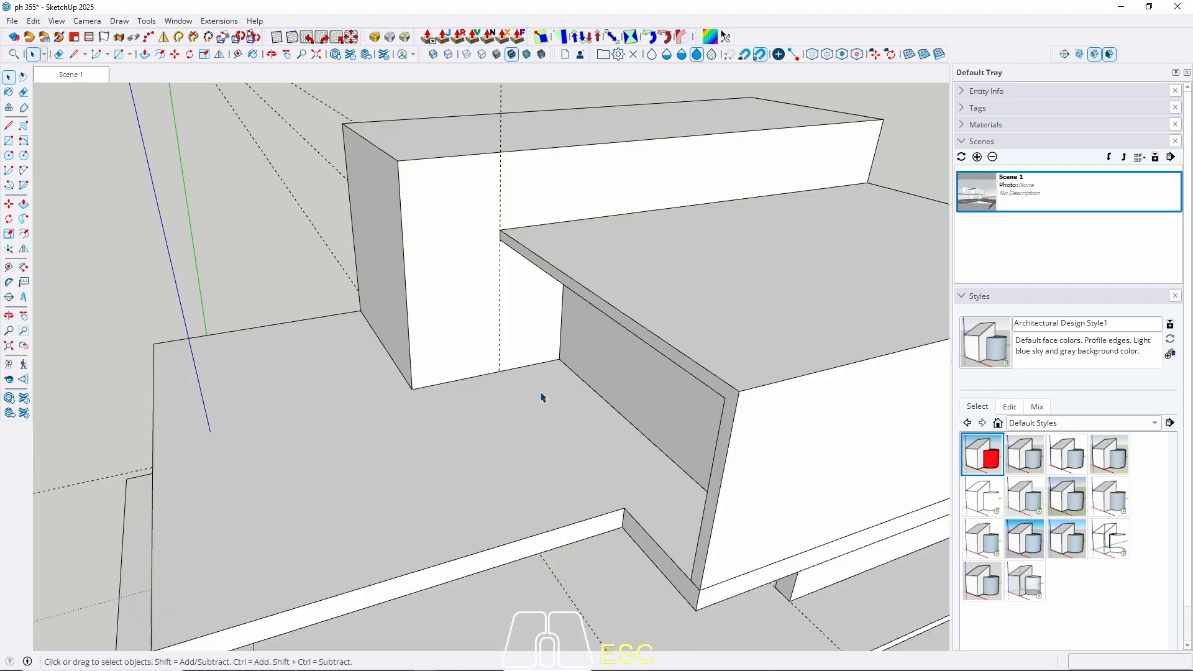
middle_drag(536, 442, 533, 306)
shift+middle_drag(533, 305, 571, 256)
scroll(573, 260, up, 5)
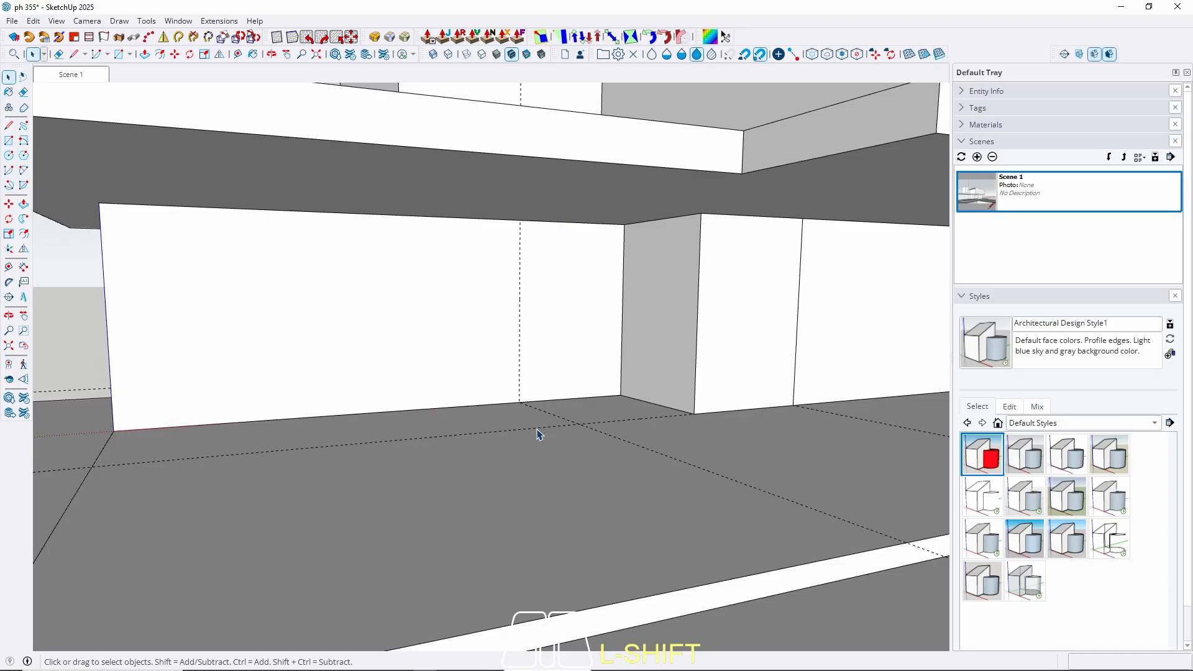
Extend the front wall end by 200 cm, exit the group and return to Scene 1.
triple_click(577, 303)
middle_drag(577, 304, 370, 438)
shift+middle_drag(633, 297, 537, 344)
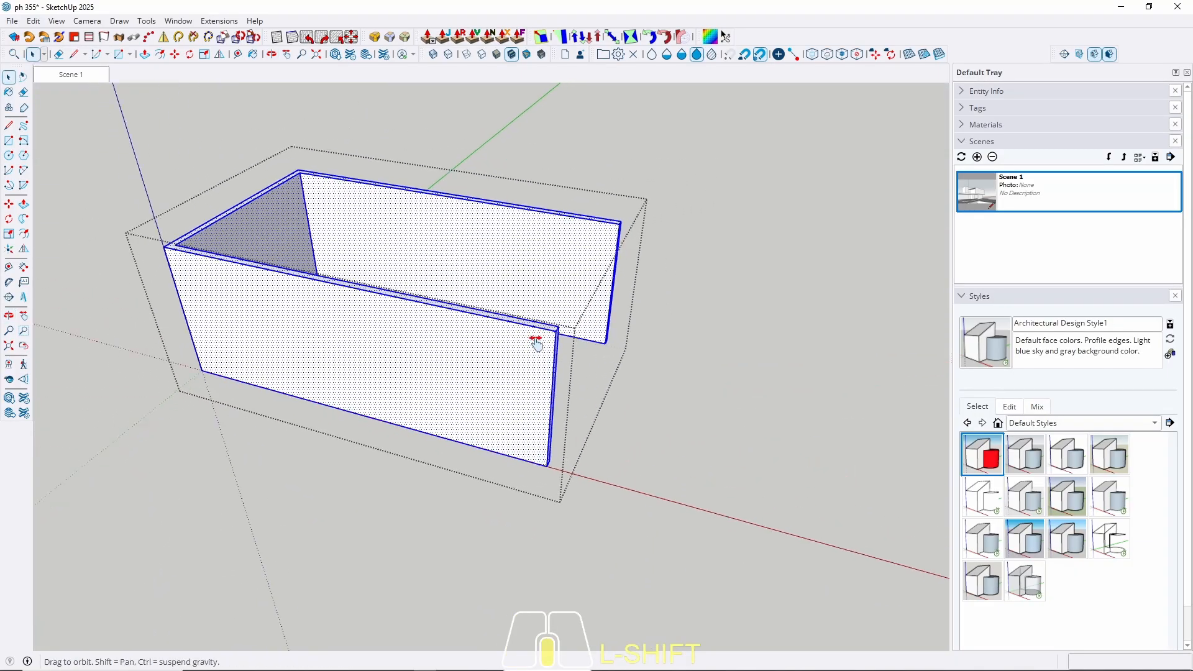
scroll(536, 343, up, 5)
key(p)
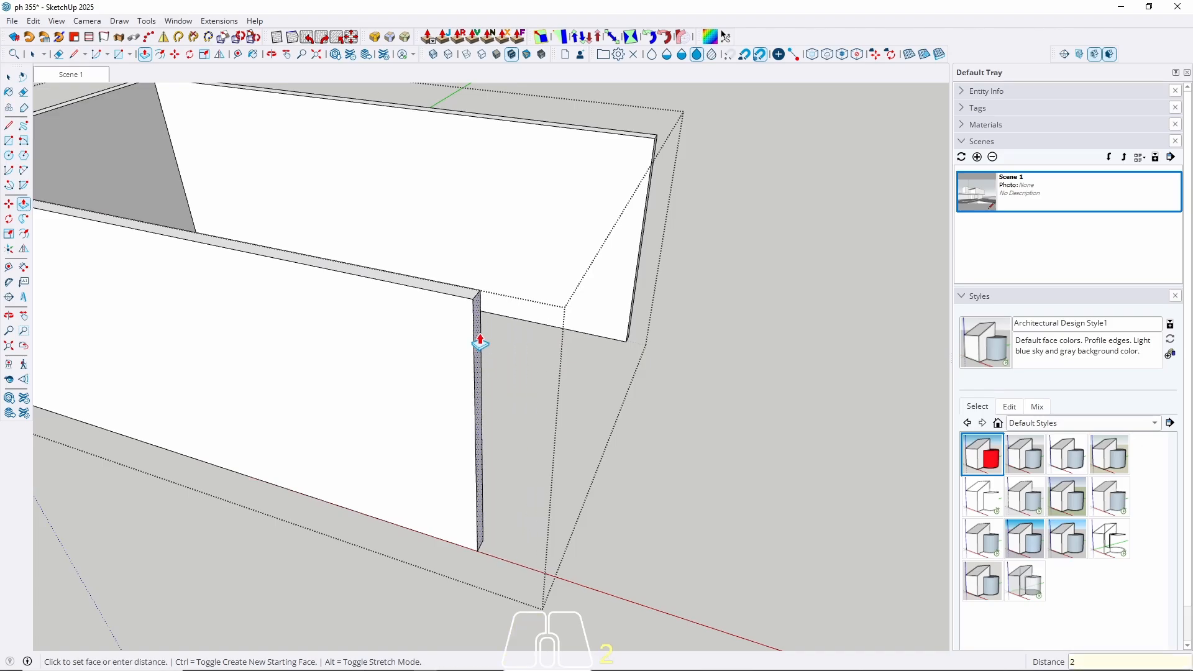
key(Return)
key(alt+space)
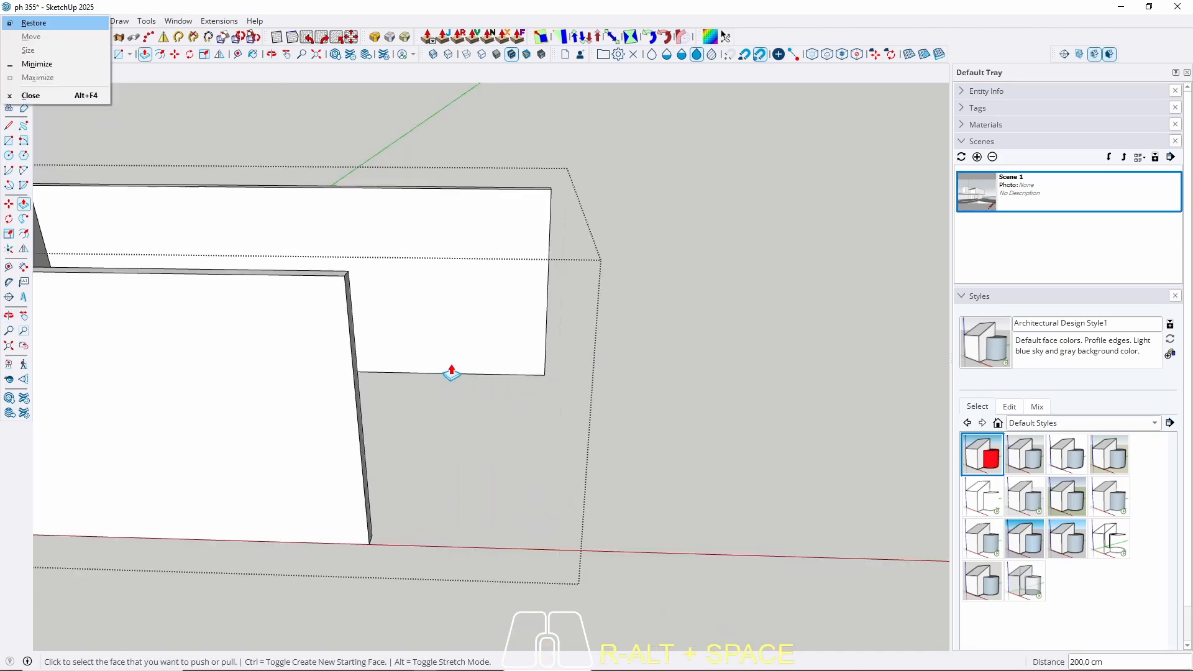
click(188, 9)
key(space)
scroll(419, 290, up, 10)
key(Escape)
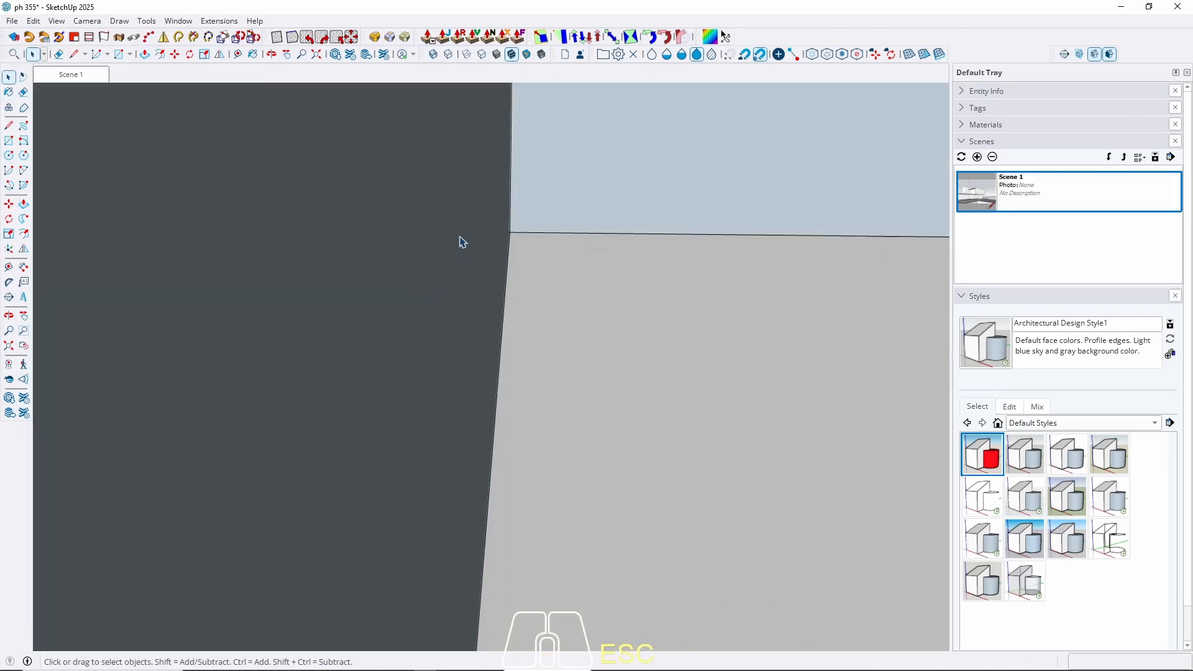
click(86, 78)
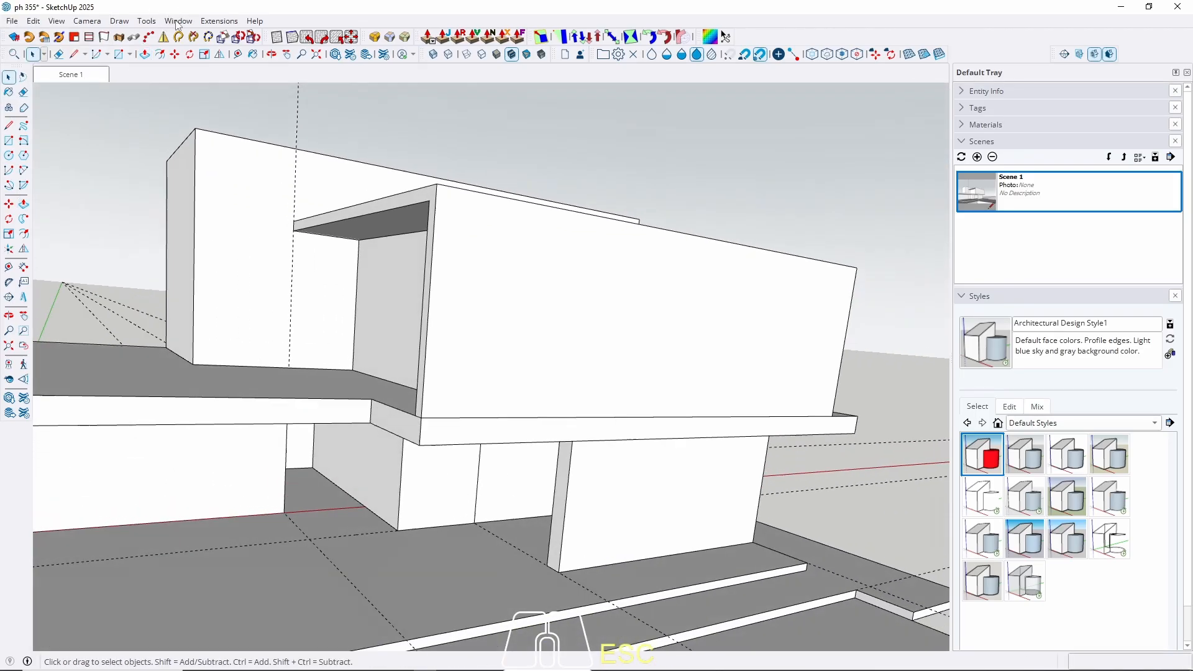
Uncheck Enable scene transitions in Model Info > Animation and close the dialog.
click(177, 21)
click(194, 84)
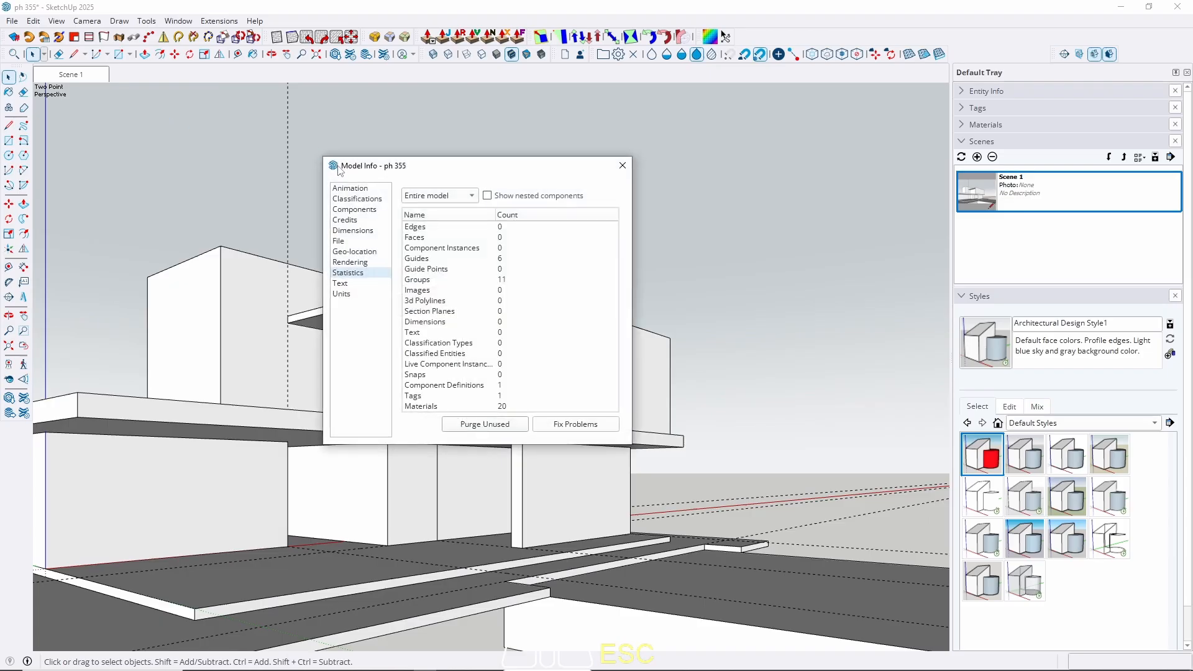
click(346, 189)
click(418, 214)
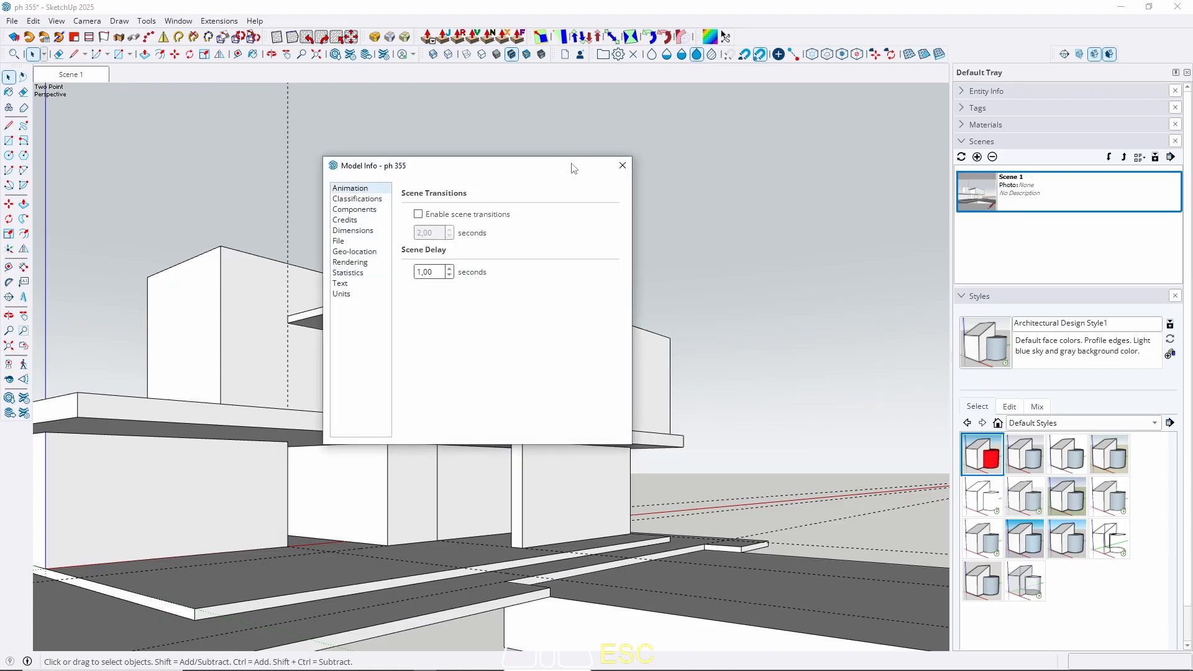
click(623, 165)
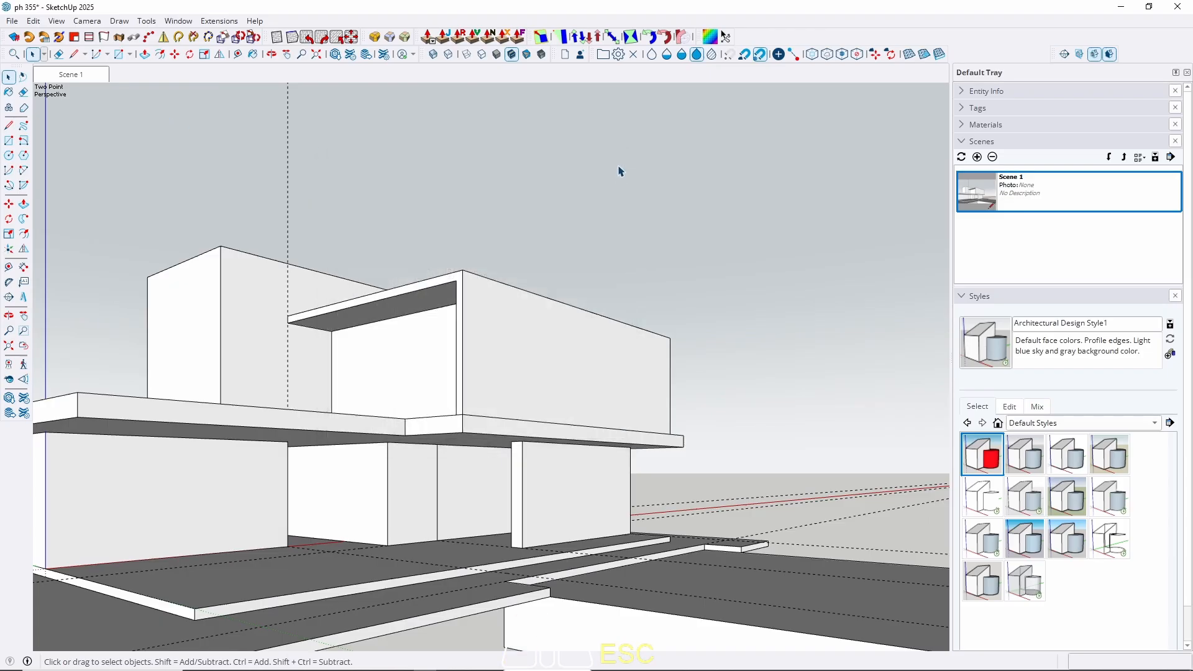
scroll(278, 528, up, 2)
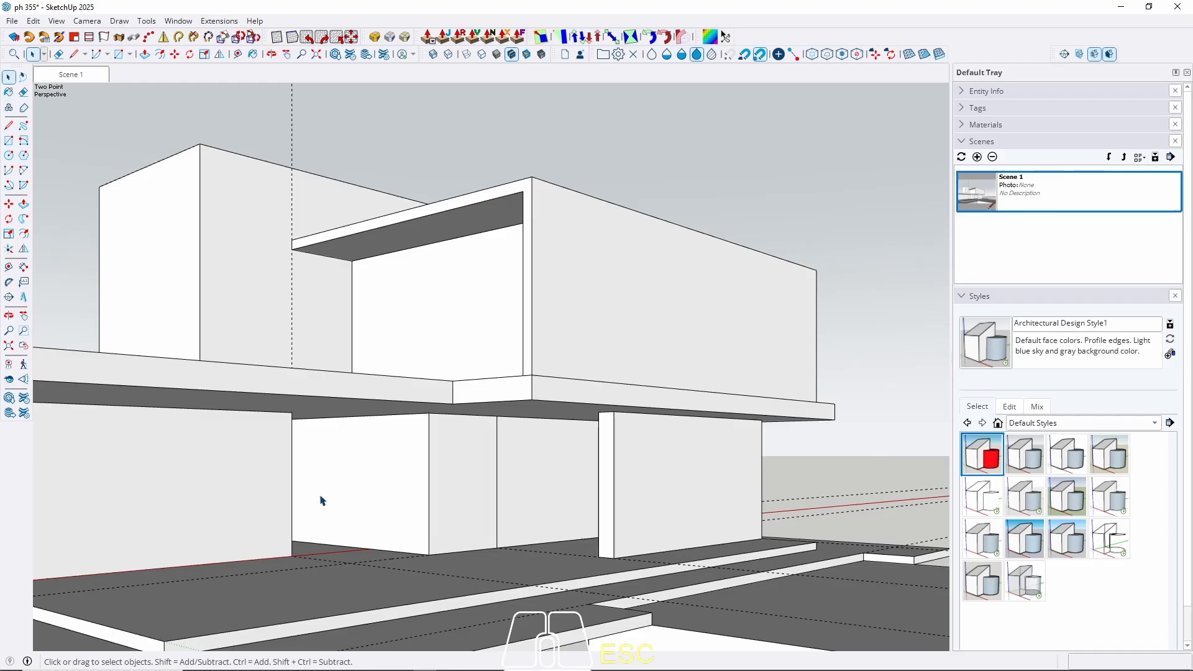
Isolate another wall group and offset its top face outline 15 inward.
scroll(546, 472, up, 6)
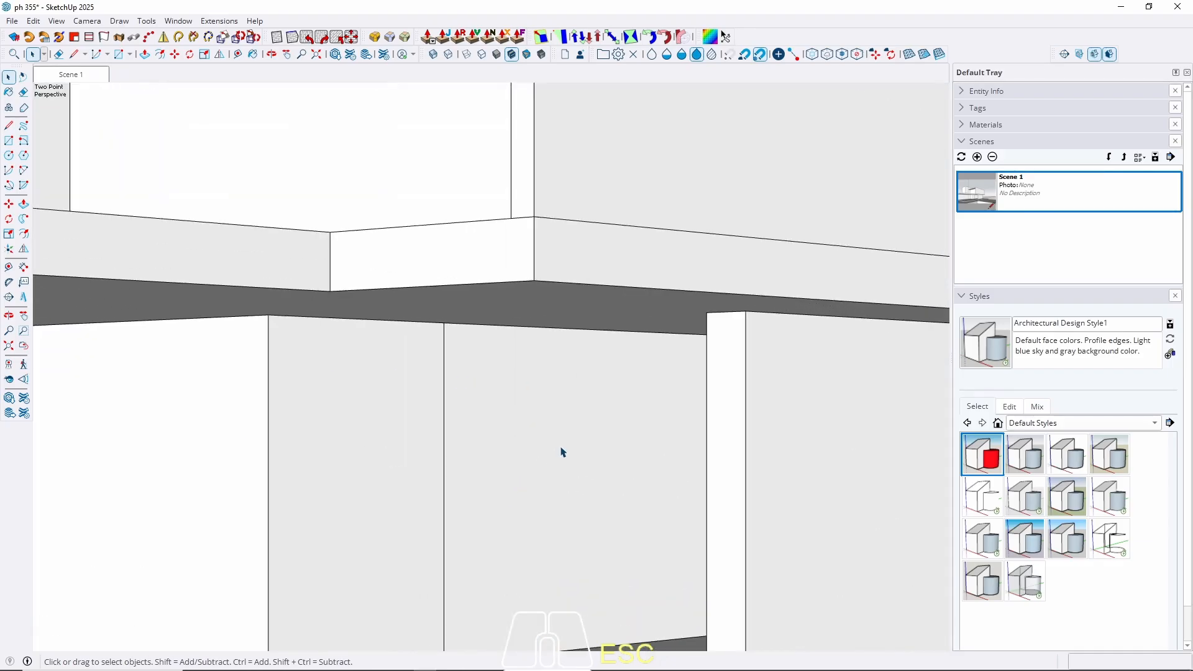
middle_drag(559, 453, 498, 463)
scroll(606, 385, down, 3)
triple_click(601, 391)
key(w)
click(560, 350)
key(f)
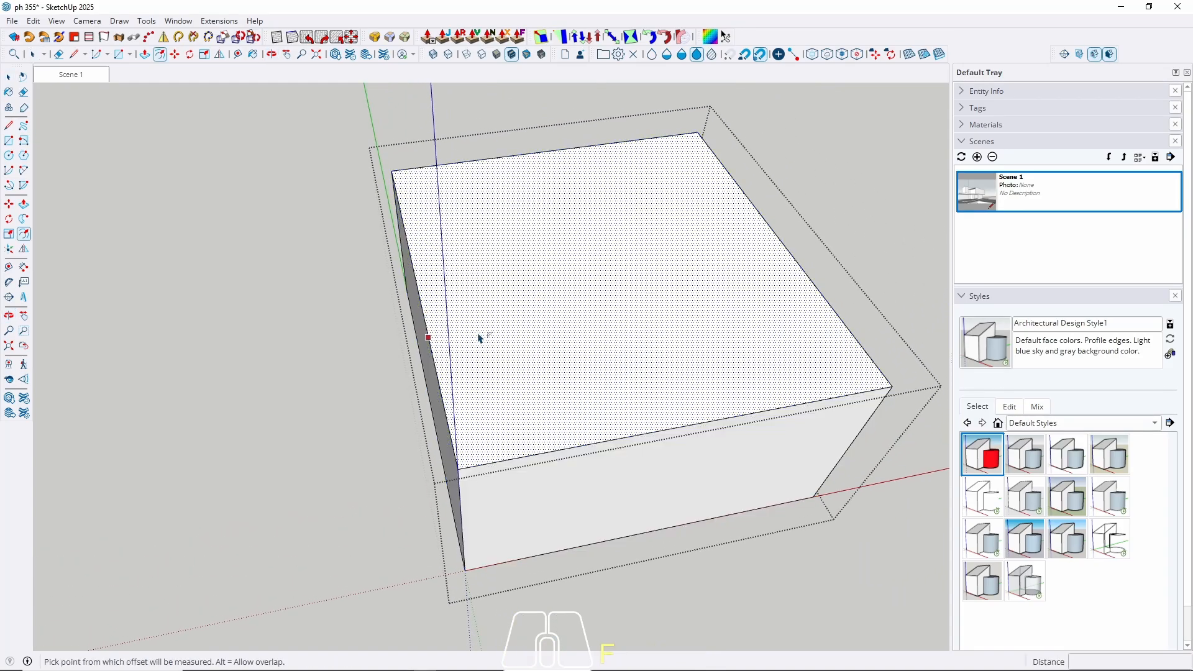
click(479, 337)
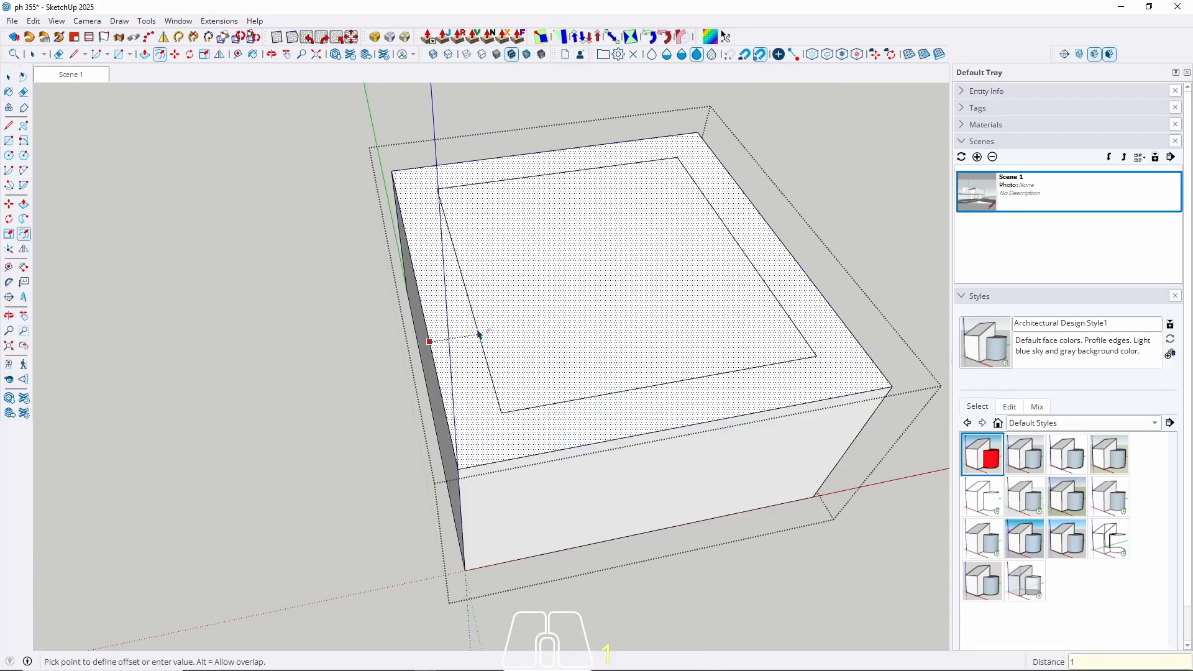
key(Return)
Push the inner top face down to hollow the box, then close the group.
key(space)
click(565, 352)
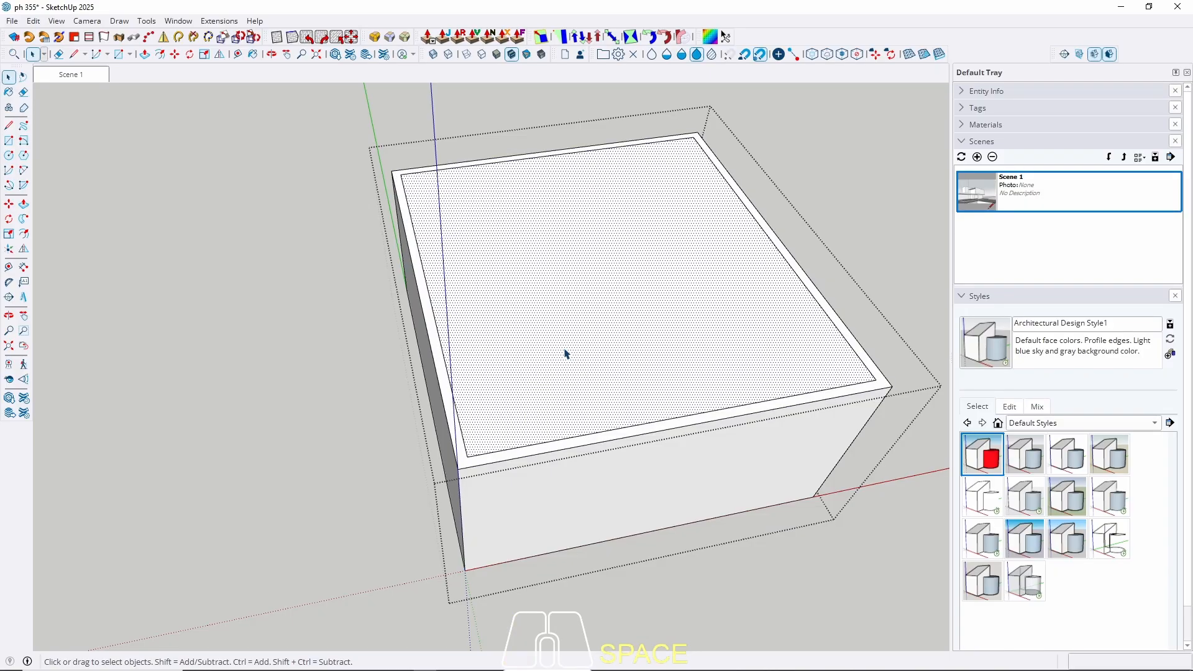
key(p)
click(565, 351)
click(484, 570)
key(space)
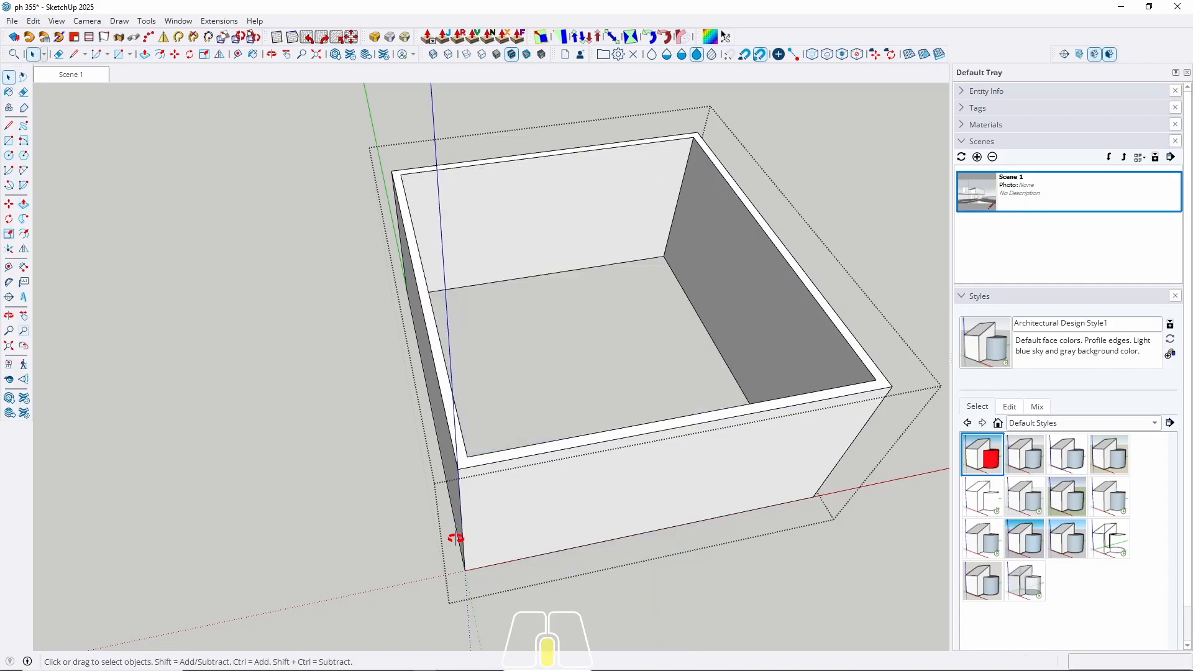
middle_drag(453, 533, 584, 381)
click(341, 483)
click(341, 483)
shift+middle_drag(286, 501, 559, 253)
scroll(559, 253, down, 4)
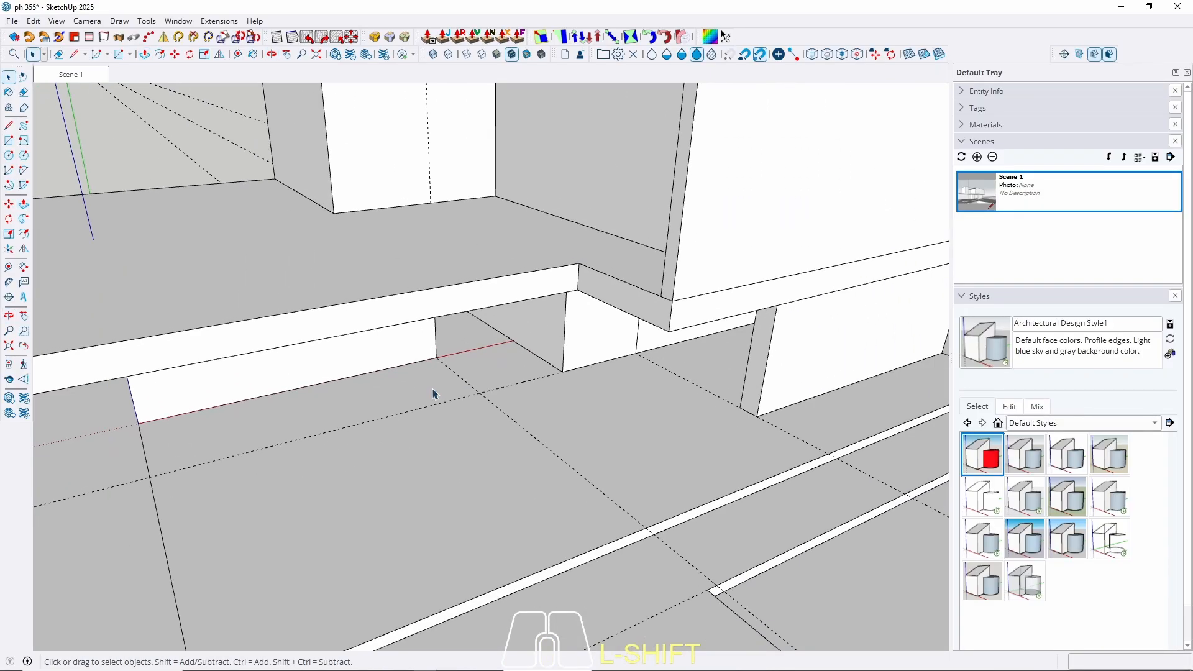
middle_drag(434, 392, 448, 280)
scroll(414, 318, up, 3)
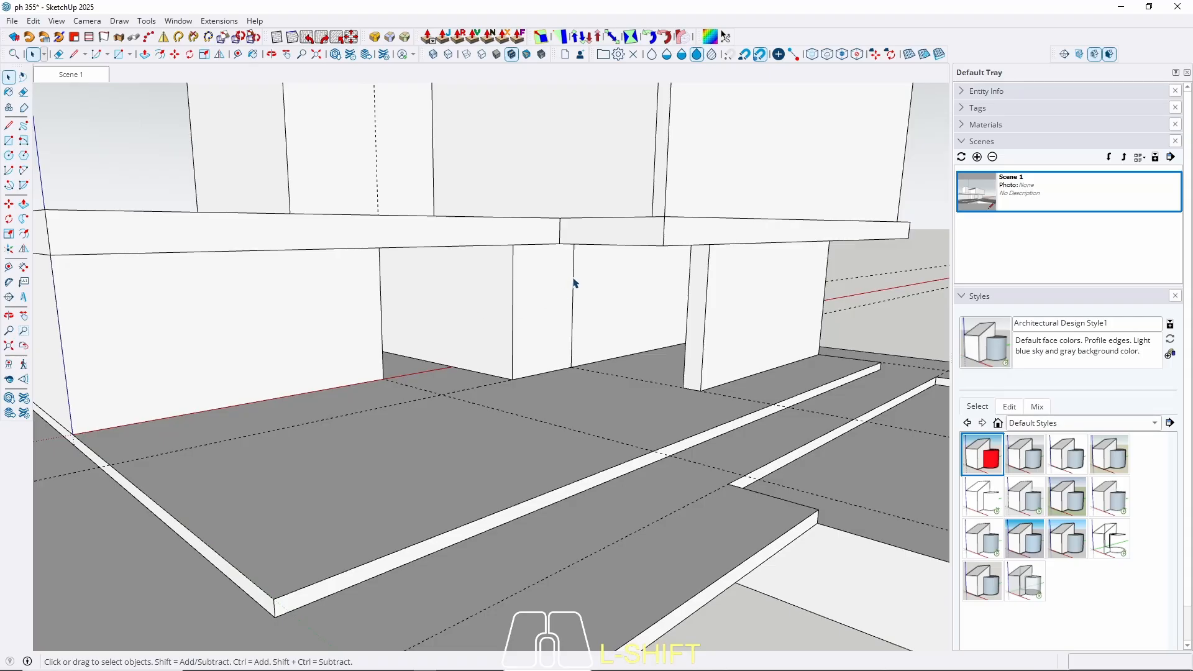
Push out and delete the box's right inner wall face, then return to Scene 1.
triple_click(619, 290)
middle_drag(518, 202, 738, 351)
middle_drag(573, 268, 529, 387)
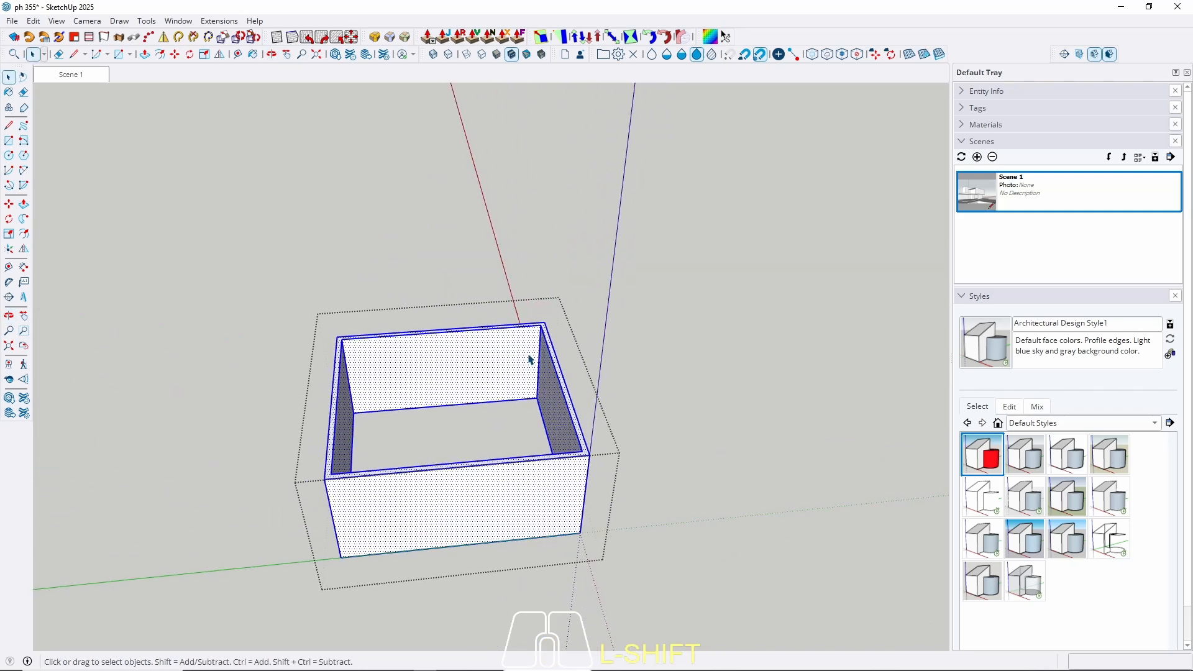
scroll(547, 417, up, 3)
click(567, 445)
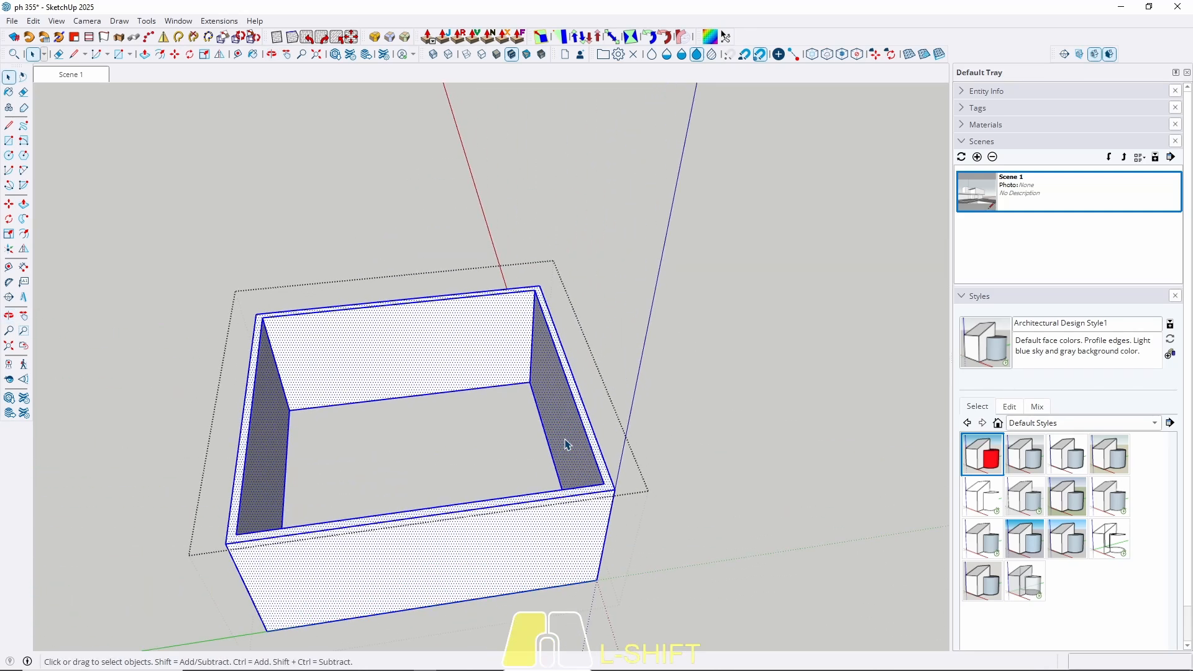
key(p)
click(560, 433)
click(606, 386)
key(space)
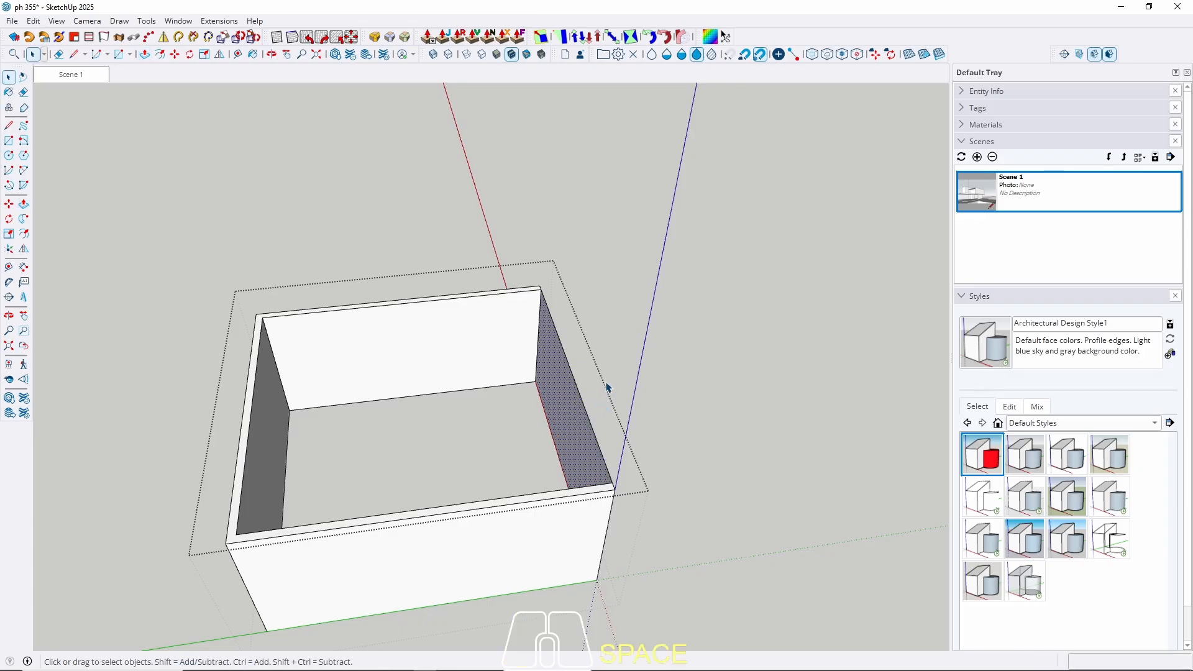
middle_drag(606, 384, 611, 402)
key(Delete)
middle_drag(581, 458, 378, 325)
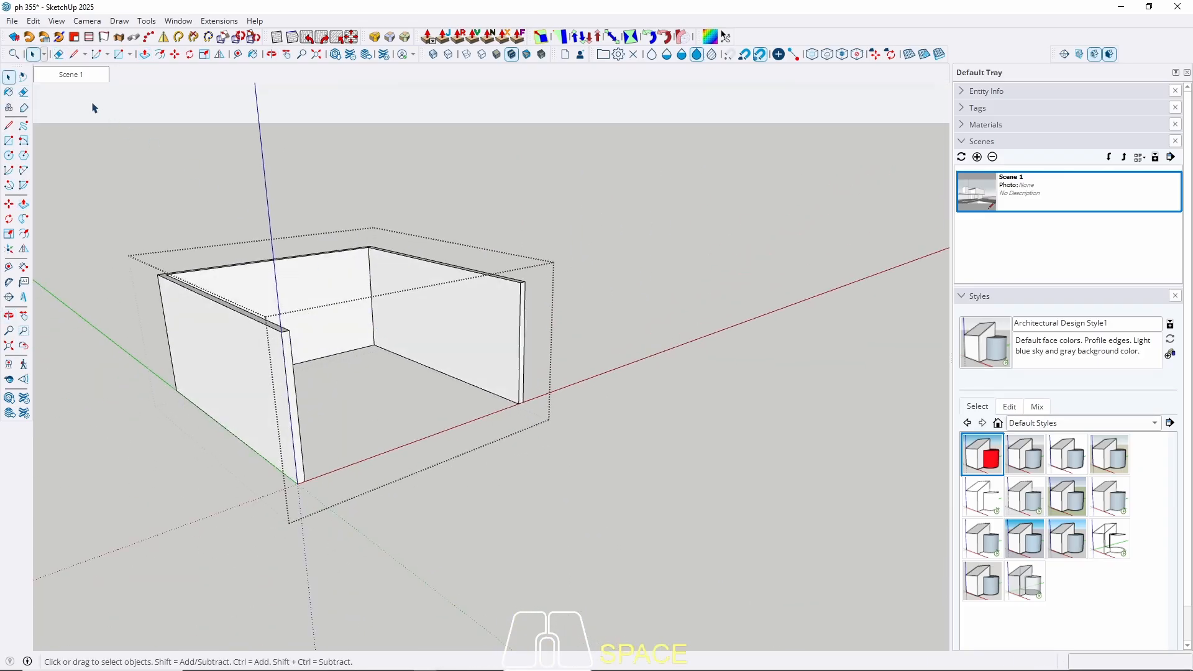
click(80, 76)
key(Escape)
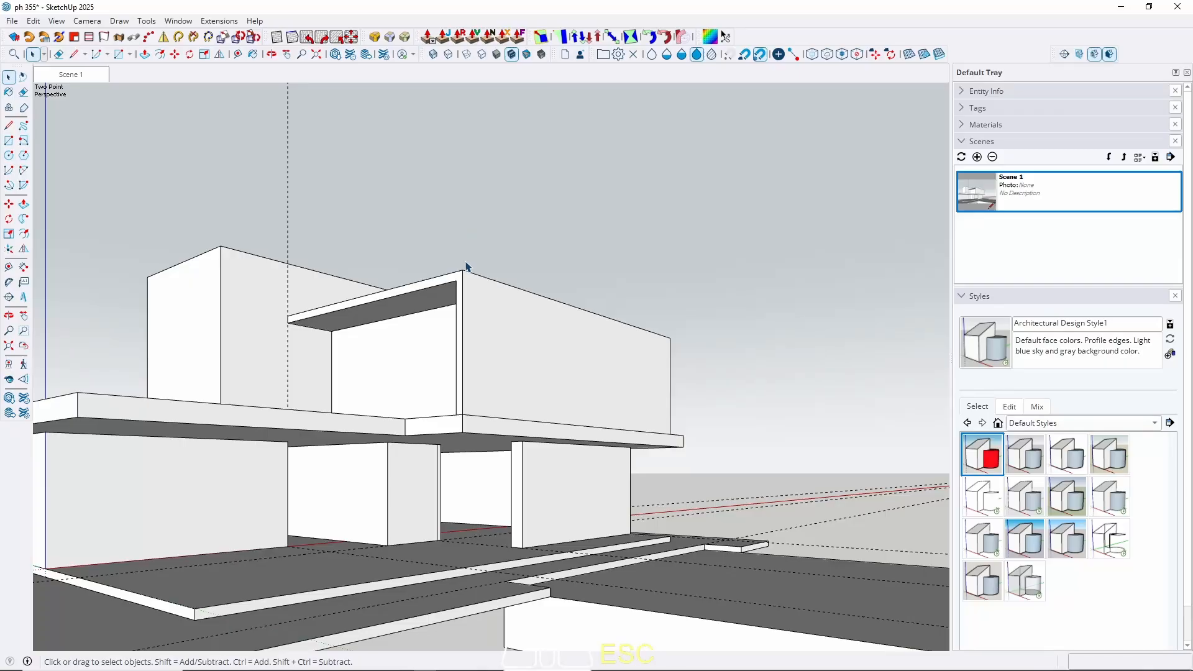
Push the corner wall face back and return to the Scene 1 view.
middle_drag(434, 512, 523, 503)
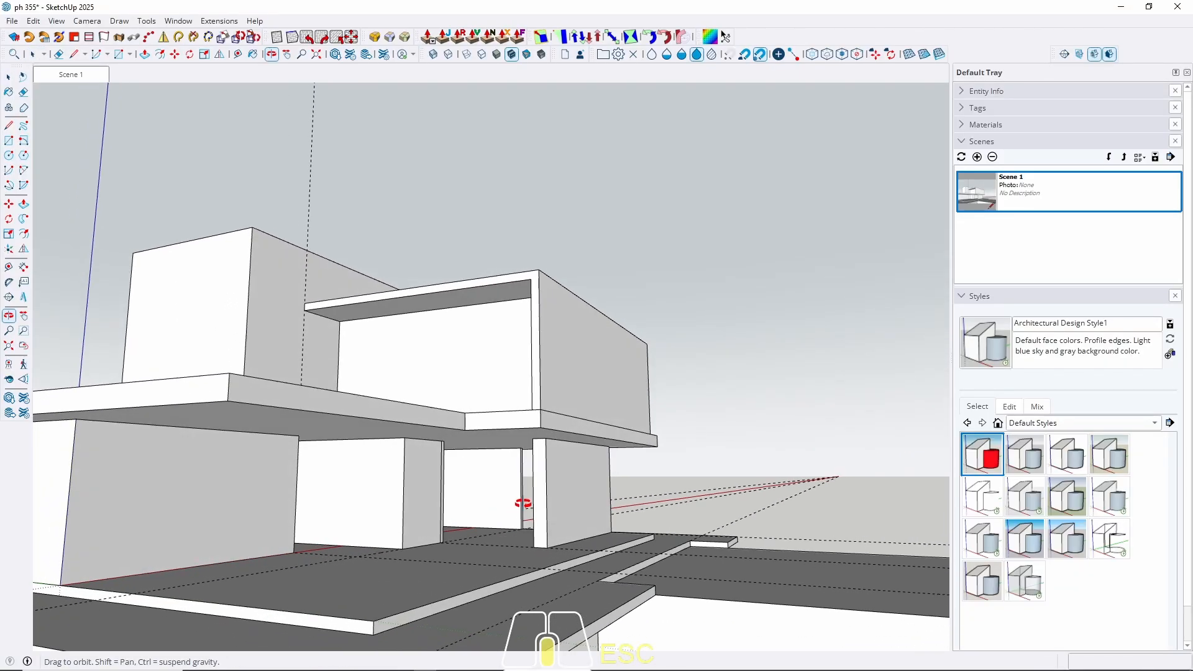
scroll(410, 483, up, 10)
middle_drag(498, 453, 506, 418)
shift+click(557, 434)
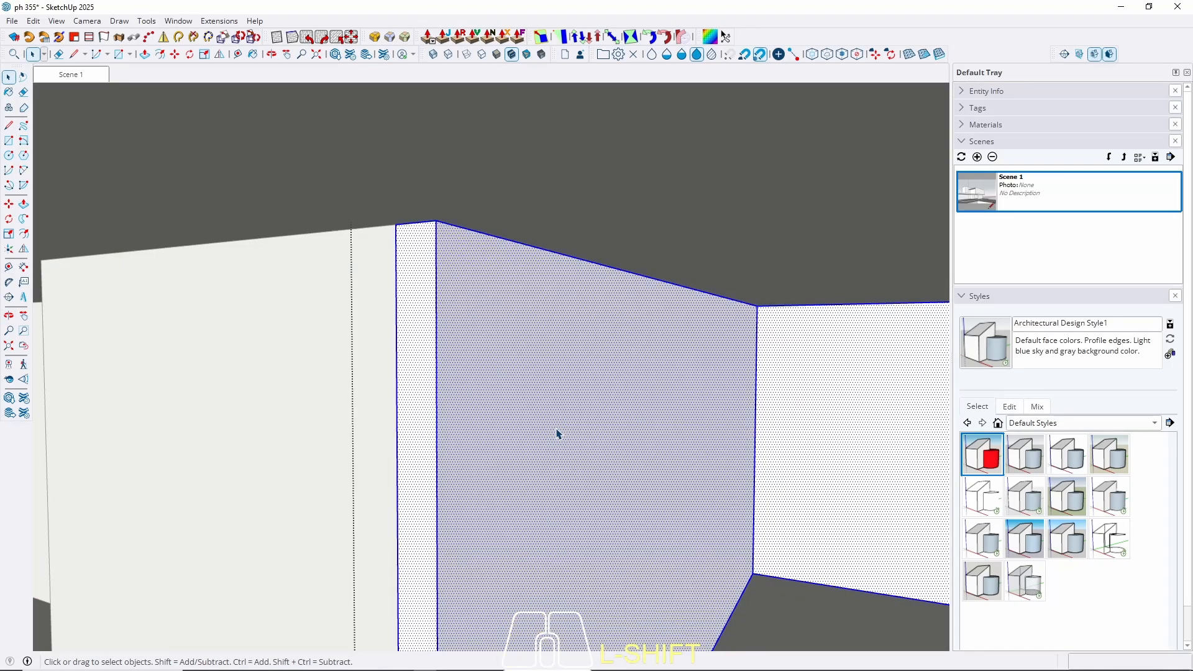
key(p)
drag(536, 419, 448, 401)
key(space)
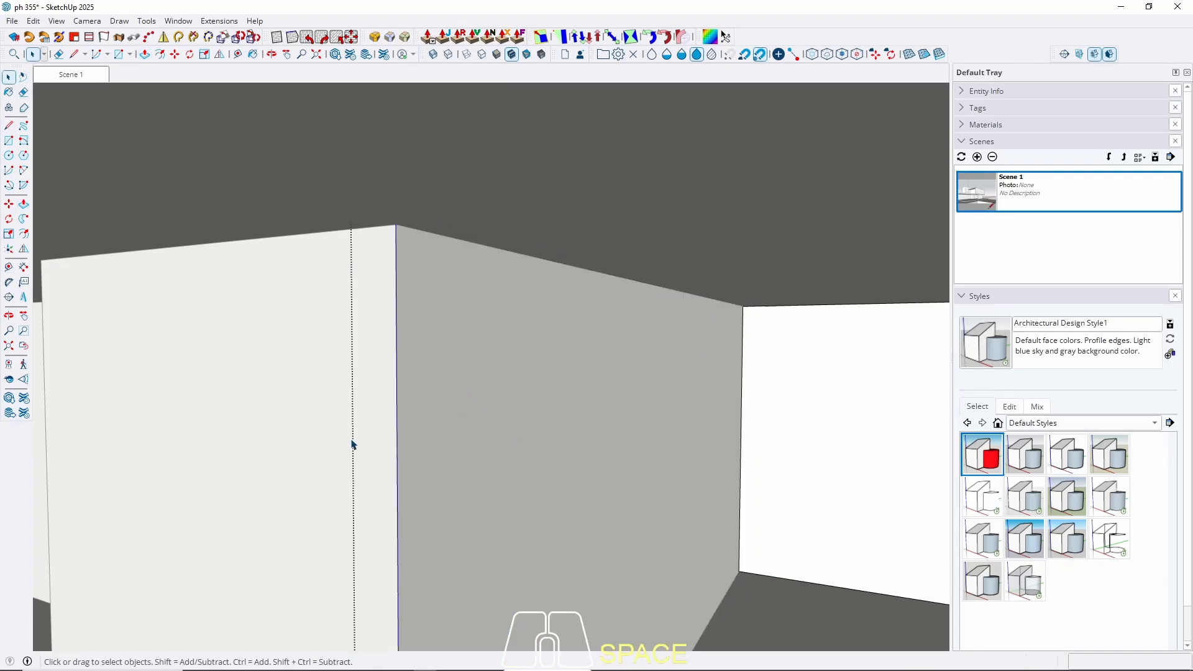
middle_drag(351, 446, 738, 440)
scroll(736, 437, down, 10)
key(Escape)
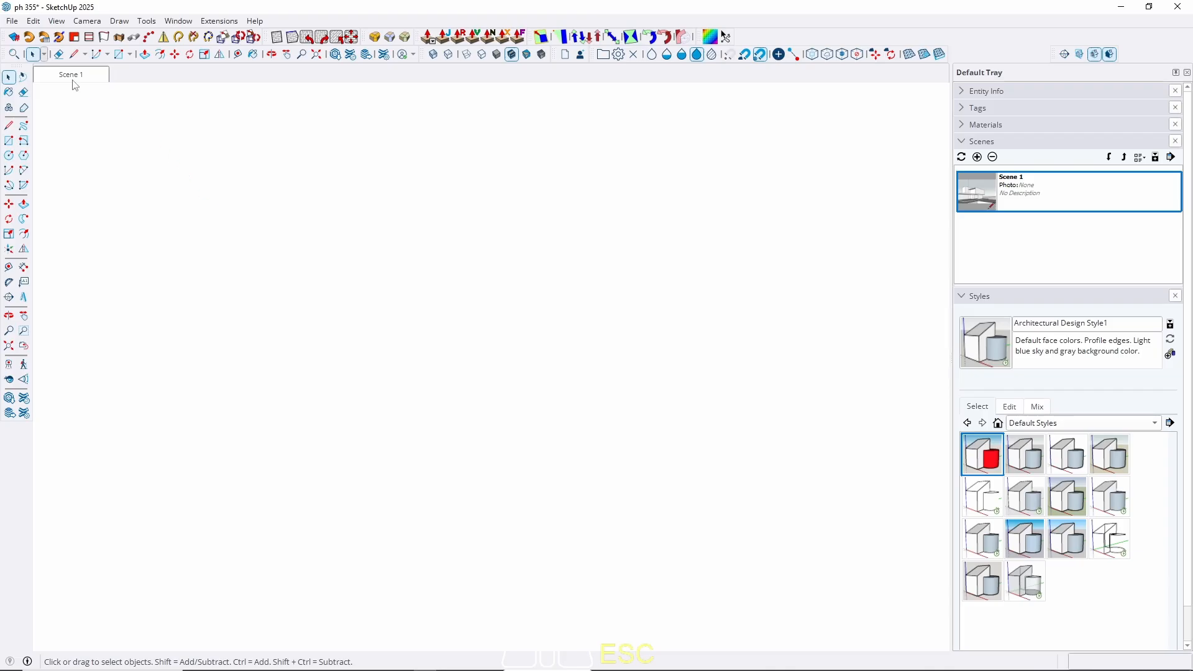
click(72, 77)
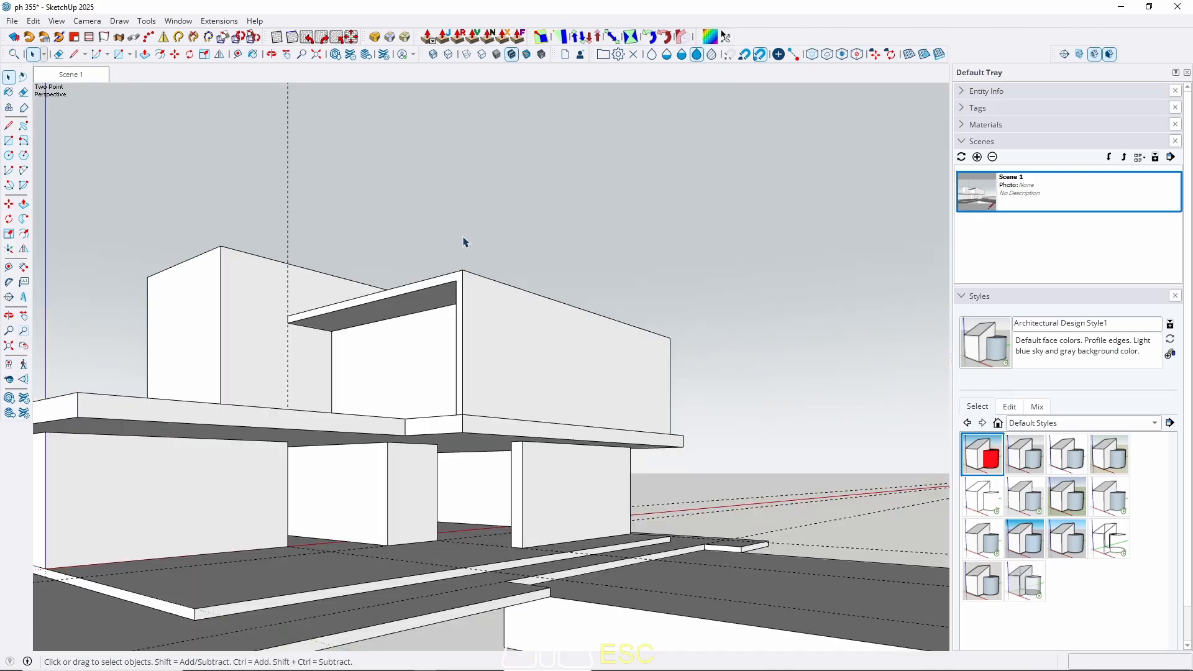
middle_drag(459, 481, 549, 417)
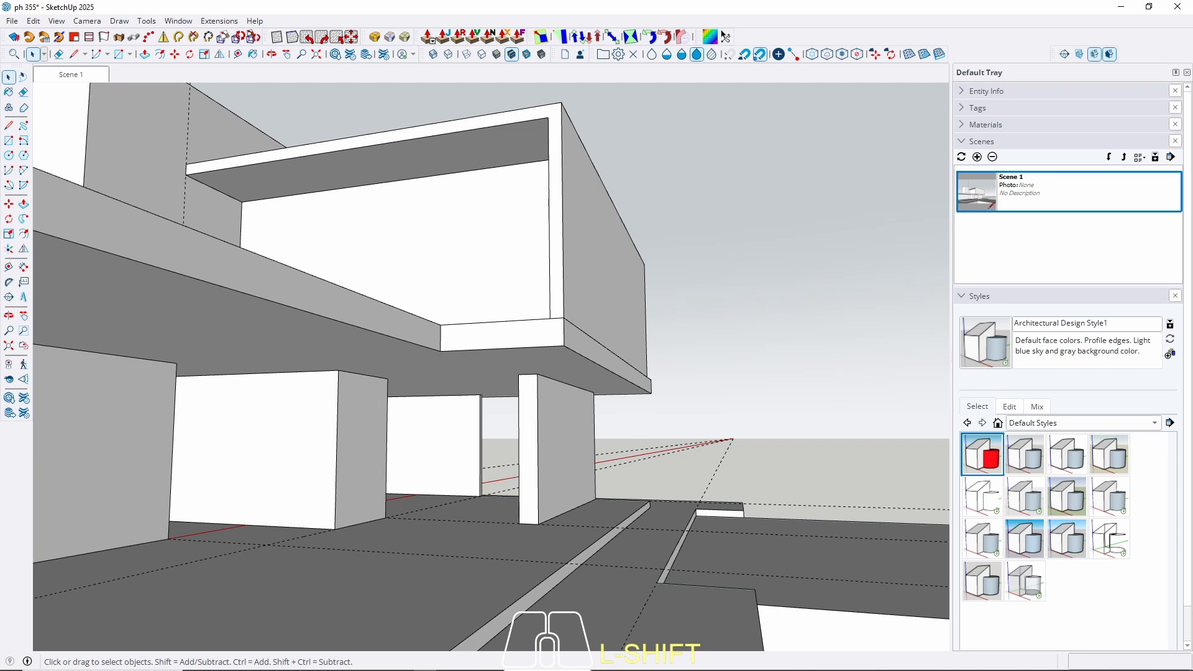
shift+middle_drag(542, 474, 514, 479)
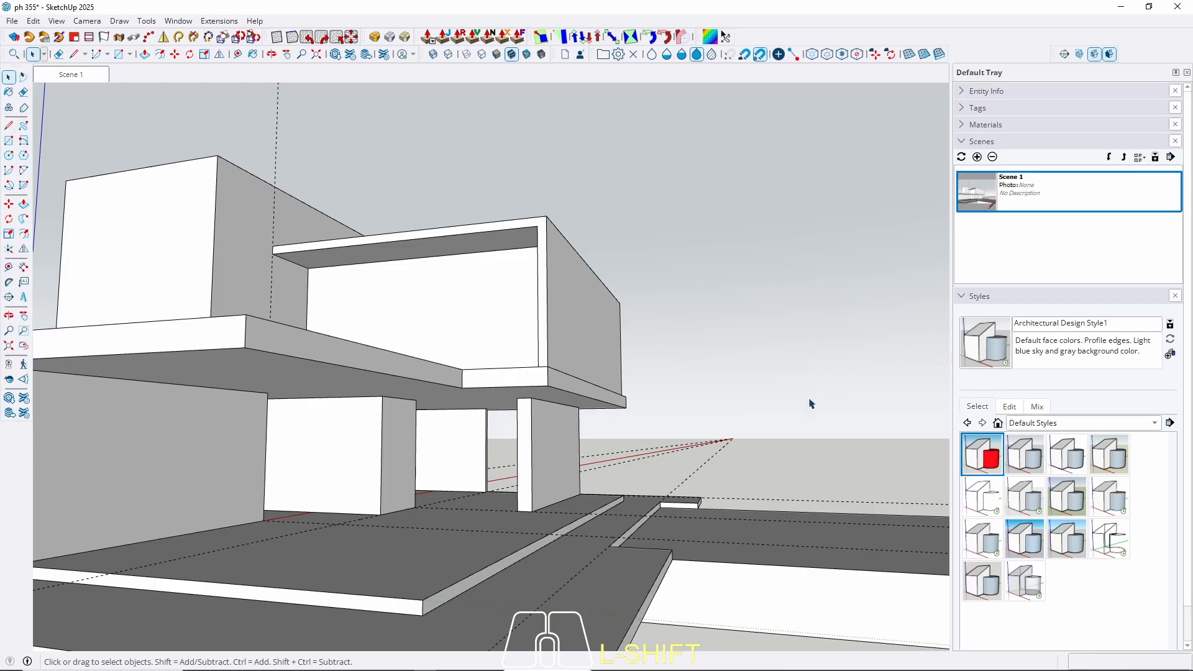
click(544, 460)
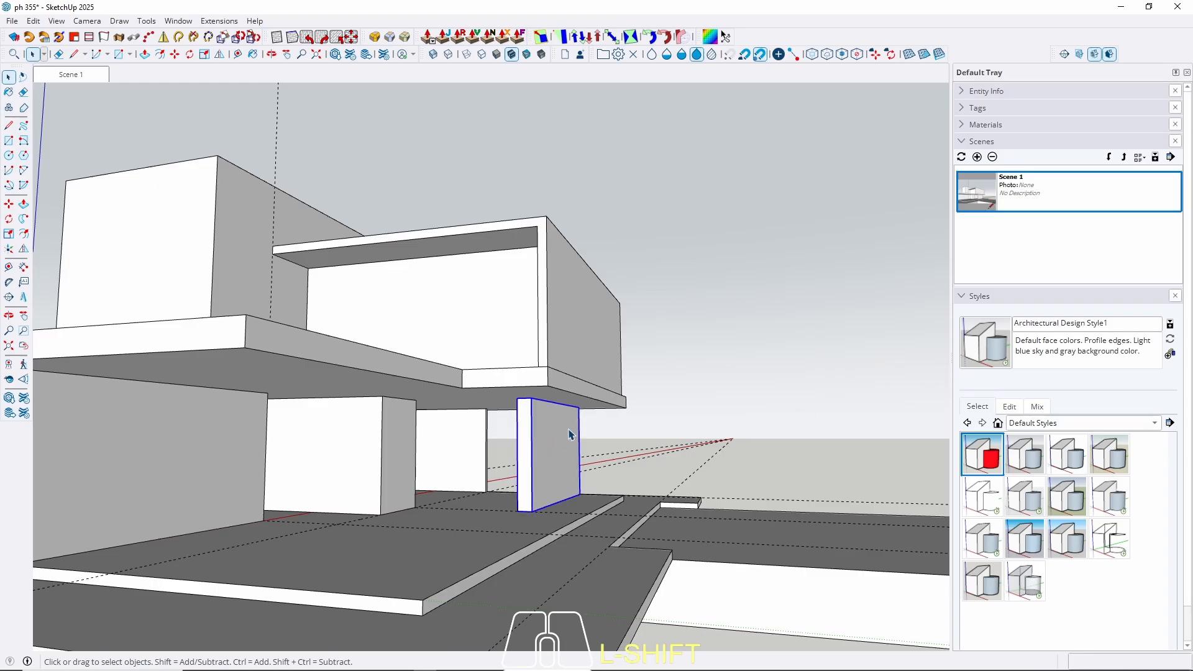
middle_drag(565, 427, 554, 464)
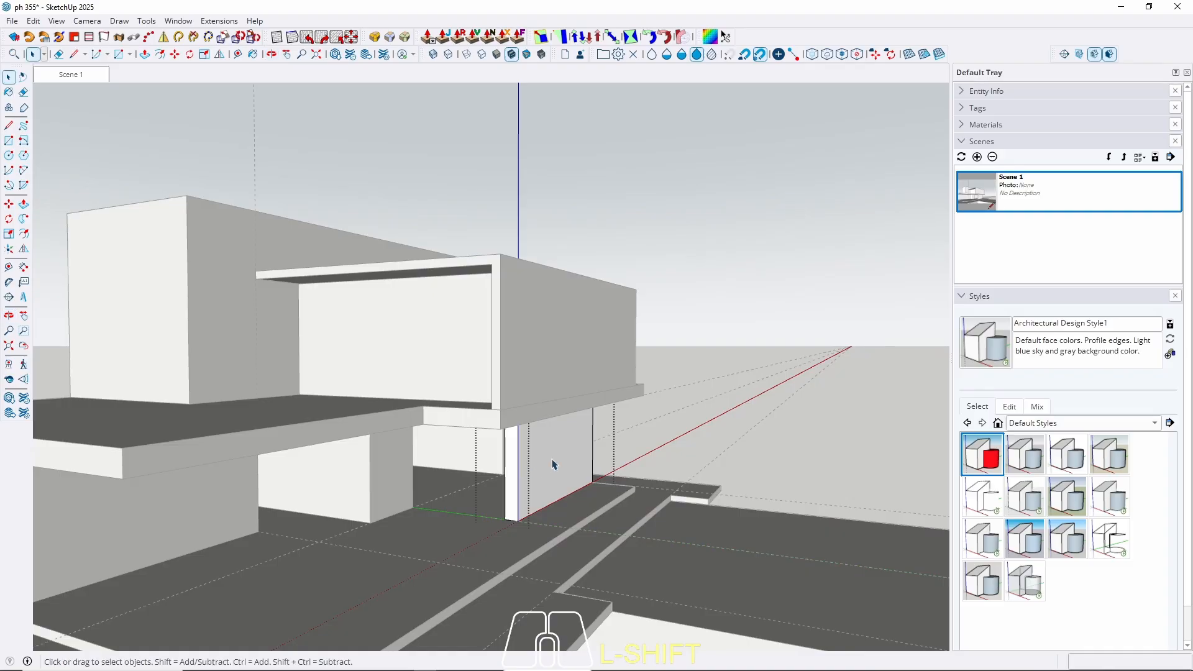
key(Escape)
Isolate the pillar wall and make its geometry a group.
click(539, 466)
double_click(538, 468)
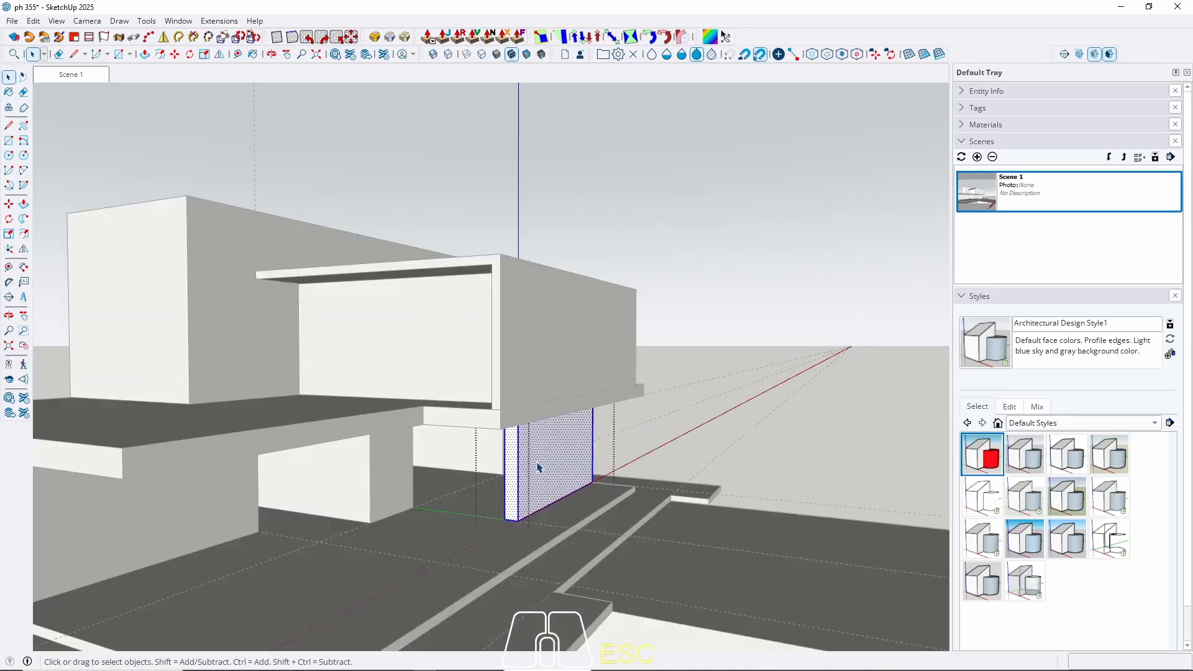
key(w)
middle_drag(546, 439, 416, 571)
scroll(531, 431, up, 2)
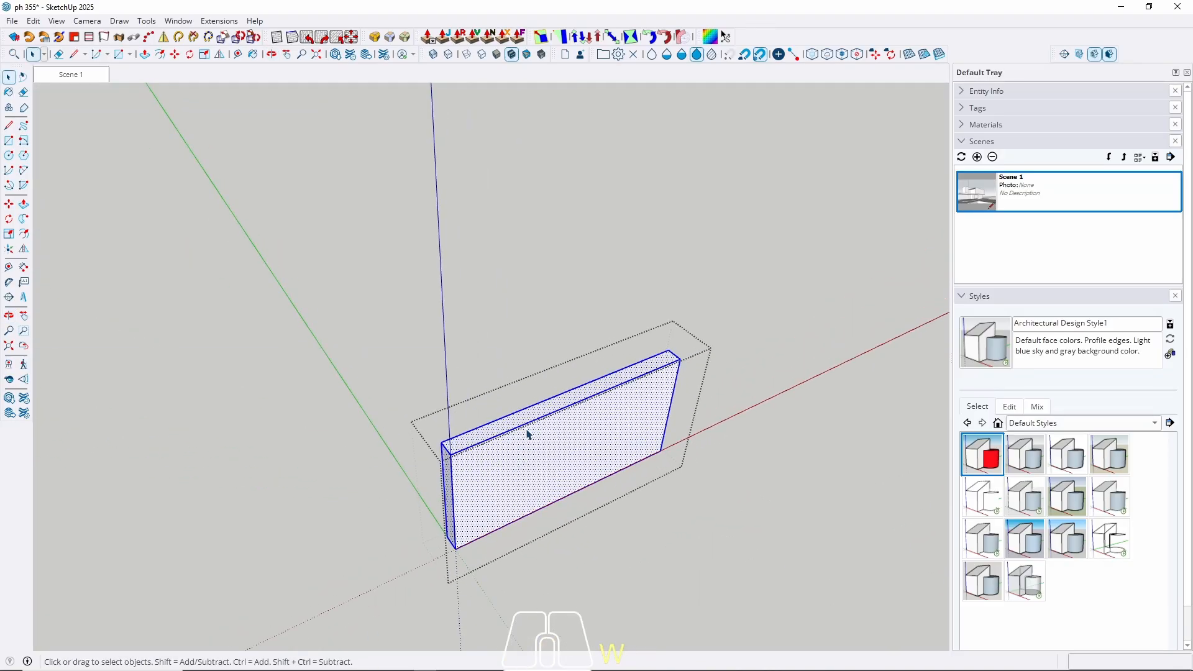
middle_drag(528, 432, 328, 584)
scroll(435, 445, up, 5)
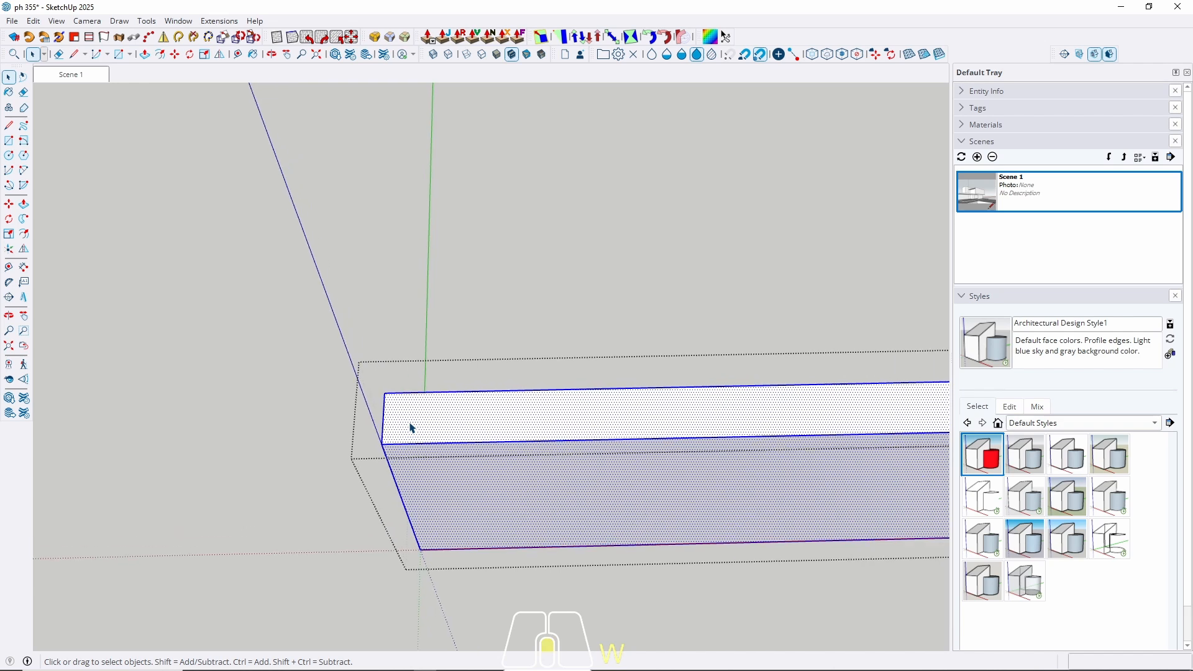
right_click(437, 430)
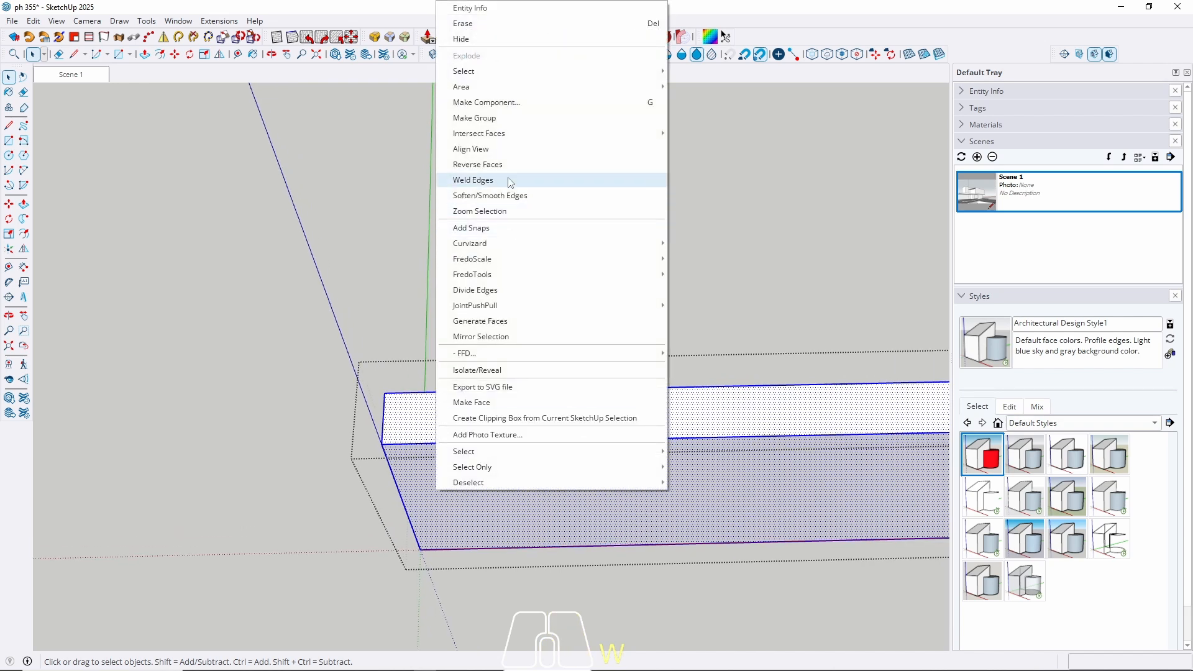
click(479, 120)
Draw a 10 cm radius circle centred on the pillar's top end edge.
middle_drag(406, 431, 413, 453)
scroll(396, 410, up, 4)
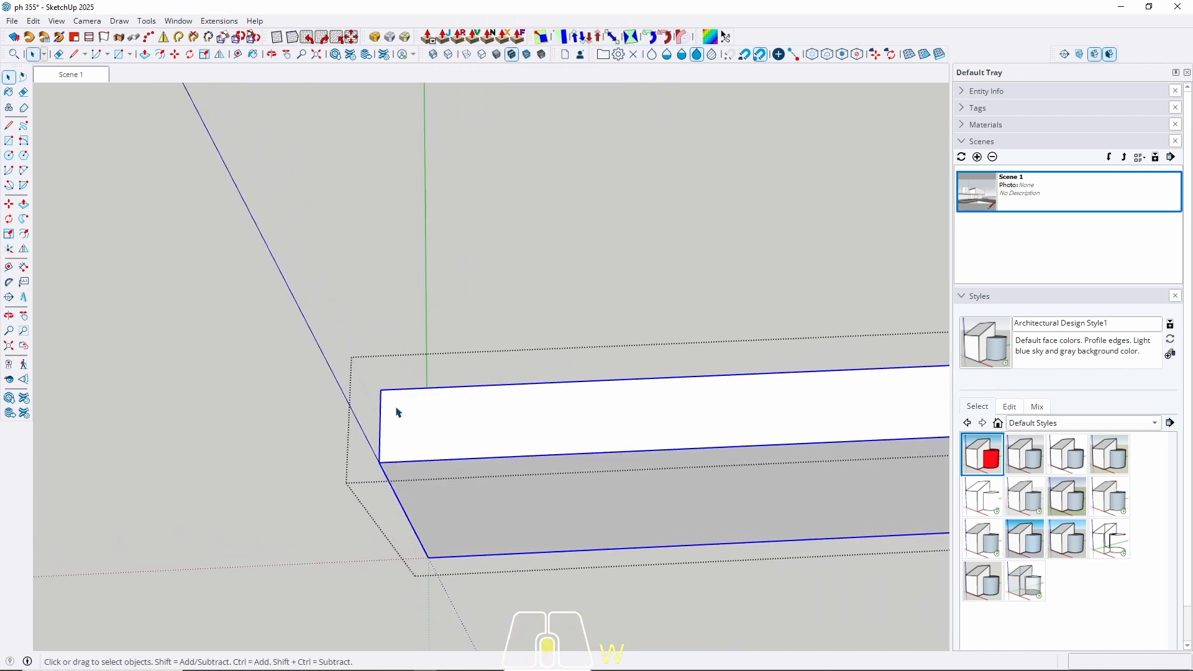
key(c)
click(372, 435)
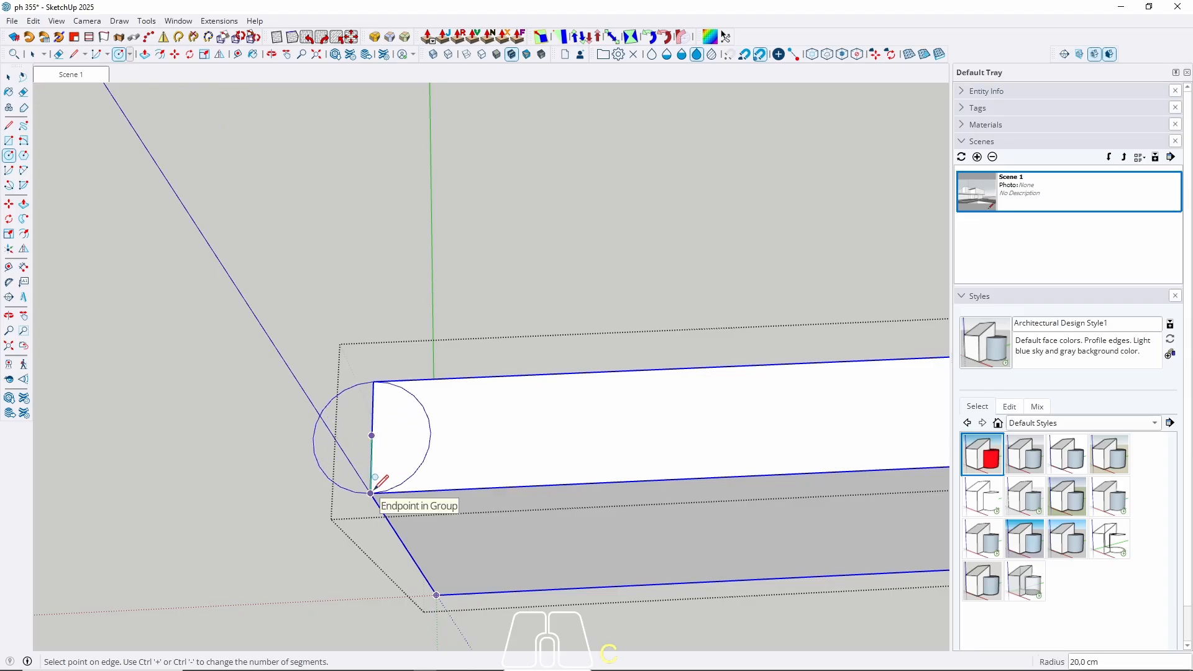
mouse_move(377, 478)
middle_down()
mouse_move(895, 255)
mouse_move(488, 484)
mouse_move(367, 489)
middle_up()
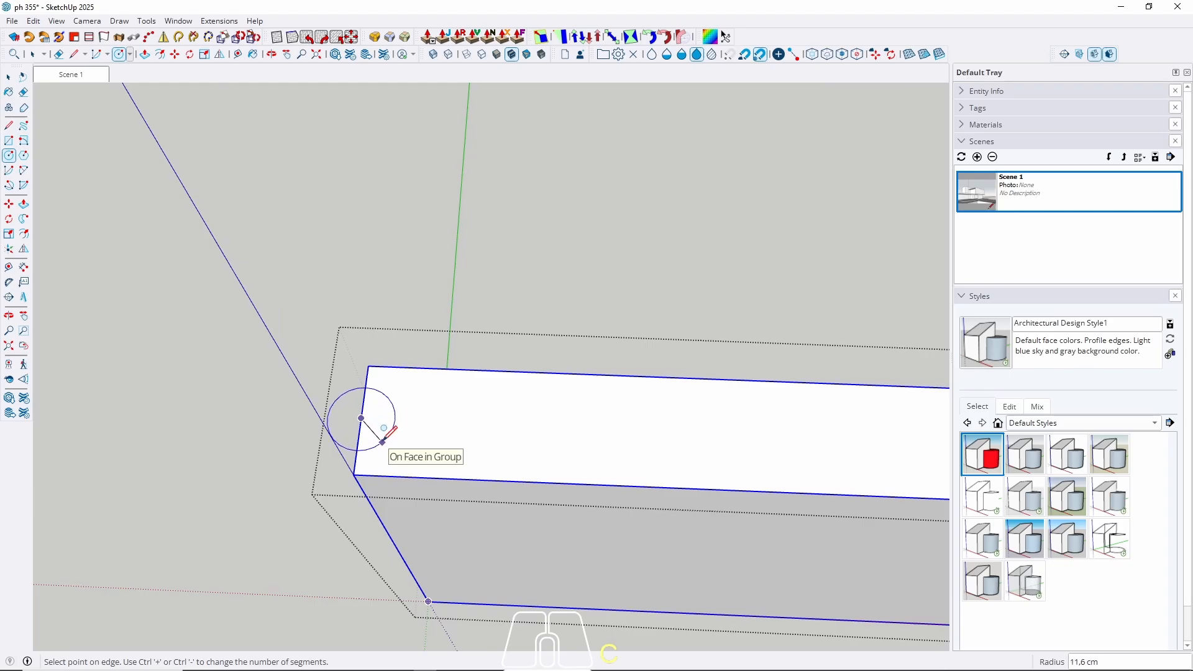
text(10)
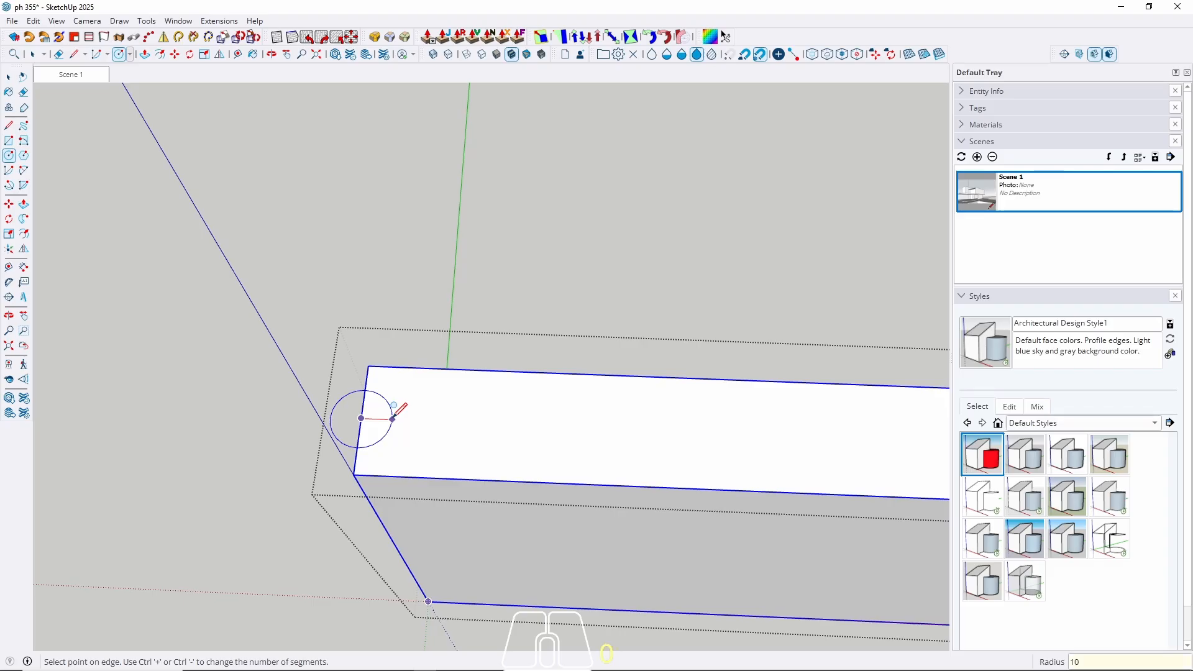
key(Return)
key(space)
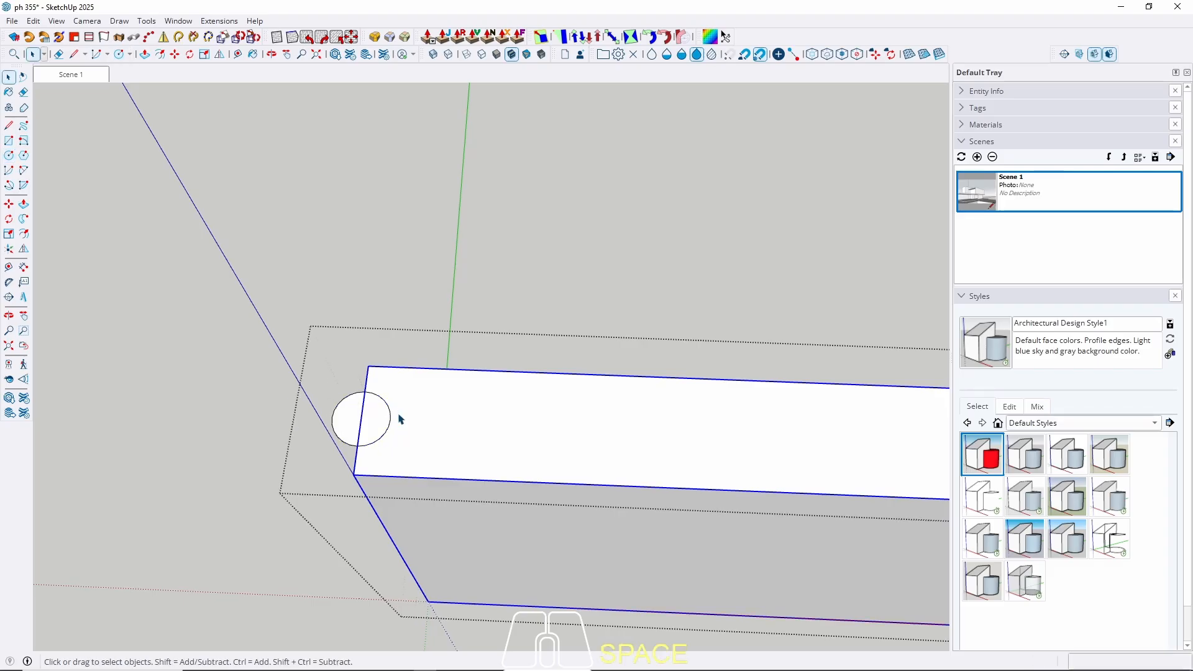
Abandon an accidental push/pull on the circle face and undo it.
key(p)
click(365, 421)
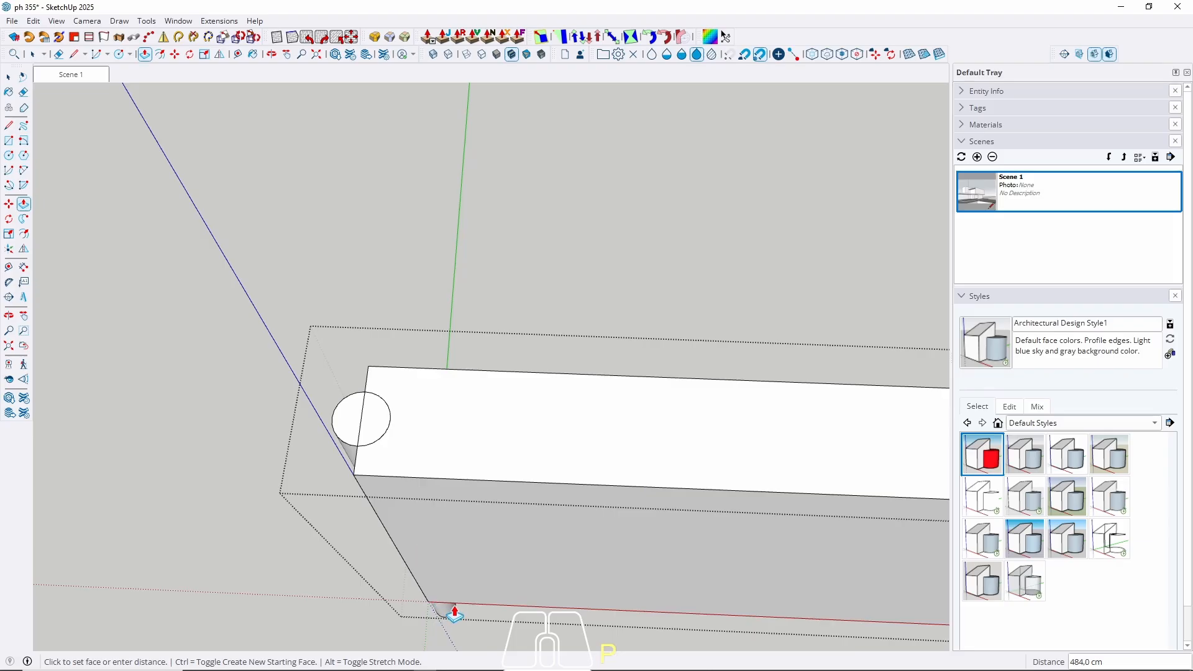
key(space)
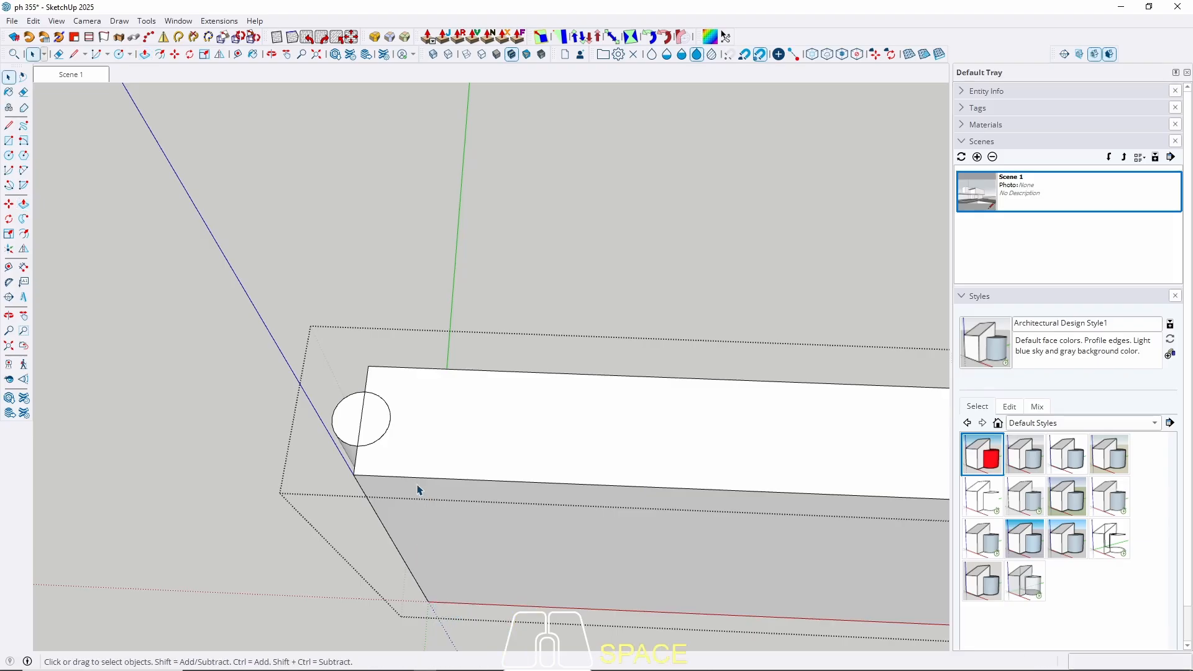
key(ctrl+z)
Change the 10 cm circle's segment count from 24 to 60 in Entity Info.
click(348, 406)
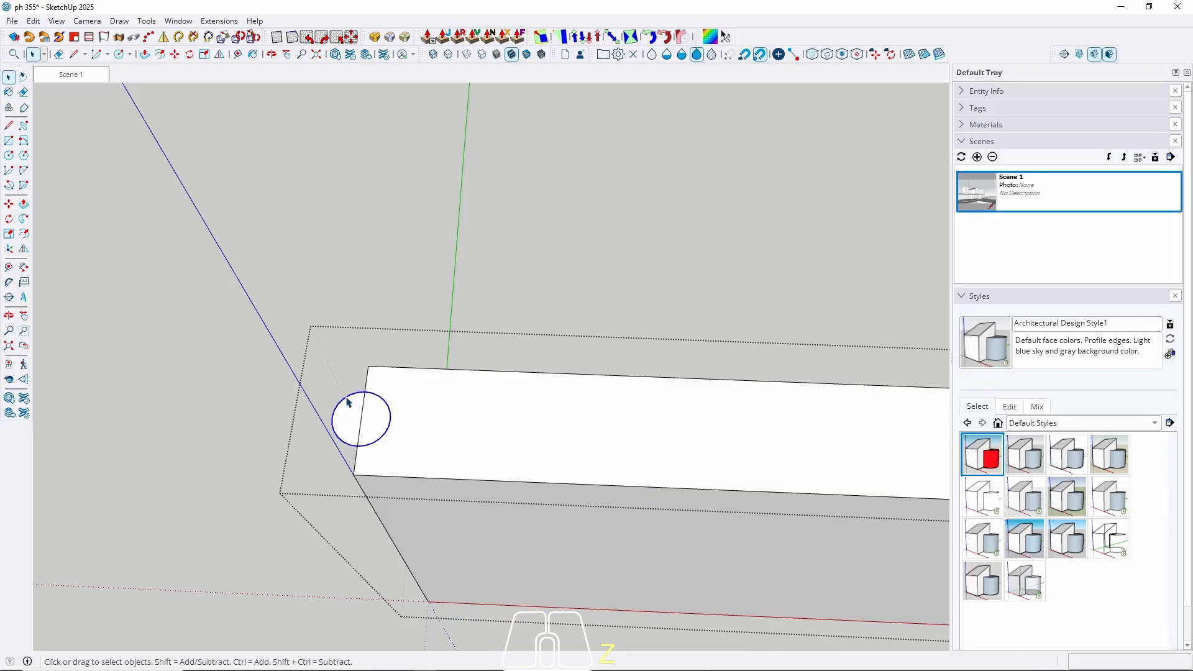
right_click(348, 405)
click(421, 9)
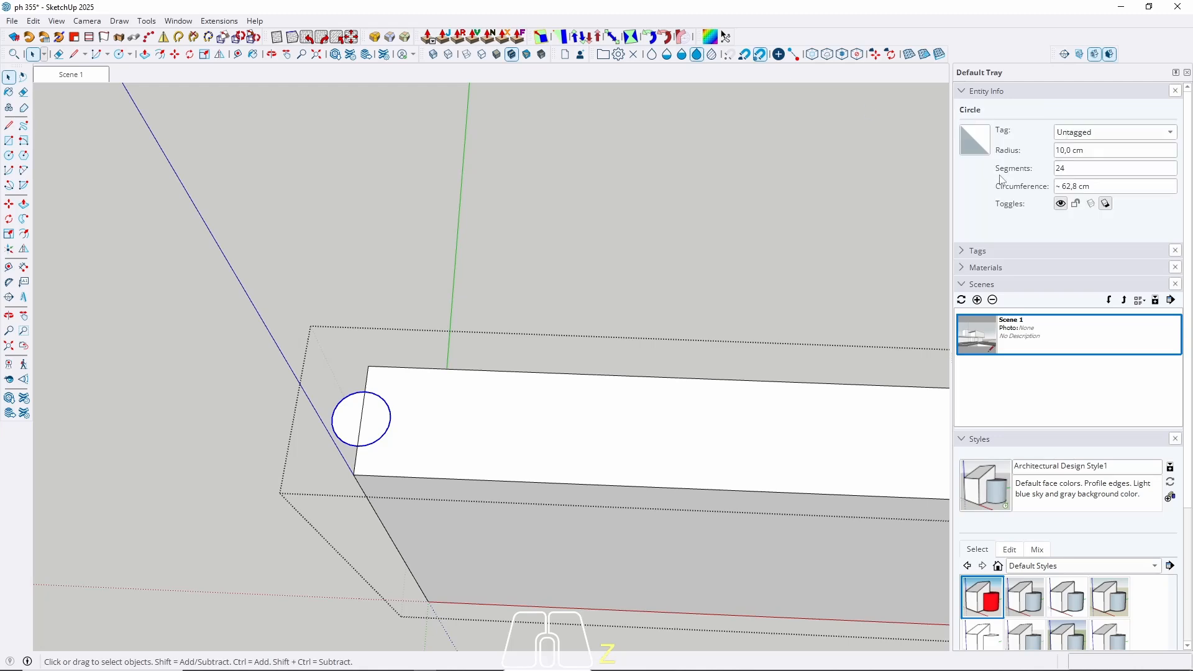
drag(1074, 166, 957, 176)
drag(1073, 168, 982, 174)
drag(1072, 168, 1049, 172)
key(Return)
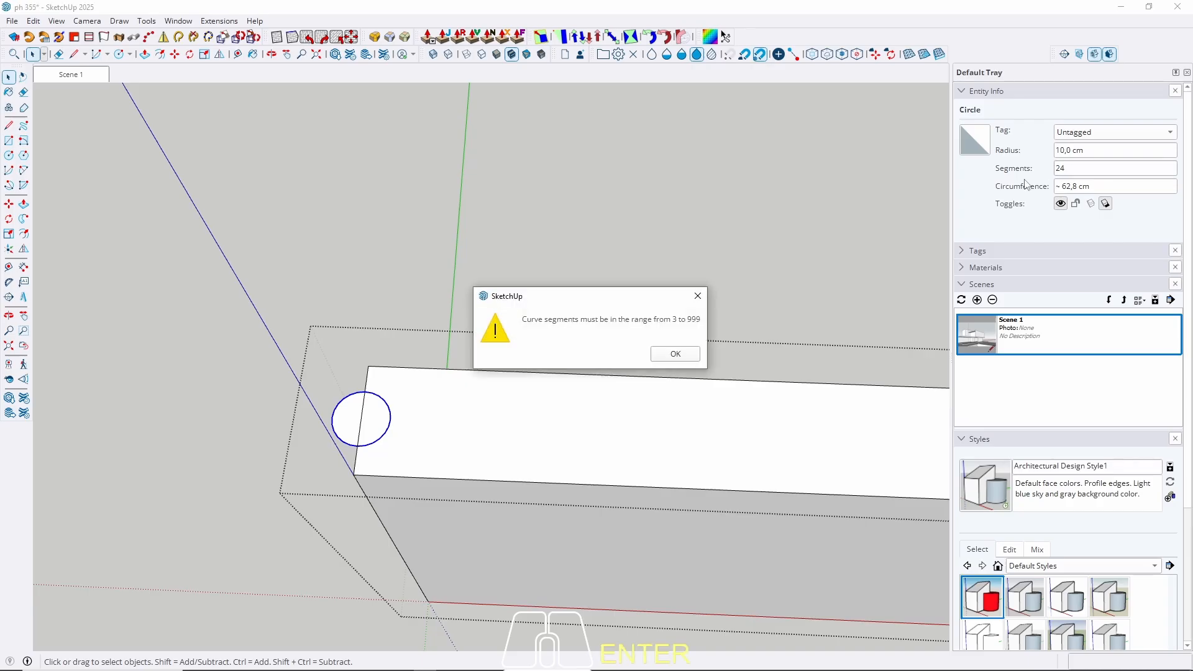
click(676, 354)
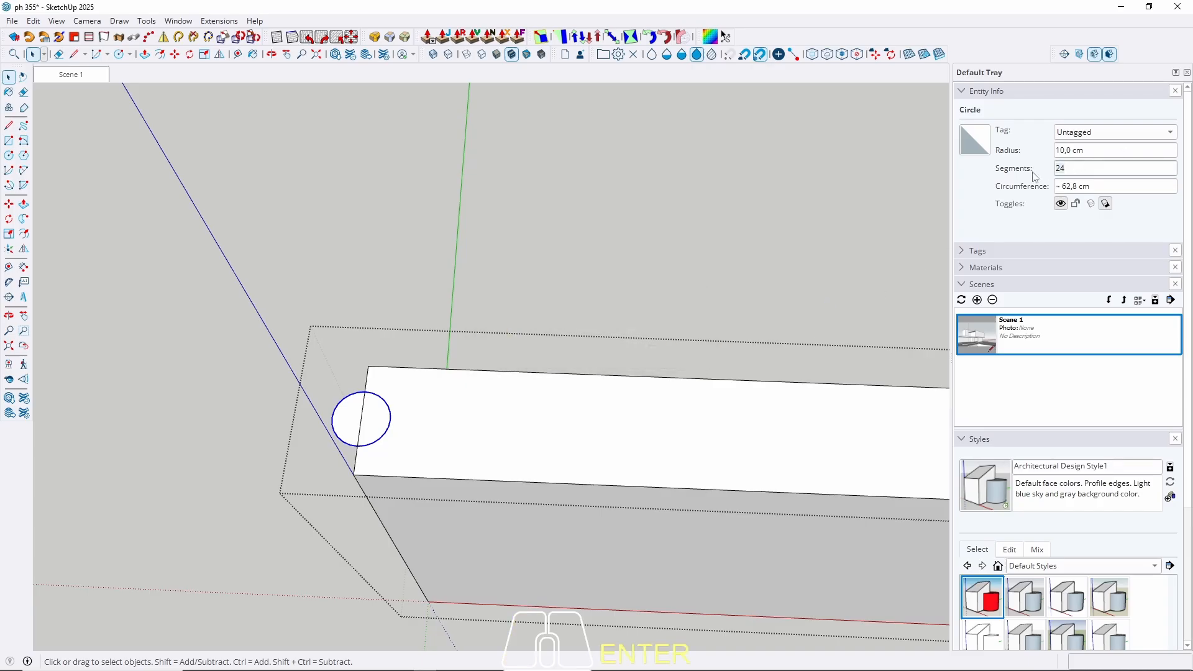
text(60)
key(Return)
Pull the circle face 300 cm downward into a slender cylinder.
middle_drag(444, 430, 413, 405)
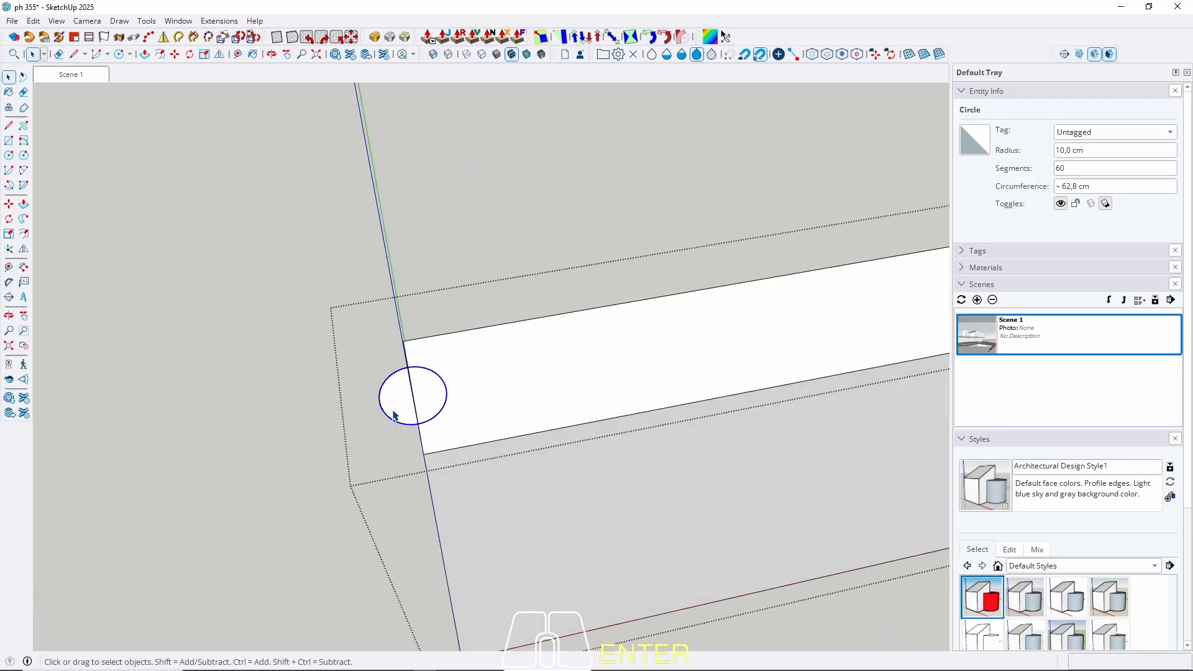
key(p)
click(412, 404)
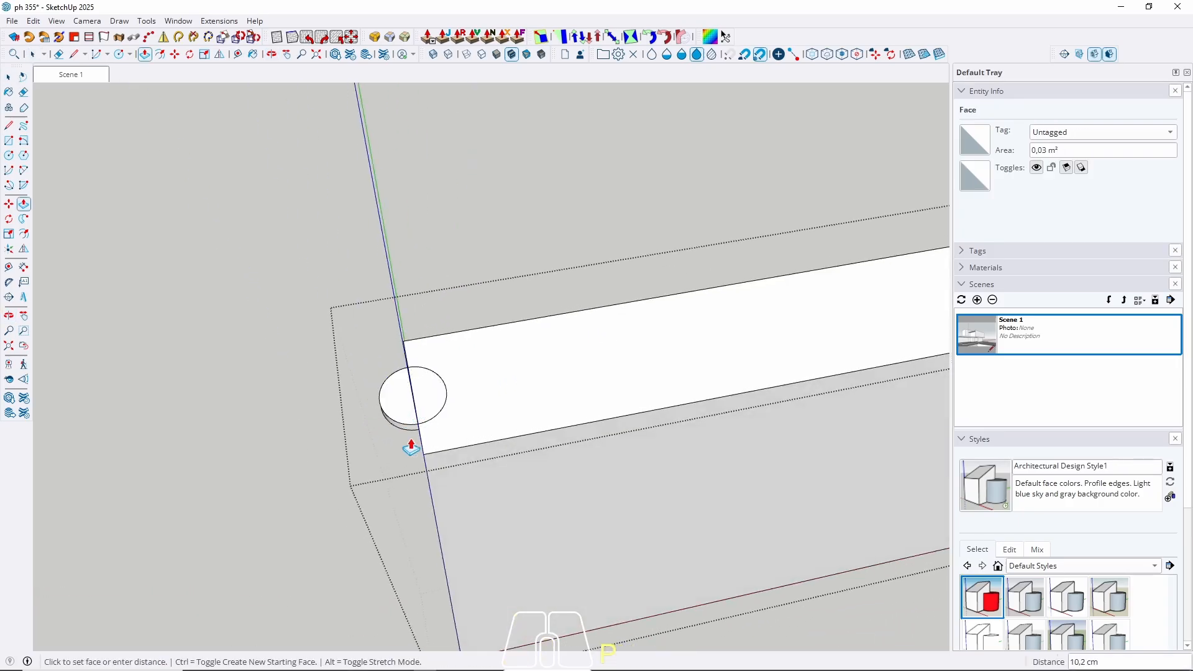
click(546, 645)
key(space)
Turn the whole cylinder into a component.
double_click(395, 417)
click(395, 421)
right_click(395, 420)
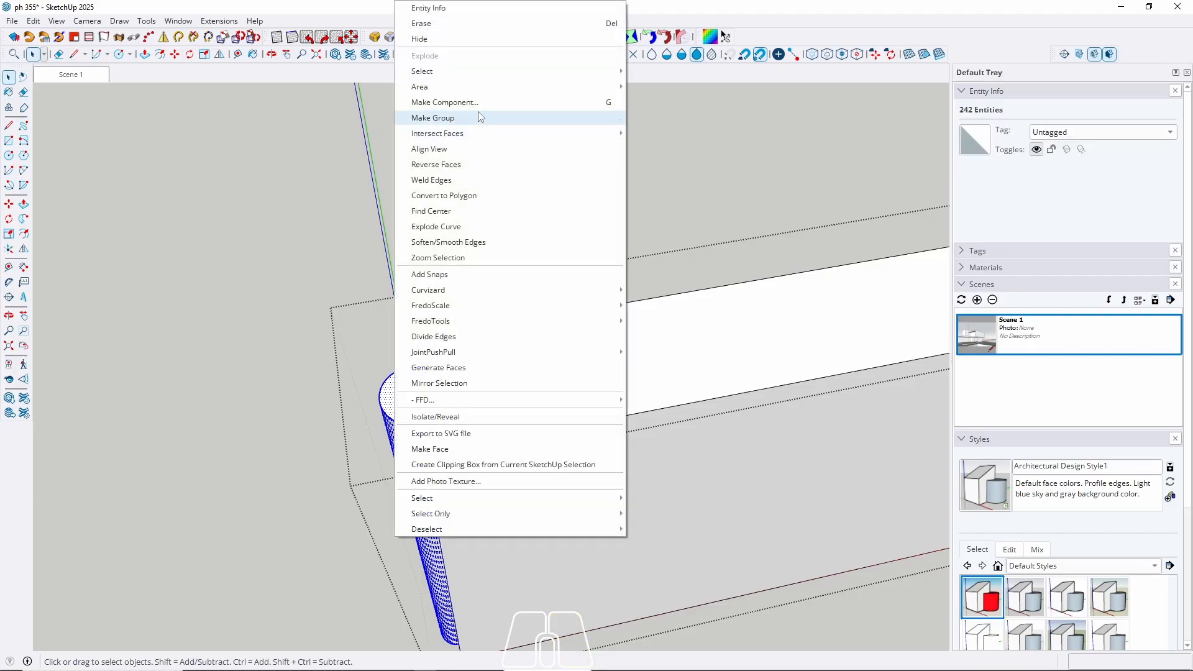
click(474, 103)
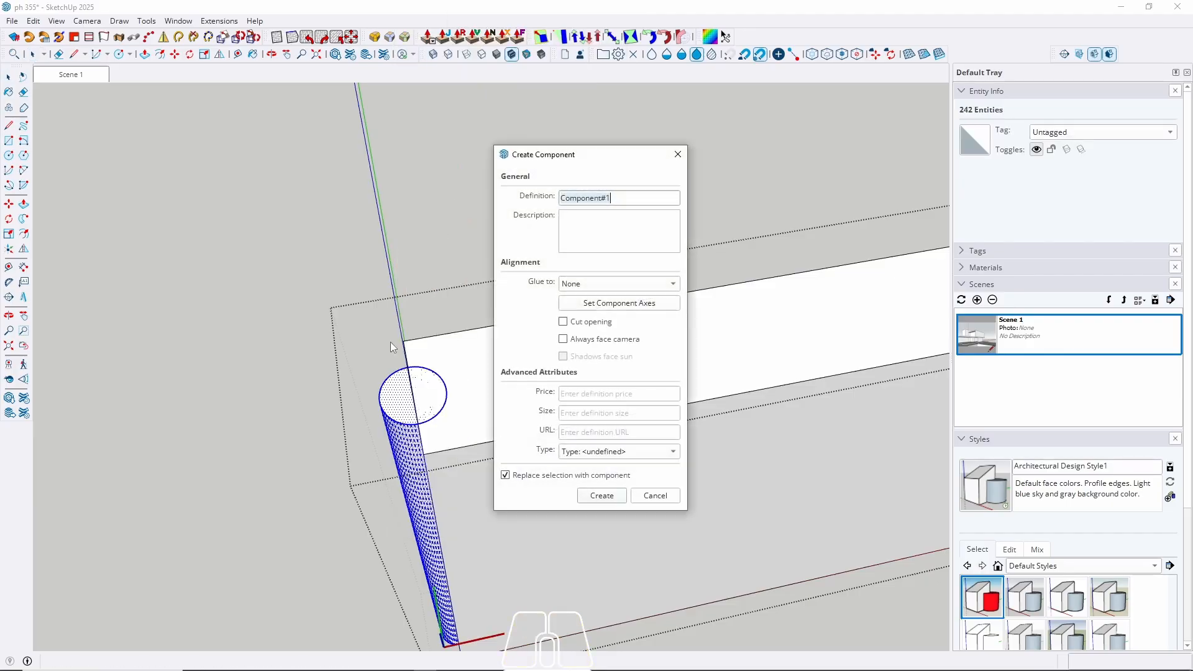
click(601, 496)
Copy the cylinder component along the beam's length to its far end, 600 cm away.
middle_drag(448, 405, 427, 435)
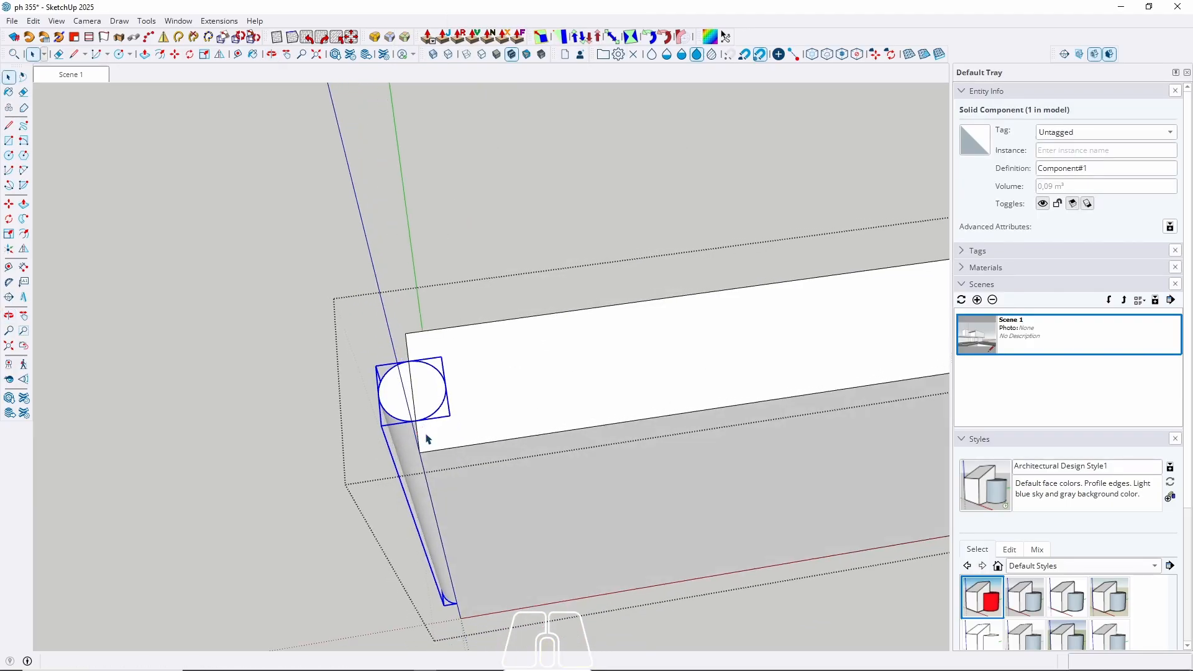
key(m)
key(ctrl)
click(413, 391)
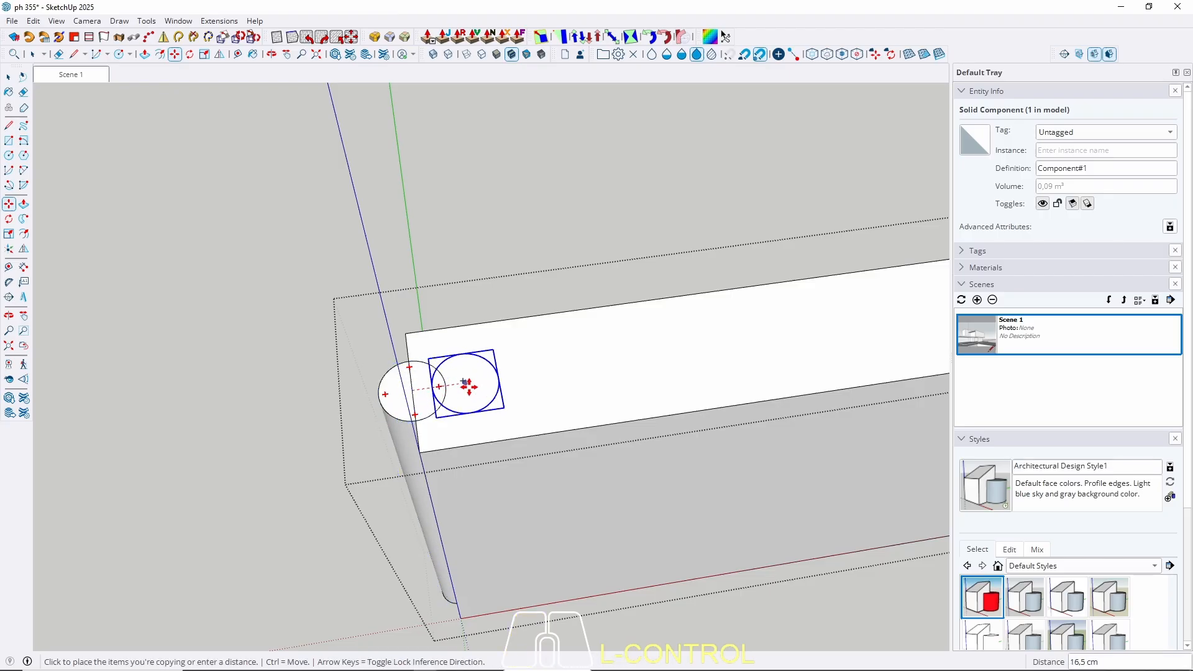
key(Left)
key(Right)
scroll(144, 468, down, 3)
scroll(145, 468, down, 3)
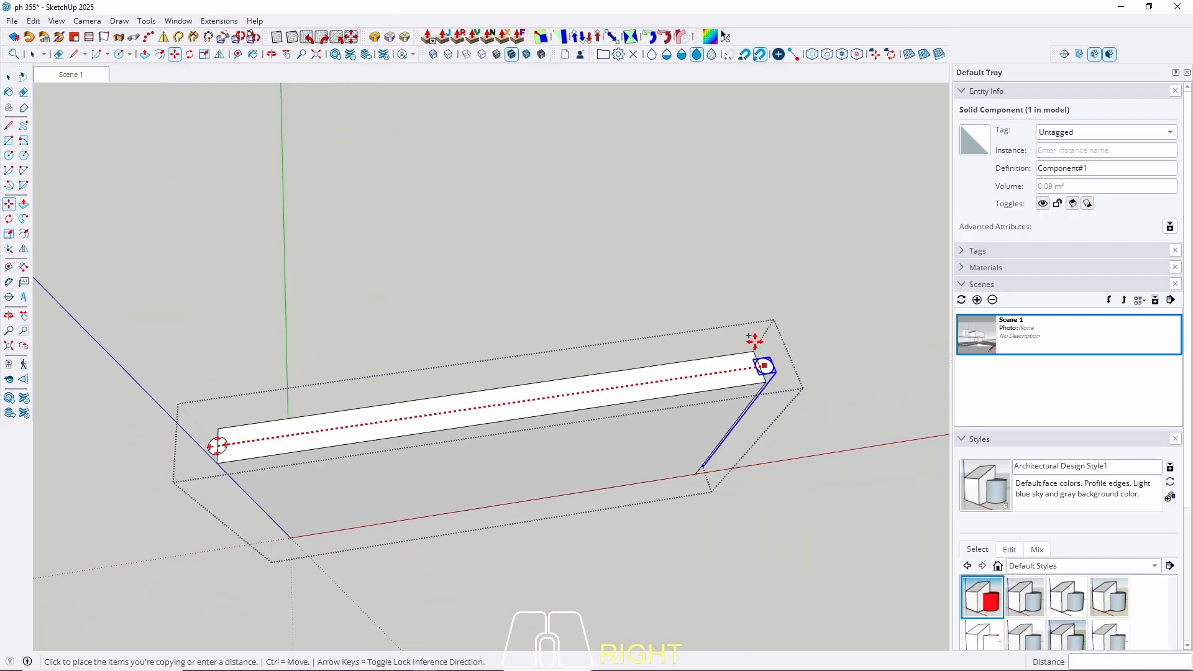
scroll(759, 378, up, 3)
click(759, 378)
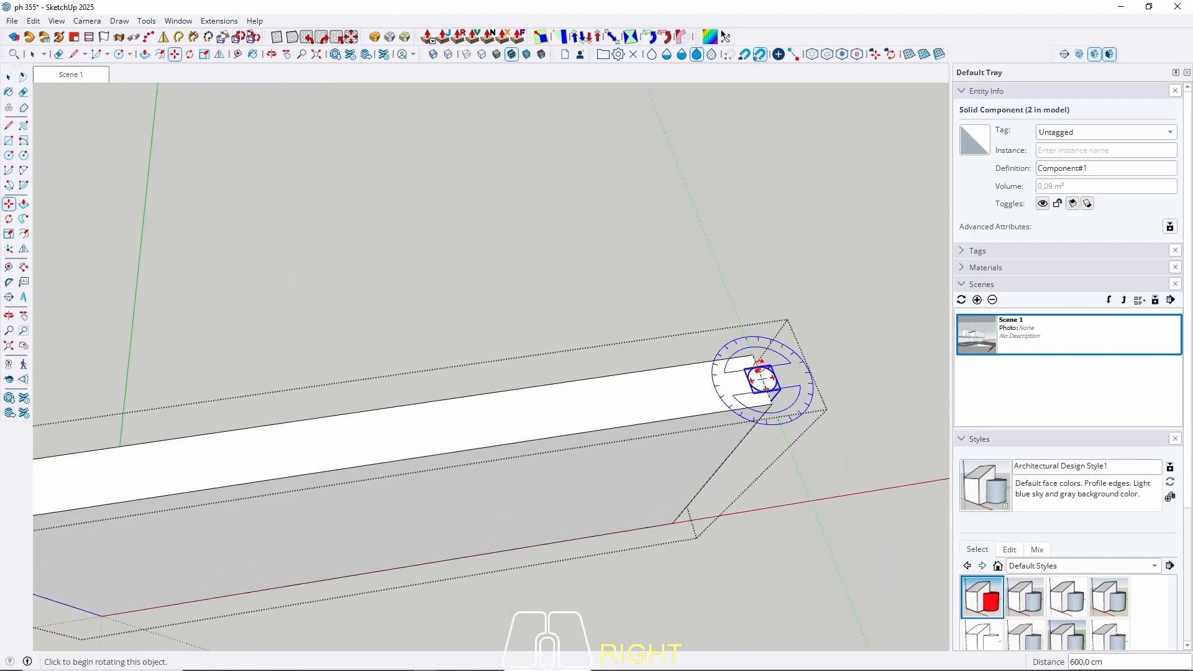
Divide the copy distance with /10 to get evenly spaced cylinders.
text(/10)
key(Return)
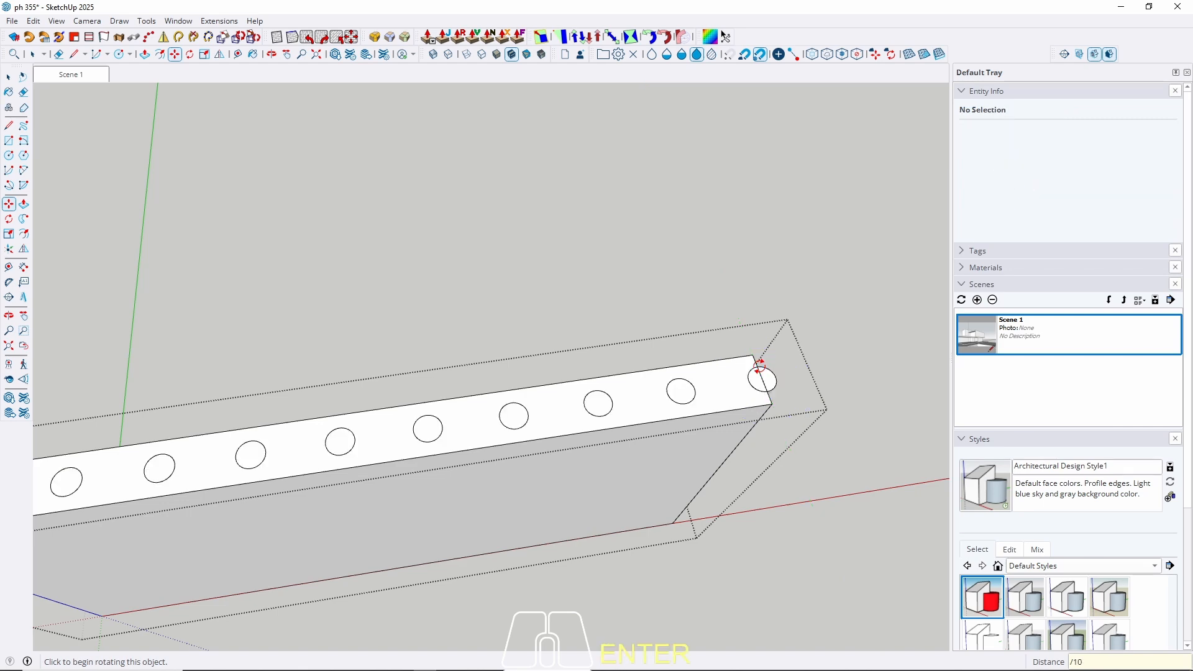
key(space)
scroll(739, 336, down, 3)
middle_drag(736, 328, 696, 336)
Delete the selected beam group and step back out to the full house model.
click(580, 426)
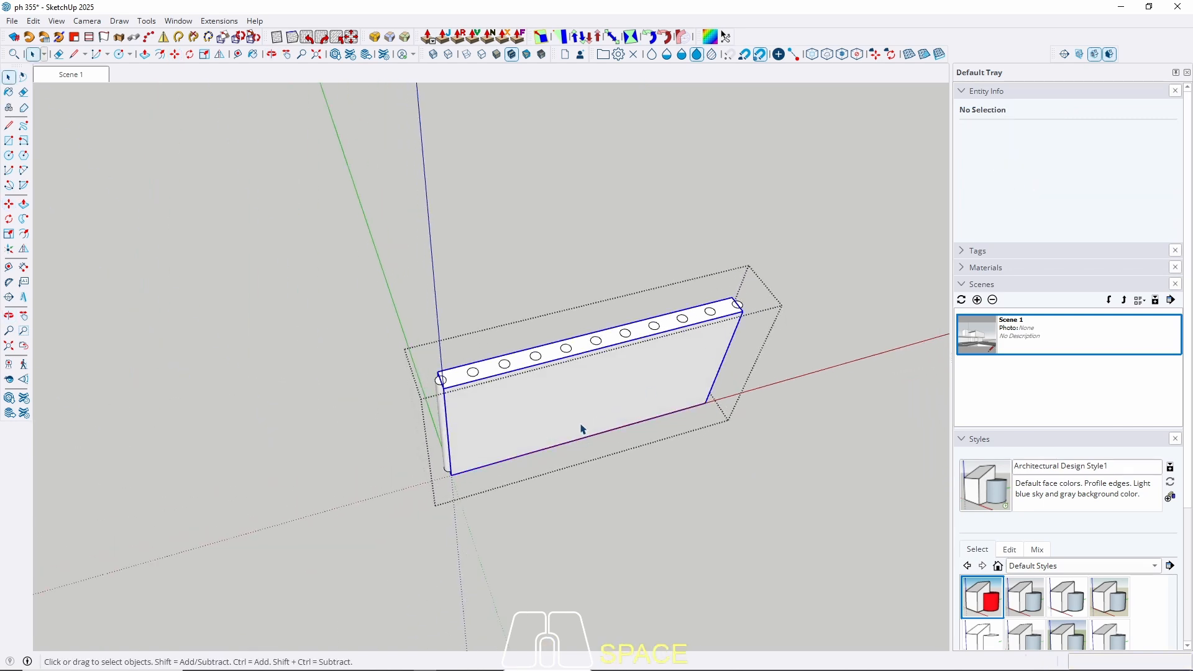
key(Delete)
middle_drag(576, 427, 616, 272)
key(Escape)
scroll(557, 259, down, 3)
scroll(567, 328, up, 3)
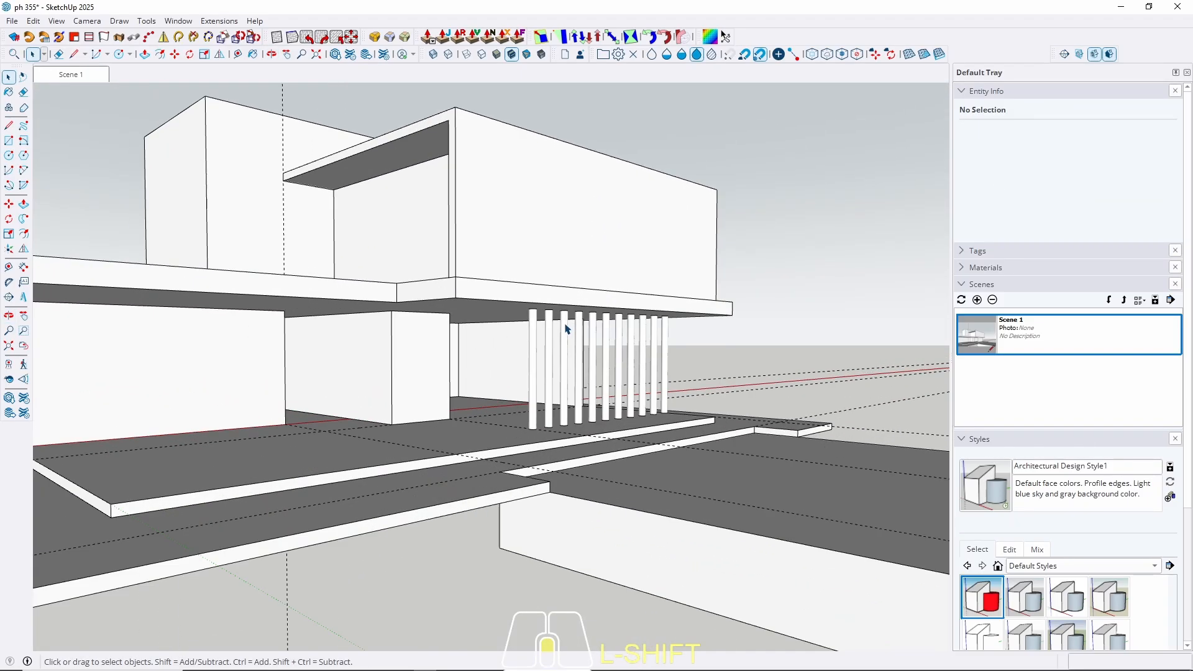
middle_drag(591, 316, 703, 334)
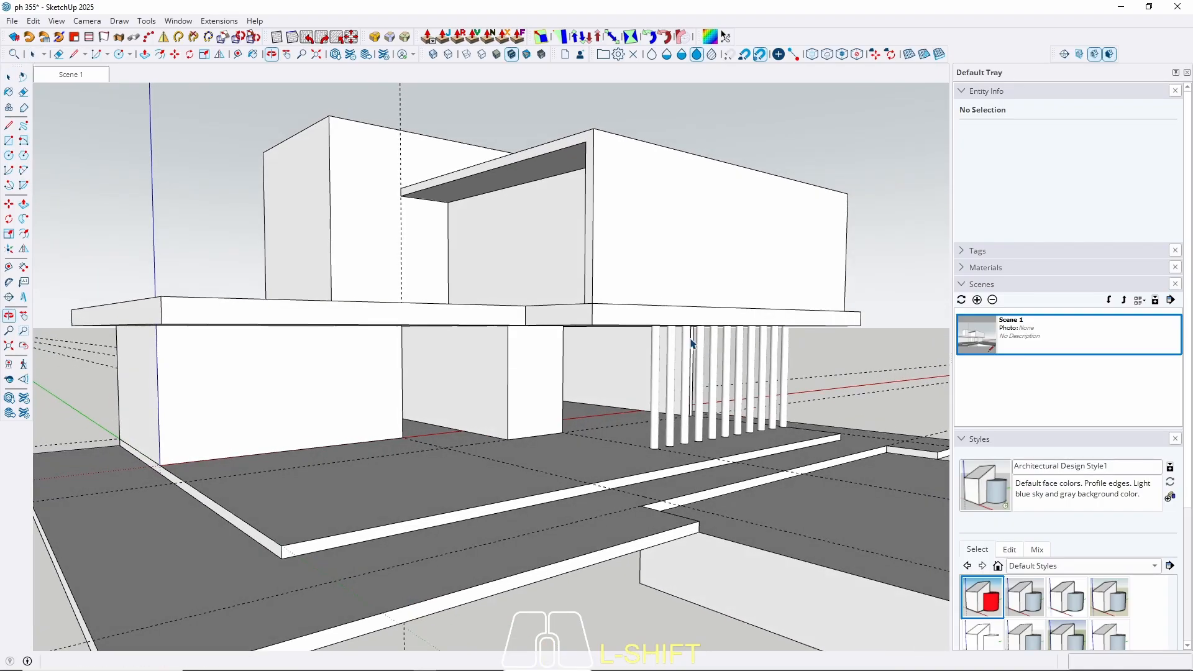
Inspect the column group, then return to Scene 1 and exit the group.
double_click(659, 369)
middle_drag(659, 369, 678, 423)
click(678, 423)
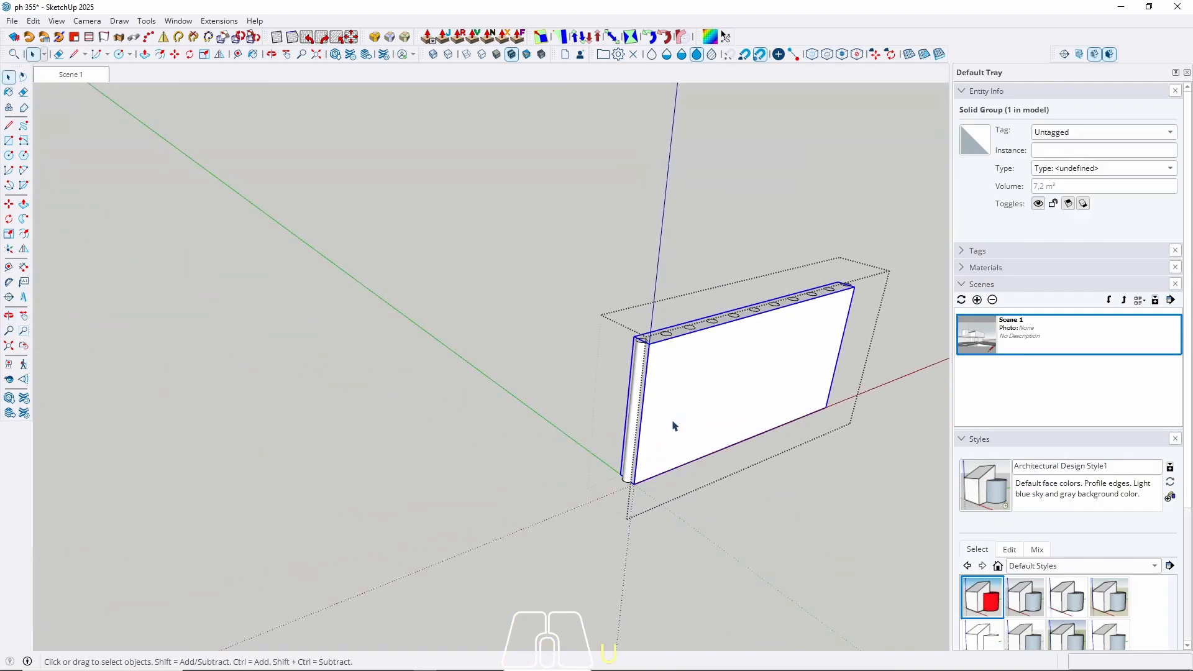
click(82, 76)
key(Escape)
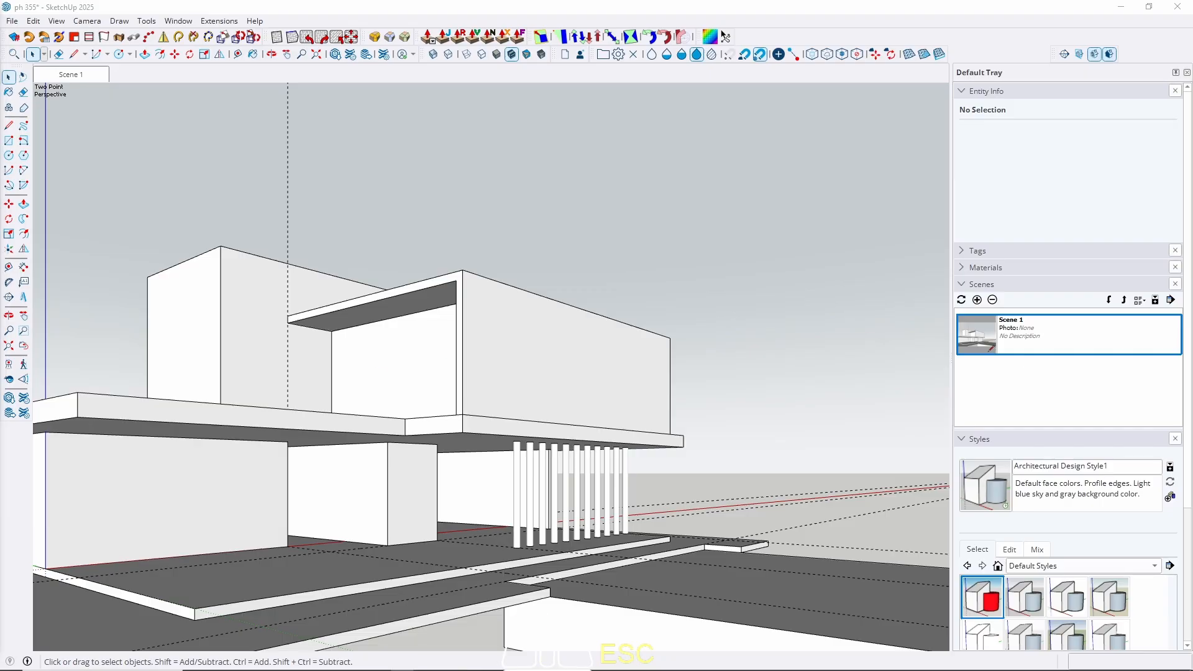
Select the upper box and orbit around it, abandoning a first rectangle attempt.
middle_drag(403, 342, 458, 361)
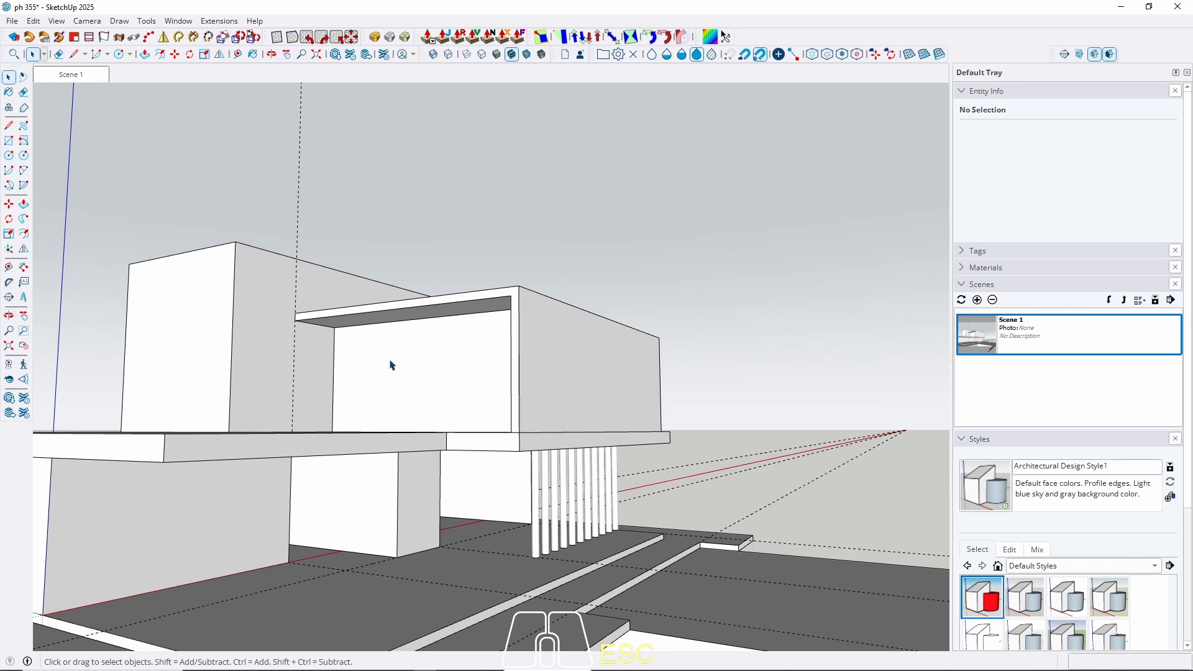
middle_drag(392, 365, 346, 420)
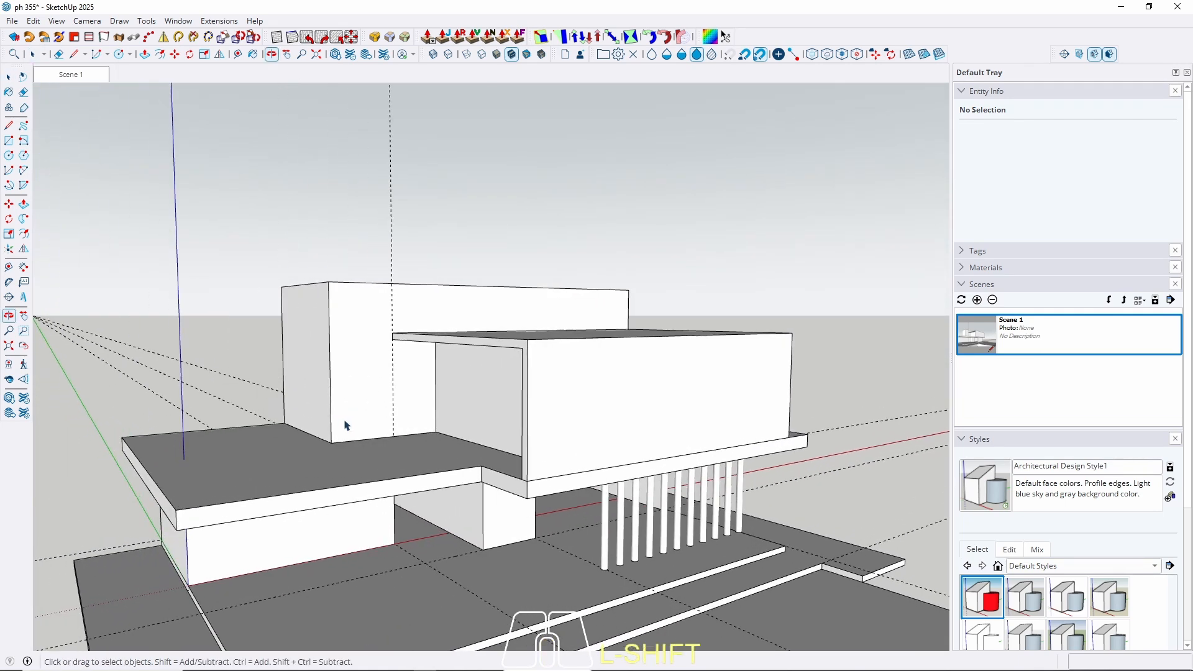
scroll(399, 388, up, 4)
triple_click(418, 373)
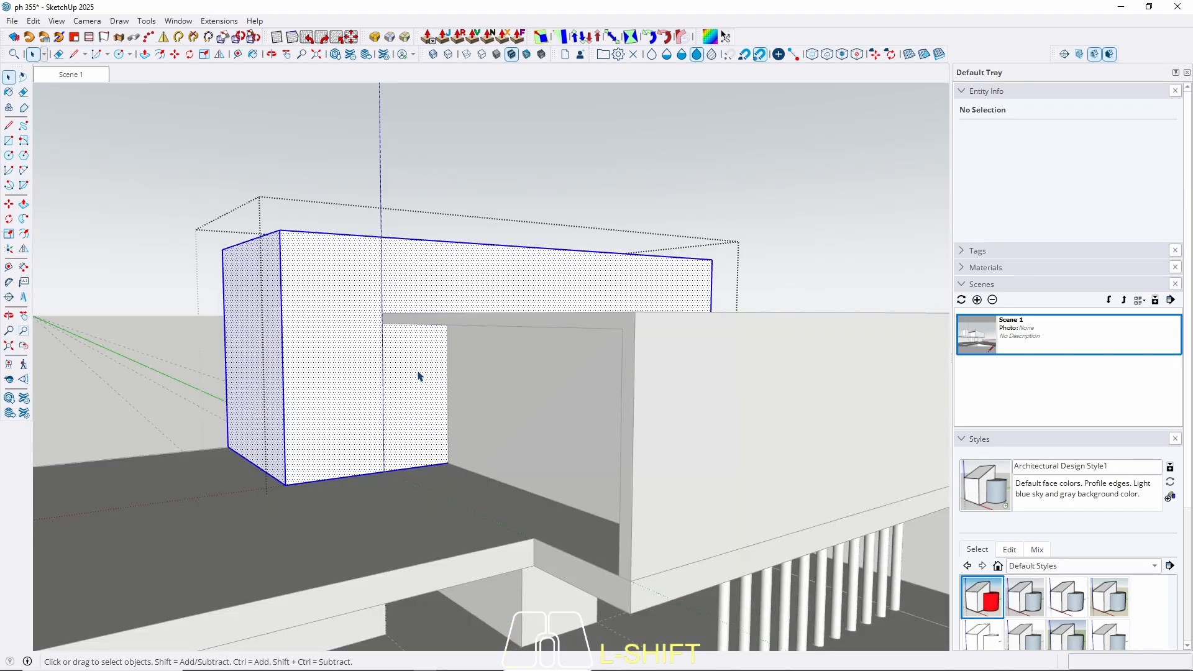
middle_drag(418, 335, 616, 316)
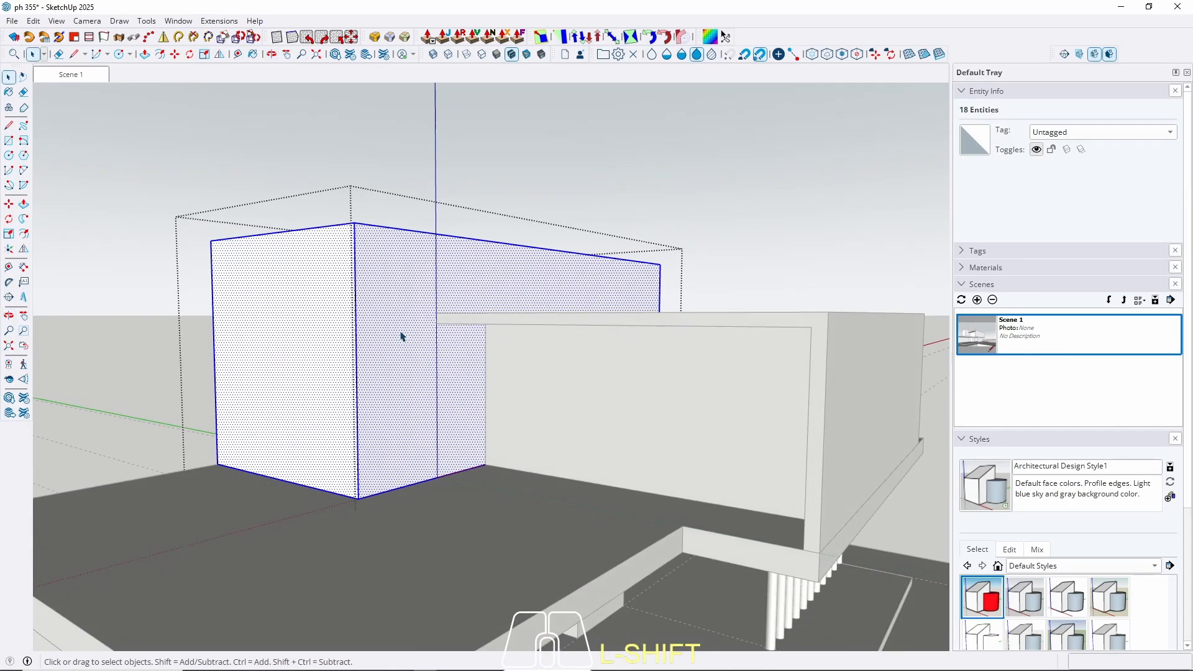
middle_drag(332, 240, 385, 242)
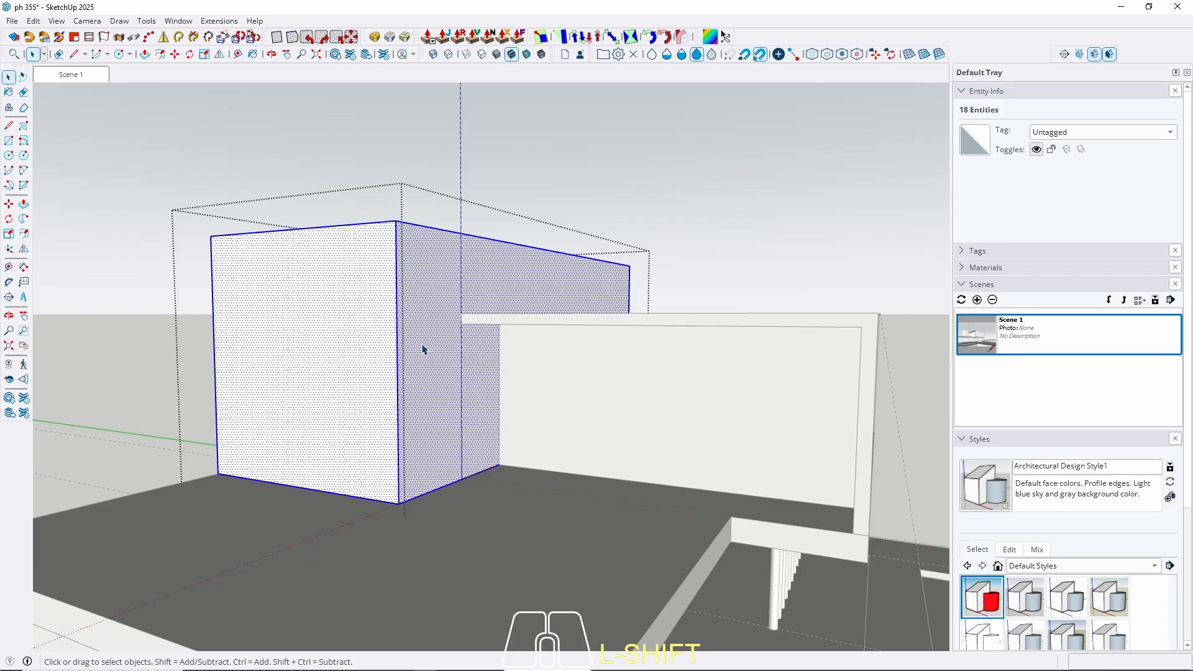
middle_drag(422, 350, 328, 427)
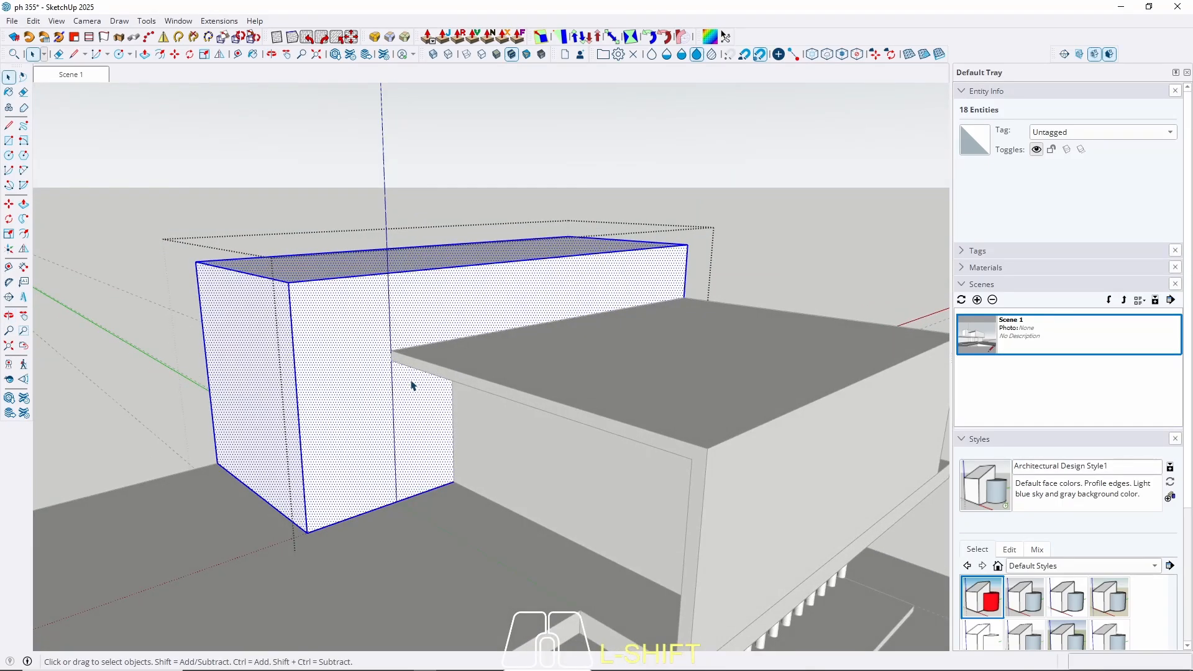
key(r)
click(391, 349)
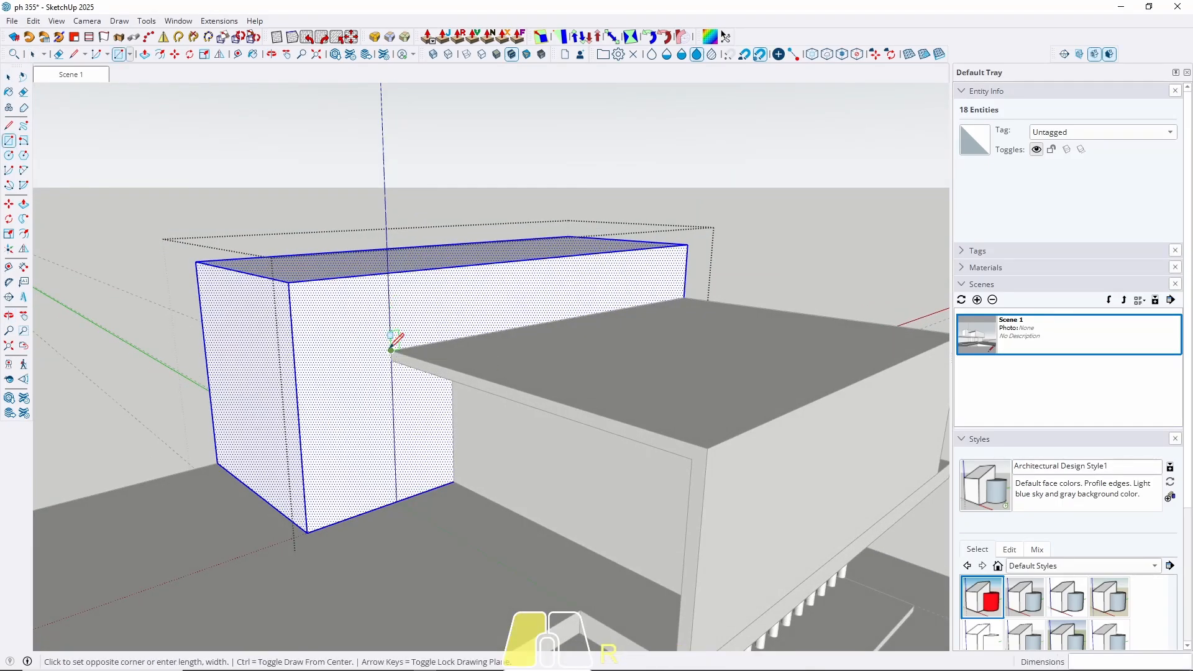
middle_drag(443, 421, 533, 364)
key(space)
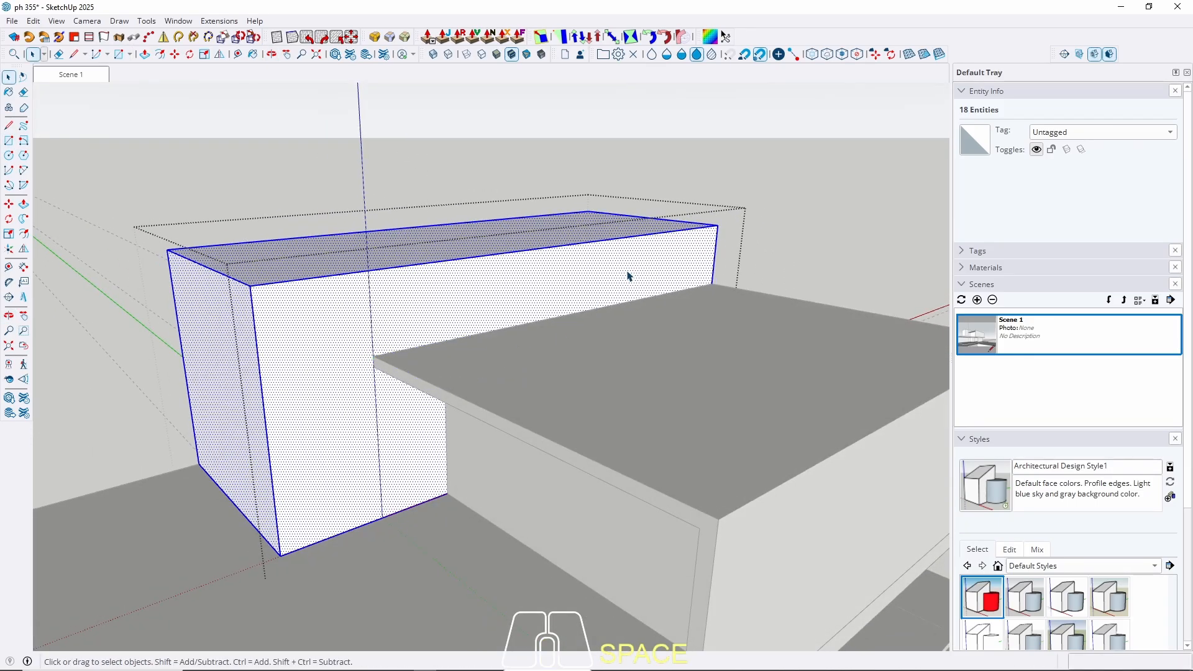
Place a guide offset 1 from the box's end edge with the Tape Measure.
scroll(699, 268, up, 3)
key(t)
click(720, 242)
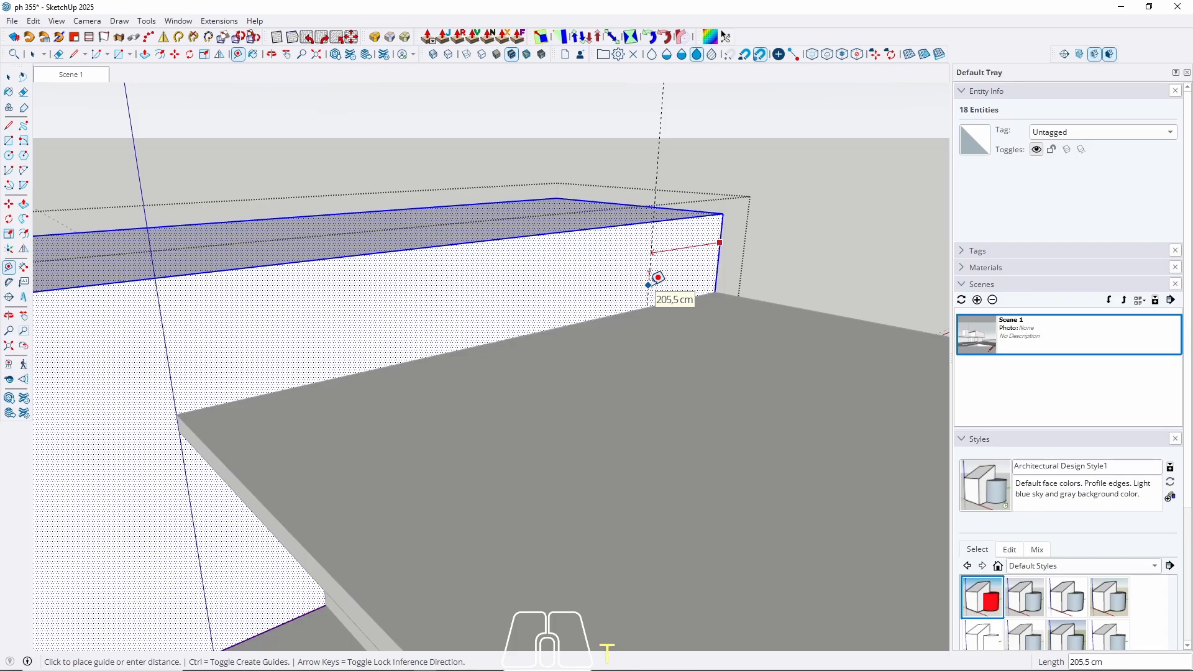
text(15)
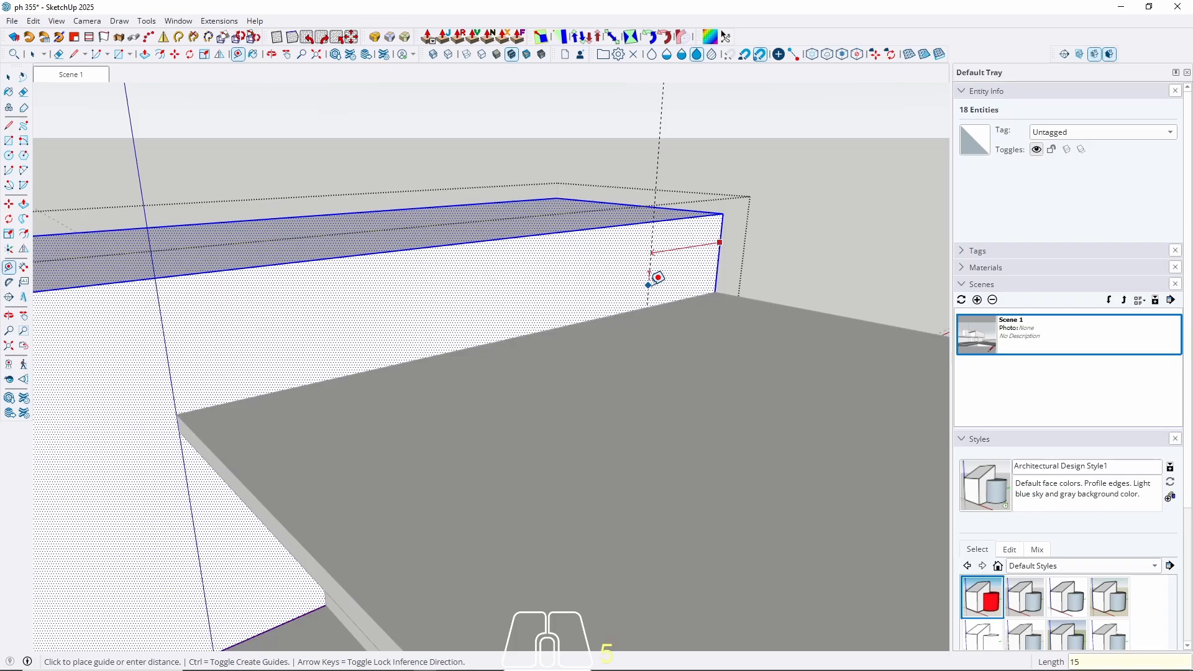
key(Return)
key(space)
Draw a rectangle on the wall face, try extruding it, then undo the extrusion.
scroll(348, 330, down, 3)
middle_drag(261, 405, 273, 401)
key(r)
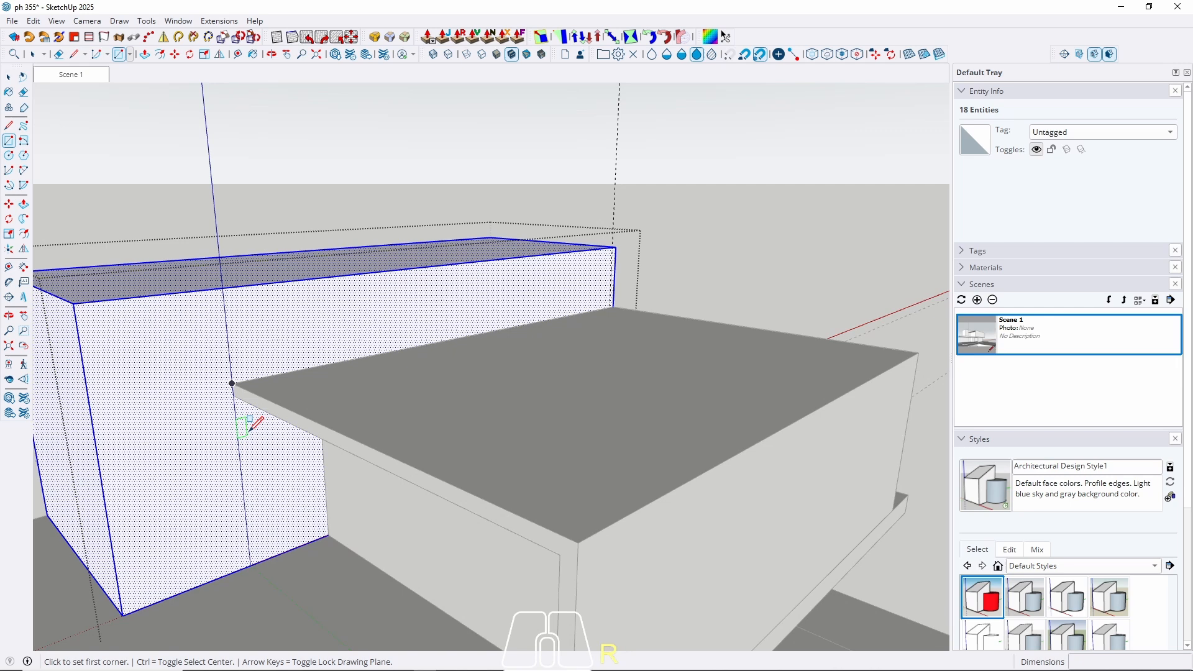
click(233, 383)
scroll(280, 498, up, 4)
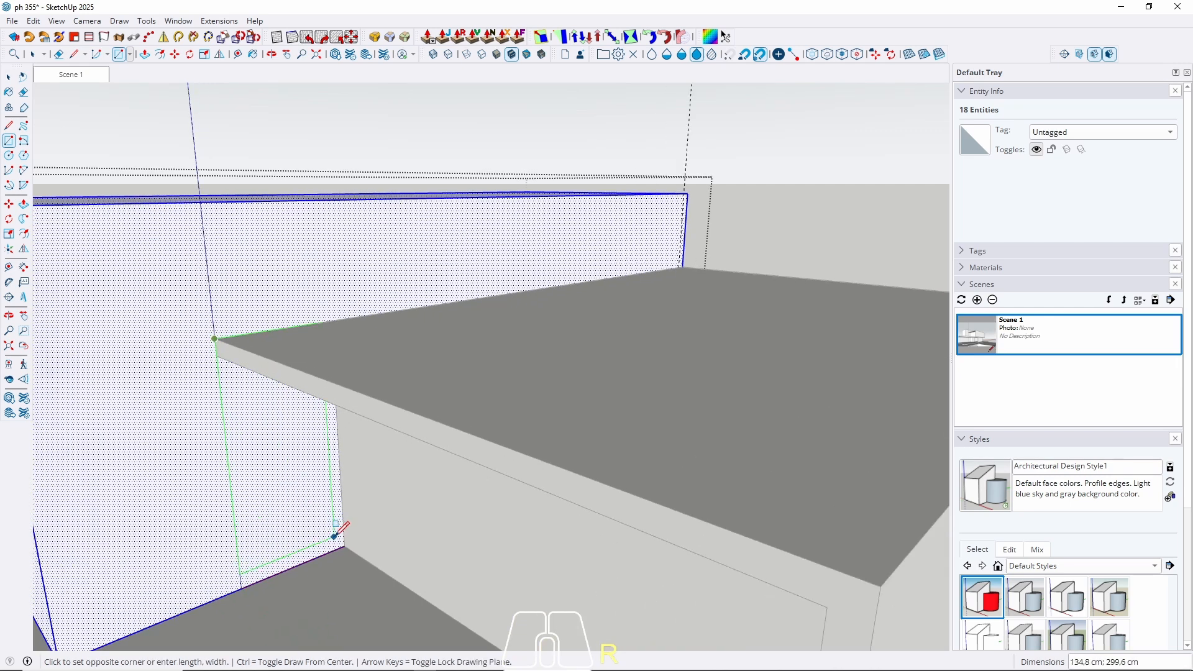
click(345, 547)
key(space)
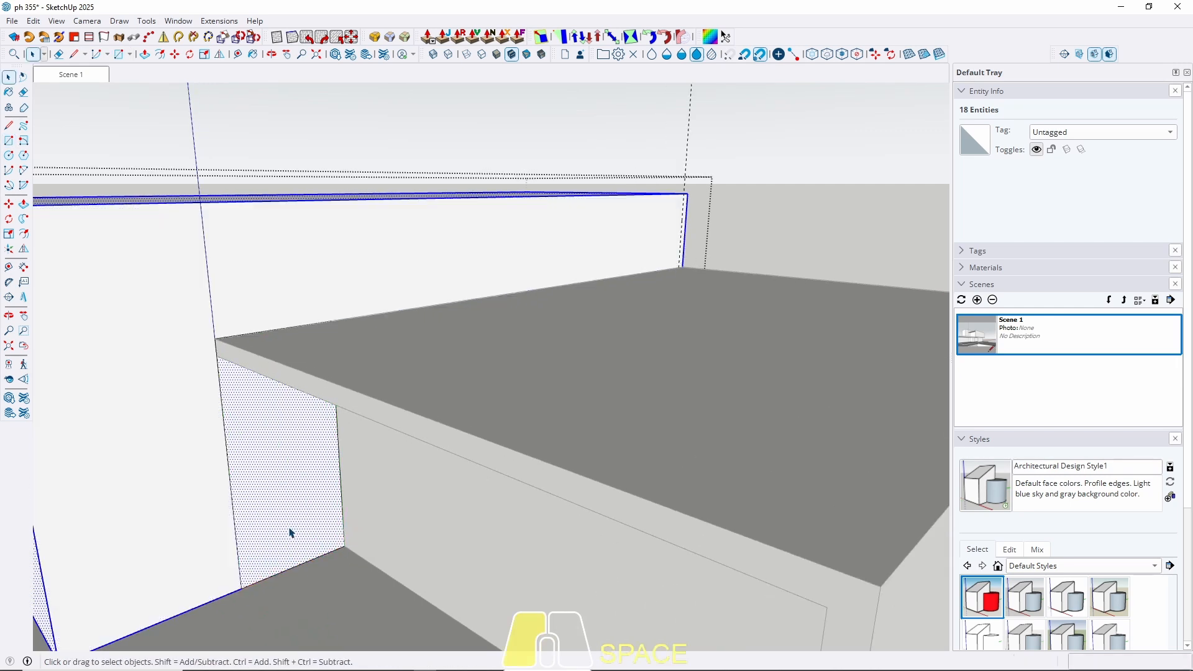
click(291, 533)
key(p)
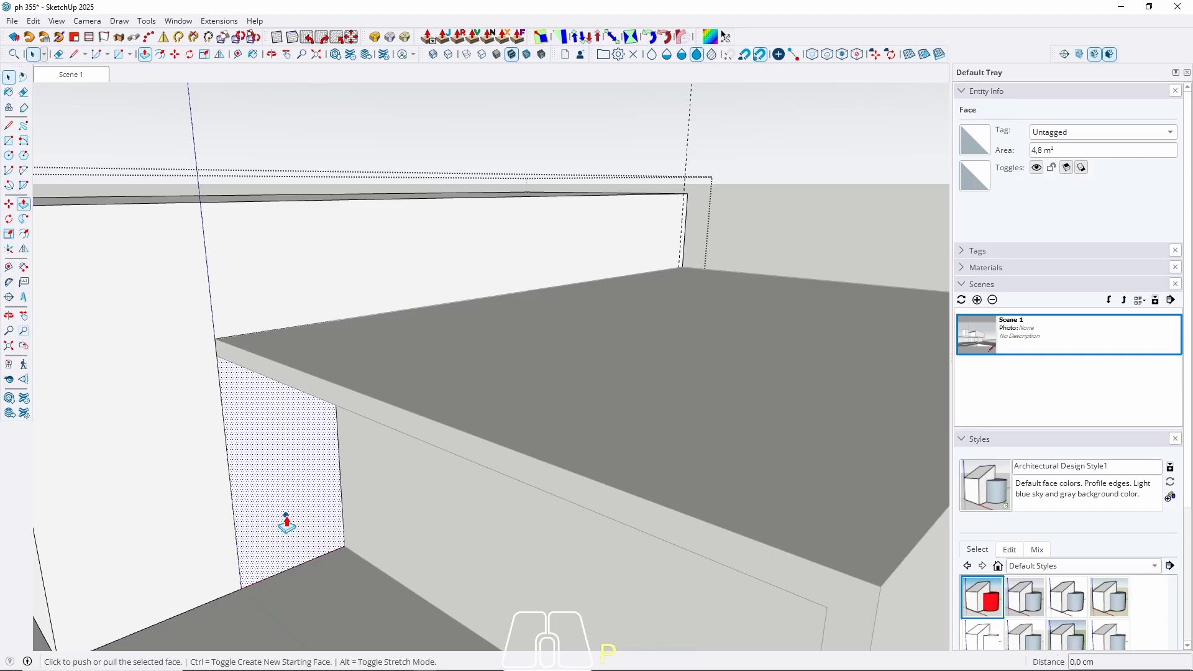
click(285, 520)
scroll(279, 497, down, 3)
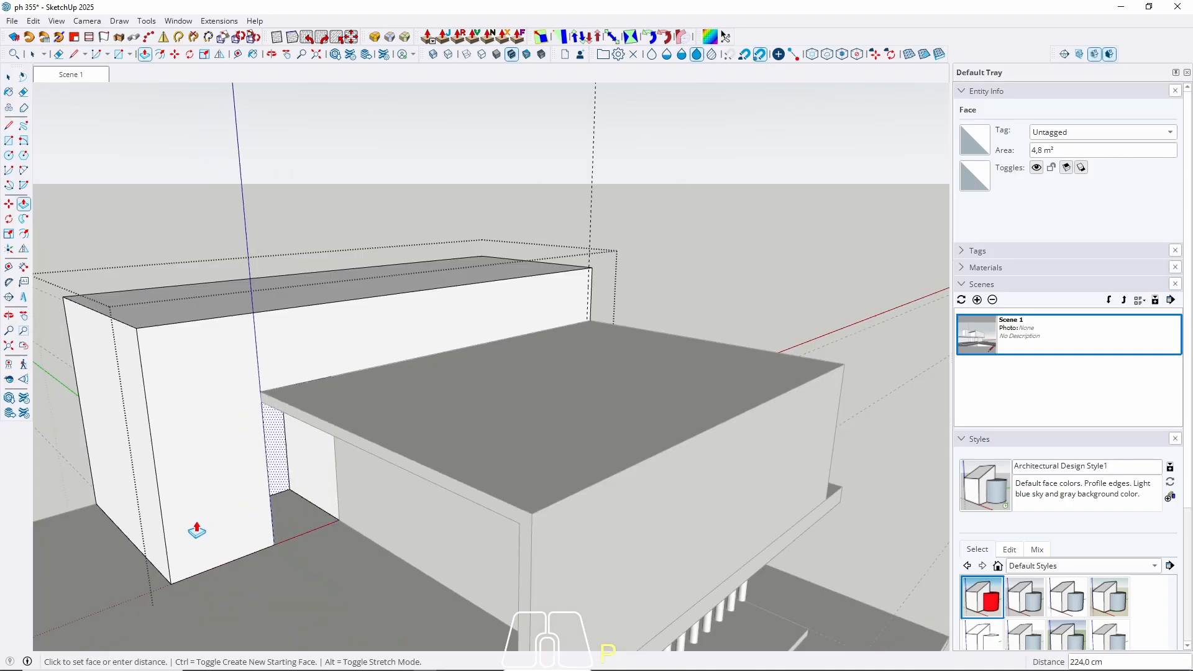
click(128, 547)
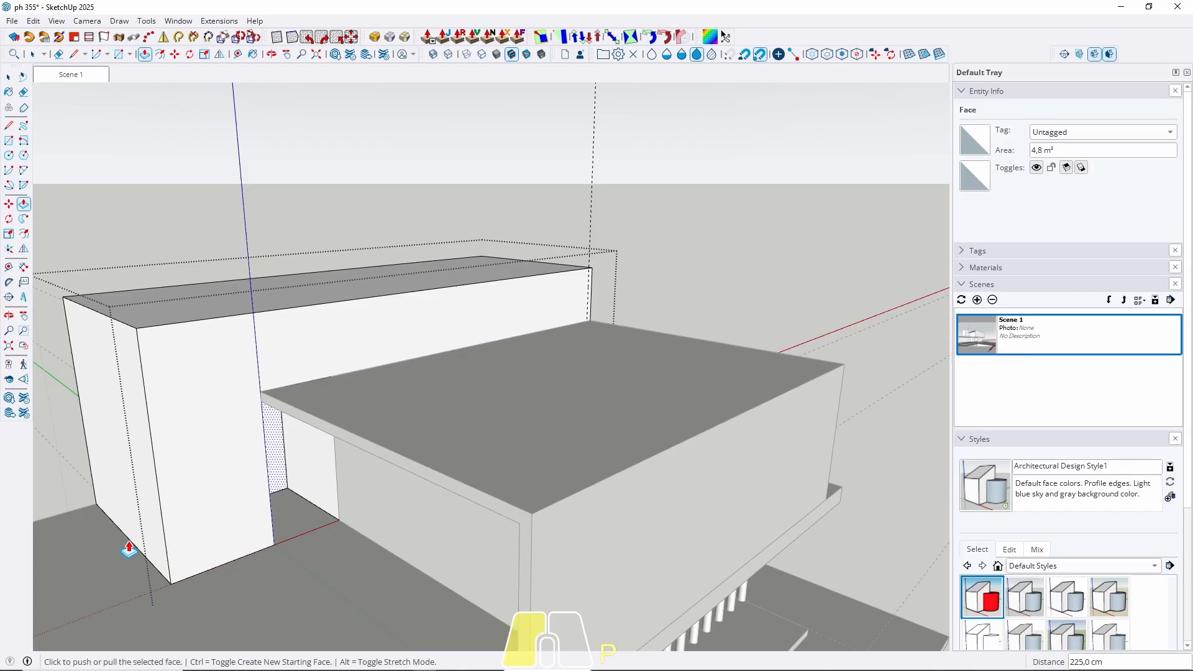
key(ctrl+z)
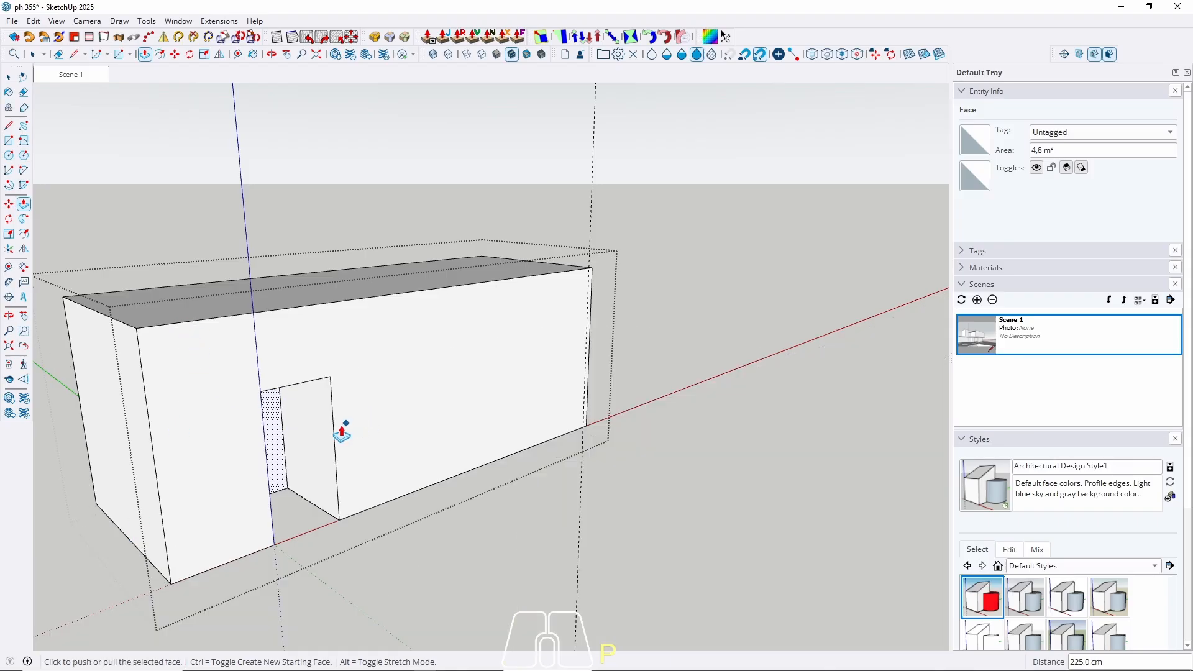
key(space)
Push the doorway's right side face 225 cm toward the box's right end, then exit the group.
click(310, 447)
key(p)
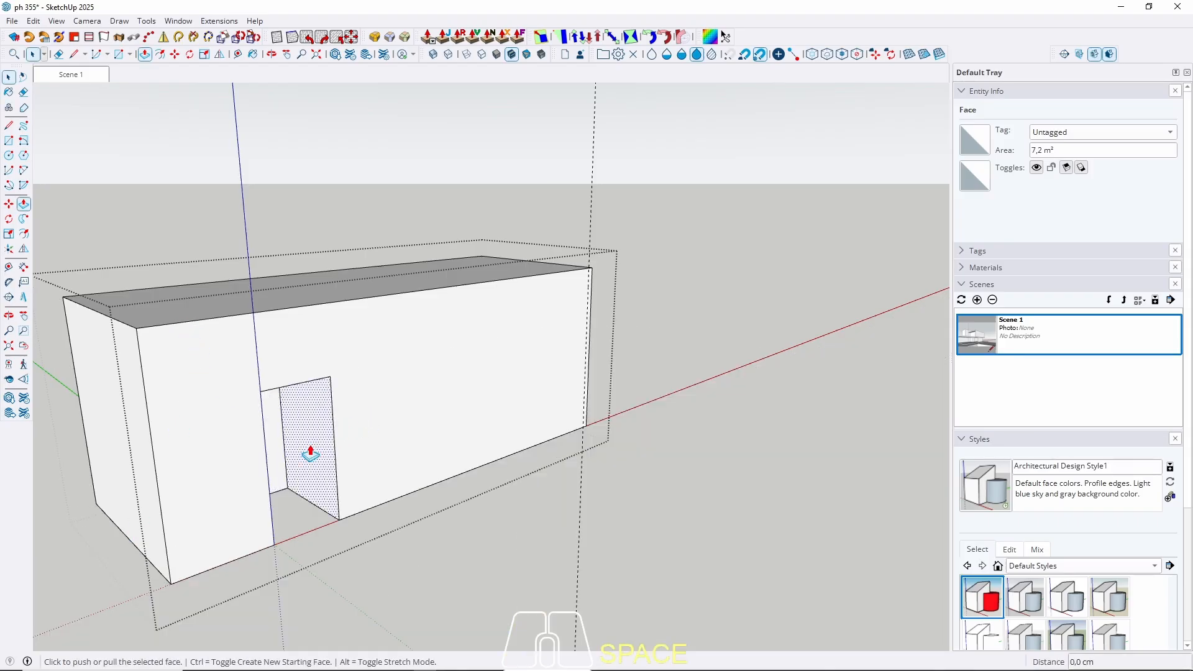
click(311, 449)
click(588, 288)
key(space)
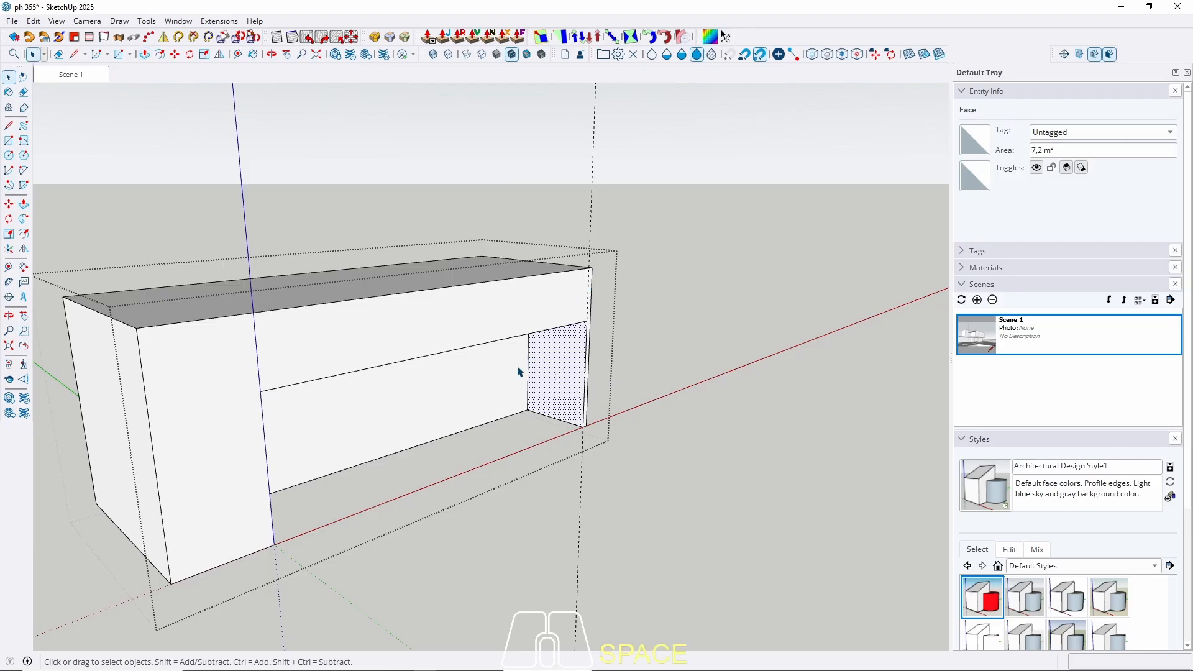
key(Escape)
middle_drag(567, 378, 439, 400)
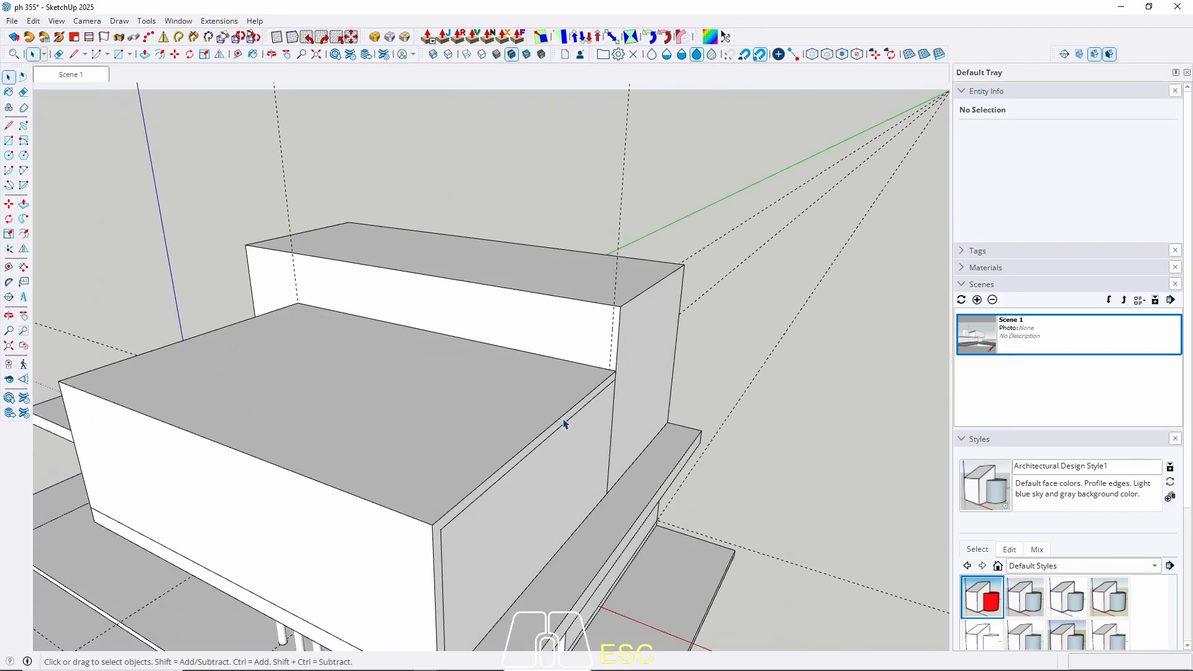
Extend the front block's right face 100 cm outward.
mouse_move(565, 424)
middle_down()
mouse_move(632, 421)
mouse_move(588, 435)
mouse_move(720, 362)
mouse_move(506, 424)
mouse_move(856, 314)
mouse_move(400, 506)
mouse_move(693, 459)
mouse_move(414, 481)
mouse_move(391, 517)
middle_up()
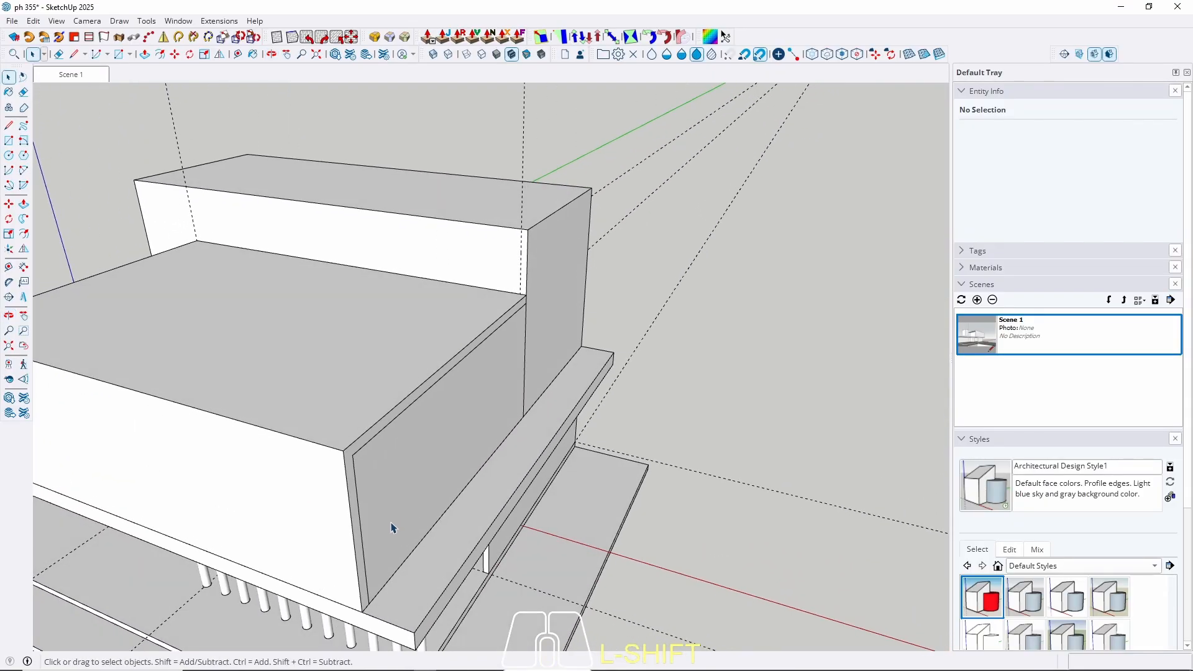
double_click(391, 517)
key(p)
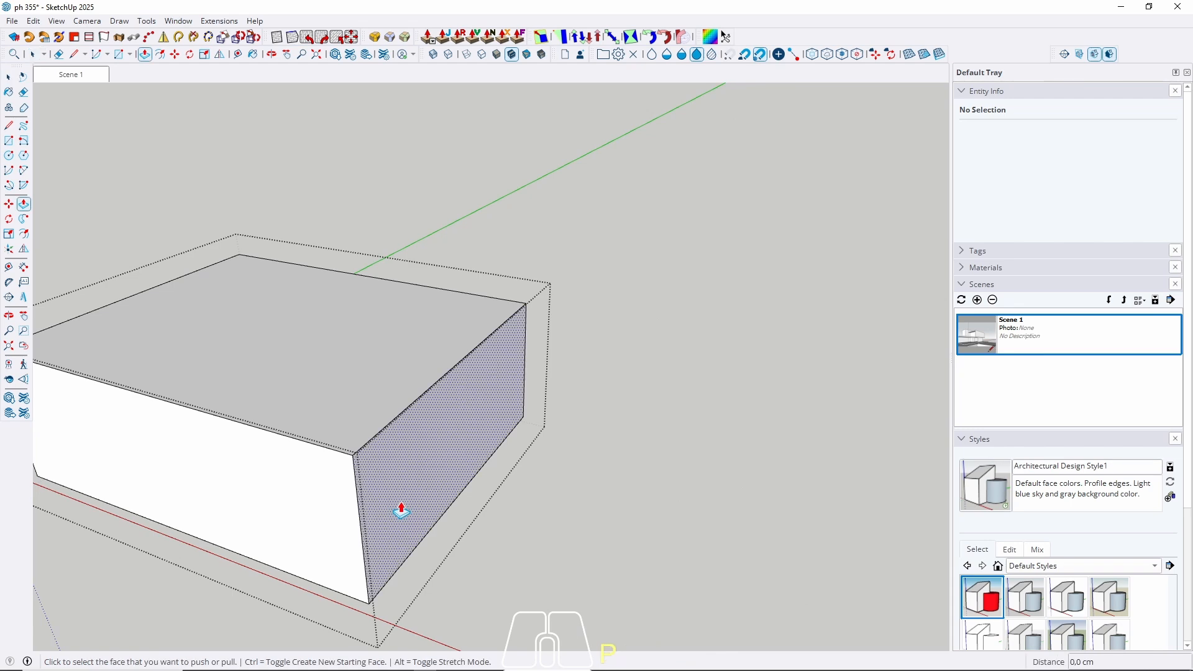
click(395, 517)
click(421, 624)
key(space)
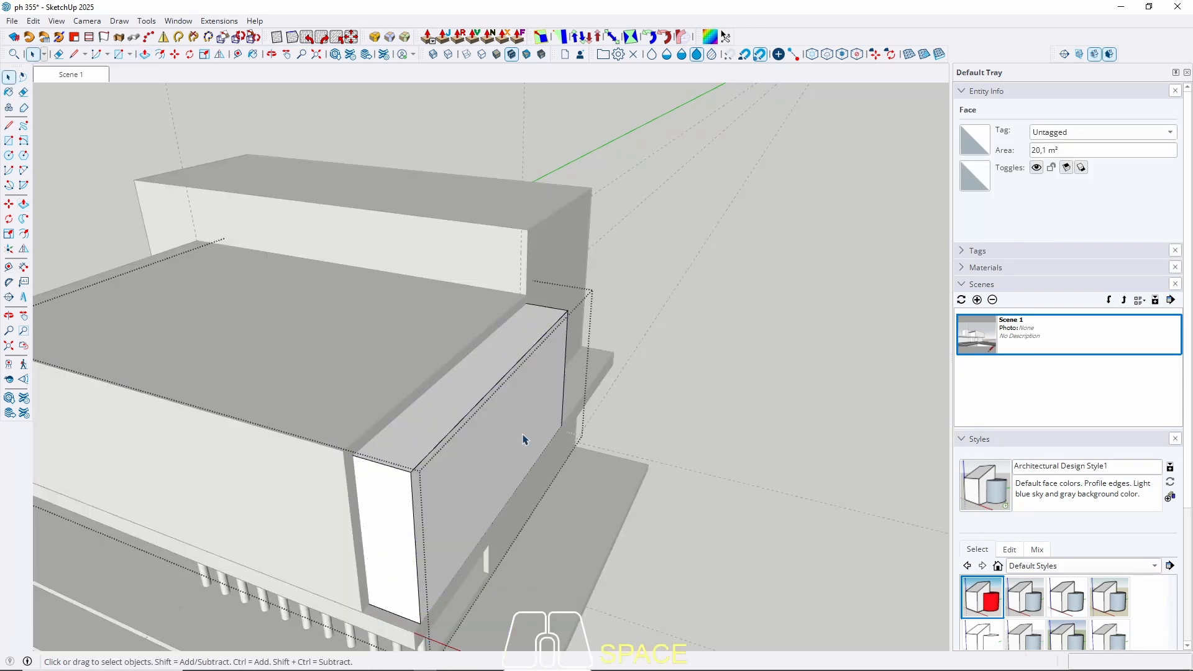
key(Escape)
Extend the taller rear block's right face 100 cm as well.
middle_drag(570, 311, 532, 436)
click(539, 330)
double_click(539, 330)
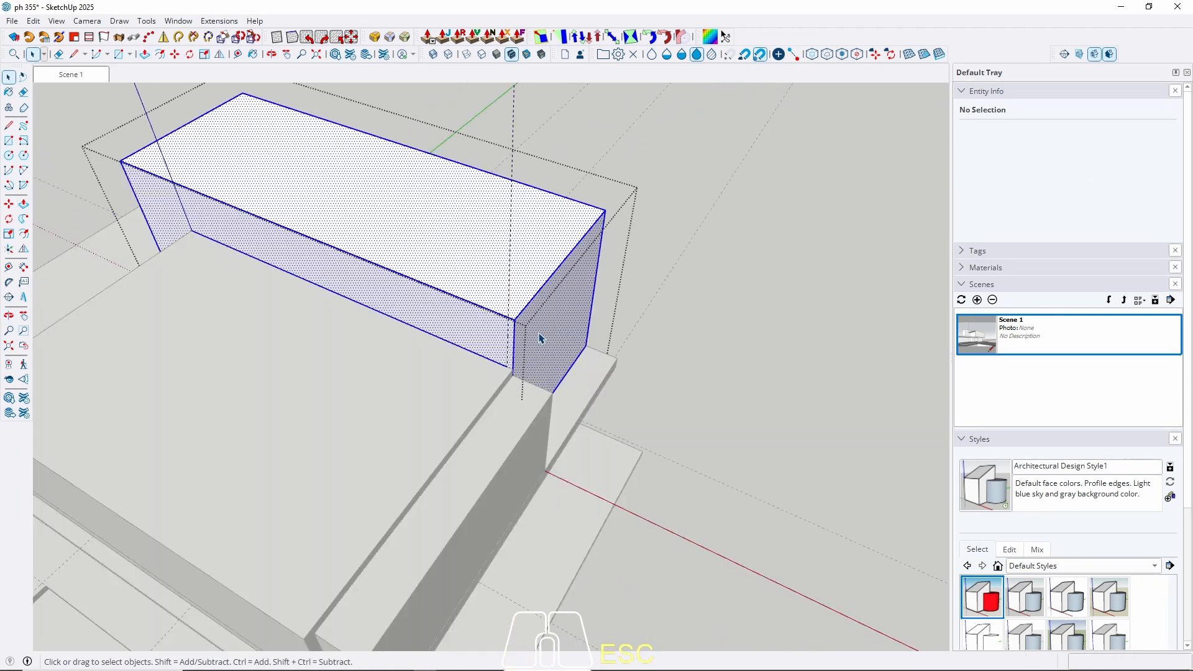
key(p)
click(539, 348)
click(540, 427)
key(space)
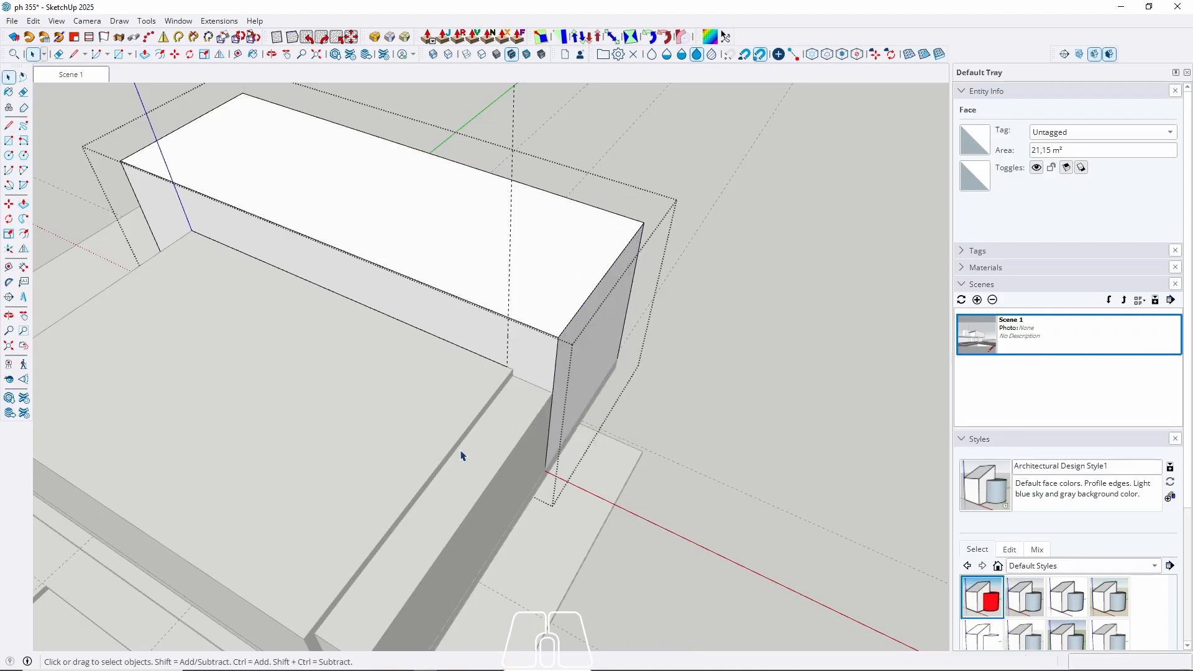
Pull the front block's thin edge strip outward.
middle_drag(461, 452, 435, 426)
triple_click(434, 426)
key(p)
click(434, 427)
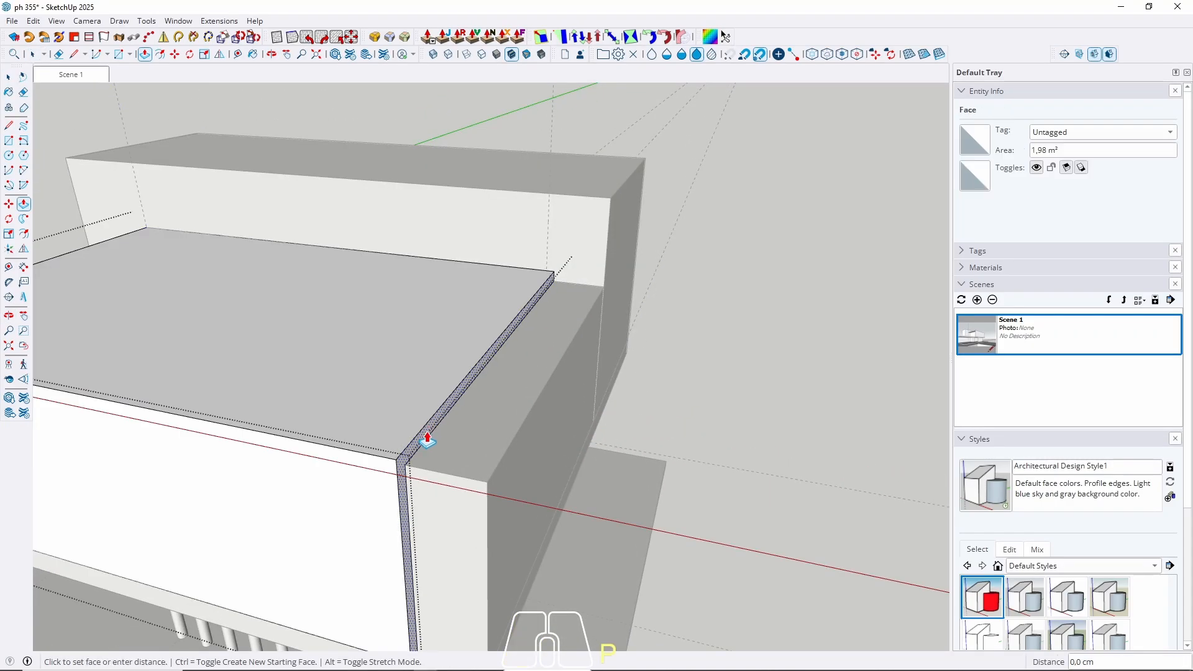
click(491, 488)
key(space)
Orbit close to the front block and abandon an axis-locked line from its bottom corner.
scroll(801, 345, down, 5)
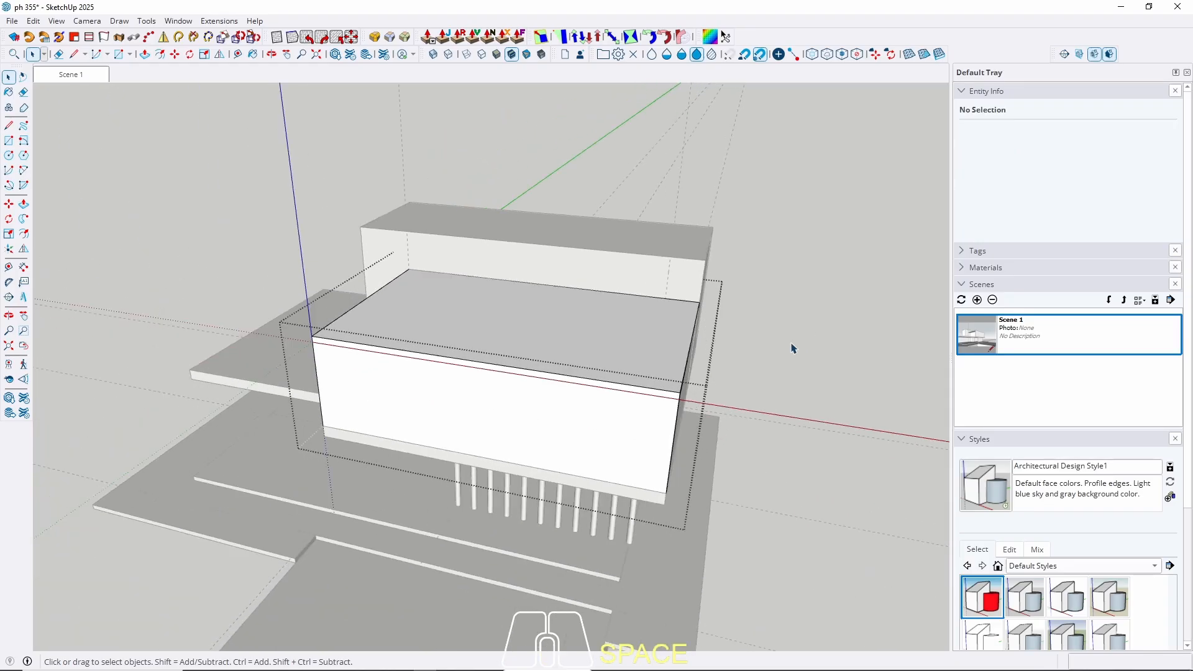
key(Escape)
middle_drag(698, 363, 440, 498)
shift+click(413, 453)
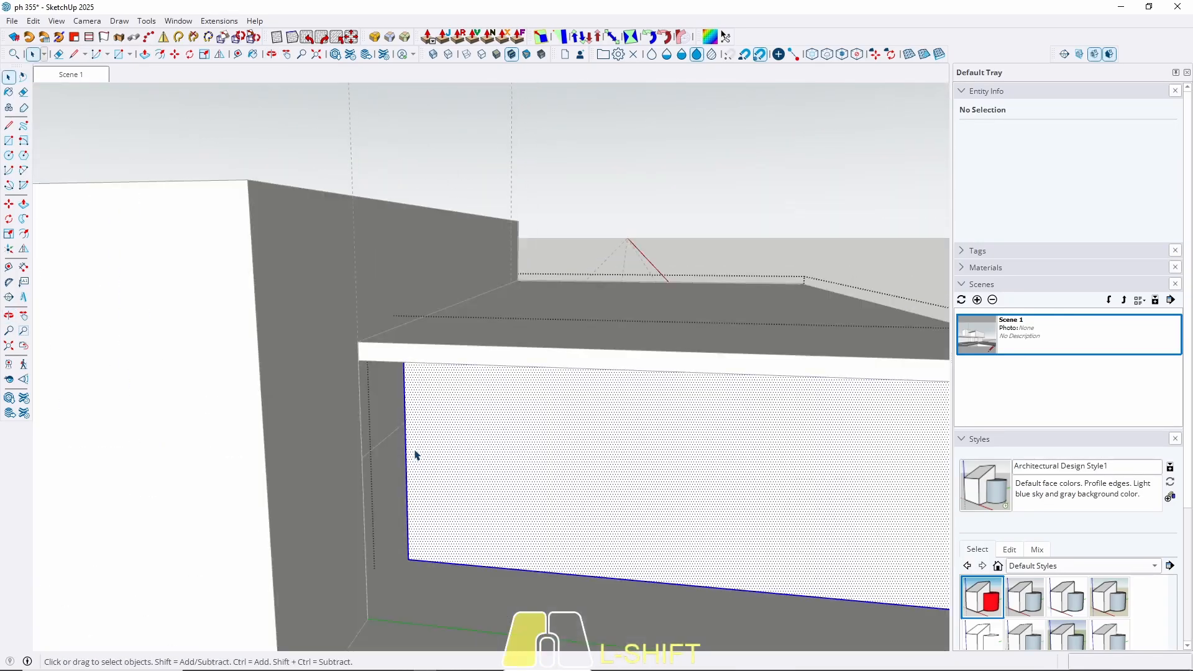
key(l)
click(409, 560)
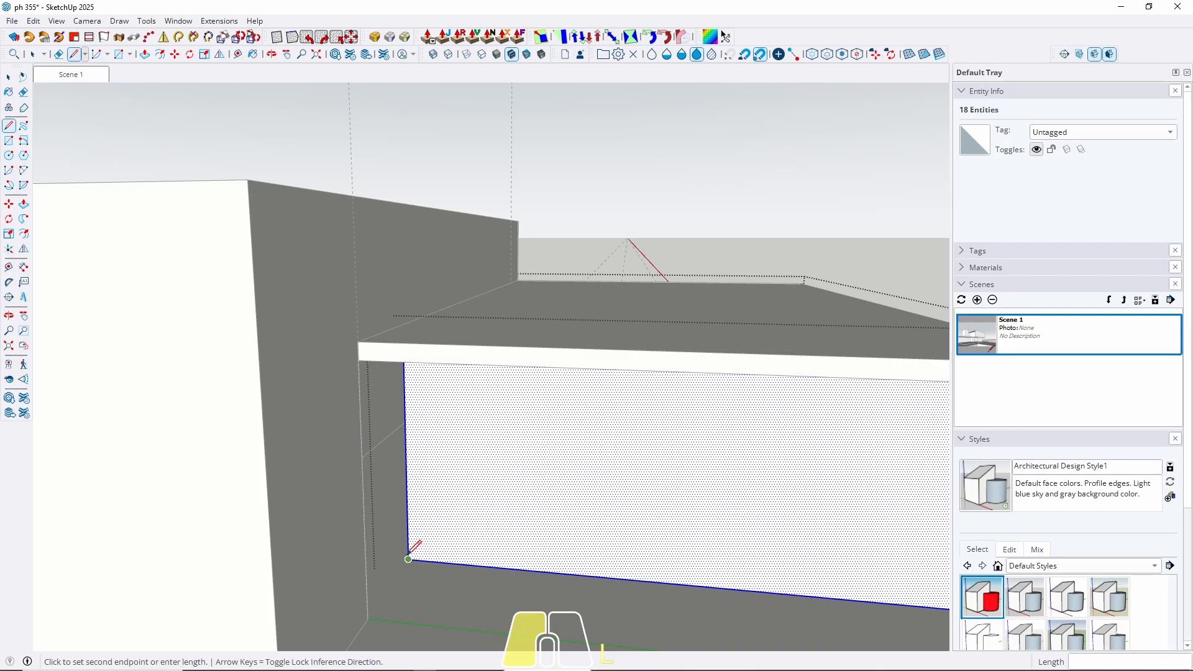
key(Left)
key(Right)
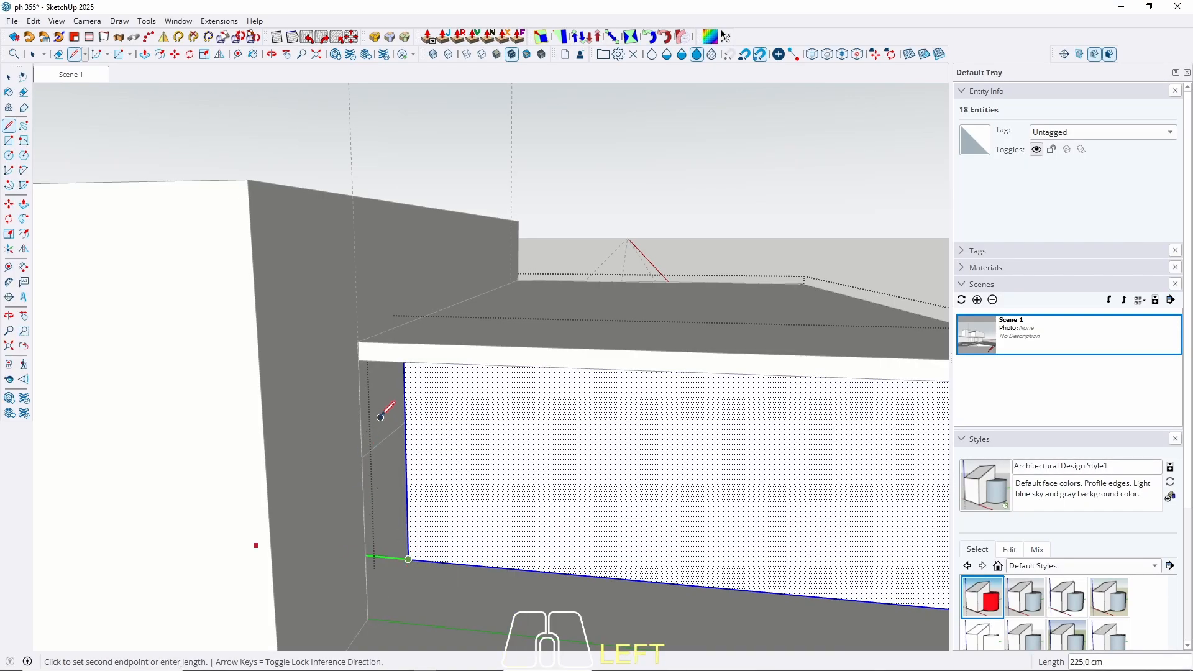
key(space)
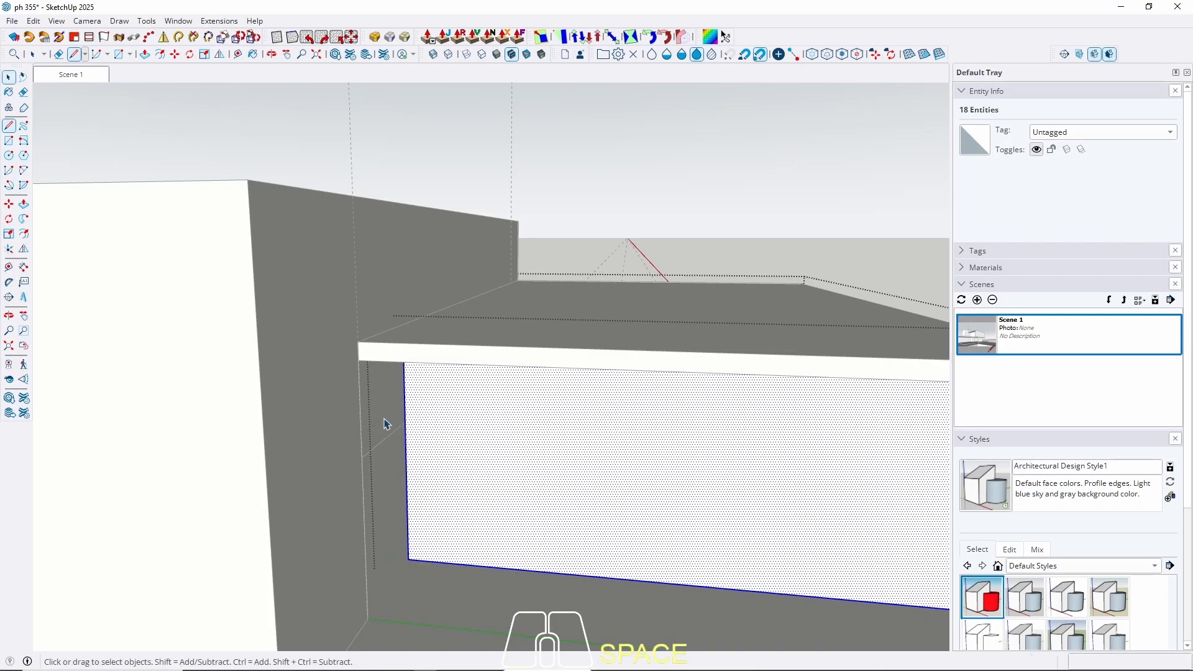
Push the block's left face out 225 cm and exit the group.
scroll(445, 483, up, 2)
scroll(447, 473, up, 4)
middle_drag(450, 460, 455, 434)
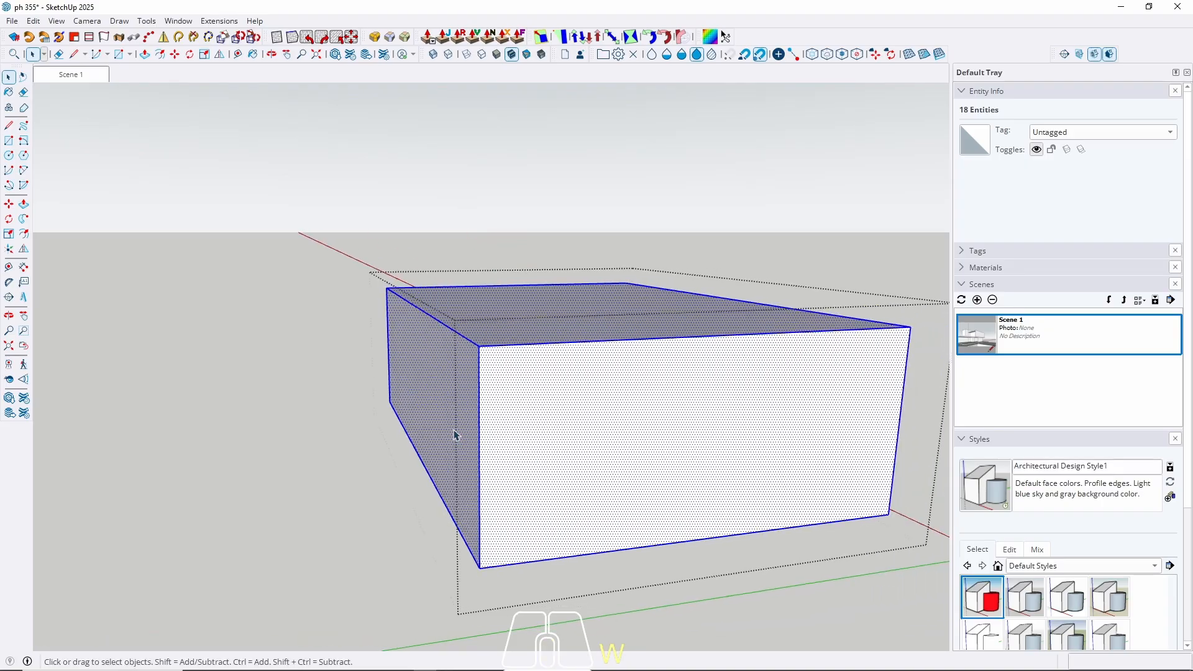
click(452, 435)
key(p)
click(446, 424)
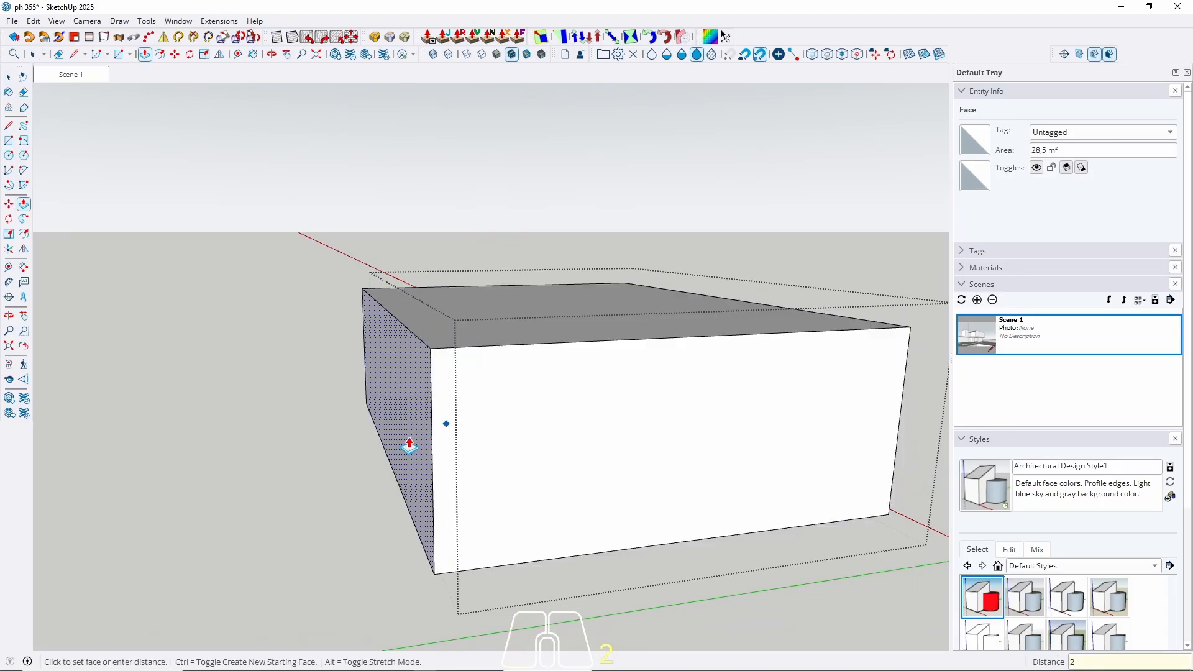
key(Return)
key(space)
key(Escape)
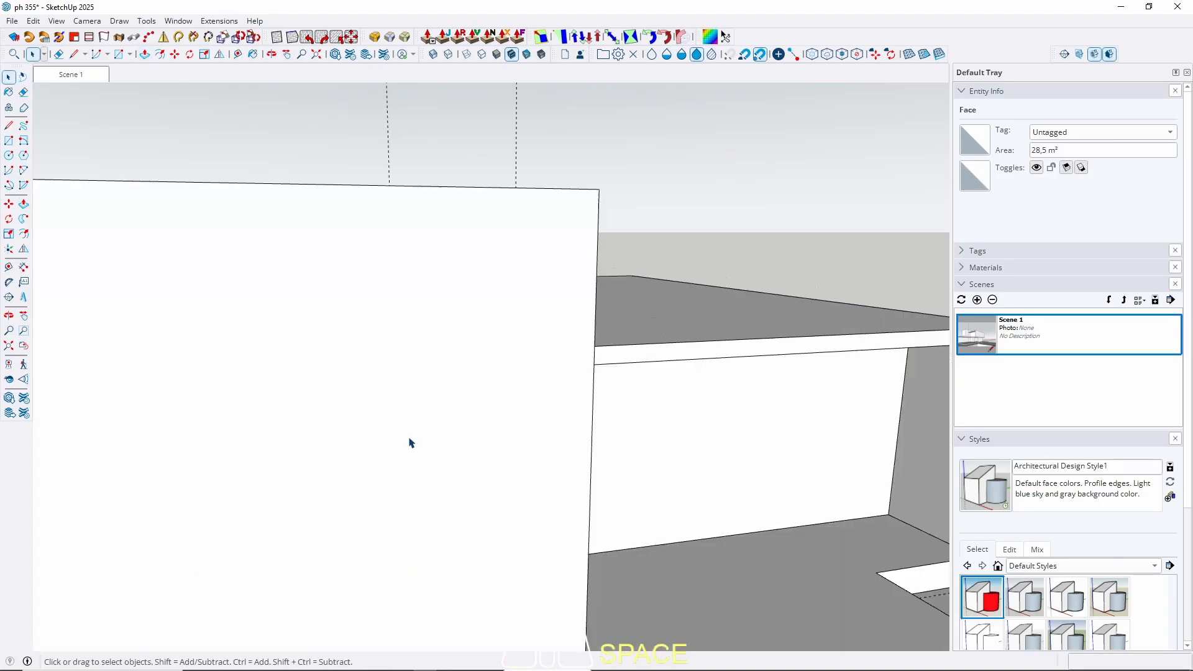
Review the result in Scene 1, then reopen the upper front block and select its geometry.
middle_drag(409, 443, 360, 408)
scroll(380, 419, down, 6)
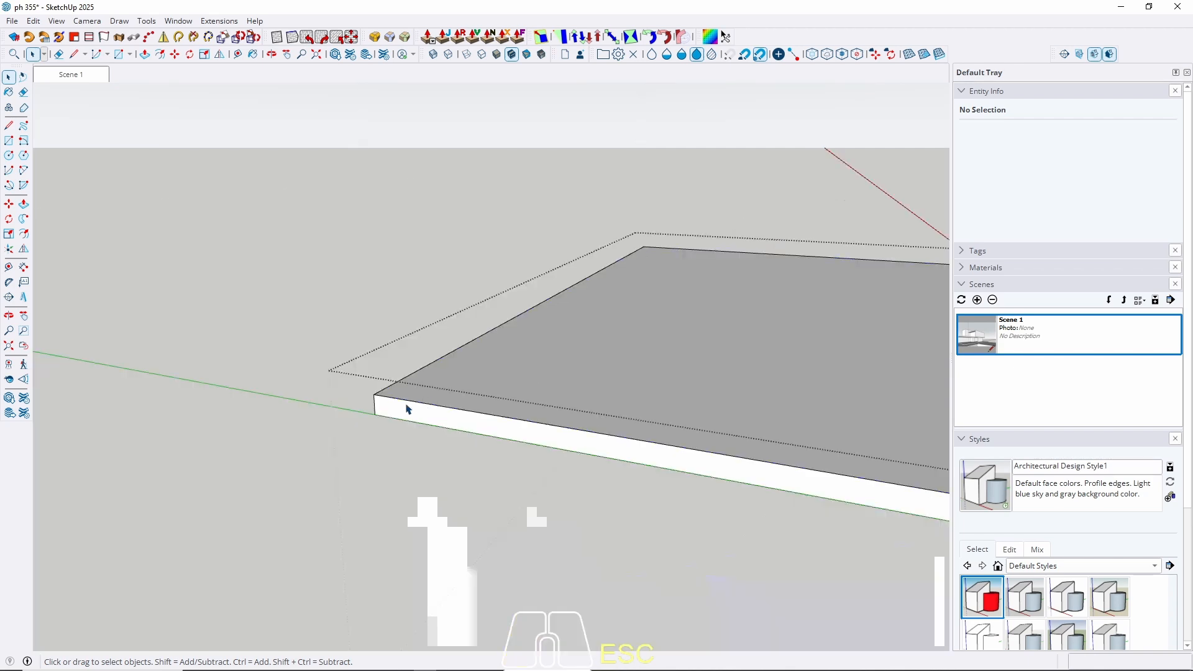
scroll(416, 460, up, 3)
key(p)
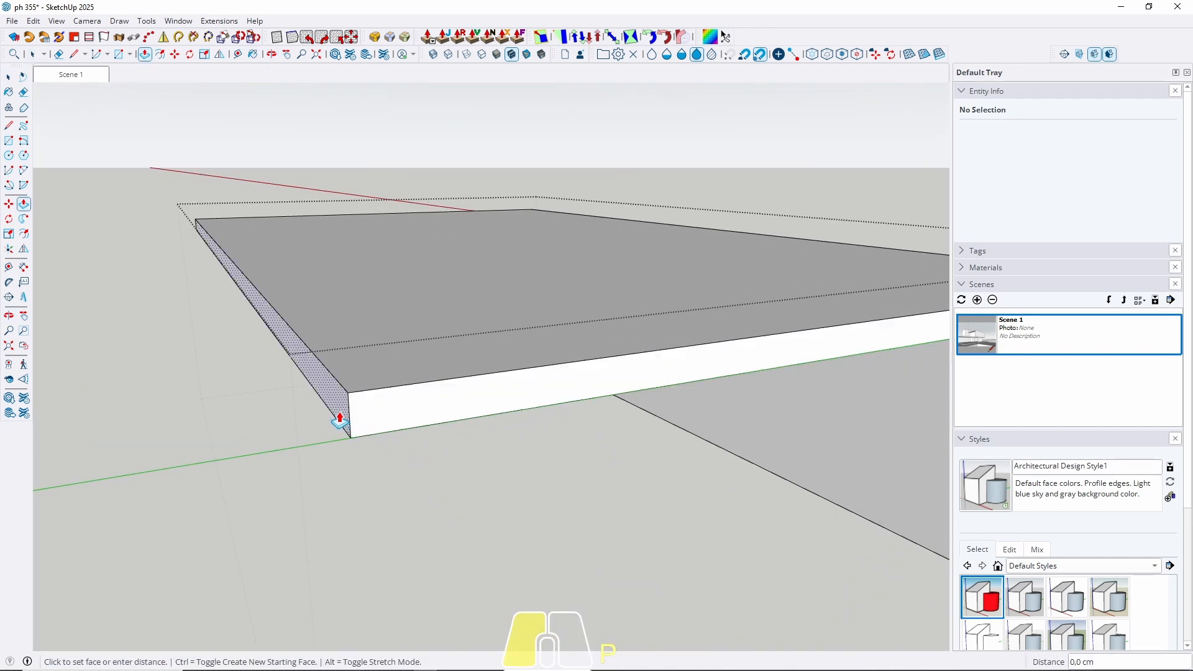
key(space)
scroll(96, 200, up, 4)
click(84, 77)
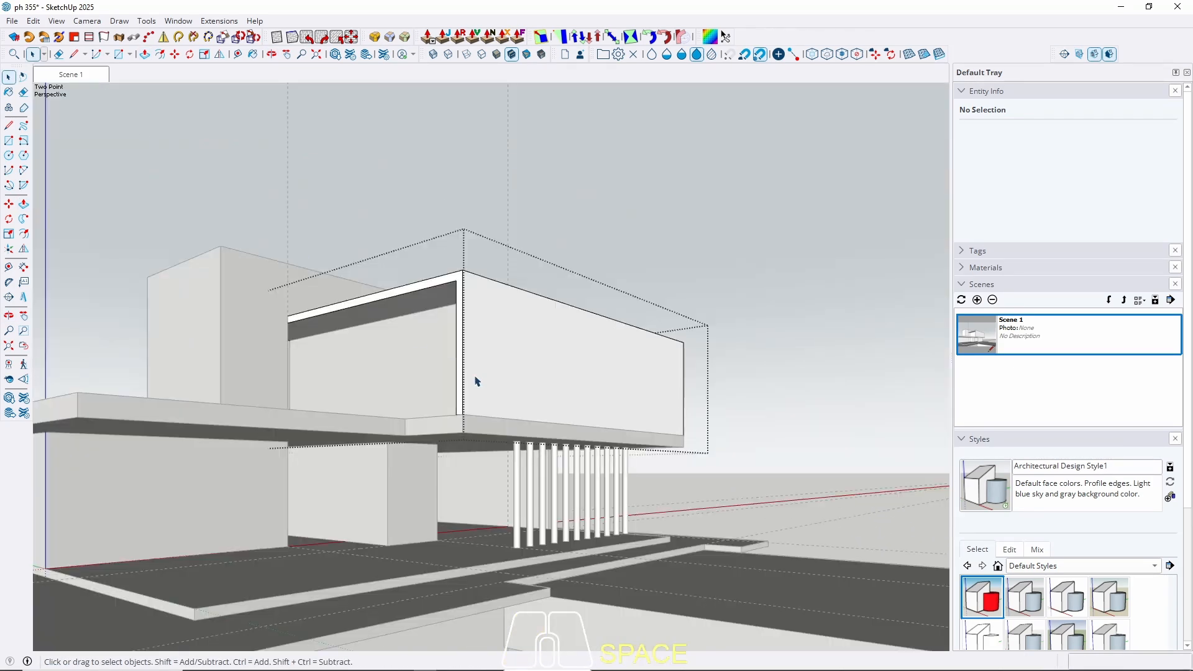
middle_drag(476, 382, 350, 414)
key(Escape)
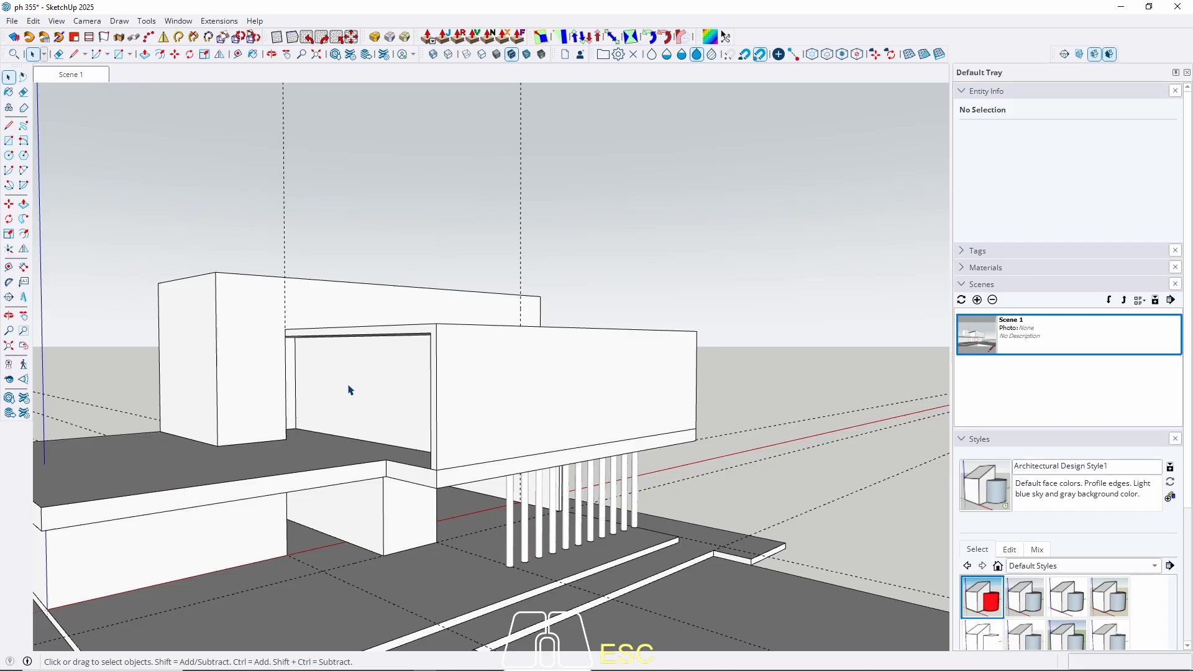
middle_drag(348, 389, 459, 400)
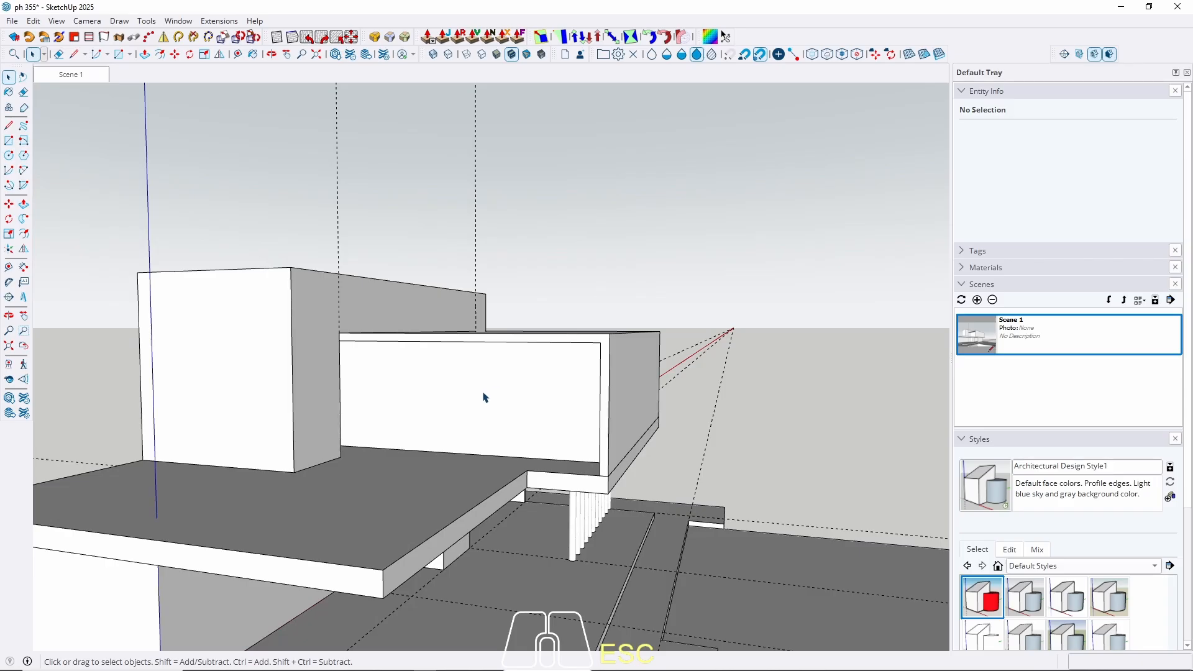
double_click(479, 398)
triple_click(478, 398)
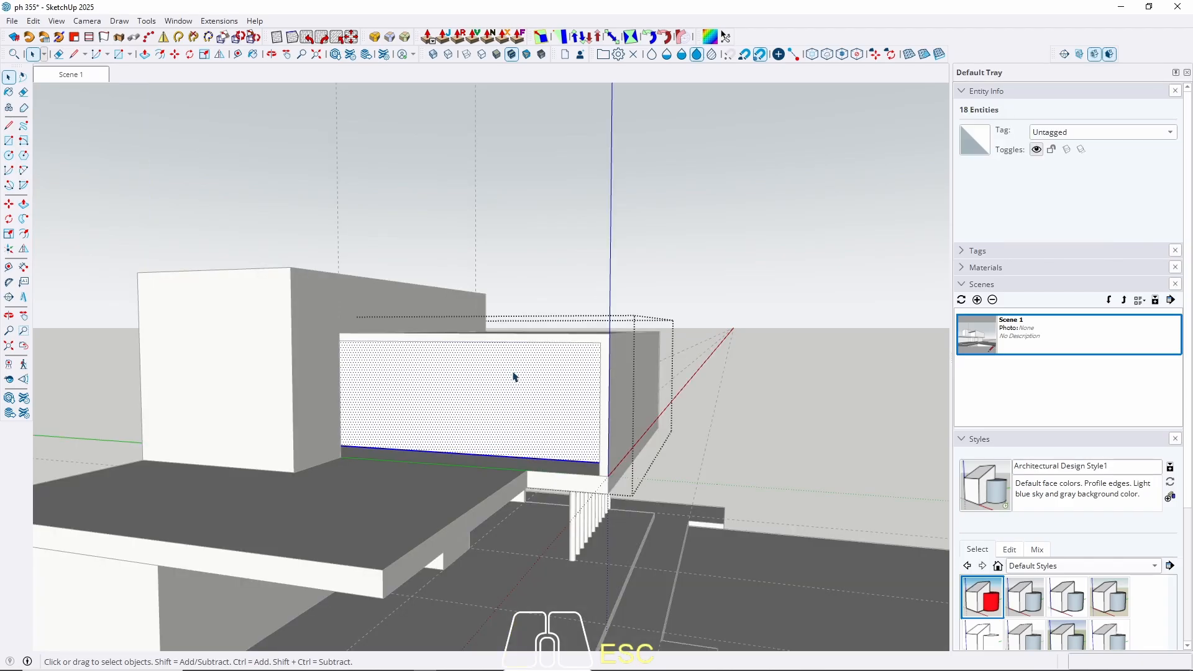
Offset the block's top face outline 15 cm inward to set the wall thickness.
key(w)
middle_drag(536, 365, 415, 494)
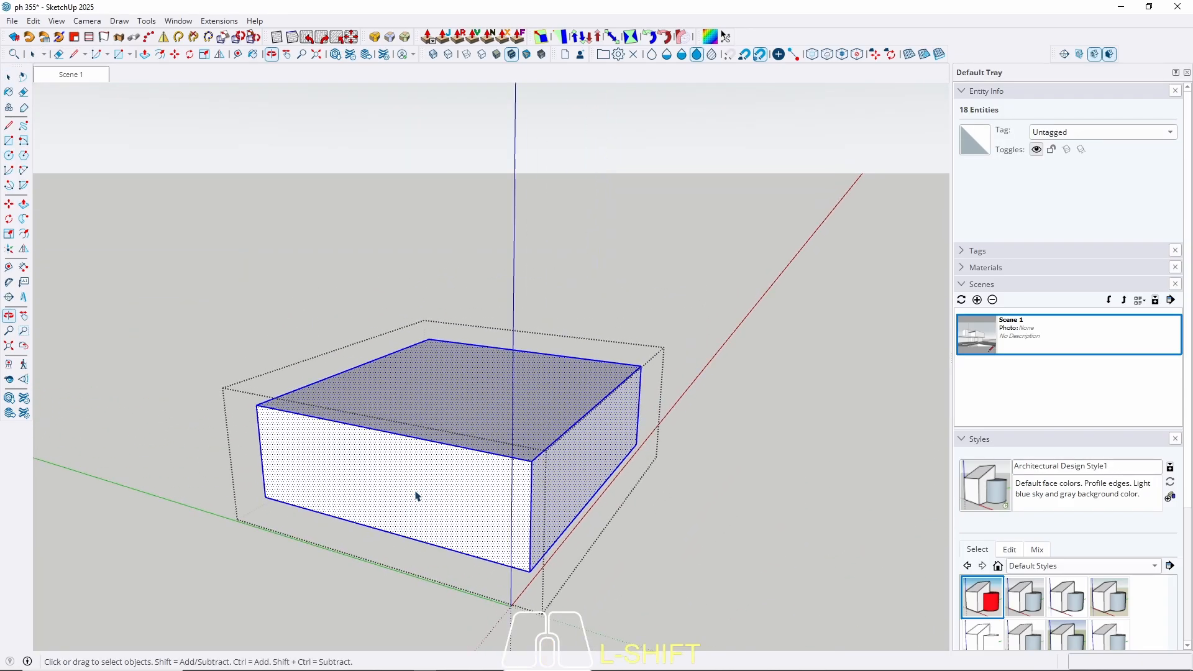
click(449, 386)
key(f)
double_click(434, 406)
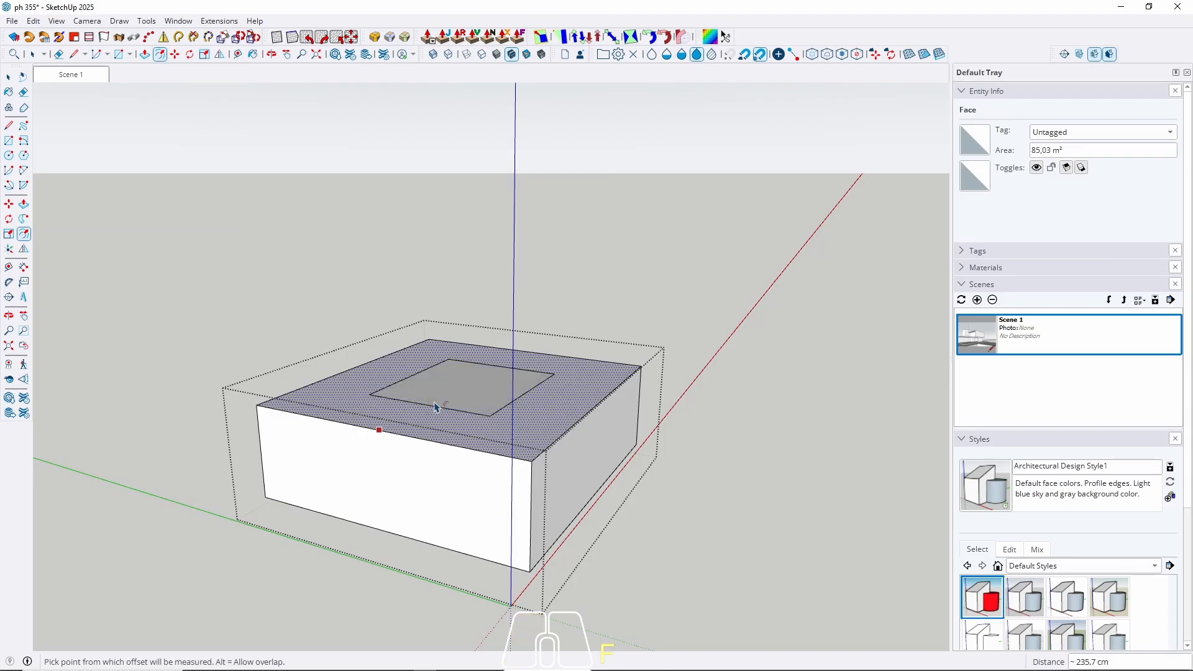
key(ctrl+z)
click(411, 430)
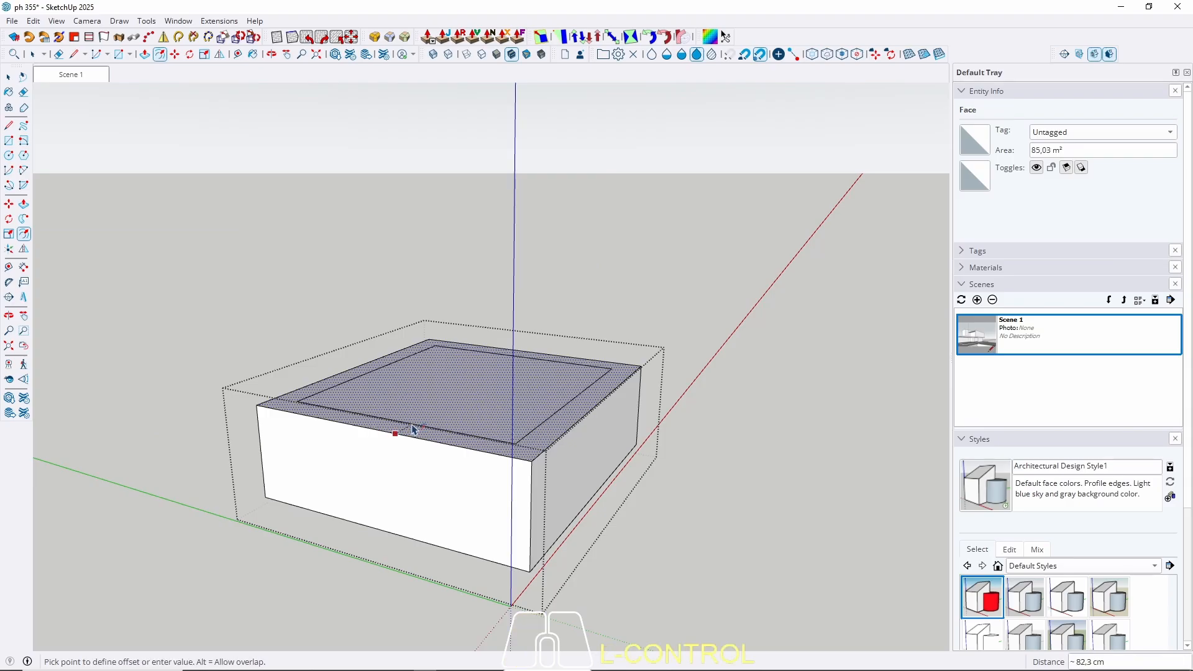
text(15)
key(Return)
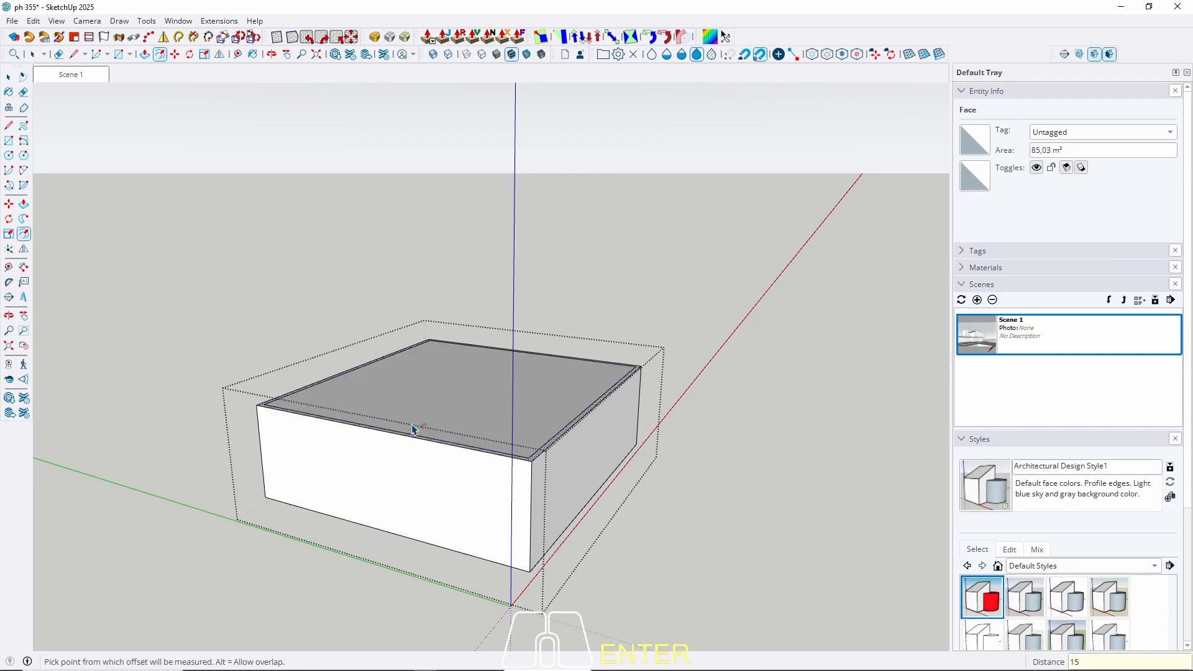
Push the inner face down 300 cm to hollow the block, then view the whole house.
key(p)
click(434, 408)
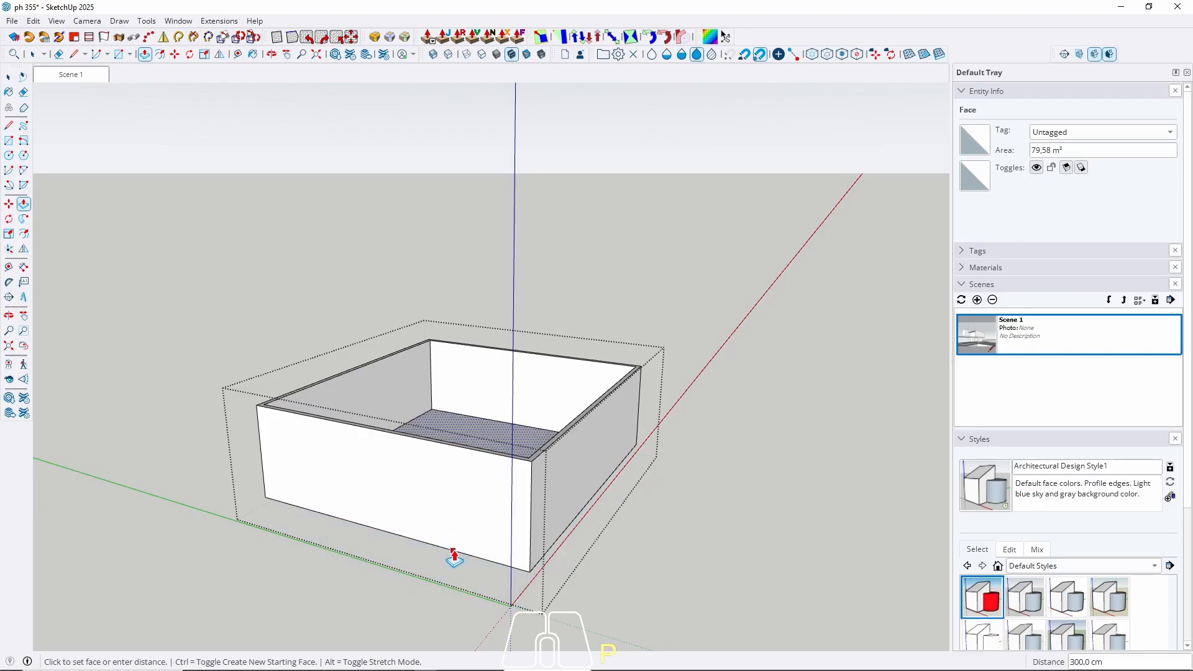
click(453, 554)
key(Escape)
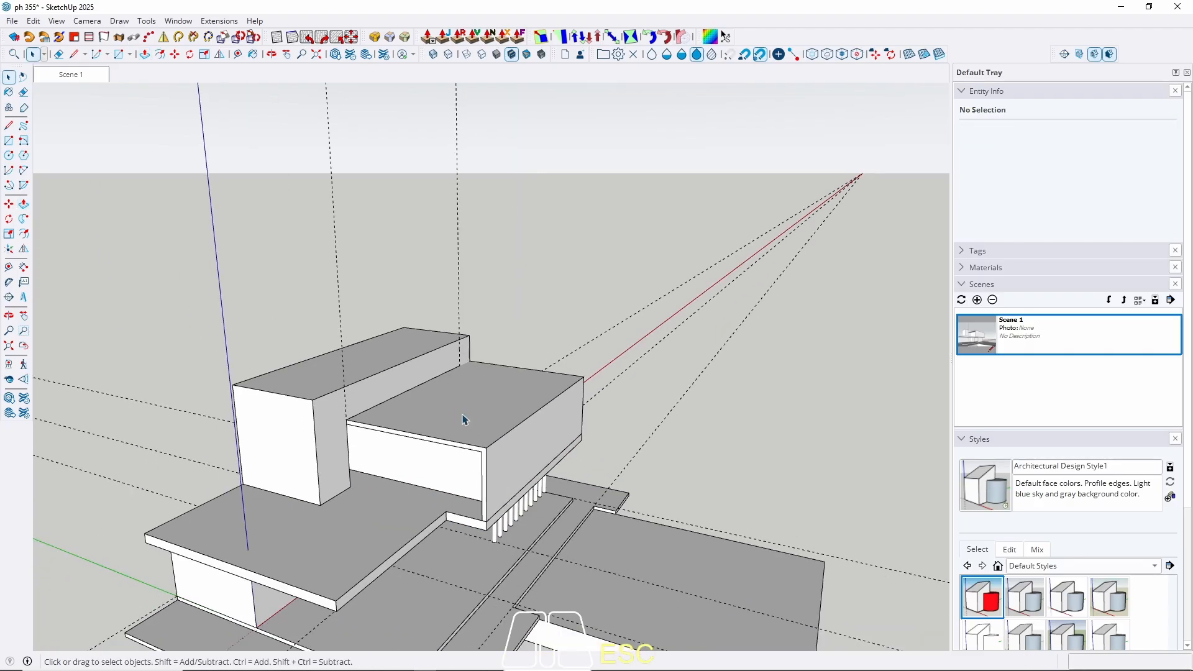
middle_drag(463, 420, 250, 393)
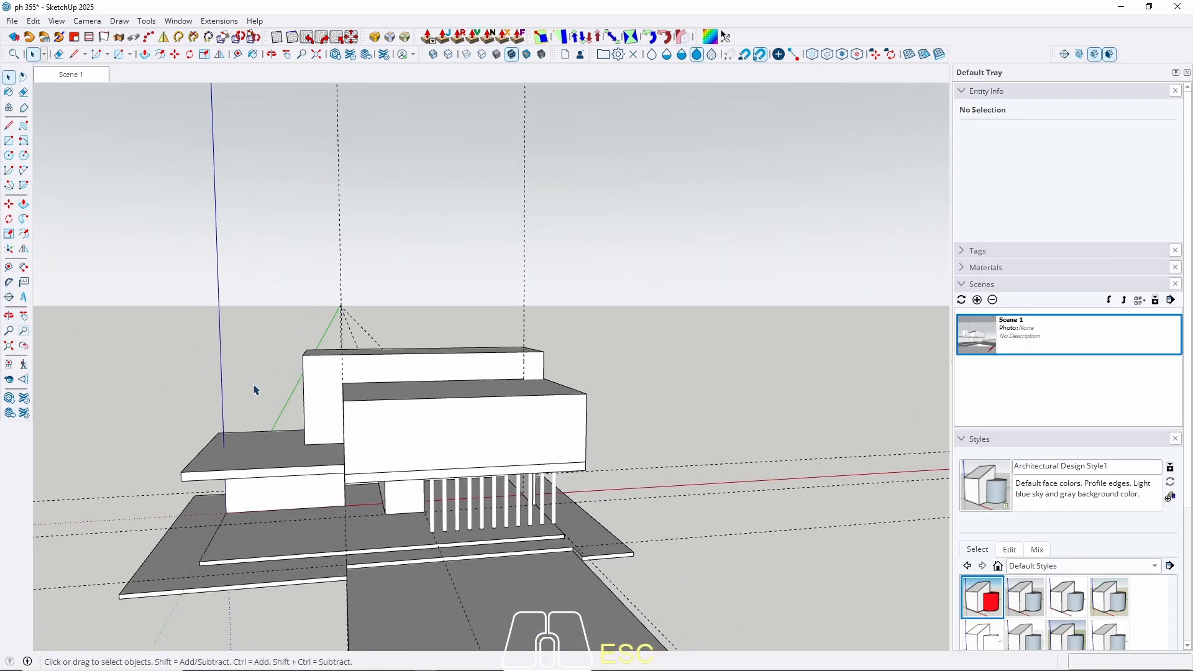
middle_drag(417, 454, 696, 360)
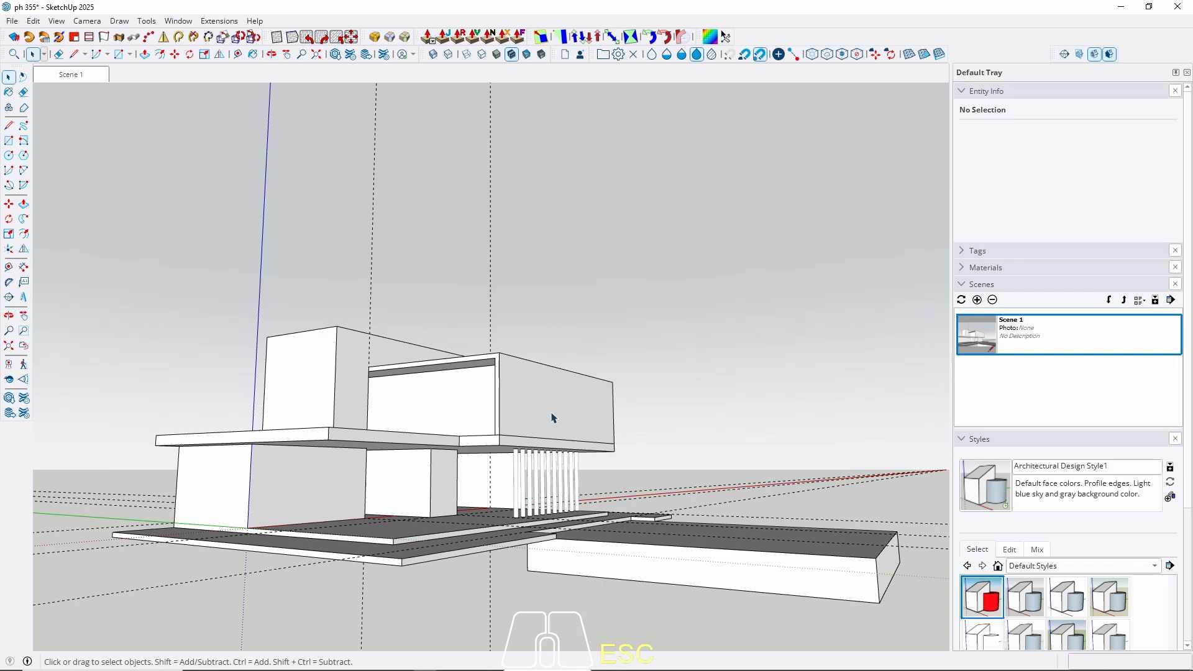
scroll(558, 409, up, 3)
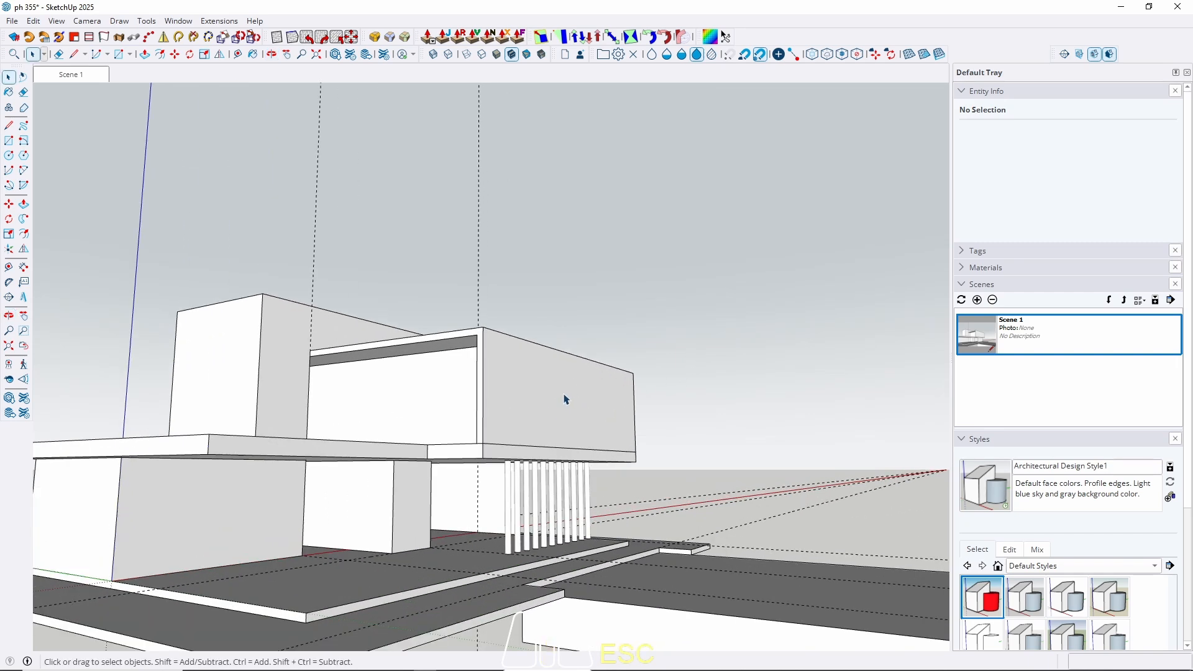
Enter the upper block and start a guide from its left edge, locked to the red axis.
middle_drag(573, 399, 506, 410)
triple_click(506, 410)
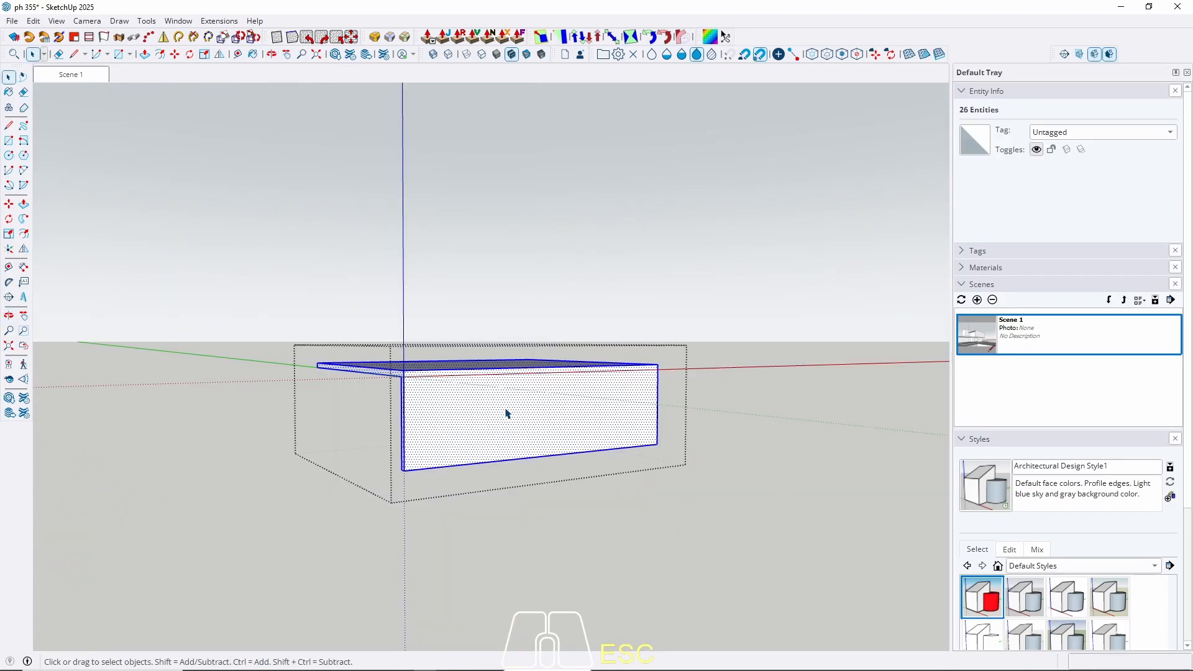
key(t)
click(404, 421)
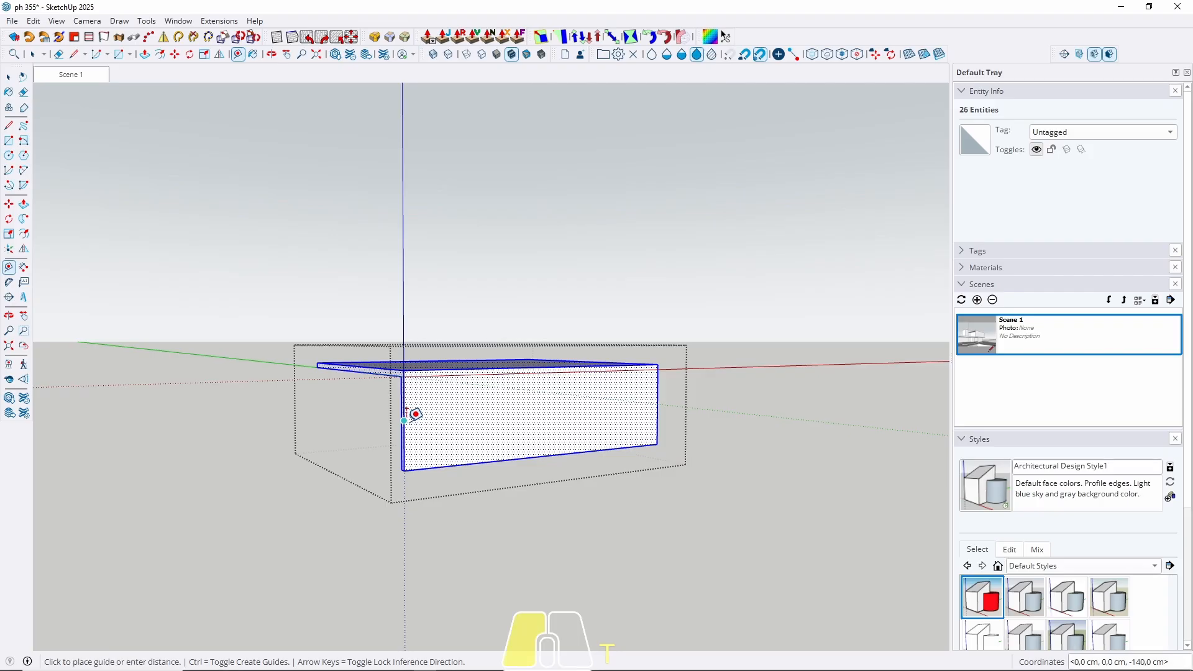
key(Right)
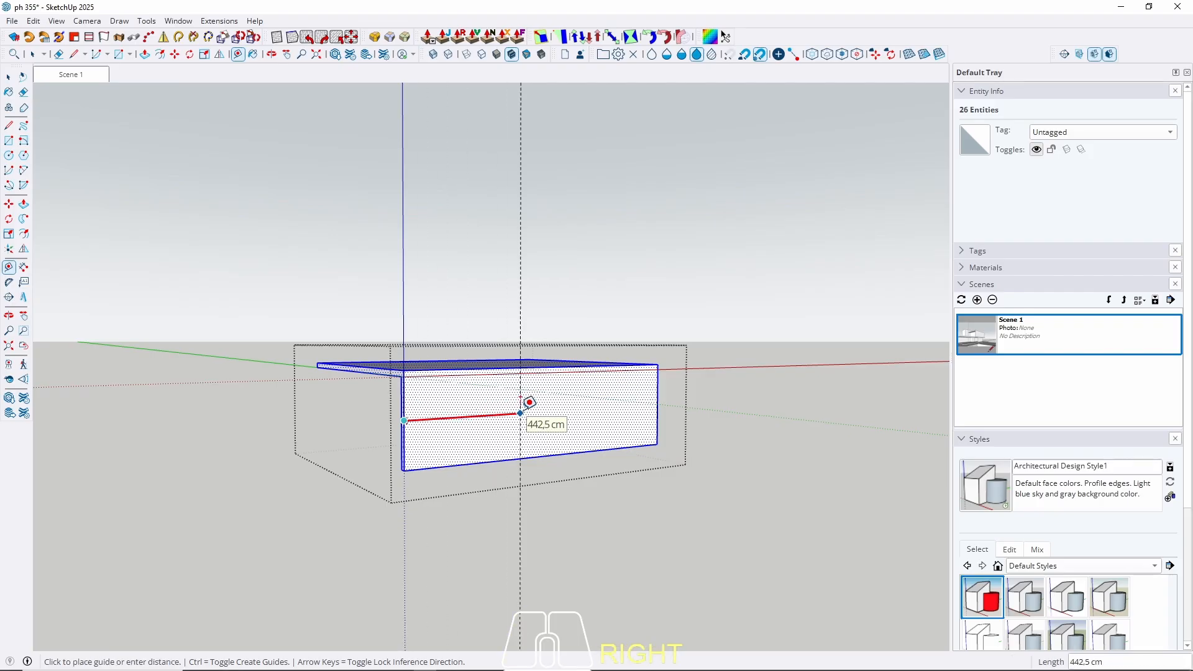
Place the vertical guide across the middle of the upper box's front face.
middle_drag(530, 402, 352, 345)
scroll(419, 446, up, 3)
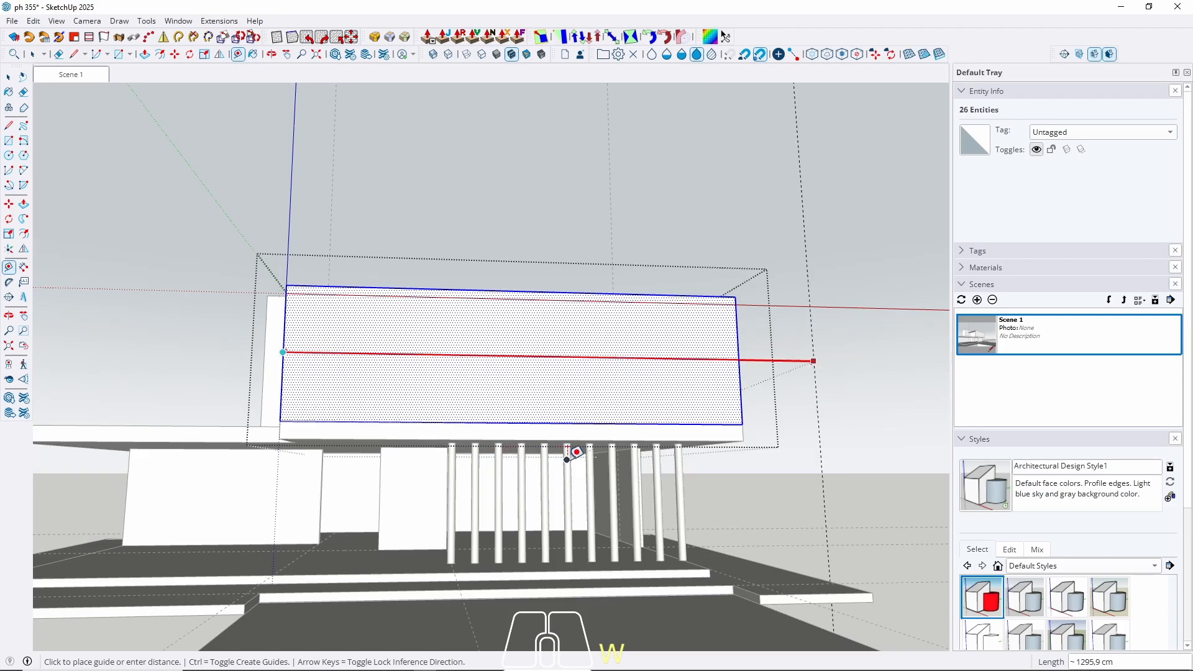
middle_drag(568, 457, 538, 433)
scroll(521, 456, up, 3)
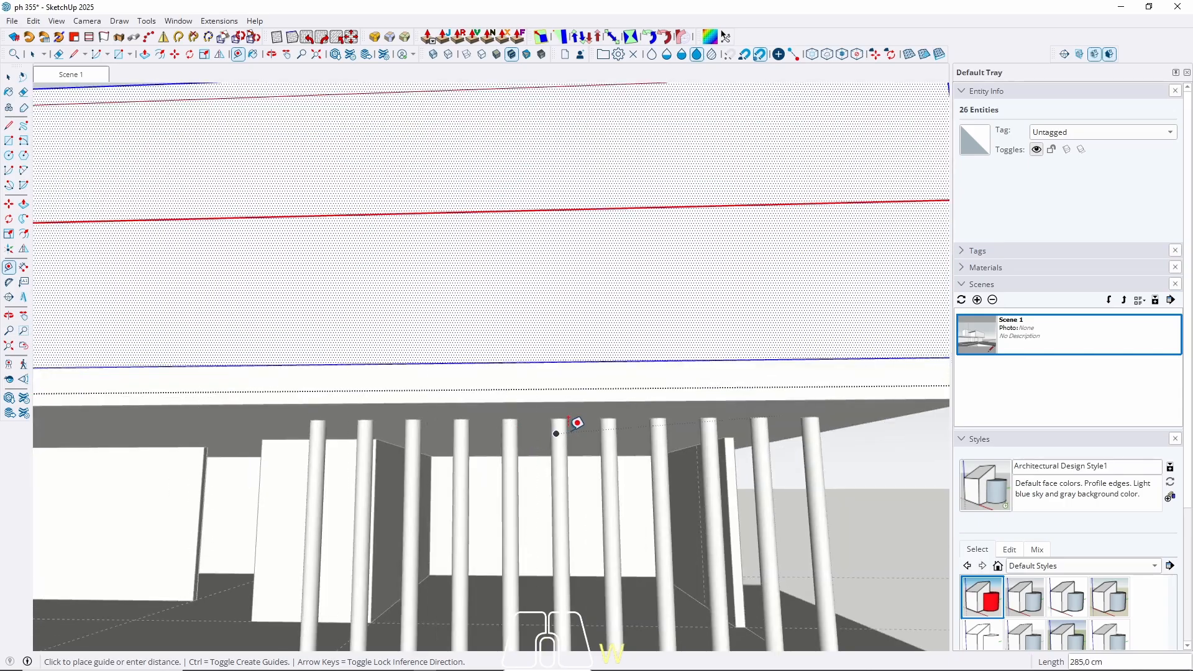
scroll(549, 351, up, 1)
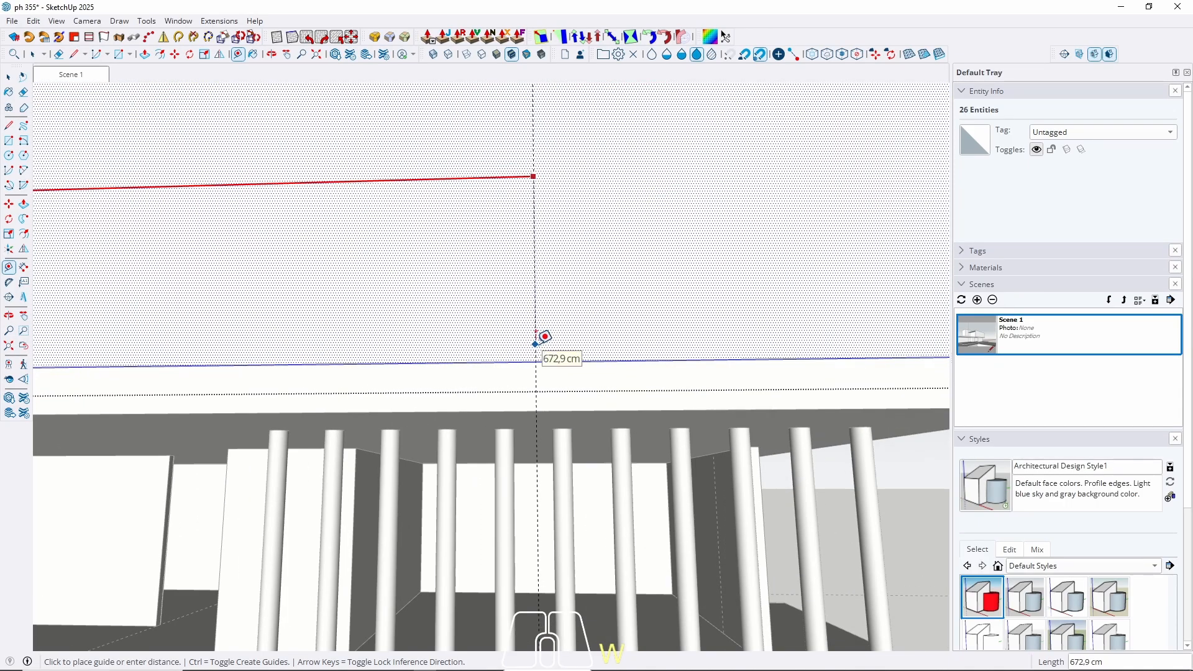
key(space)
scroll(536, 345, down, 6)
middle_drag(470, 437, 578, 429)
scroll(604, 380, up, 5)
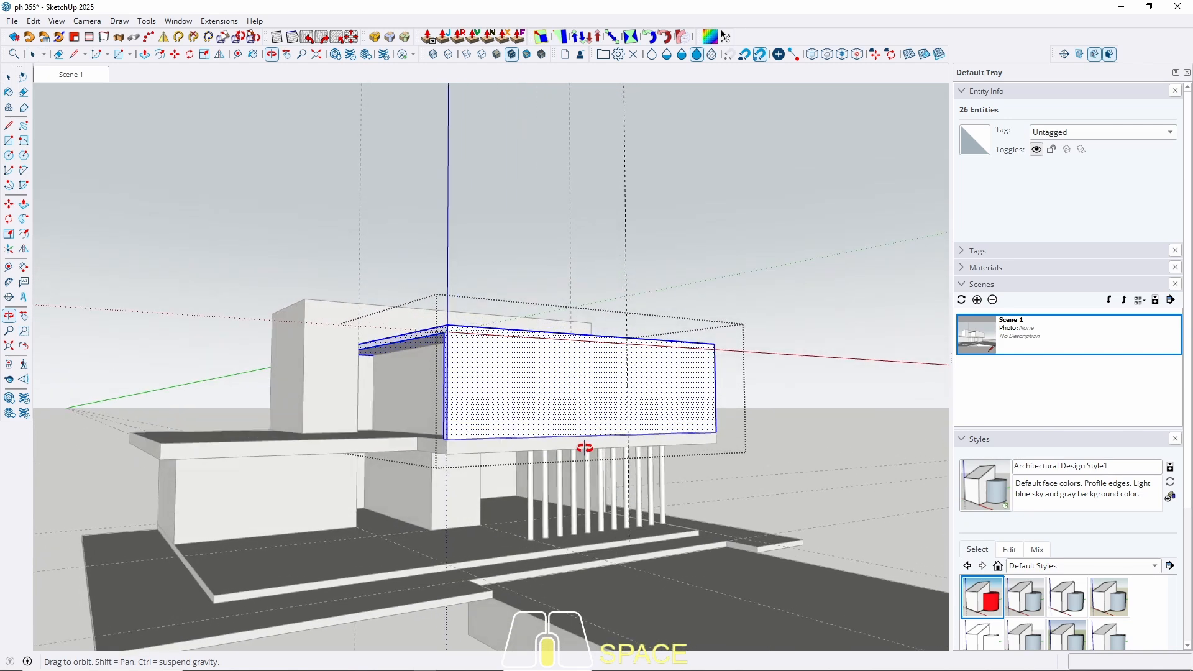
Place a guide 115 cm beside the existing vertical guide.
key(t)
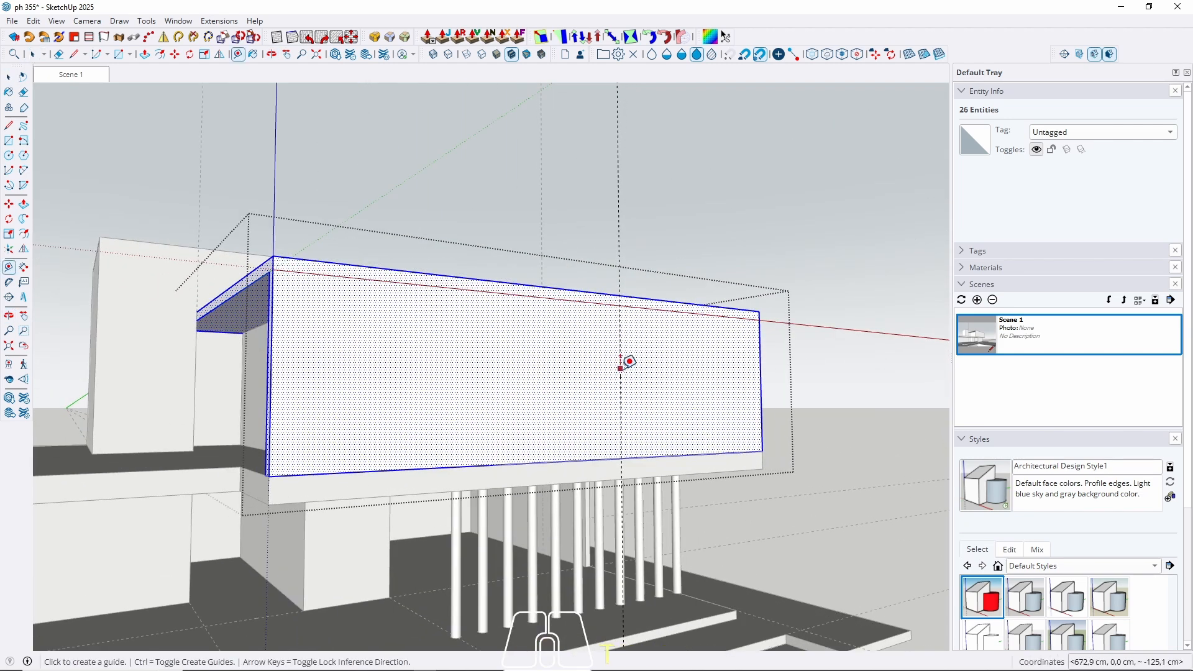
click(621, 369)
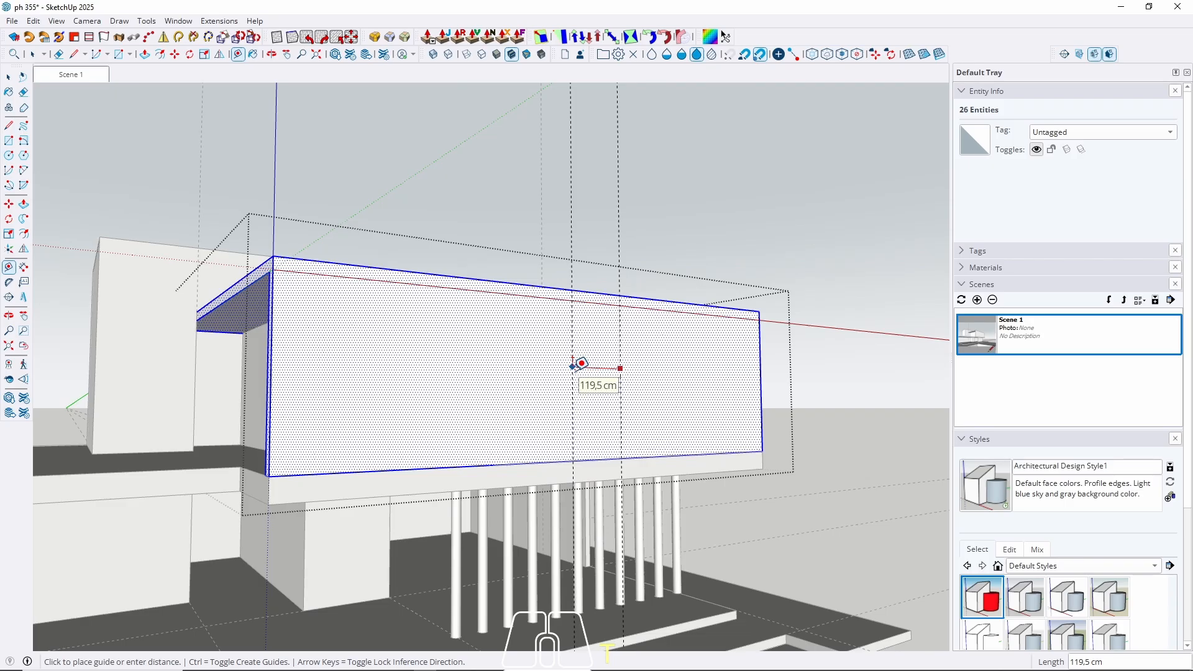
middle_drag(581, 360, 387, 368)
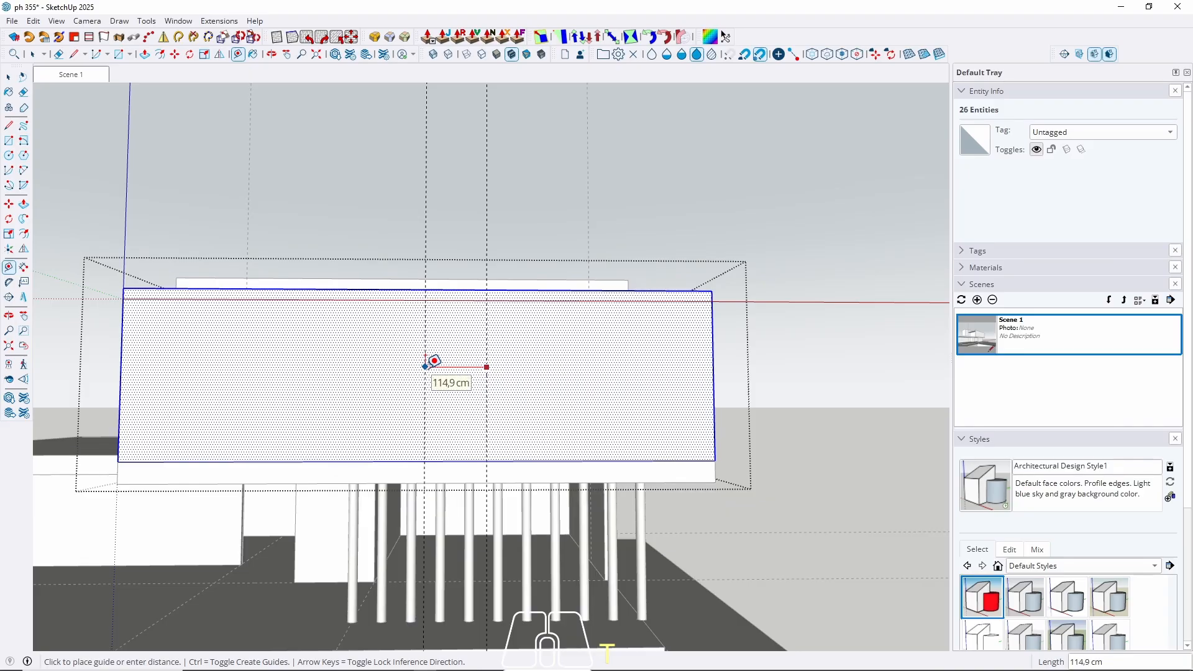
text(115)
key(Return)
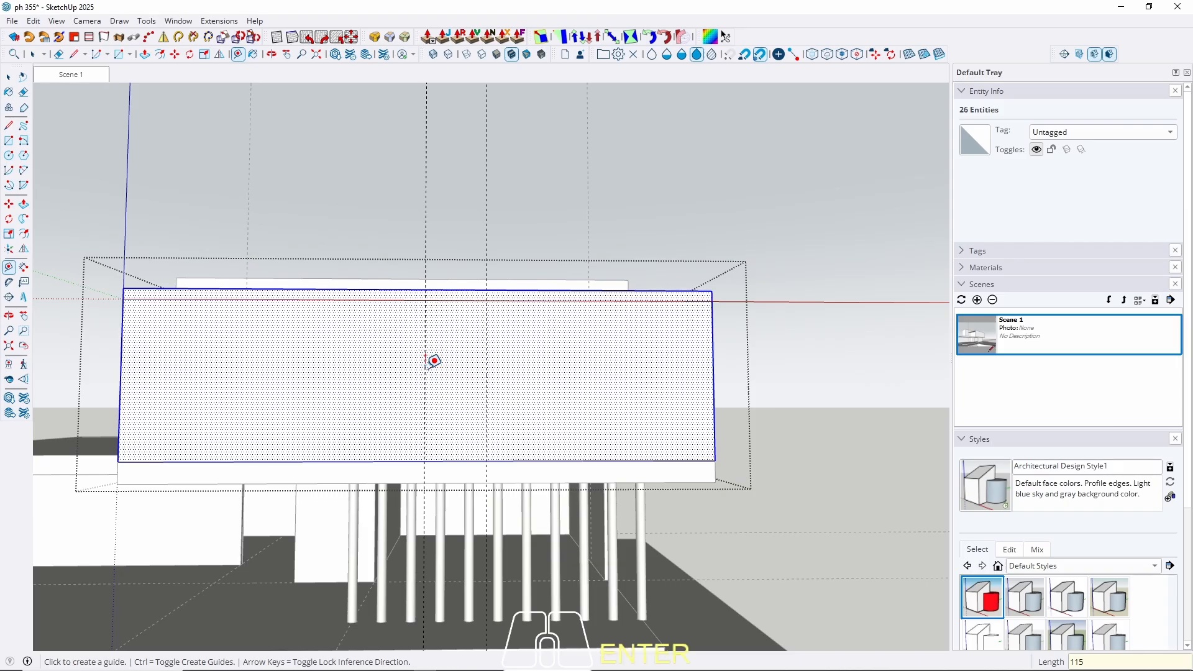
Add horizontal guides 90 cm and 250 cm above the wall's bottom edge.
middle_drag(444, 434, 639, 442)
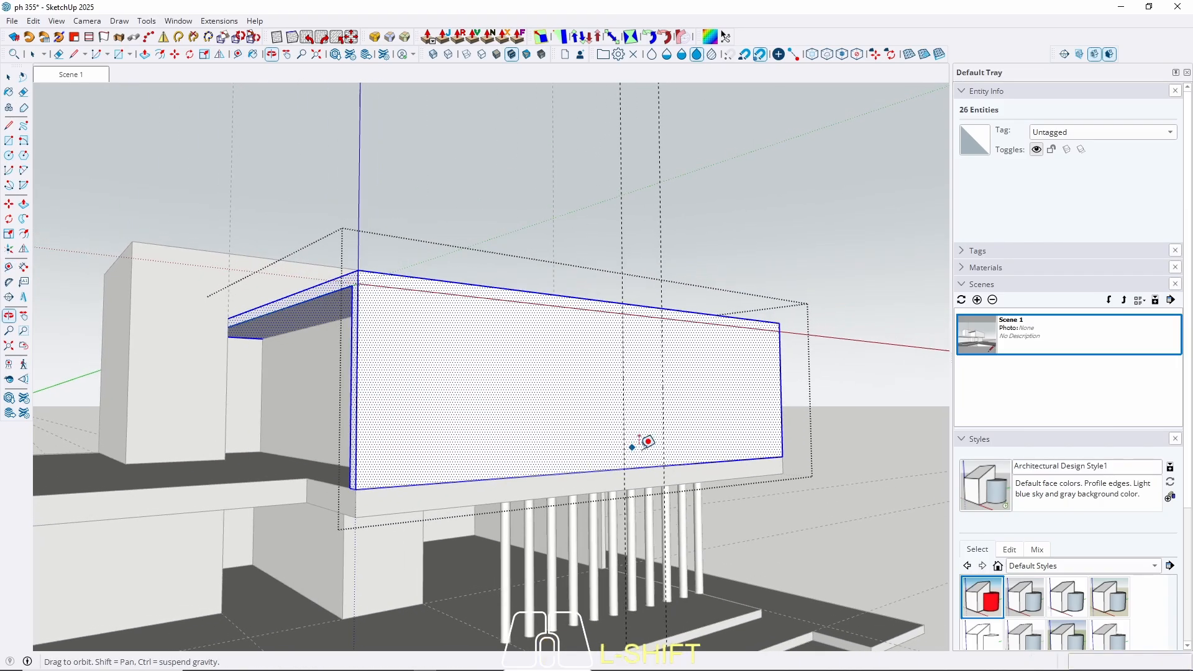
click(569, 472)
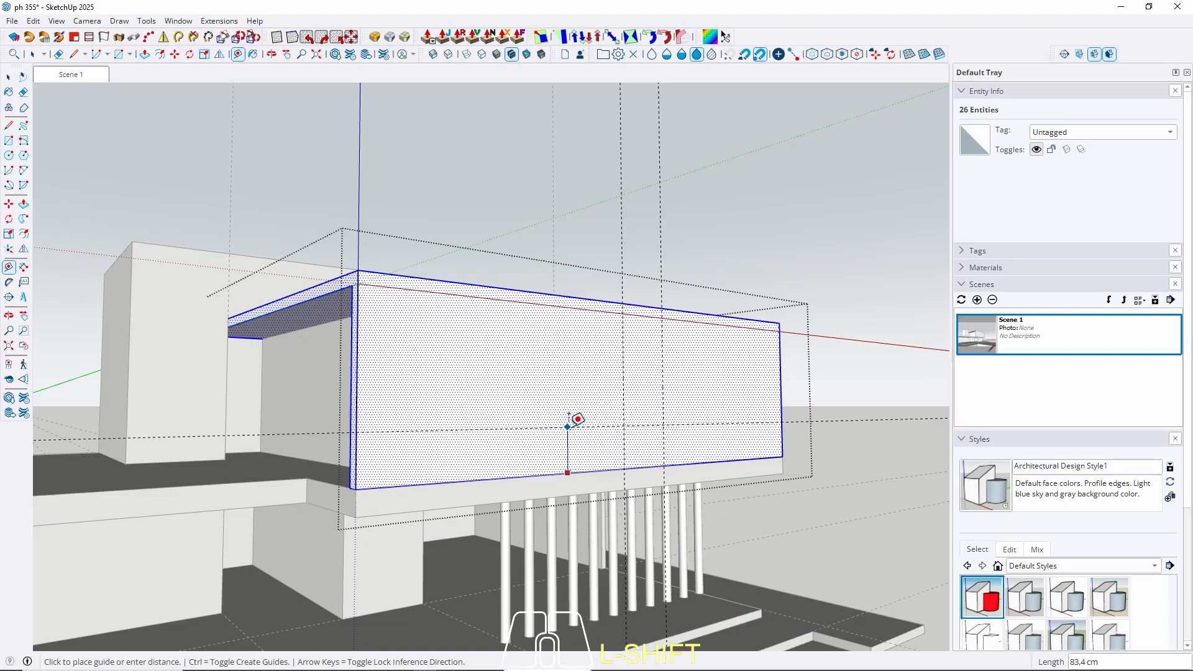
text(90)
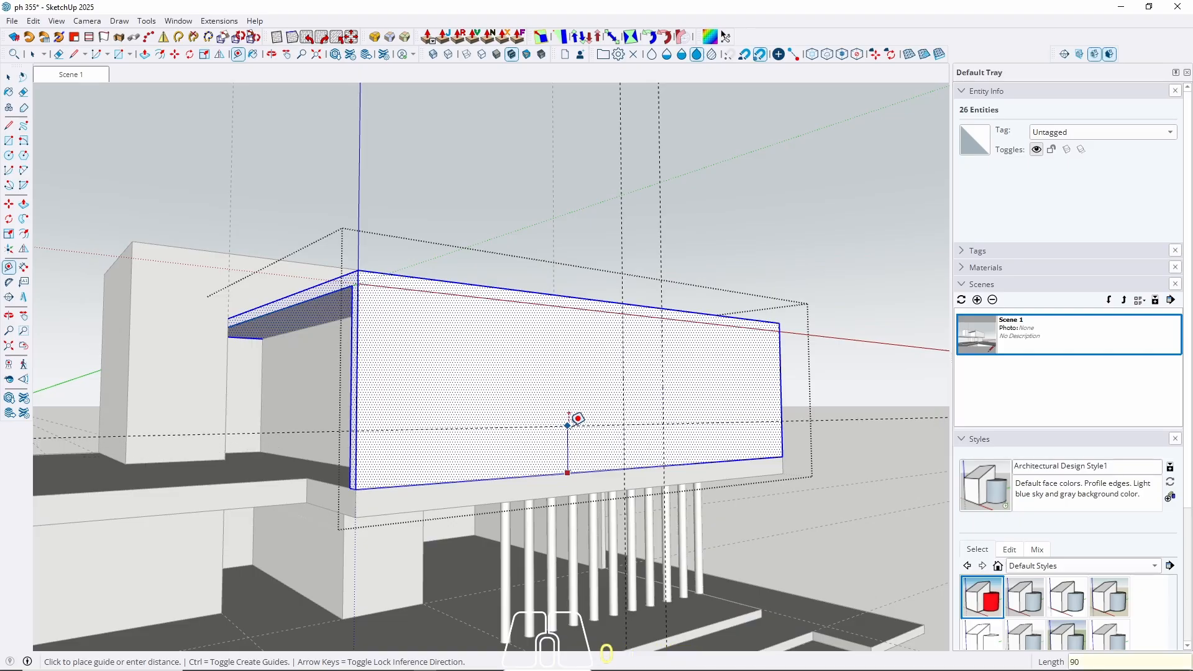
key(Return)
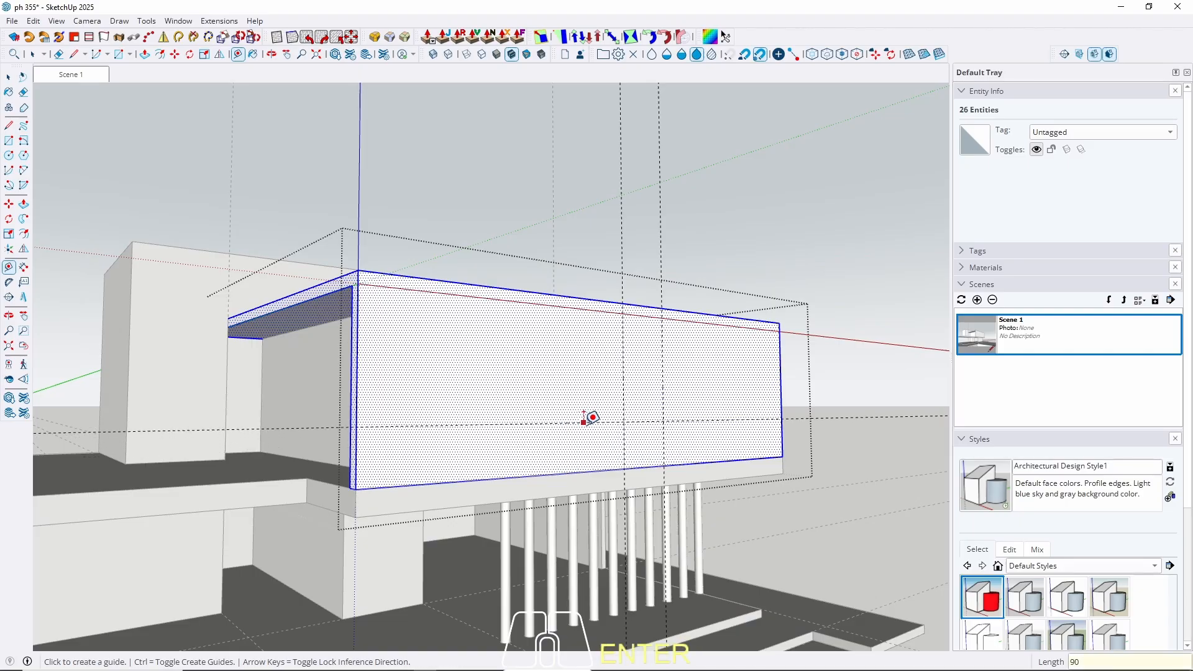
click(492, 478)
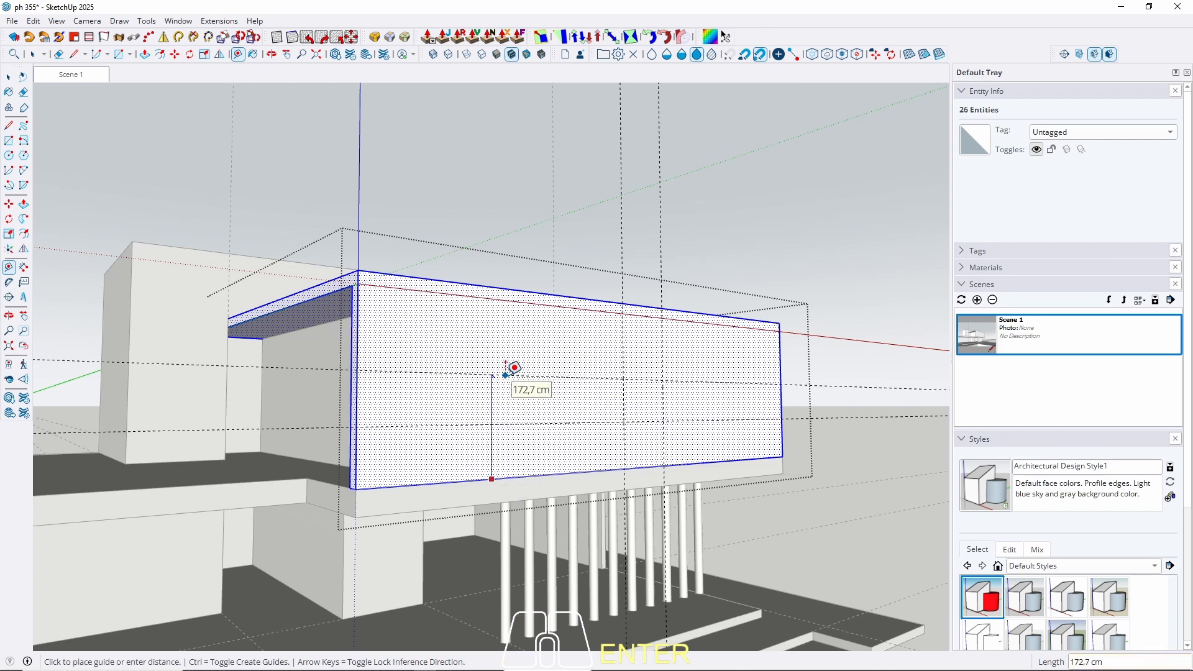
text(25)
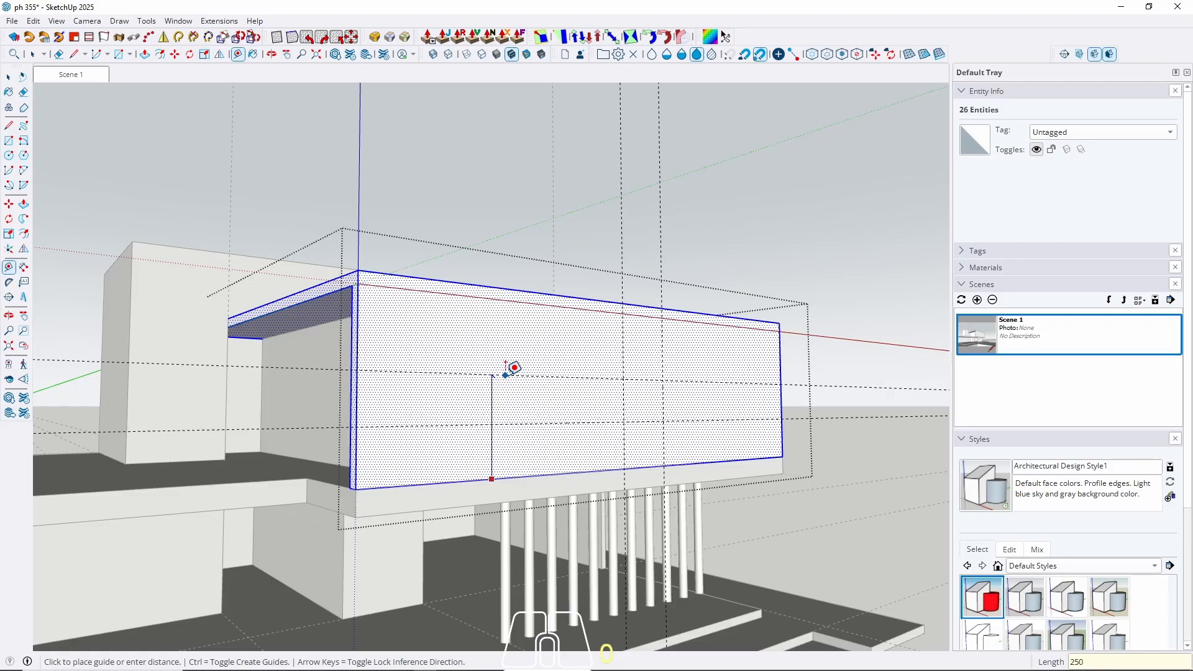
text(0)
key(Return)
middle_drag(514, 367, 546, 439)
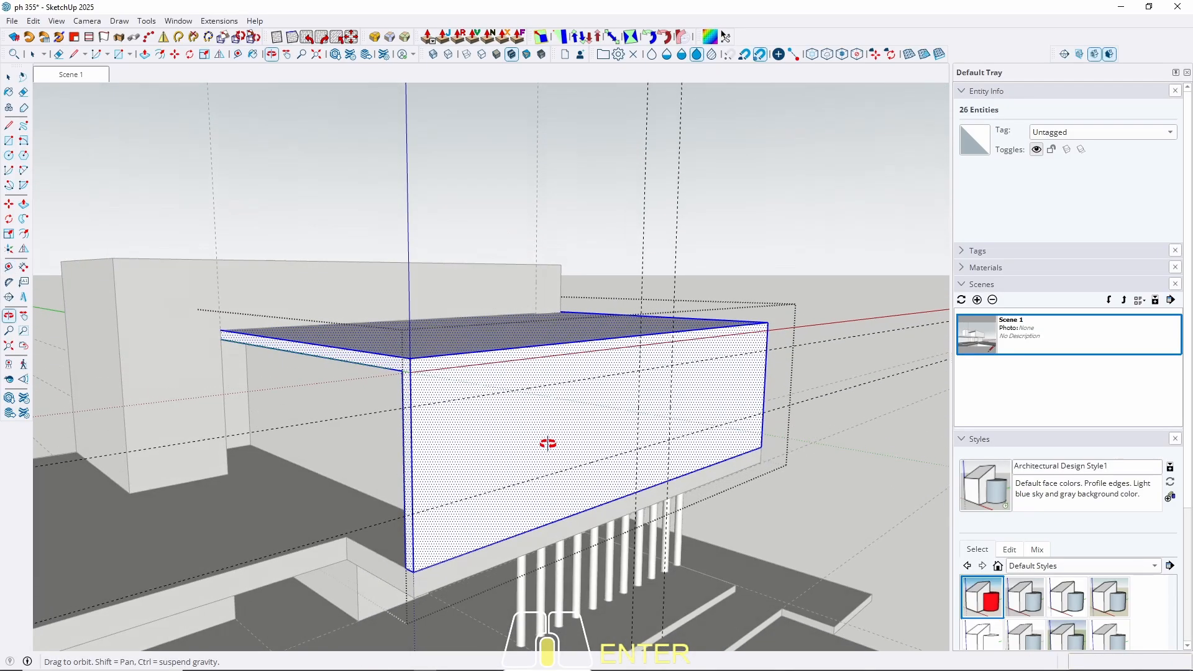
key(space)
scroll(647, 404, up, 2)
Draw a window rectangle between the guides and push it into the outer wall.
key(r)
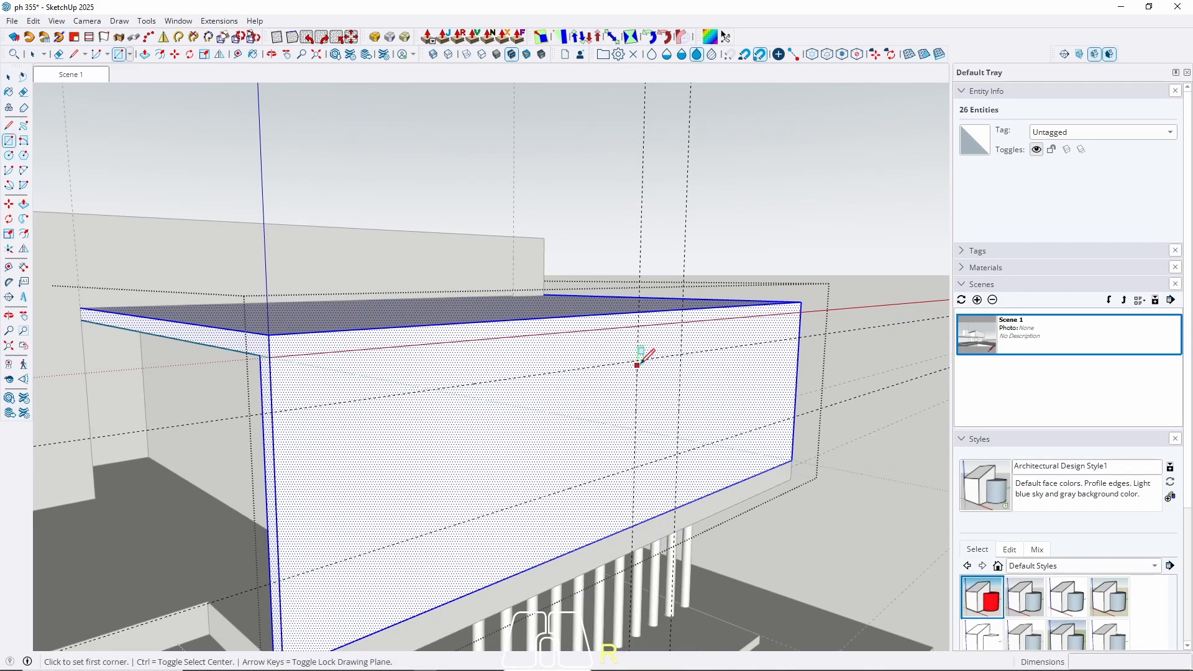
click(637, 365)
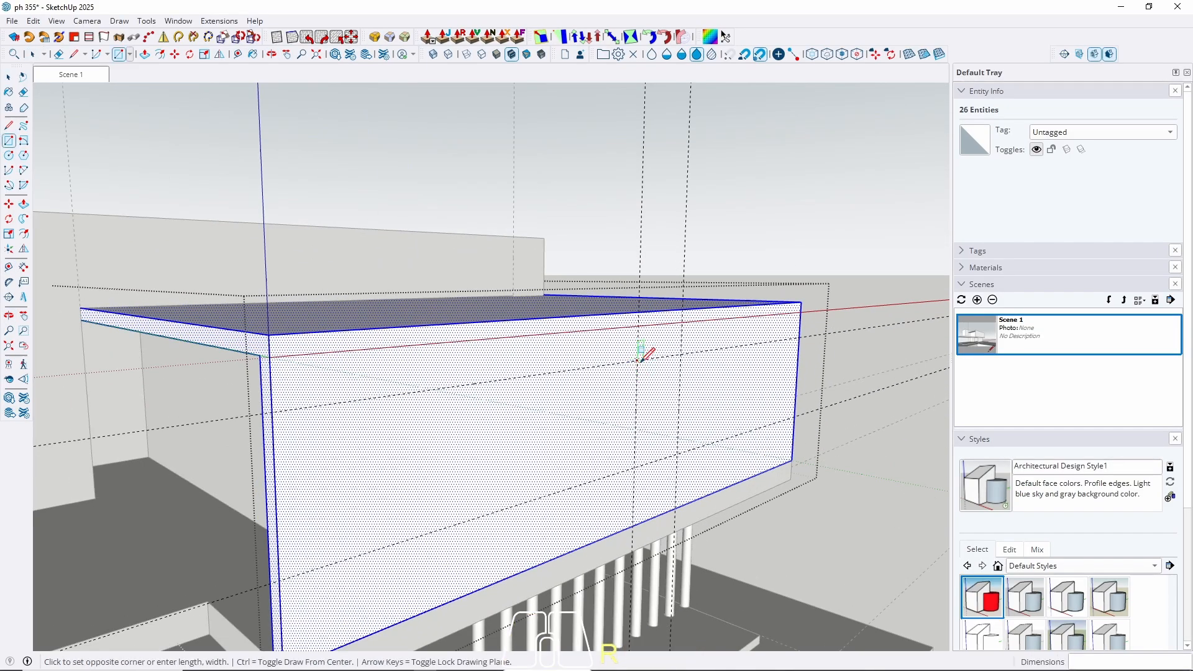
click(678, 453)
key(space)
click(663, 426)
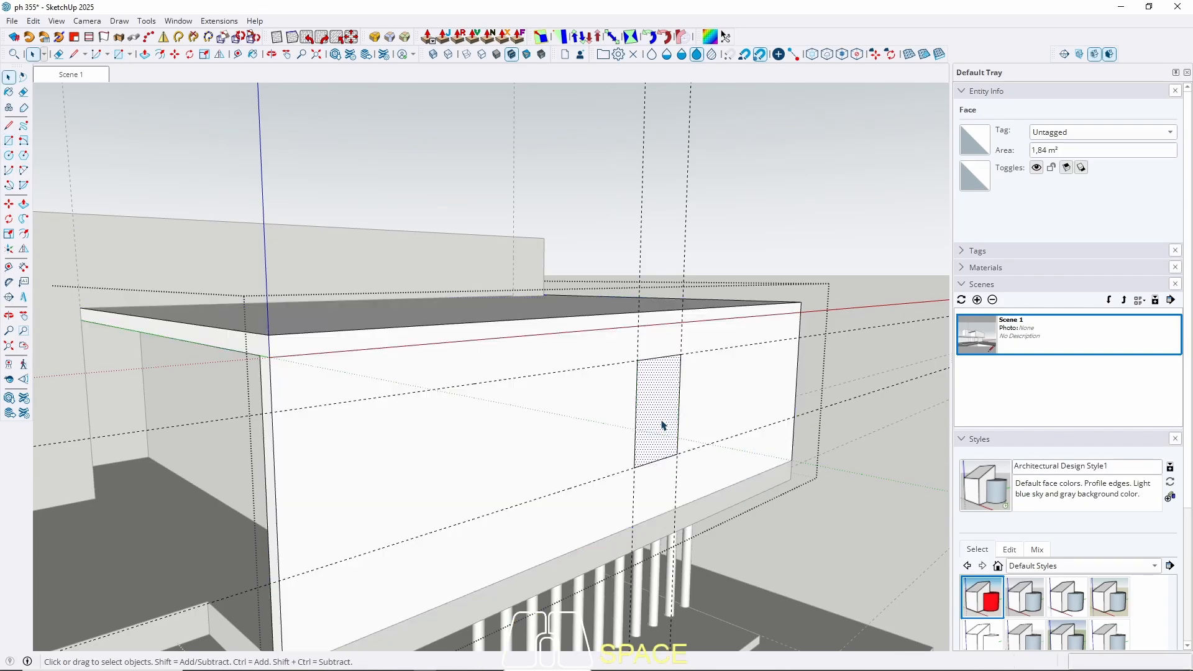
key(w)
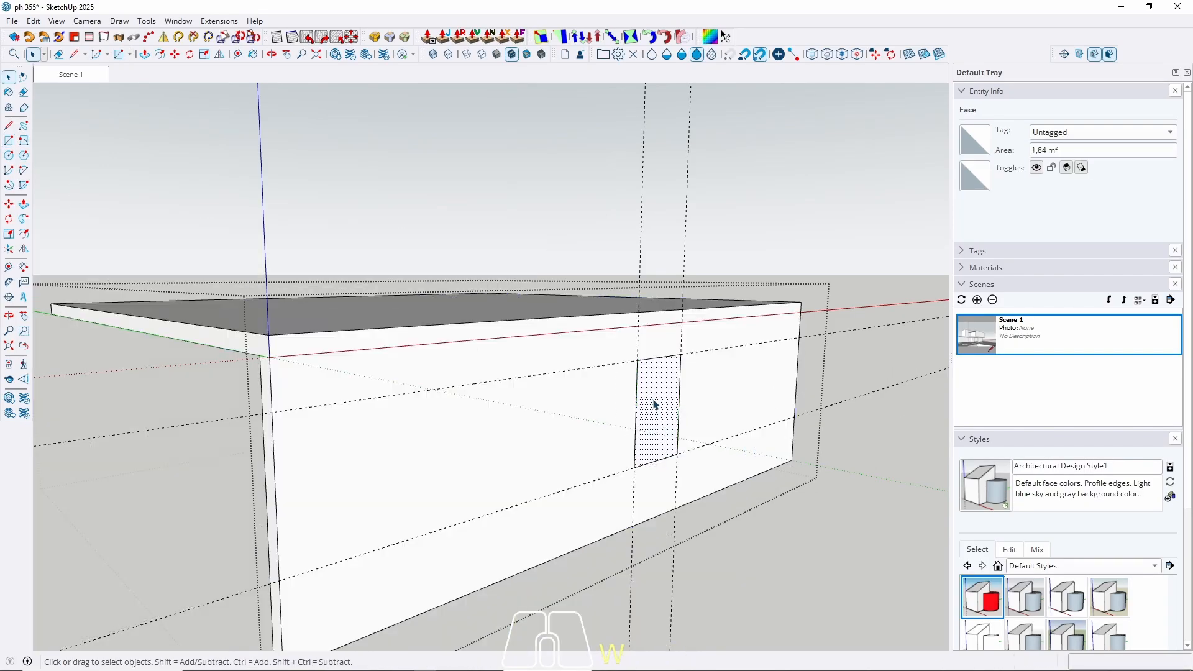
key(p)
drag(648, 405, 647, 388)
key(space)
key(w)
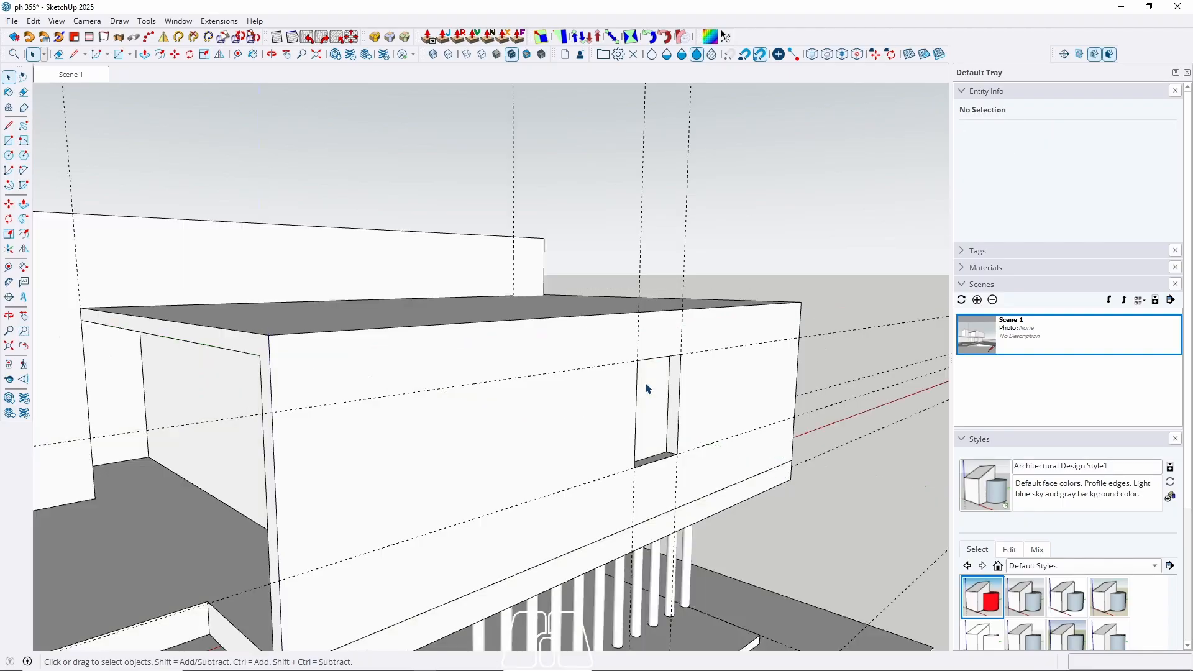
key(Escape)
Open the wall group behind the window and select its inner face.
scroll(647, 383, down, 4)
middle_drag(540, 426, 373, 415)
scroll(618, 421, up, 4)
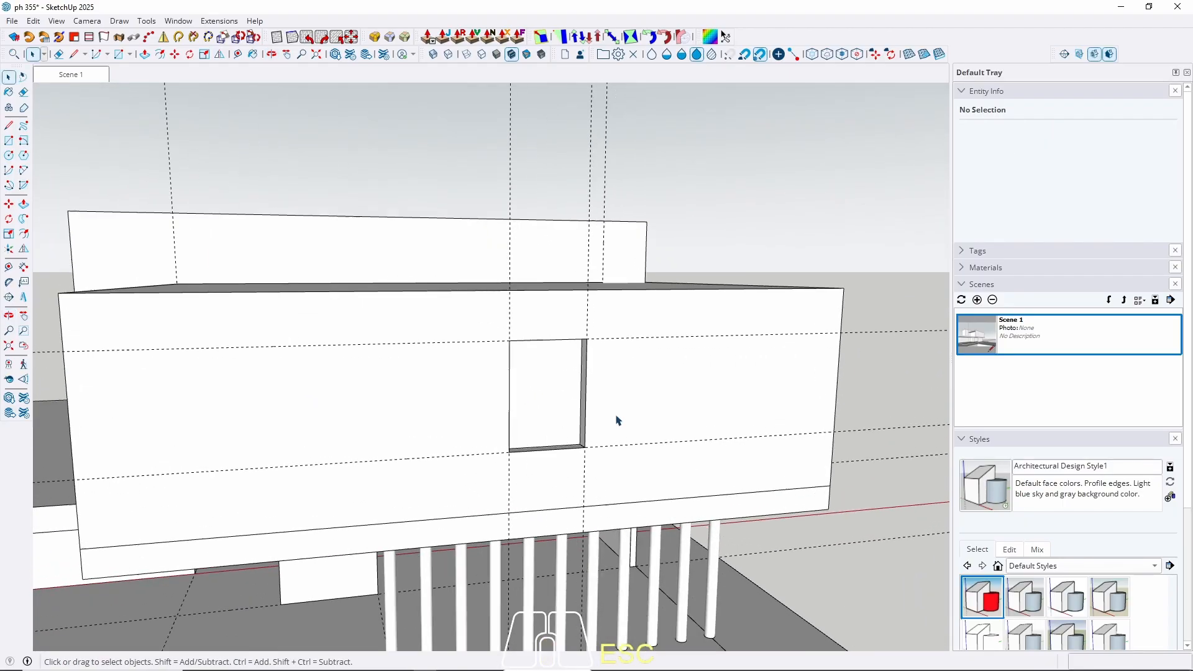
scroll(559, 410, up, 3)
triple_click(548, 406)
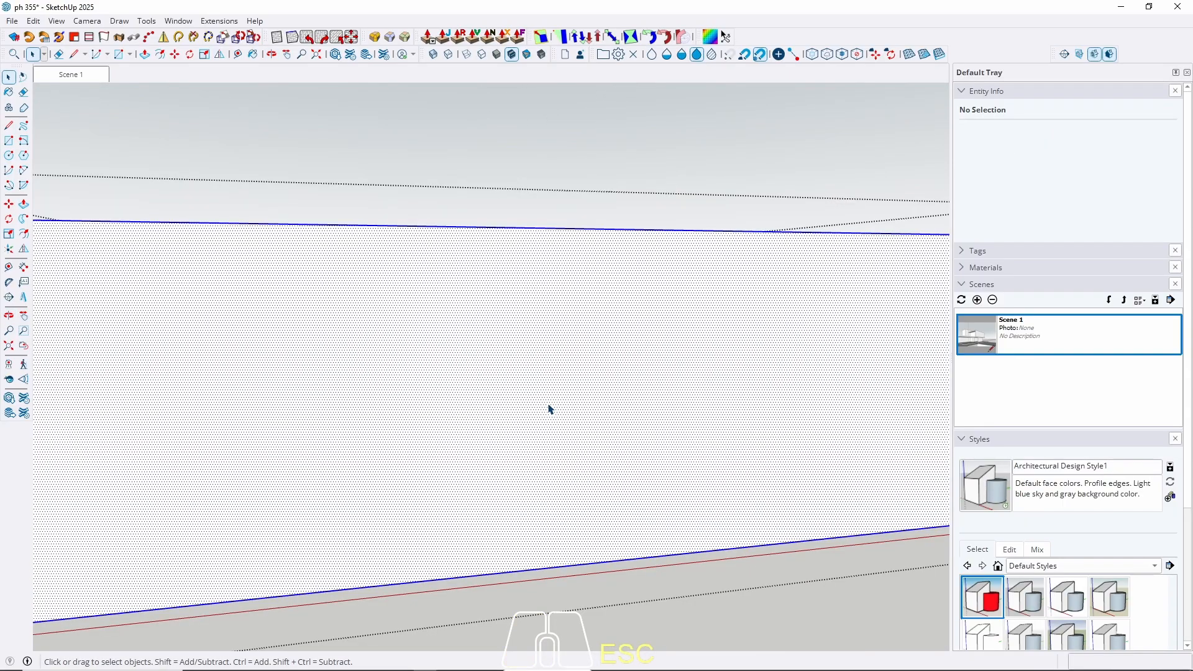
click(536, 413)
key(w)
click(539, 417)
middle_drag(539, 417, 429, 447)
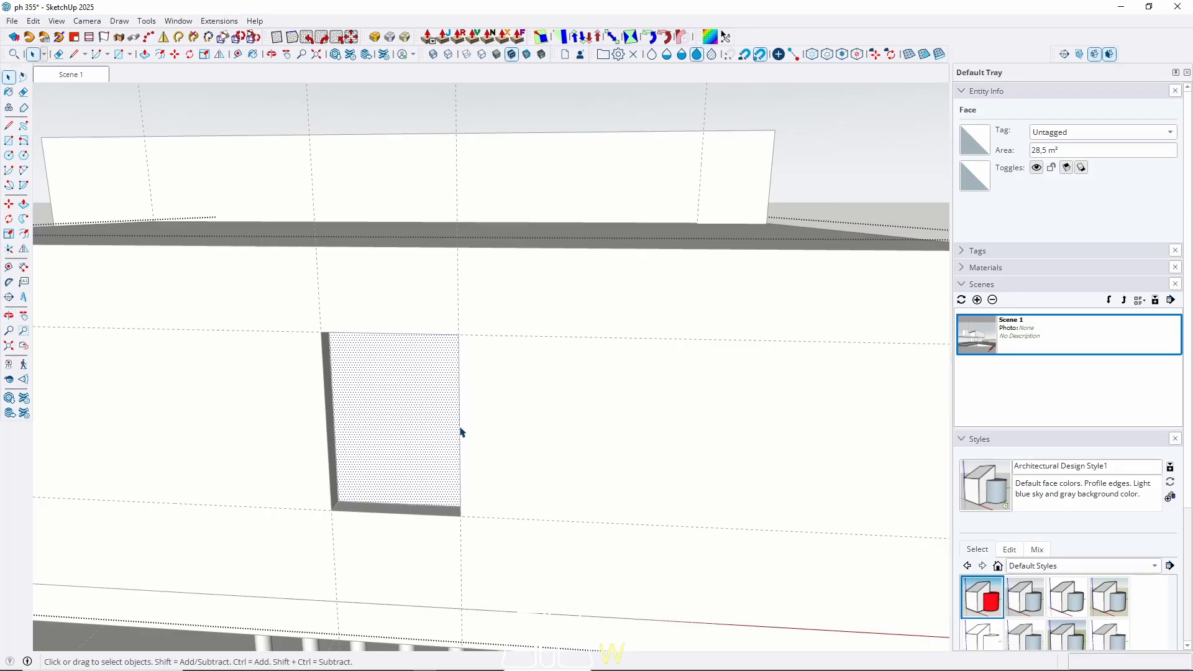
Draw a matching rectangle on the inner wall between the recess corners.
key(r)
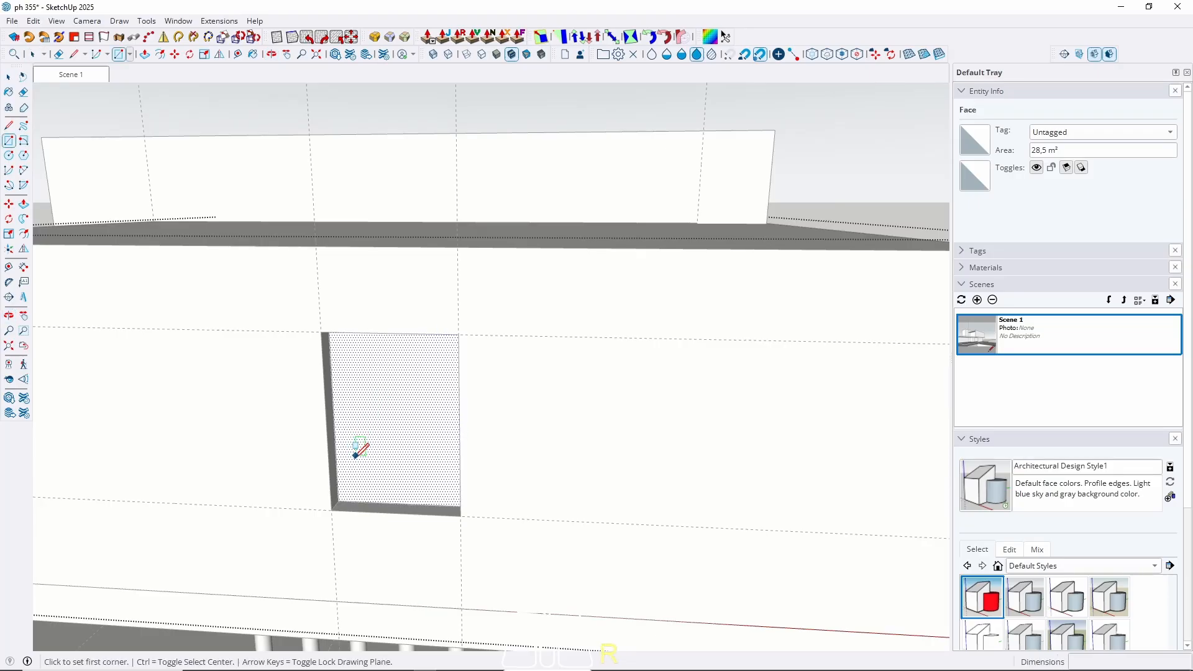
click(338, 500)
middle_drag(365, 454, 450, 440)
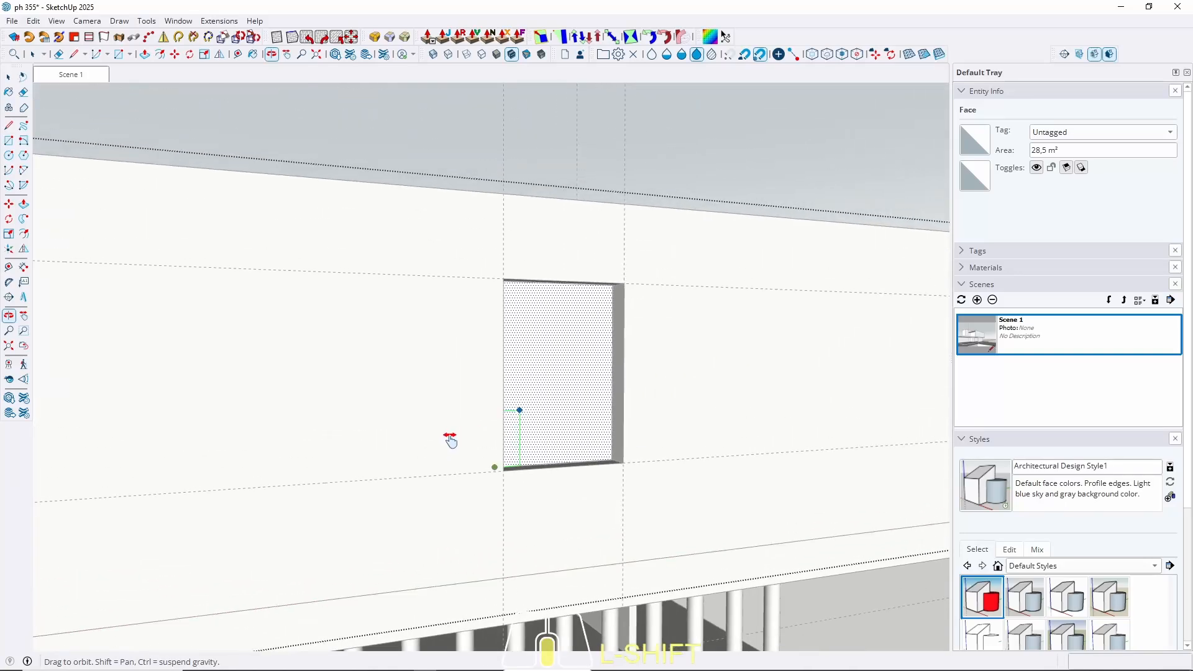
scroll(565, 322, up, 3)
middle_drag(565, 322, 653, 236)
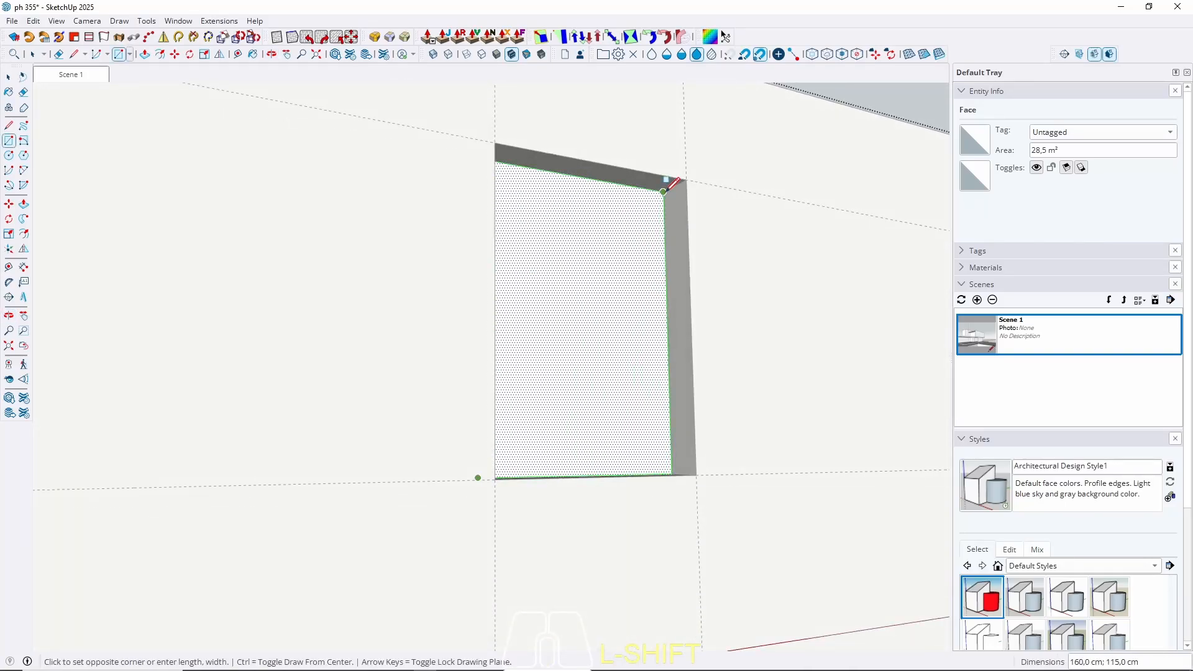
click(664, 190)
key(space)
Push the rectangle through the wall to complete the window opening.
click(586, 326)
key(p)
click(577, 348)
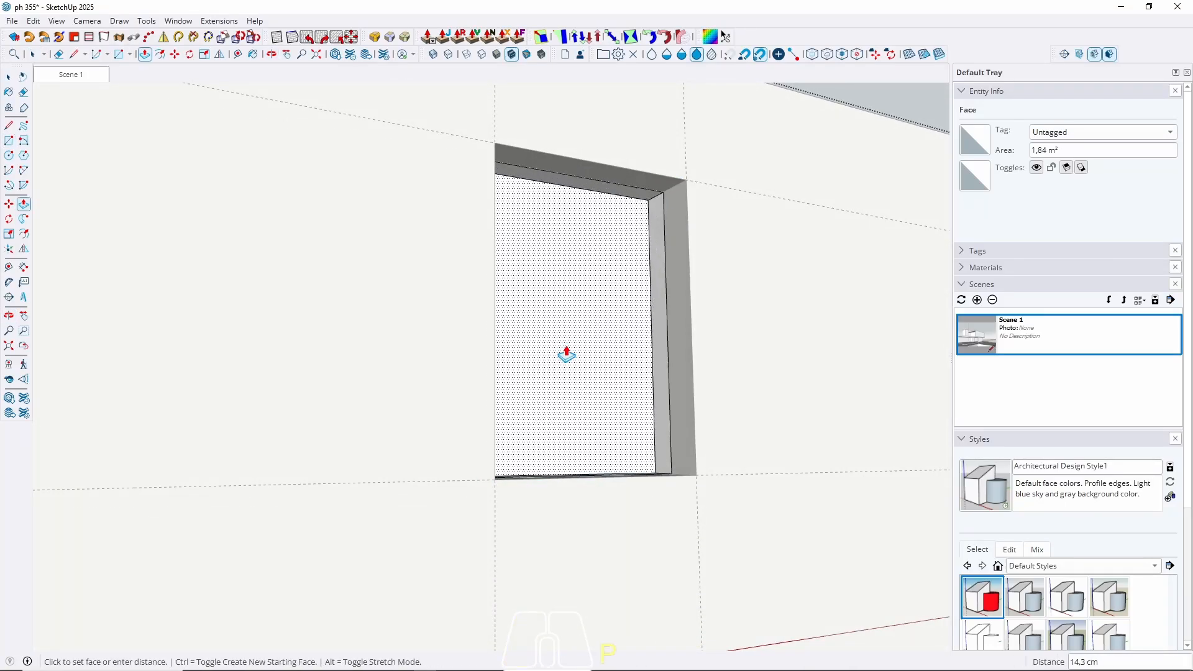
click(547, 304)
key(space)
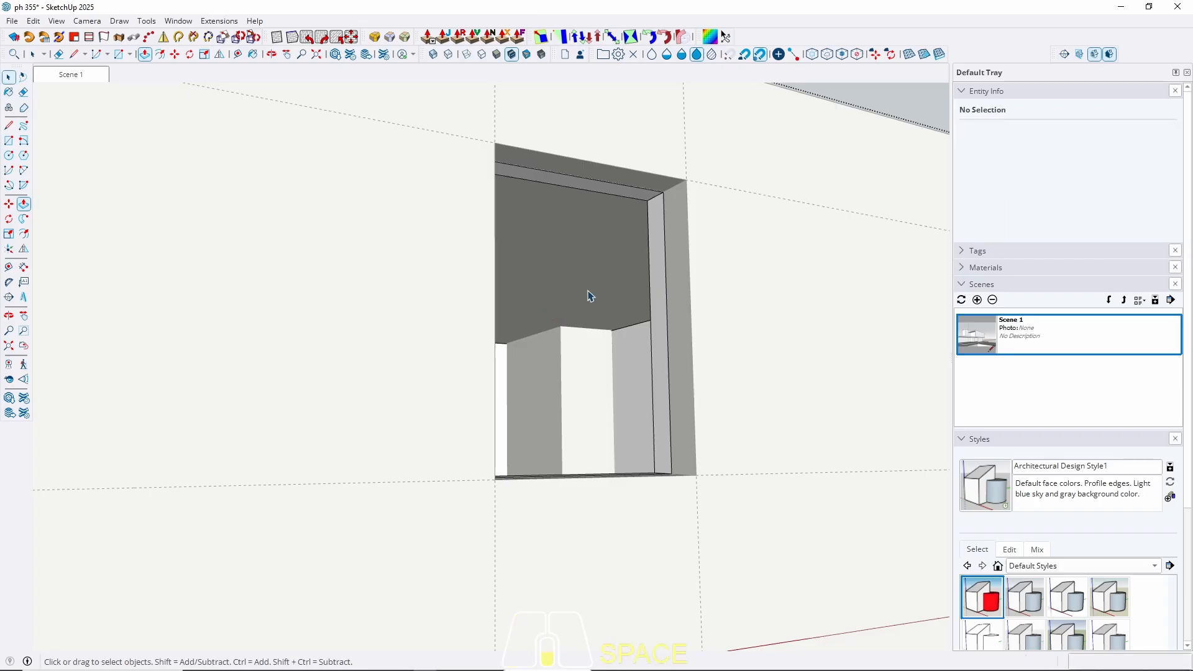
scroll(571, 317, down, 5)
Exit the wall group and orbit to view the upper box's front and left side.
middle_drag(570, 317, 661, 335)
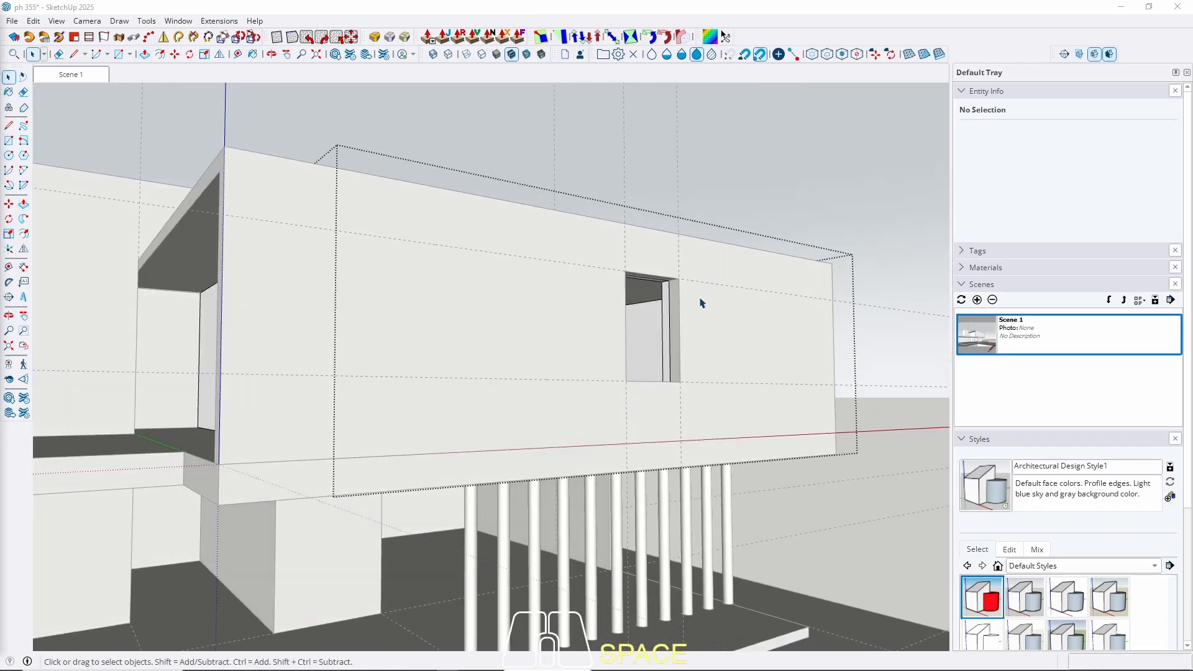
scroll(702, 303, up, 8)
middle_drag(568, 338, 550, 266)
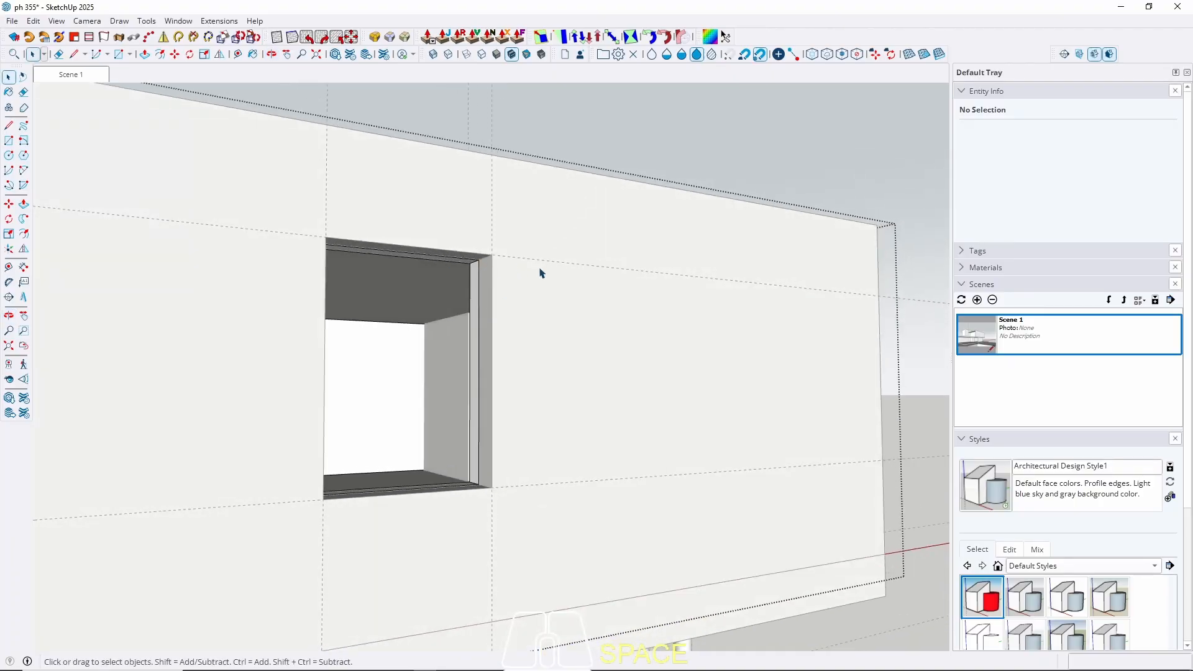
key(Escape)
scroll(669, 311, down, 8)
middle_drag(320, 371, 519, 422)
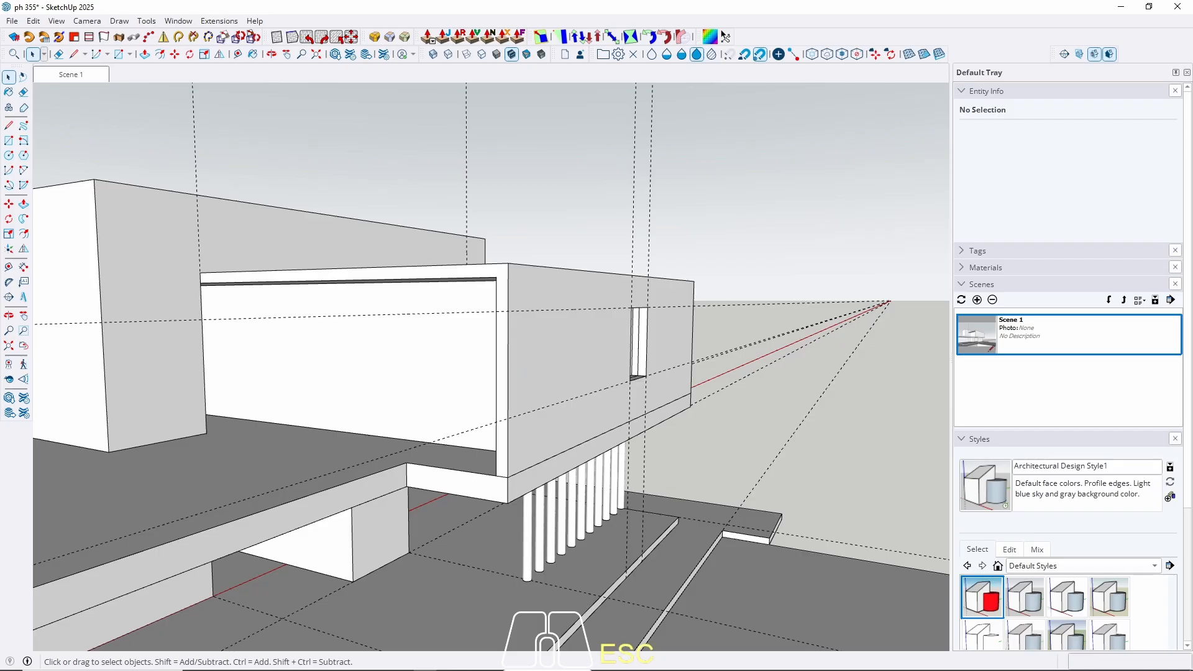
middle_drag(279, 326, 322, 317)
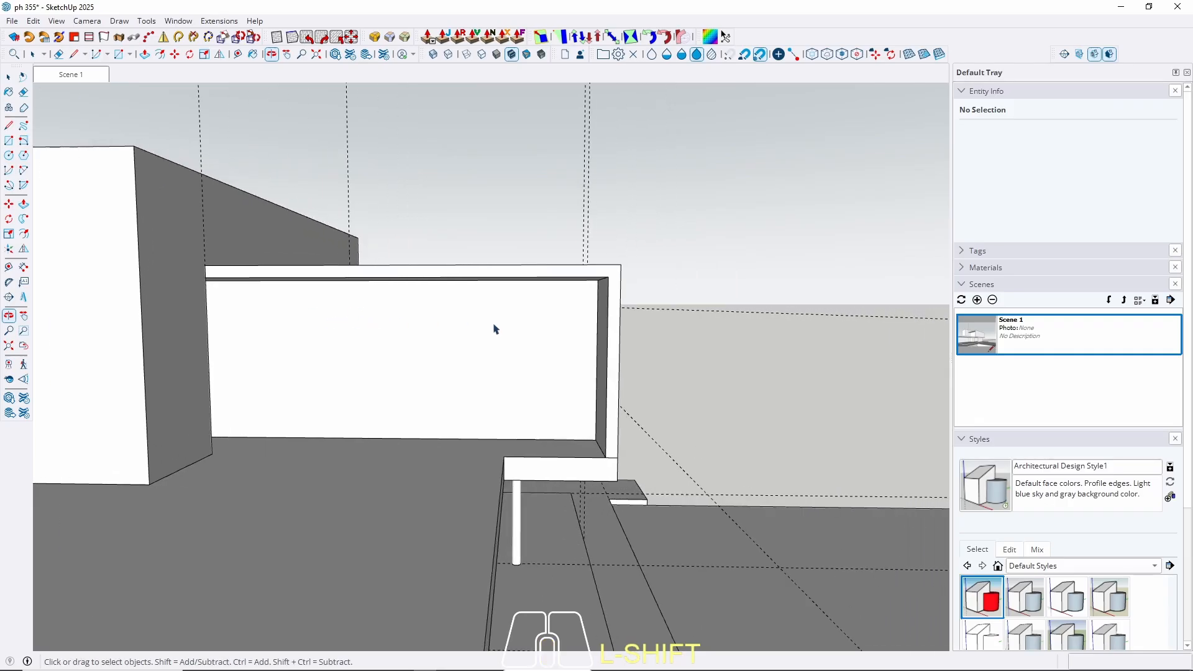
Open the upper box's wall group in isolation and orbit to its corner.
triple_click(511, 343)
key(w)
middle_drag(526, 340, 557, 333)
scroll(588, 324, up, 3)
middle_drag(521, 258, 358, 449)
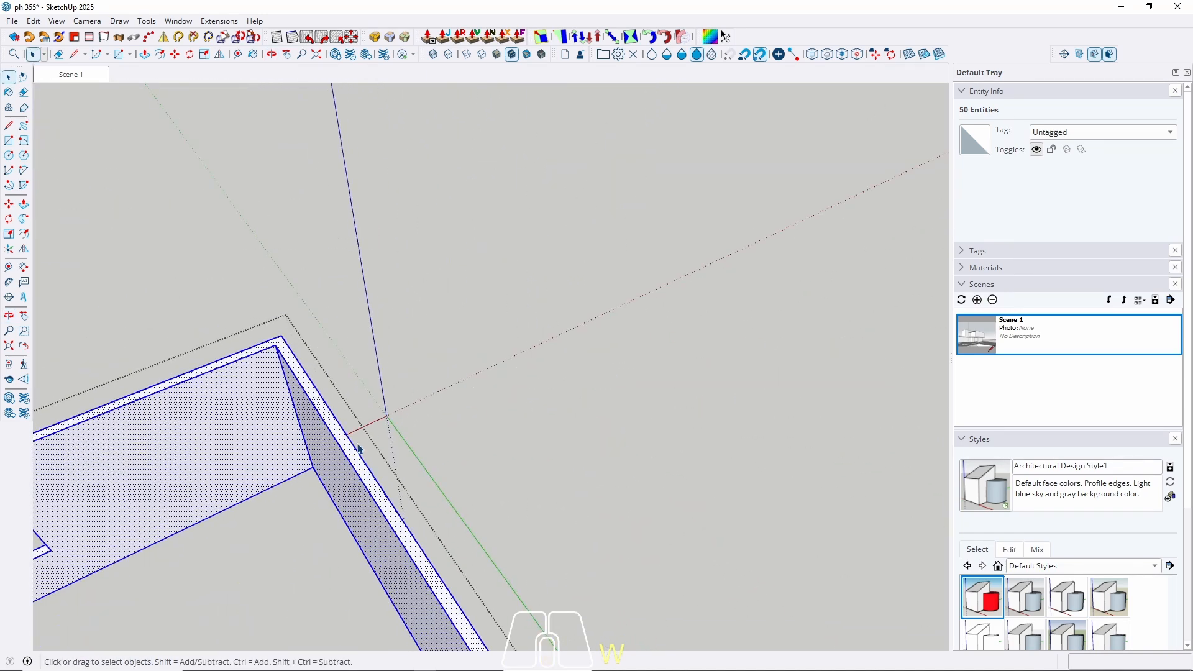
Copy the vertical corner edge along the wall to mark off a narrow strip.
click(308, 448)
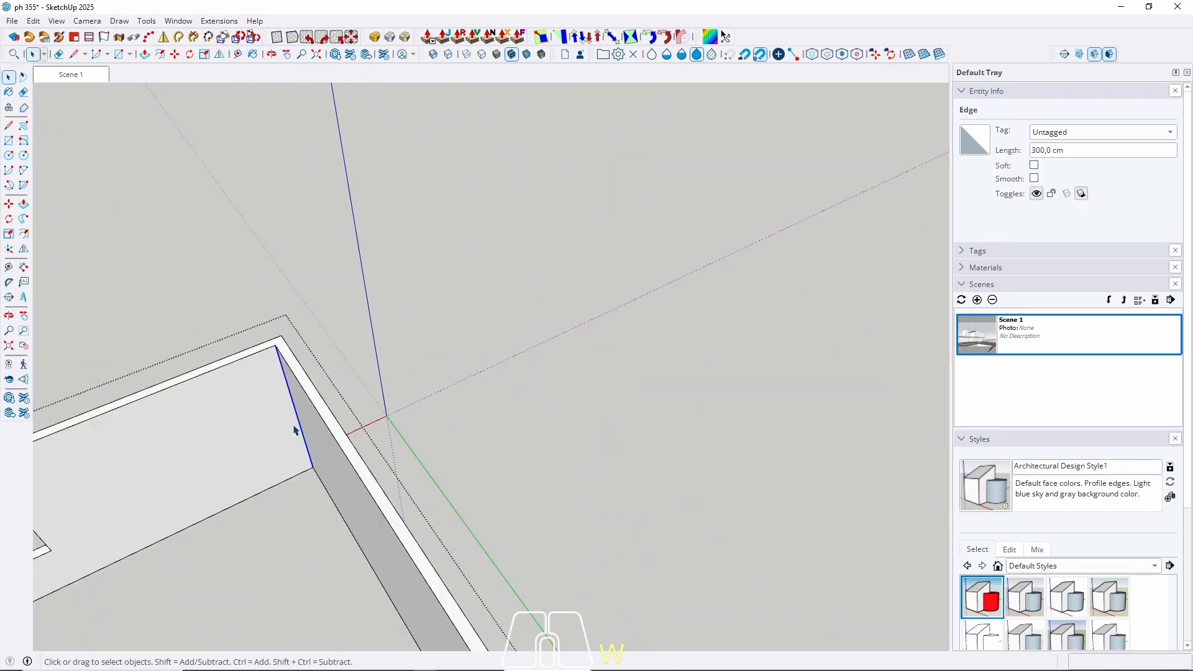
key(m)
click(293, 419)
key(ctrl)
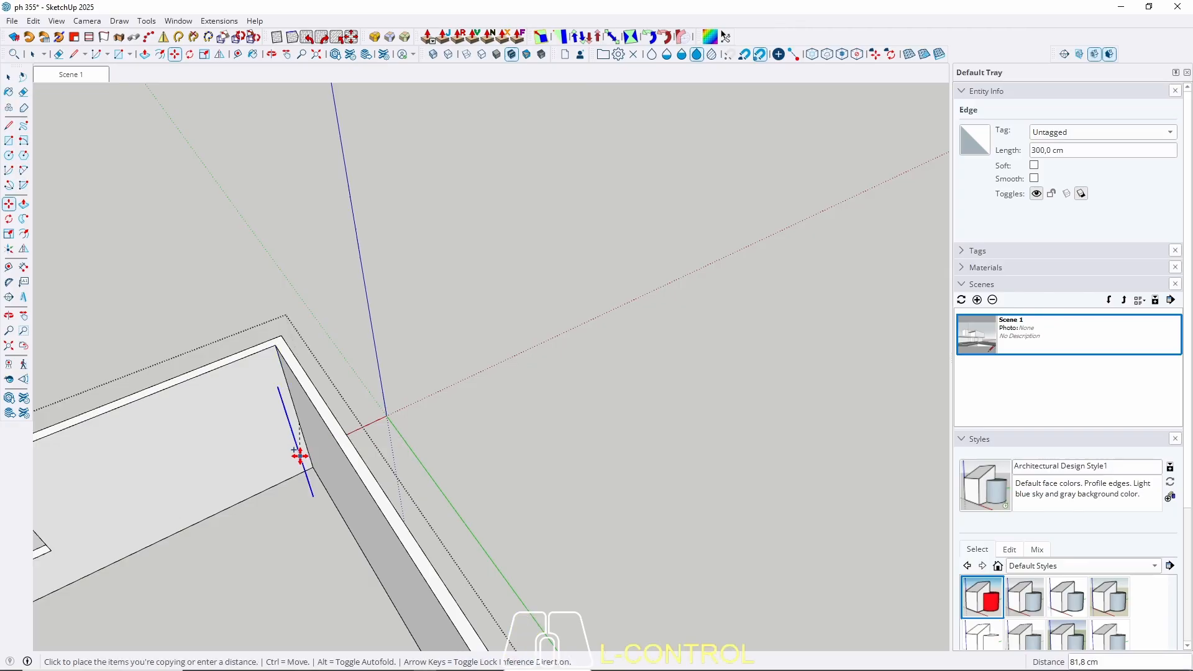
middle_drag(330, 469, 152, 120)
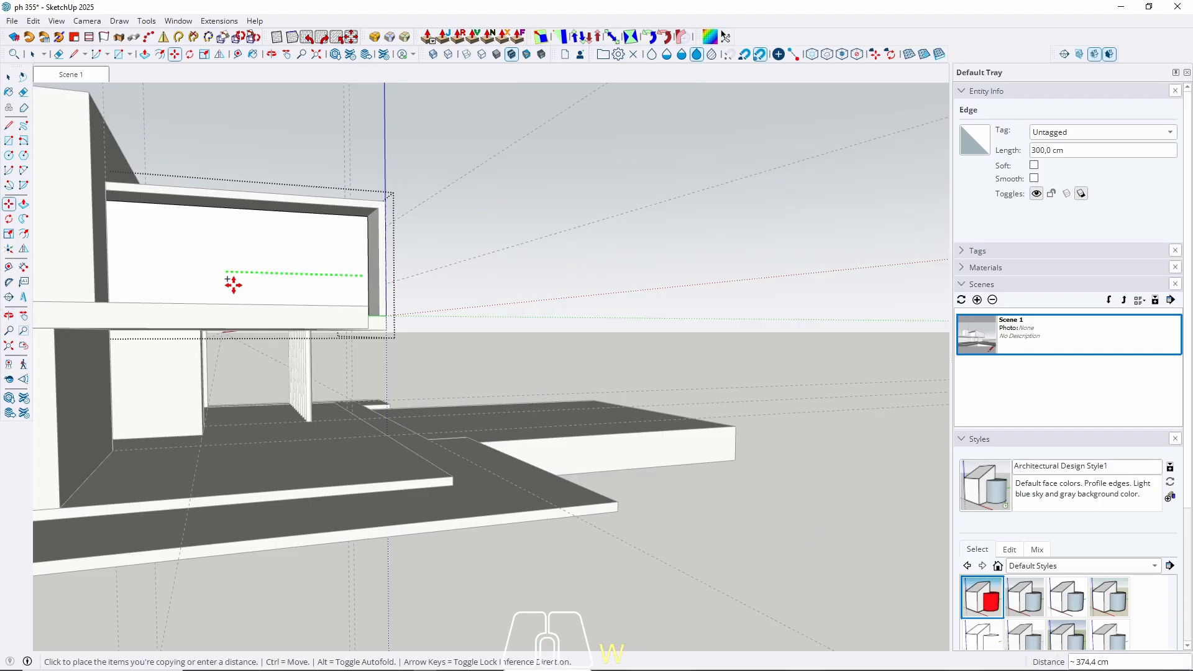
mouse_move(232, 282)
middle_down()
mouse_move(222, 293)
mouse_move(218, 274)
middle_up()
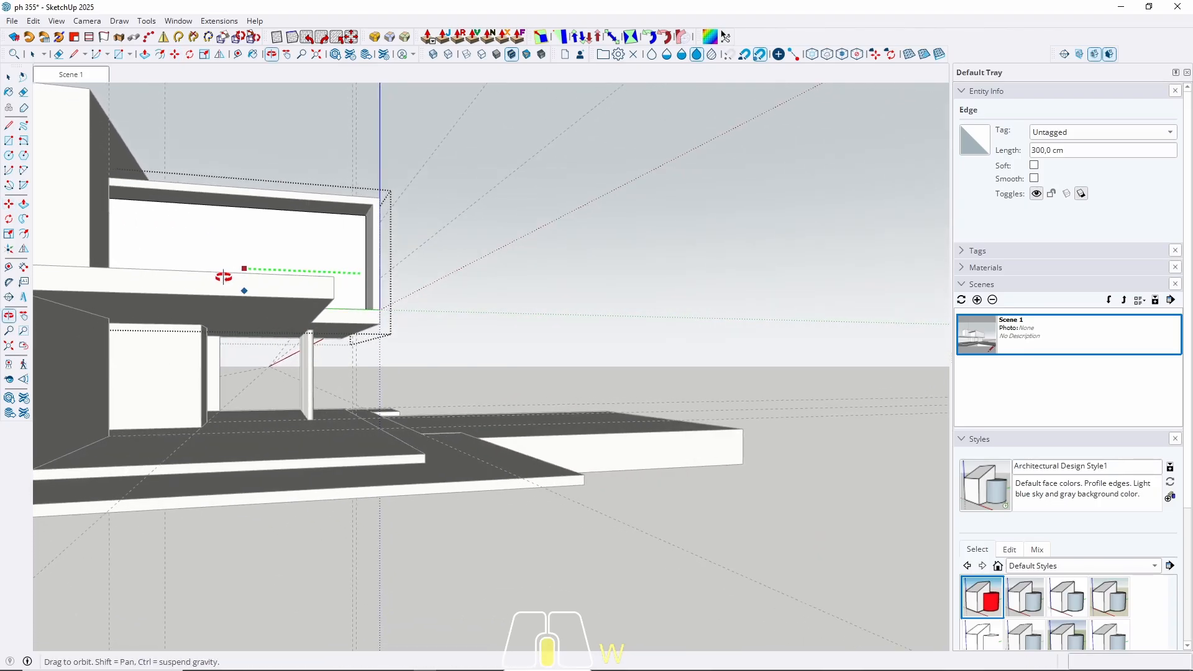
scroll(309, 336, up, 3)
middle_drag(308, 336, 311, 380)
click(211, 289)
key(w)
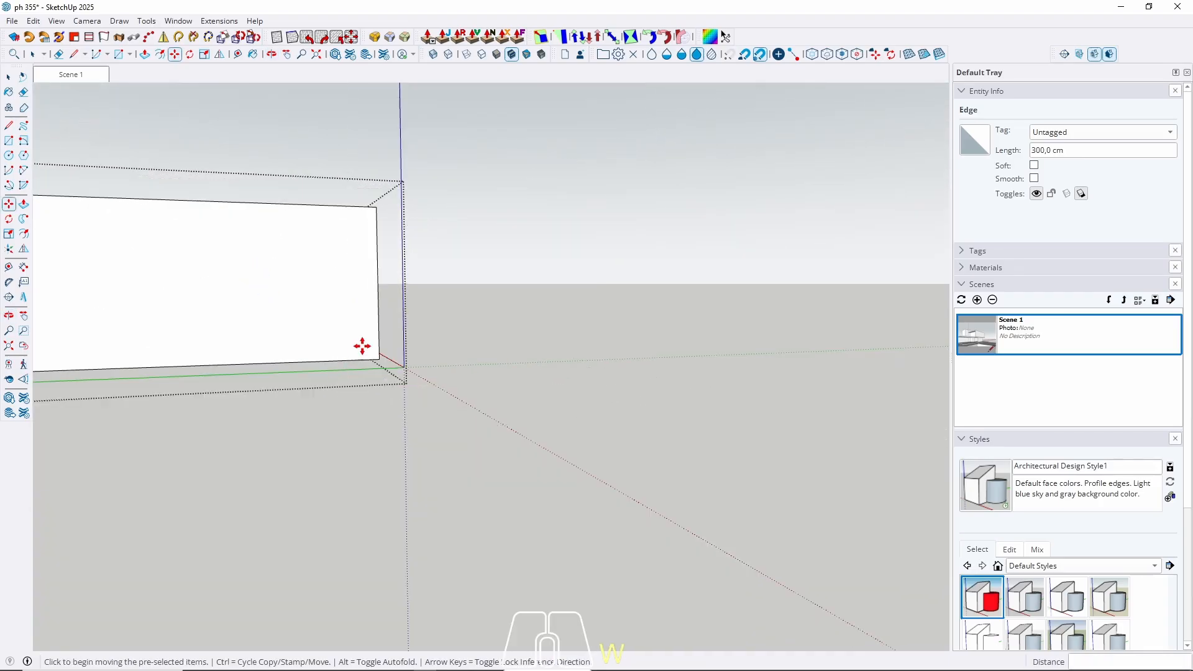
middle_drag(363, 346, 209, 492)
middle_drag(260, 327, 334, 485)
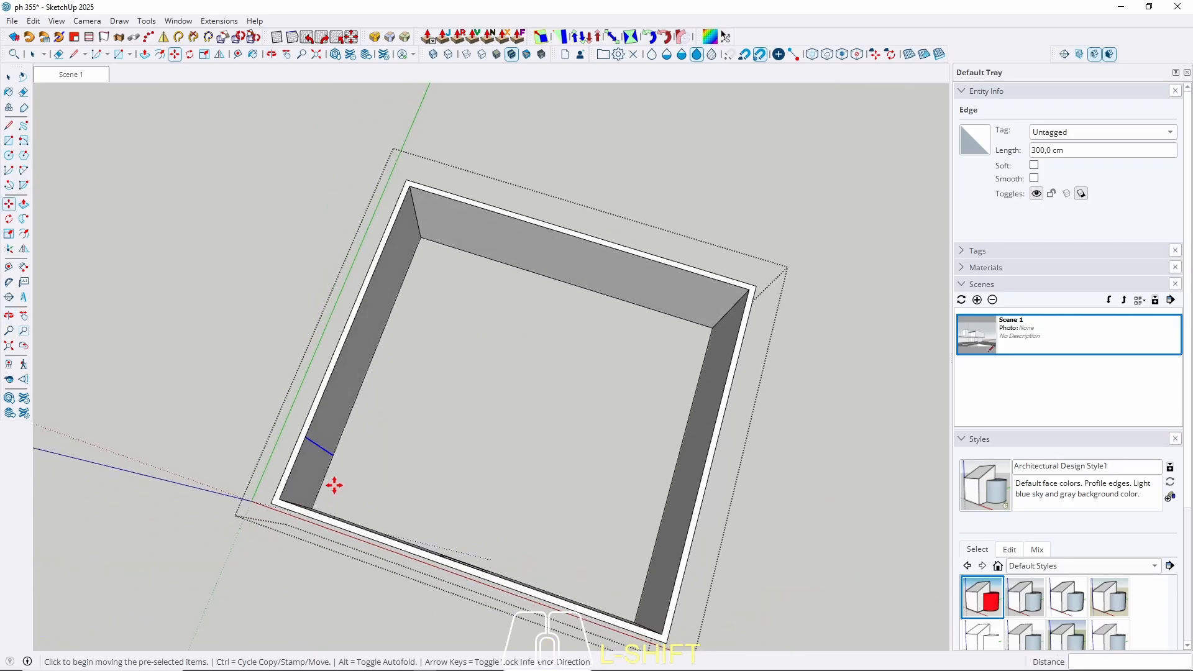
key(space)
Push the narrow wall strip 15 cm through to open a gap.
key(p)
click(306, 480)
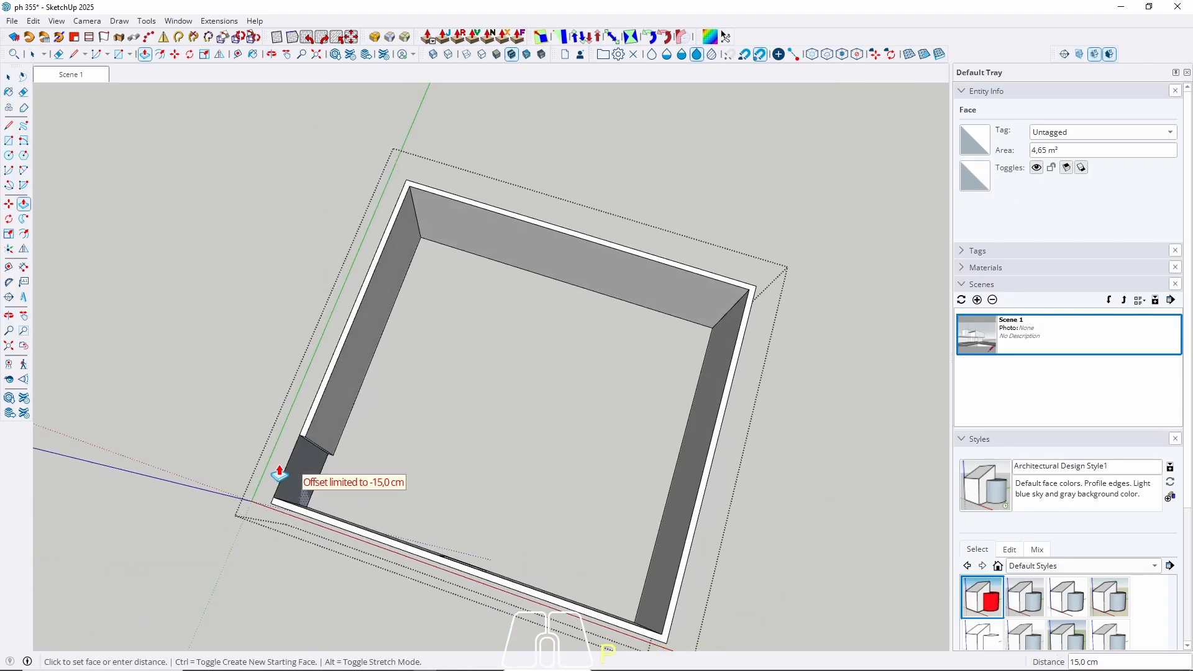
click(274, 471)
key(space)
mouse_move(235, 497)
middle_down()
mouse_move(568, 442)
mouse_move(458, 429)
middle_up()
Erase the leftover face in the gap and close the group.
key(e)
drag(586, 426, 586, 536)
key(space)
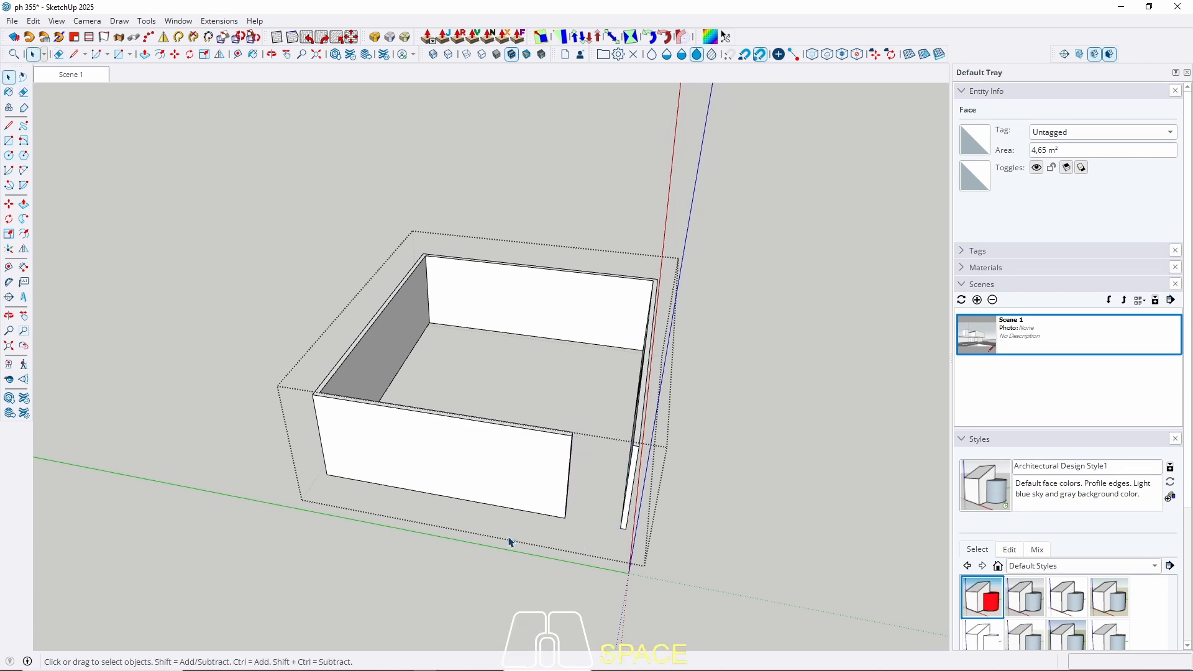
middle_drag(509, 539, 519, 430)
key(Escape)
scroll(398, 370, down, 4)
middle_drag(394, 373, 337, 262)
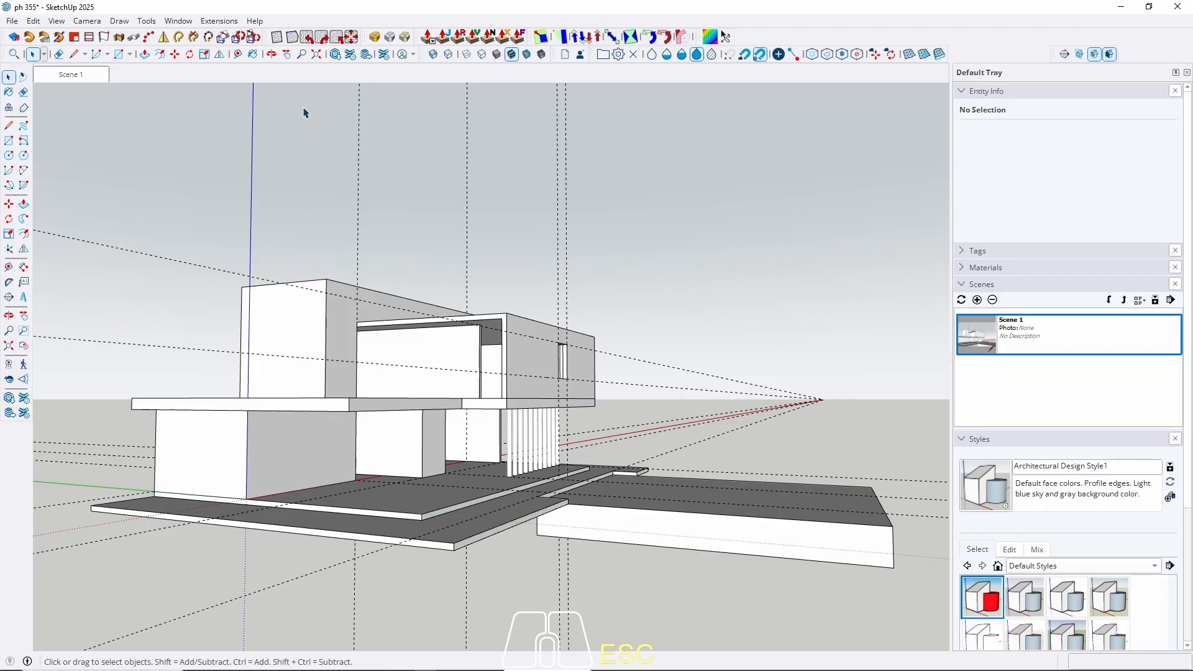
Restore the Scene 1 view and orbit to face the upper box's front wall.
click(76, 74)
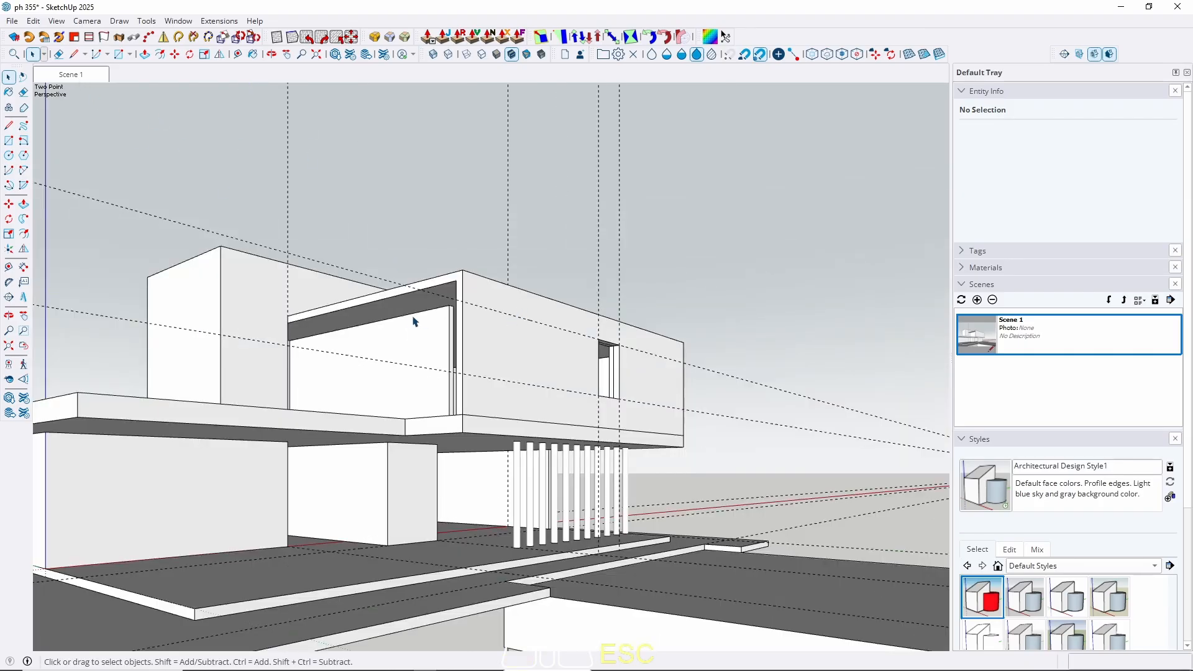
middle_drag(416, 321, 435, 509)
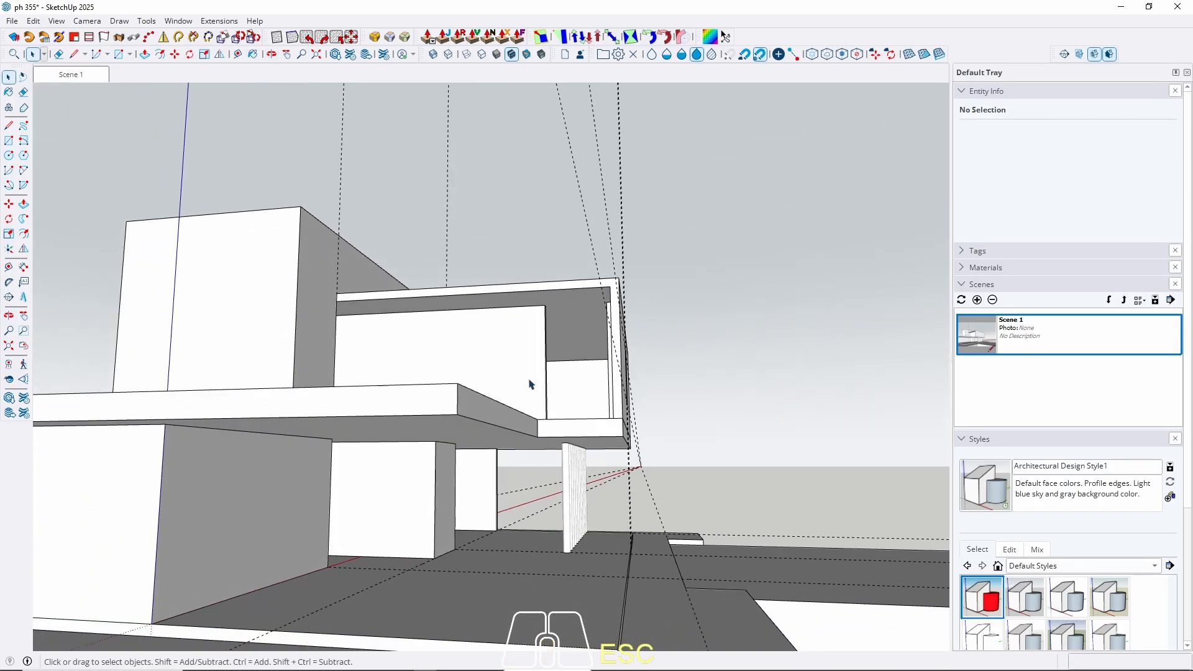
middle_drag(530, 384, 516, 411)
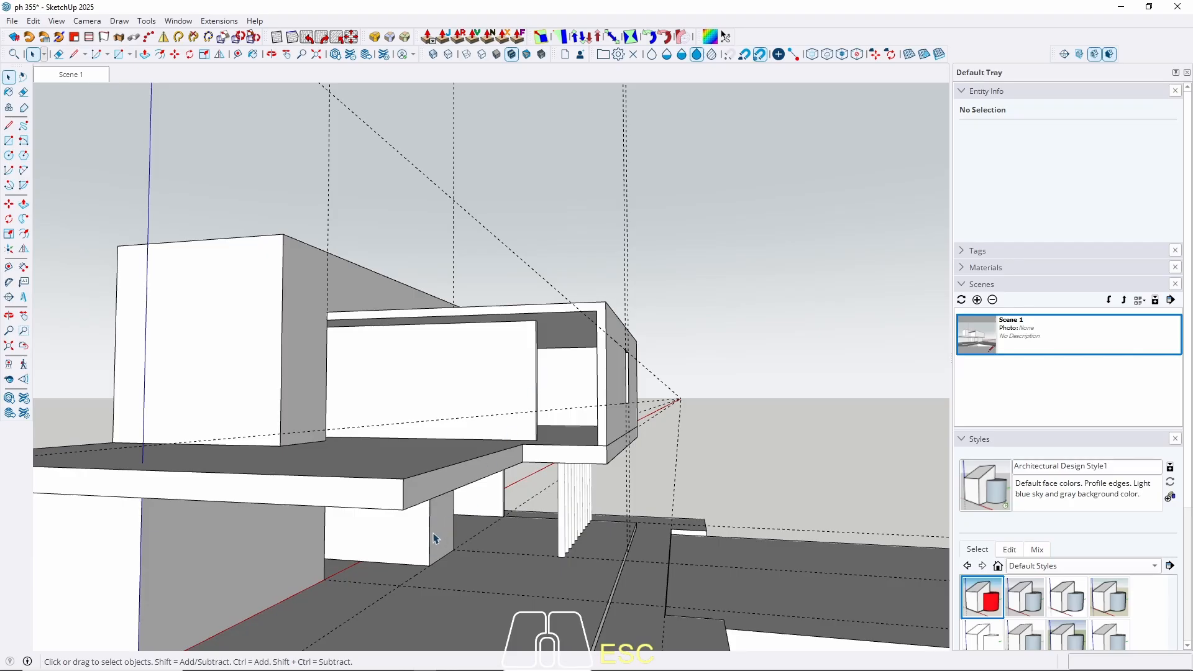
scroll(525, 394, up, 5)
middle_drag(525, 394, 487, 482)
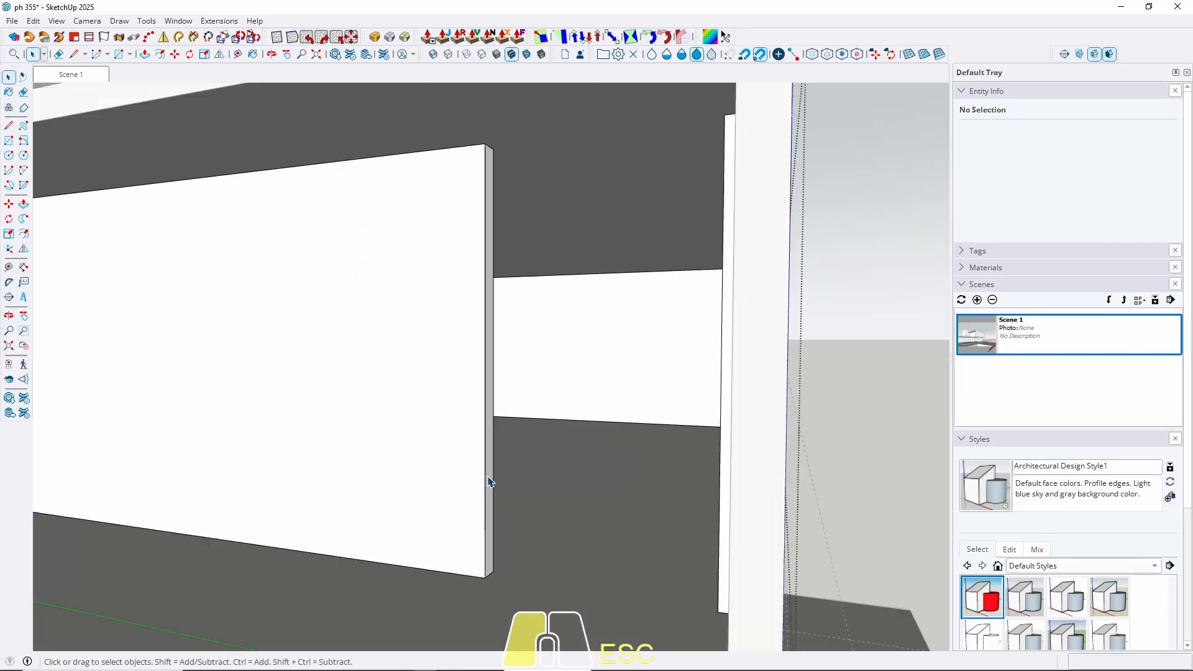
Pull the front wall's end face back to shorten it, then return to Scene 1.
key(p)
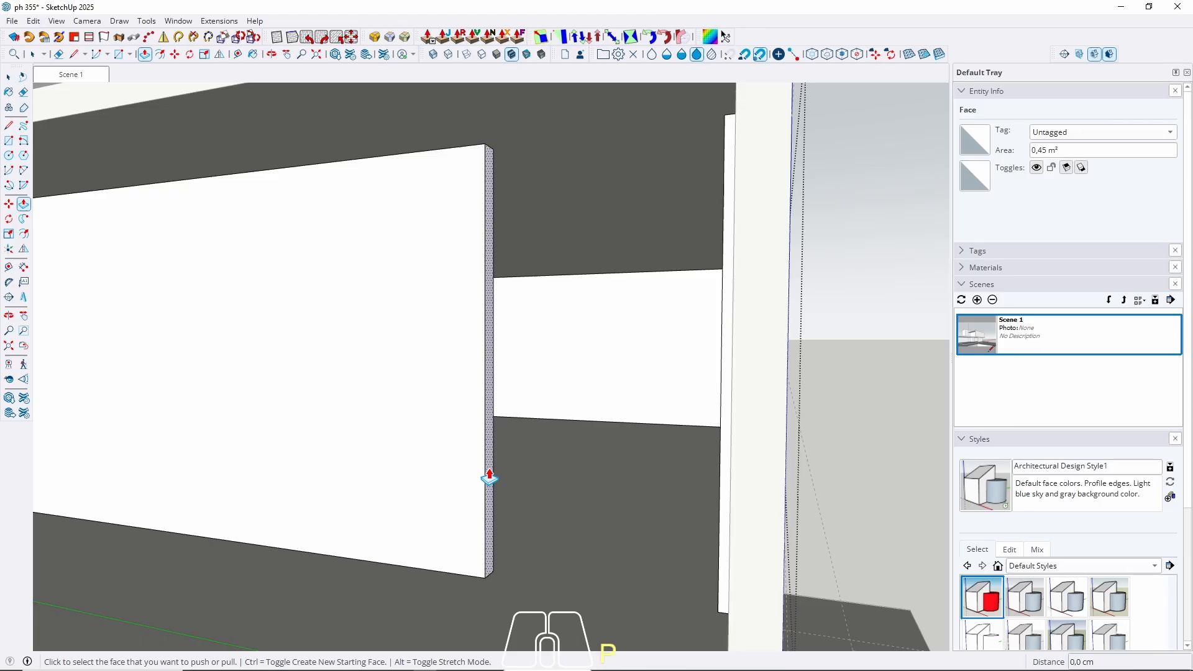
click(490, 477)
scroll(482, 346, down, 5)
middle_drag(416, 439, 460, 410)
middle_drag(386, 487, 396, 470)
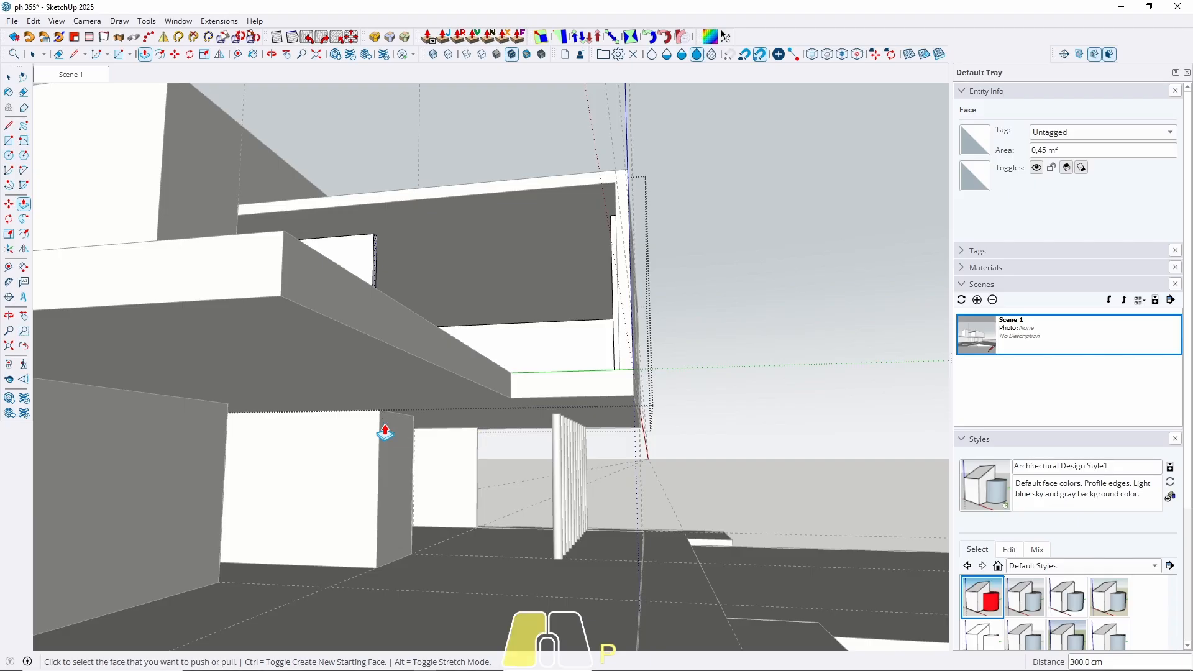
key(space)
middle_drag(376, 488, 337, 412)
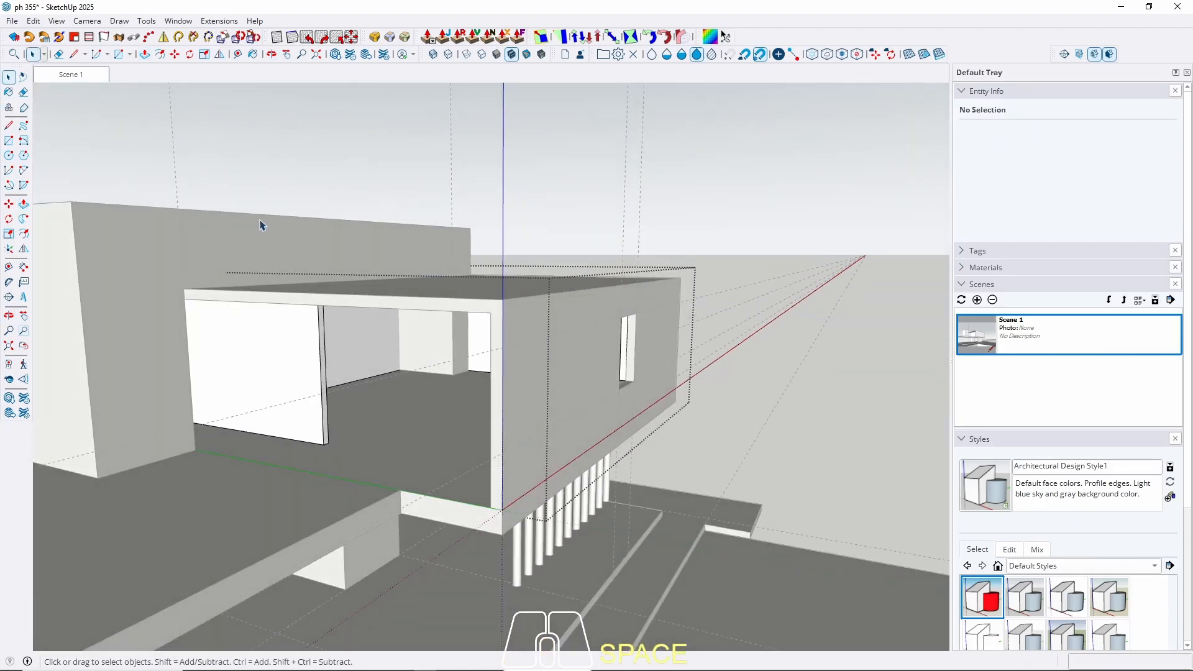
key(Escape)
click(79, 75)
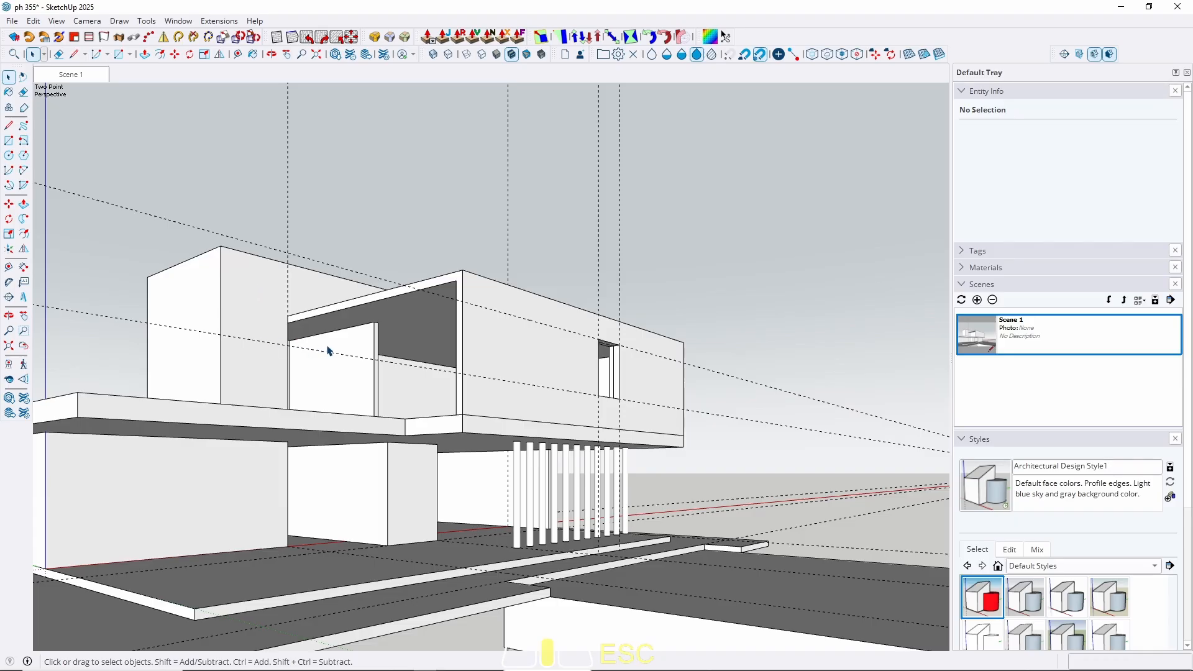
middle_drag(329, 351, 260, 456)
mouse_move(376, 393)
middle_down()
mouse_move(370, 442)
mouse_move(413, 482)
mouse_move(474, 466)
mouse_move(245, 416)
mouse_move(386, 359)
mouse_move(394, 380)
middle_up()
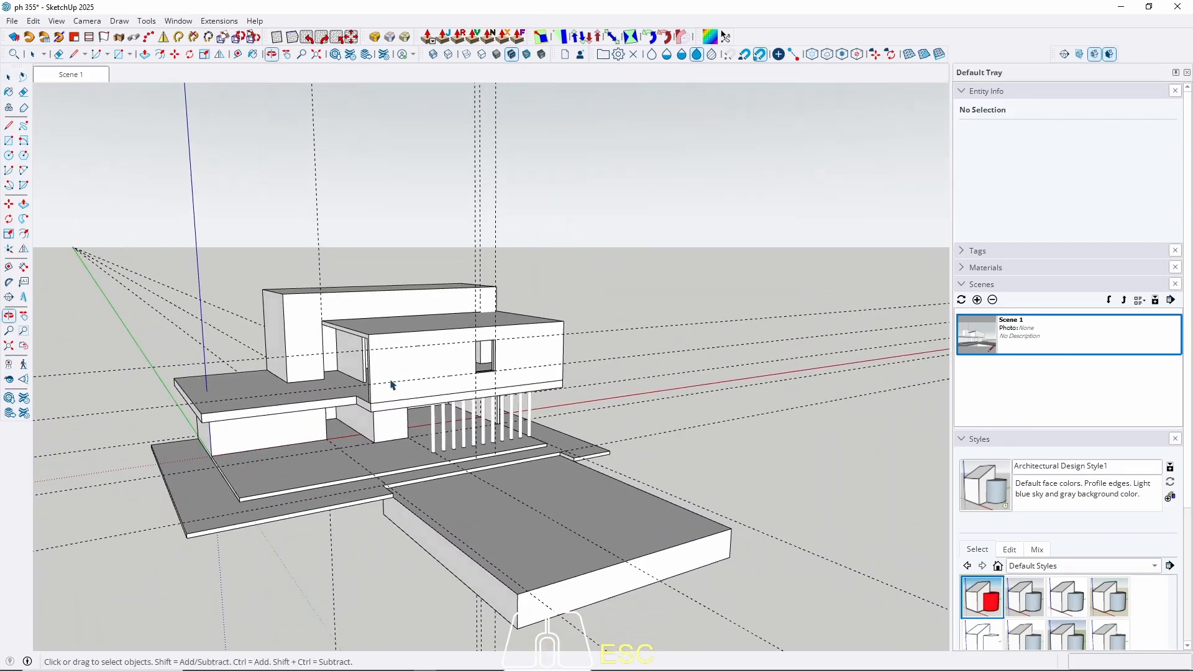
Delete all guides via Edit > Delete Guides and zoom toward the upper terrace floor.
click(33, 22)
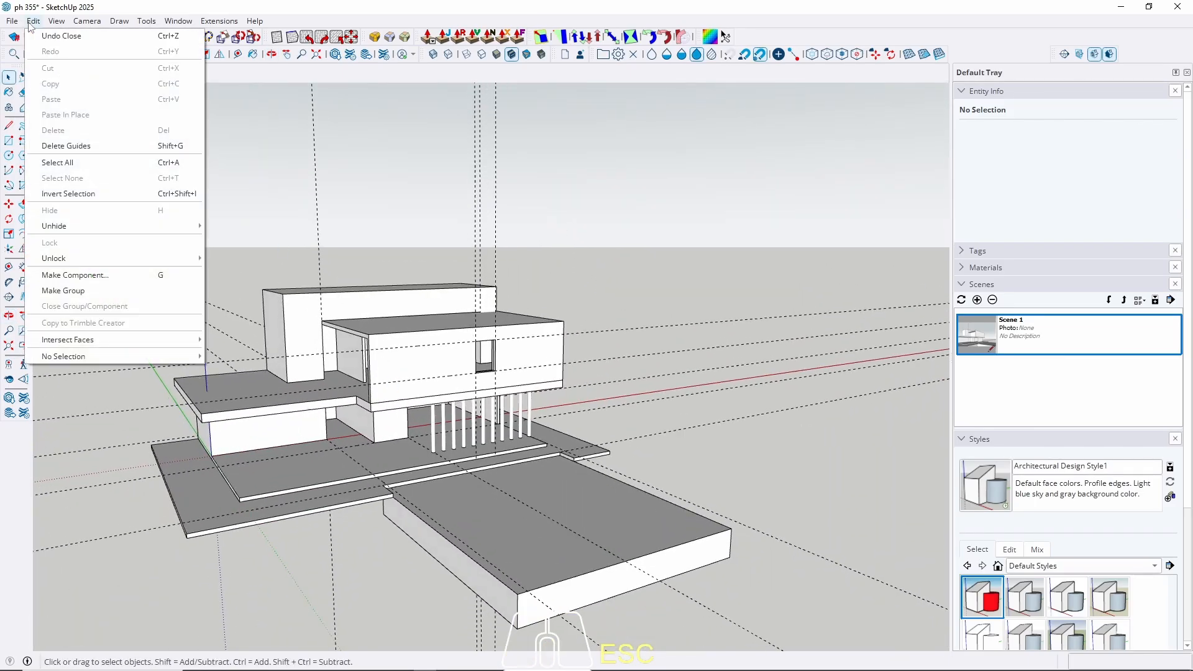
click(128, 145)
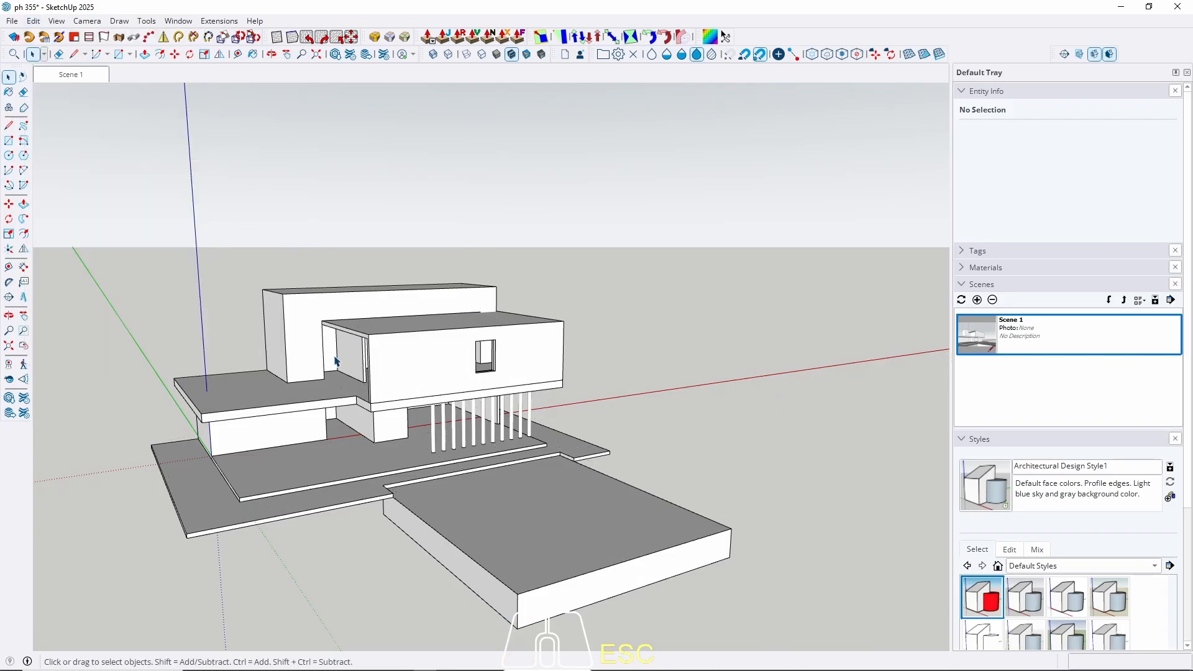
scroll(334, 361, up, 6)
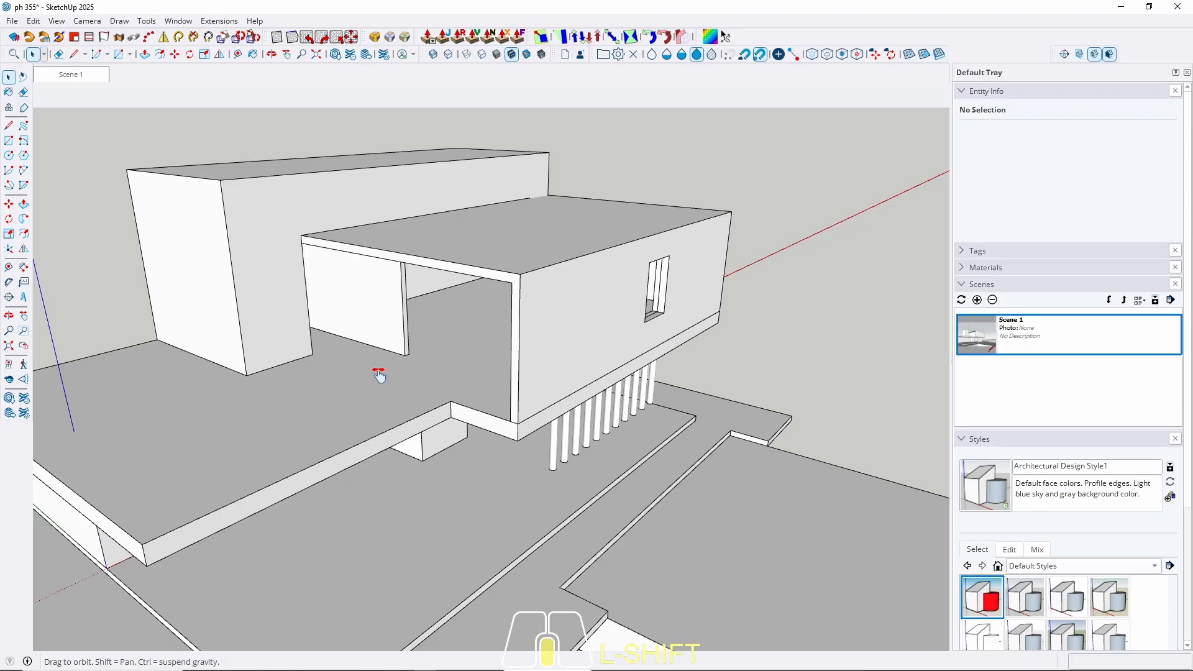
shift+middle_drag(378, 375, 386, 439)
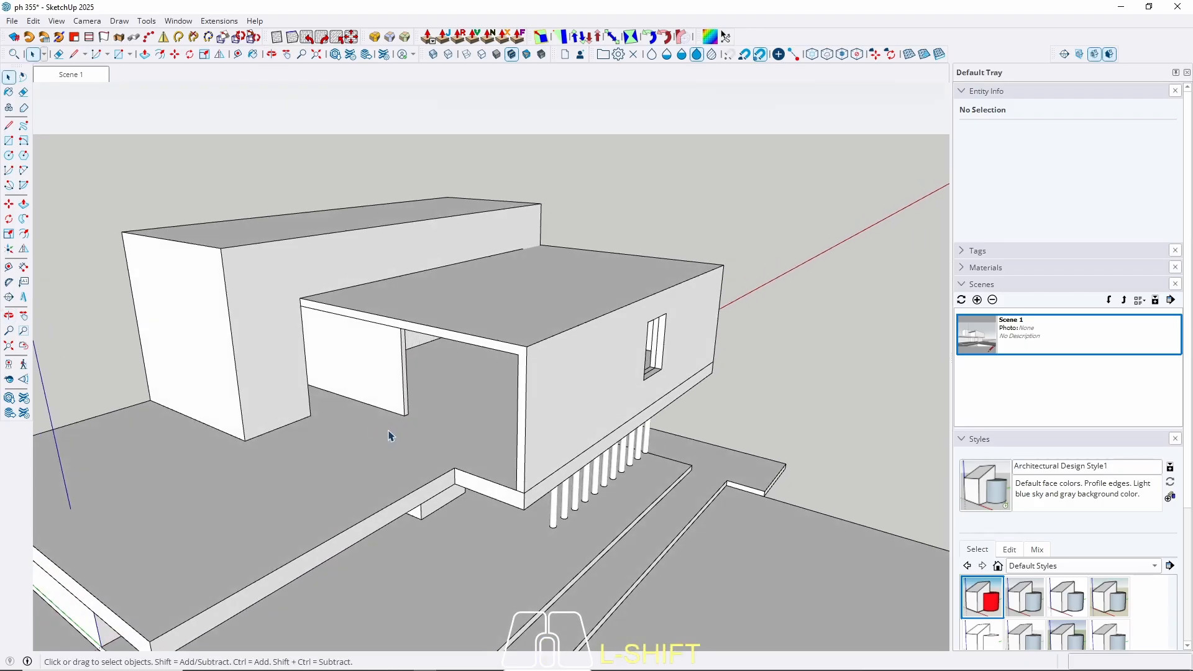
middle_drag(390, 435, 573, 395)
scroll(709, 408, up, 5)
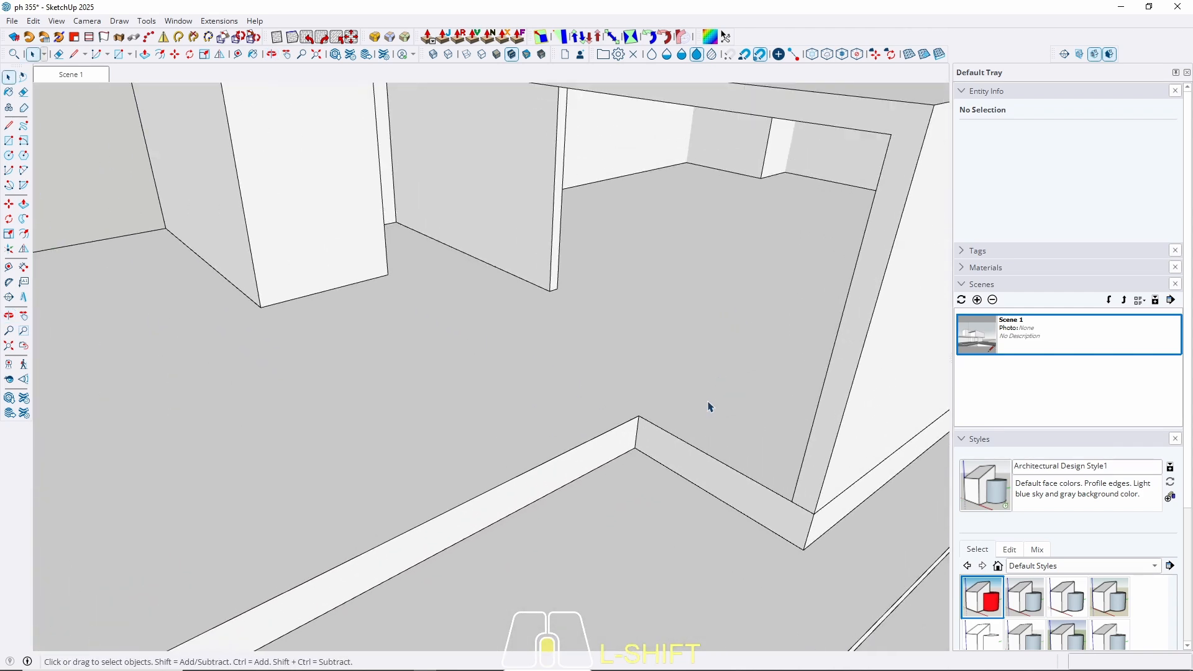
middle_drag(707, 401, 698, 432)
Place 10 cm offset guides inside two adjoining terrace slab edges.
key(t)
scroll(683, 408, up, 2)
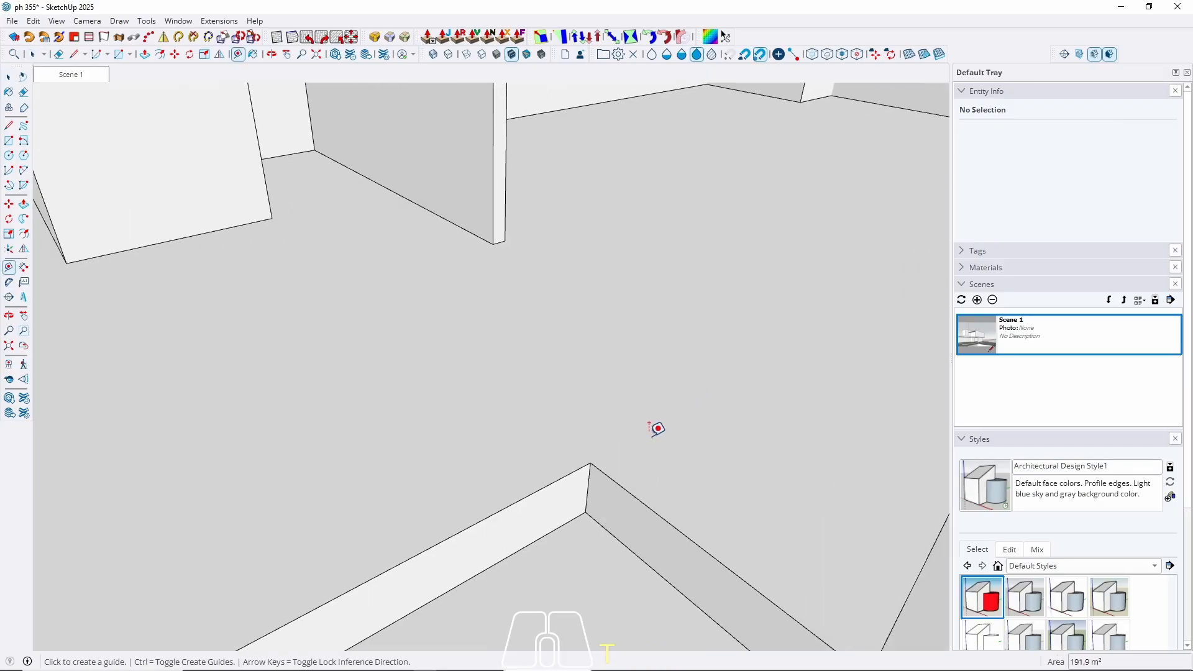
click(619, 485)
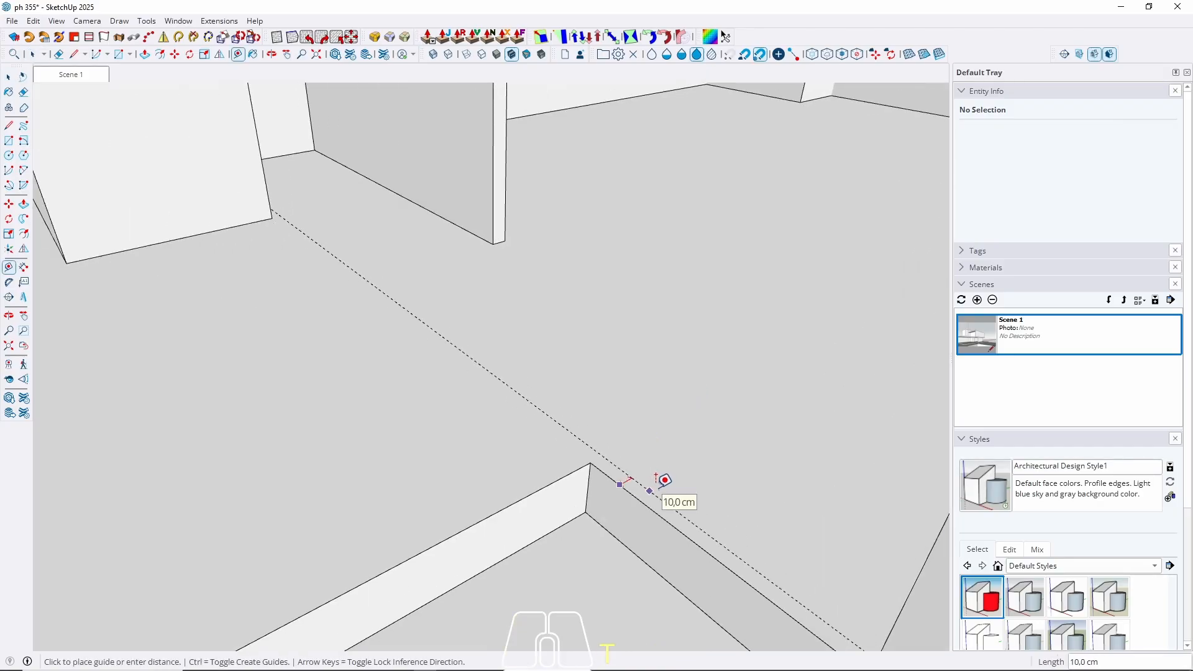
text(10)
key(Return)
click(548, 485)
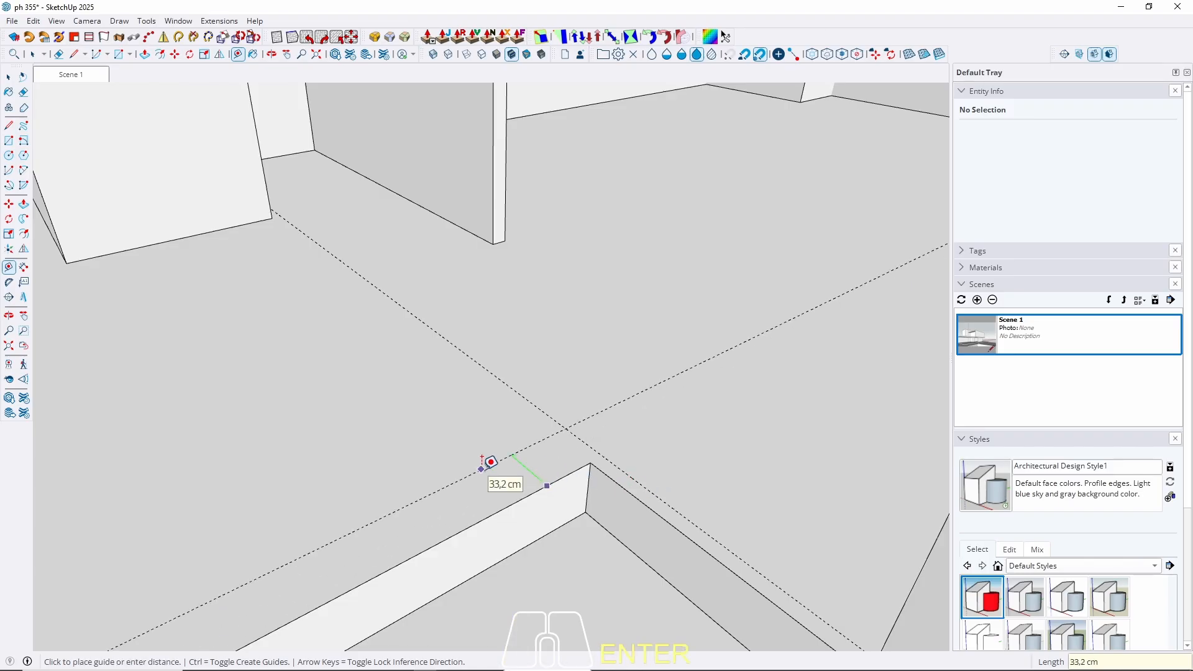
text(10)
key(Return)
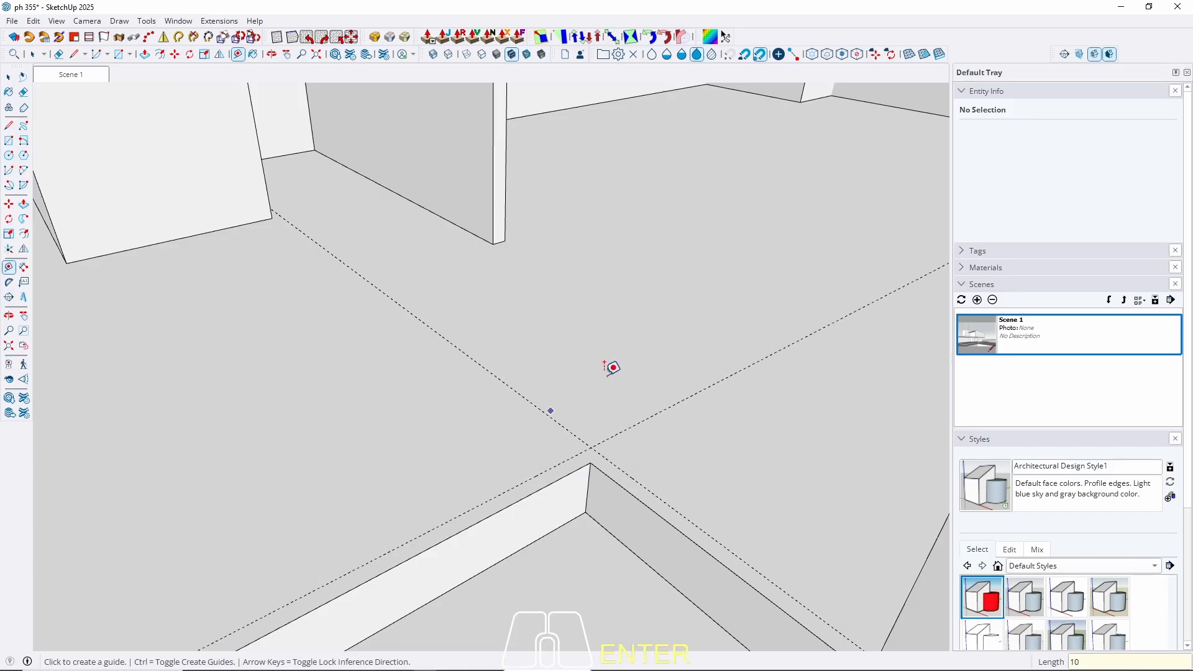
Add a 1 cm guide and another 10 cm guide along the slab edges.
middle_drag(608, 368, 417, 474)
click(404, 487)
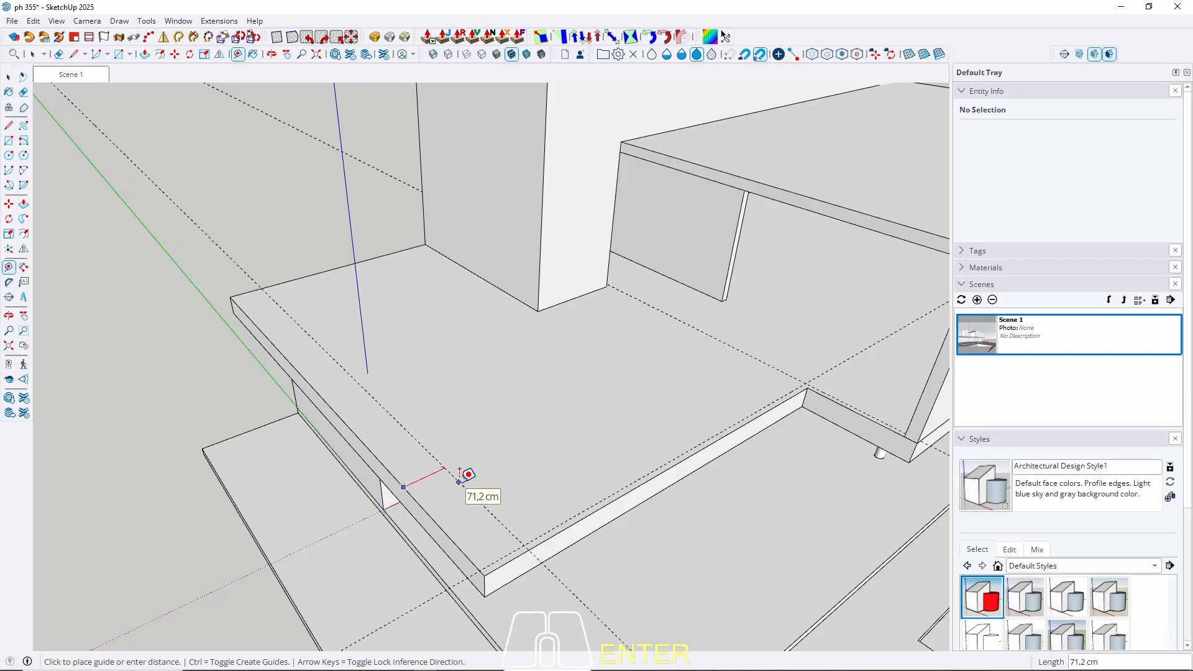
text(10)
key(Return)
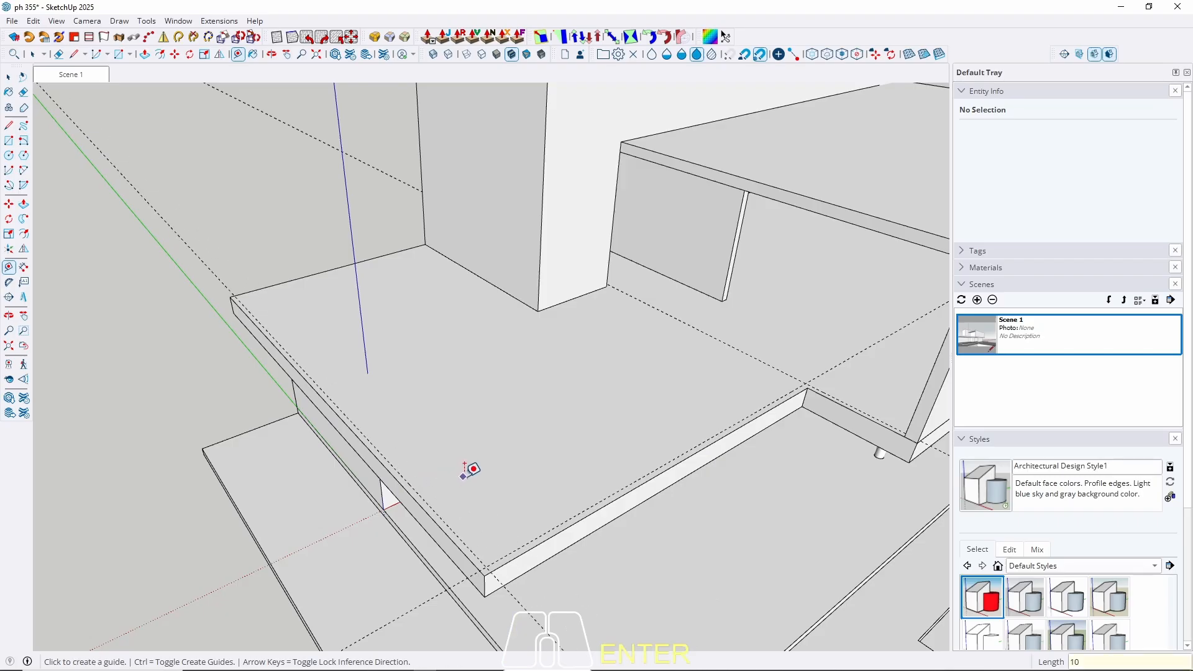
mouse_move(447, 370)
middle_down()
mouse_move(547, 426)
mouse_move(426, 400)
middle_up()
click(338, 339)
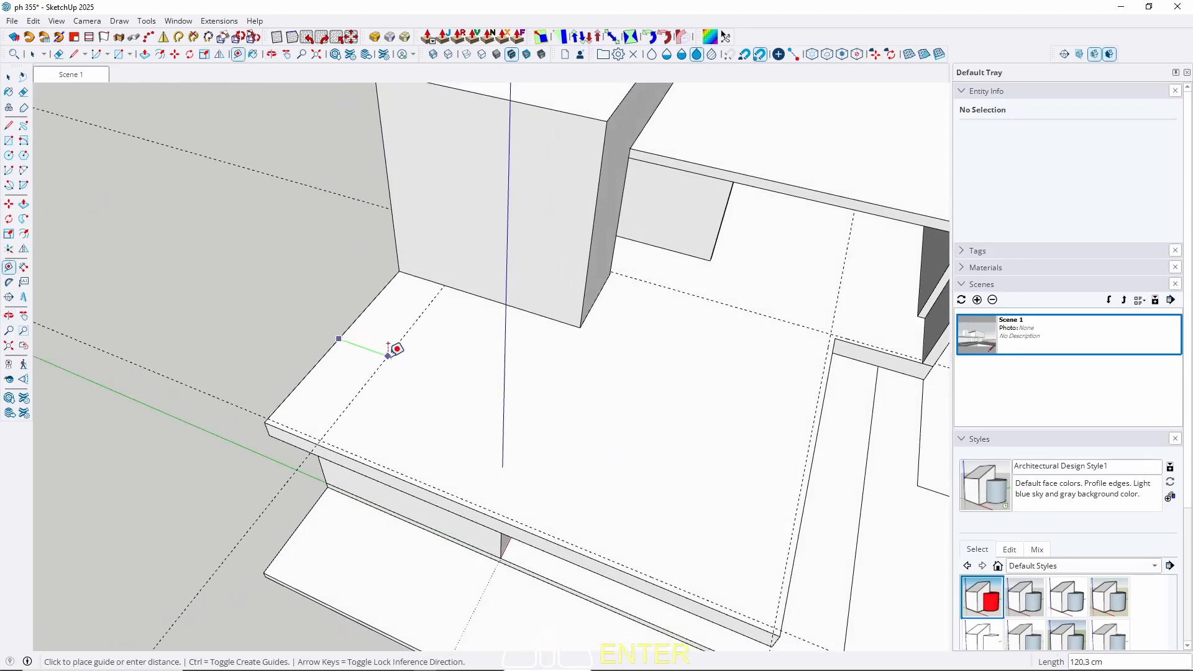
text(10)
key(Return)
key(space)
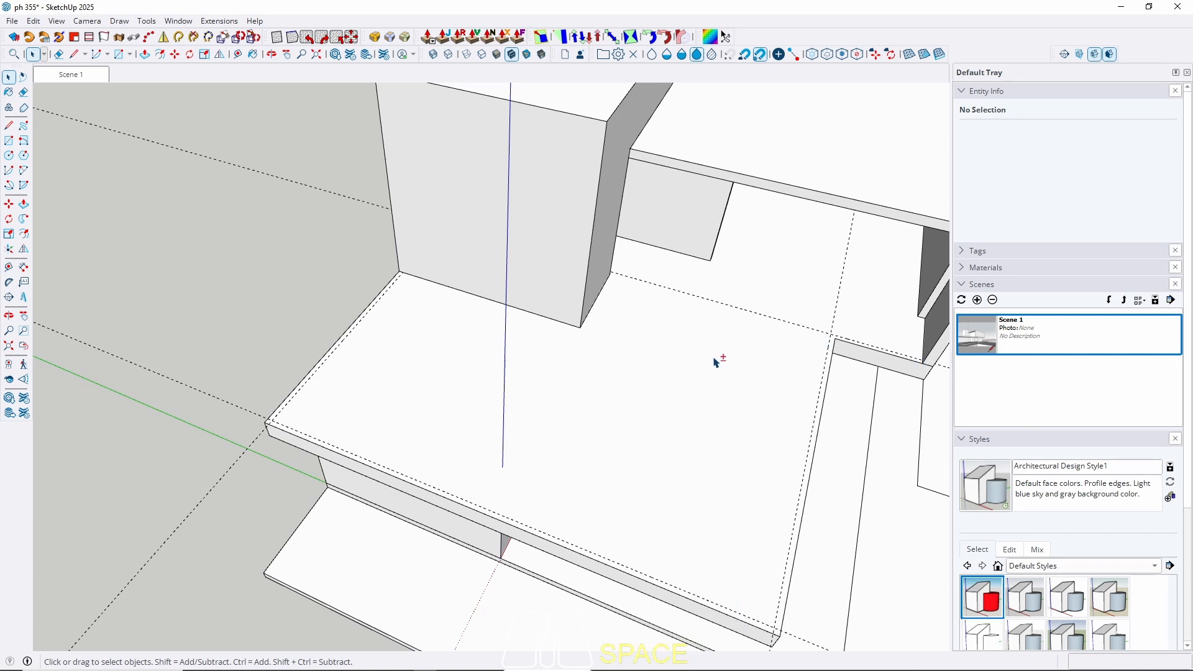
Add a guide 1 cm from the existing guide to mark the glass thickness.
shift+middle_drag(715, 361, 389, 422)
scroll(530, 395, up, 4)
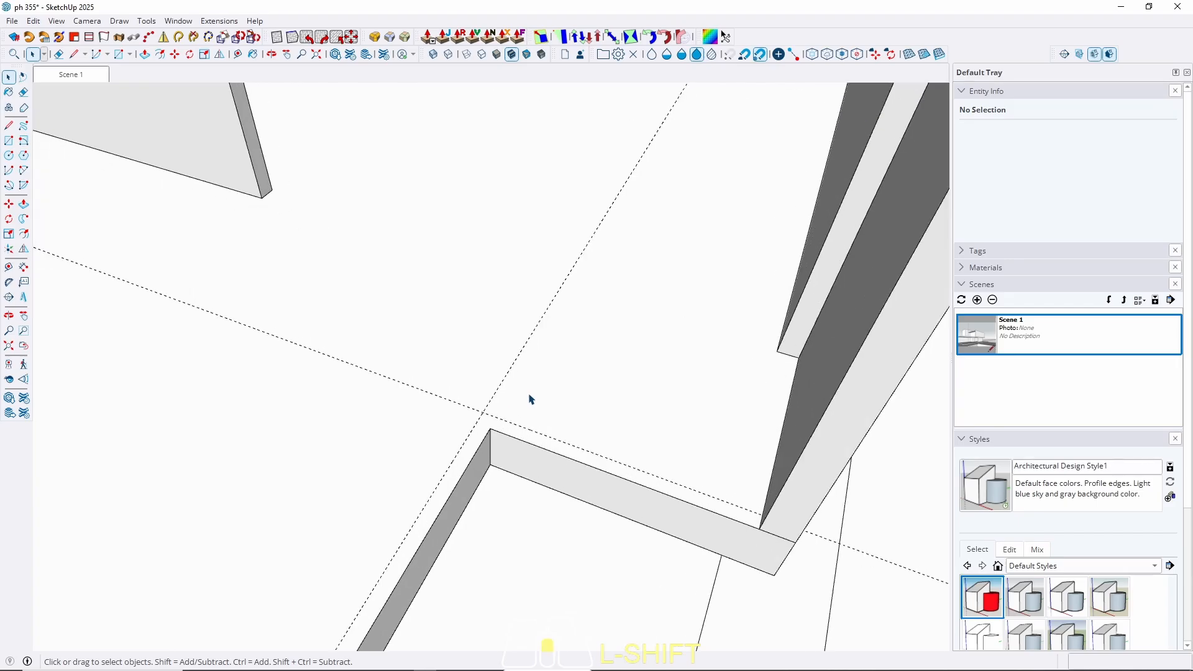
key(t)
click(509, 418)
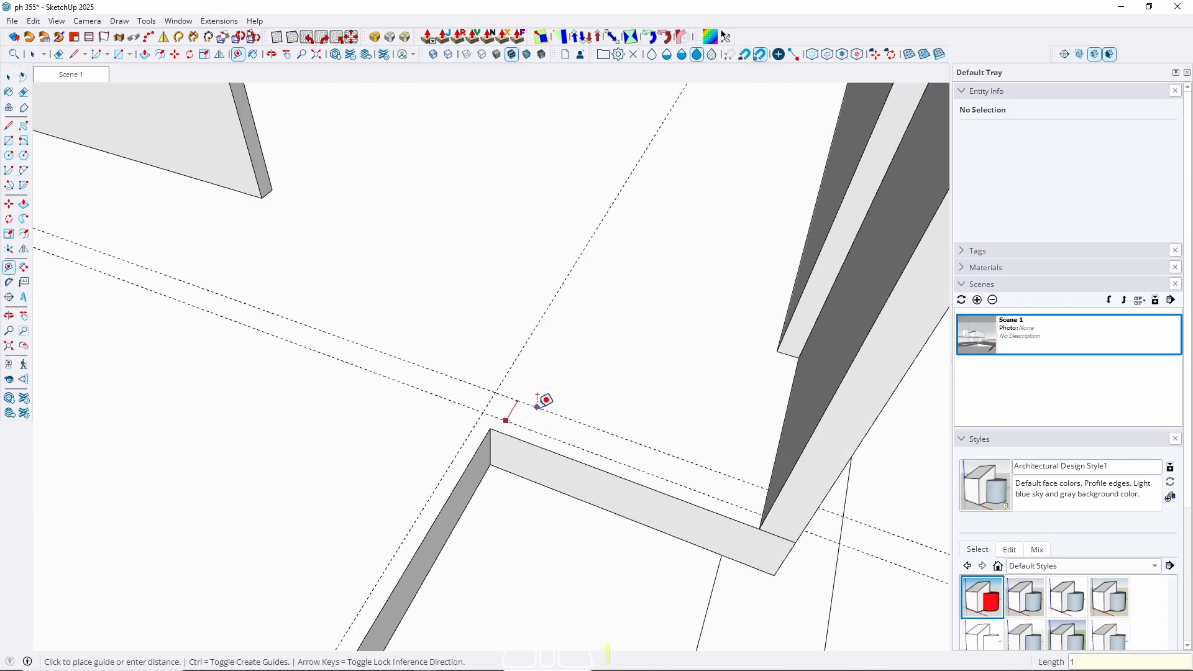
text(1)
key(space)
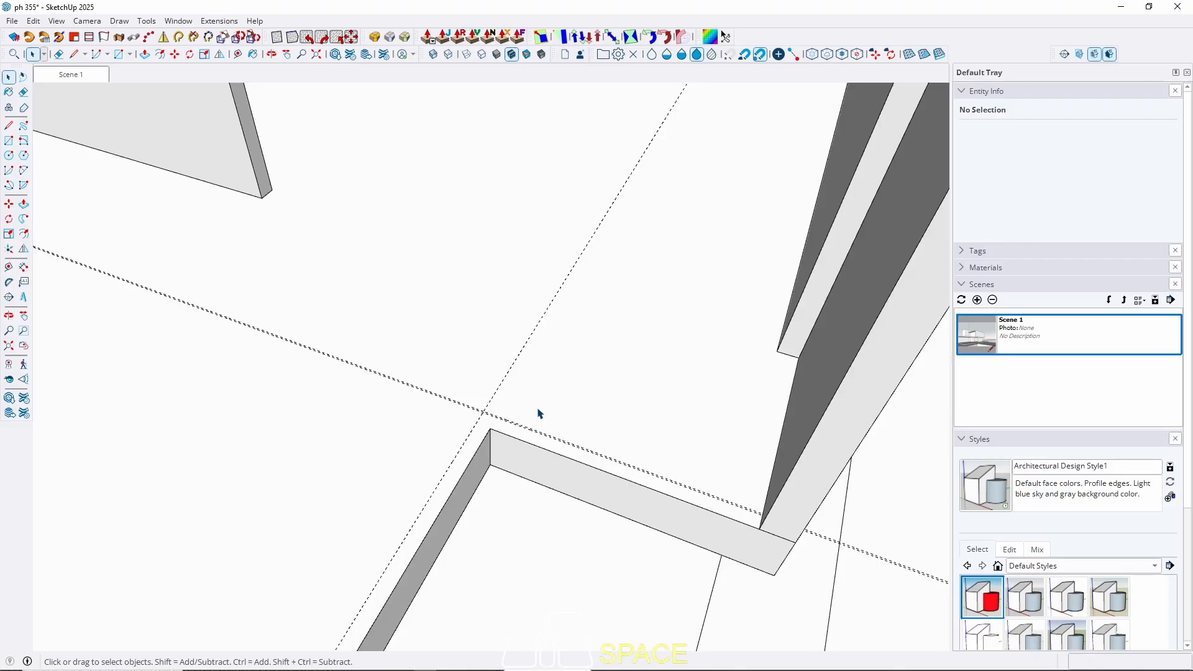
scroll(480, 418, up, 5)
Draw a thin 1 cm rectangle between the two guides up to the wall corner.
key(r)
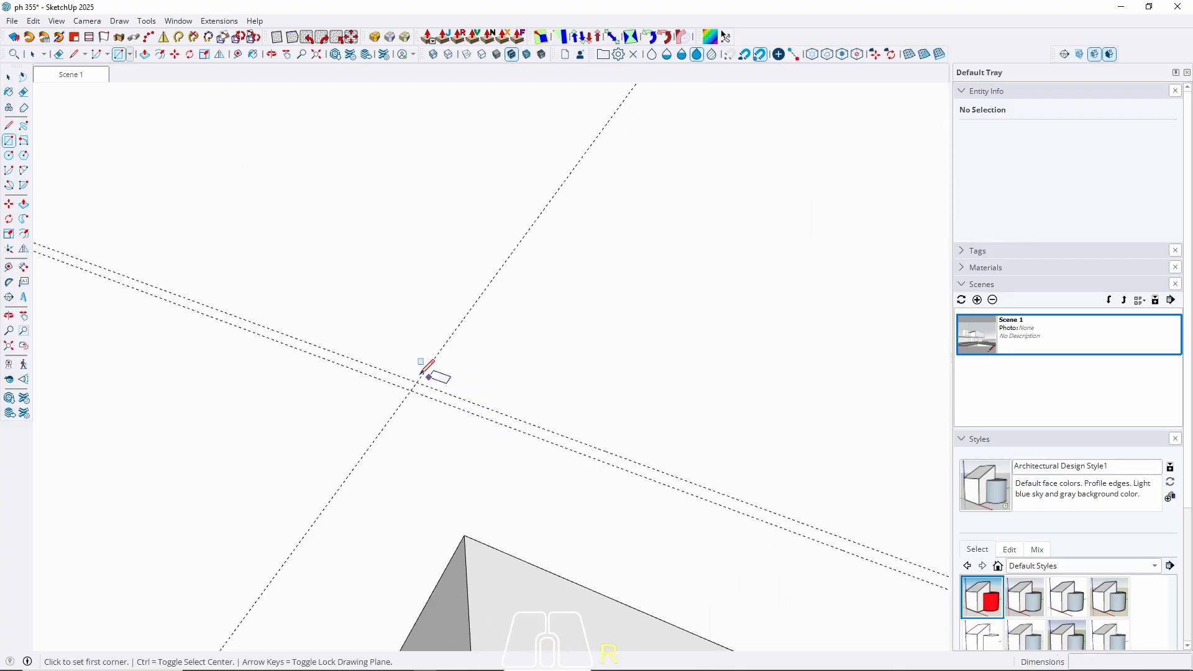
middle_drag(381, 370, 106, 578)
scroll(511, 405, up, 7)
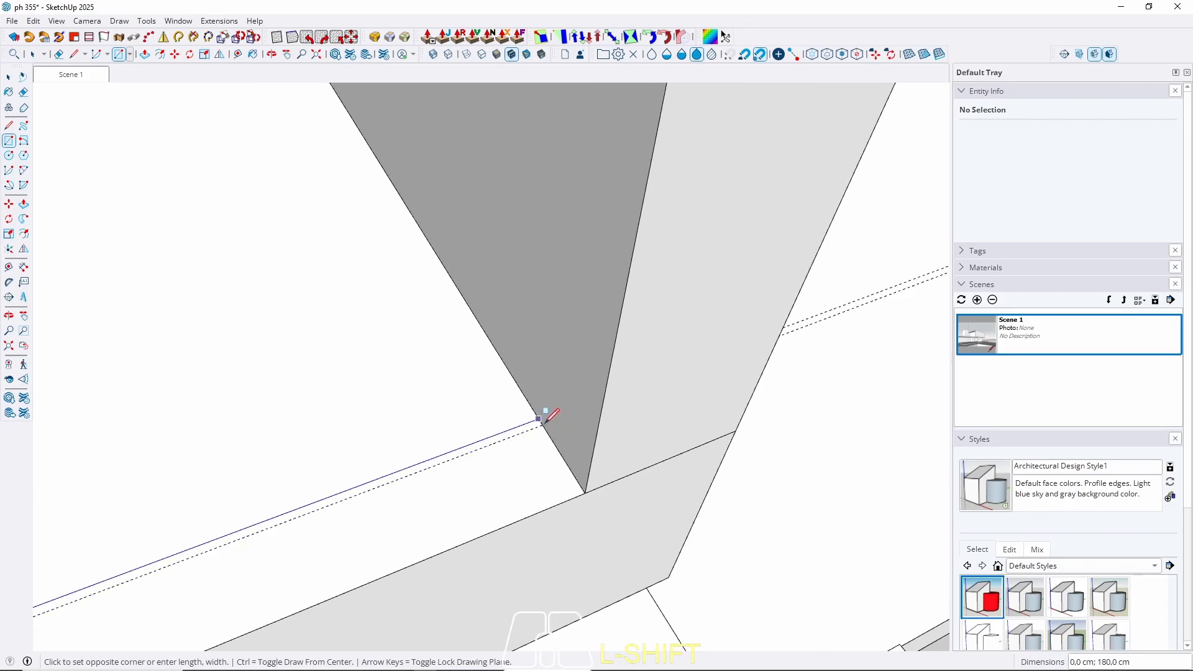
click(542, 420)
key(space)
scroll(561, 407, down, 2)
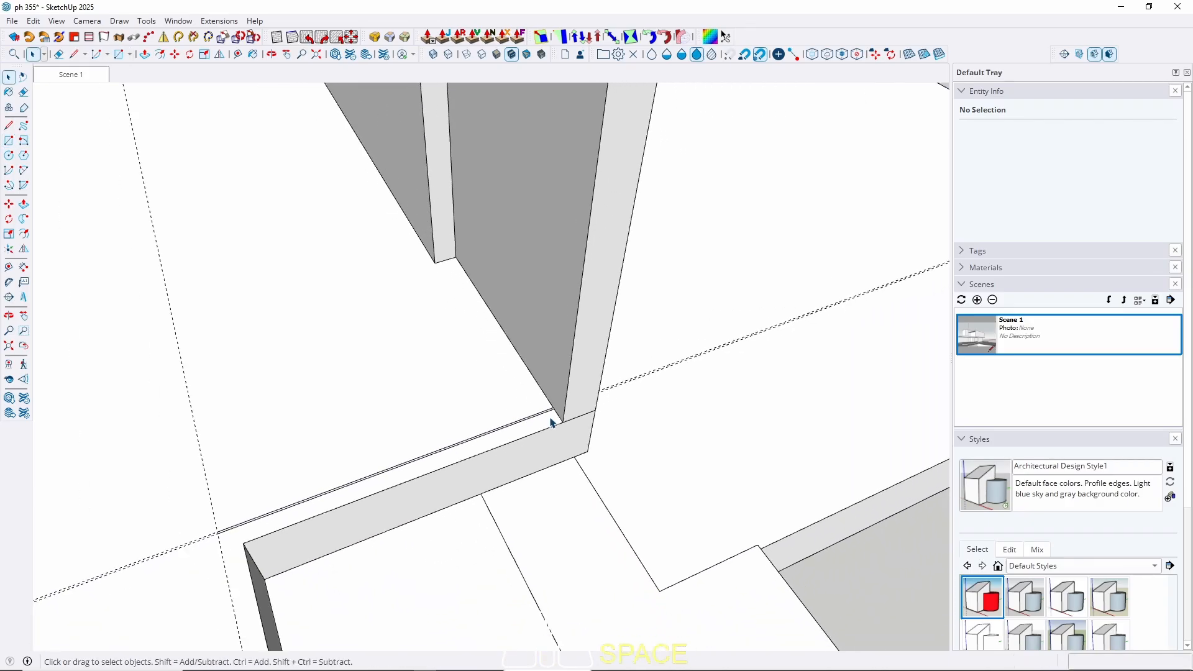
Push/Pull the strip up 90 cm into a glass panel.
key(p)
scroll(549, 420, up, 1)
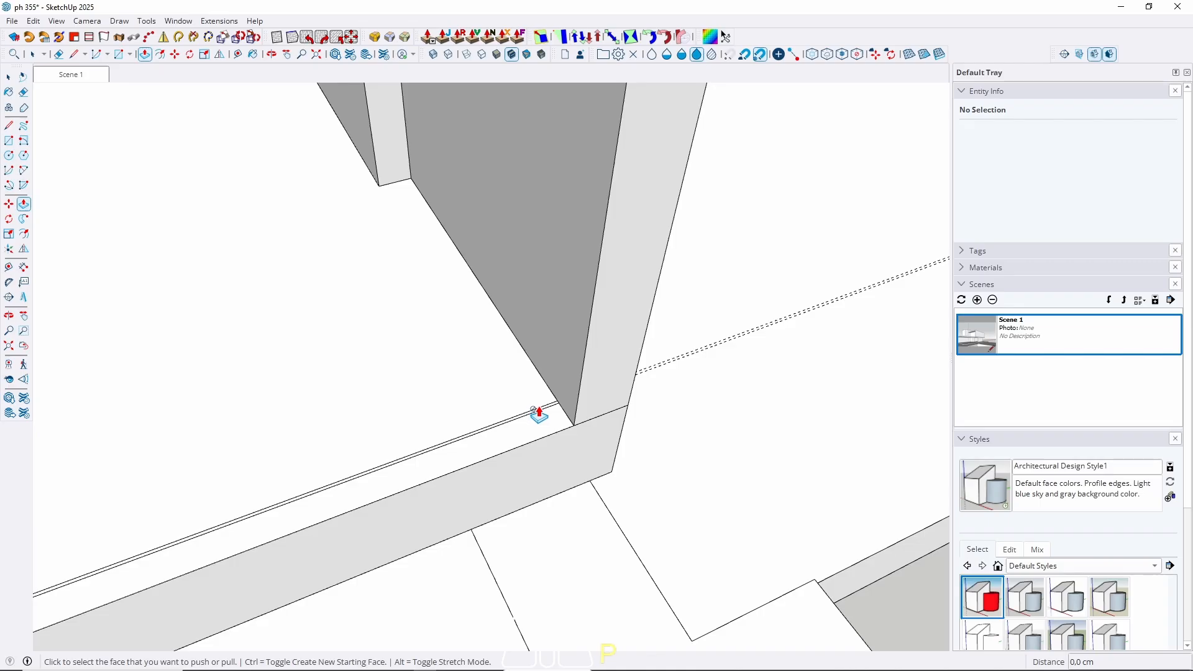
click(539, 418)
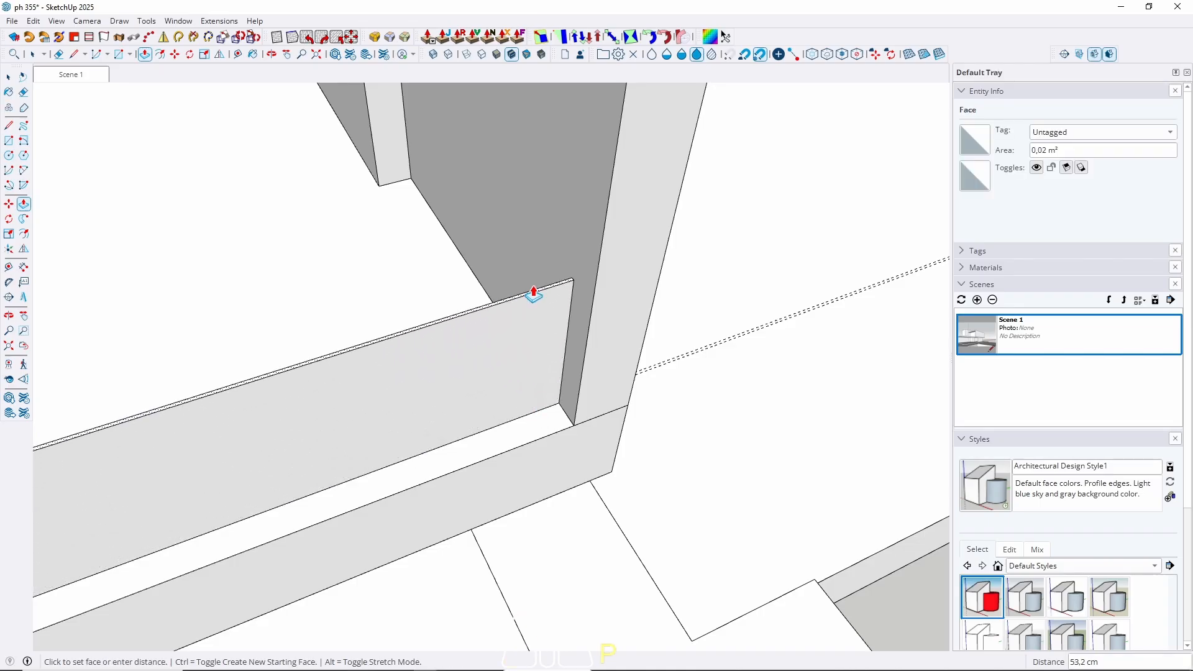
text(90)
key(Return)
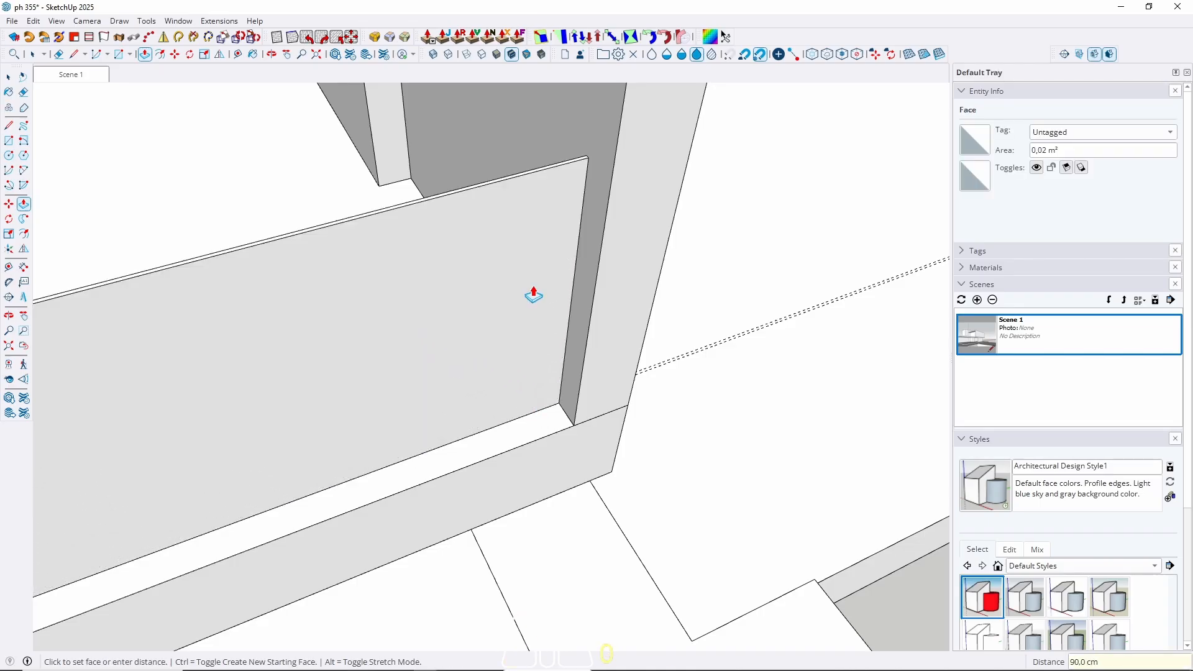
key(space)
middle_drag(509, 323, 605, 305)
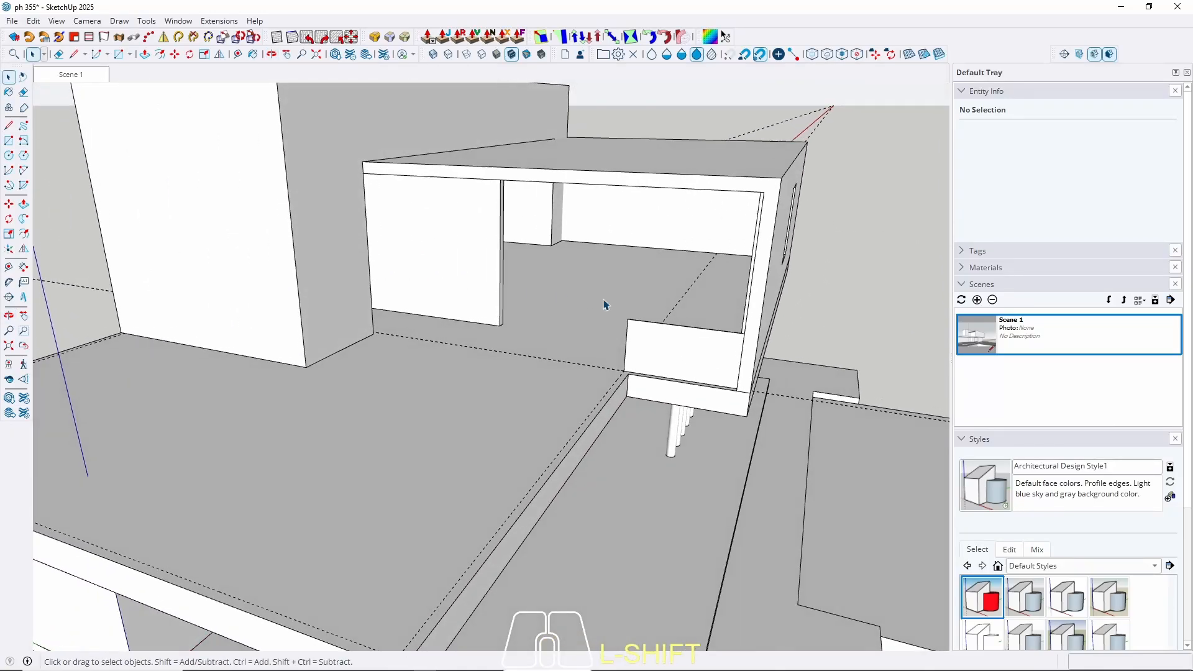
Make the whole thin panel a group.
triple_click(639, 350)
right_click(640, 349)
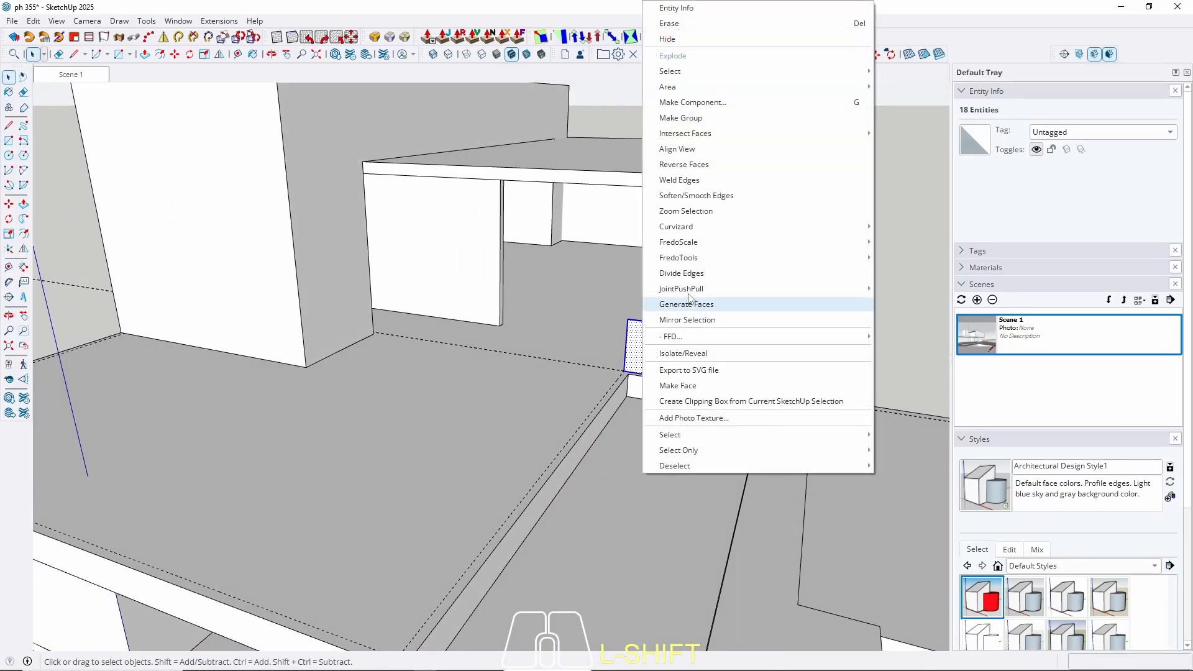
click(689, 120)
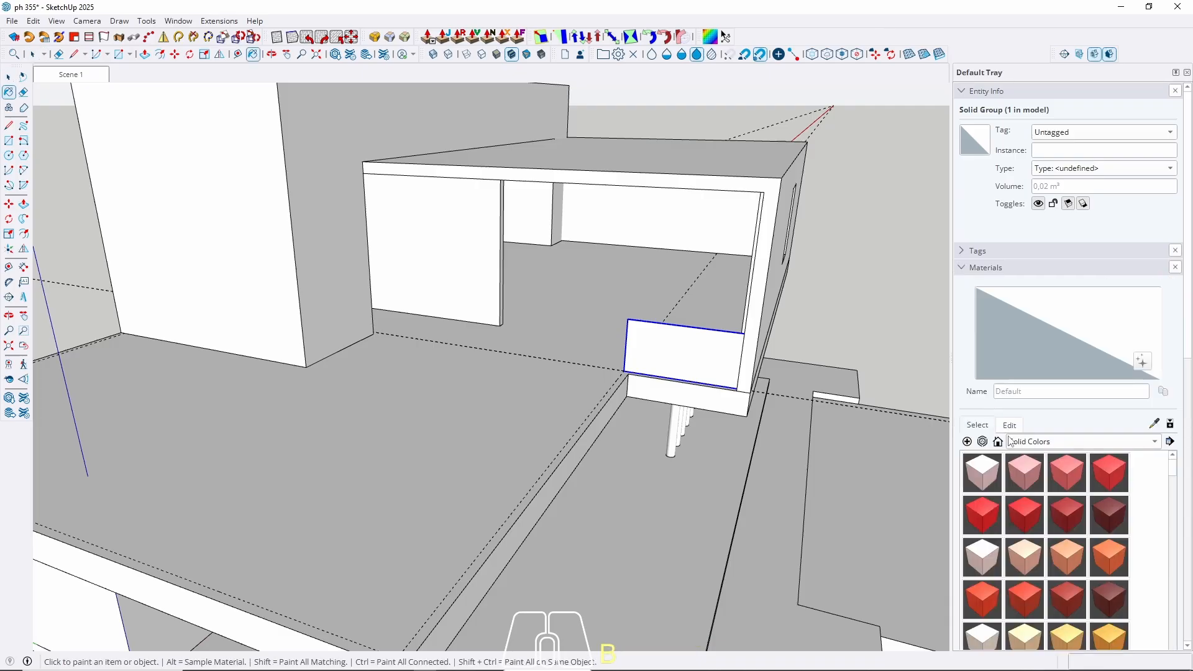
Paint the panel group with the Glass_Basic_01 material from the Glass collection.
click(1010, 442)
click(1036, 368)
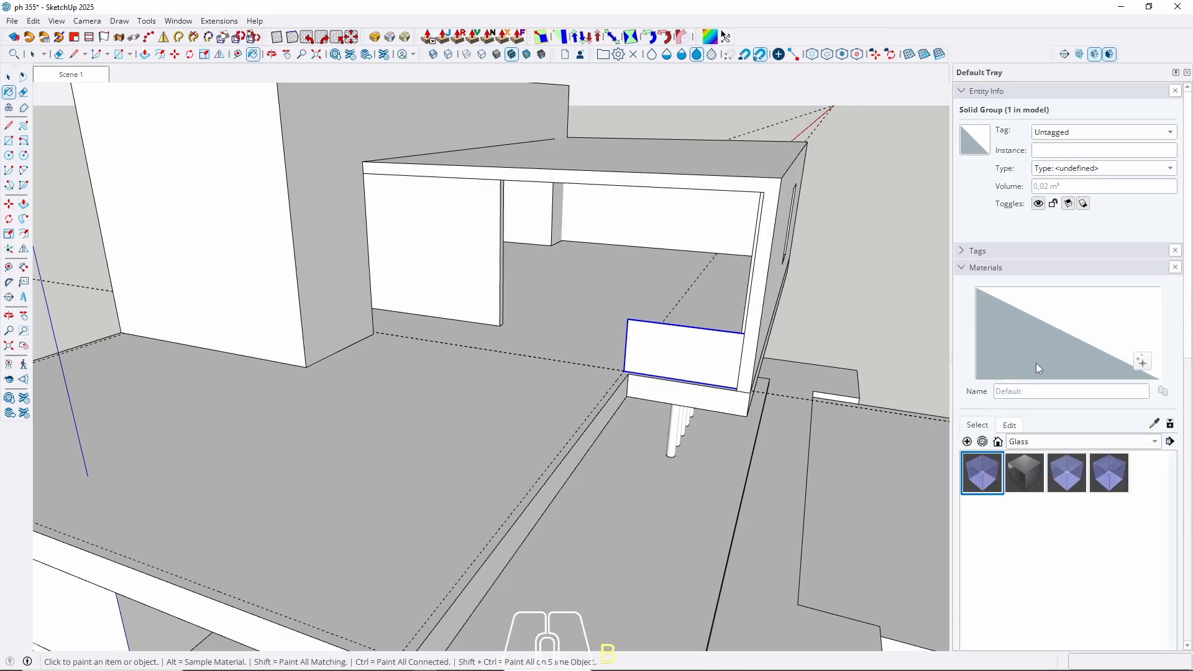
click(1067, 481)
click(1030, 477)
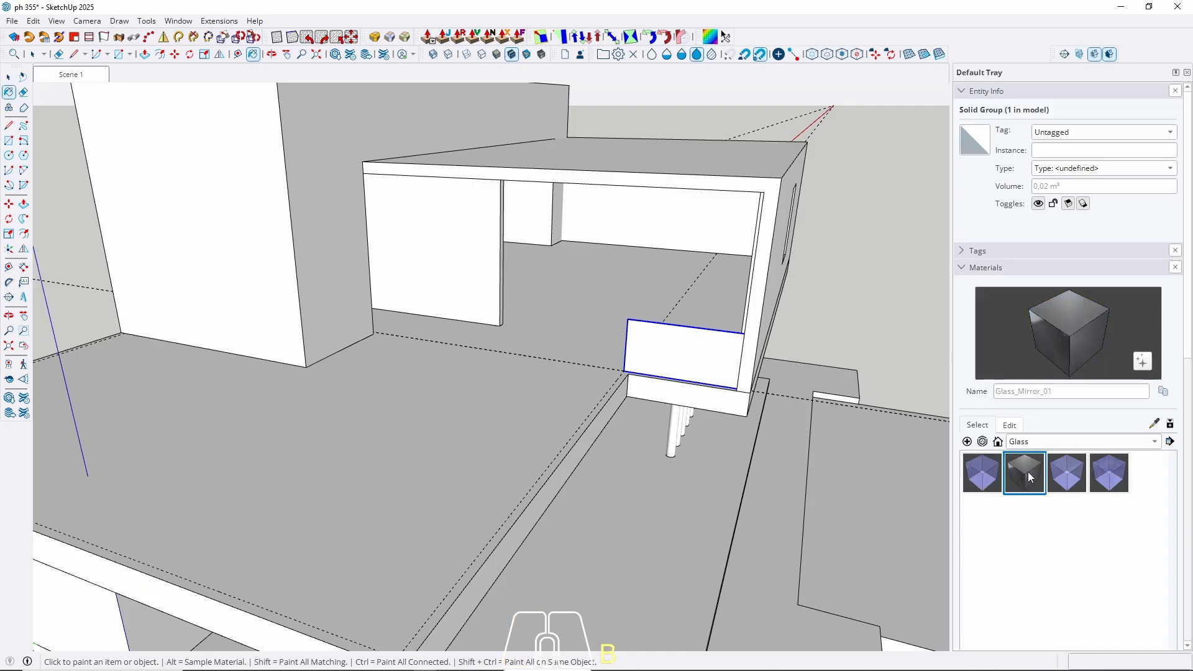
click(1080, 479)
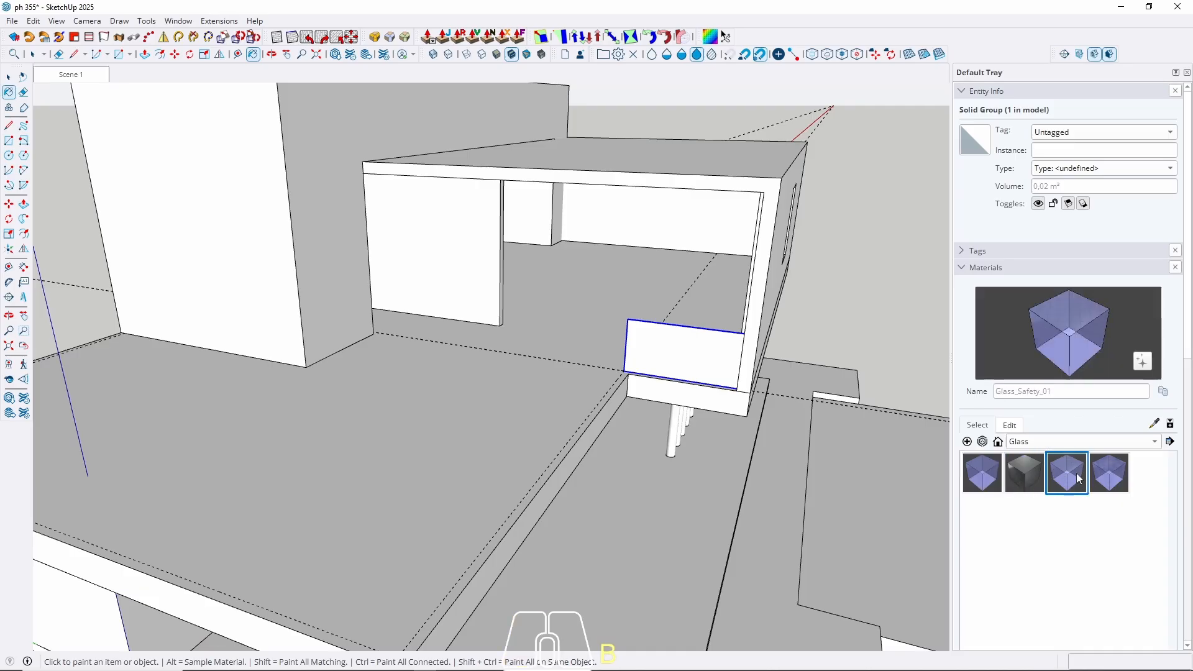
click(990, 477)
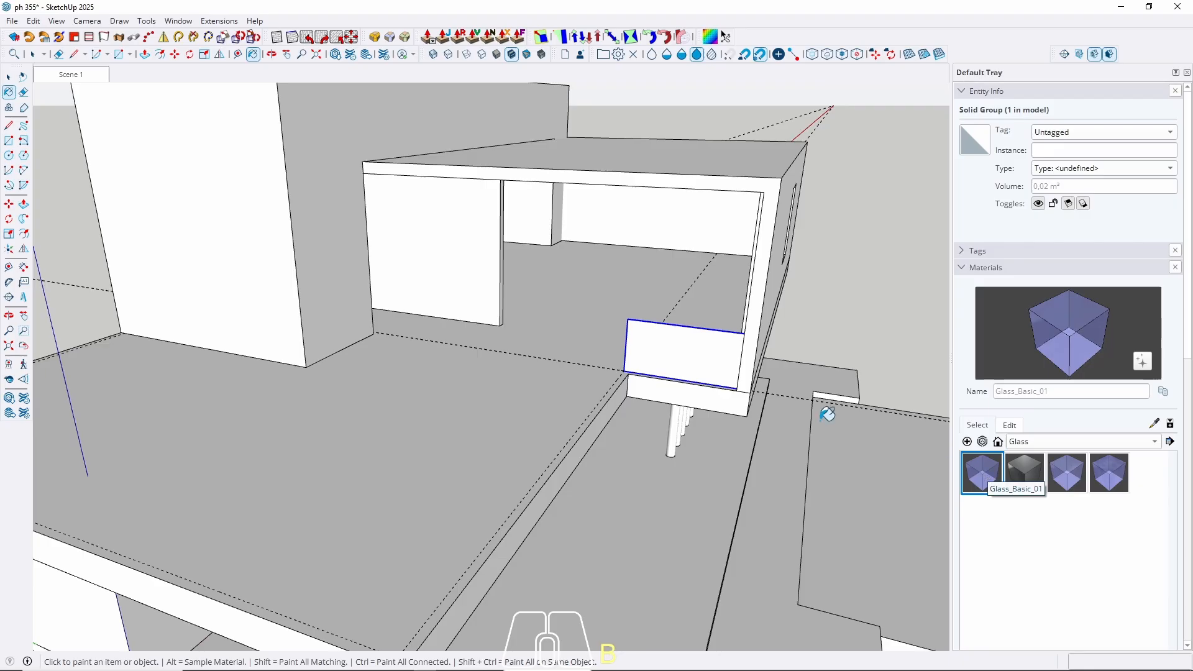
click(697, 348)
key(space)
Add a guide 1 cm from the edge guide along the other terrace edge.
scroll(677, 350, down, 4)
middle_drag(678, 350, 755, 380)
middle_drag(755, 380, 714, 400)
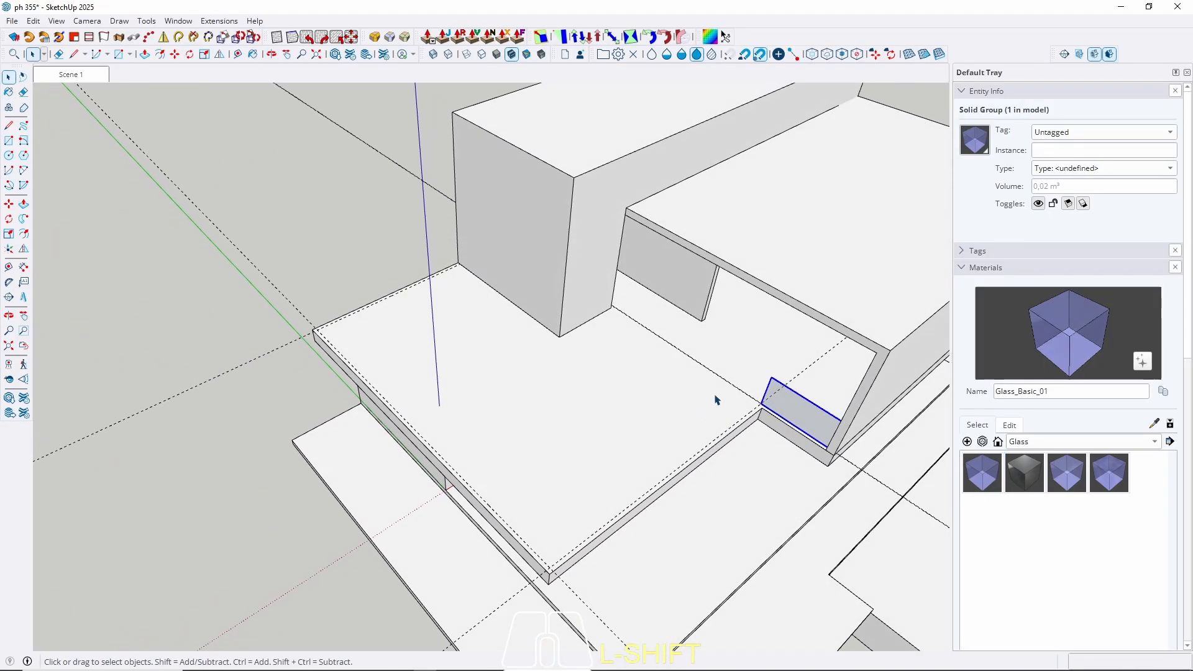
key(r)
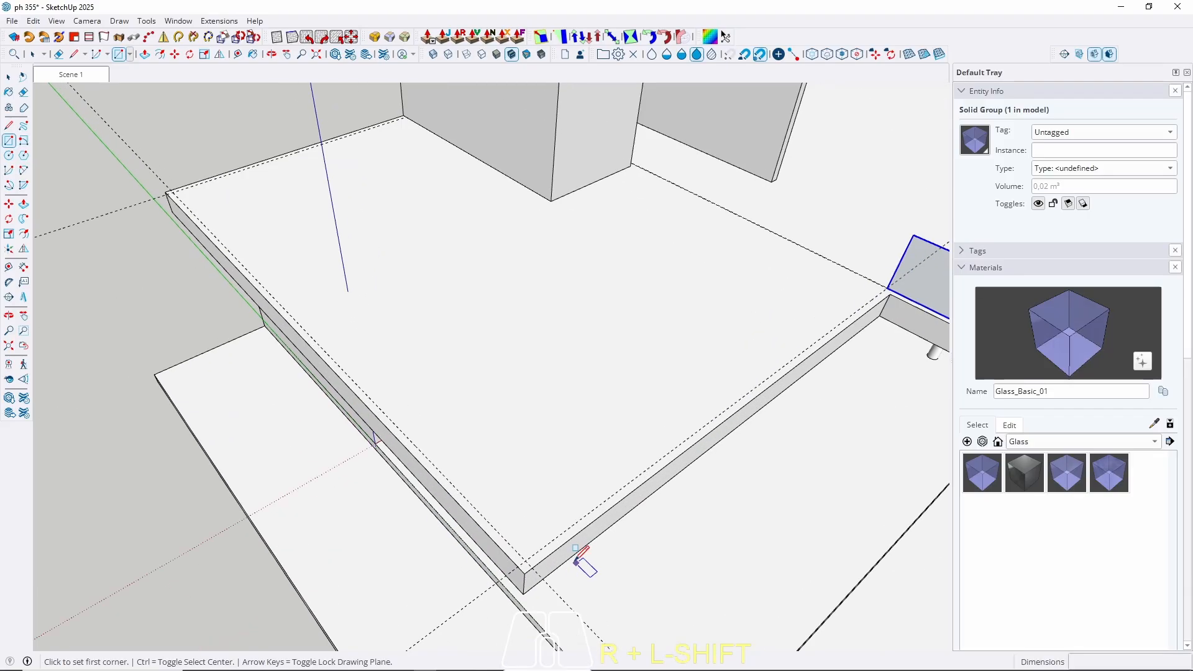
scroll(559, 559, up, 8)
key(t)
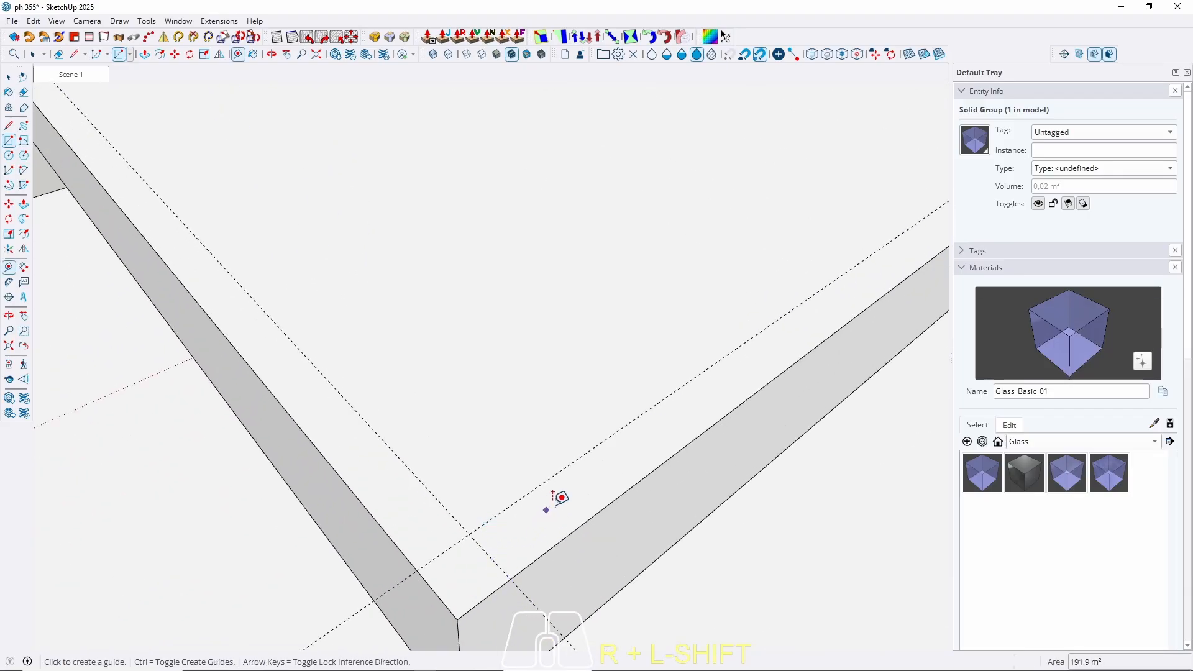
click(535, 488)
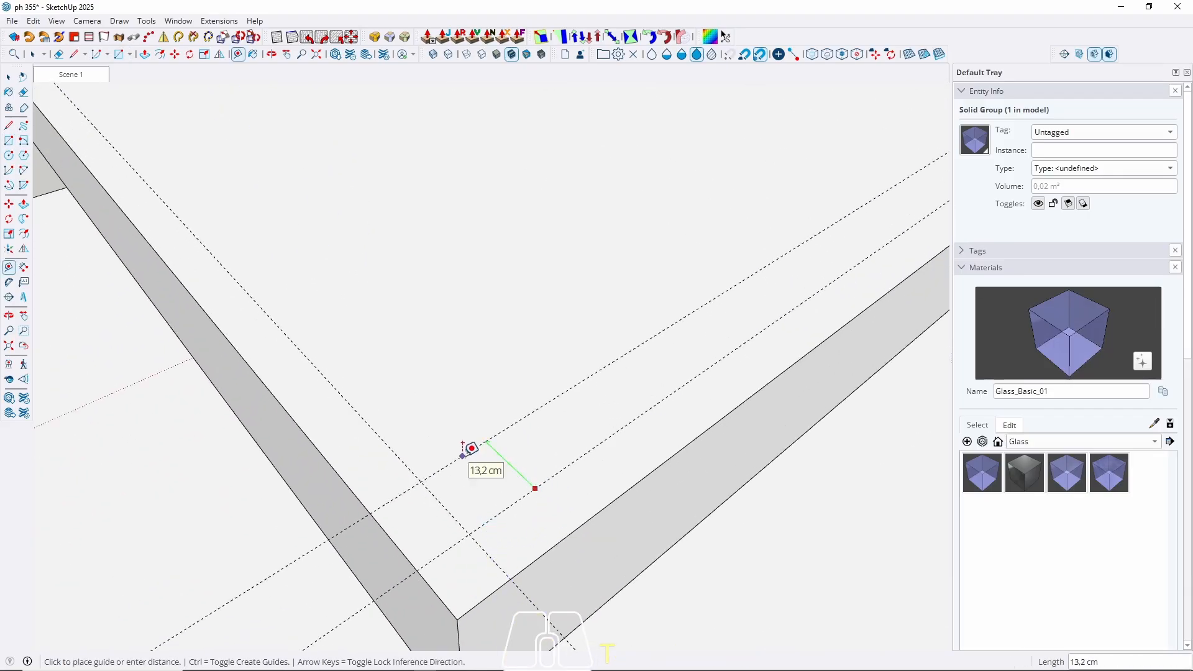
text(1)
key(Return)
Draw a 701 × 1 cm strip between the guides along the terrace edge.
key(r)
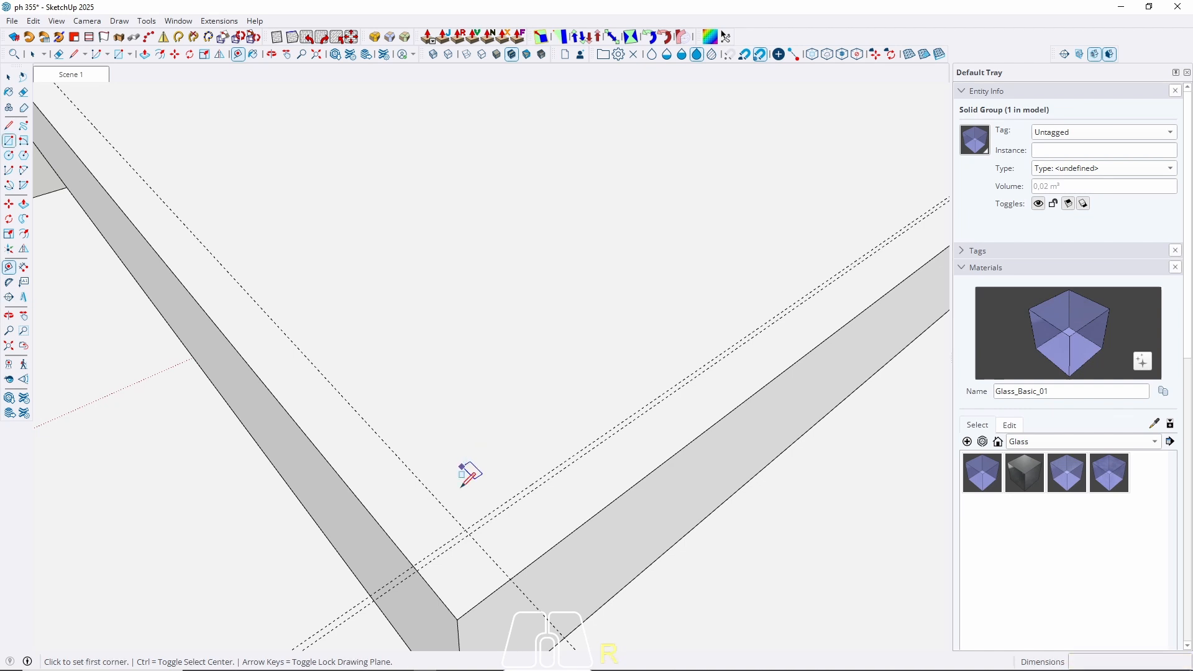
scroll(472, 510, down, 3)
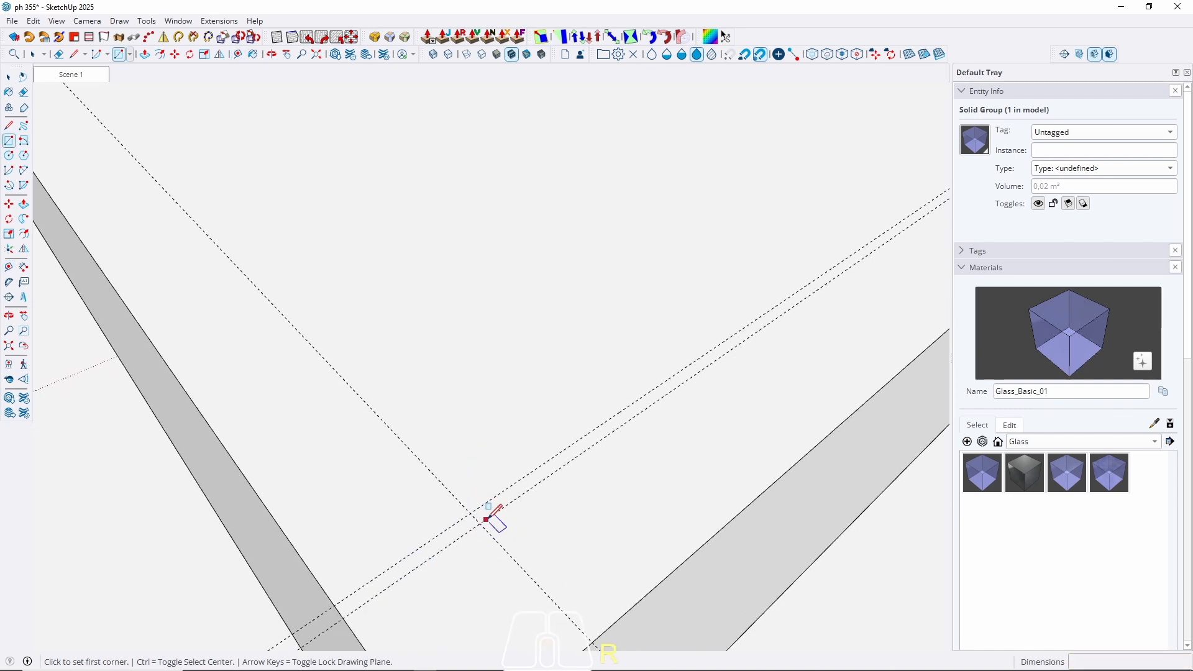
click(480, 524)
scroll(386, 598, down, 4)
middle_drag(408, 525, 417, 669)
scroll(474, 421, up, 12)
middle_drag(514, 447, 530, 394)
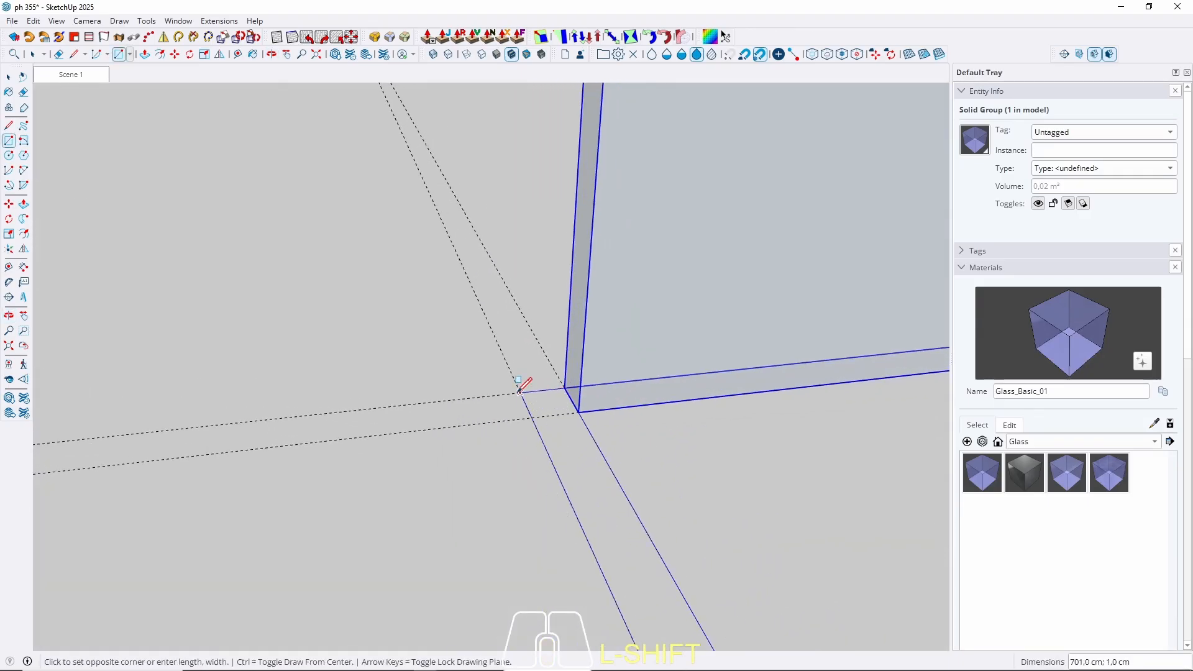
key(space)
Raise the strip to the existing glass top (90 cm) and select the new panel.
key(p)
click(559, 476)
scroll(251, 564, down, 10)
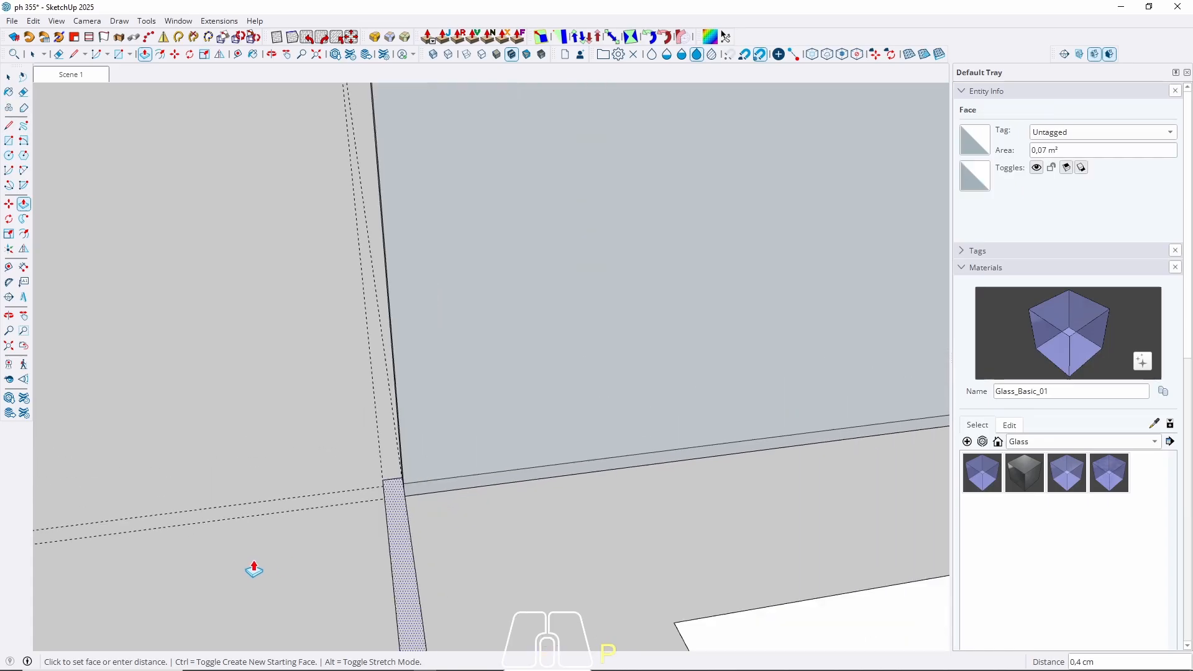
scroll(369, 309, down, 1)
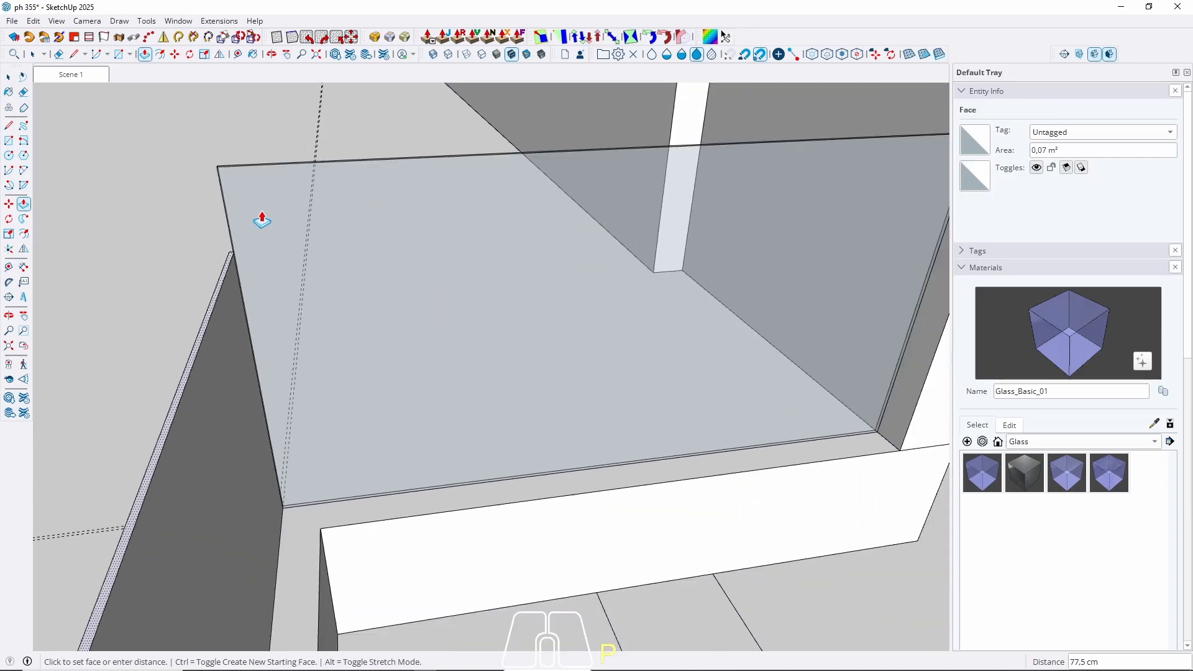
click(272, 168)
key(space)
scroll(471, 176, down, 3)
scroll(472, 181, down, 5)
middle_drag(479, 187, 312, 285)
click(309, 287)
right_click(309, 287)
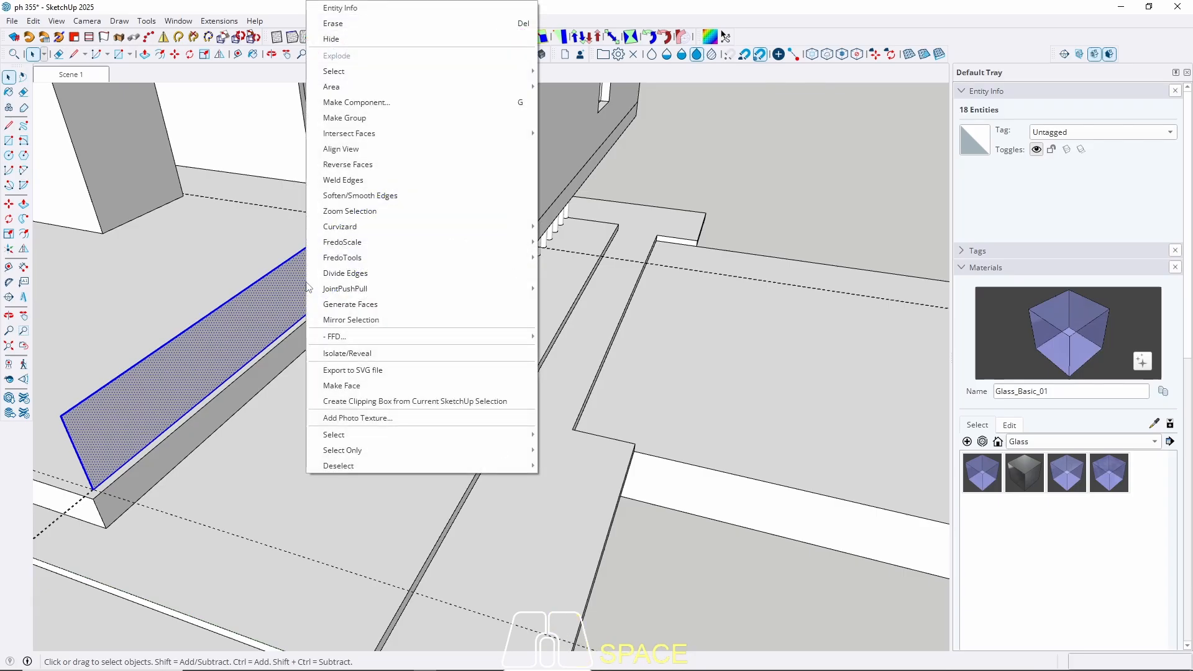
Open the long glass group for editing and select its left vertical edge.
click(359, 122)
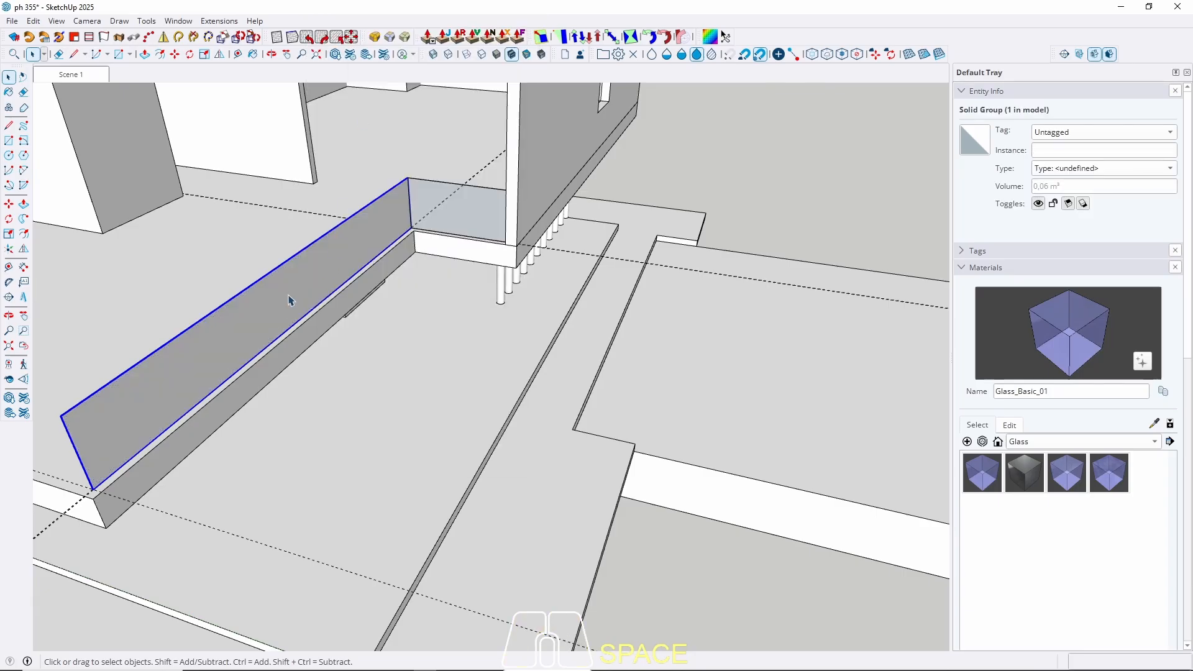
middle_drag(282, 288, 217, 326)
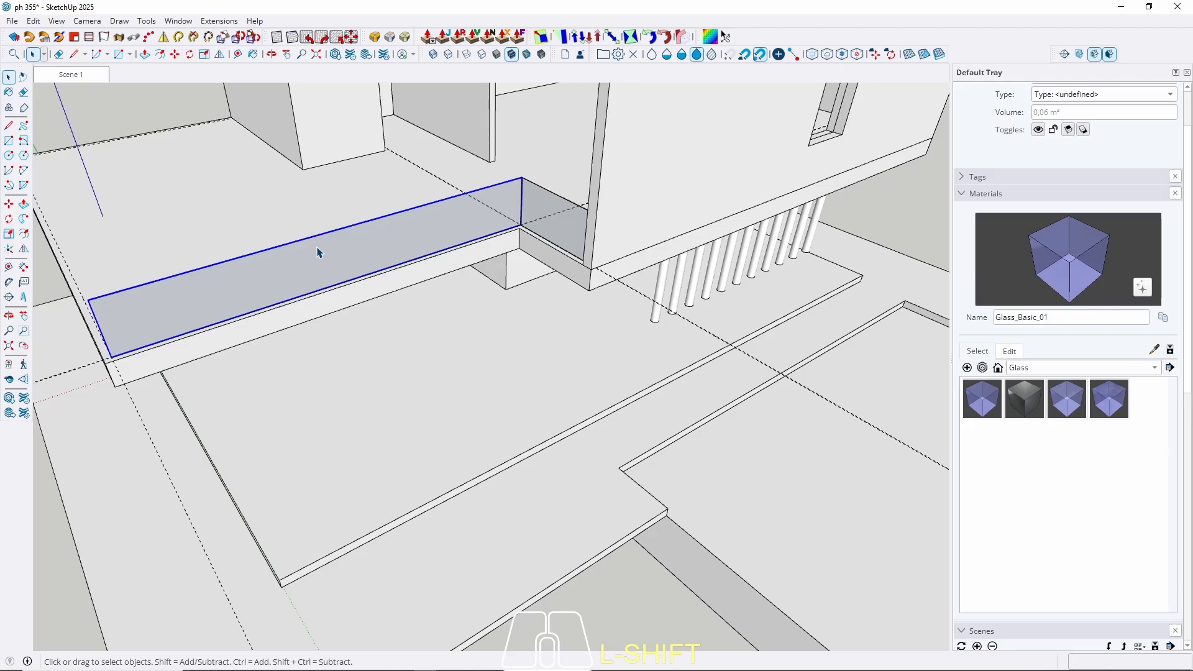
shift+middle_drag(282, 310, 314, 373)
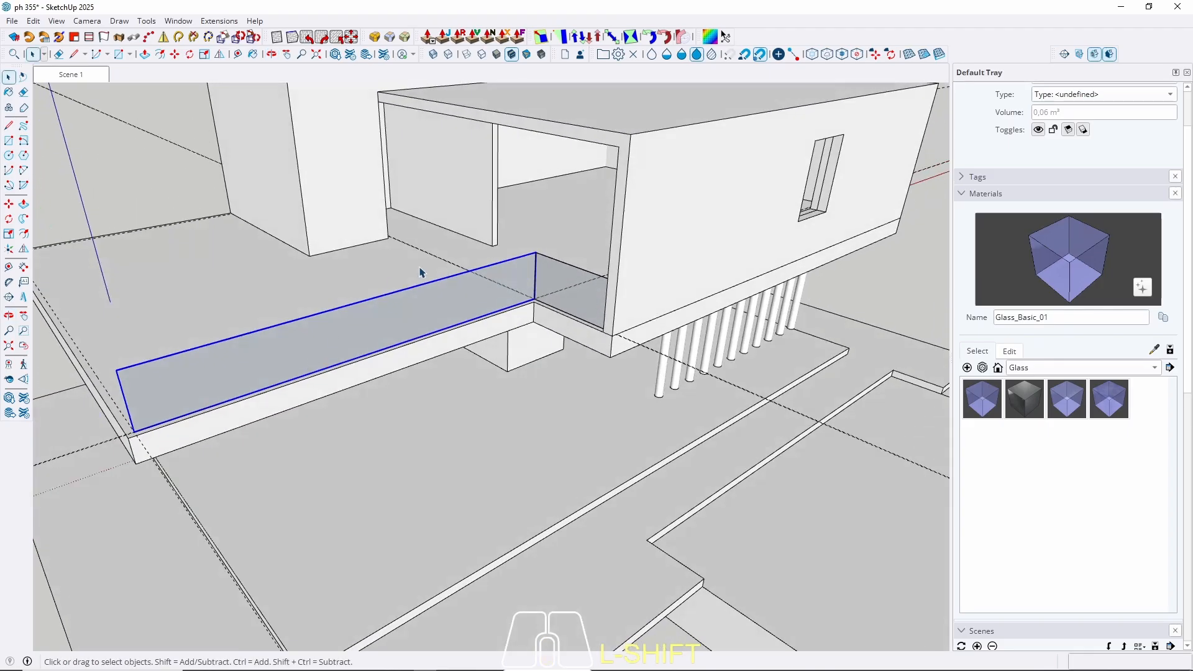
middle_drag(192, 373, 259, 362)
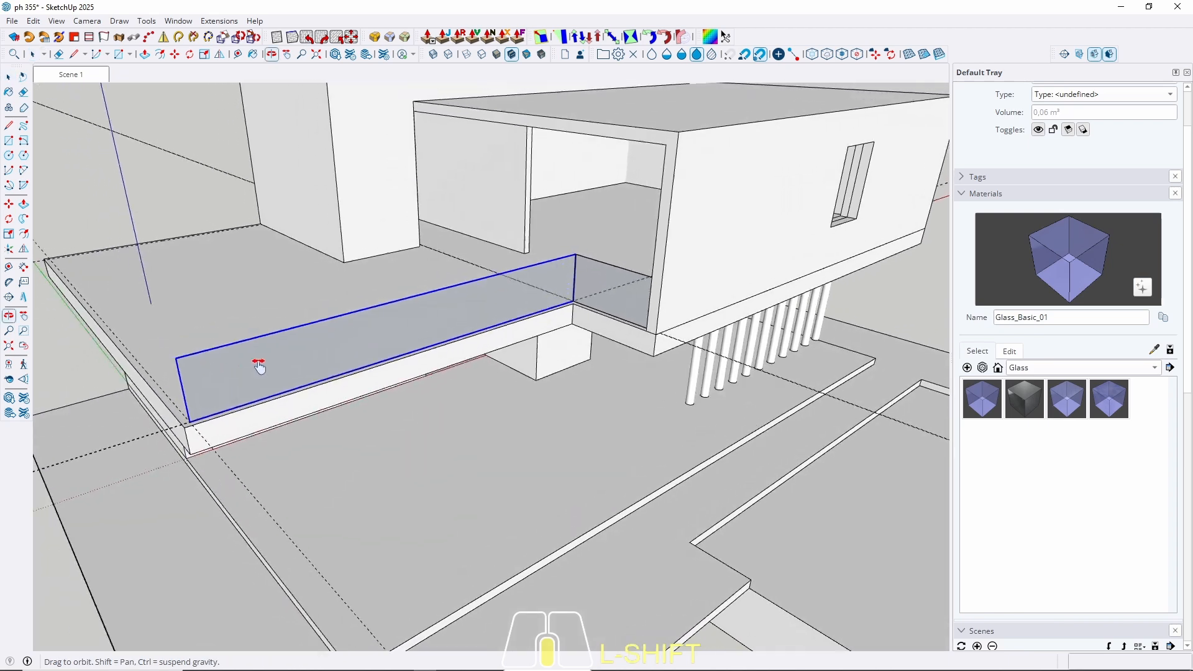
scroll(259, 362, up, 2)
double_click(226, 373)
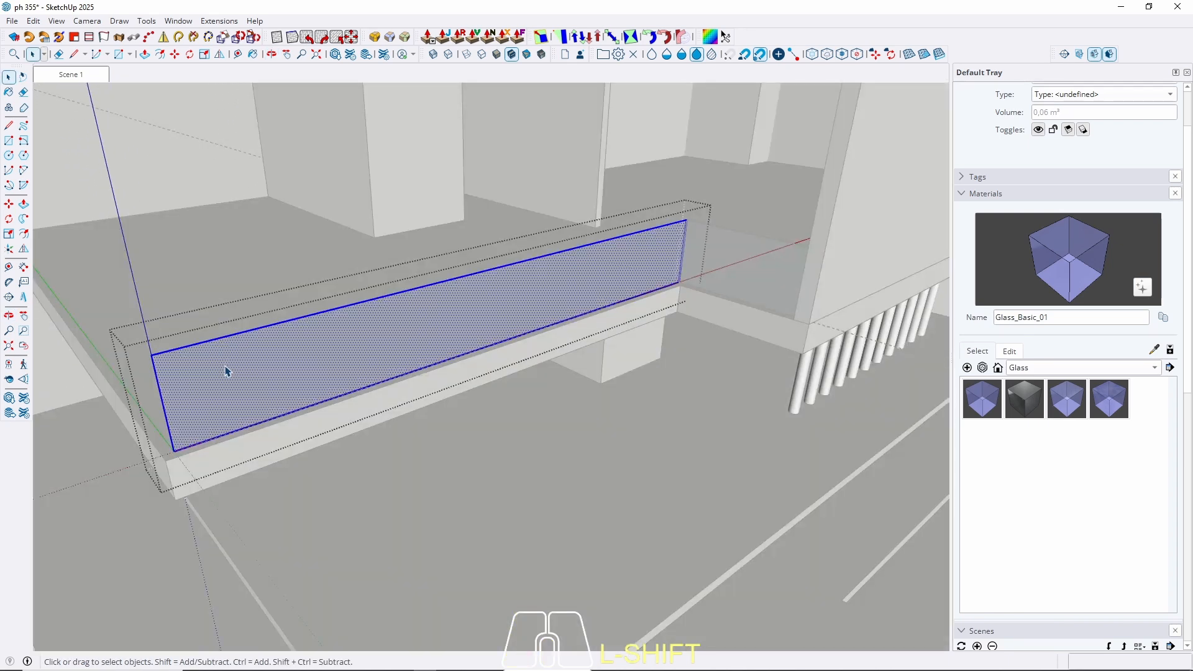
scroll(157, 378, up, 3)
scroll(157, 374, up, 1)
click(151, 359)
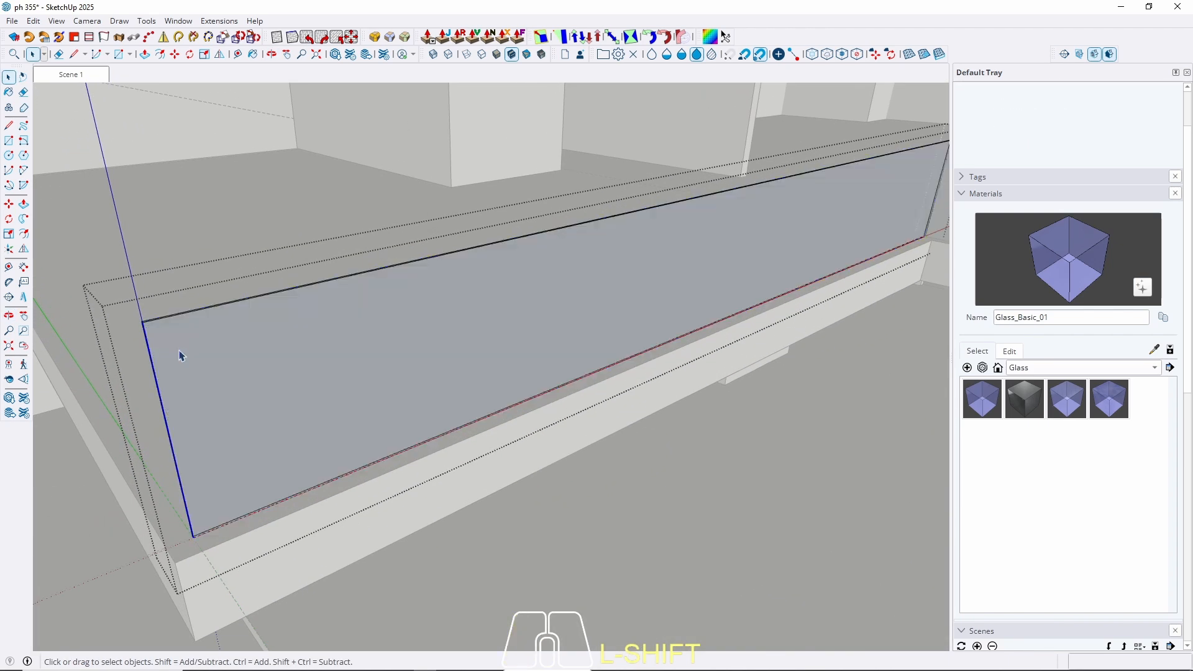
Copy the edge 700 cm along red and divide it into three equal panels.
key(m)
scroll(189, 346, up, 1)
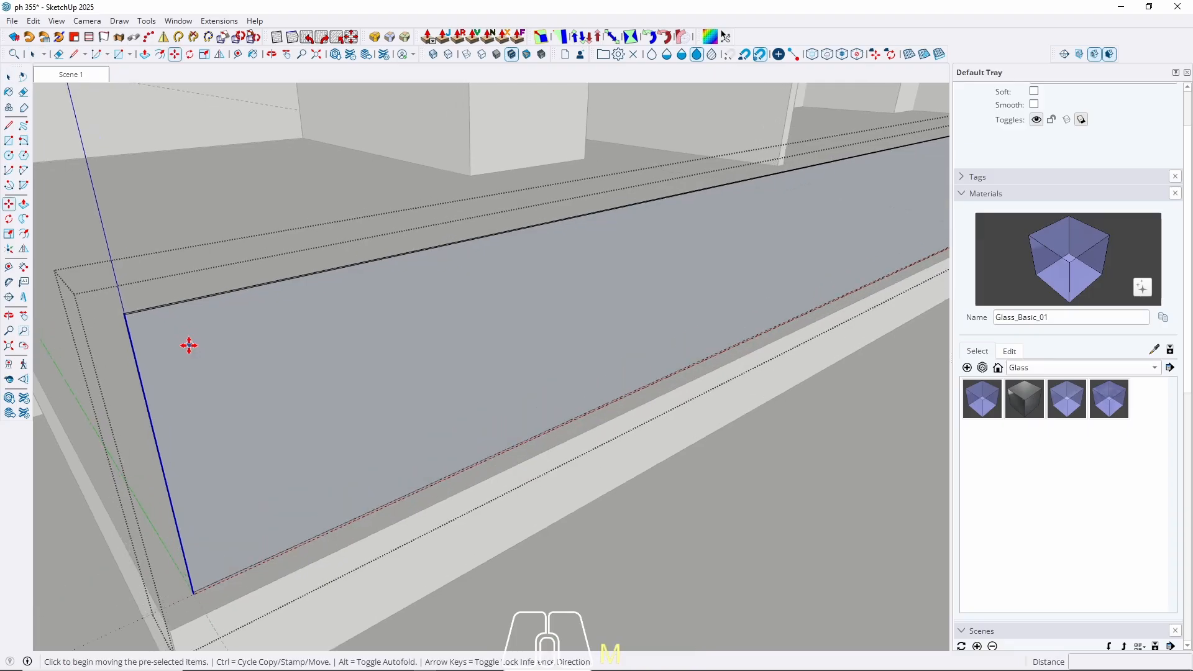
click(138, 381)
key(ctrl)
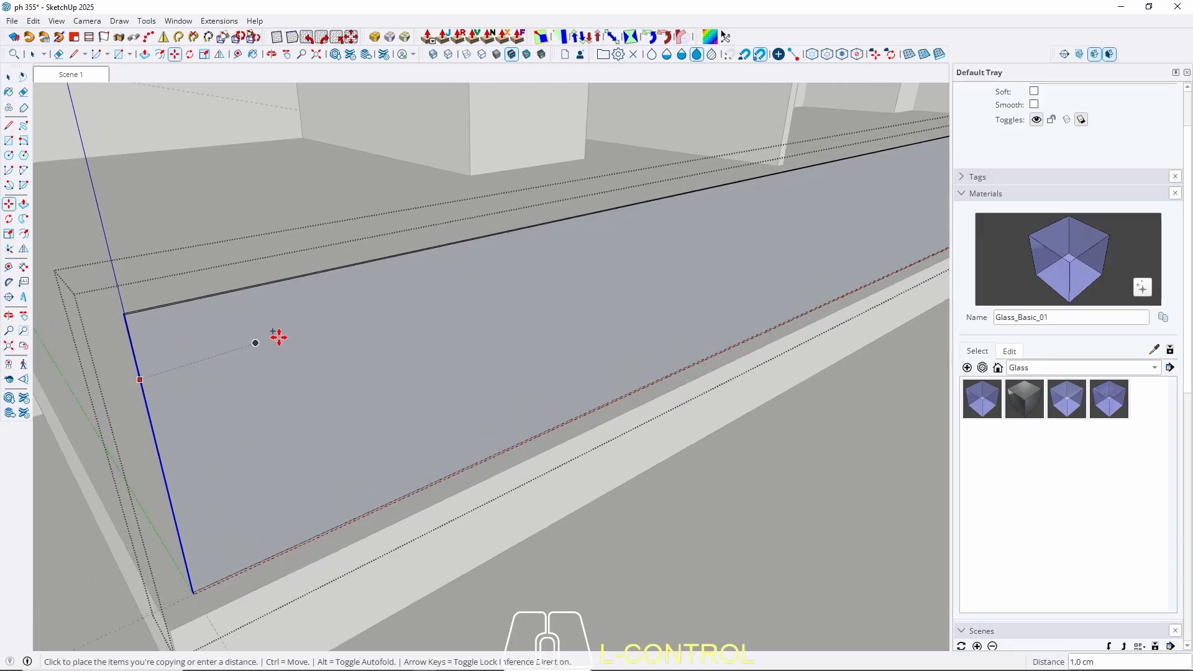
key(Right)
scroll(106, 463, down, 5)
scroll(560, 273, up, 4)
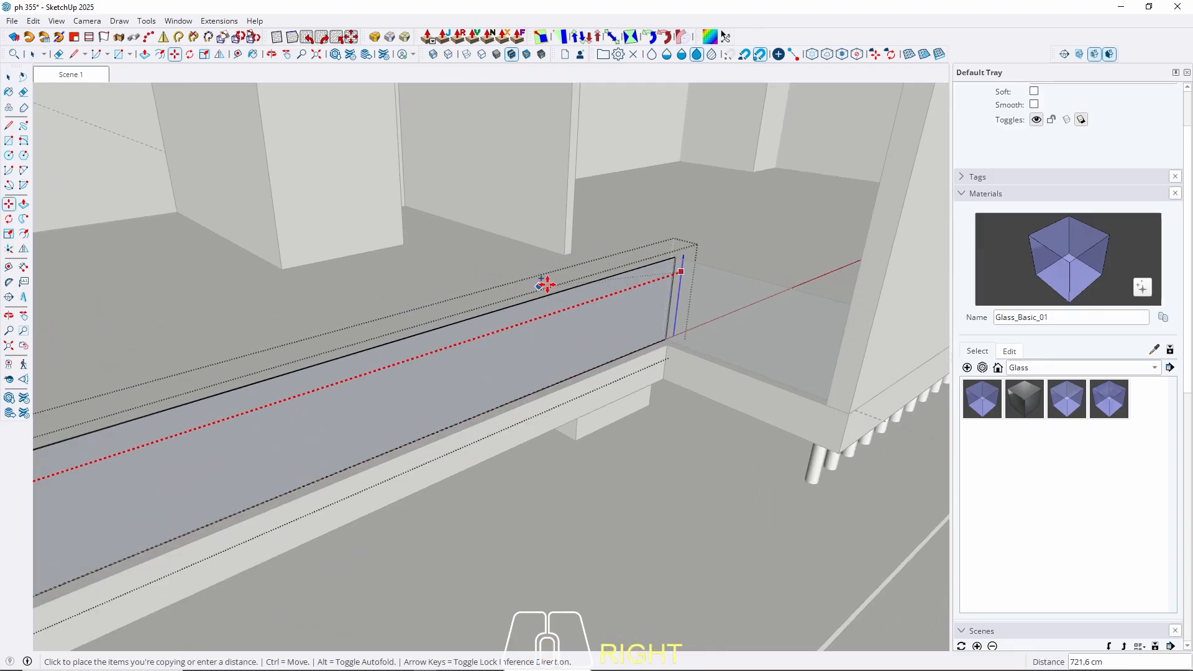
click(677, 273)
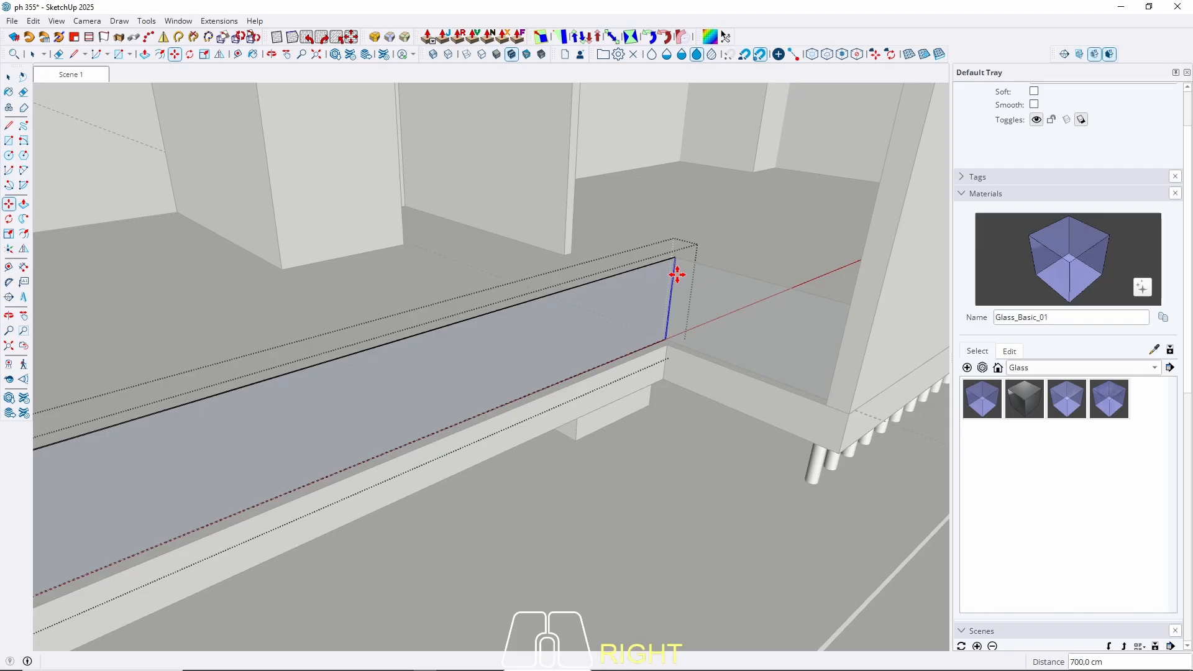
key(Return)
key(space)
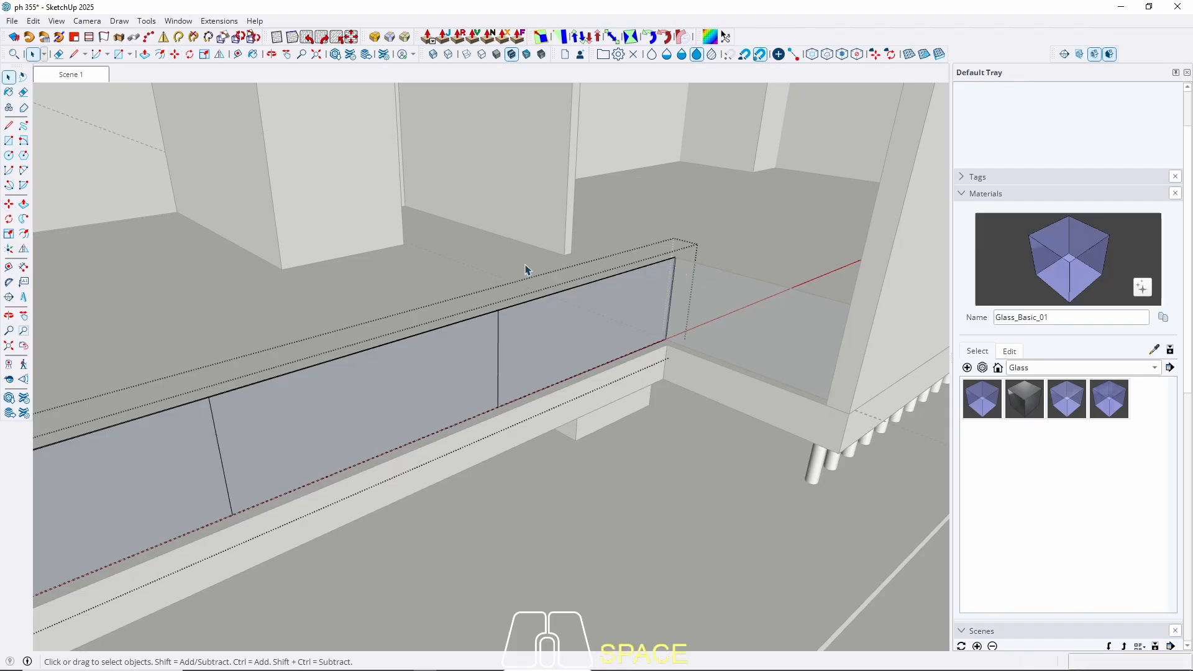
scroll(516, 298, down, 6)
scroll(153, 137, up, 2)
click(71, 76)
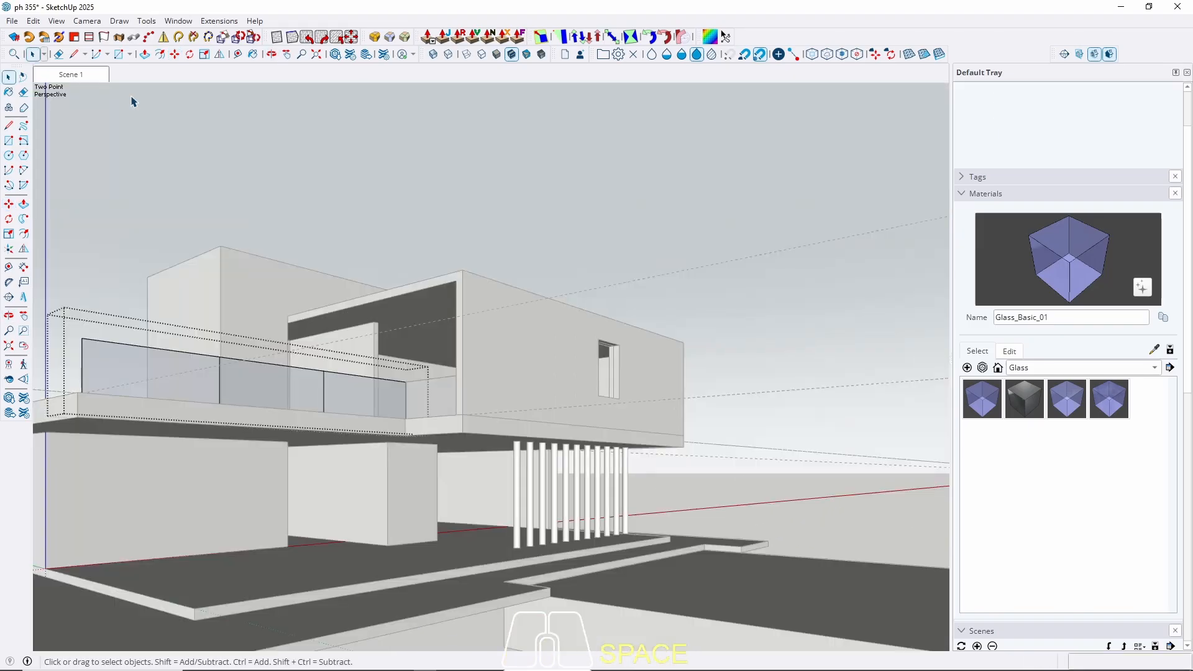
Inside the glass group, copy the joint edges a small offset along red.
key(Escape)
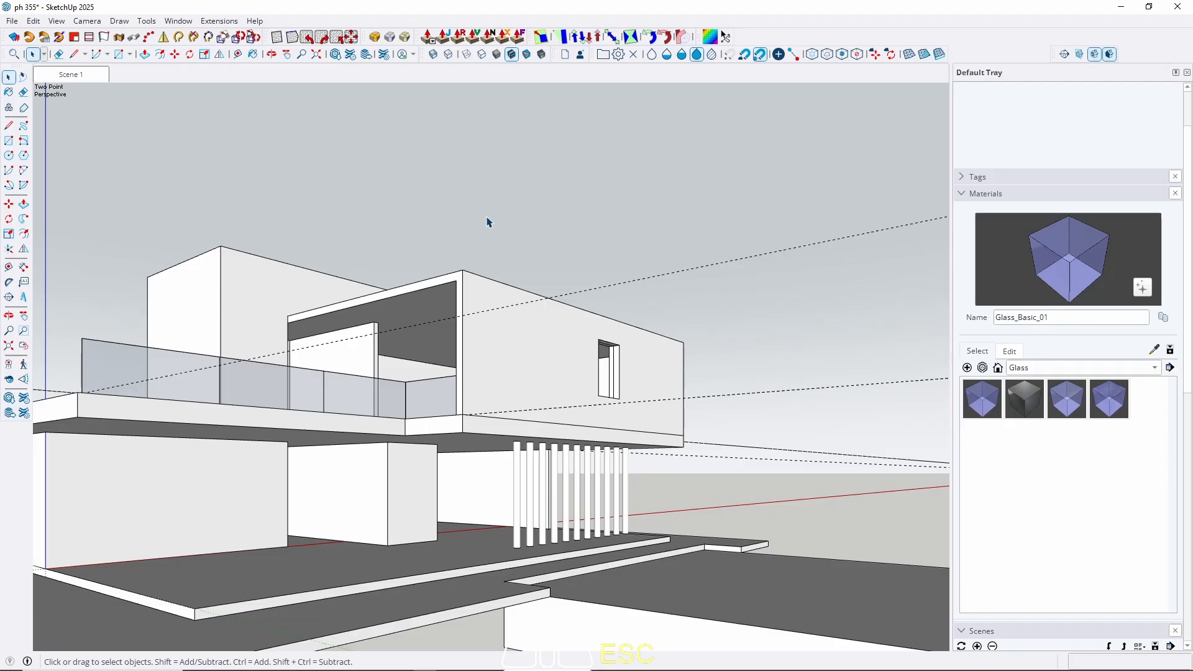
middle_drag(401, 347, 590, 325)
scroll(424, 512, up, 5)
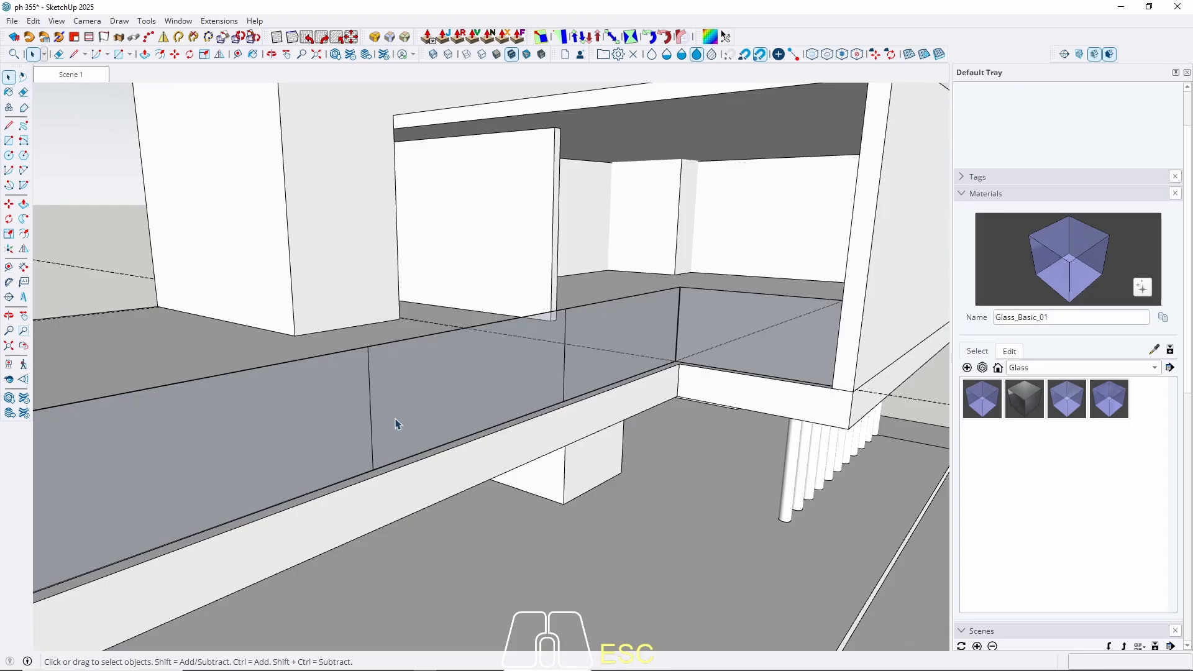
double_click(377, 406)
click(369, 380)
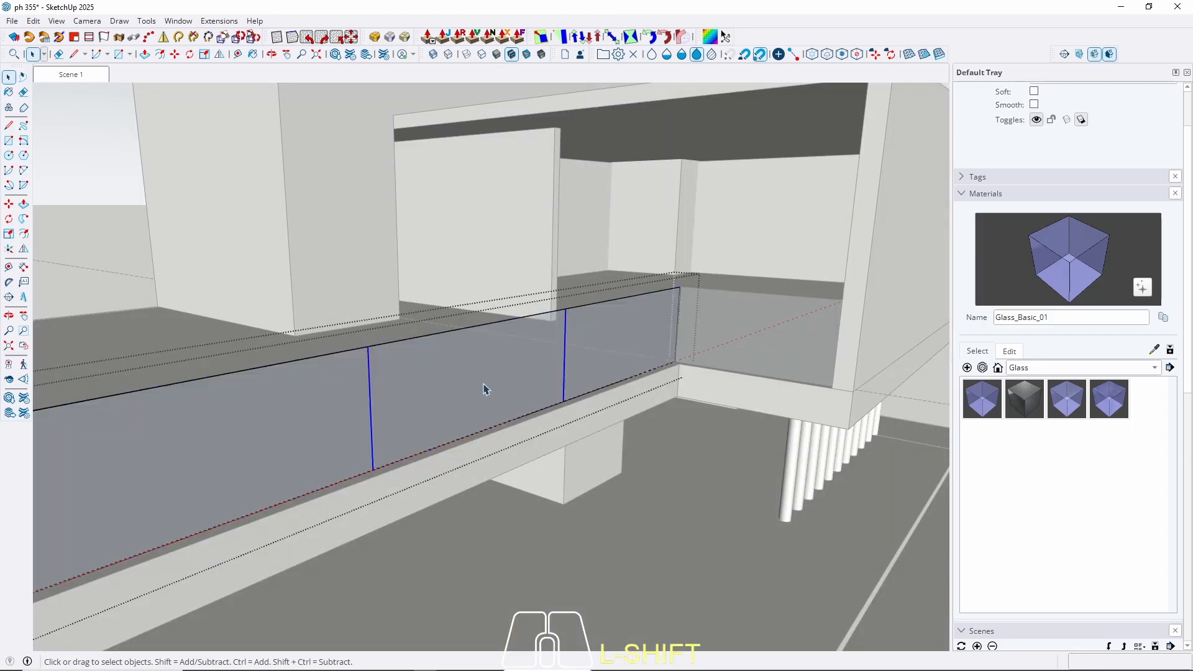
scroll(486, 388, up, 2)
key(m)
key(ctrl)
click(318, 389)
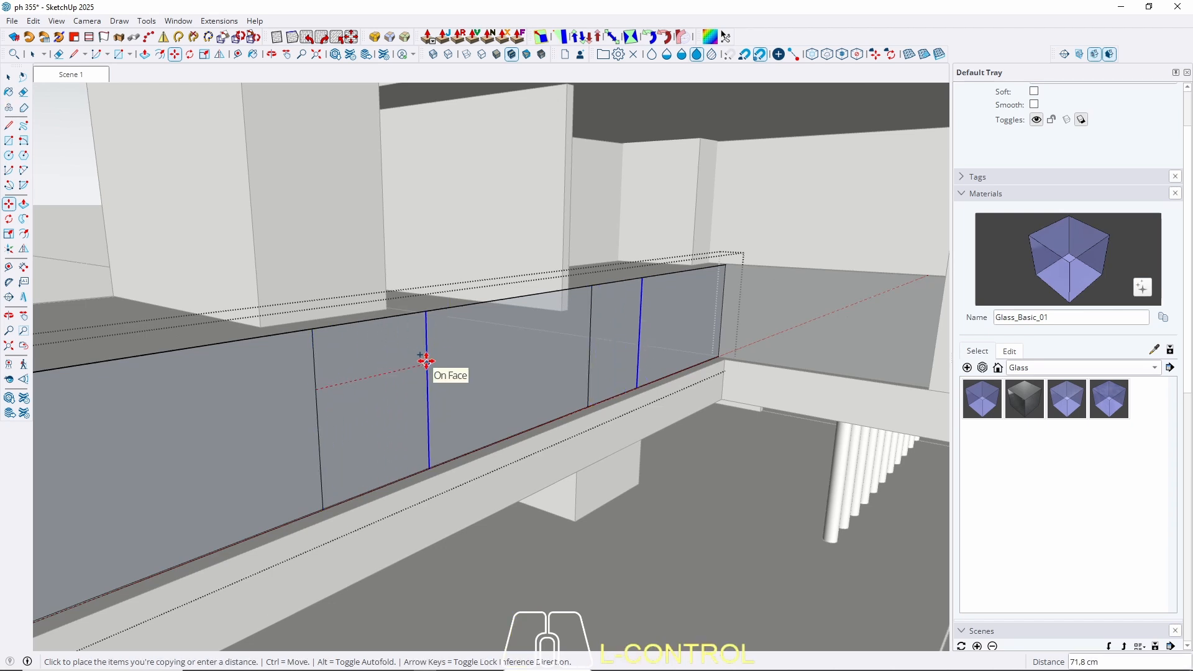
key(Left)
key(Right)
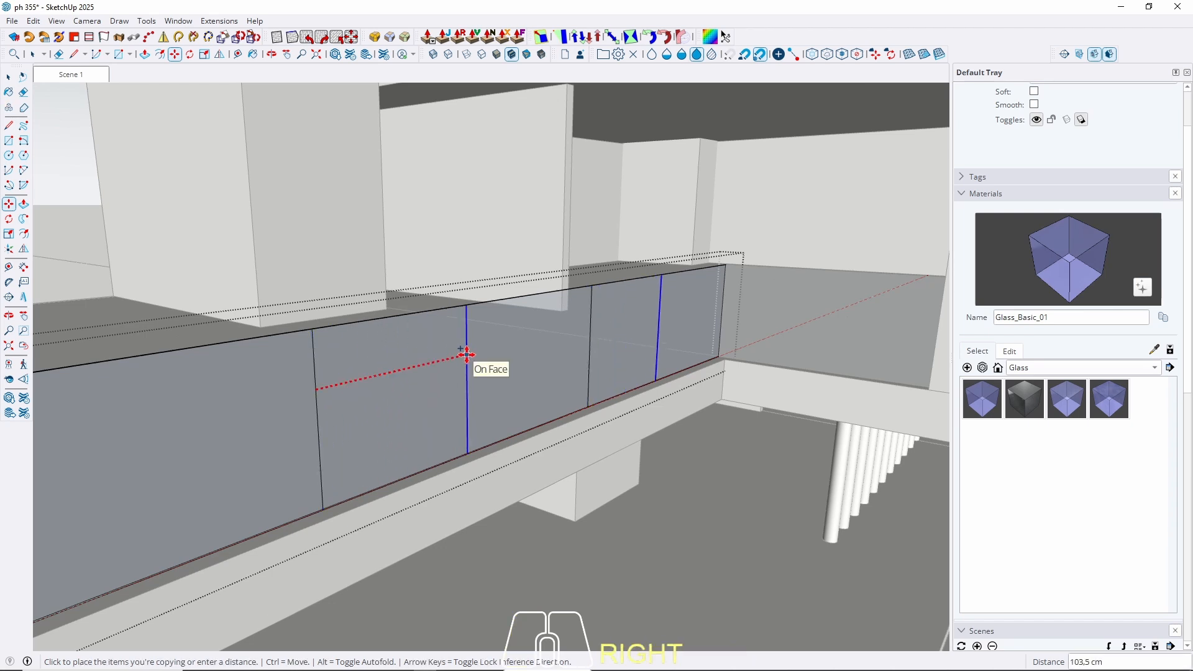
key(Return)
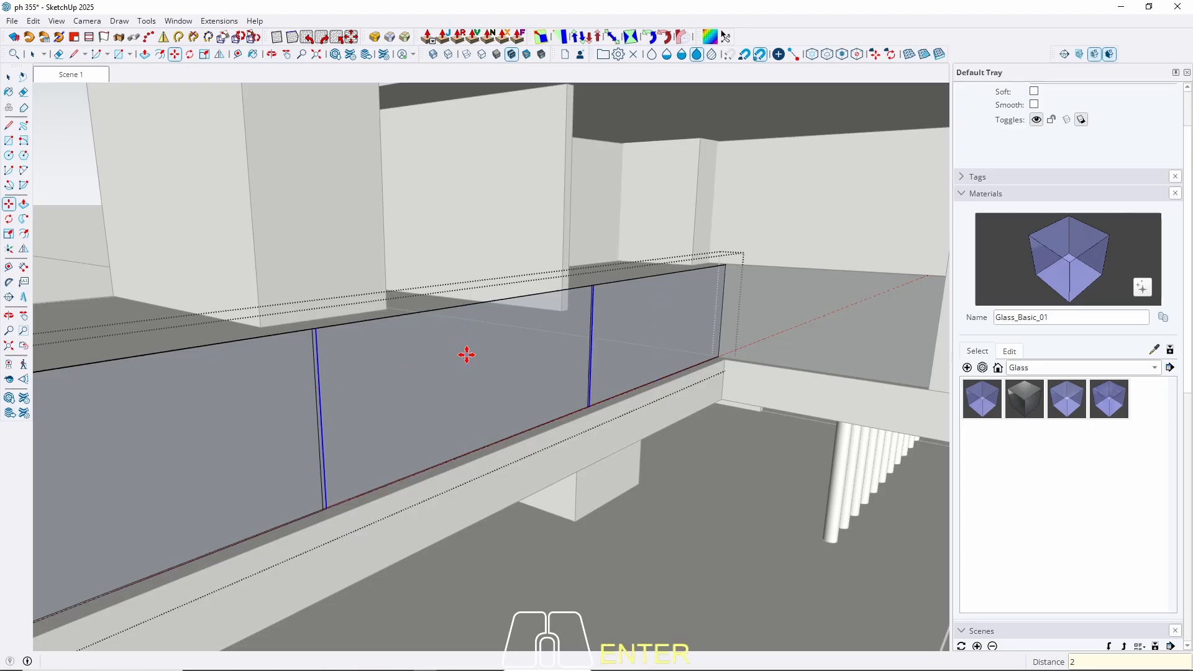
key(space)
Push the narrow joint strips through the glass to open gaps between panes.
middle_drag(472, 360, 516, 409)
scroll(475, 422, up, 3)
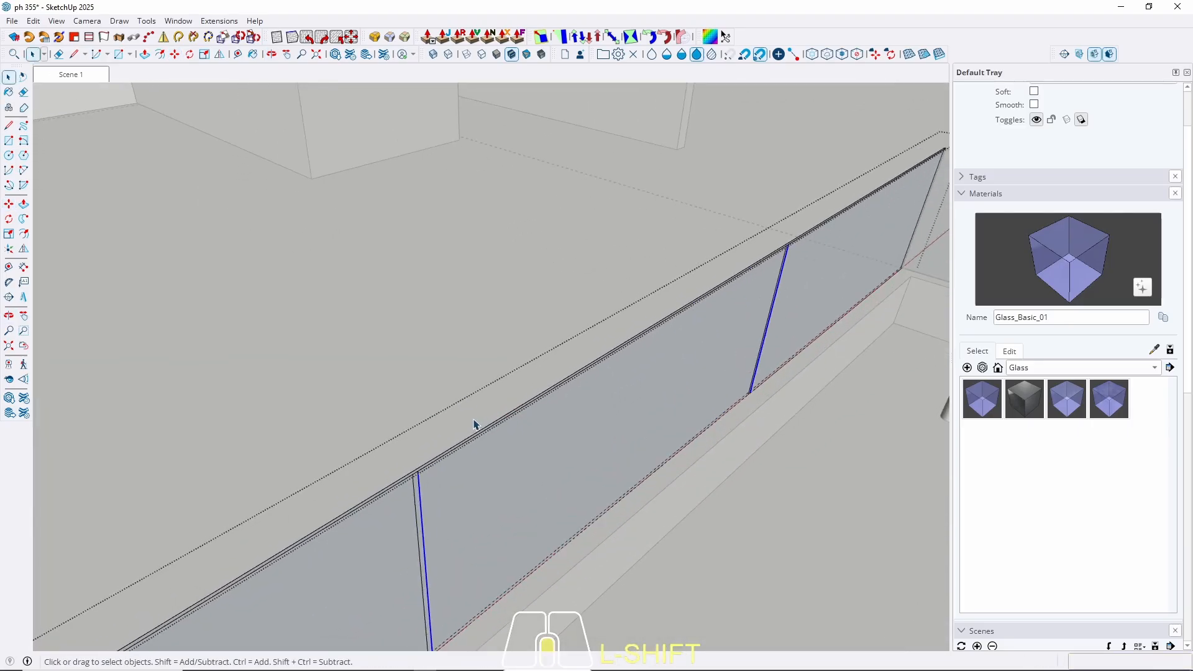
scroll(415, 492, up, 4)
scroll(392, 510, up, 2)
key(p)
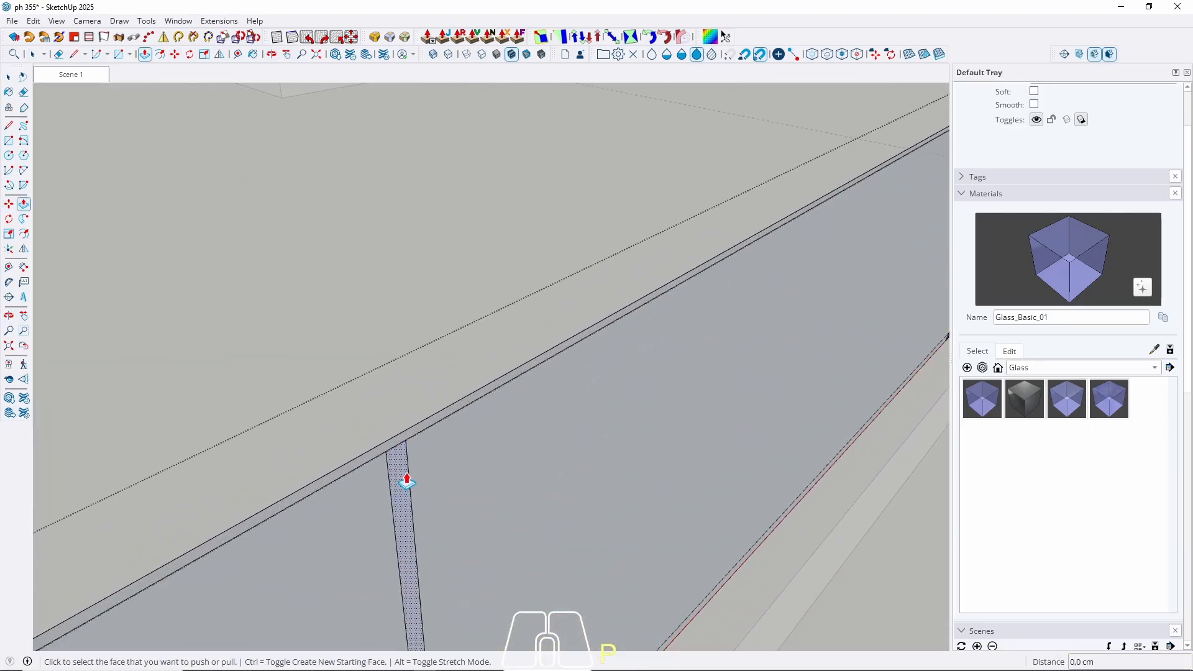
click(406, 483)
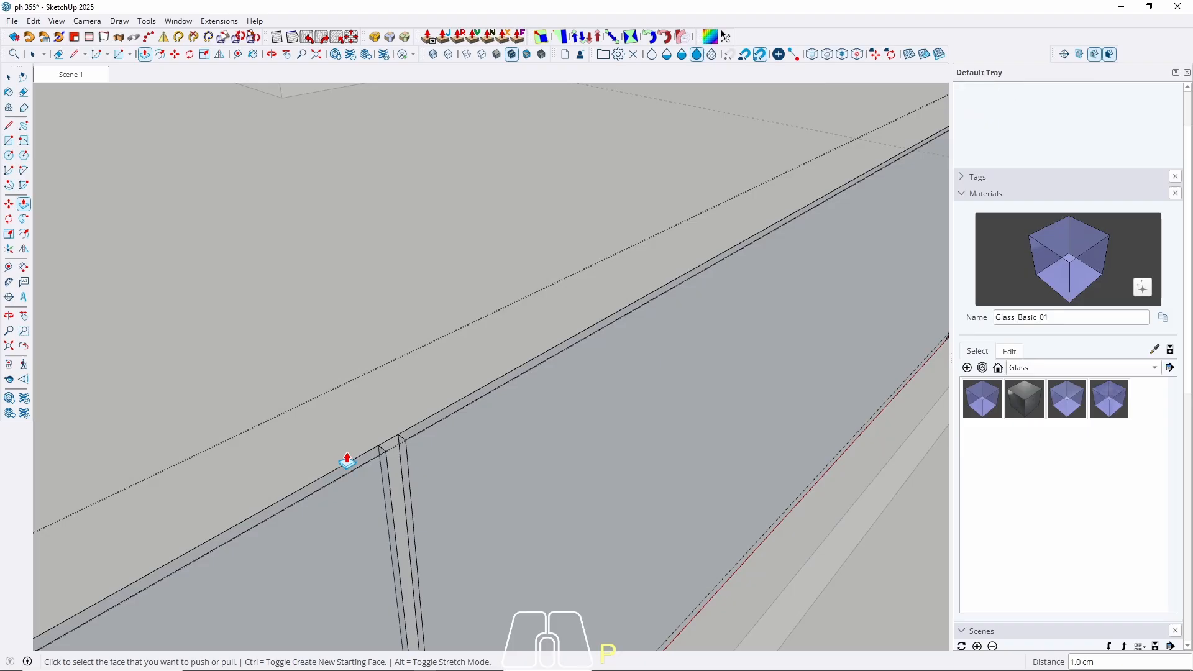
scroll(286, 475, down, 5)
scroll(555, 301, up, 2)
scroll(562, 356, up, 2)
double_click(535, 404)
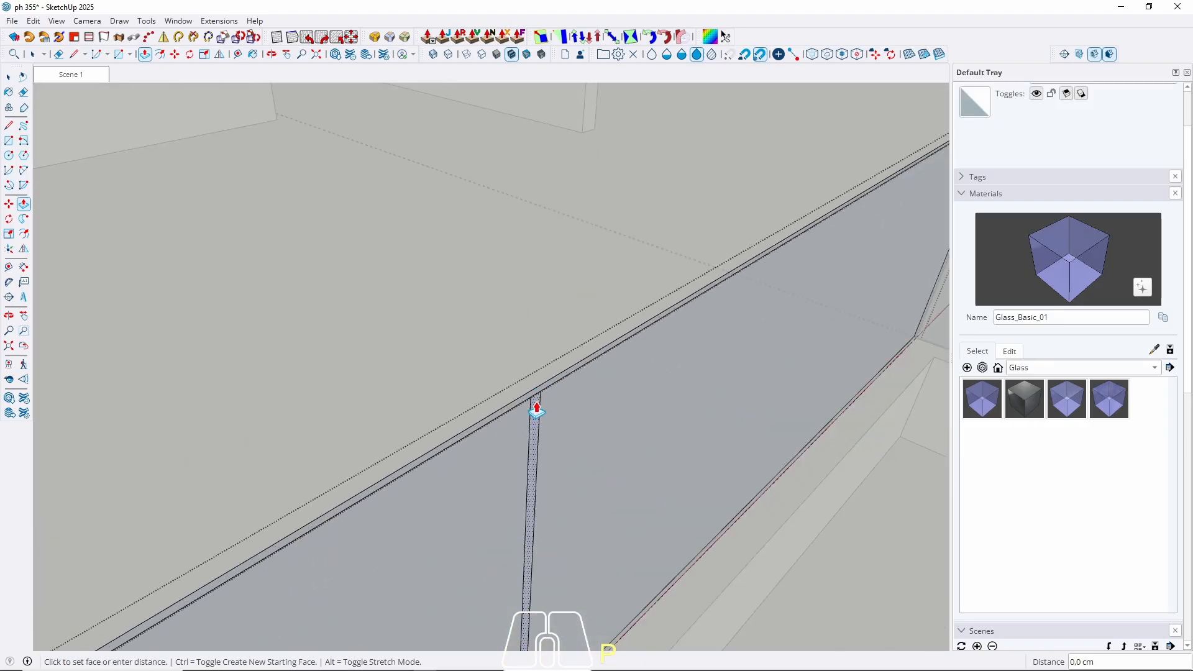
key(space)
Erase the leftover edge at a panel joint.
scroll(559, 385, down, 2)
key(e)
scroll(528, 381, up, 3)
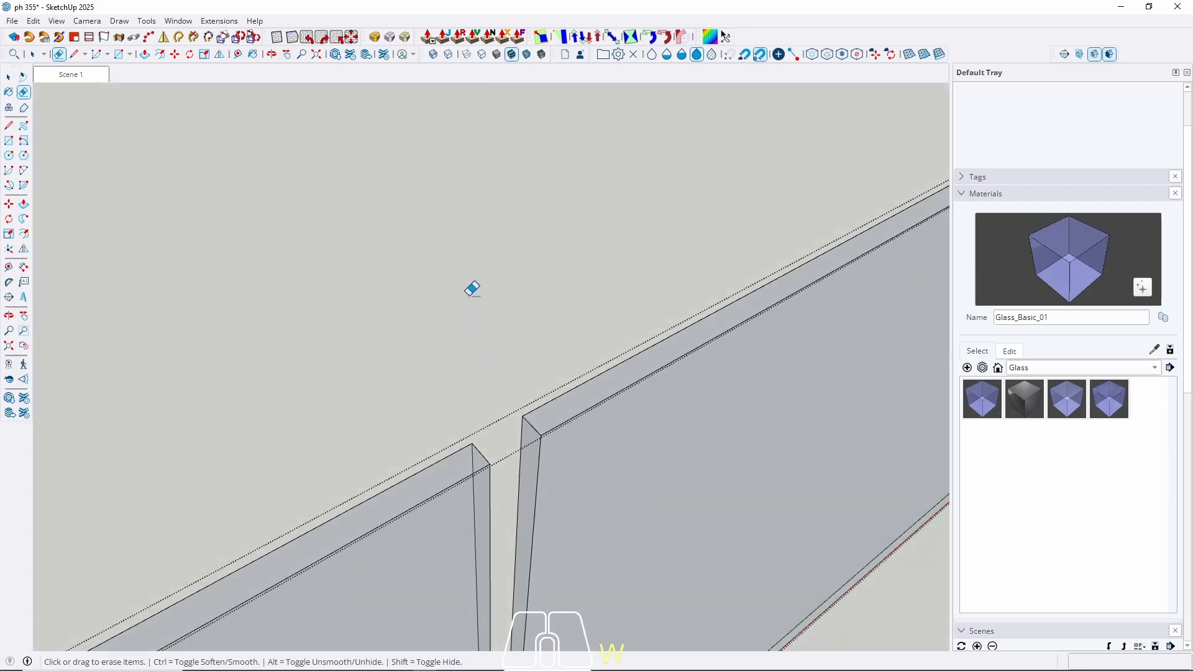
scroll(474, 245, down, 4)
scroll(336, 353, up, 6)
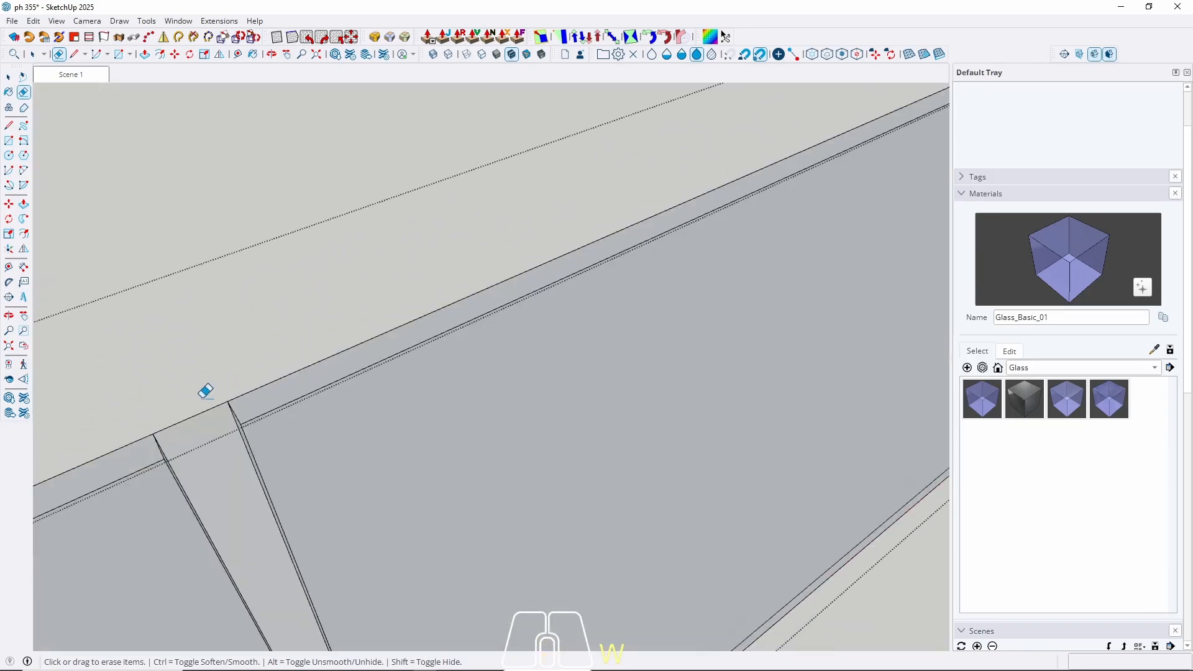
click(207, 413)
scroll(213, 373, down, 3)
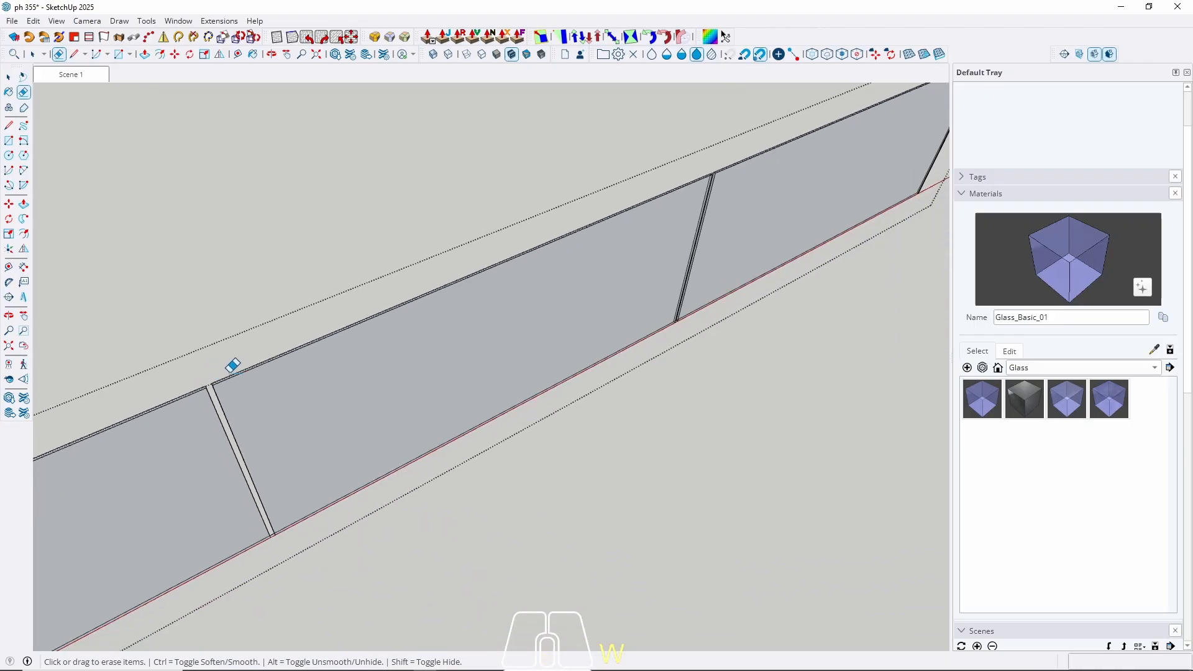
scroll(434, 346, down, 4)
key(space)
scroll(373, 365, up, 5)
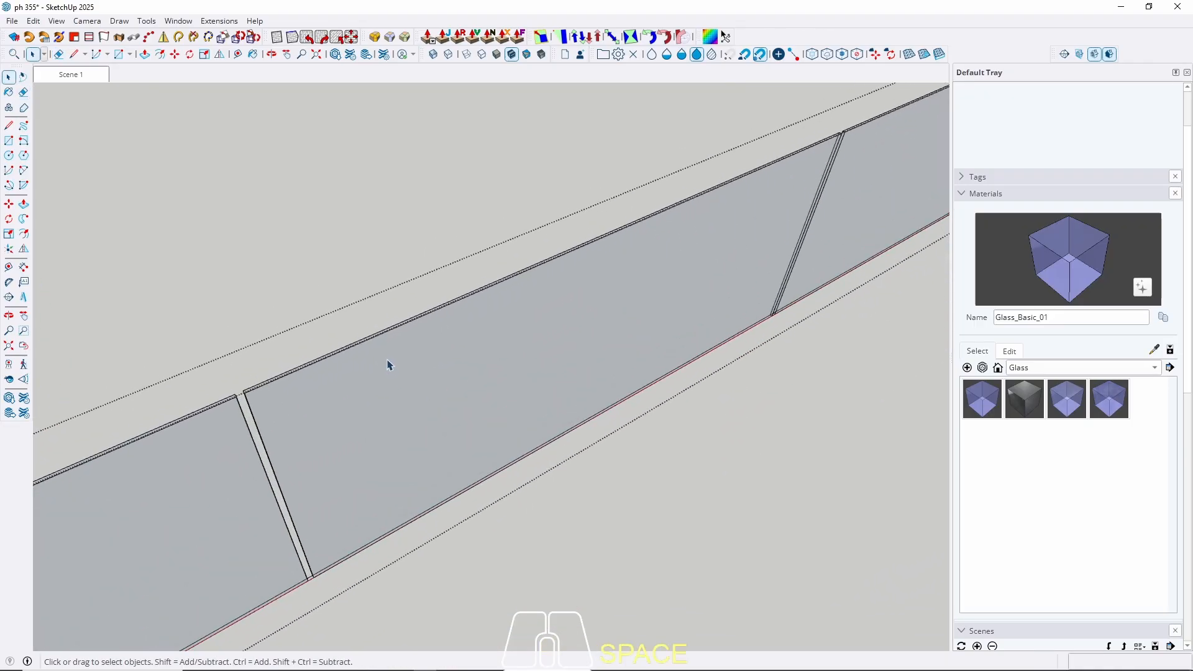
scroll(389, 366, down, 5)
Exit the group and return to the Scene 1 view of the house.
middle_drag(448, 400, 377, 278)
scroll(377, 278, up, 5)
key(Escape)
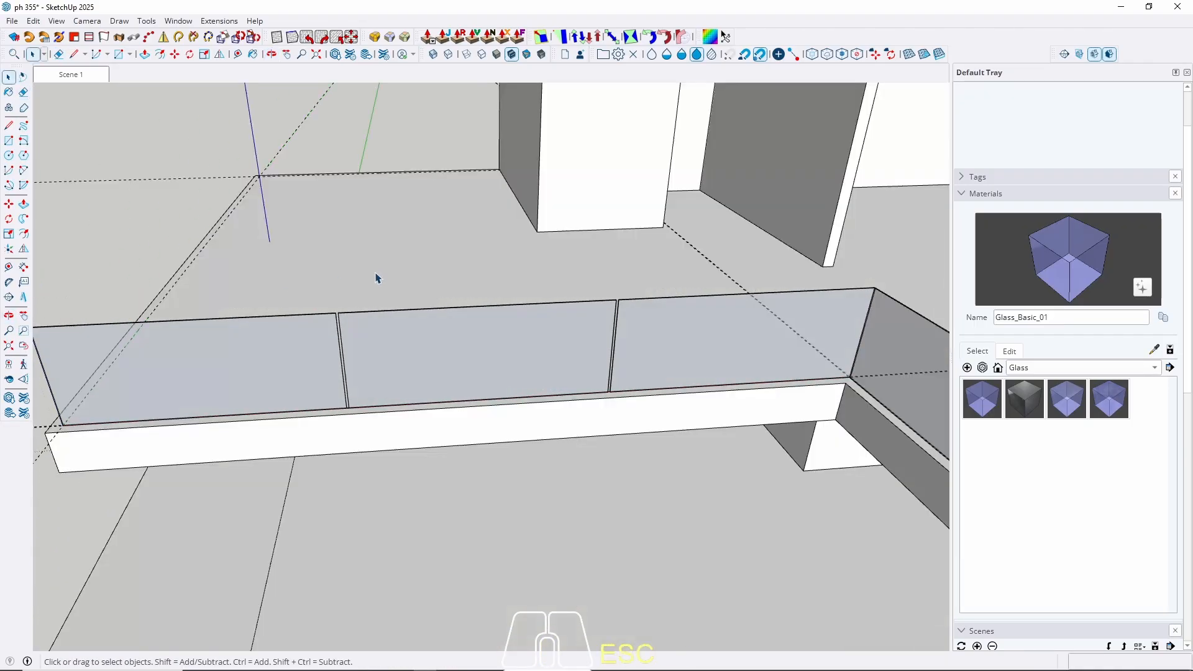
scroll(417, 360, down, 5)
middle_drag(416, 360, 591, 267)
click(70, 77)
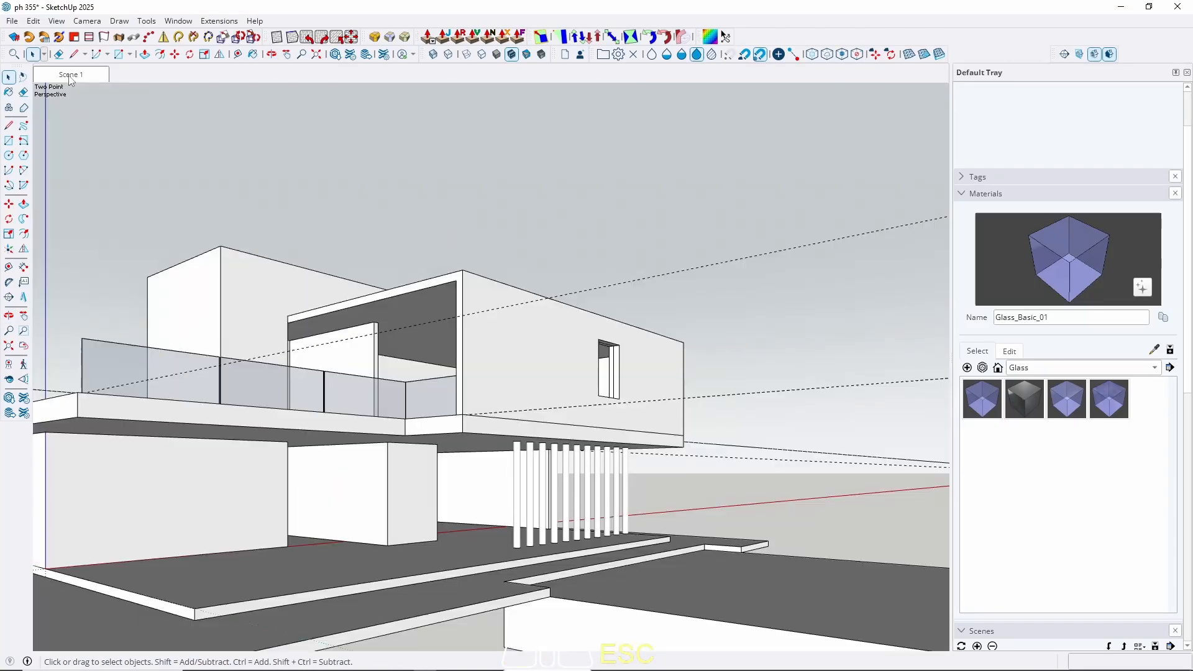
middle_drag(386, 319, 695, 360)
scroll(603, 485, up, 6)
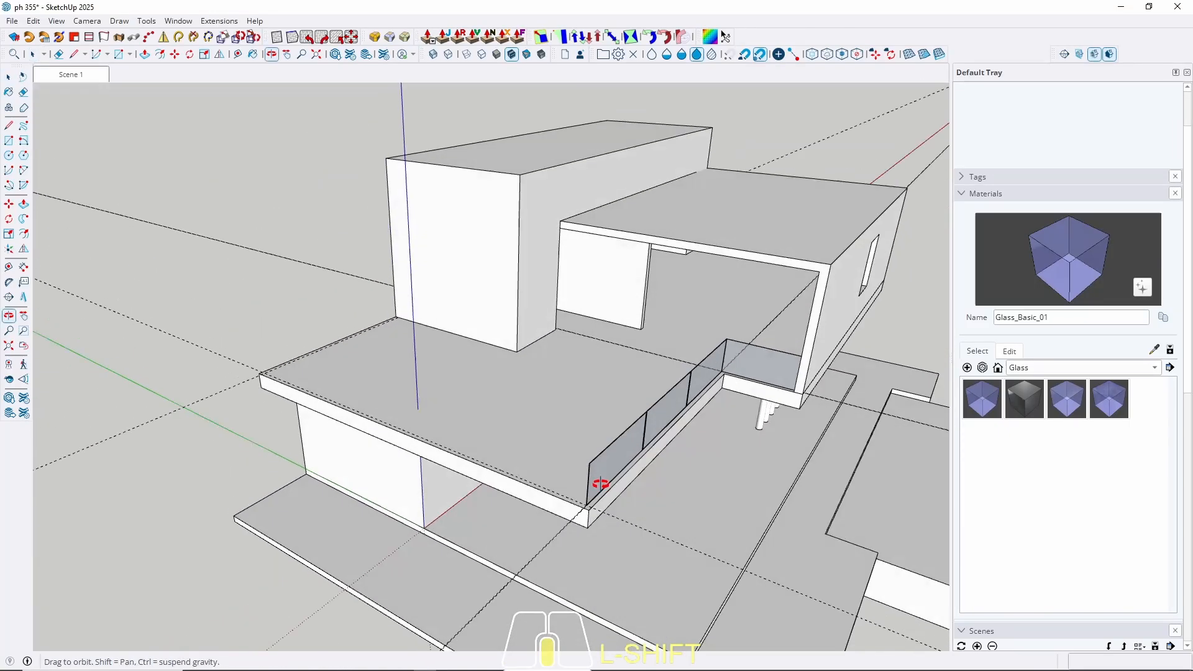
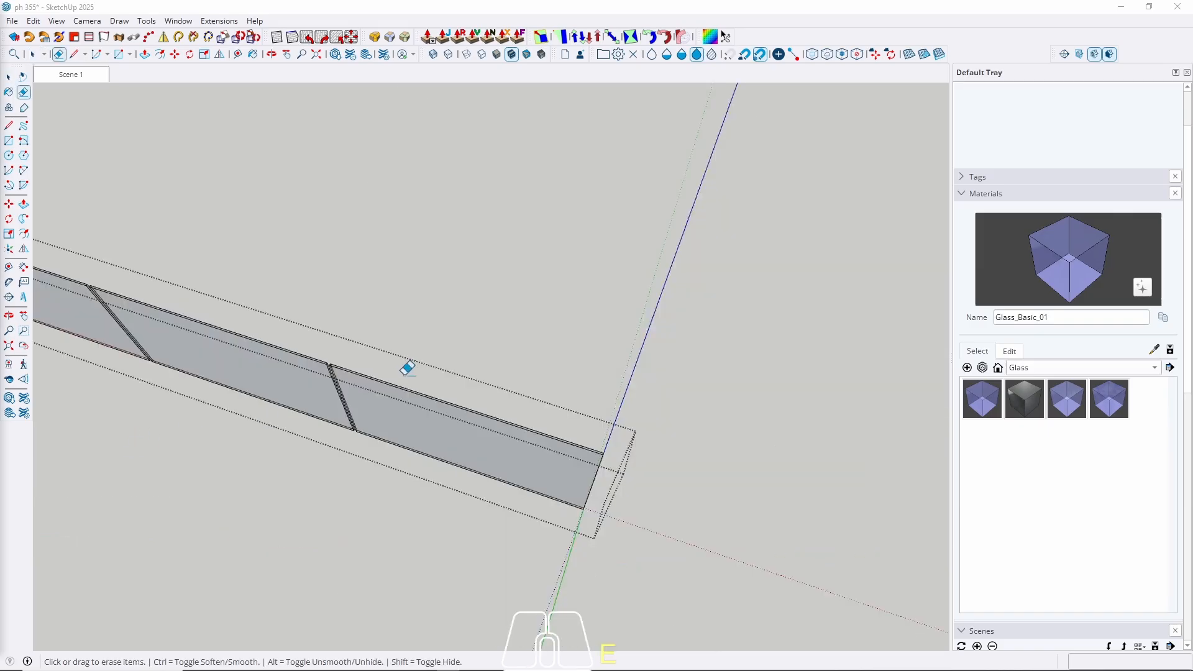
Inspect the gaps between the glass panels, then exit the glass component.
mouse_move(408, 365)
middle_down()
mouse_move(394, 419)
mouse_move(440, 405)
middle_up()
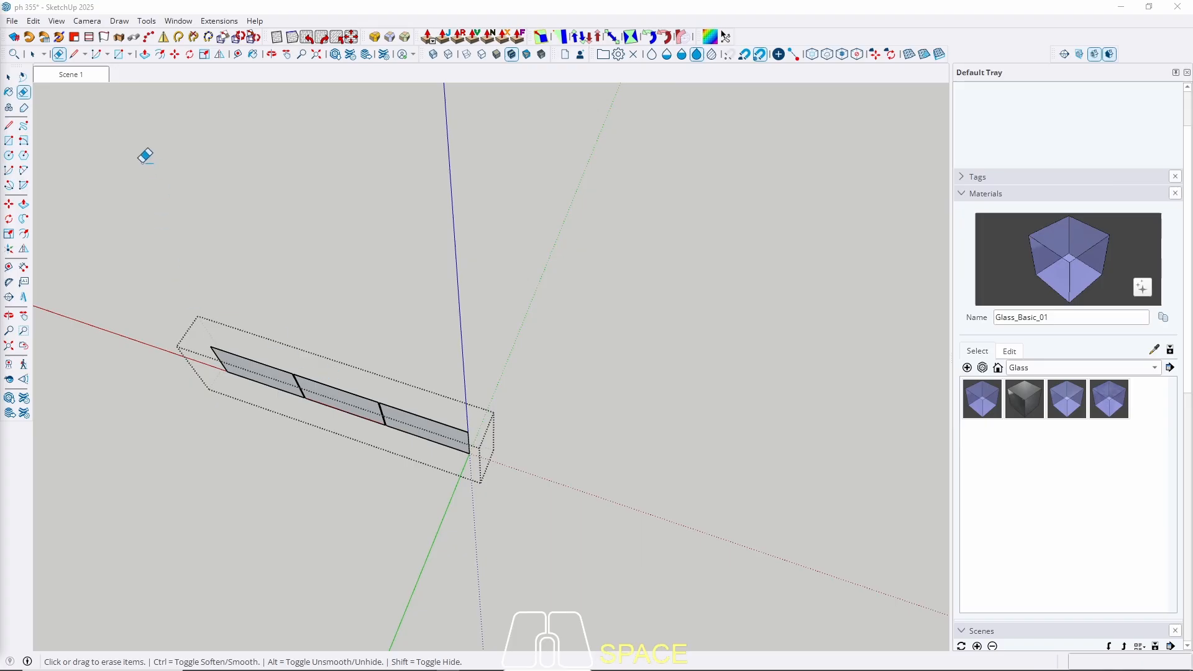
click(9, 77)
click(561, 432)
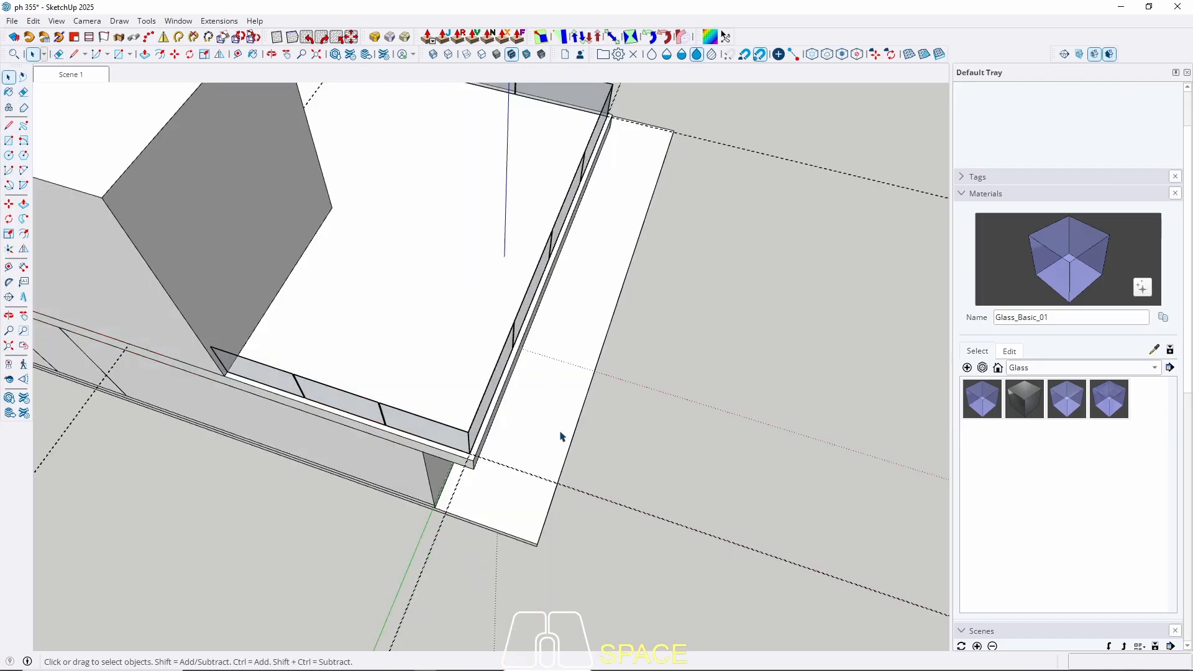
Orbit around the whole house toward the wall under the terrace.
scroll(560, 432, down, 10)
middle_drag(560, 432, 414, 181)
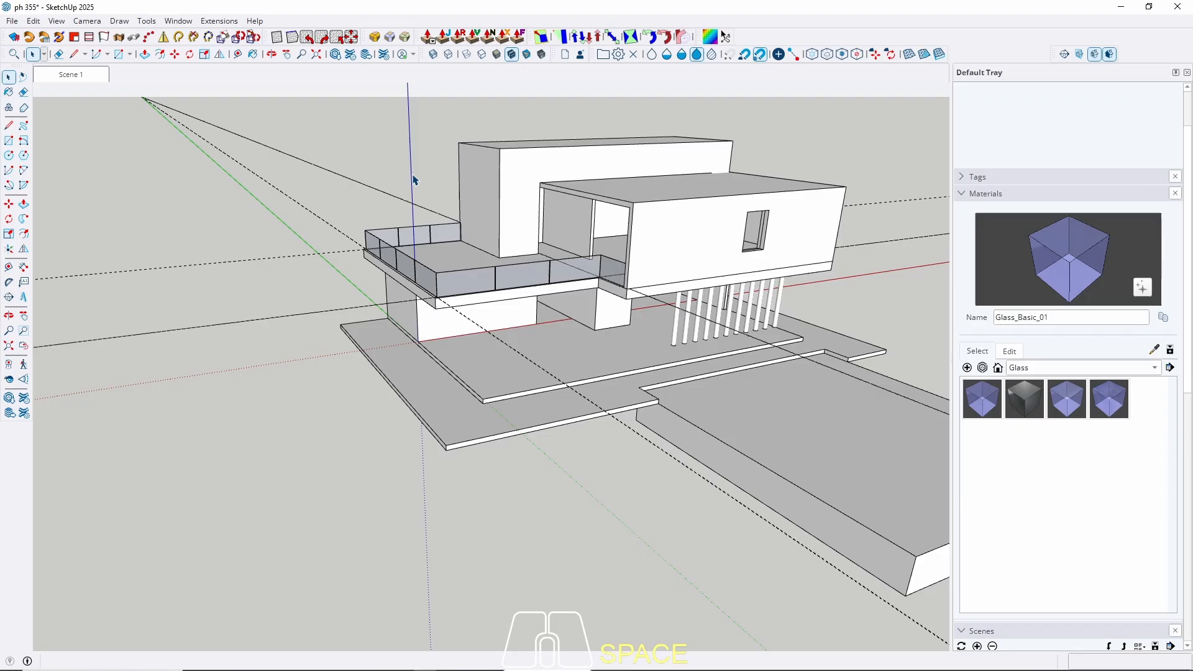
scroll(536, 301, up, 10)
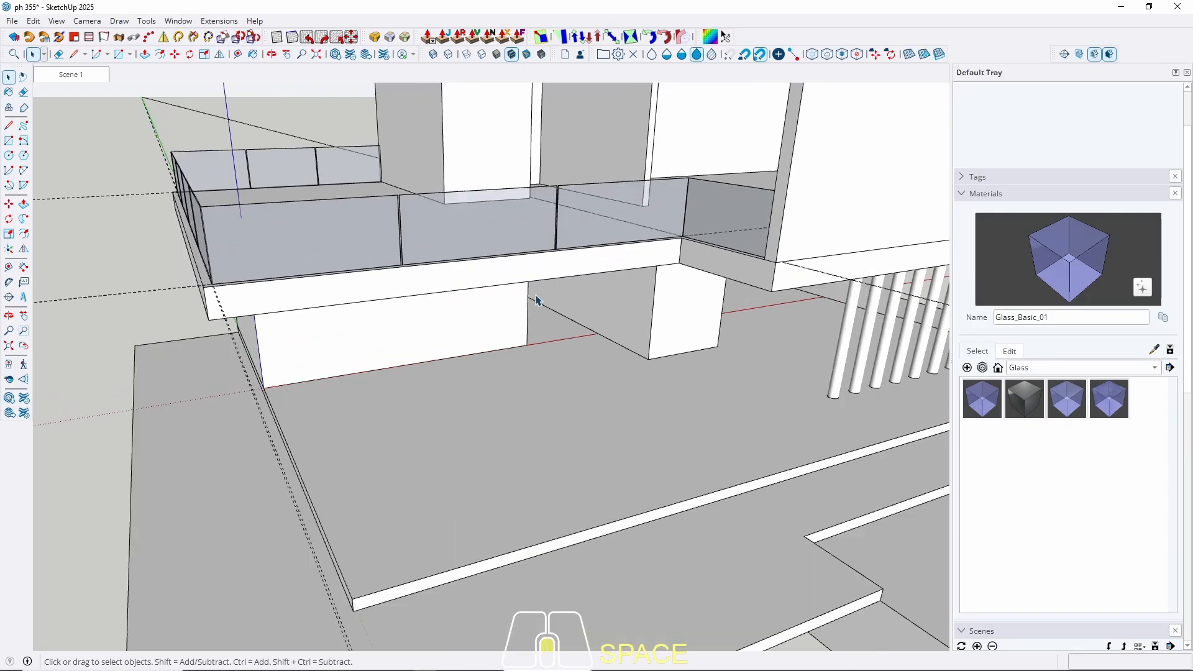
scroll(558, 363, down, 4)
middle_drag(609, 361, 466, 200)
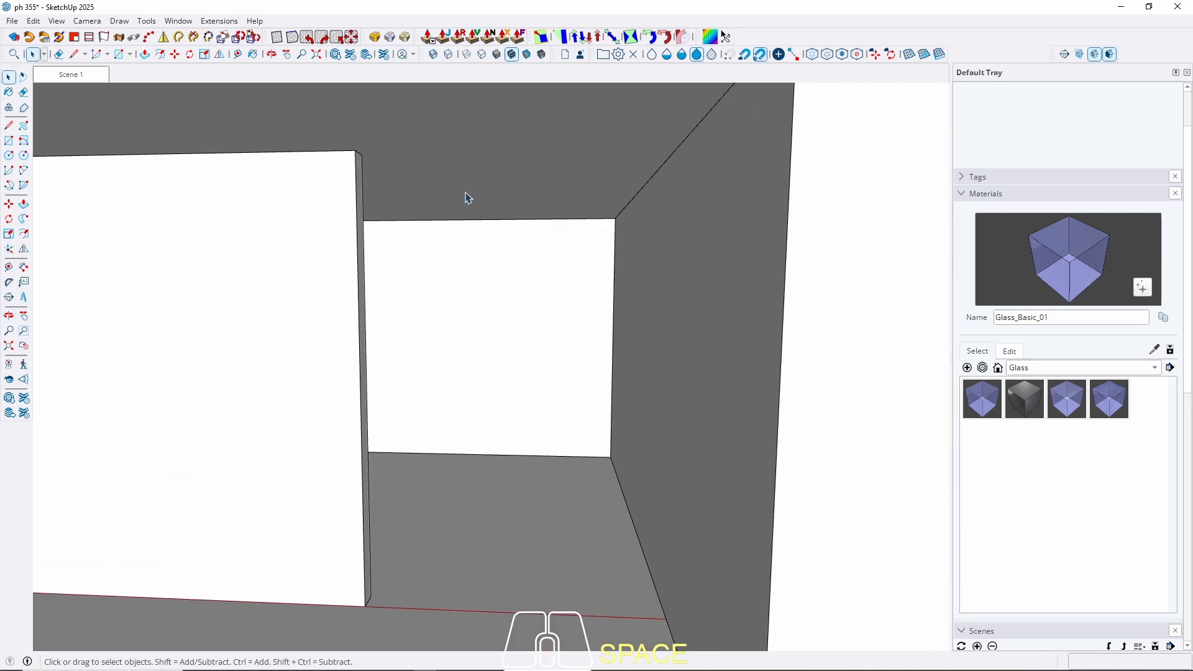
Draw a rectangle across the opening under the terrace, in the wall's plane.
key(r)
click(362, 153)
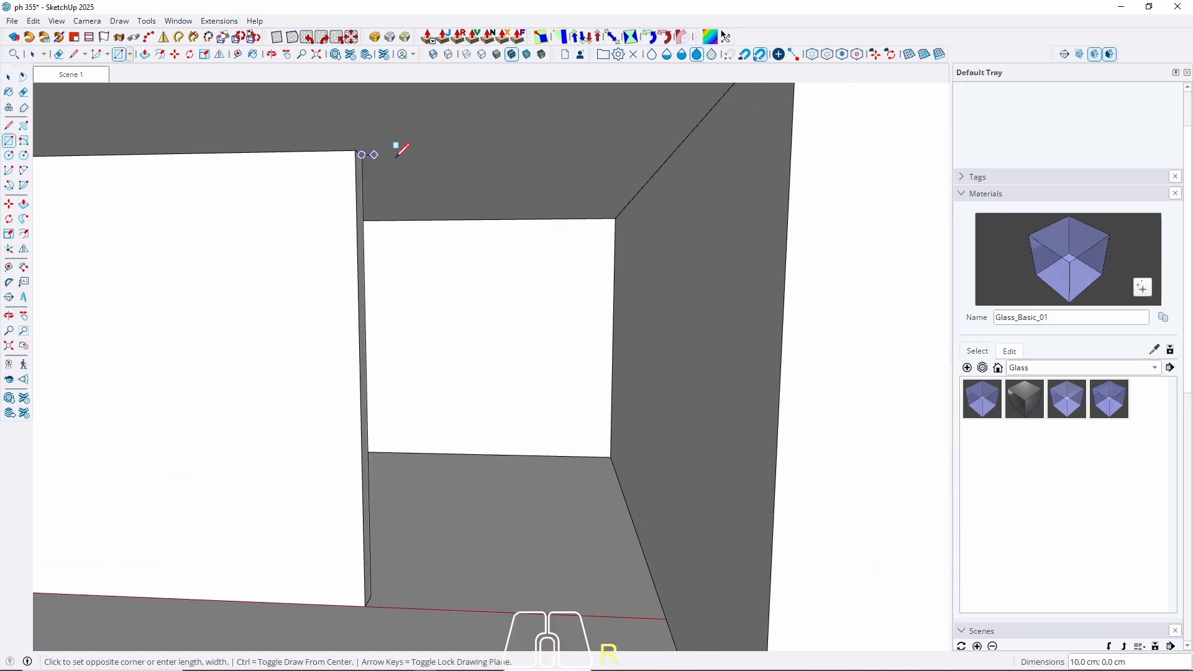
middle_drag(399, 147, 580, 381)
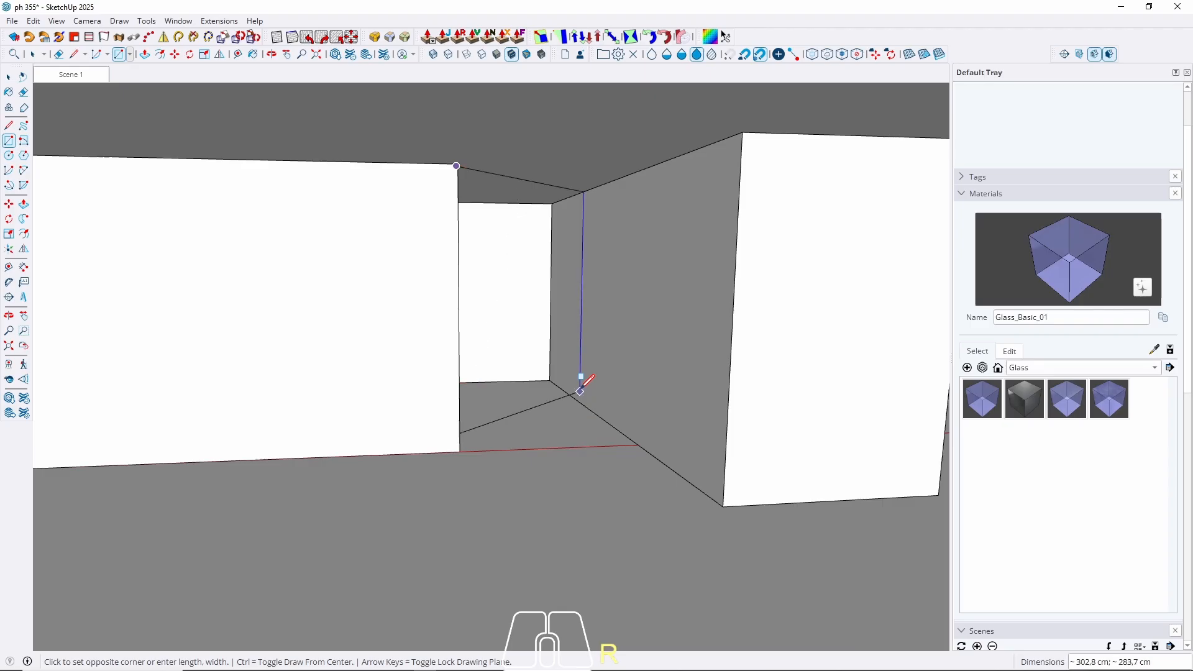
key(Left)
click(647, 443)
key(space)
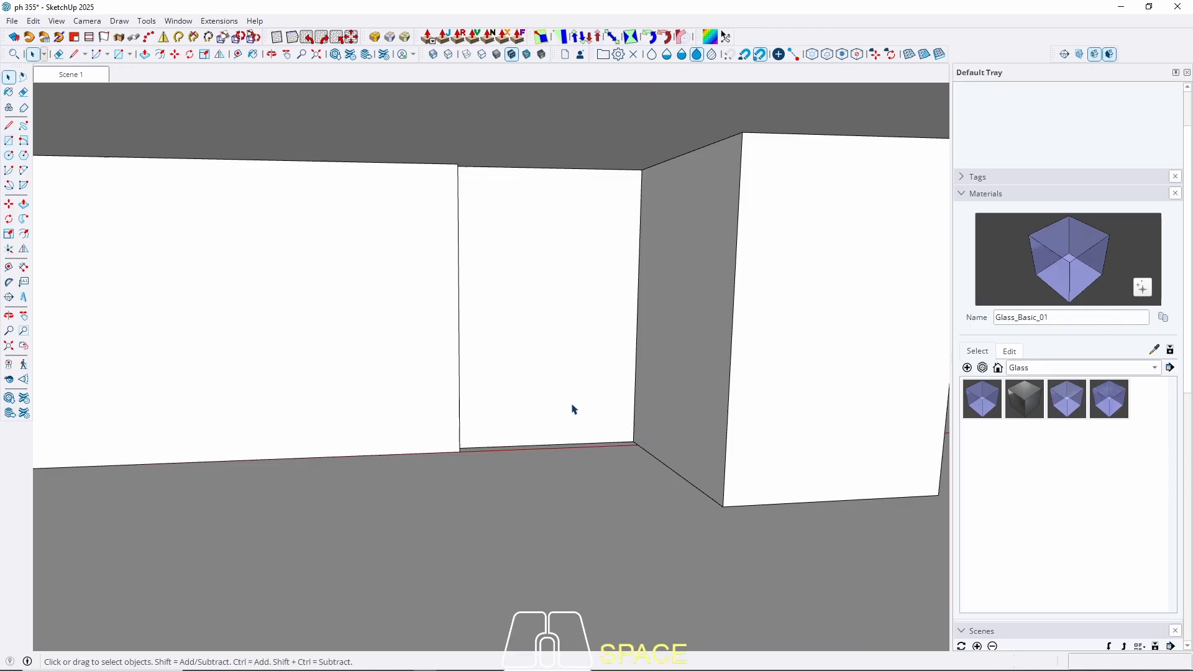
middle_drag(573, 408, 547, 429)
Extrude the new panel, make it a group, and return to the Scene 1 overview.
key(p)
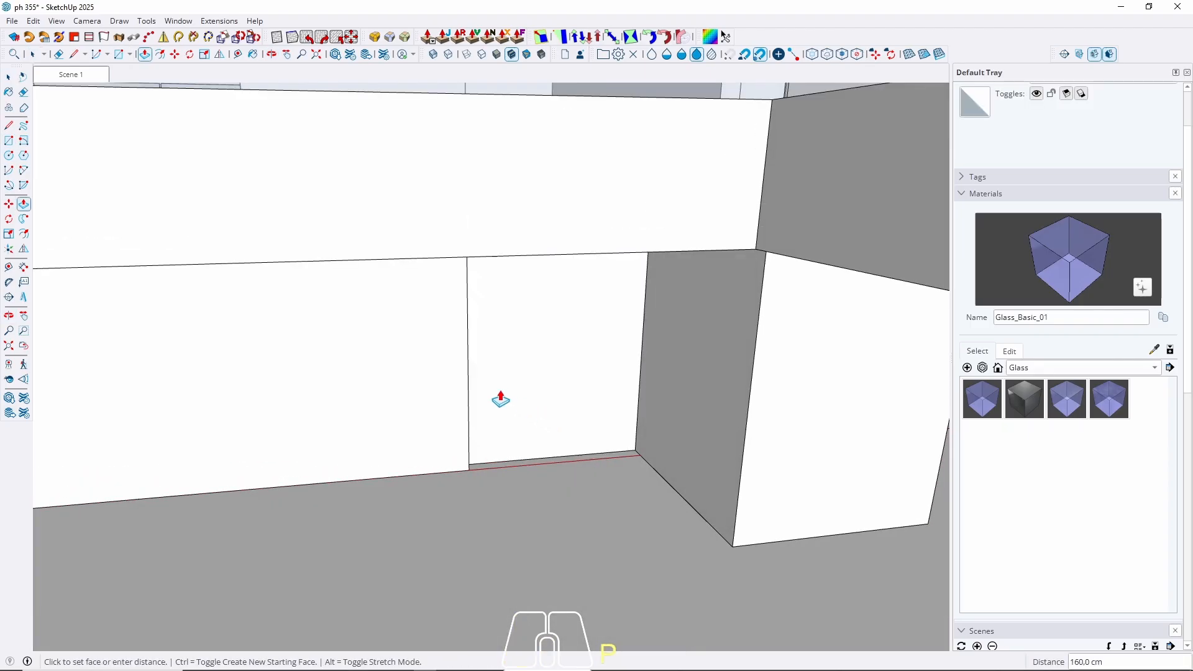
key(space)
click(535, 386)
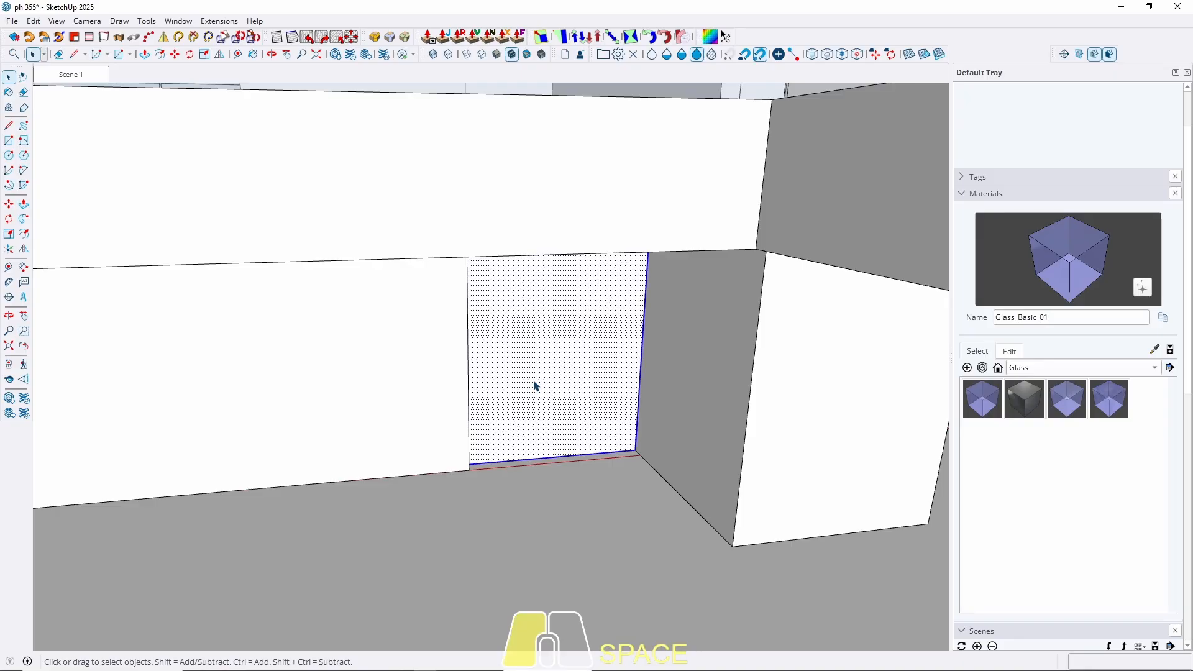
right_click(535, 386)
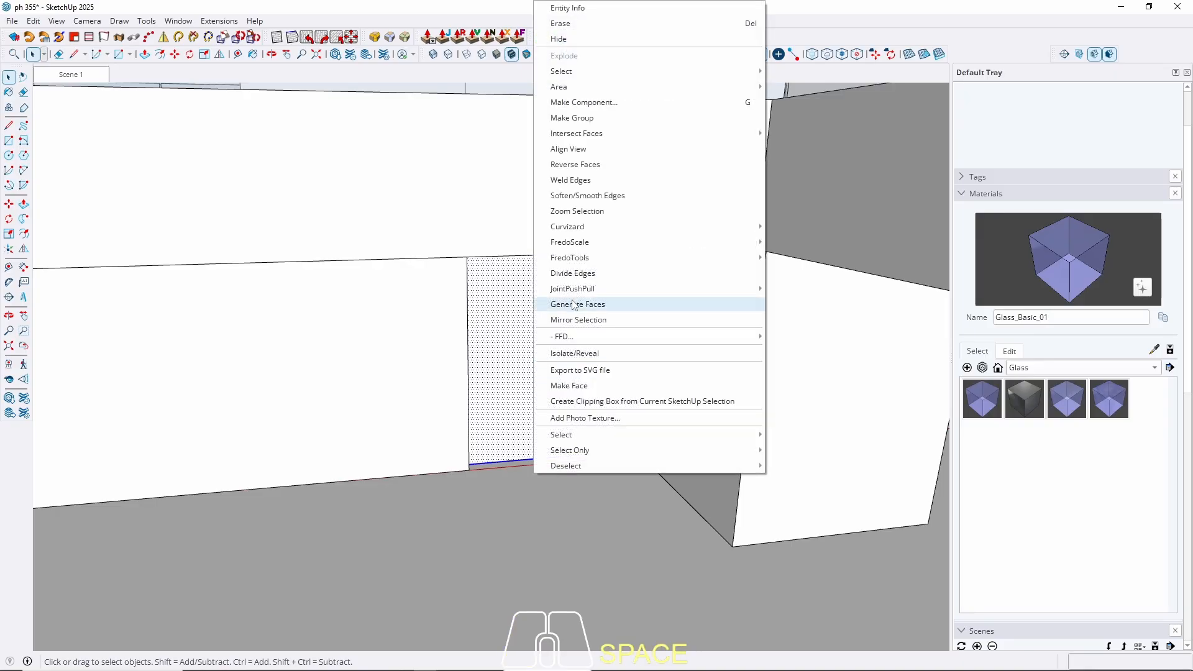
click(572, 118)
click(78, 80)
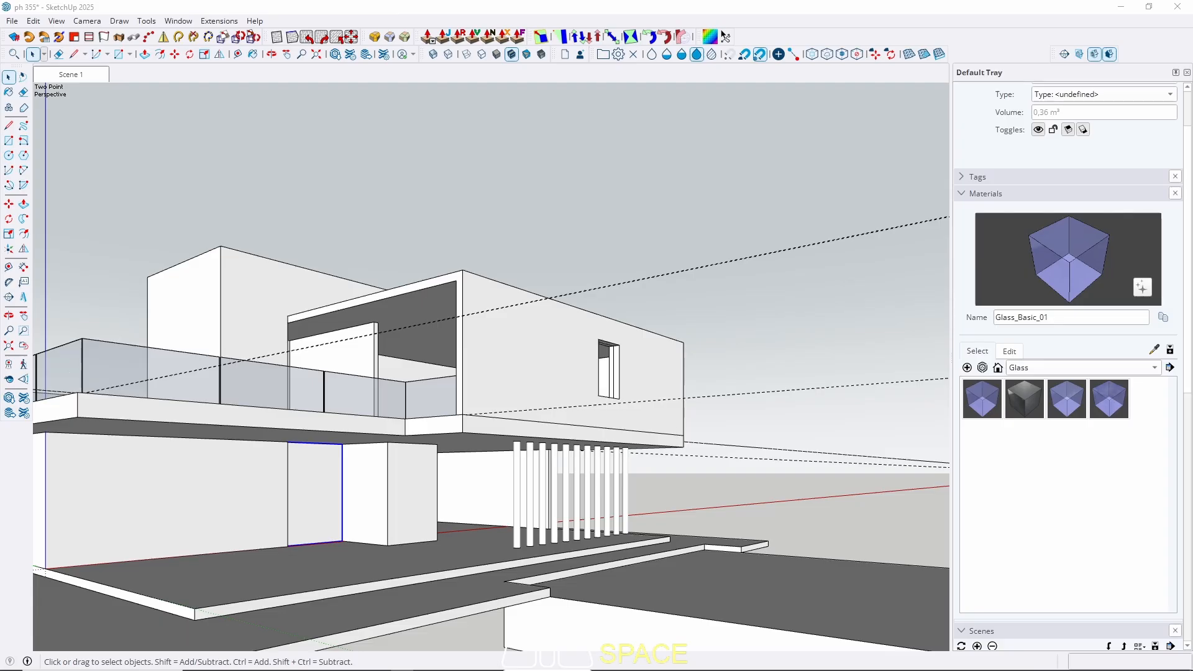
scroll(410, 530, up, 7)
Draw a rectangle between the wall corners to fill the opening beside the columns.
middle_drag(457, 511, 554, 488)
key(r)
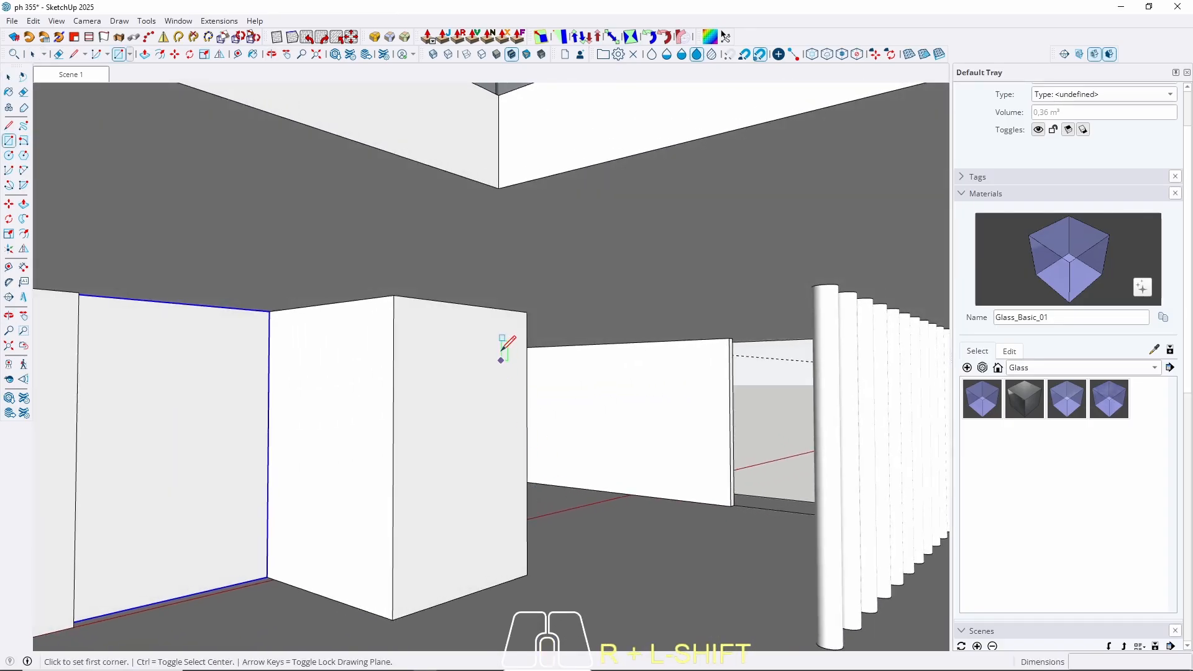
click(528, 311)
scroll(731, 497, up, 3)
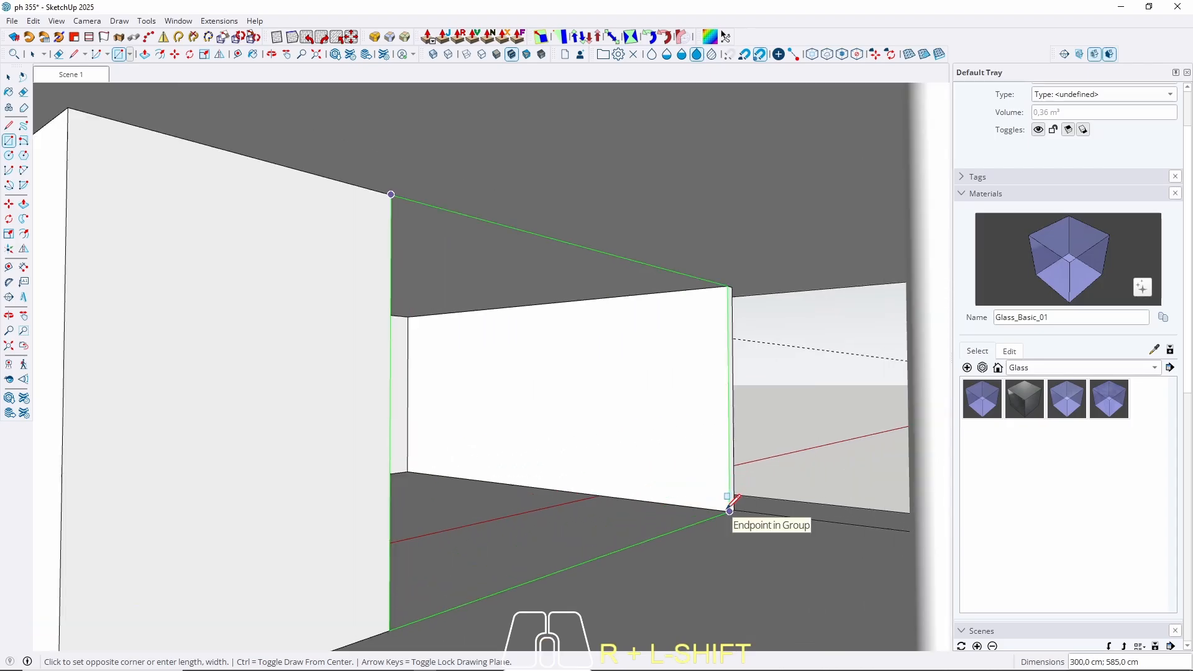
click(731, 500)
key(space)
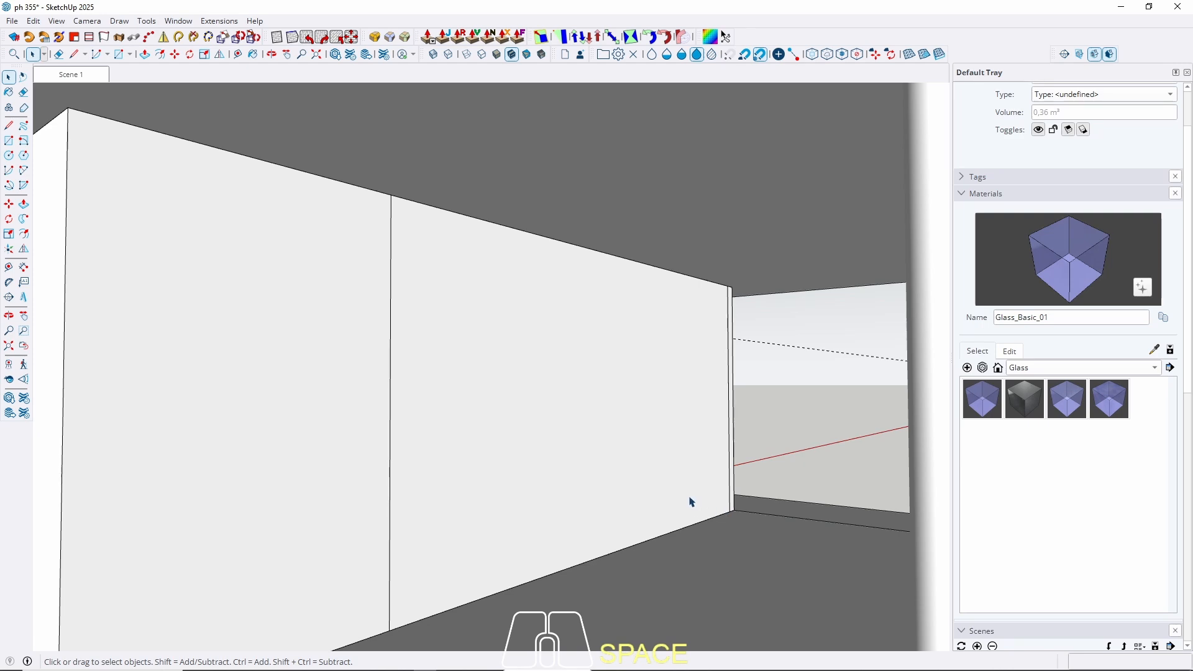
scroll(550, 489, down, 5)
Push the new face out 10 cm and make the panel a group.
click(517, 413)
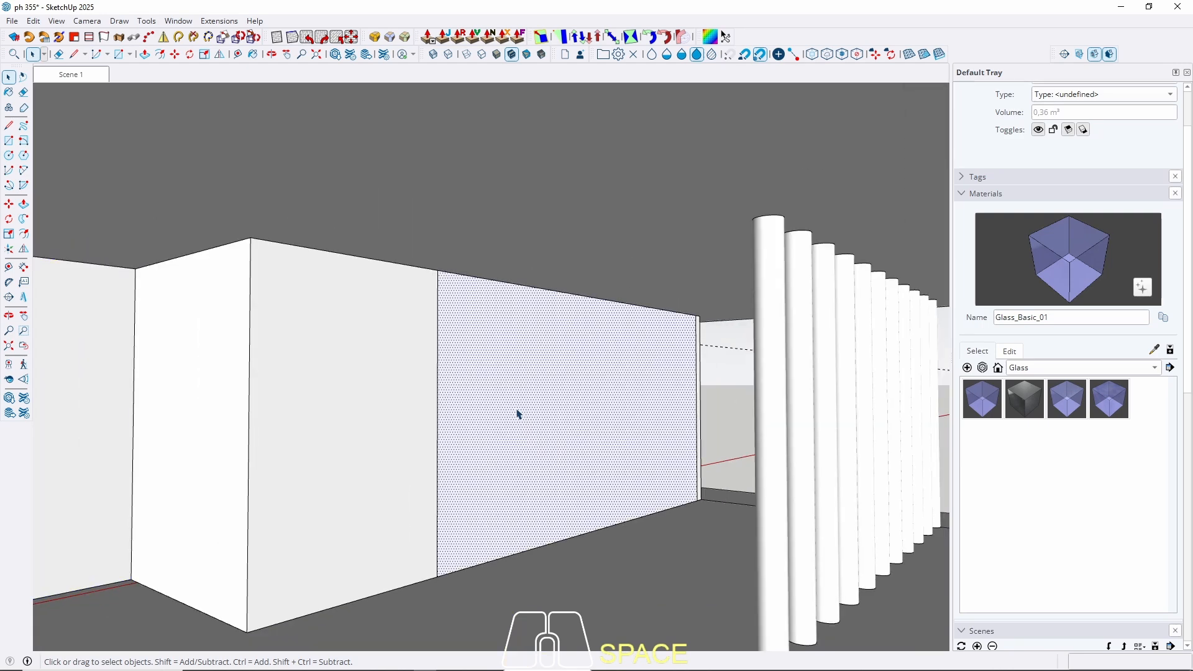
middle_drag(516, 413, 554, 413)
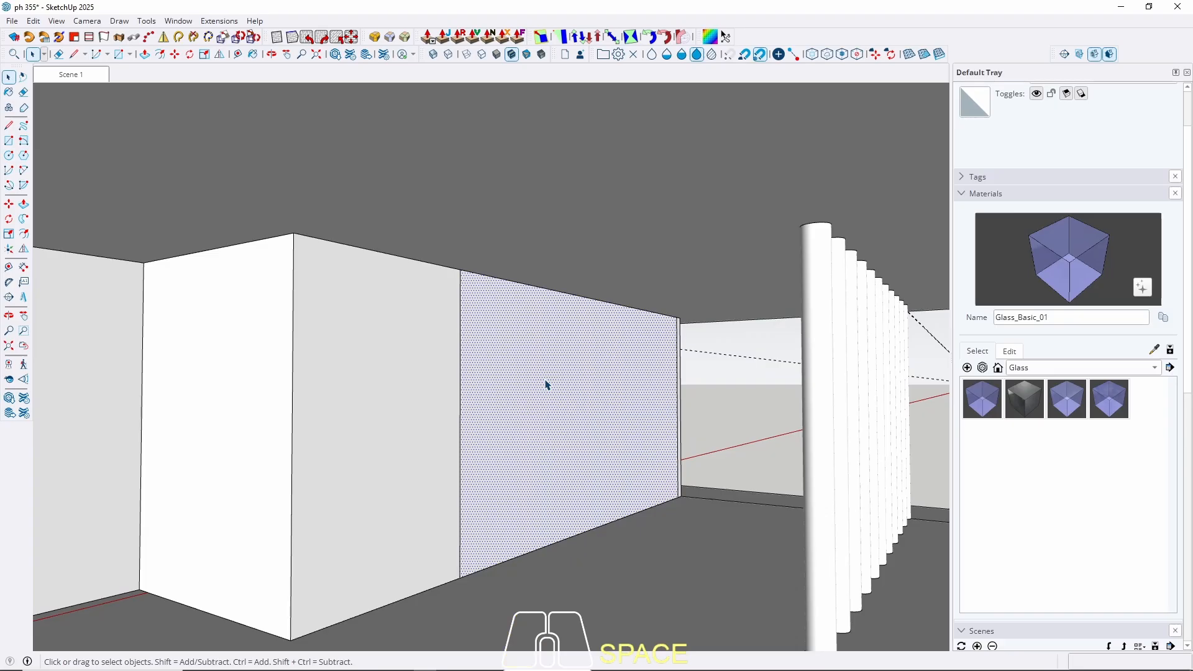
key(p)
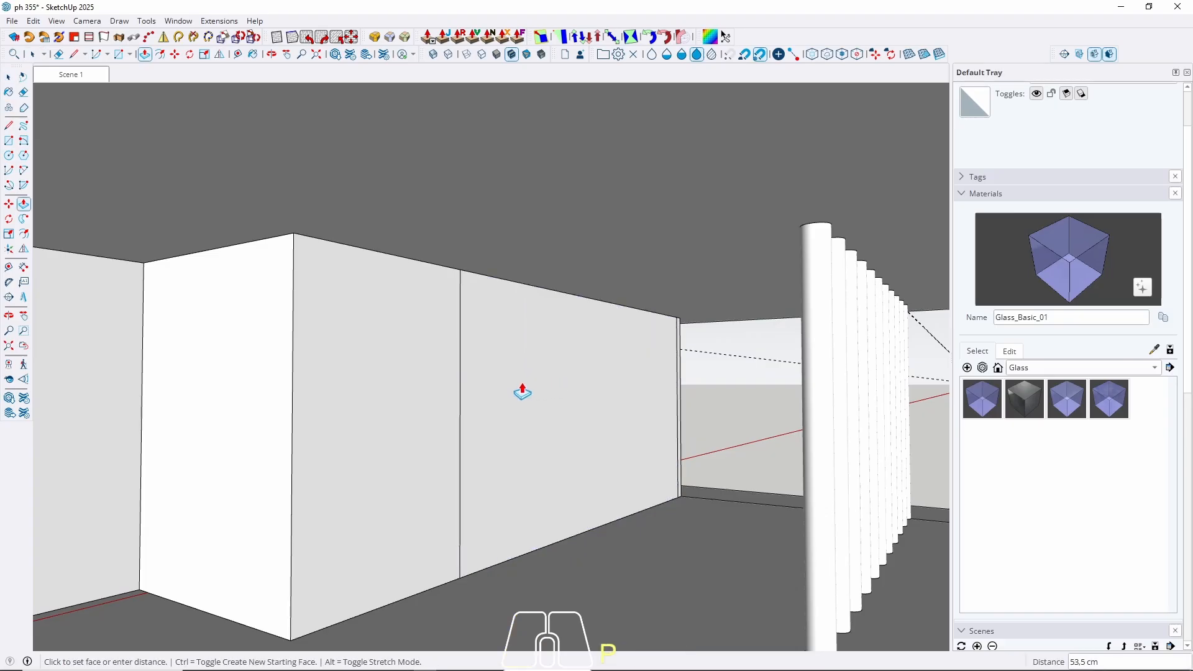
key(Return)
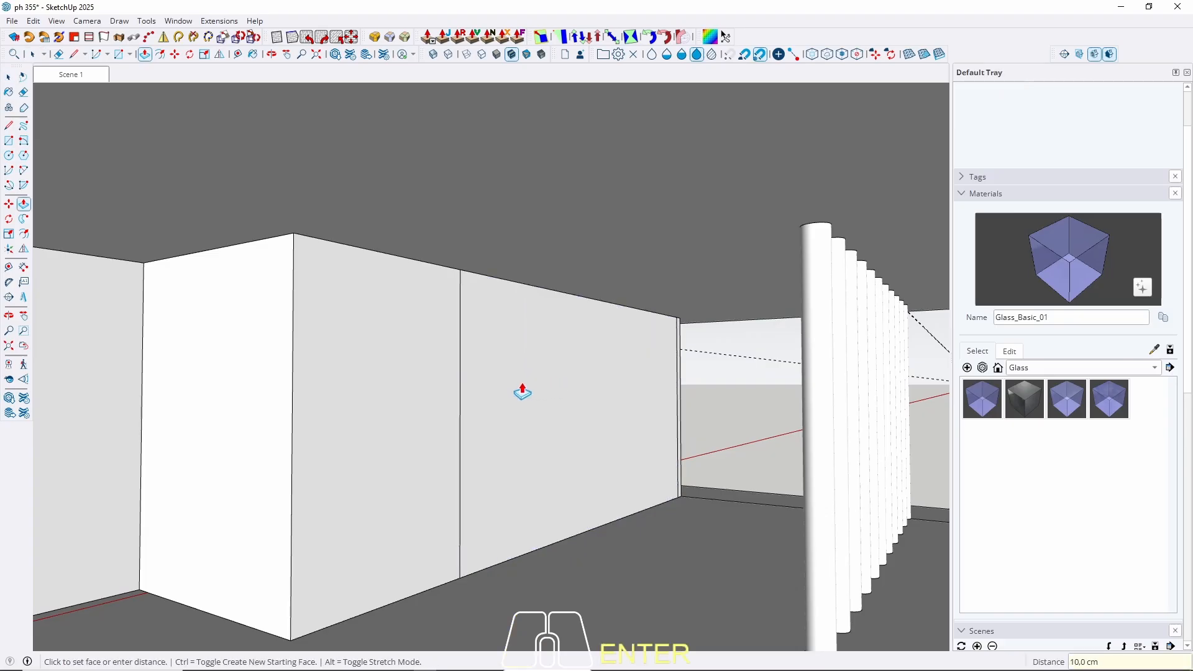
key(space)
click(538, 421)
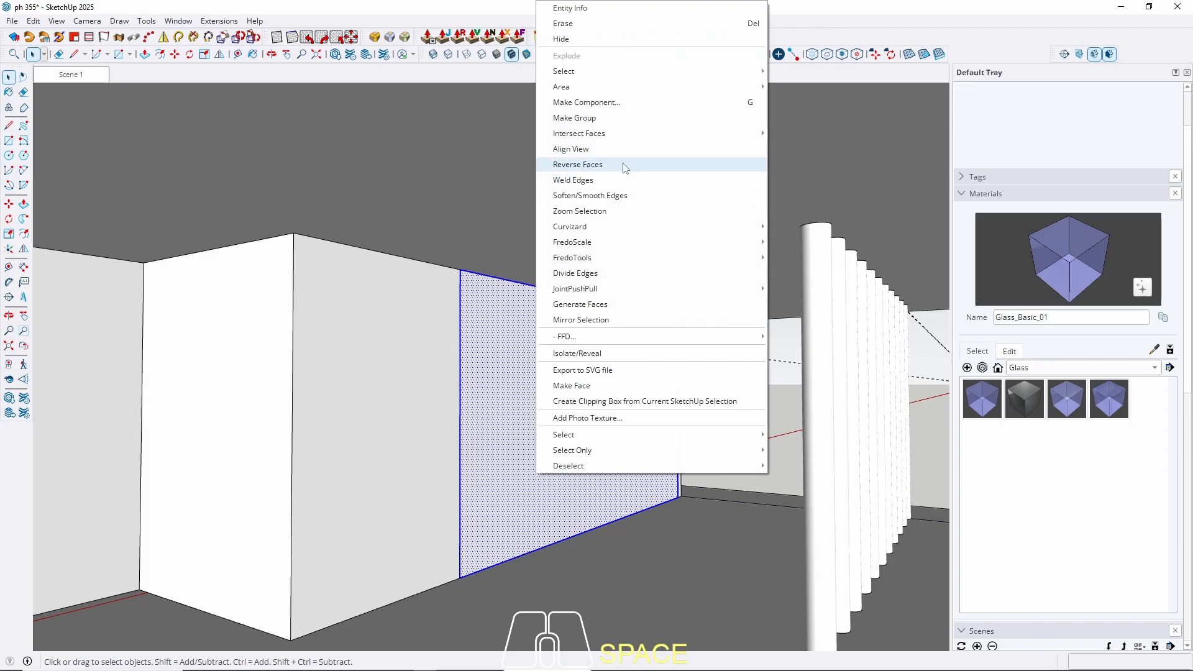
click(622, 117)
middle_drag(553, 364, 461, 405)
Offset the panel's face inward by 4 cm.
click(461, 406)
key(f)
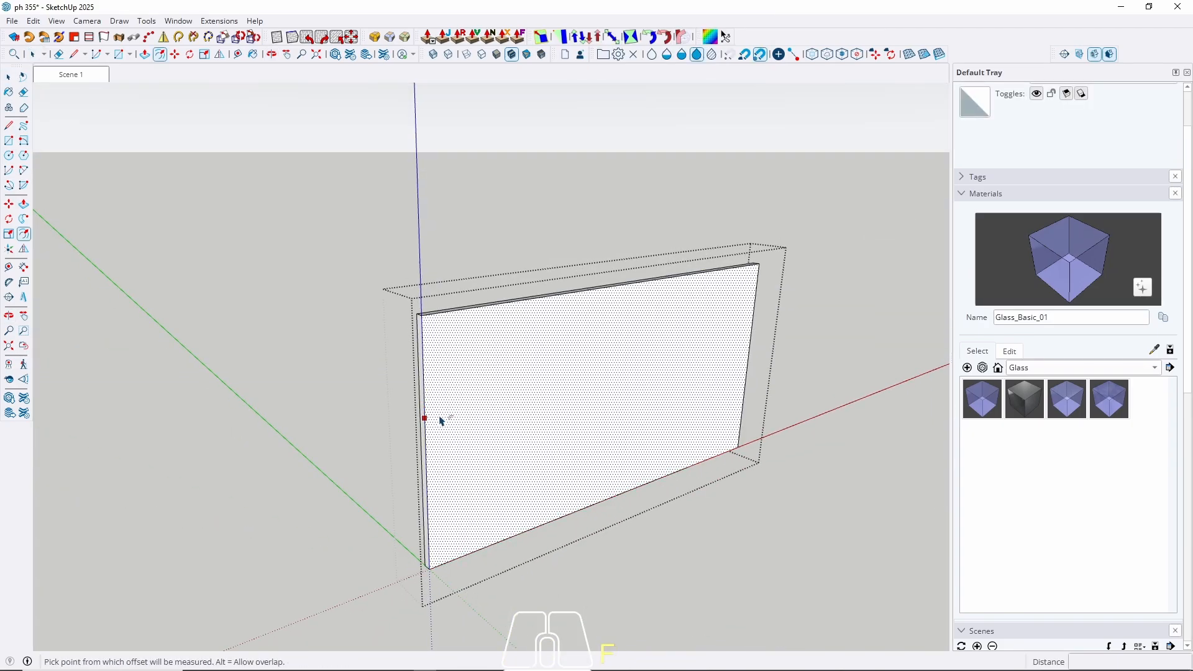
click(440, 420)
text(4)
key(Return)
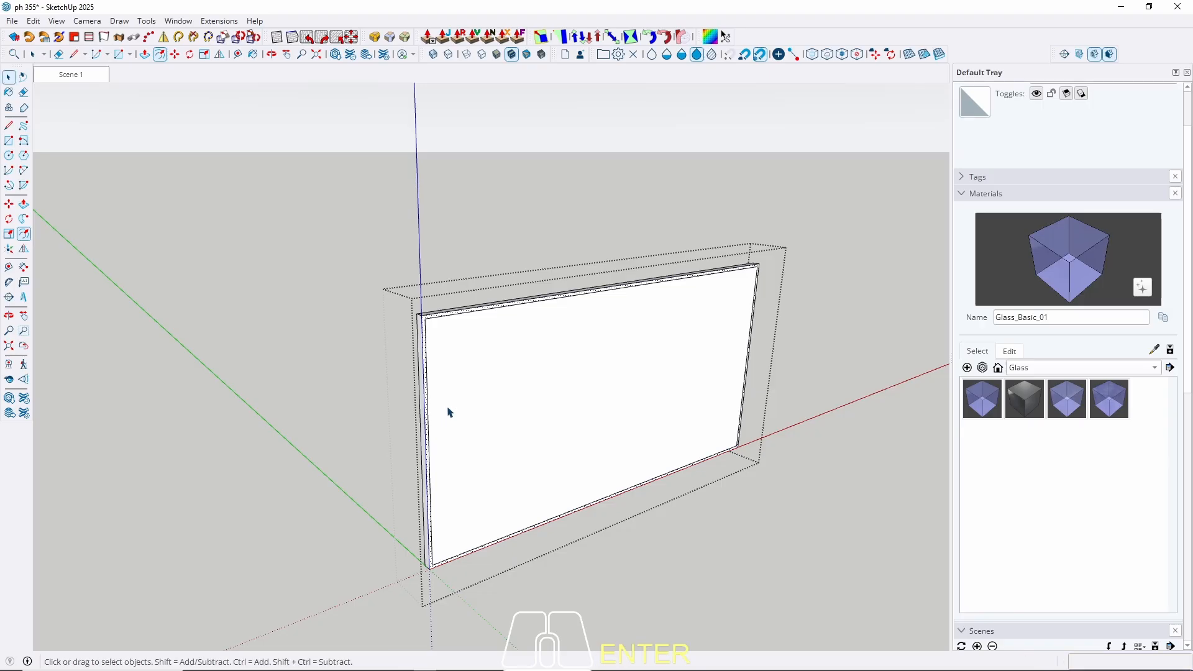
Push the inner face through, erase the bottom strip, and close the group.
key(p)
click(516, 410)
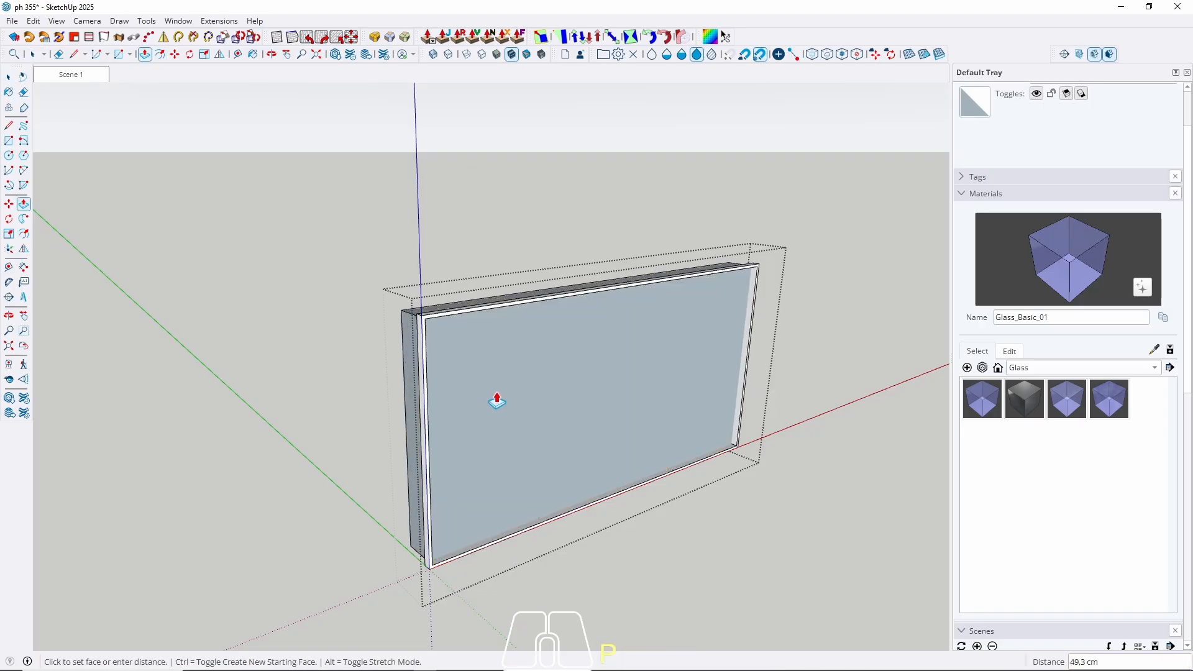
click(461, 438)
scroll(551, 494, up, 3)
double_click(571, 527)
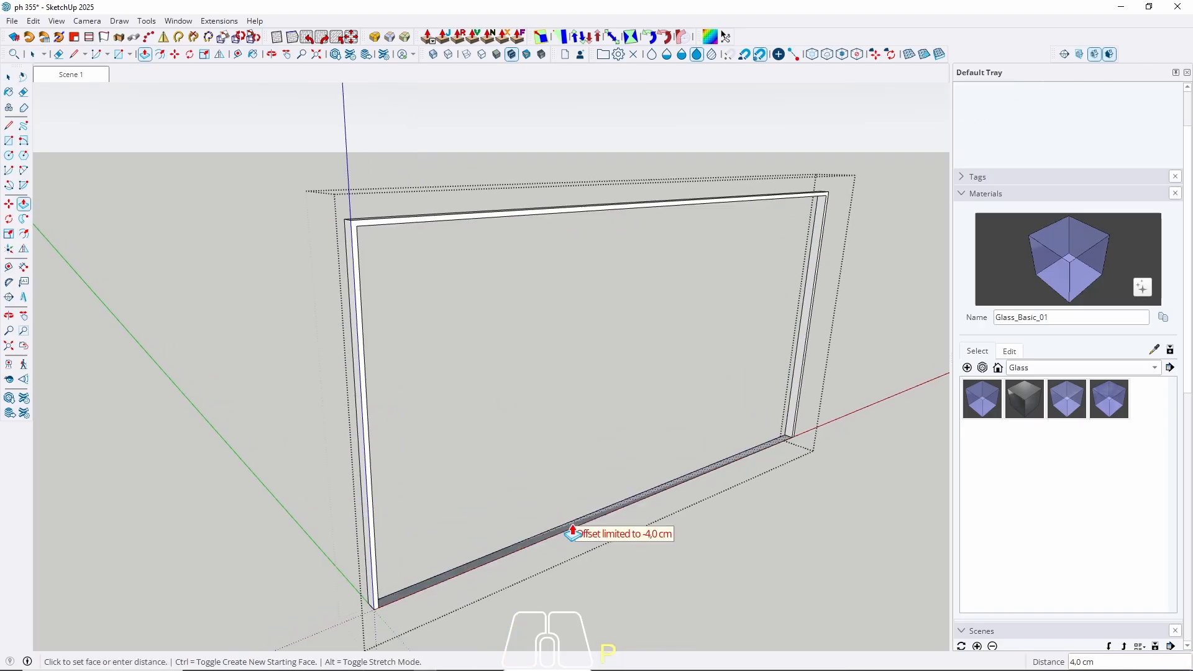
key(space)
key(e)
drag(549, 498, 603, 572)
key(space)
key(Escape)
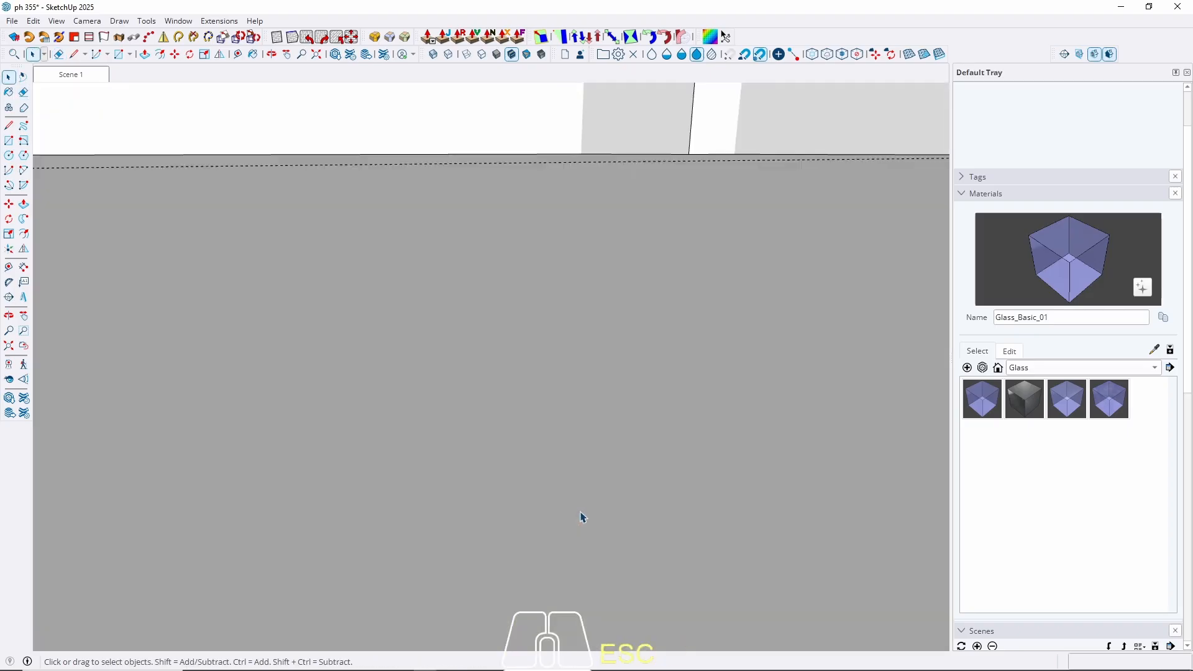
Return to Scene 1 and reopen the frame group for editing, isolated.
click(73, 79)
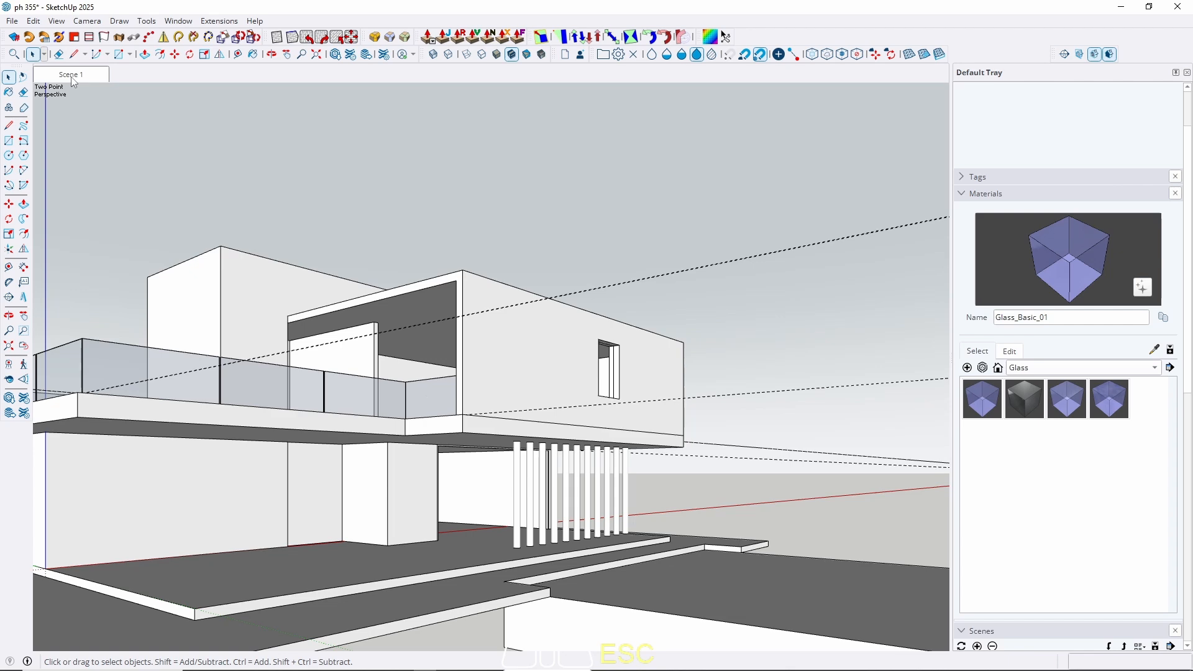
scroll(459, 479, up, 6)
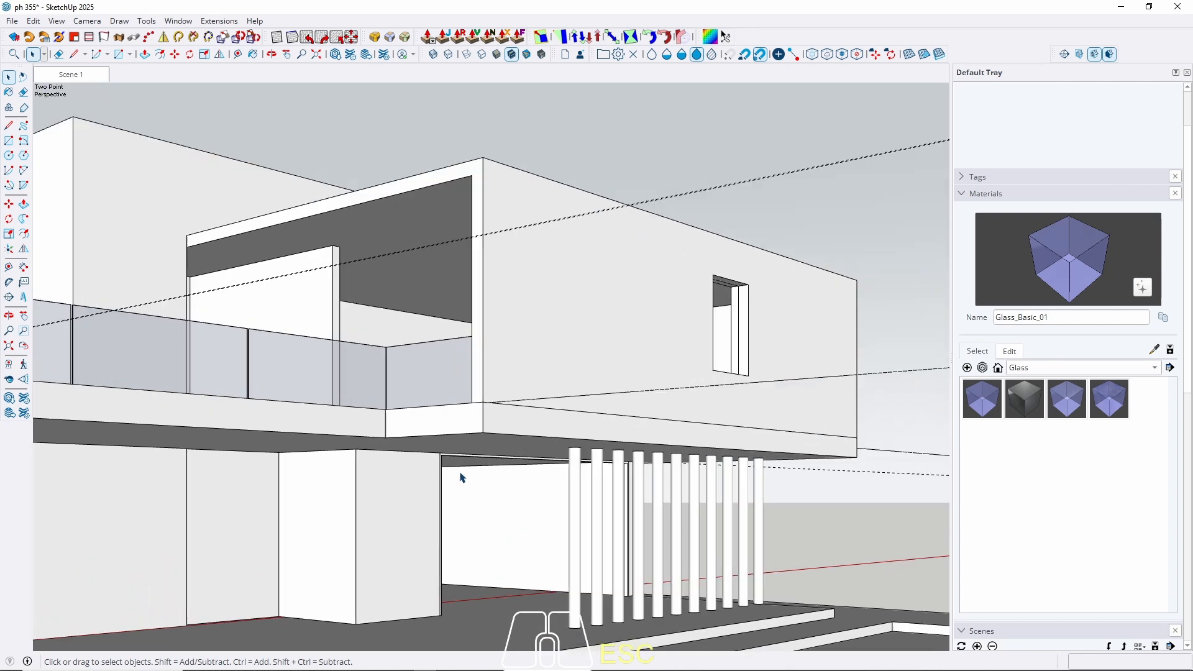
scroll(530, 475, up, 2)
scroll(637, 328, down, 3)
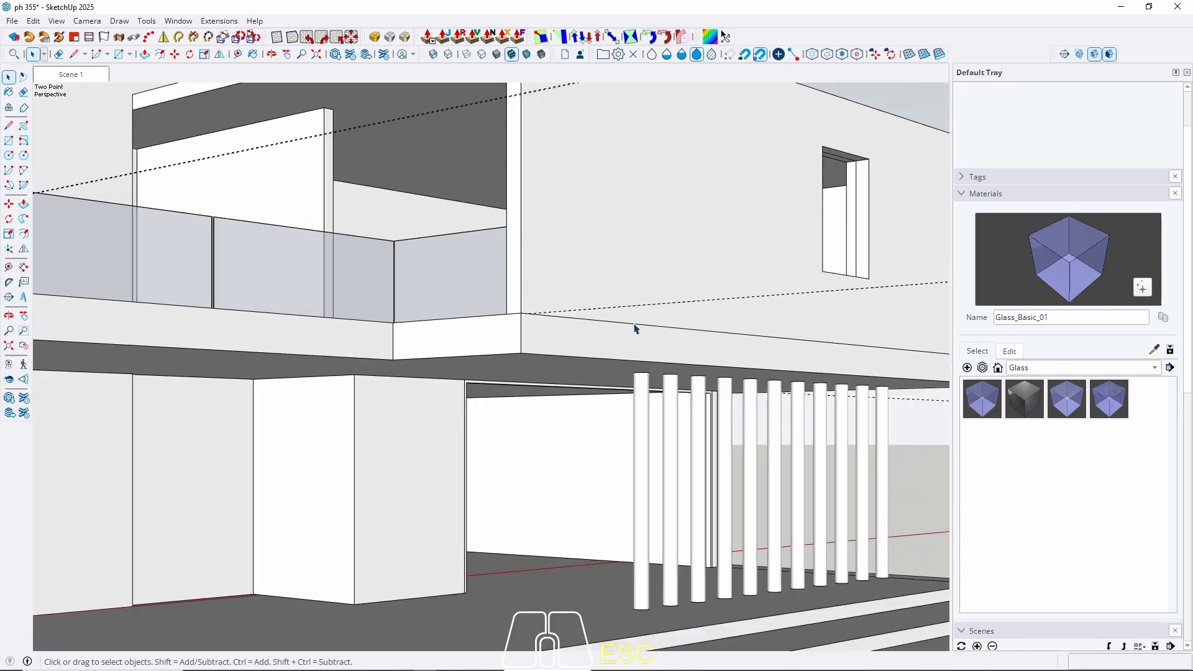
scroll(579, 444, up, 2)
middle_drag(579, 444, 634, 429)
scroll(674, 396, up, 4)
double_click(730, 376)
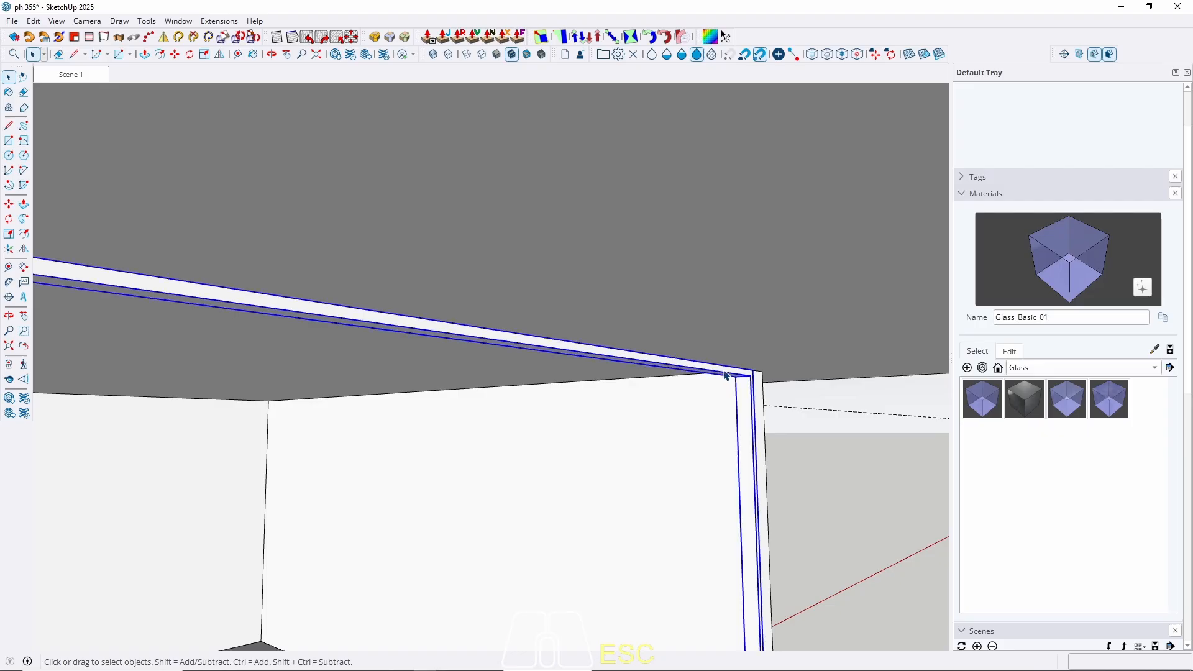
scroll(730, 376, down, 5)
key(w)
mouse_move(676, 368)
middle_down()
mouse_move(319, 666)
mouse_move(394, 378)
middle_up()
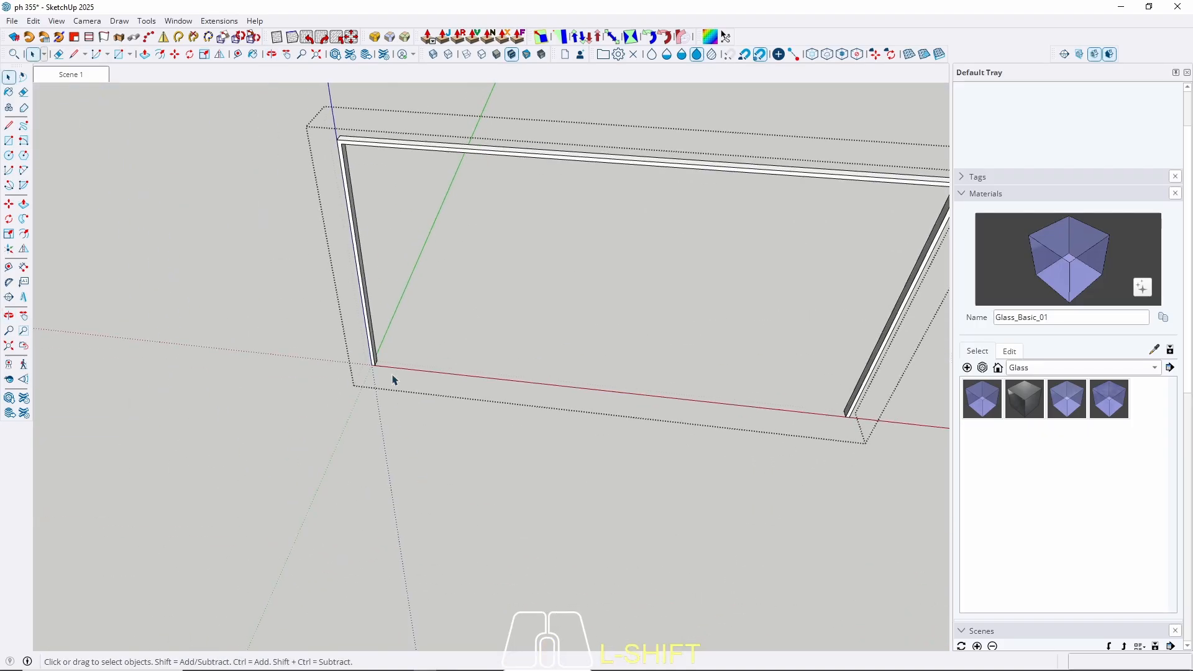
Close the frame's bottom with a line, then delete the resulting face.
scroll(394, 348, up, 5)
key(l)
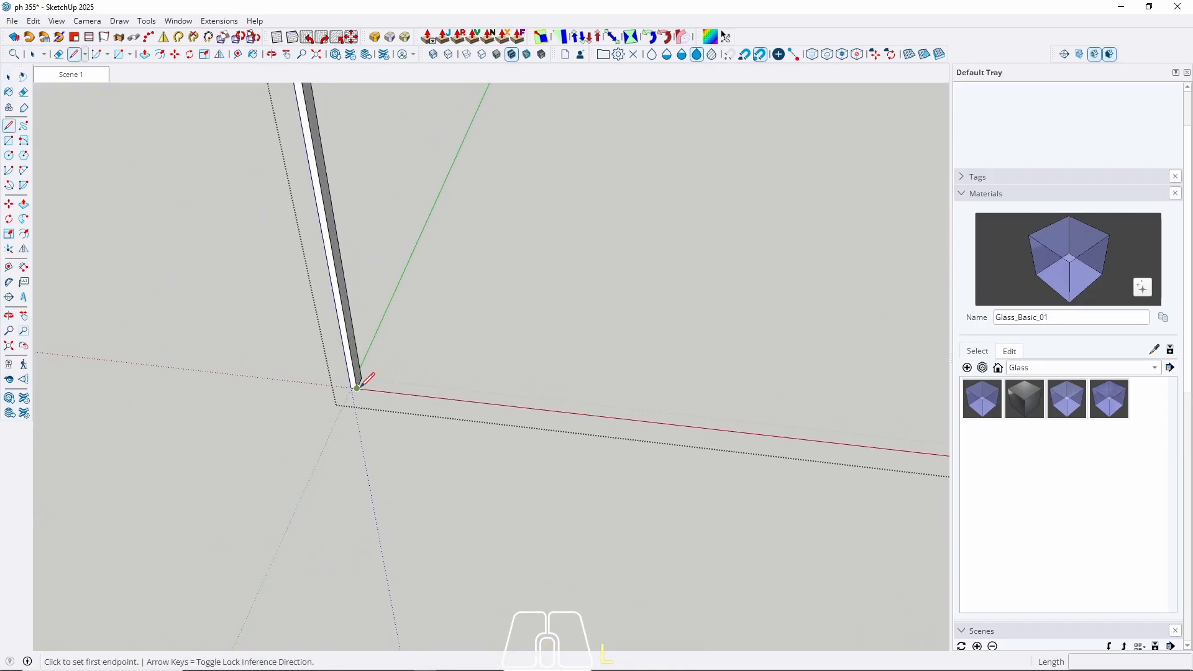
click(357, 387)
key(Right)
scroll(373, 403, down, 3)
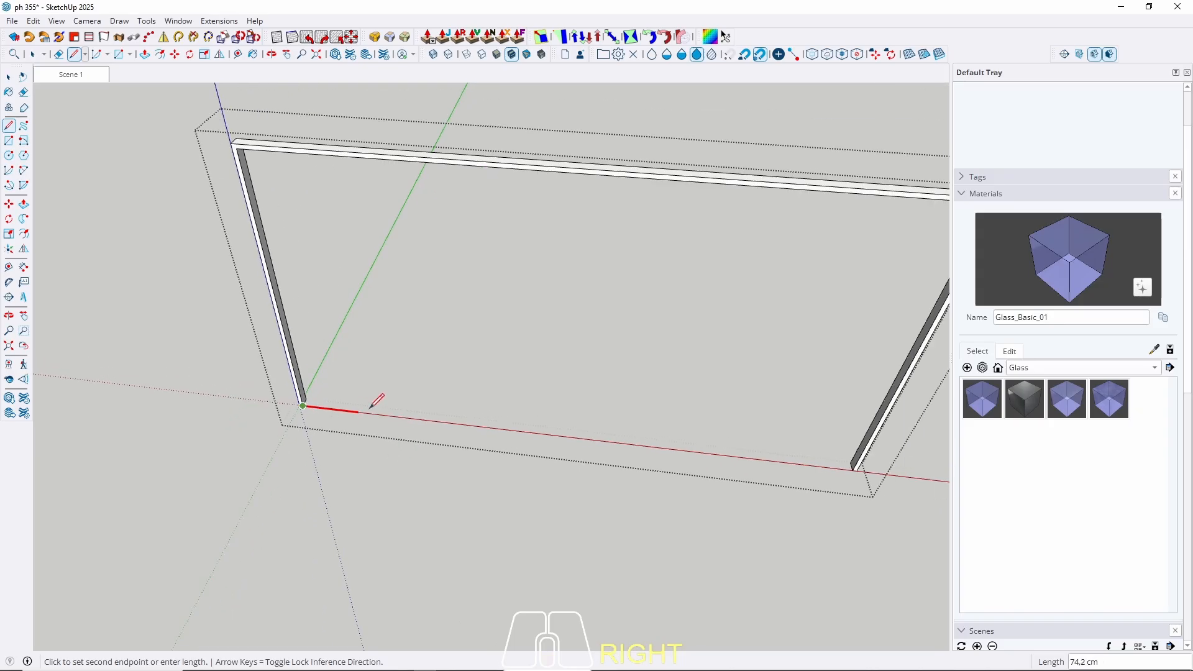
scroll(377, 403, down, 3)
scroll(799, 471, up, 5)
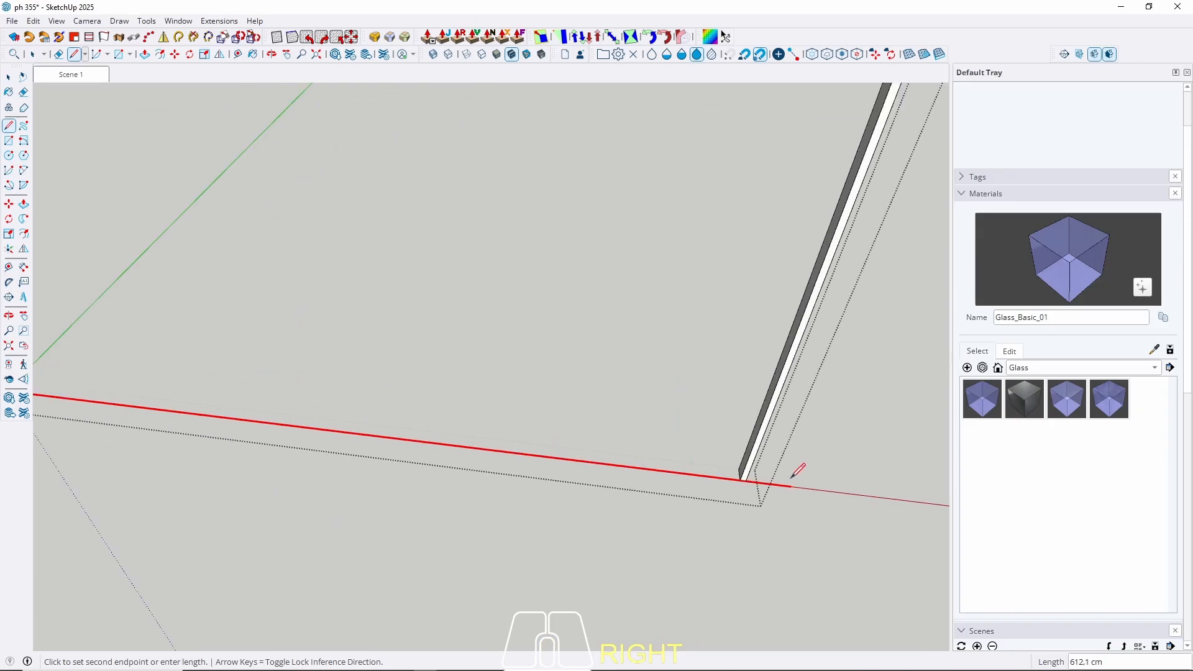
click(741, 477)
key(space)
click(687, 441)
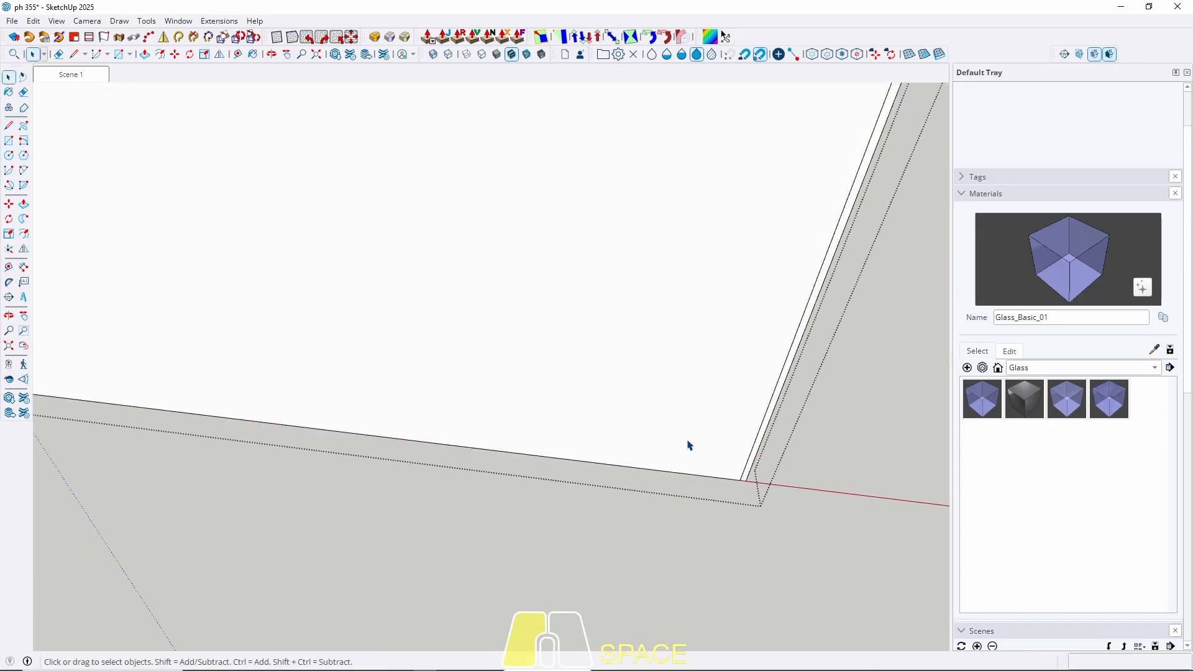
key(Delete)
scroll(733, 473, down, 5)
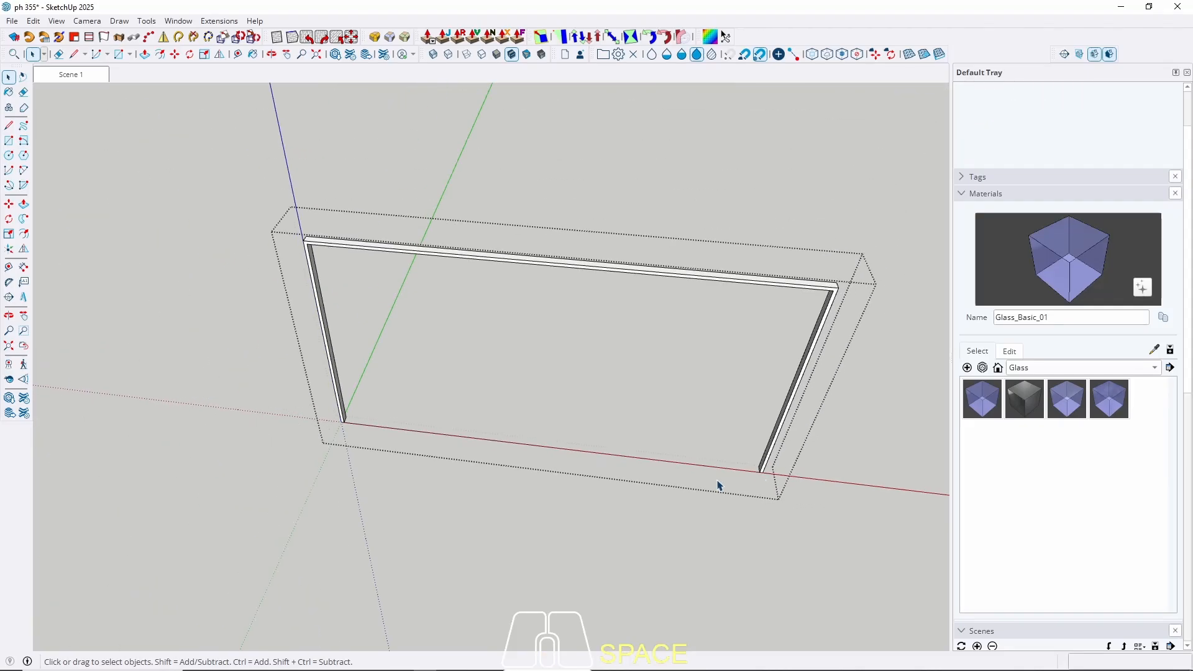
Divide the opening's bottom edge into 3 equal segments.
click(514, 447)
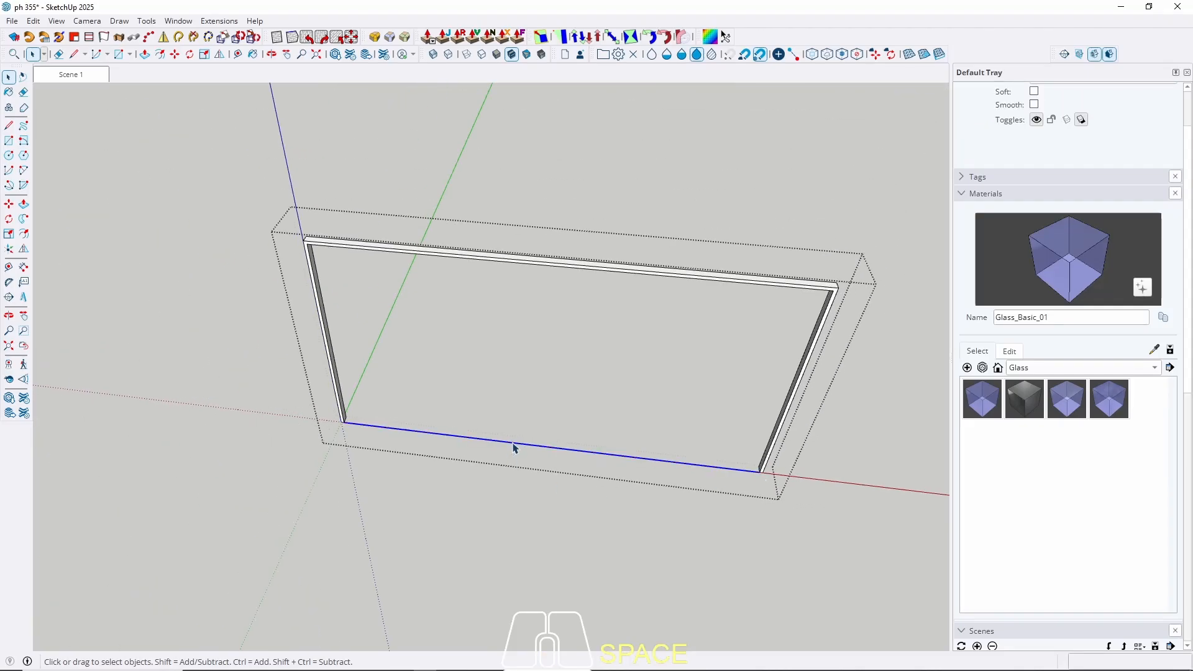
right_click(513, 446)
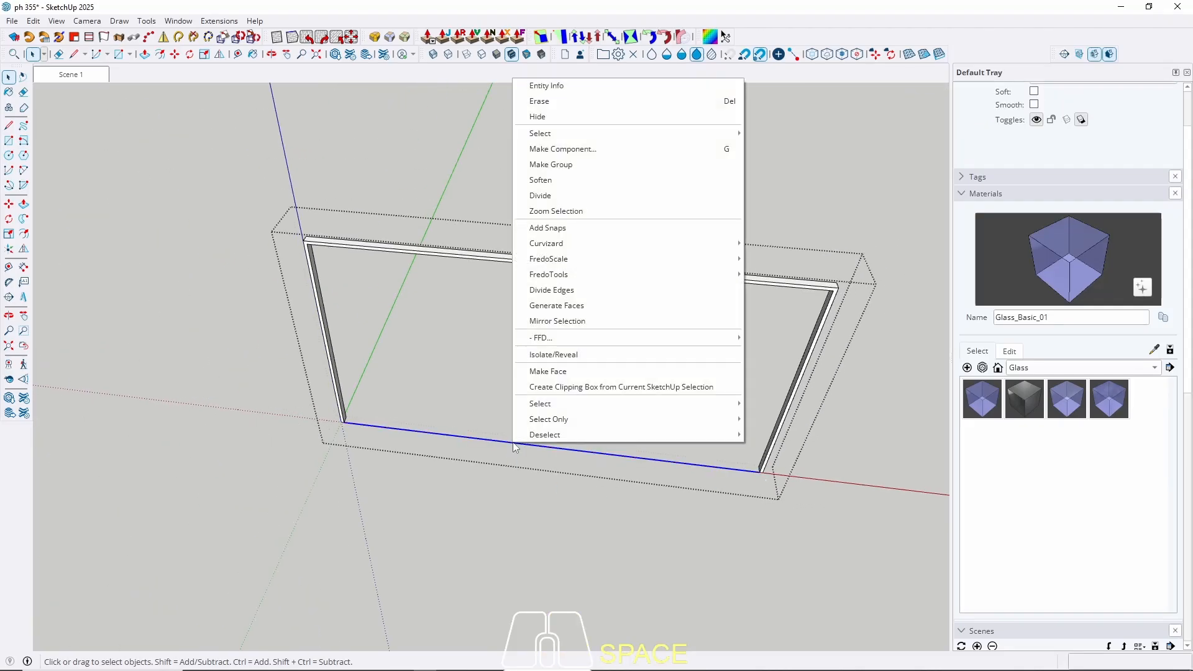
mouse_move(542, 337)
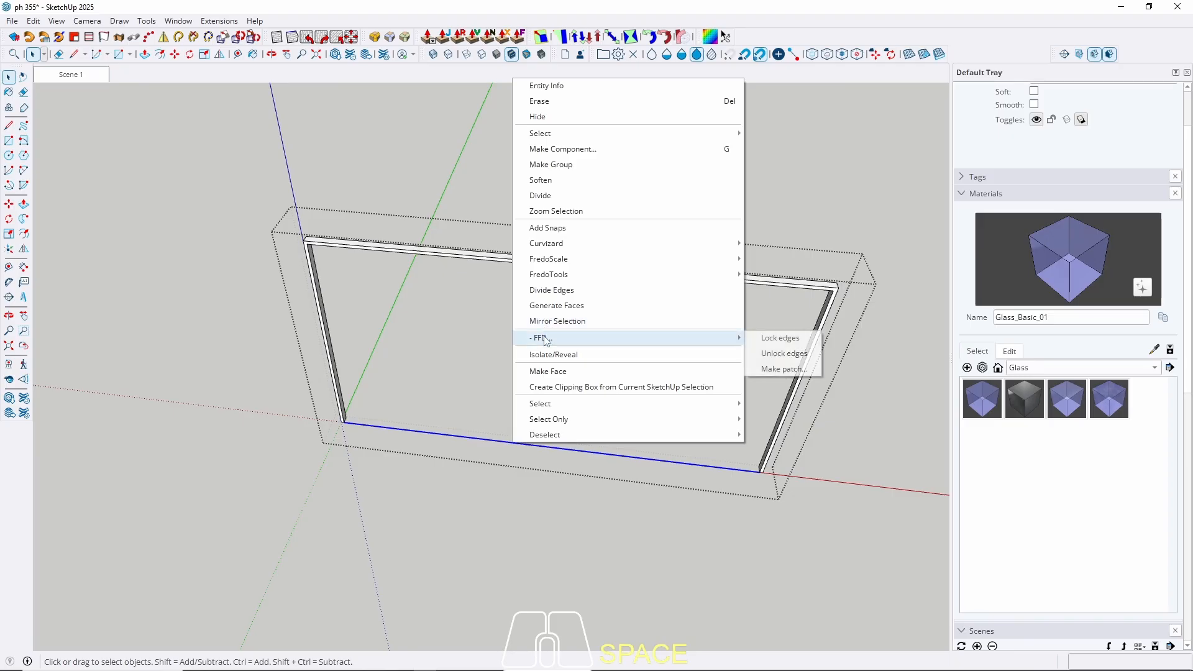
click(541, 195)
text(3)
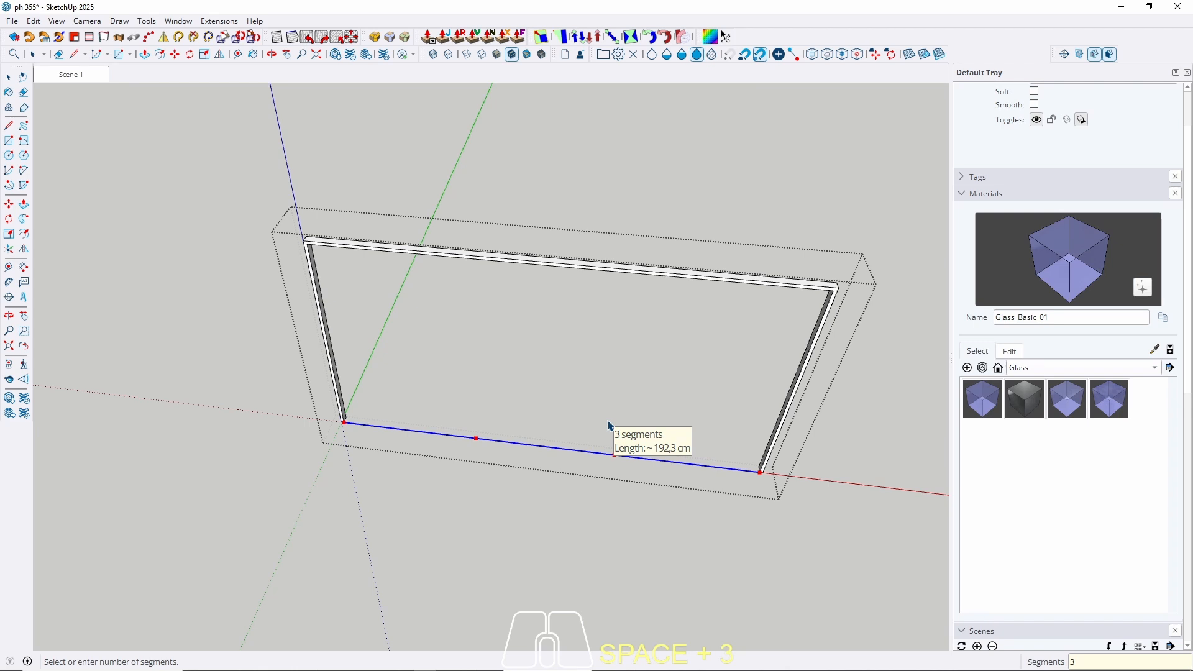
key(space)
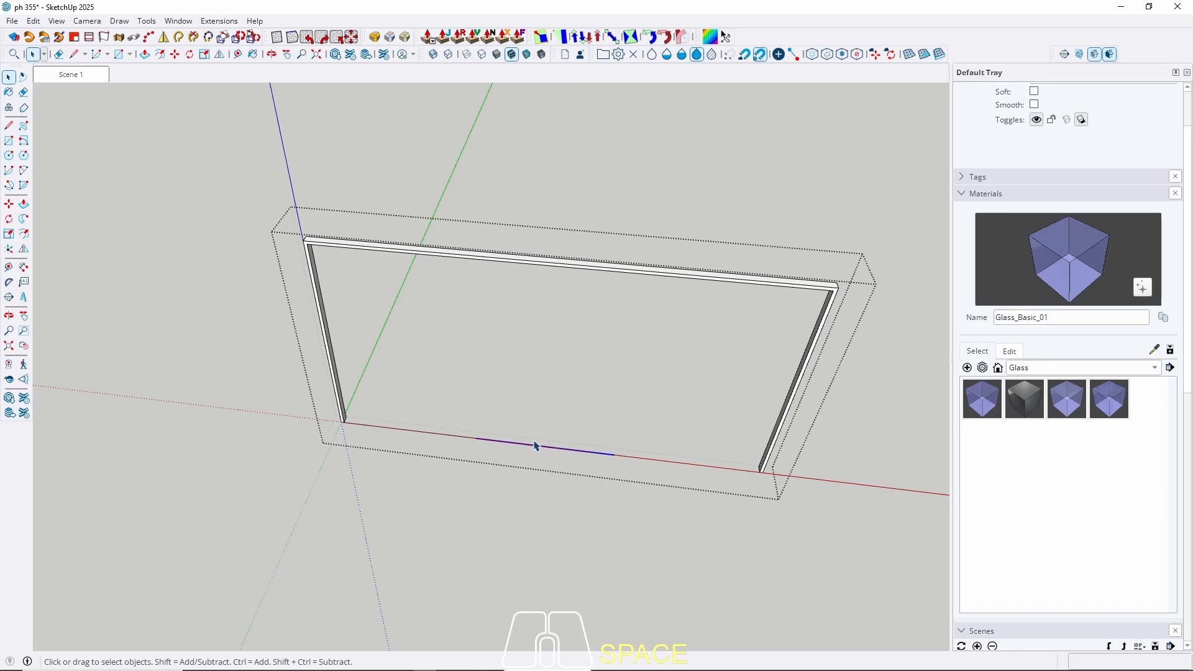
Draw a rectangle from the two-thirds point to the frame's top-right corner.
click(645, 463)
key(r)
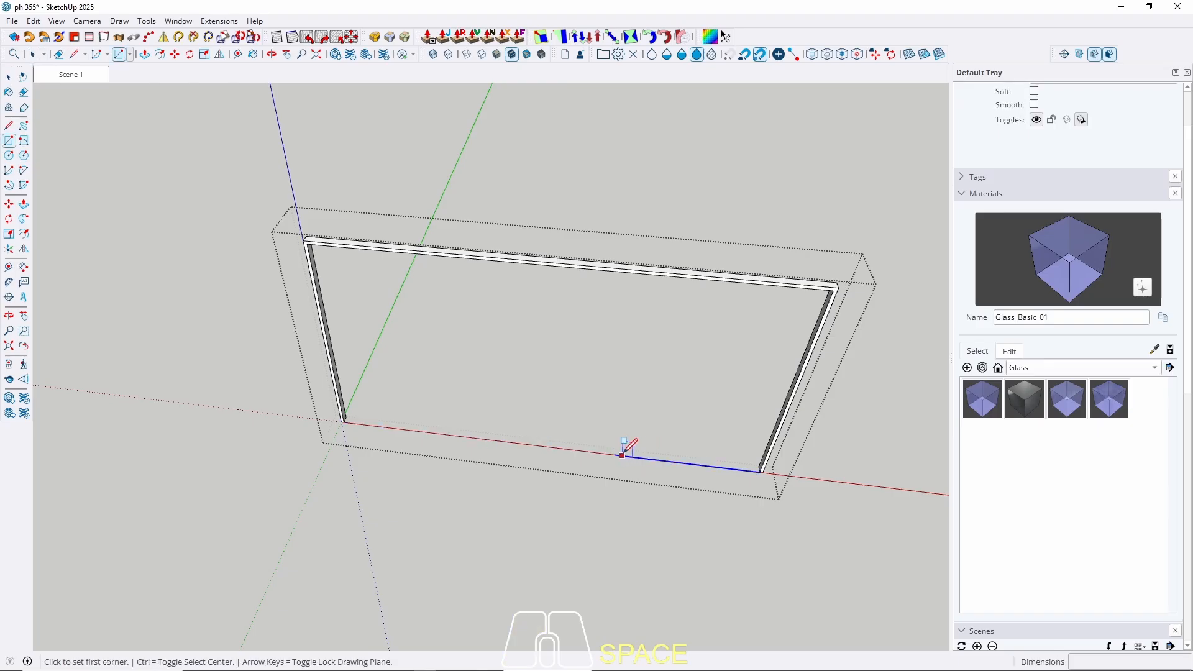
click(614, 455)
key(Left)
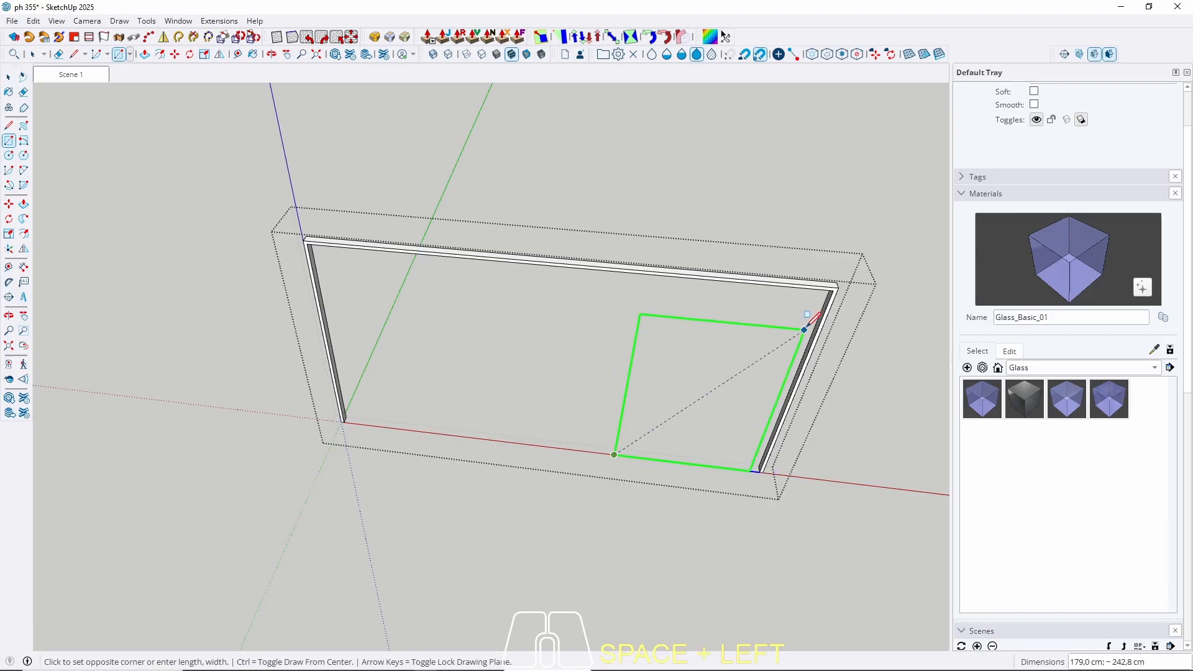
scroll(816, 304, up, 1)
middle_drag(815, 304, 751, 239)
scroll(750, 239, up, 3)
scroll(717, 260, up, 3)
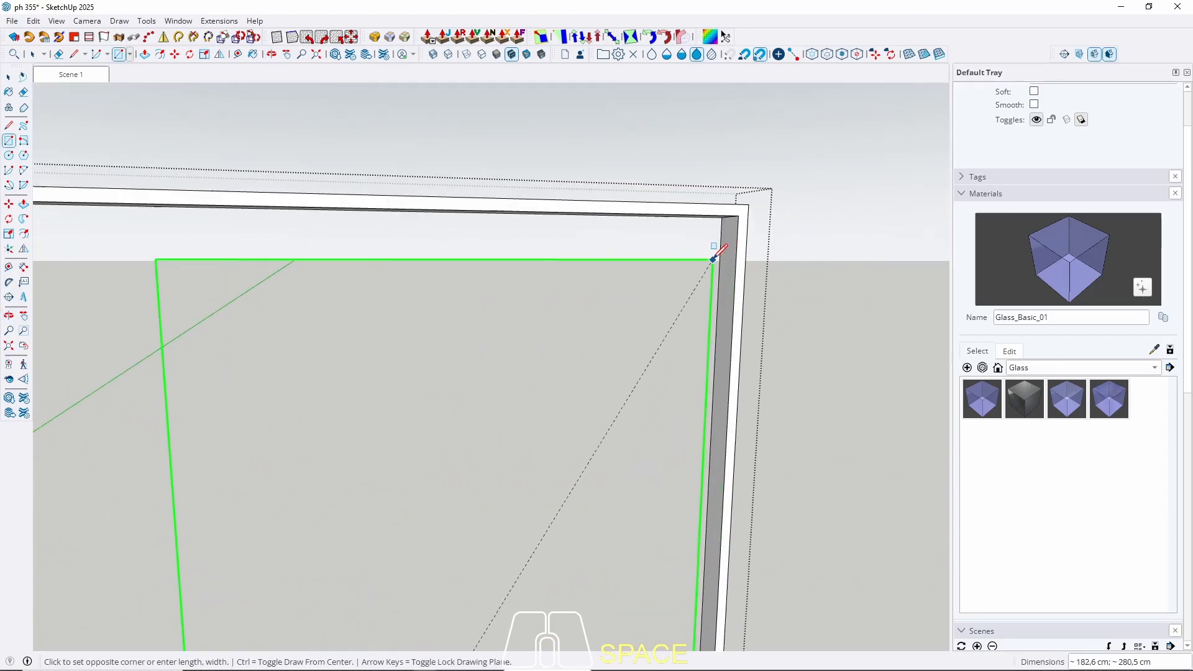
middle_drag(653, 364, 713, 292)
scroll(618, 393, up, 2)
click(516, 380)
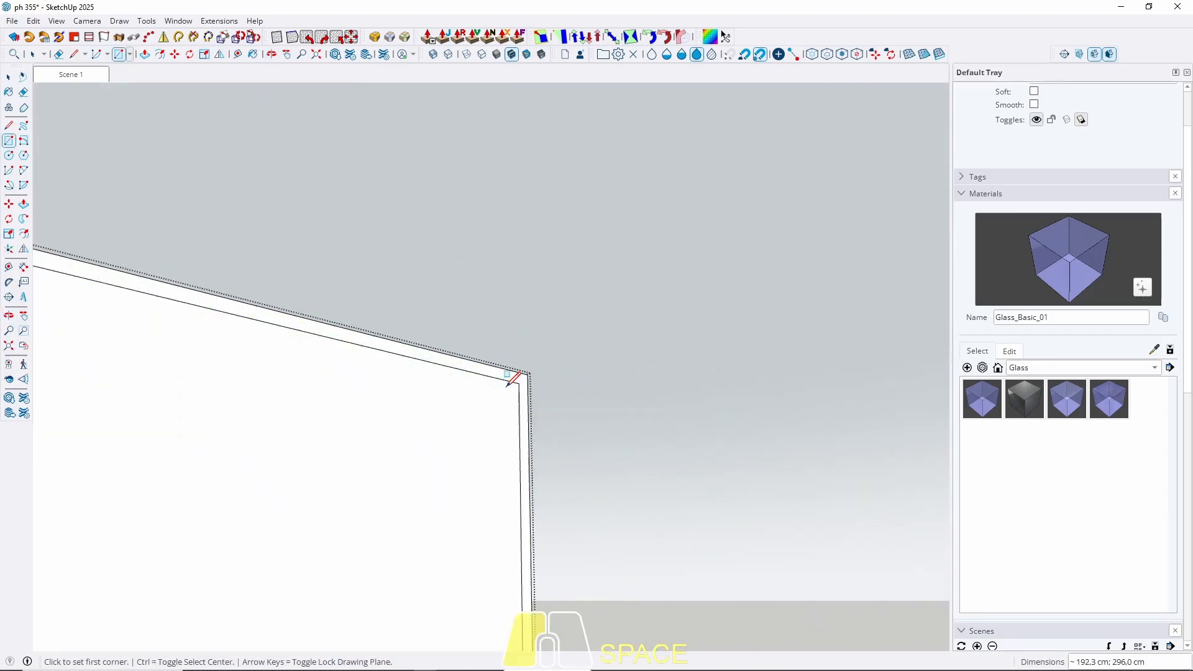
key(space)
scroll(792, 290, down, 3)
middle_drag(784, 302, 653, 439)
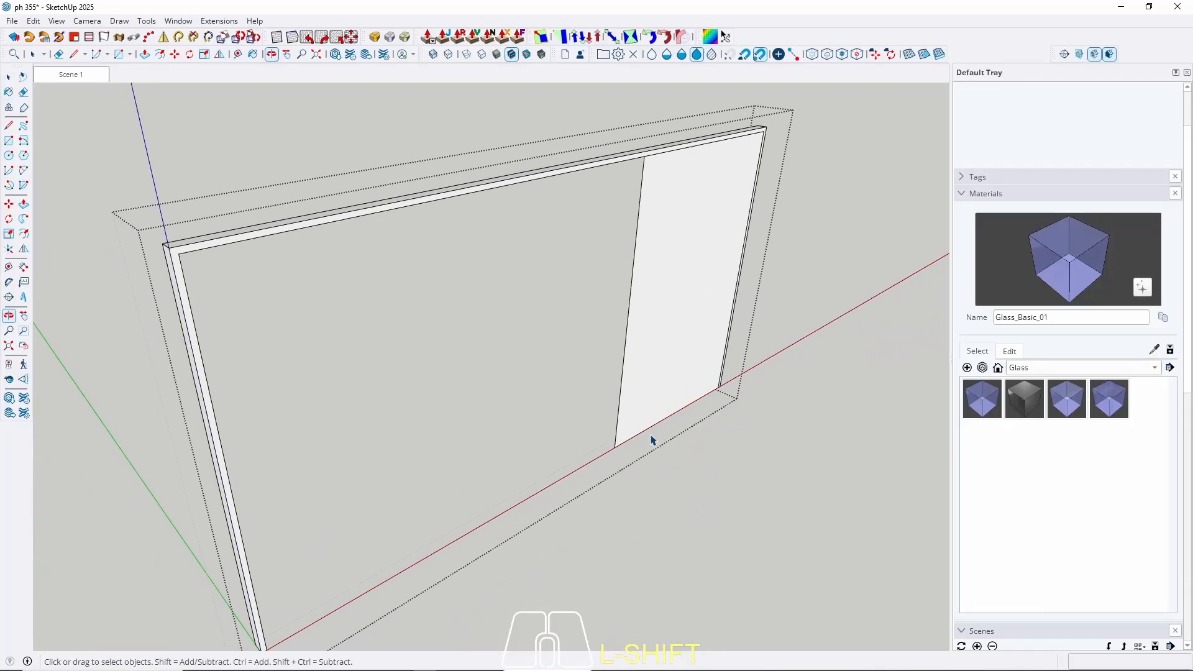
scroll(637, 430, up, 3)
Extrude the door panel face to 2 cm thick.
key(p)
click(623, 434)
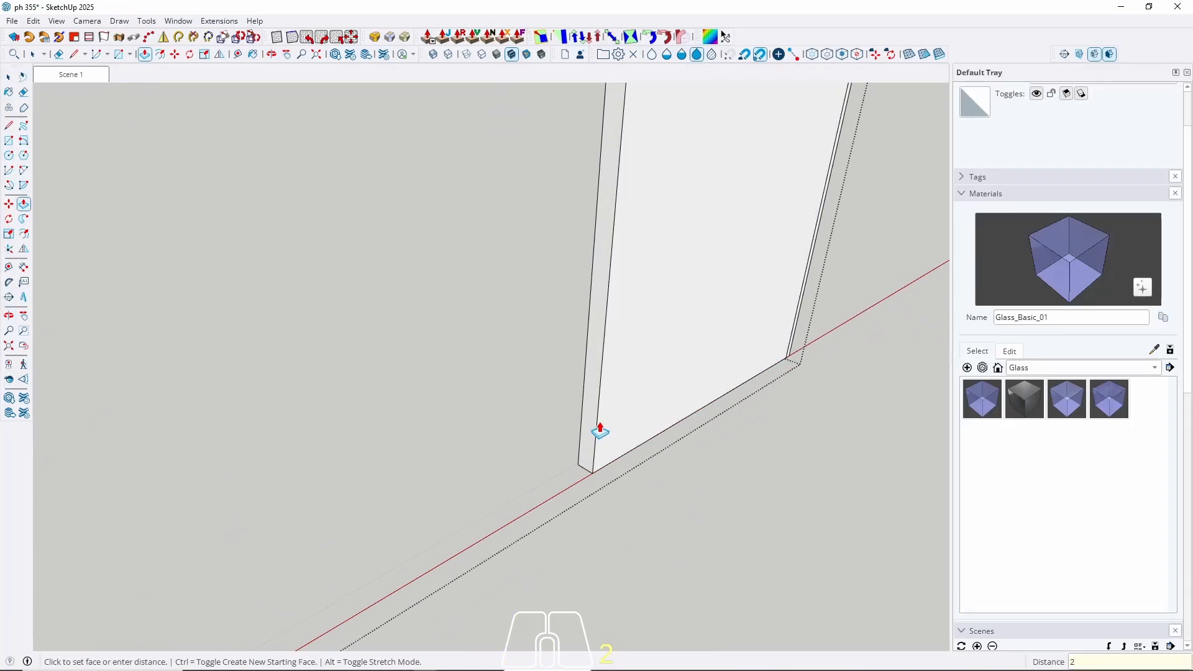
text(2)
key(Return)
key(space)
middle_drag(610, 394, 367, 493)
Make the door panel component Component#2 and open it for editing.
click(563, 368)
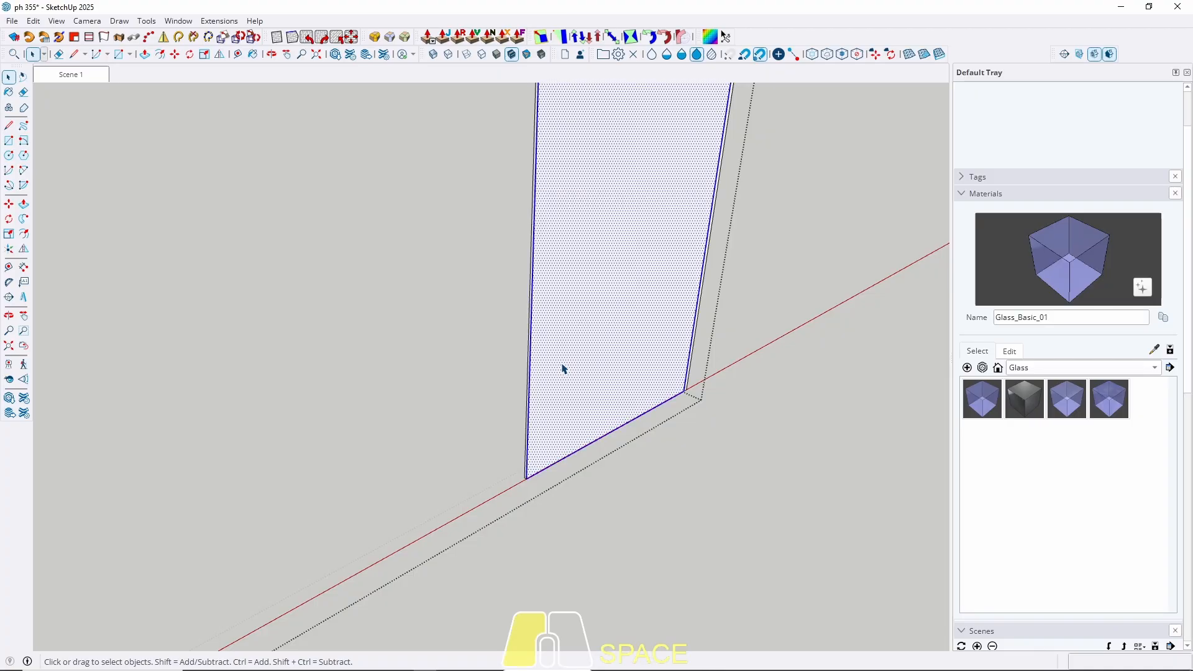
right_click(563, 368)
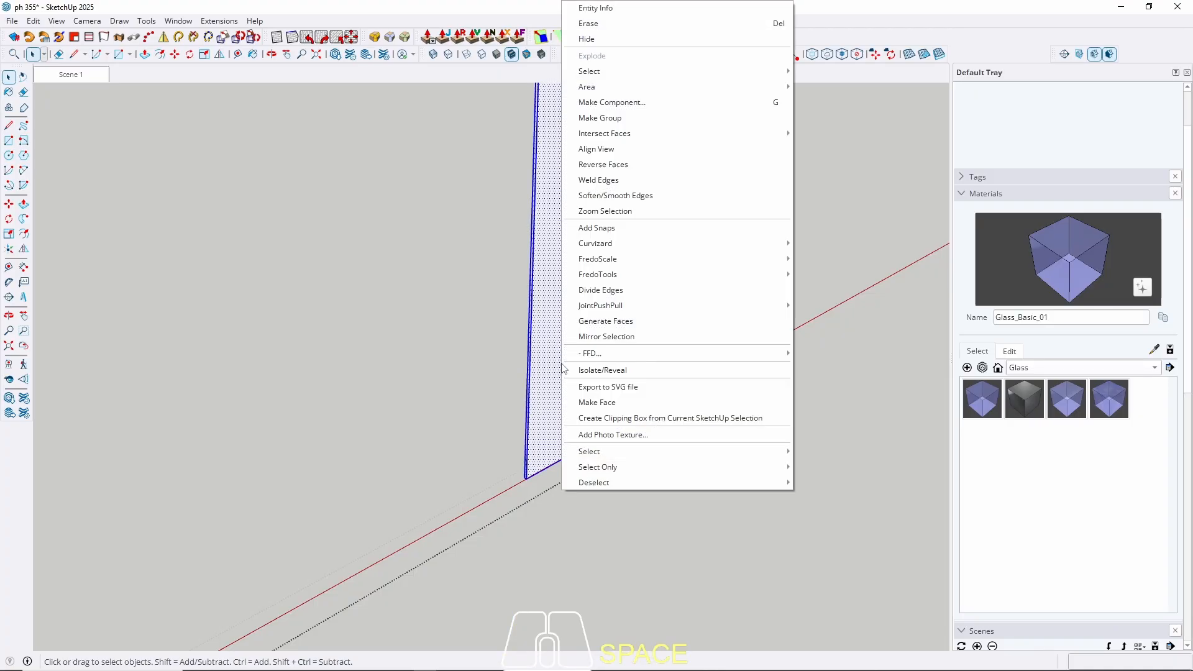
click(612, 102)
click(603, 496)
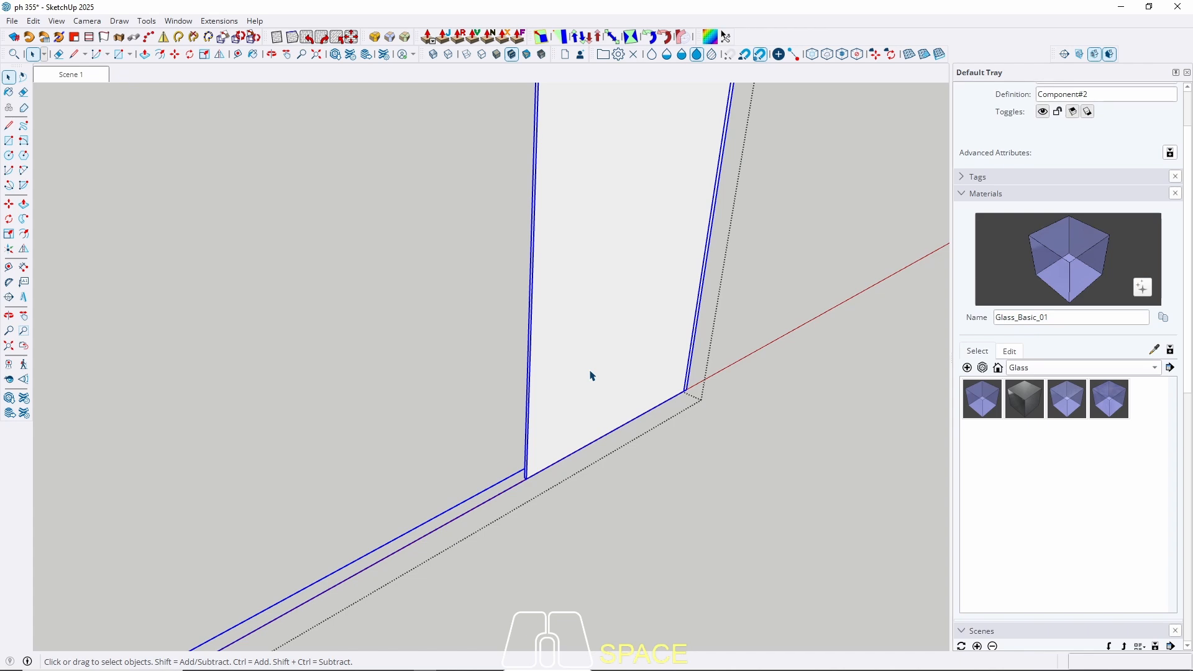
scroll(519, 450, down, 5)
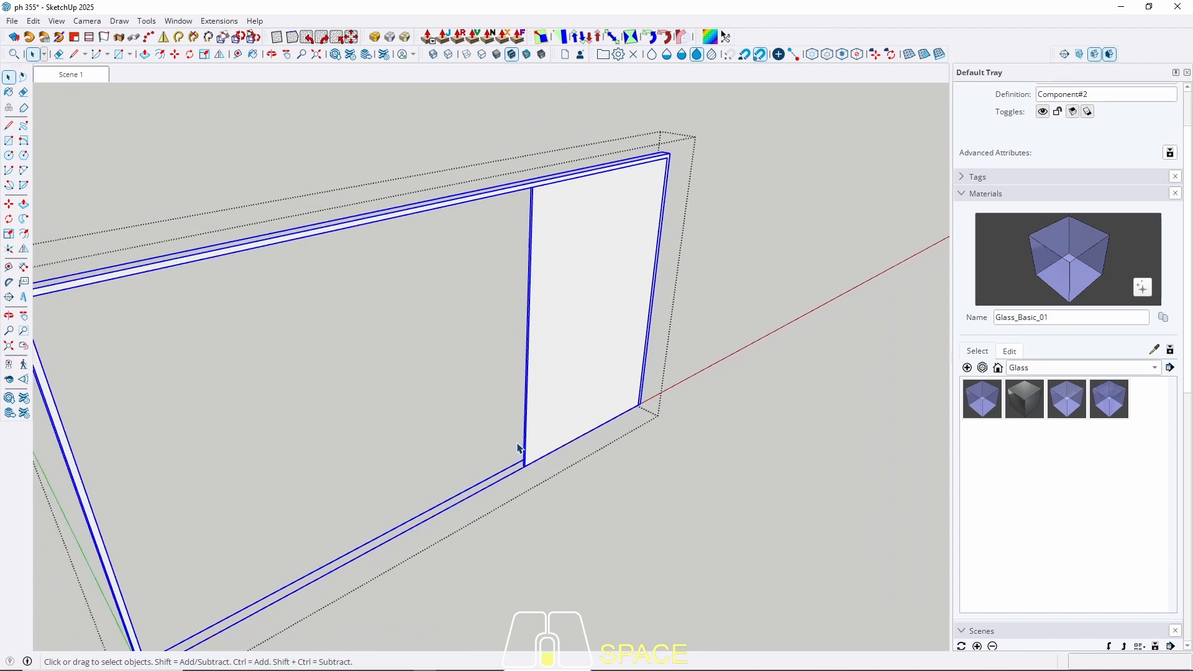
scroll(567, 371, up, 4)
double_click(558, 320)
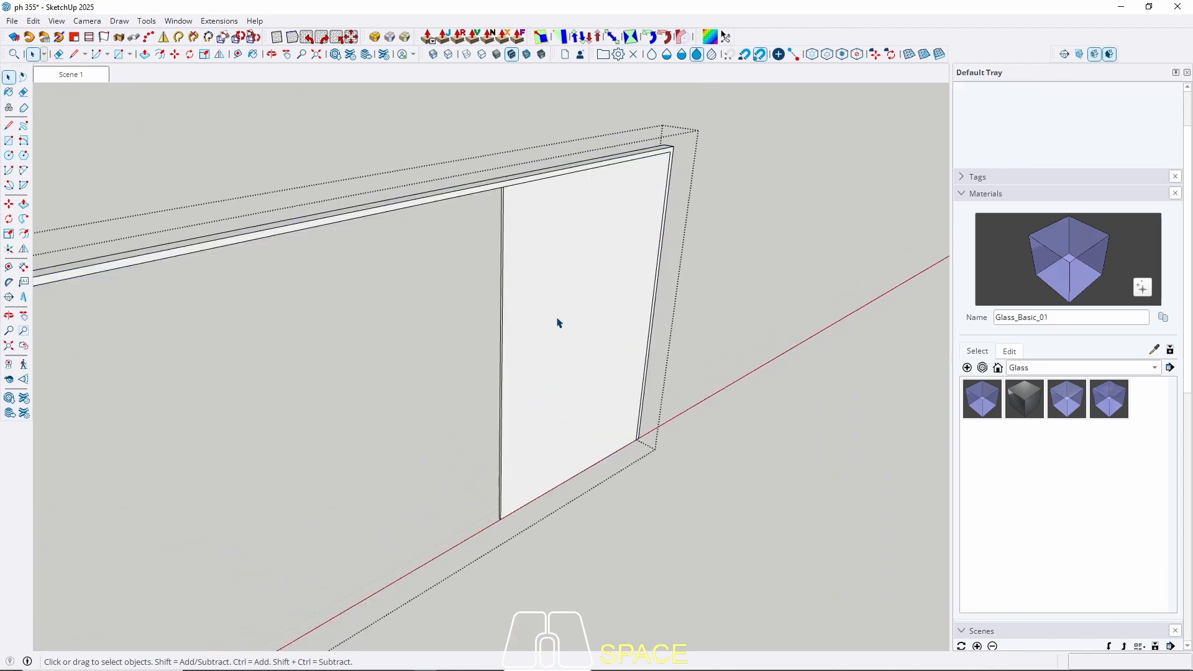
Offset the panel's front face inward by 2 and push the inner face away, leaving only a frame.
click(540, 339)
key(f)
click(501, 384)
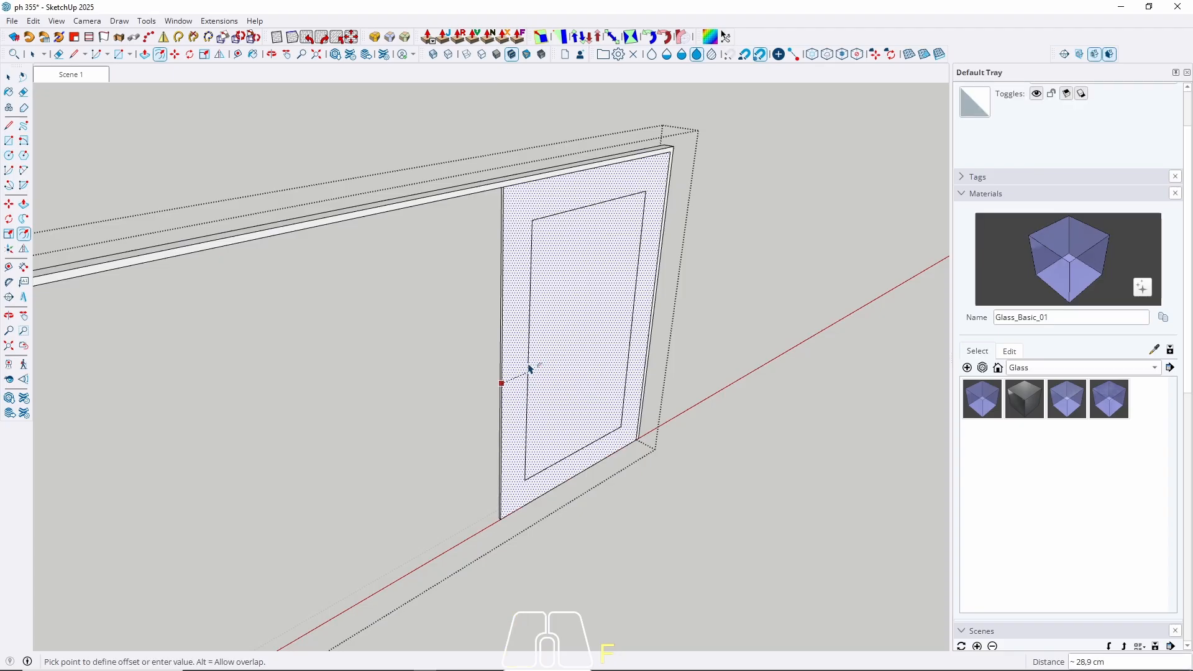
key(Return)
key(space)
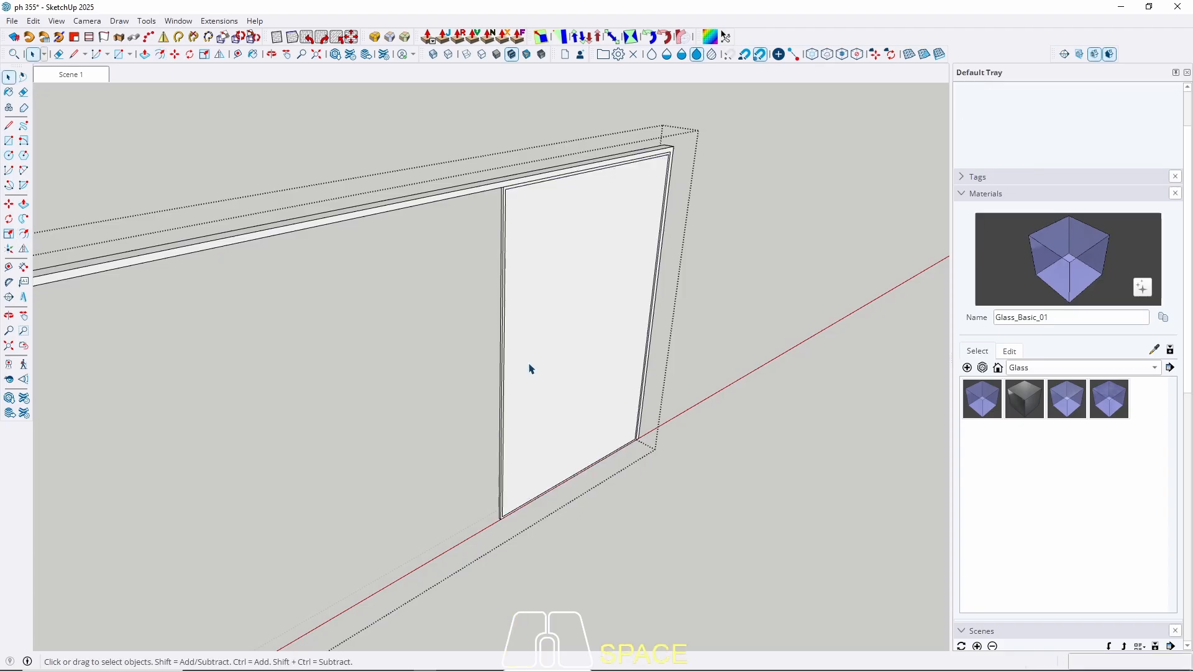
scroll(568, 221, up, 2)
key(p)
drag(548, 291, 551, 271)
key(space)
Select the whole frame component, open it for editing and pick its bottom edge.
click(450, 181)
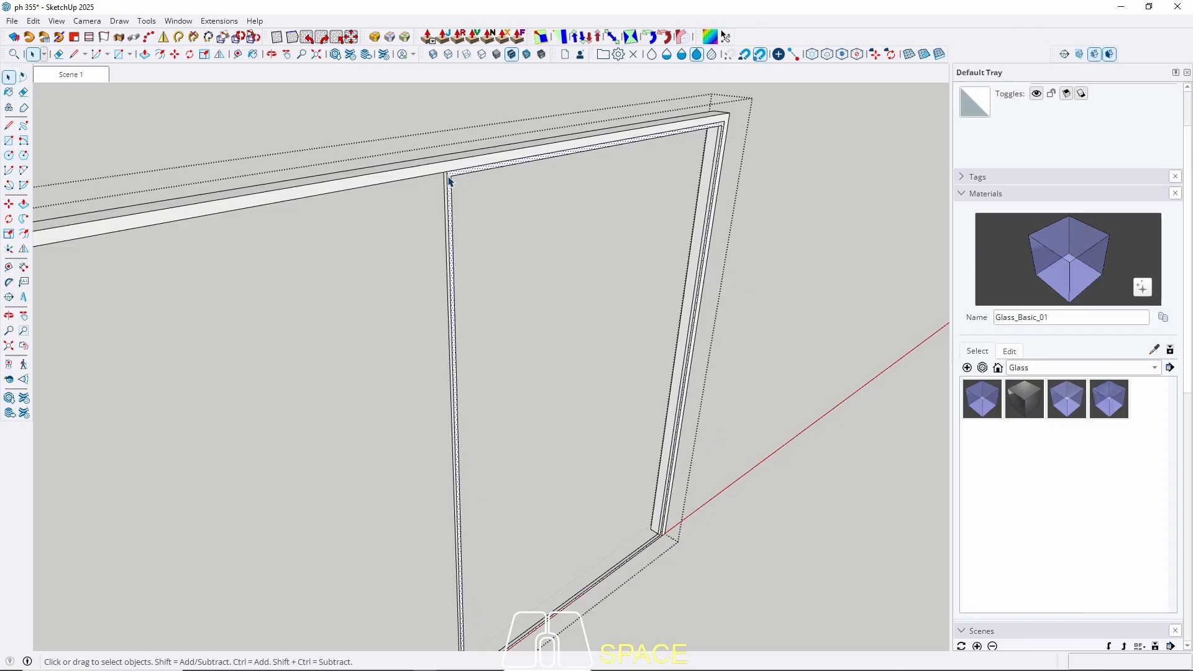
key(Escape)
scroll(493, 200, down, 5)
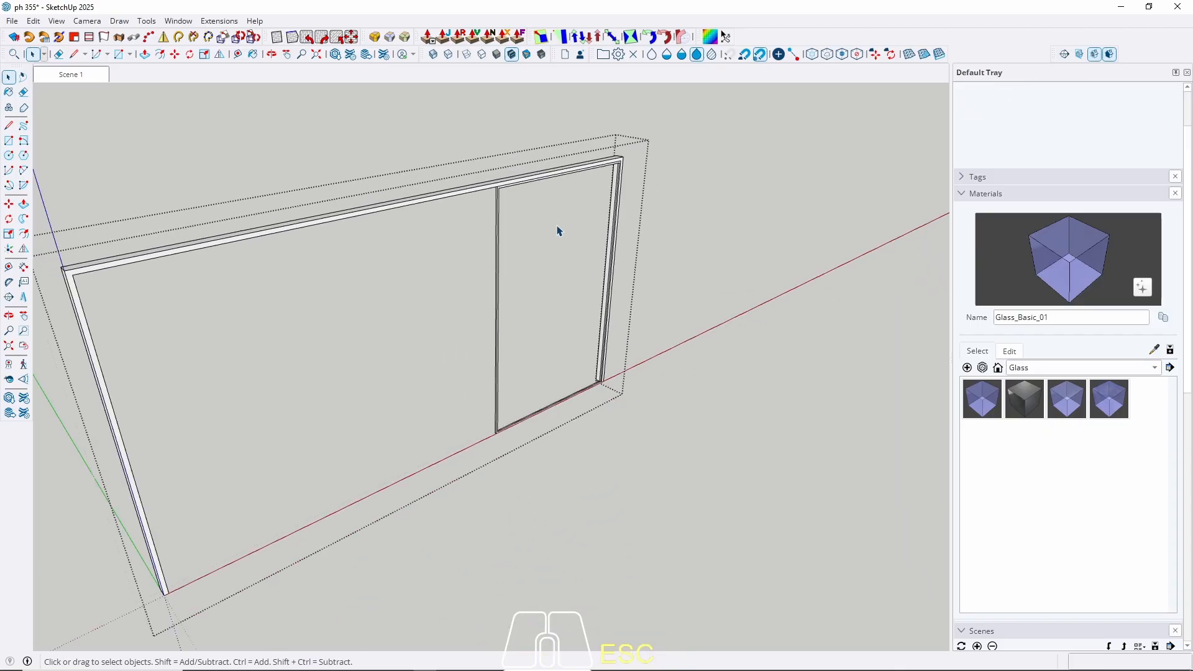
scroll(512, 367, up, 2)
click(515, 359)
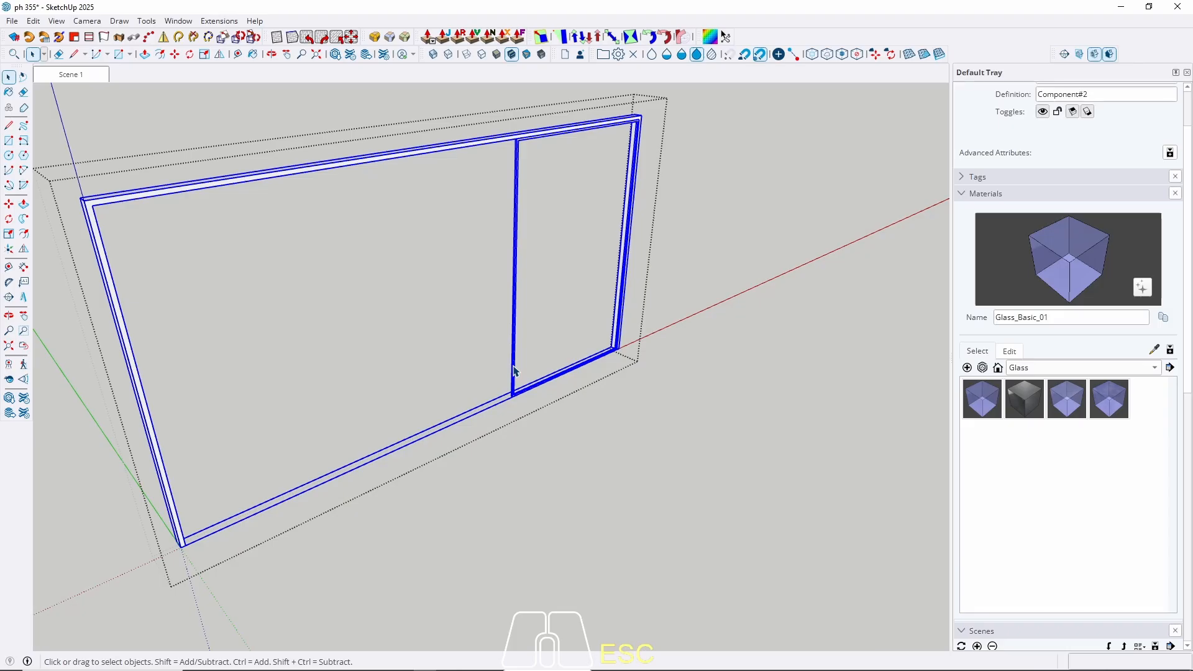
scroll(439, 375, down, 2)
scroll(561, 315, up, 10)
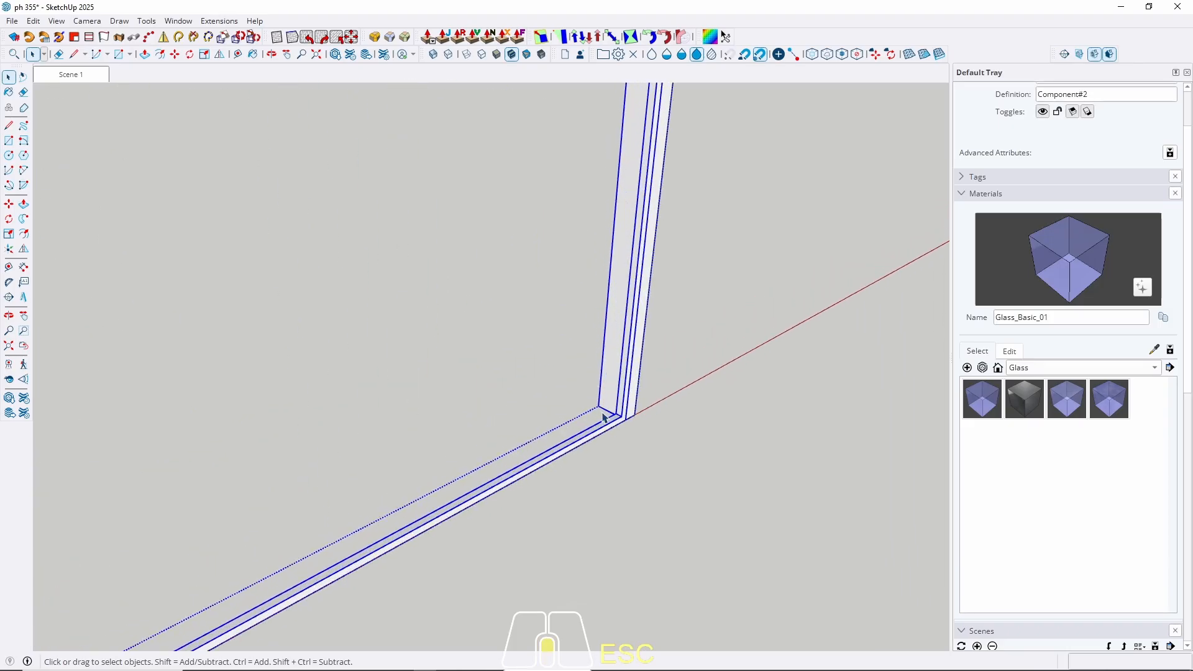
double_click(612, 419)
click(615, 419)
scroll(614, 420, up, 1)
scroll(614, 420, down, 1)
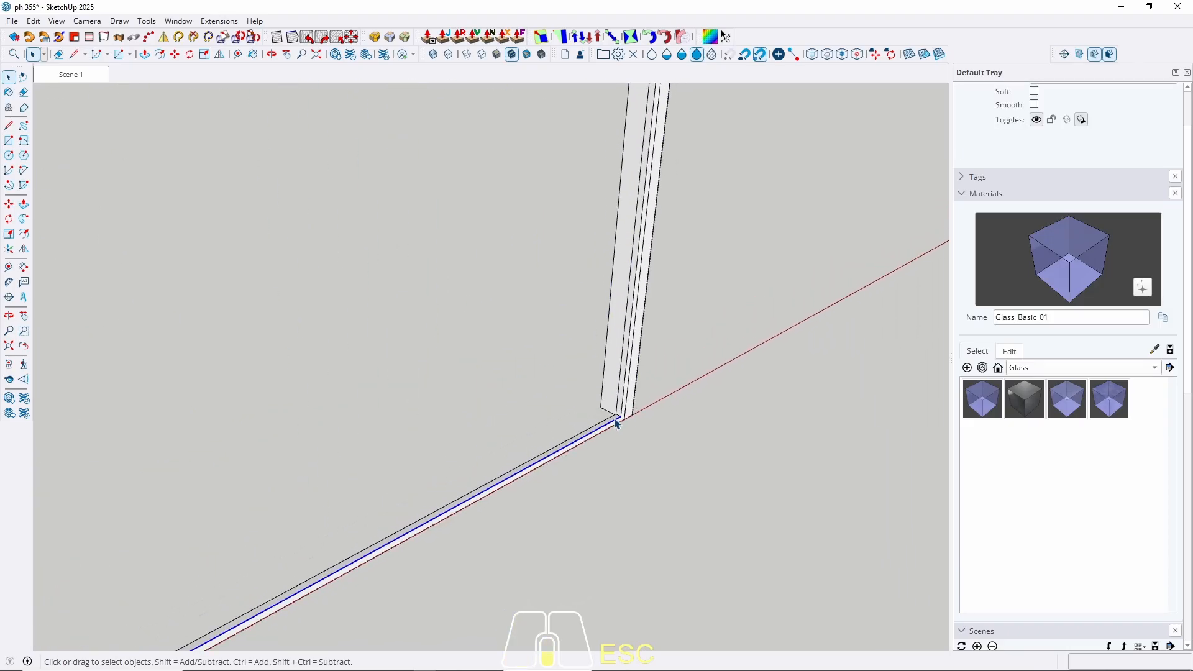
scroll(618, 423, down, 5)
scroll(617, 420, up, 1)
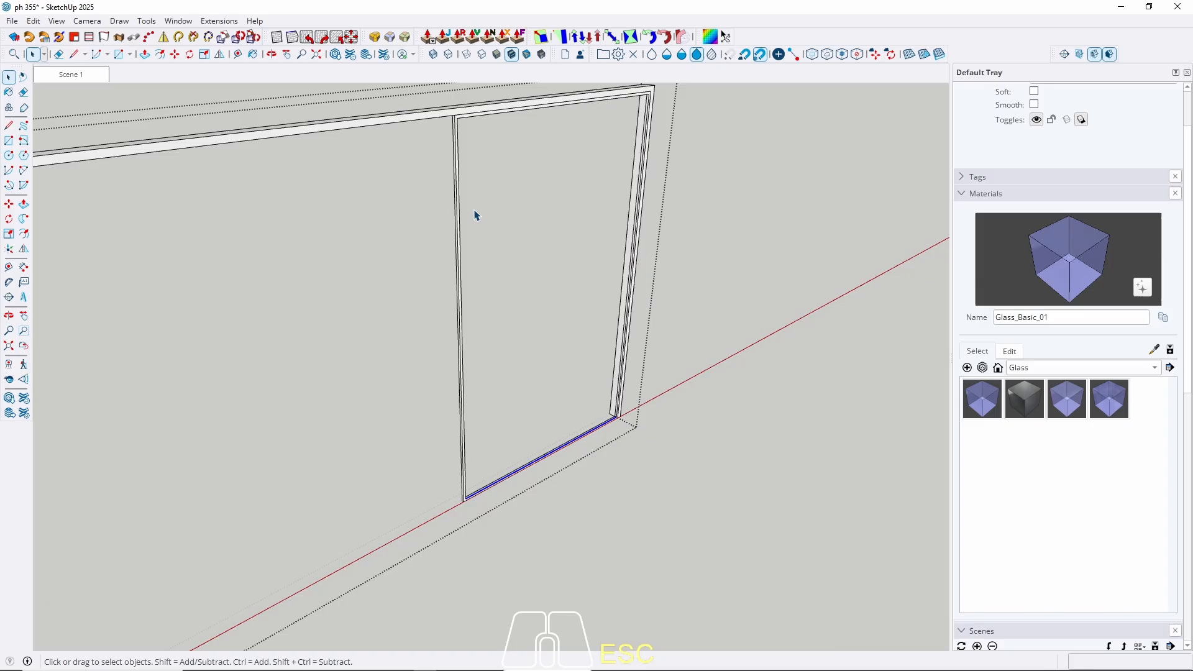
Pick the top rail, clear it, then reselect the door frame with all its connected geometry.
click(461, 113)
scroll(462, 118, up, 2)
click(453, 125)
click(439, 115)
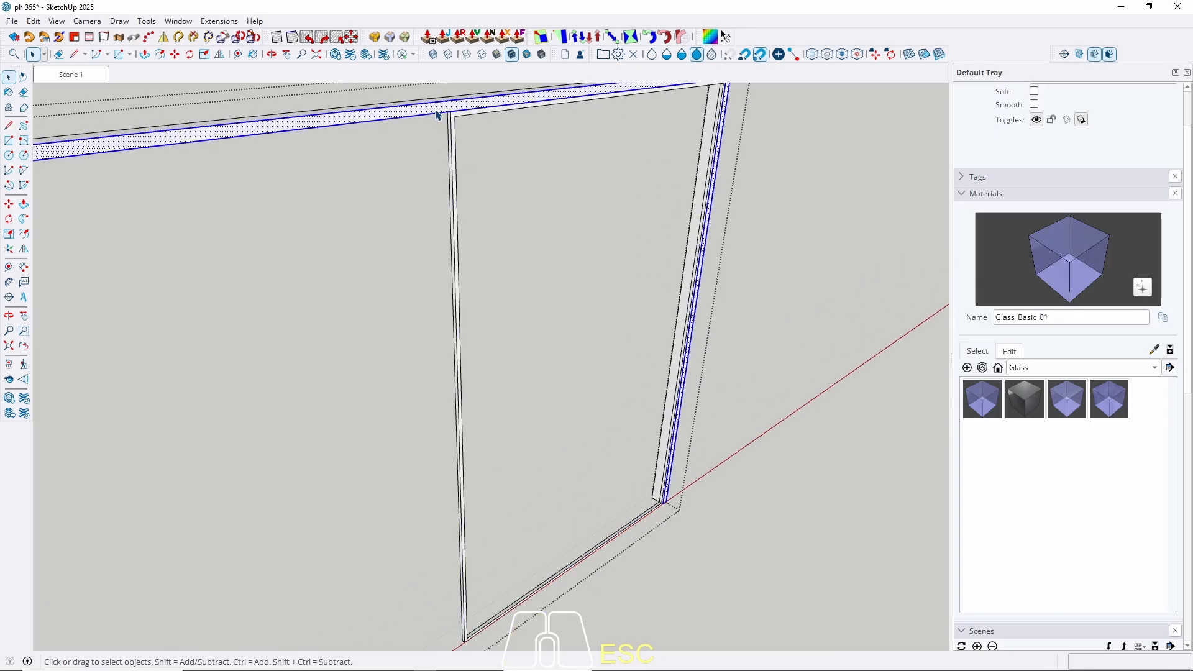
key(Escape)
scroll(700, 274, down, 5)
scroll(577, 234, up, 2)
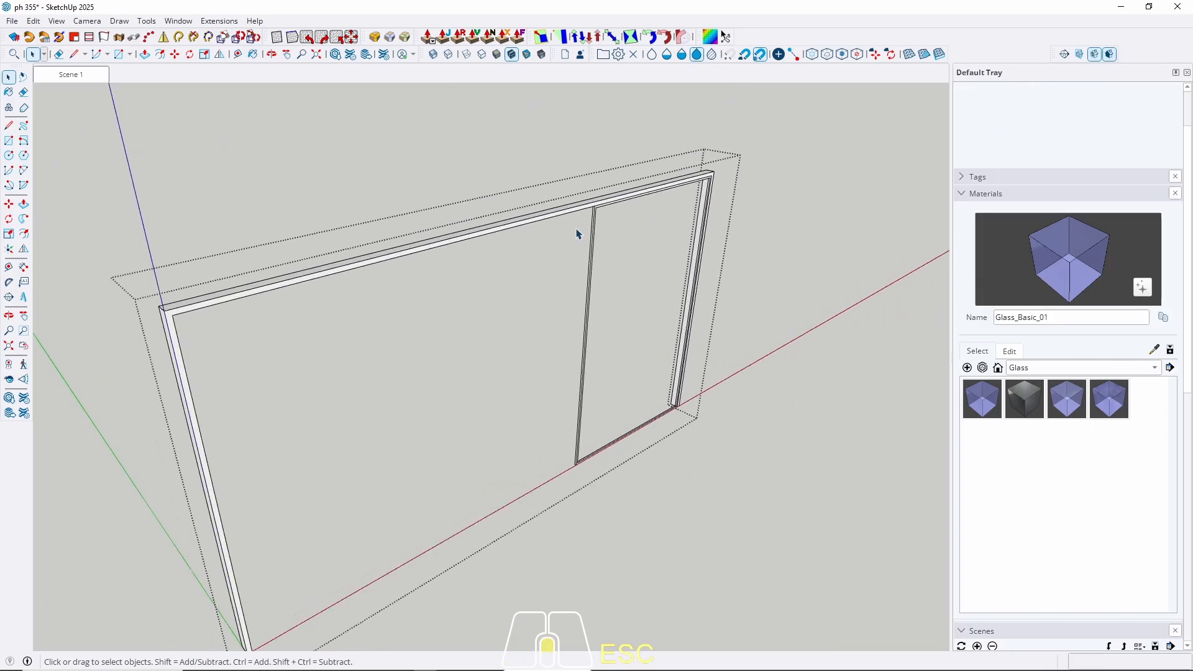
scroll(577, 234, up, 2)
click(601, 216)
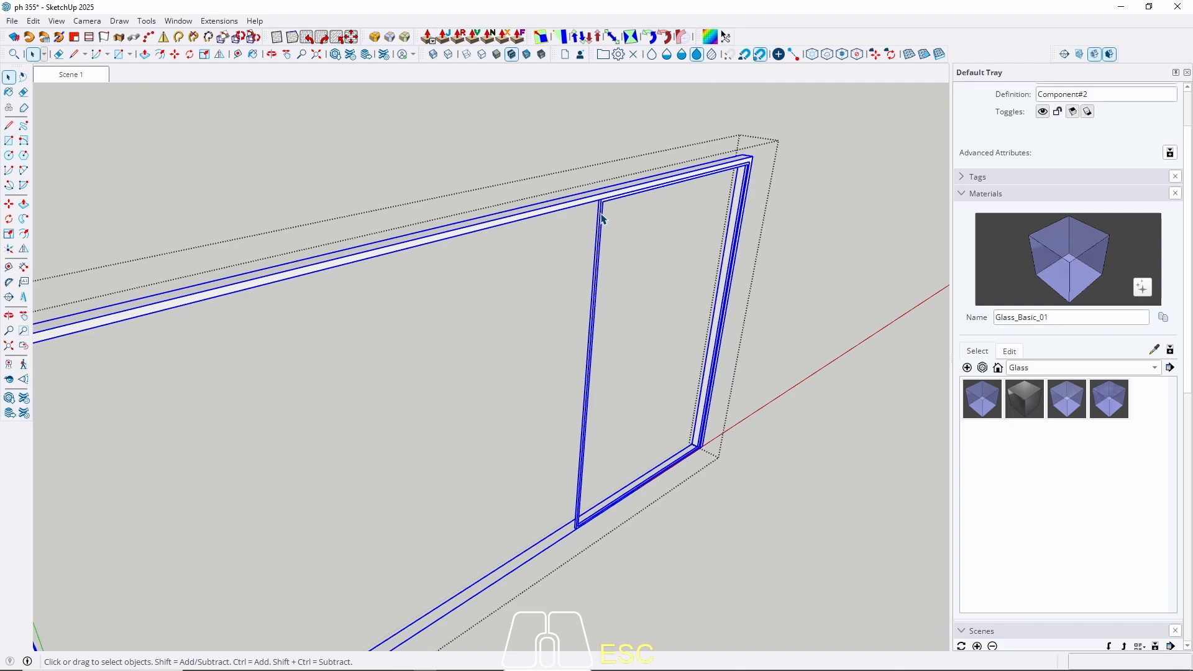
triple_click(602, 219)
triple_click(602, 219)
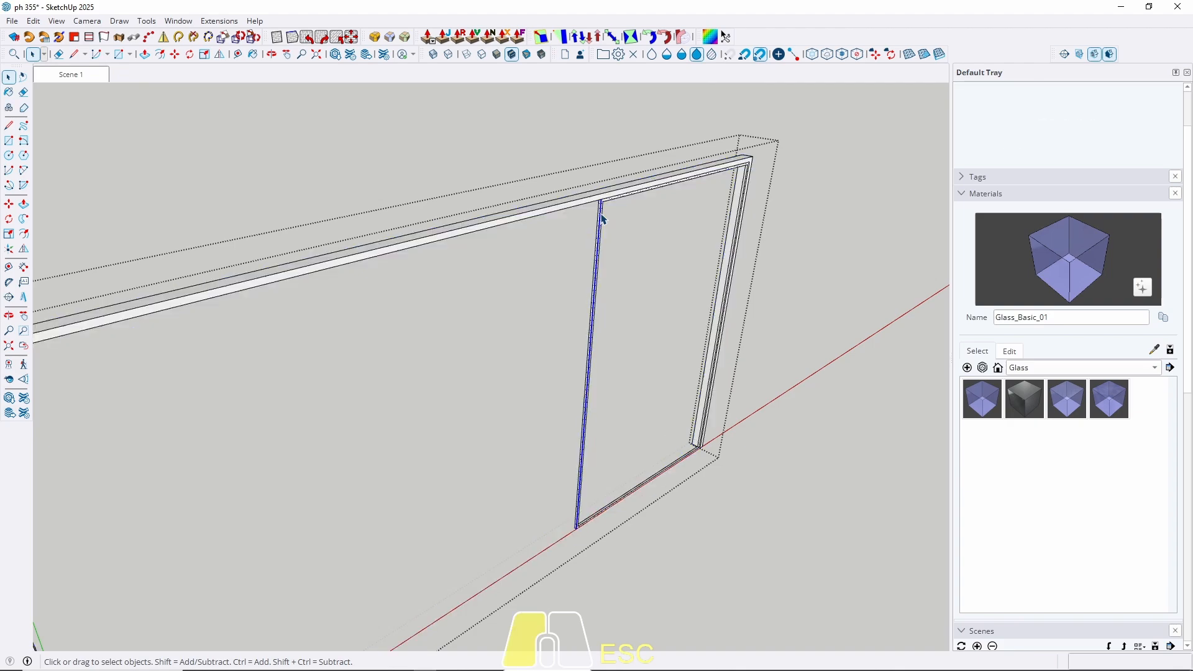
Undo the last three door frame edits, removing the inner door divider, and exit the frame.
middle_drag(602, 218, 514, 320)
key(ctrl+z)
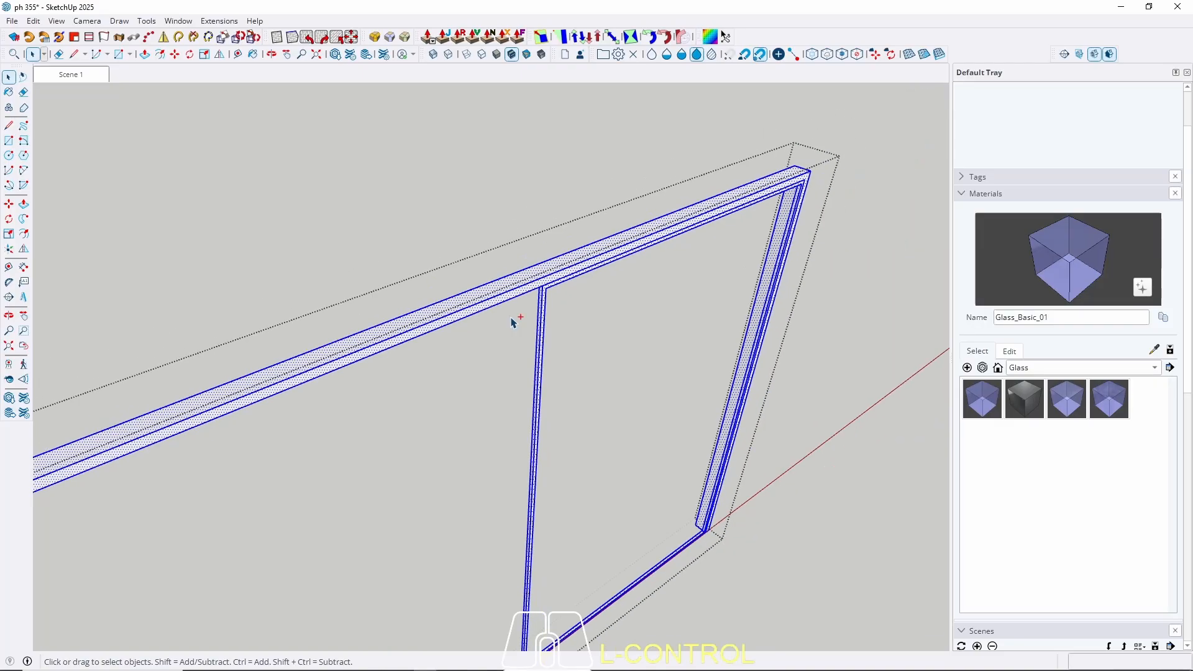
key(z)
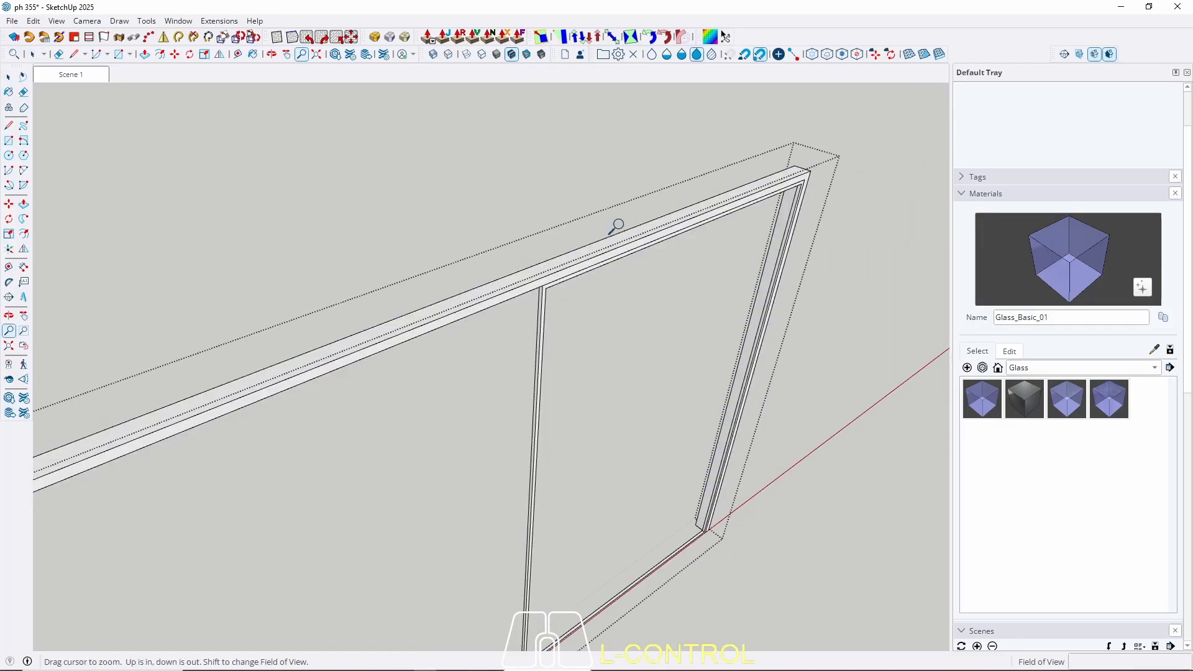
key(ctrl+z)
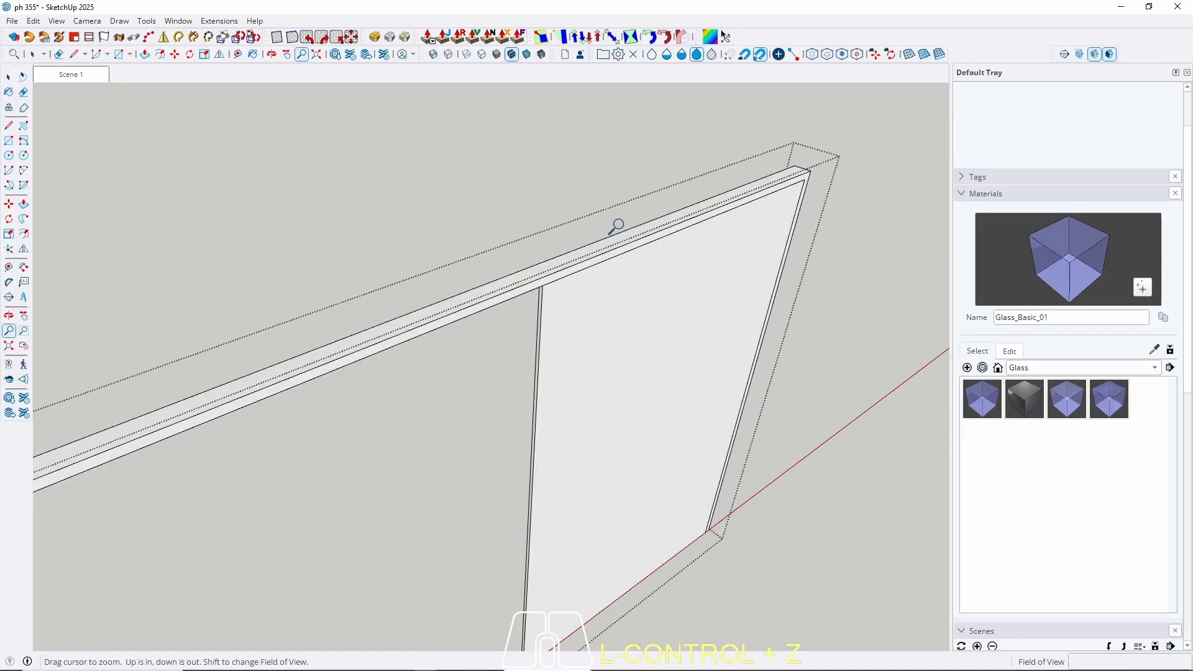
key(ctrl+z)
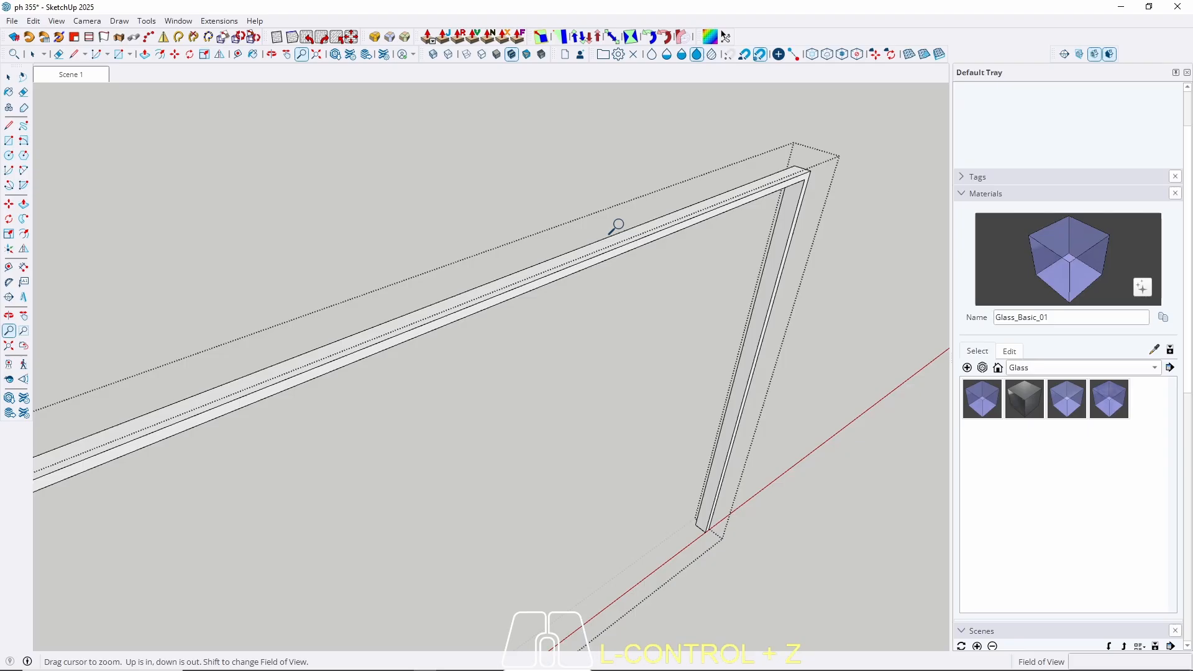
key(space)
scroll(692, 206, down, 3)
middle_drag(665, 383, 565, 517)
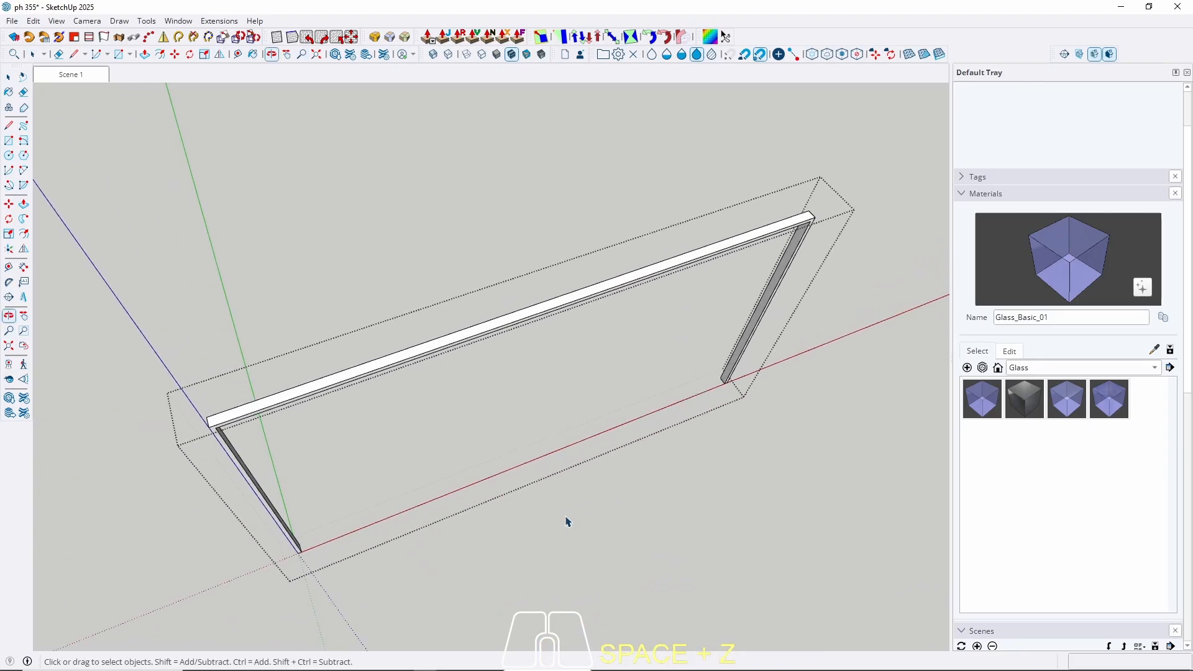
click(292, 396)
key(Escape)
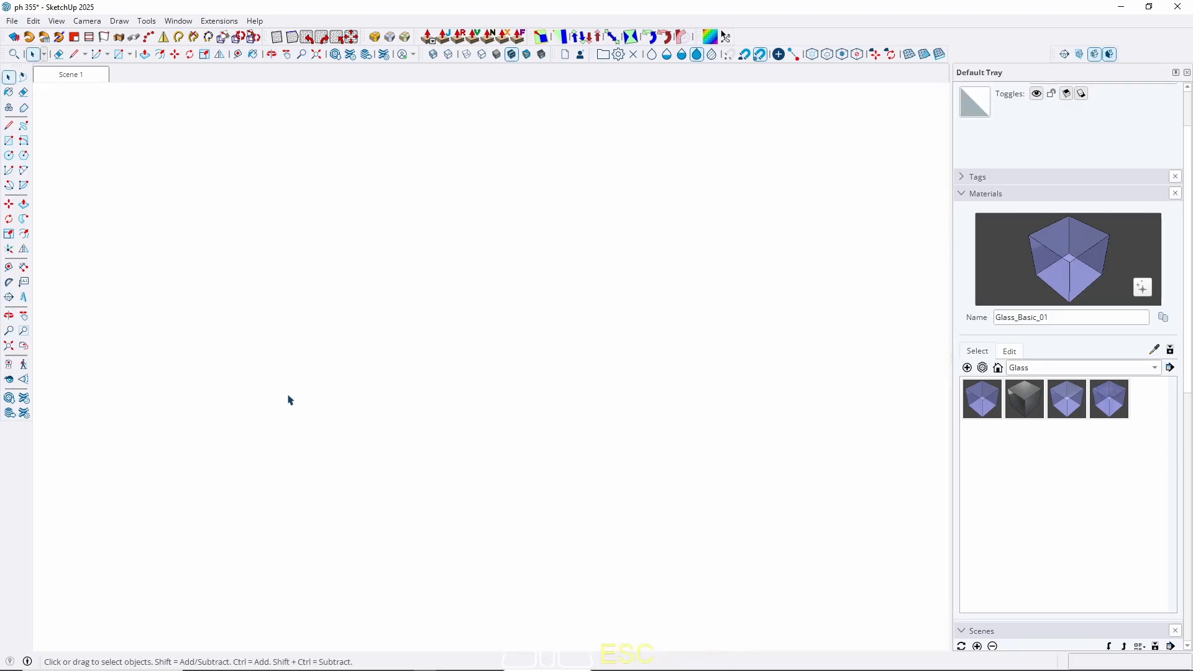
Make the window frame beside the columns a group and isolate it from the house.
scroll(439, 525, up, 3)
scroll(359, 331, up, 3)
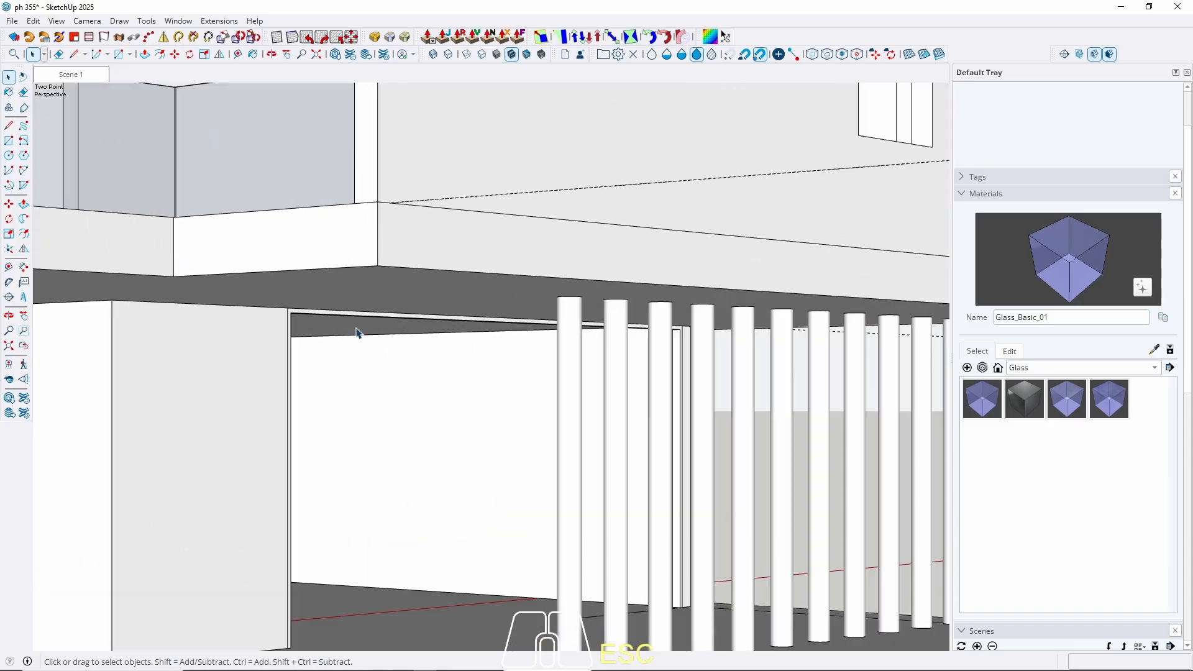
scroll(293, 312, up, 3)
double_click(293, 313)
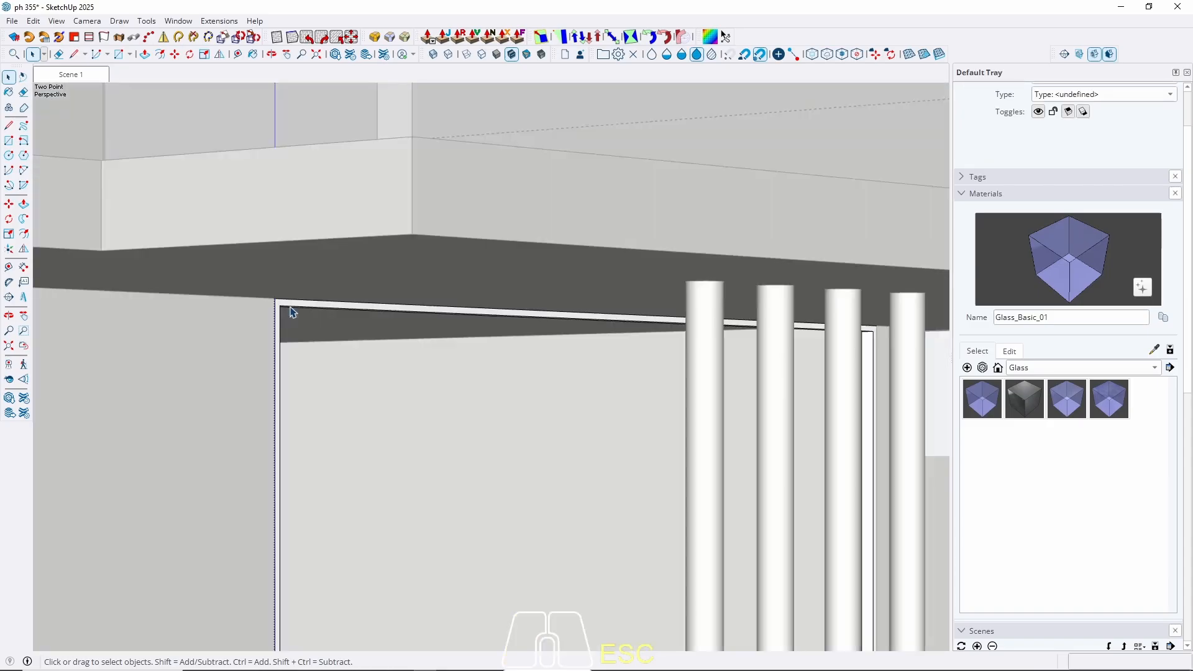
click(294, 313)
triple_click(293, 312)
right_click(294, 307)
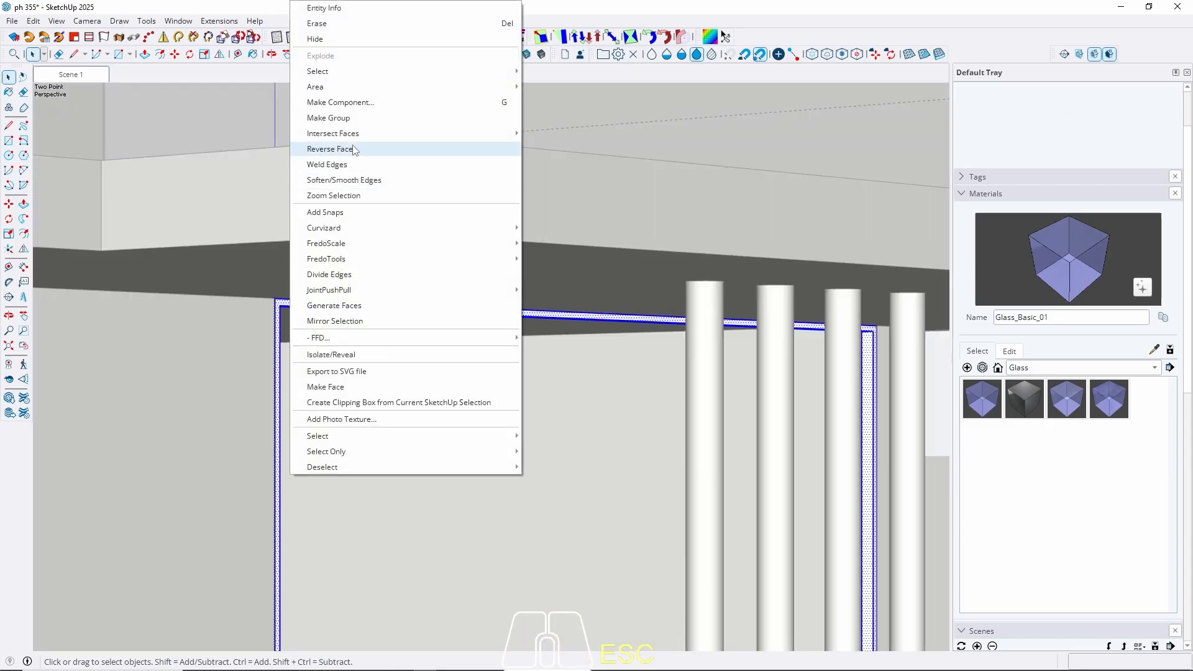
click(350, 121)
key(w)
scroll(469, 303, down, 4)
middle_drag(469, 304, 376, 597)
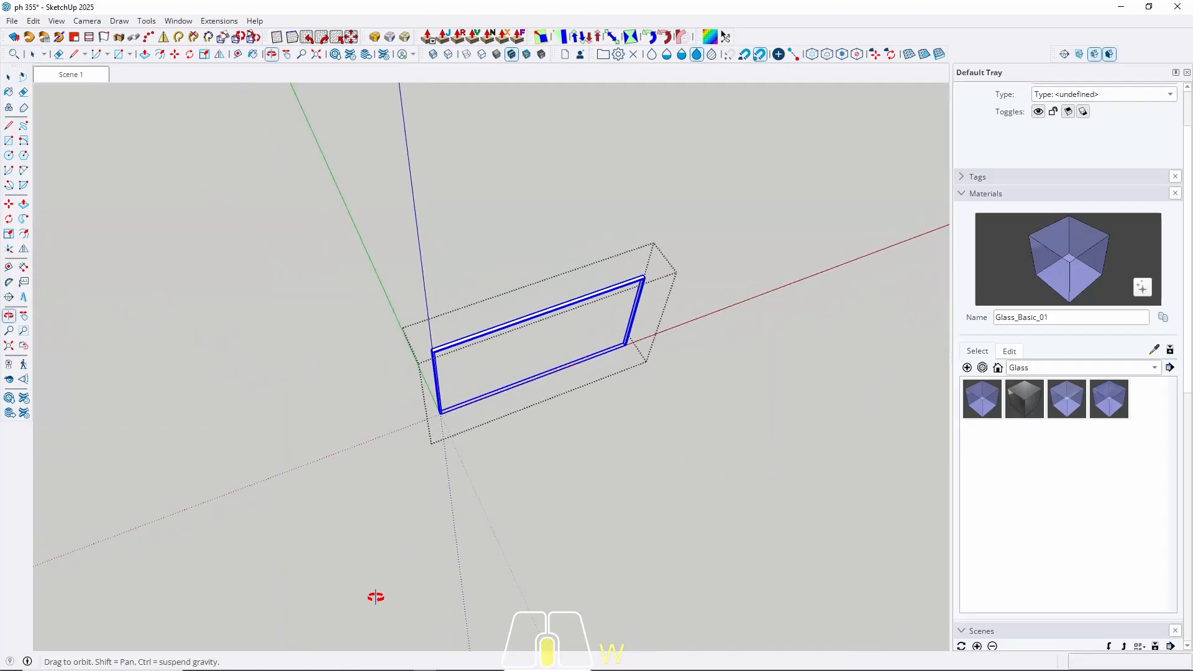
scroll(464, 389, up, 1)
scroll(465, 393, up, 6)
Draw a line across the frame's bottom from its lower-left to lower-right corner.
key(l)
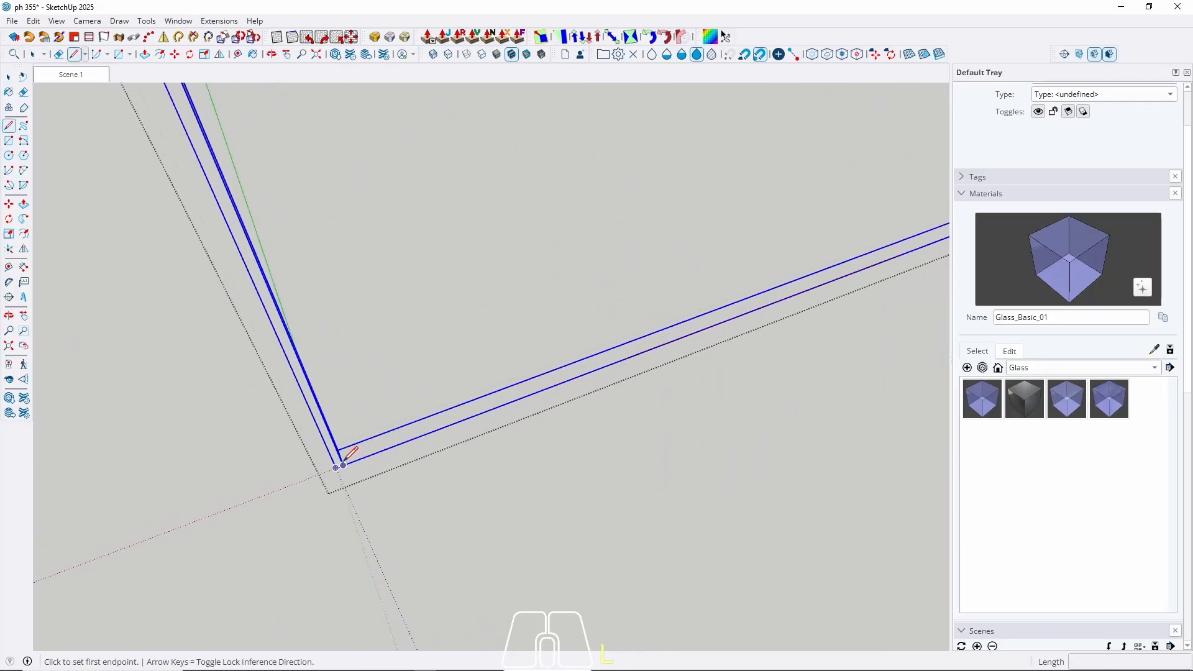
click(343, 465)
scroll(345, 461, down, 6)
scroll(763, 328, up, 5)
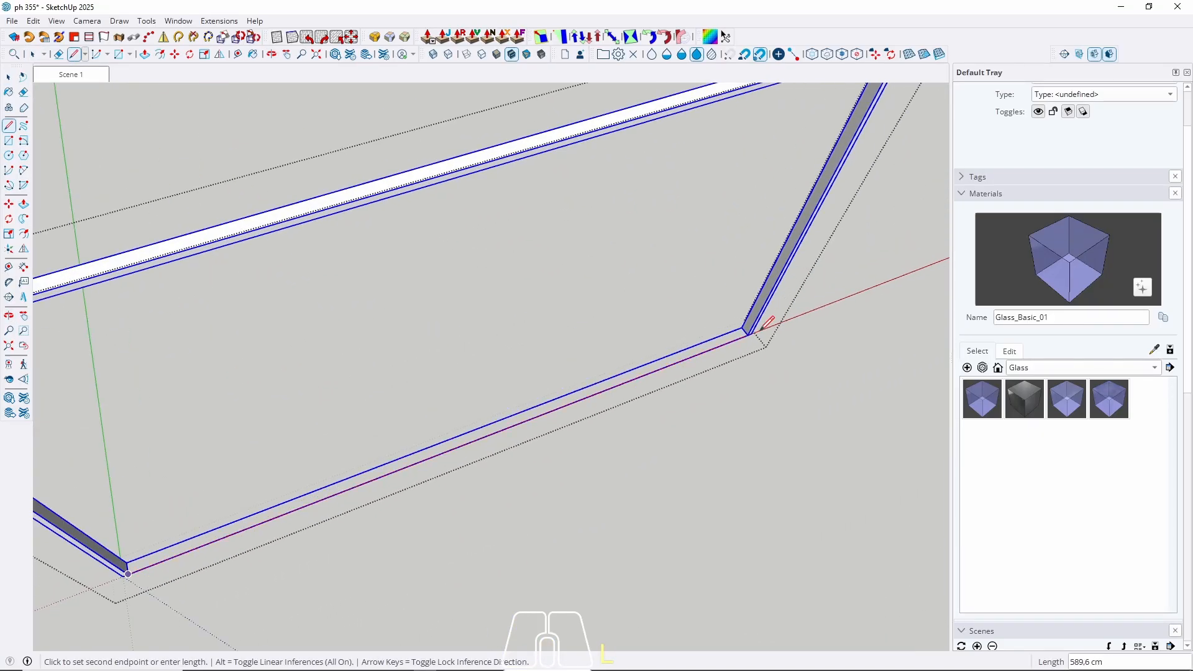
click(748, 334)
Divide the new bottom edge into 3 equal segments and check the divided thirds.
key(space)
click(720, 348)
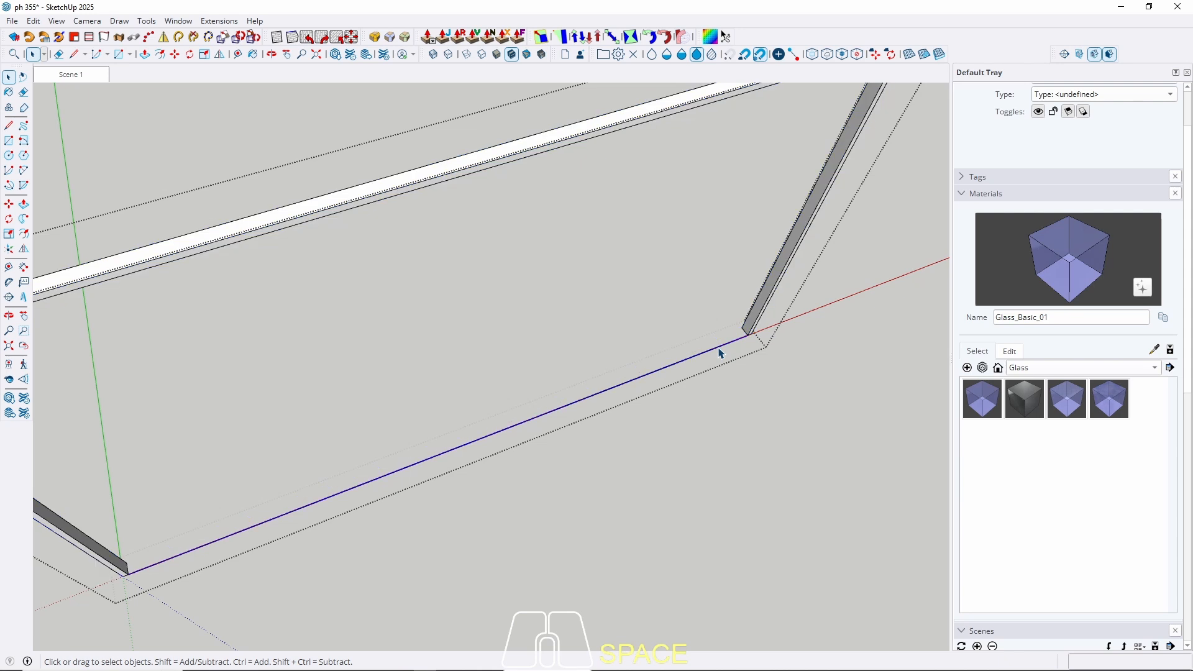
right_click(719, 350)
click(764, 118)
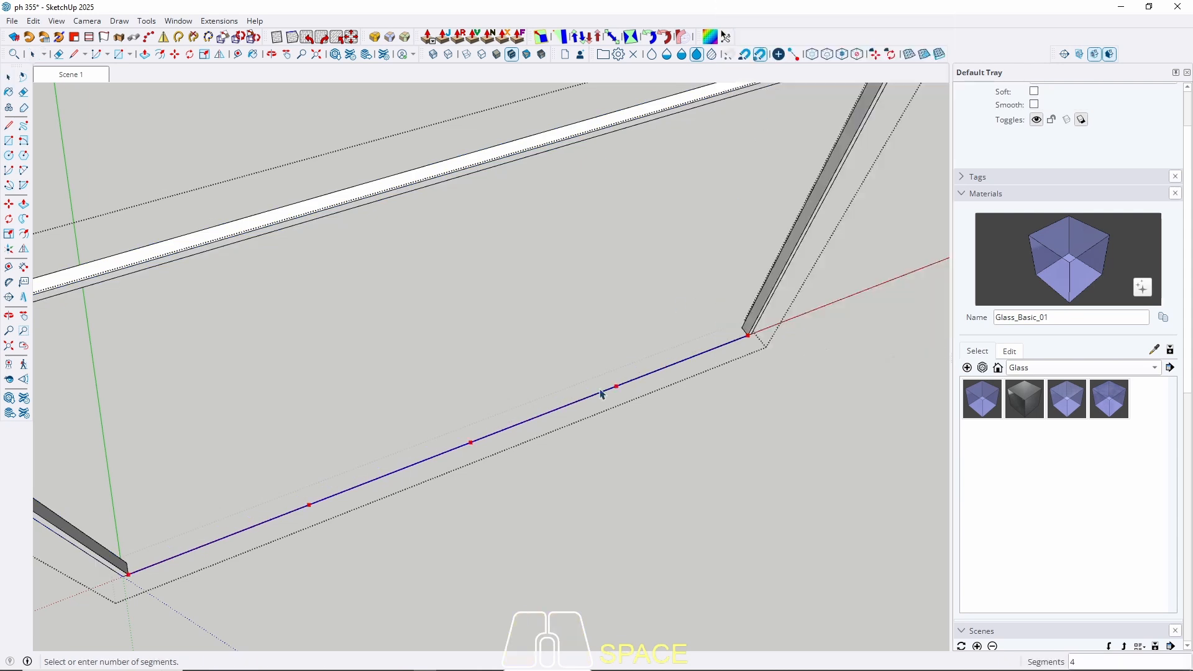
click(565, 419)
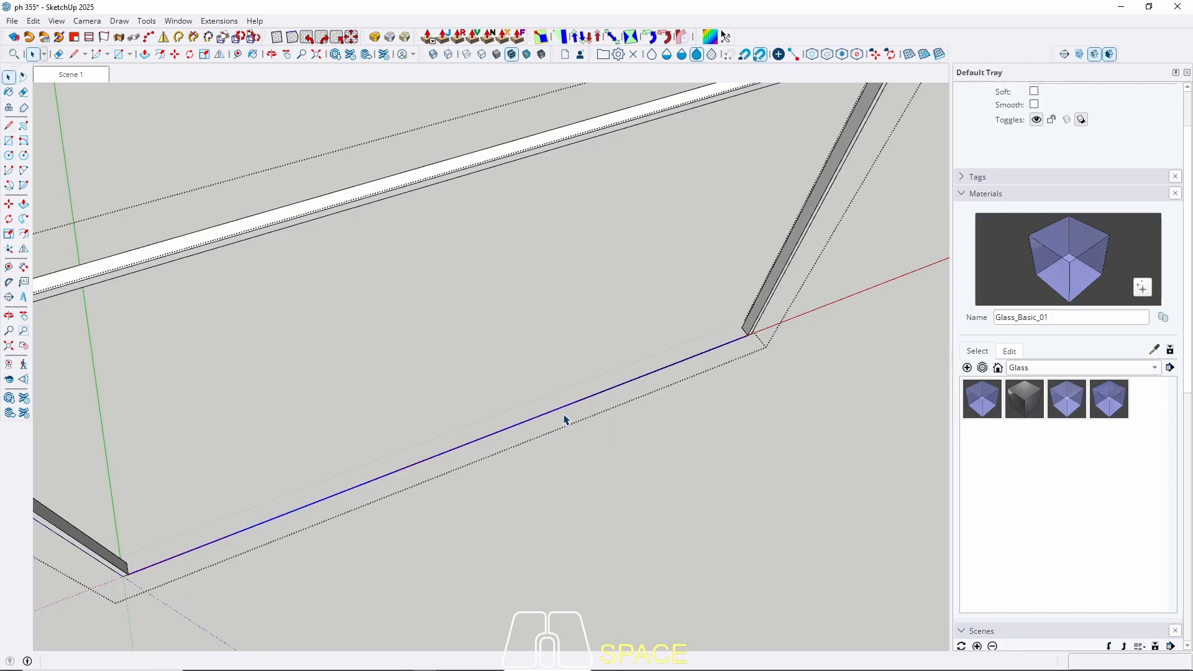
click(491, 439)
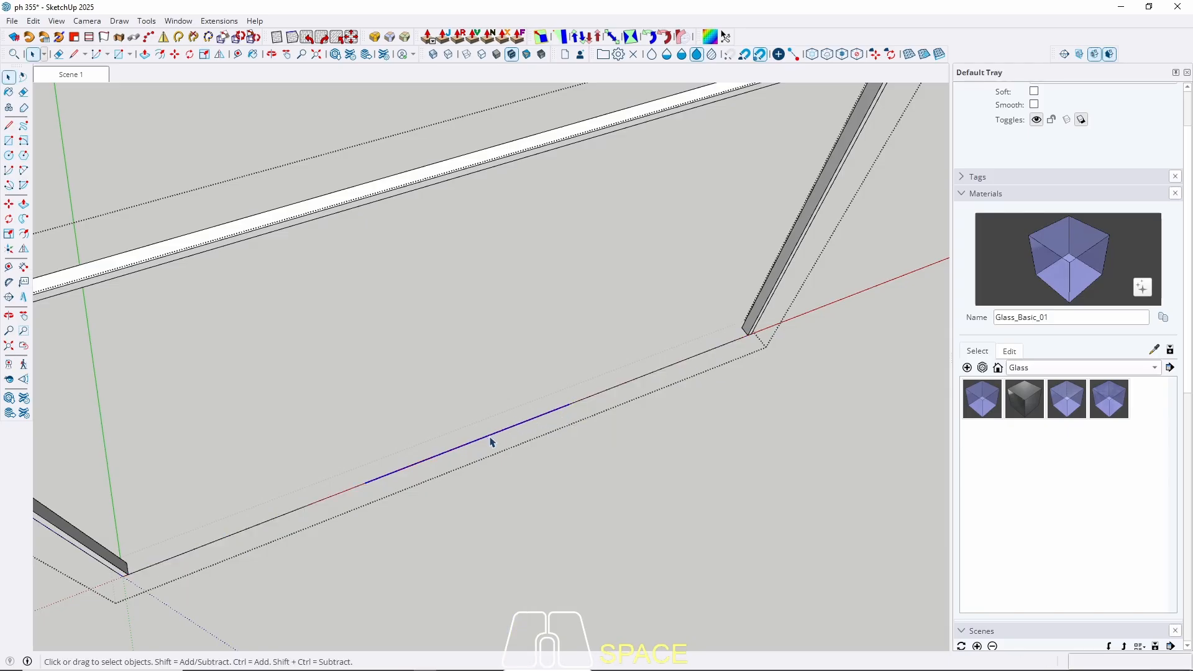
click(297, 516)
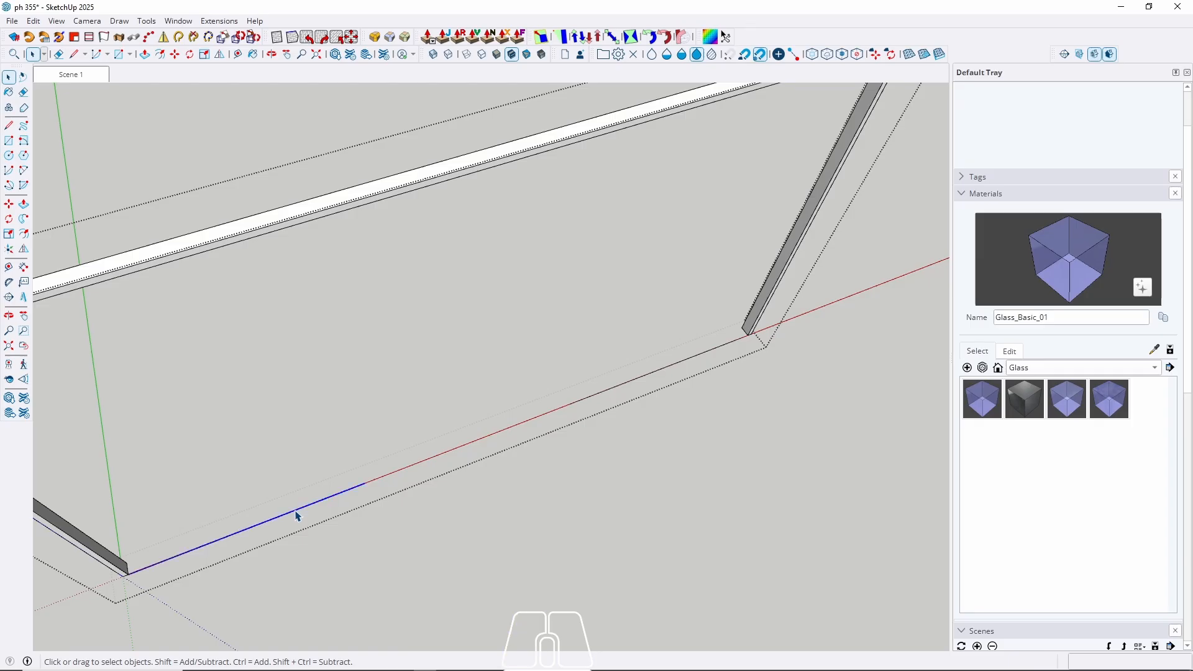
click(637, 382)
Draw a rectangle from the division point to the frame's top-right corner and push it 2 cm thick.
key(r)
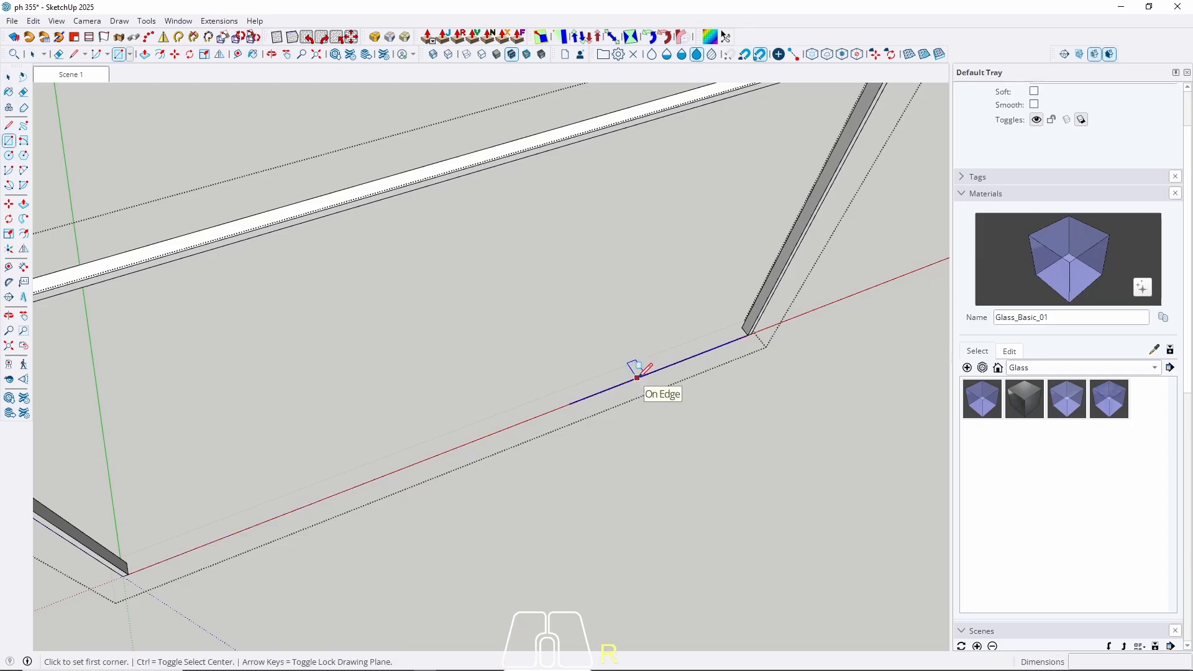
click(570, 403)
middle_drag(567, 390, 634, 245)
click(599, 348)
key(space)
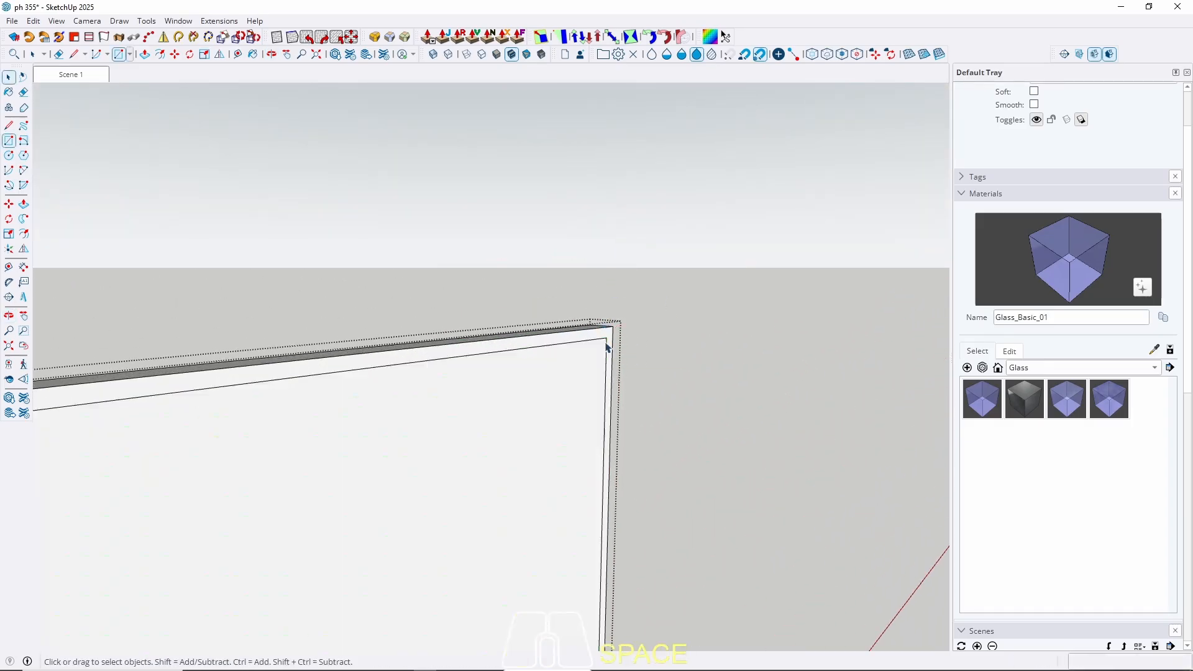
middle_drag(607, 335, 678, 415)
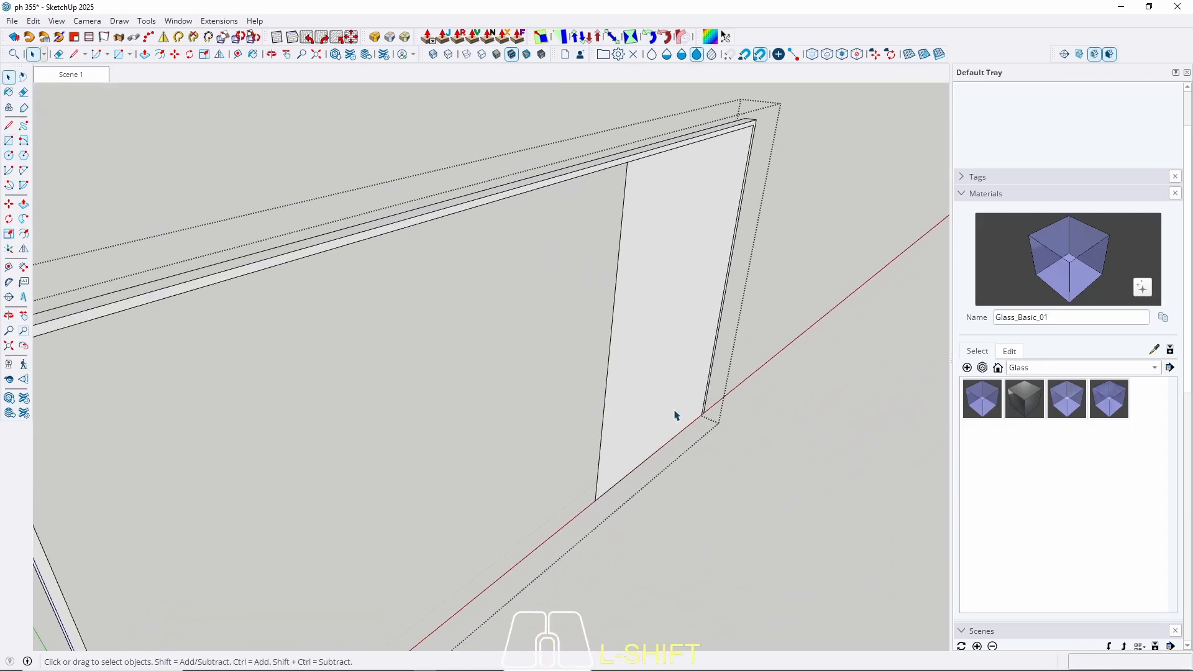
key(p)
click(656, 416)
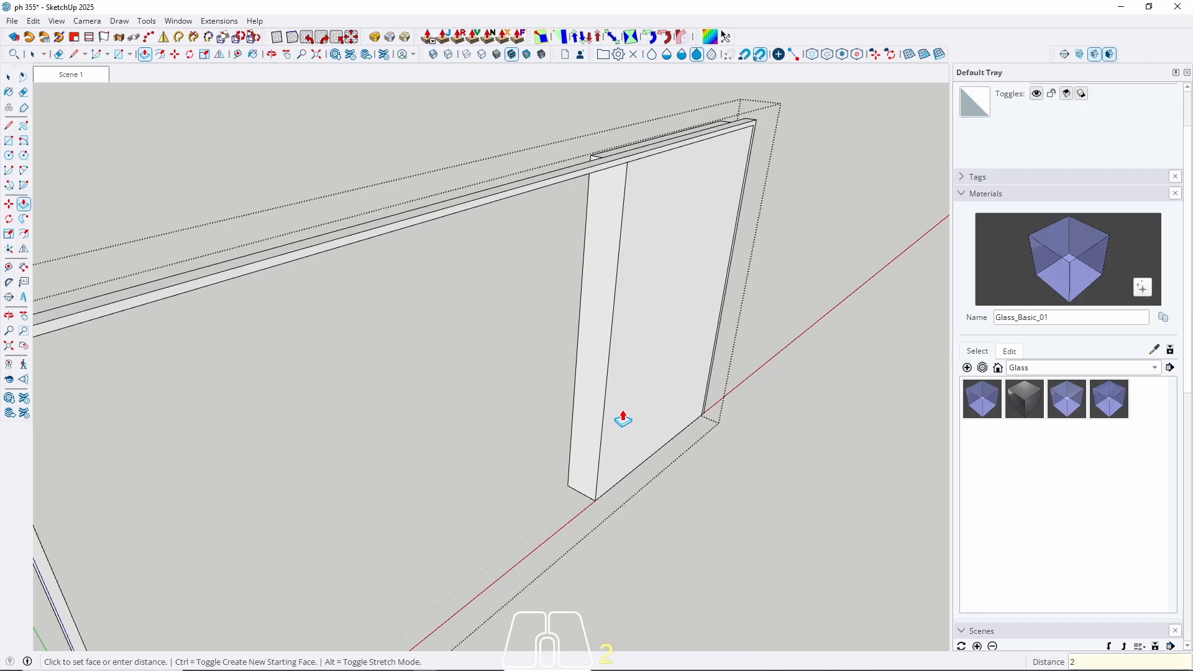
key(Return)
Select the panel and its edges and make it a component, Component#2.
key(space)
double_click(583, 173)
double_click(653, 269)
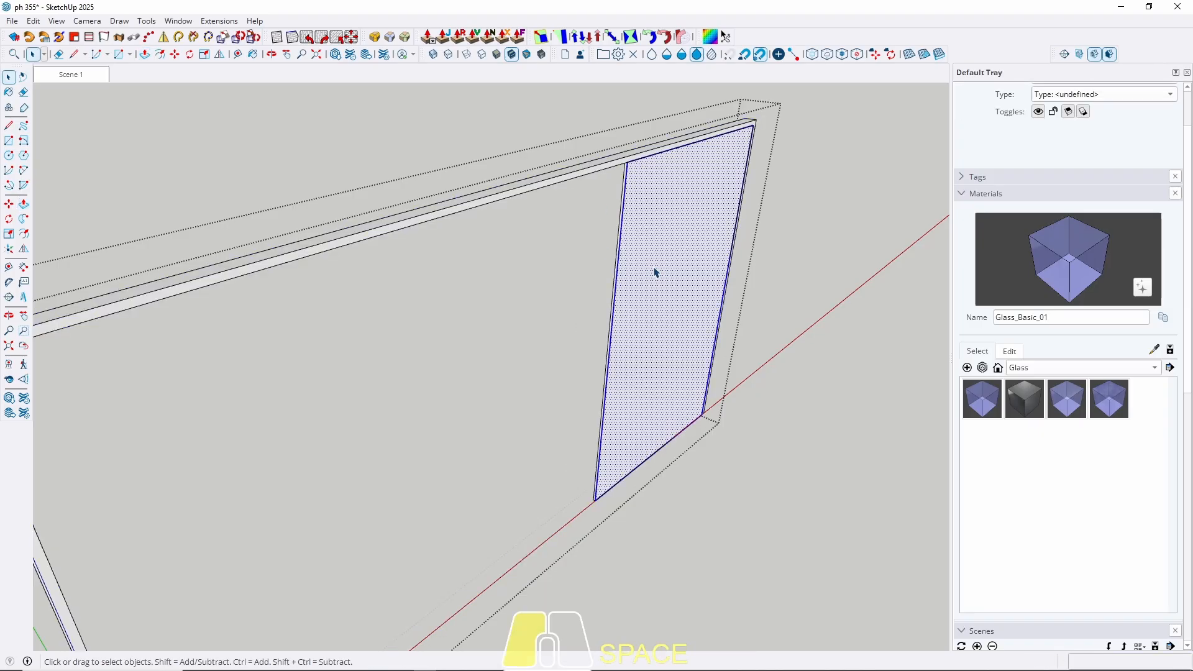
right_click(654, 271)
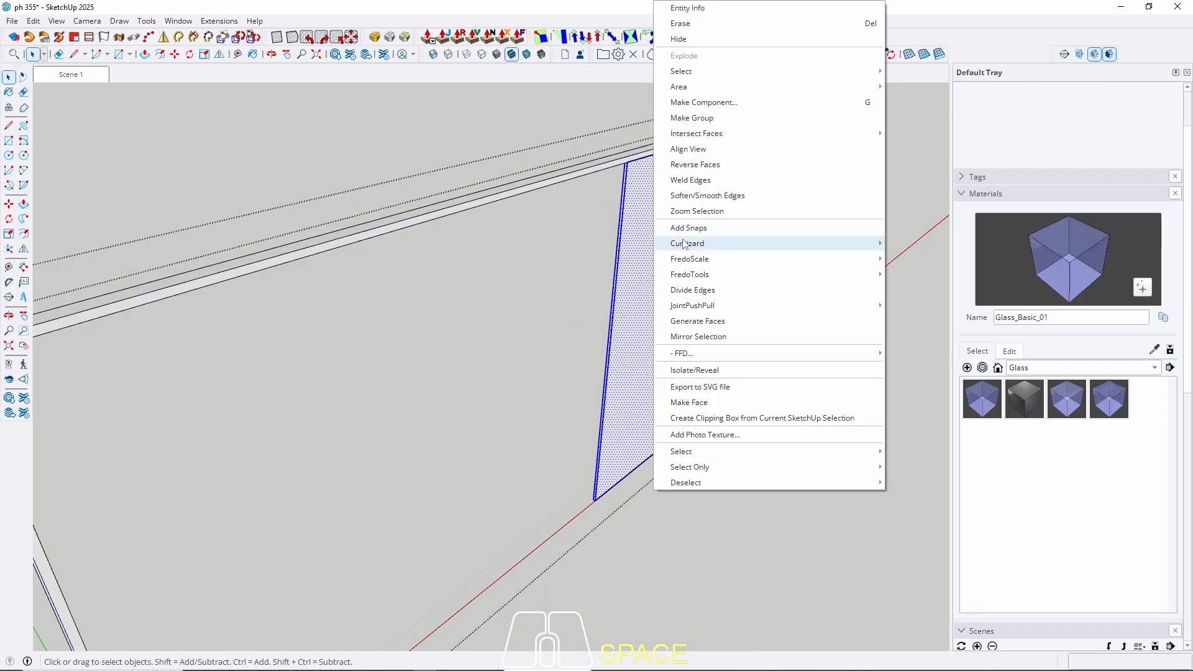
click(708, 103)
click(602, 495)
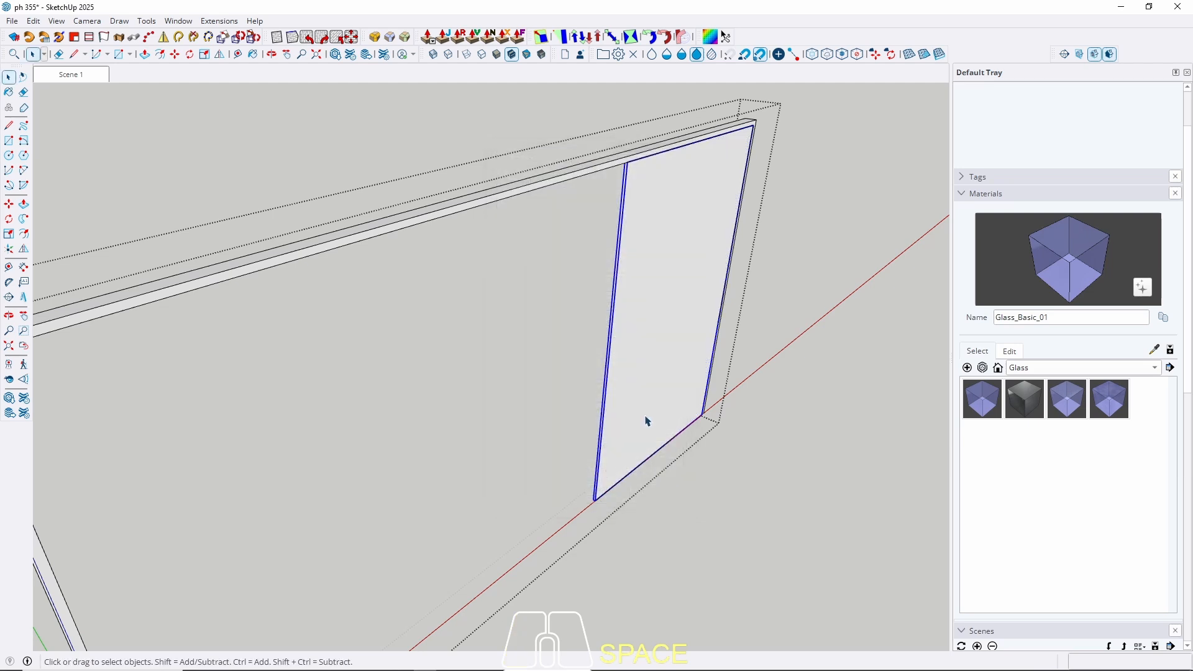
scroll(657, 405, down, 3)
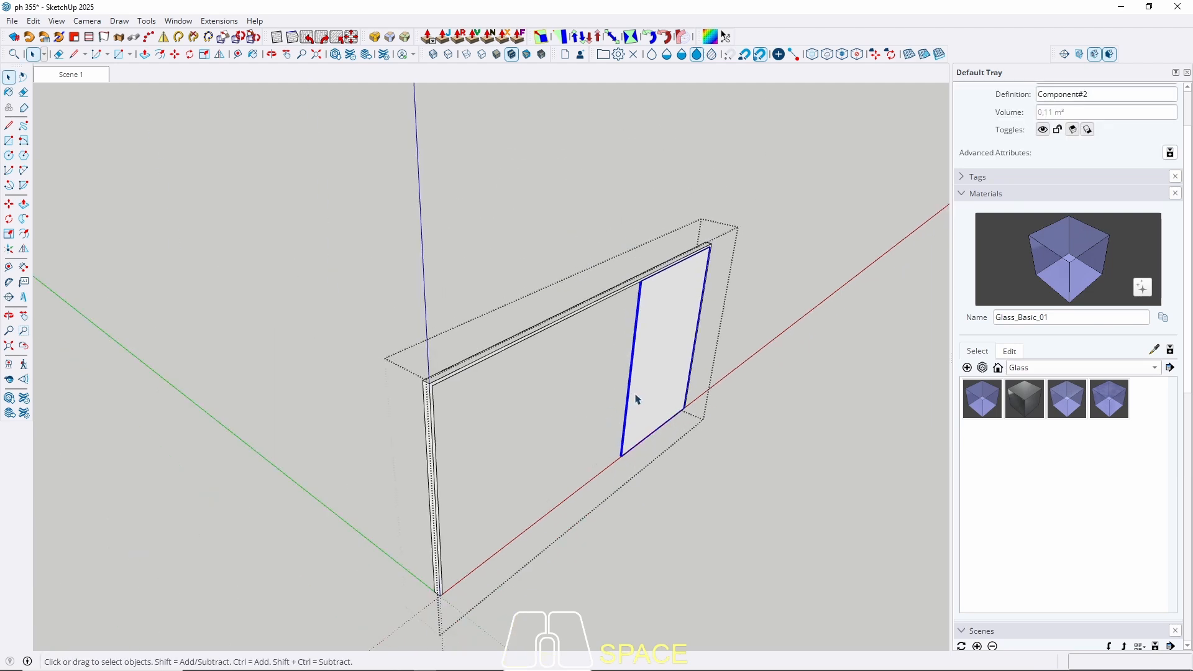
Open the panel component and offset its face 2 cm inward.
scroll(647, 407, up, 5)
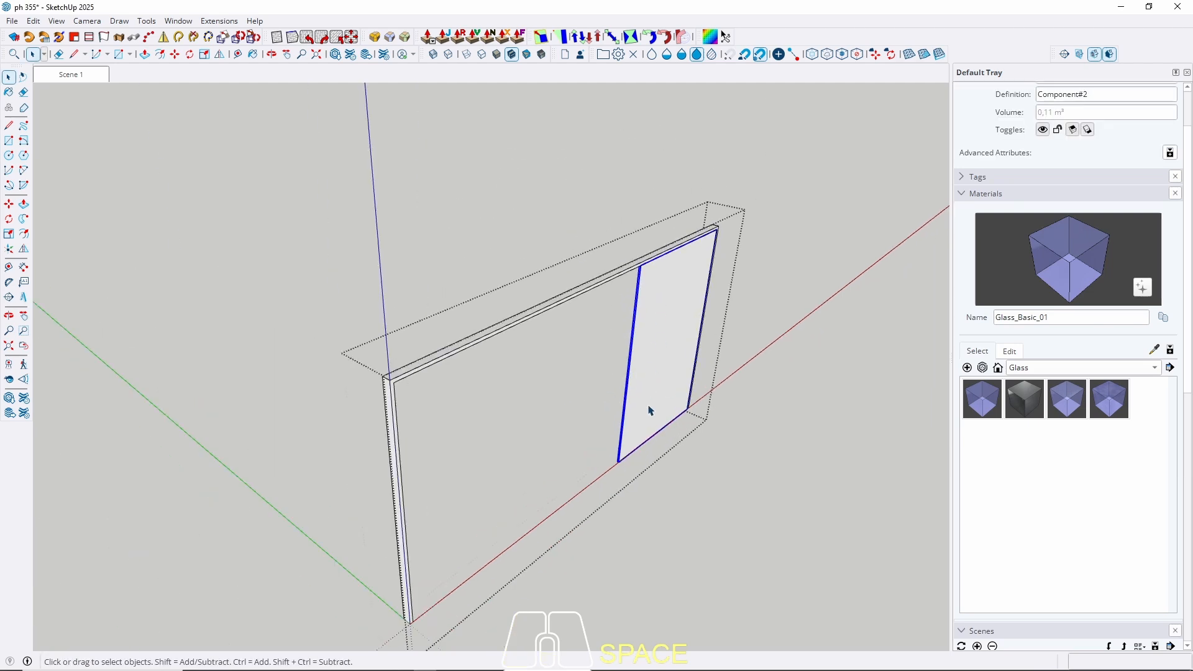
double_click(643, 367)
key(f)
click(616, 365)
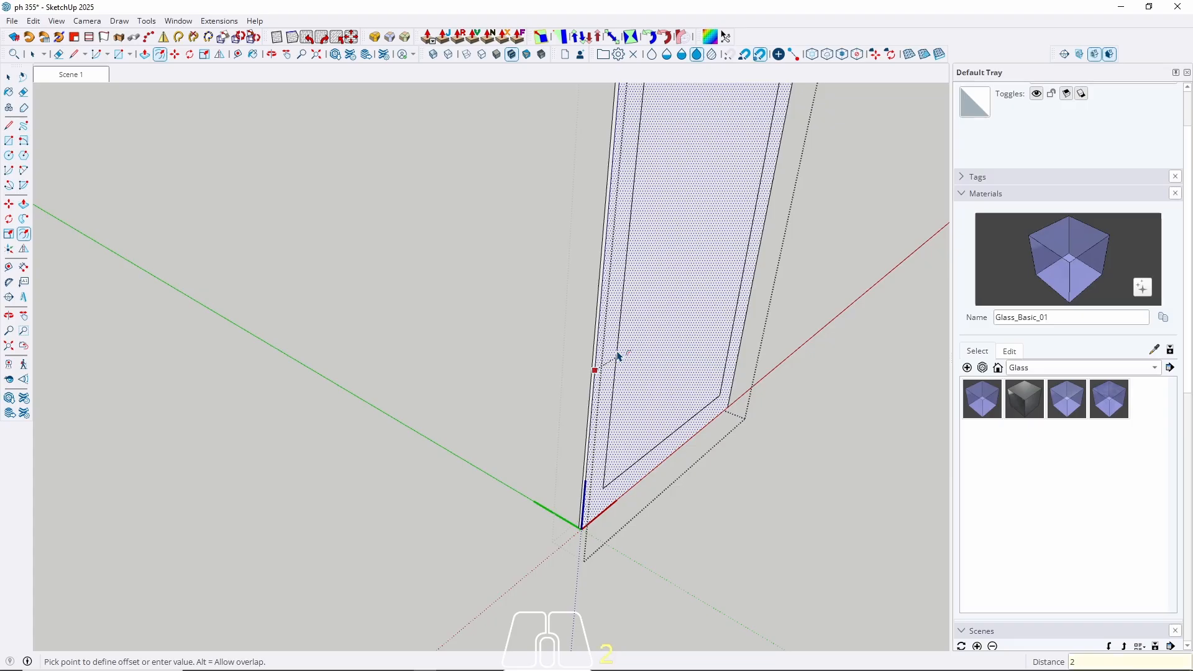
text(2)
key(Return)
key(space)
Push the inner panel face through, leaving a slim door frame.
click(660, 392)
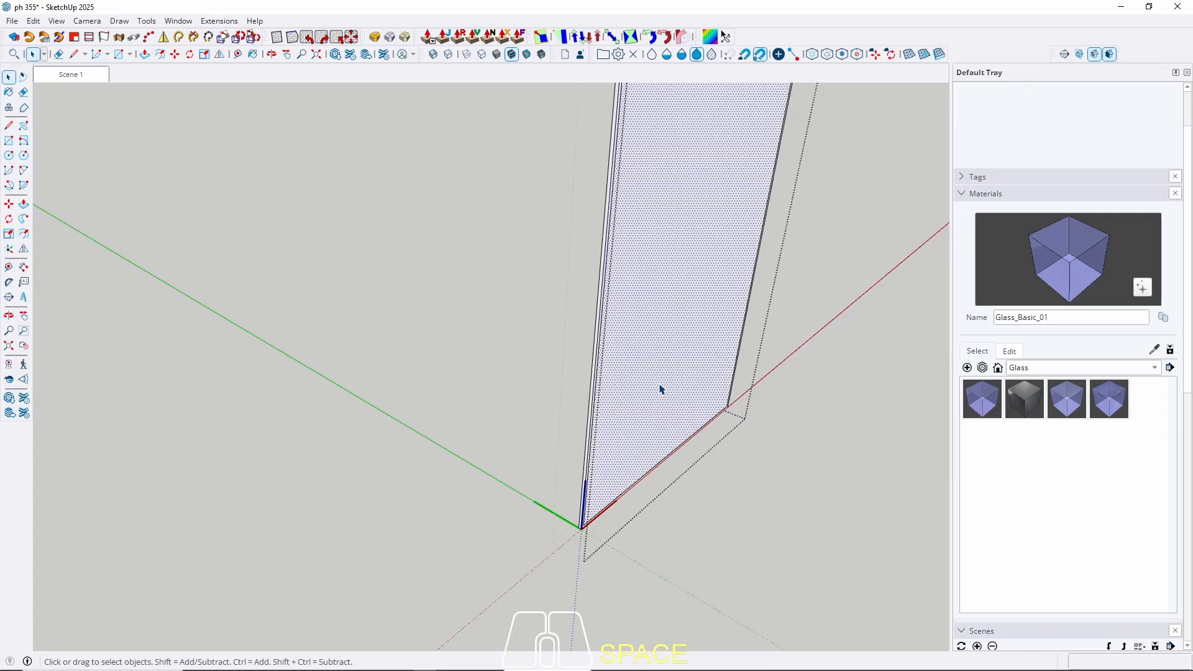
key(p)
click(660, 392)
click(658, 377)
key(space)
Draw a rectangle across the door frame's opening to create the pane face.
key(r)
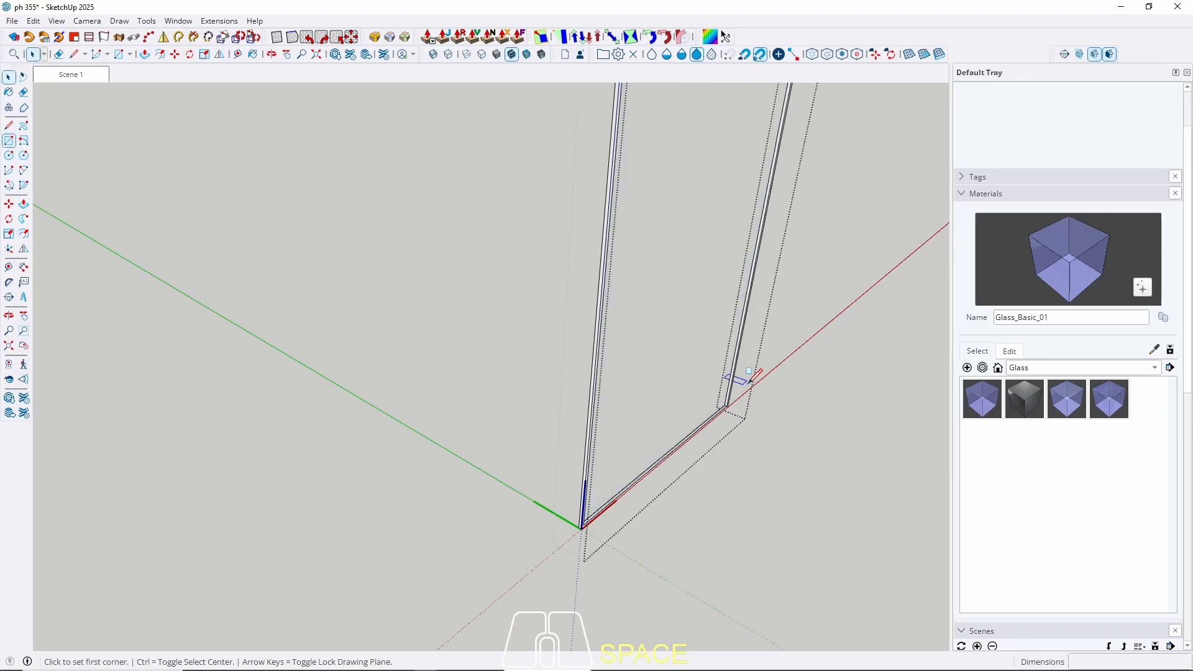
scroll(739, 379, up, 5)
scroll(726, 401, up, 4)
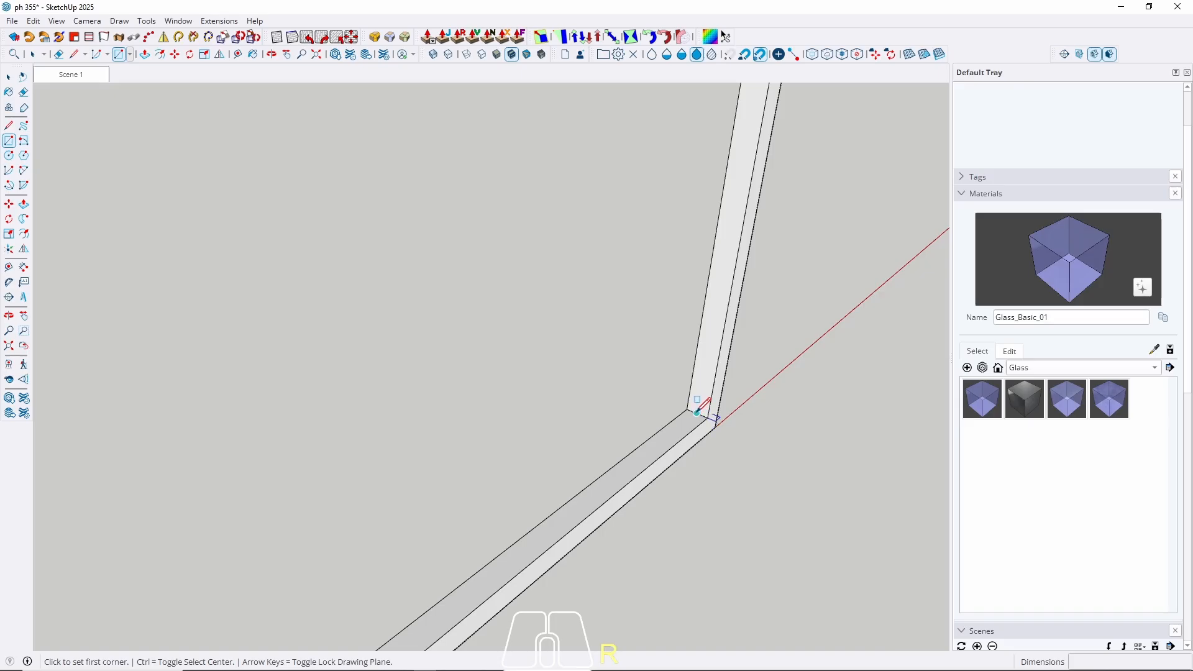
click(698, 411)
scroll(697, 411, down, 8)
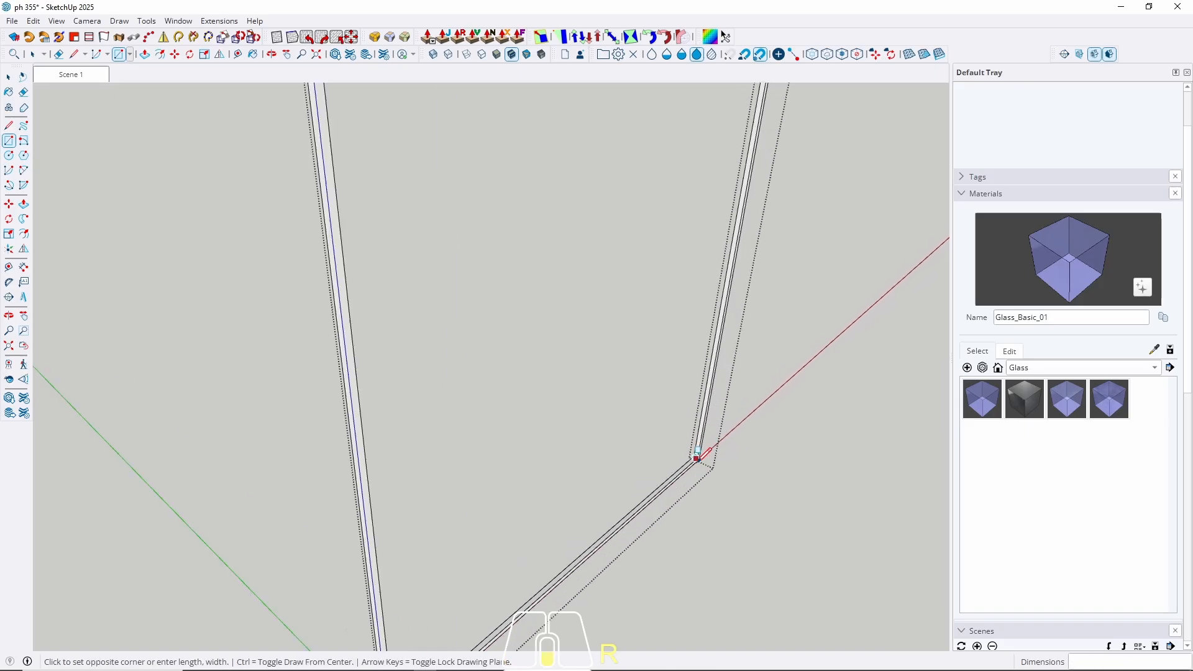
scroll(661, 432, down, 3)
middle_drag(661, 432, 405, 319)
scroll(622, 381, up, 5)
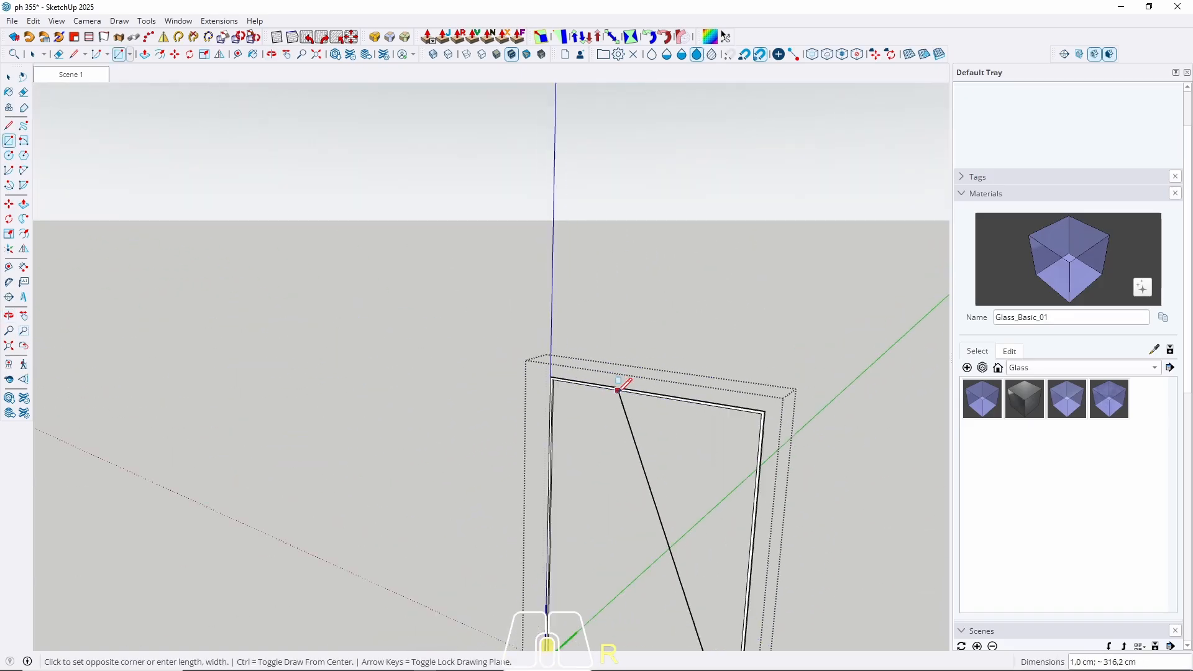
scroll(546, 366, up, 4)
scroll(545, 367, up, 5)
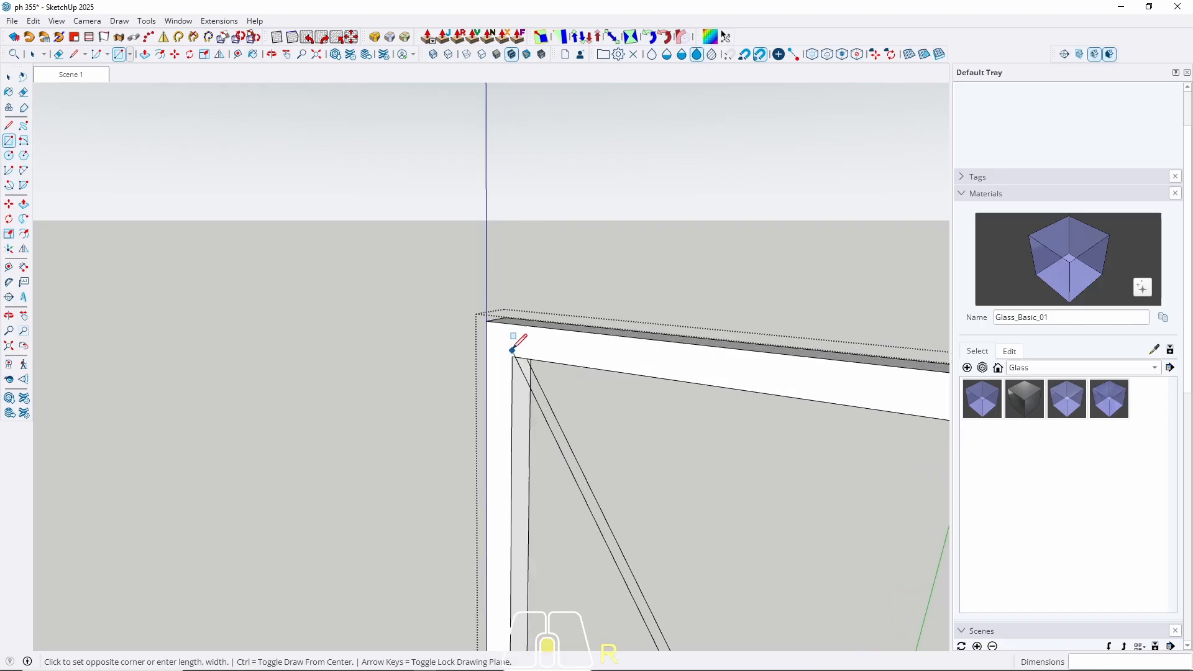
middle_drag(530, 378, 407, 189)
scroll(510, 315, up, 2)
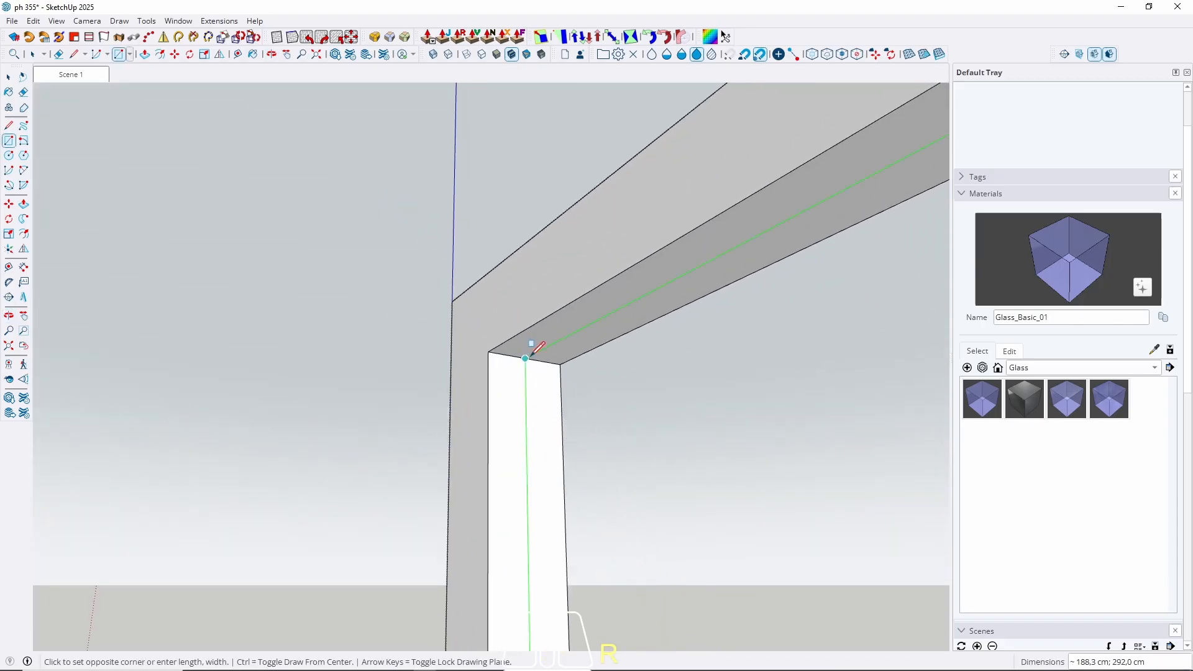
click(531, 358)
key(space)
Push the pane face to 0.5 cm thick and select all connected door geometry.
scroll(541, 339, down, 3)
middle_drag(551, 325, 671, 564)
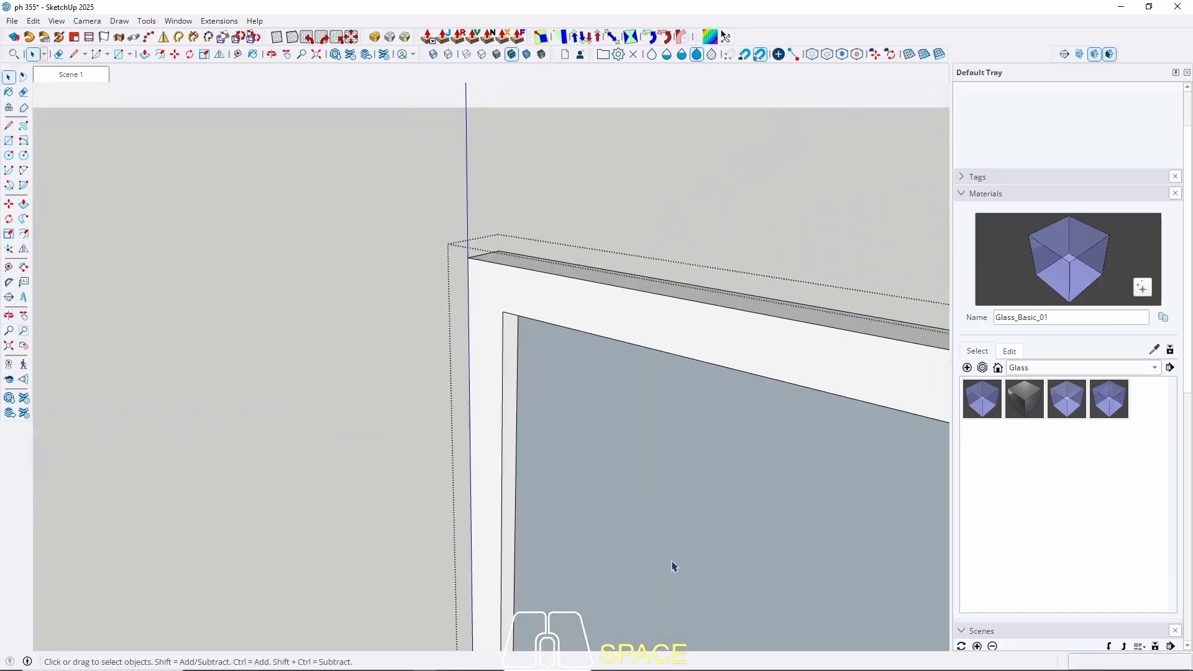
scroll(611, 424, down, 2)
key(p)
click(610, 467)
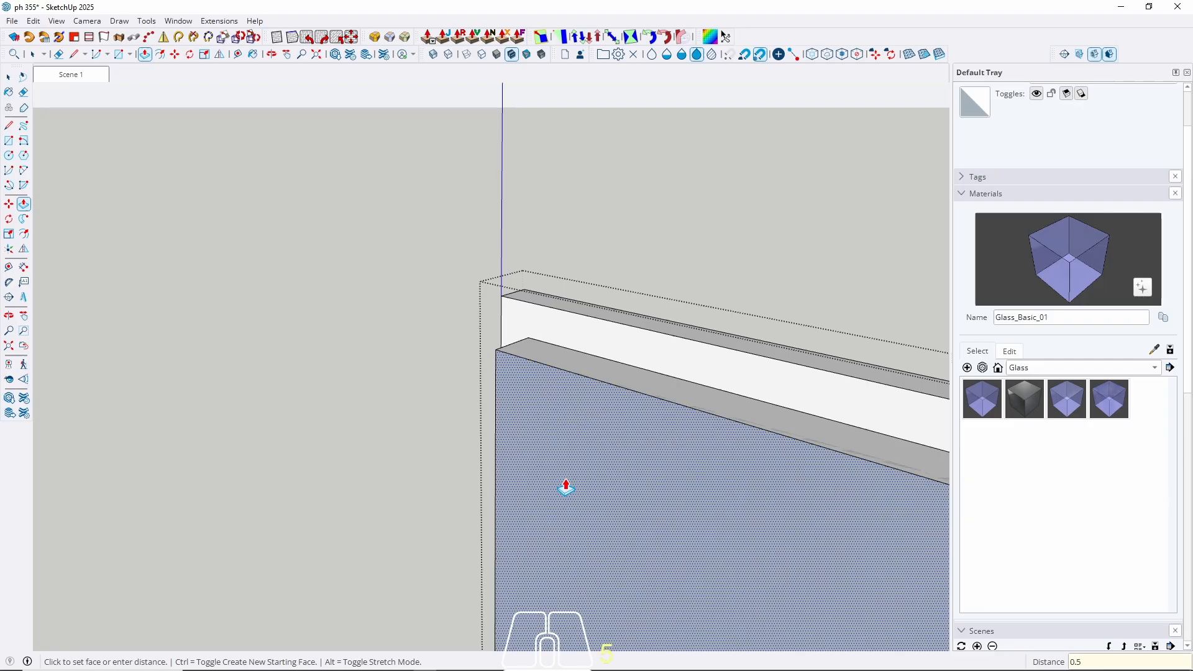
key(Return)
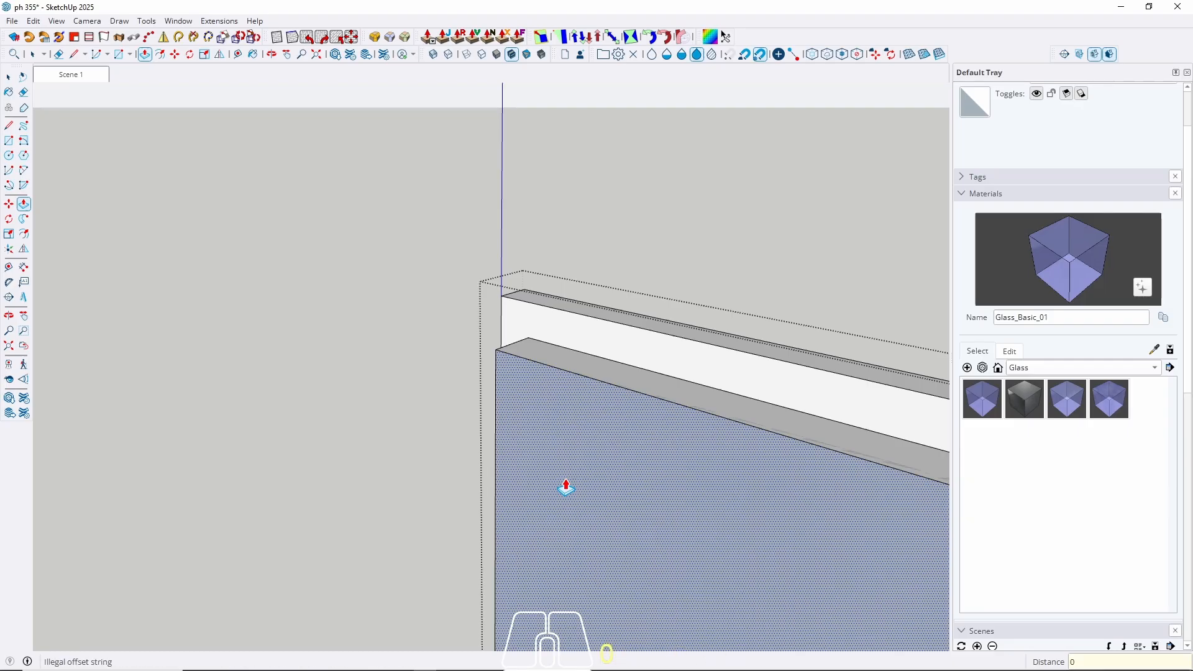
key(Return)
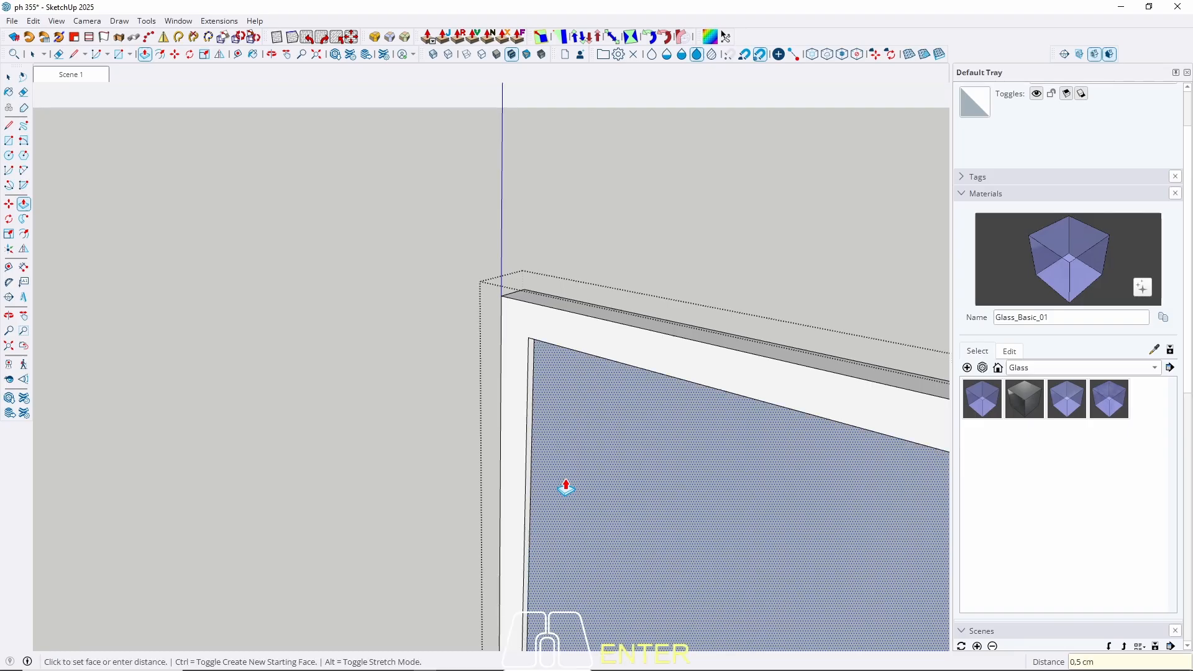
key(space)
scroll(444, 348, down, 5)
triple_click(567, 427)
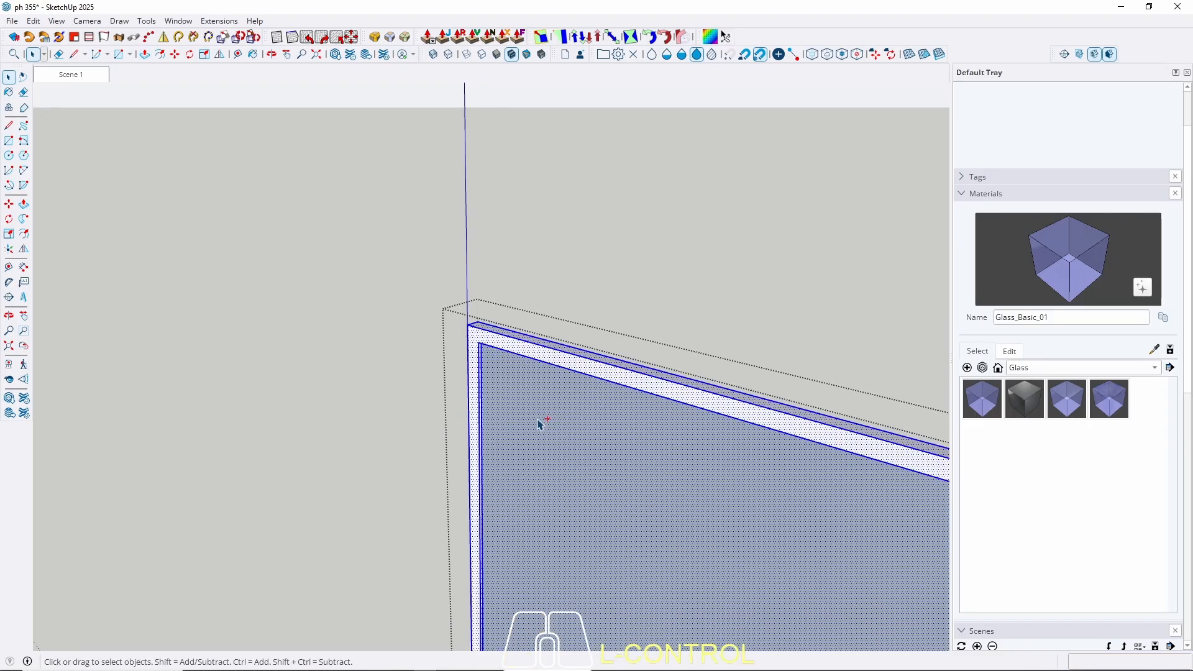
Remove the old pane and group the remaining door-frame geometry.
key(ctrl+z)
mouse_move(492, 339)
middle_down()
mouse_move(488, 304)
mouse_move(503, 332)
middle_up()
key(Escape)
double_click(475, 325)
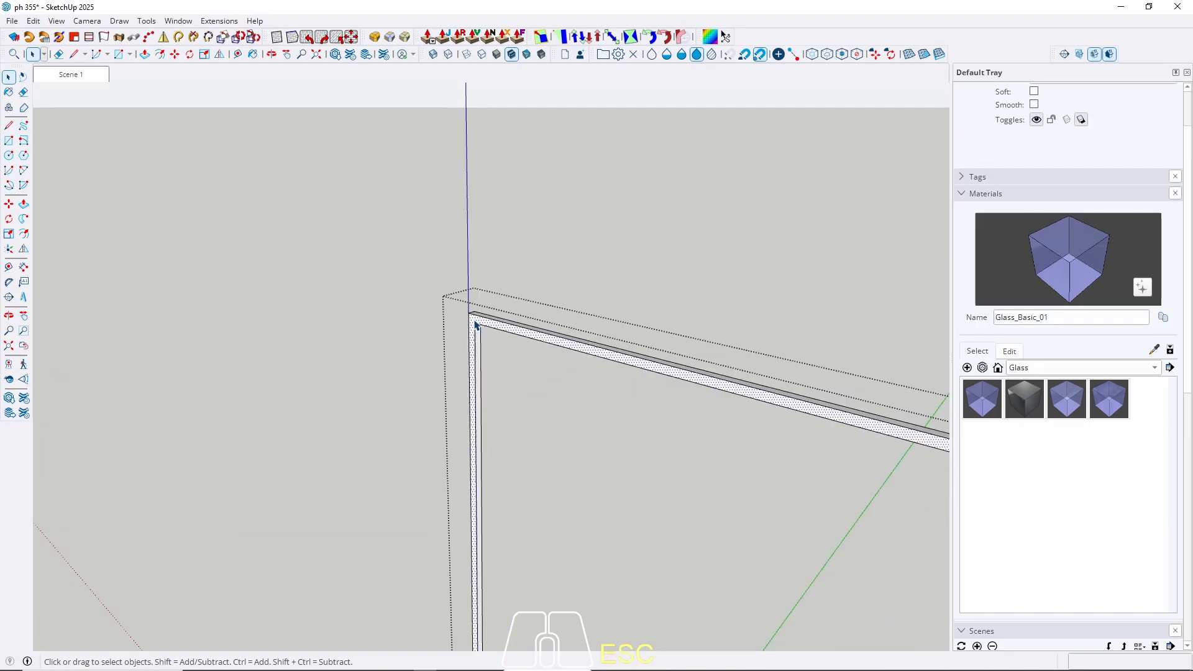
triple_click(476, 325)
right_click(476, 324)
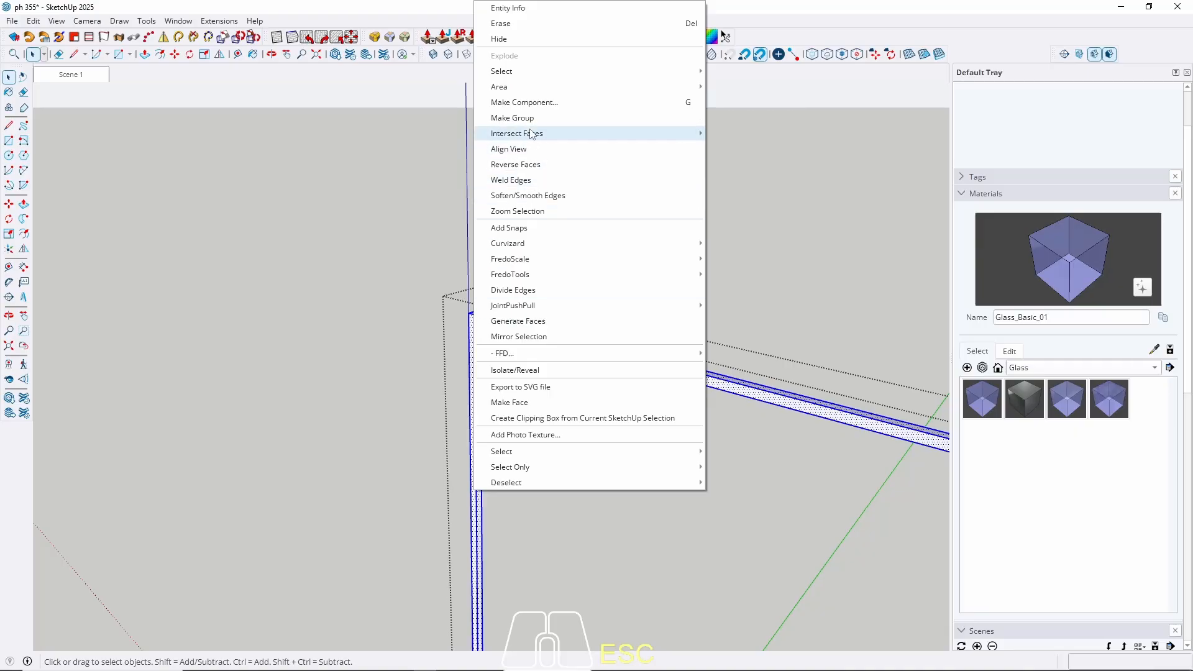
click(529, 119)
Draw a rectangle across the frame opening for the new pane.
key(r)
middle_drag(482, 368, 502, 299)
click(476, 289)
scroll(445, 230, down, 4)
scroll(494, 357, down, 2)
scroll(525, 331, down, 6)
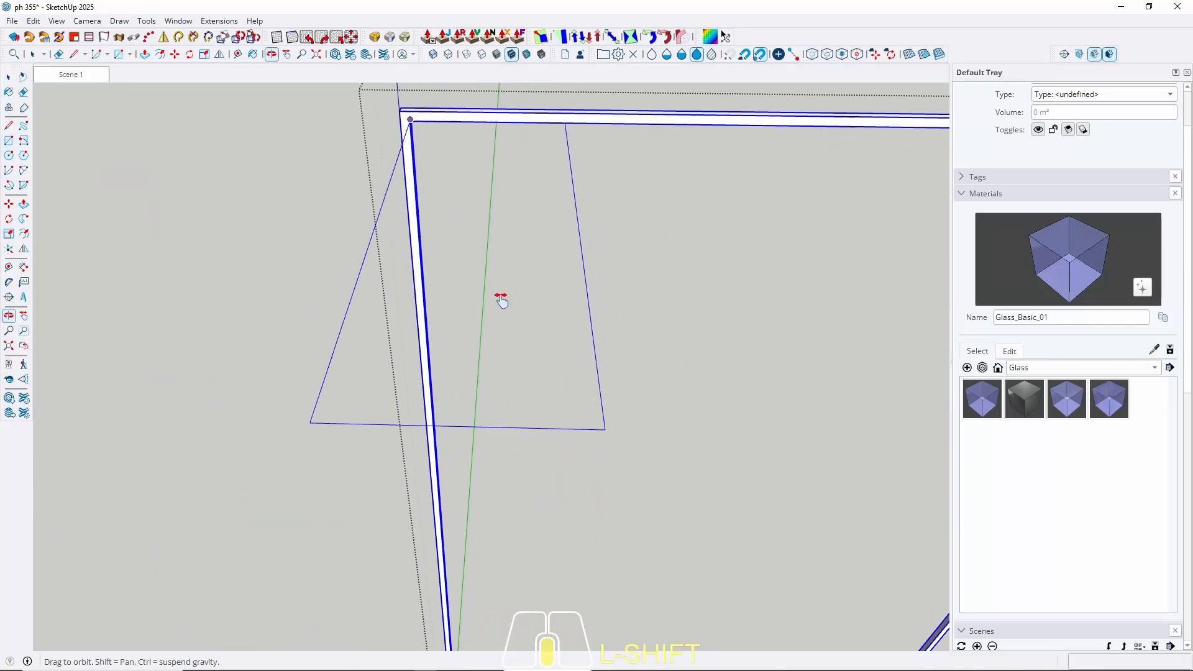
shift+drag(501, 299, 499, 279)
middle_drag(501, 305, 443, 240)
scroll(669, 288, up, 7)
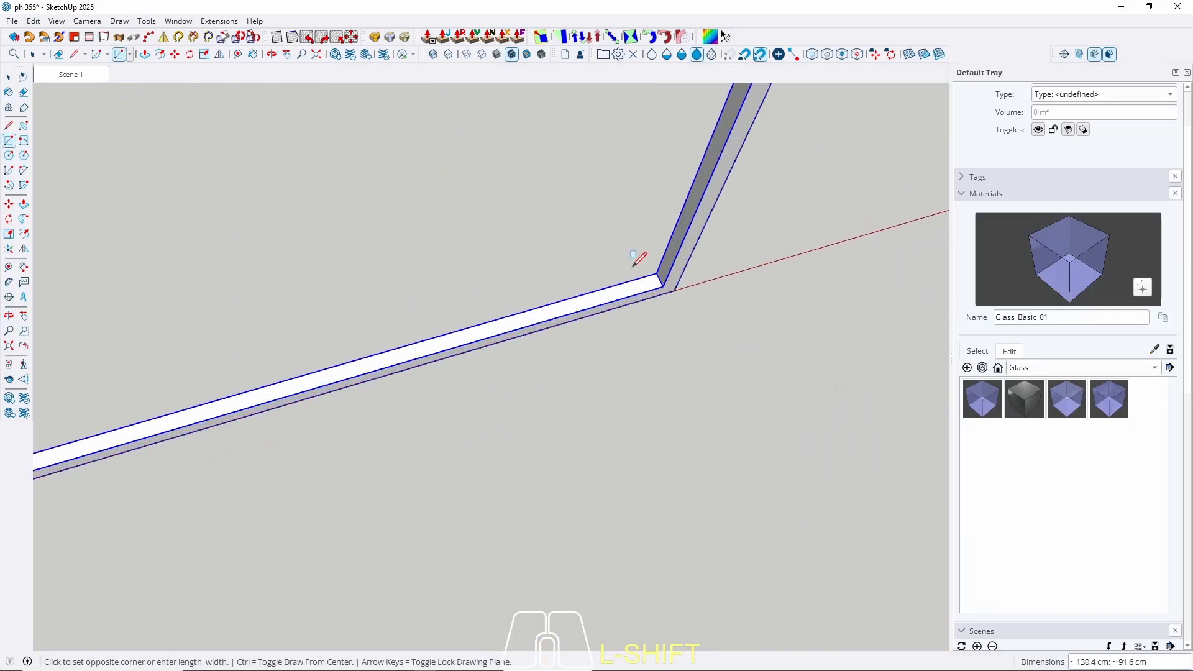
scroll(659, 274, up, 2)
click(670, 281)
Push/pull the pane 0.5 cm thick and make it a component.
key(space)
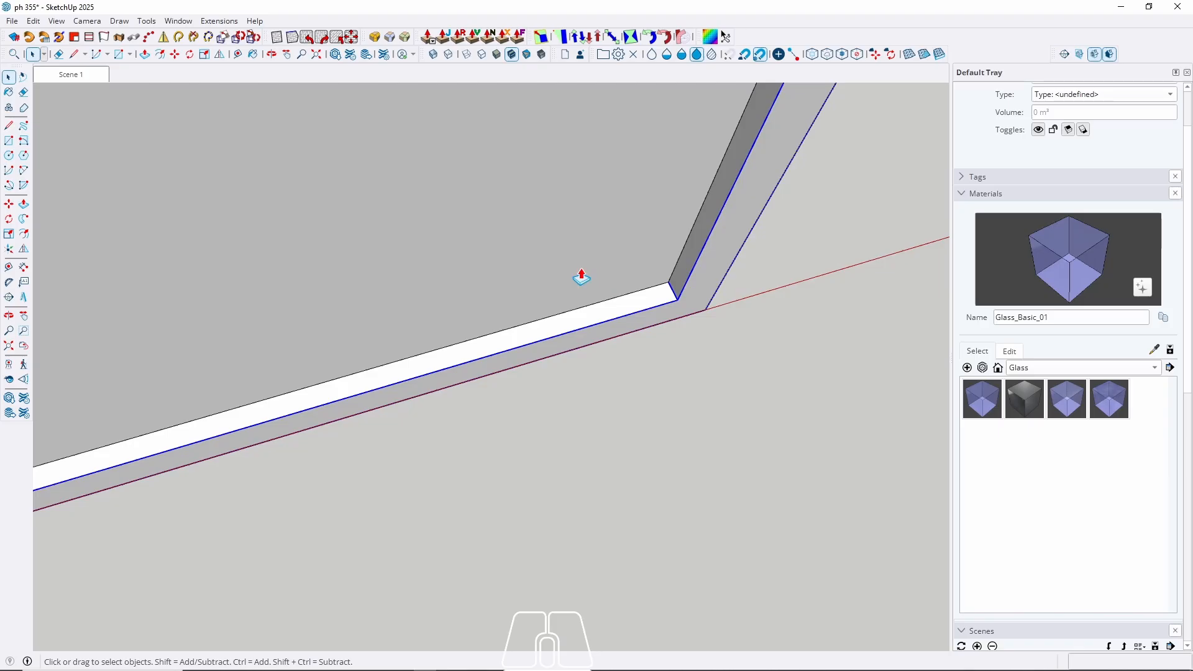
key(p)
click(579, 281)
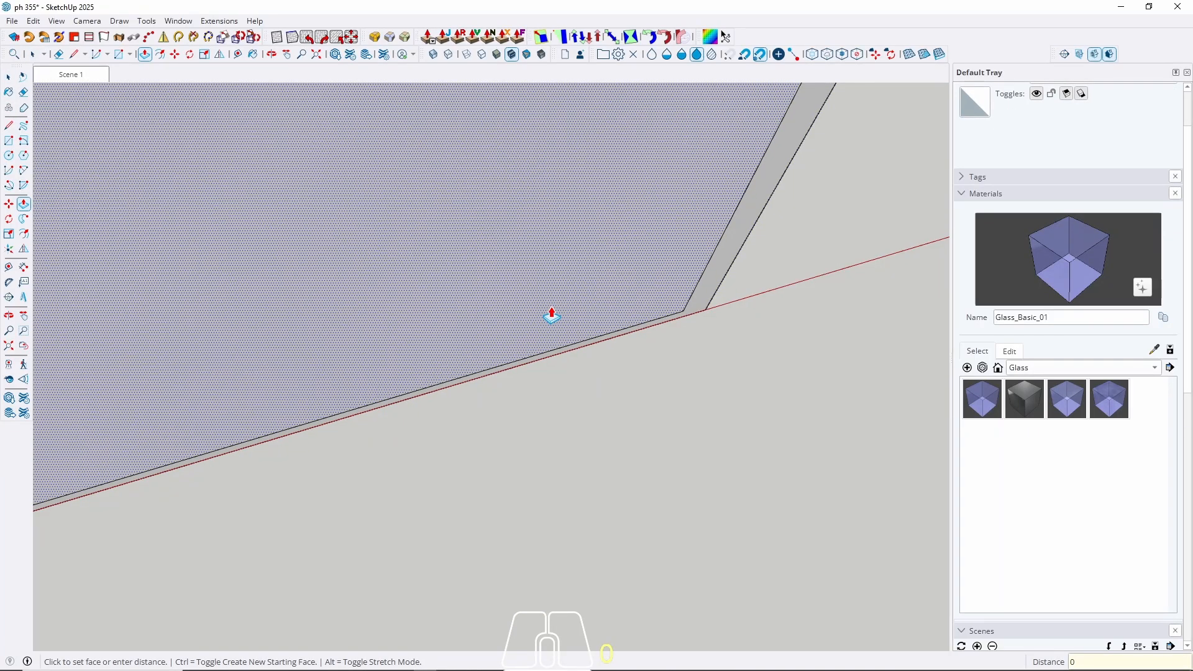
text(0,5)
key(Return)
key(space)
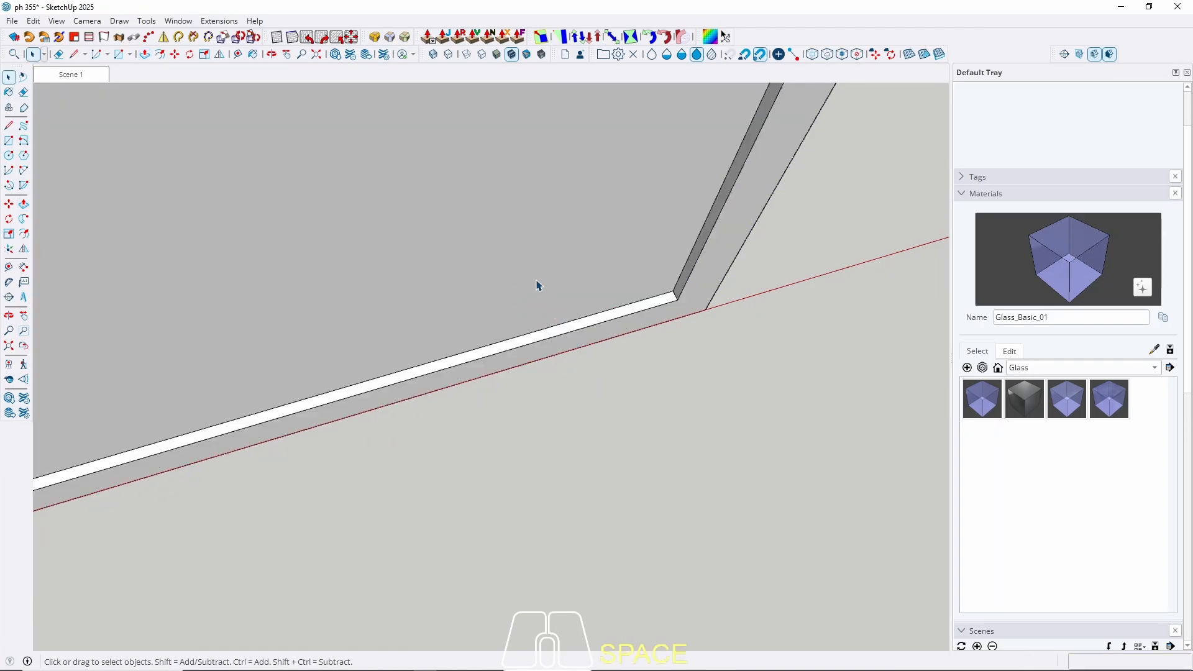
click(531, 277)
right_click(531, 277)
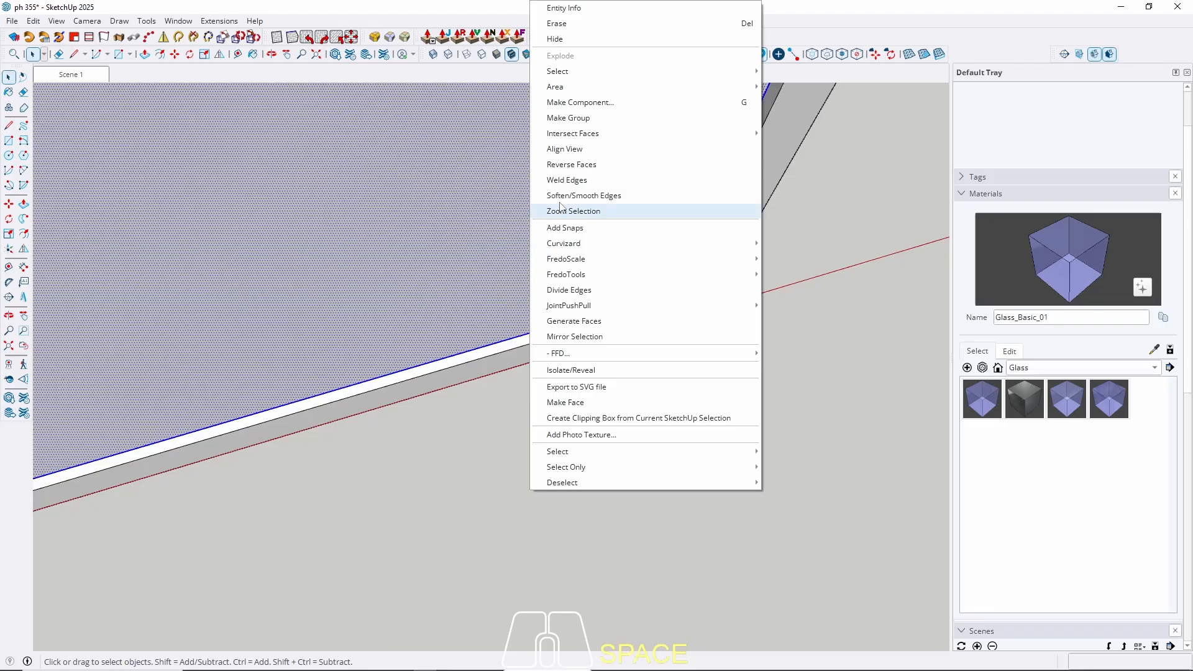
click(578, 127)
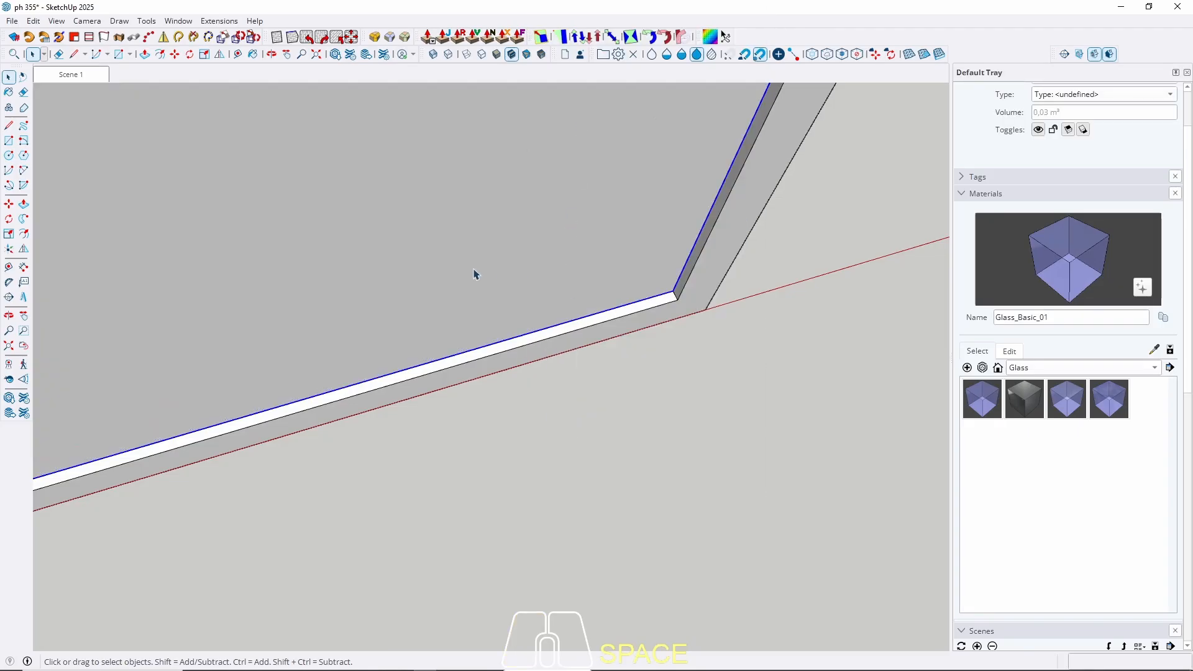
Paint the pane with Glass_Basic_01 and select the glass panel component.
shift+middle_drag(476, 274, 468, 325)
key(b)
click(517, 278)
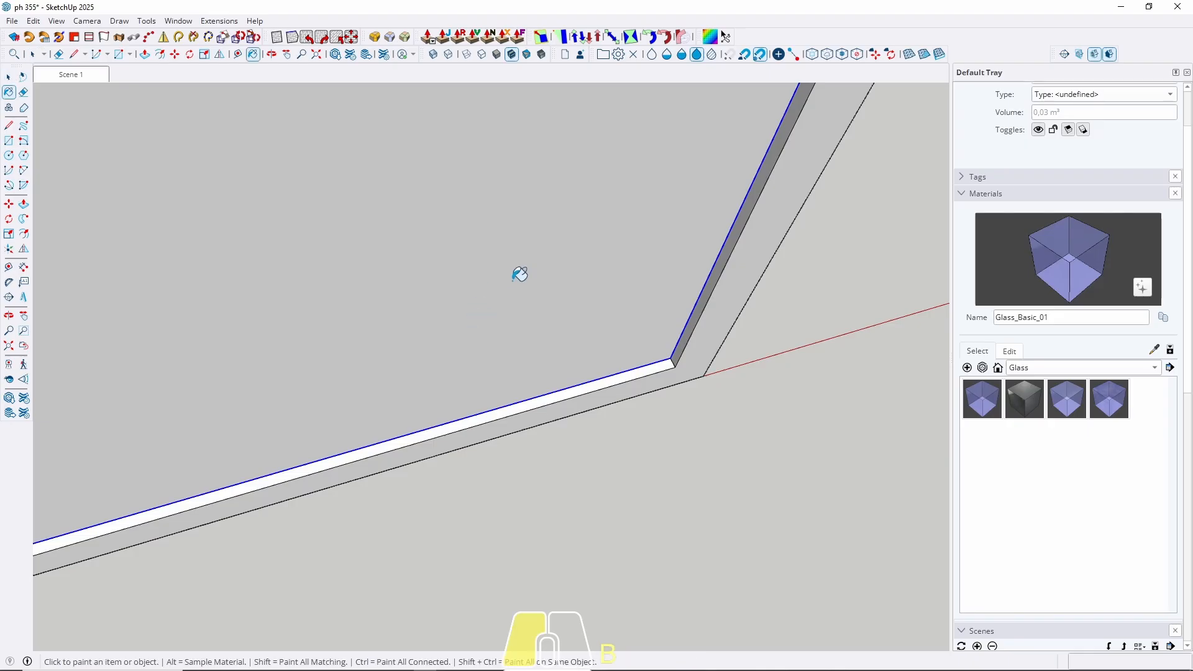
key(space)
scroll(517, 279, down, 7)
scroll(590, 367, down, 5)
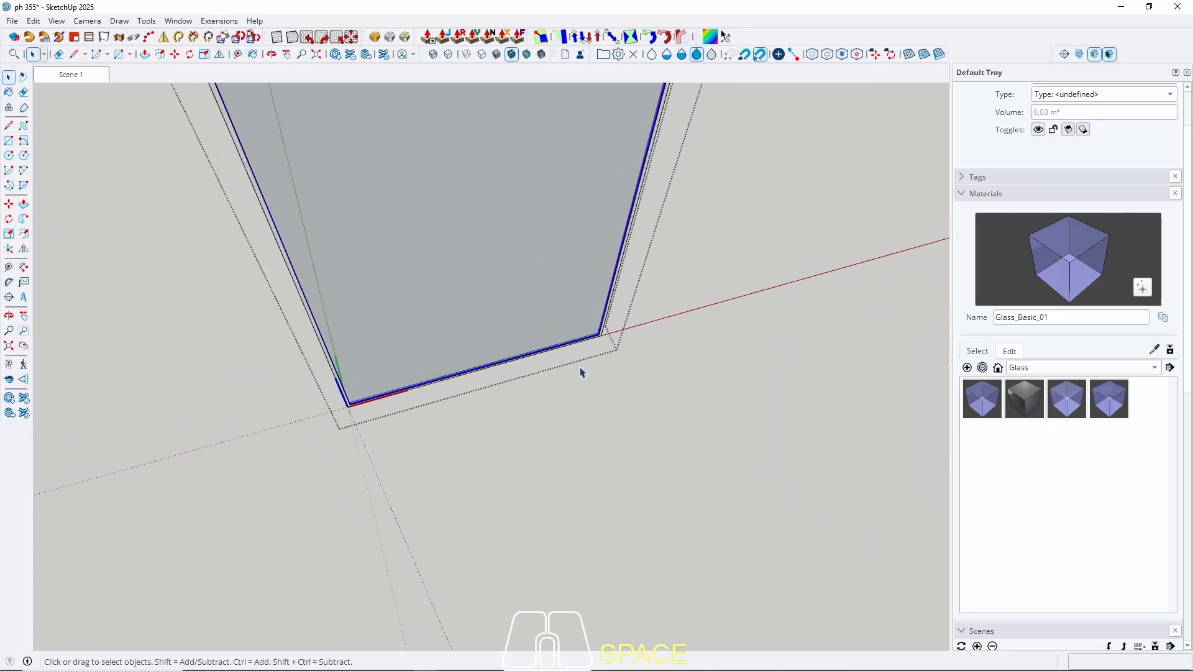
scroll(553, 342, up, 6)
key(Escape)
scroll(438, 385, up, 3)
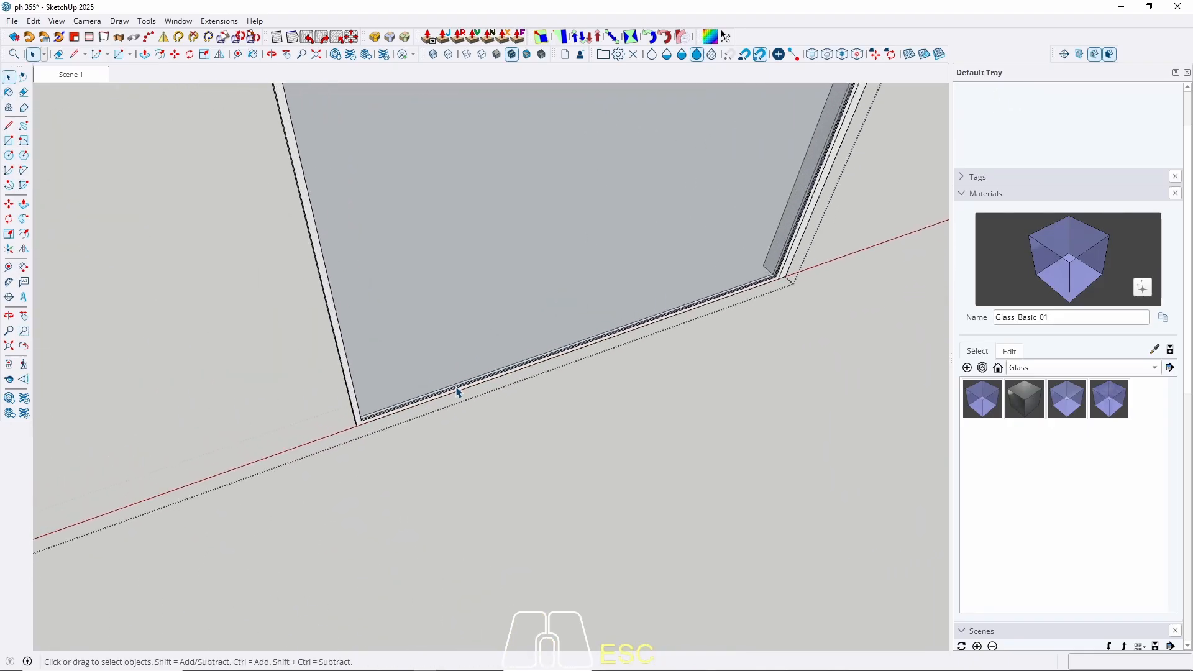
click(466, 389)
scroll(820, 297, up, 1)
scroll(765, 270, up, 6)
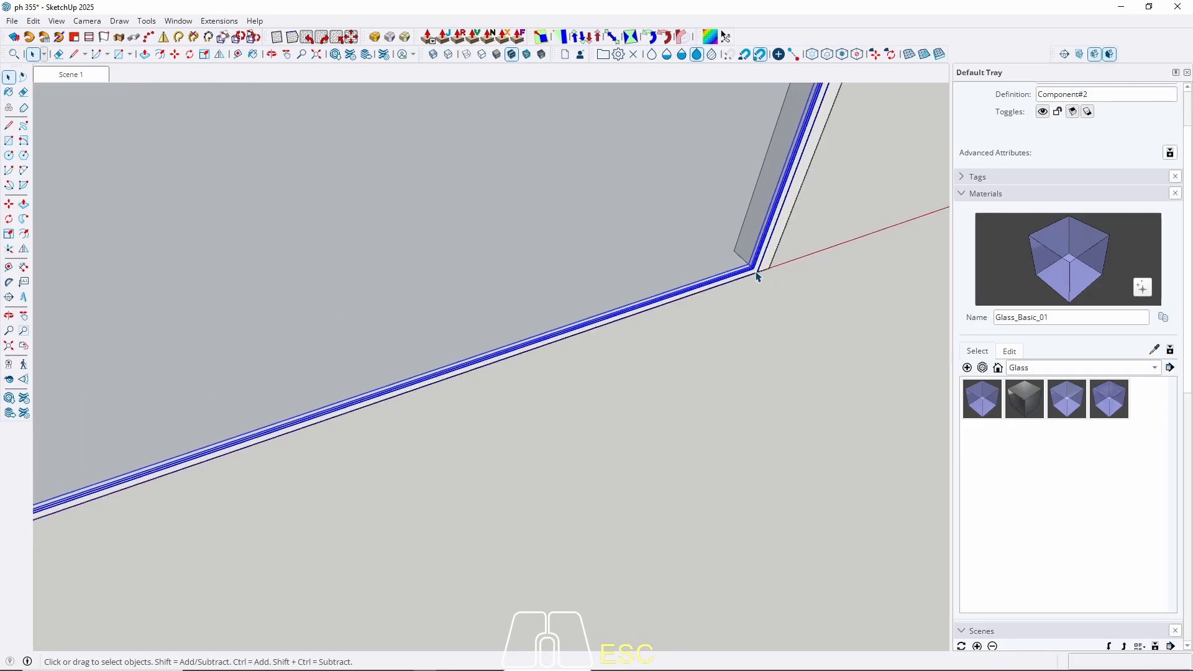
Move the glass panel component 1 cm.
key(m)
click(743, 302)
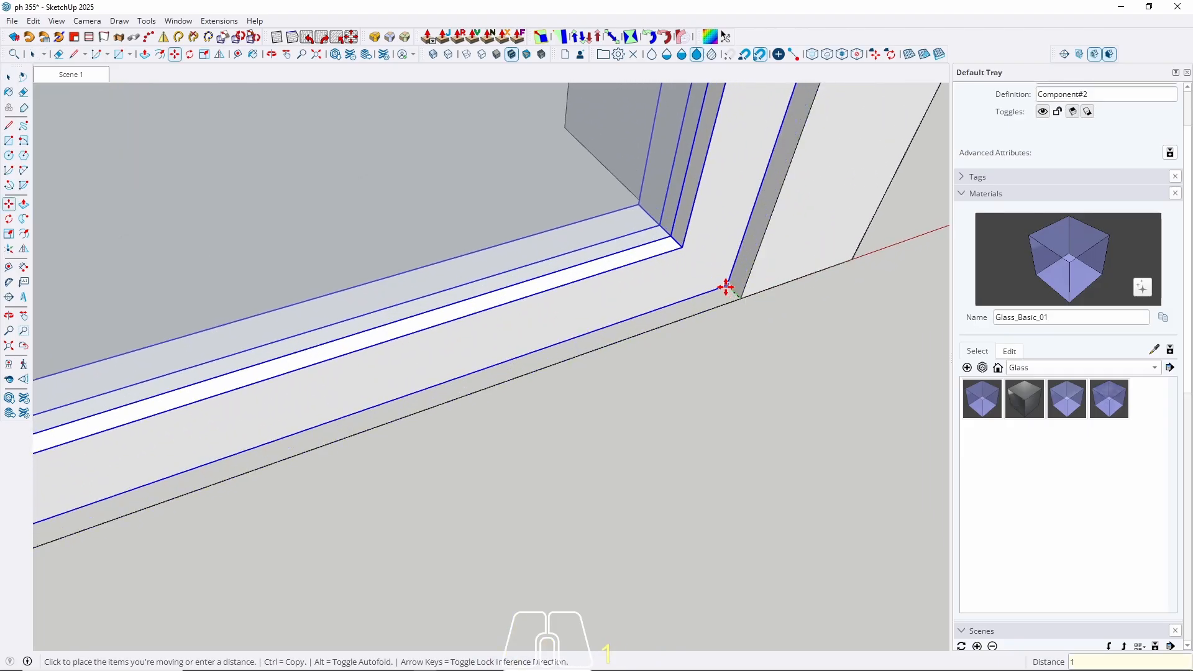
key(Return)
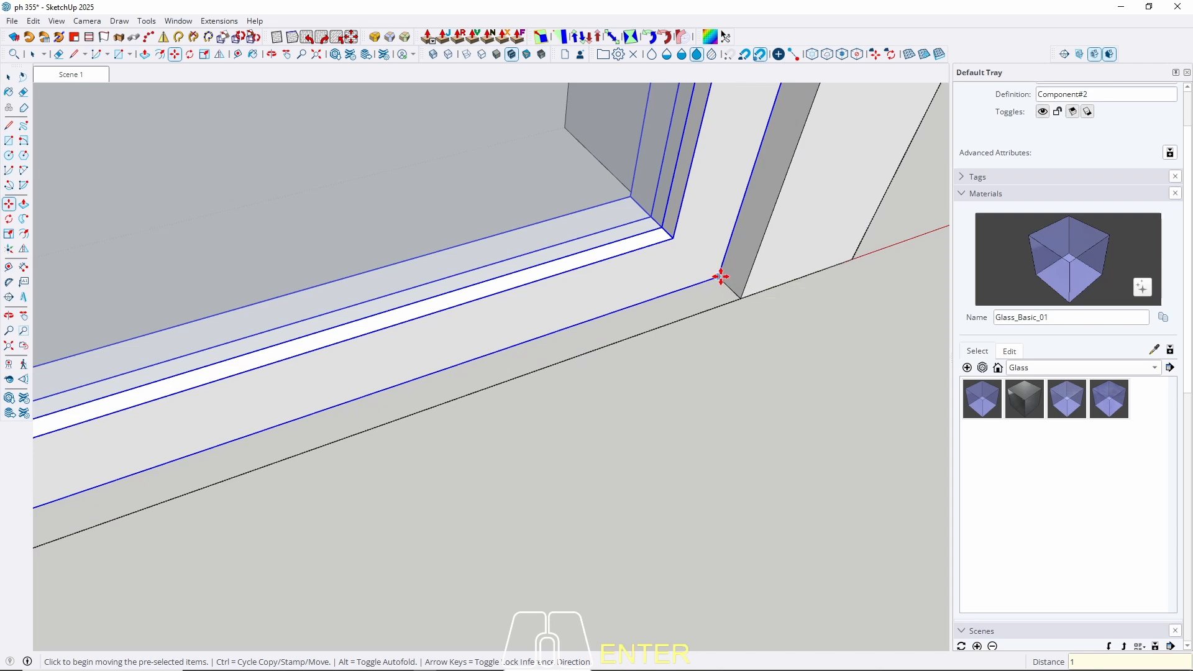
Copy the panel to the frame's corner and repeat it into two evenly spaced copies.
ctrl+middle_drag(721, 277, 839, 112)
scroll(789, 192, down, 4)
middle_drag(525, 301, 850, 329)
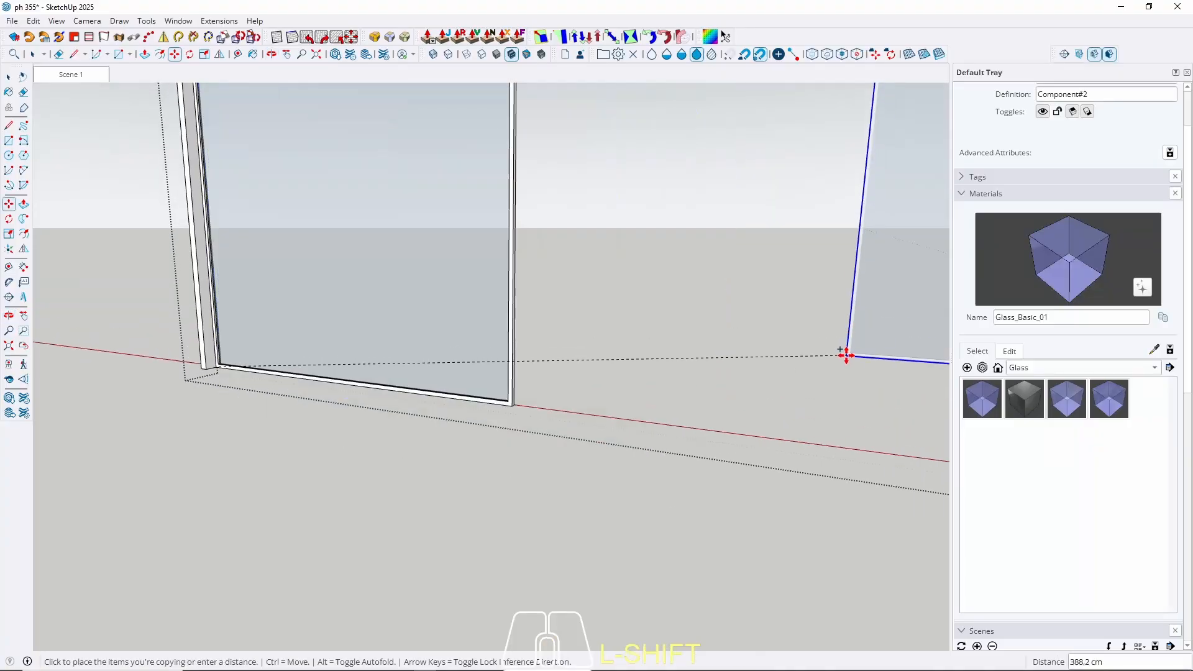
scroll(846, 356, down, 4)
middle_drag(536, 280, 701, 520)
scroll(535, 320, up, 7)
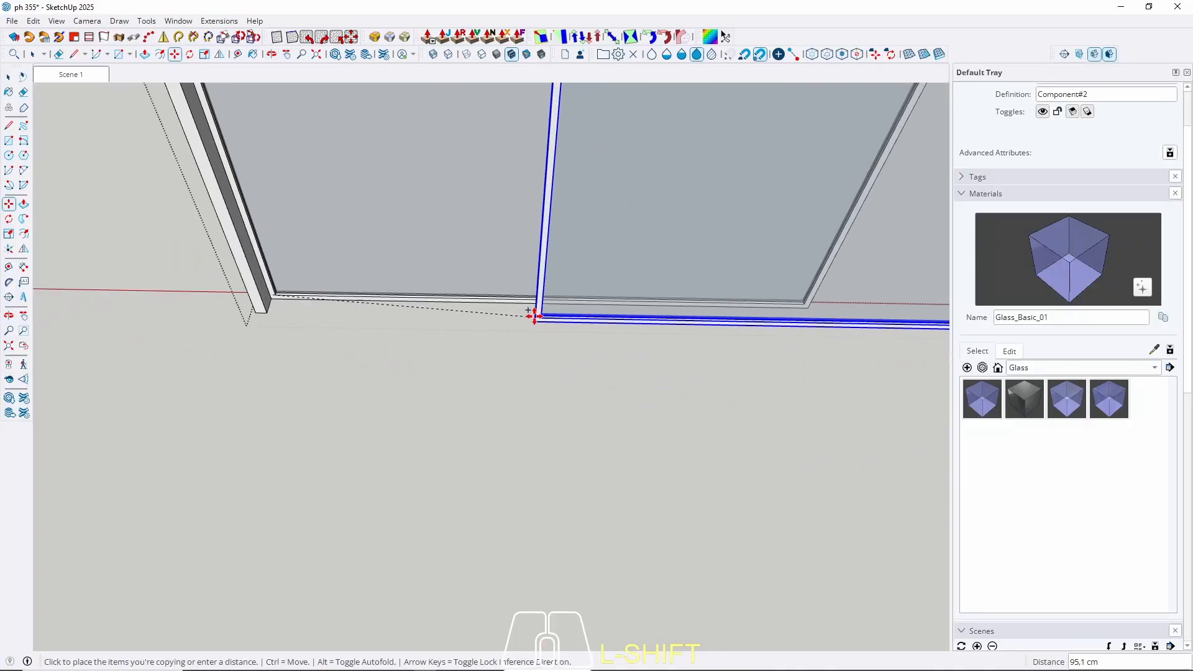
scroll(535, 316, up, 4)
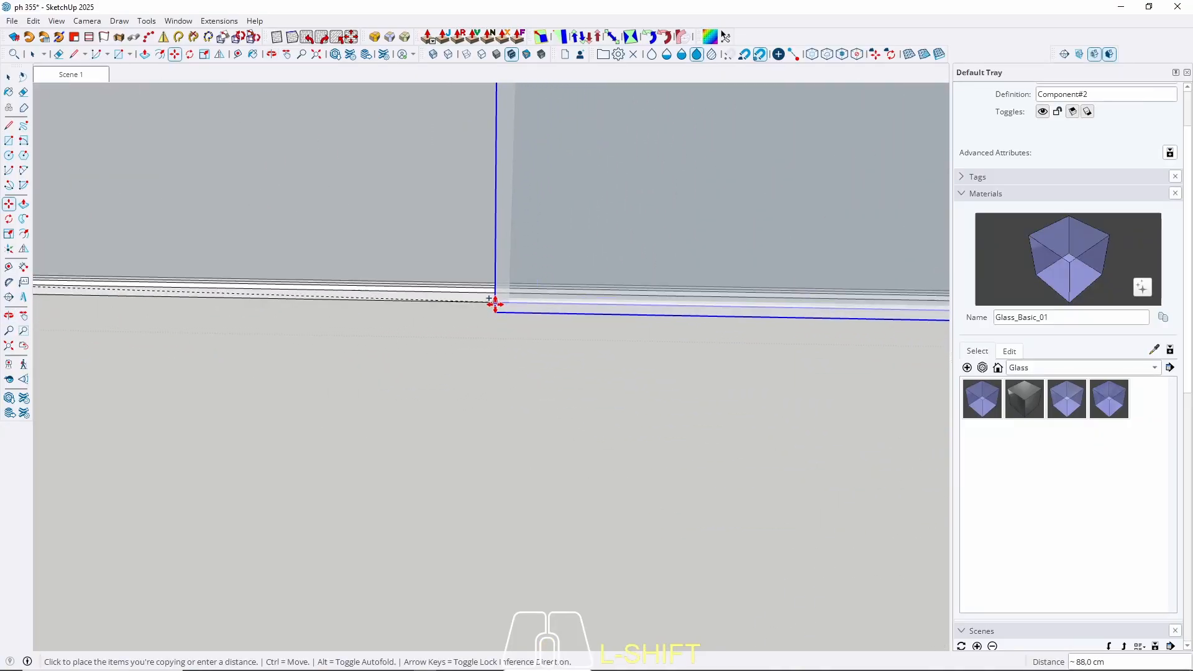
scroll(534, 303, down, 3)
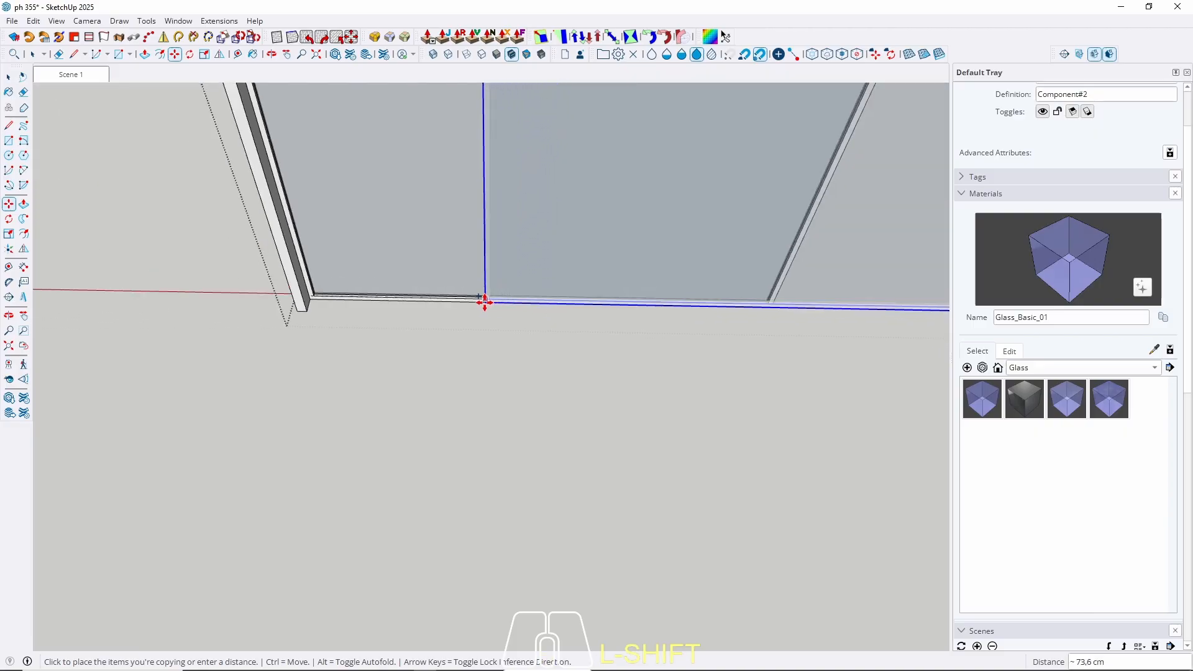
scroll(560, 386, down, 3)
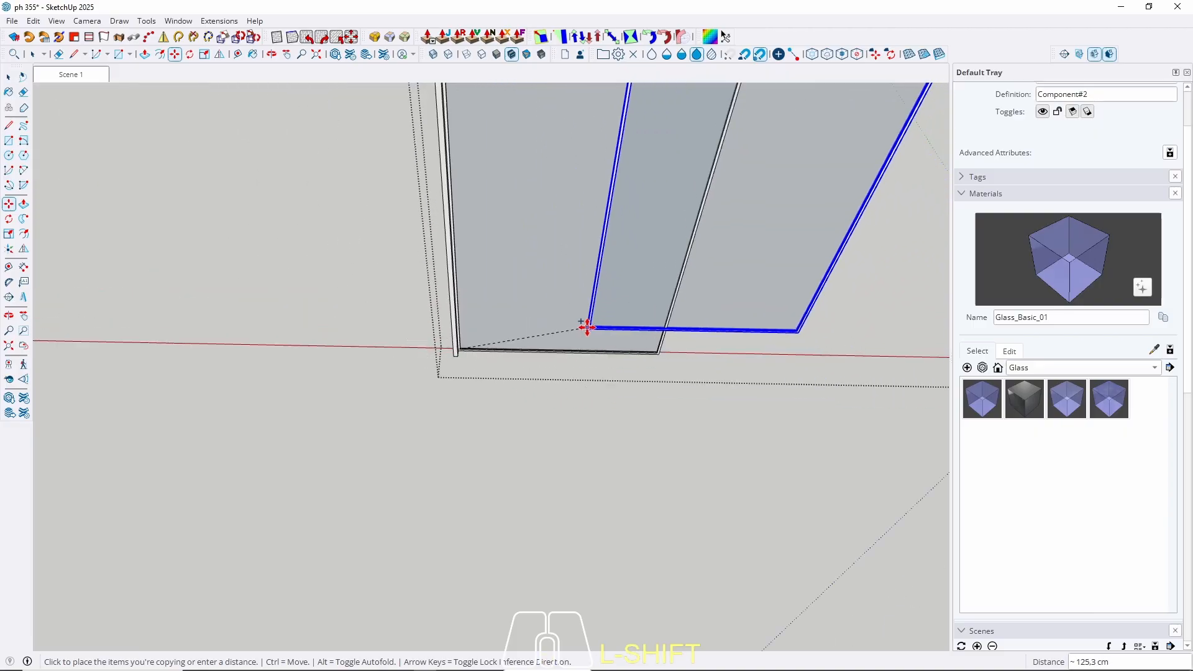
scroll(580, 381, up, 5)
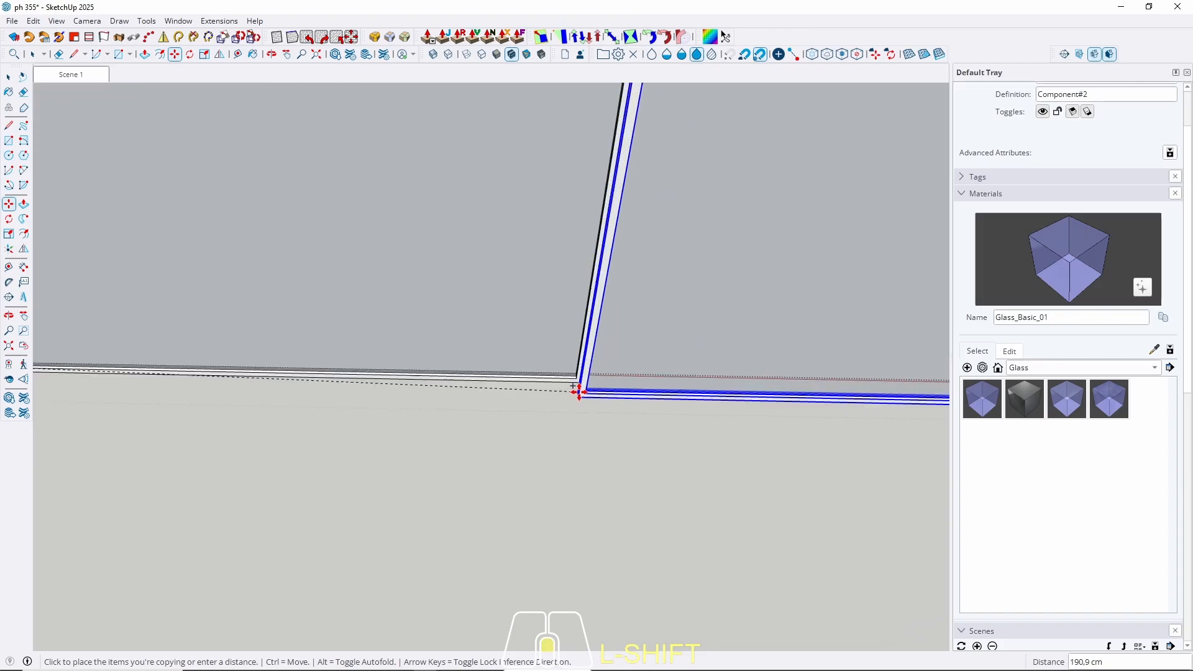
scroll(581, 372, up, 2)
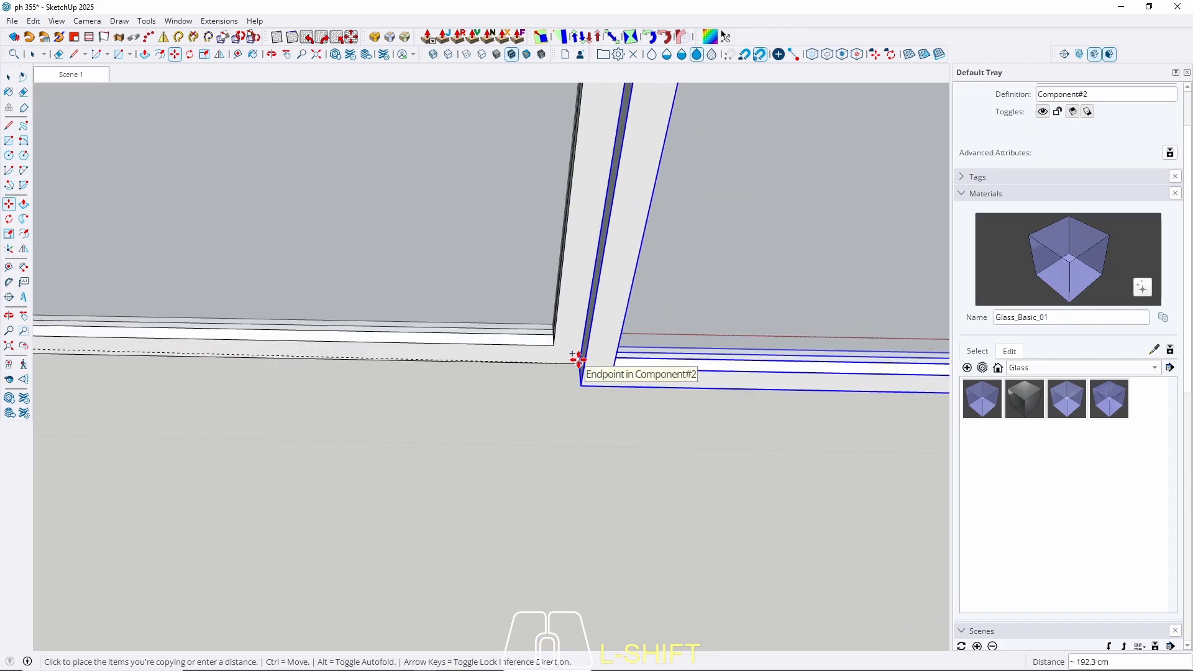
click(578, 359)
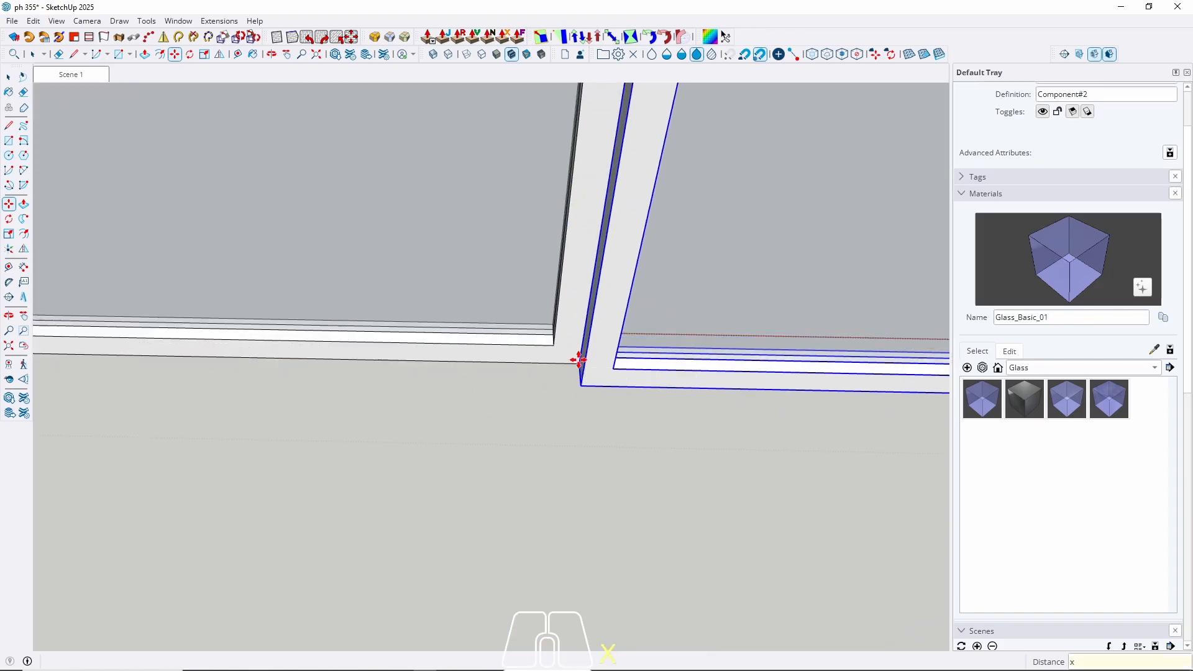
key(Return)
key(space)
scroll(483, 403, down, 5)
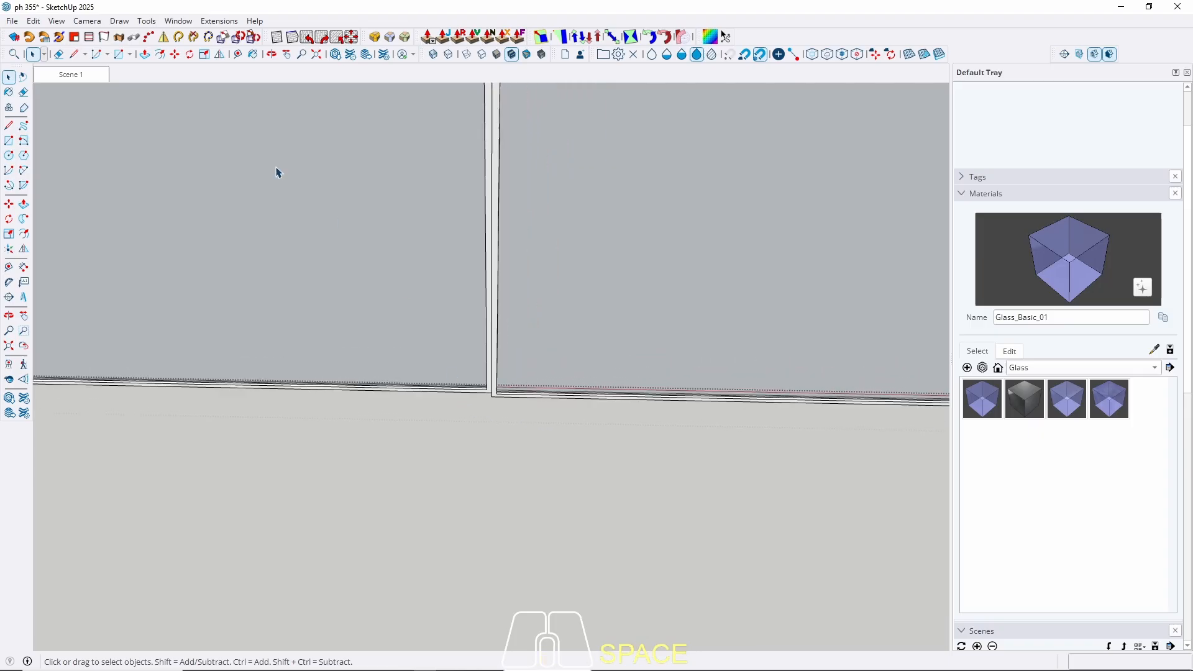
Return to Scene 1 and select the ground-floor glass door group.
click(87, 76)
key(Escape)
scroll(417, 453, up, 8)
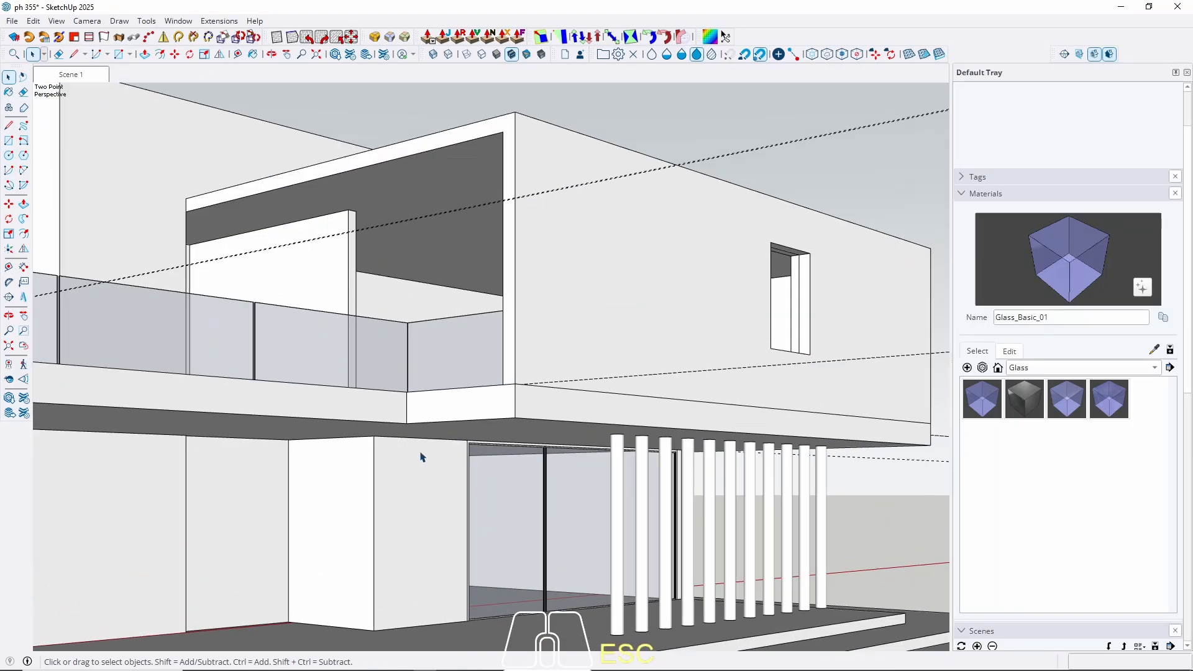
middle_drag(547, 488, 628, 460)
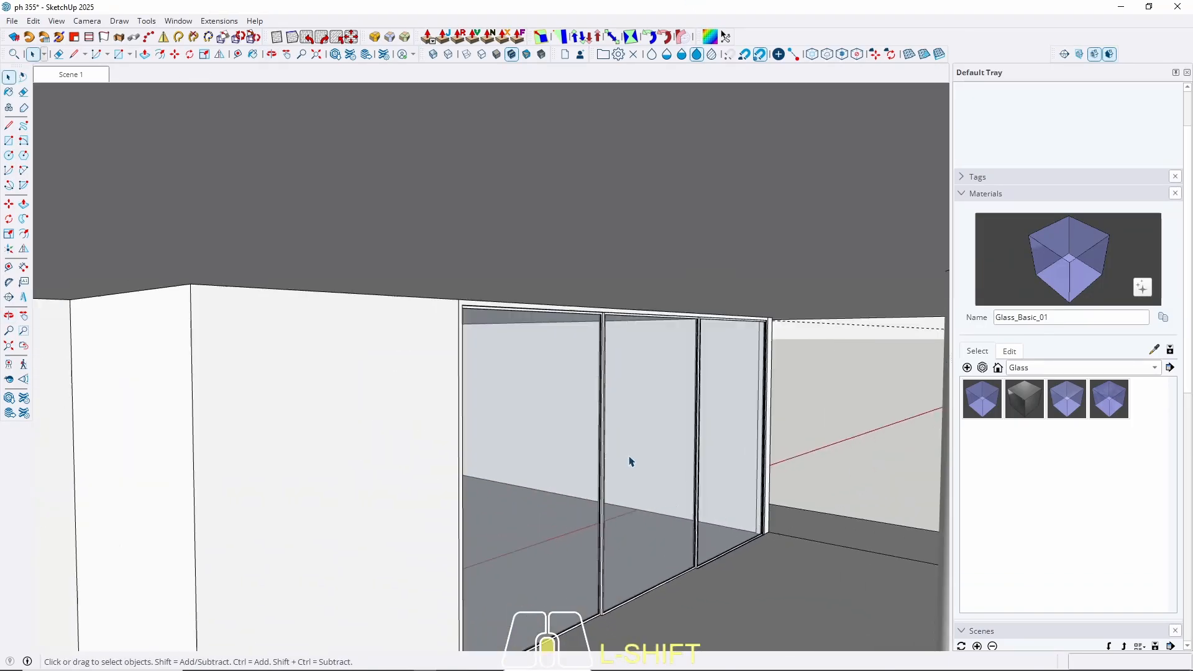
click(661, 528)
middle_drag(661, 528, 391, 517)
Open the glass partition group and select the middle and left panels.
double_click(747, 349)
click(650, 392)
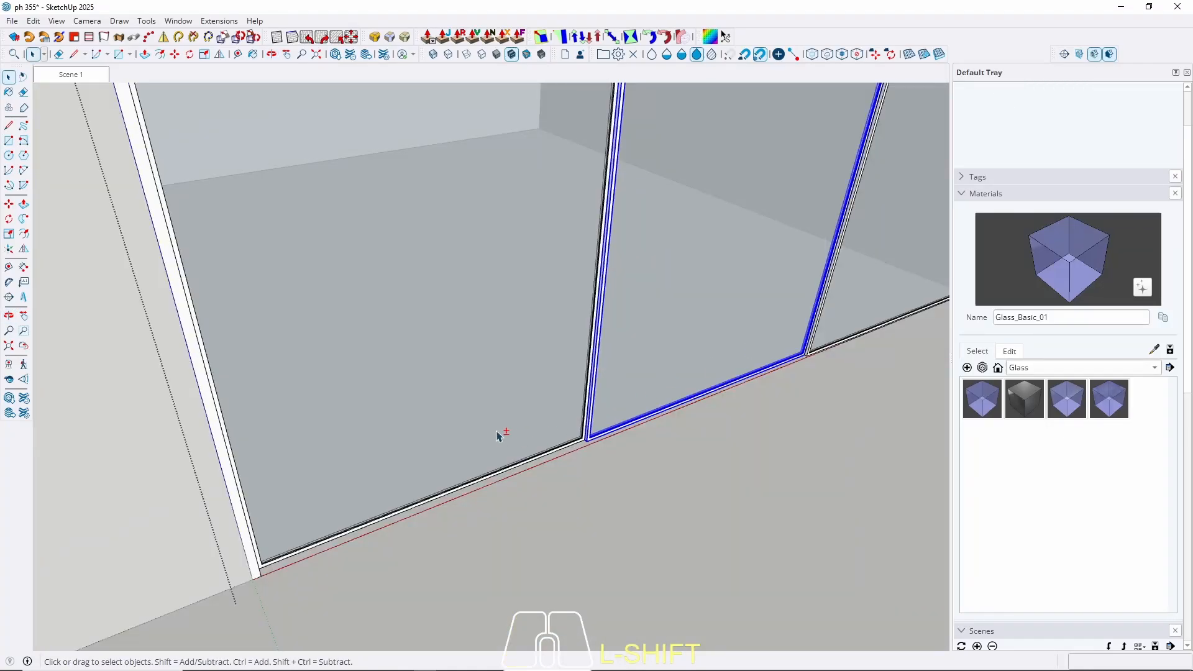
shift+click(497, 432)
scroll(661, 412, up, 2)
scroll(662, 415, up, 3)
Move the selected post and frame so it snaps to the post's corner.
key(m)
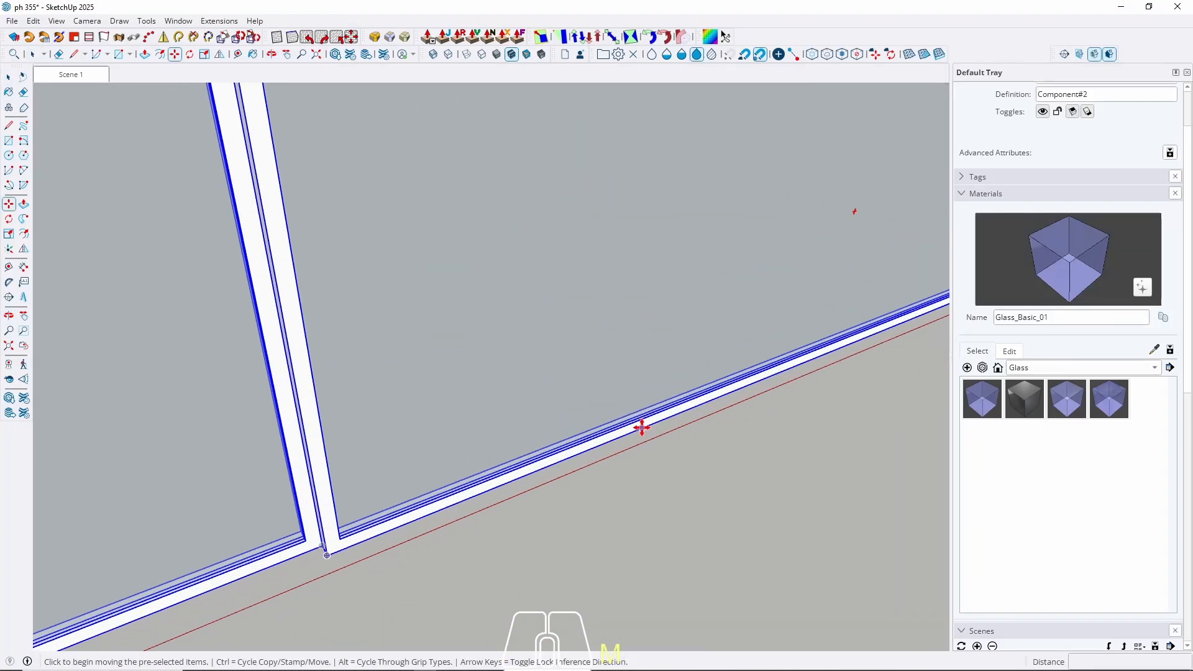
scroll(733, 393, down, 3)
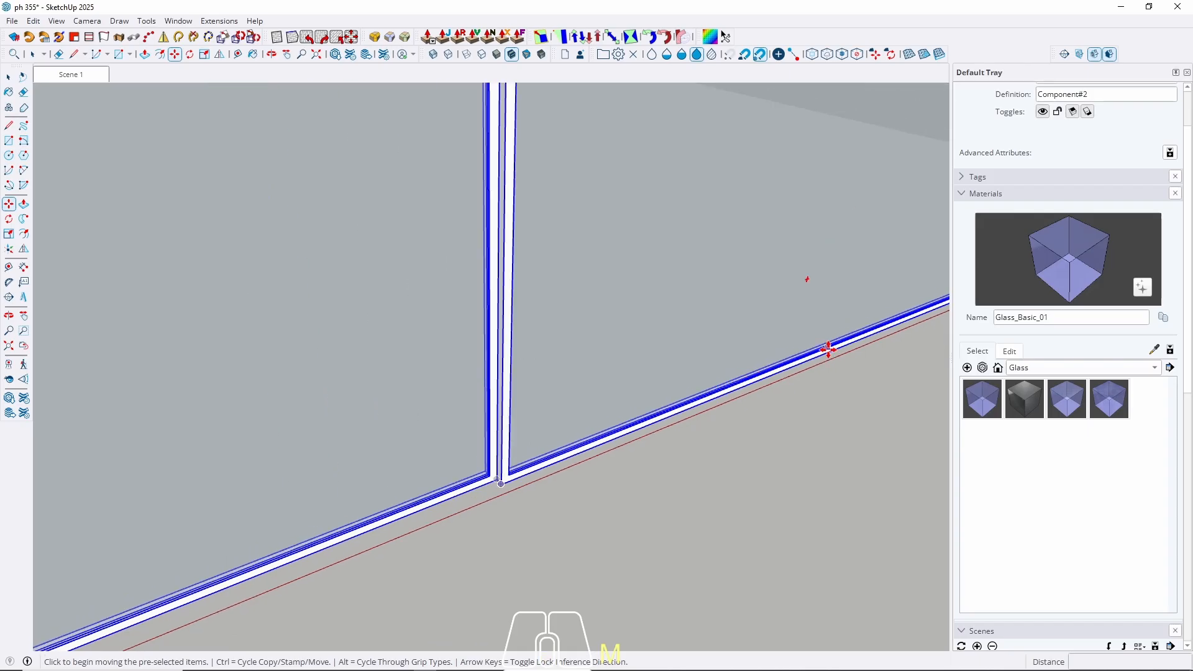
middle_drag(828, 349, 521, 400)
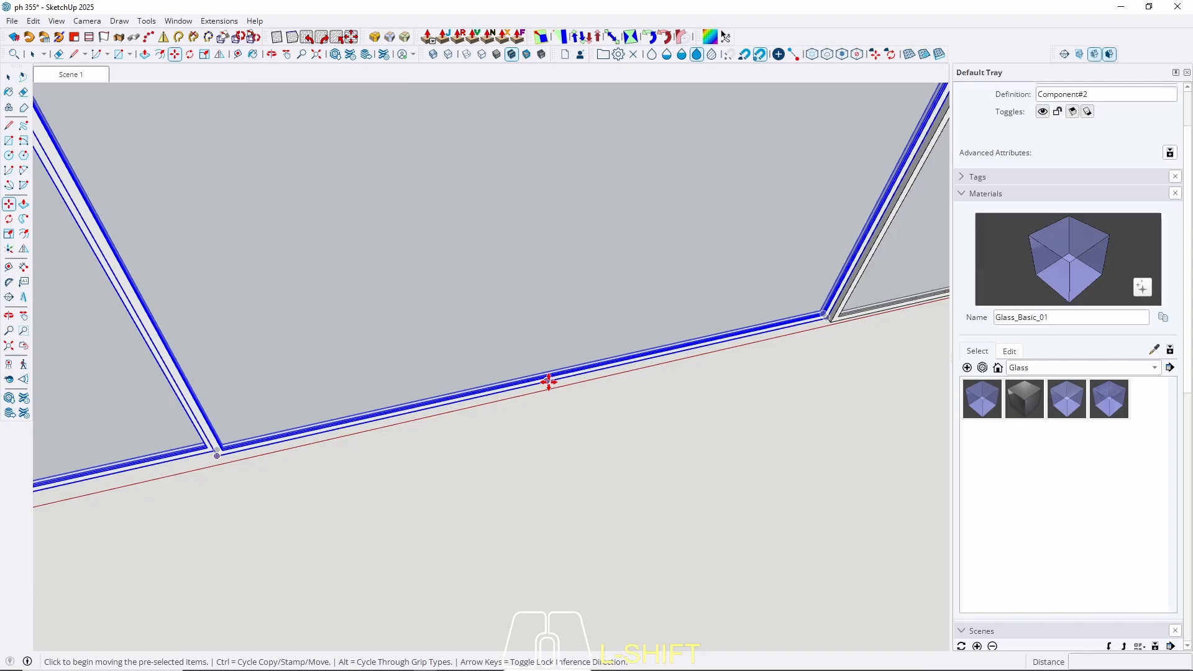
click(547, 384)
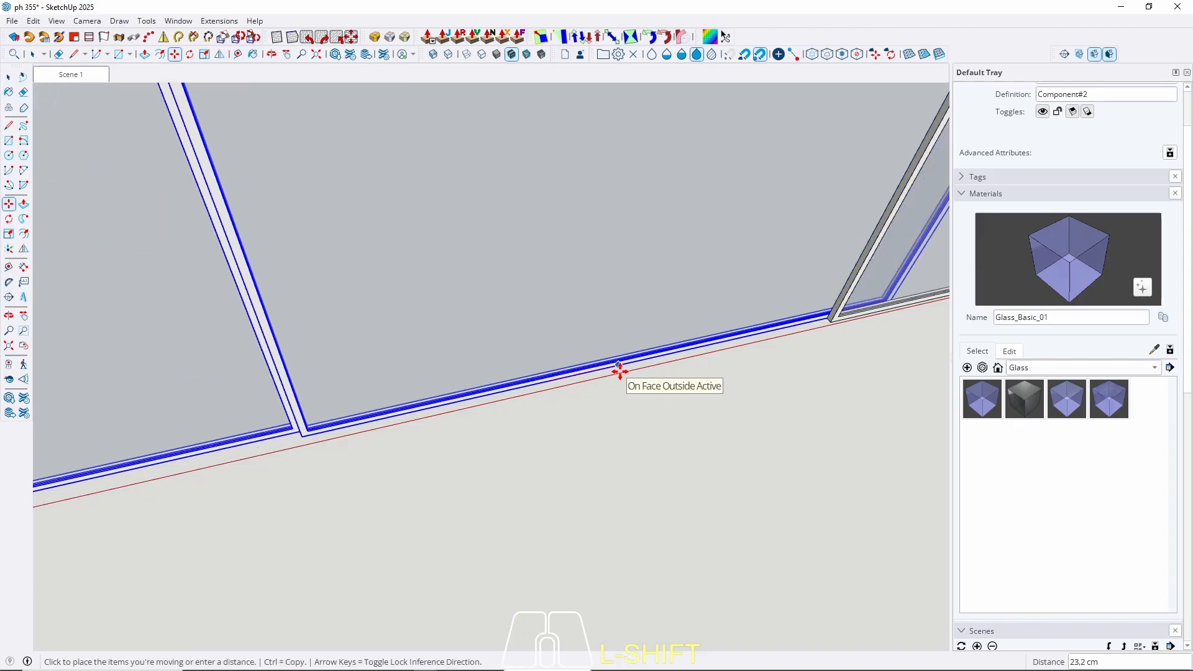
scroll(560, 347, down, 2)
scroll(578, 323, up, 8)
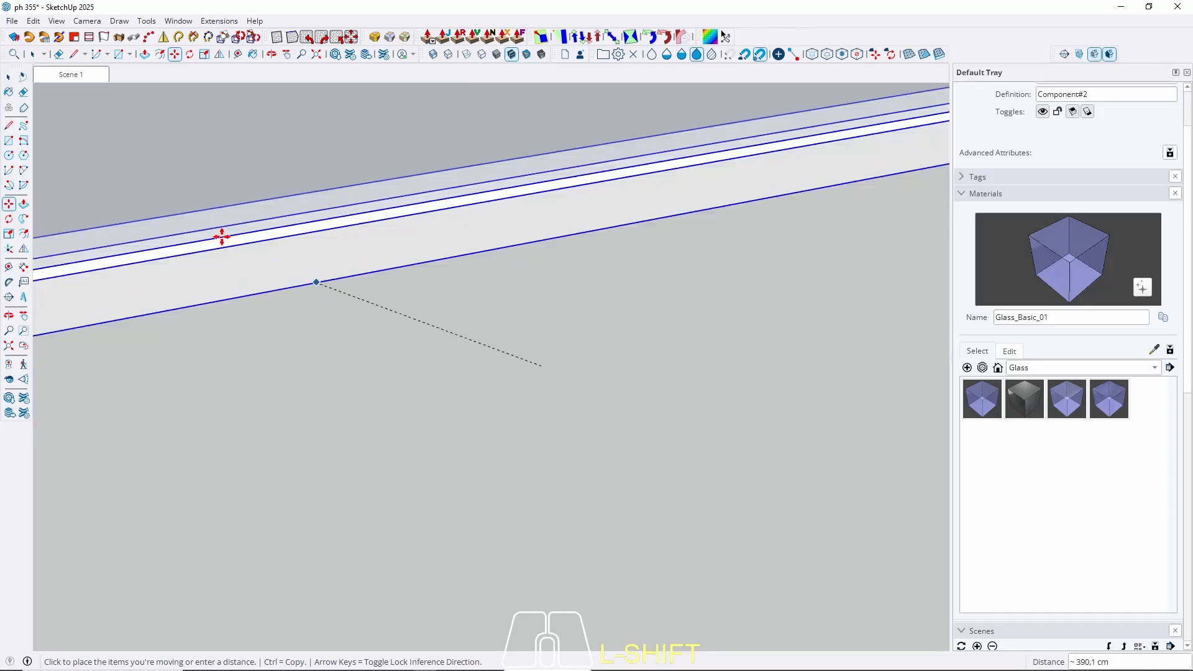
click(71, 74)
scroll(399, 395, up, 5)
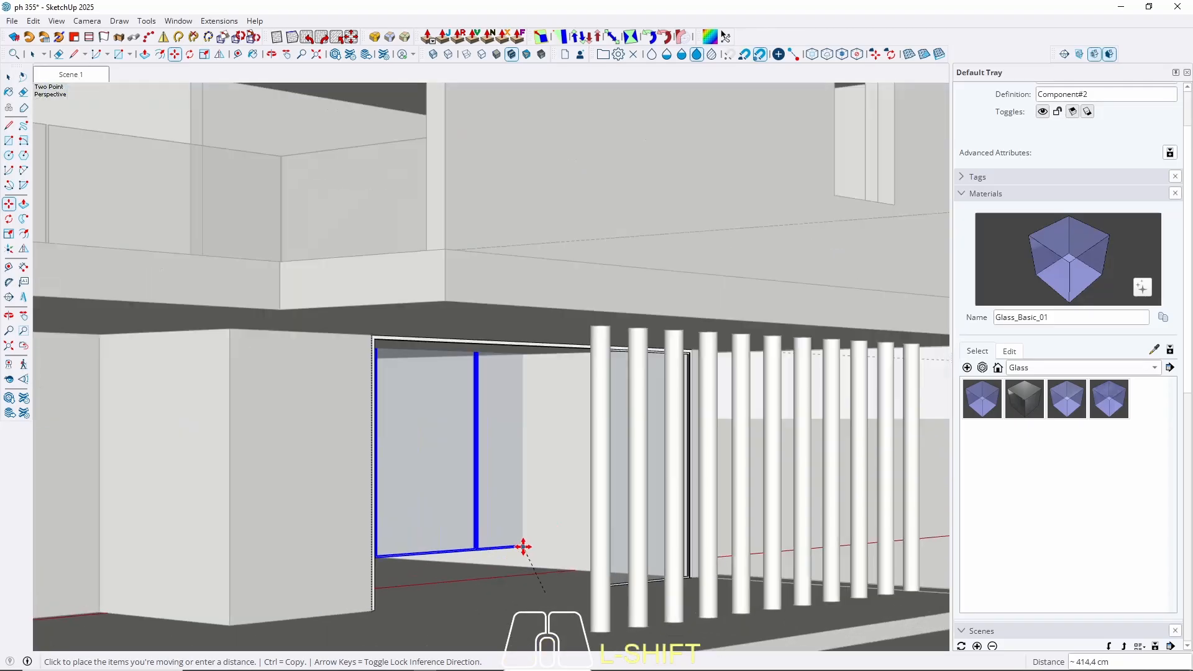
scroll(523, 547, up, 10)
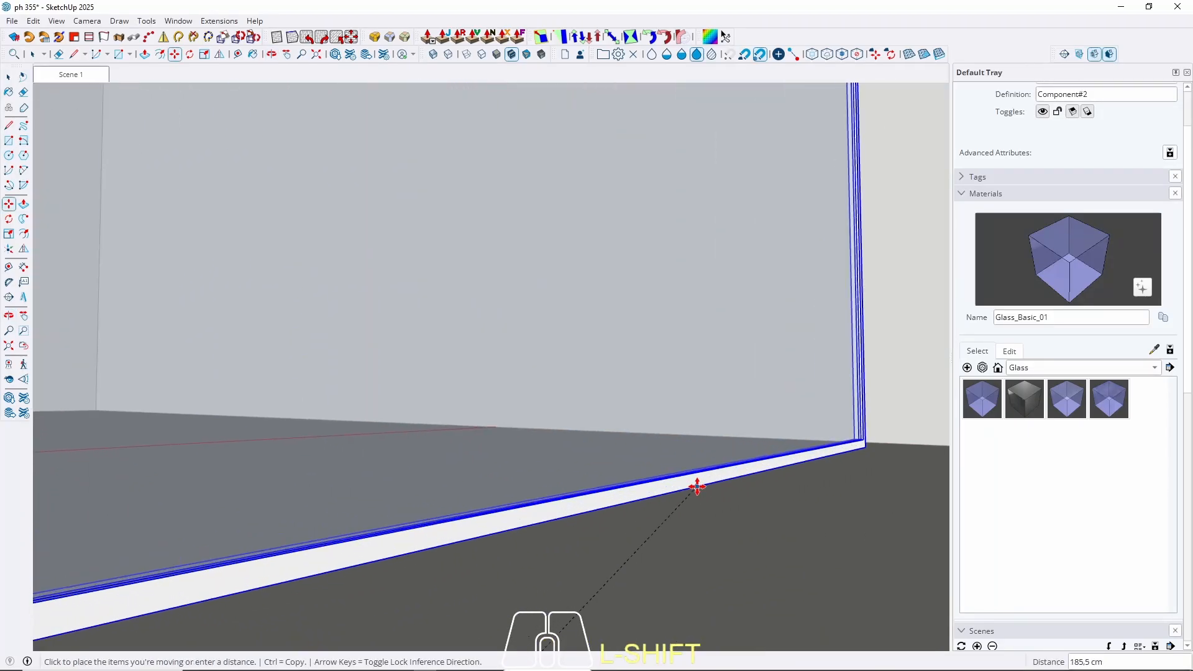
scroll(697, 487, up, 4)
middle_drag(527, 352, 557, 491)
scroll(516, 135, up, 2)
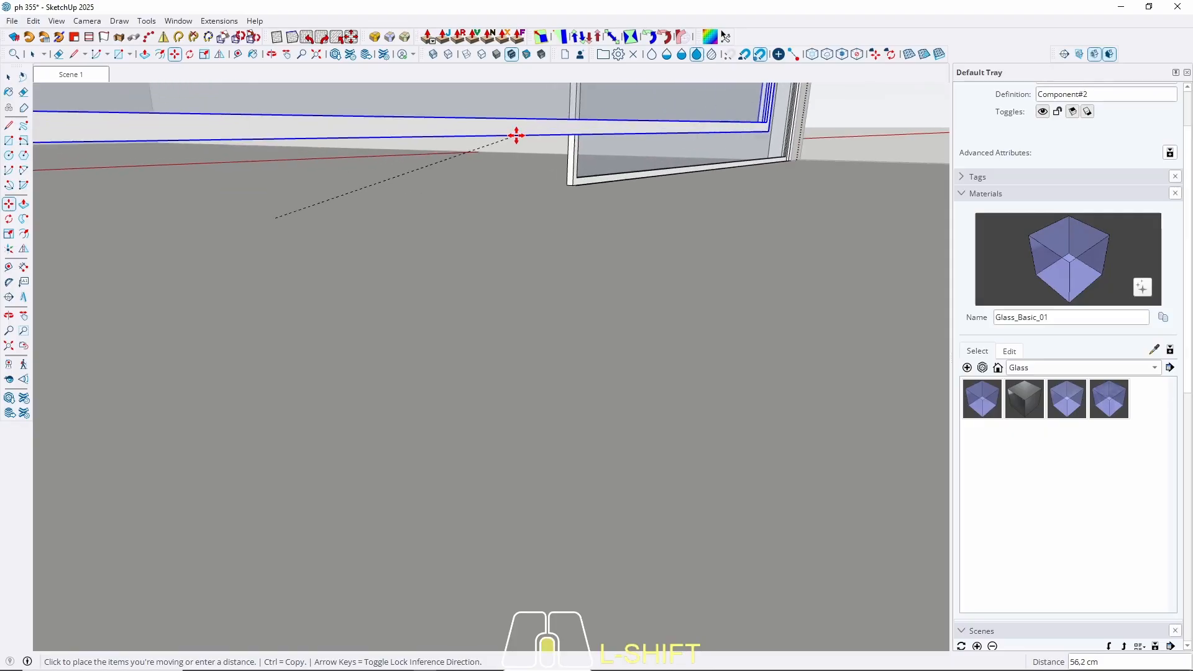
scroll(517, 135, up, 2)
scroll(573, 202, up, 3)
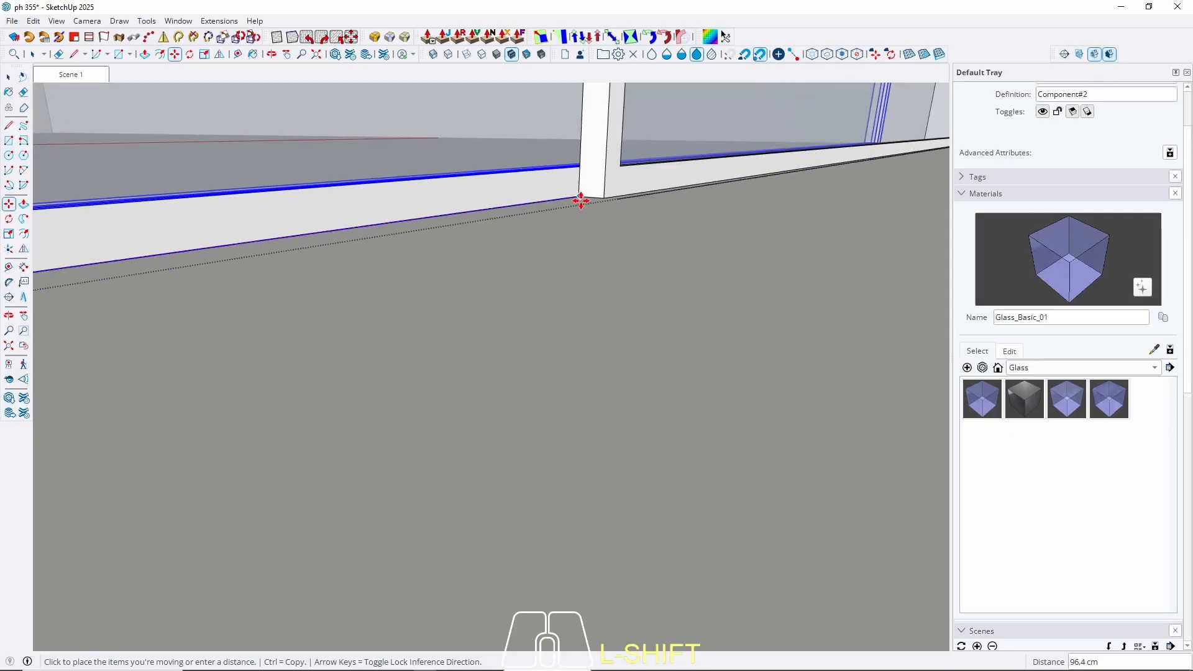
click(580, 198)
key(space)
Shift the glass panel slightly right along a locked axis, then return to Scene 1.
scroll(625, 429, down, 6)
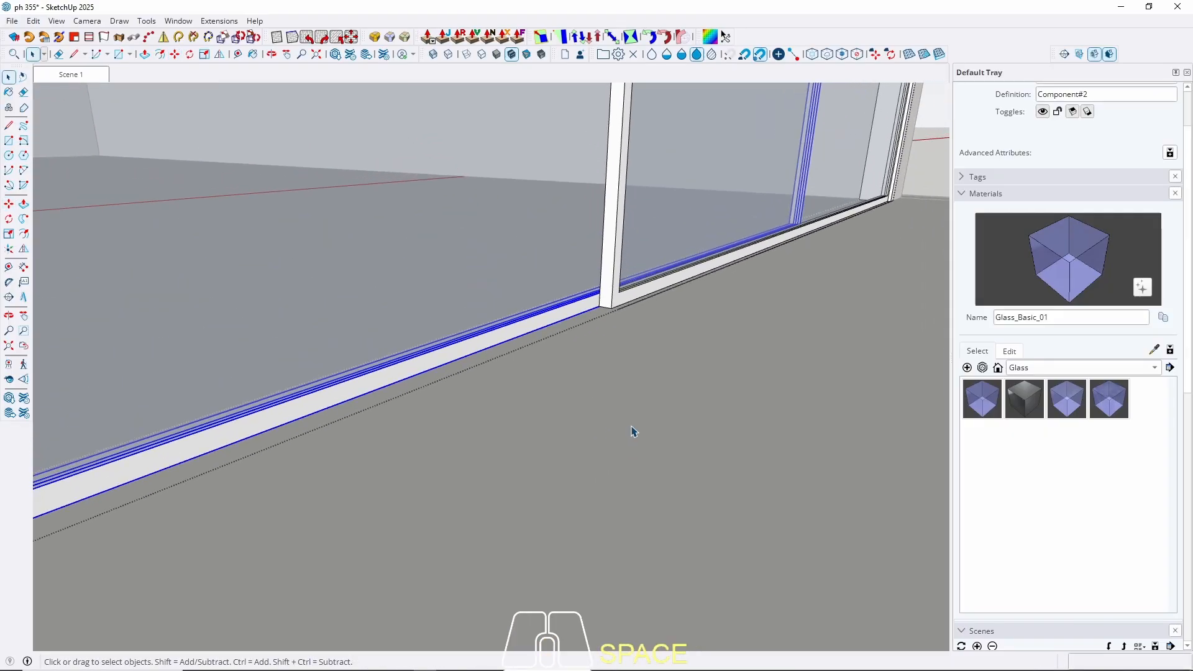
scroll(647, 387, down, 3)
mouse_move(623, 389)
middle_down()
mouse_move(546, 412)
mouse_move(624, 405)
middle_up()
scroll(559, 429, up, 3)
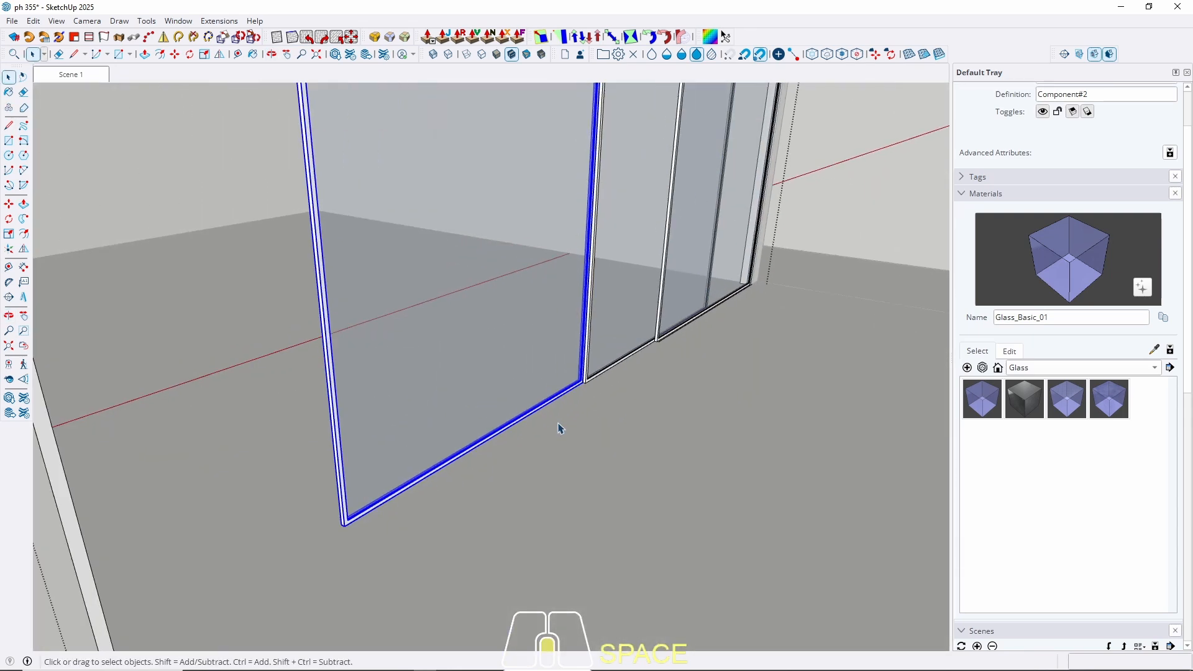
scroll(559, 429, up, 2)
key(m)
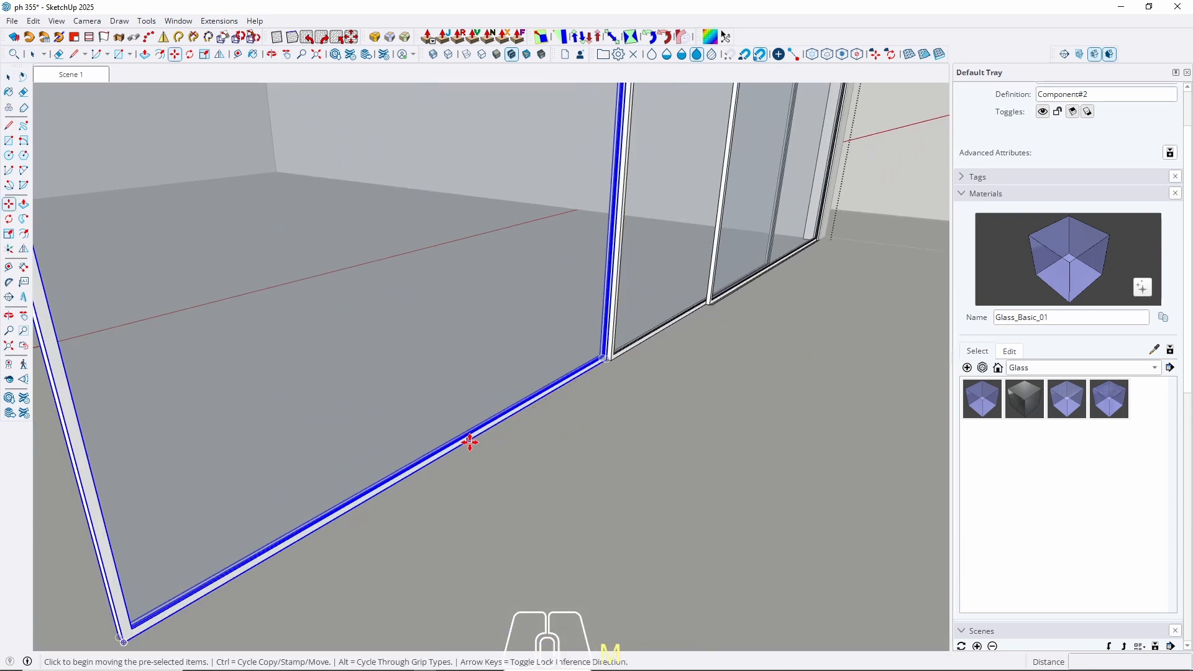
click(447, 455)
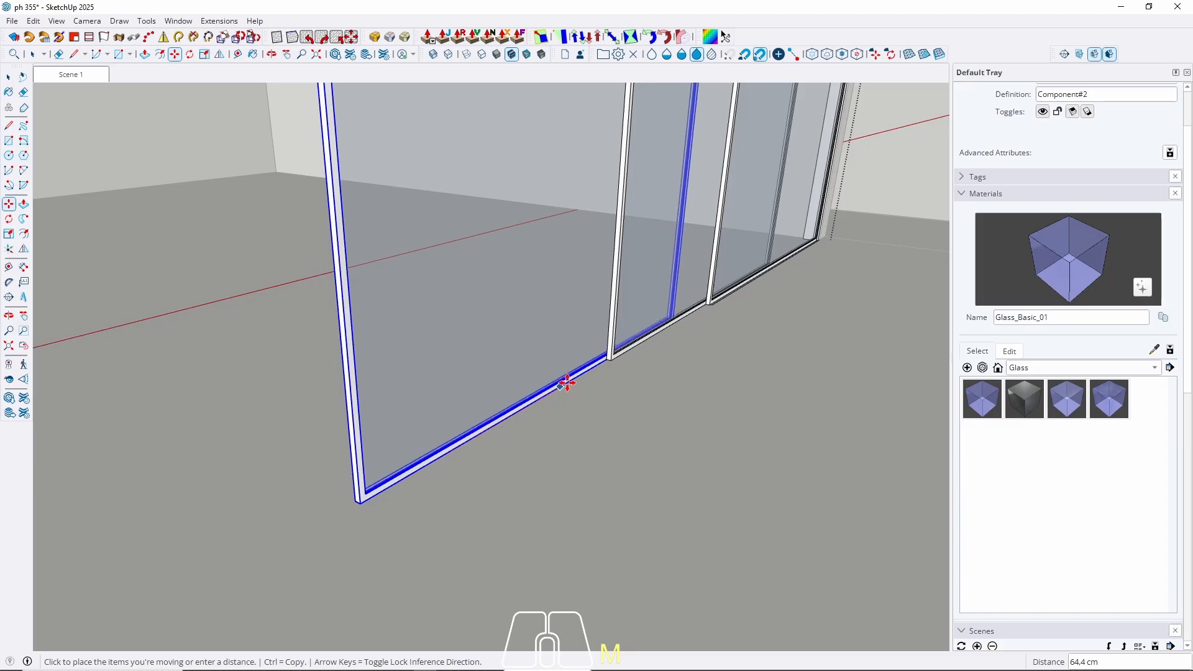
key(Left)
key(Right)
click(606, 360)
key(space)
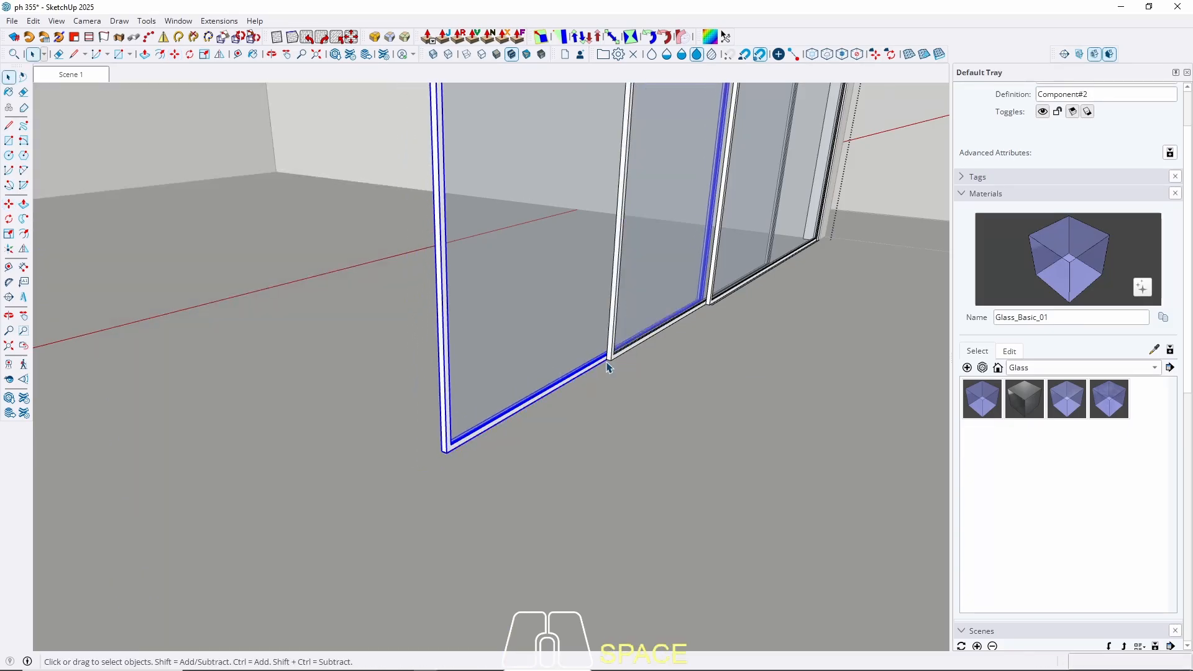
click(73, 75)
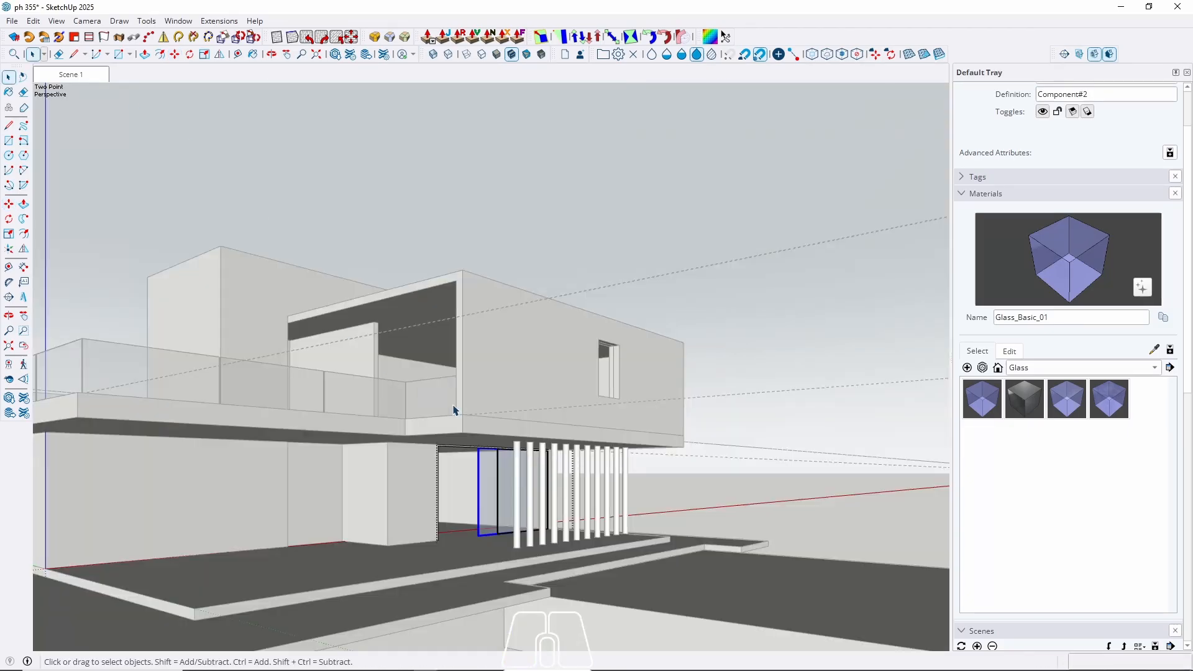
Exit the group and begin a rectangle at the window sill, then cancel it.
click(670, 573)
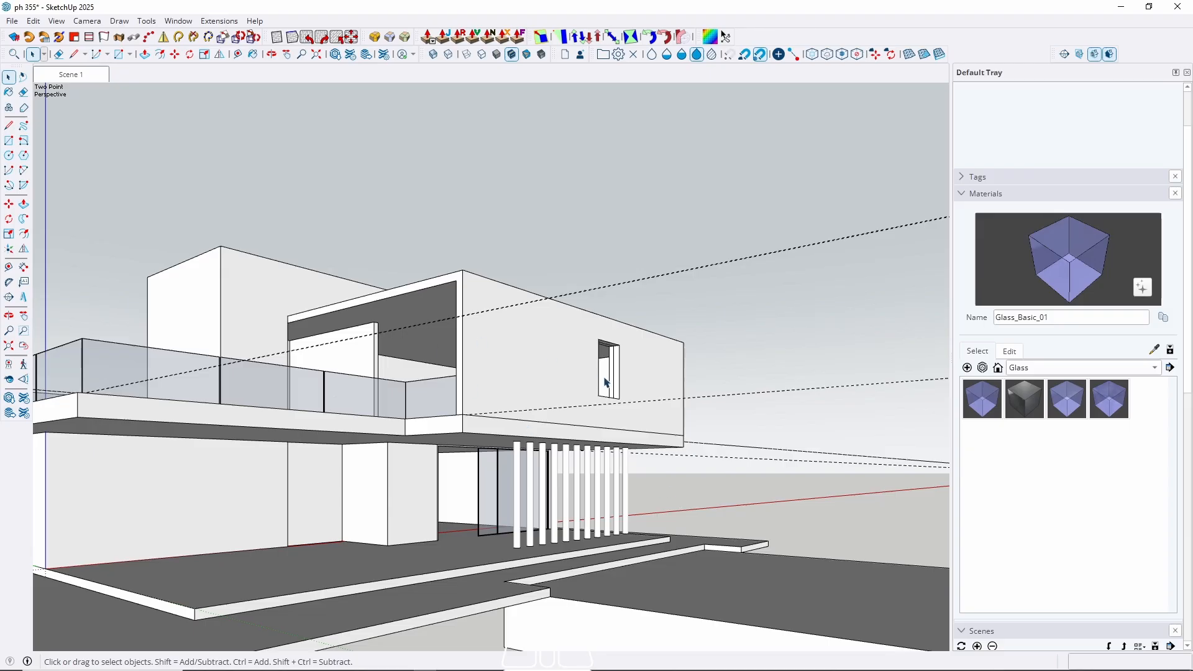
middle_drag(606, 382, 487, 478)
scroll(563, 432, up, 5)
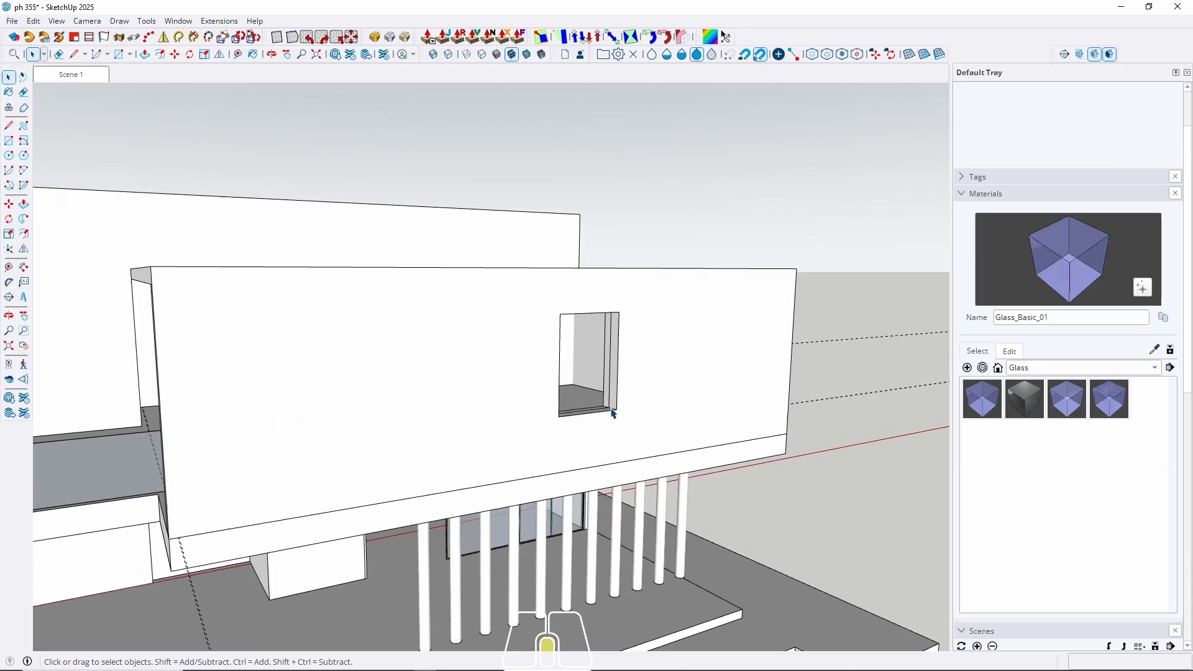
scroll(368, 485, up, 5)
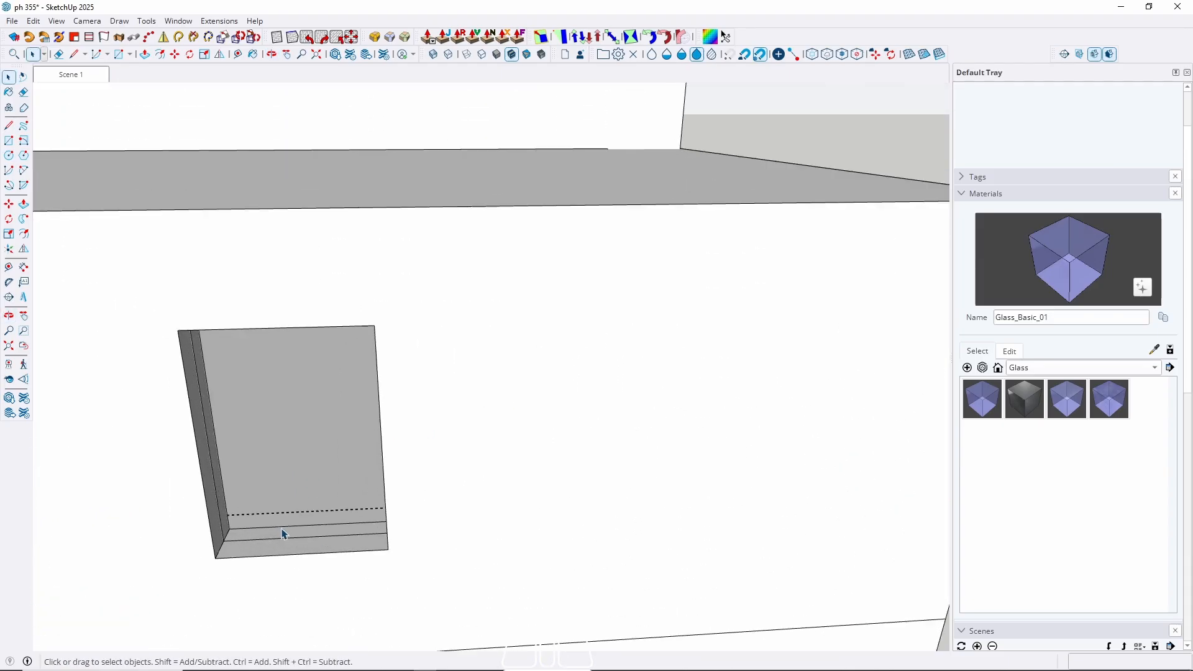
scroll(283, 535, up, 1)
key(r)
scroll(194, 528, up, 3)
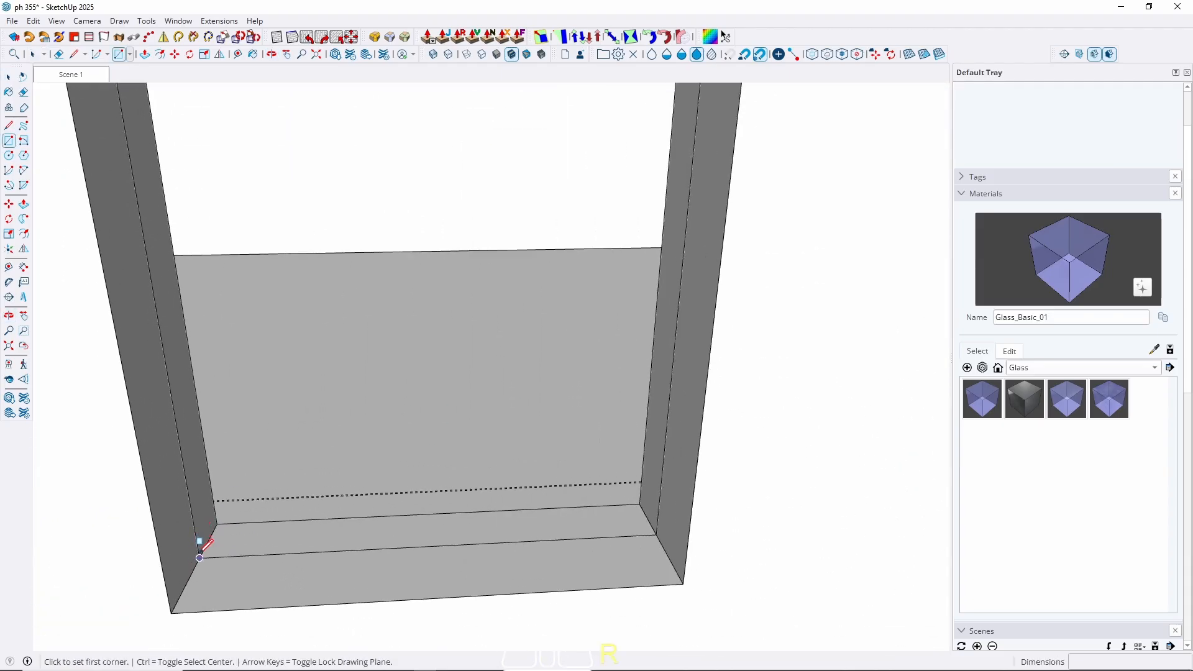
click(199, 558)
middle_drag(296, 525, 197, 501)
key(space)
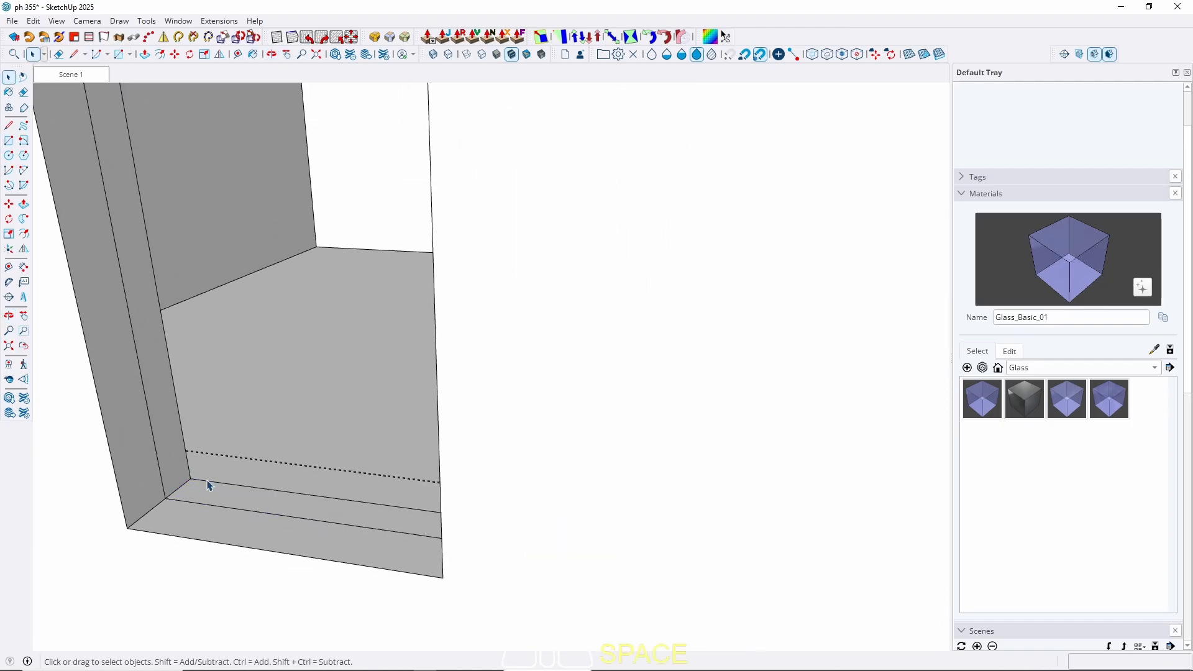
Draw the rectangle from the inner sill corner to the opening's opposite top corner.
key(r)
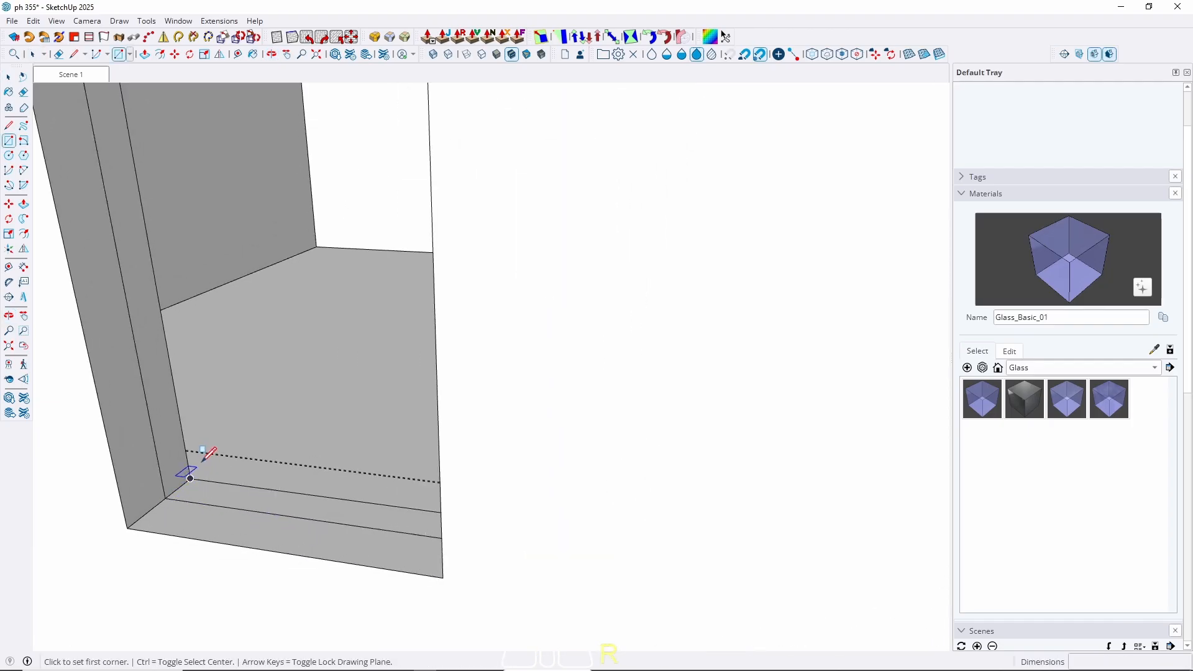
click(191, 478)
scroll(230, 483, down, 5)
middle_drag(267, 483, 172, 619)
scroll(607, 191, up, 5)
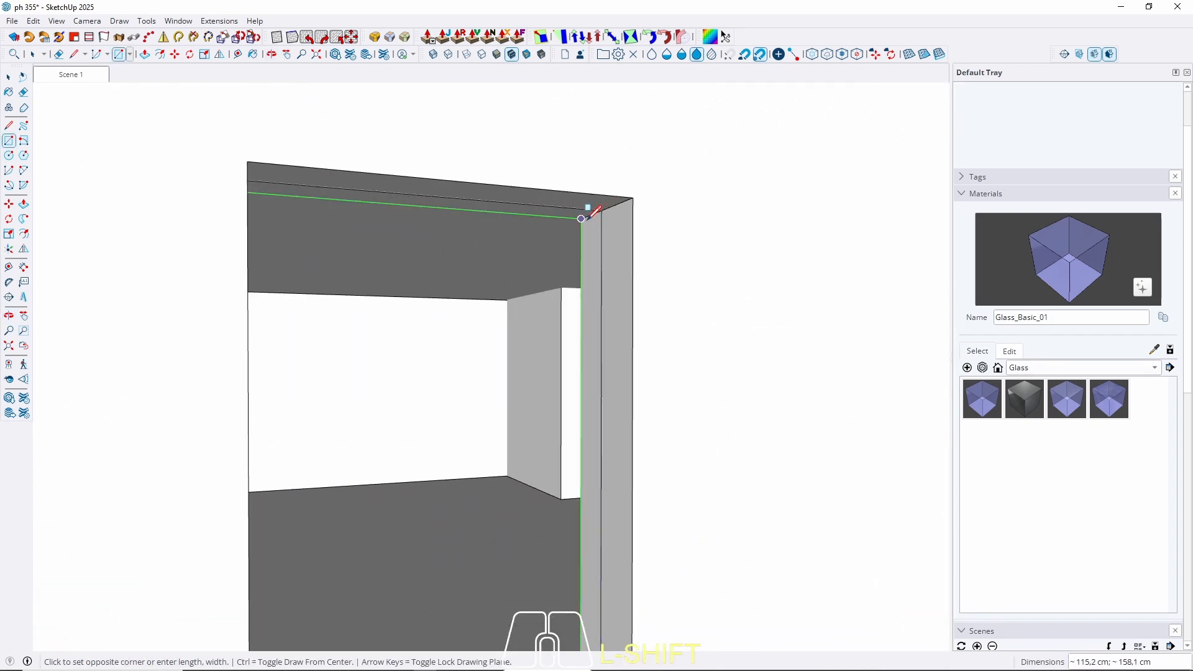
key(space)
Push/pull the window rectangle 1 cm and make the panel a group.
key(p)
click(515, 327)
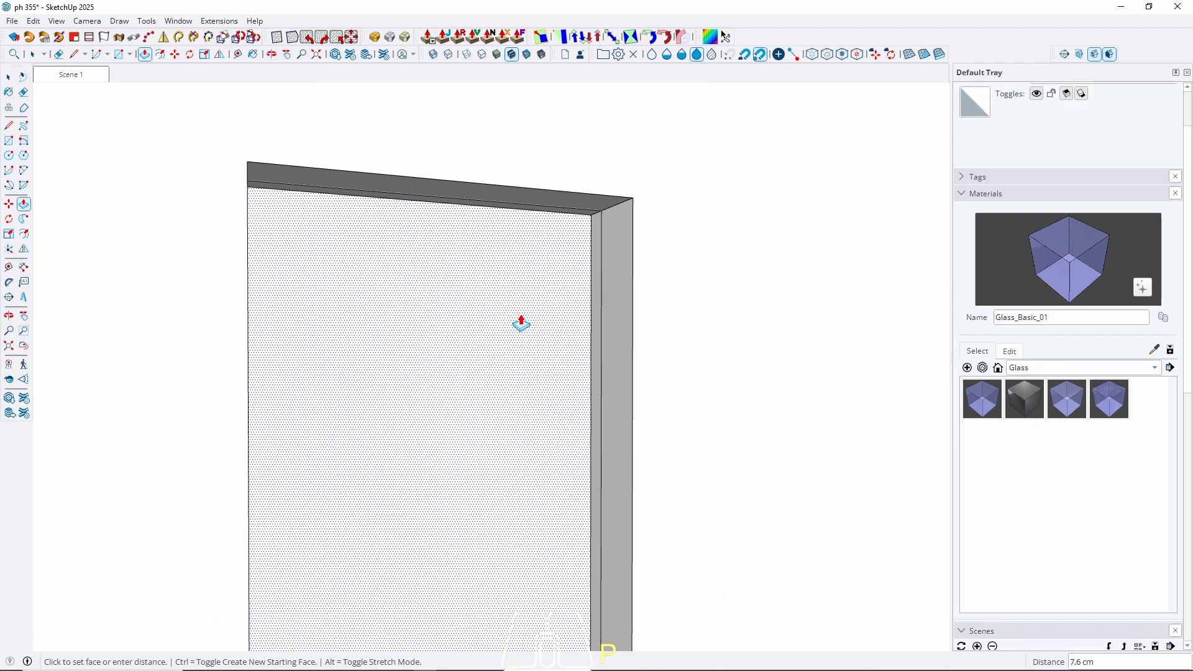
text(1)
key(Return)
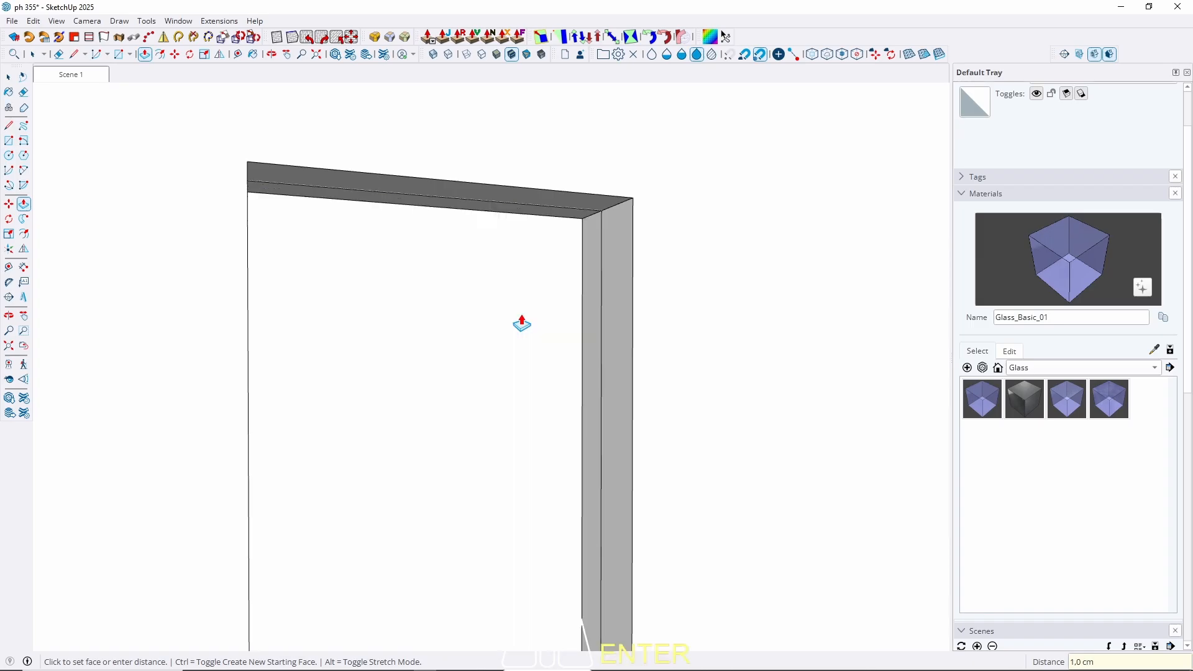
key(space)
click(474, 314)
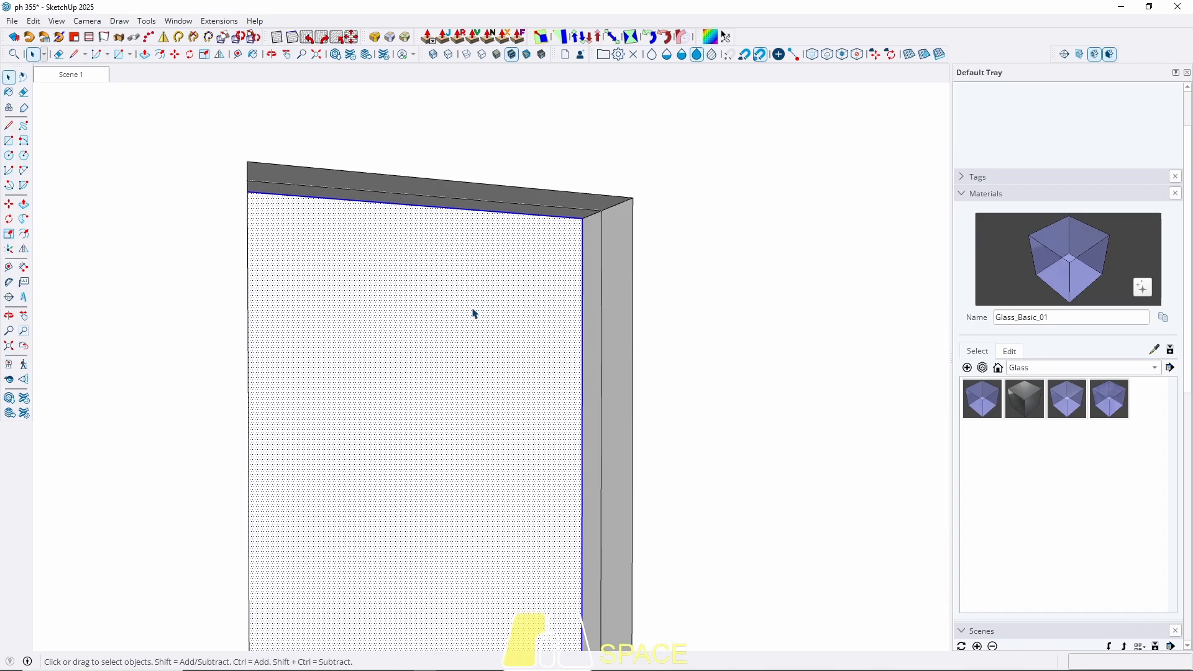
right_click(475, 314)
click(522, 125)
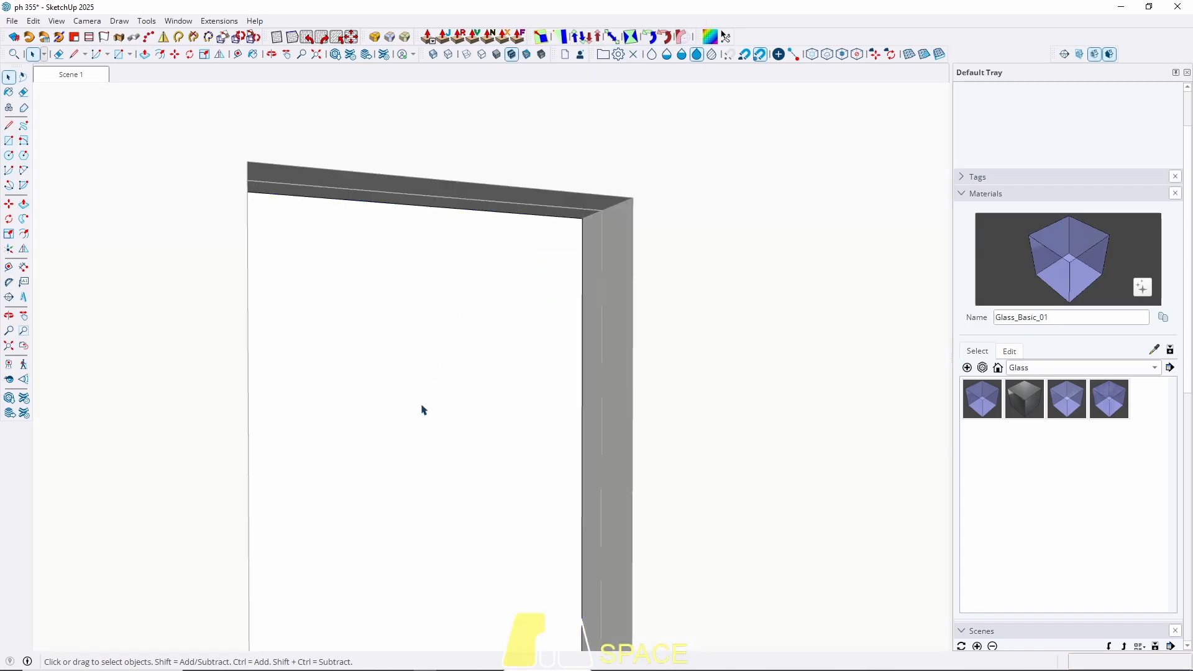
Inspect the grouped panel edge-on with the surrounding model hidden.
key(w)
double_click(416, 383)
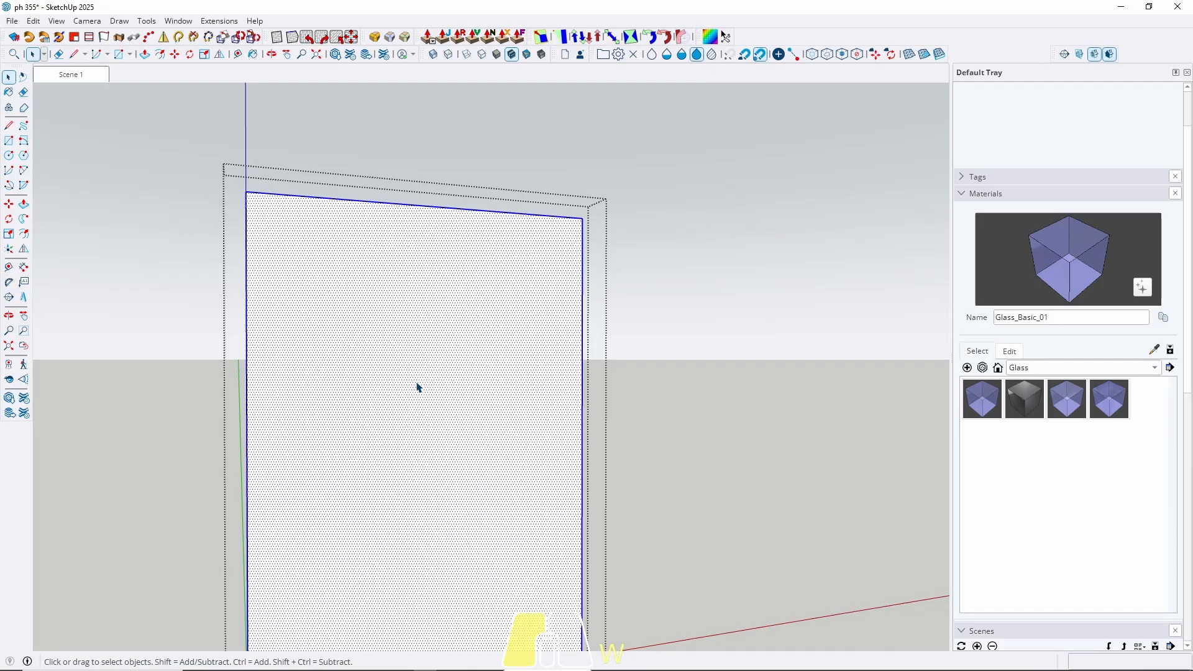
middle_drag(313, 399, 706, 426)
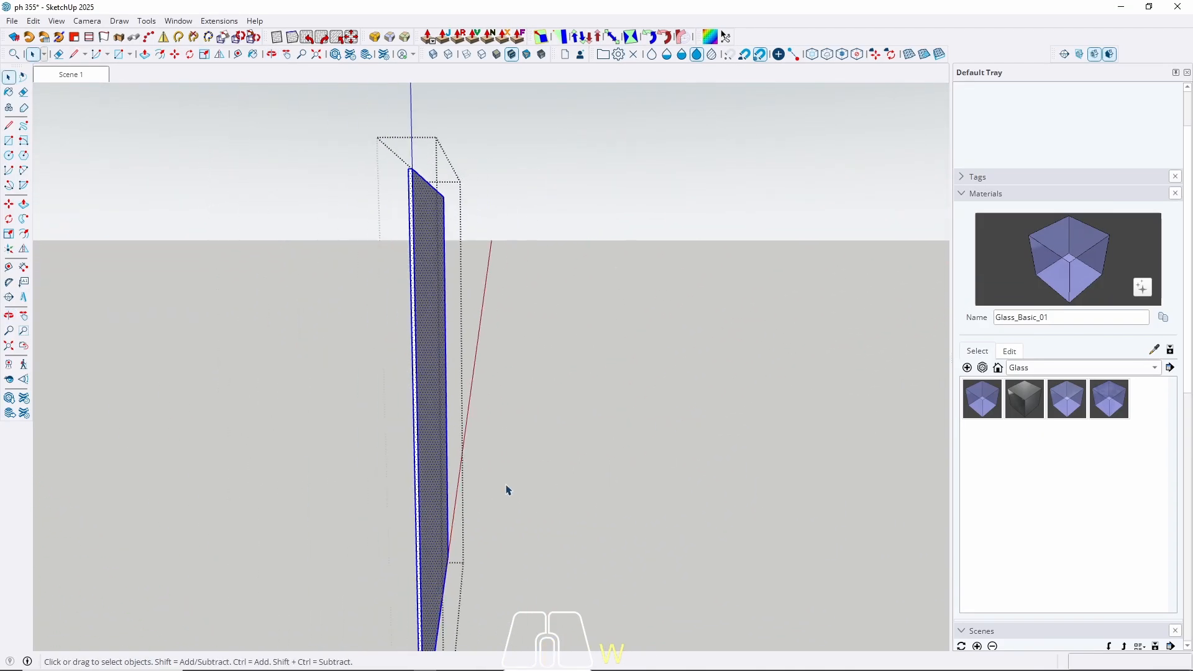
key(l)
middle_drag(497, 483, 418, 381)
click(417, 390)
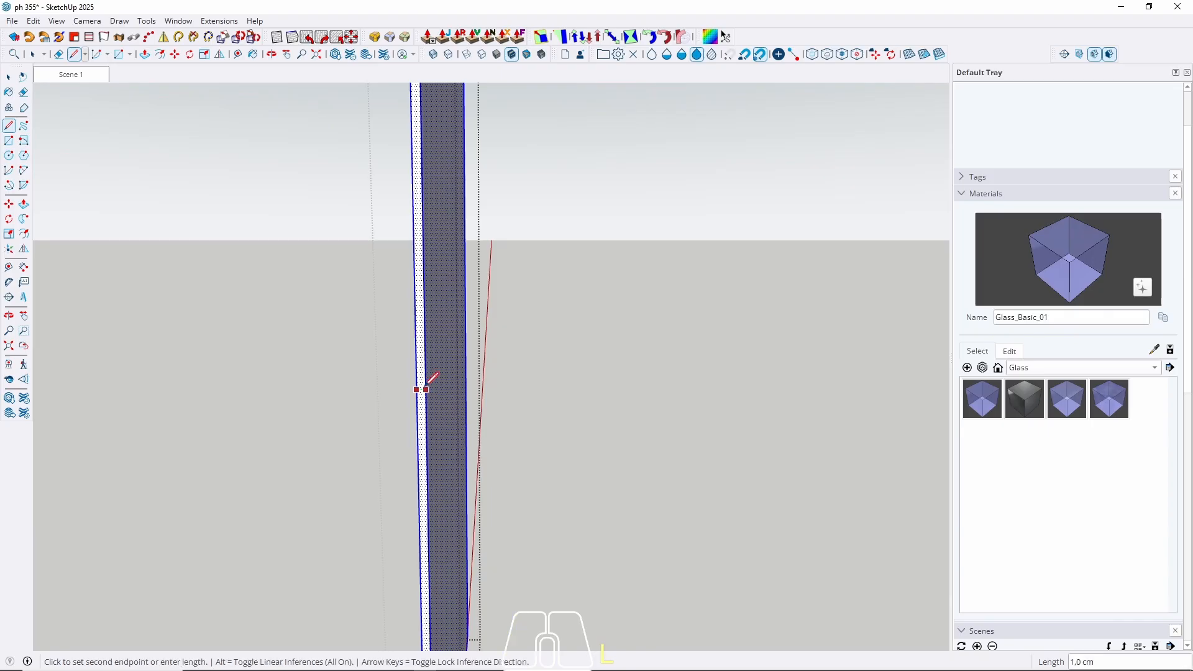
key(Escape)
mouse_move(552, 437)
middle_down()
mouse_move(173, 432)
mouse_move(375, 258)
mouse_move(438, 299)
middle_up()
scroll(381, 388, up, 3)
middle_drag(368, 422, 385, 454)
Thicken the panel group's face to 9 cm, then reopen it and select its front face.
double_click(385, 455)
double_click(384, 455)
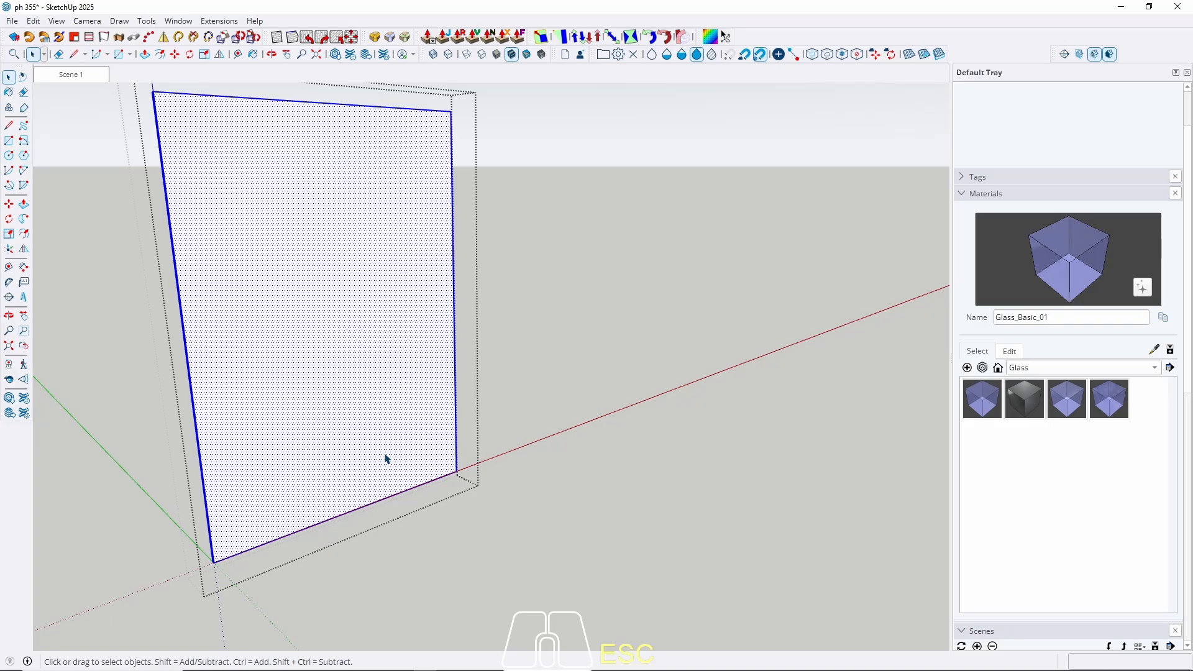
key(p)
click(386, 449)
click(403, 452)
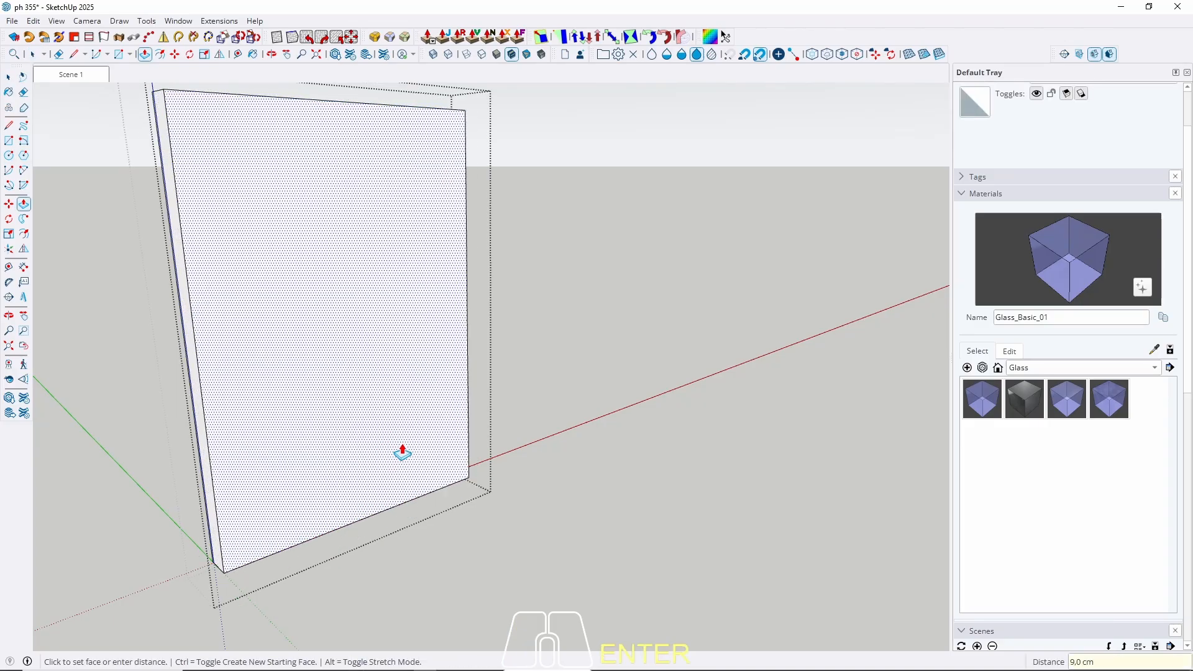
key(space)
key(Escape)
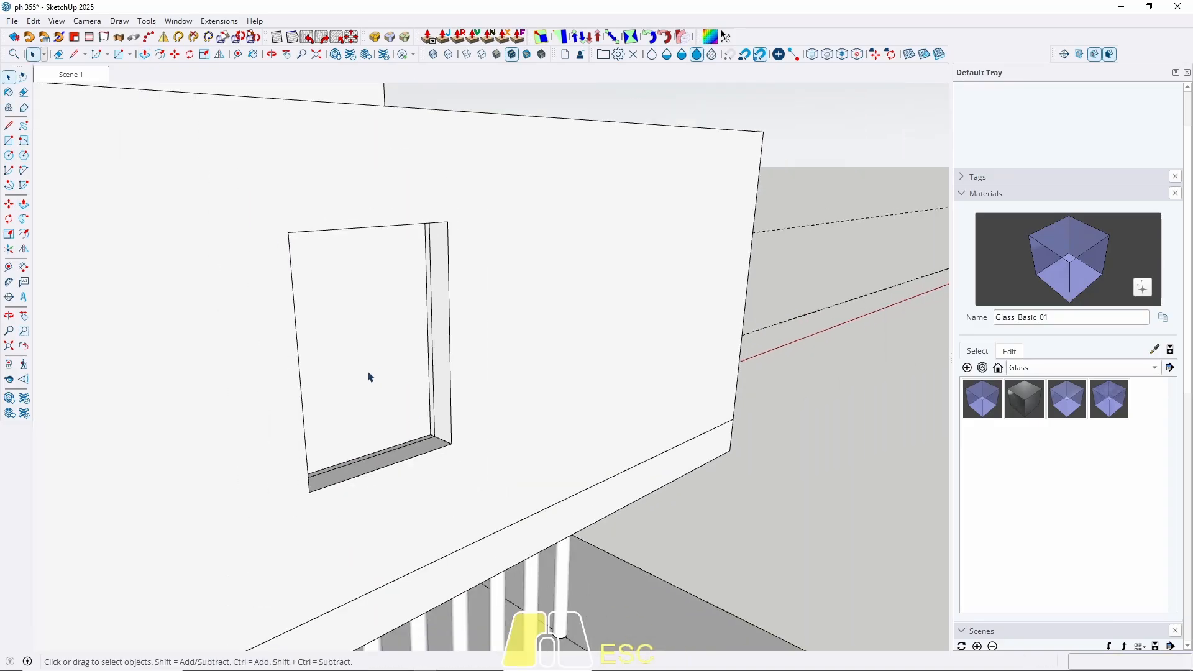
double_click(368, 373)
double_click(368, 373)
scroll(310, 303, up, 4)
click(311, 303)
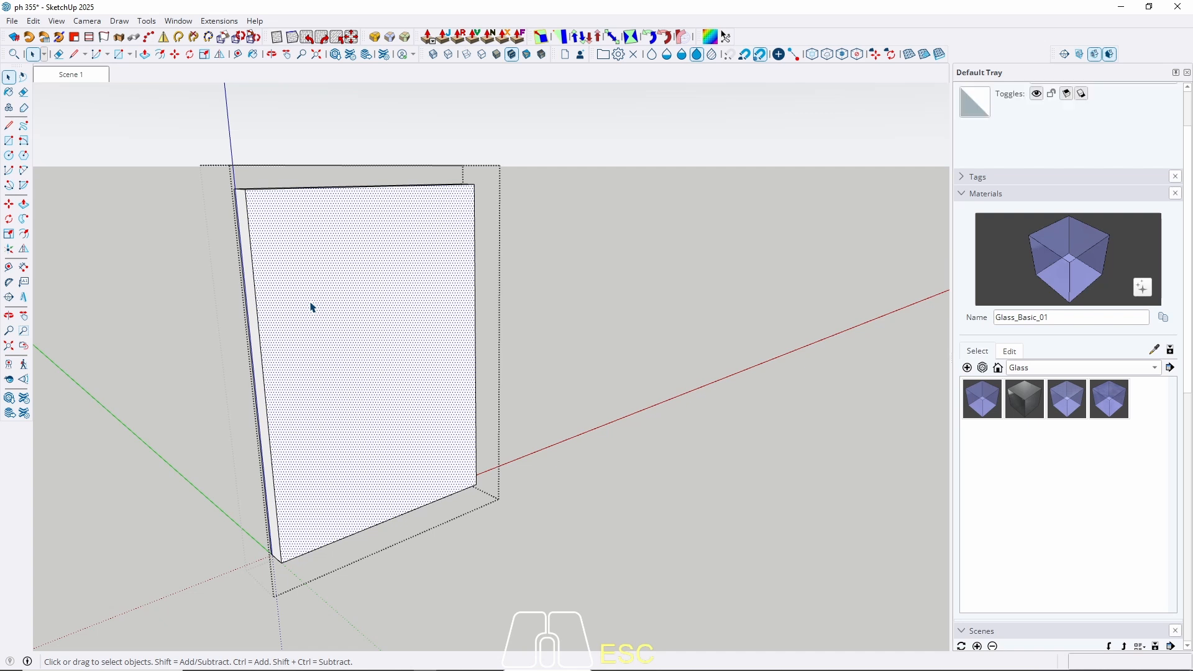
Make a trial 2 cm inset on the panel face, then undo it.
key(f)
click(278, 309)
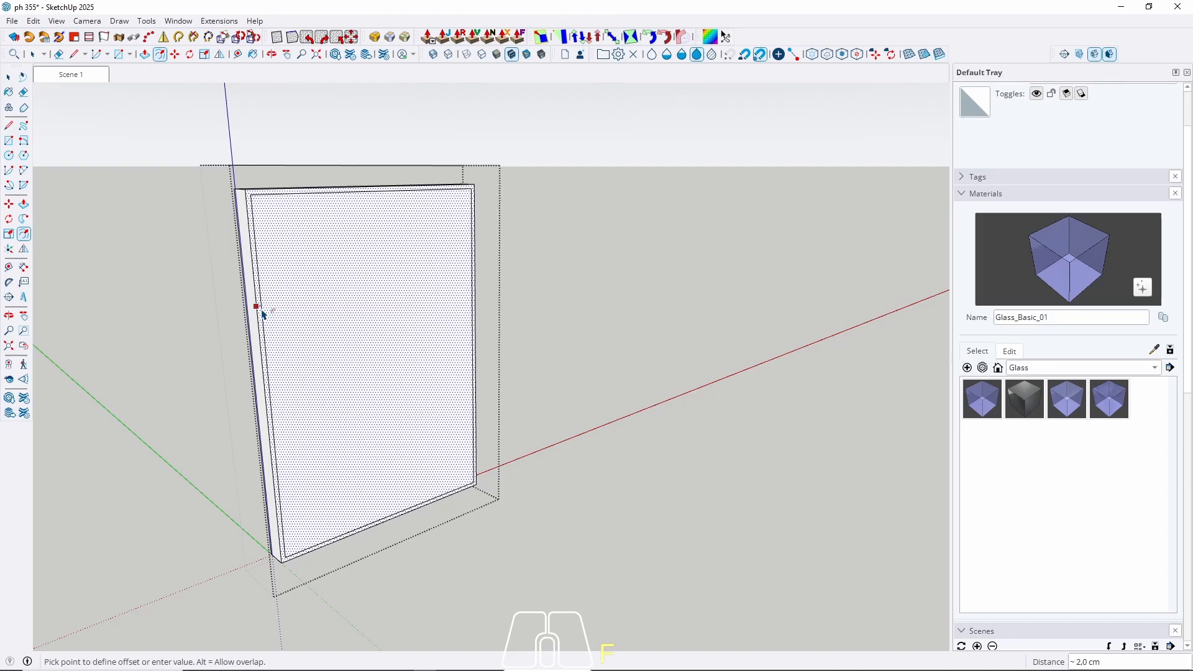
key(Return)
key(Escape)
scroll(265, 312, up, 5)
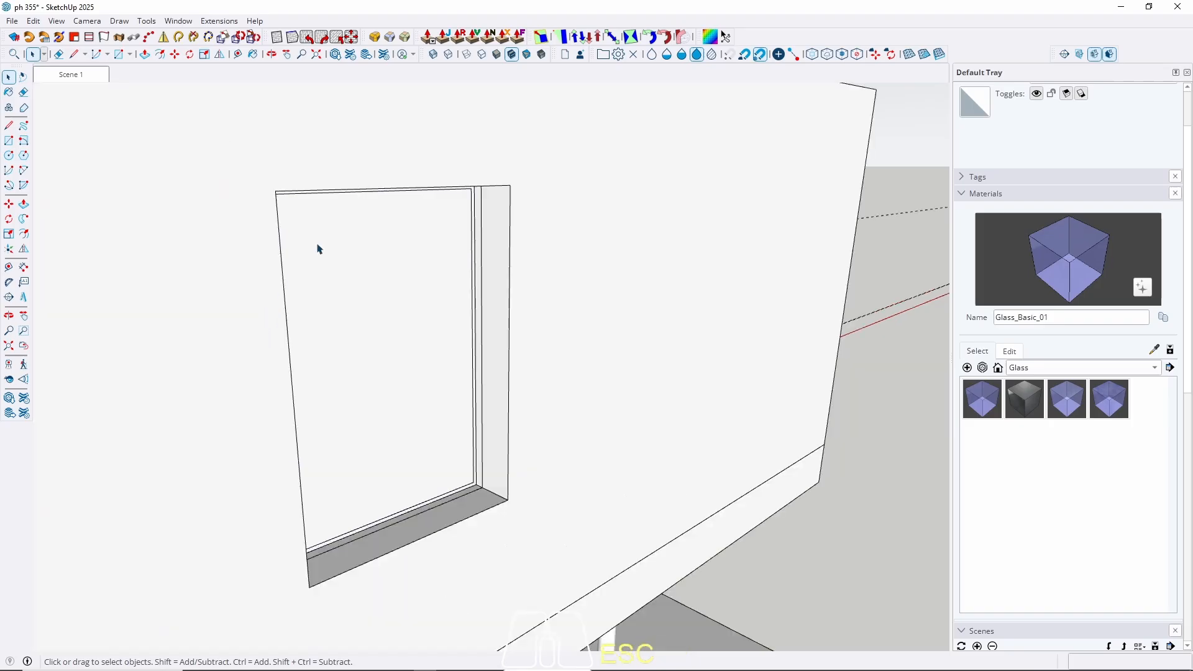
scroll(401, 241, down, 3)
double_click(393, 353)
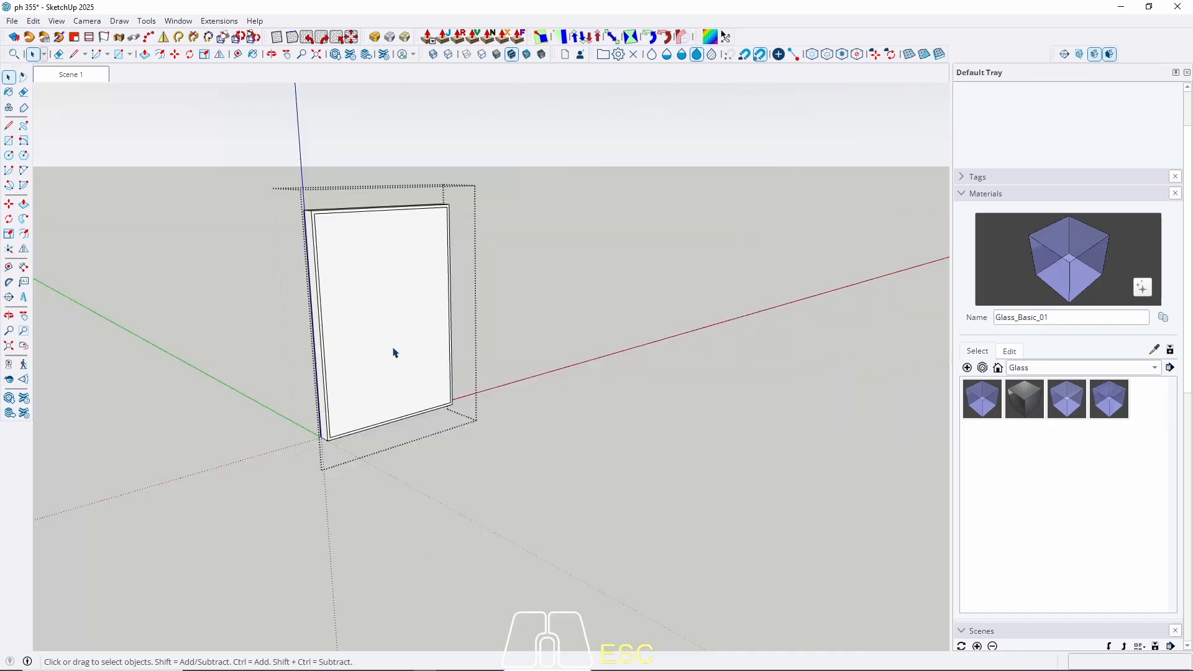
key(z)
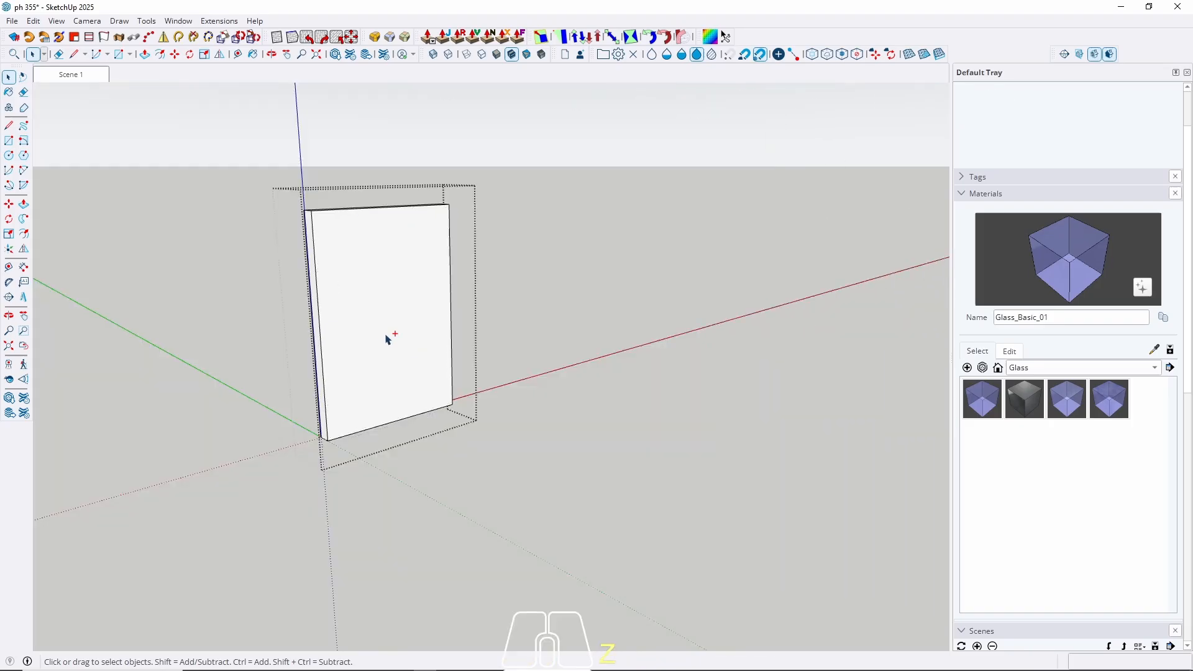
scroll(352, 380, up, 3)
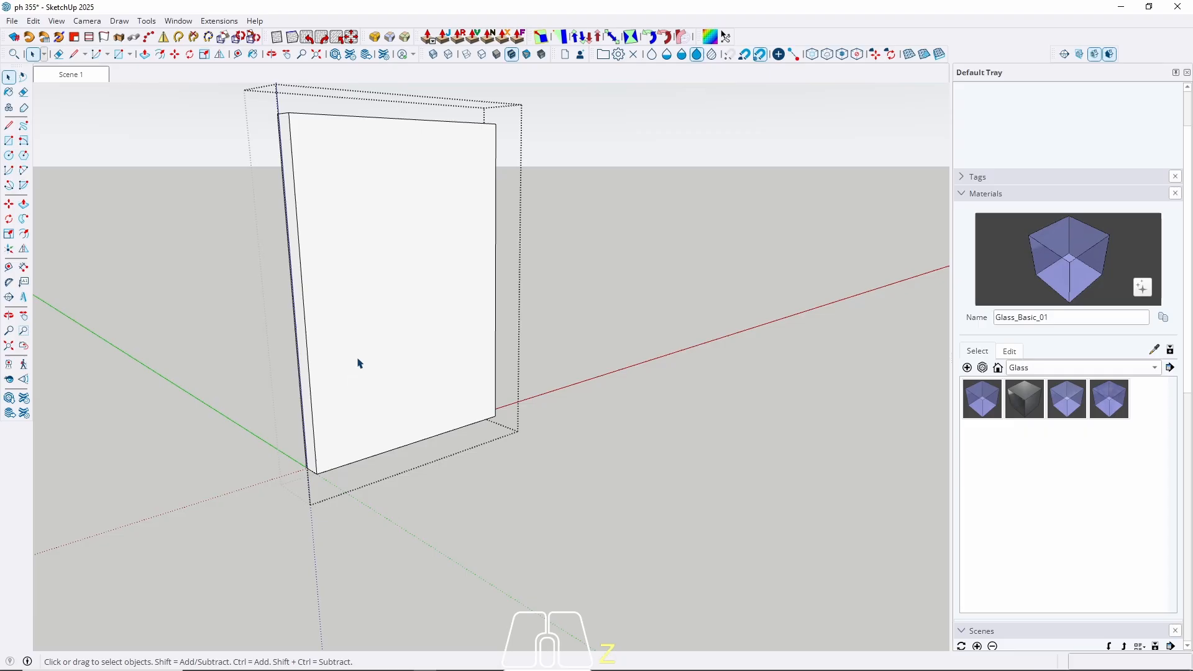
key(Escape)
Inside the wall panel group, inset the panel's face outline 4 cm.
scroll(406, 232, down, 8)
scroll(251, 402, up, 10)
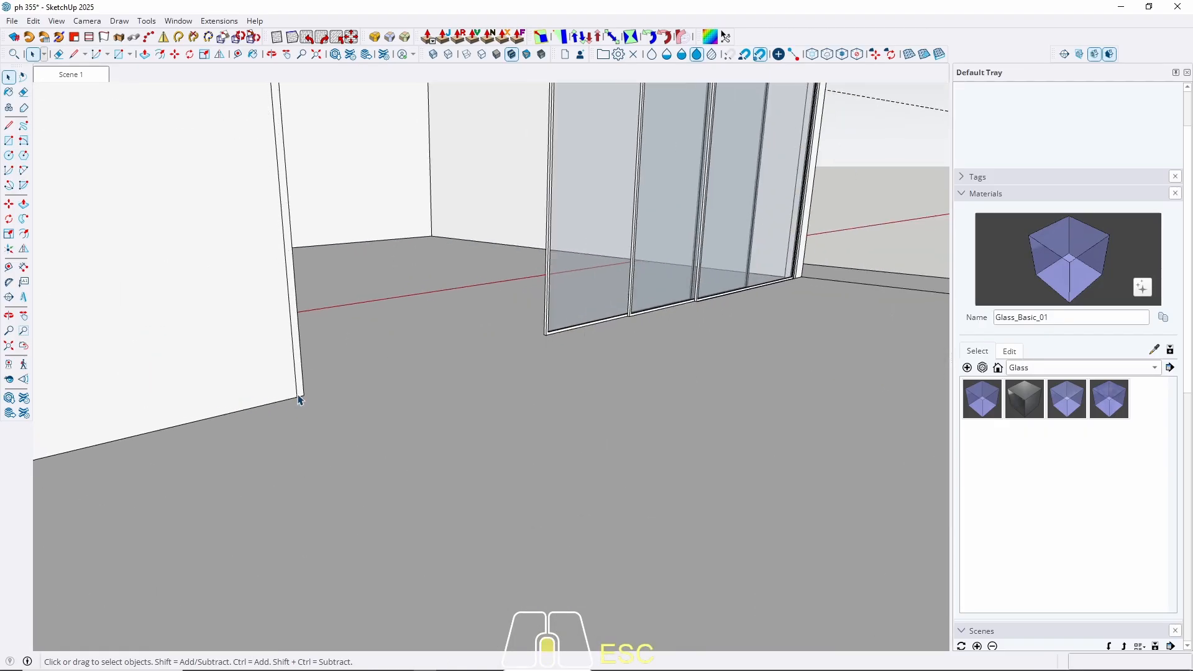
scroll(299, 400, up, 2)
key(space)
scroll(319, 501, down, 4)
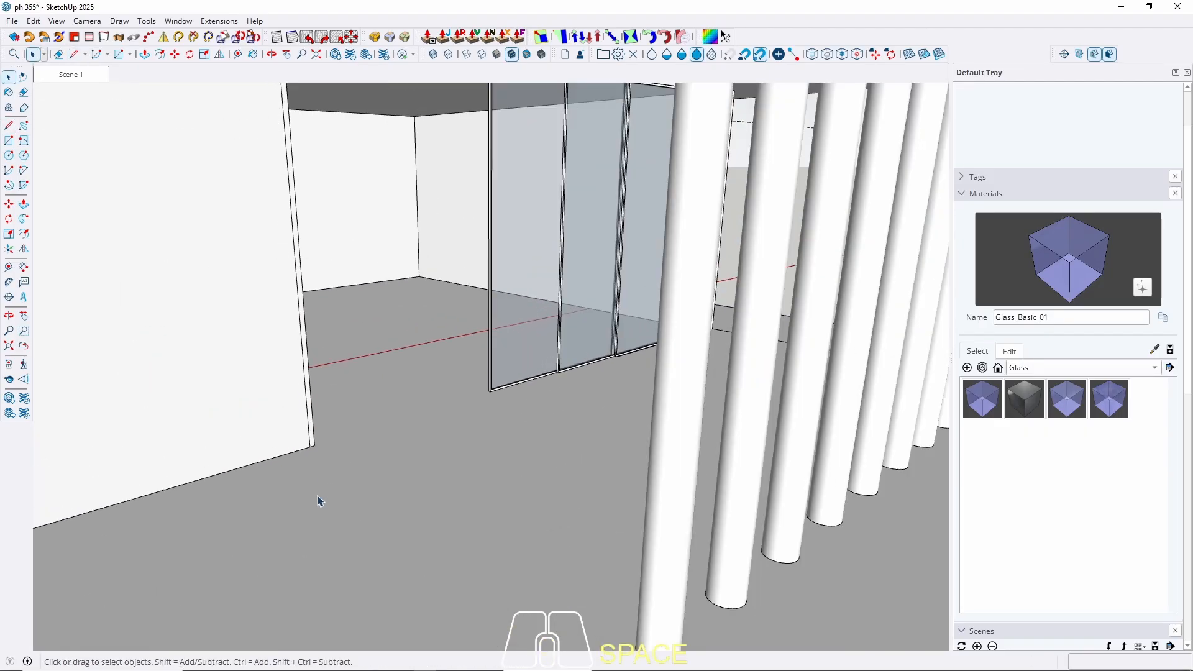
scroll(316, 504, down, 4)
scroll(488, 344, down, 3)
scroll(373, 411, up, 8)
double_click(369, 411)
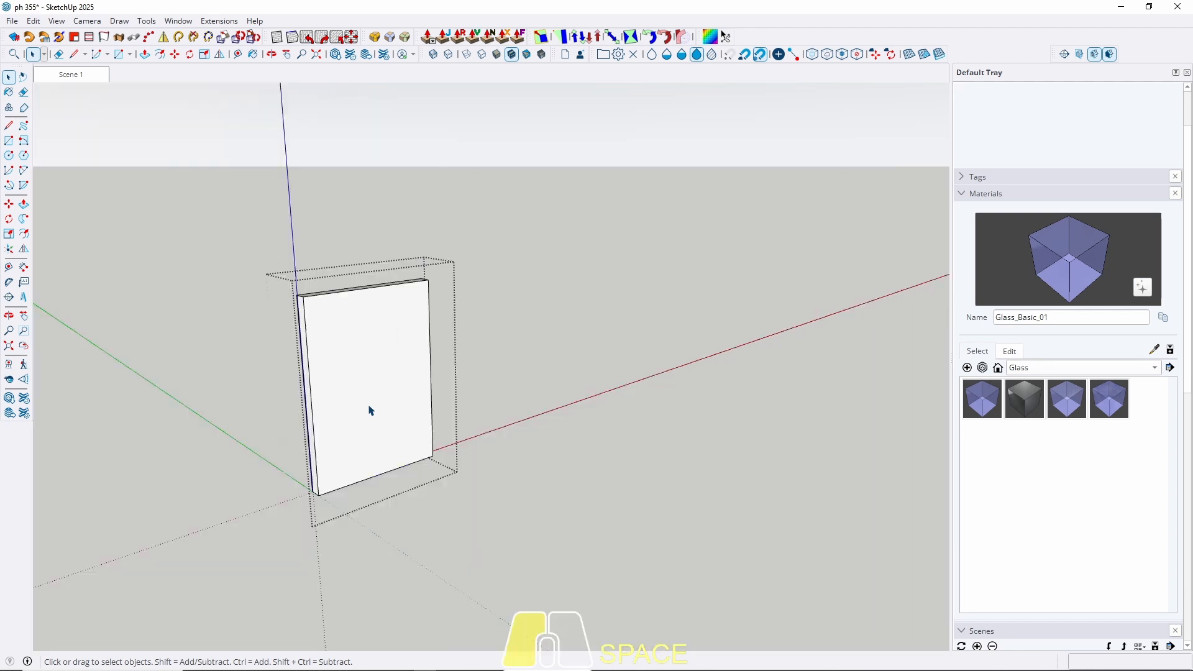
triple_click(369, 410)
key(f)
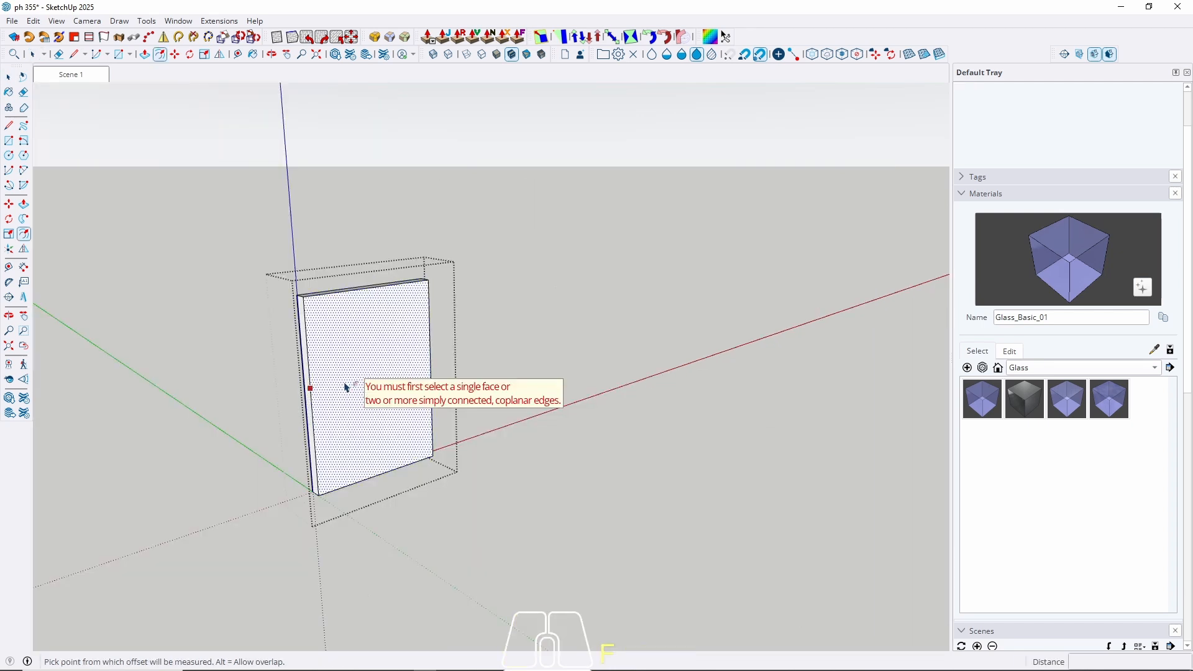
click(338, 396)
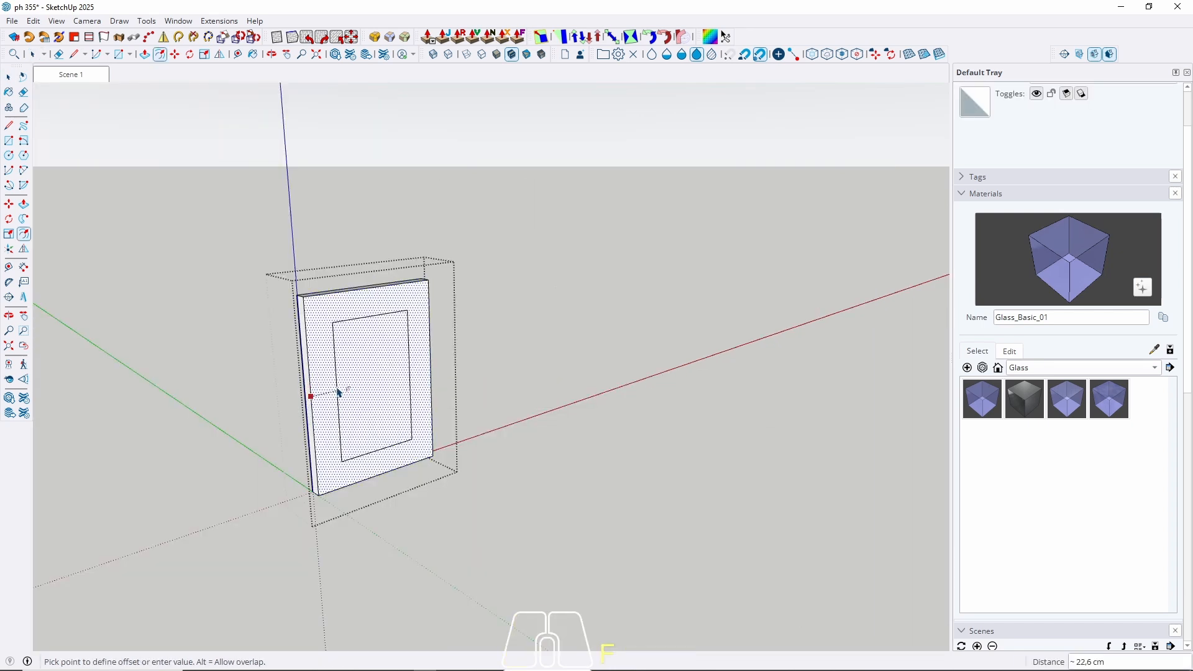
text(4)
key(Return)
Push the inner face through to open the centre, then reselect the frame geometry.
key(space)
key(p)
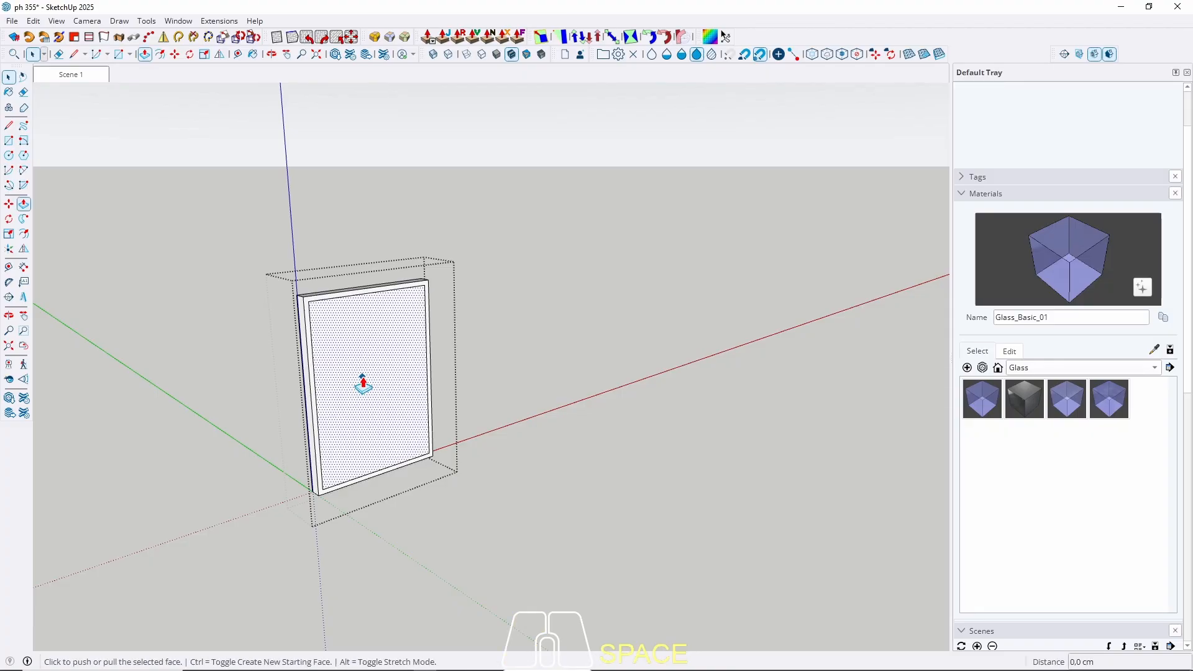
click(356, 368)
click(351, 358)
key(space)
scroll(392, 479, up, 3)
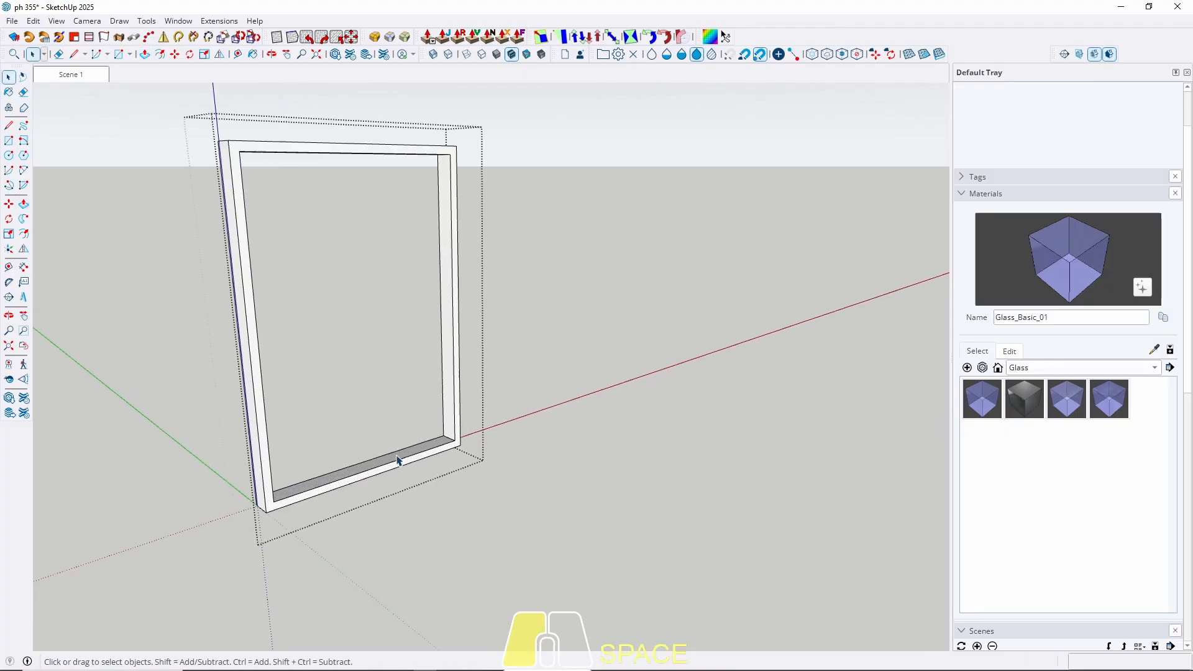
triple_click(400, 459)
key(Escape)
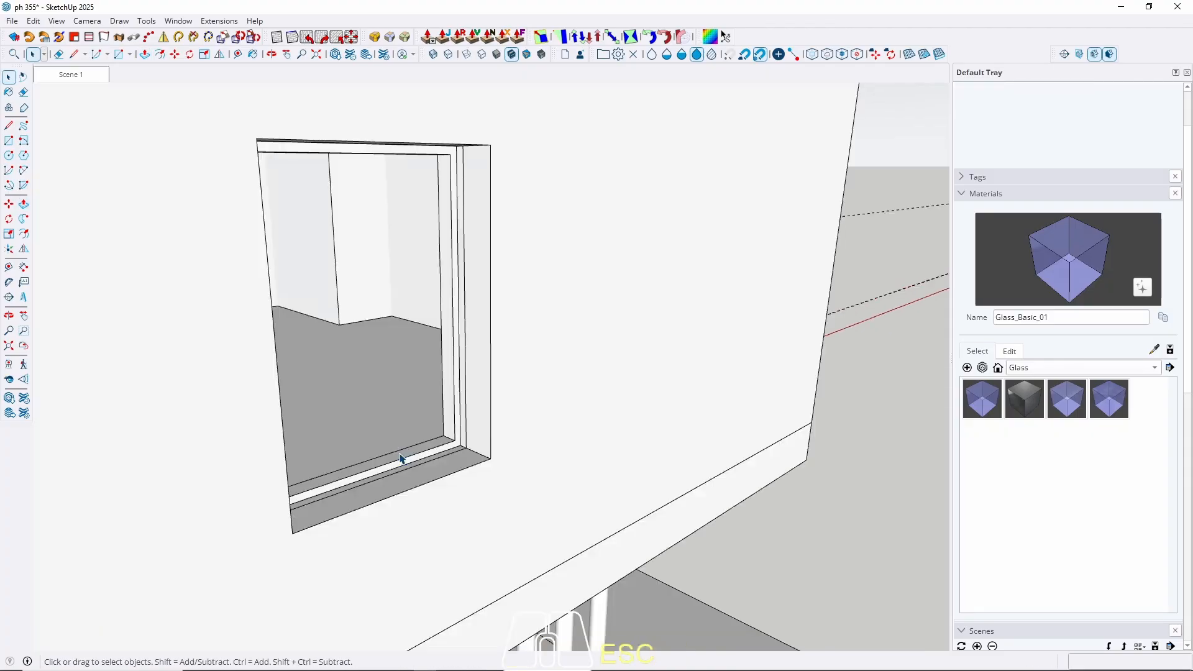
triple_click(389, 463)
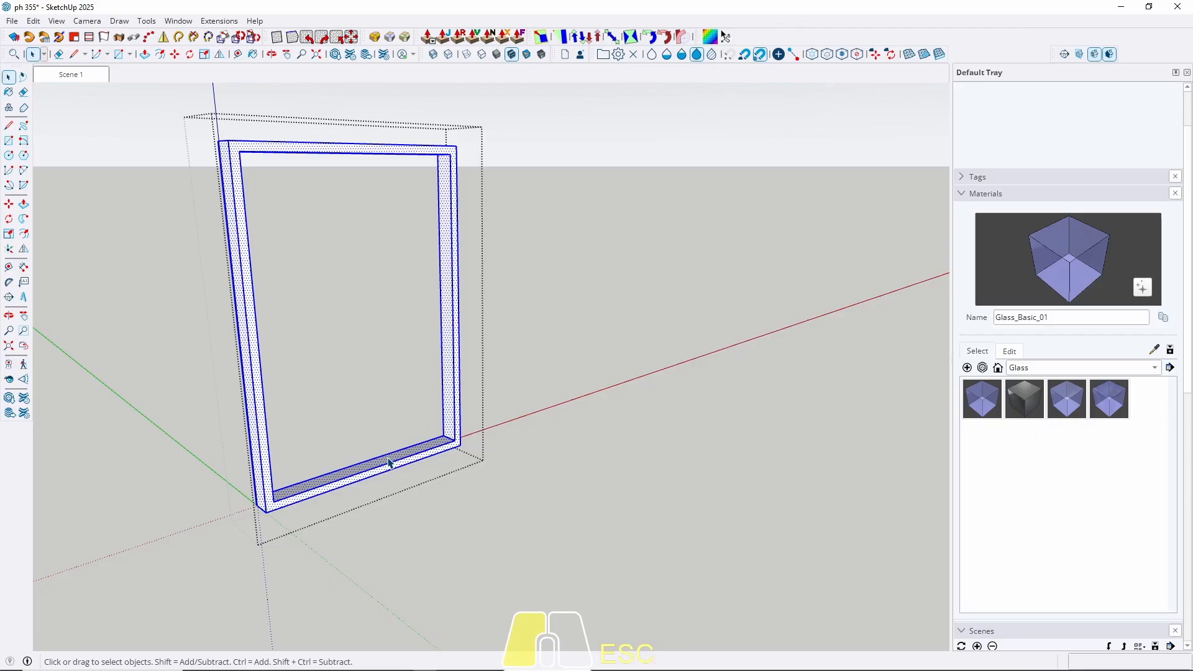
Group the hollowed window frame geometry.
right_click(389, 463)
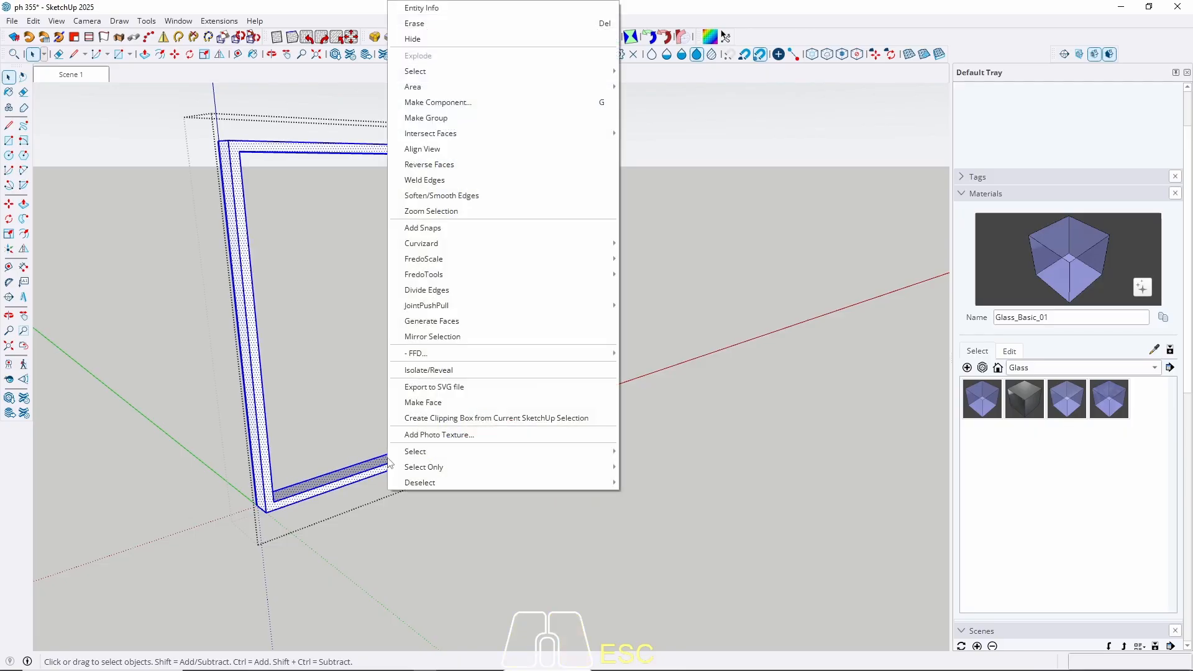
click(437, 120)
middle_drag(376, 428, 374, 458)
Draw a rectangular face filling the frame's opening.
key(r)
scroll(403, 454, up, 3)
scroll(480, 398, up, 3)
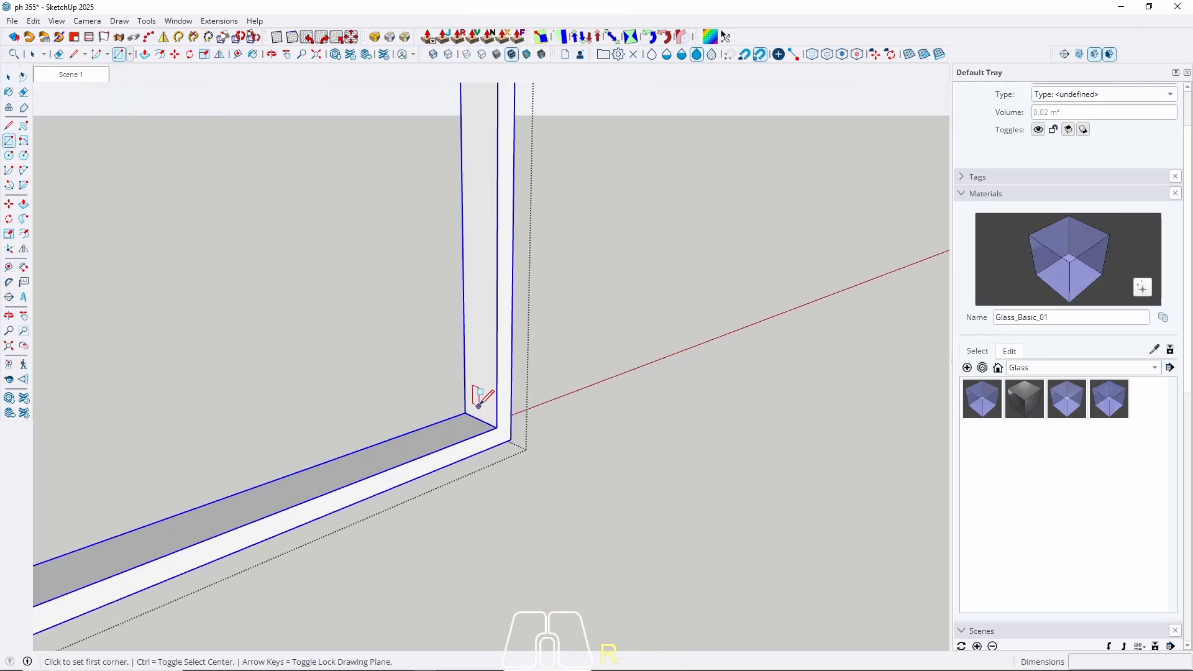
click(530, 460)
scroll(531, 463, down, 3)
scroll(587, 502, down, 5)
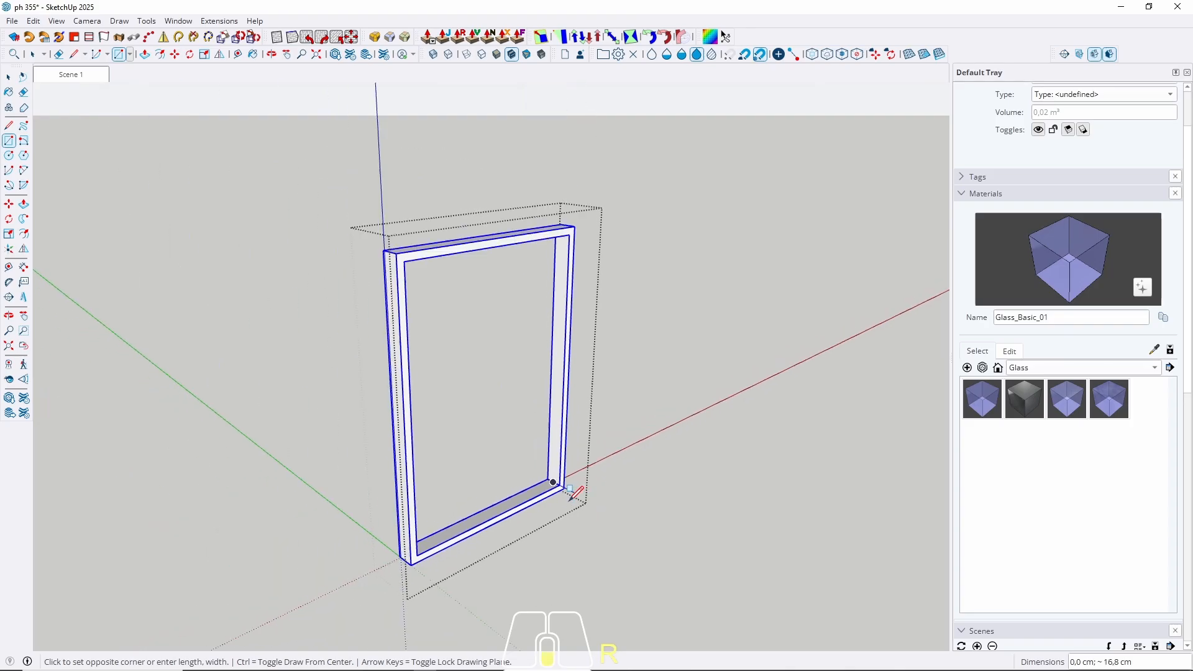
middle_drag(547, 475, 74, 180)
scroll(461, 310, up, 5)
scroll(451, 348, up, 2)
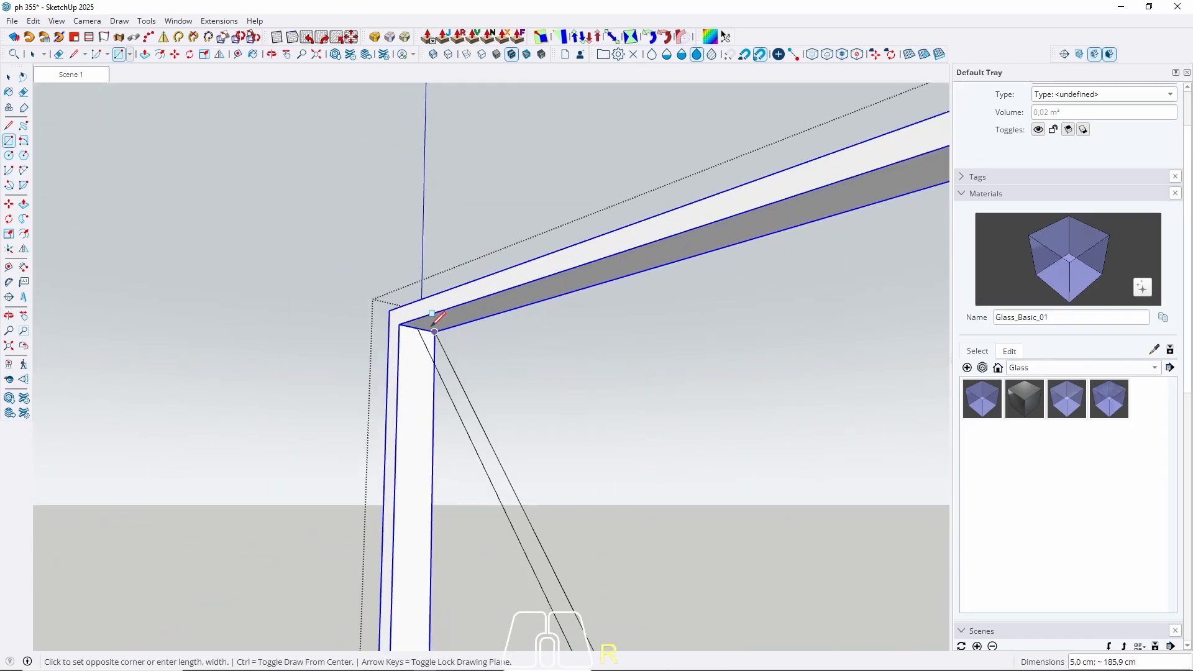
click(416, 329)
key(space)
Pull the new face 0,5 to form a thin pane.
key(p)
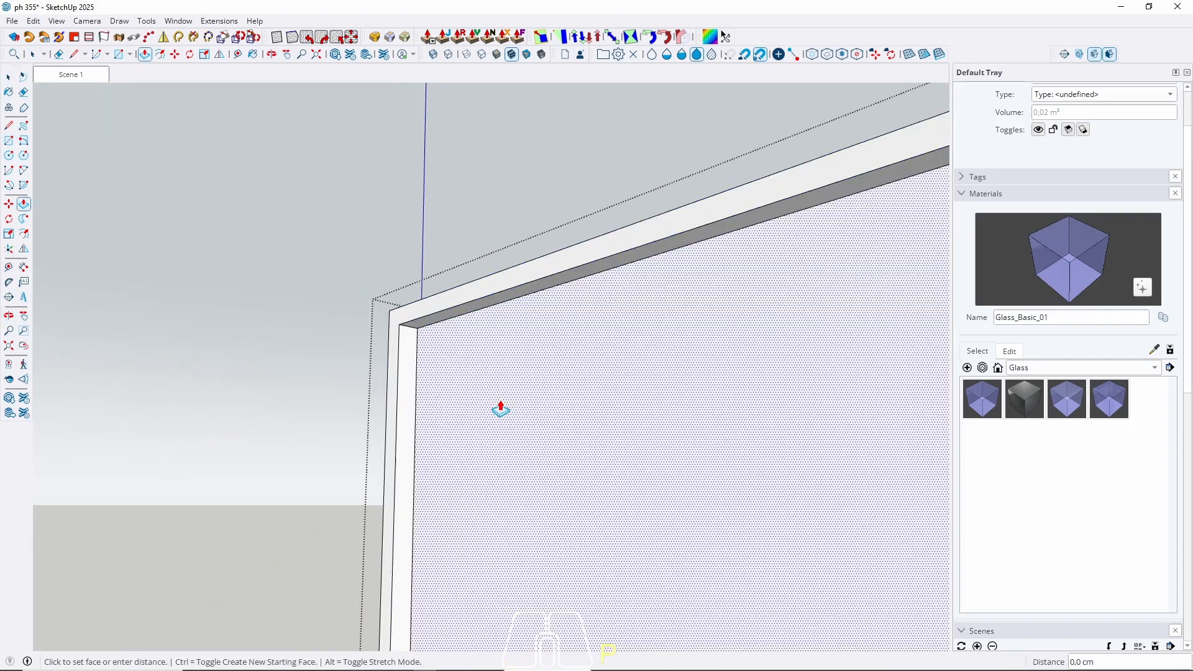
click(502, 408)
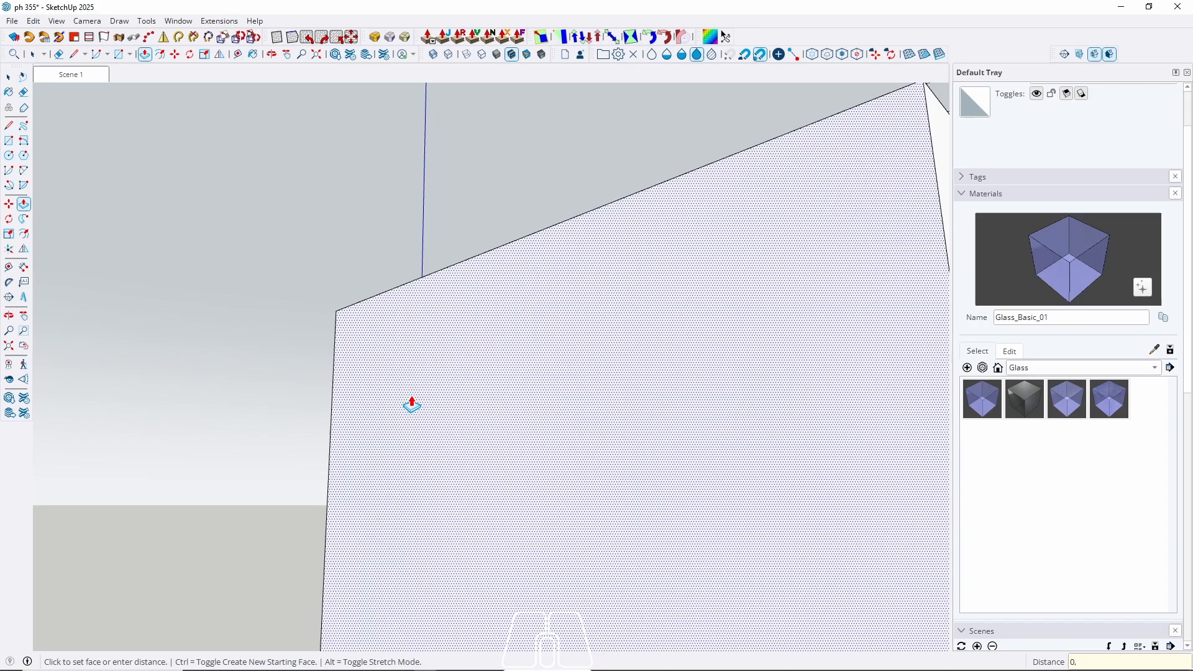
key(Return)
key(space)
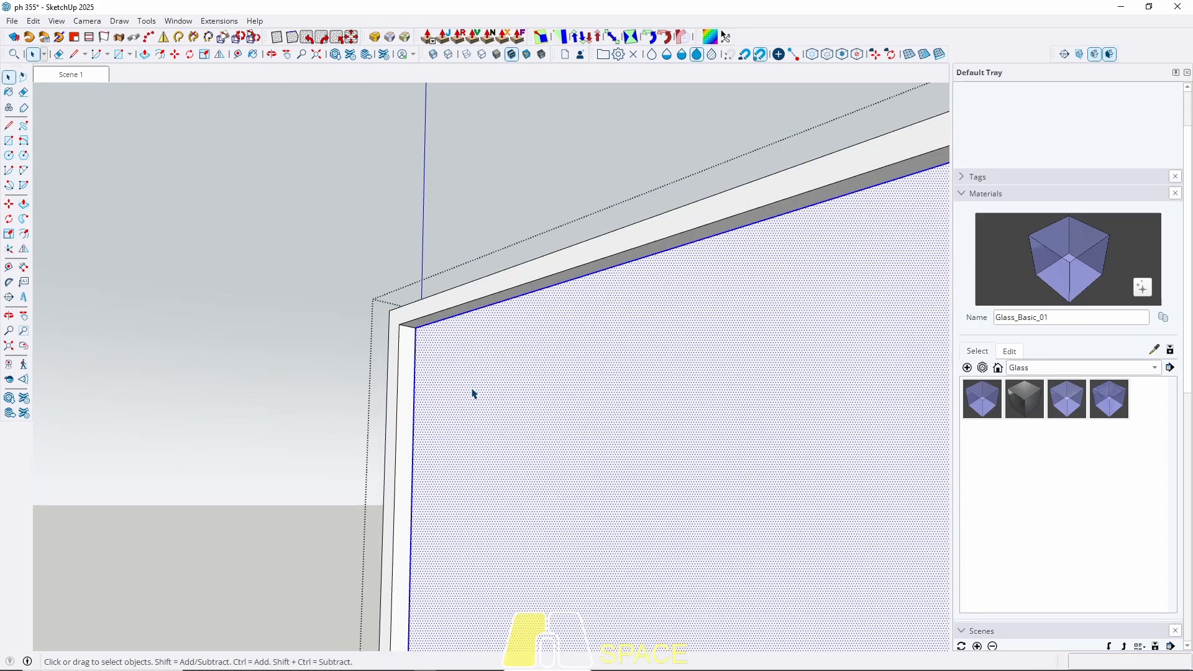
Paint the pane with Glass_Basic_01 and close the frame group.
right_click(472, 394)
click(528, 120)
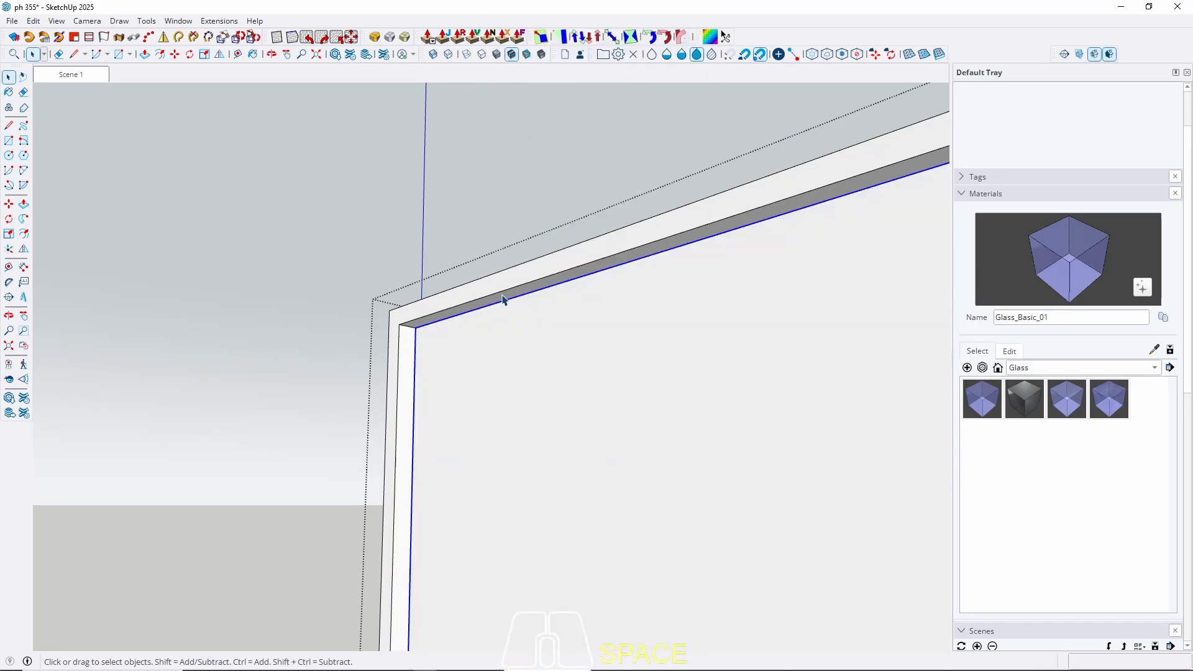
middle_drag(515, 415, 559, 448)
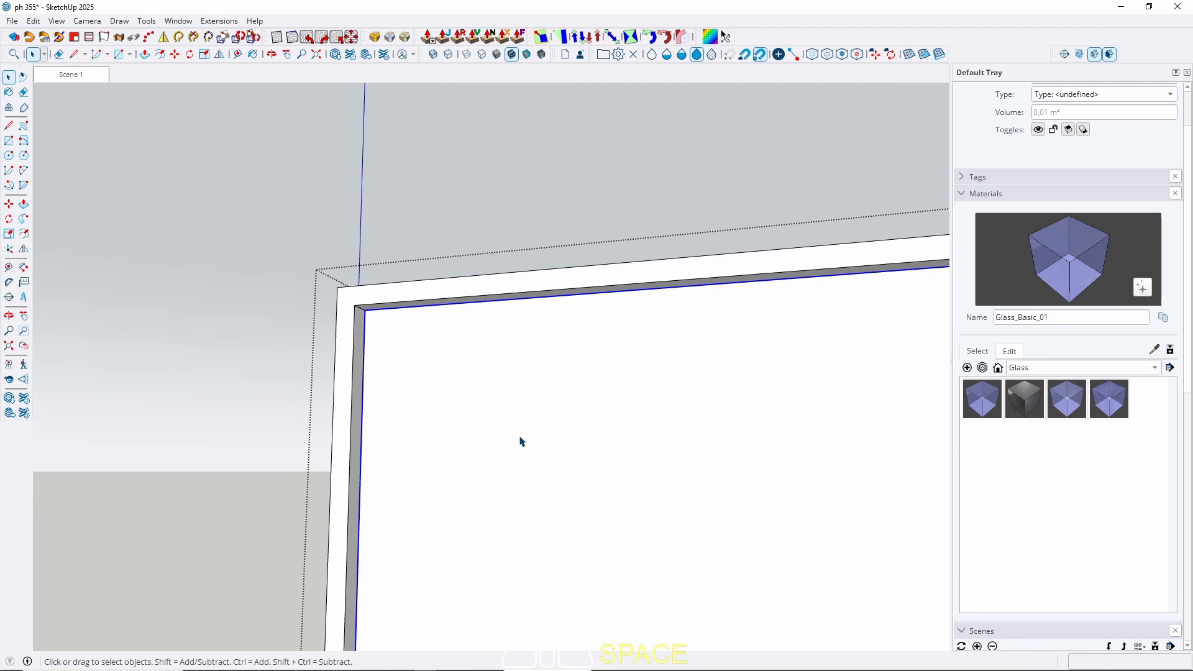
key(b)
click(519, 411)
key(space)
scroll(520, 411, down, 5)
middle_drag(394, 425, 651, 459)
key(Escape)
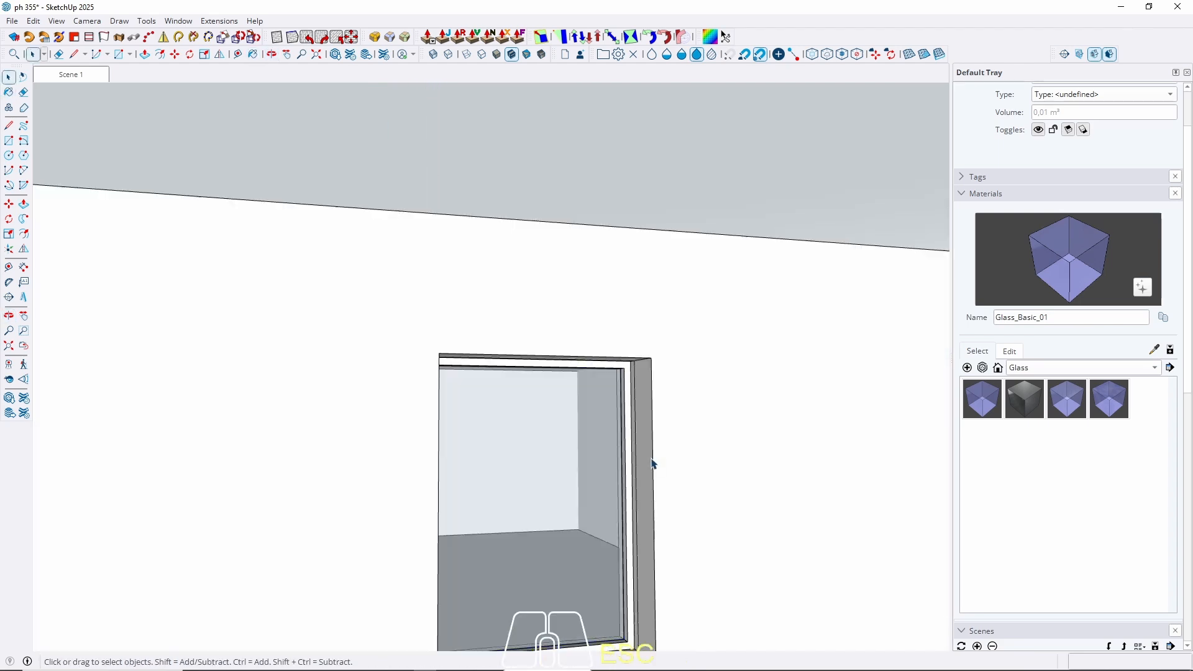
scroll(652, 463, down, 5)
Draw a 455 × 300 cm rectangle from the wall corner to the pillar top.
middle_drag(588, 399, 614, 491)
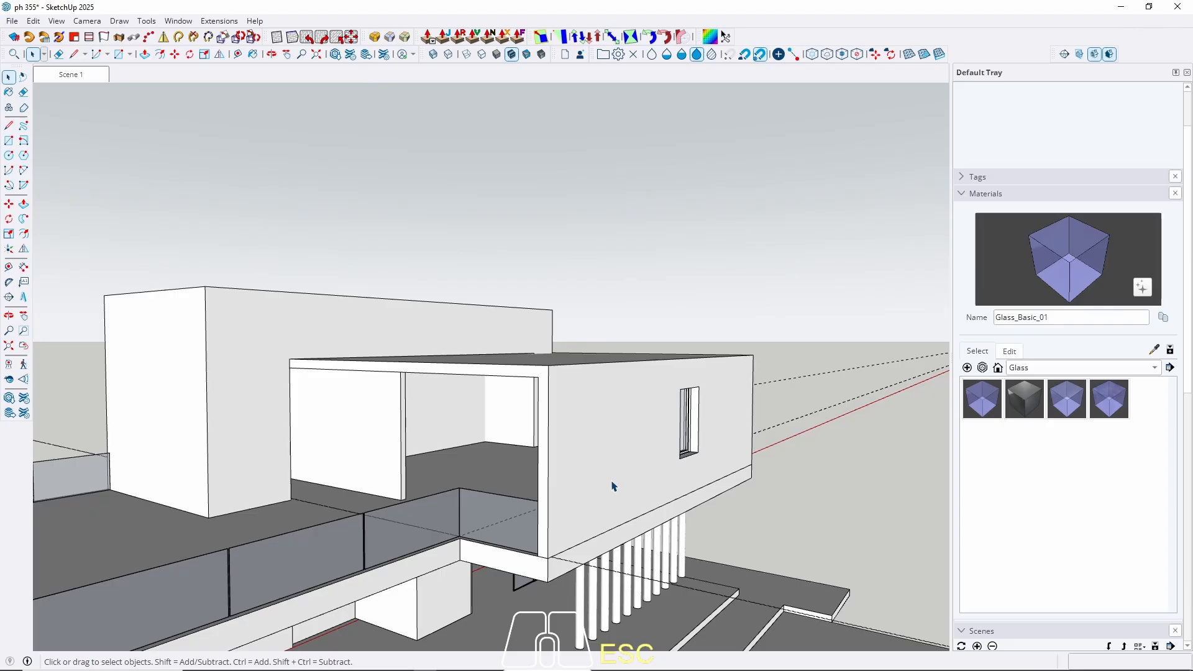
middle_drag(415, 428, 469, 435)
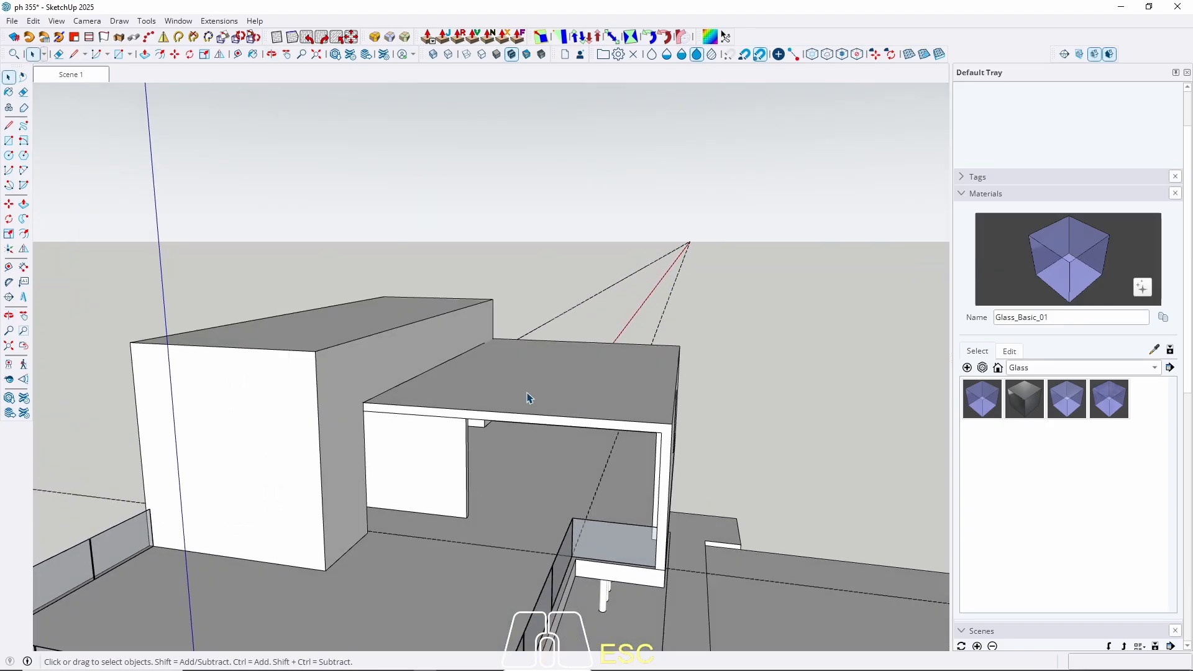
scroll(527, 397, up, 3)
scroll(442, 536, up, 3)
key(r)
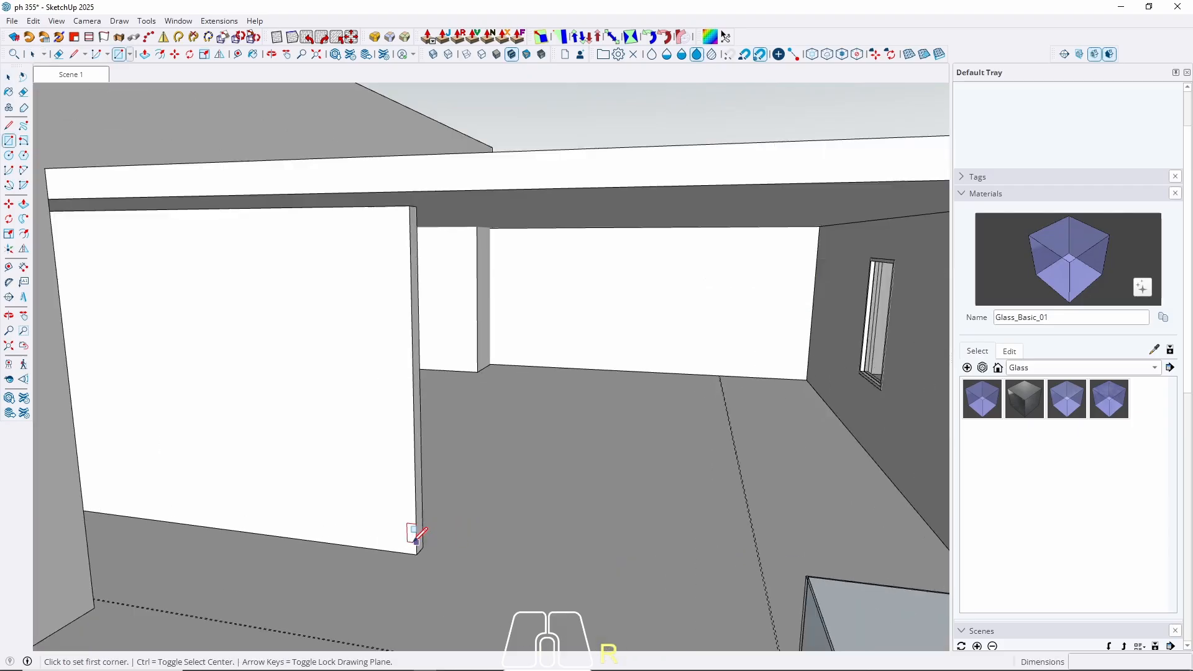
click(416, 555)
scroll(309, 536, down, 3)
middle_drag(741, 417, 773, 388)
scroll(790, 279, up, 2)
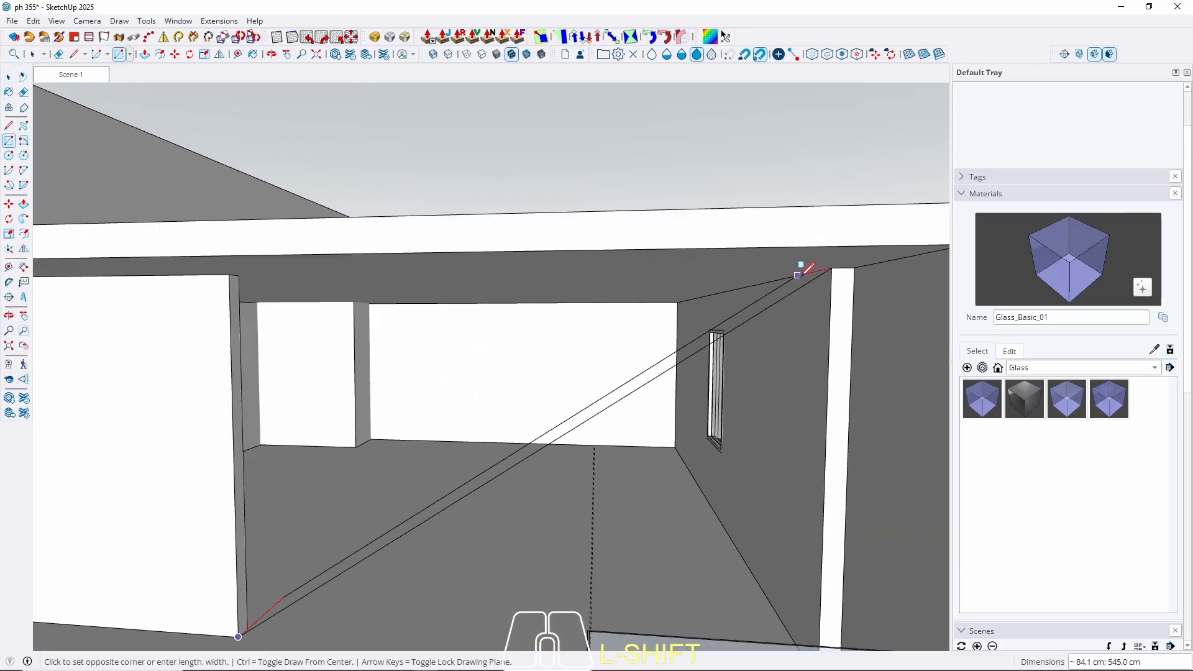
click(829, 268)
key(space)
scroll(640, 345, down, 1)
scroll(640, 347, down, 2)
Select the new front face and make it a group.
key(p)
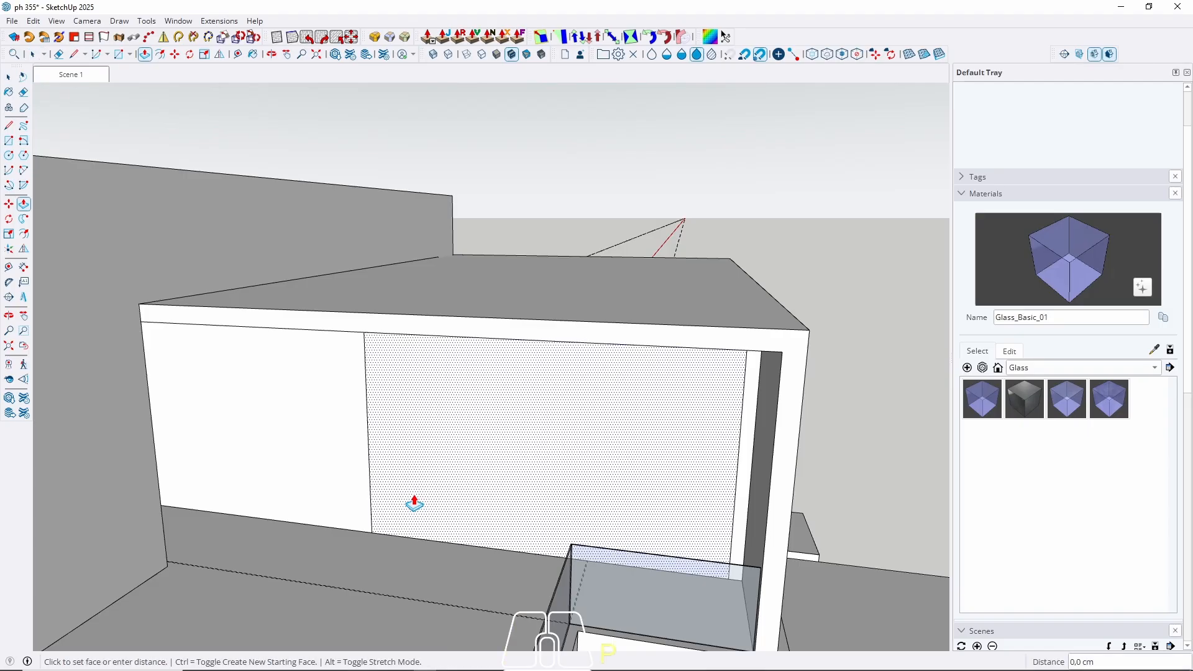
key(space)
click(427, 471)
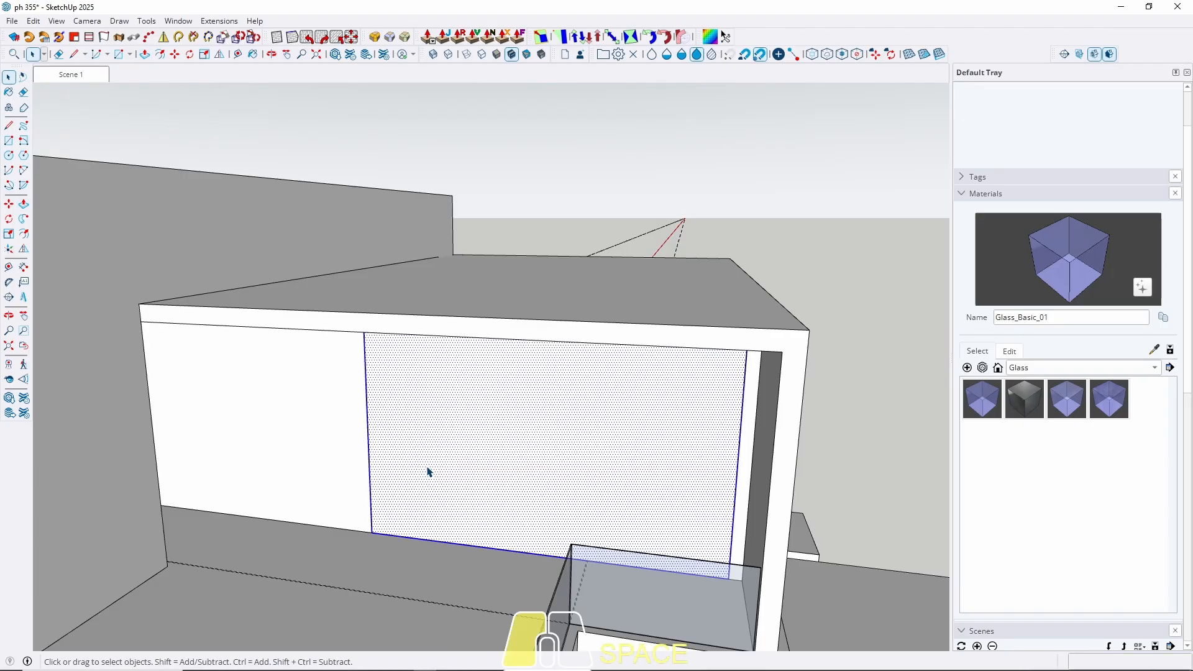
right_click(428, 471)
click(479, 121)
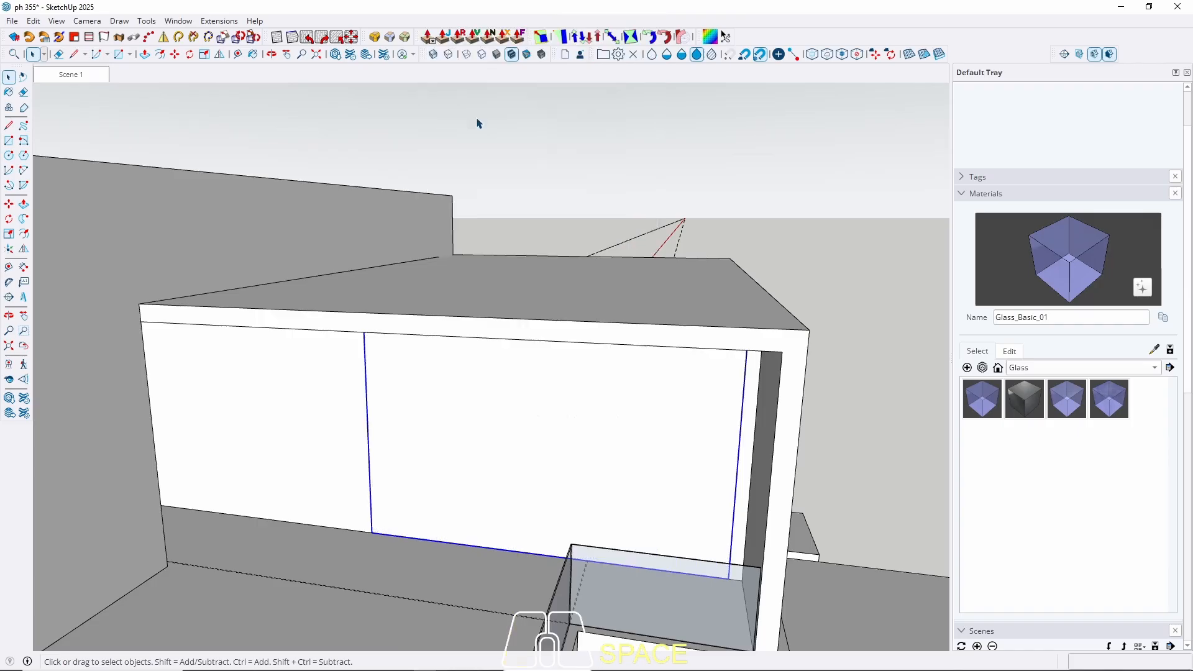
Inside the new group, offset the face outline 4 cm inward.
double_click(424, 458)
key(f)
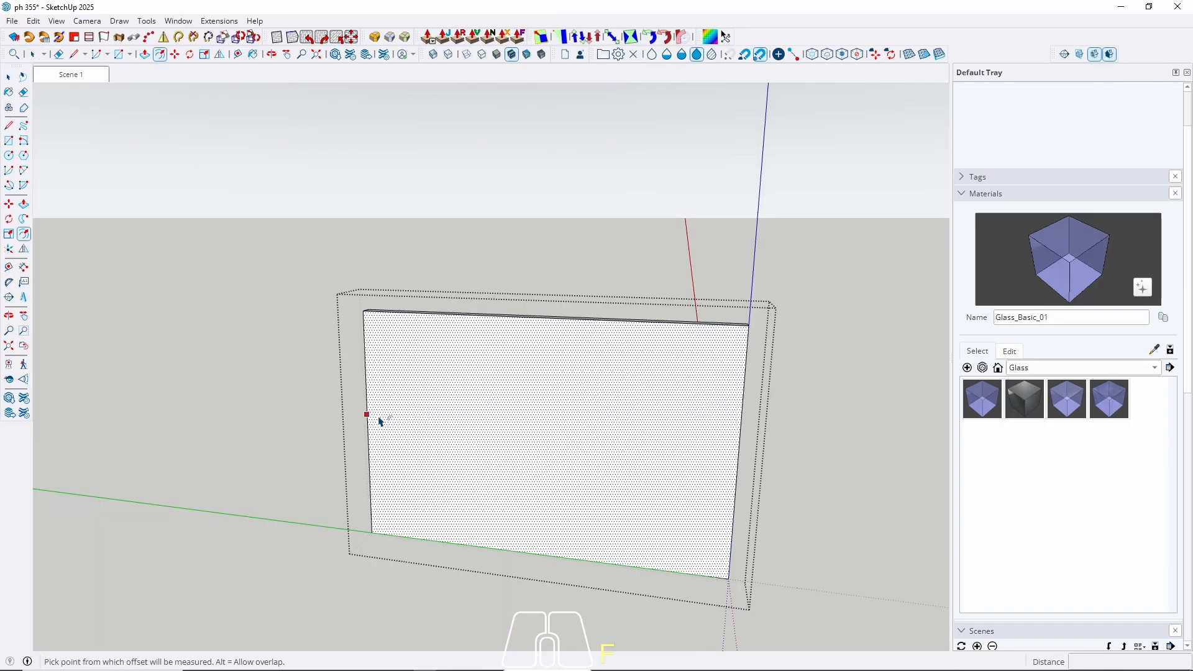
click(367, 414)
key(Return)
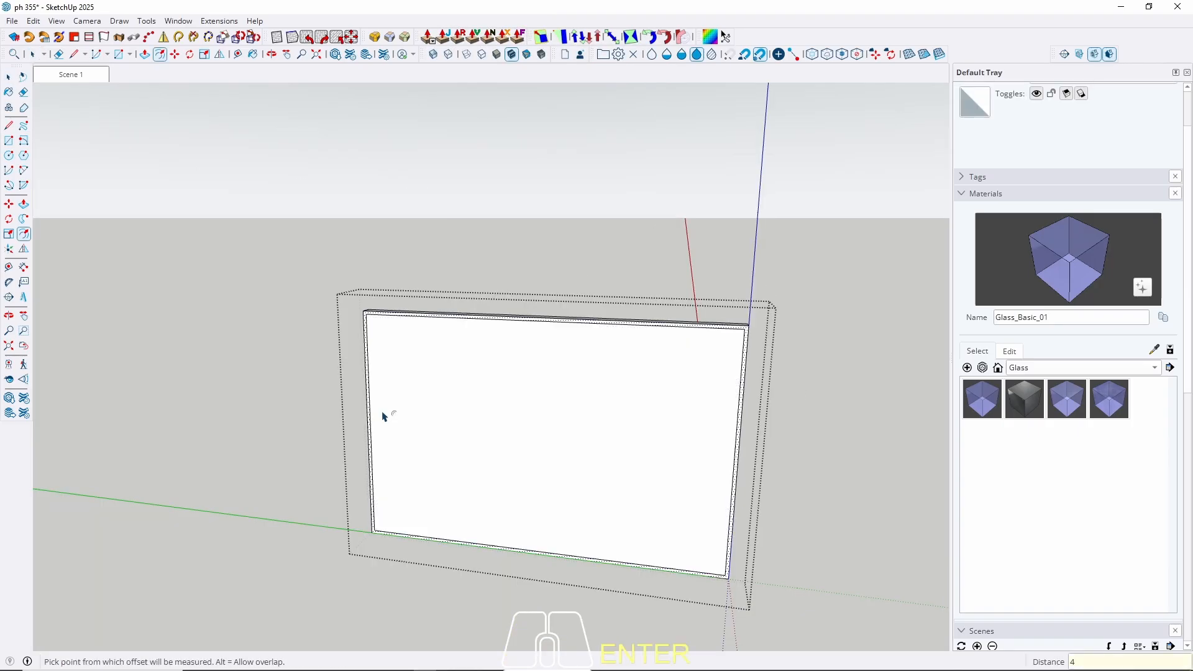
key(space)
Push the inner face 3 cm to remove the centre.
click(472, 438)
key(p)
click(455, 426)
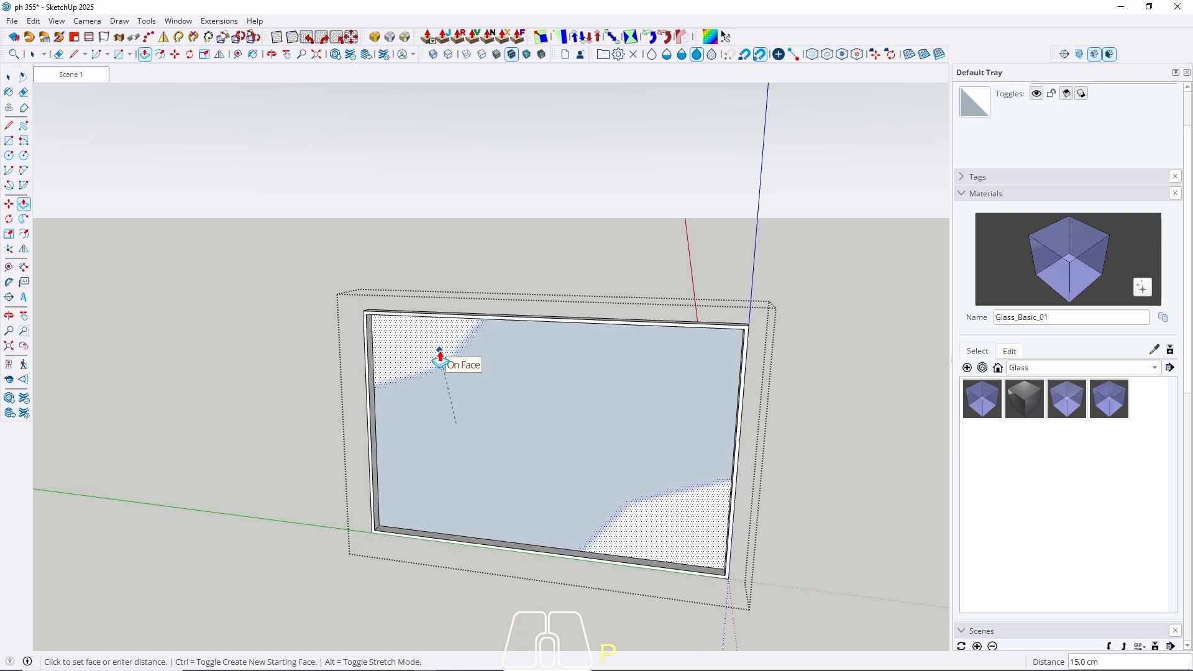
text(3)
key(Return)
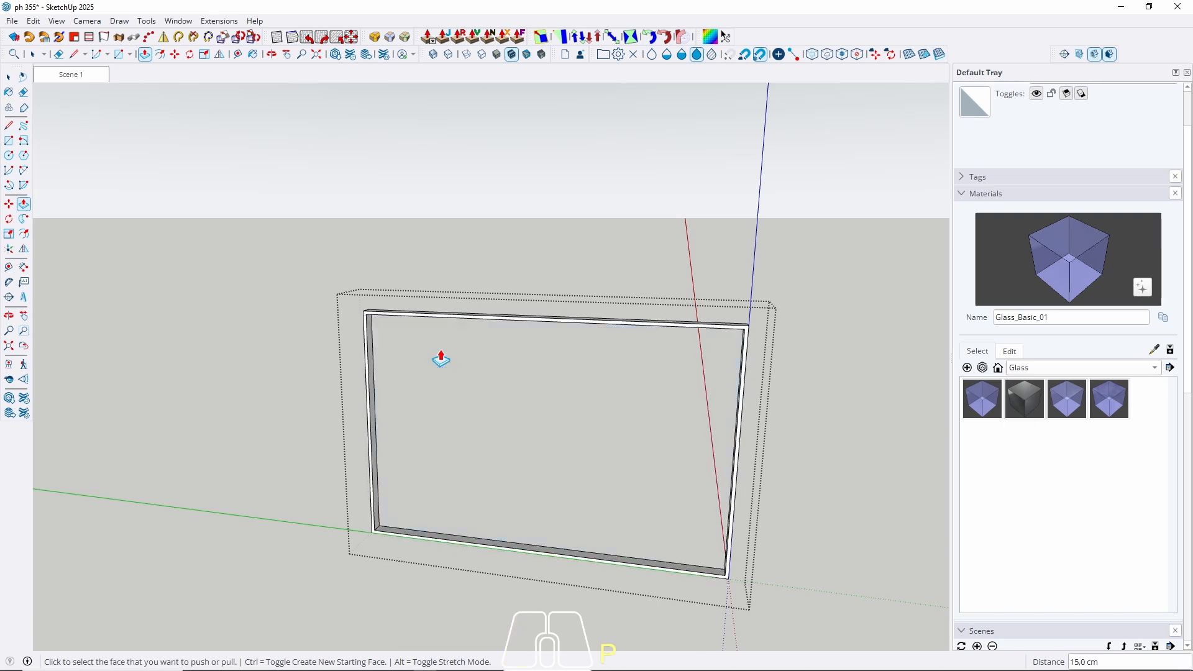
scroll(427, 560, up, 6)
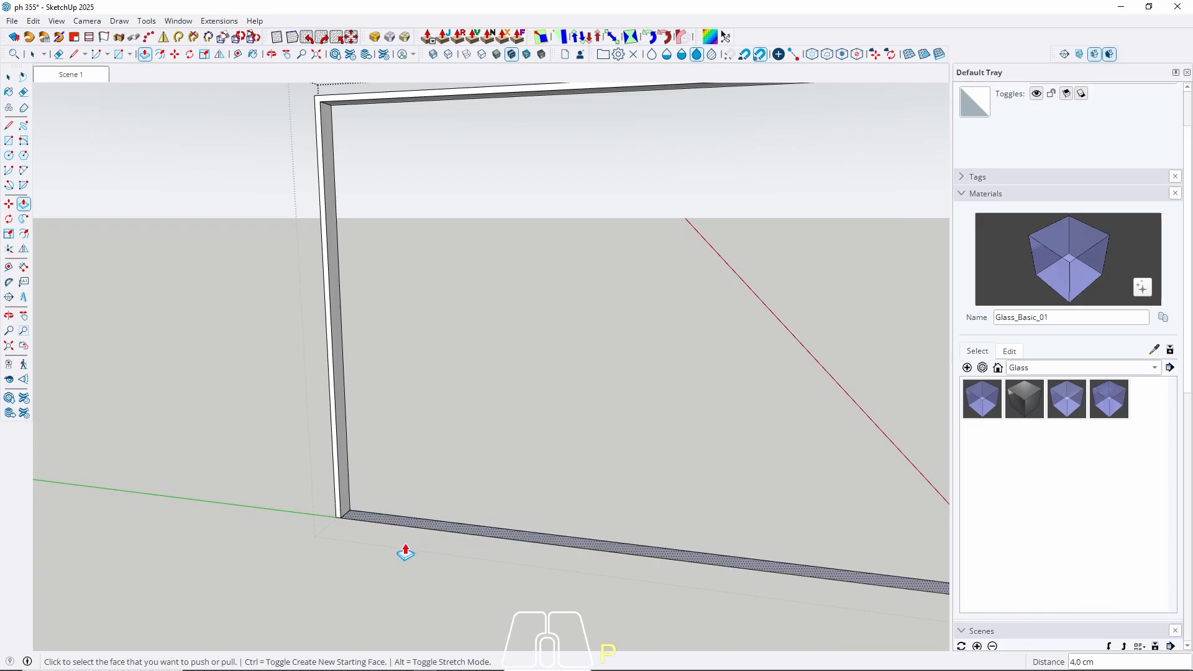
key(space)
scroll(348, 492, up, 3)
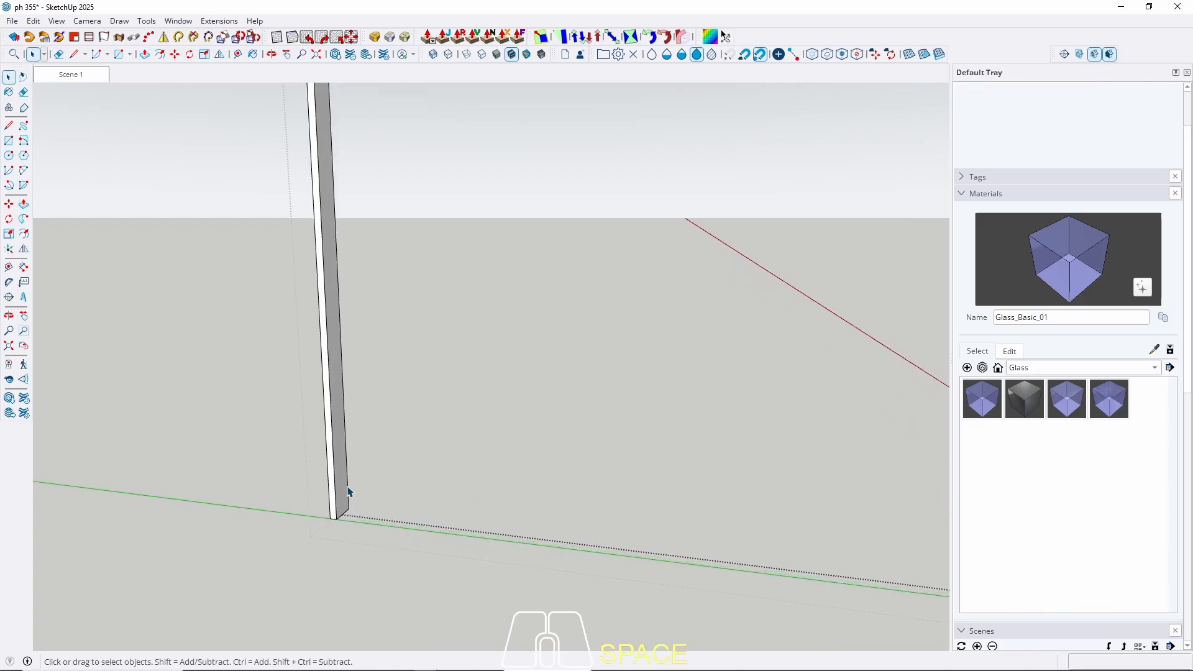
Select the whole frame to check it, then reopen it and select all its geometry.
click(346, 486)
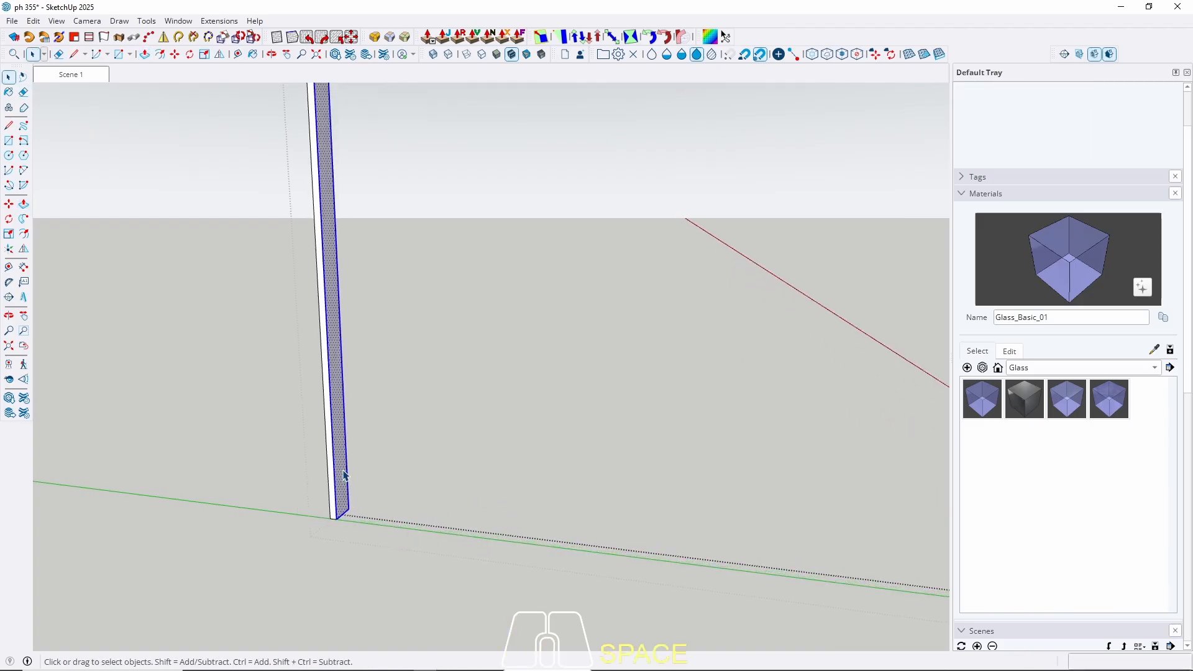
triple_click(343, 475)
scroll(372, 542, down, 4)
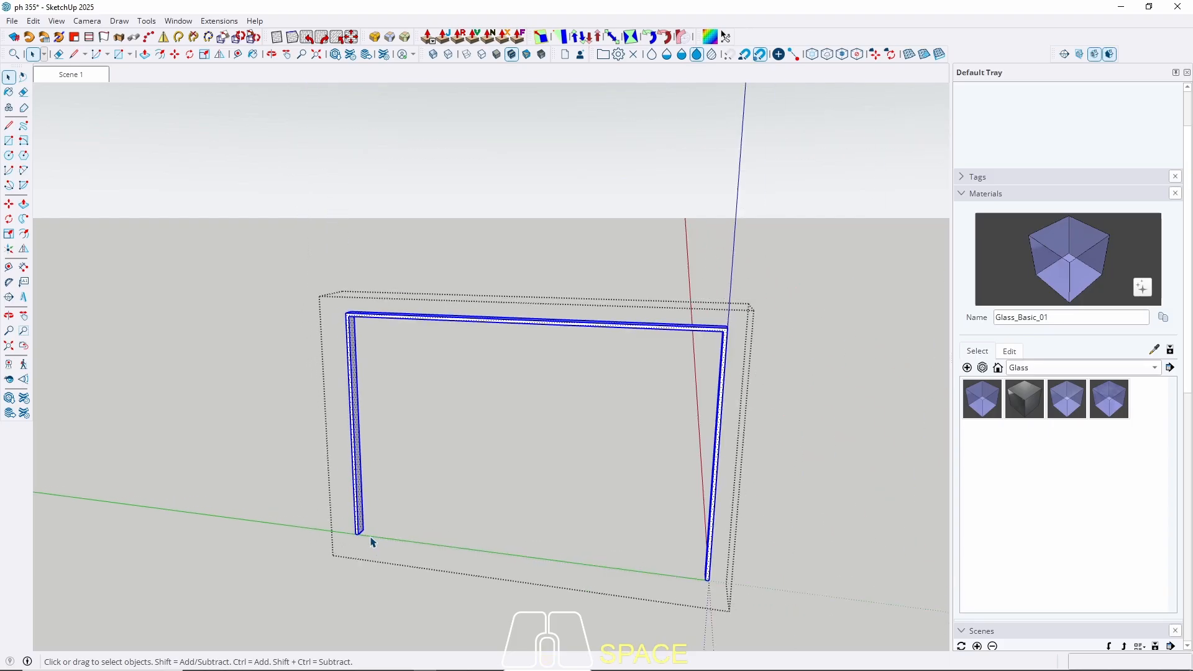
middle_drag(372, 542, 346, 432)
scroll(359, 421, up, 3)
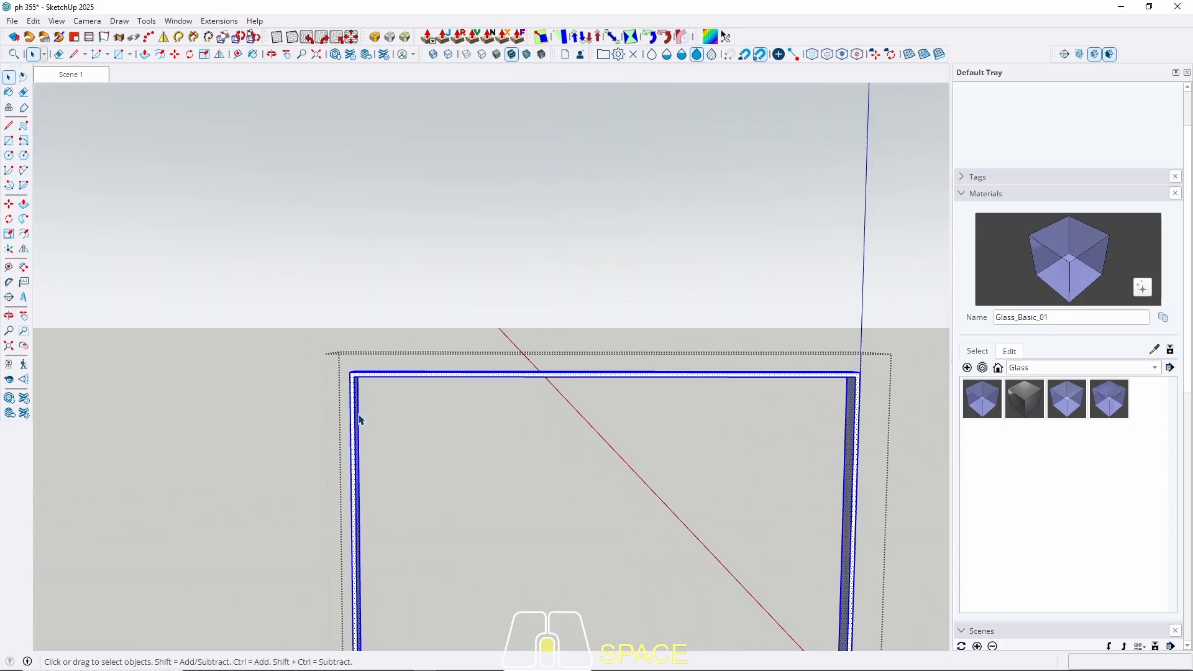
key(Escape)
scroll(360, 404, up, 2)
scroll(373, 373, down, 2)
scroll(373, 483, up, 4)
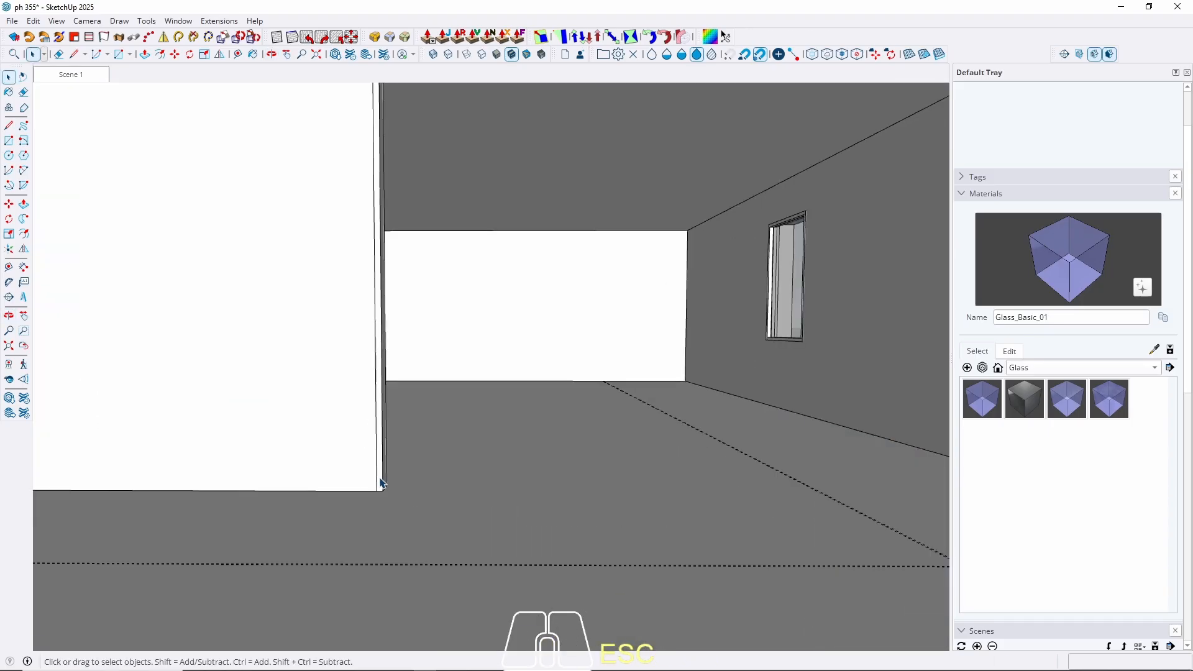
double_click(381, 483)
click(381, 483)
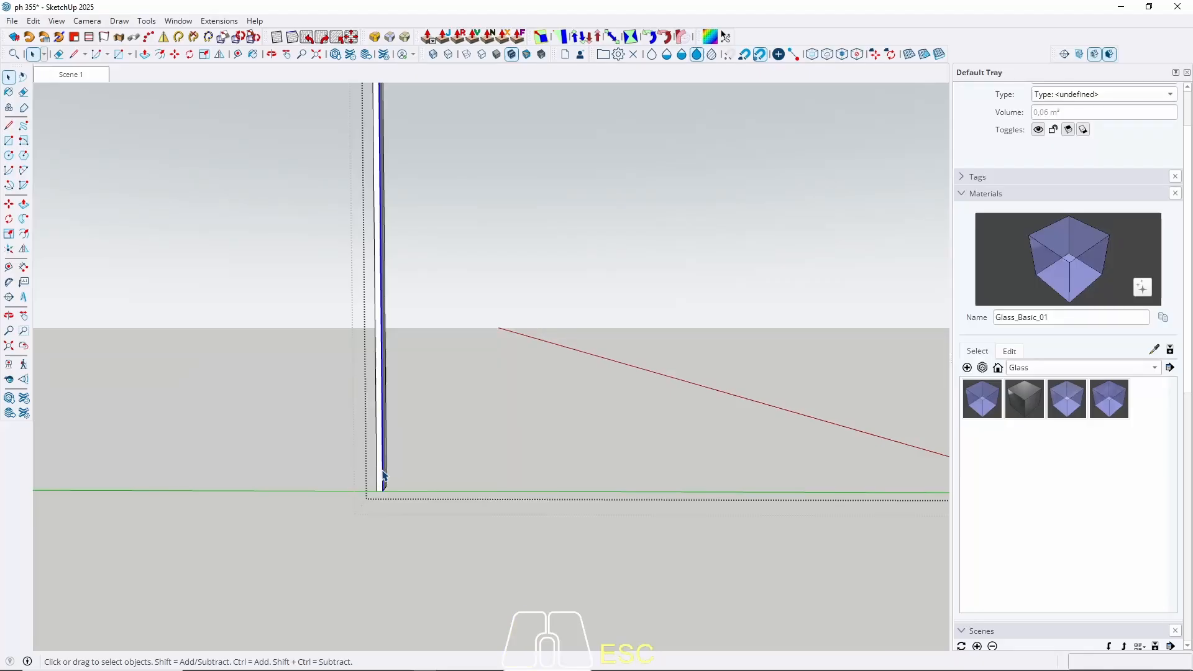
scroll(372, 501, down, 5)
key(ctrl+a)
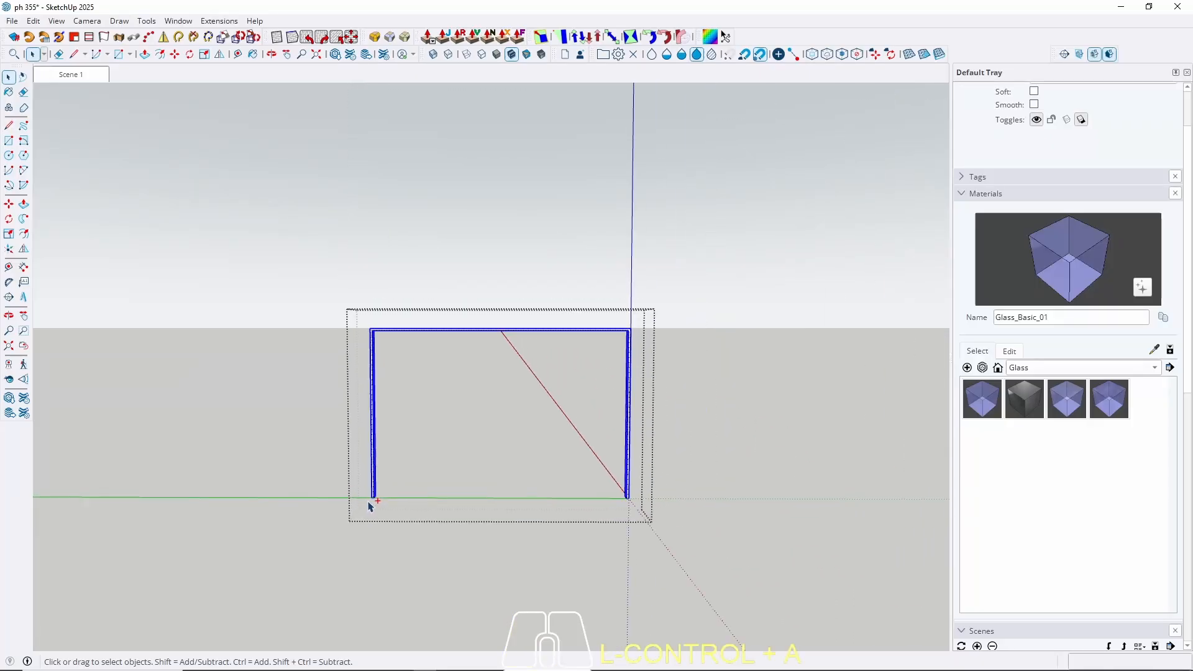
scroll(378, 351, up, 2)
Group the selected door frame geometry.
scroll(377, 351, up, 2)
right_click(371, 321)
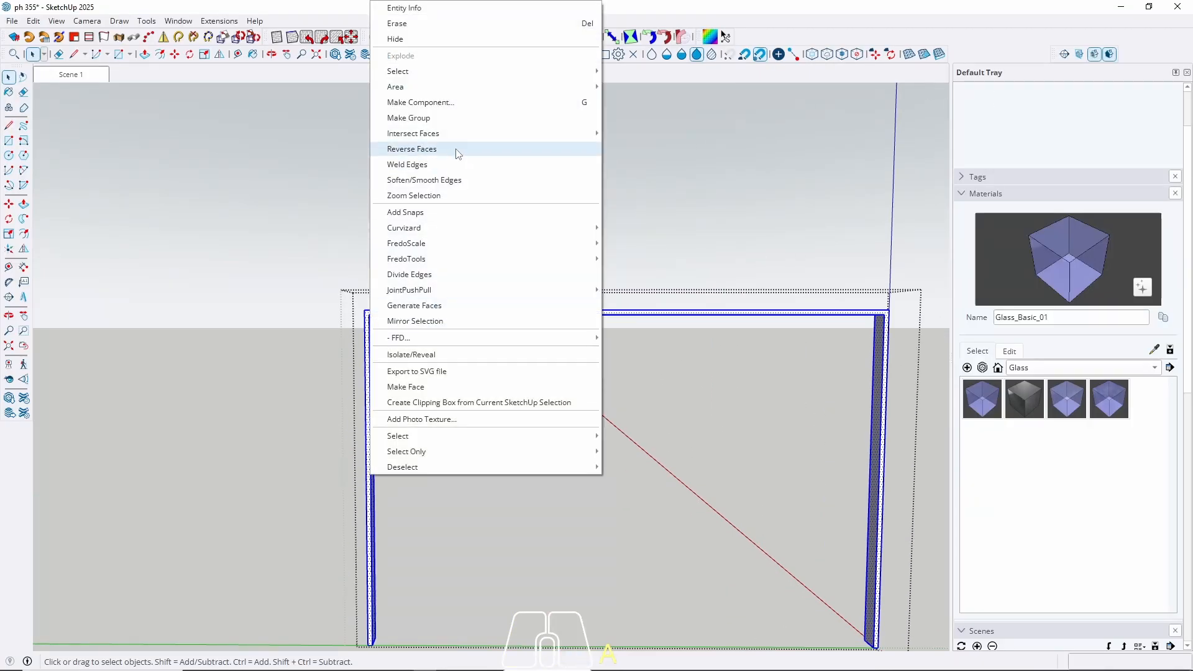
click(450, 120)
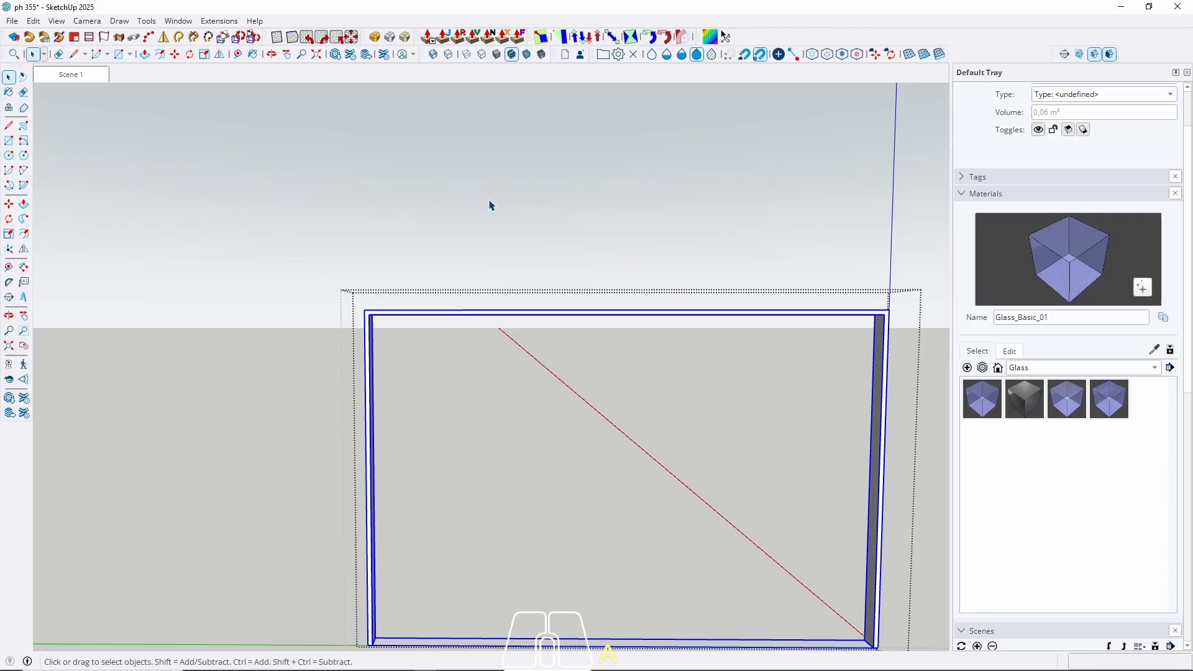
middle_drag(679, 283, 583, 463)
Draw a rectangle from the frame's bottom-left corner to the top edge's midpoint.
key(r)
scroll(412, 581, up, 5)
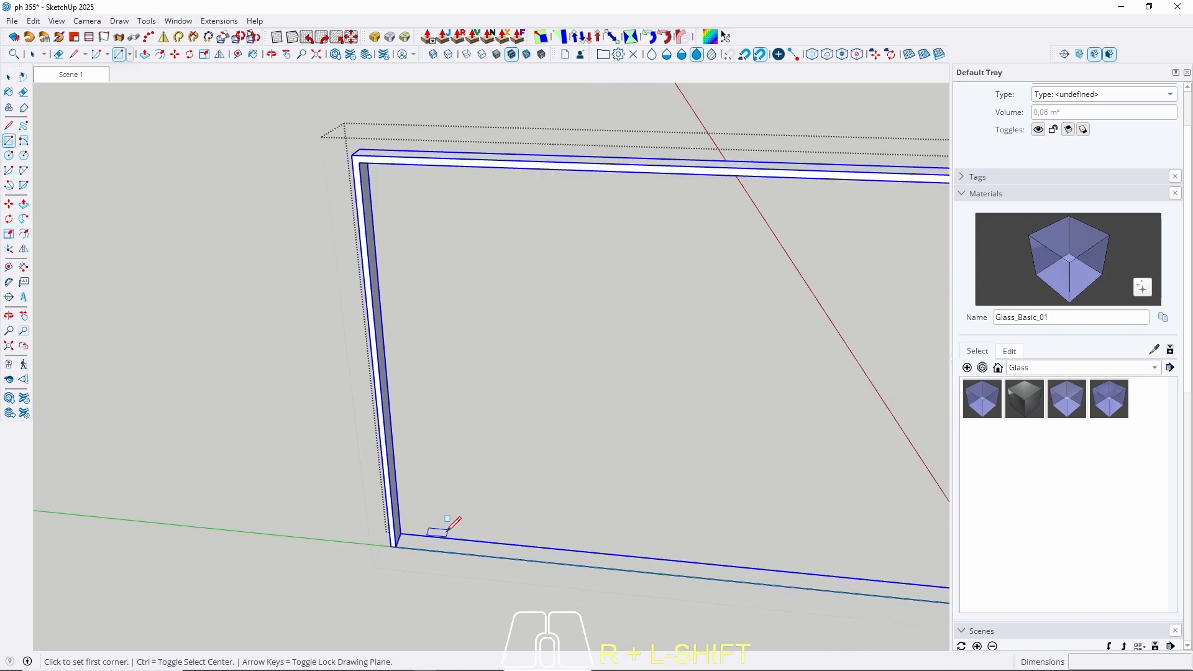
click(384, 546)
scroll(327, 560, down, 4)
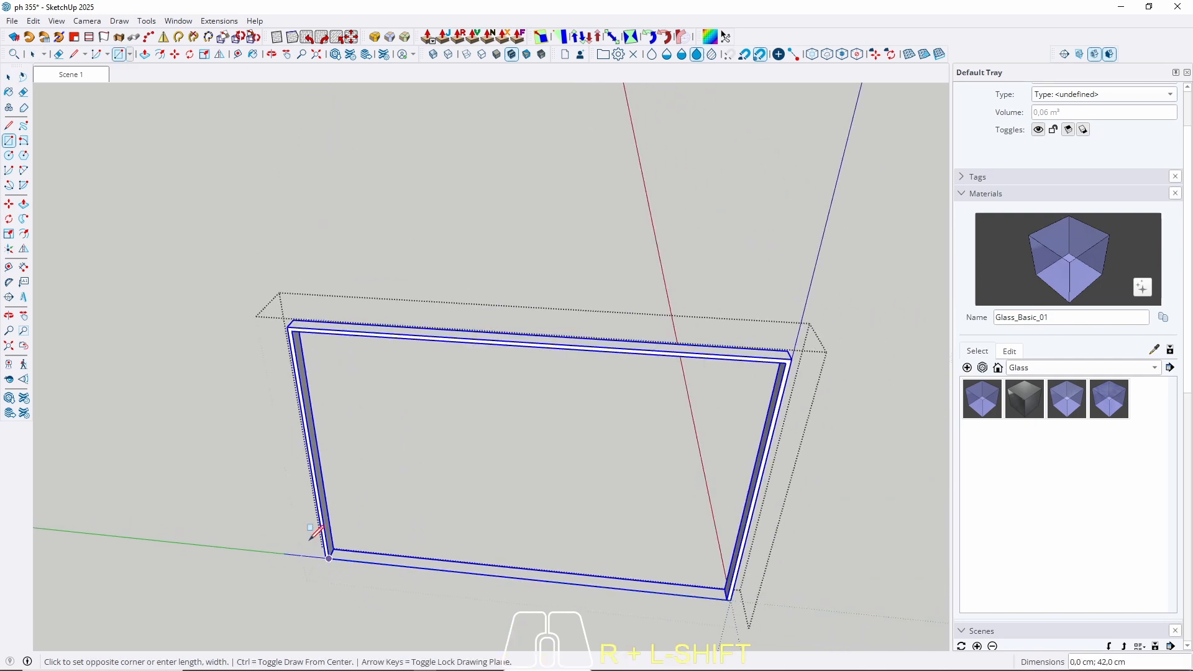
click(528, 345)
key(space)
middle_drag(517, 469, 471, 525)
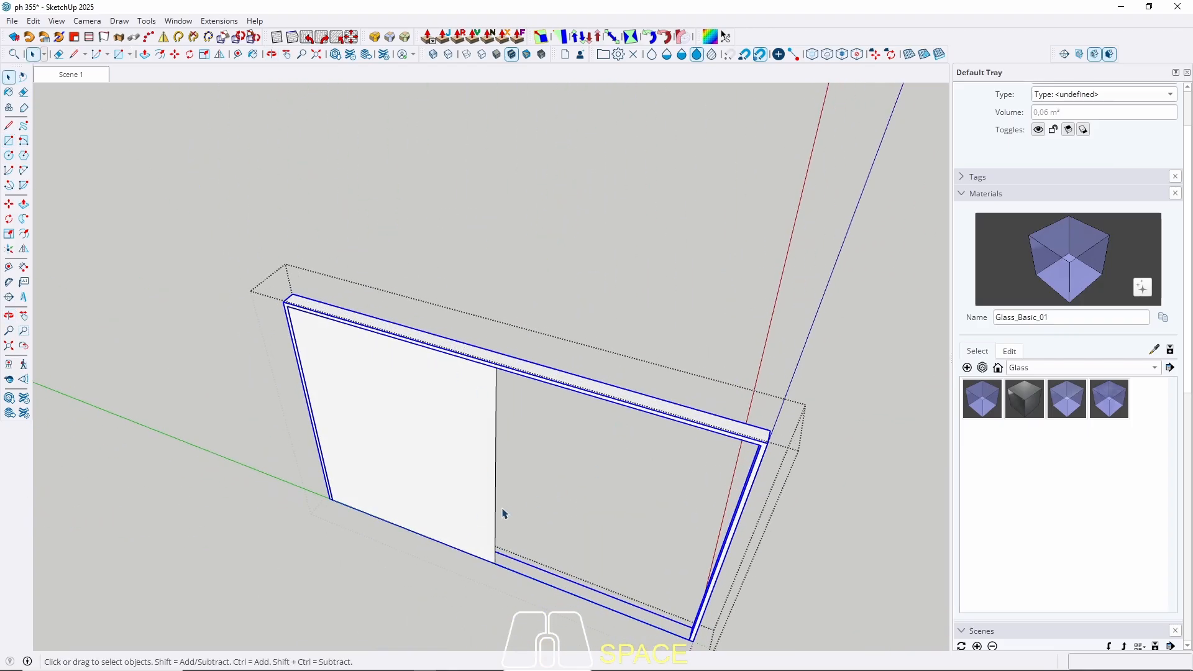
Push/Pull the left door panel face to make it 2 cm thick.
key(p)
click(458, 522)
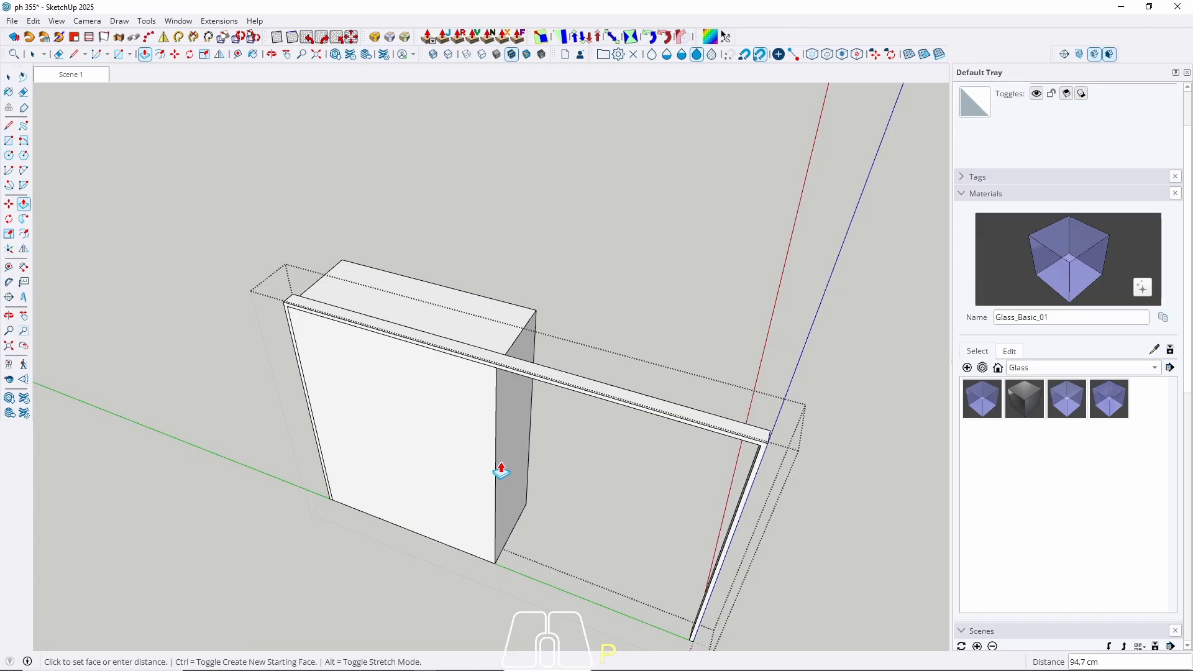
key(Return)
key(space)
Make the thickened panel a component and move it into the door frame.
click(442, 467)
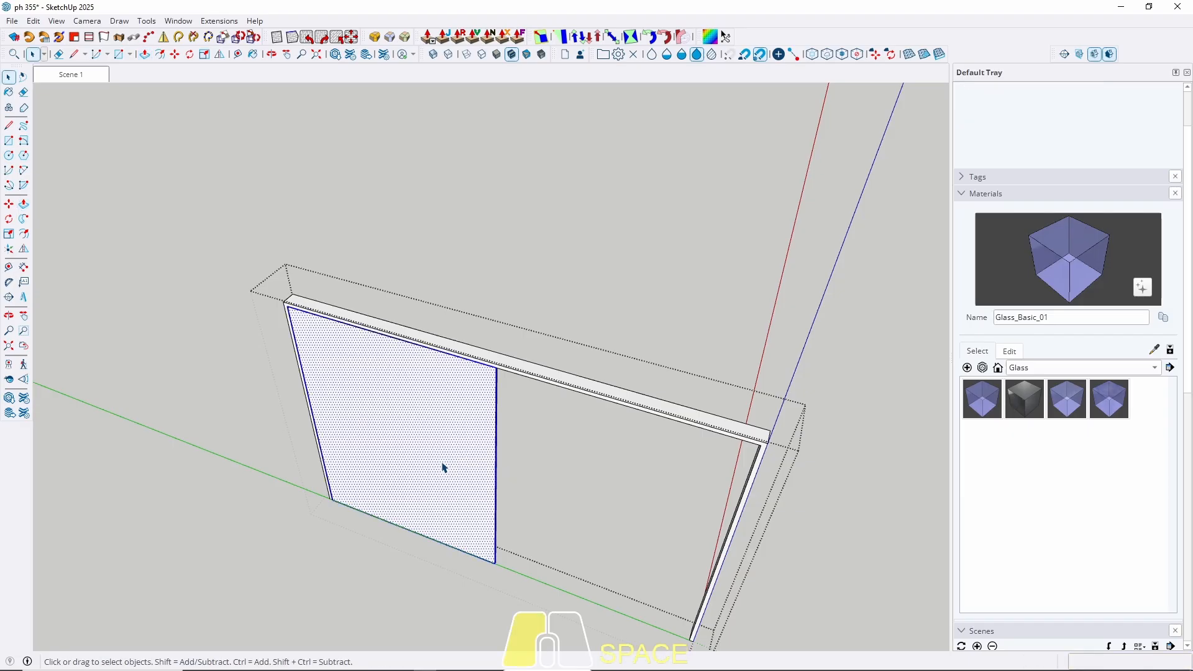
right_click(442, 467)
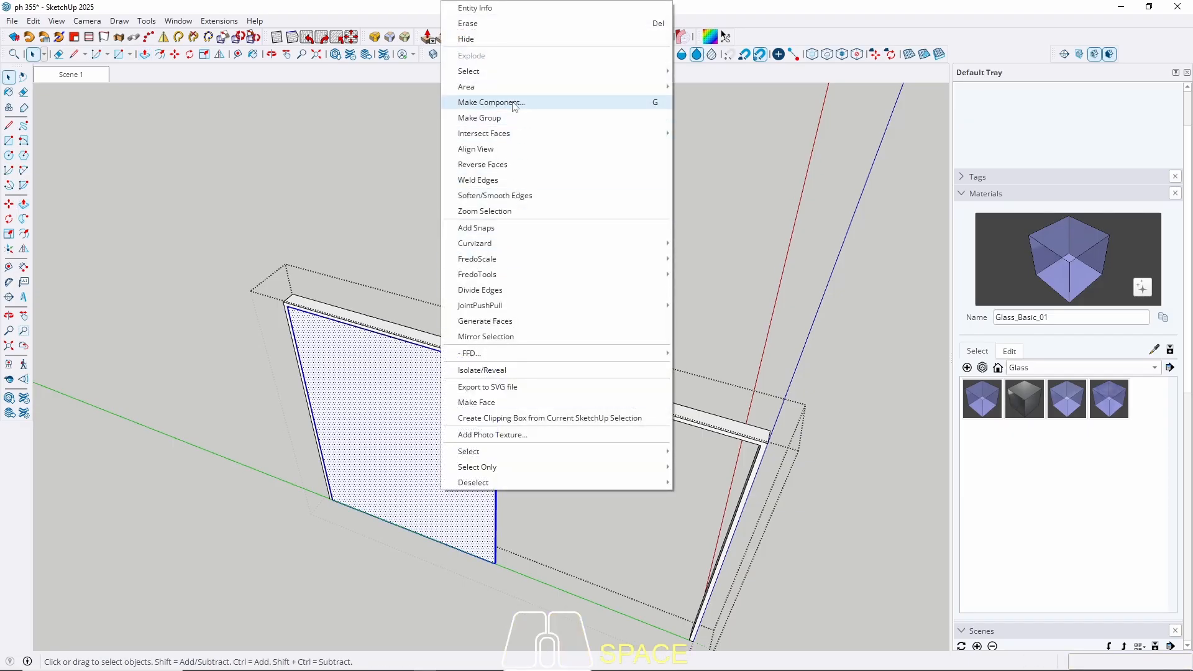
click(491, 102)
click(600, 496)
scroll(553, 556, up, 3)
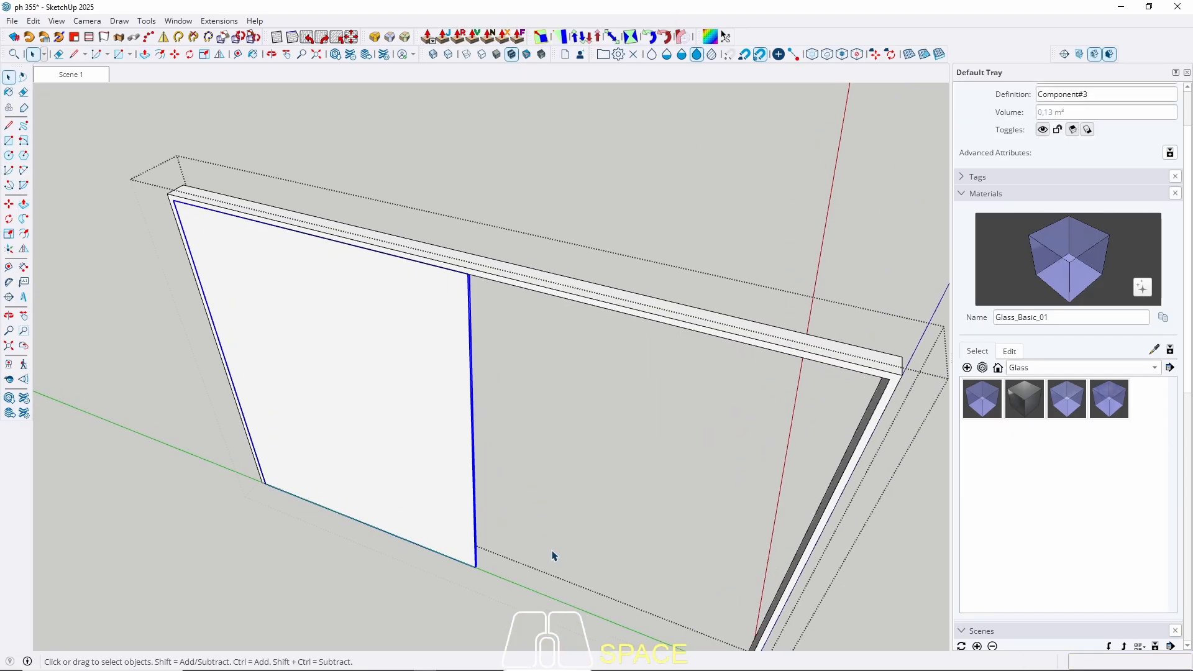
key(m)
click(550, 548)
key(Return)
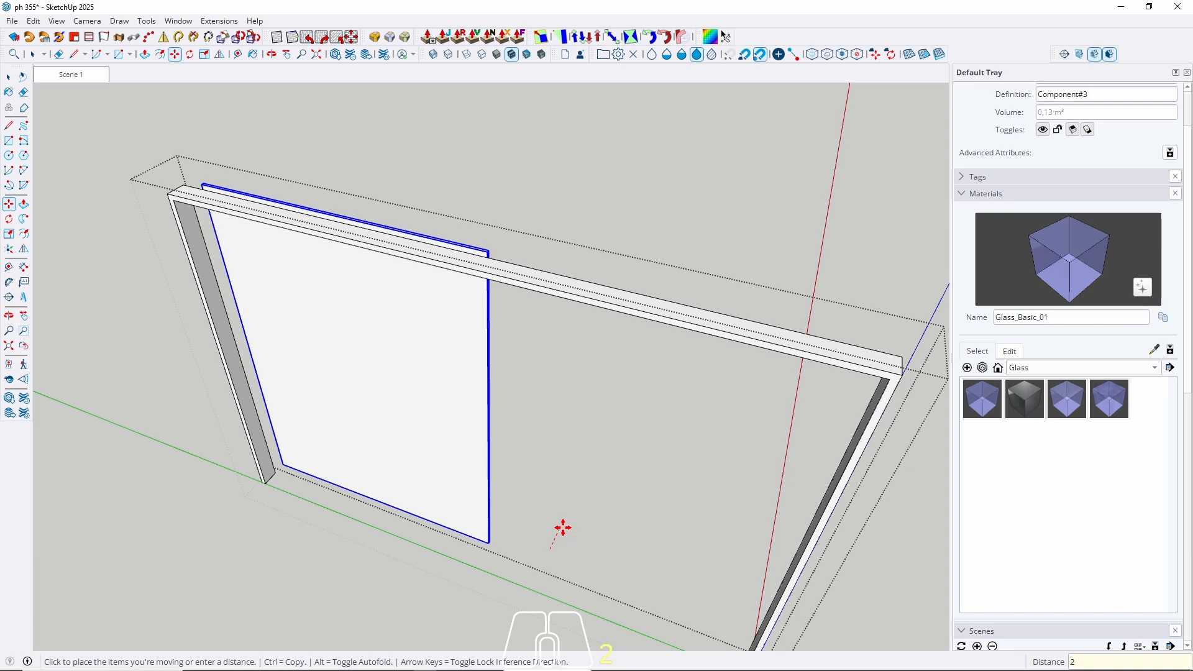
Ctrl-copy the panel to the frame's corner and start a 2 cm inner offset on its face.
scroll(255, 466, up, 5)
scroll(255, 468, up, 3)
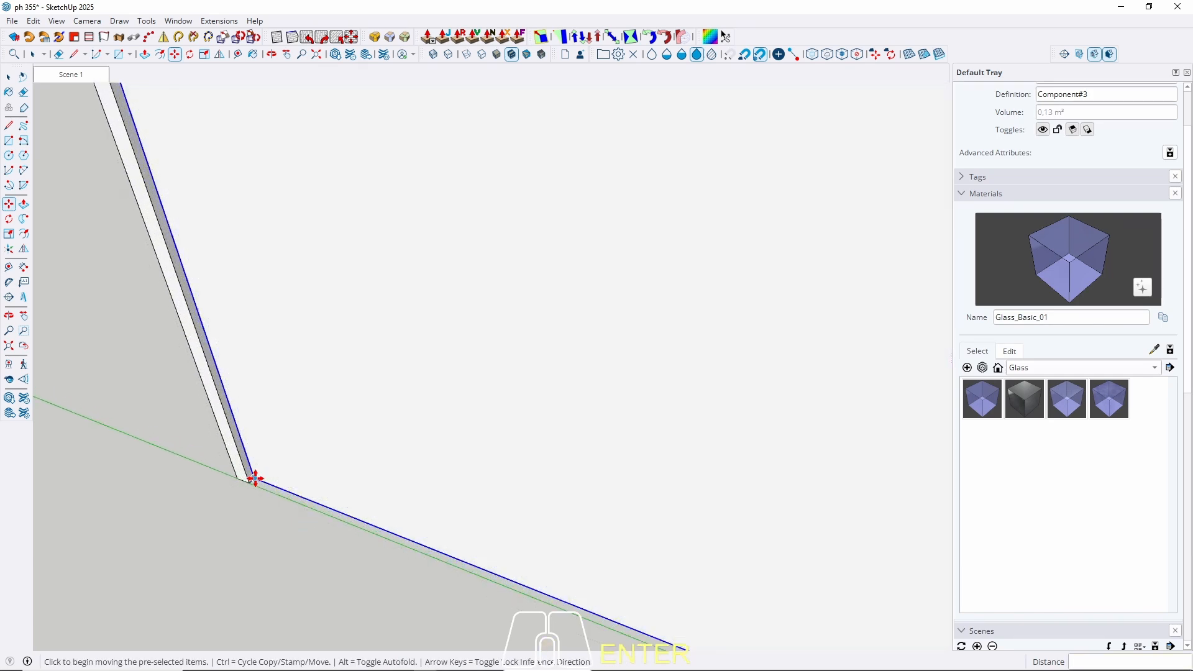
click(254, 479)
key(ctrl)
scroll(158, 409, down, 3)
scroll(280, 389, down, 5)
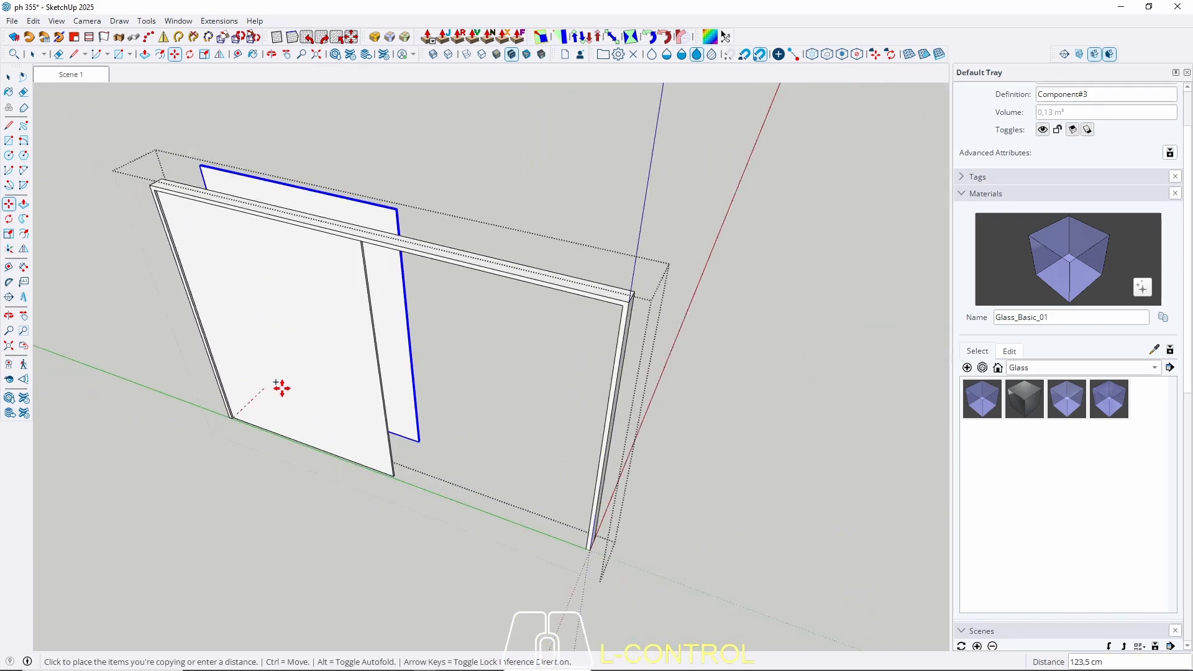
scroll(383, 479, up, 6)
click(388, 501)
key(space)
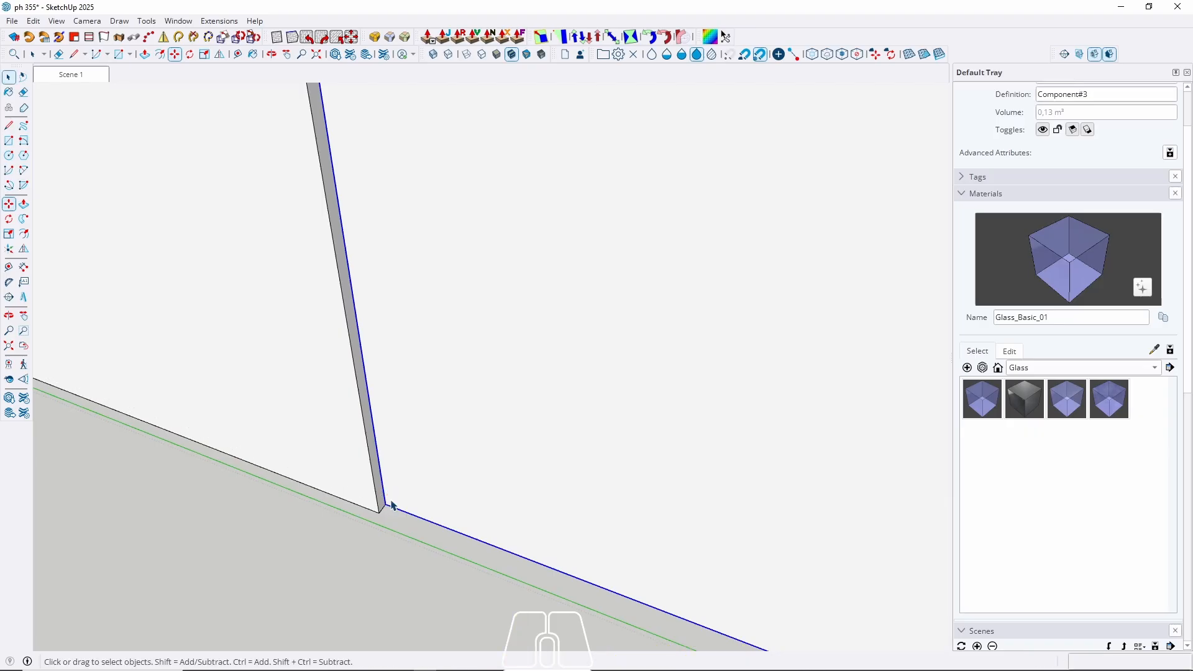
scroll(418, 479, down, 1)
key(f)
click(383, 421)
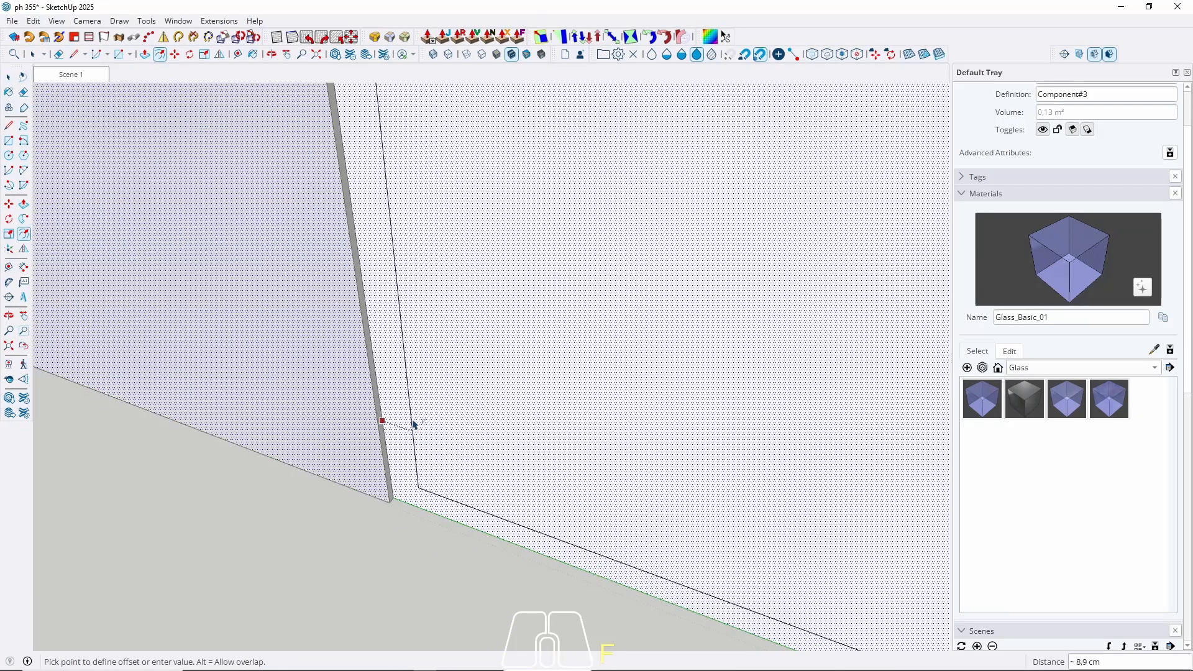
Finish the 2 cm border, push the inner face through by 2, and group the frame.
key(Return)
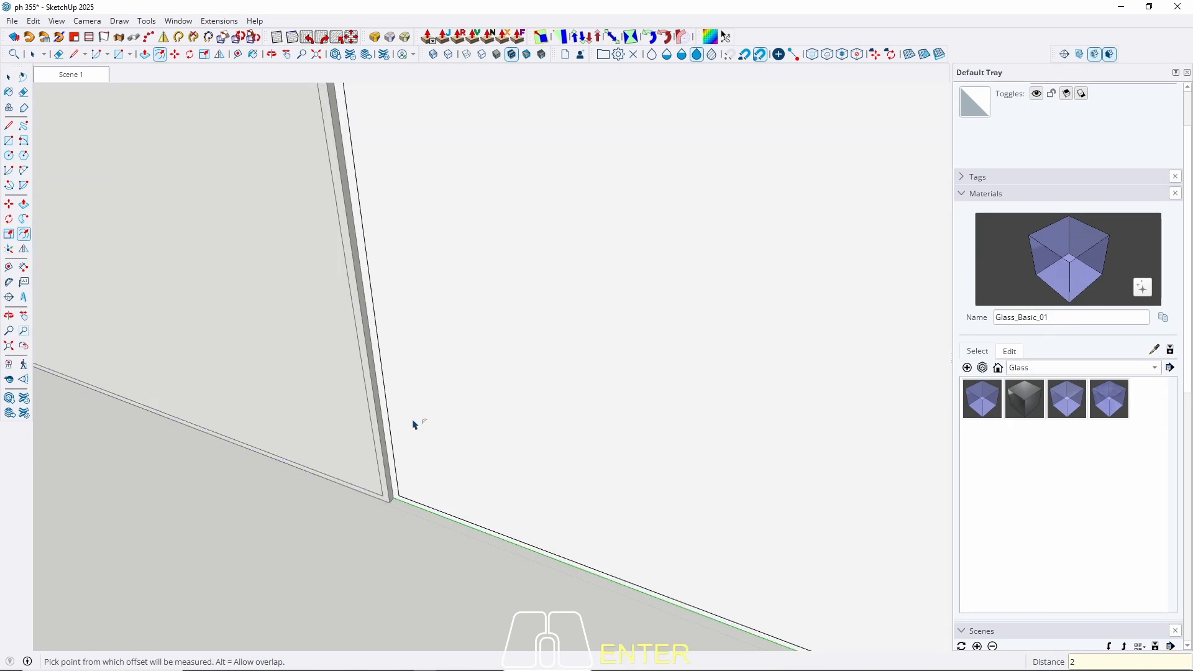
key(space)
key(p)
click(478, 465)
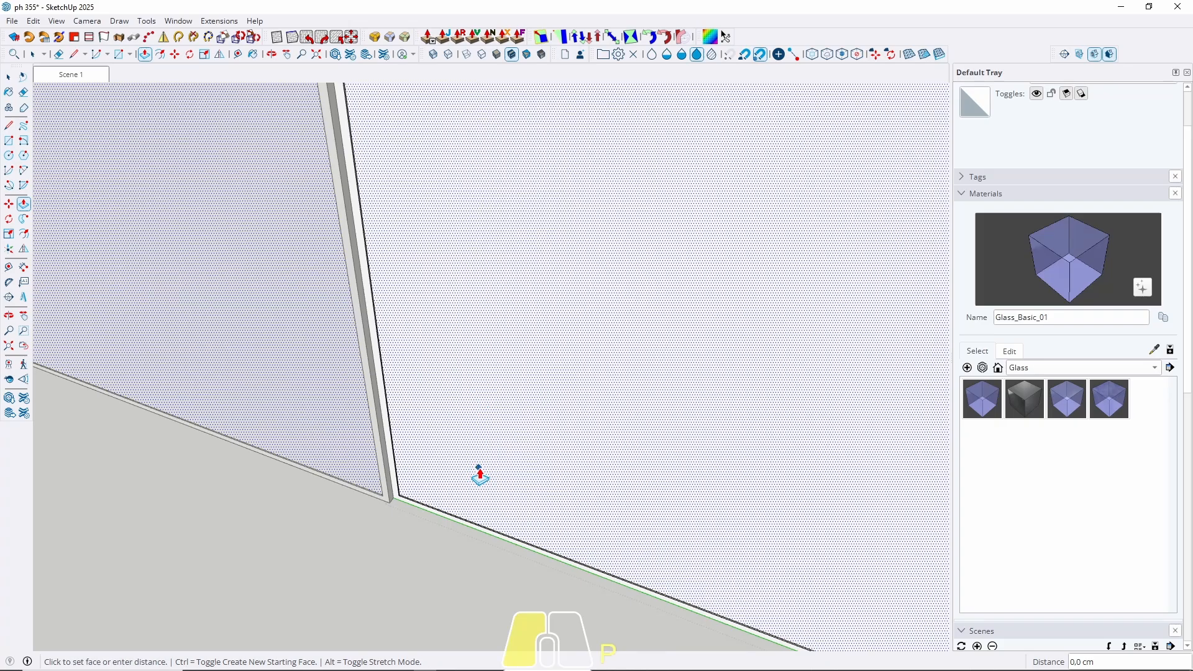
text(2)
key(Return)
key(space)
scroll(417, 494, up, 3)
triple_click(412, 505)
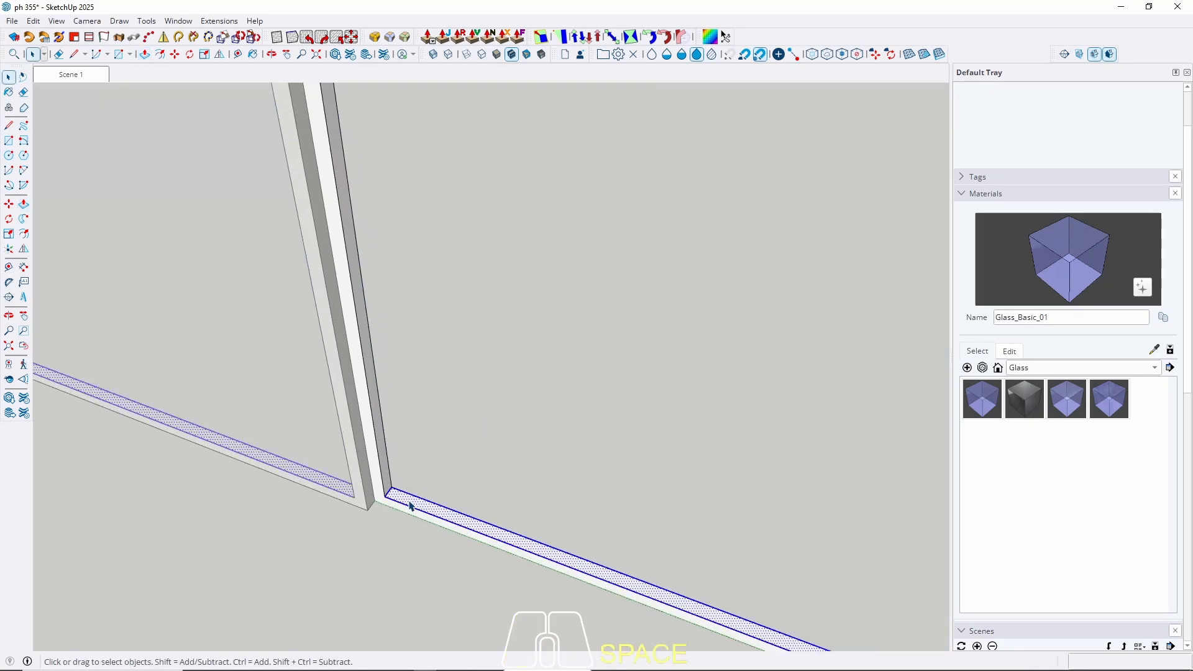
right_click(413, 501)
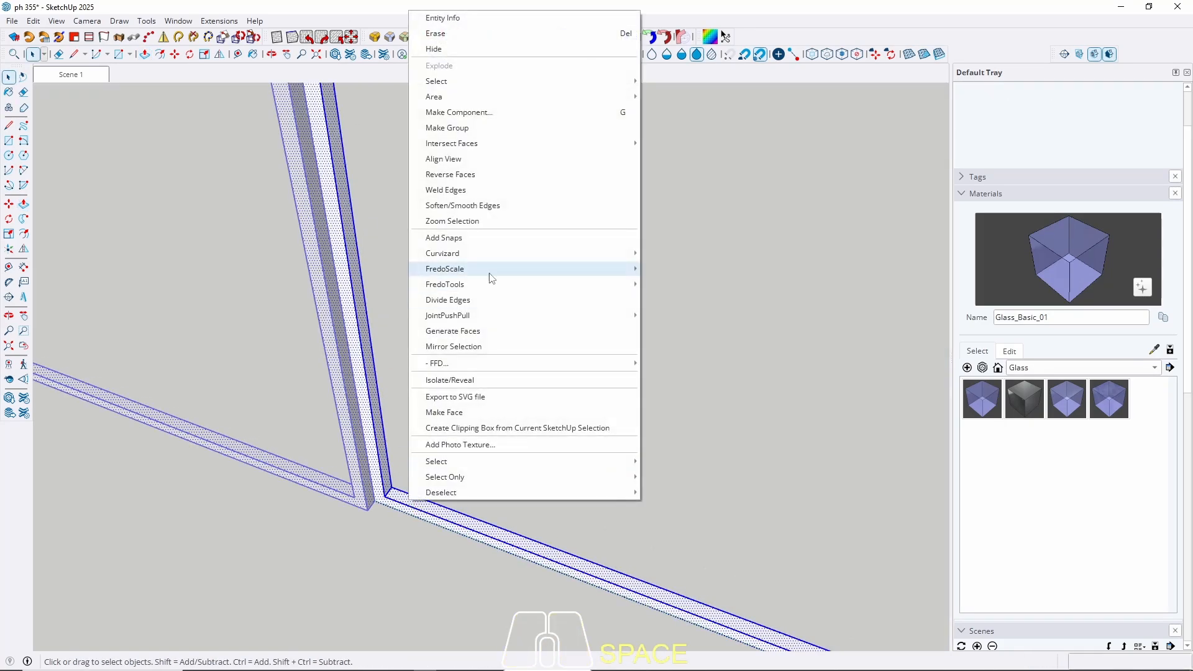
click(449, 128)
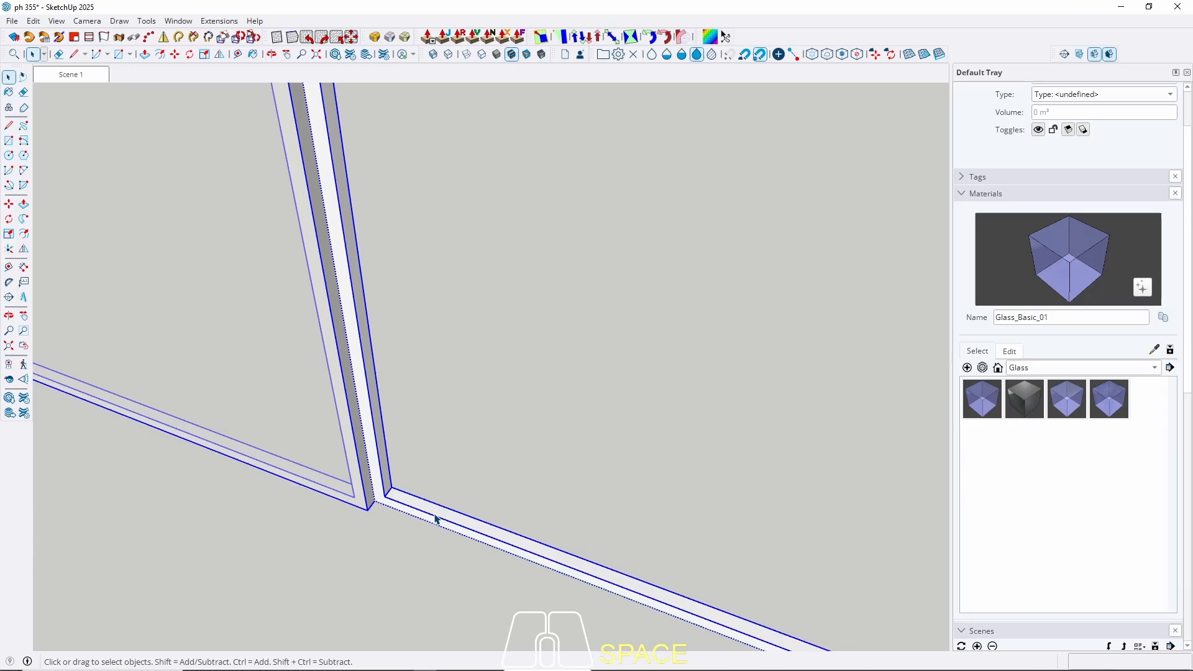
Draw a rectangle filling the frame opening, corner to opposite corner.
scroll(373, 504, up, 3)
key(r)
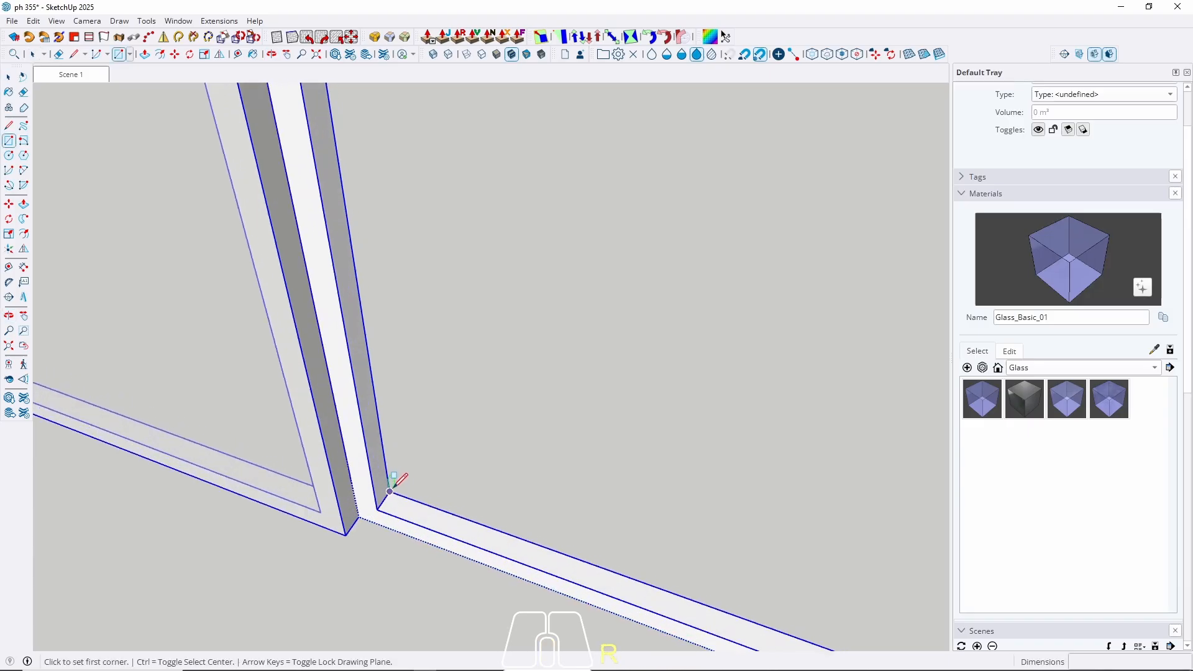
click(378, 506)
scroll(398, 508, down, 5)
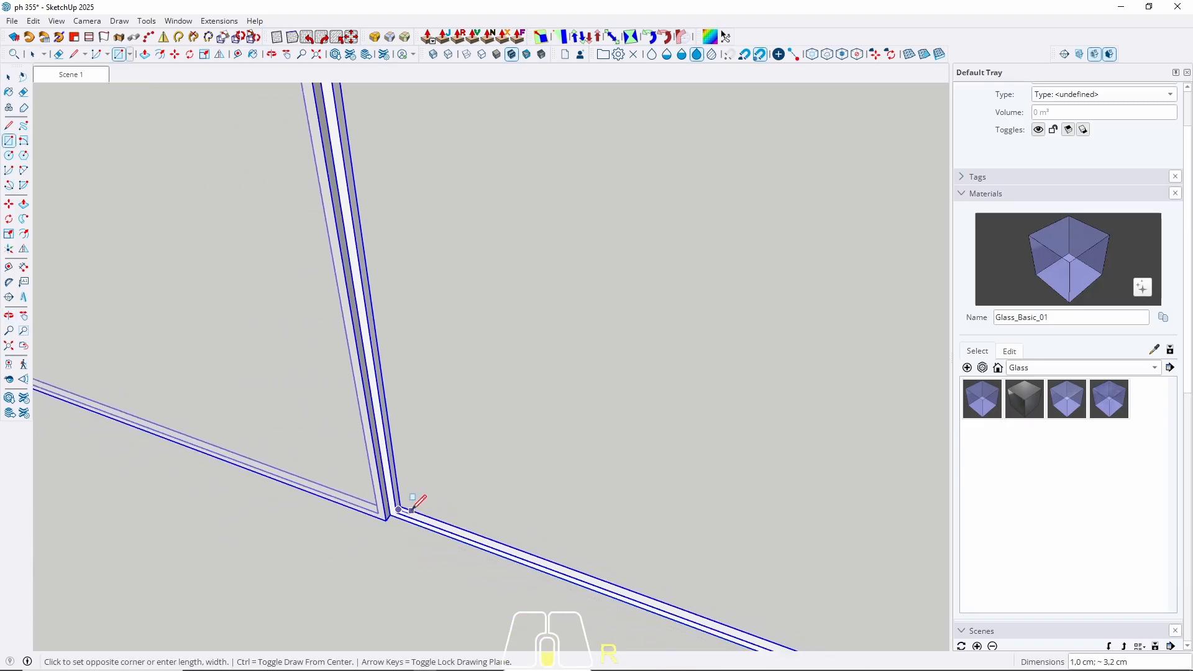
scroll(410, 509, down, 4)
middle_drag(381, 543, 815, 180)
scroll(591, 328, up, 7)
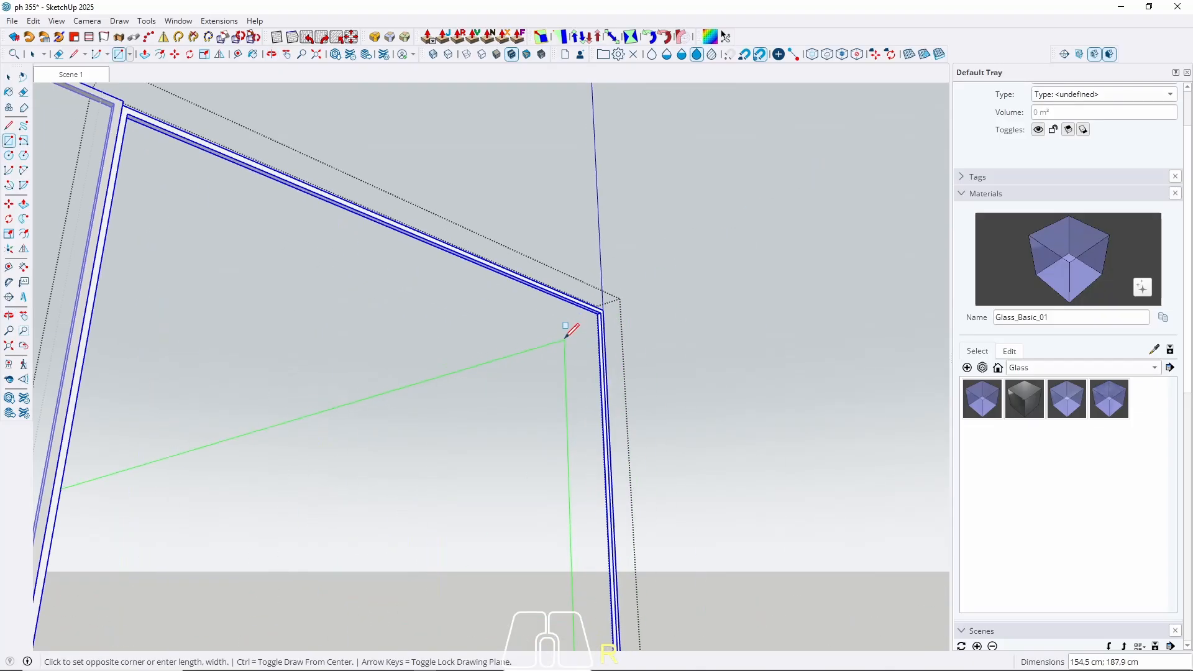
scroll(608, 307, up, 5)
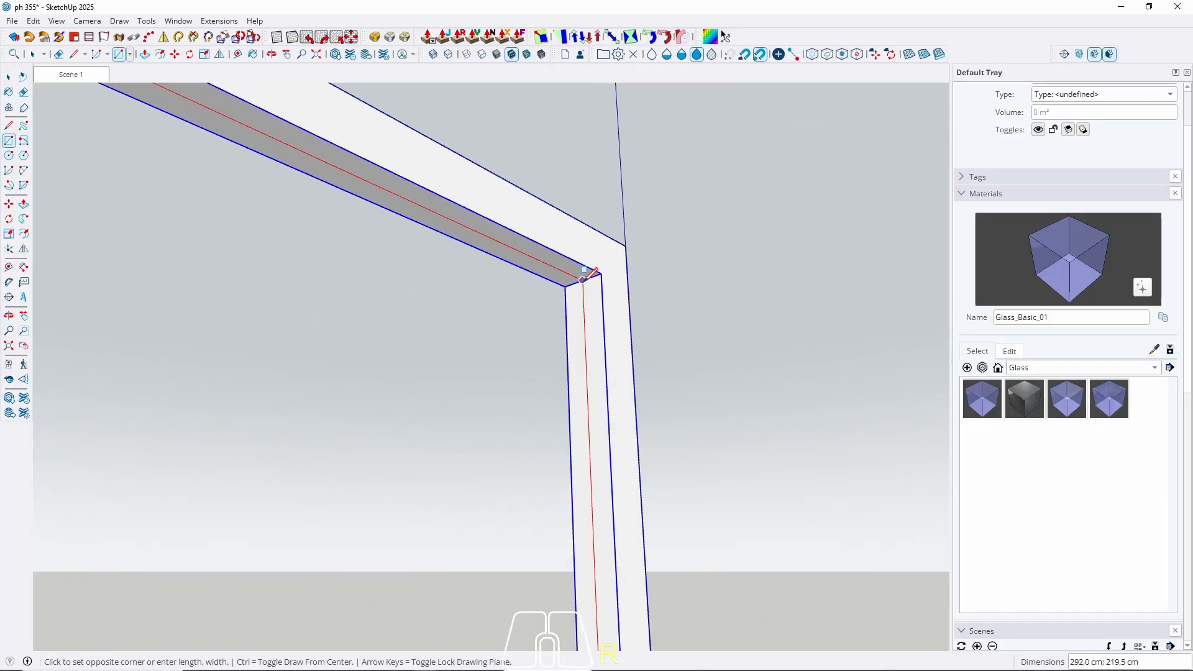
click(579, 283)
key(space)
Extrude the pane 0.5 cm, group it, and paint it with Glass_Basic_01.
key(p)
click(560, 329)
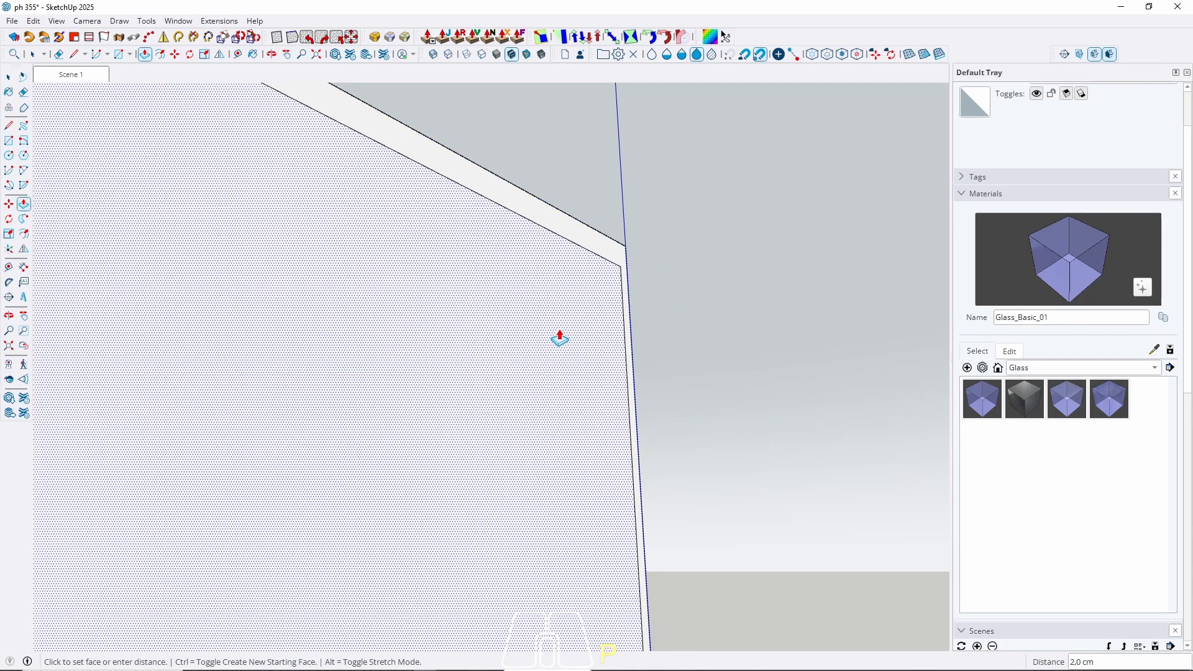
key(Return)
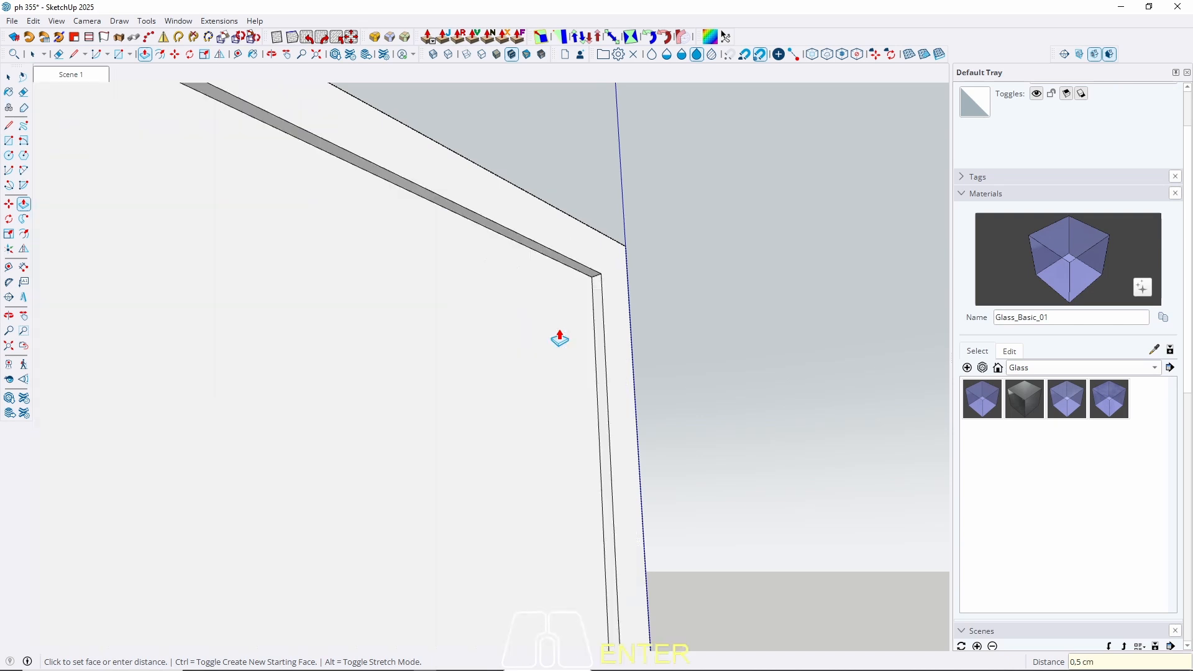
key(space)
double_click(526, 376)
right_click(525, 376)
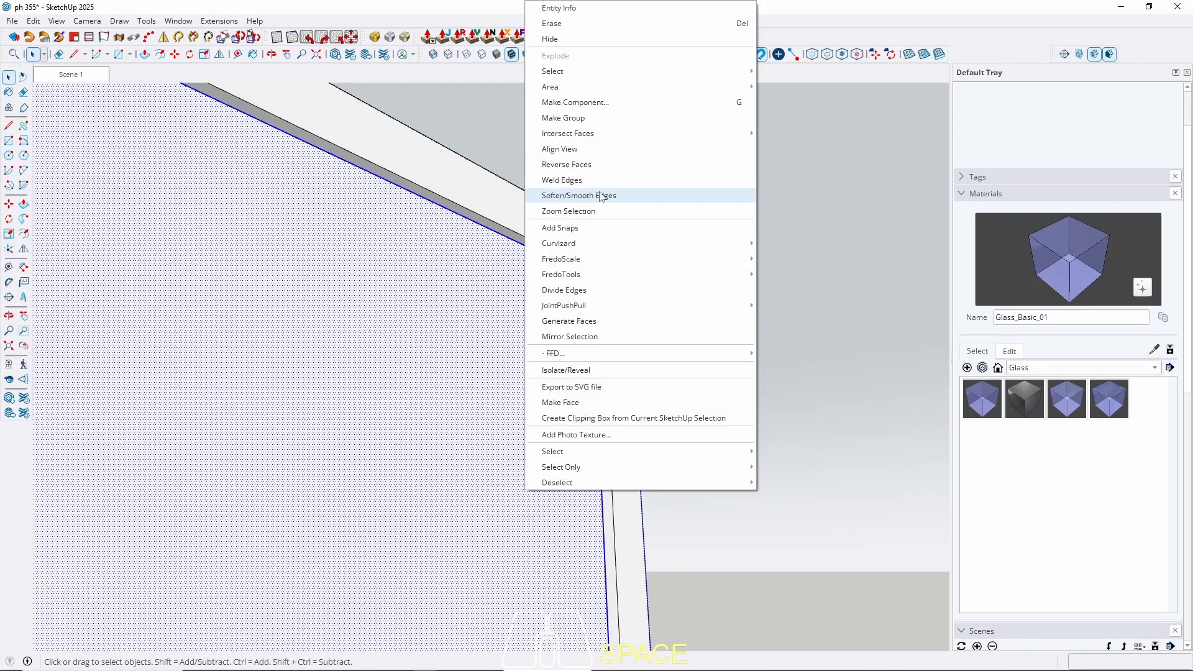
click(572, 117)
key(b)
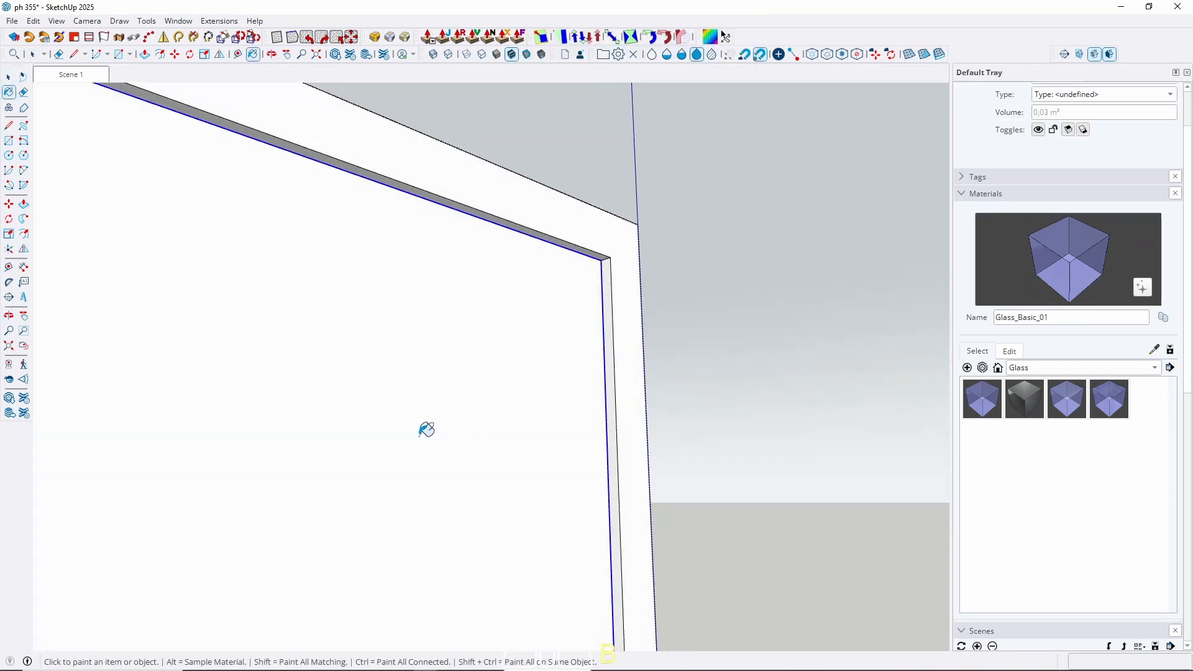
click(427, 429)
key(space)
scroll(435, 429, down, 2)
middle_drag(531, 384, 306, 575)
key(Escape)
key(Escape)
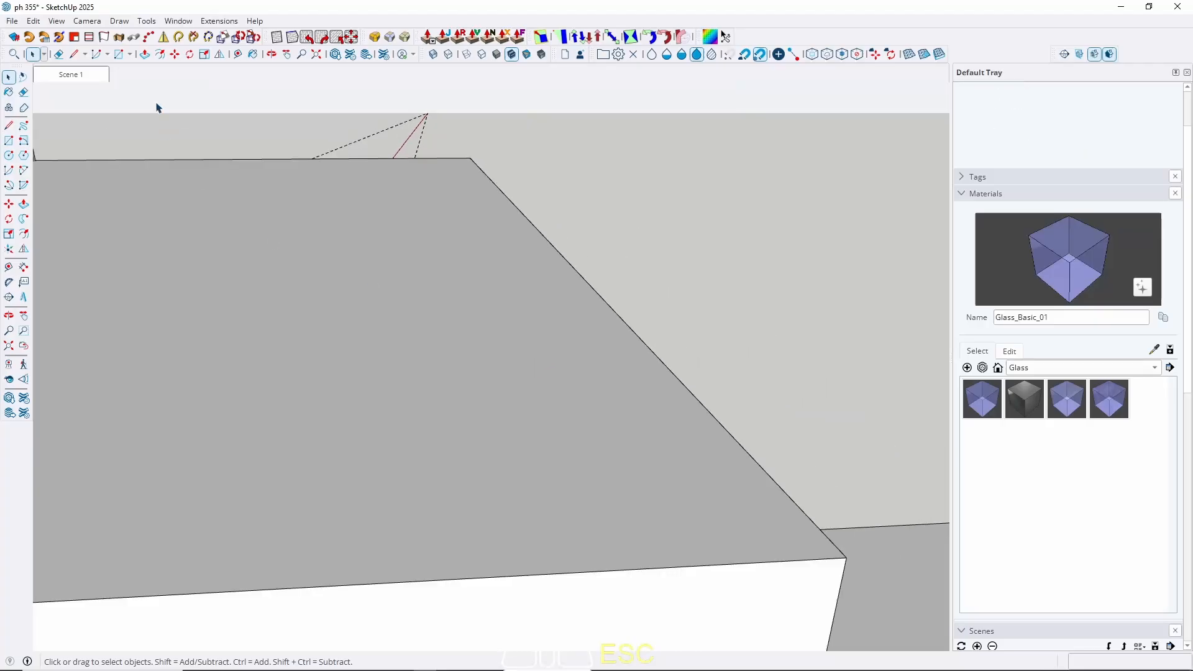
From Scene 1 with guides hidden, inset the ground face 10 cm for the pool rim.
click(75, 77)
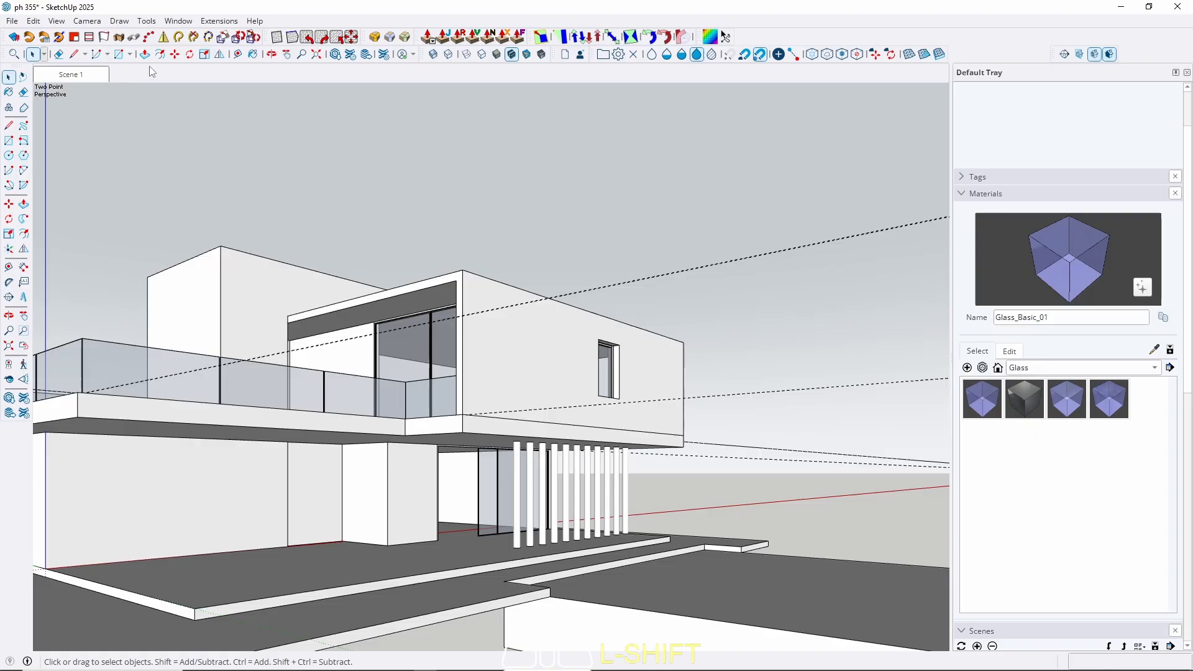
key(shift+g)
middle_drag(477, 307, 407, 376)
double_click(569, 572)
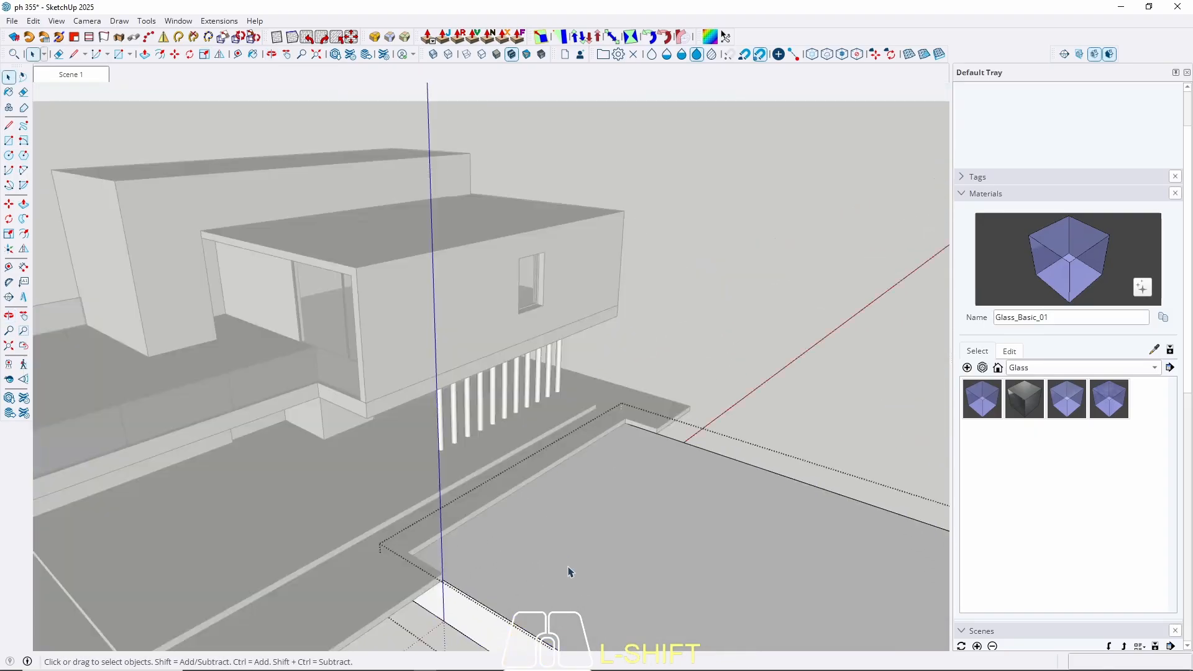
click(568, 567)
key(f)
click(567, 568)
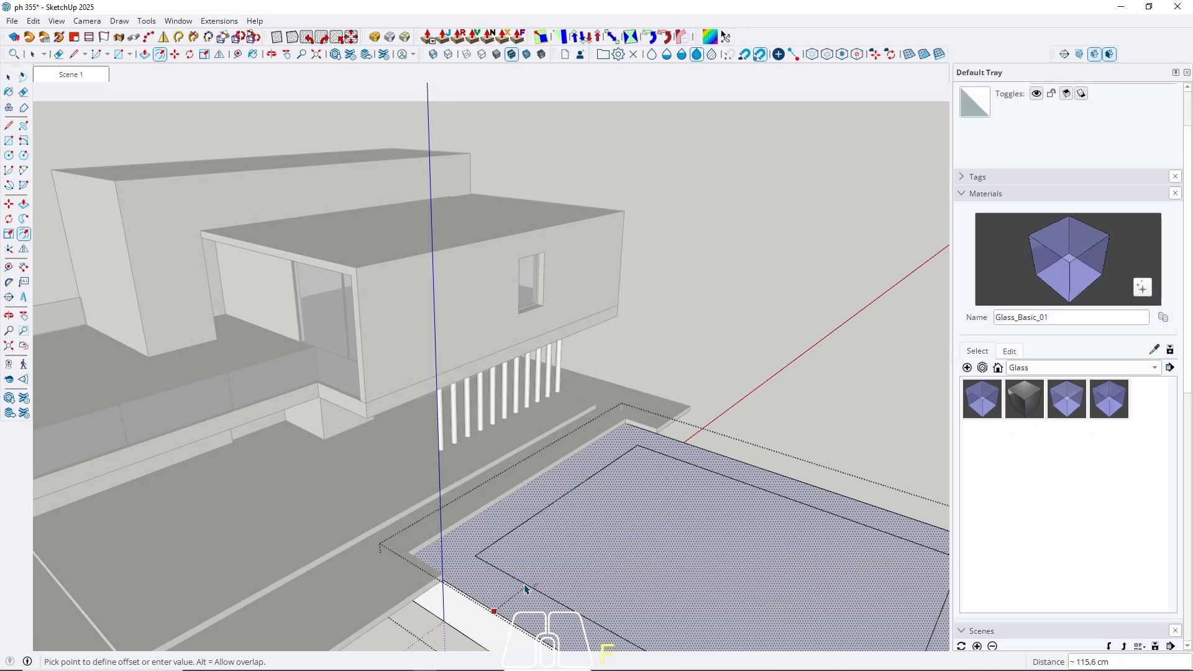
text(10)
key(Return)
key(space)
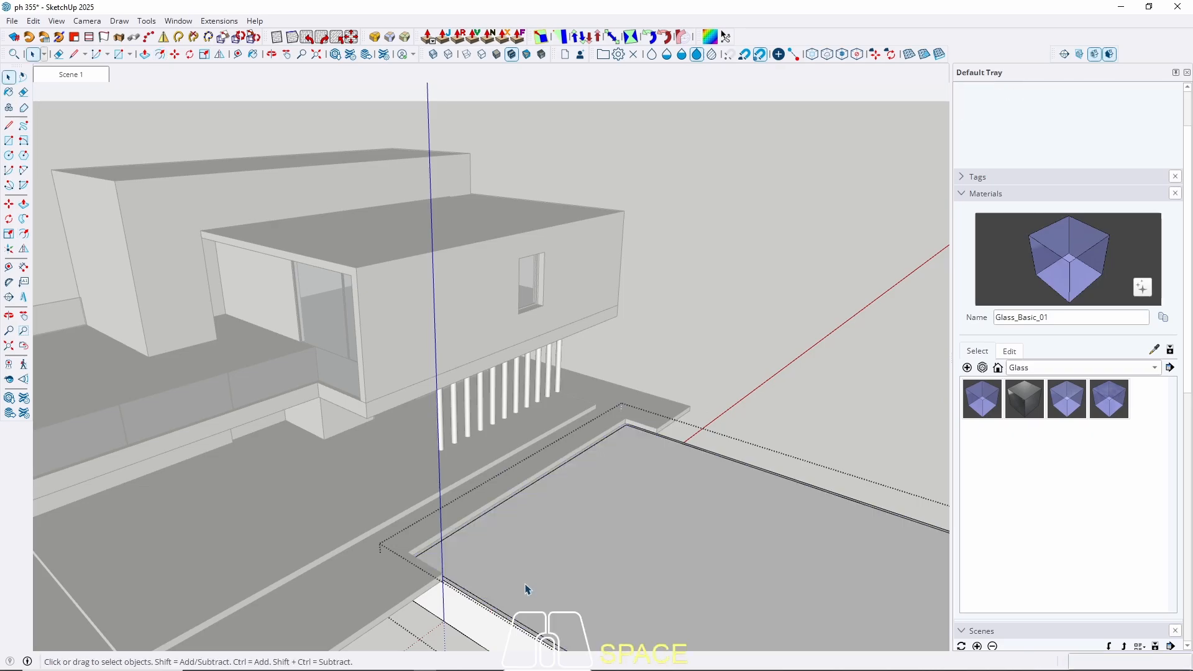
Push the inner pool face down 110 cm and orbit to check the walls.
click(570, 564)
key(p)
click(579, 560)
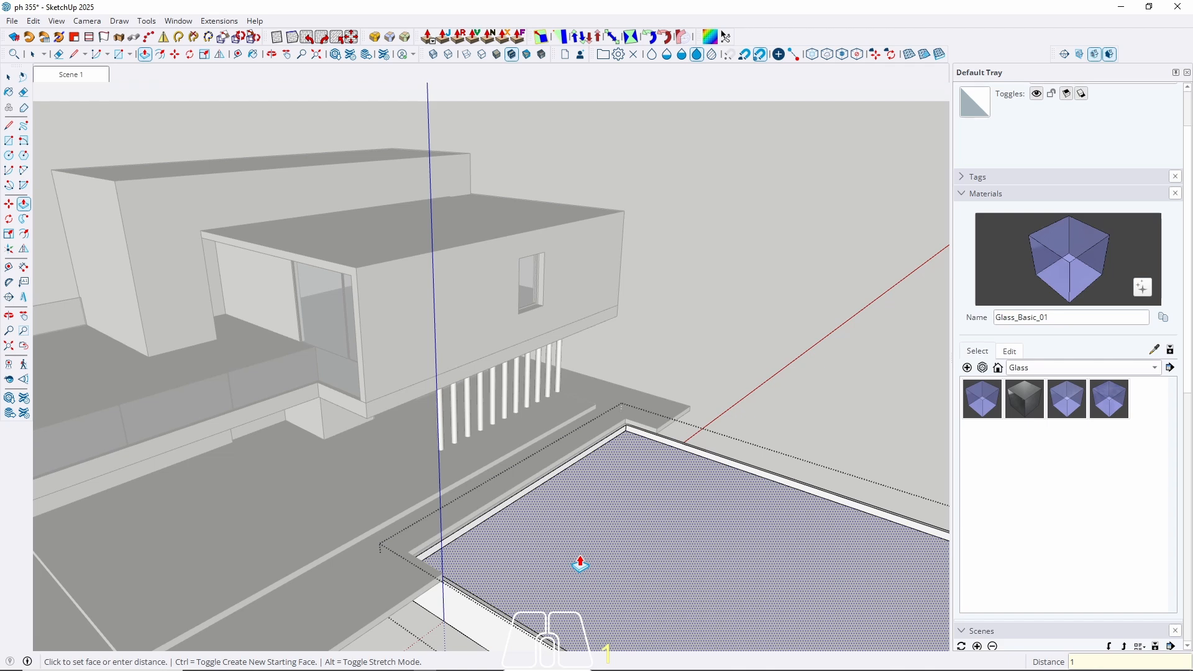
key(Return)
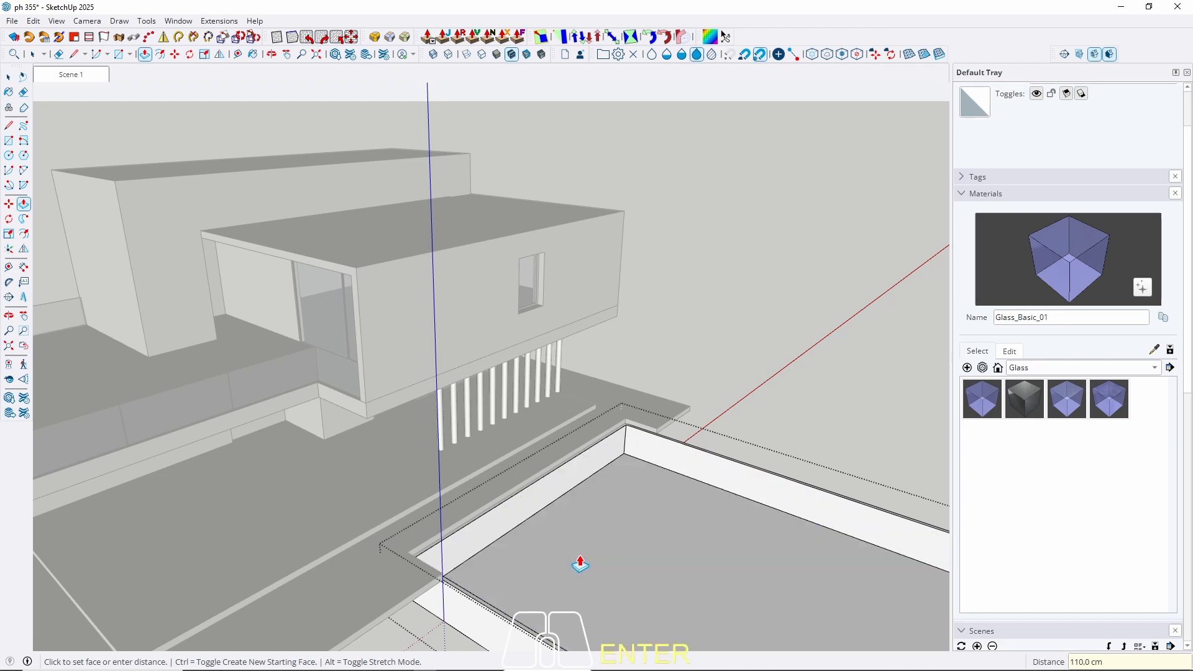
key(space)
middle_drag(484, 457, 594, 482)
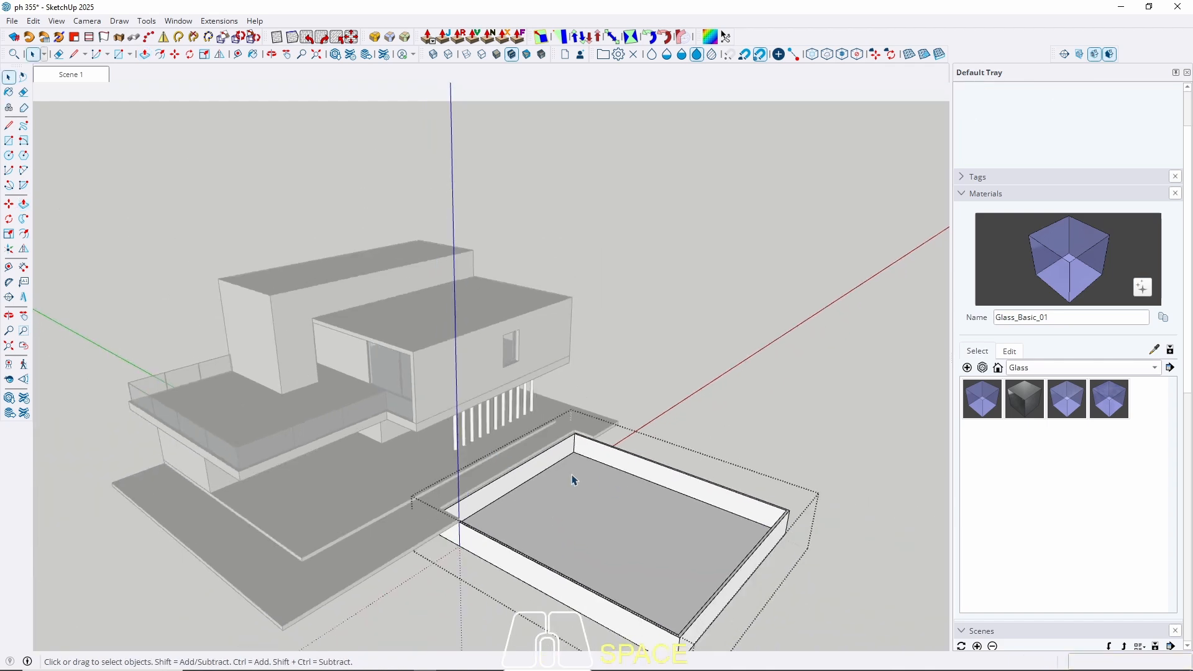
scroll(591, 487, up, 4)
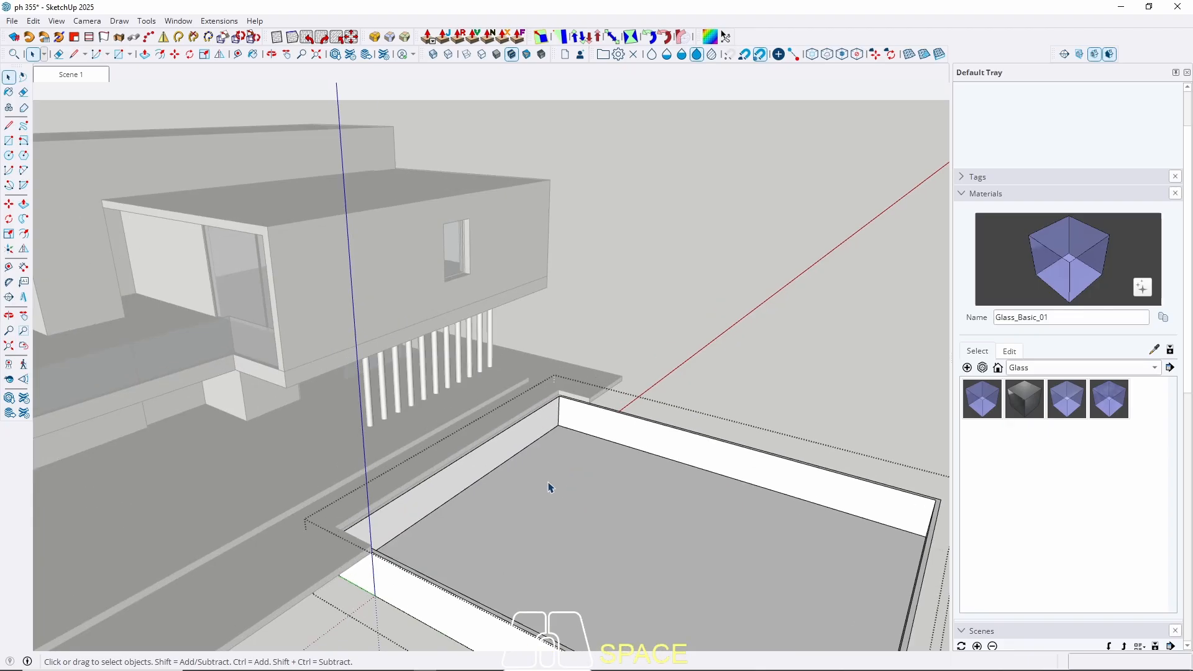
scroll(466, 449, down, 3)
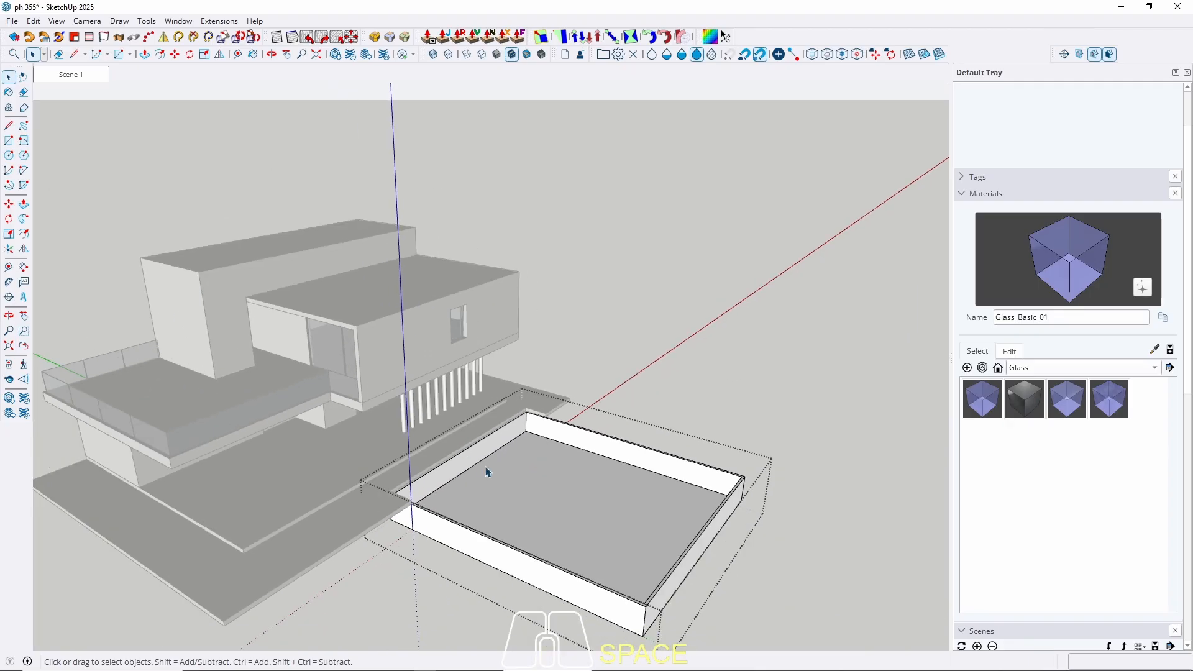
middle_drag(486, 473, 329, 518)
Close the pool group and orbit to a frontal view of the pool.
key(Escape)
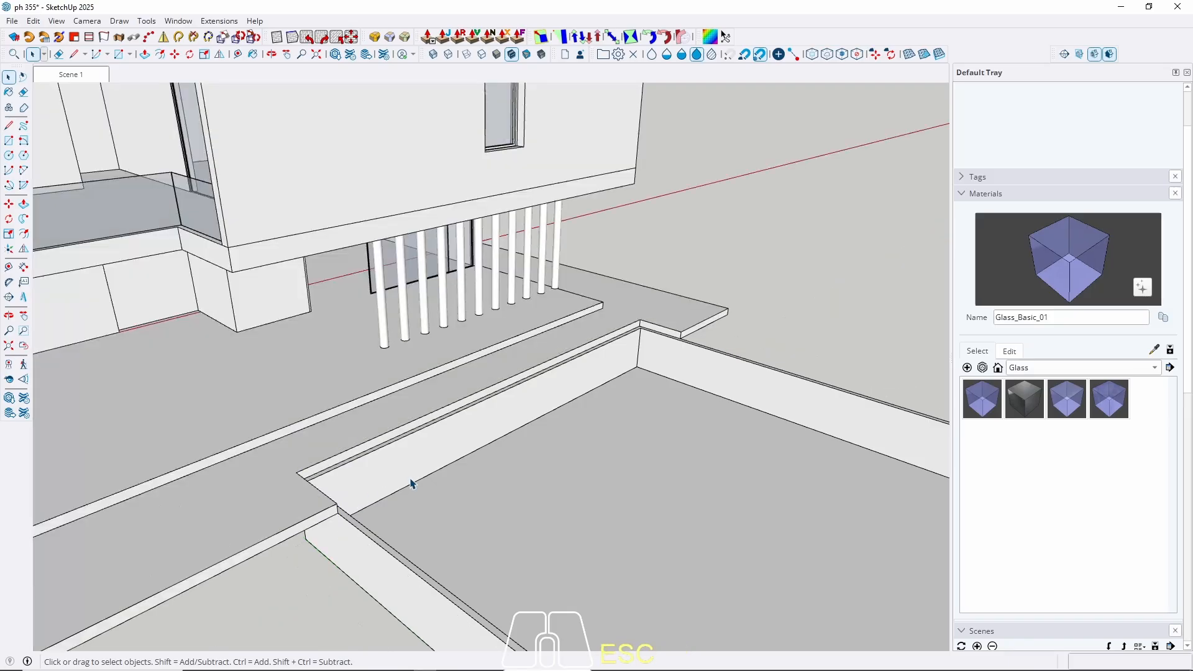
middle_drag(410, 483, 344, 496)
key(r)
scroll(345, 483, up, 3)
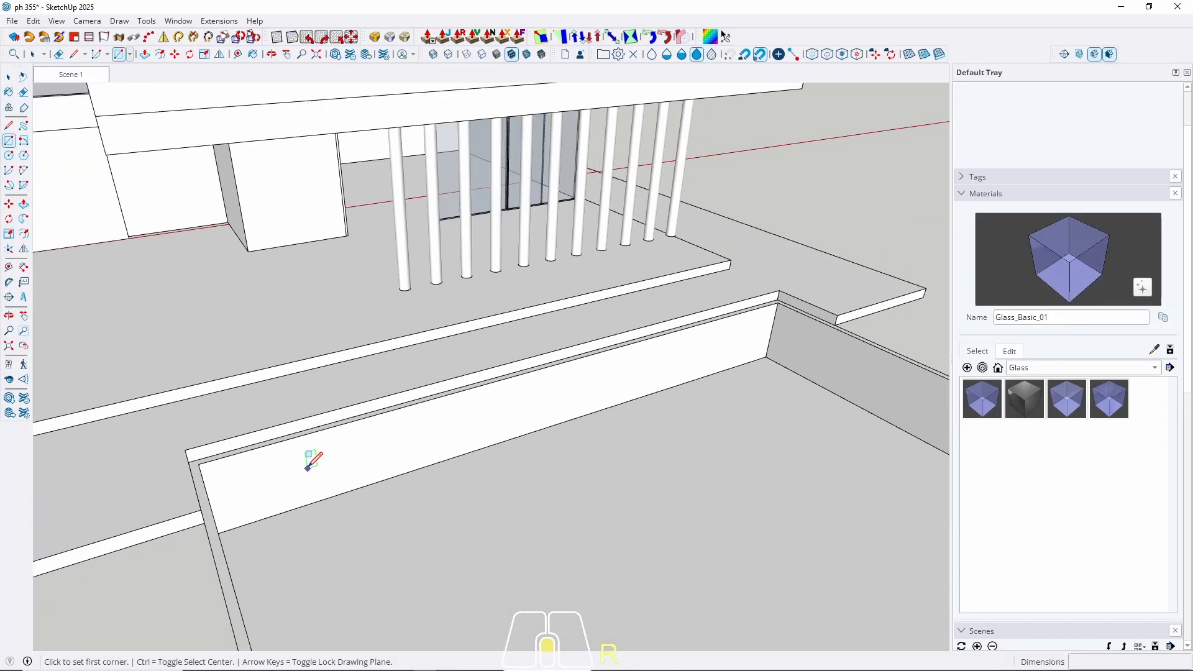
scroll(293, 479, down, 3)
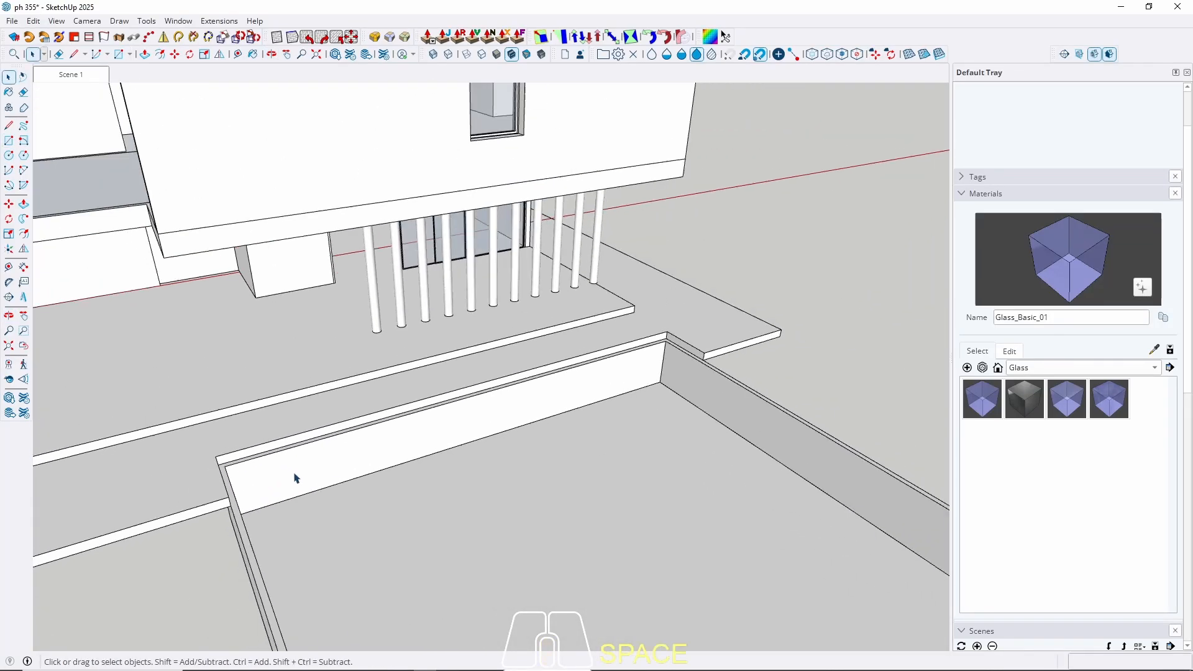
middle_drag(293, 480, 221, 474)
key(space)
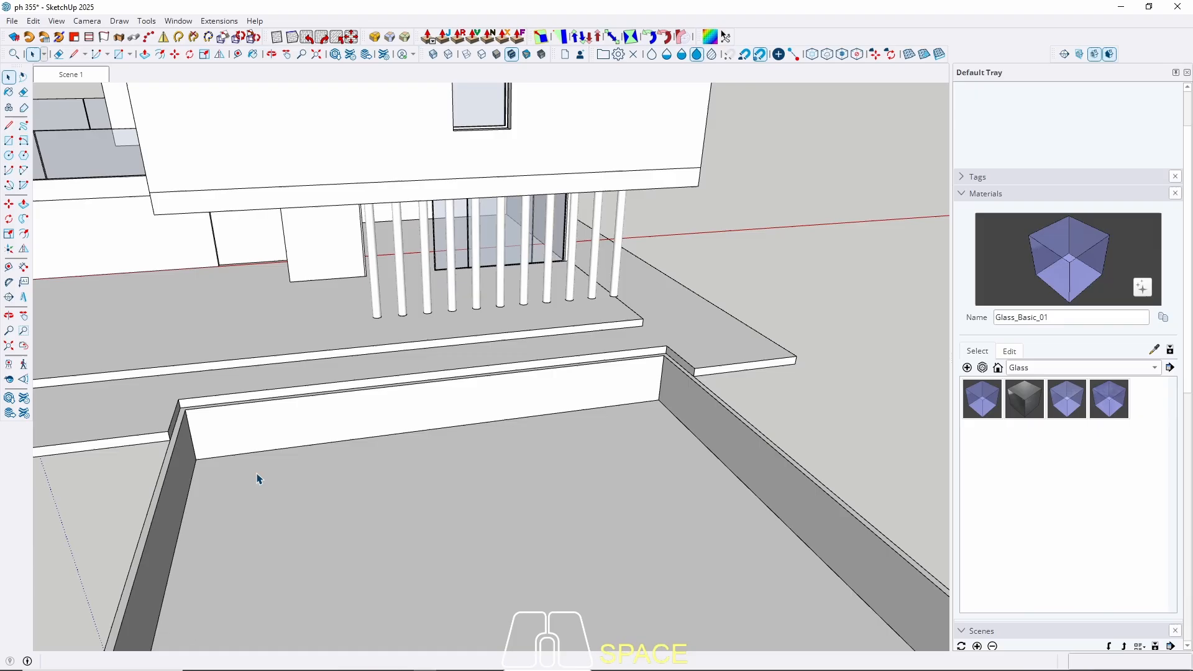
Open the pool group, select its geometry, and orbit around it before closing it.
double_click(277, 432)
triple_click(277, 432)
key(q)
middle_drag(421, 404, 384, 492)
key(space)
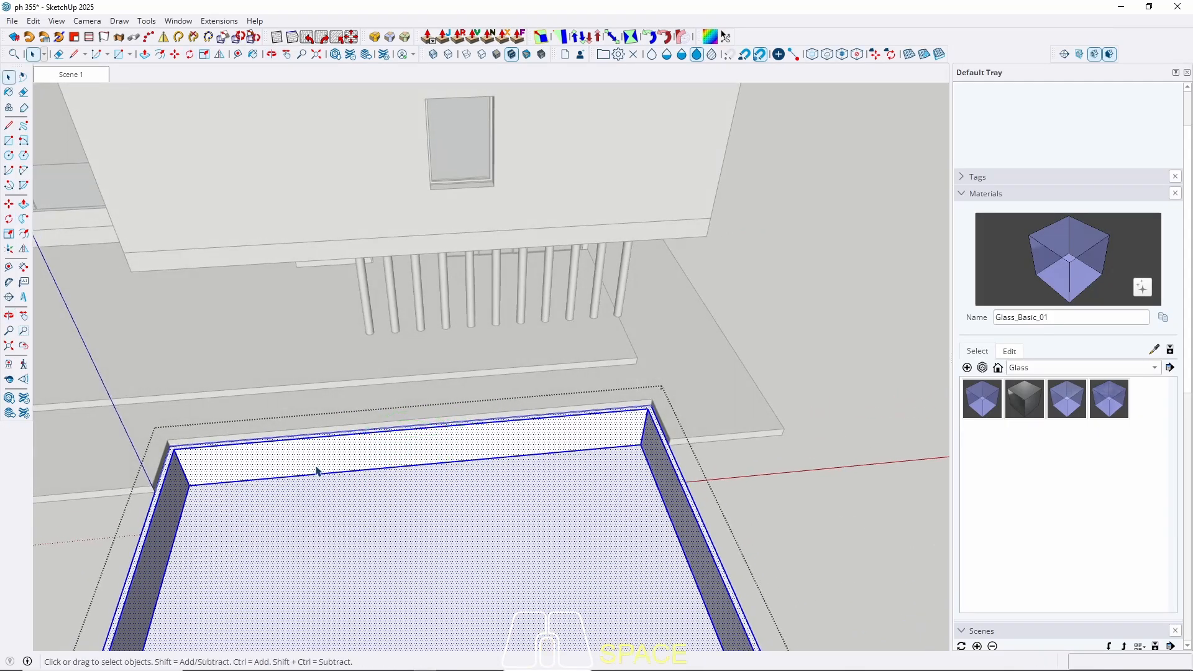
middle_drag(235, 459, 413, 380)
scroll(257, 487, up, 4)
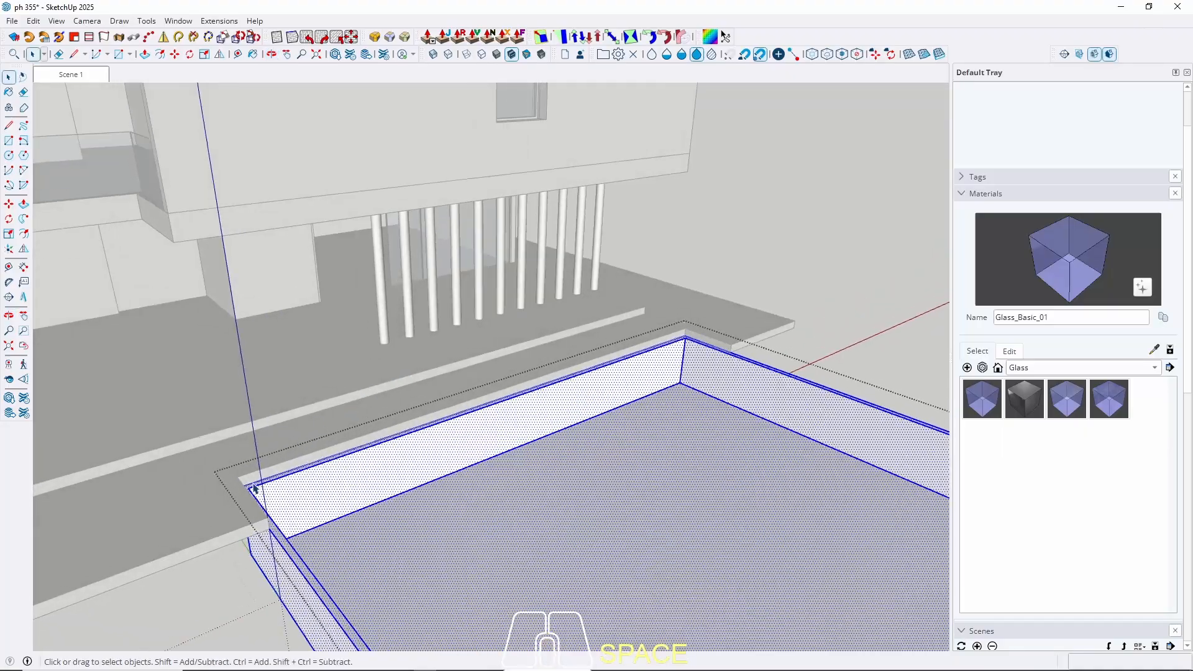
mouse_move(307, 483)
middle_down()
mouse_move(87, 507)
mouse_move(320, 486)
middle_up()
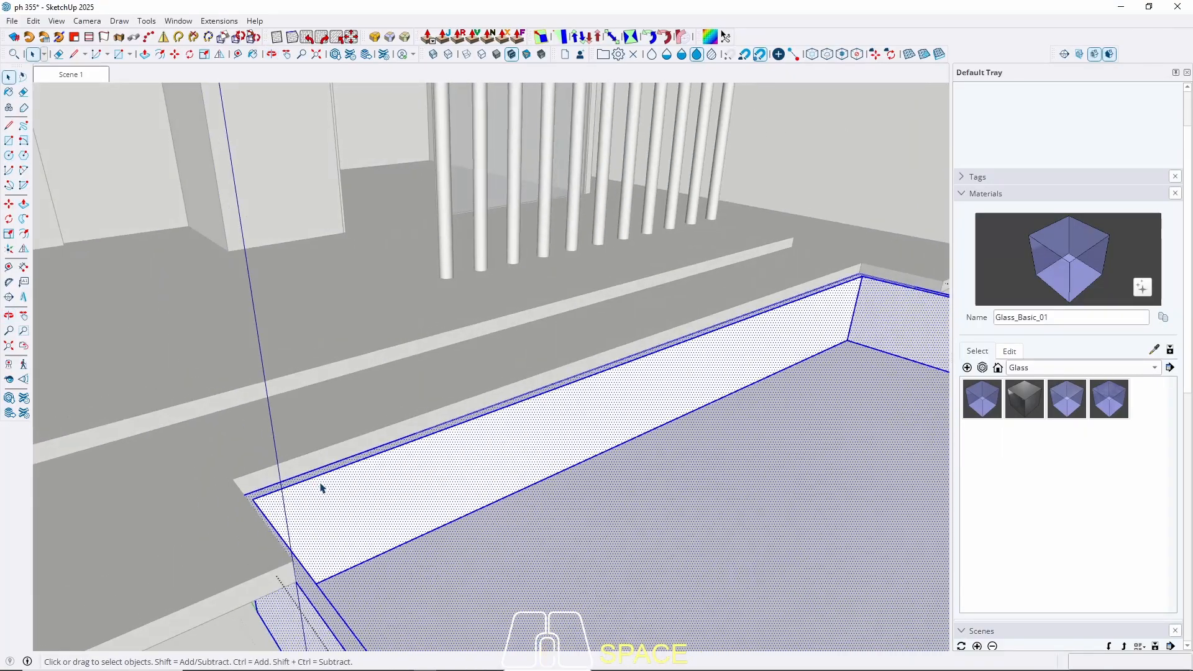
key(Escape)
scroll(225, 466, down, 4)
Reopen the pool group and copy the floor face with its bounding edges.
double_click(453, 532)
triple_click(453, 536)
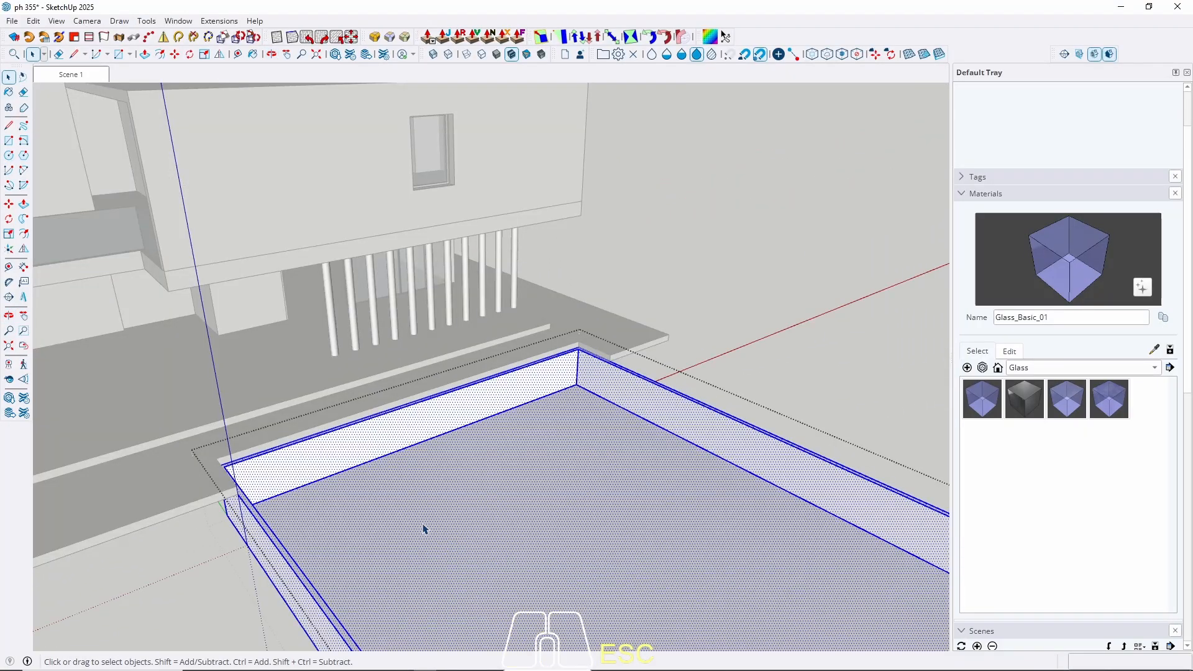
middle_drag(423, 524, 277, 490)
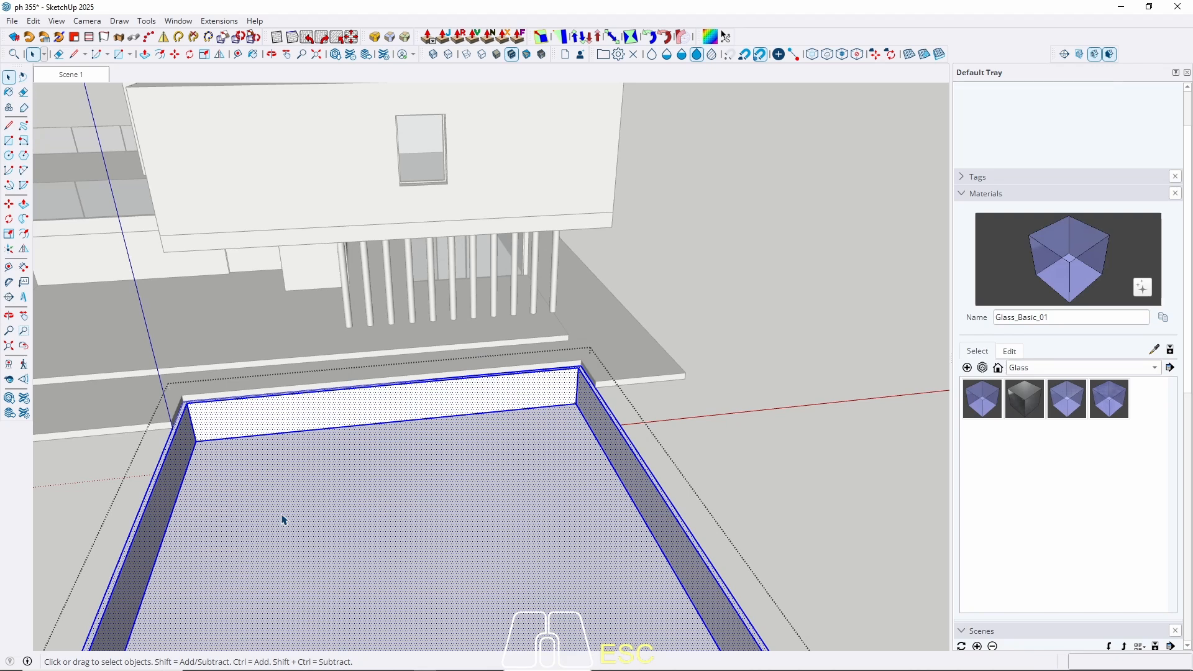
scroll(191, 445, up, 3)
triple_click(323, 498)
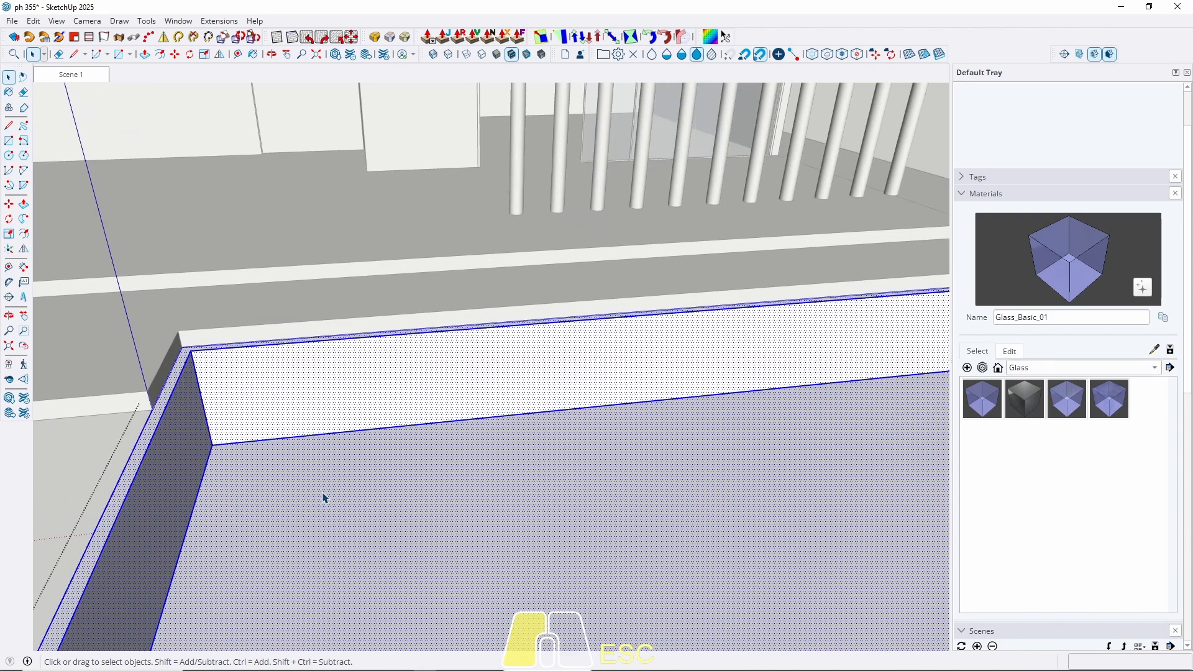
click(253, 509)
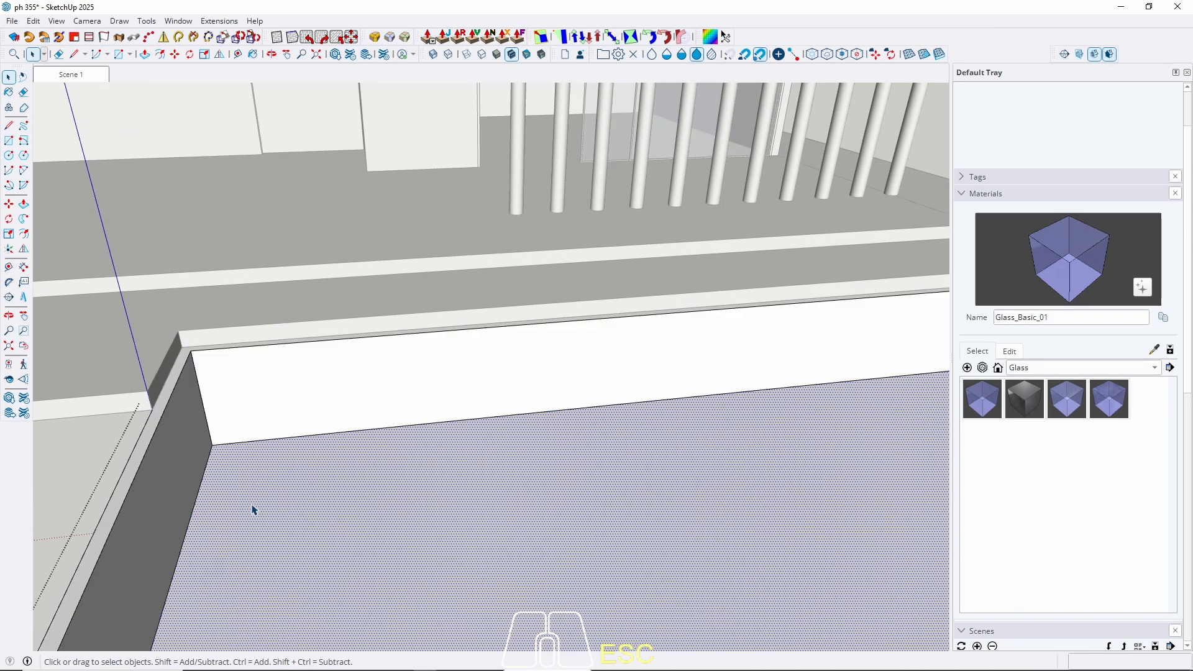
double_click(253, 508)
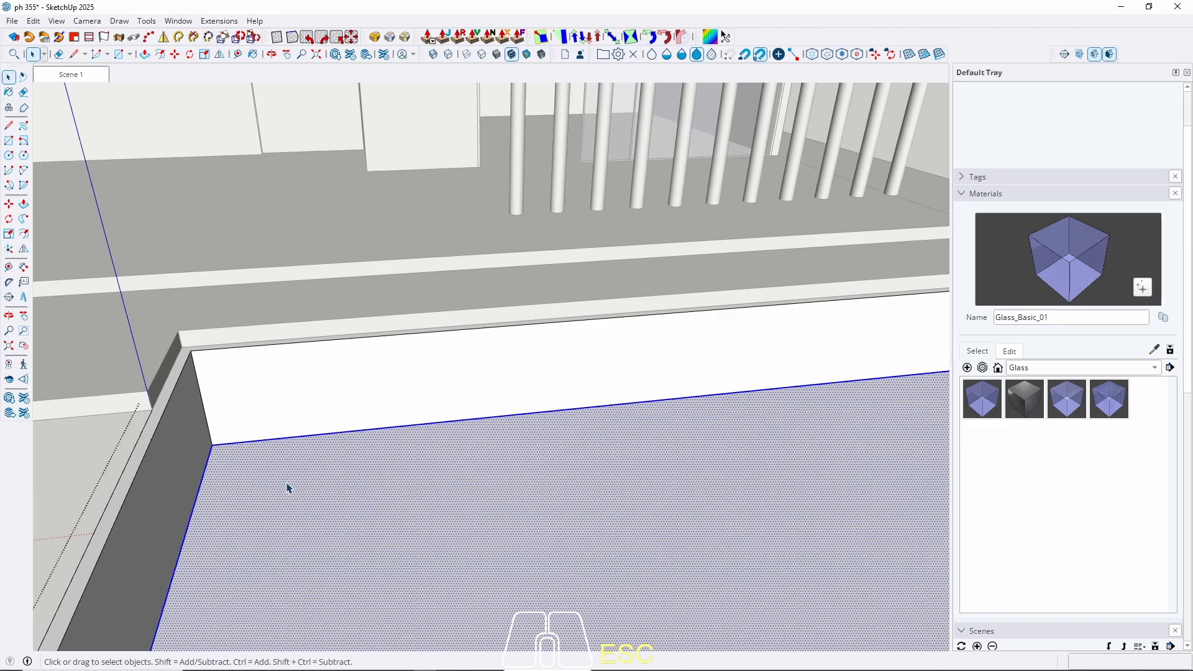
key(ctrl+c)
key(Escape)
click(257, 416)
click(32, 21)
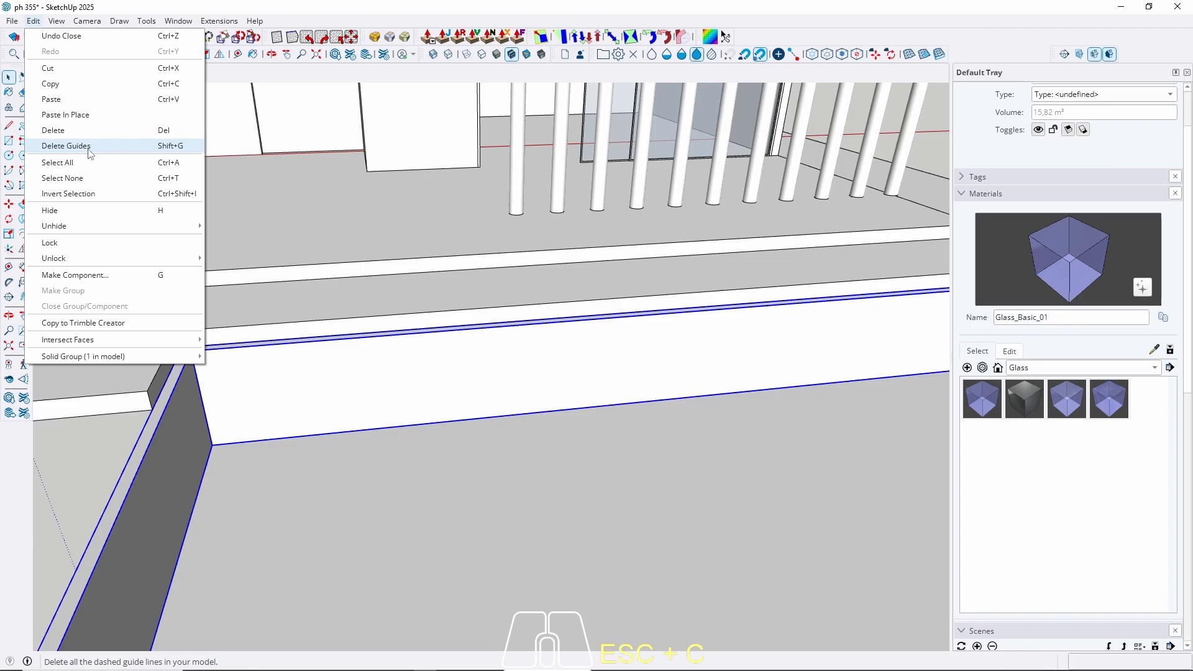
Paste the floor in place as a group and lift it vertically to rim height.
click(79, 114)
right_click(277, 492)
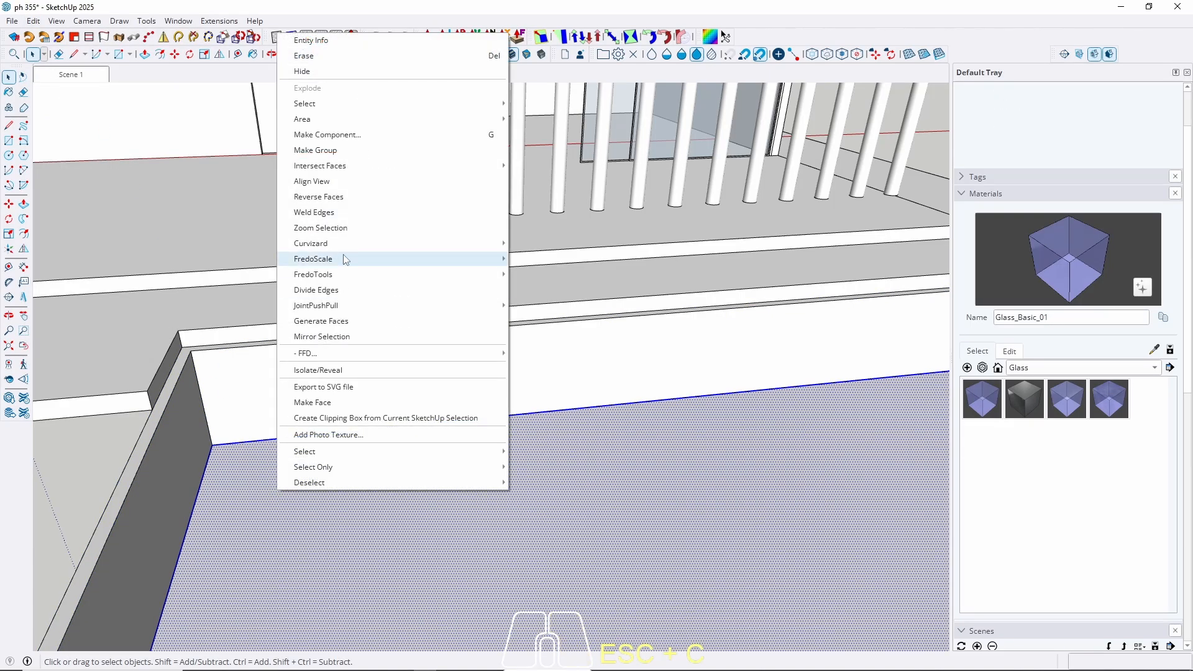
click(315, 151)
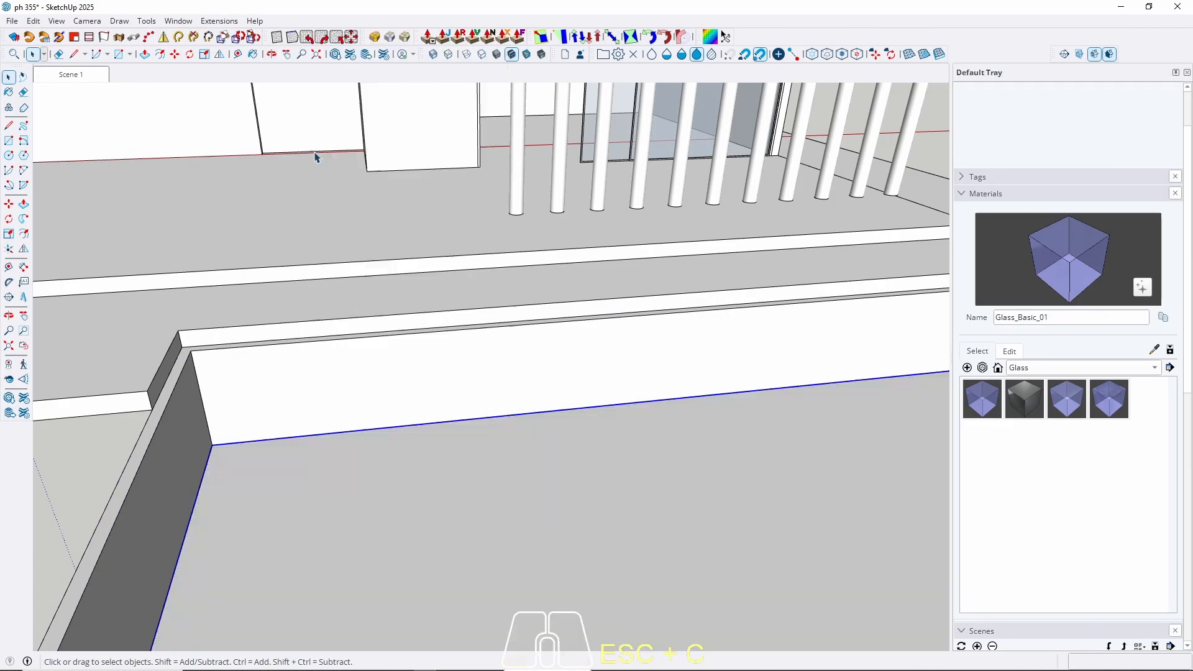
key(m)
click(217, 445)
key(Up)
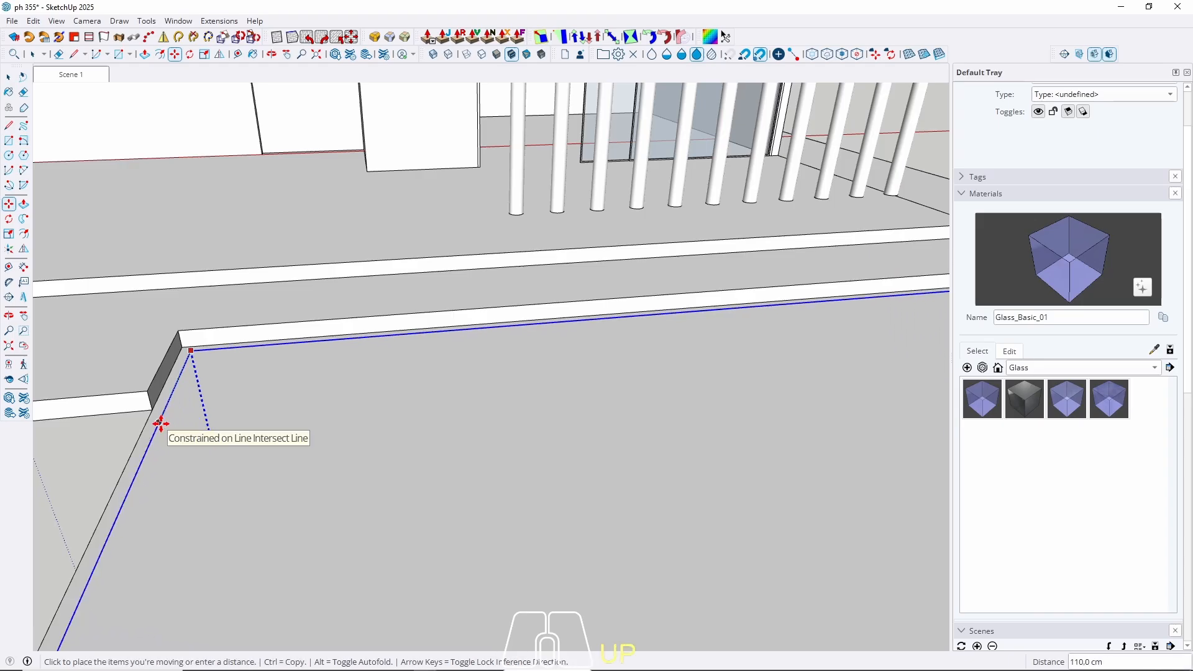
click(161, 424)
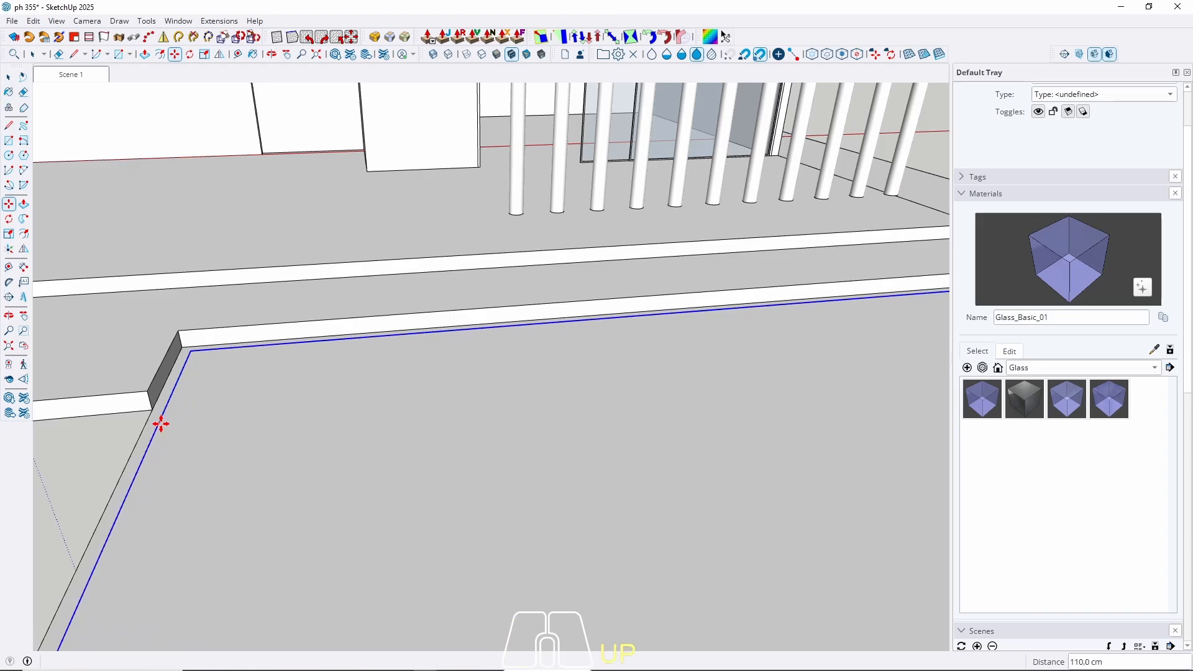
Move the floor copy 5 cm back down below the rim.
click(276, 407)
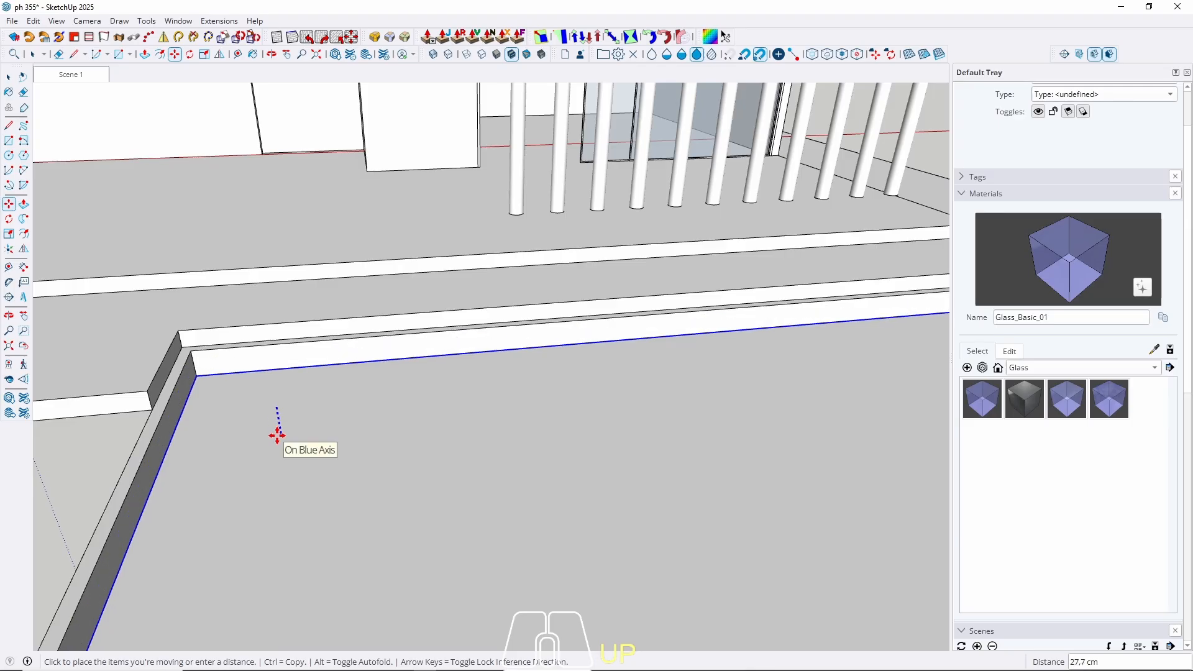
text(5)
key(Return)
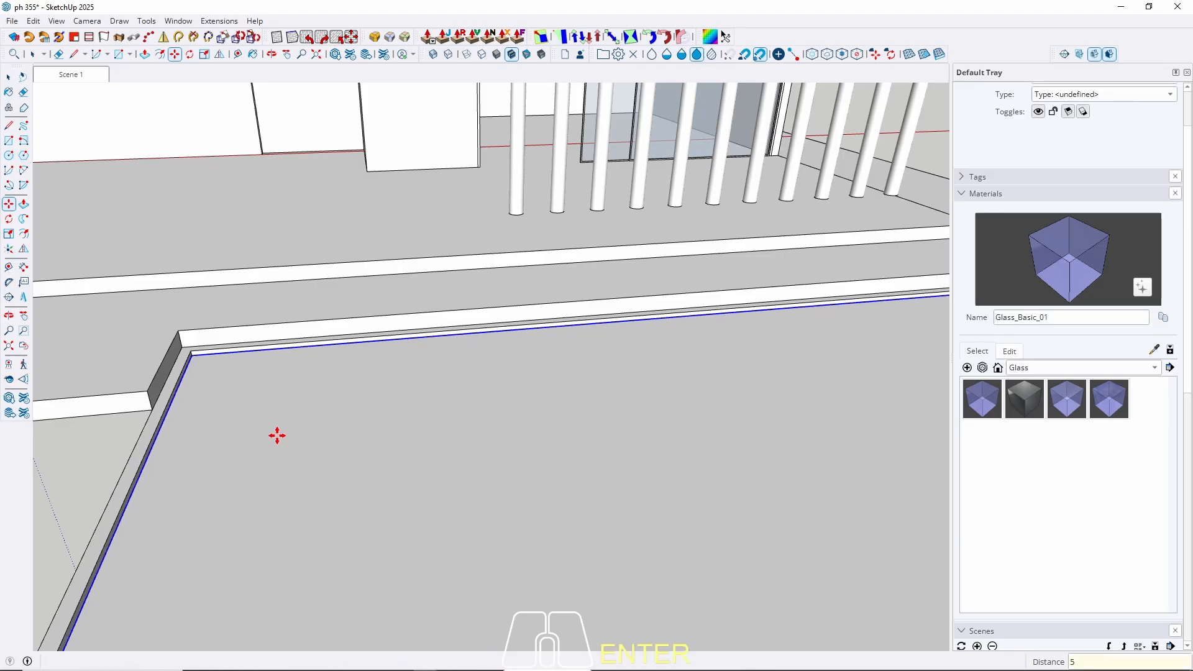
key(space)
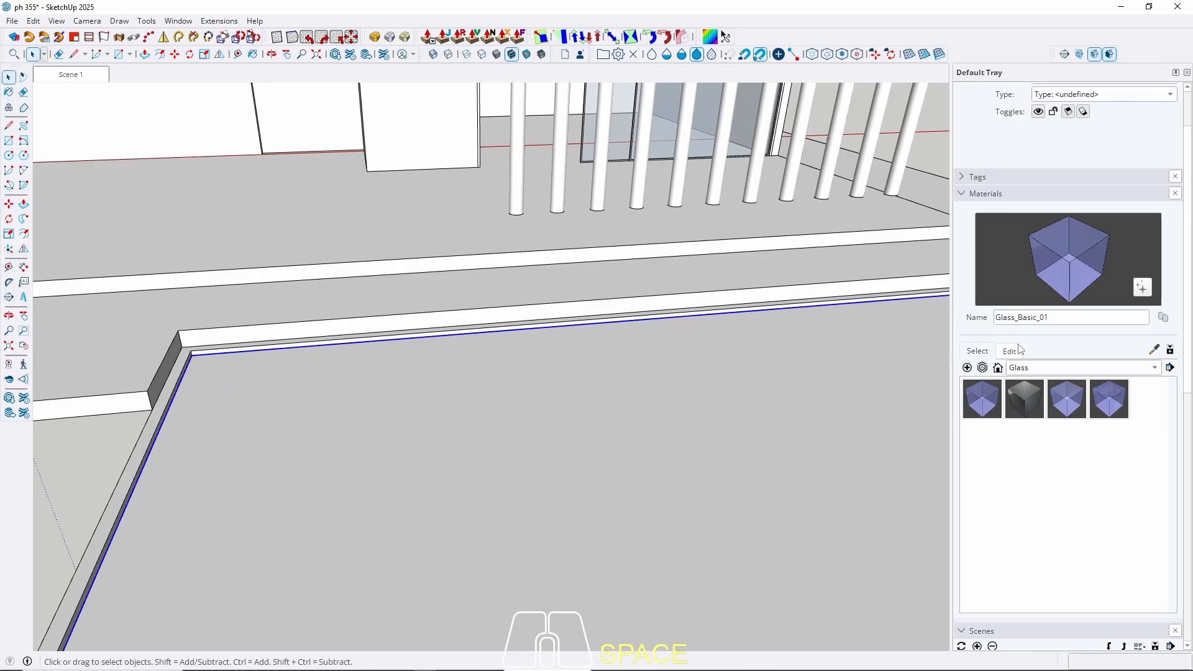
click(1030, 370)
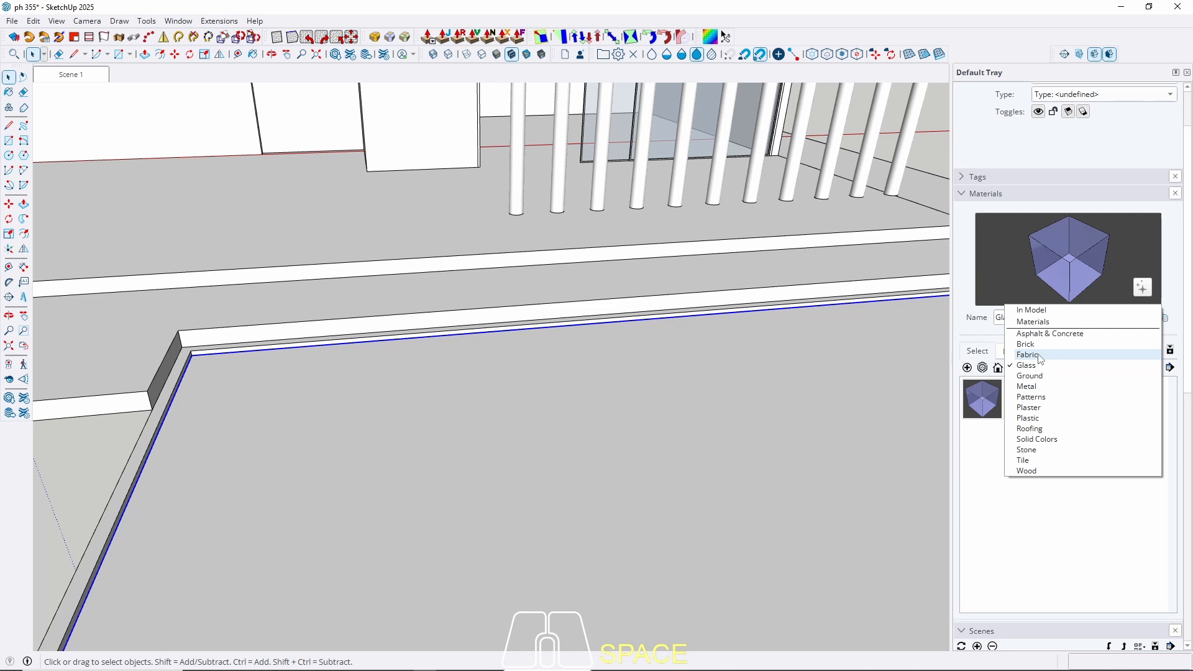
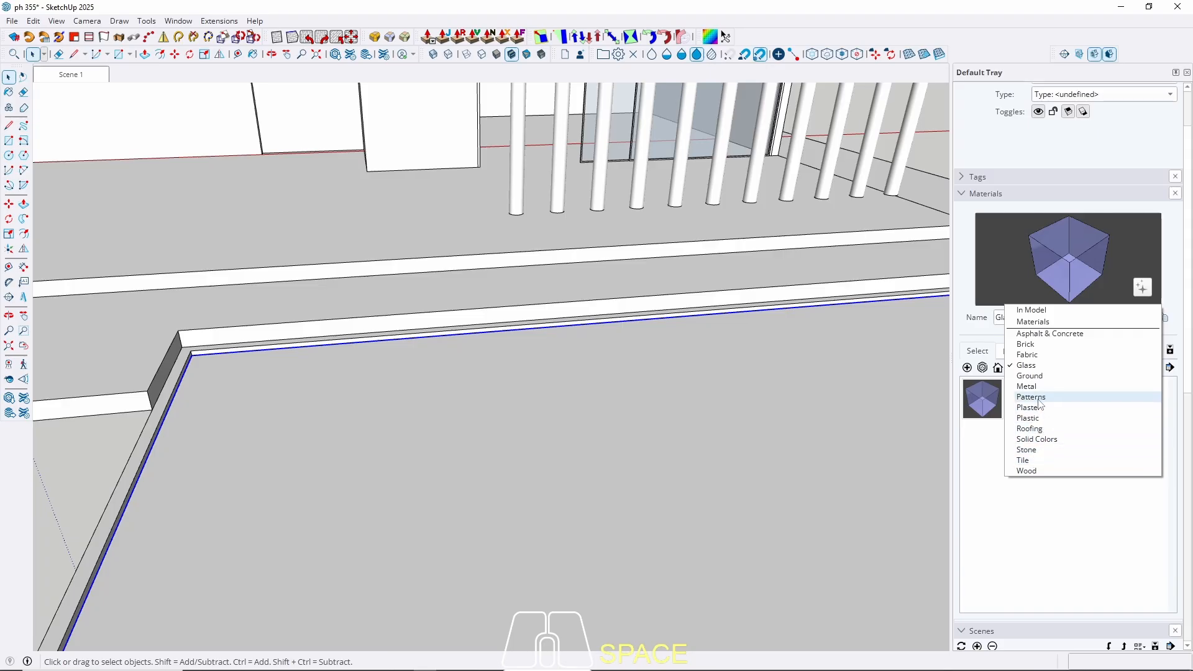
Choose Glass_Sky Reflection_01 from the Glass collection as the paint material.
click(1033, 472)
click(1046, 368)
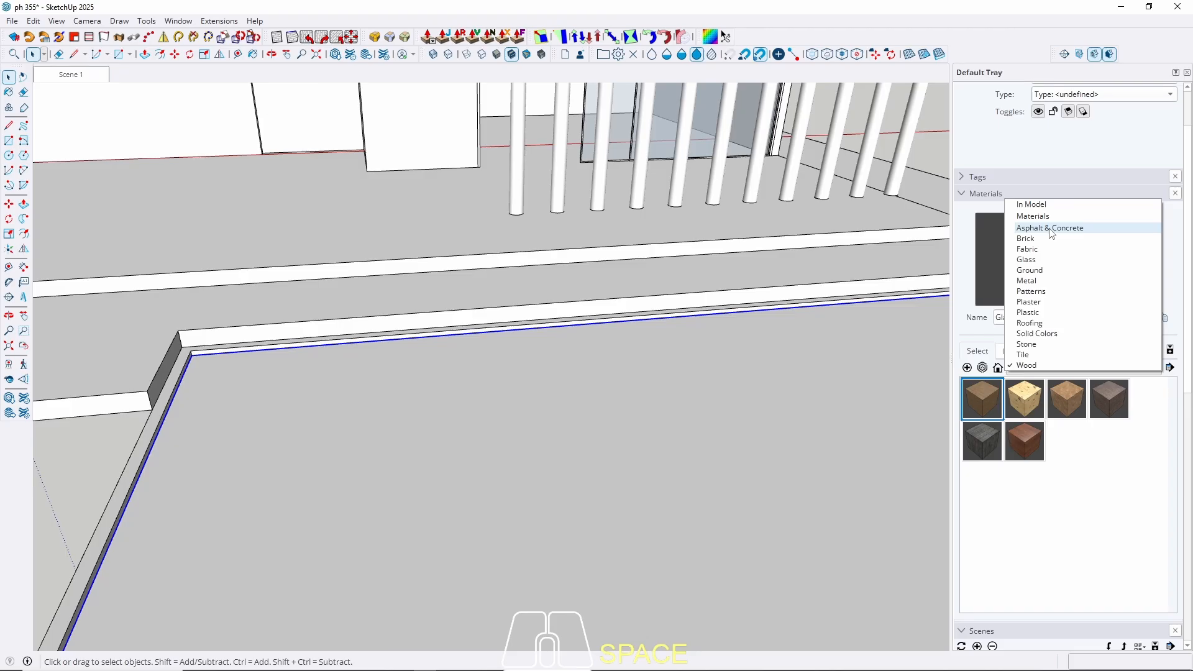
click(1078, 228)
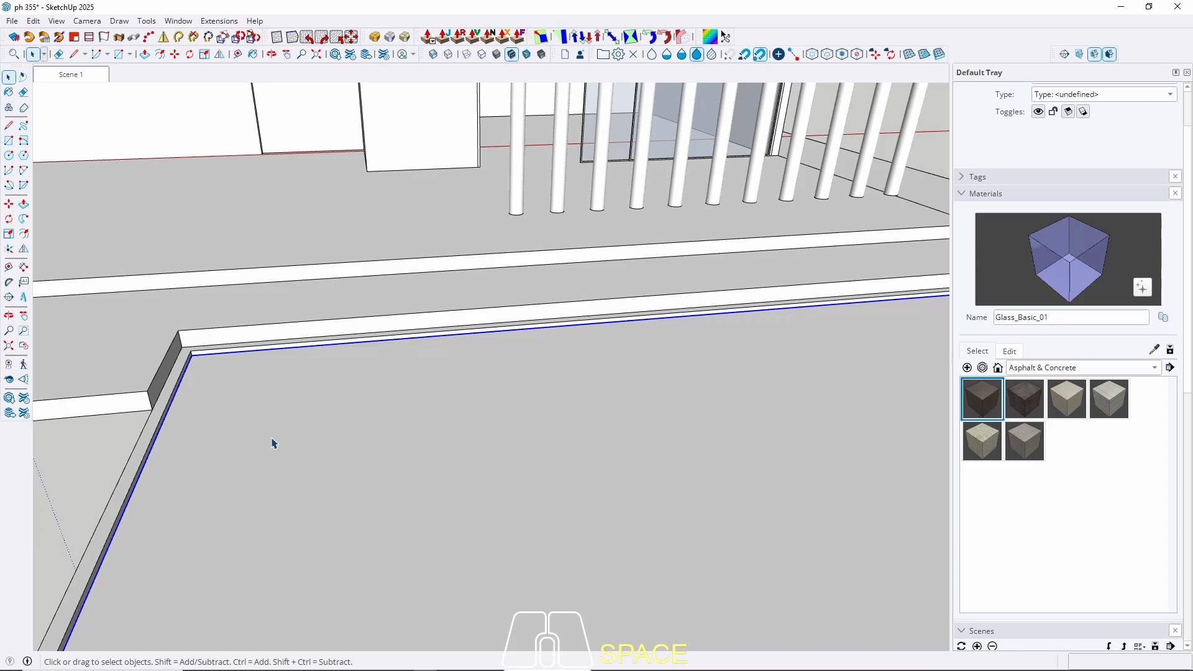
click(1050, 368)
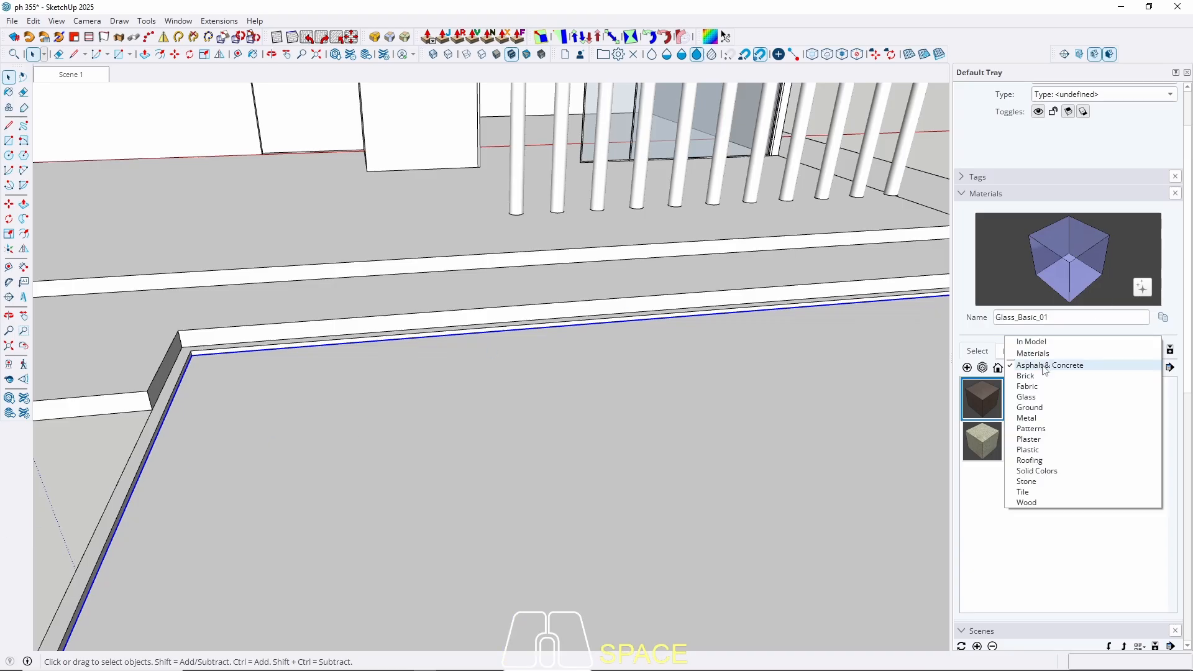
click(1026, 396)
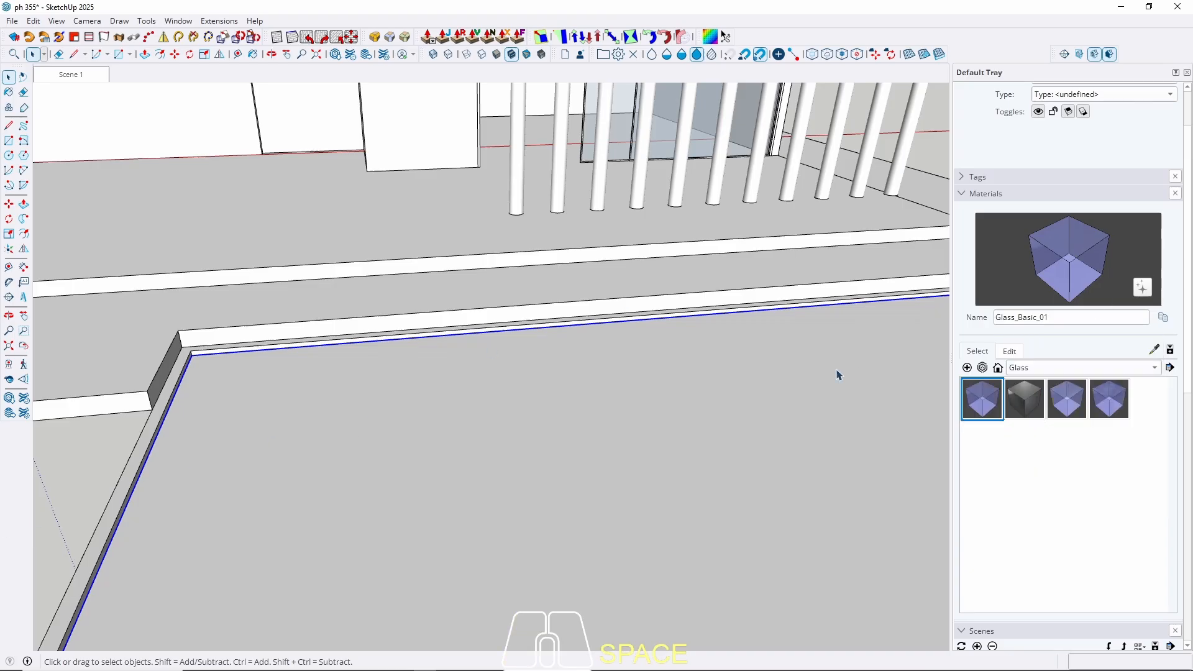
click(1114, 398)
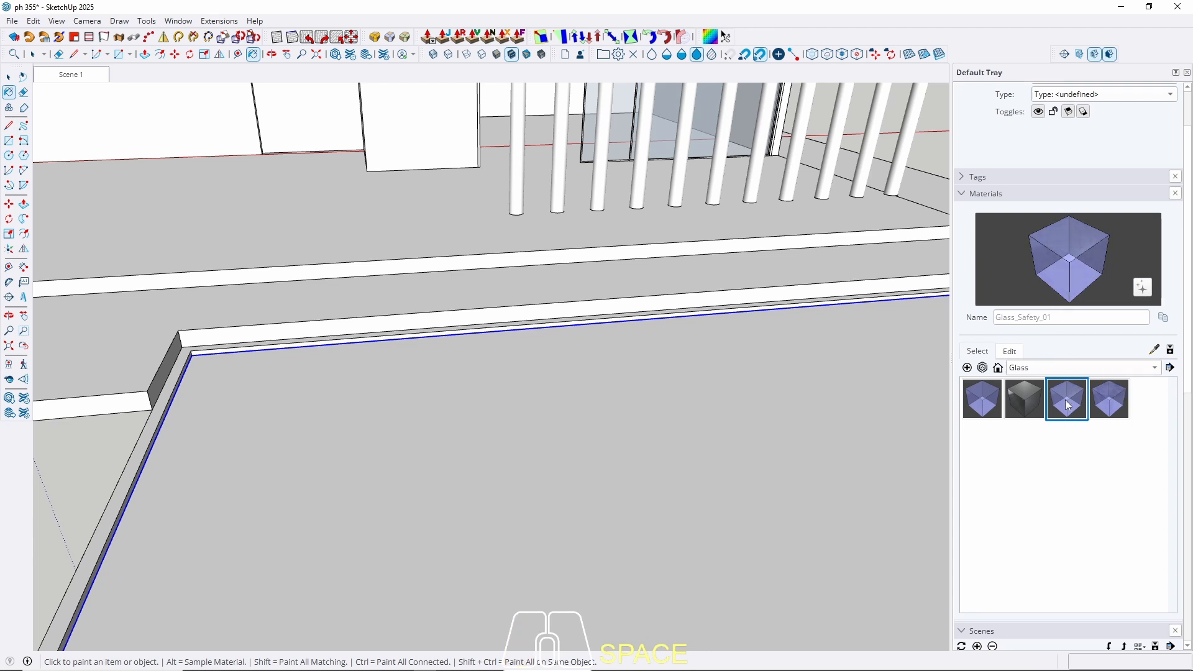
click(978, 410)
click(1100, 408)
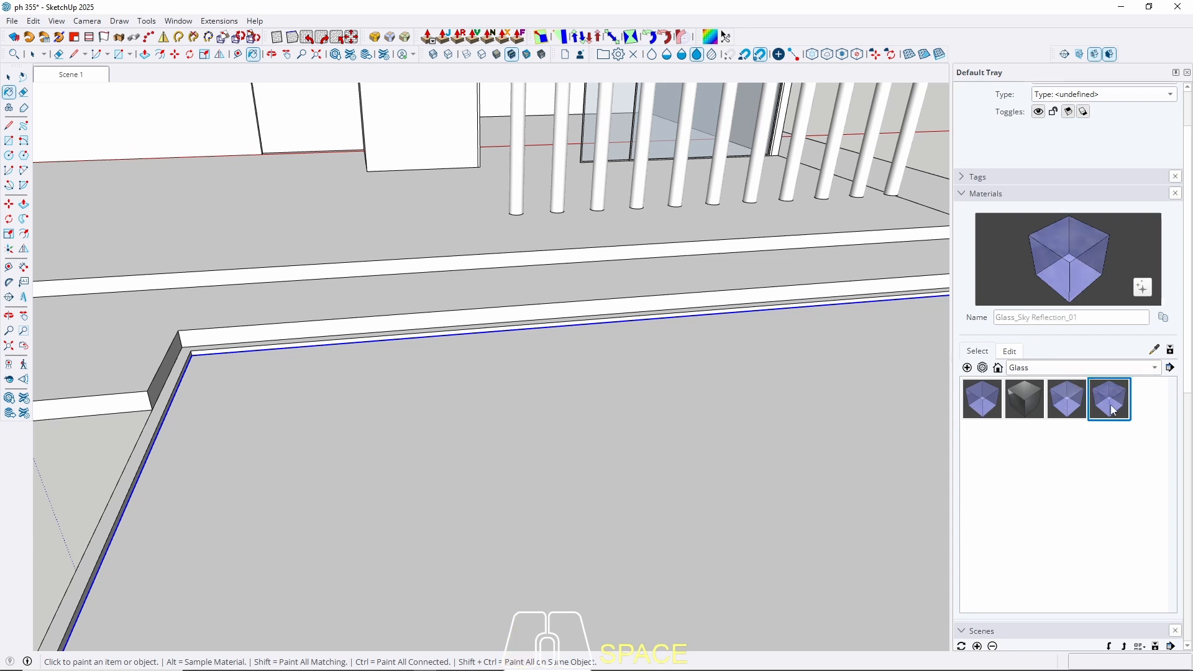
Paint the pool's bottom face with the glass material so it reads as water.
scroll(767, 376, down, 6)
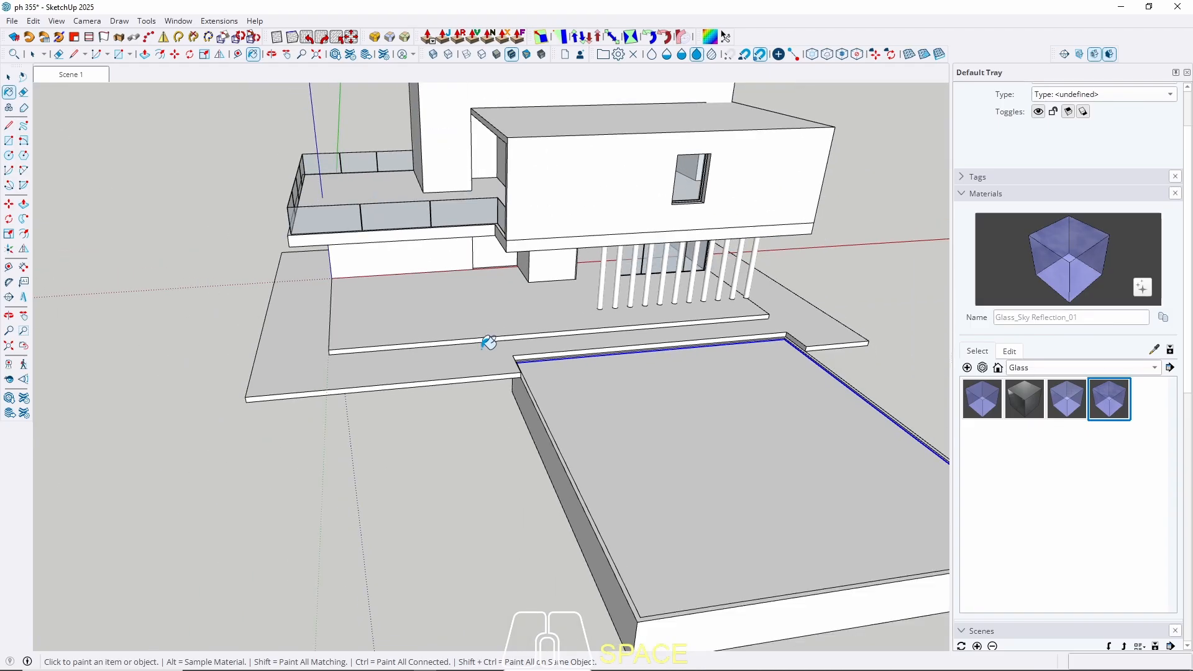
key(space)
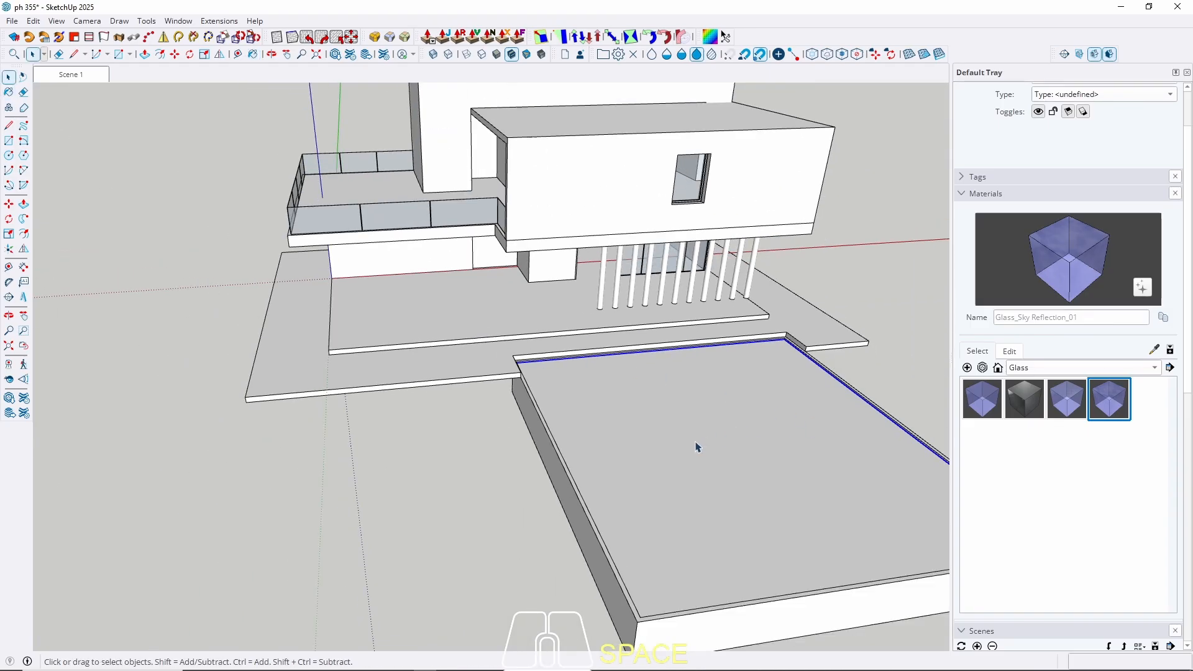
scroll(744, 445, up, 6)
shift+click(453, 440)
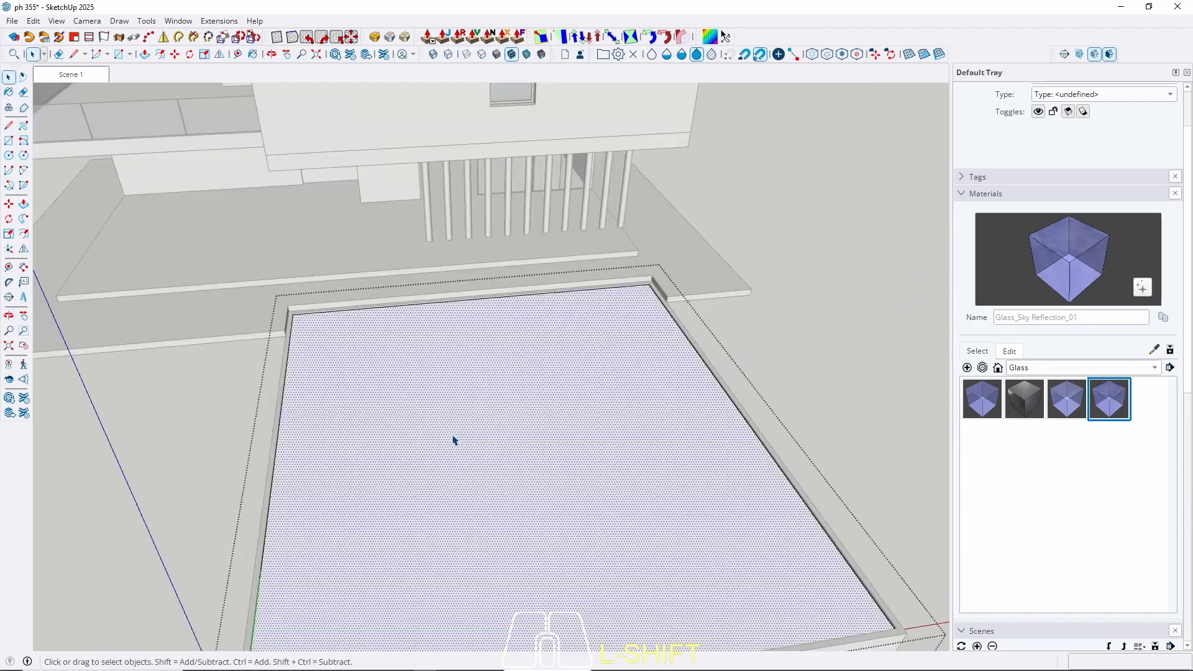
key(b)
click(445, 435)
key(space)
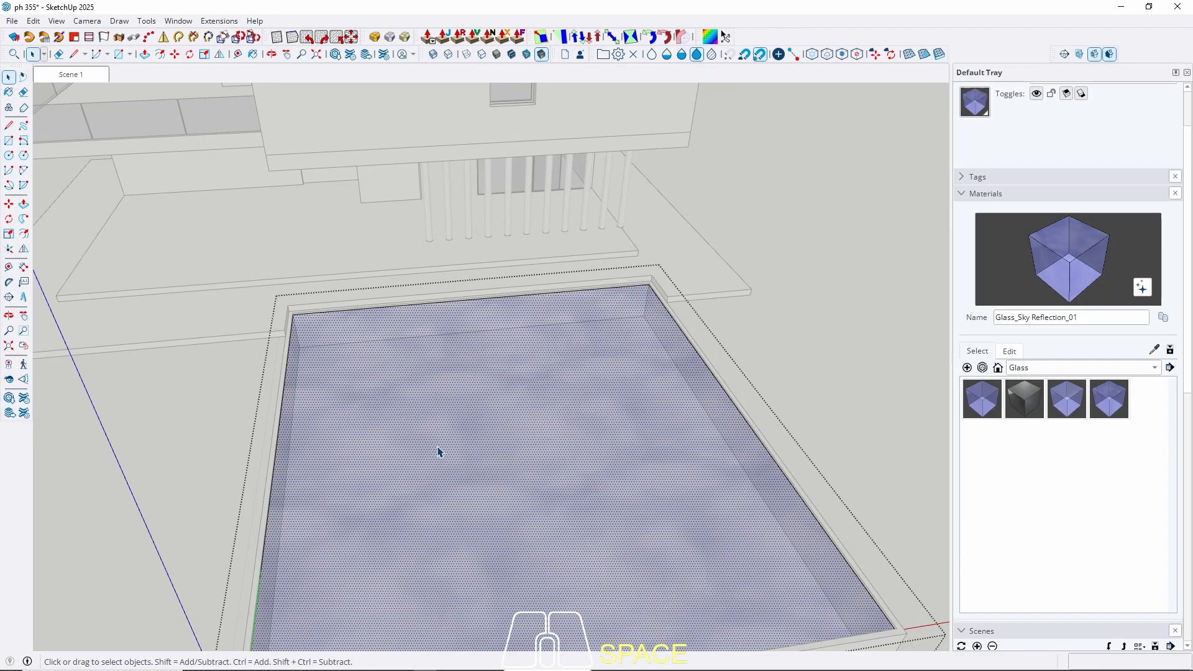
key(Escape)
Return to Scene 1, view the house from above left, and try Stone's Marble_01_1K.
click(79, 76)
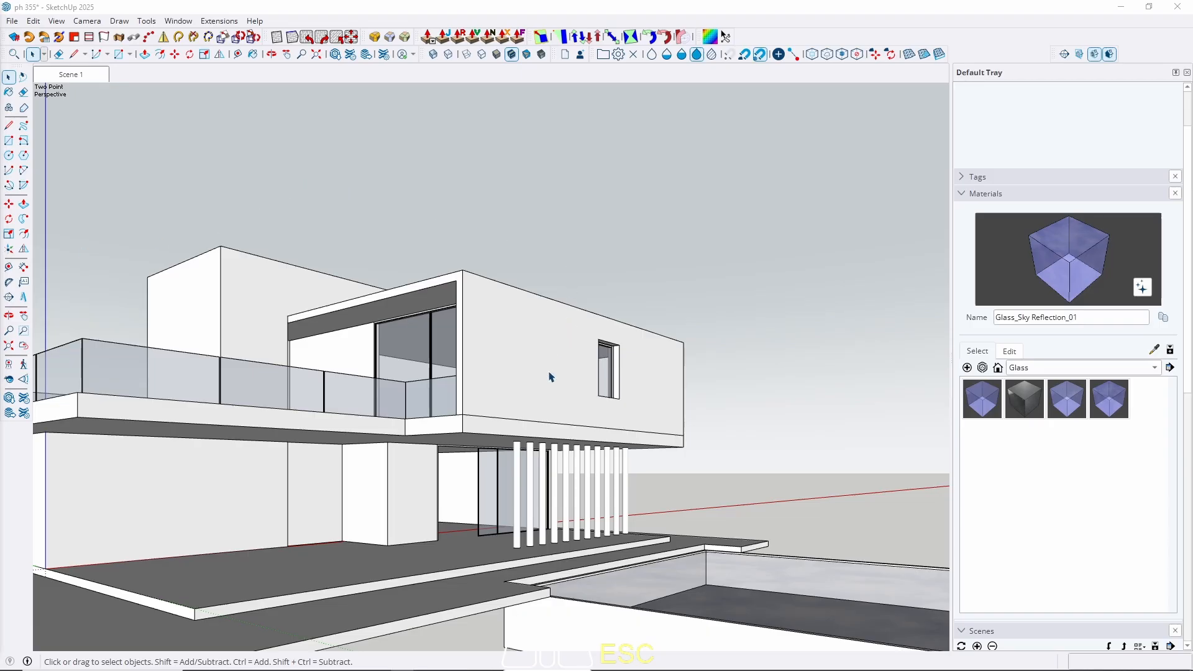
middle_drag(550, 377, 438, 411)
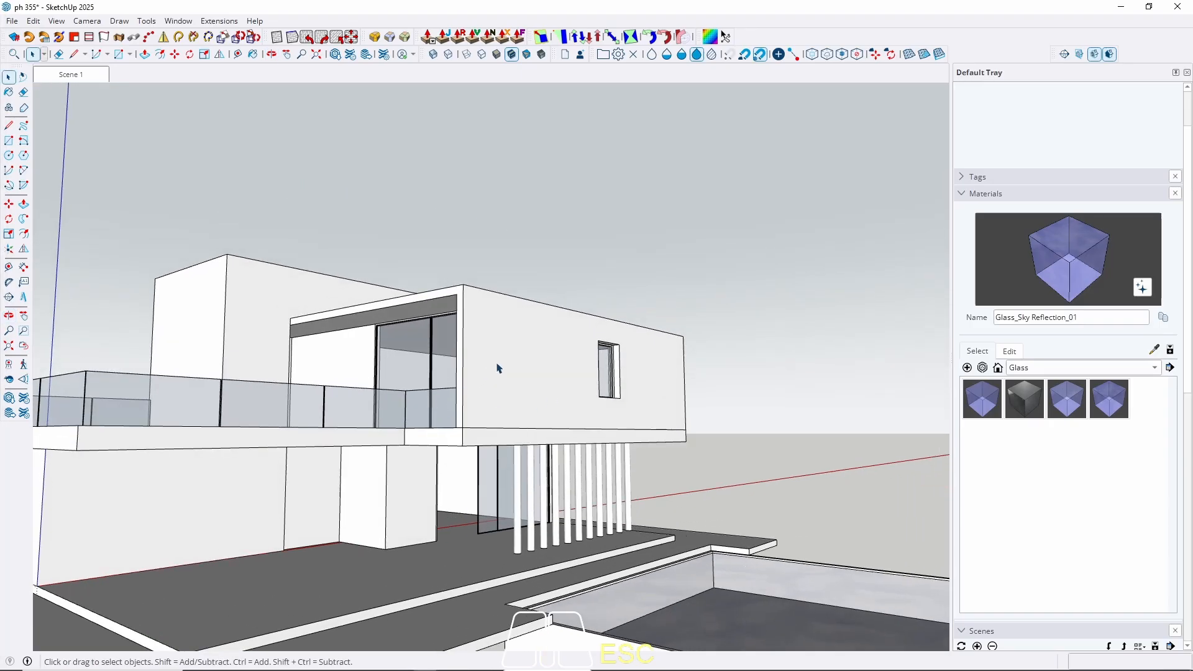
middle_drag(532, 359, 569, 350)
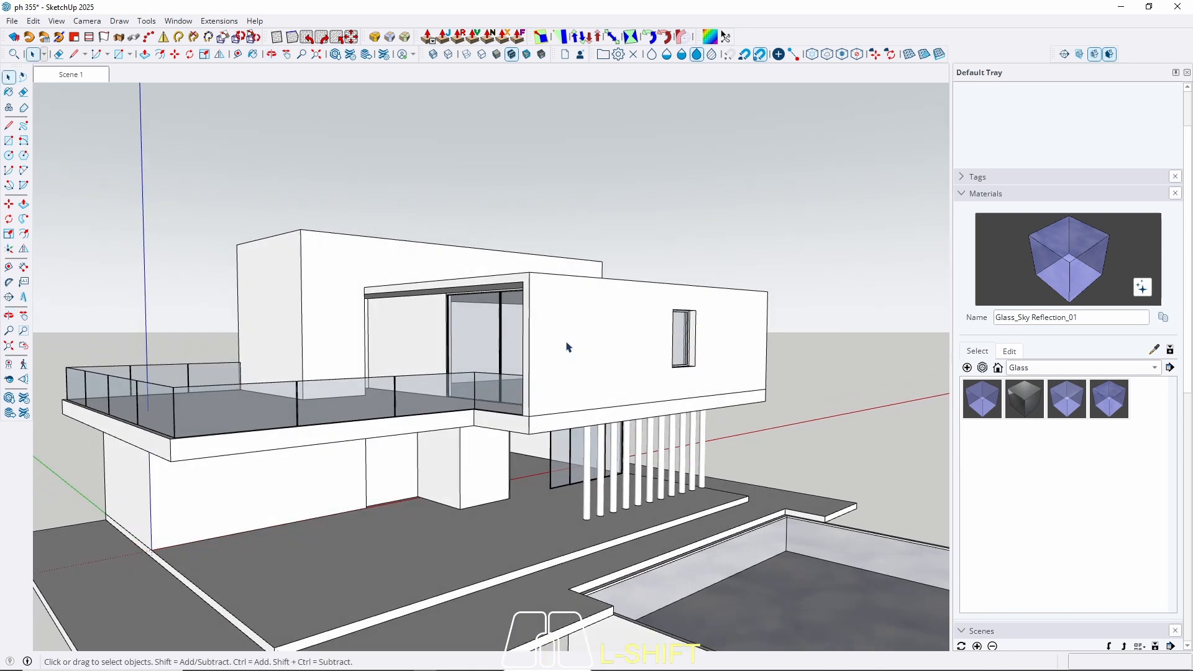
click(1079, 371)
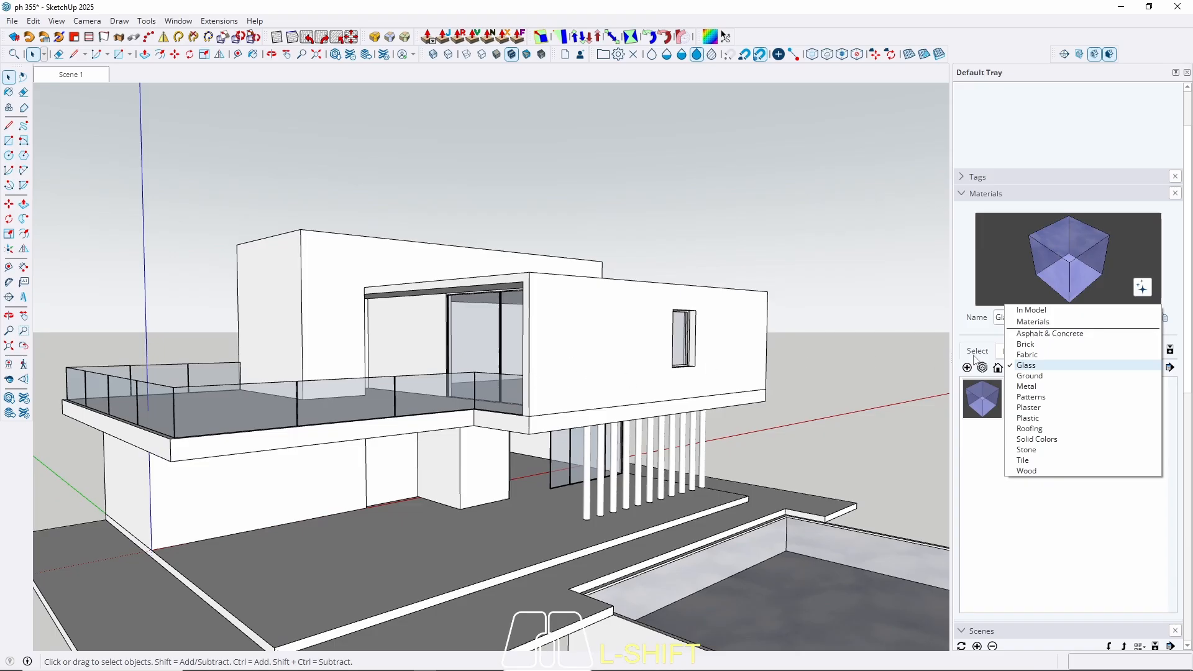
click(1085, 334)
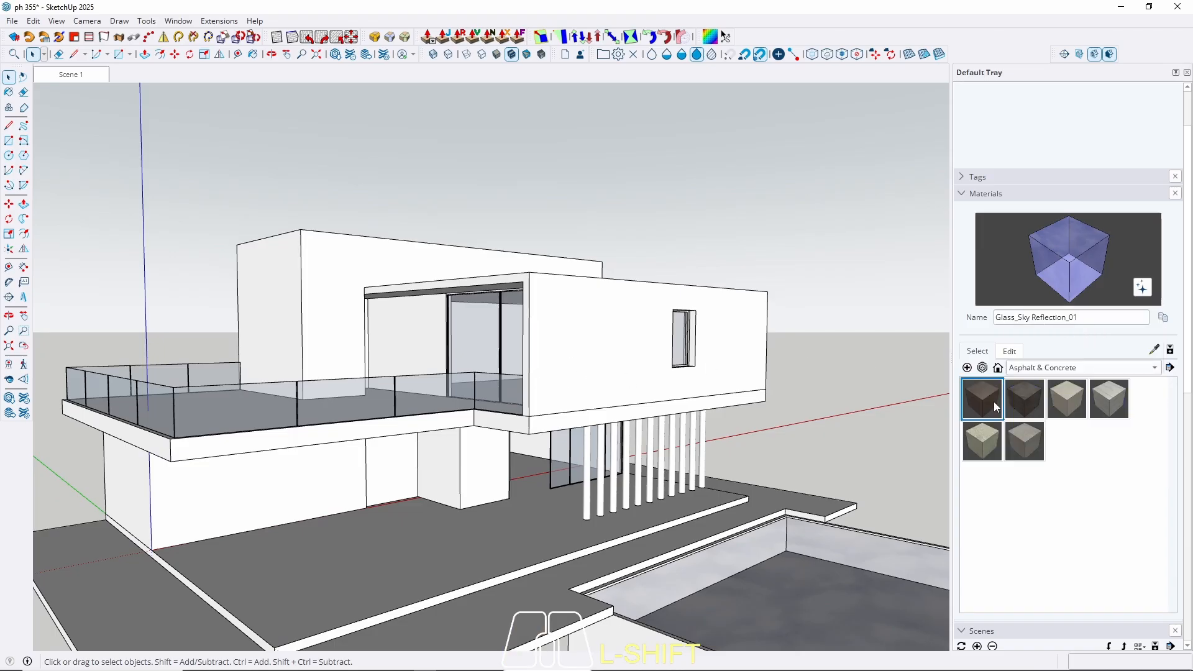
click(1052, 371)
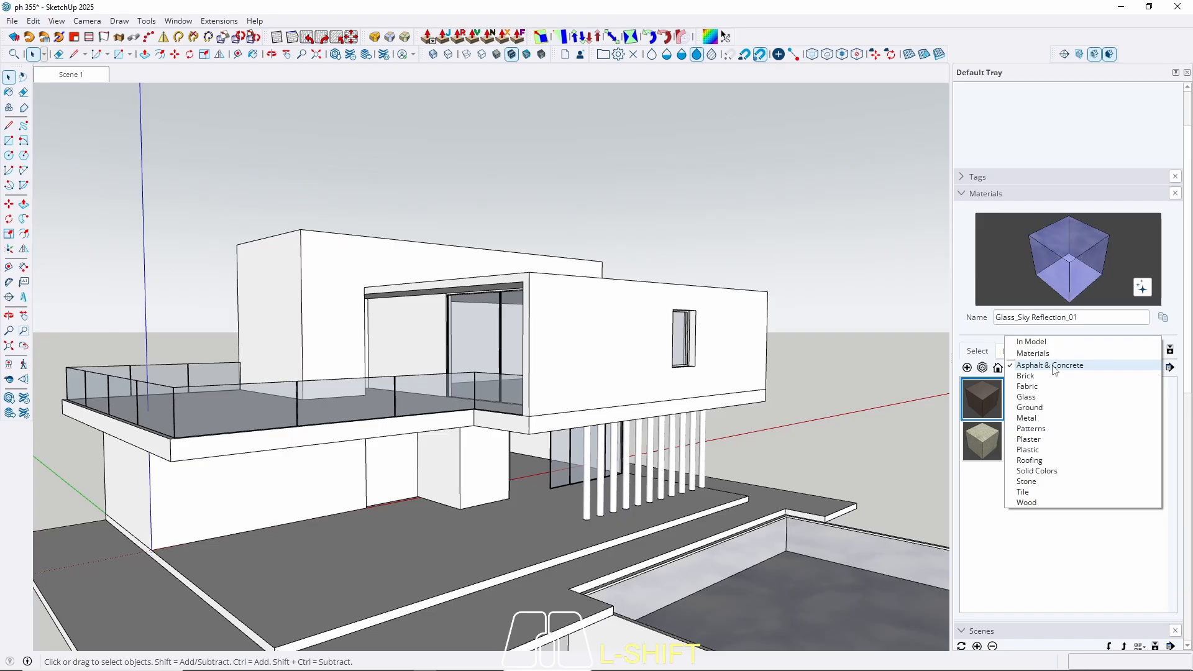
click(1045, 483)
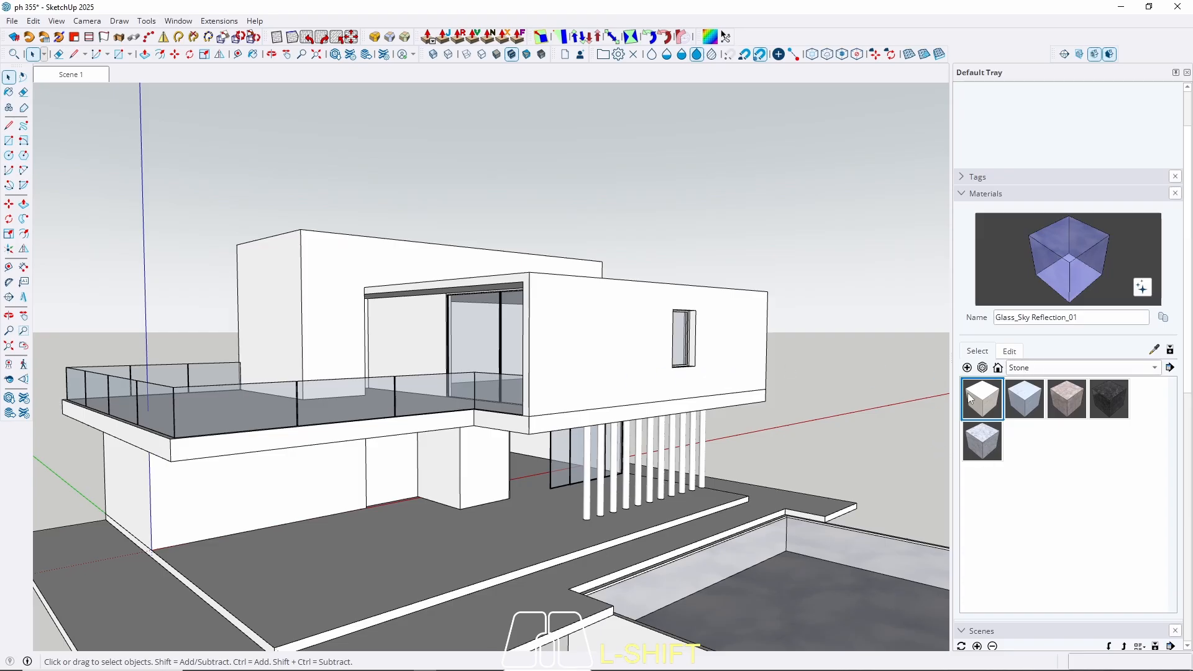
click(988, 404)
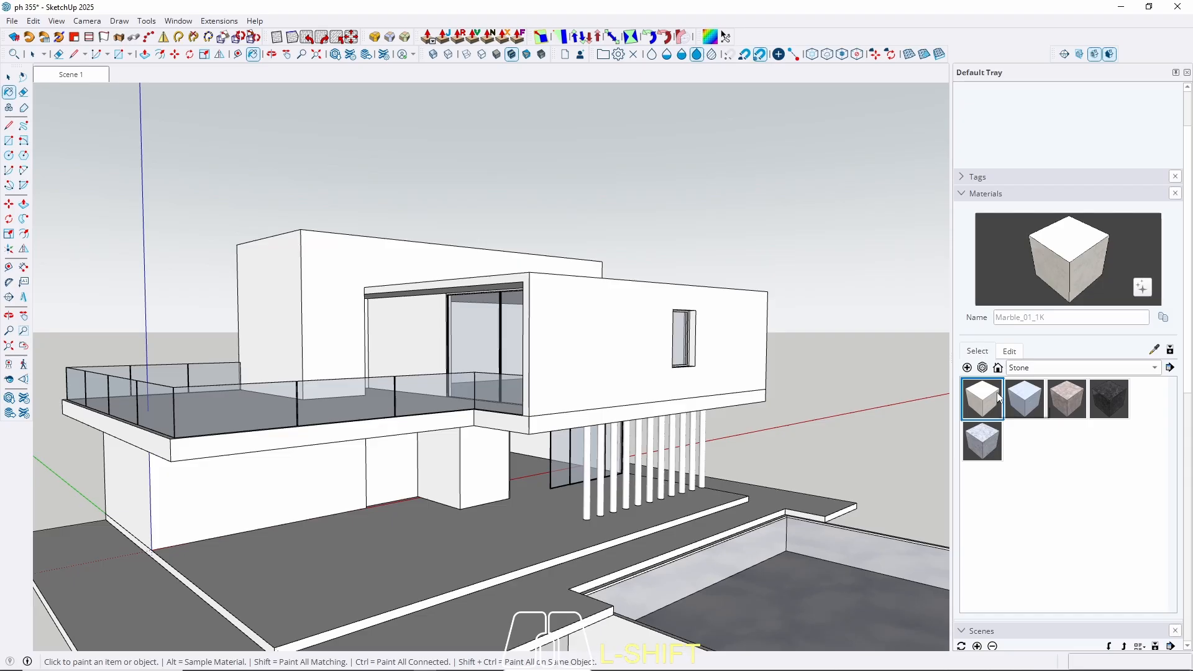
Pick Asphalt_02_1K from Asphalt & Concrete and zoom to fit the whole model.
click(1065, 370)
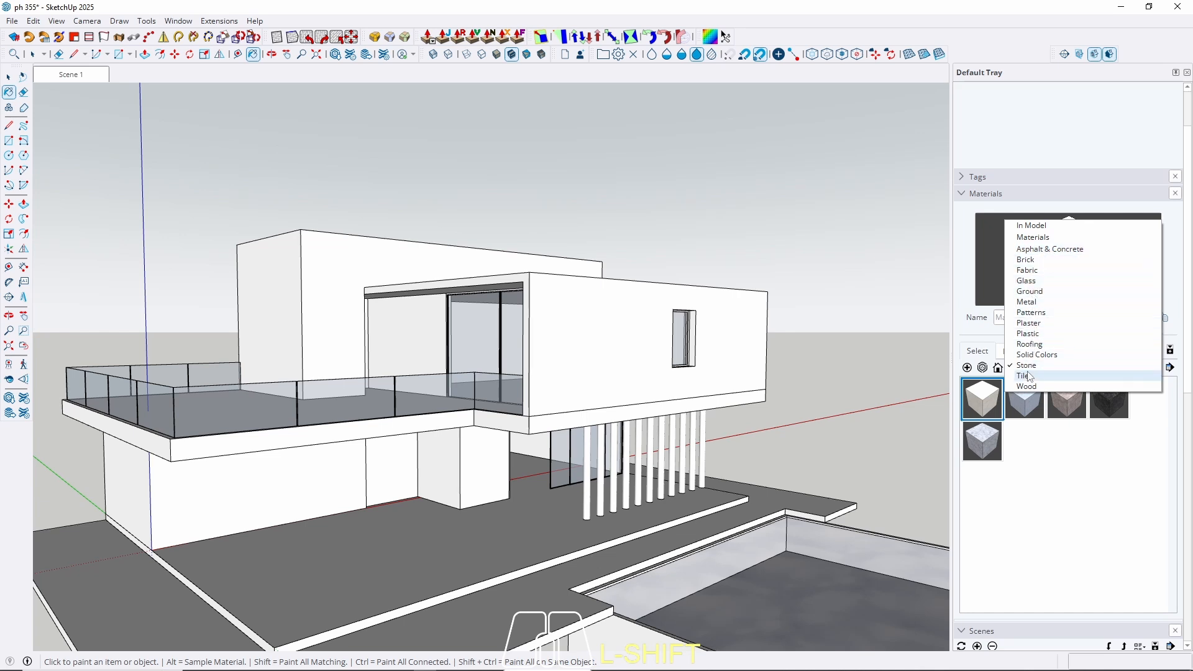
click(1050, 249)
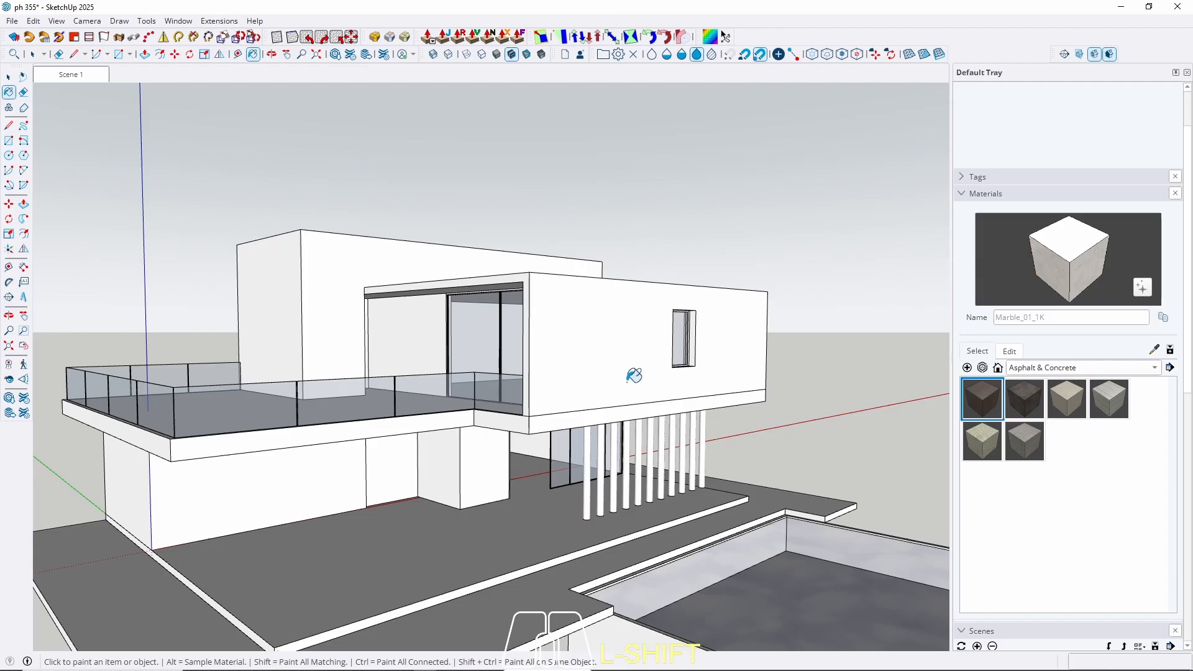
mouse_move(634, 373)
middle_down()
mouse_move(670, 340)
mouse_move(690, 274)
middle_up()
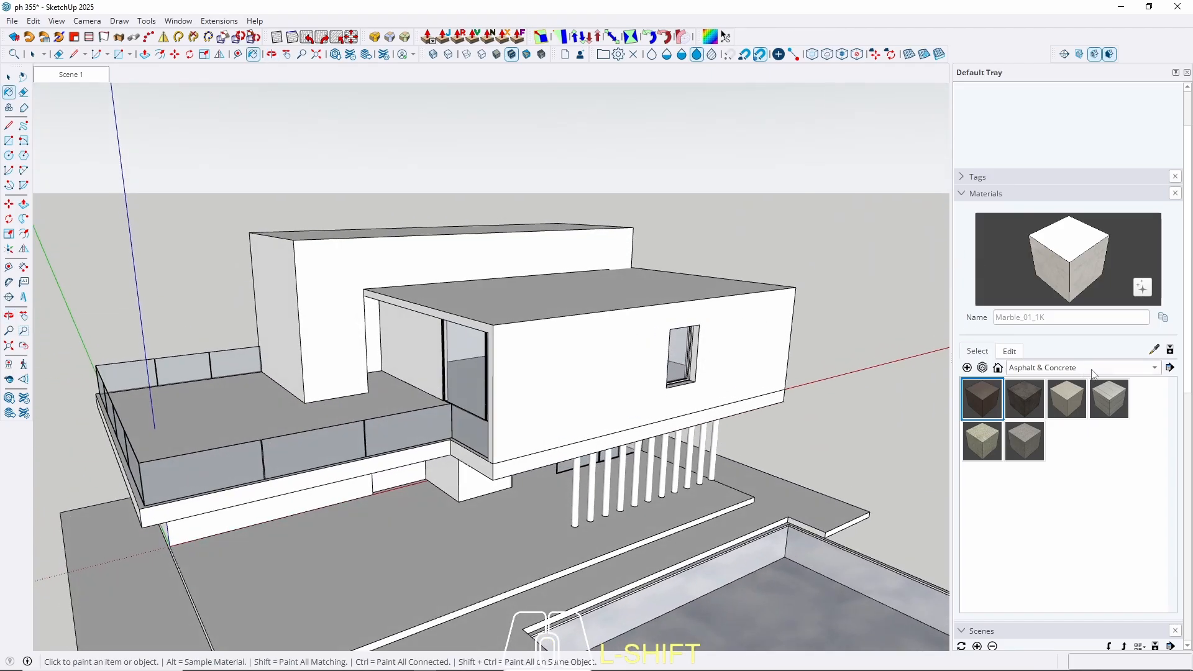
click(1060, 368)
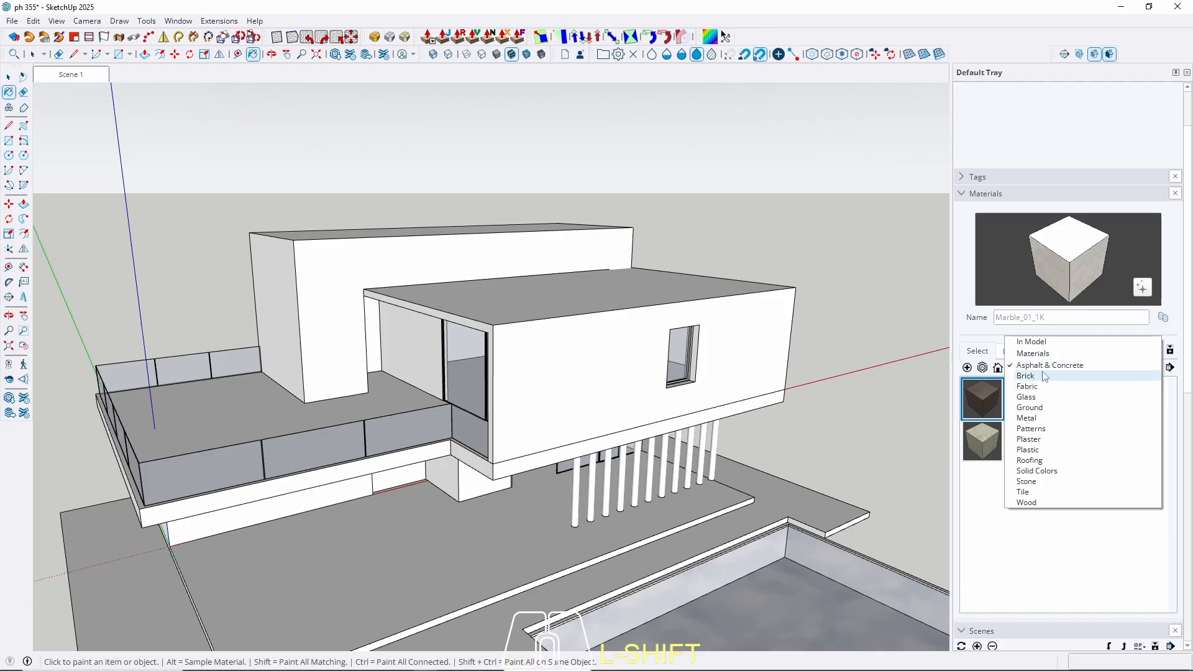
click(1050, 365)
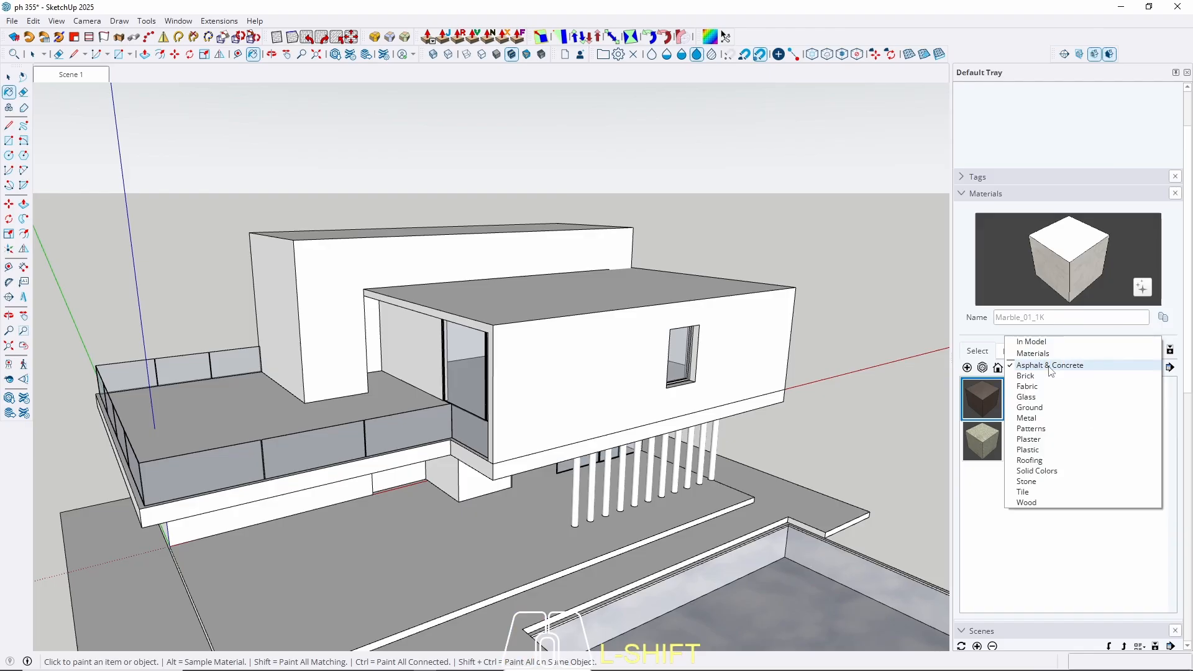
click(991, 352)
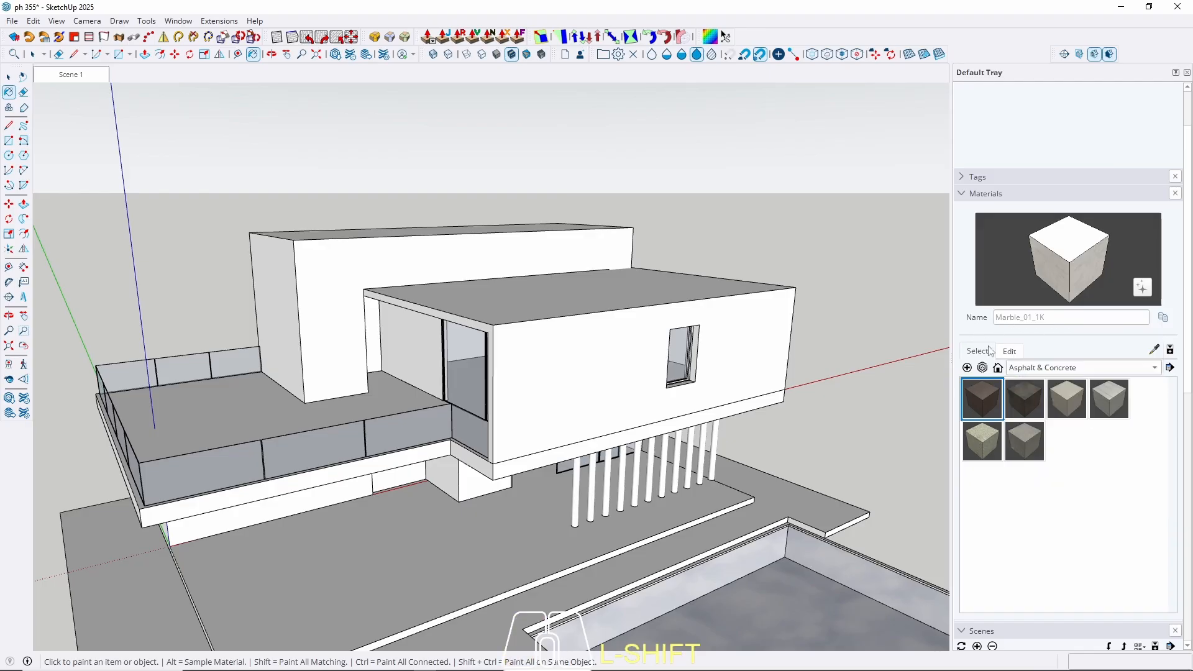
click(1026, 395)
key(shift+z)
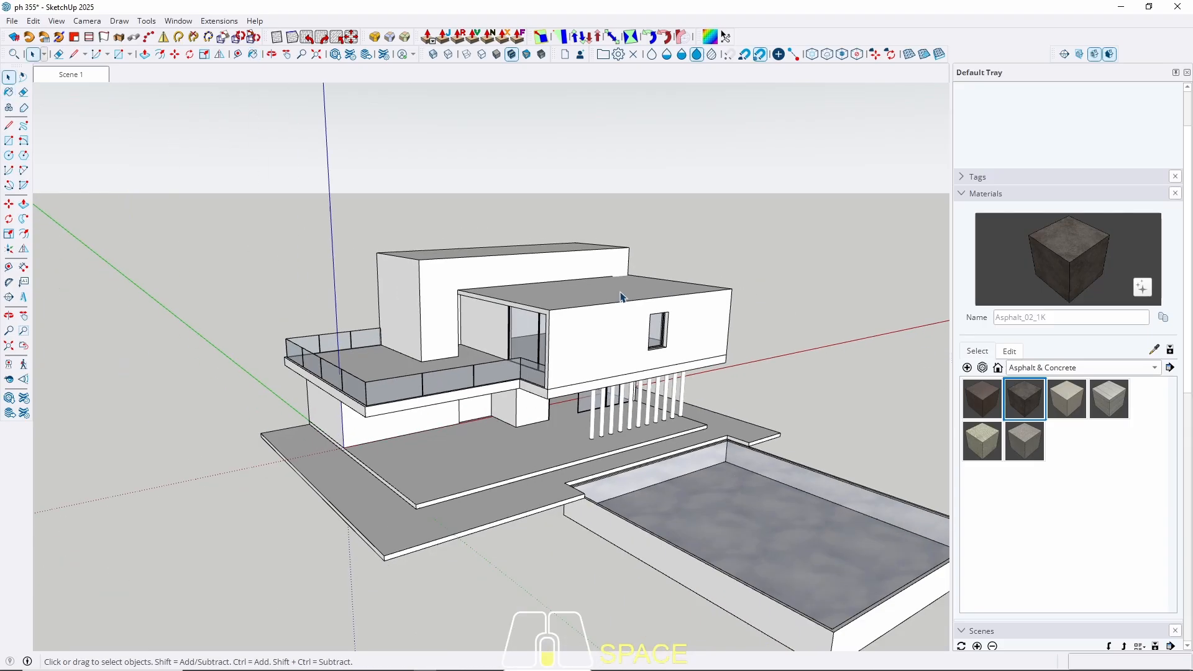
key(space)
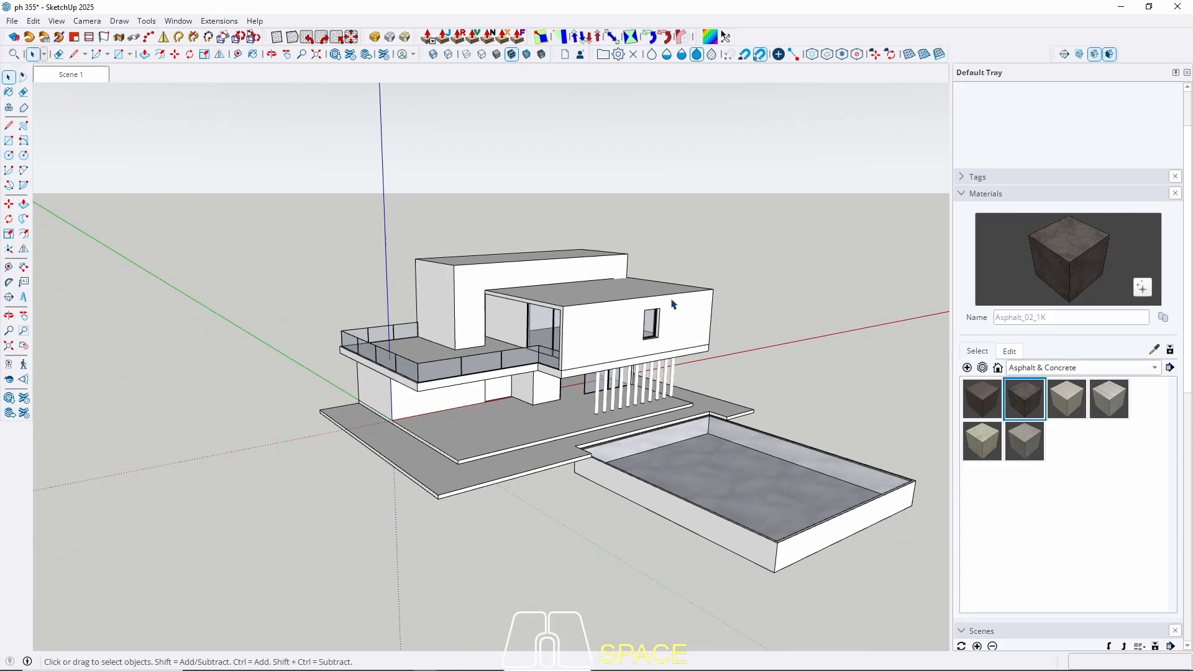
Pick Concrete_06_1K from Asphalt & Concrete and open its edit settings.
click(1084, 370)
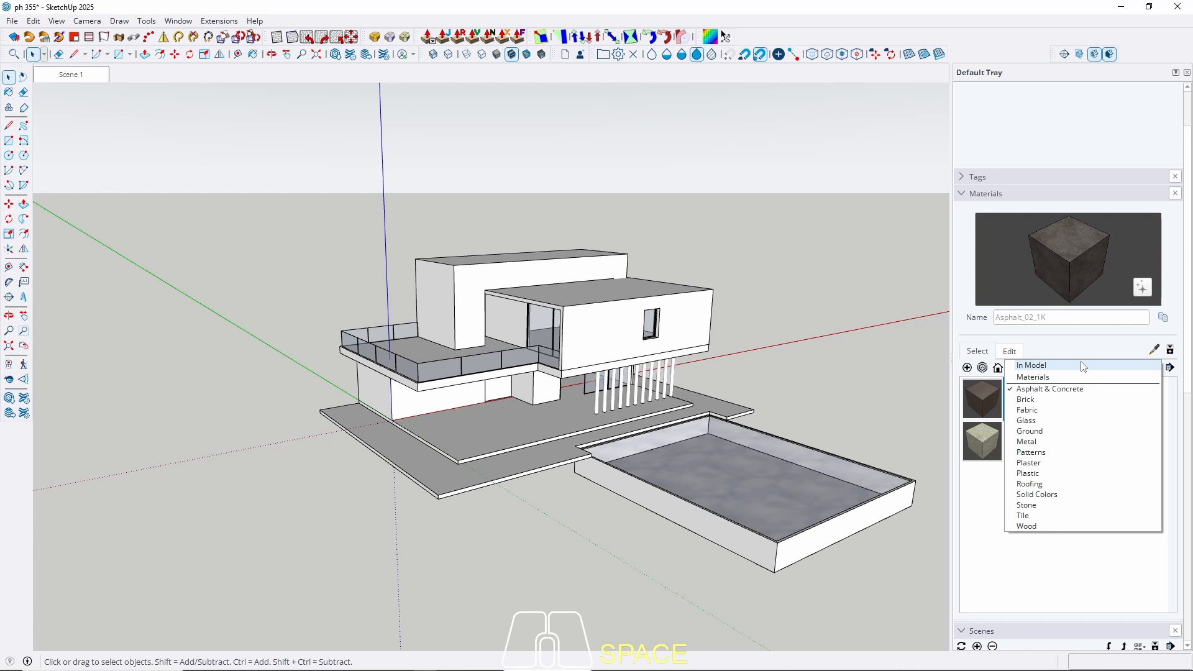
click(1065, 389)
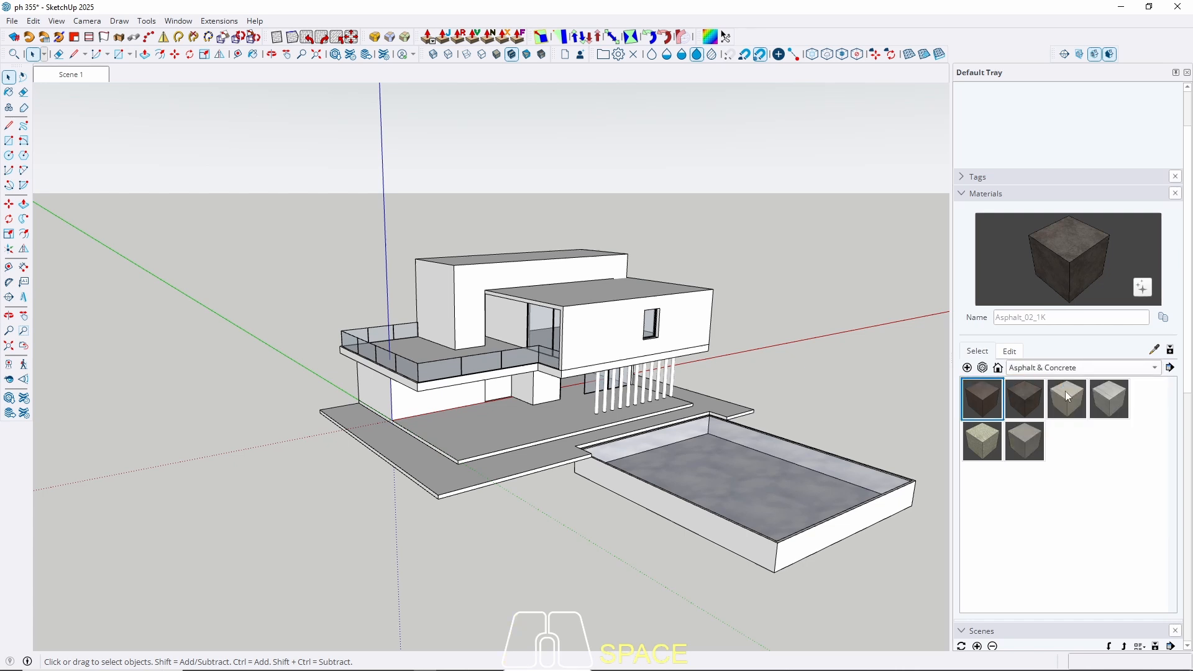
click(1032, 441)
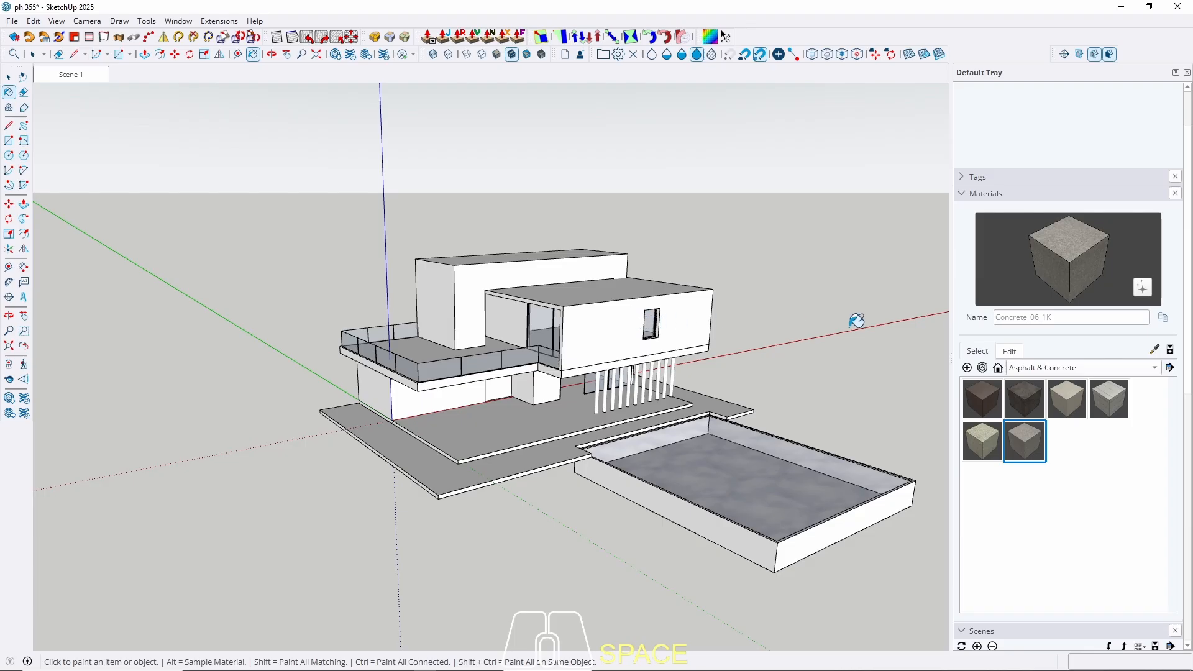
click(1010, 351)
scroll(1137, 445, down, 3)
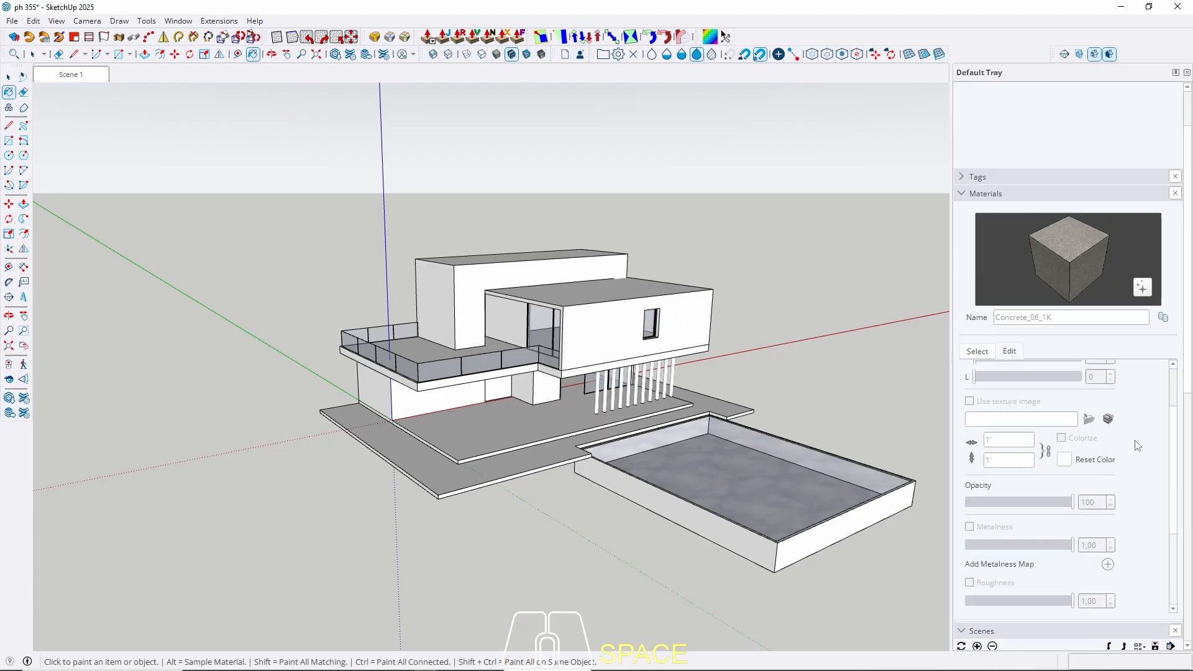
scroll(1138, 446, down, 5)
scroll(1137, 446, up, 5)
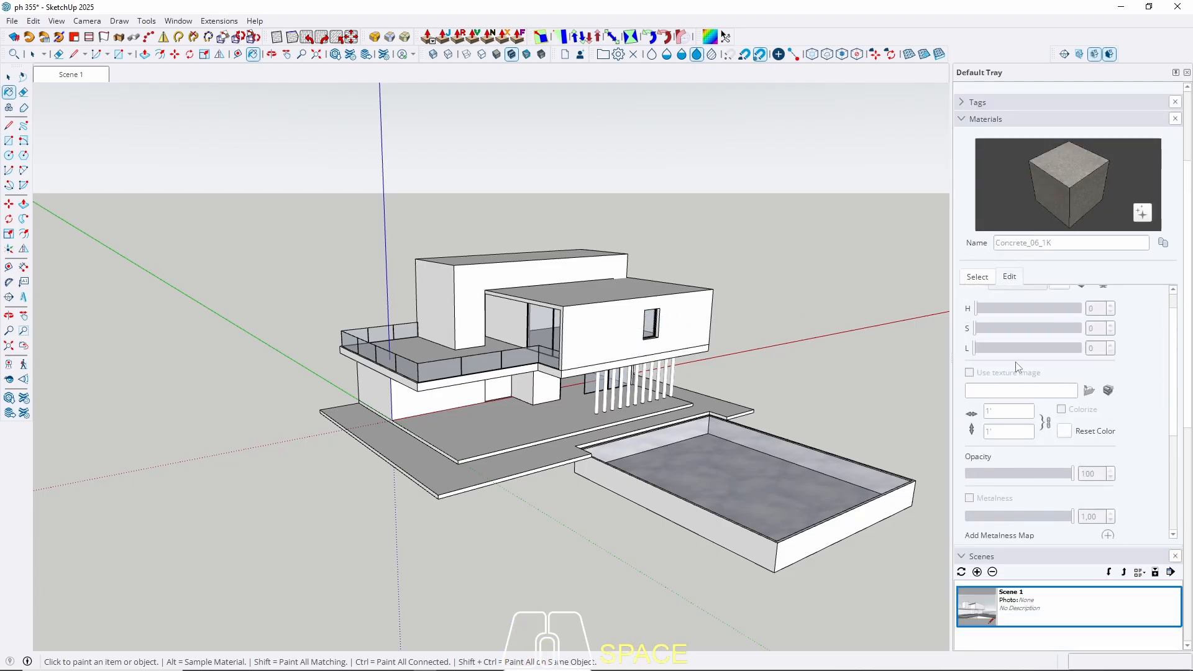
Paint all geometry inside the upper box group with Concrete_06_1K.
key(space)
scroll(603, 319, up, 3)
scroll(585, 334, up, 1)
double_click(585, 335)
triple_click(584, 335)
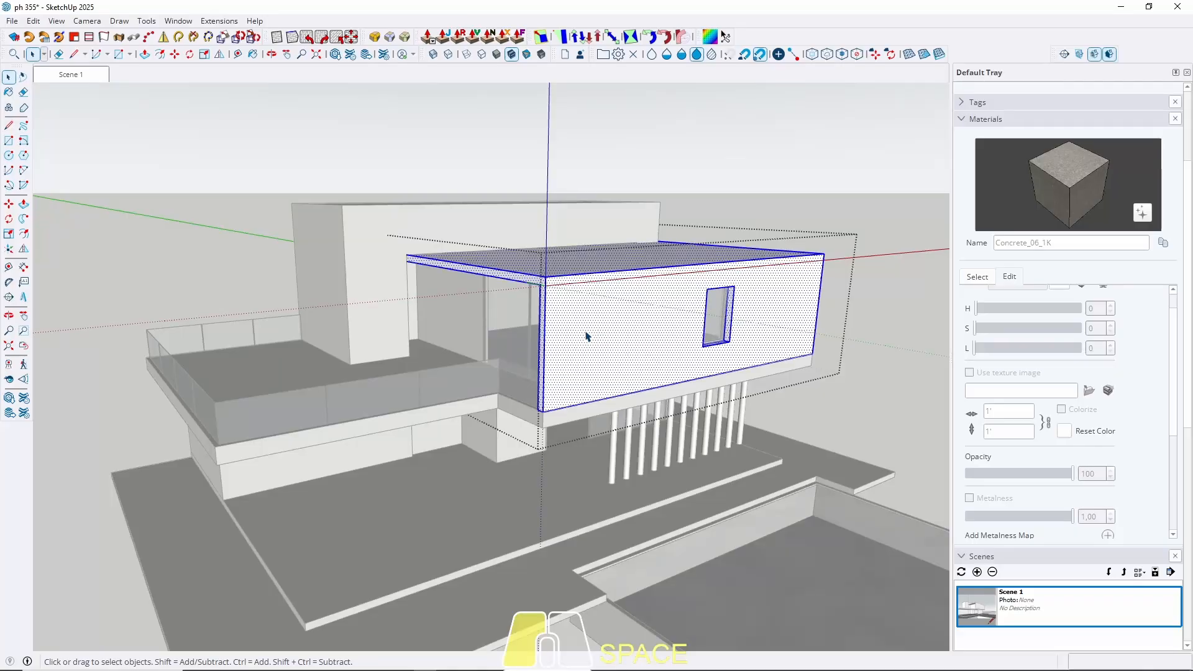
key(b)
click(591, 324)
key(Escape)
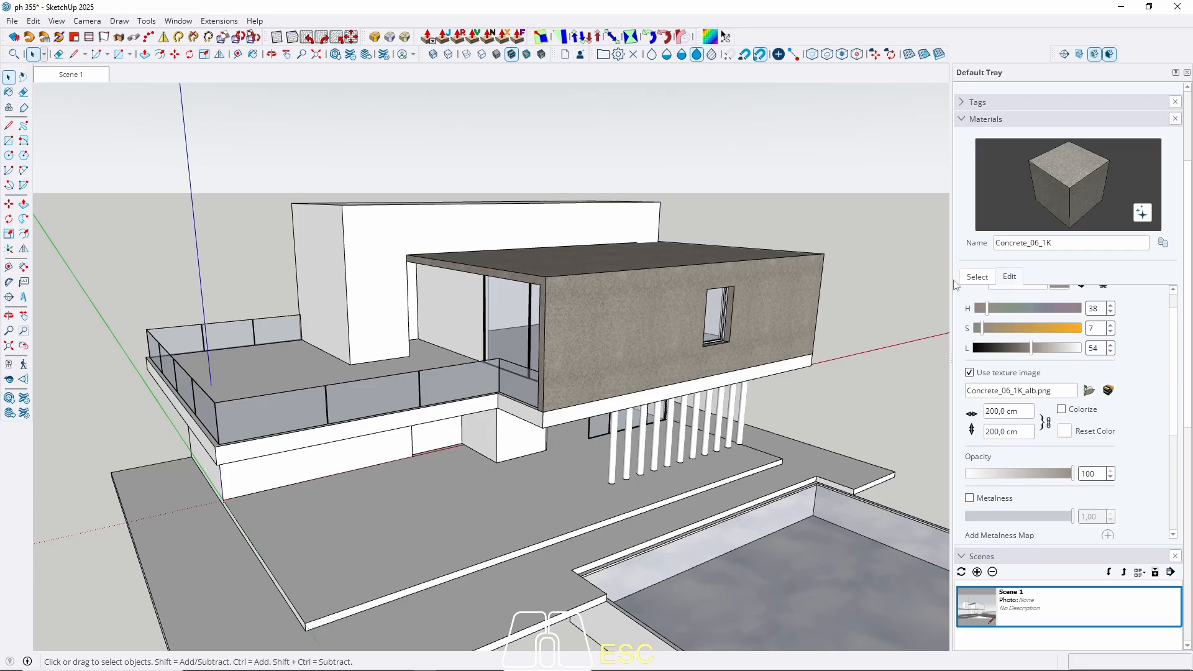
Retune the concrete to a neutral light grey, removing the tint and raising lightness to about 90.
drag(1032, 348, 1069, 351)
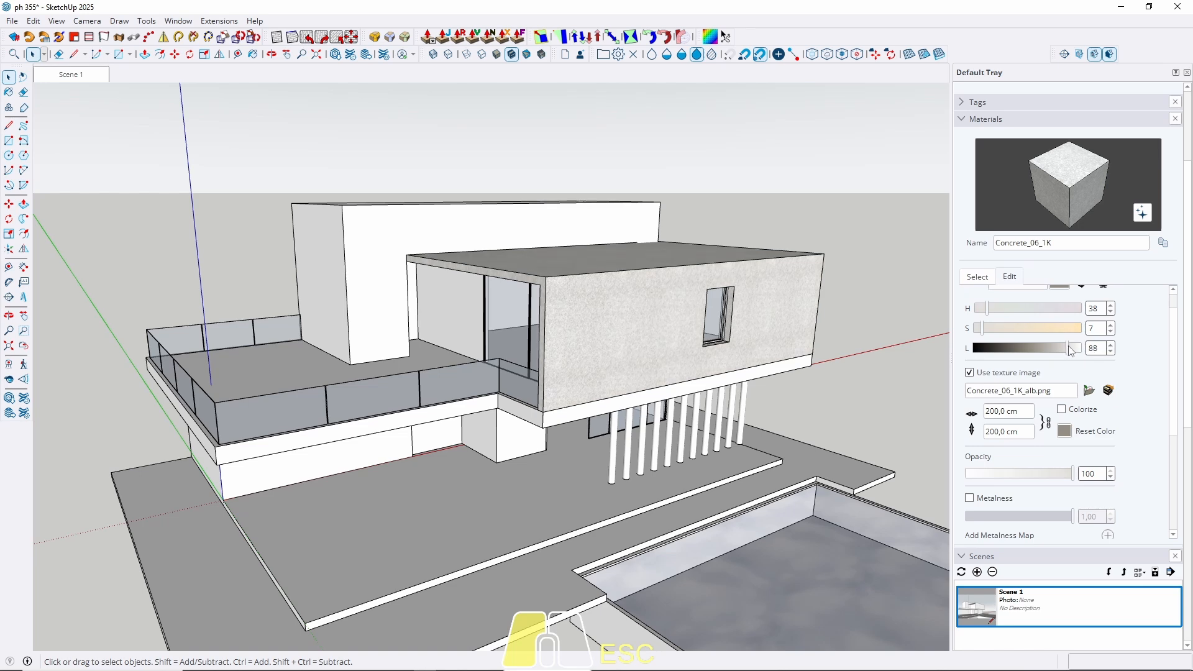
drag(1069, 350, 1043, 348)
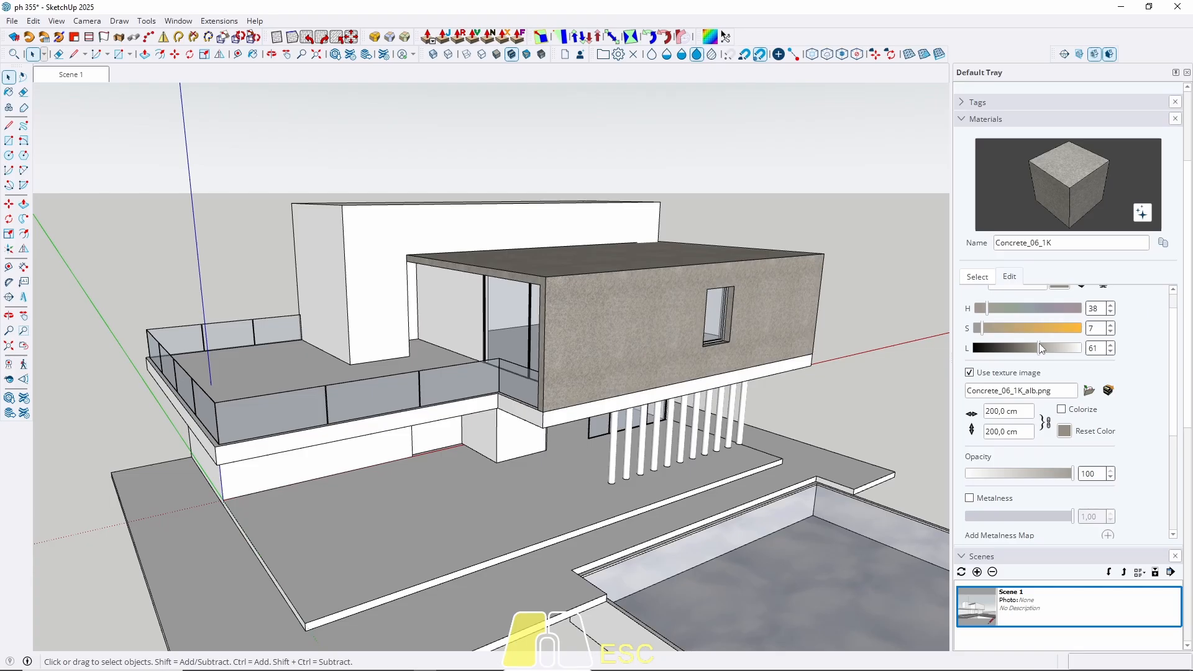
drag(1043, 353, 1053, 353)
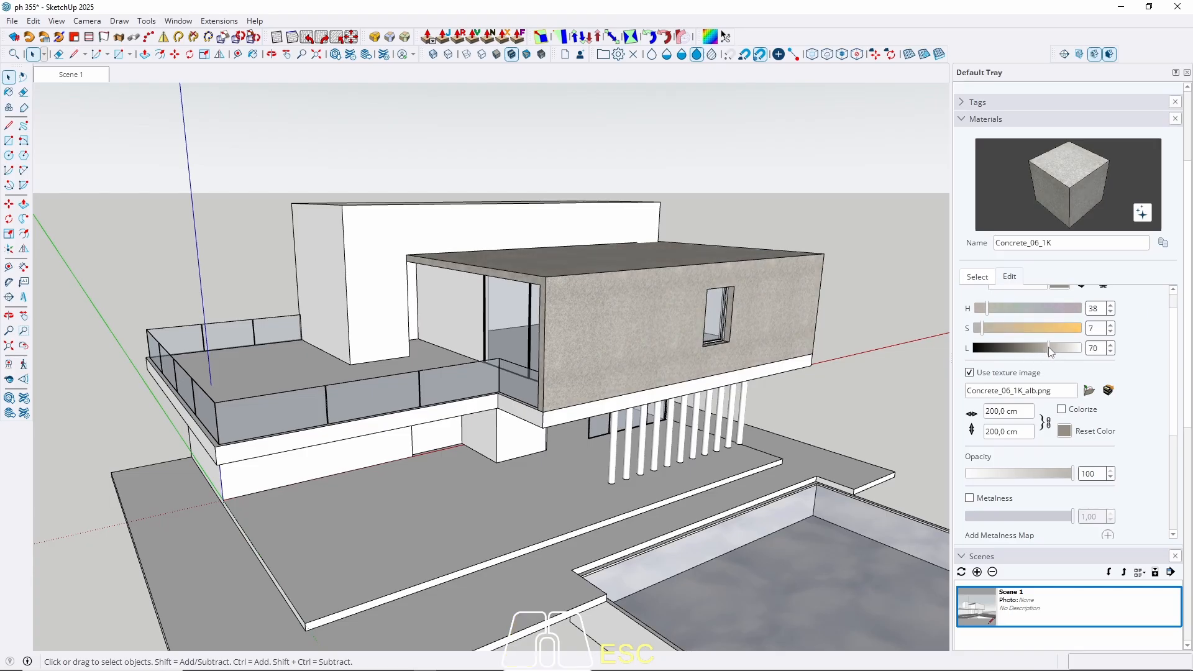
drag(984, 333, 978, 336)
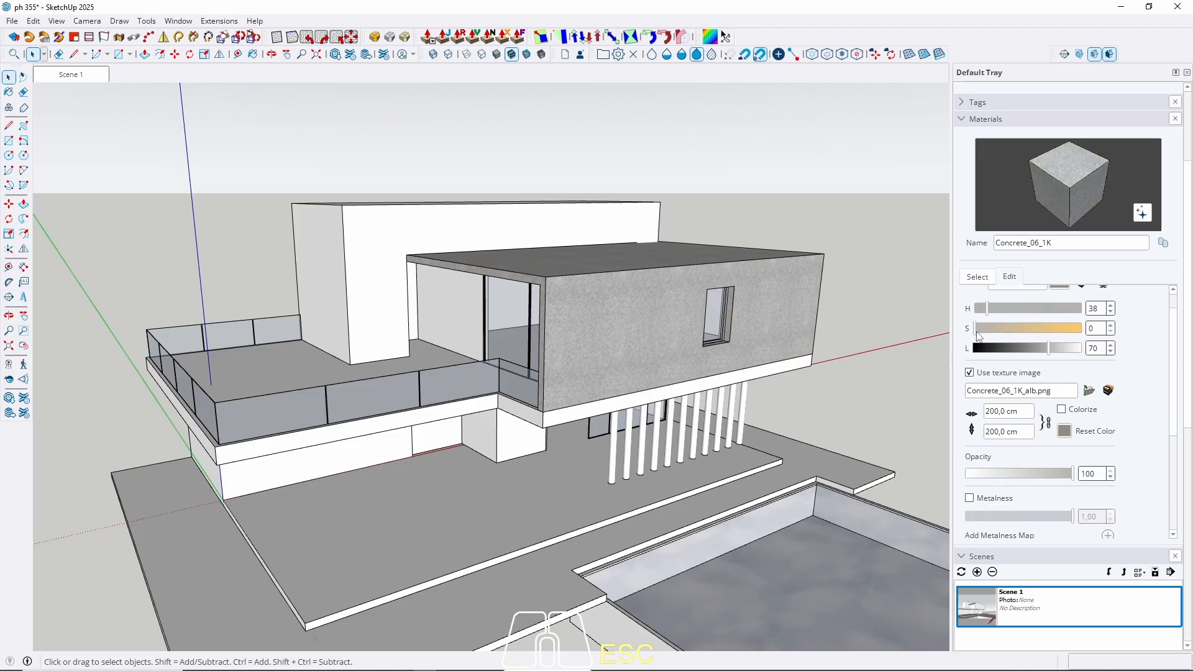
drag(1054, 349, 1074, 354)
middle_drag(662, 399, 410, 344)
scroll(479, 312, up, 6)
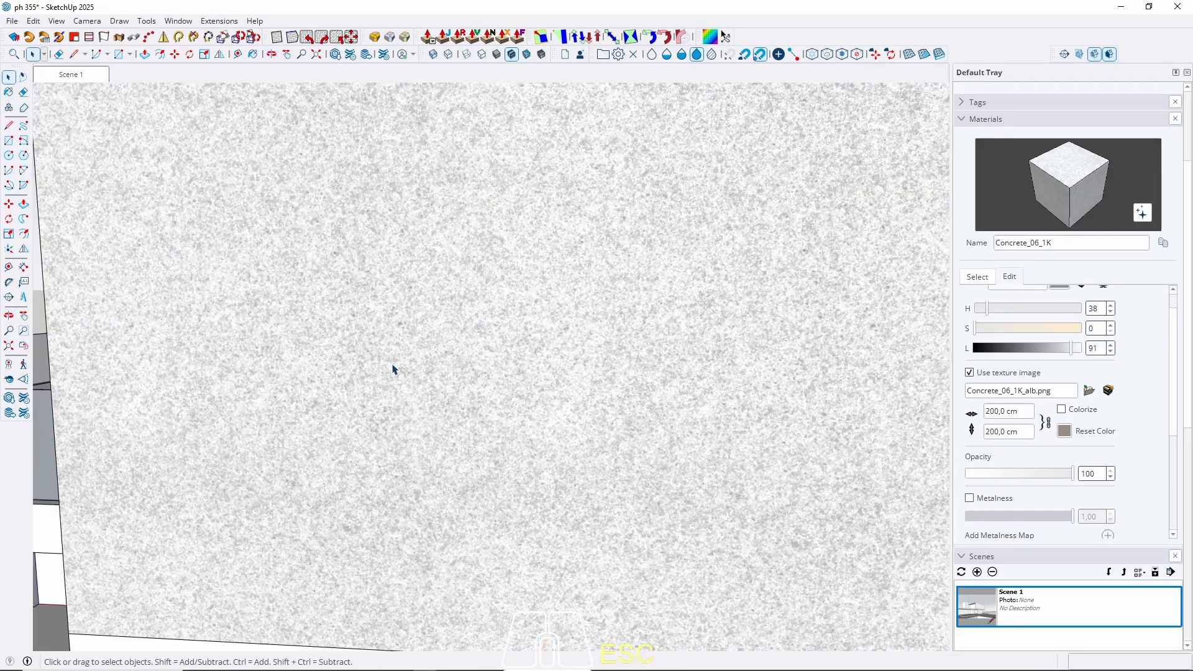
scroll(394, 370, down, 3)
scroll(374, 372, down, 4)
Return to Scene 1 and sample the concrete from the painted upper wall.
middle_drag(368, 373, 495, 404)
click(70, 75)
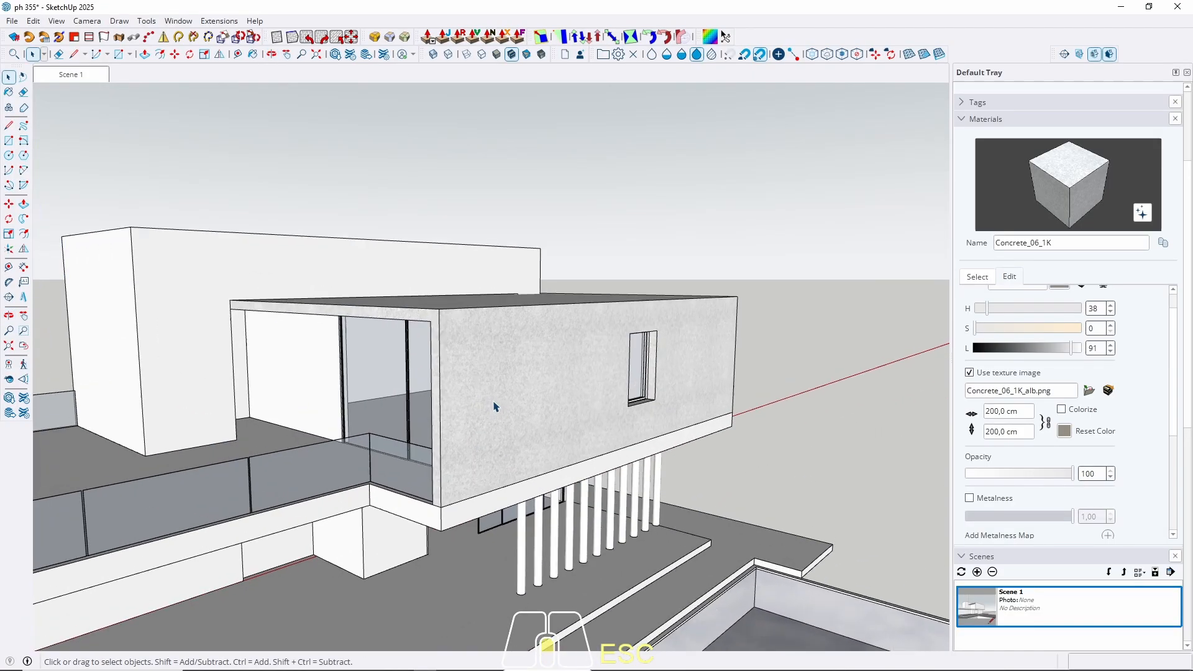
key(b)
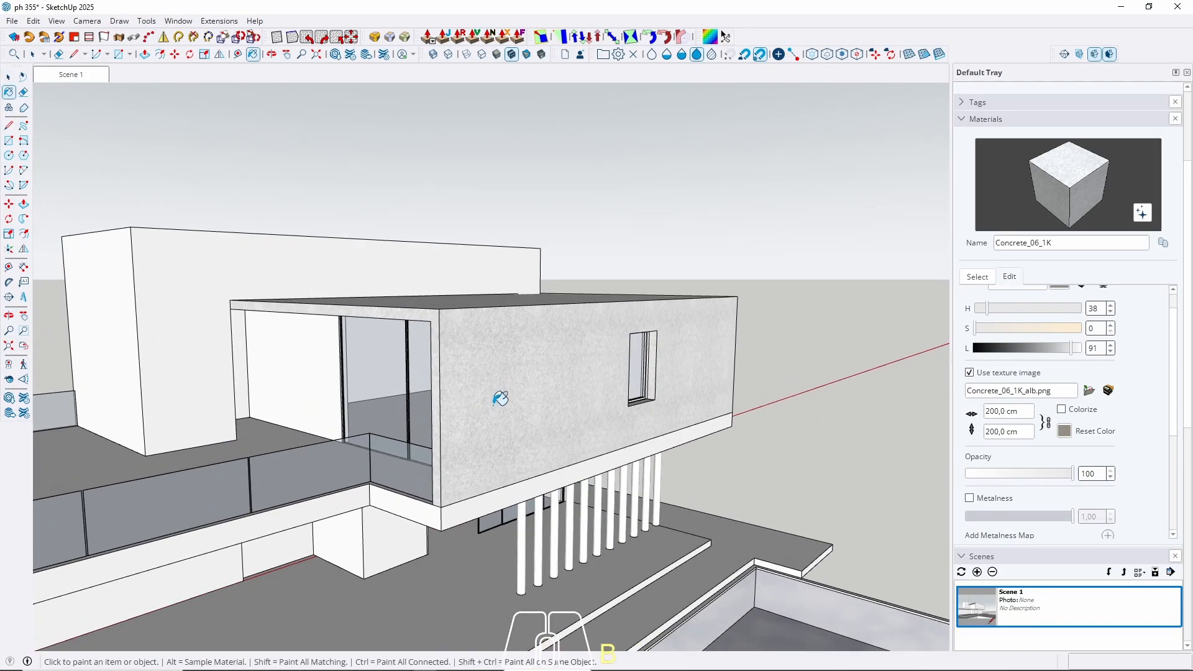
key(alt)
alt+click(498, 402)
key(space)
middle_drag(498, 398, 340, 352)
Paint all geometry of the rear white block with the concrete.
double_click(322, 341)
triple_click(322, 342)
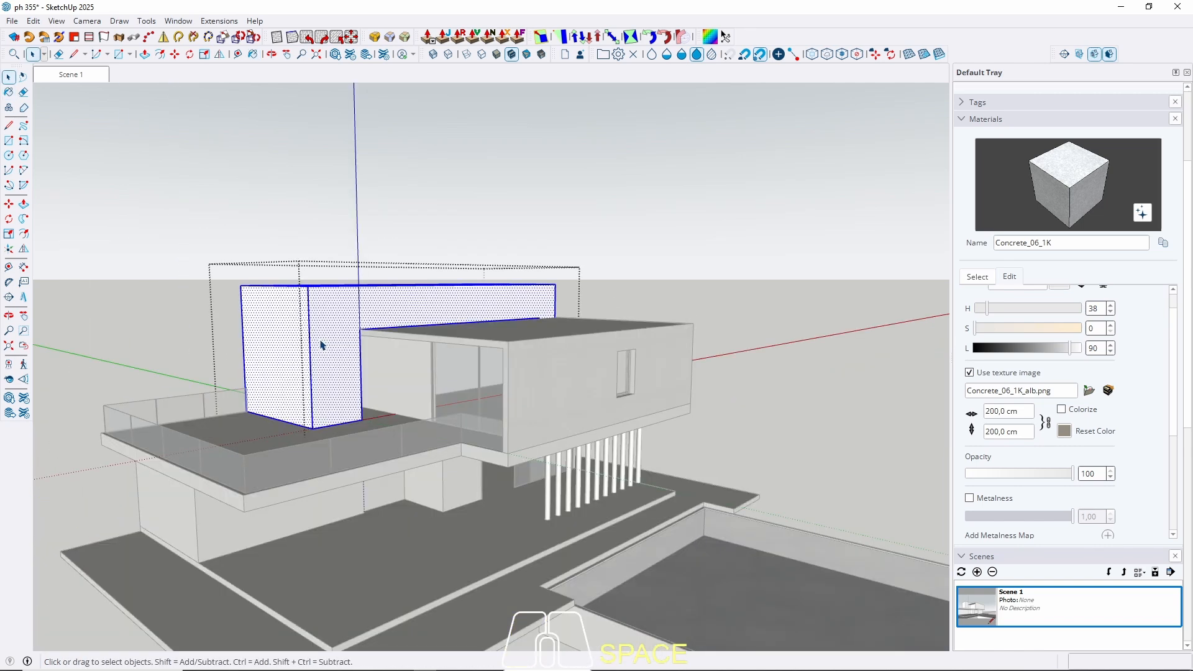
key(b)
click(322, 339)
key(space)
key(Escape)
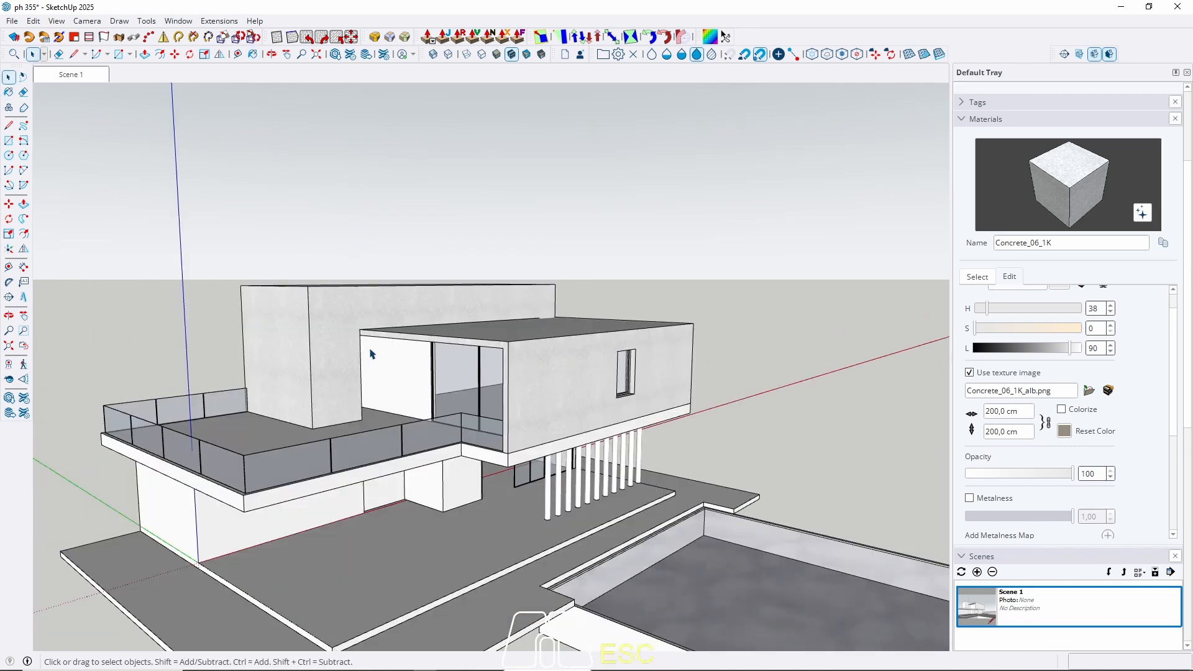
Paint the terrace slab's geometry with the concrete and view the house at eye level.
click(263, 510)
double_click(256, 507)
triple_click(255, 506)
key(b)
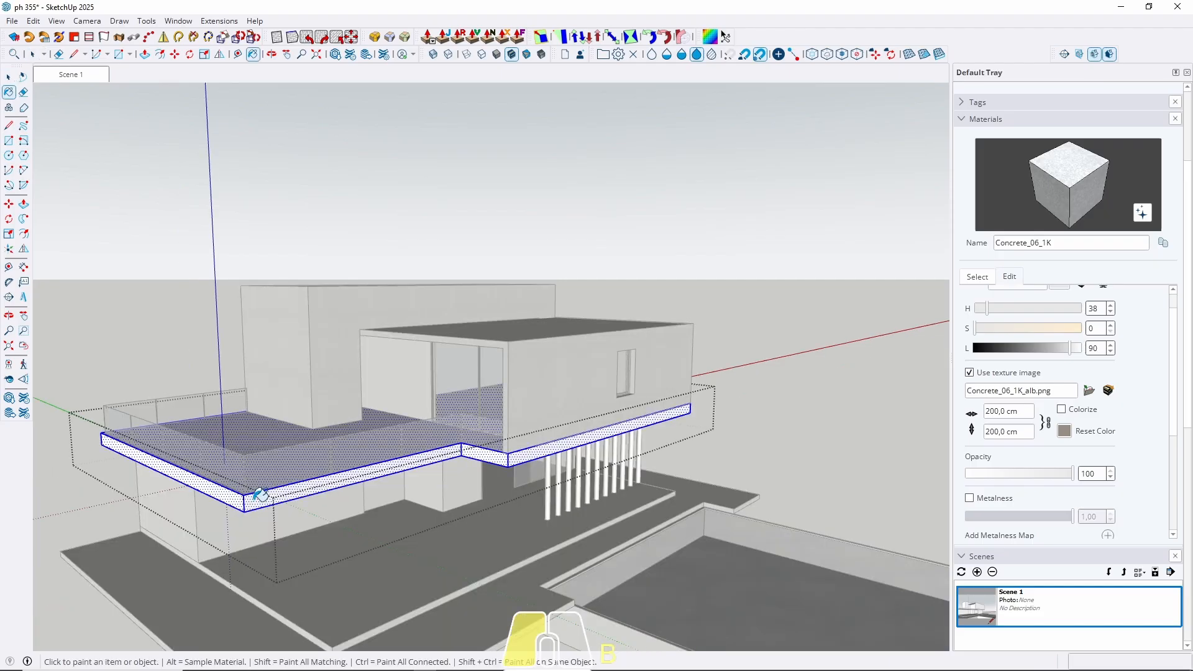
click(261, 493)
key(space)
key(Escape)
scroll(383, 399, down, 3)
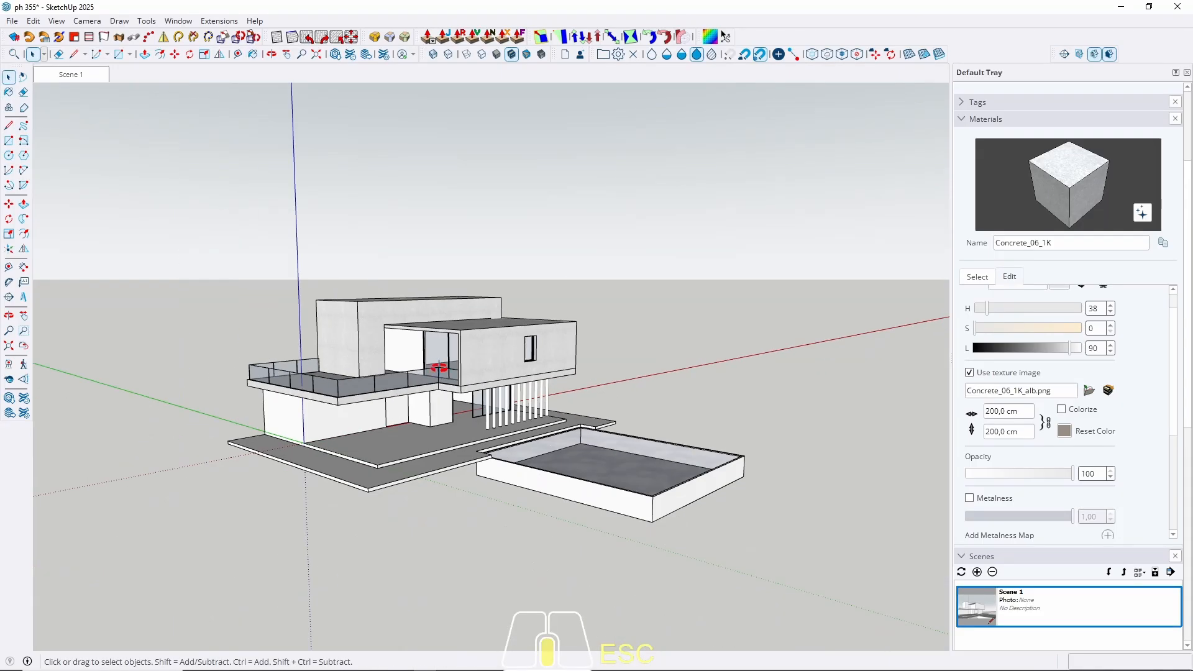
middle_drag(383, 399, 466, 301)
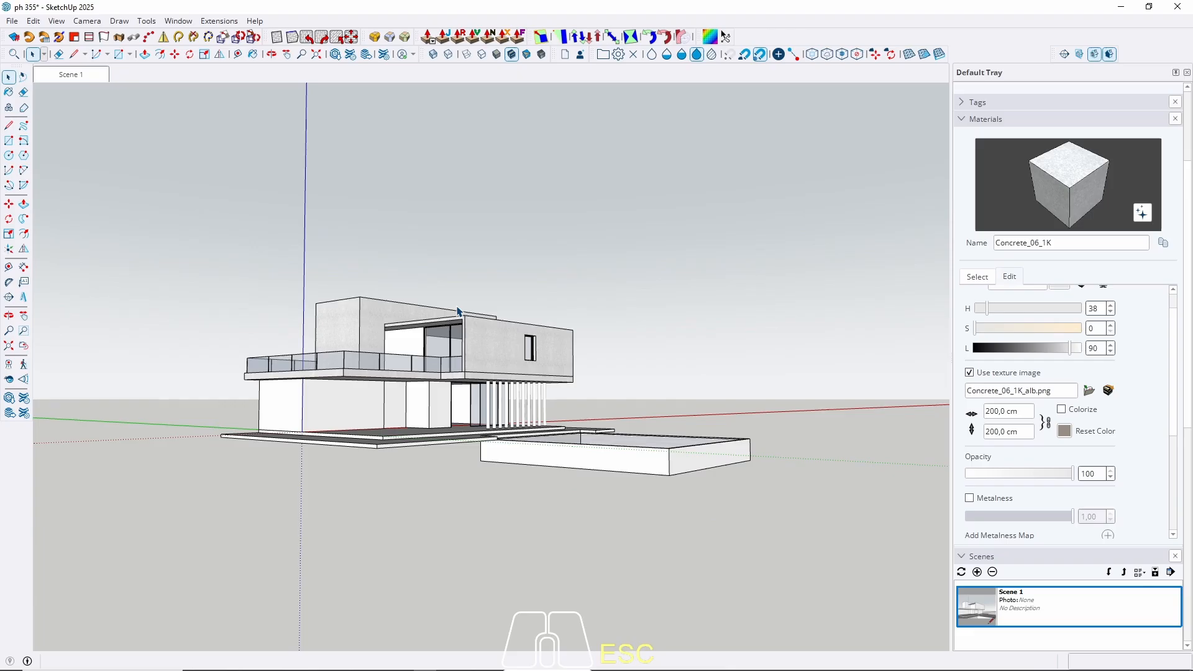
scroll(413, 379, up, 3)
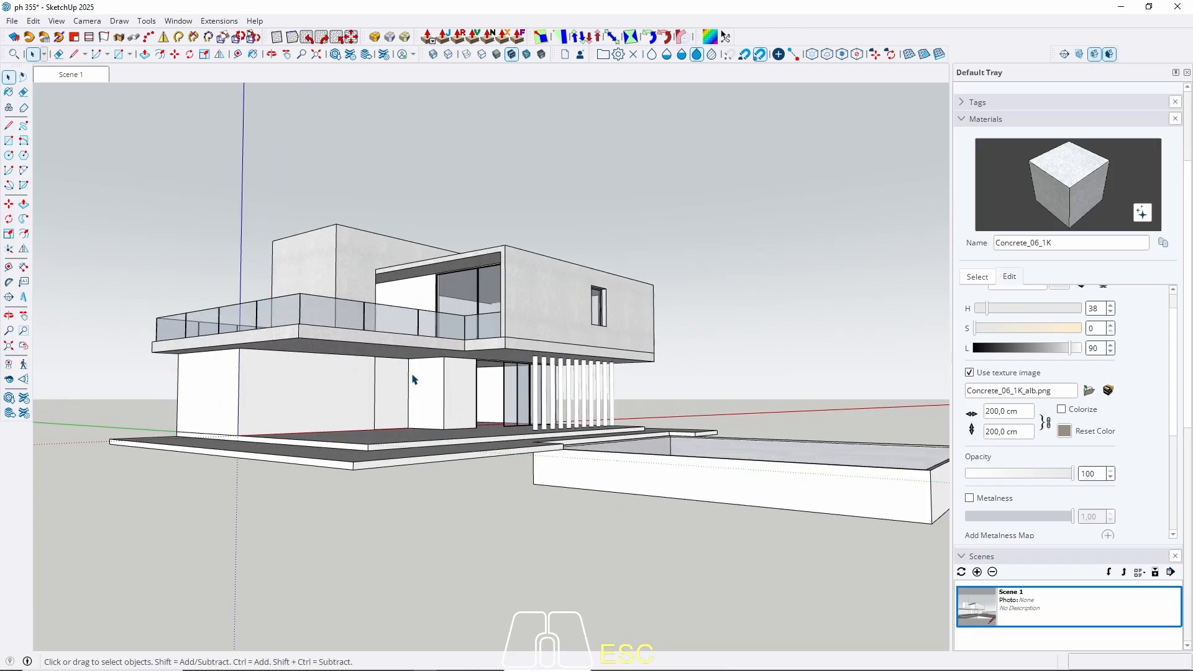
click(977, 277)
Pick Plywood_01_1K from the Wood collection.
click(1013, 294)
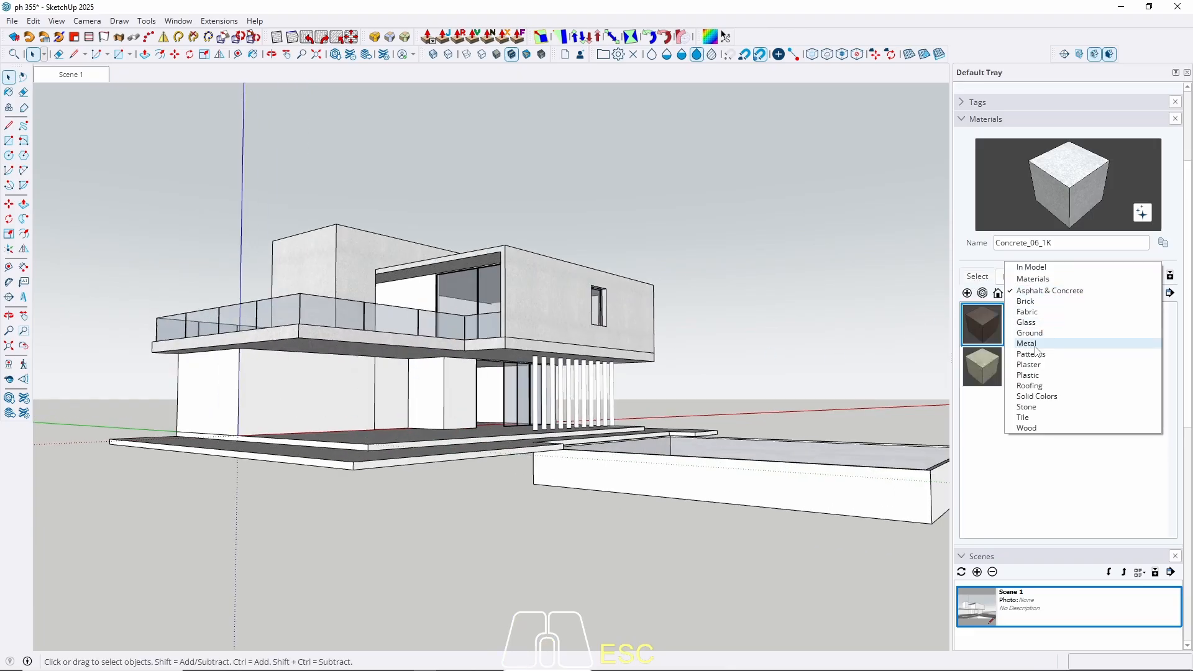
click(1029, 430)
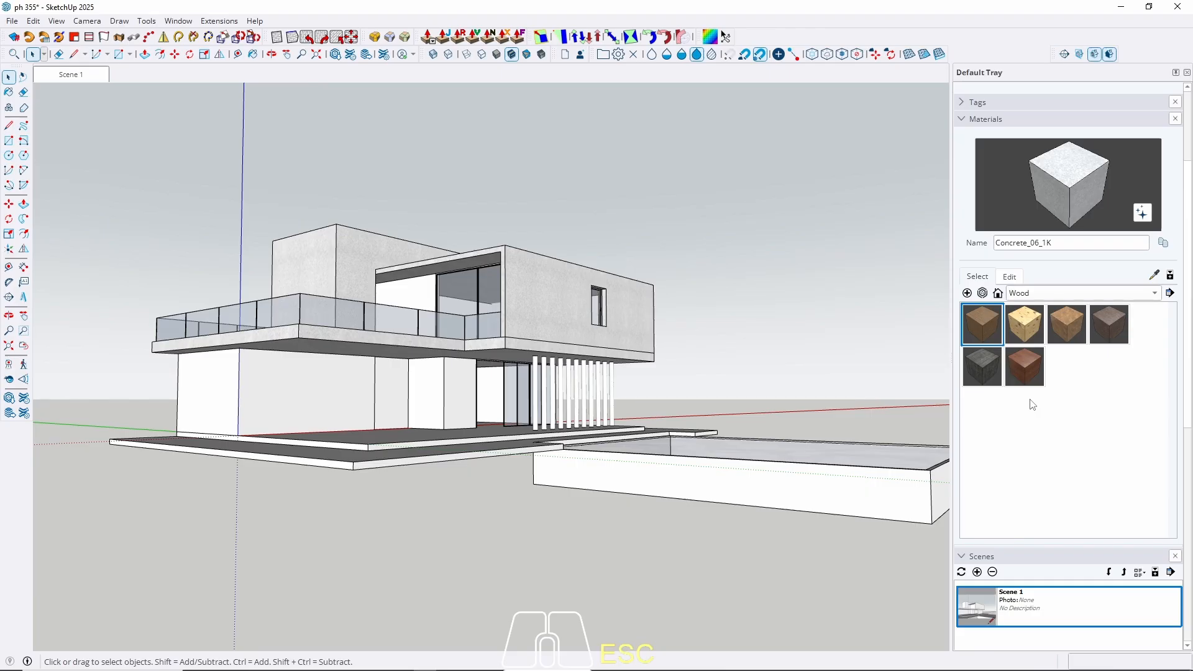
click(982, 322)
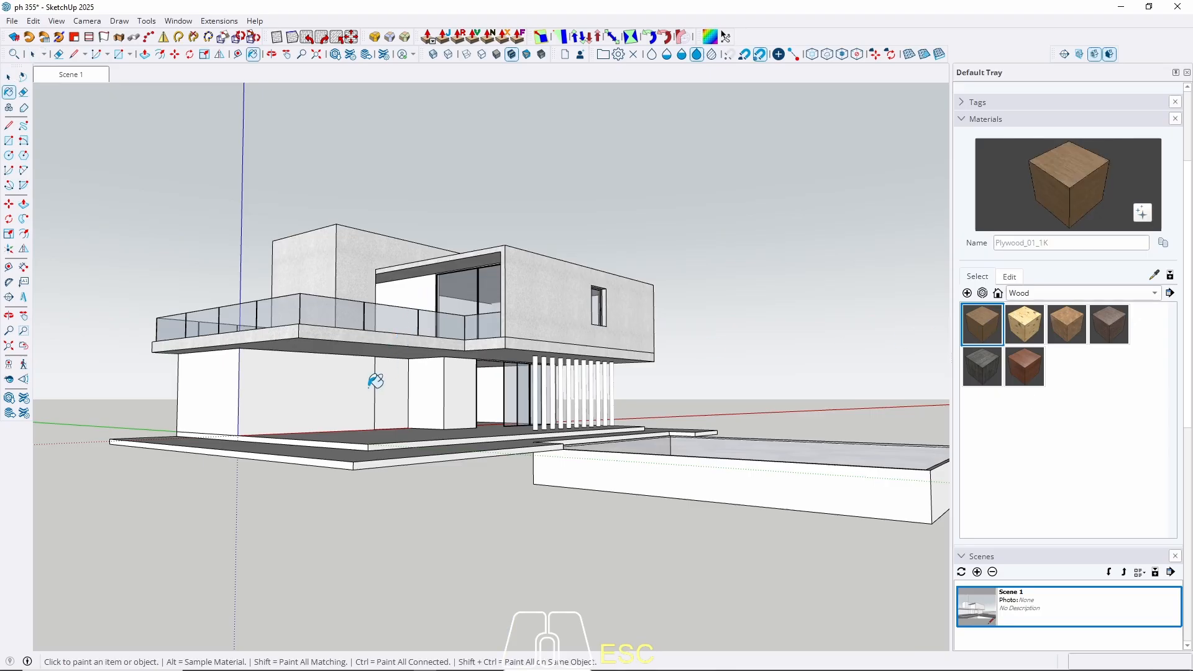
Paint the small ground-floor box beside the glass doors with Plywood_01_1K.
key(space)
scroll(435, 400, up, 4)
click(437, 398)
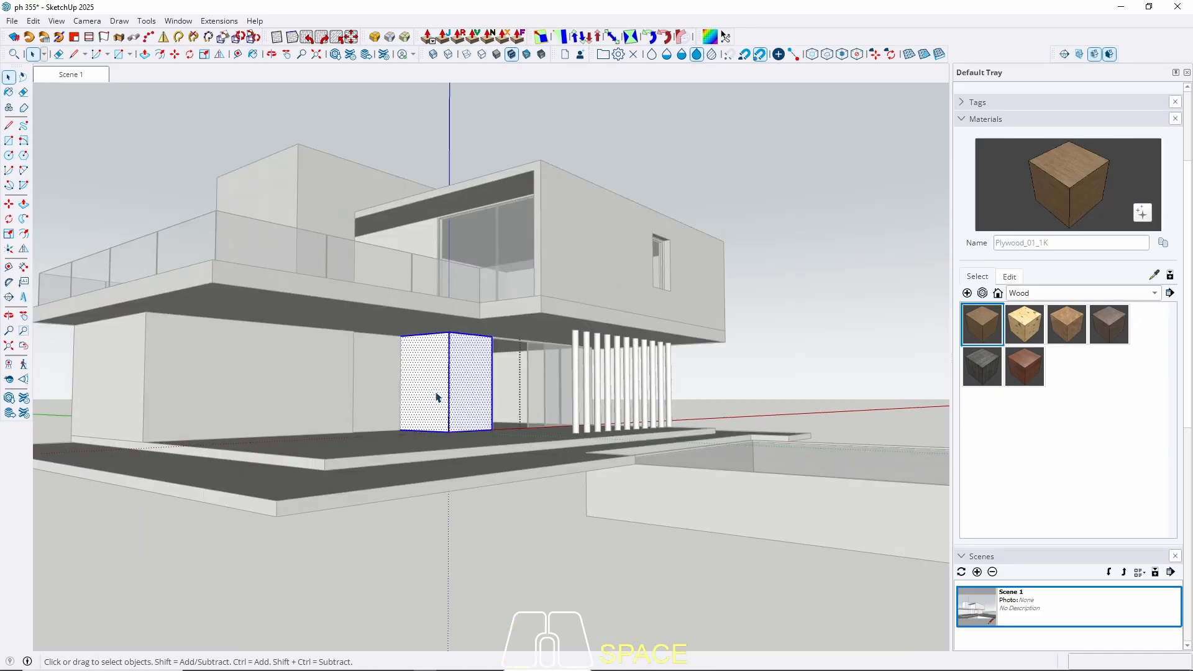
key(b)
click(437, 398)
key(space)
scroll(438, 397, up, 6)
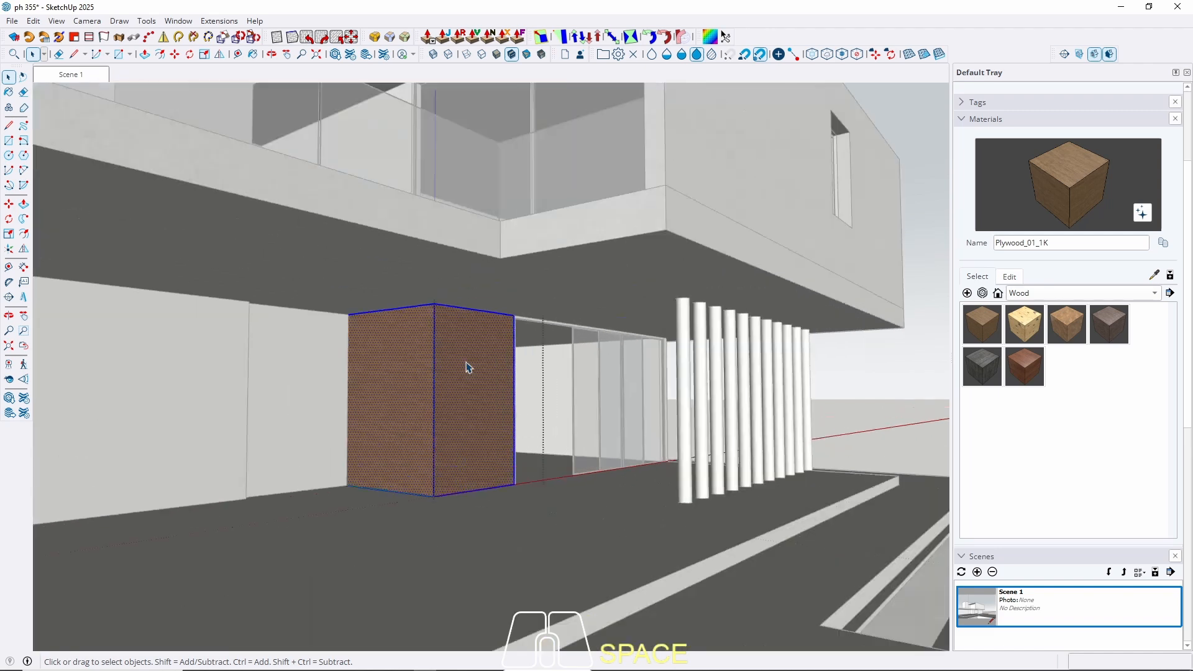
key(Escape)
scroll(443, 398, down, 8)
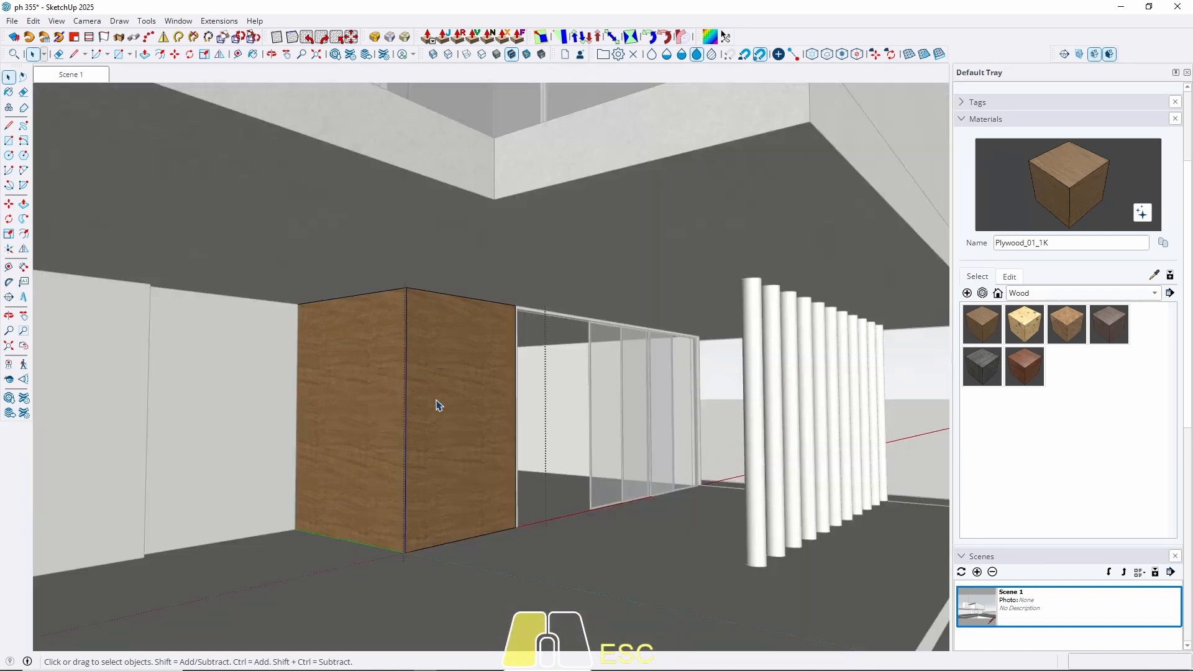
triple_click(438, 406)
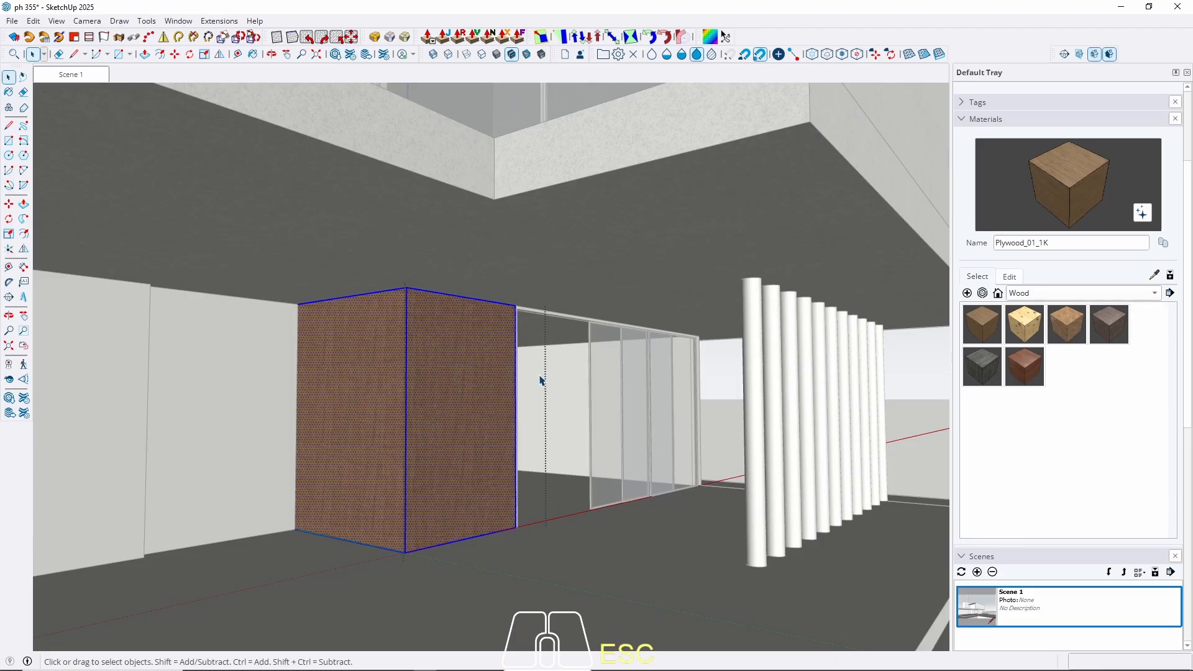
key(Escape)
Set the Plywood_01_1K texture width to 300 cm, after first trying 200 cm.
click(1014, 278)
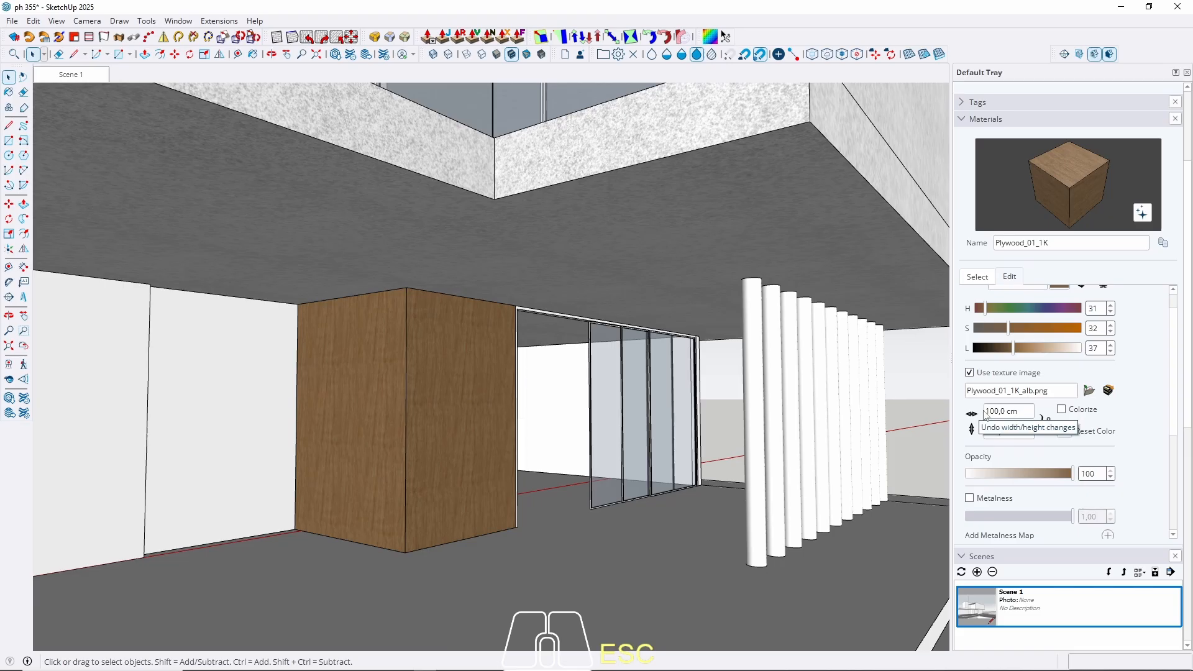
drag(991, 411, 929, 416)
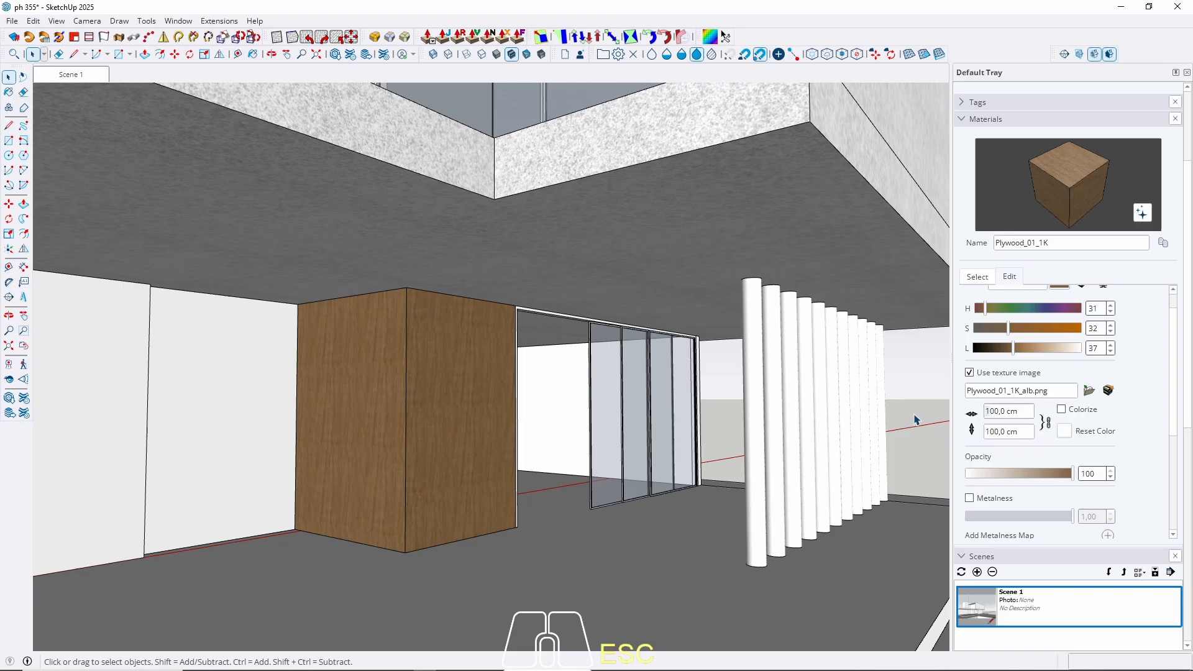
middle_drag(621, 451, 690, 426)
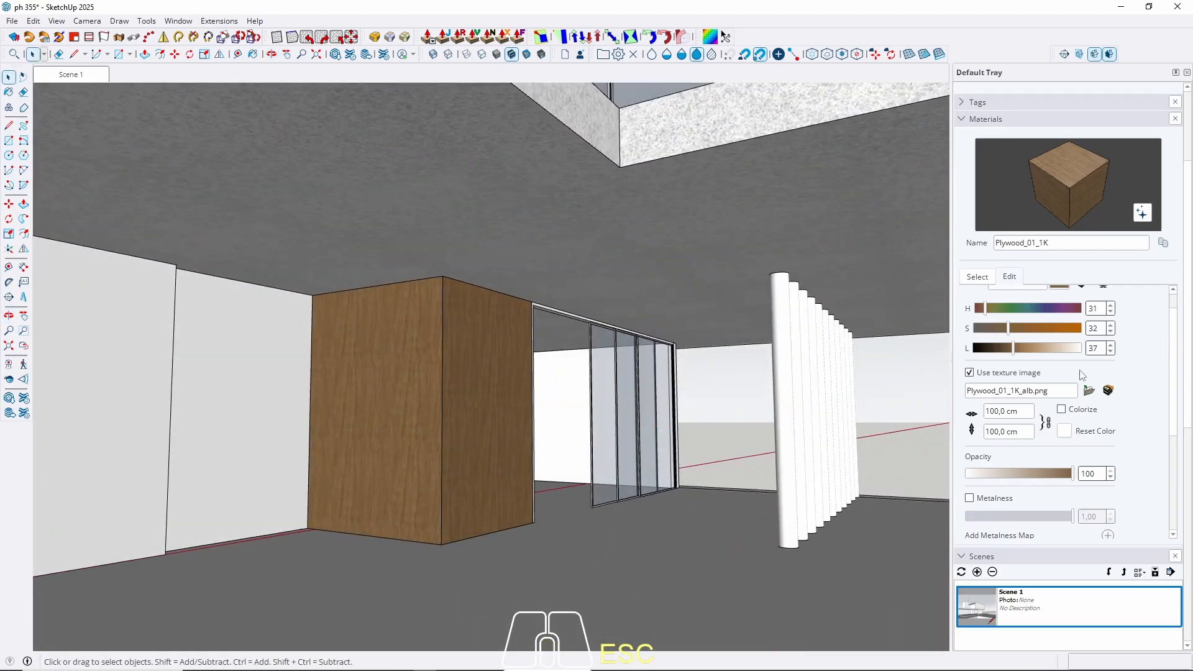
click(988, 411)
text(200)
key(Return)
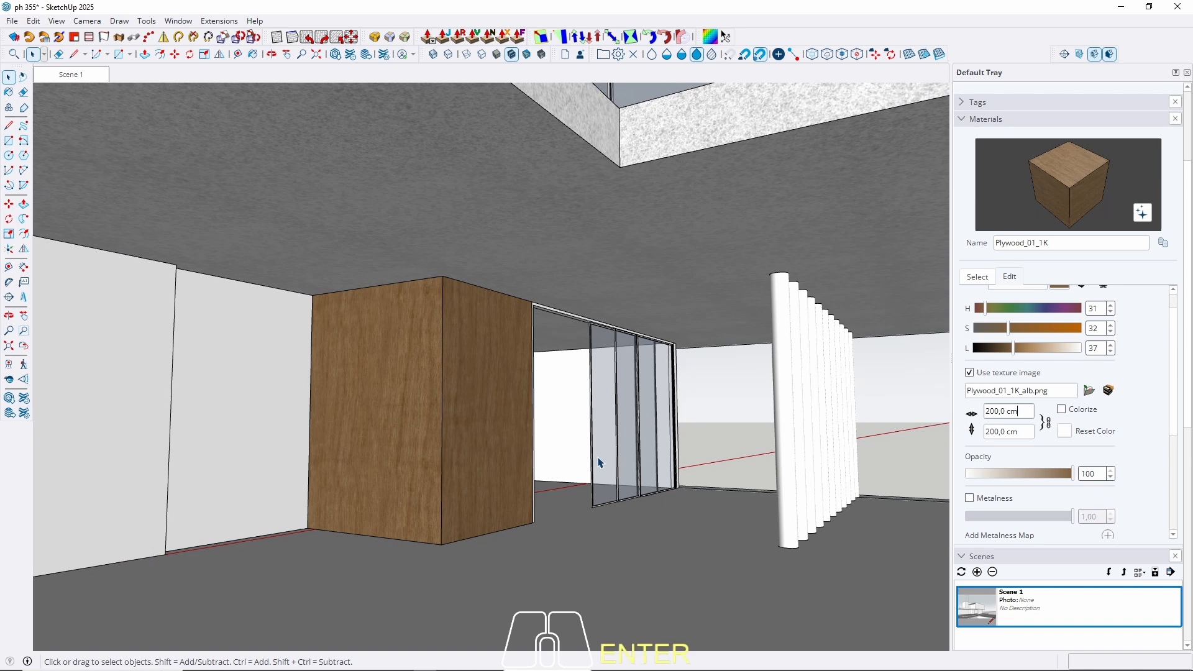
click(1004, 411)
text(300)
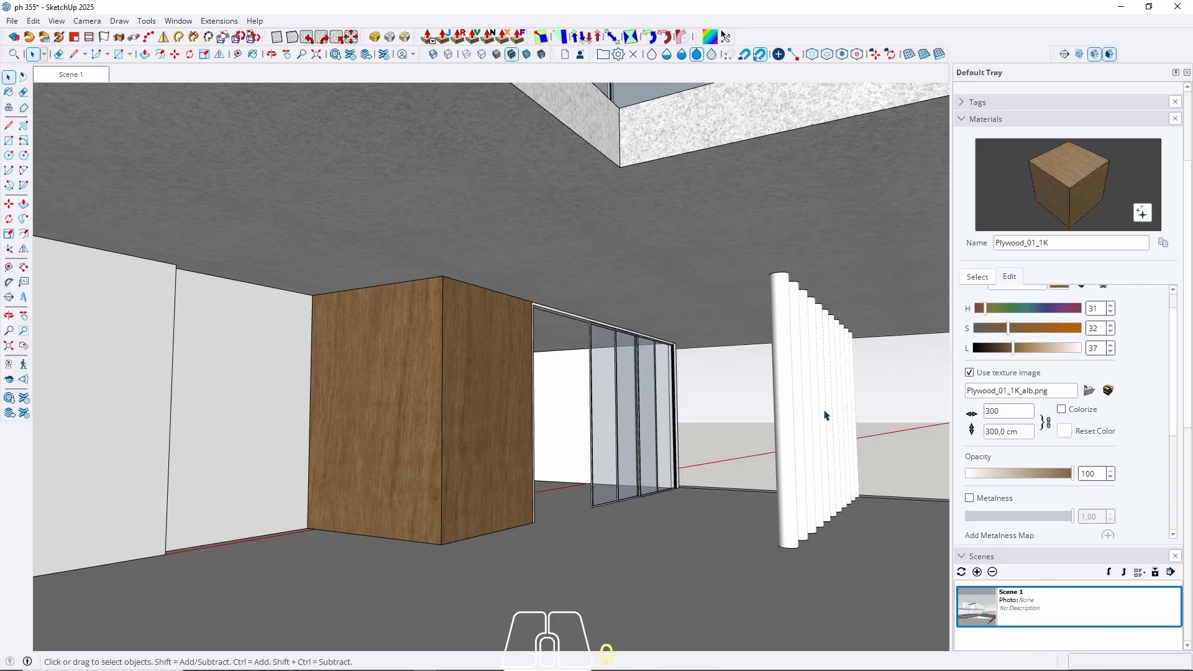
scroll(561, 478, down, 10)
scroll(522, 488, up, 10)
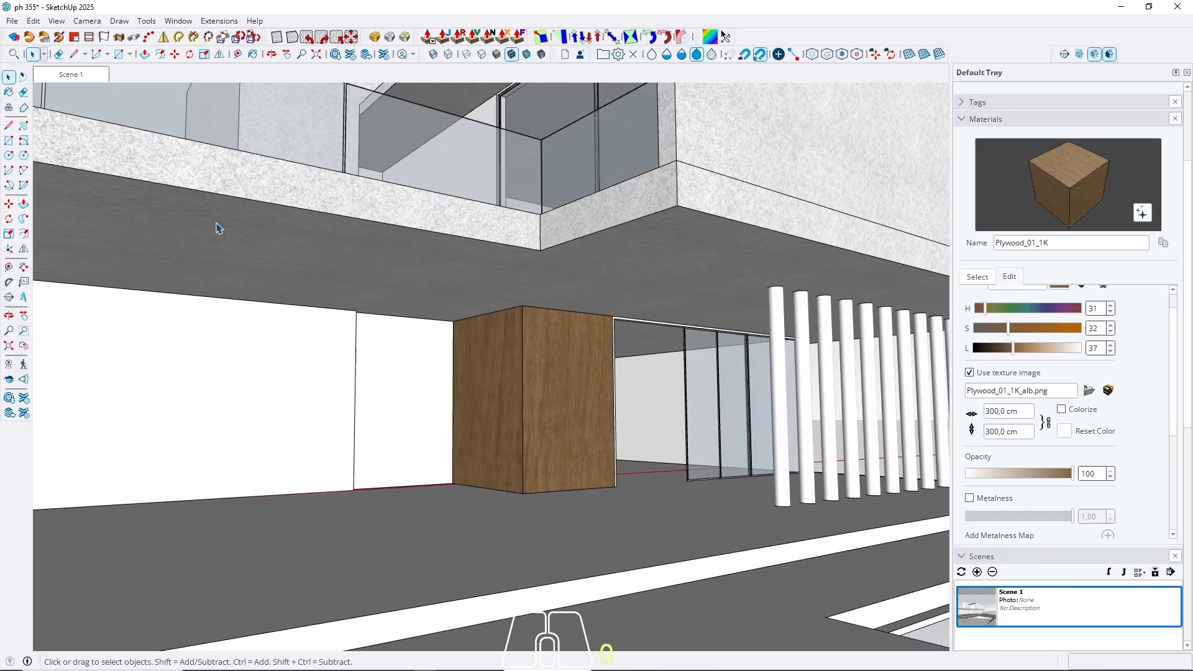
Sample the plywood from the box and paint the white wall panel left of it.
click(8, 79)
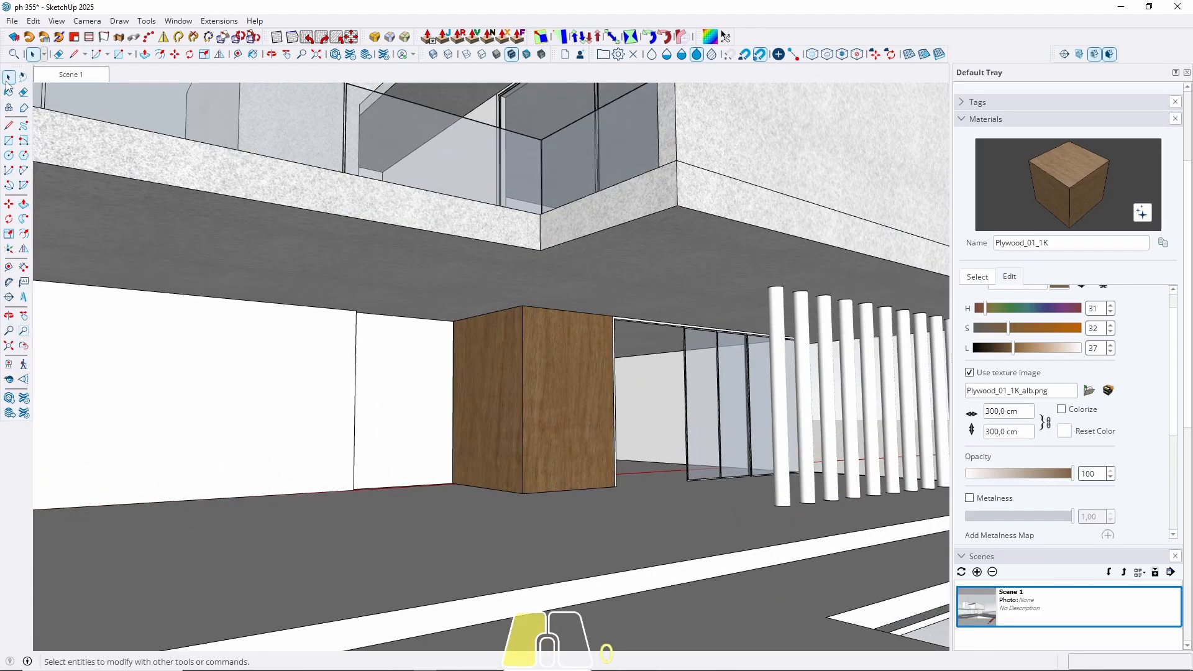
click(540, 426)
key(b)
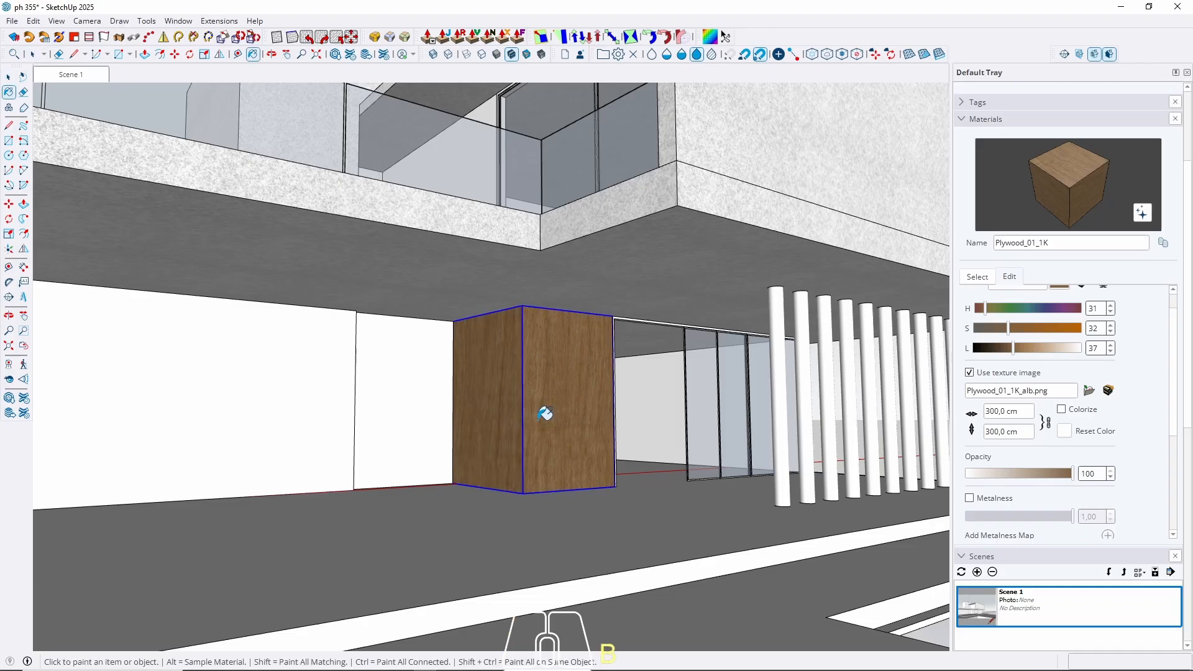
key(alt)
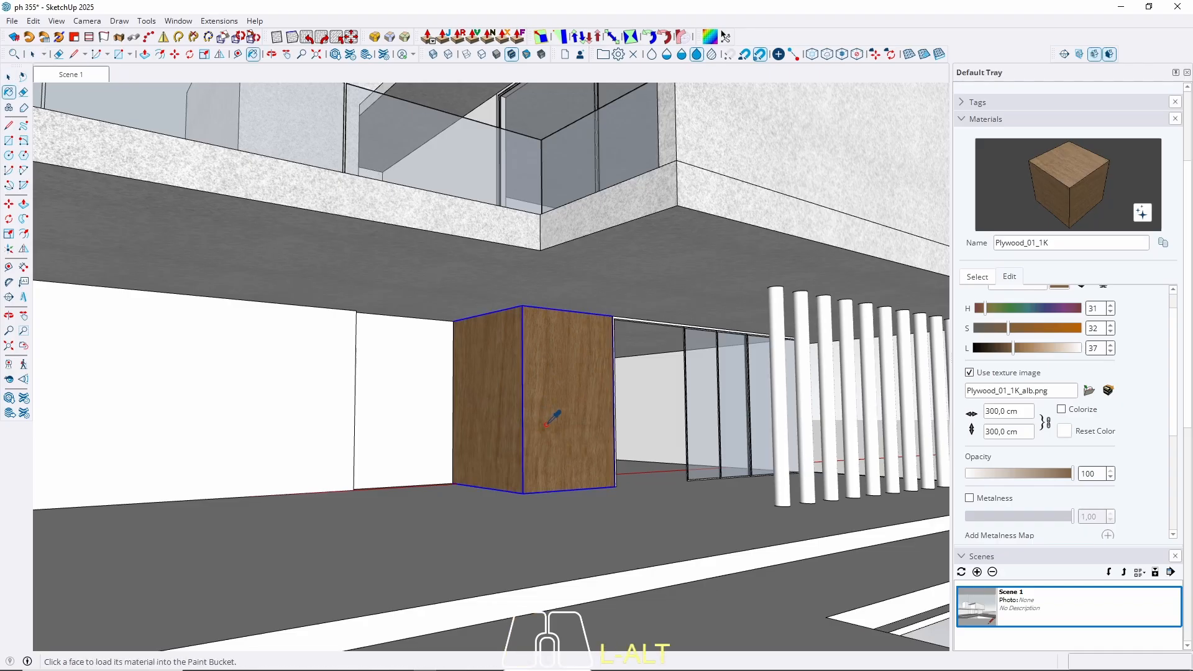
key(space)
click(393, 412)
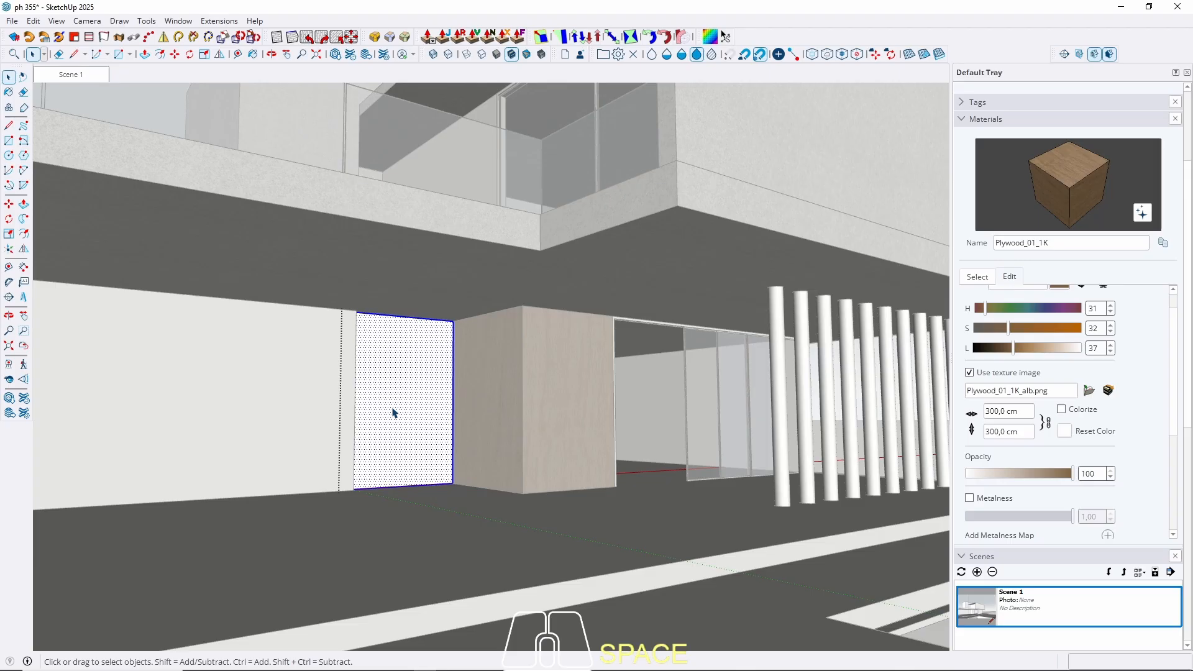
key(b)
click(401, 413)
key(space)
key(Escape)
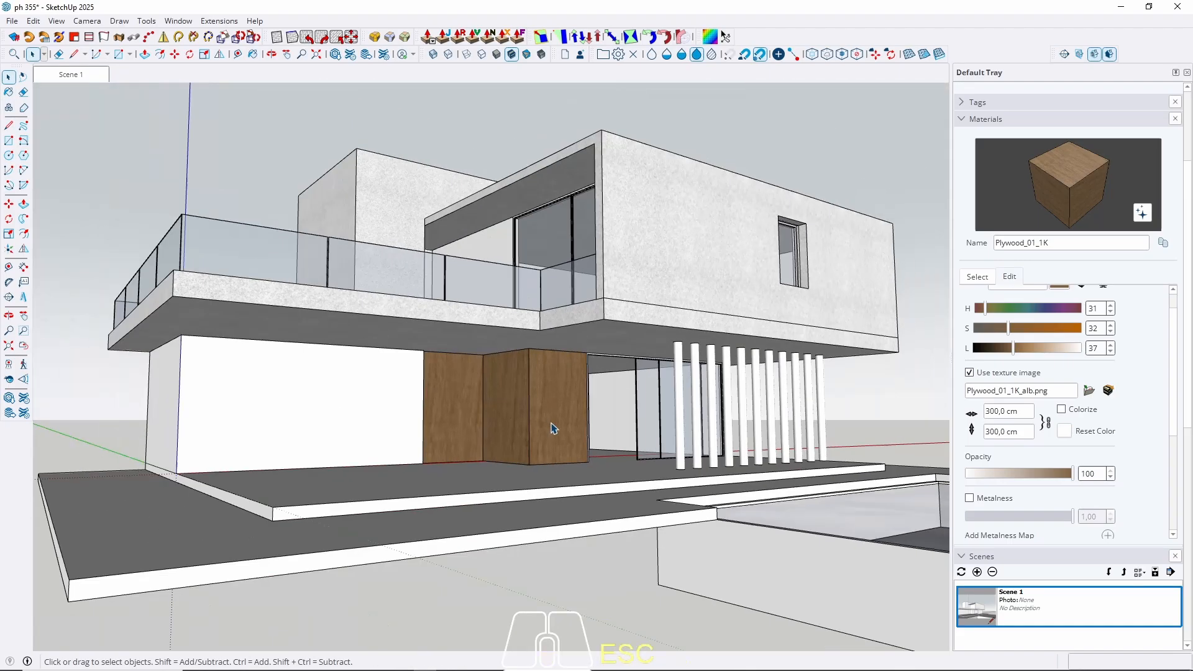
Paint the long left wall and the interior wall behind the glass doors with plywood.
click(271, 412)
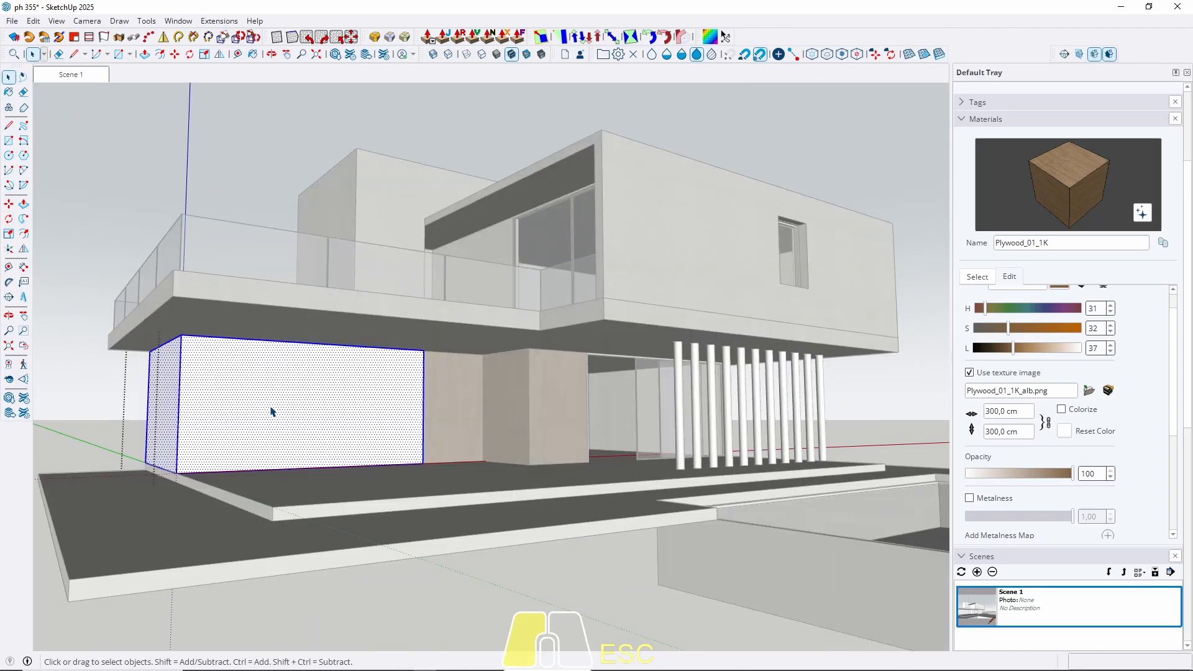
key(b)
click(274, 410)
key(space)
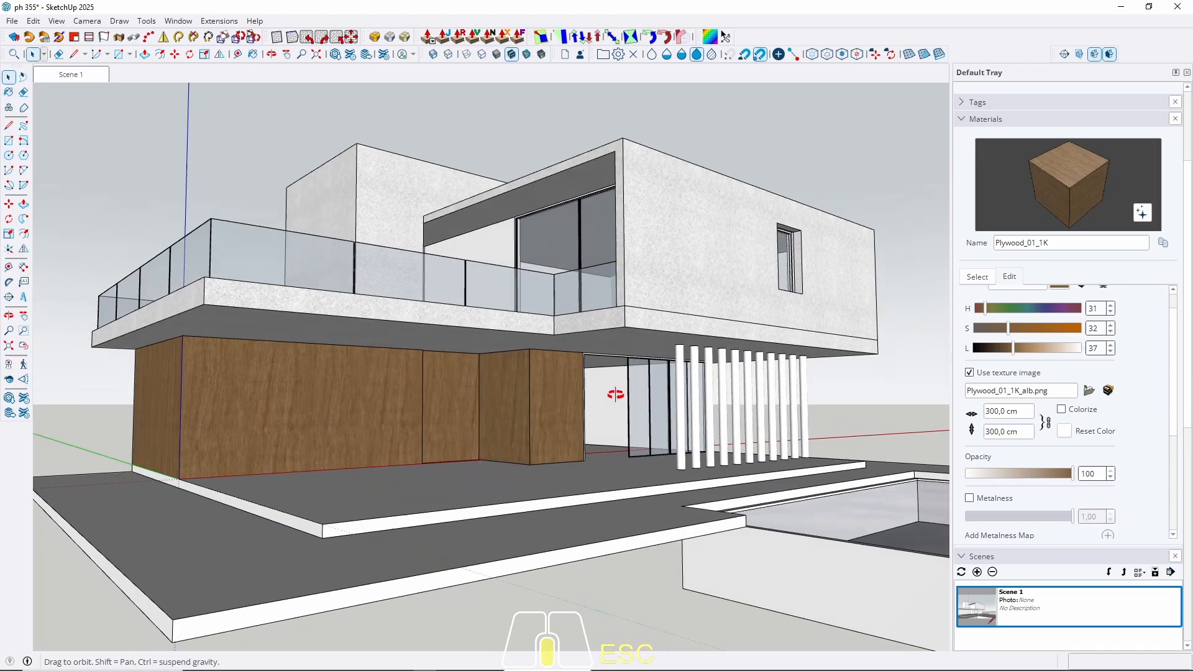
key(Escape)
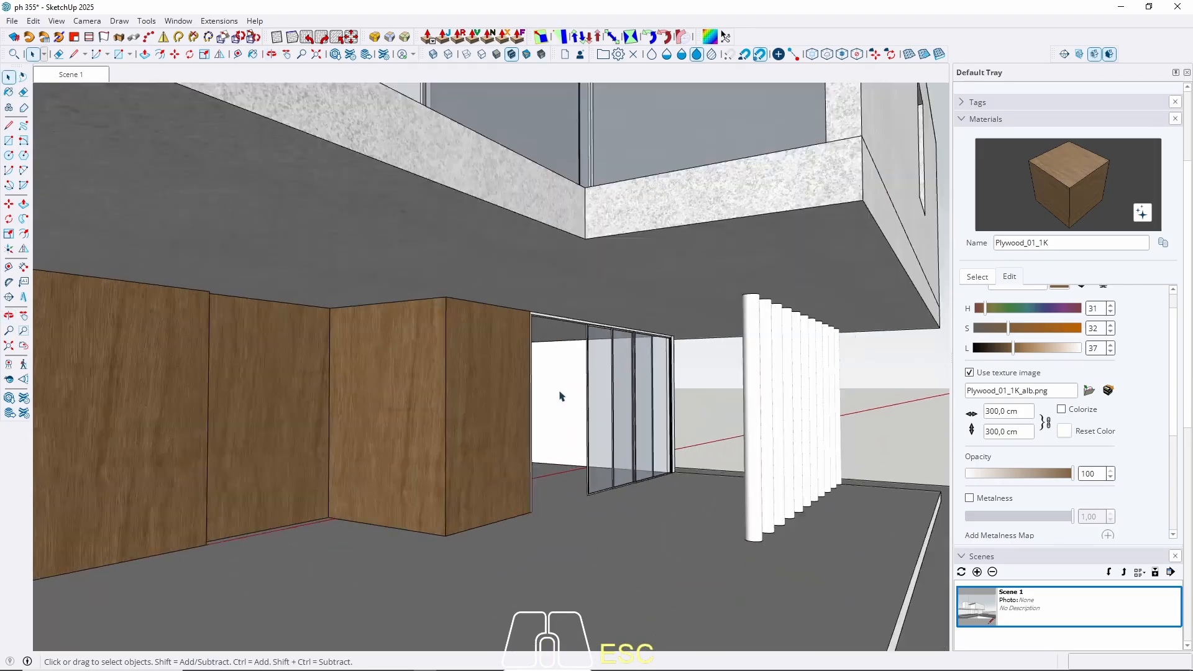
scroll(561, 396, up, 6)
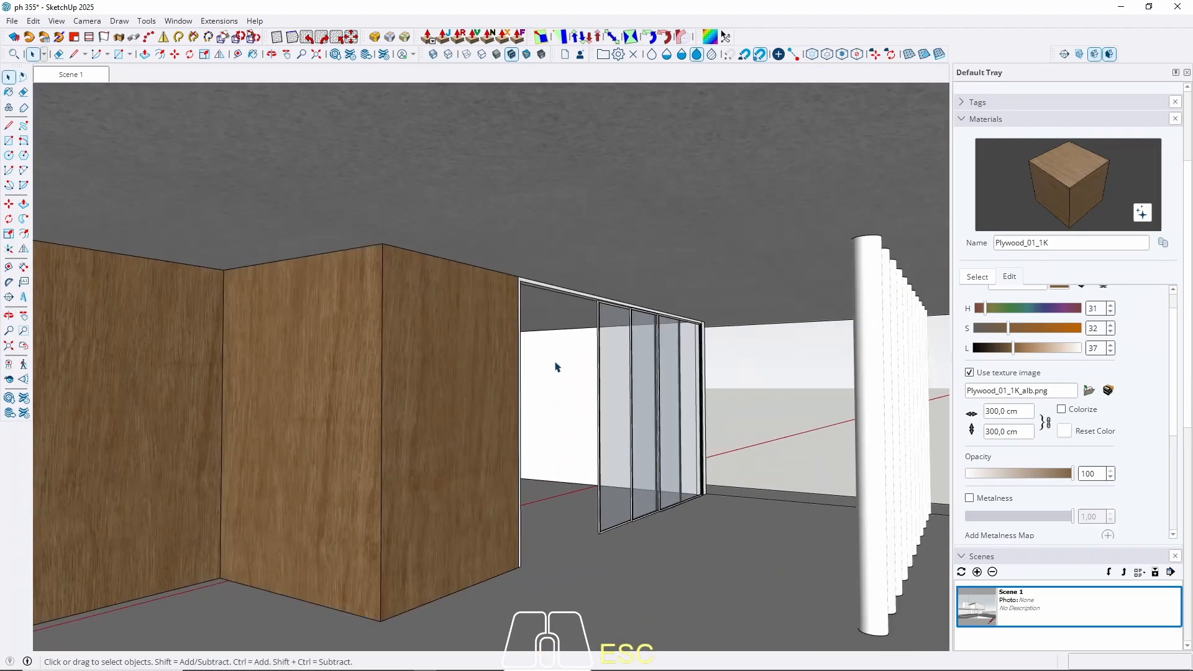
click(567, 400)
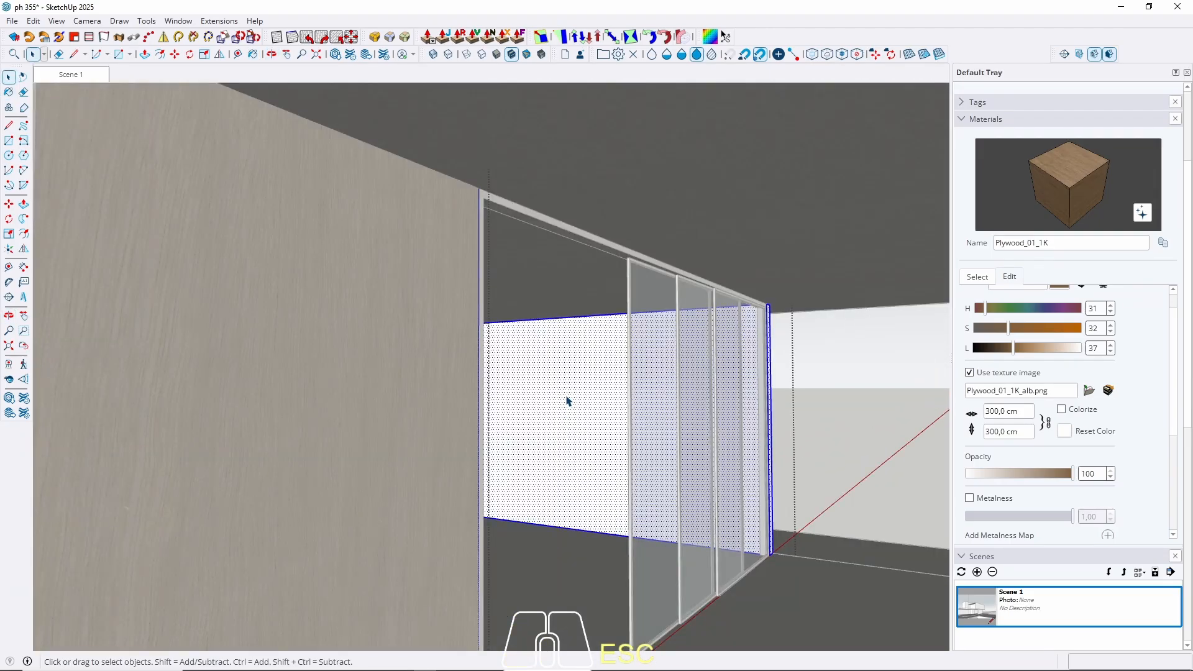
key(b)
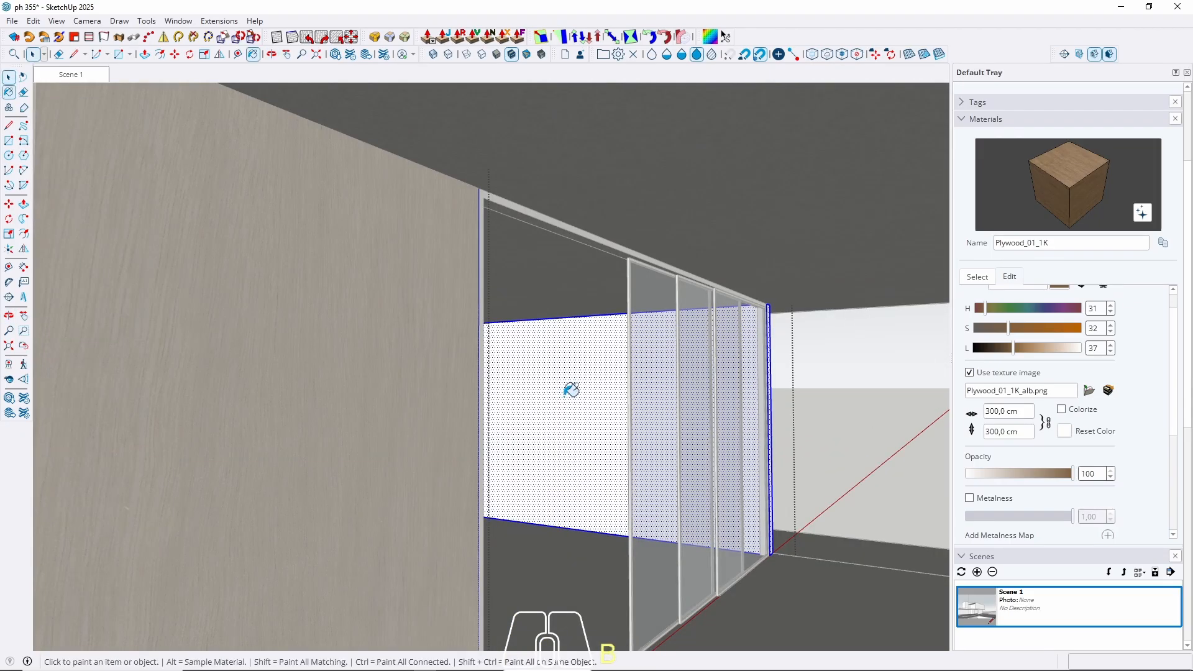
click(568, 398)
key(space)
scroll(559, 404, down, 10)
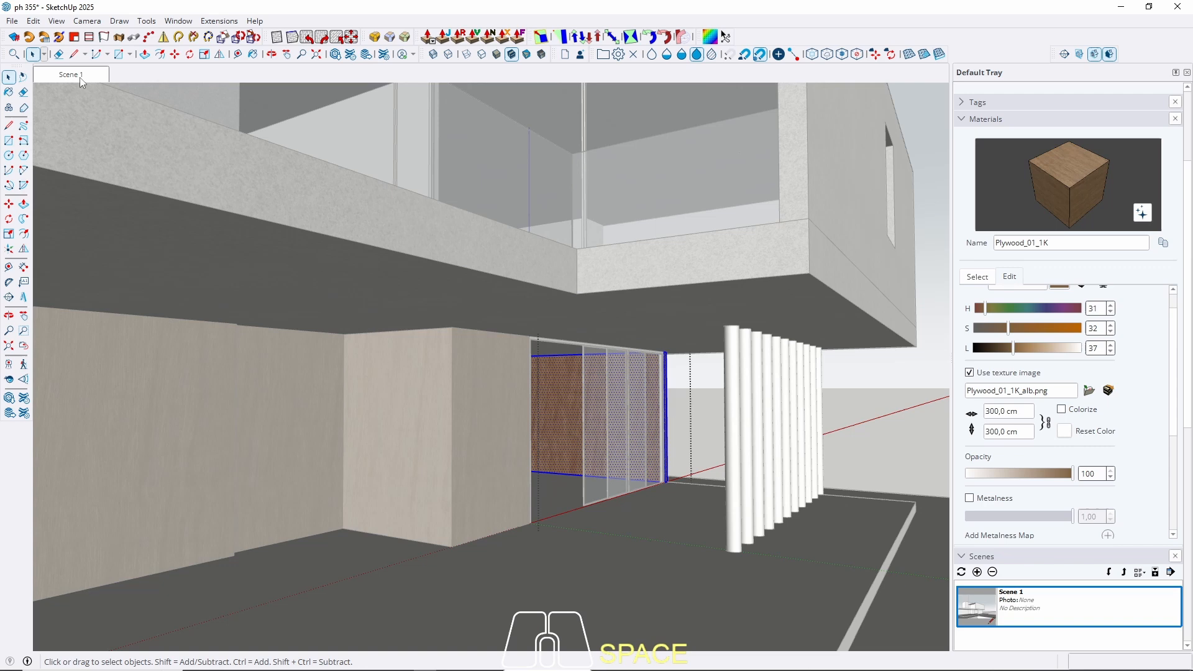
click(80, 77)
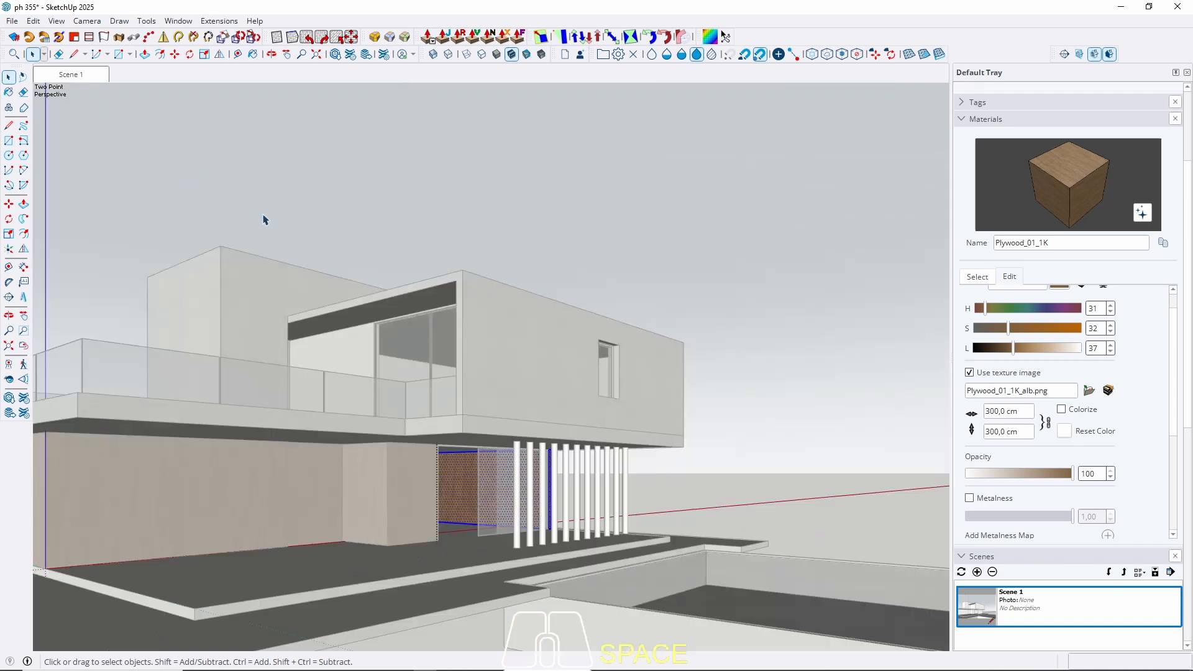
key(Escape)
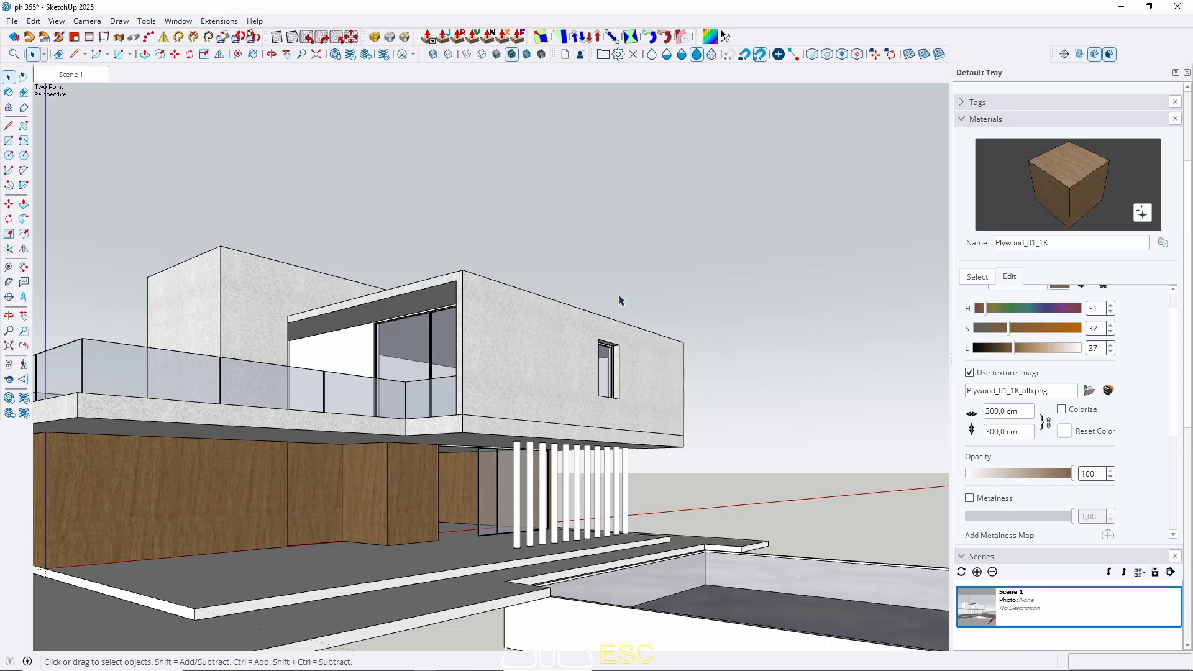
middle_drag(628, 286, 567, 499)
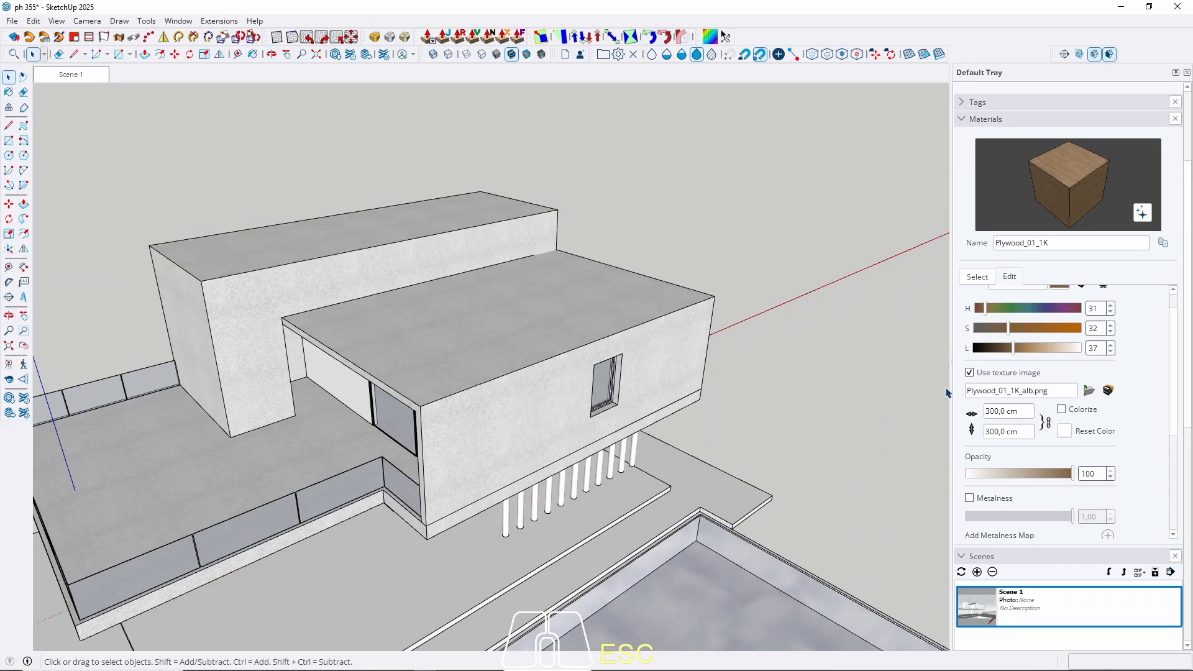
Browse the wood swatches and bring the view down to the ground-floor fins.
click(978, 277)
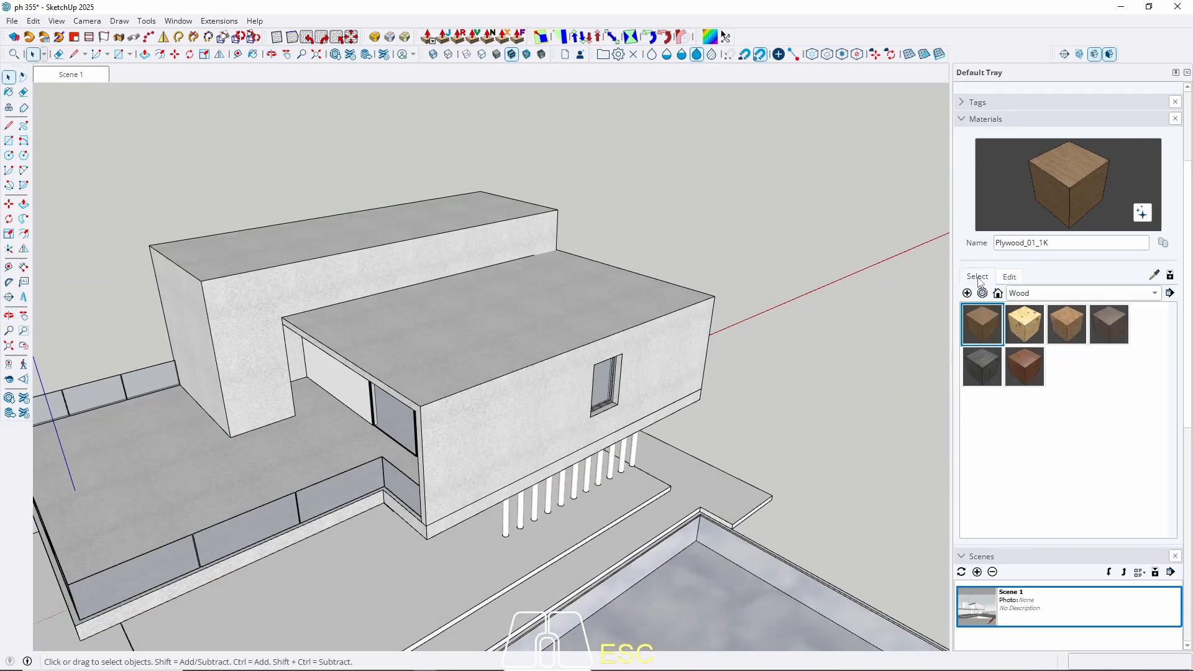
scroll(482, 260, down, 3)
middle_drag(453, 459, 512, 304)
scroll(441, 407, up, 3)
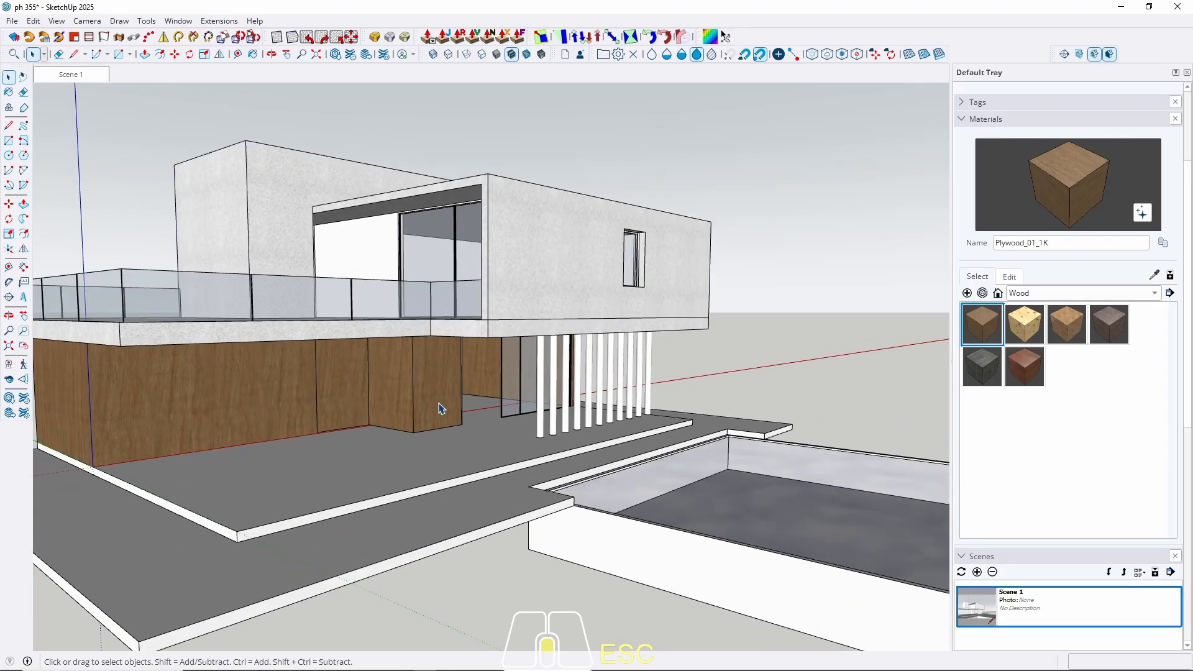
scroll(440, 409, up, 3)
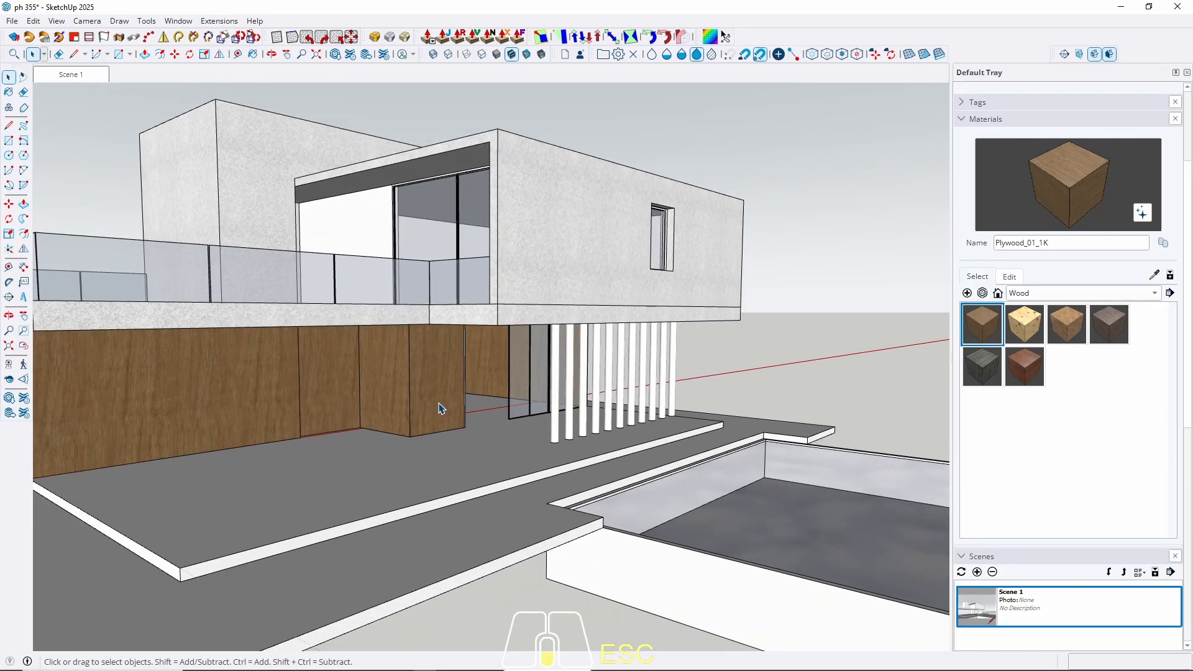
middle_drag(438, 409, 435, 408)
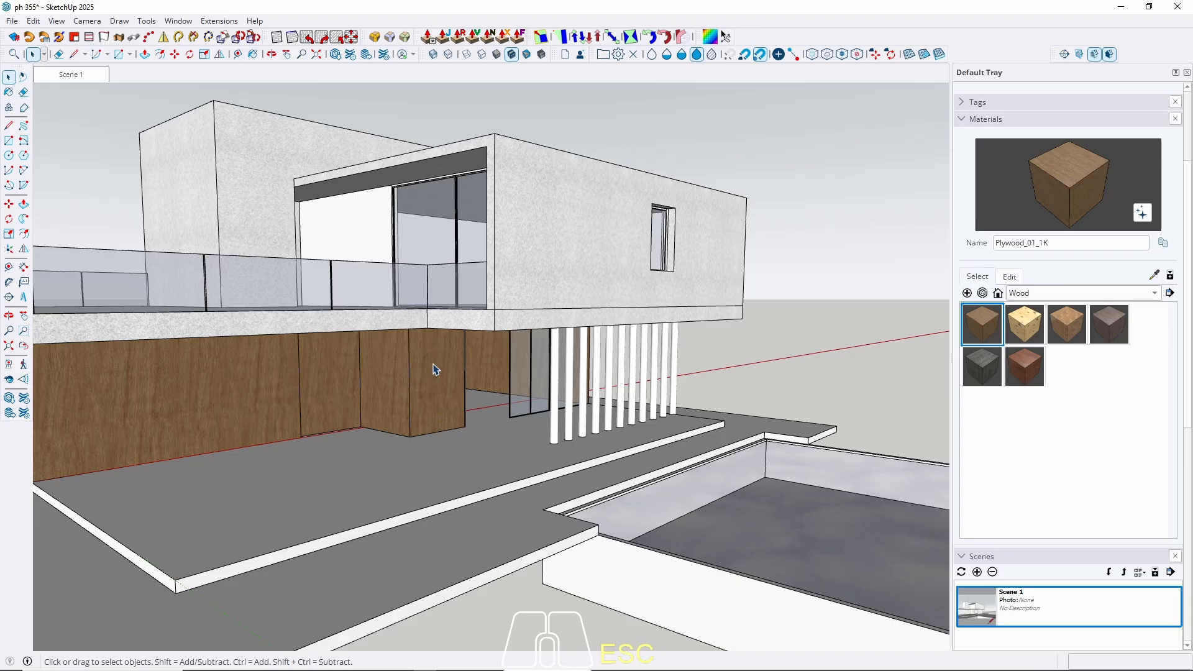
middle_drag(395, 365, 445, 363)
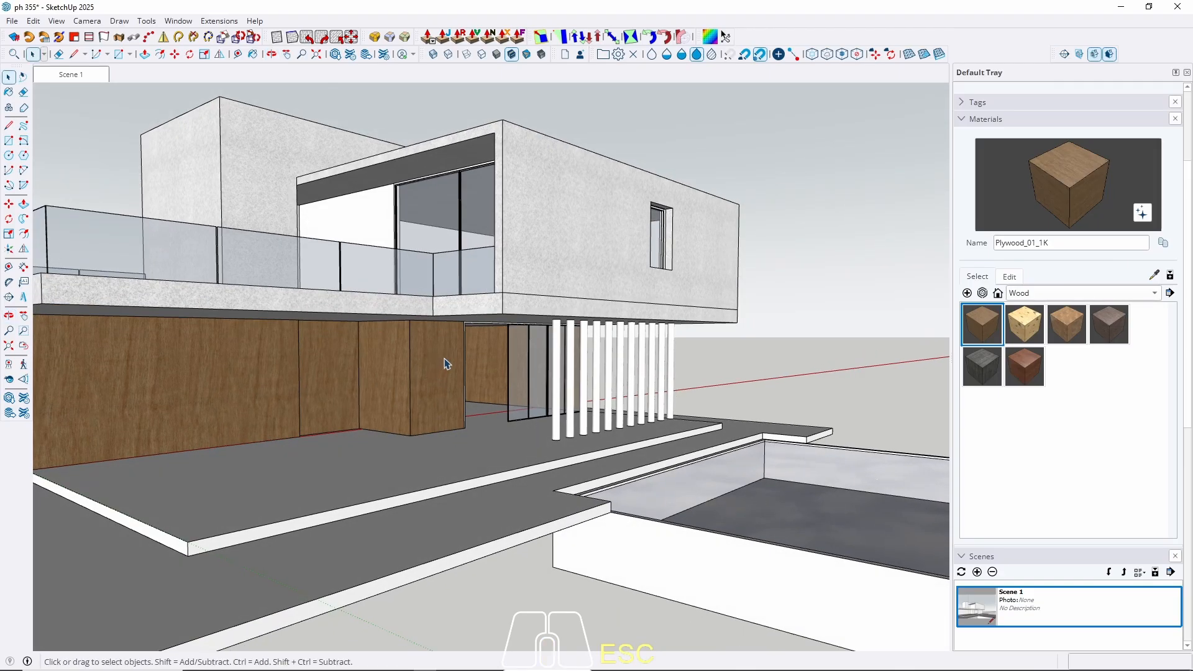
scroll(564, 409, up, 10)
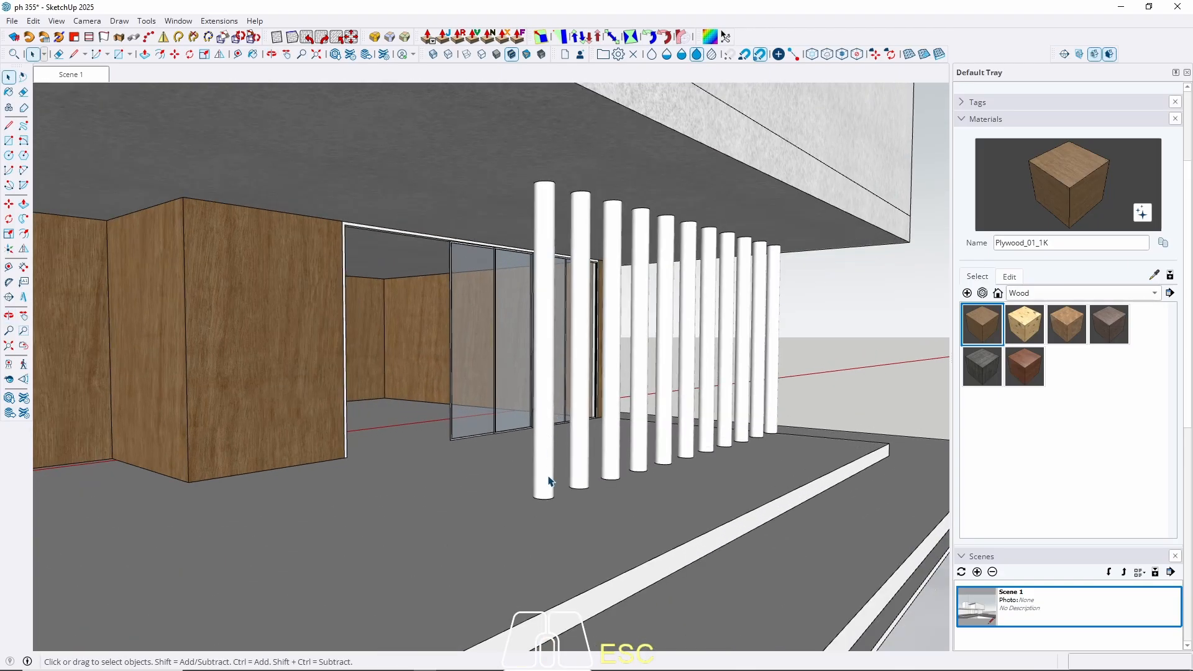
Paint all faces inside the fin component with Plywood_01_1K, then exit editing.
double_click(549, 481)
double_click(546, 464)
click(547, 465)
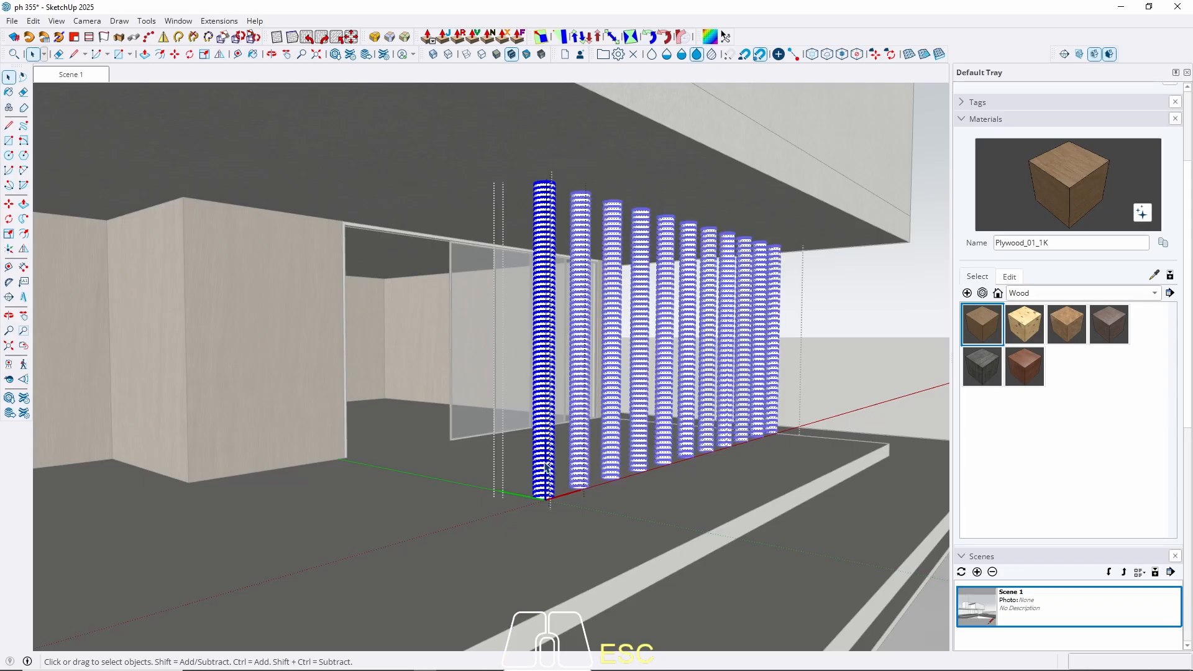
key(ctrl+a)
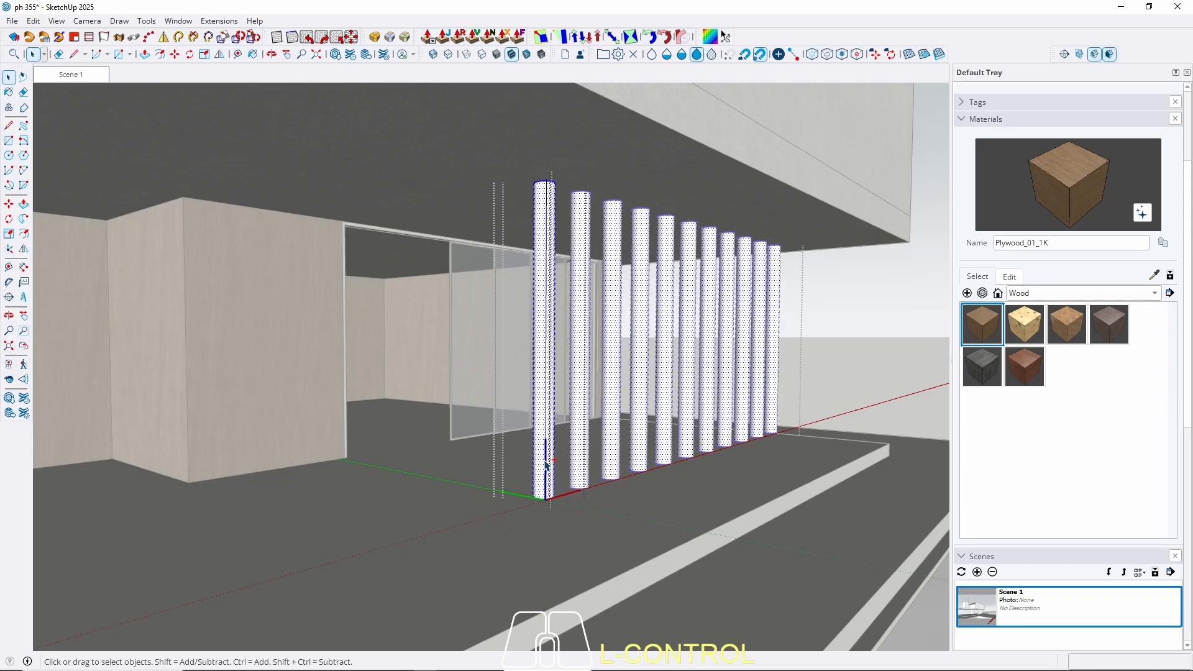
key(b)
click(551, 450)
key(space)
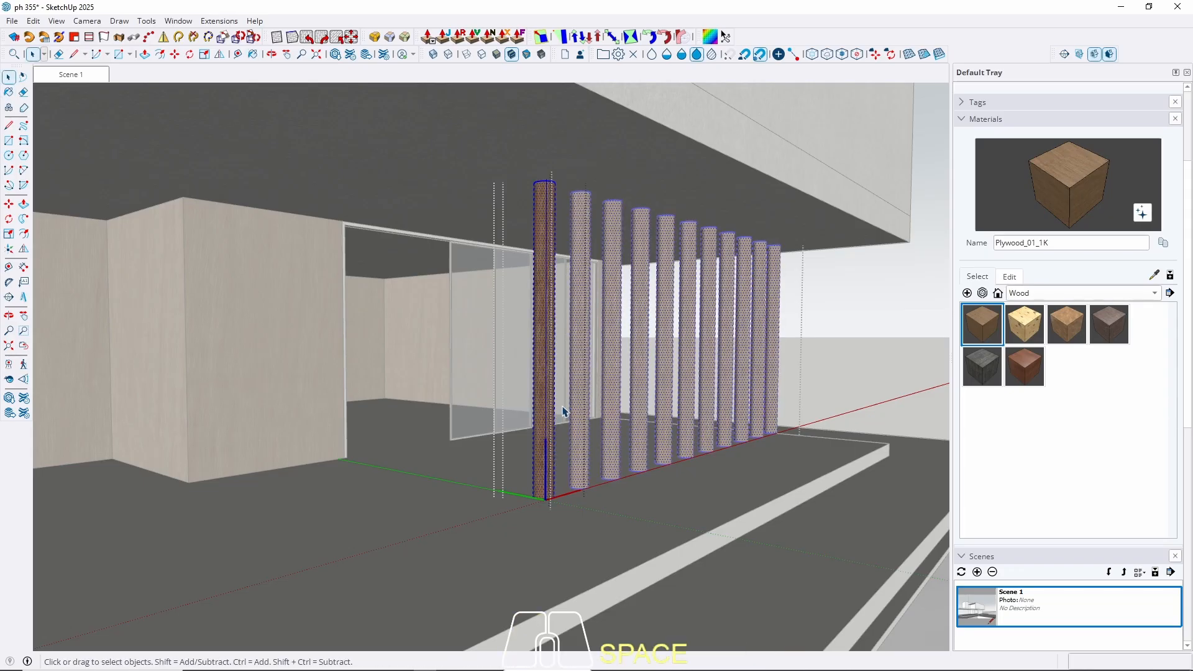
key(Escape)
middle_drag(564, 412, 367, 400)
Isolate the wooden fins group and explode the fins into loose geometry.
scroll(398, 429, up, 10)
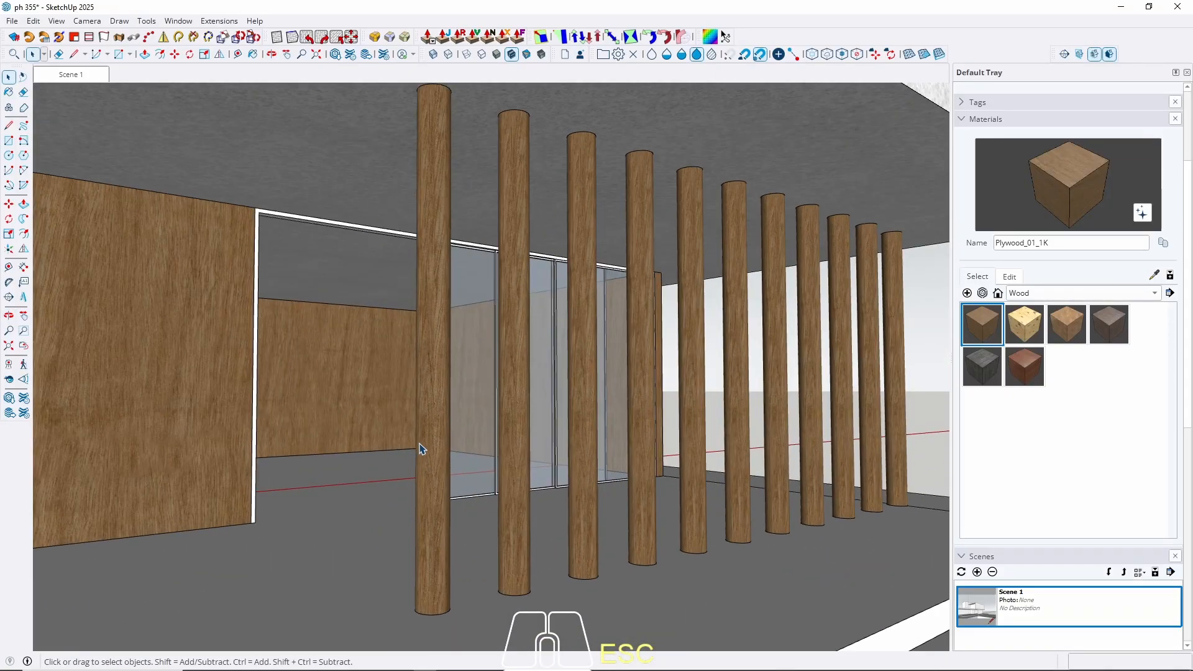
click(437, 439)
scroll(437, 440, down, 8)
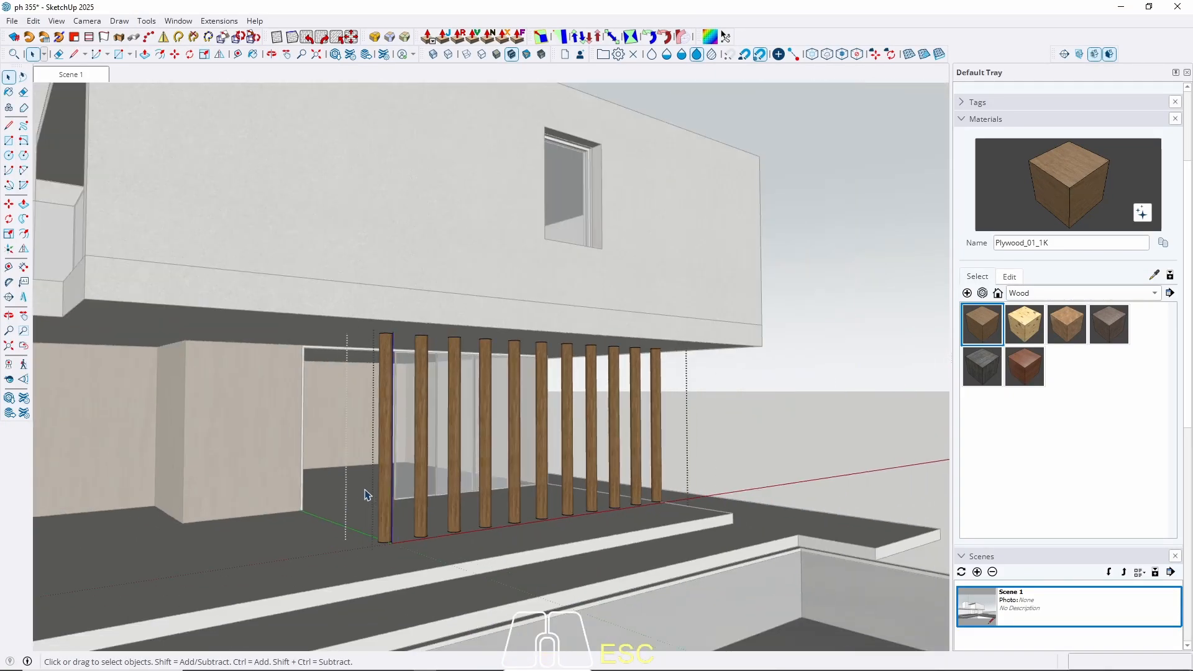
key(w)
click(393, 418)
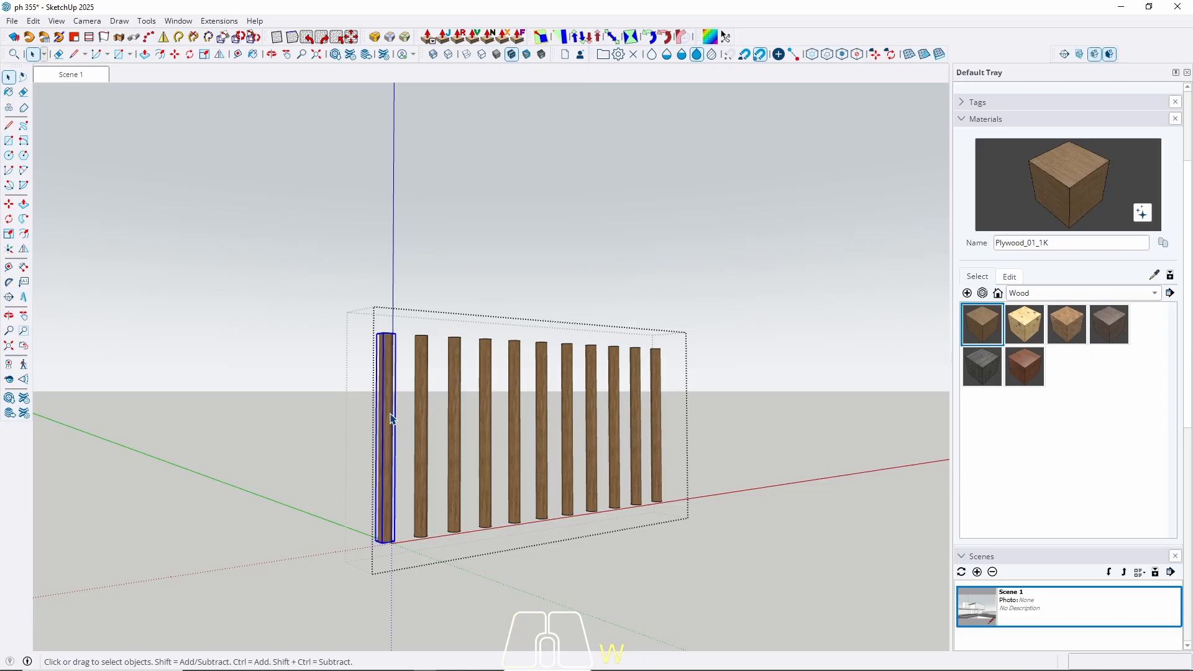
key(ctrl+a)
right_click(391, 418)
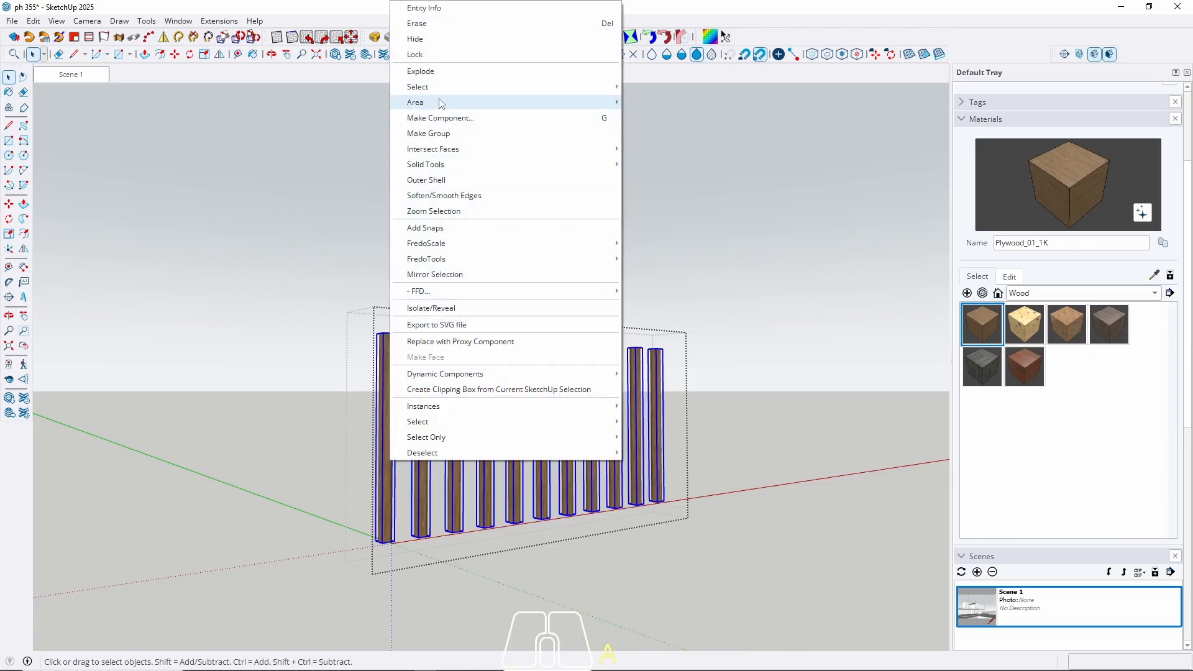
click(425, 72)
Select all the fins and paint them with Plywood_01_1K.
scroll(418, 474, up, 5)
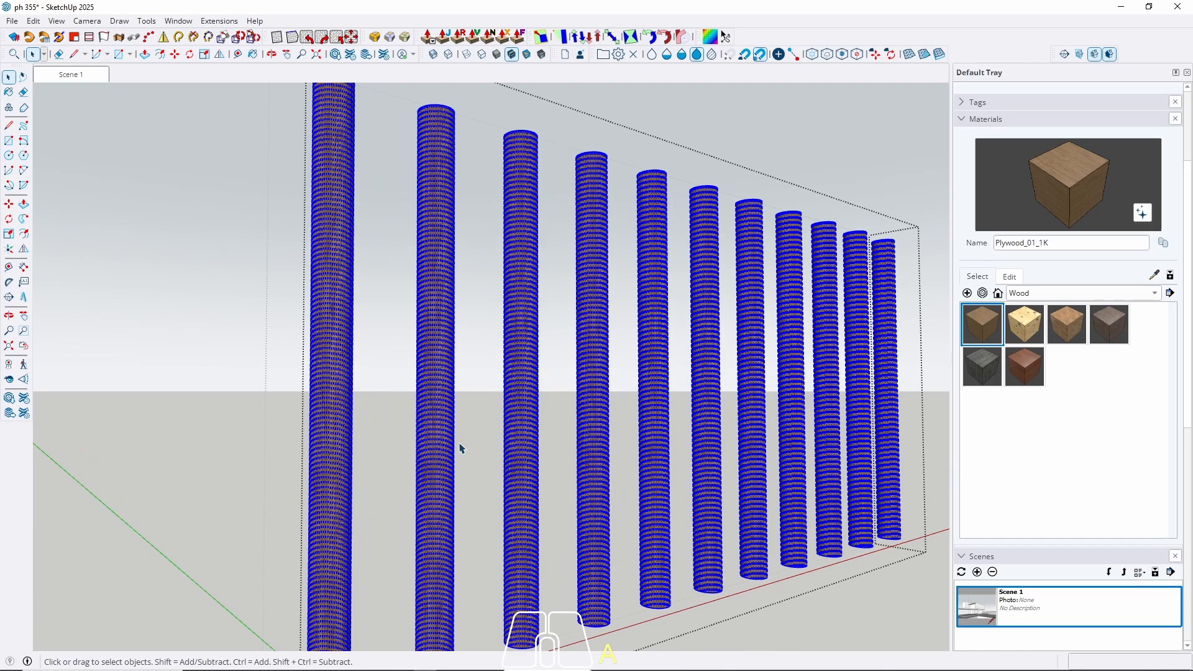
click(429, 445)
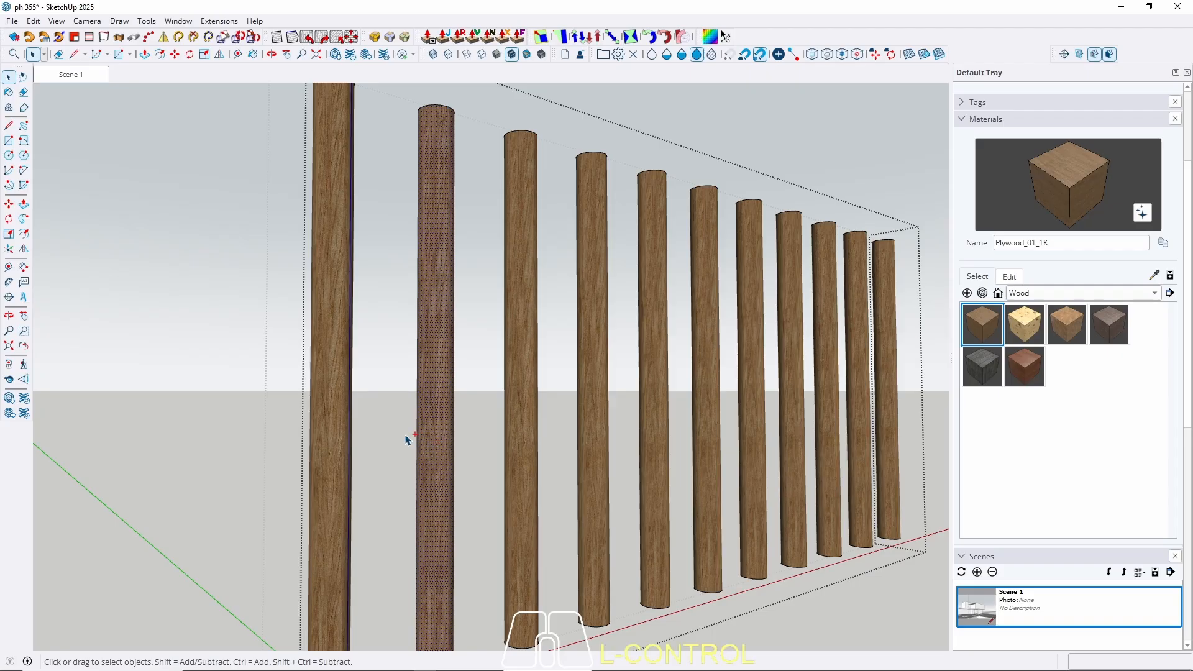
key(ctrl+a)
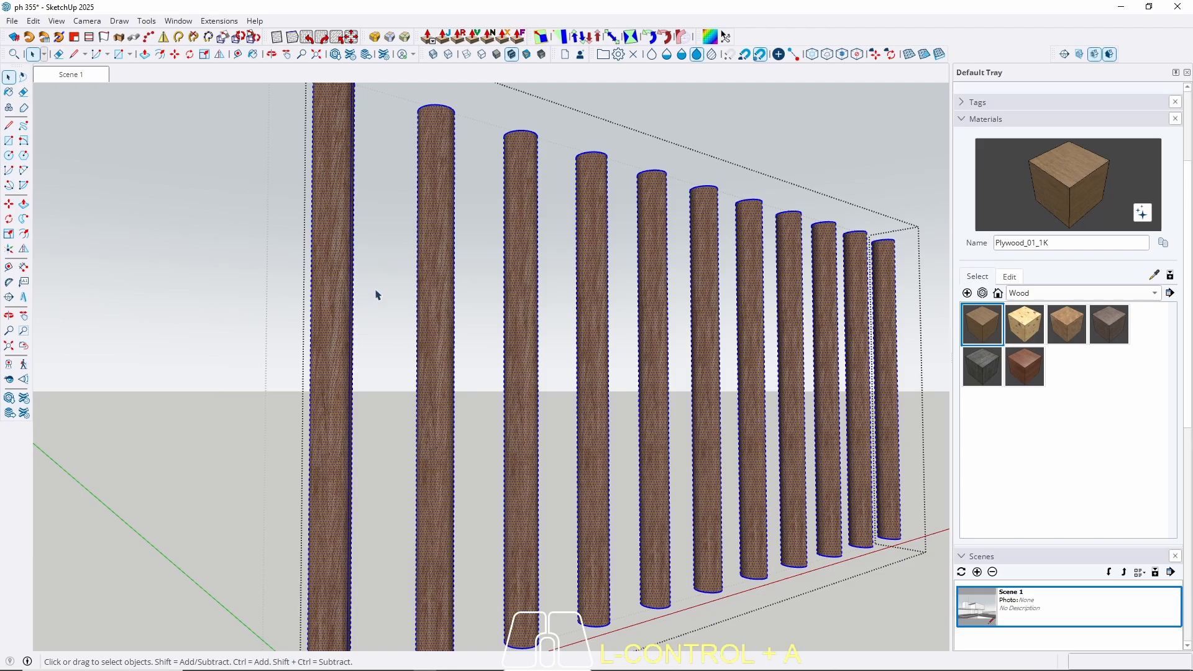
middle_drag(376, 294, 282, 400)
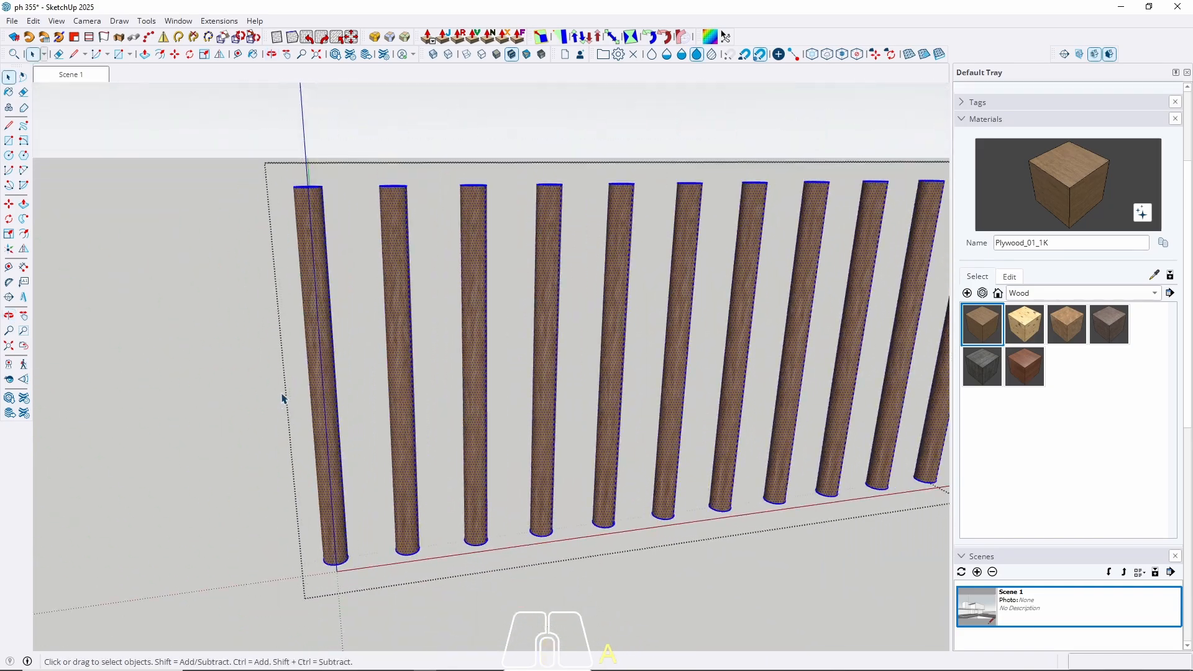
key(ctrl+a)
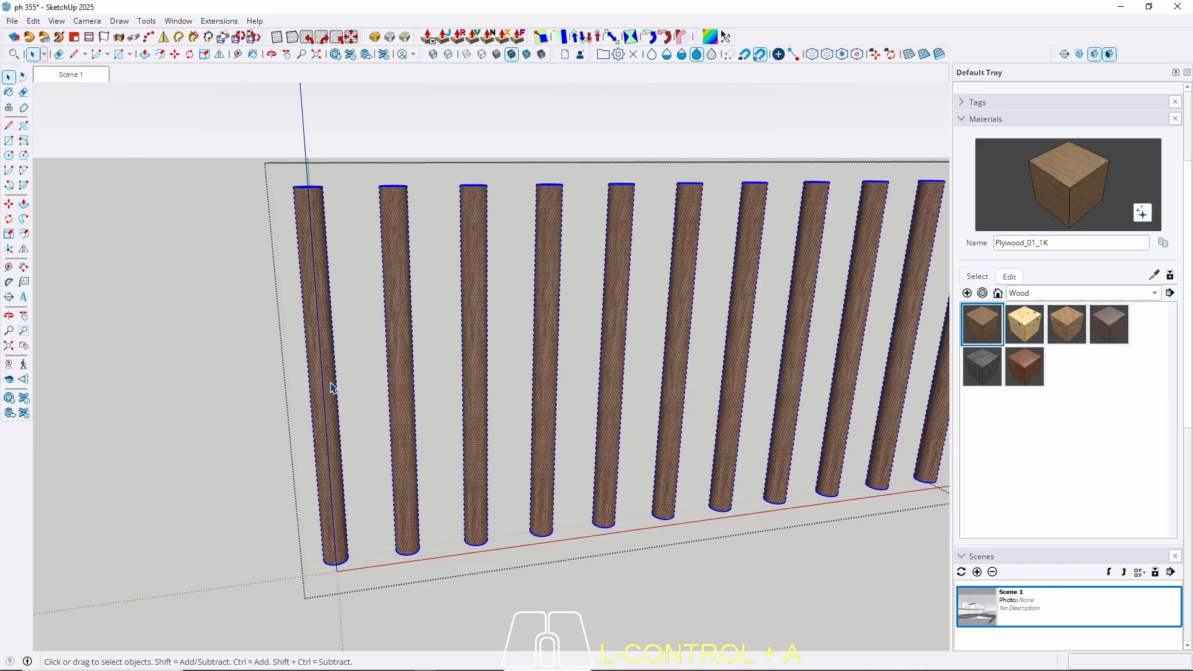
key(b)
key(Escape)
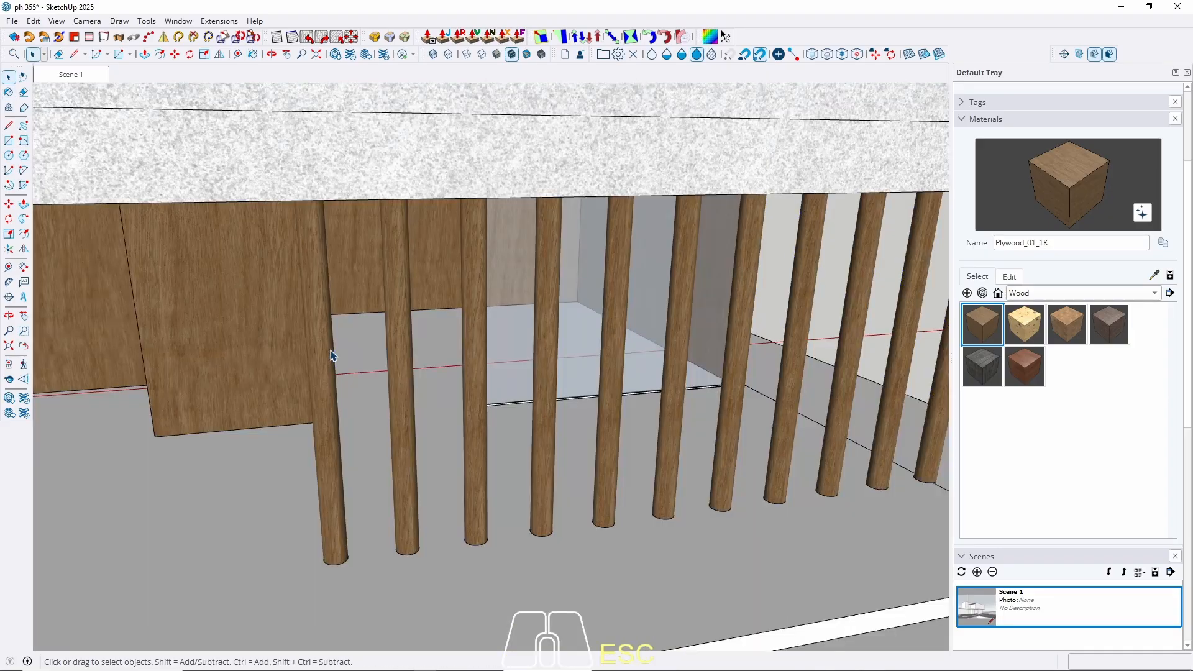
Orbit and zoom out to view the whole house exterior.
mouse_move(299, 377)
middle_down()
mouse_move(386, 339)
mouse_move(231, 363)
middle_up()
scroll(231, 363, down, 3)
middle_drag(335, 334, 405, 392)
scroll(433, 343, down, 5)
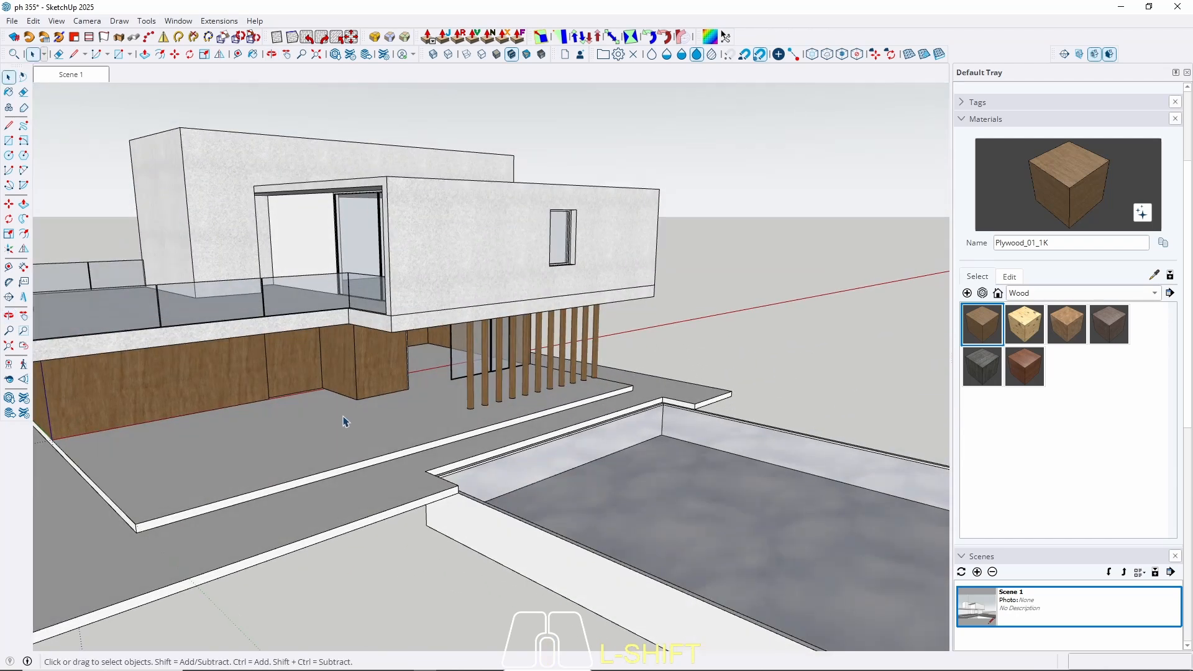
From the Stone collection, compare Marble_03_1K and Marble_06_1K, then settle on Marble_01_1K.
click(1065, 294)
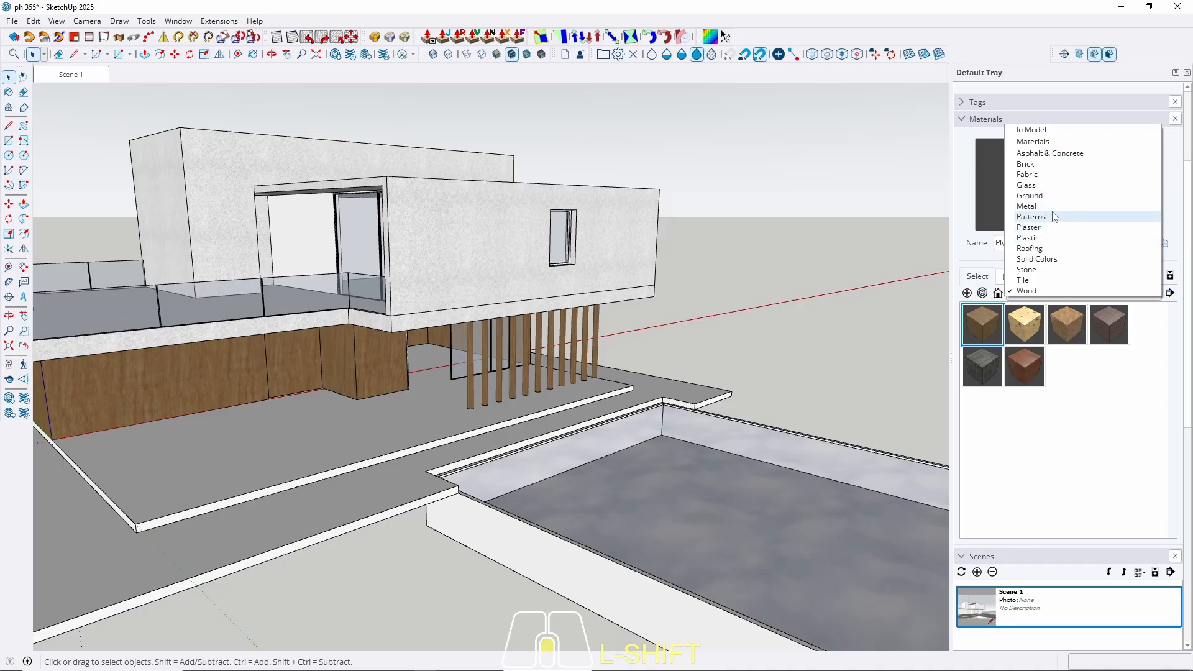
click(1033, 272)
click(981, 339)
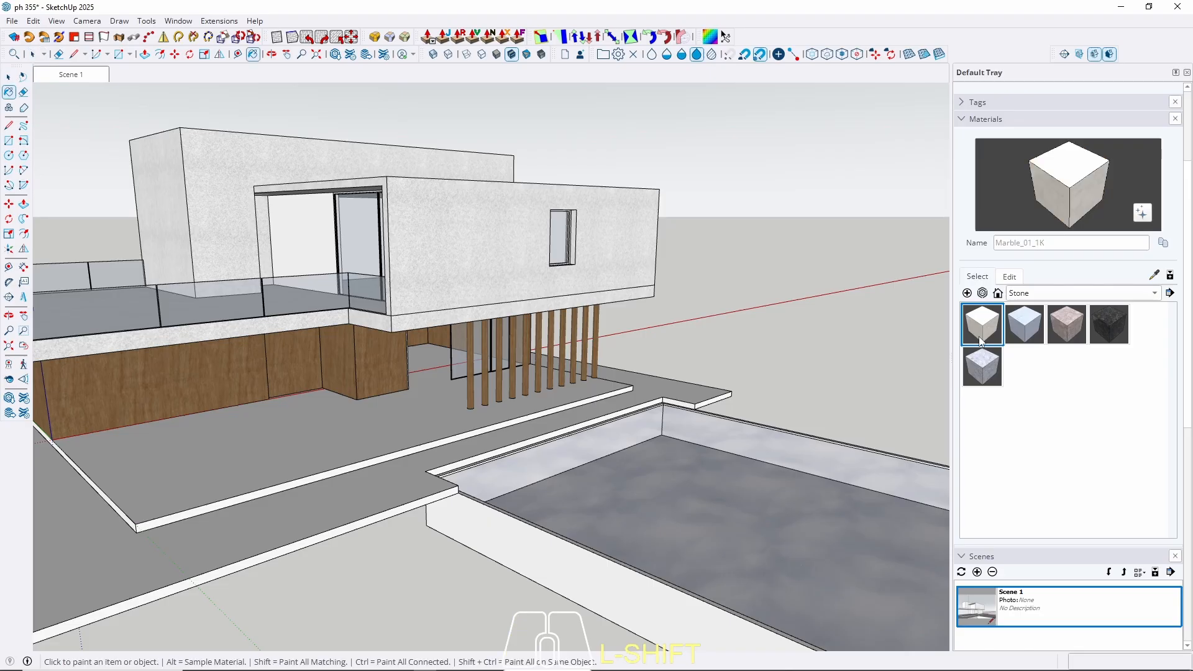
click(1024, 323)
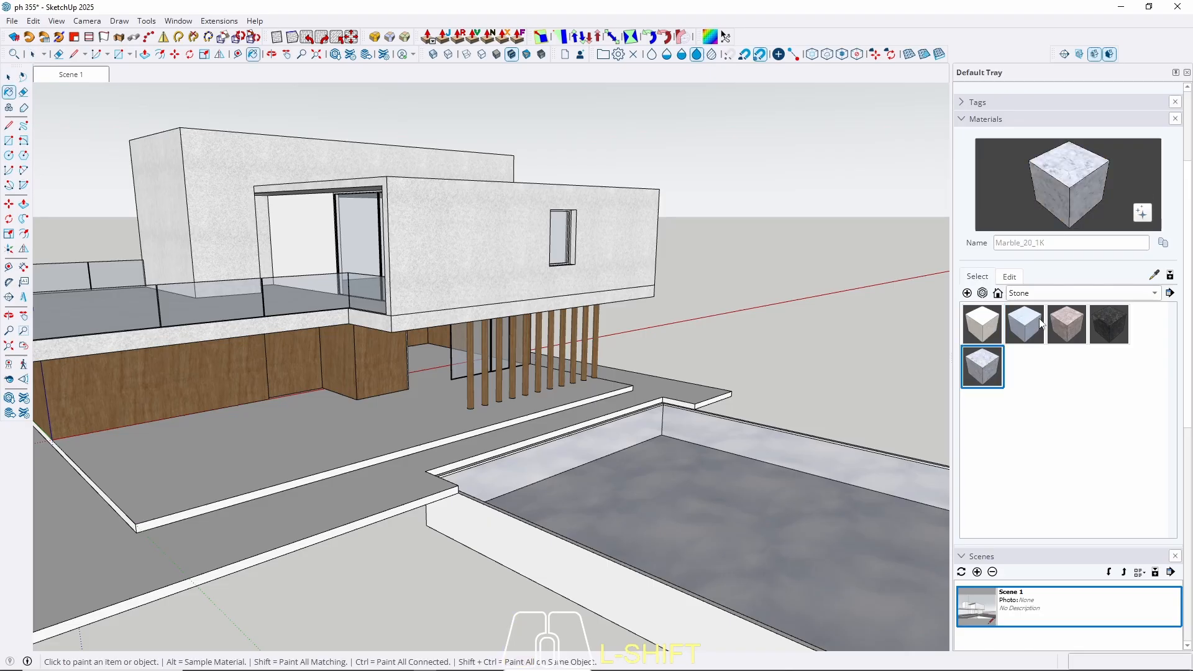
click(1084, 322)
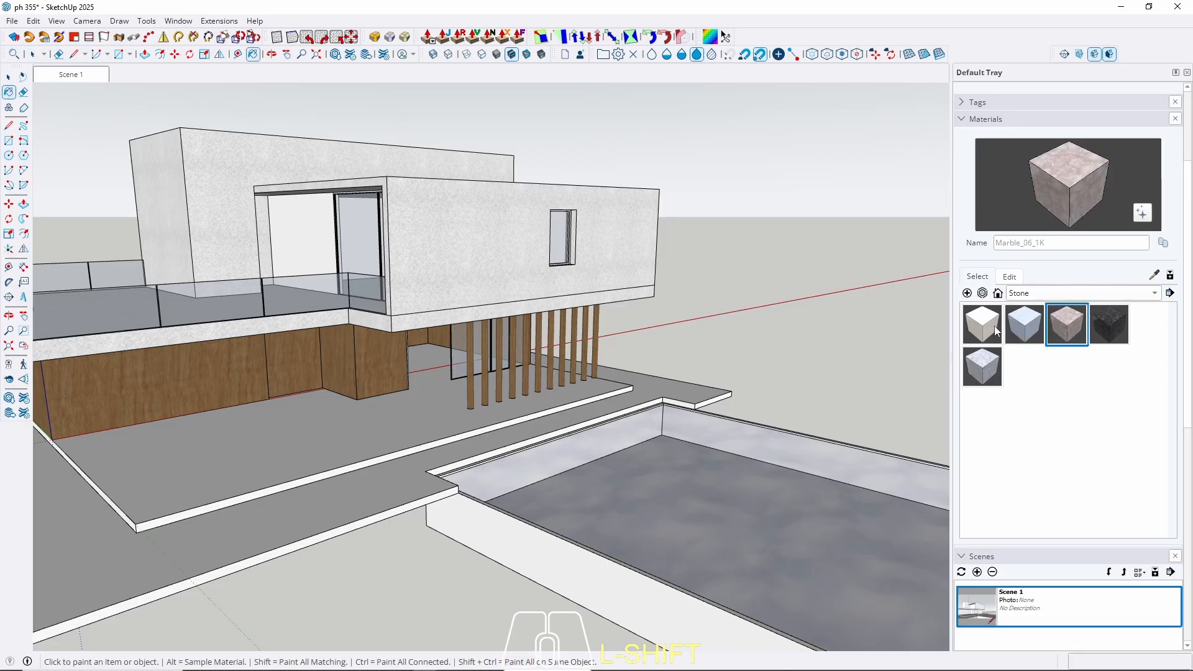
click(984, 328)
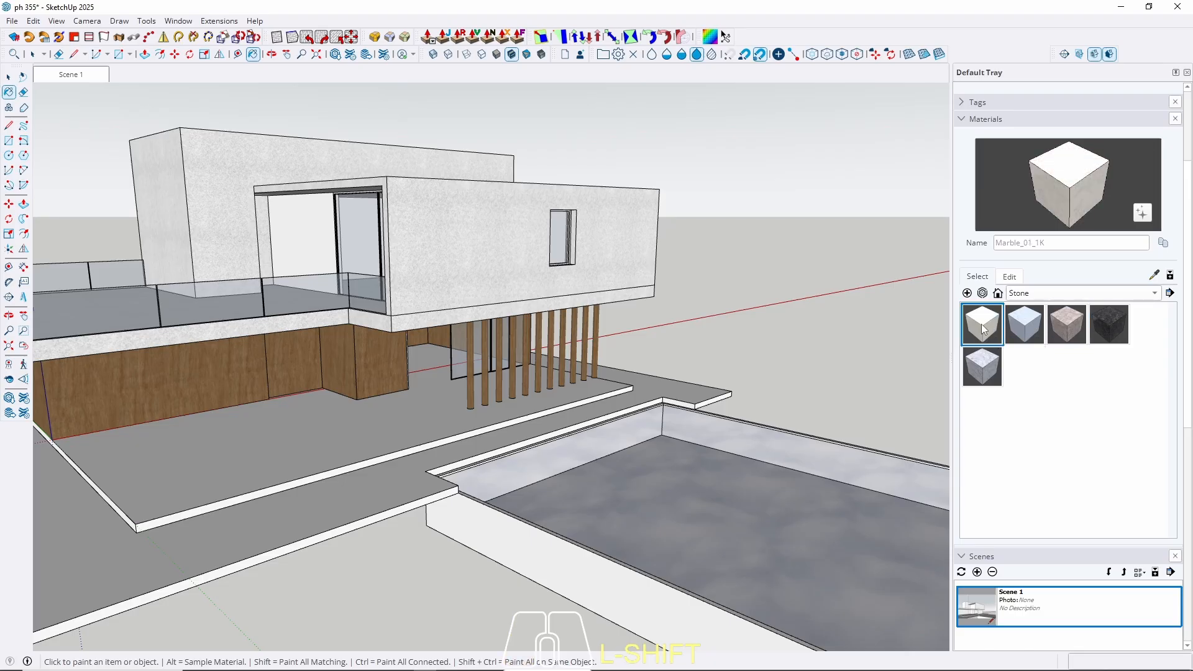
key(space)
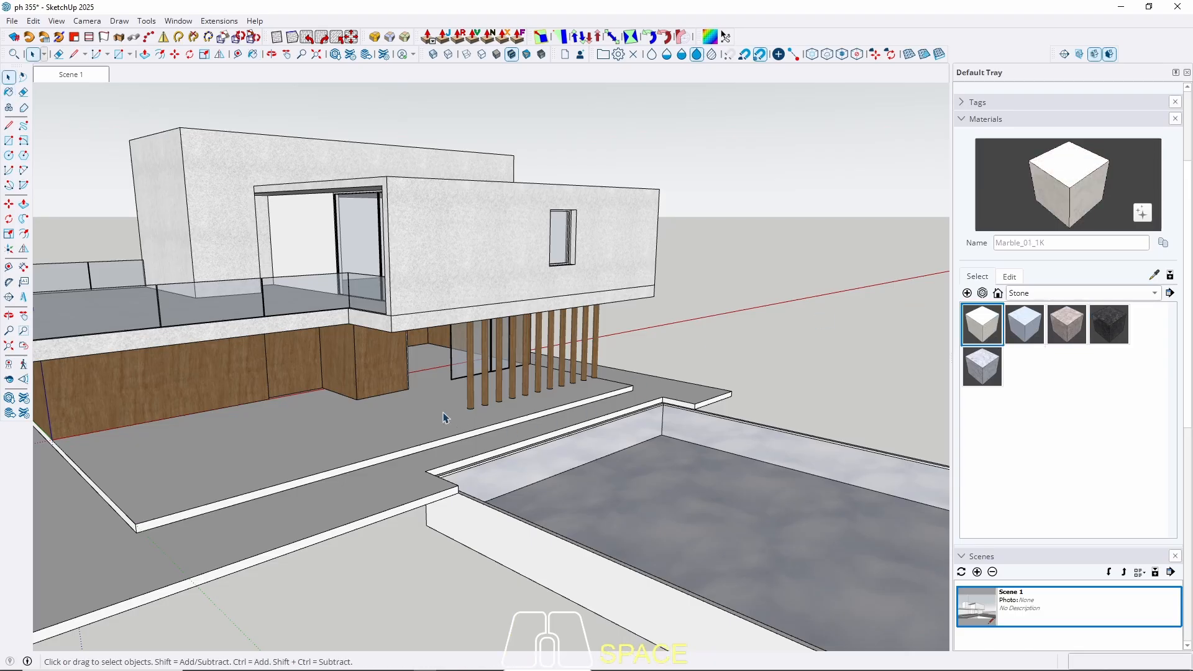
Paint the terrace slab face with Marble_01_1K and return to Scene 1.
middle_drag(444, 415, 471, 448)
double_click(392, 458)
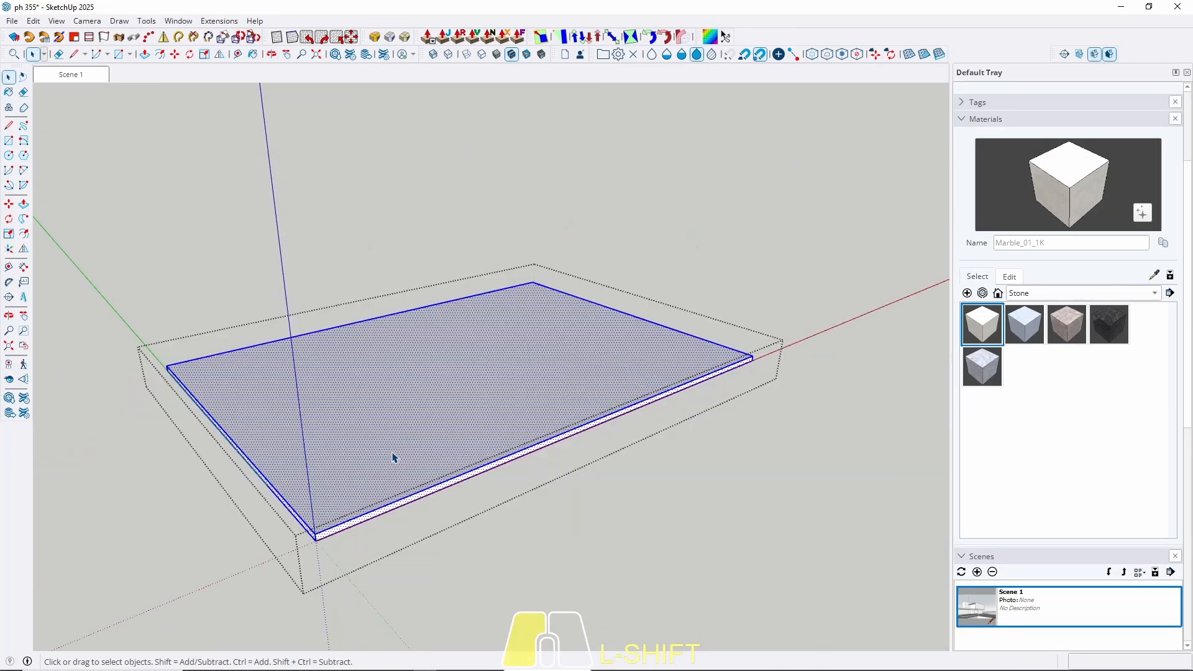
shift+click(421, 407)
key(Escape)
scroll(487, 379, up, 6)
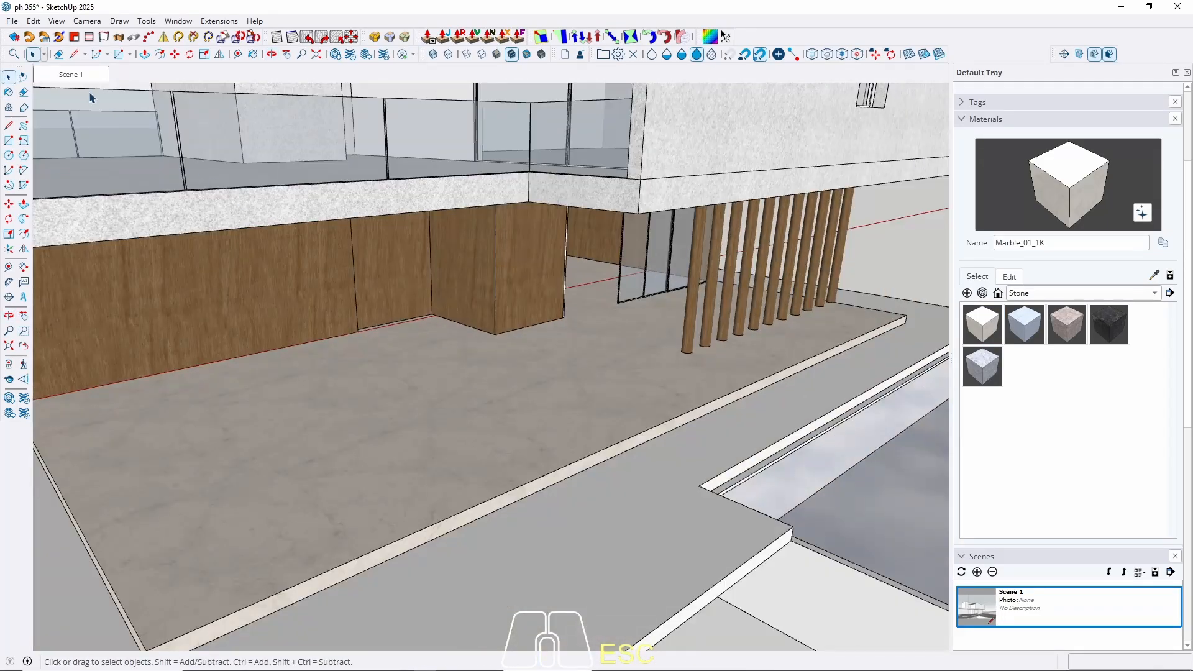
click(79, 76)
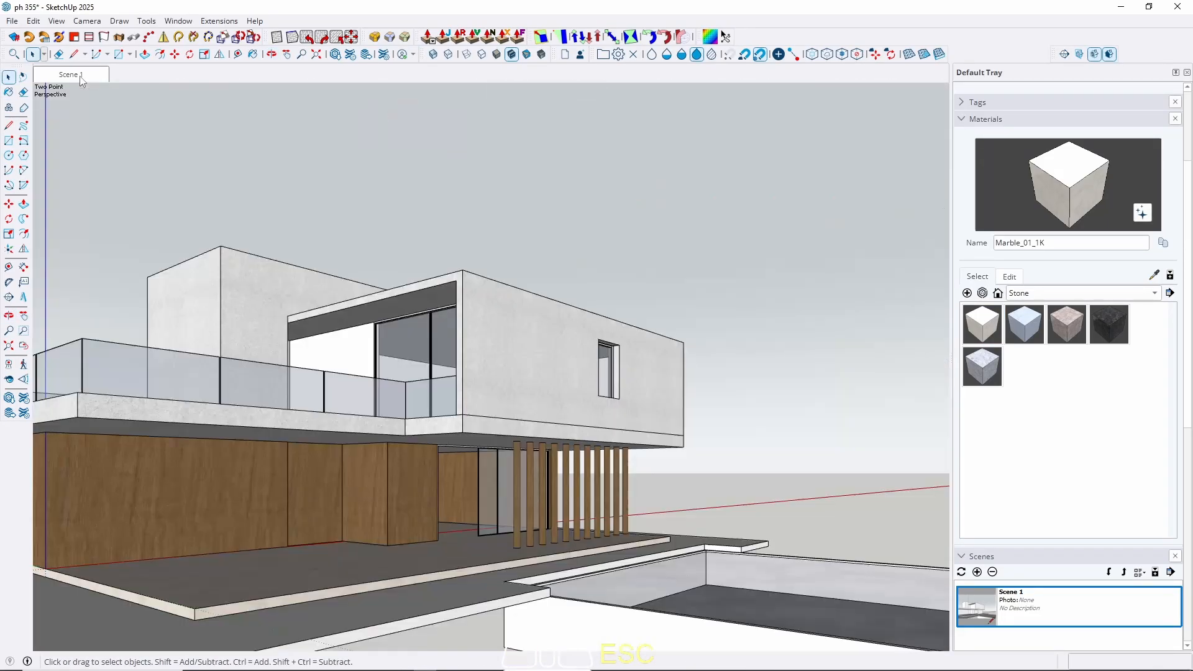
In the Asphalt & Concrete collection, try Concrete_06_1K, Asphalt_01_1K and Asphalt_02_1K.
middle_drag(595, 394, 699, 301)
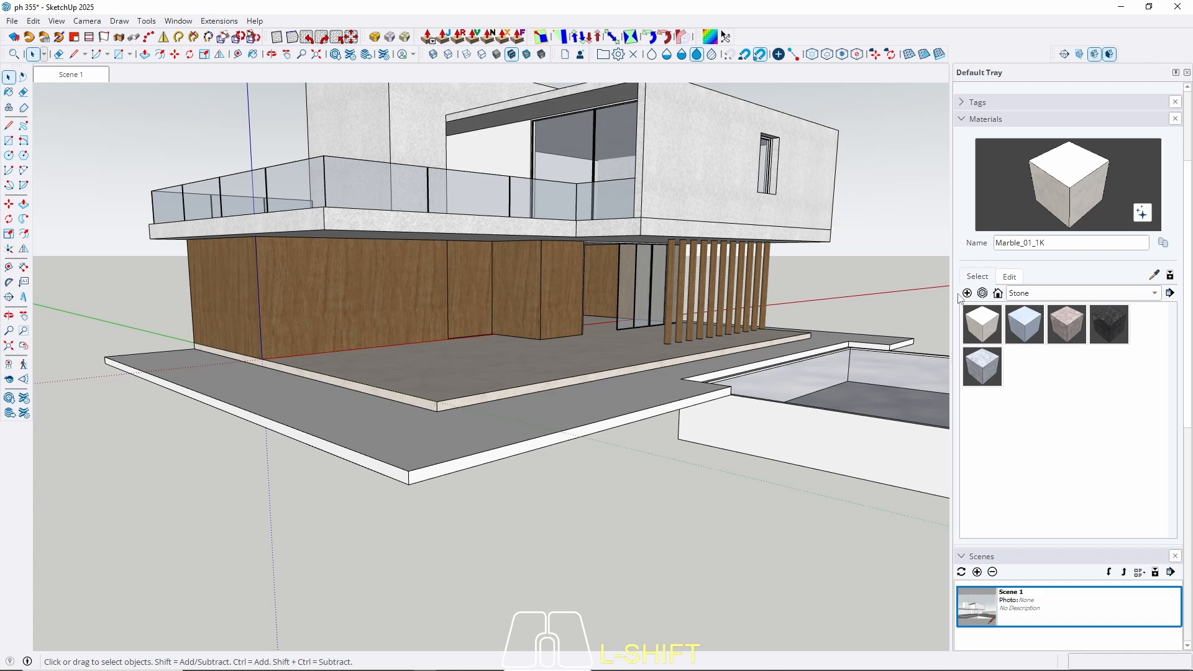
click(1030, 295)
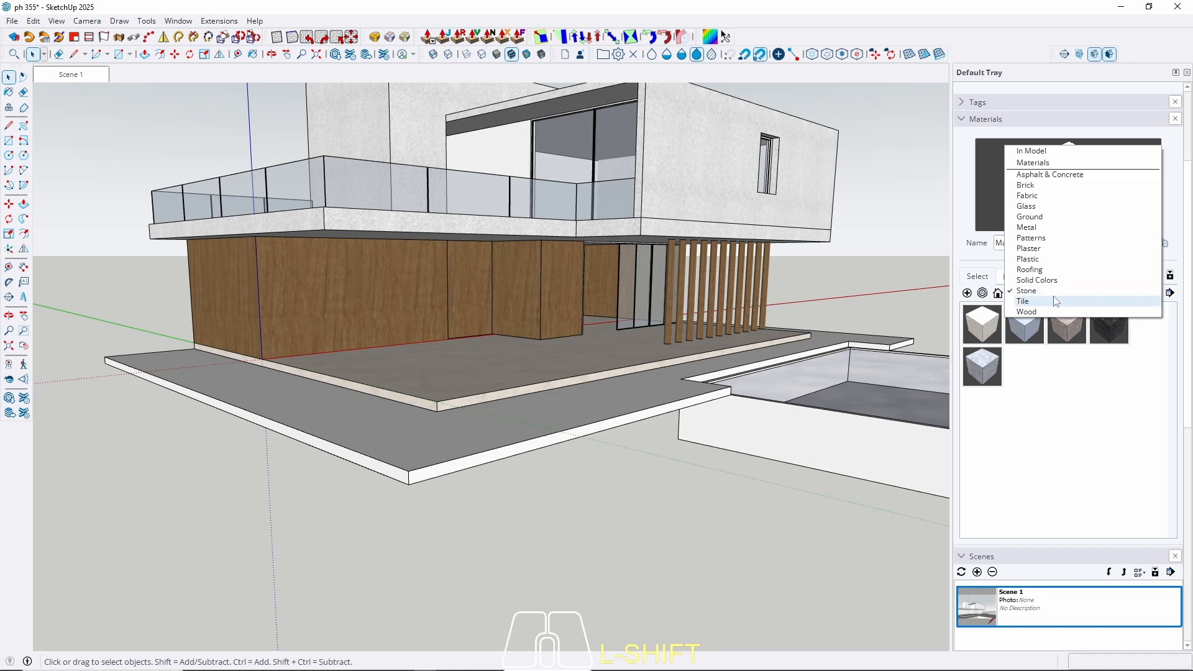
click(1058, 179)
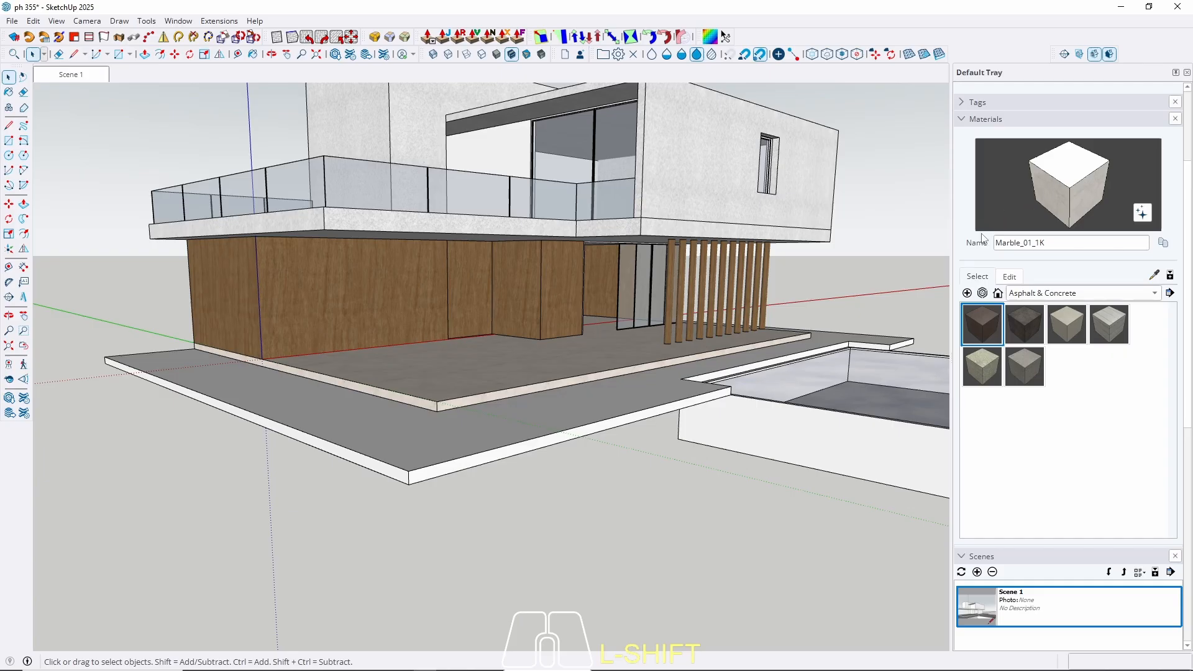
middle_drag(746, 358, 782, 415)
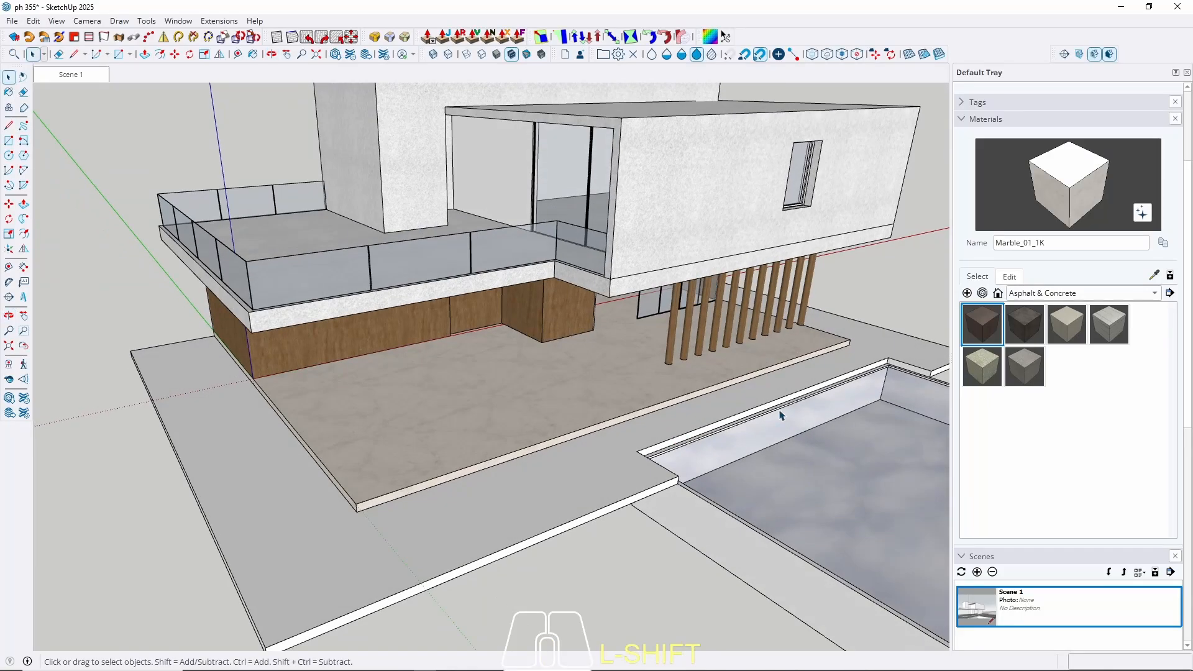
click(1025, 367)
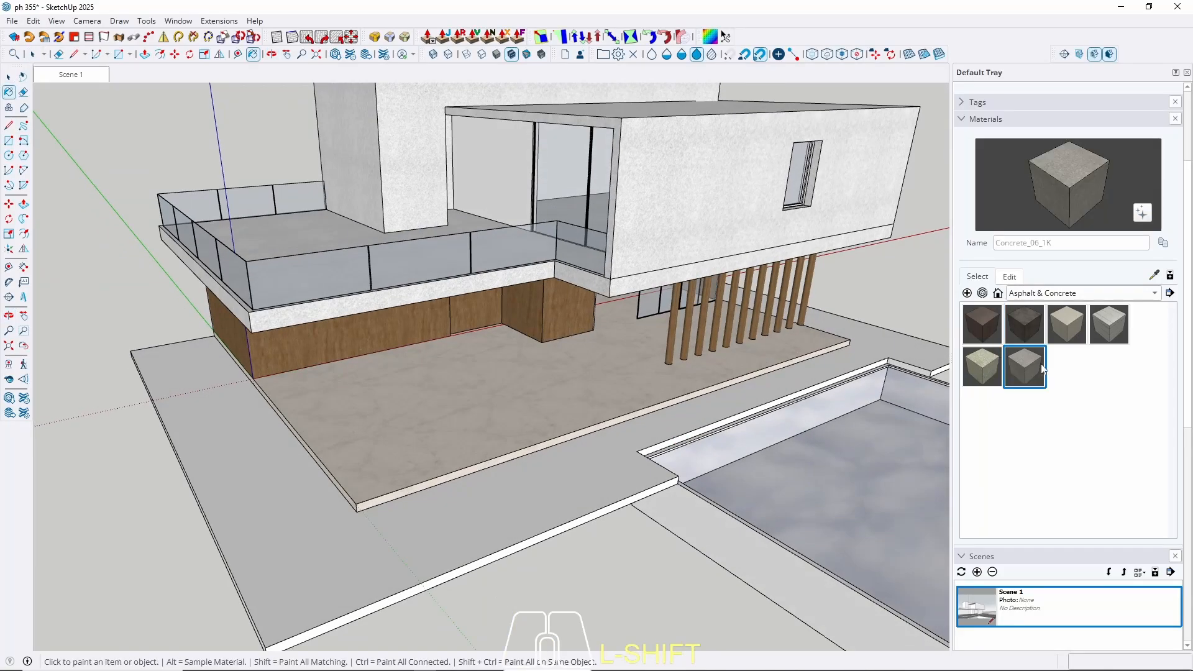
click(994, 317)
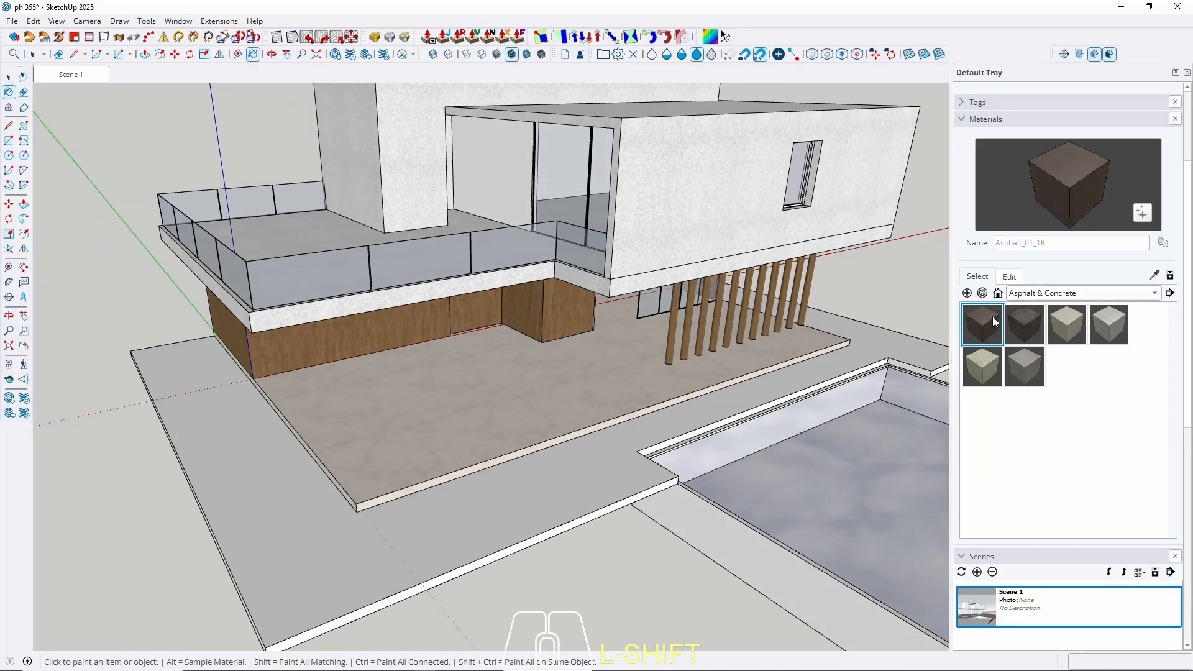
click(1031, 322)
middle_drag(734, 410, 796, 404)
Compare Concrete_04_1K against the asphalts and settle on the dark Asphalt_02_1K.
key(space)
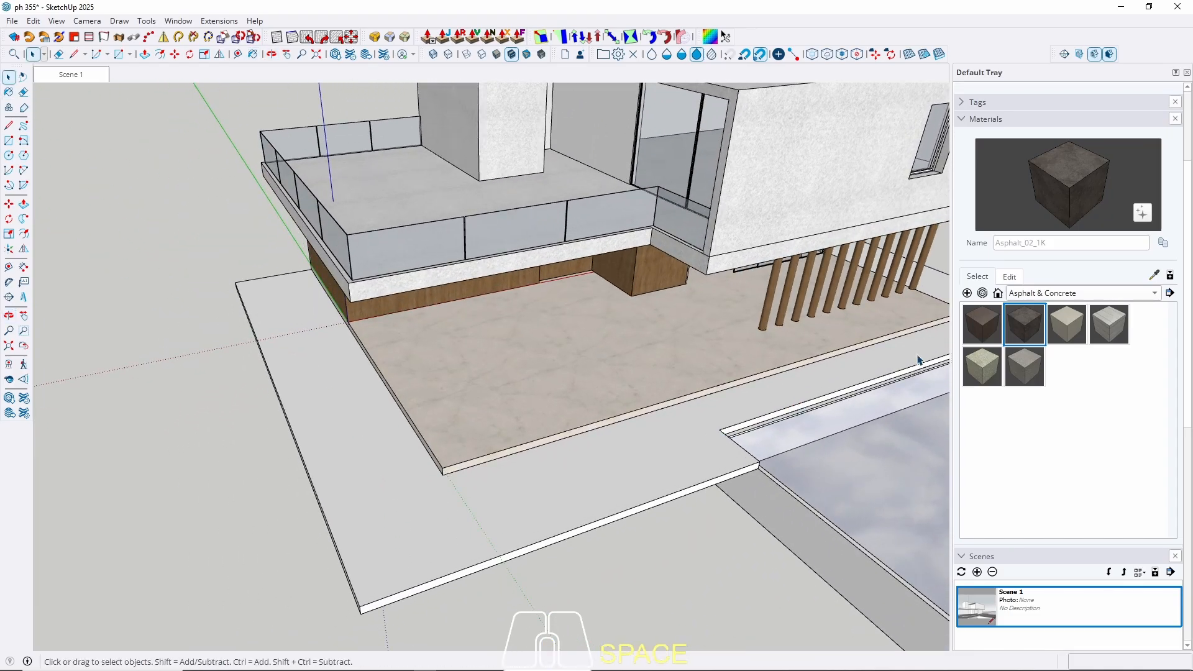
click(1024, 365)
click(979, 367)
click(1032, 328)
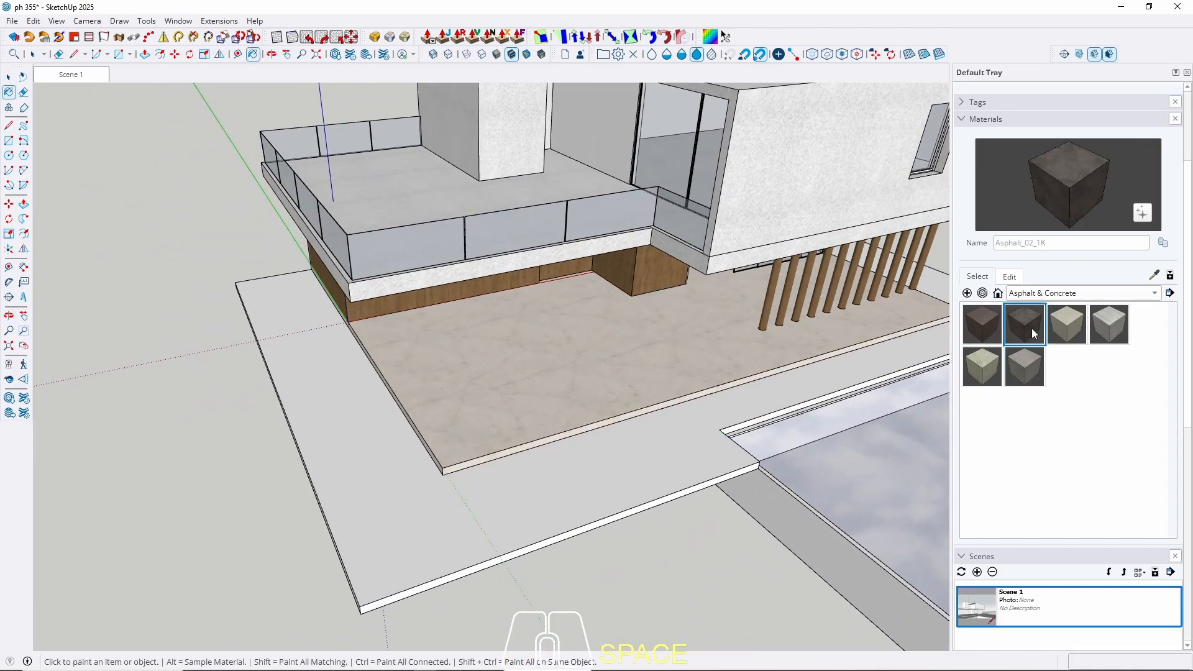
click(977, 369)
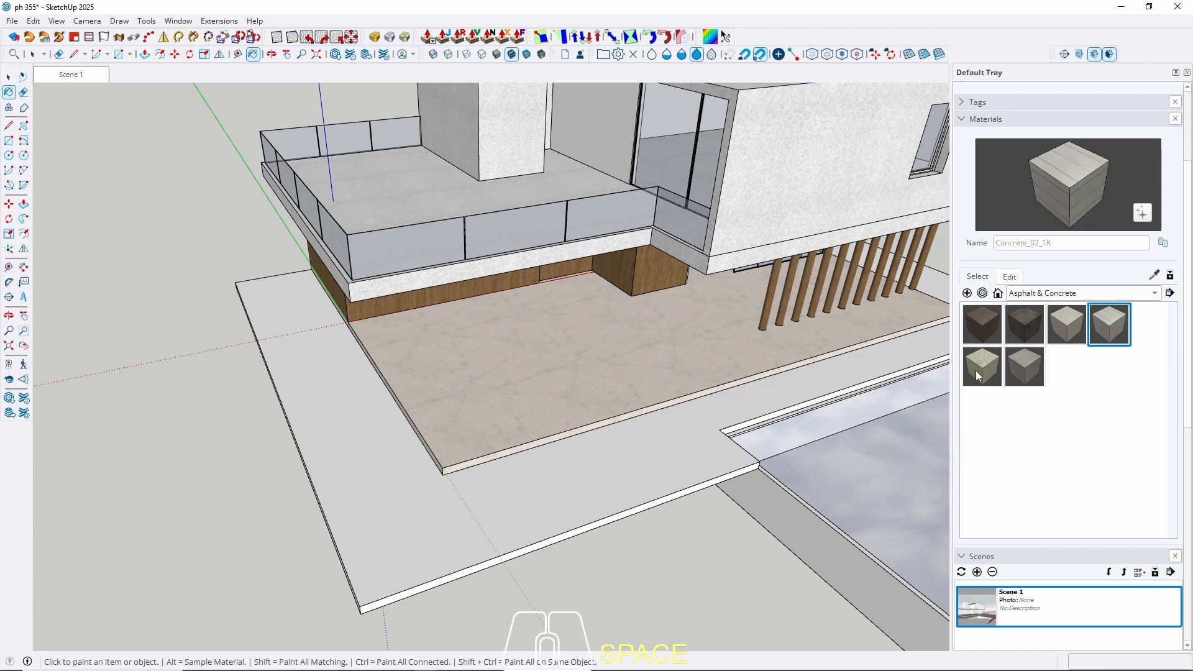
click(991, 330)
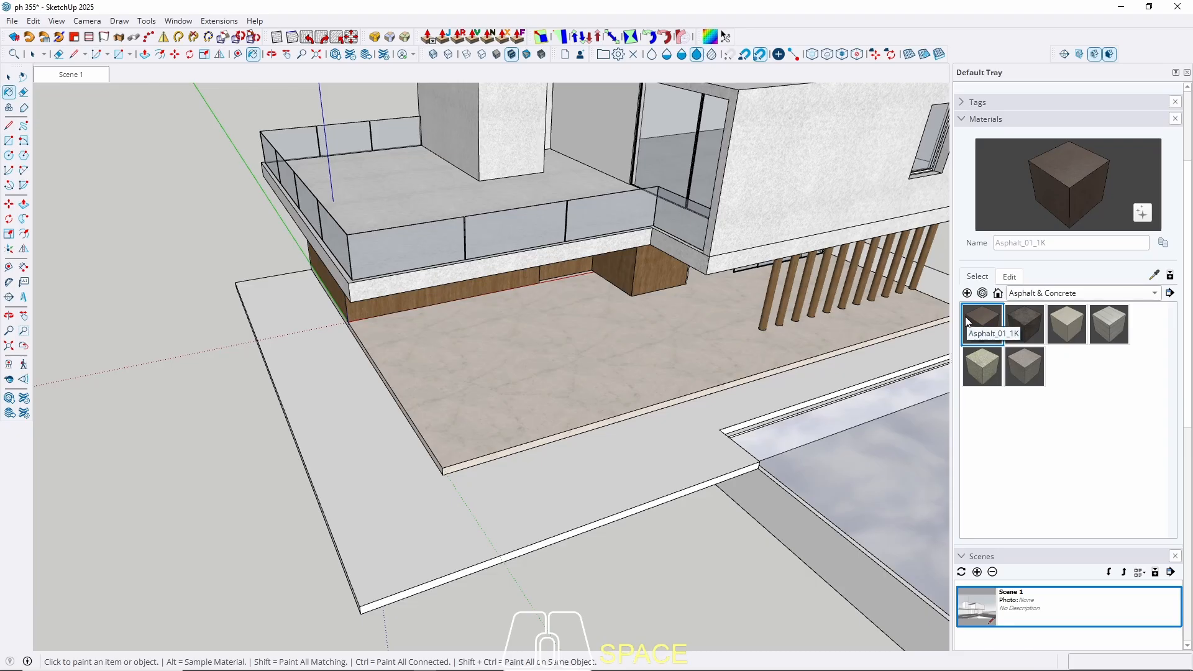
mouse_move(649, 362)
middle_down()
mouse_move(661, 344)
mouse_move(632, 410)
mouse_move(599, 348)
middle_up()
click(1024, 324)
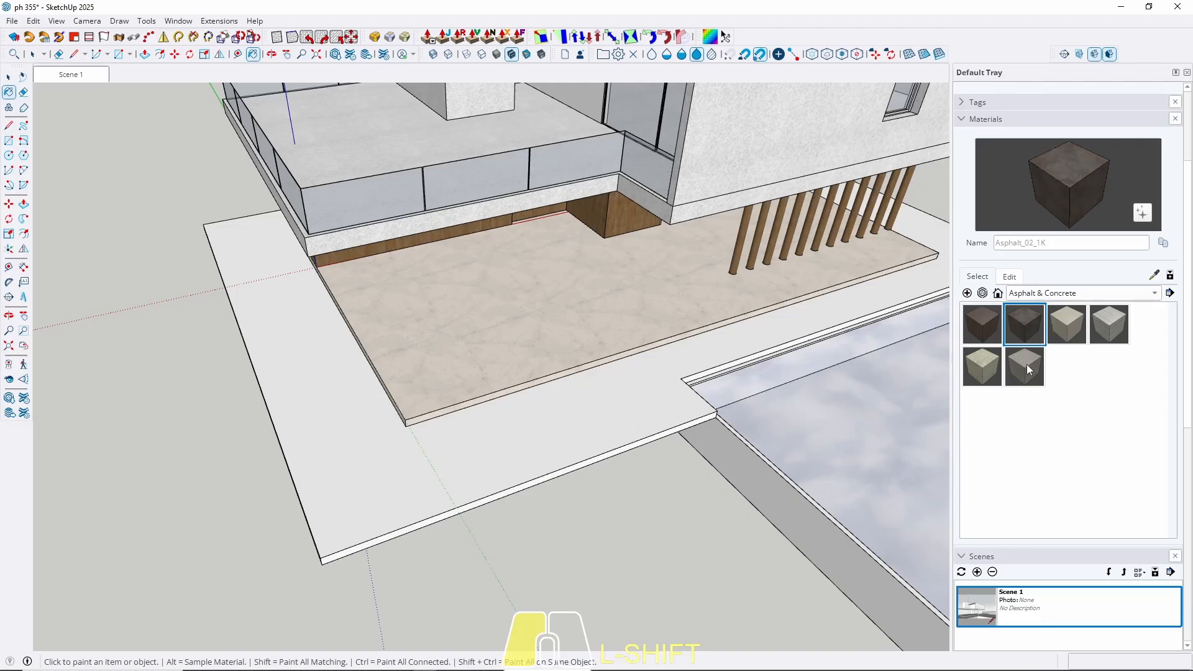
click(975, 327)
click(1023, 325)
key(space)
Paint the outer slab face with Asphalt_02_1K, then bring up the material's settings.
double_click(522, 446)
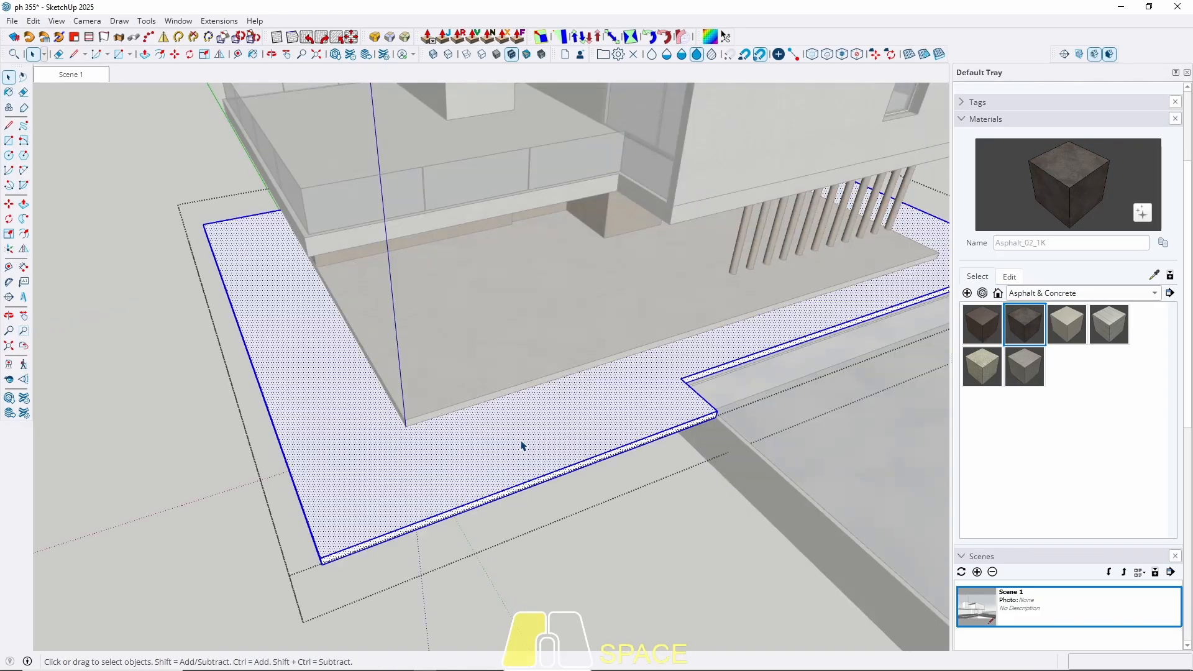
key(b)
click(529, 438)
key(space)
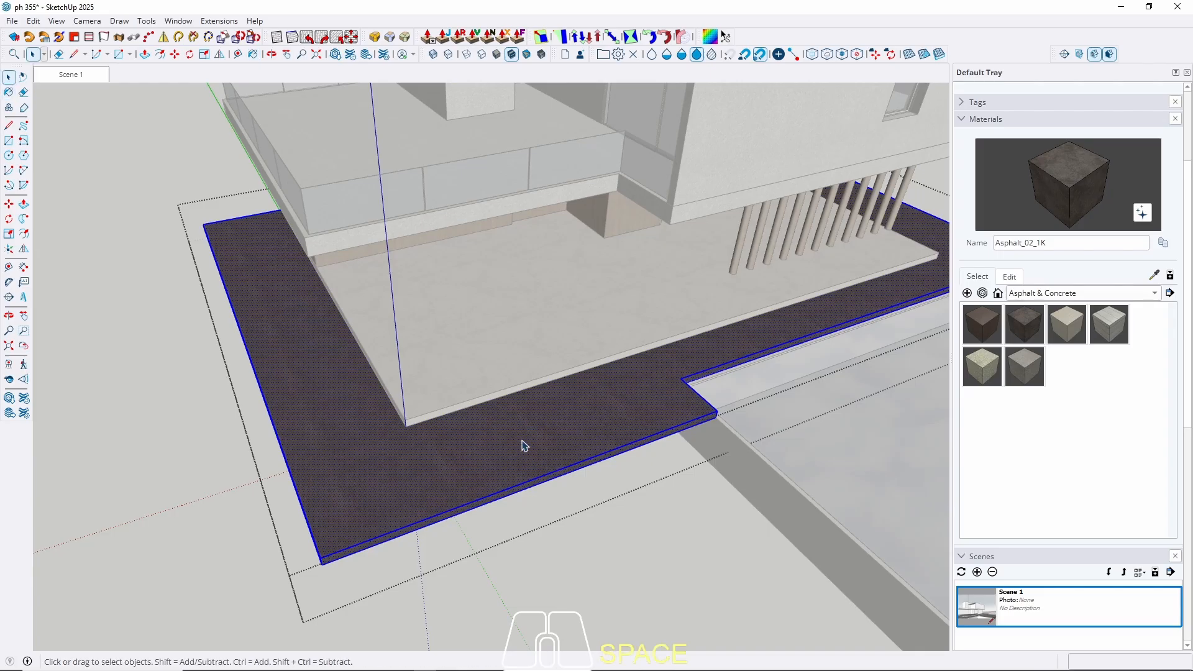
key(Escape)
scroll(491, 476, down, 2)
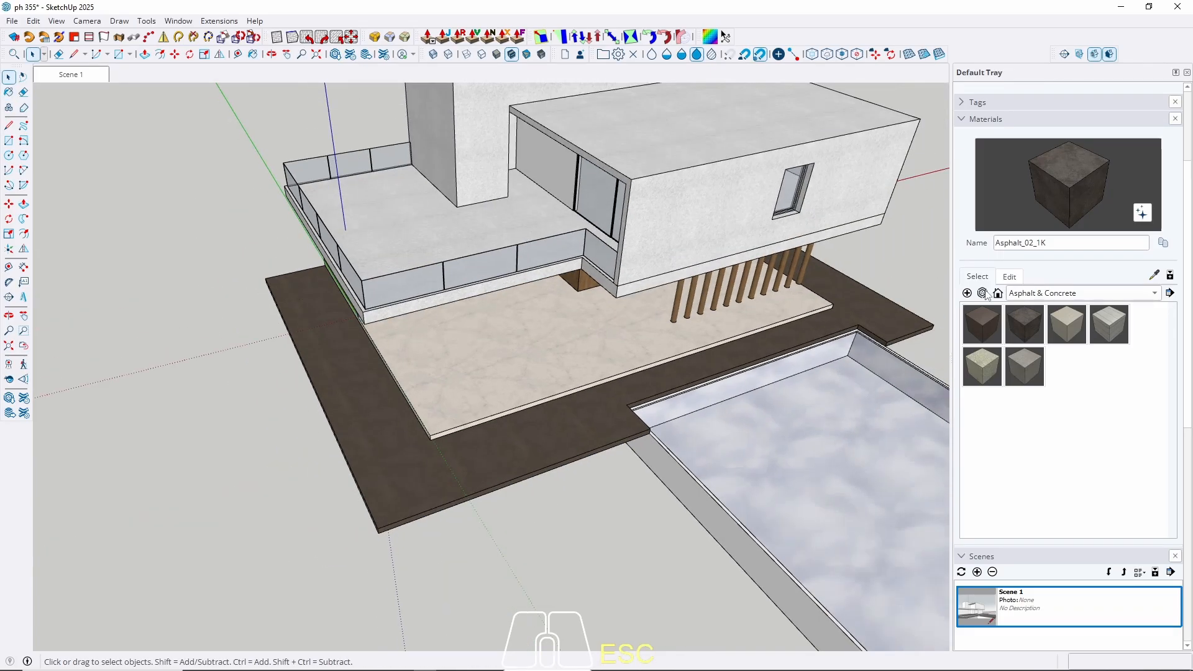
click(1010, 277)
Edit the asphalt: saturation 0, lightness 88, texture width 300 cm.
drag(987, 328, 1070, 350)
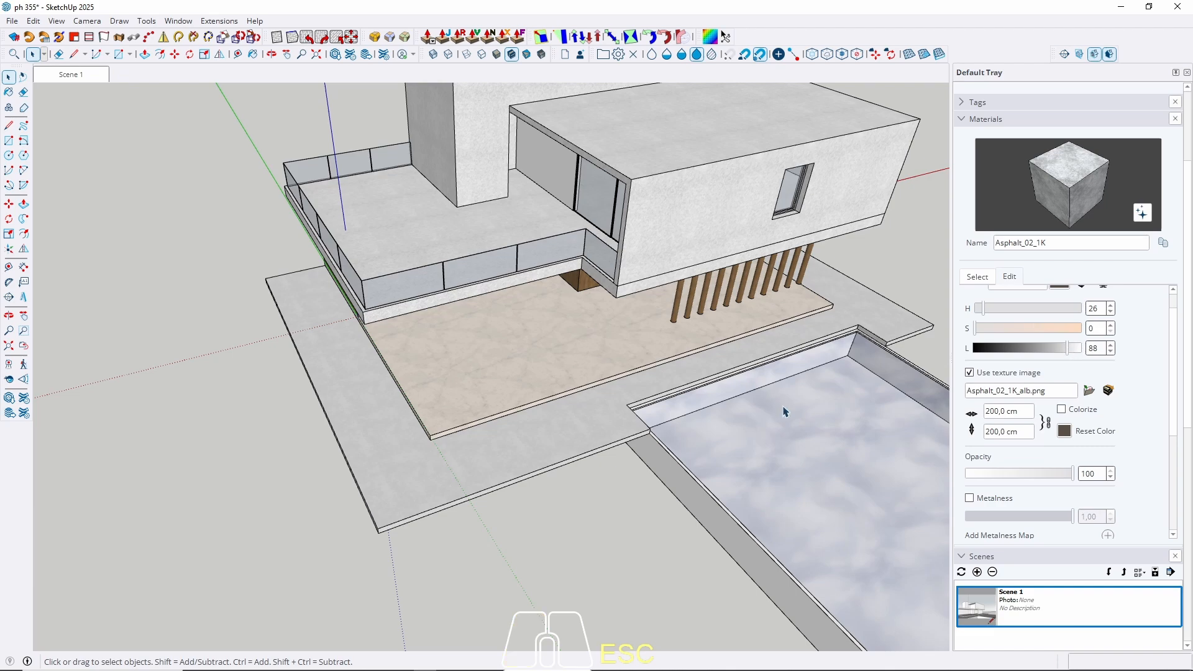
middle_drag(586, 447, 691, 357)
scroll(684, 363, up, 5)
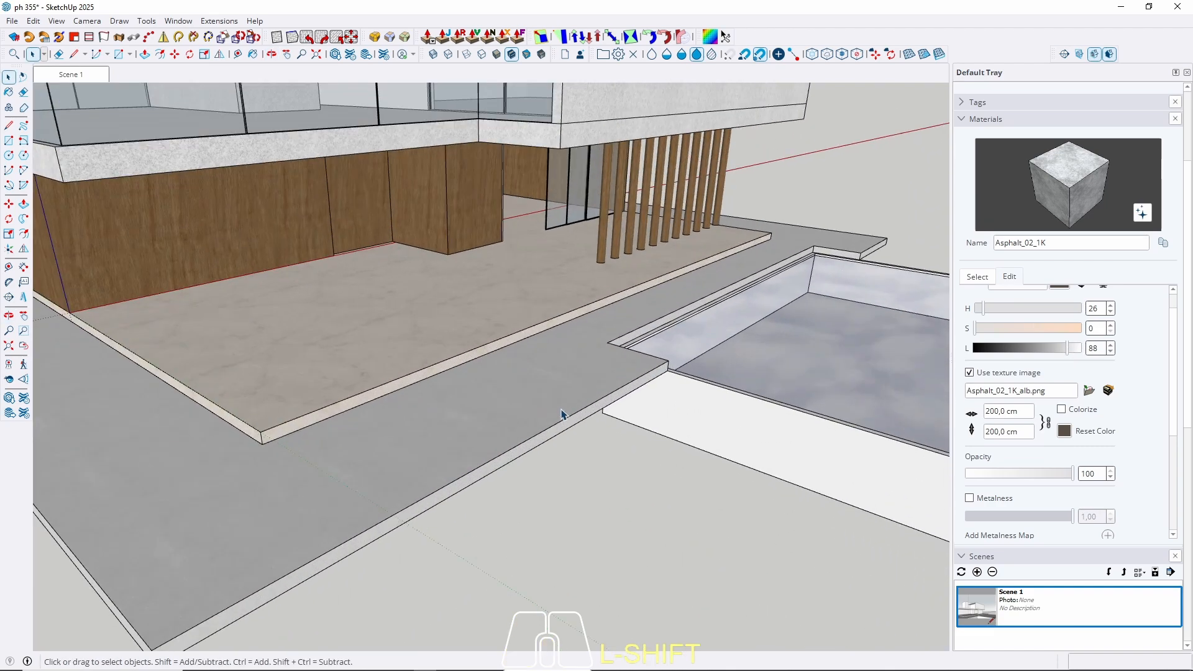
click(1034, 411)
text(300)
key(Return)
scroll(586, 422, down, 3)
Sample the grey paving material, then return to the Scene 1 view.
mouse_move(586, 421)
middle_down()
mouse_move(495, 427)
mouse_move(504, 431)
middle_up()
key(b)
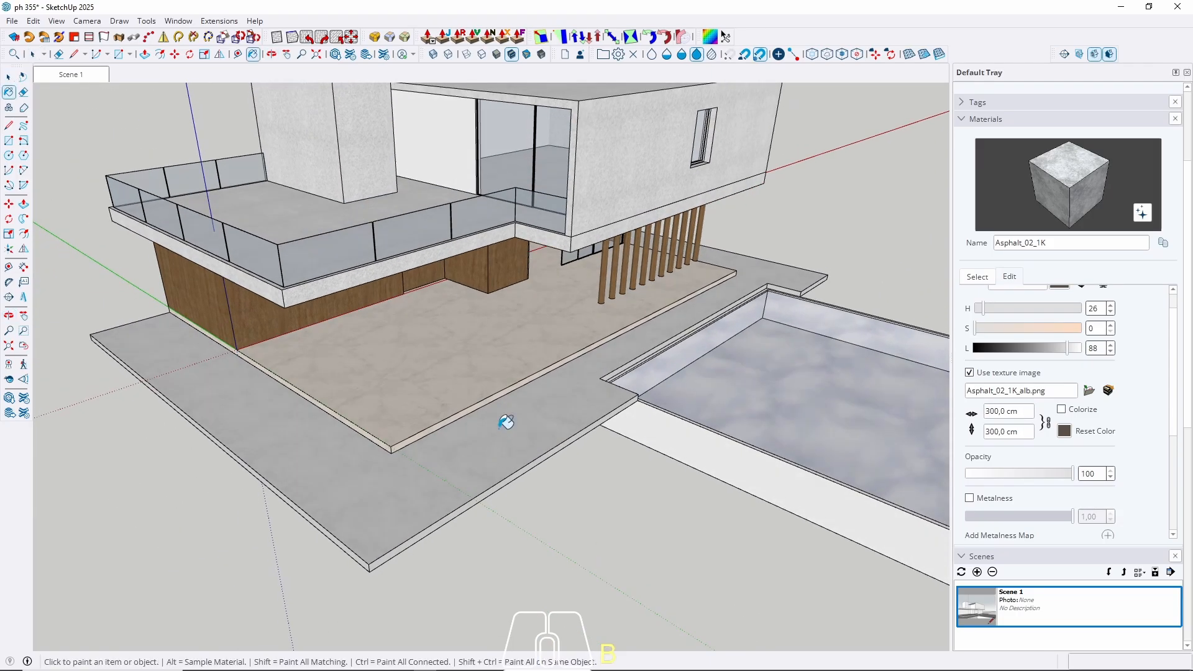
alt+click(469, 458)
key(space)
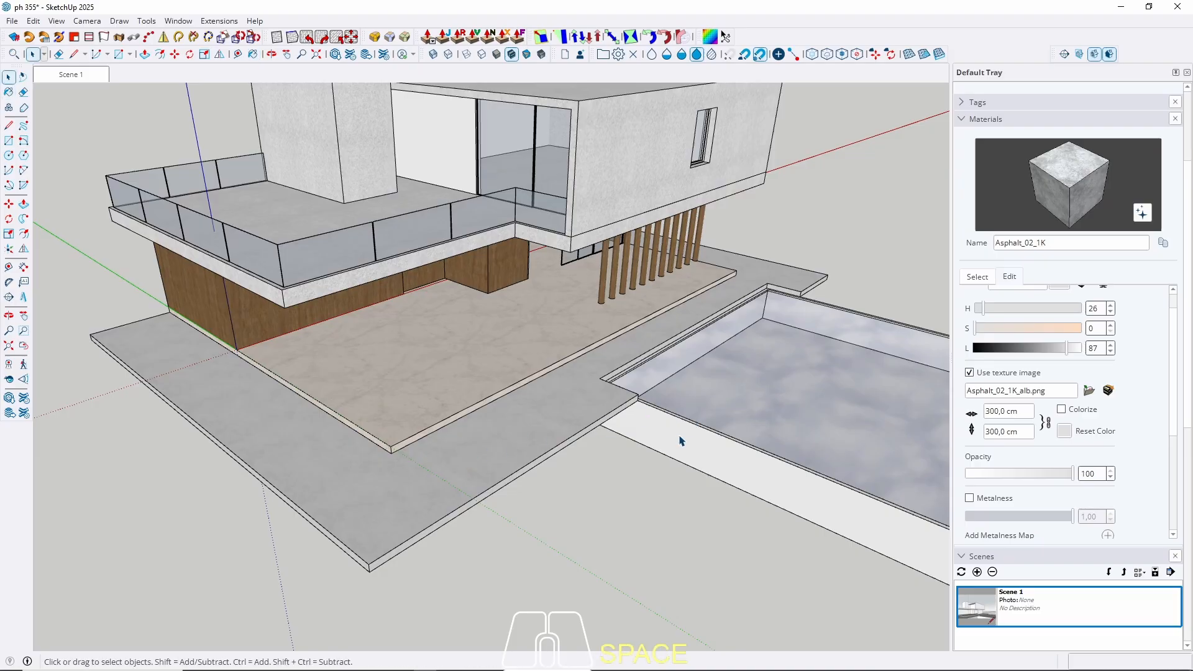
double_click(680, 440)
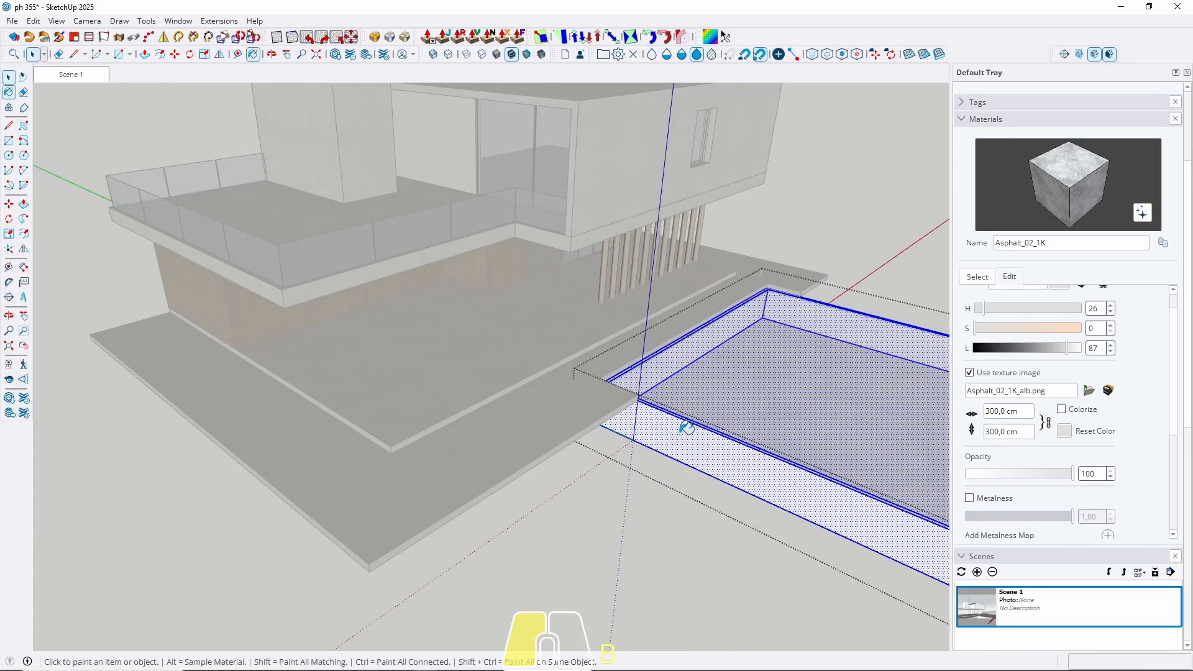
click(87, 75)
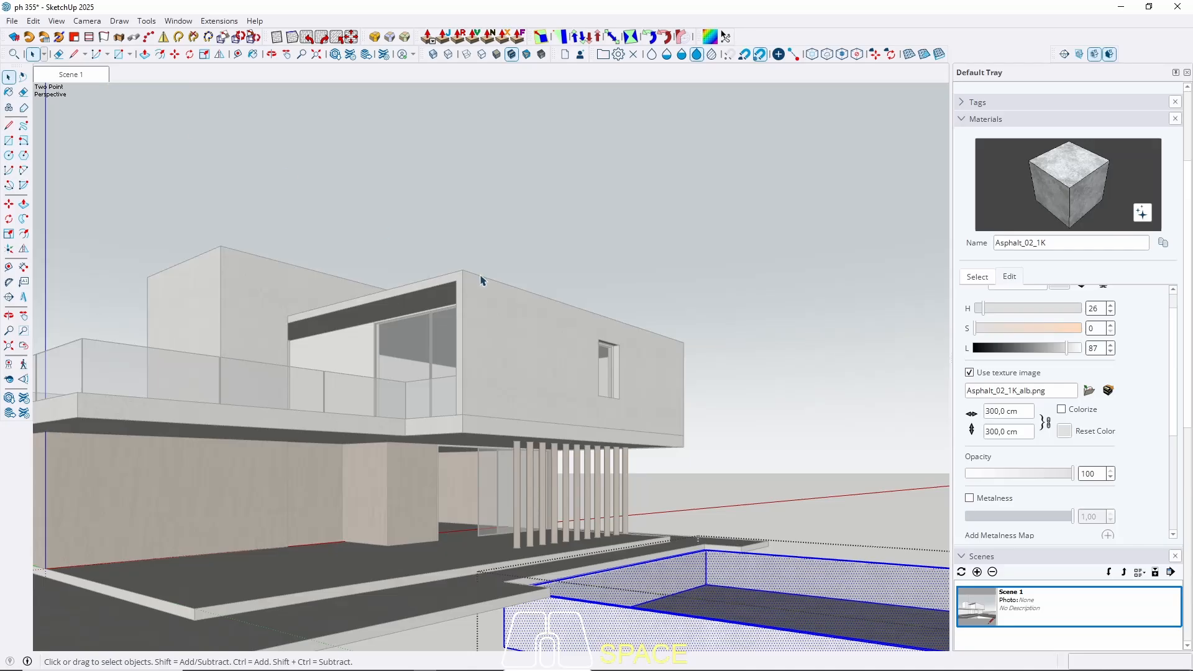
key(Escape)
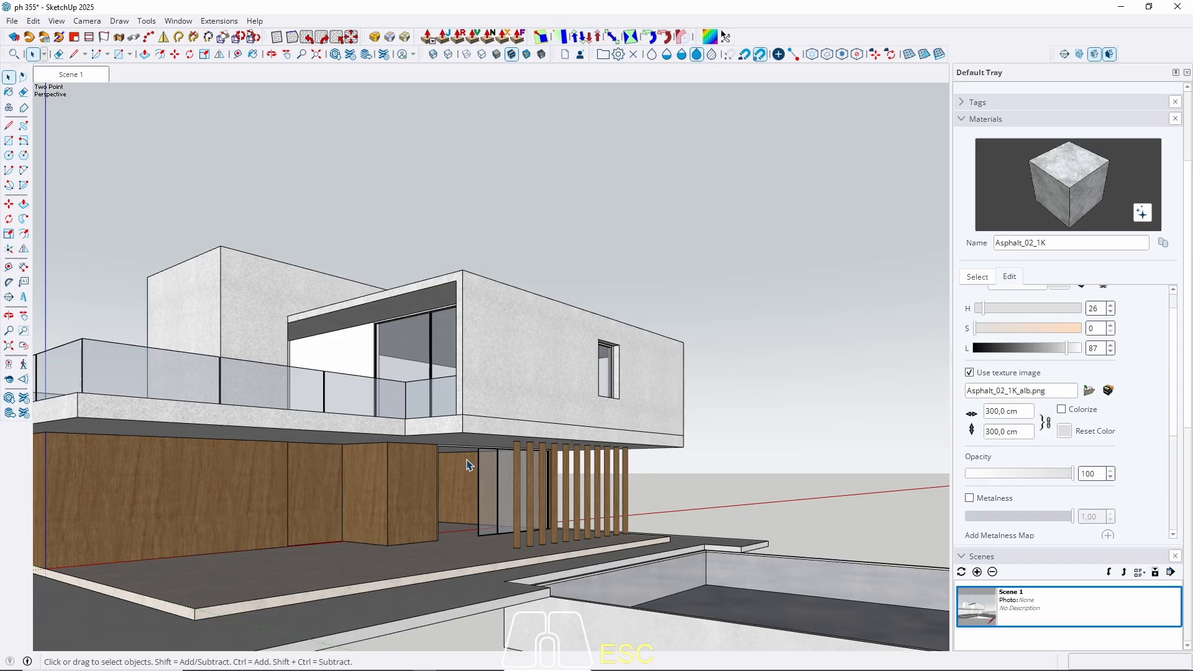
Sample the Plywood_01_1K material from the wood wall.
key(b)
key(alt)
alt+scroll(415, 497, up, 2)
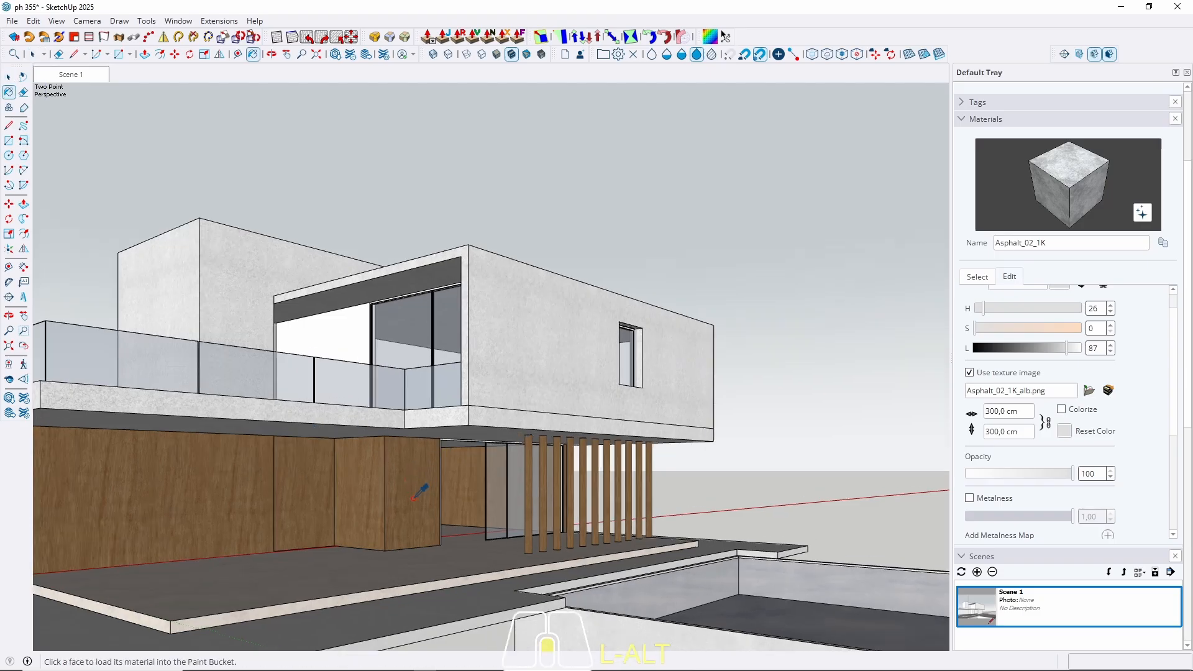
alt+scroll(414, 498, up, 3)
alt+scroll(417, 401, down, 5)
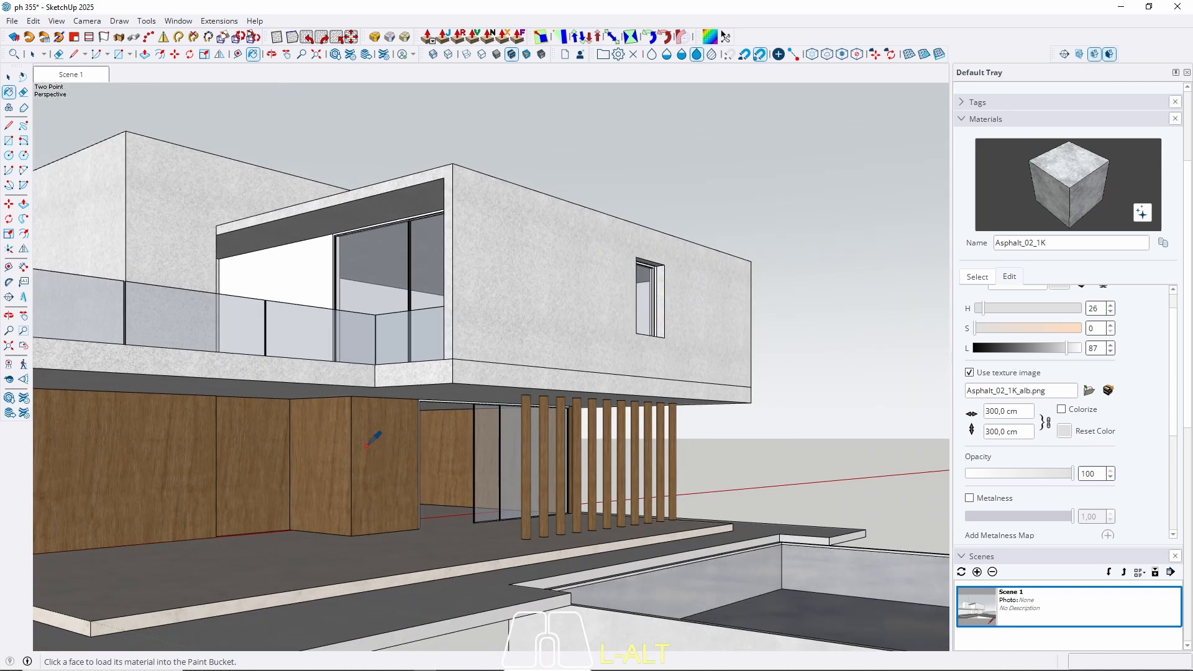
alt+scroll(368, 444, up, 3)
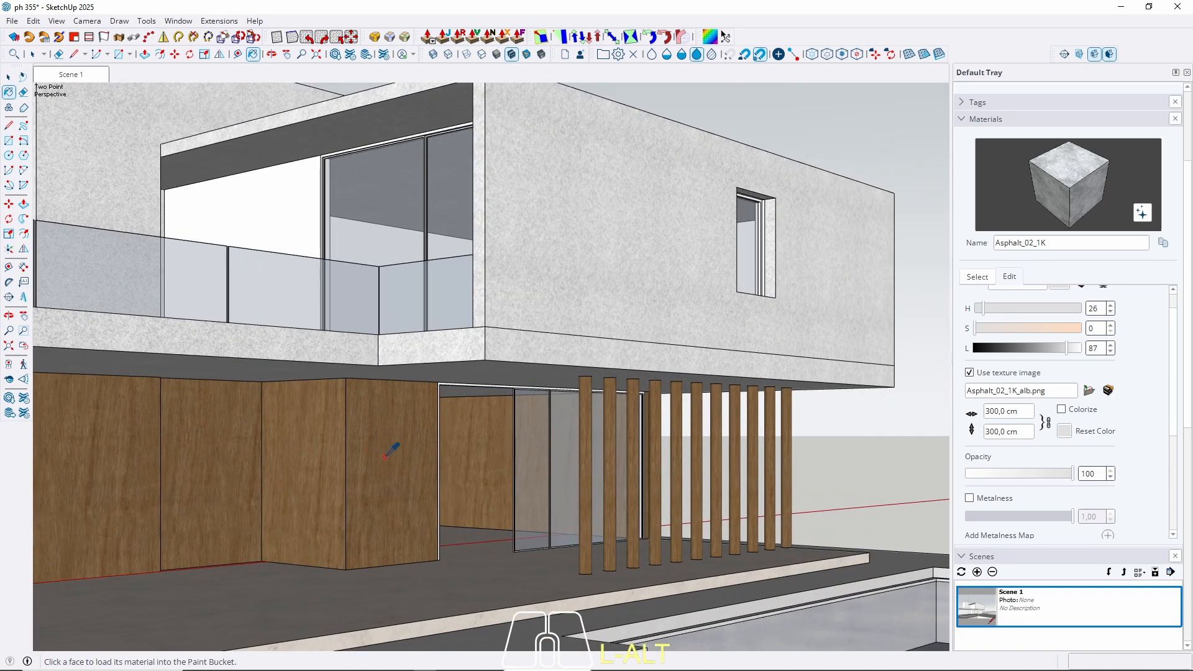
alt+click(385, 456)
key(space)
Paint the white frame around the ground-floor opening with plywood.
scroll(435, 382, up, 5)
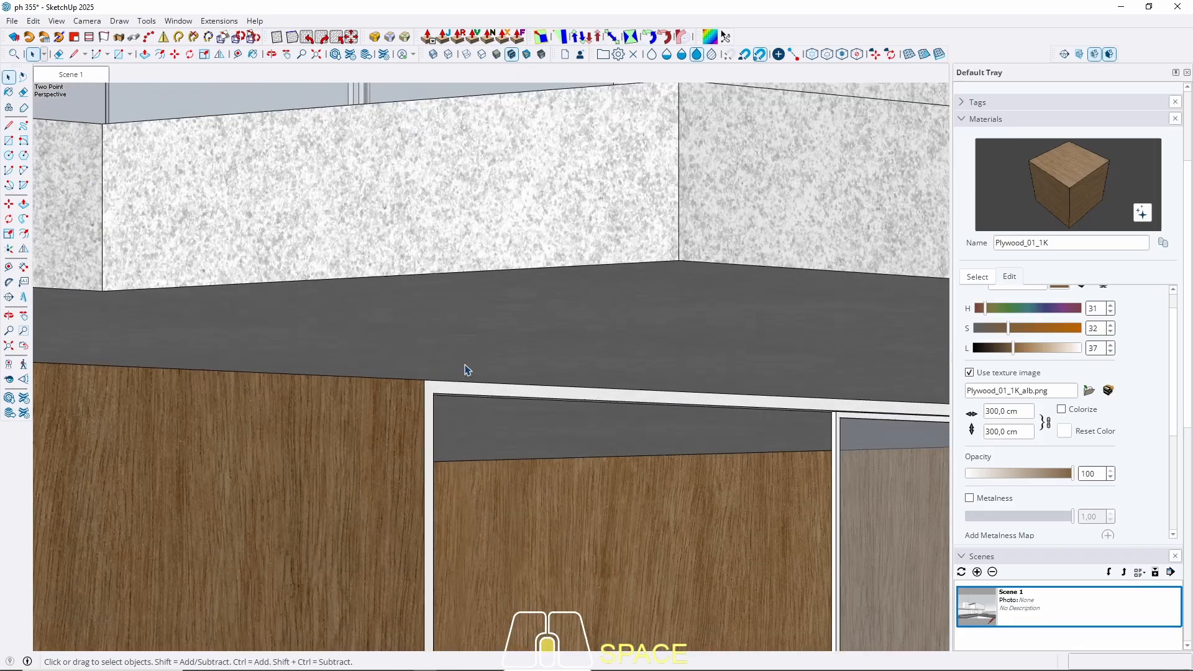
scroll(435, 386, up, 2)
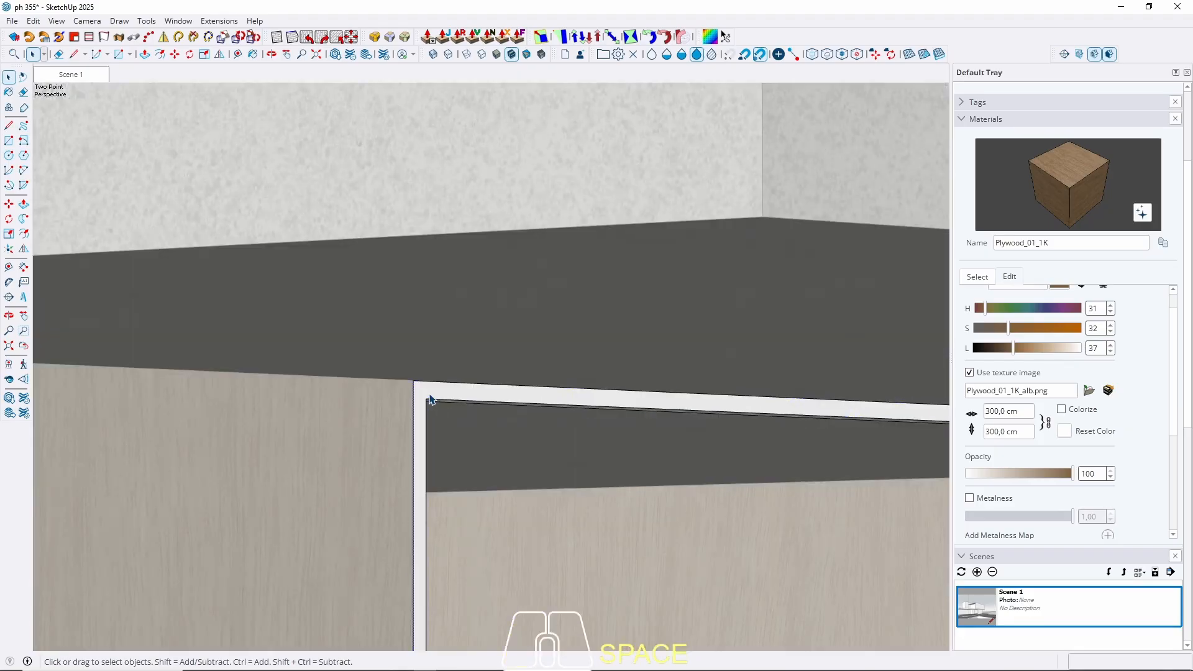
click(431, 399)
key(b)
click(429, 400)
key(space)
scroll(522, 370, down, 2)
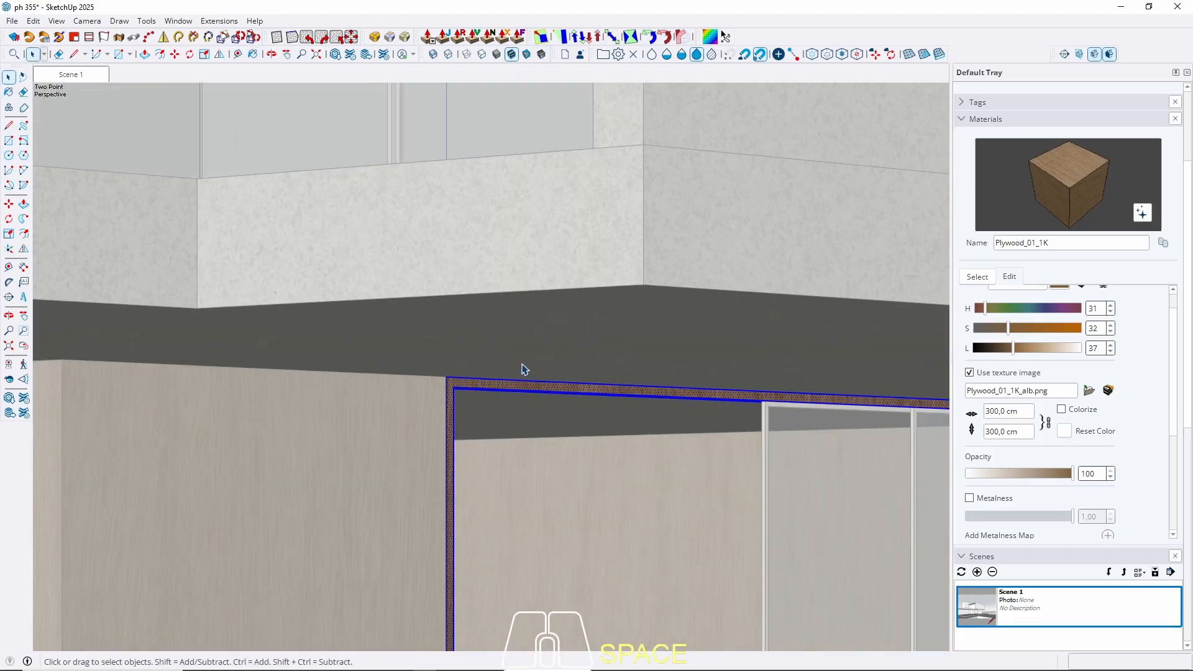
key(Escape)
Orbit around the house and return to the Scene 1 view.
scroll(528, 367, down, 5)
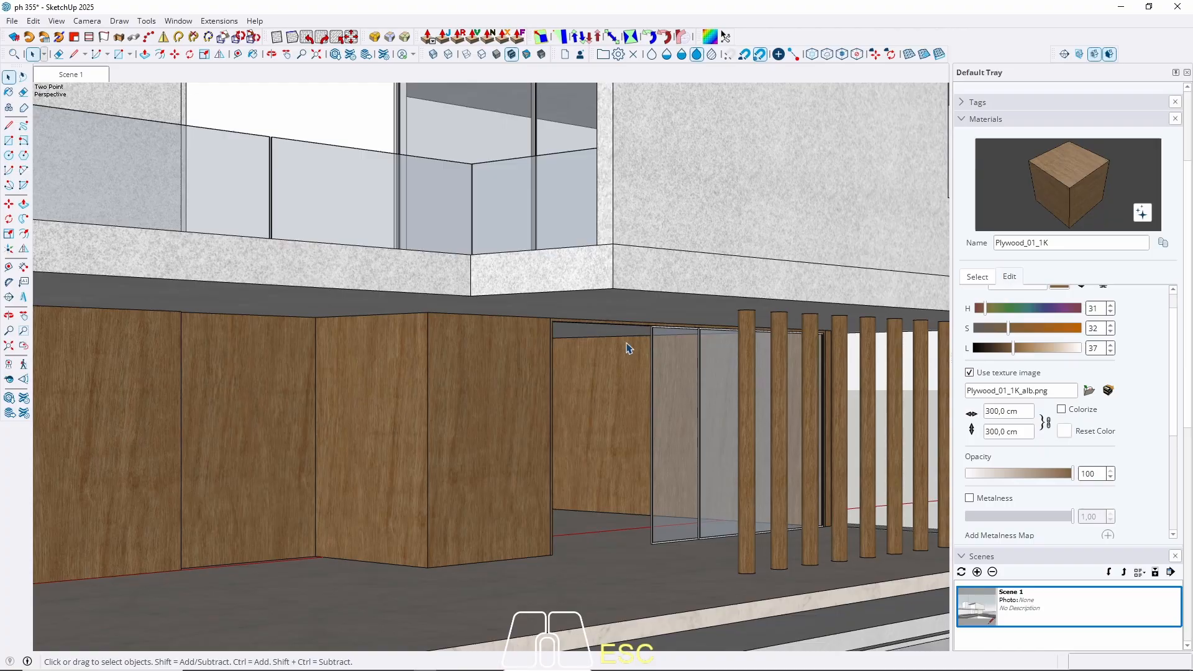
scroll(627, 343, up, 5)
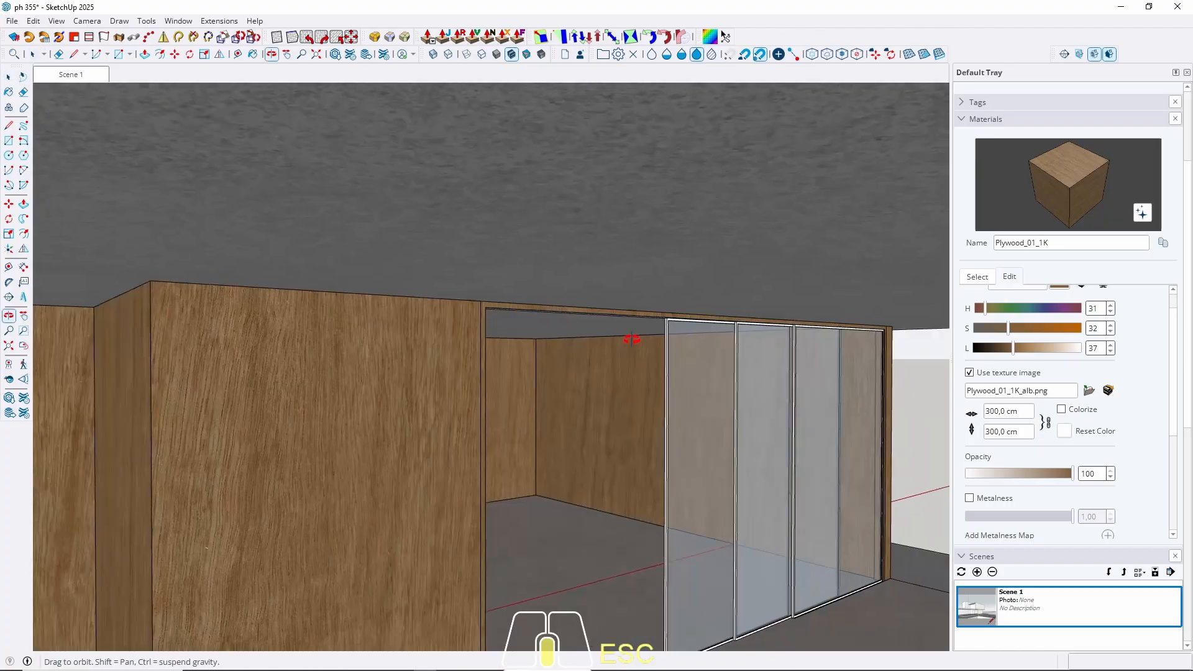
scroll(639, 323, down, 10)
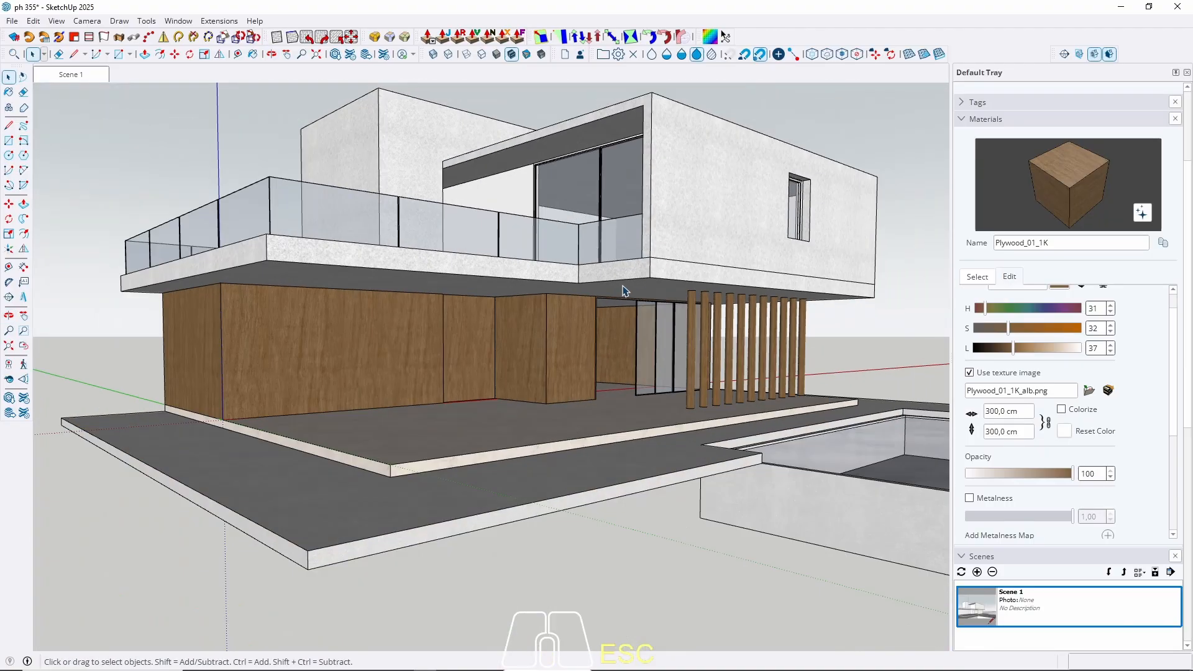
middle_drag(618, 282, 521, 242)
click(71, 76)
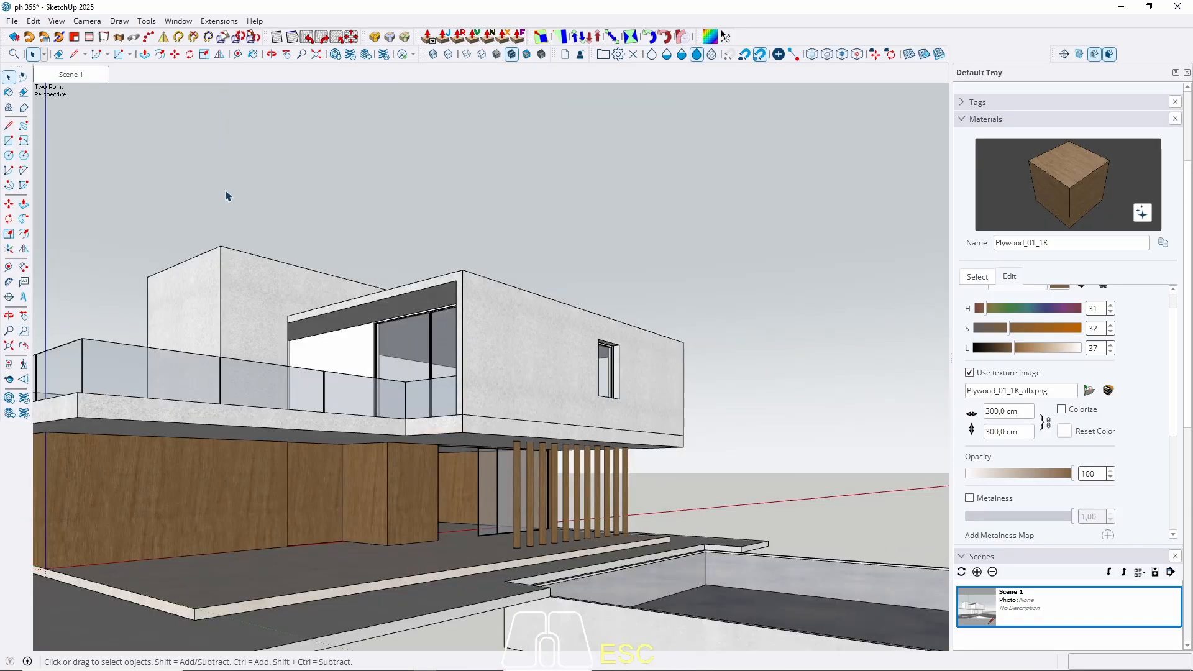
scroll(450, 482, up, 8)
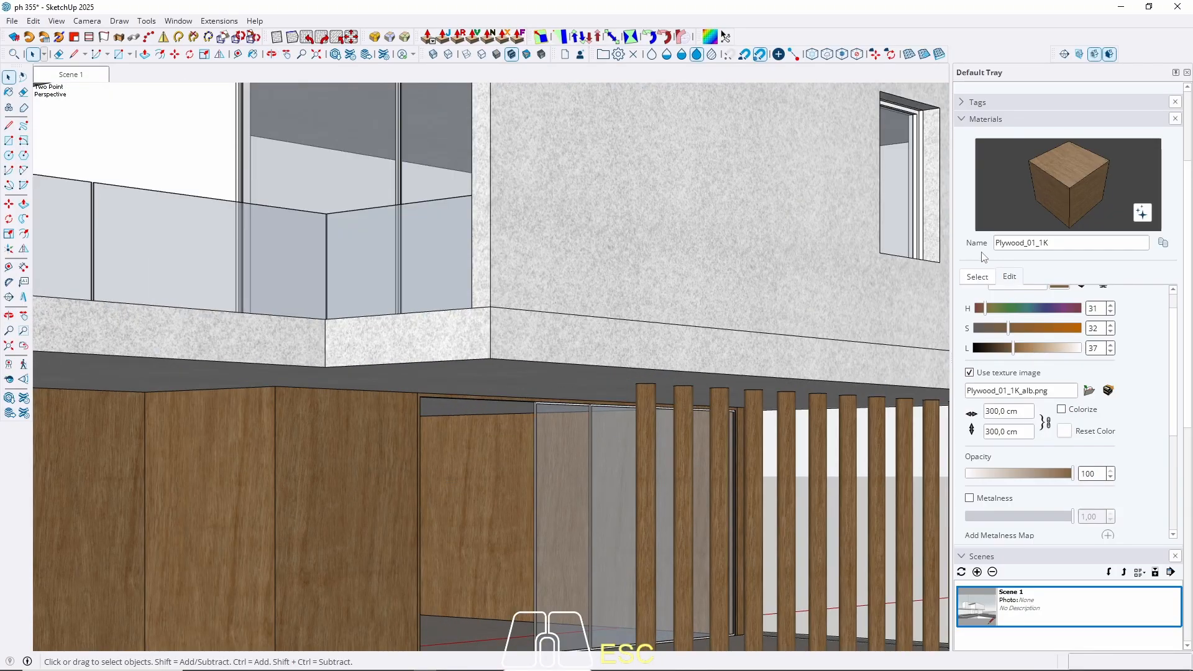
Load the Solid Colors collection and pick the M08_Obsidian_Black swatch.
click(977, 278)
click(1061, 293)
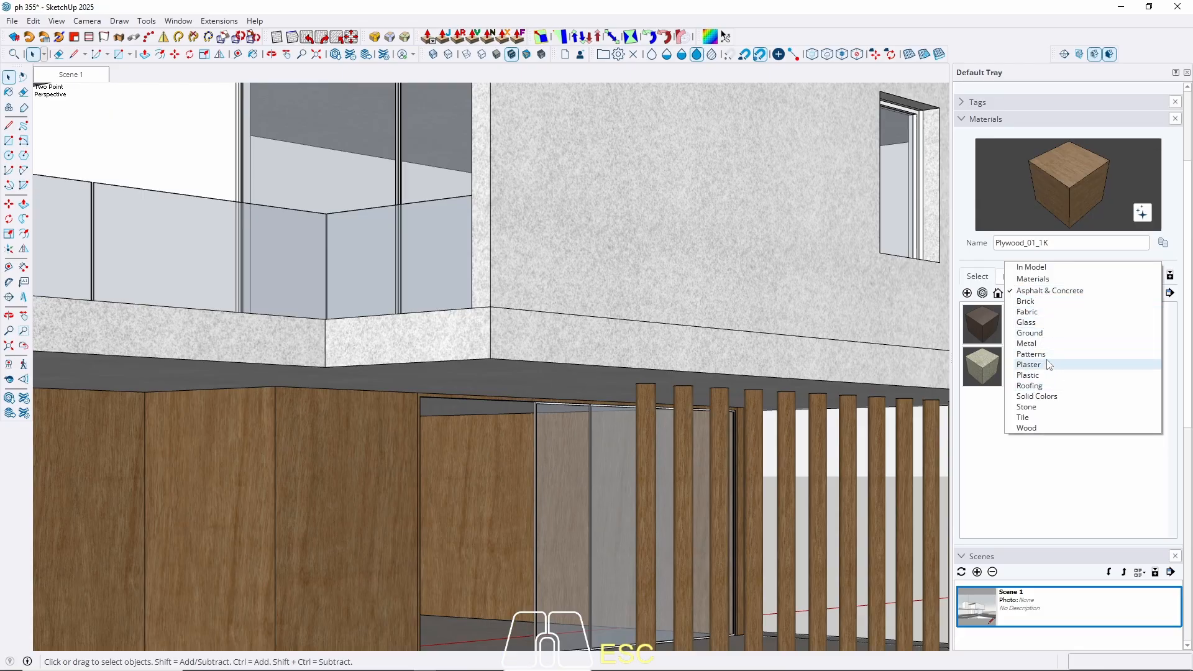
click(1050, 396)
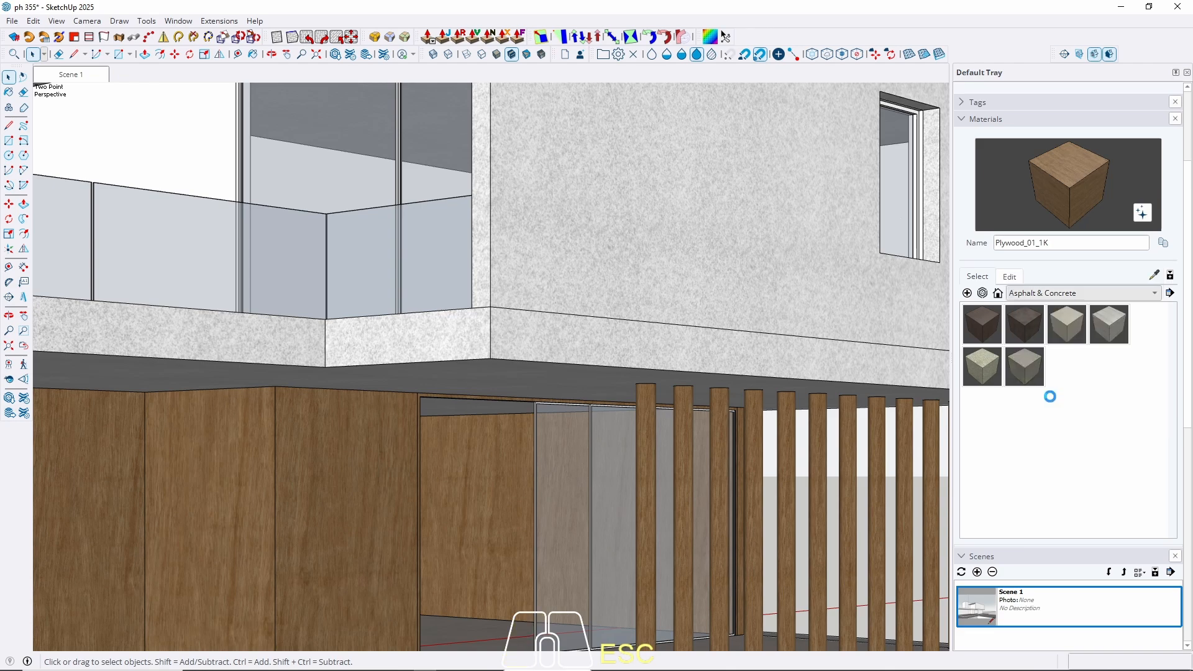
scroll(1064, 377, down, 15)
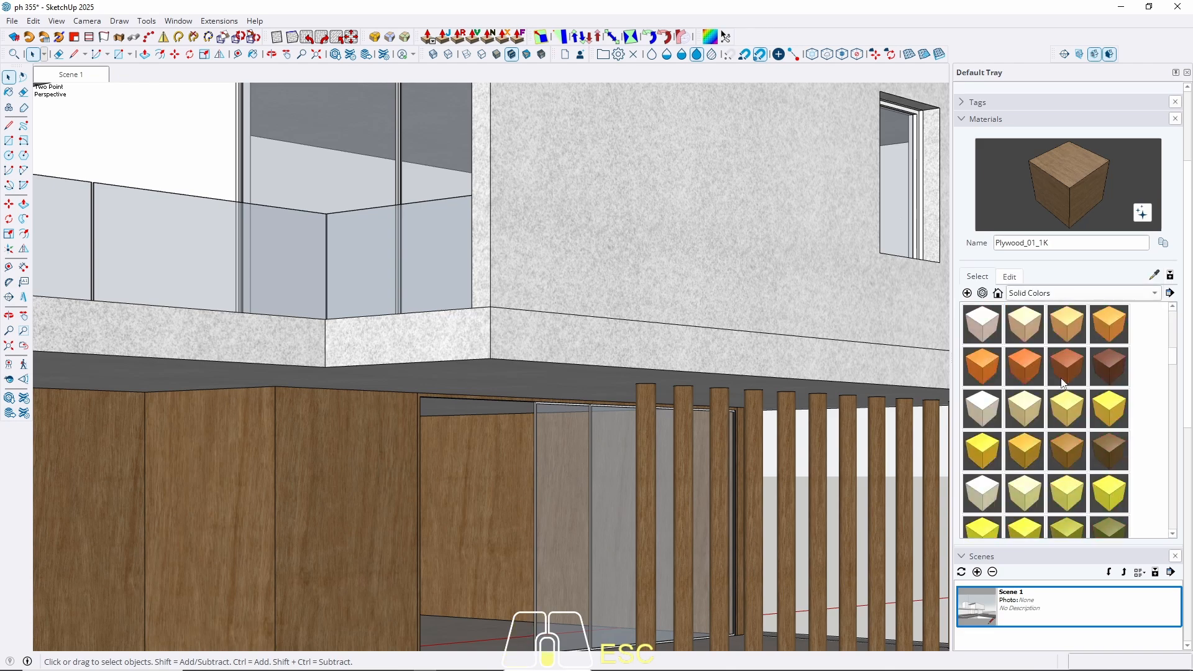
scroll(1064, 380, up, 2)
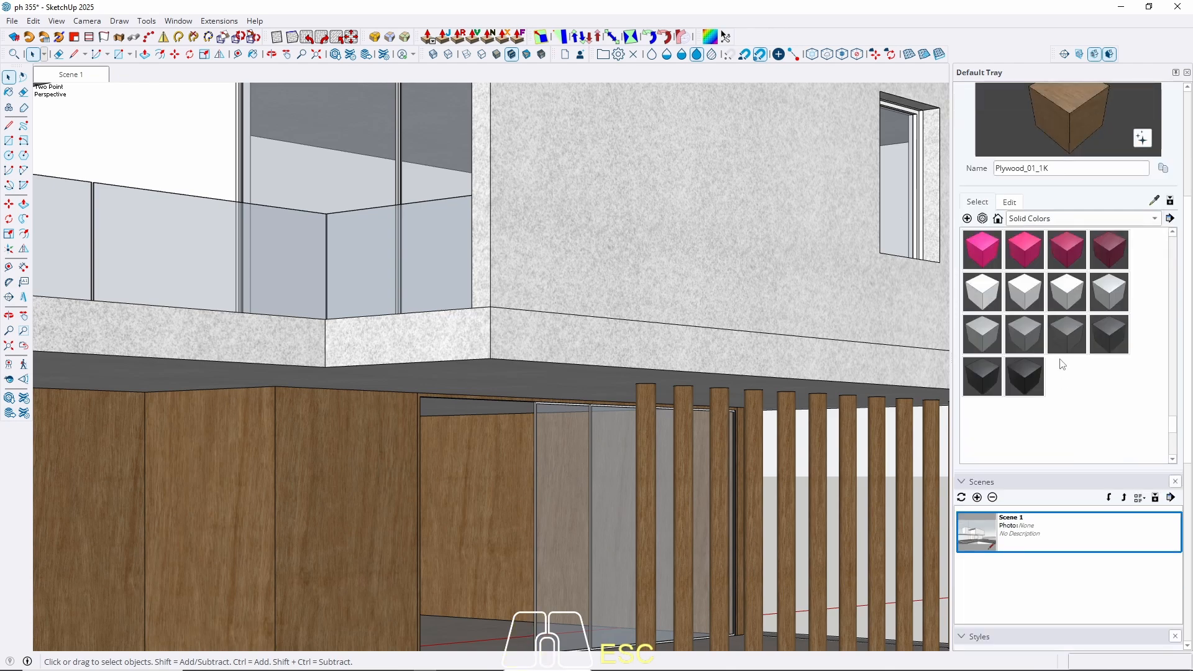
click(981, 378)
Paint the trim above the ground-floor opening M08_Obsidian_Black.
key(space)
scroll(498, 479, up, 5)
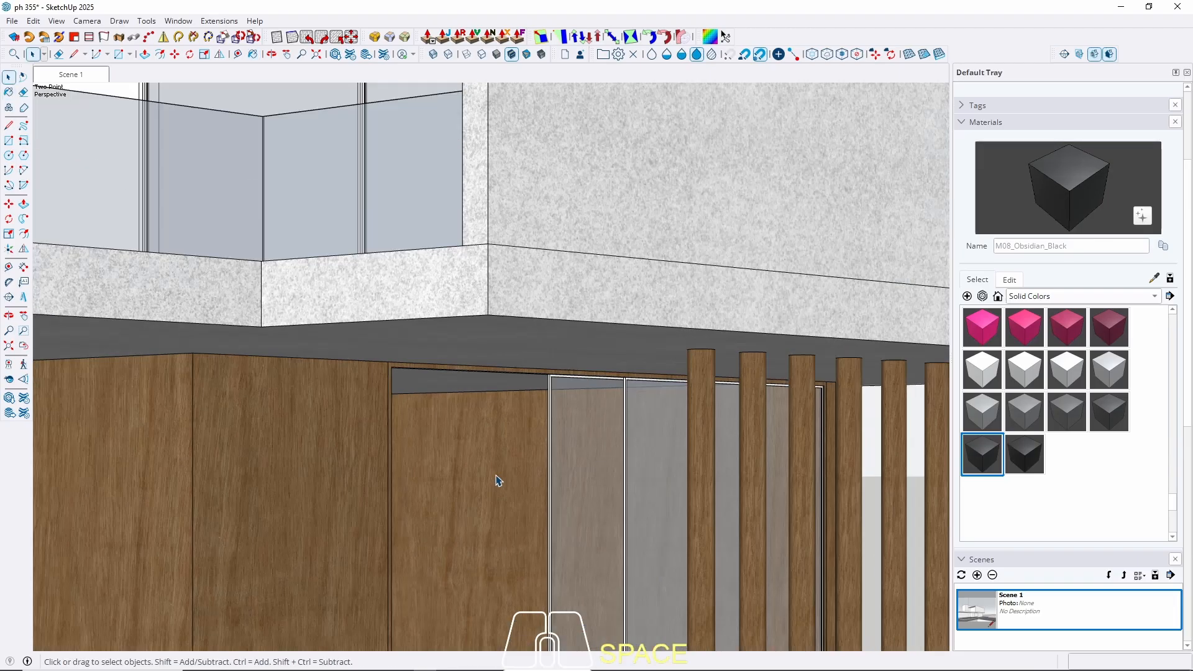
scroll(386, 354, up, 3)
click(368, 346)
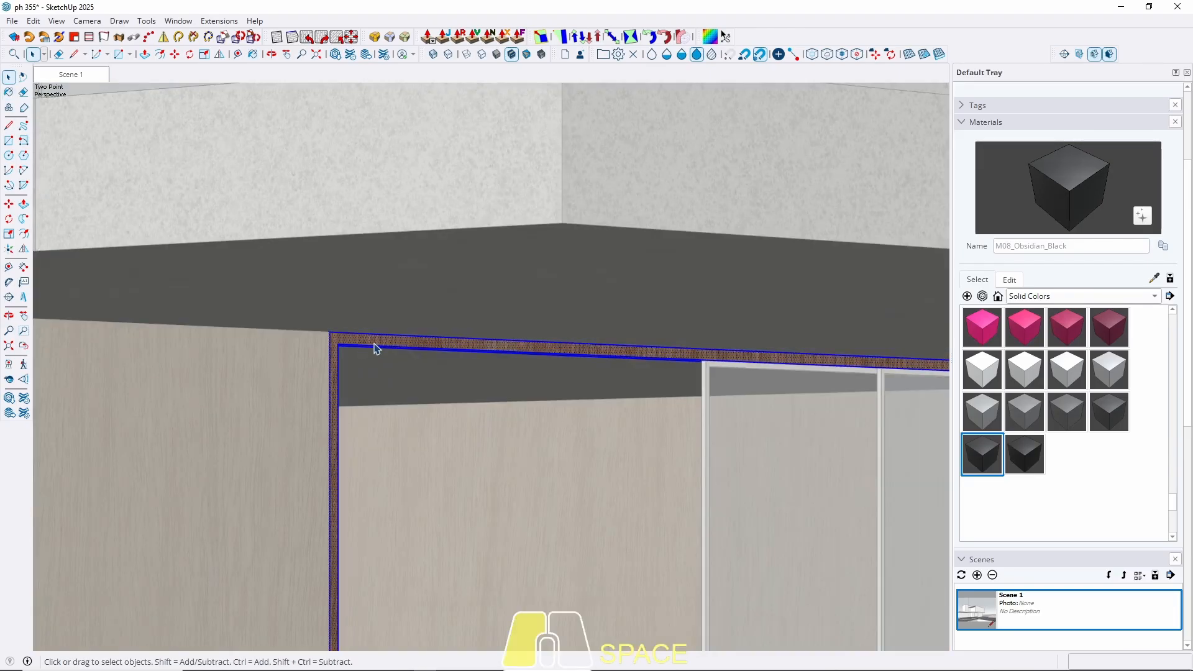
key(b)
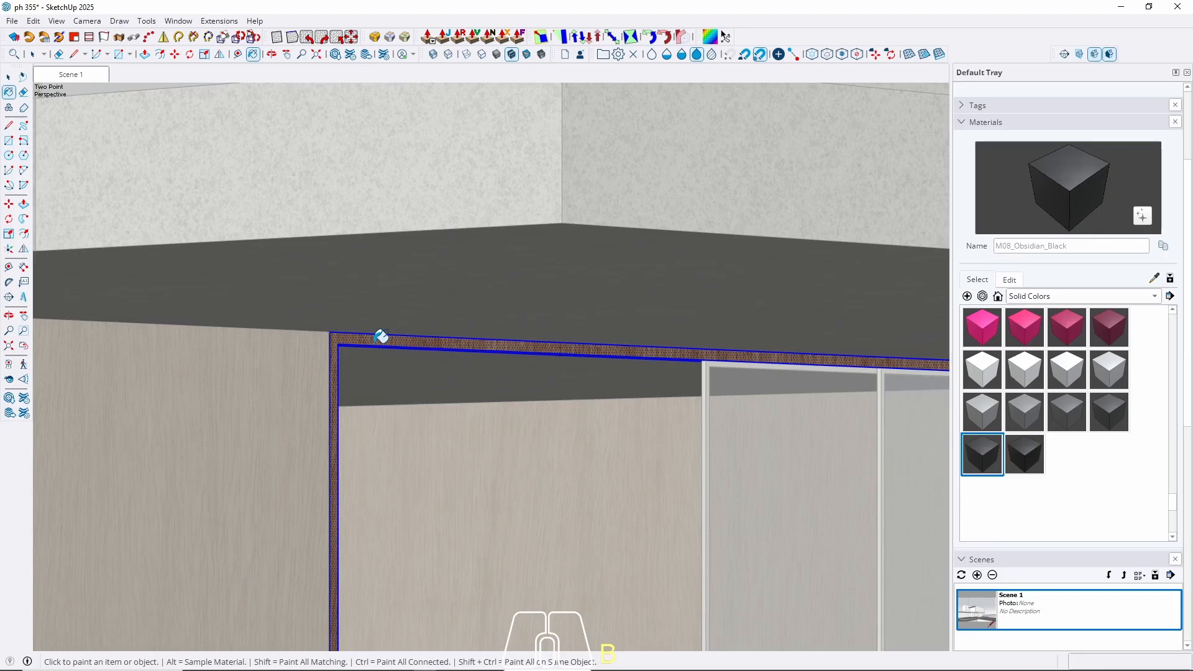
click(381, 337)
key(Escape)
Paint the glass door's frame M08_Obsidian_Black from inside its group.
scroll(418, 306, down, 6)
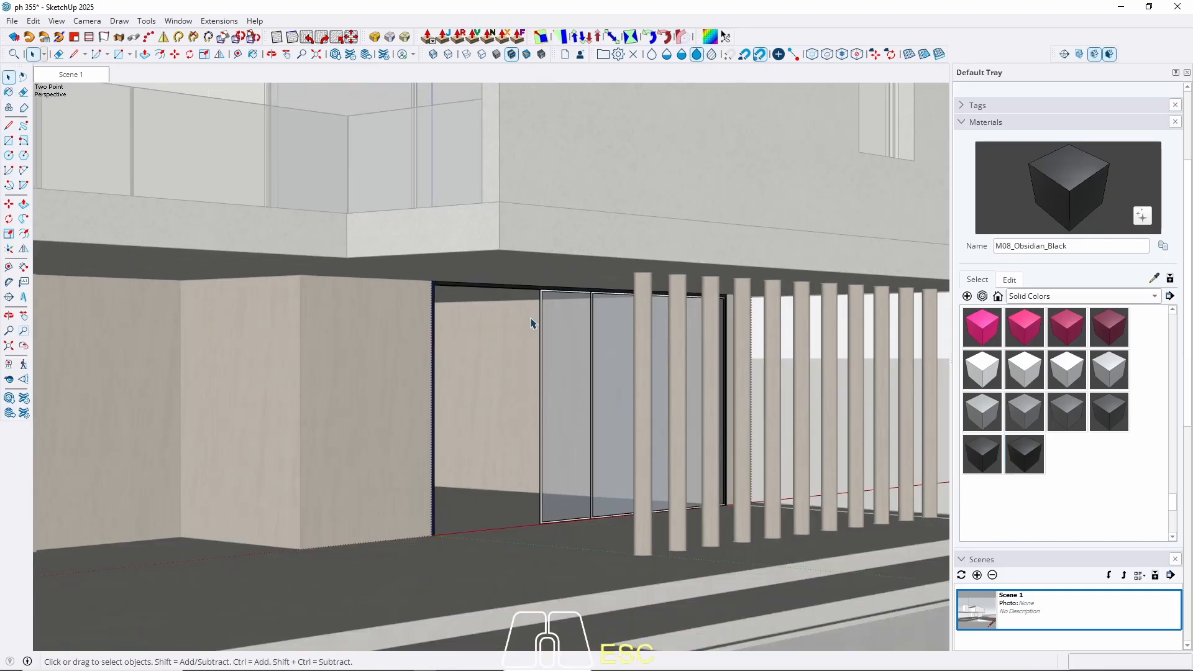
scroll(553, 529, up, 6)
click(560, 538)
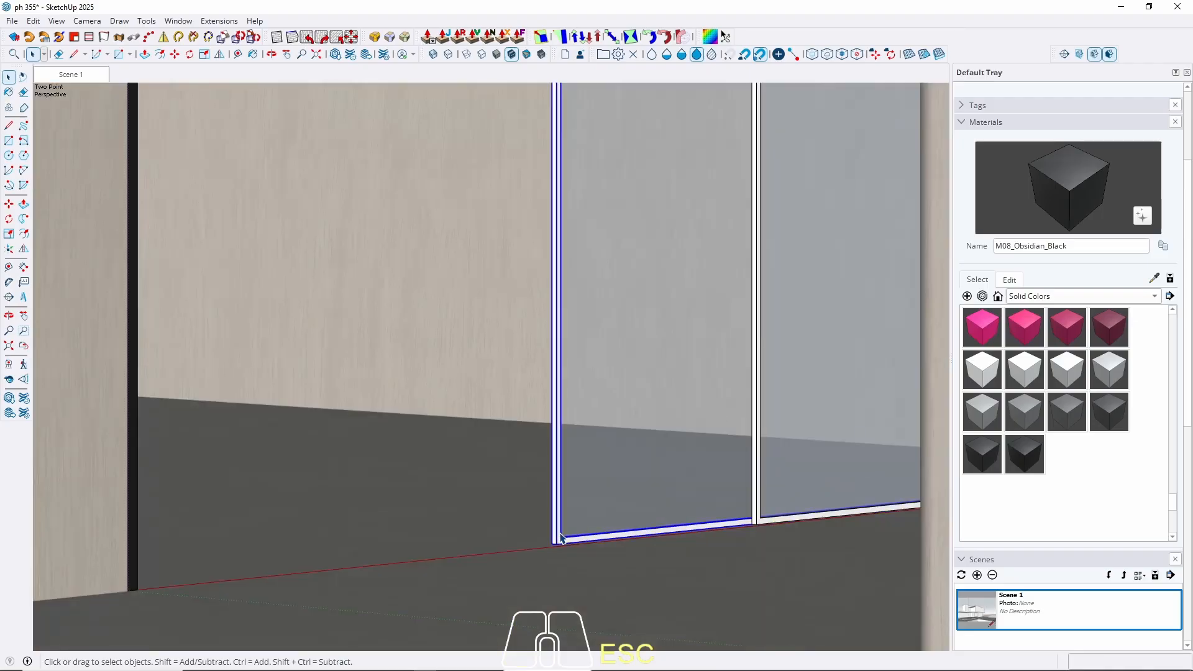
double_click(559, 530)
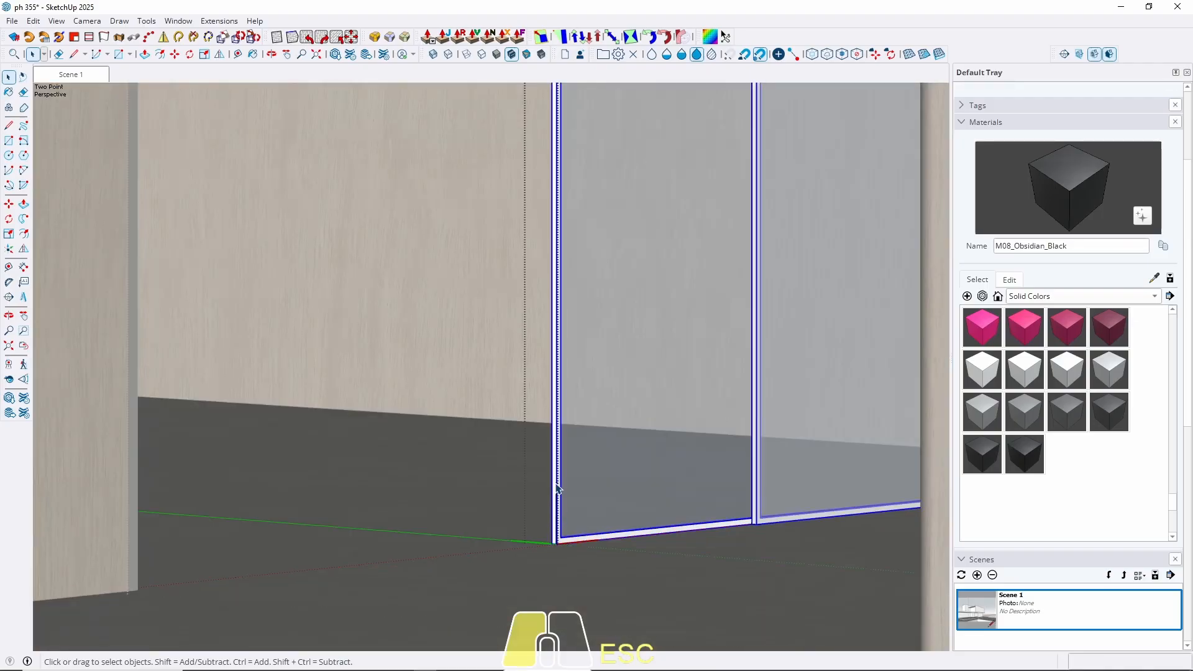
key(b)
click(557, 488)
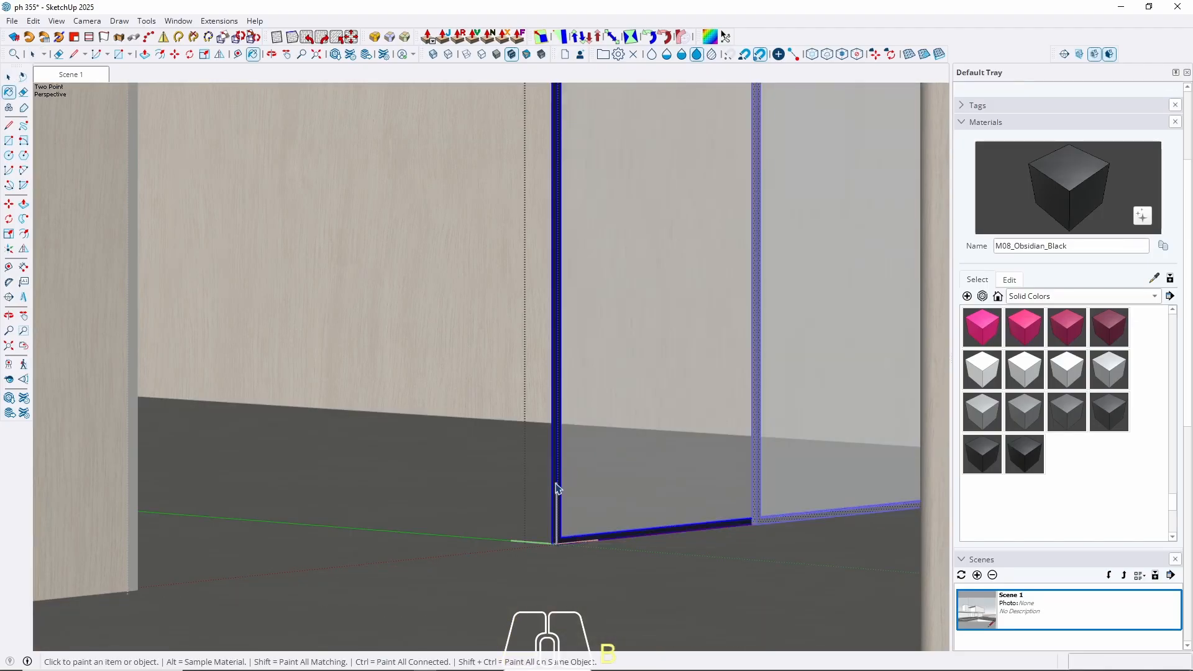
scroll(558, 488, down, 12)
key(Escape)
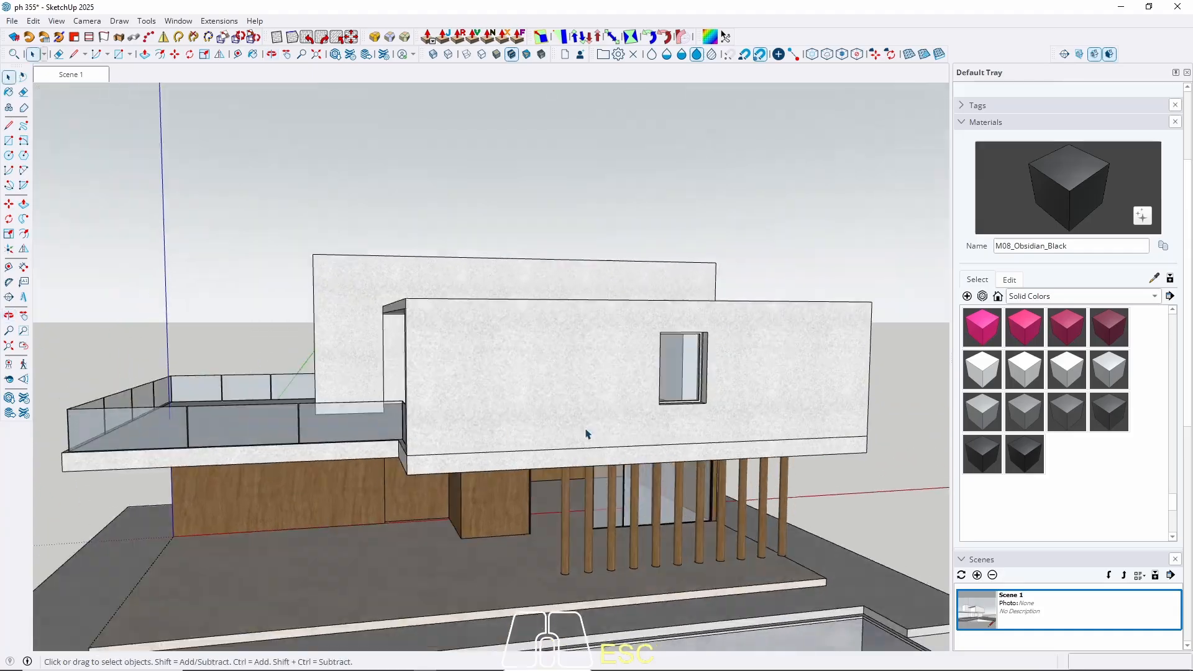
Paint the small upper-storey window frame M08_Obsidian_Black.
scroll(715, 386, up, 10)
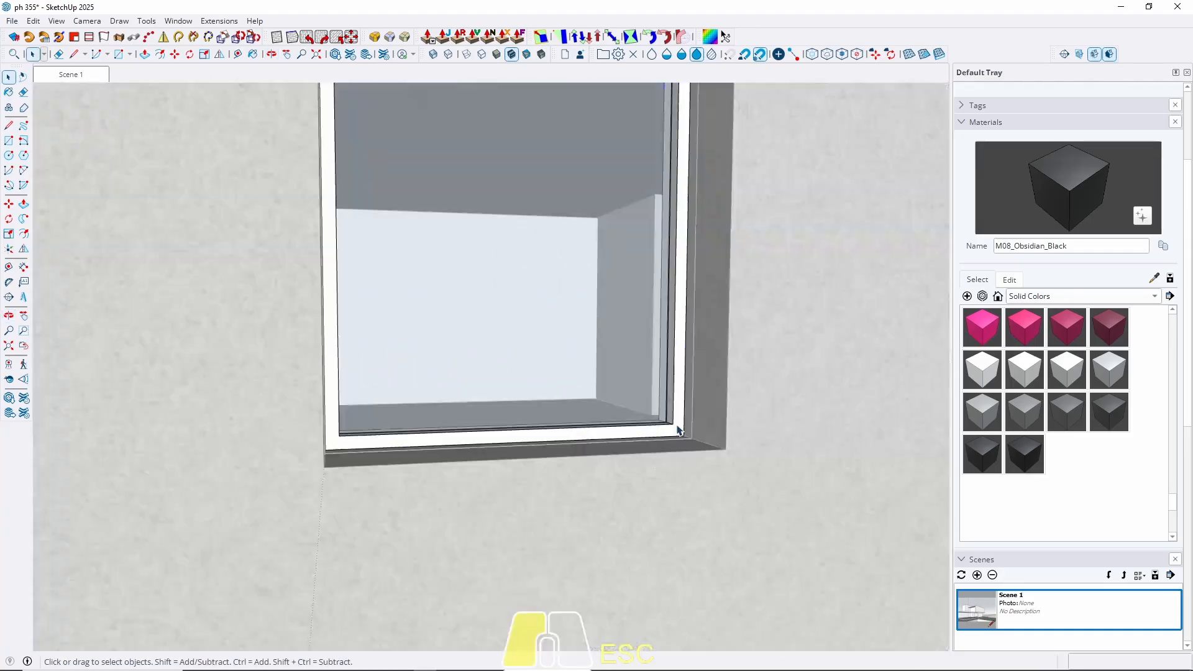
click(679, 429)
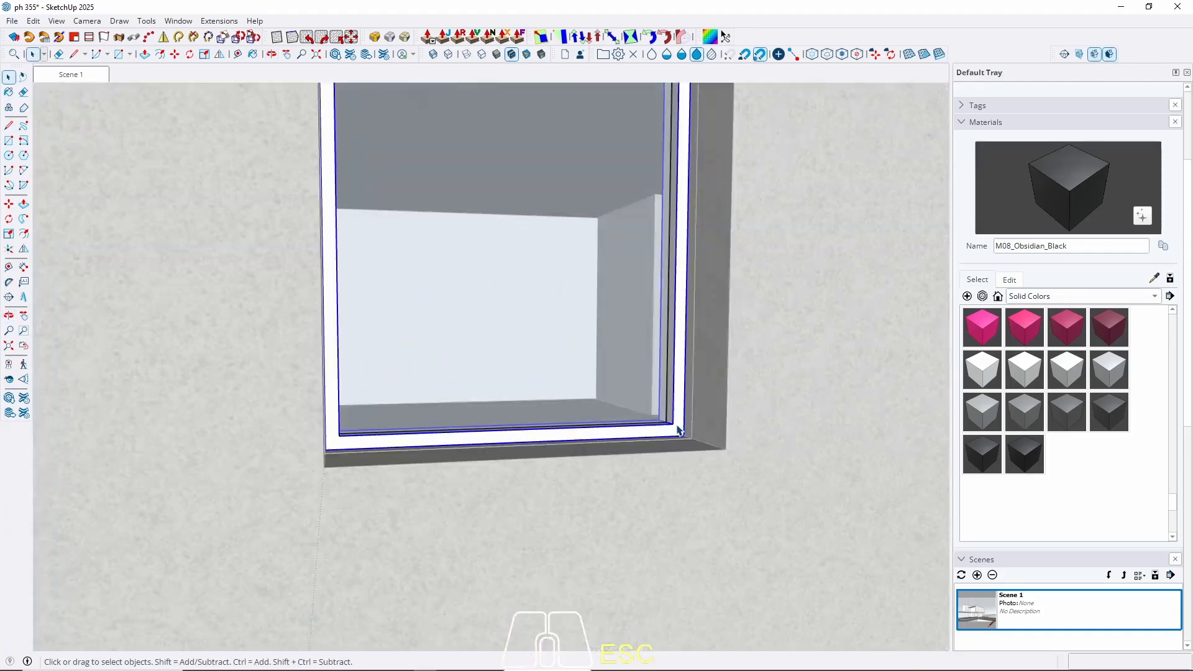
key(b)
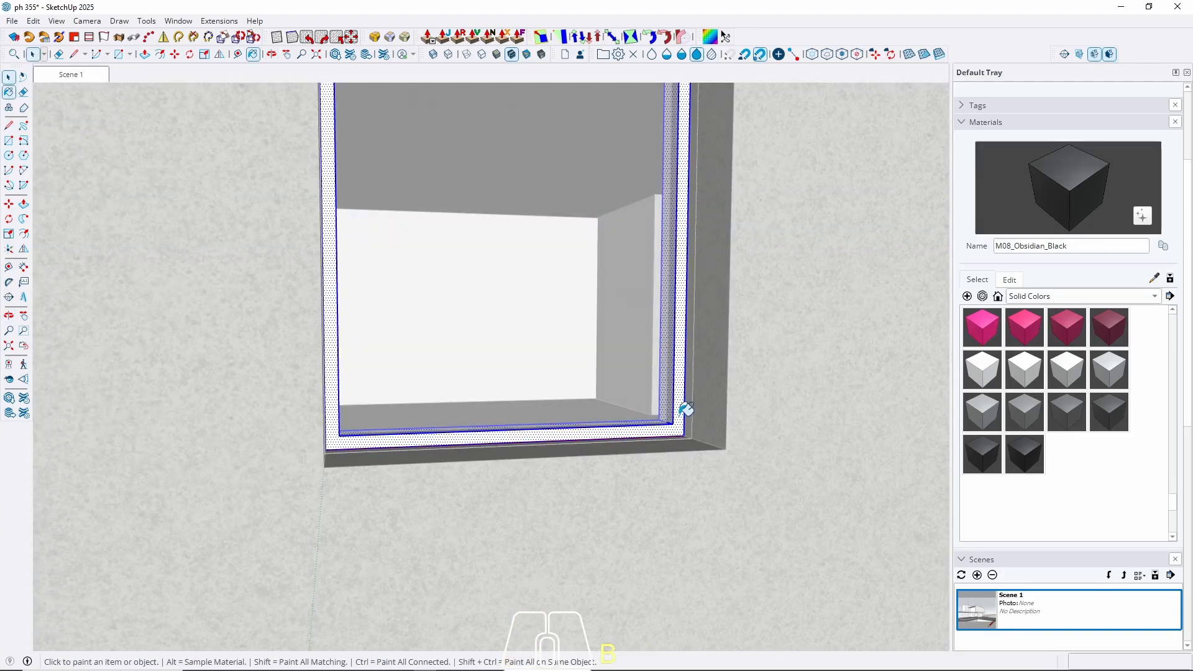
click(680, 421)
key(space)
key(Escape)
Open the wall group and select the large glazed door frame.
scroll(680, 421, down, 10)
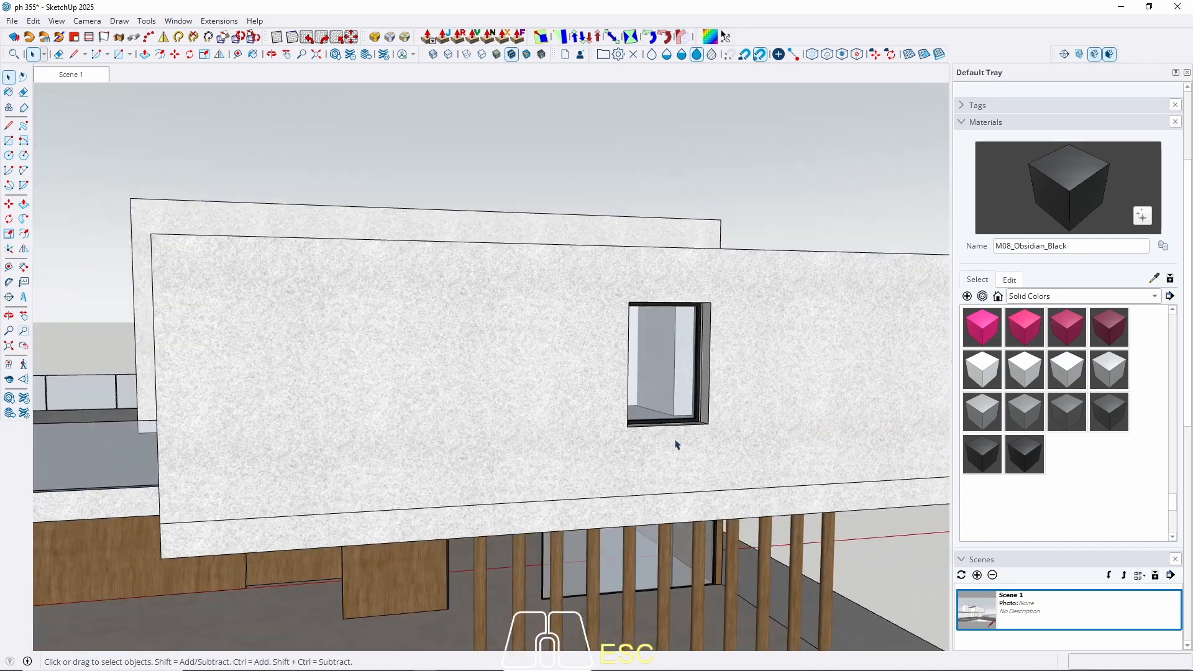
scroll(482, 519, up, 12)
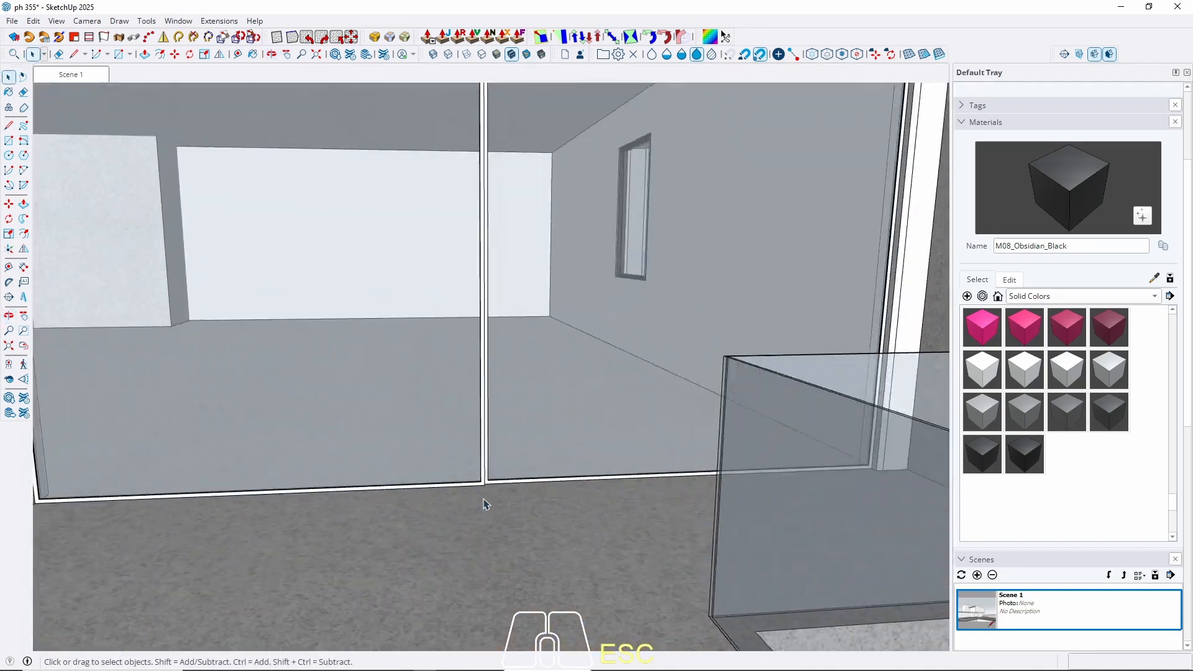
scroll(487, 487, down, 4)
scroll(177, 497, up, 5)
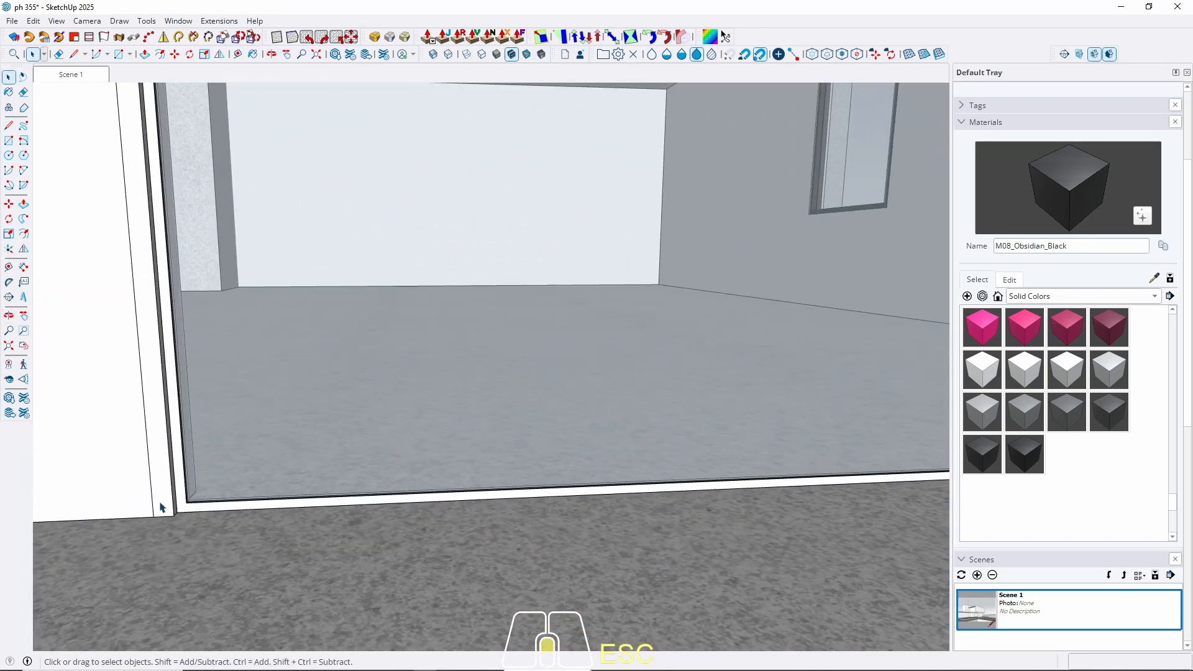
double_click(161, 507)
click(160, 507)
double_click(161, 501)
click(161, 499)
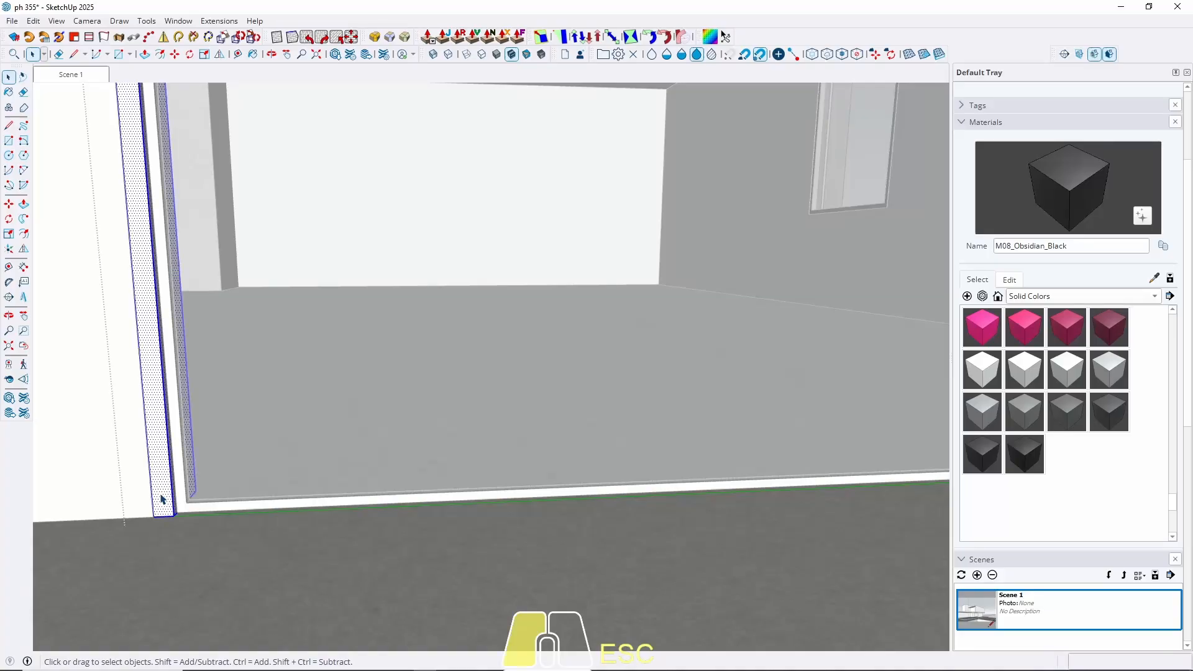
key(space)
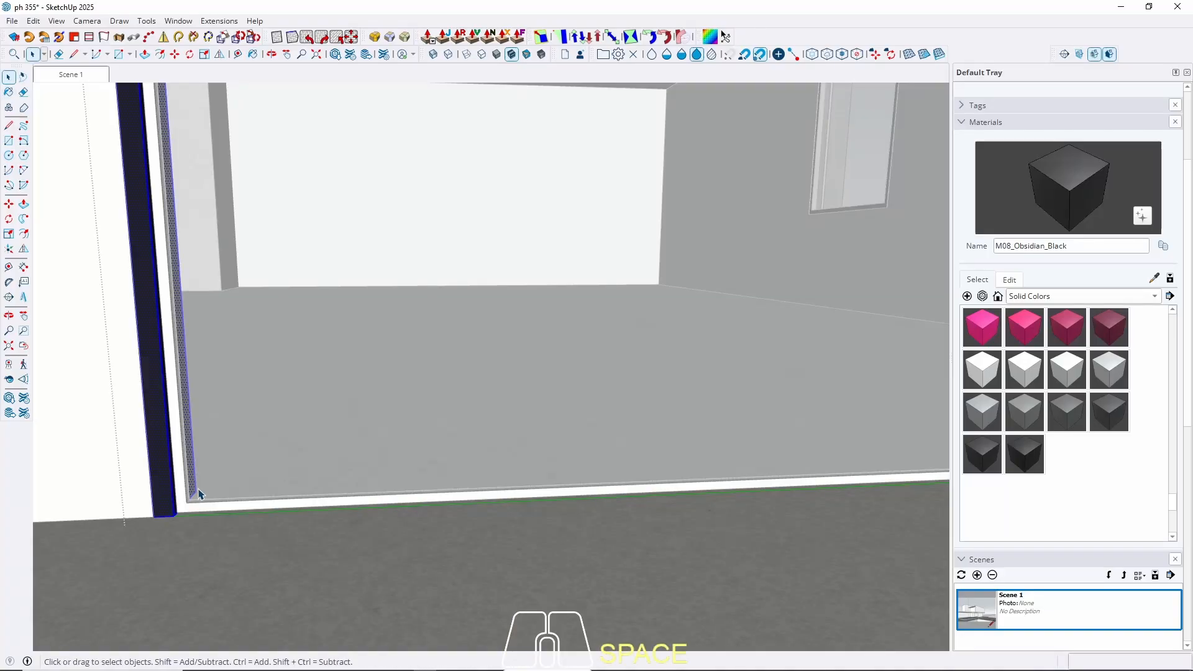
key(Escape)
click(185, 507)
Paint all door frame faces M08_Obsidian_Black and restore the Scene 1 view.
scroll(185, 508, up, 2)
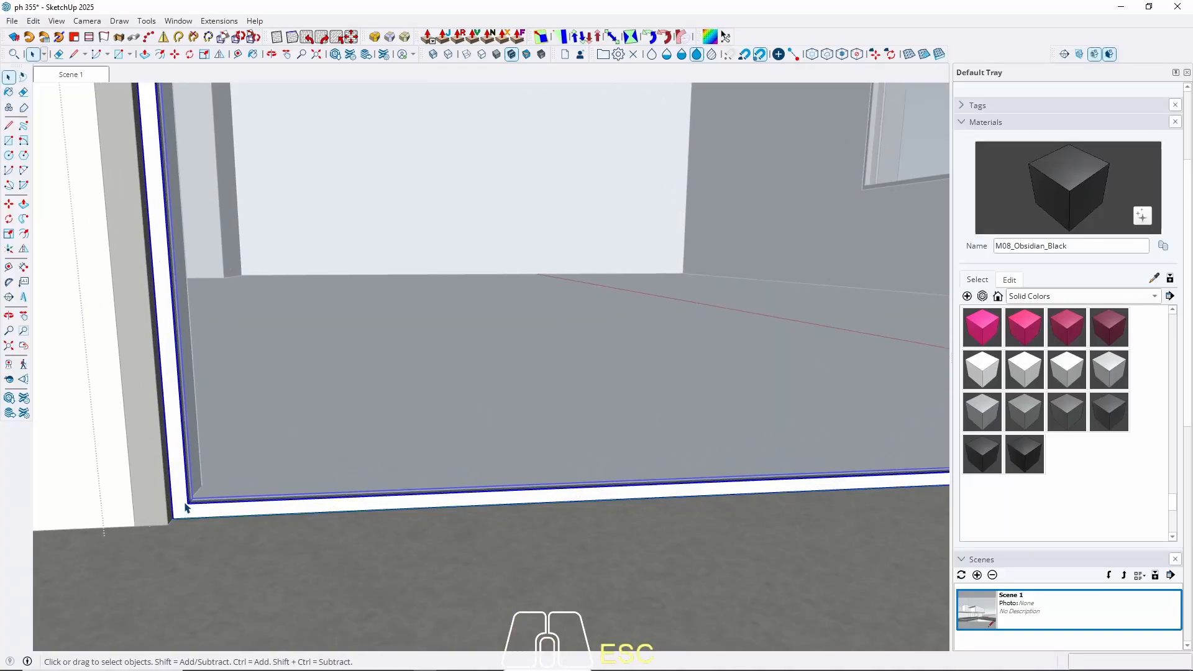
triple_click(186, 508)
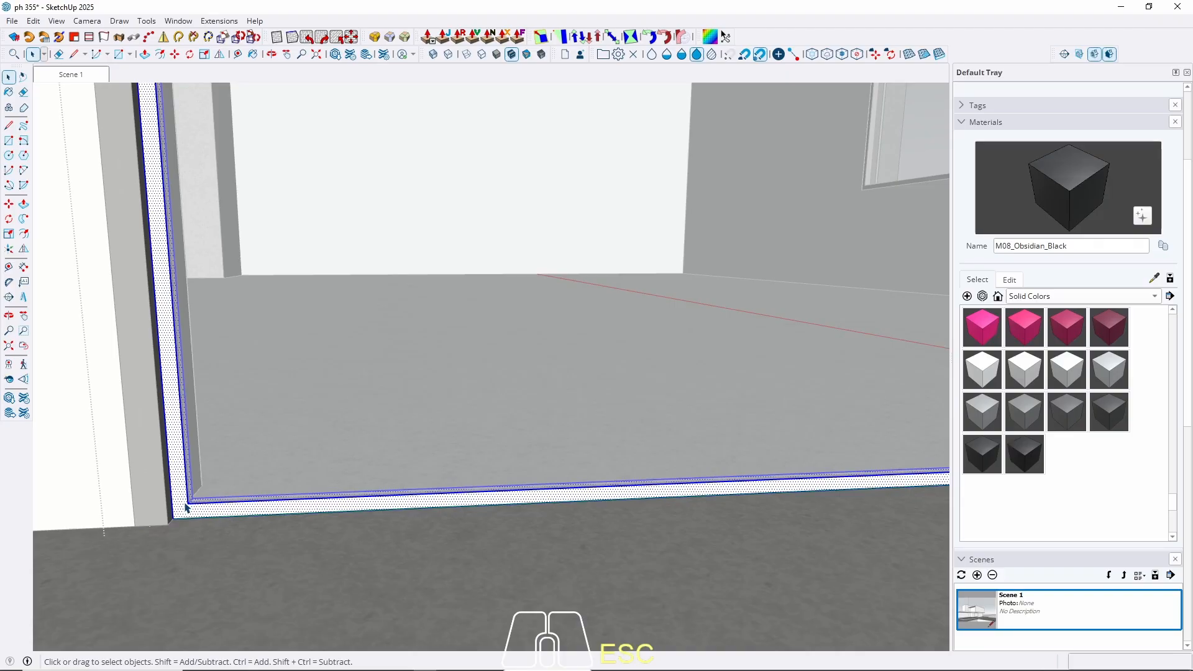
key(b)
click(185, 508)
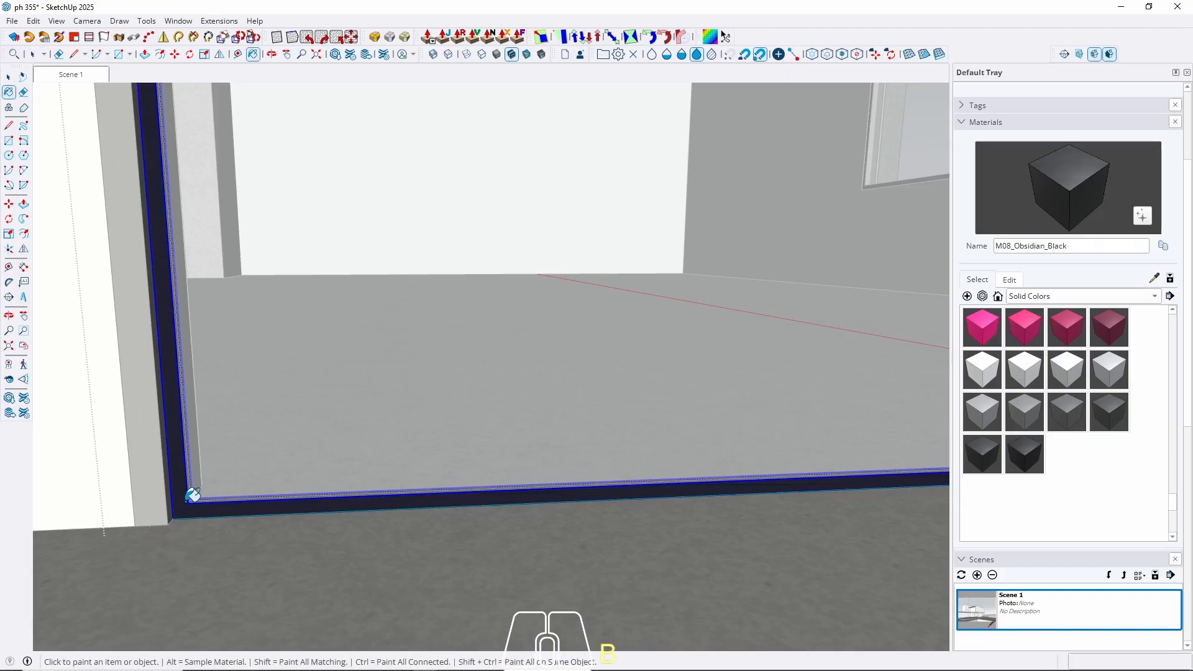
key(space)
key(Escape)
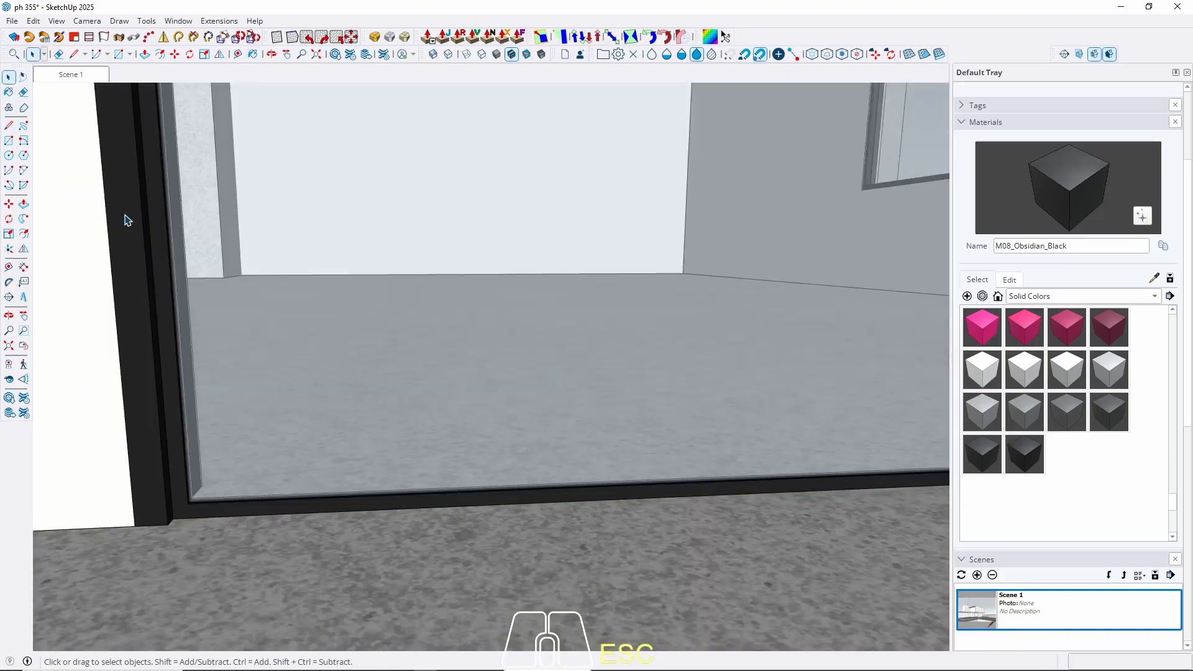
click(83, 75)
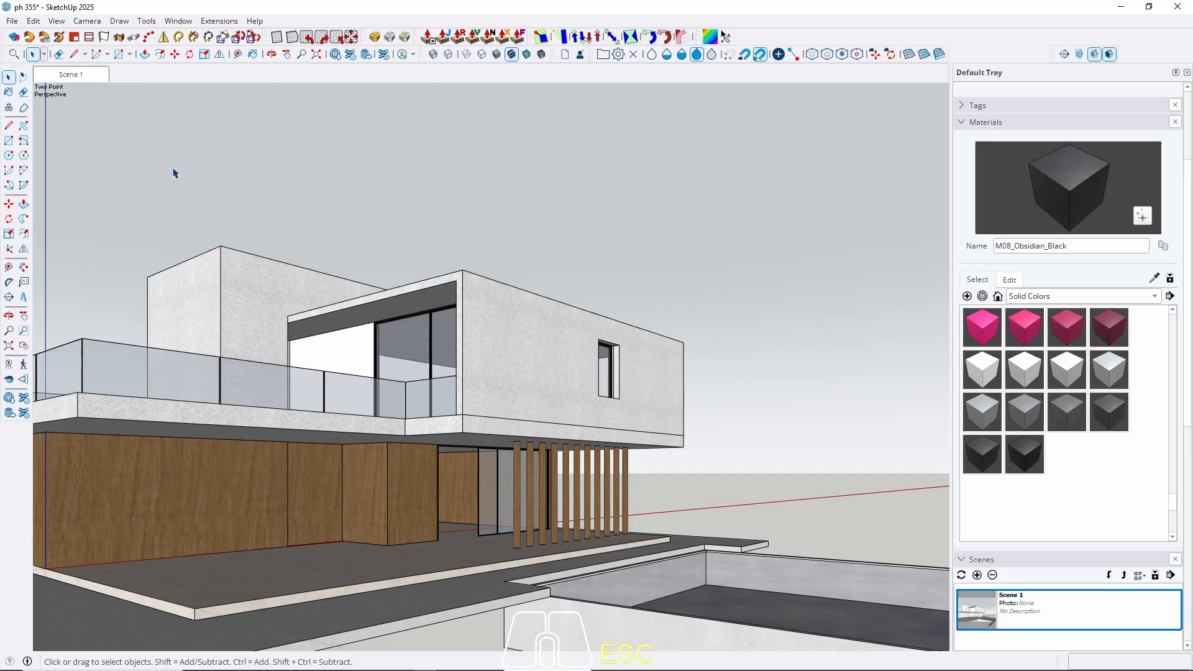
Sample the Plywood_01_1K material from the wall with the Paint Bucket.
scroll(325, 341, up, 8)
middle_drag(308, 355, 382, 398)
scroll(336, 336, down, 7)
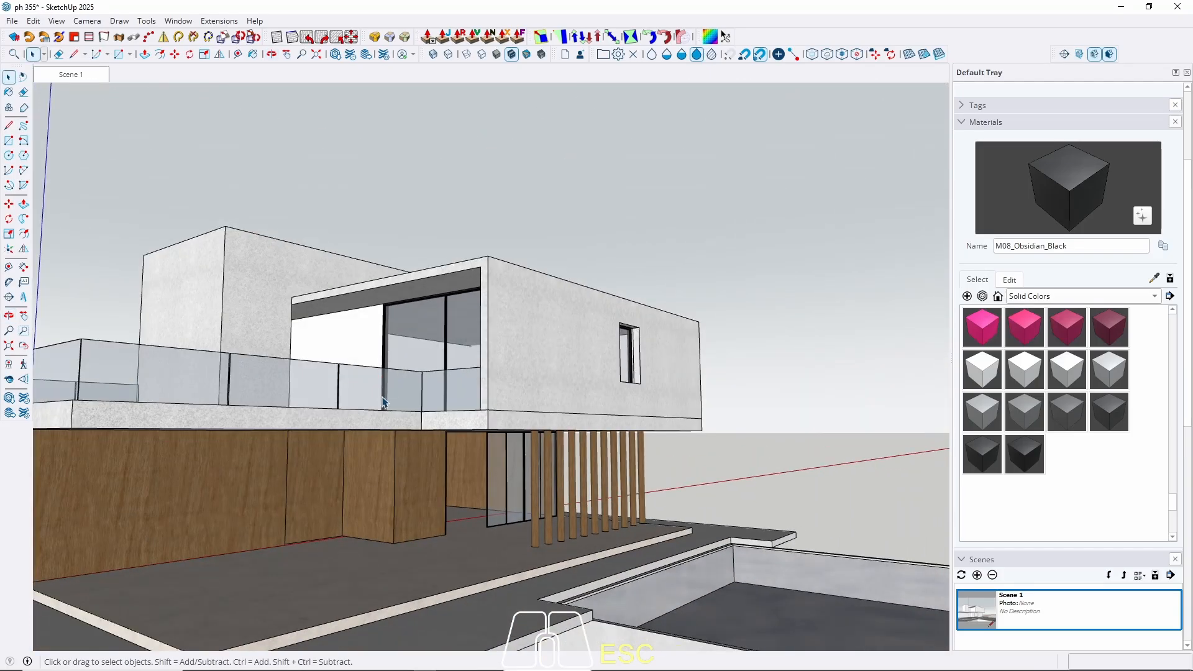
key(b)
alt+click(422, 483)
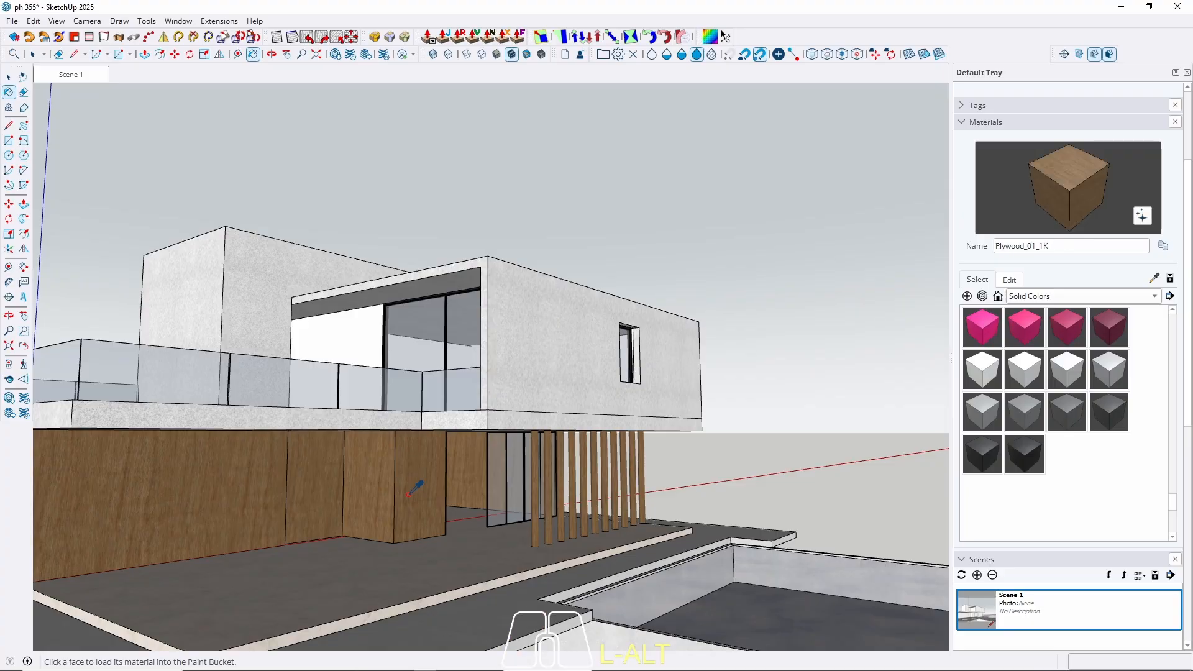
key(space)
Delete the glass panes from the left part of the upper-floor opening.
double_click(344, 354)
click(346, 358)
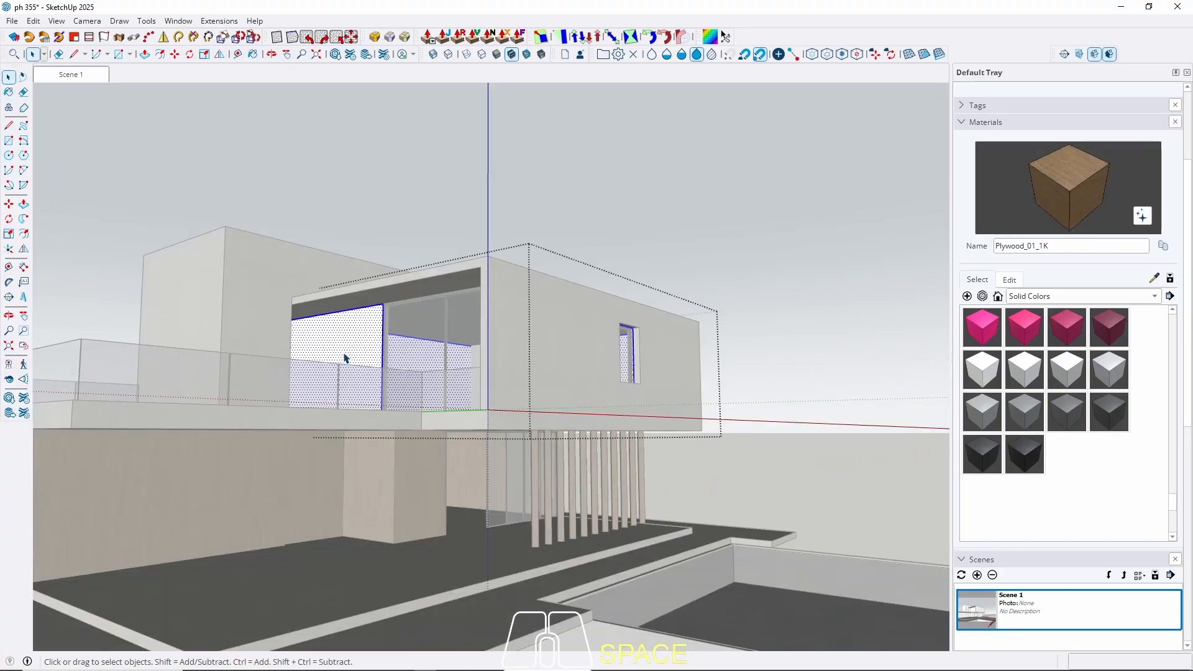
key(Delete)
key(Escape)
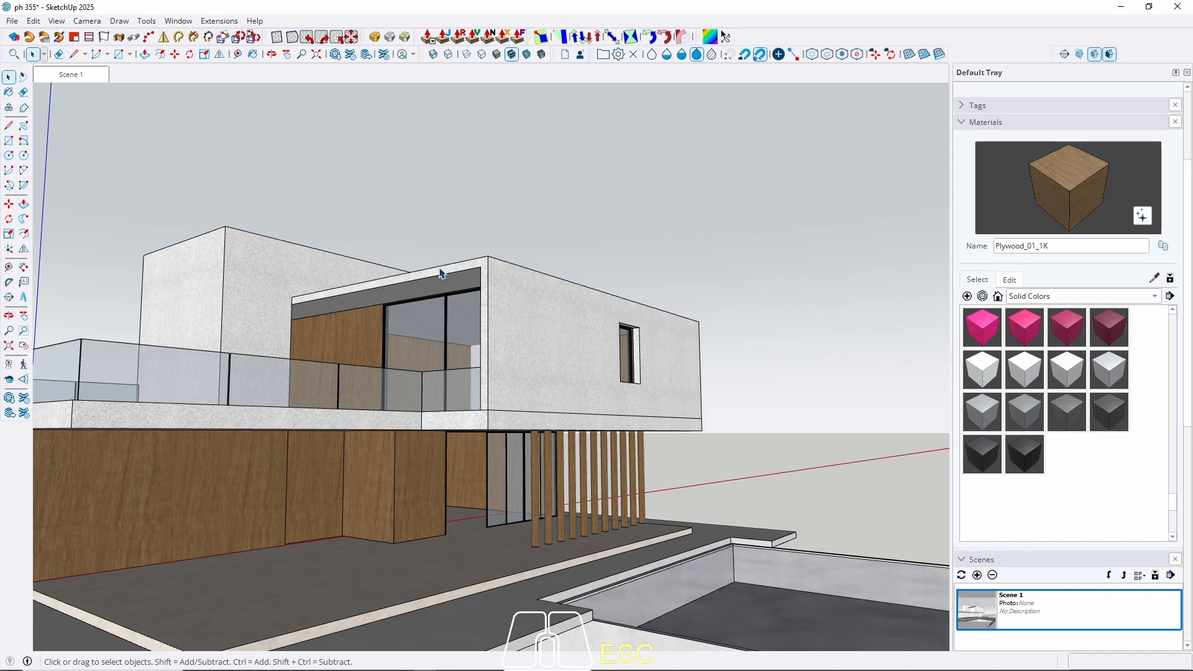
middle_drag(383, 384, 346, 443)
Copy the upper wall's edge along the green axis and divide it into three equal panels.
scroll(346, 444, up, 3)
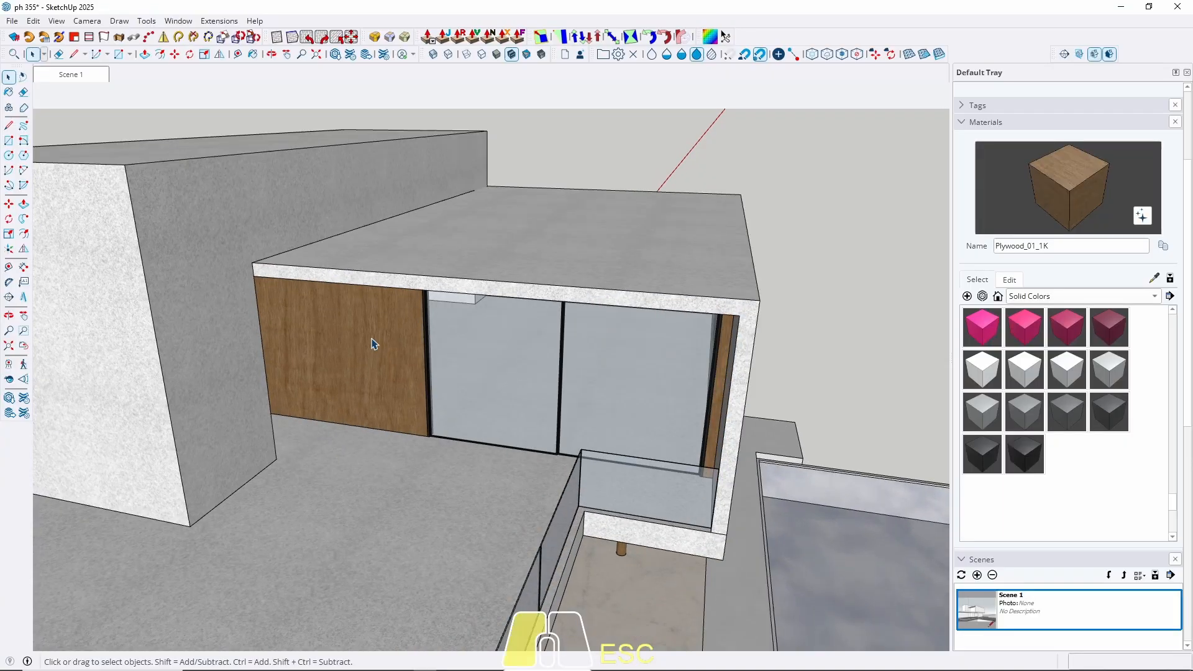
triple_click(372, 341)
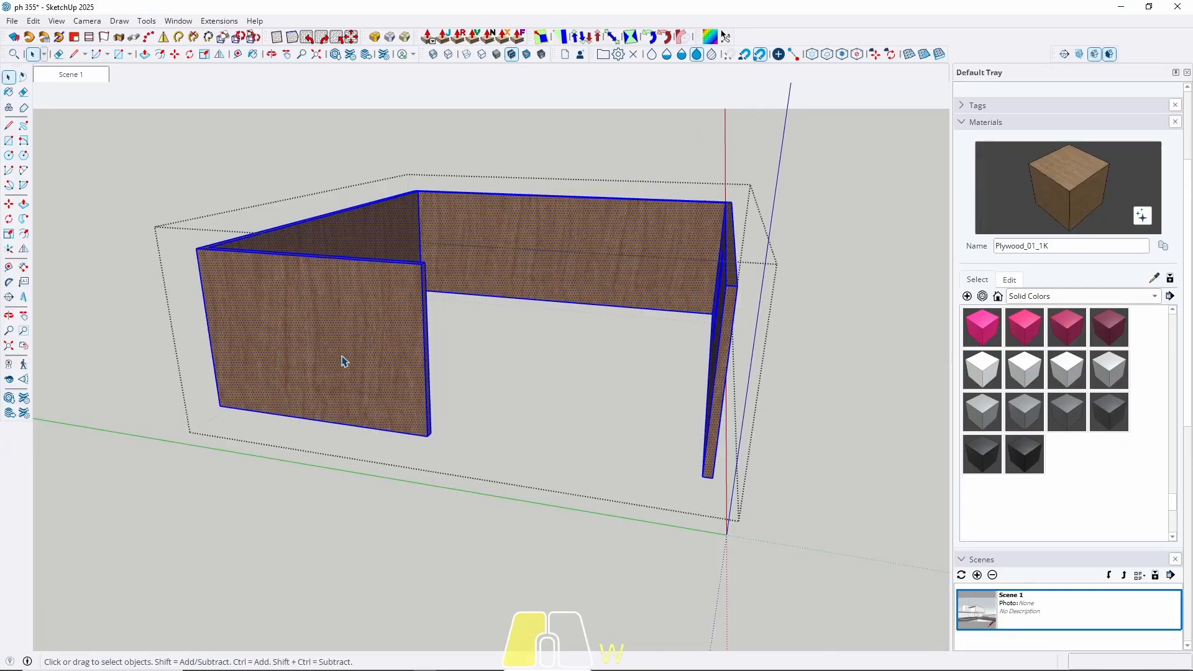
scroll(427, 315, up, 5)
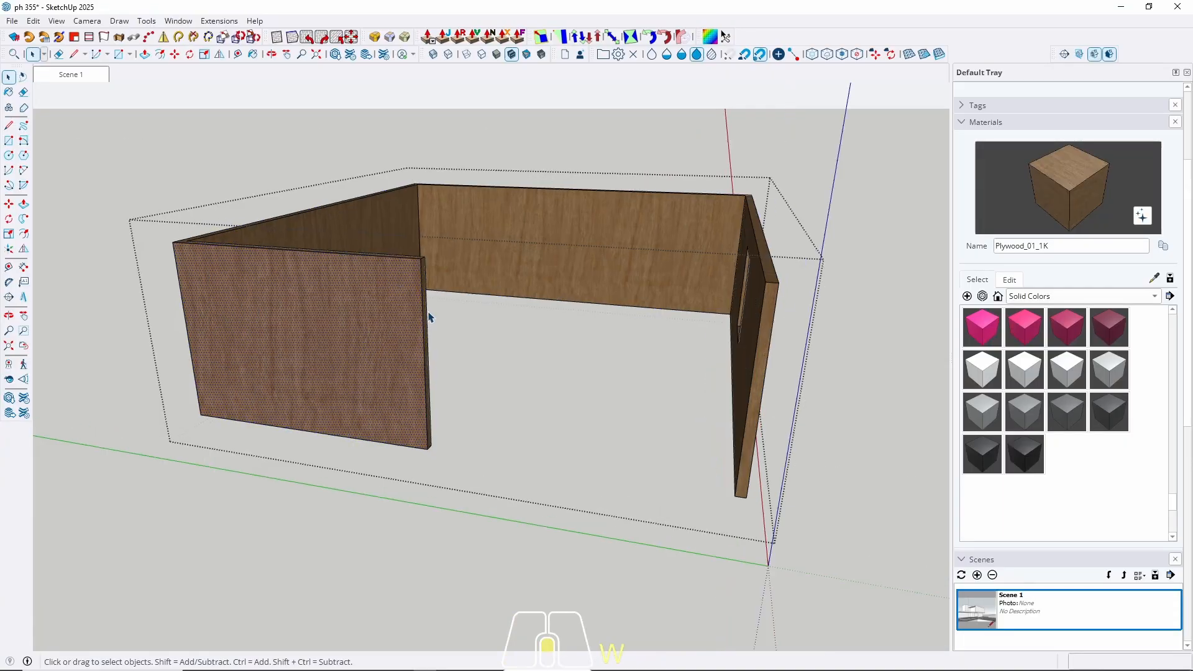
key(m)
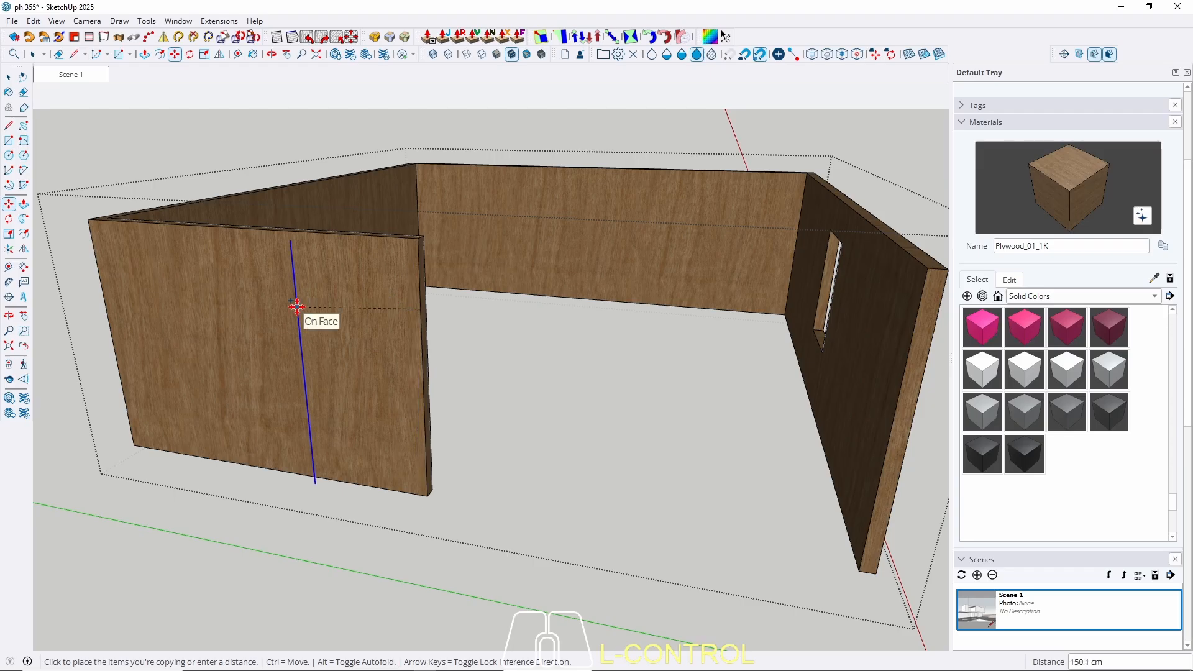
key(Left)
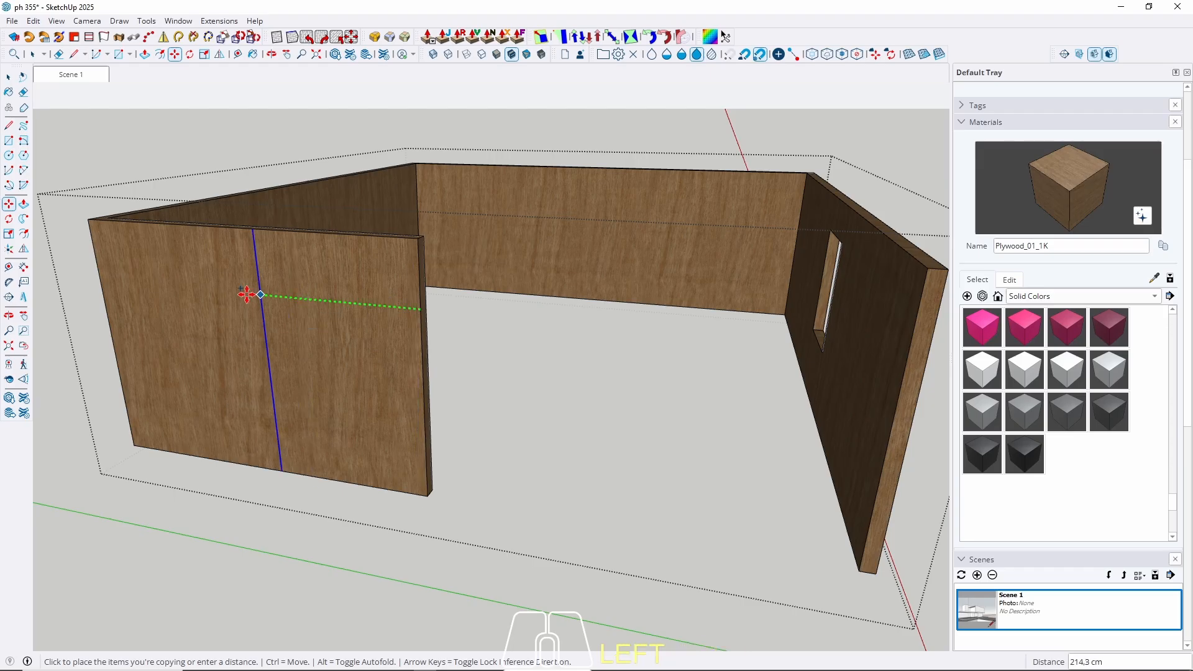
click(102, 292)
text(/3)
key(Return)
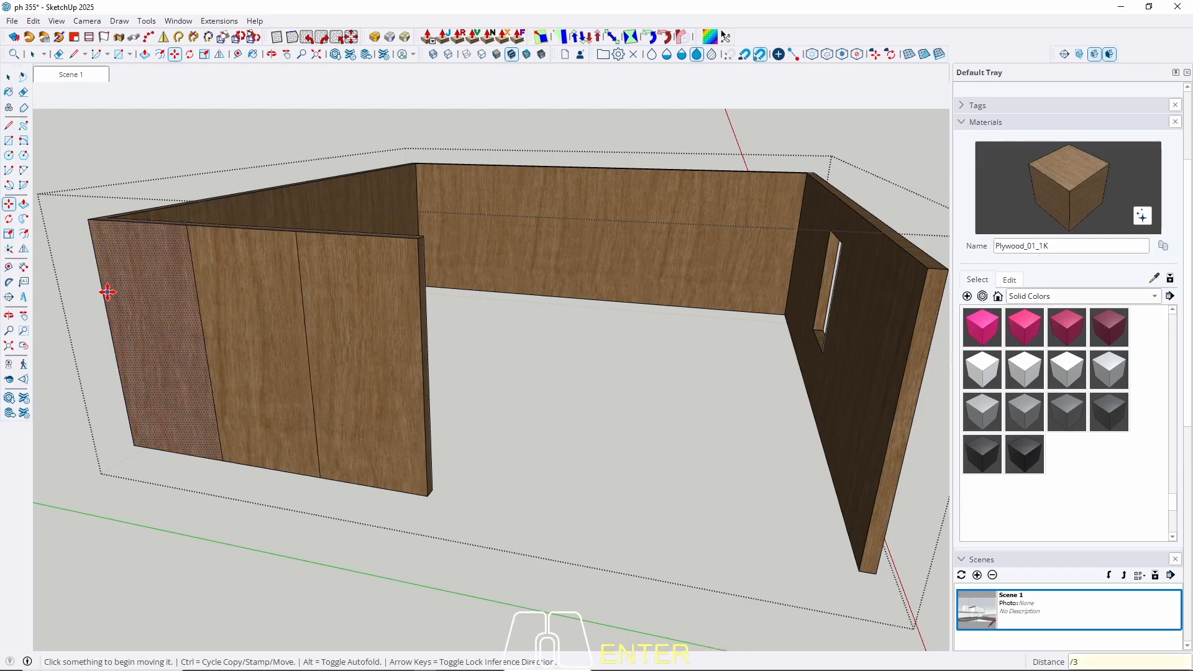
key(space)
Copy both panel seams 1 cm over to form thin groove strips.
click(201, 319)
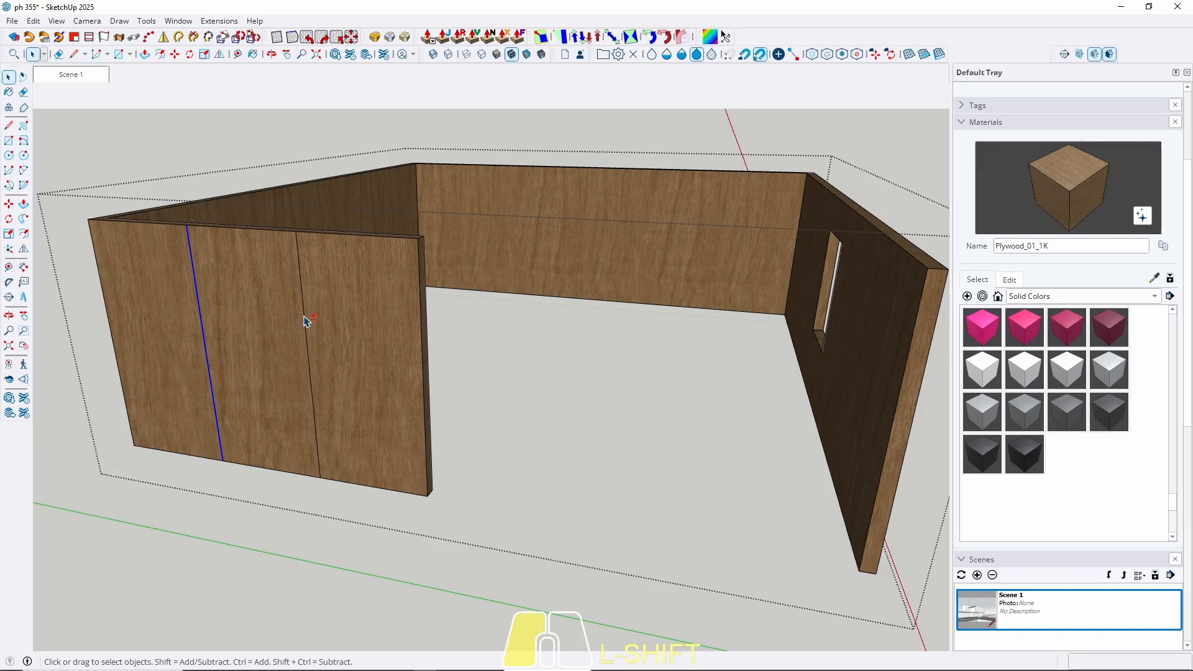
shift+click(309, 323)
middle_drag(339, 323, 327, 334)
key(m)
click(308, 334)
key(ctrl)
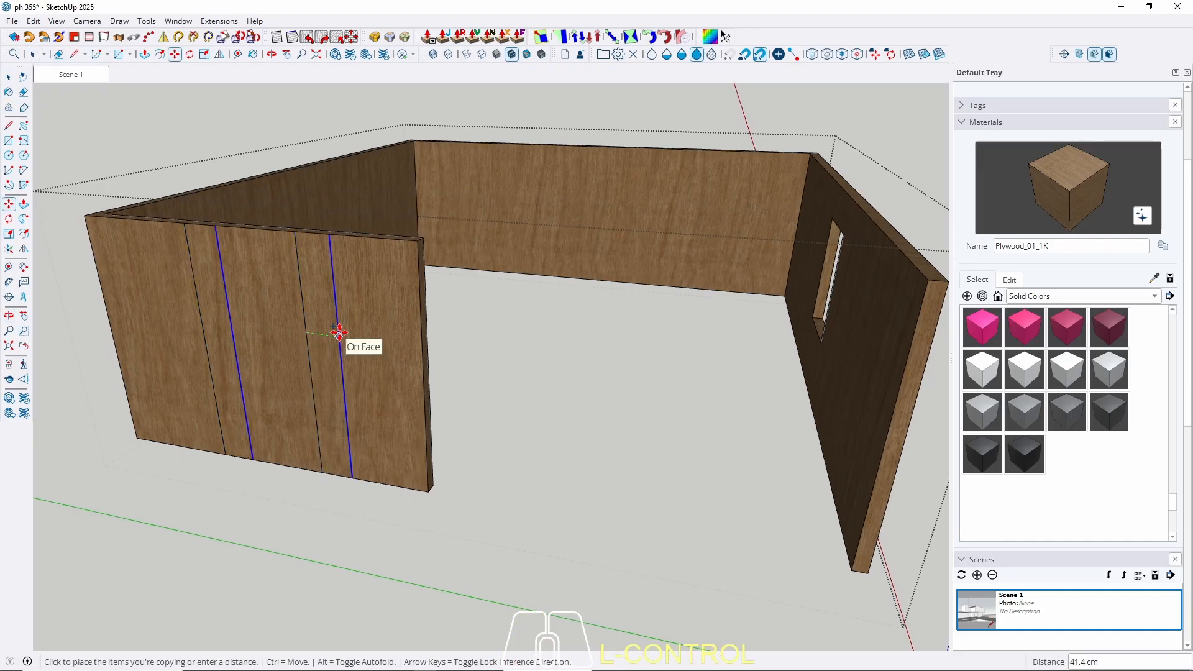
text(1)
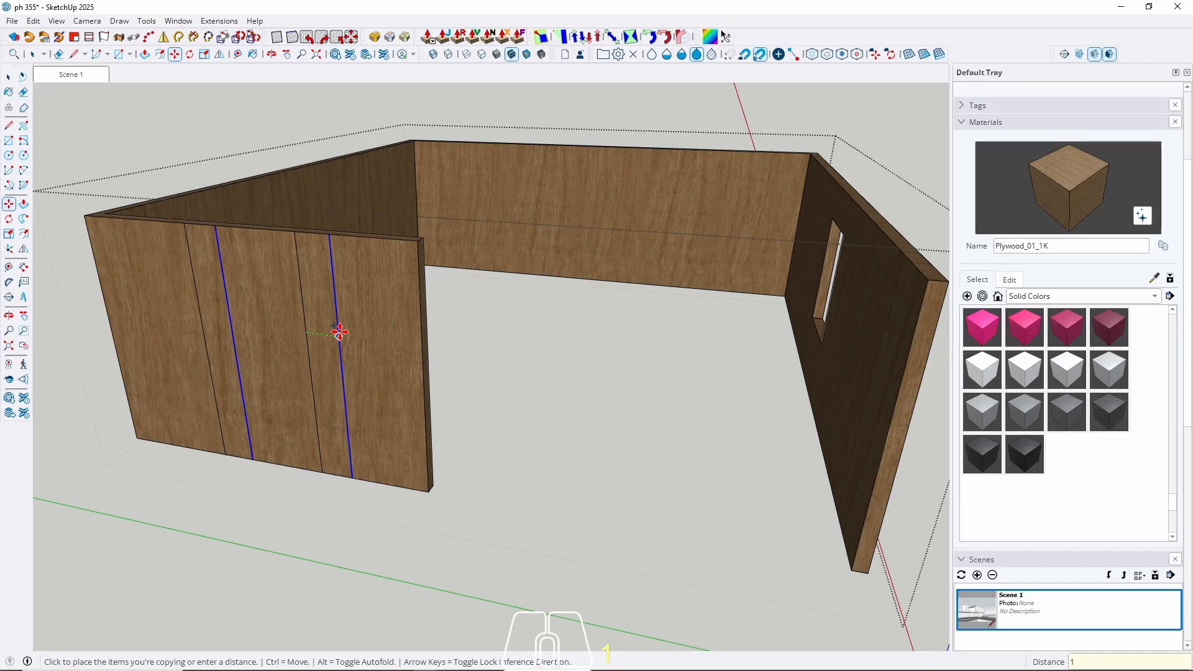
key(Return)
key(space)
Push the groove strip 1 cm into the upper plywood wall.
middle_drag(308, 271, 348, 323)
shift+middle_drag(348, 323, 498, 391)
scroll(488, 324, up, 5)
scroll(479, 322, up, 6)
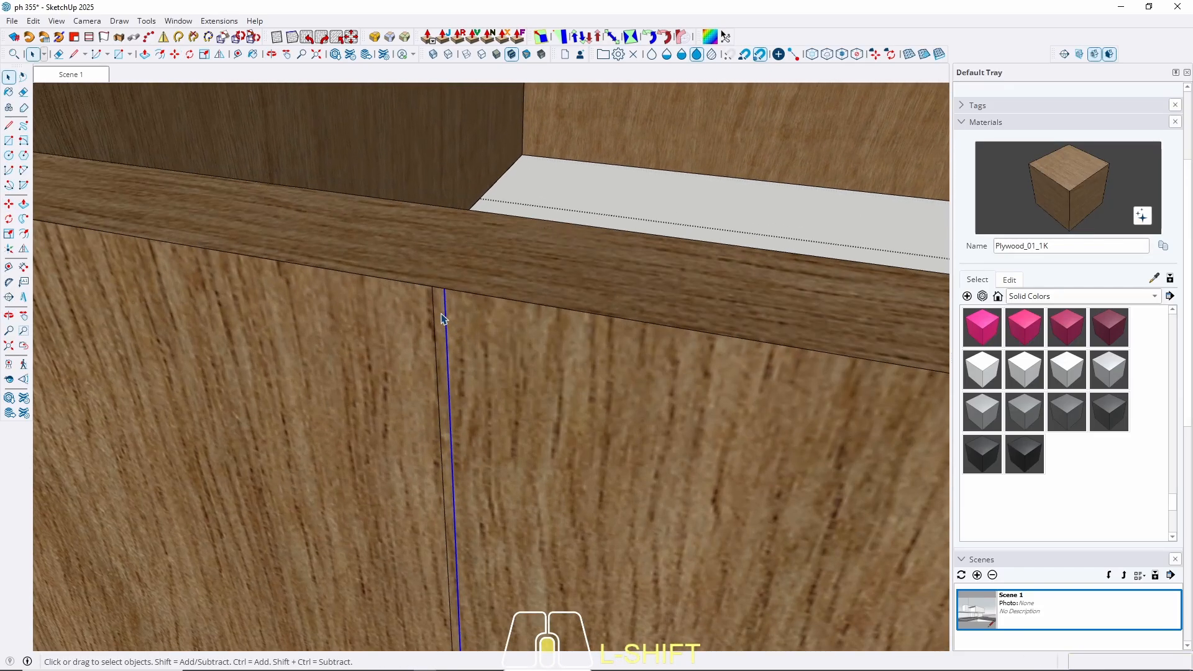
key(p)
click(441, 311)
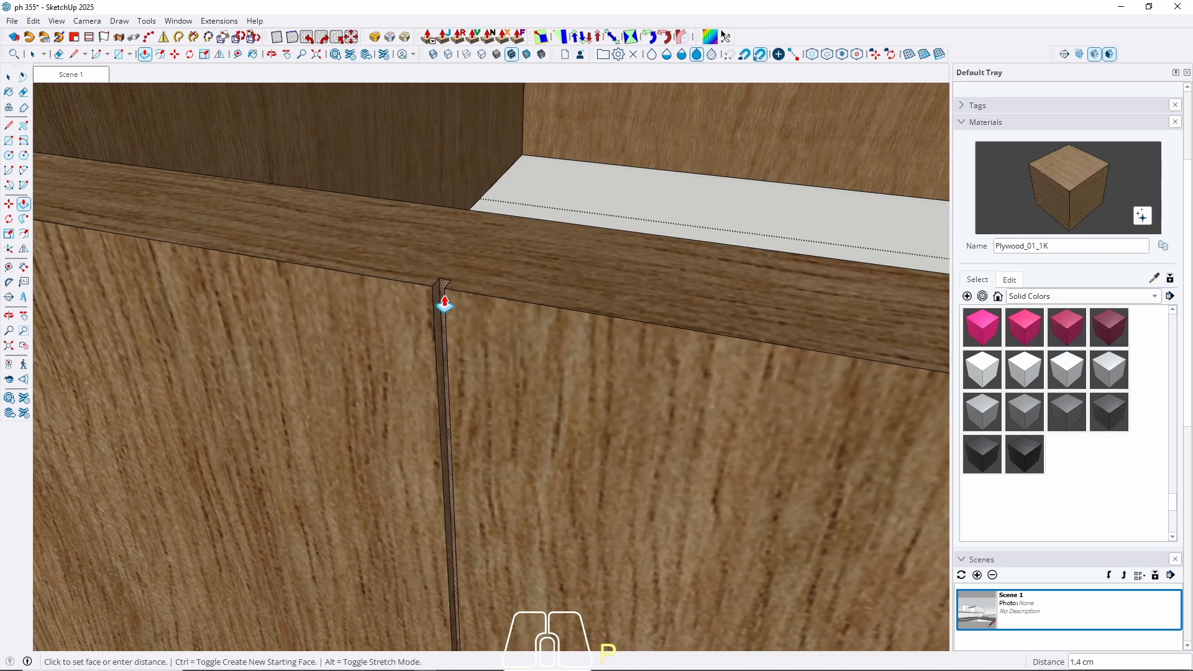
text(1)
key(Return)
middle_drag(445, 307, 257, 271)
scroll(257, 271, down, 3)
click(280, 260)
key(space)
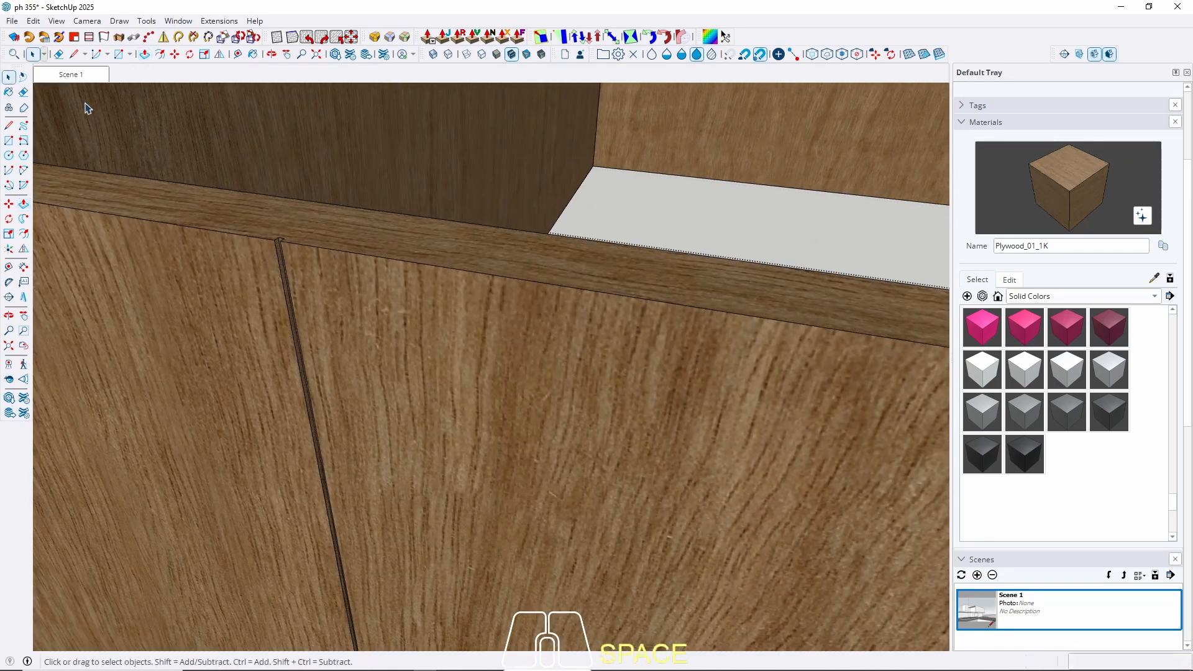
Return to Scene 1, leave the wall group, and open the lower plywood wall group.
click(70, 75)
key(Escape)
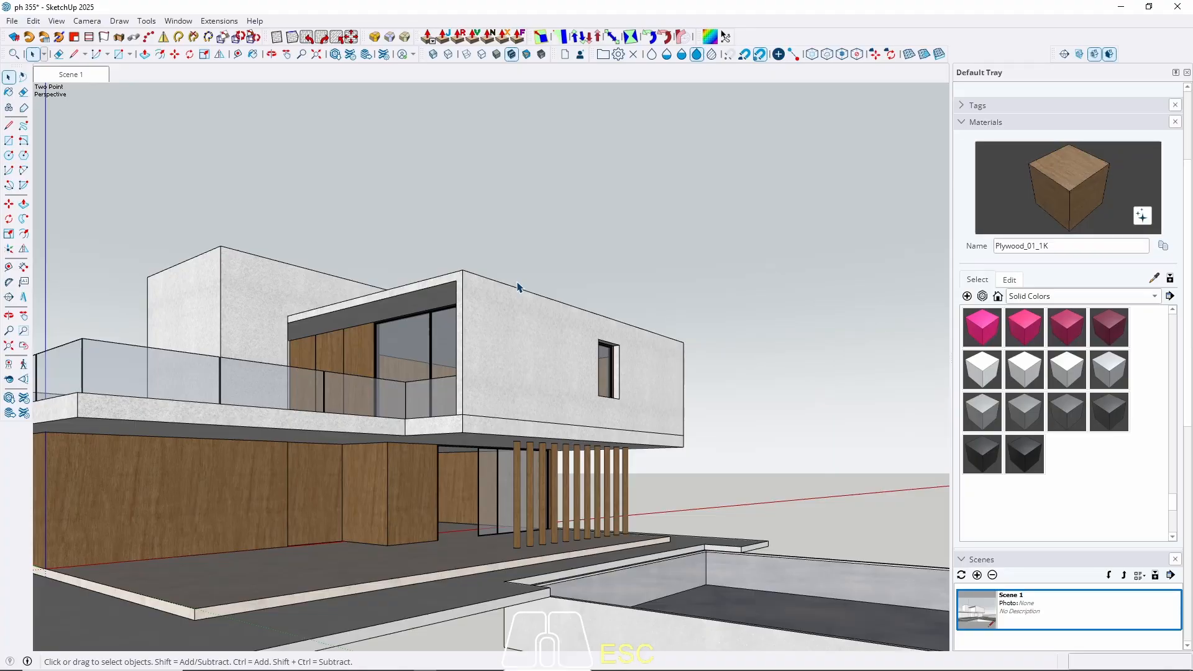
mouse_move(282, 504)
middle_down()
mouse_move(151, 530)
mouse_move(261, 503)
middle_up()
triple_click(295, 468)
Copy the wall's end edge along the red axis and divide it into three panels with /3.
scroll(421, 444, up, 4)
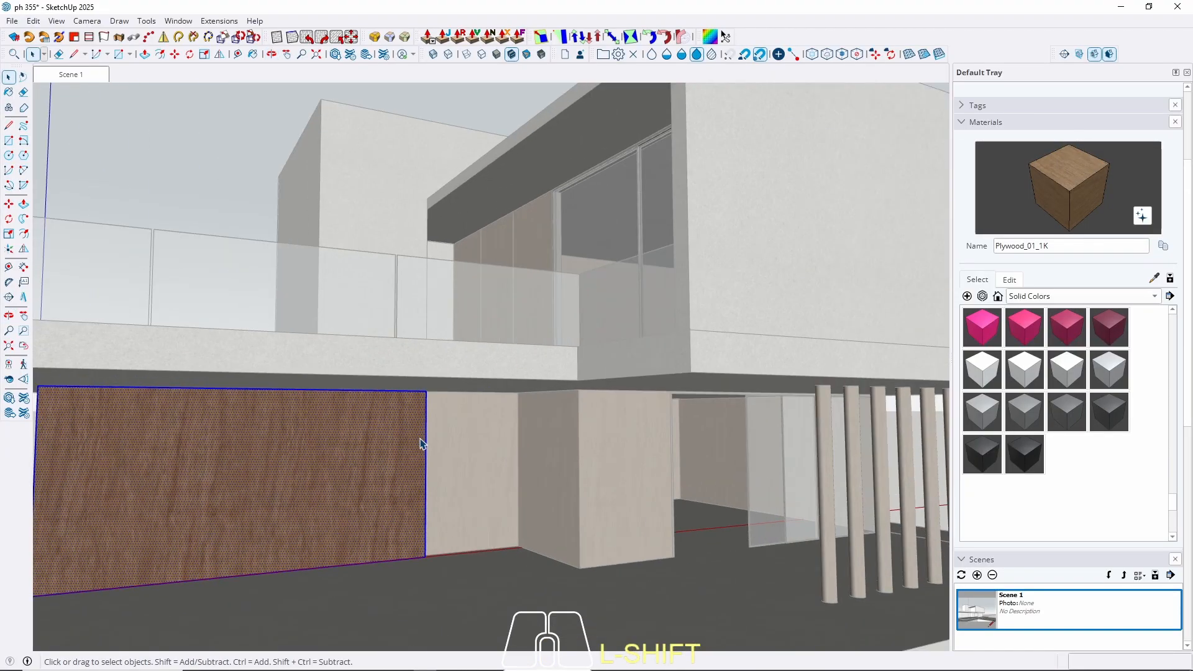
shift+click(426, 458)
scroll(429, 435, down, 8)
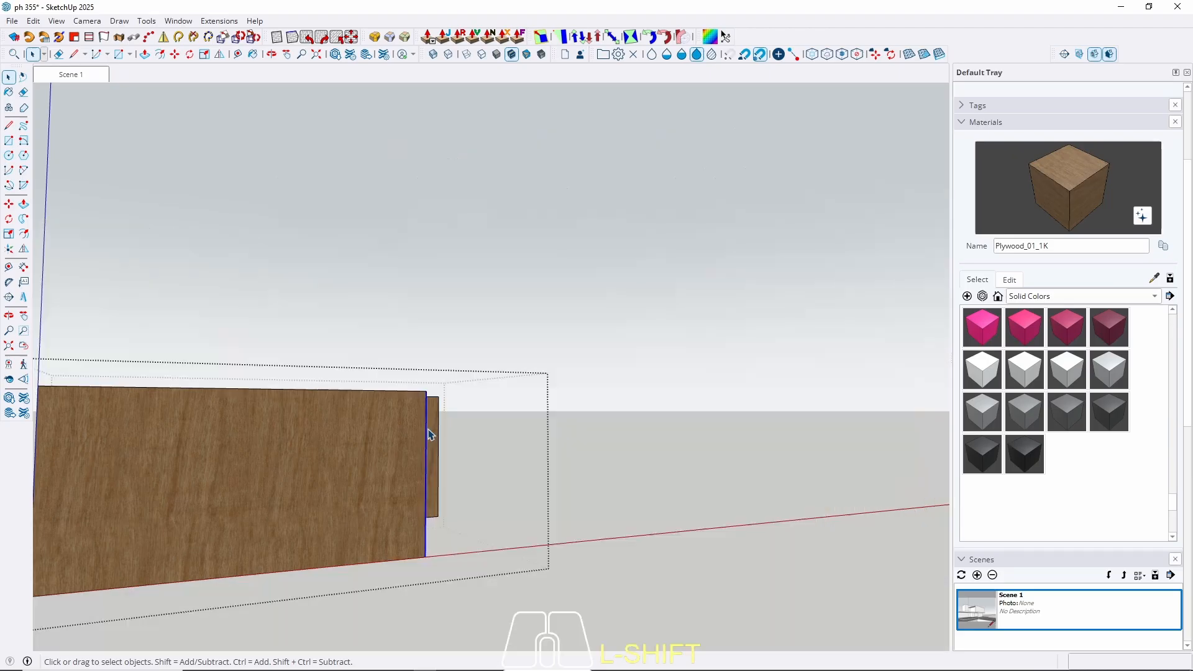
key(m)
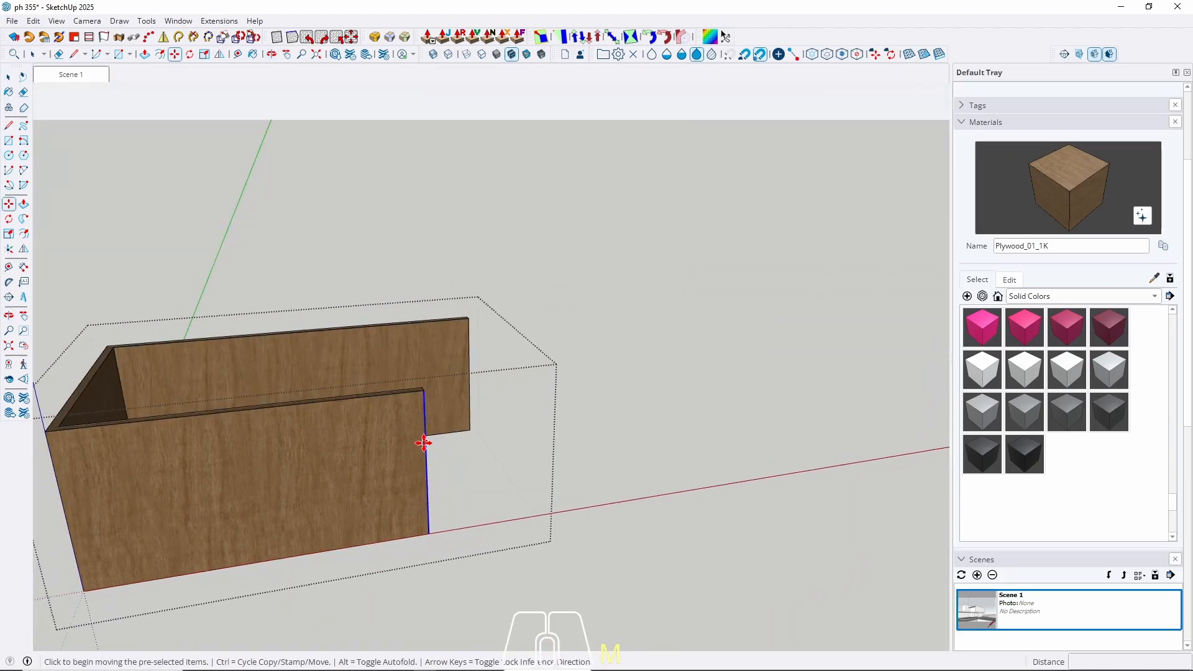
key(ctrl)
click(425, 443)
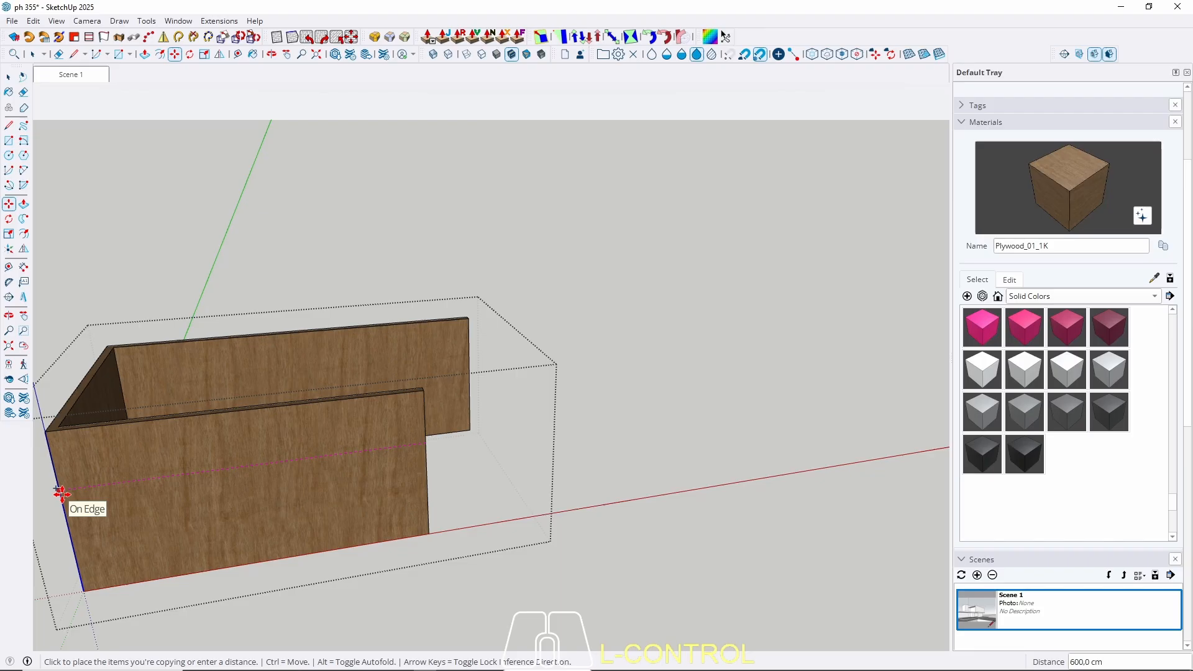
scroll(366, 482, down, 3)
key(Right)
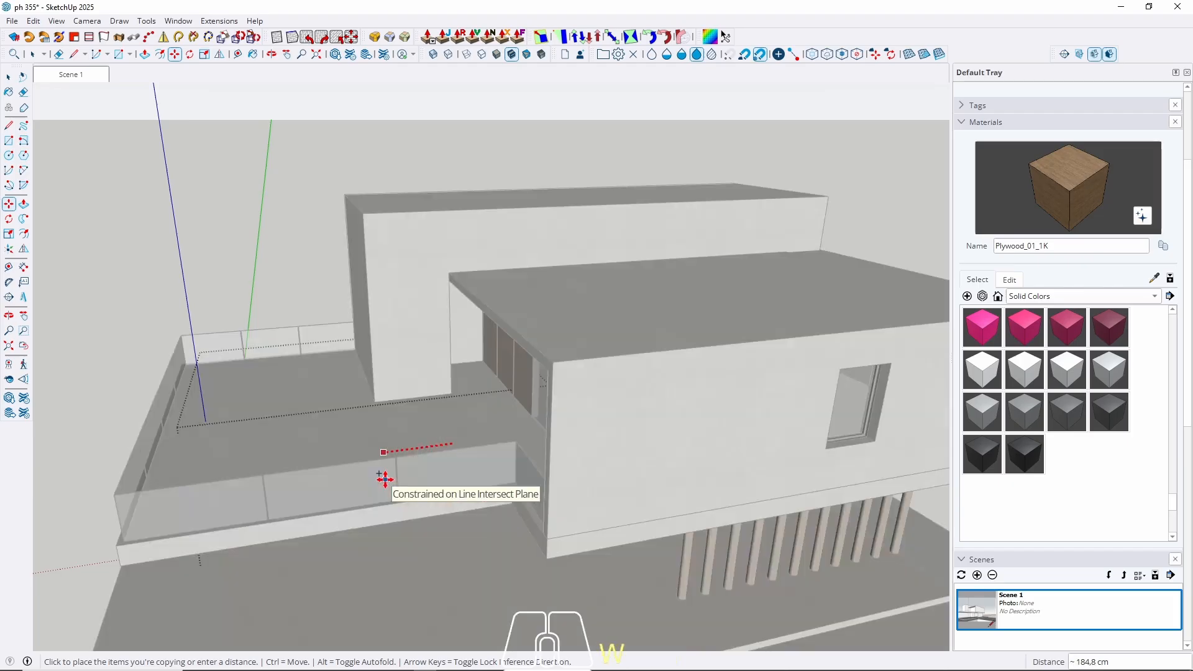
click(220, 491)
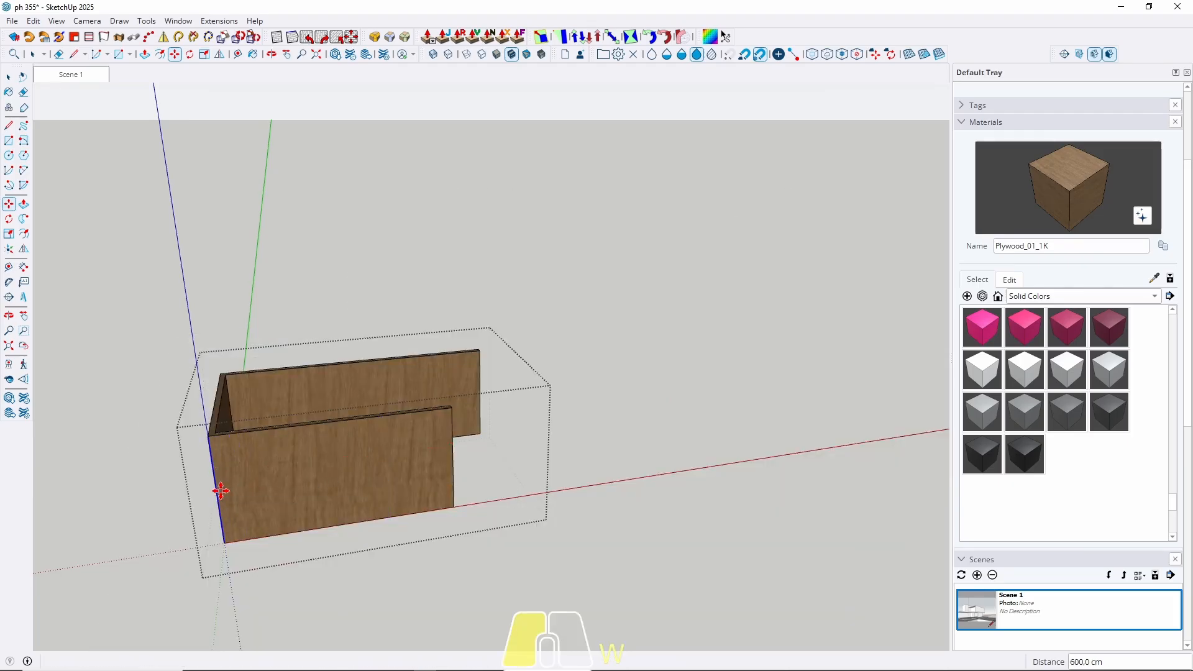
text(/)
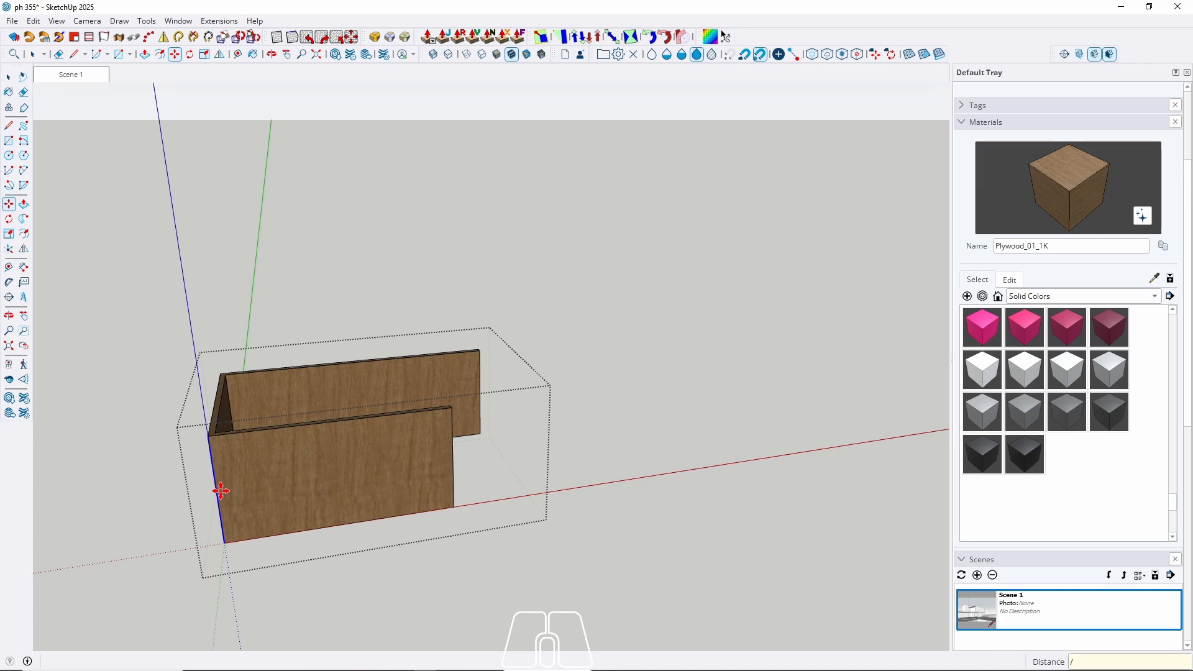
text(3)
key(Return)
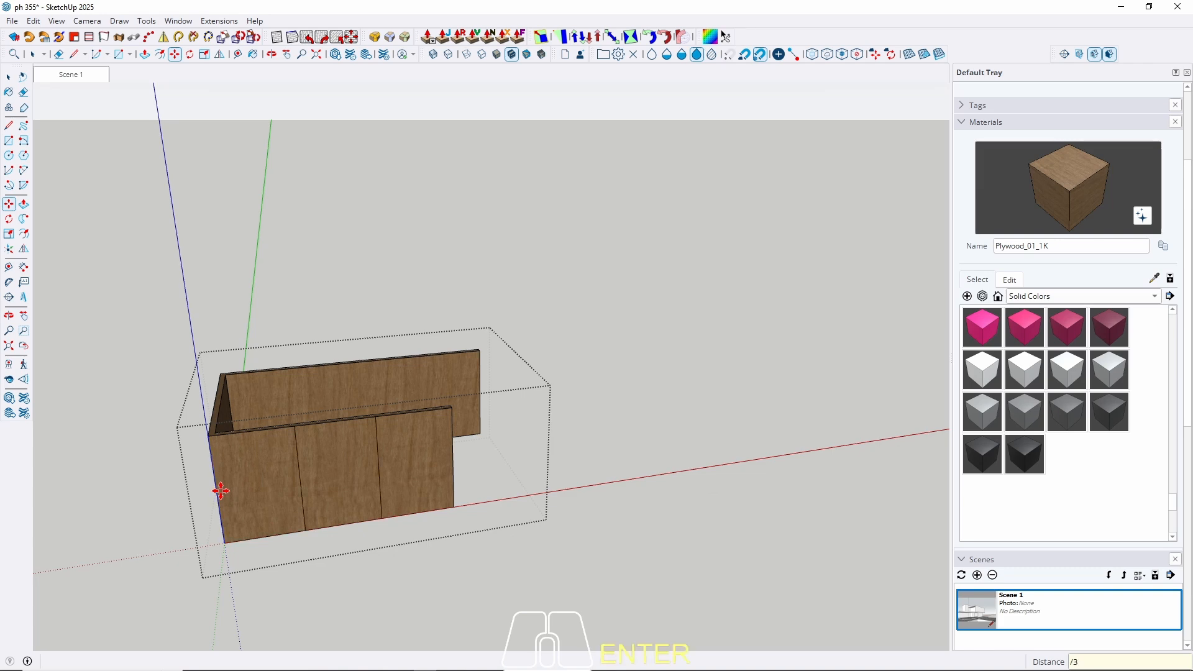
key(space)
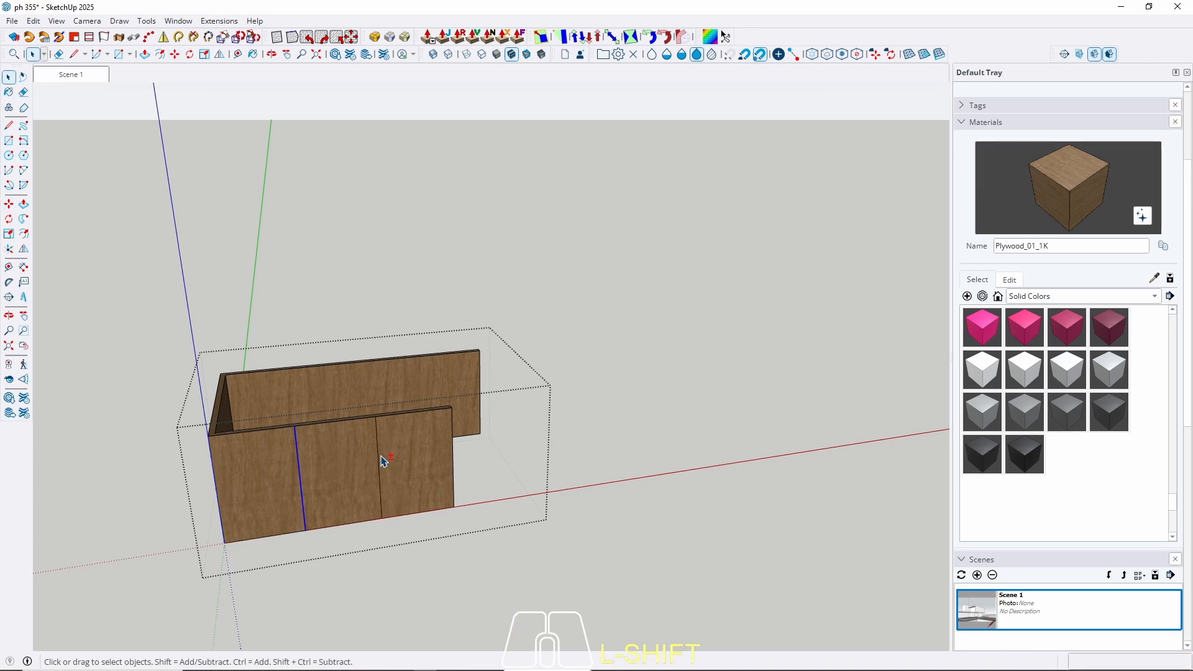
Select the two panel dividing edges, then cancel a started copy of them.
shift+click(381, 457)
shift+click(385, 446)
scroll(376, 460, up, 5)
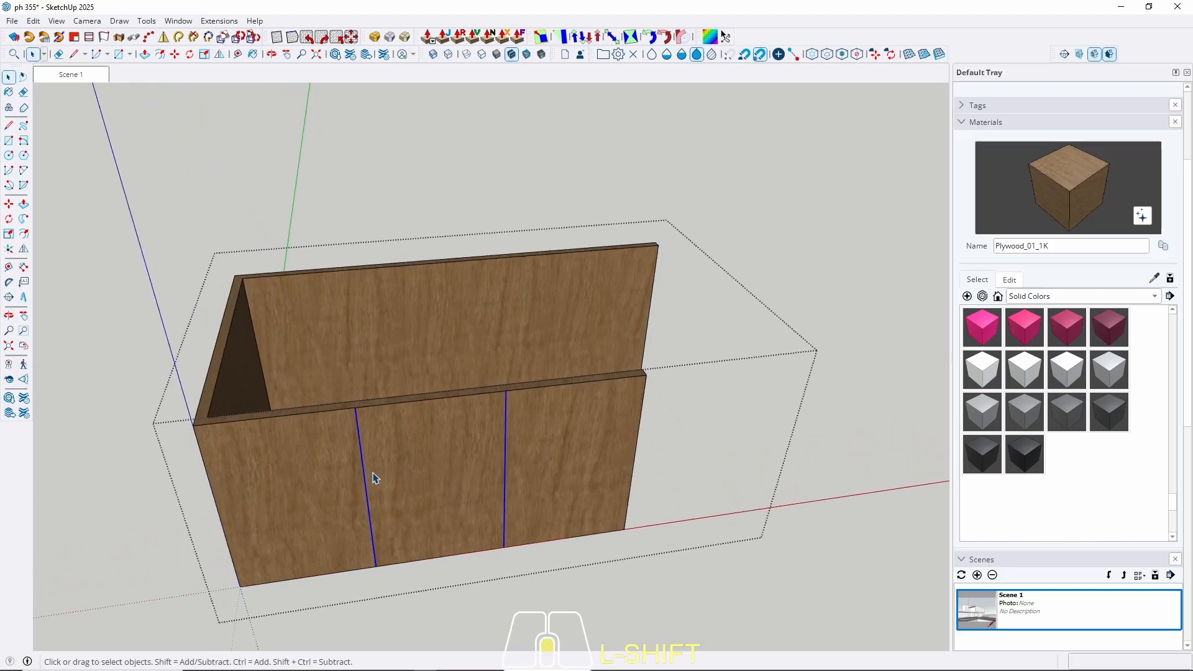
scroll(374, 478, up, 3)
key(m)
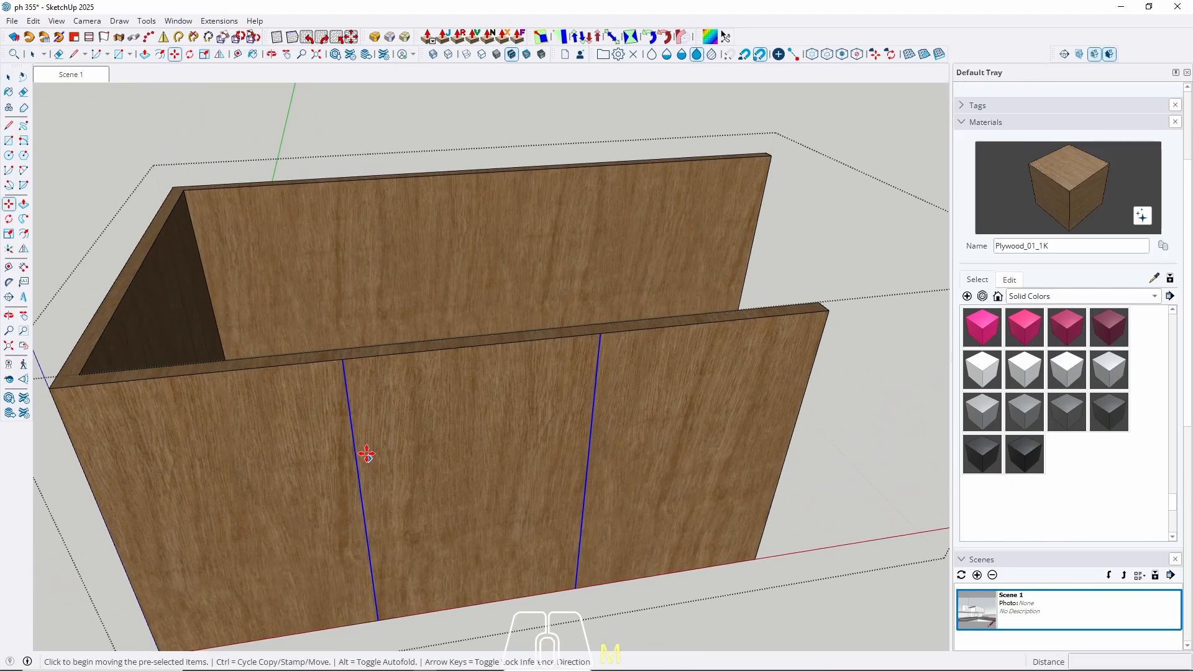
click(343, 363)
key(ctrl)
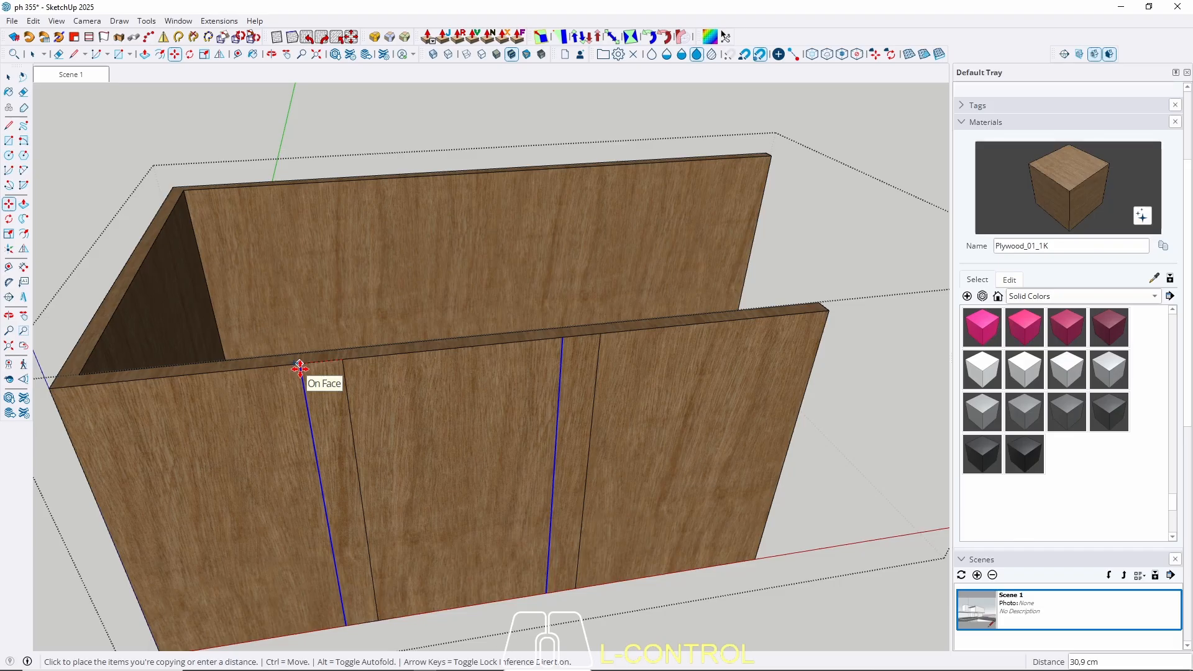
key(Escape)
key(space)
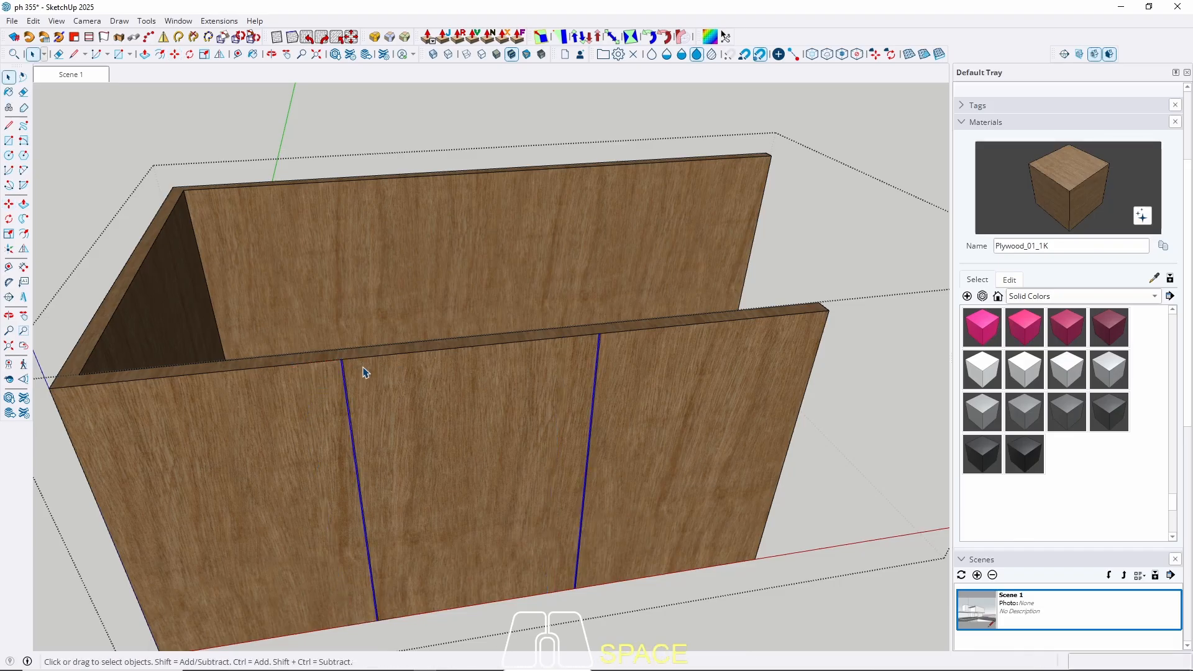
Recess the narrow groove face 1 cm and return to the Scene 1 view.
key(p)
scroll(357, 364, up, 6)
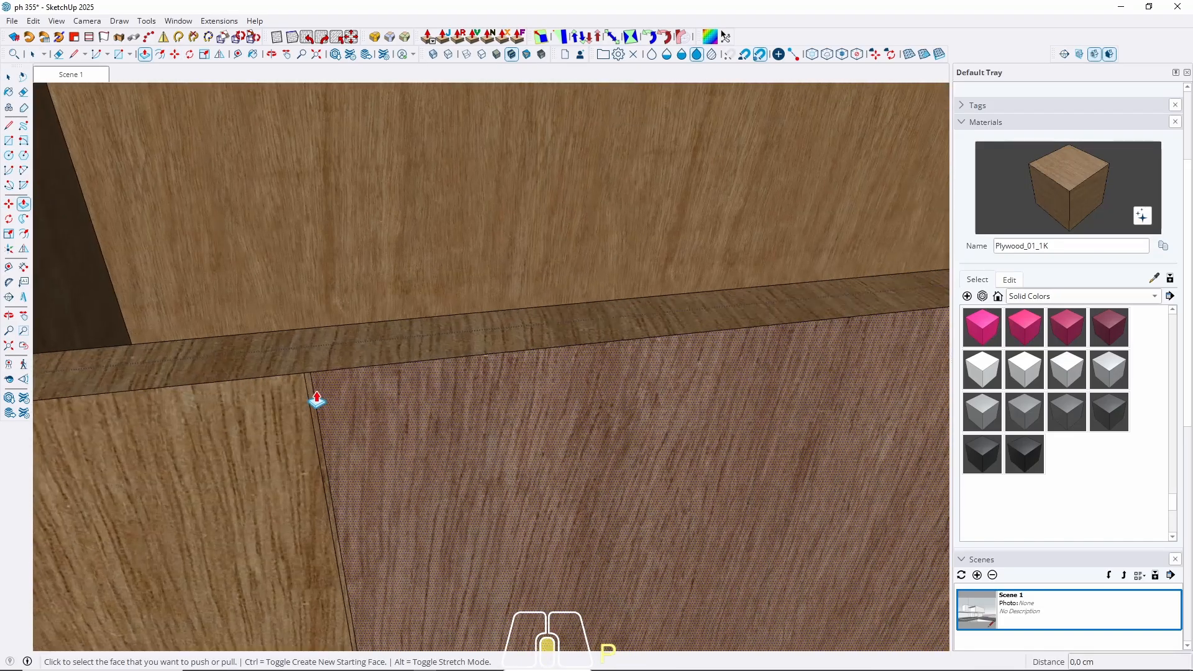
click(317, 401)
text(1)
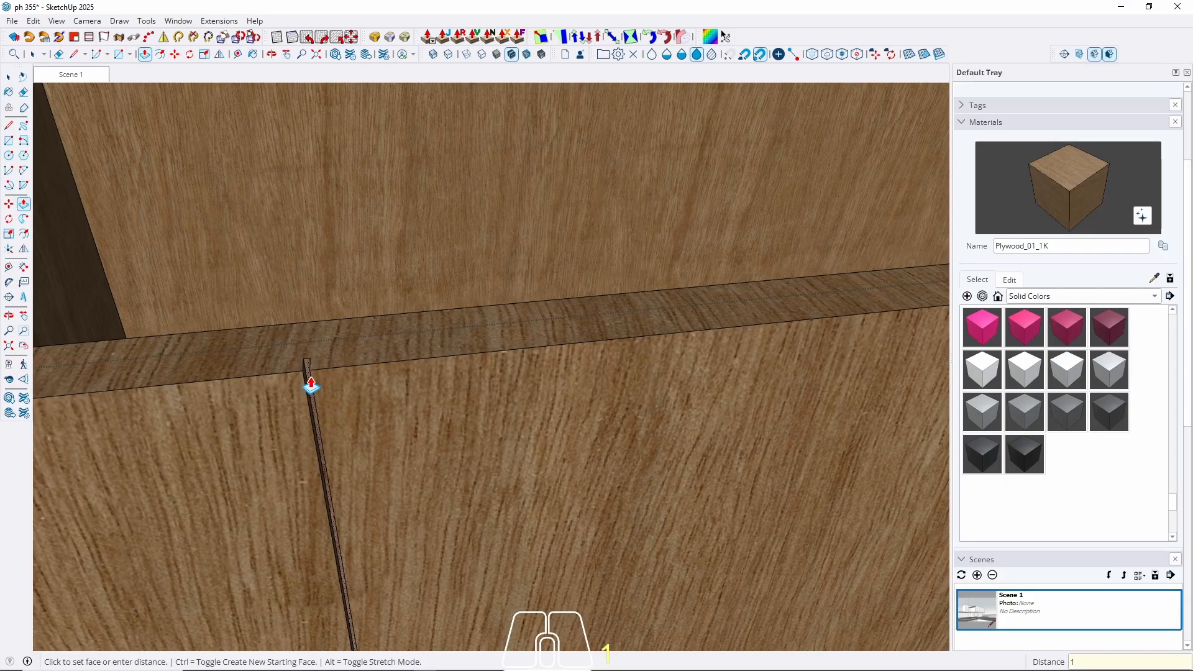
key(Return)
scroll(150, 361, down, 3)
scroll(691, 323, up, 3)
scroll(675, 306, up, 2)
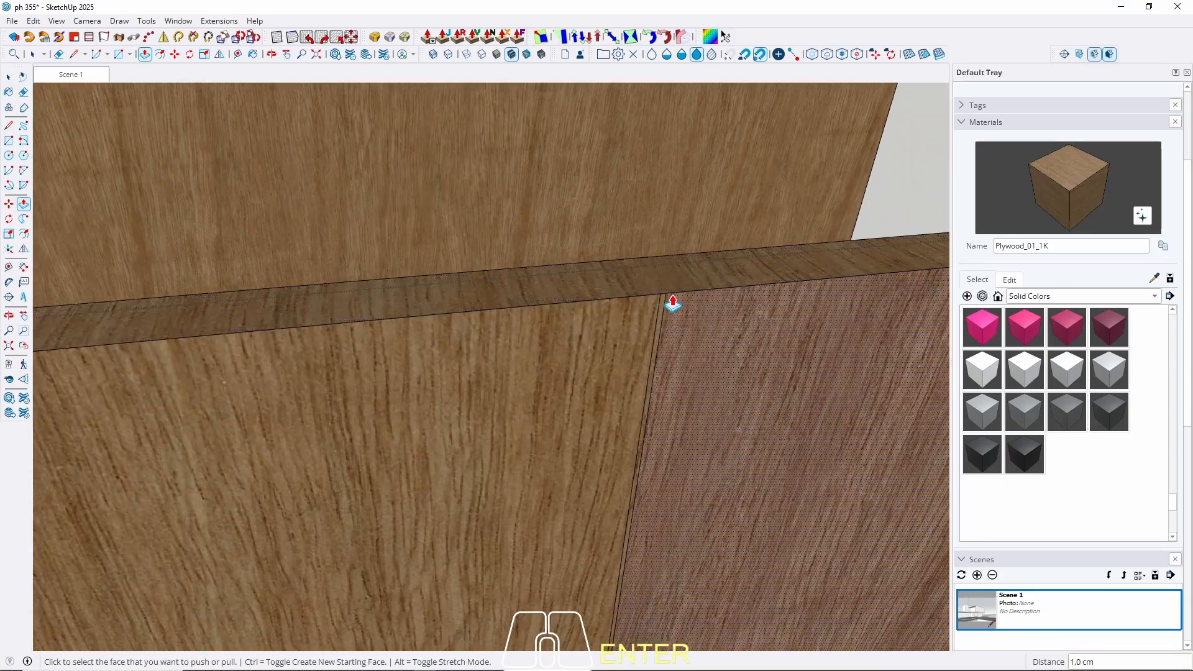
key(space)
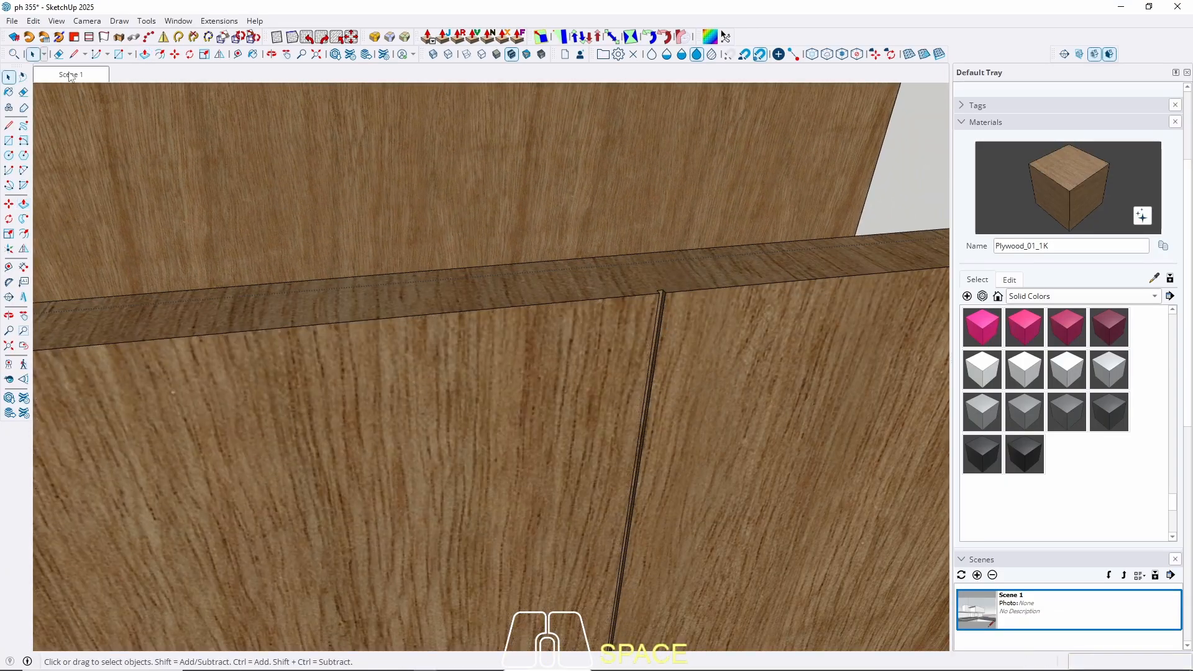
click(69, 73)
key(Escape)
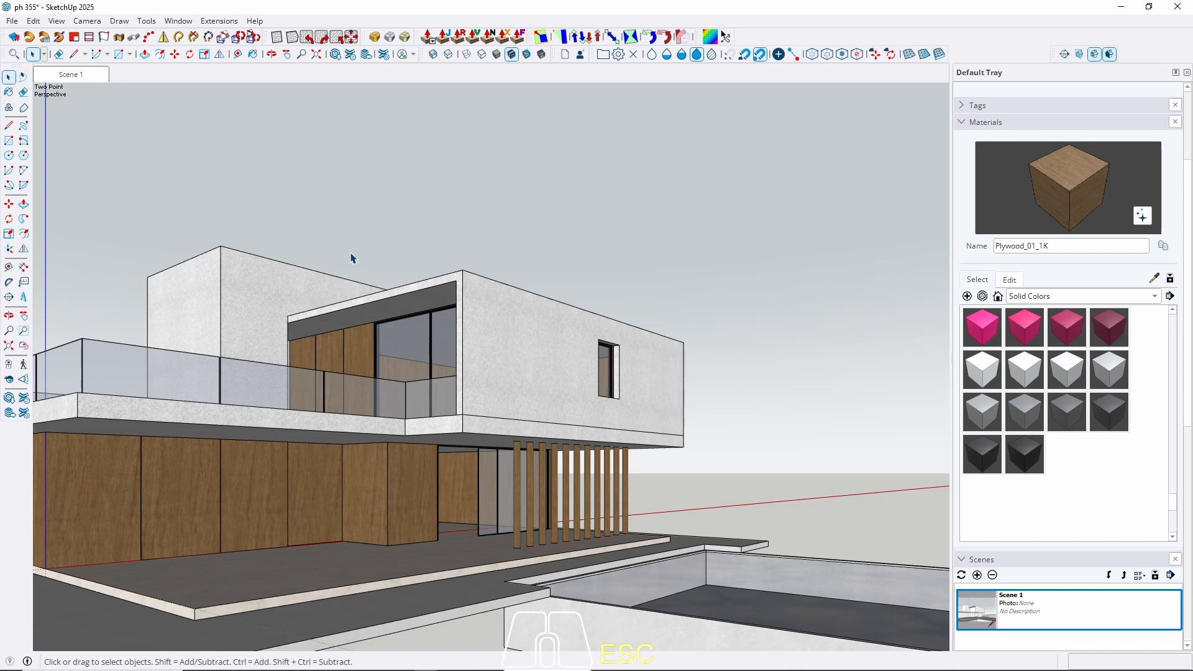
middle_drag(442, 416, 149, 473)
Push/pull the tall upper concrete volume's end face, ending with a 10 cm extrusion.
scroll(700, 320, up, 5)
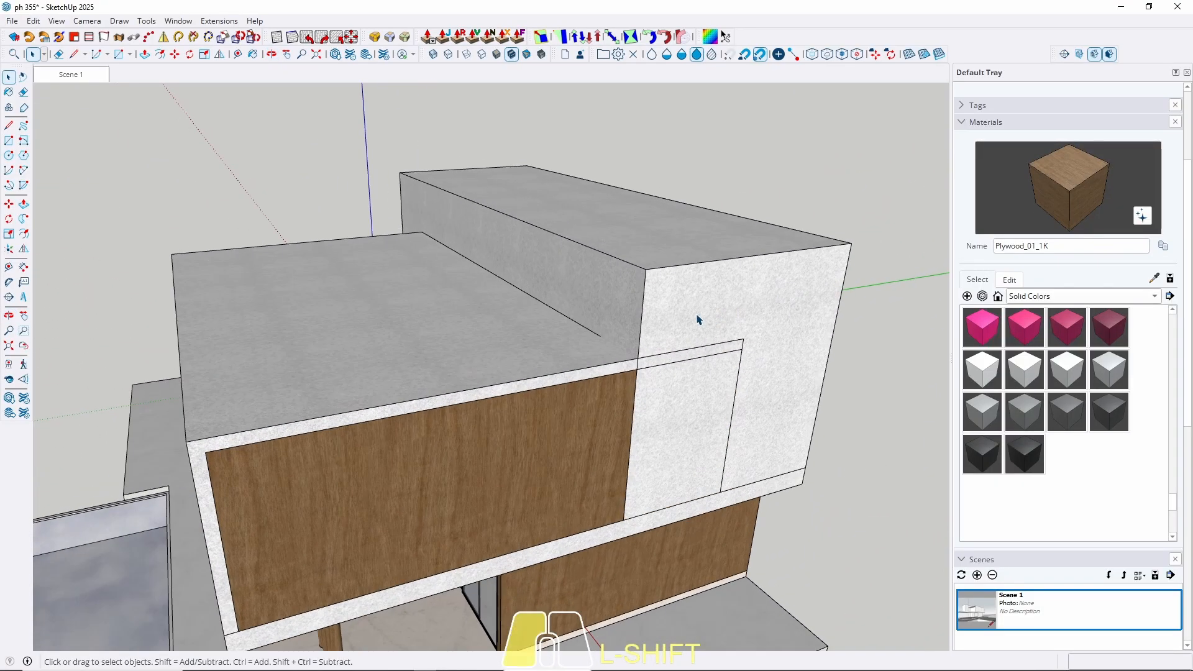
click(697, 319)
key(p)
click(697, 331)
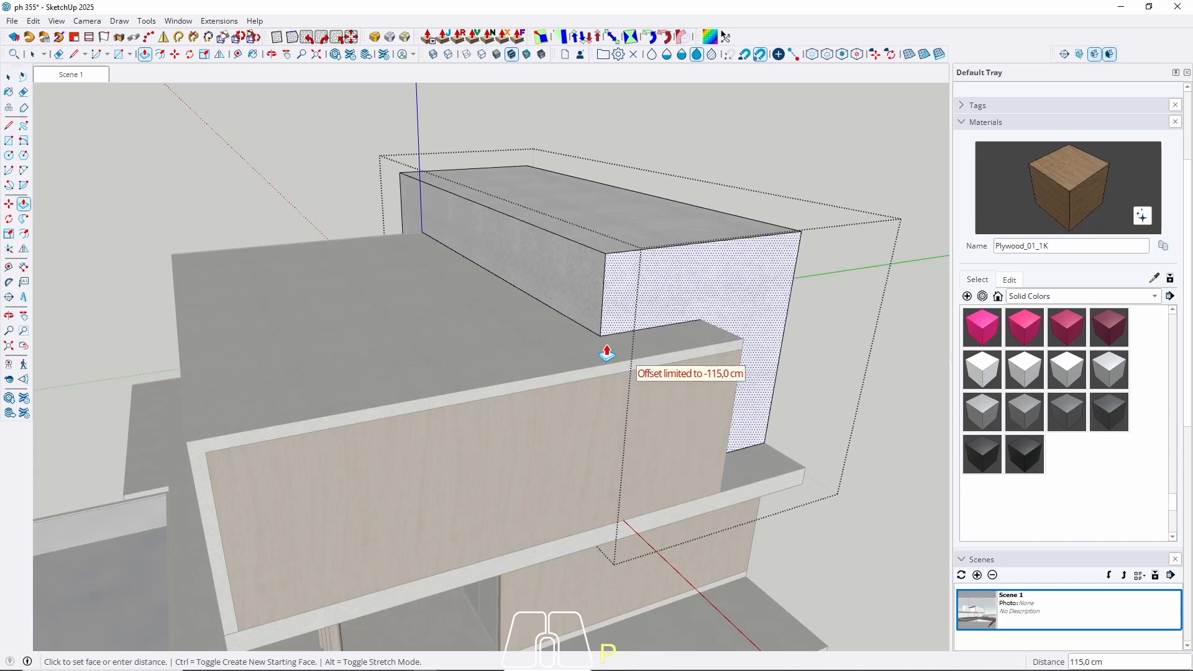
click(674, 438)
click(674, 438)
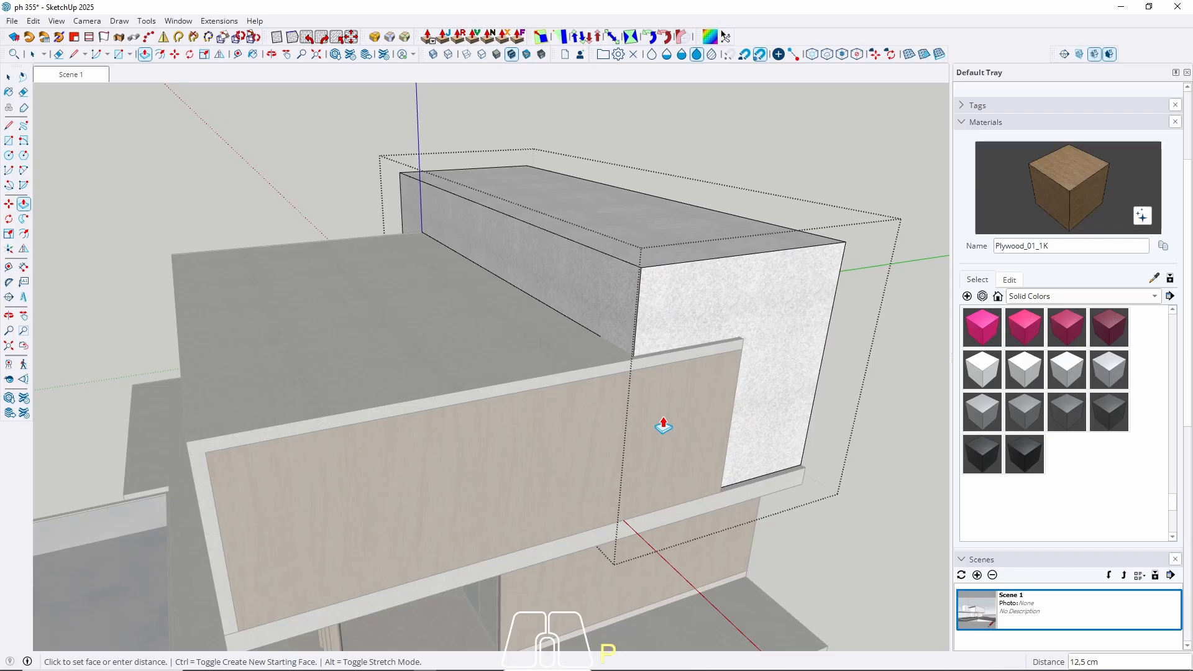
text(10)
key(Return)
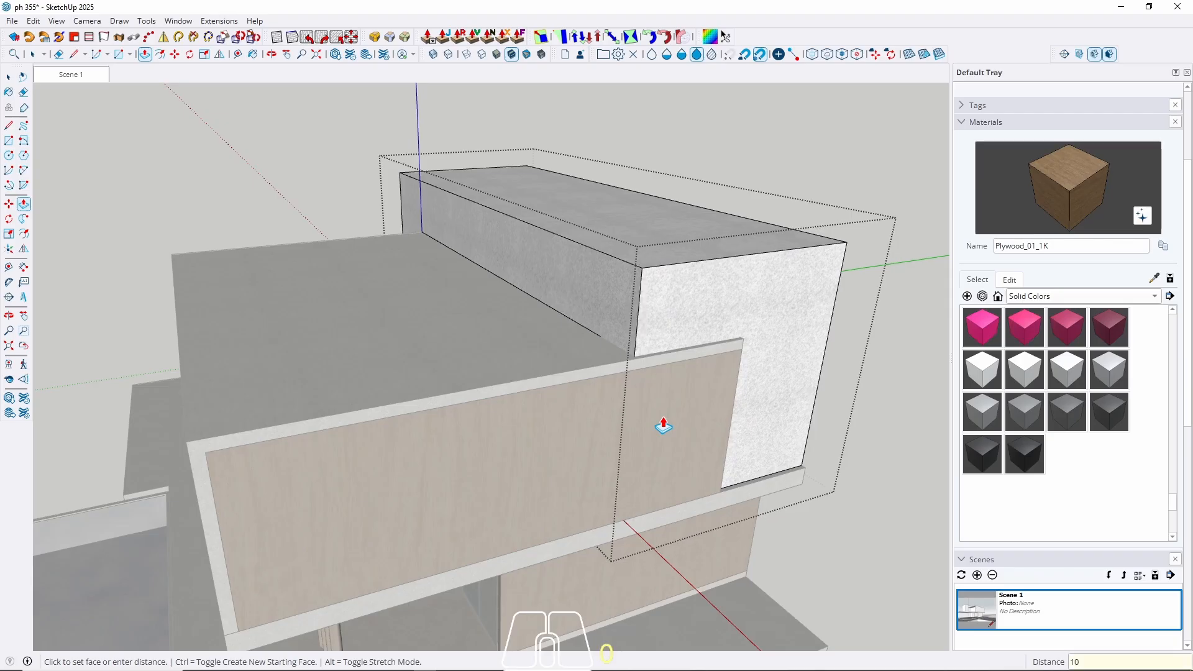
key(space)
middle_drag(545, 358, 713, 319)
key(Escape)
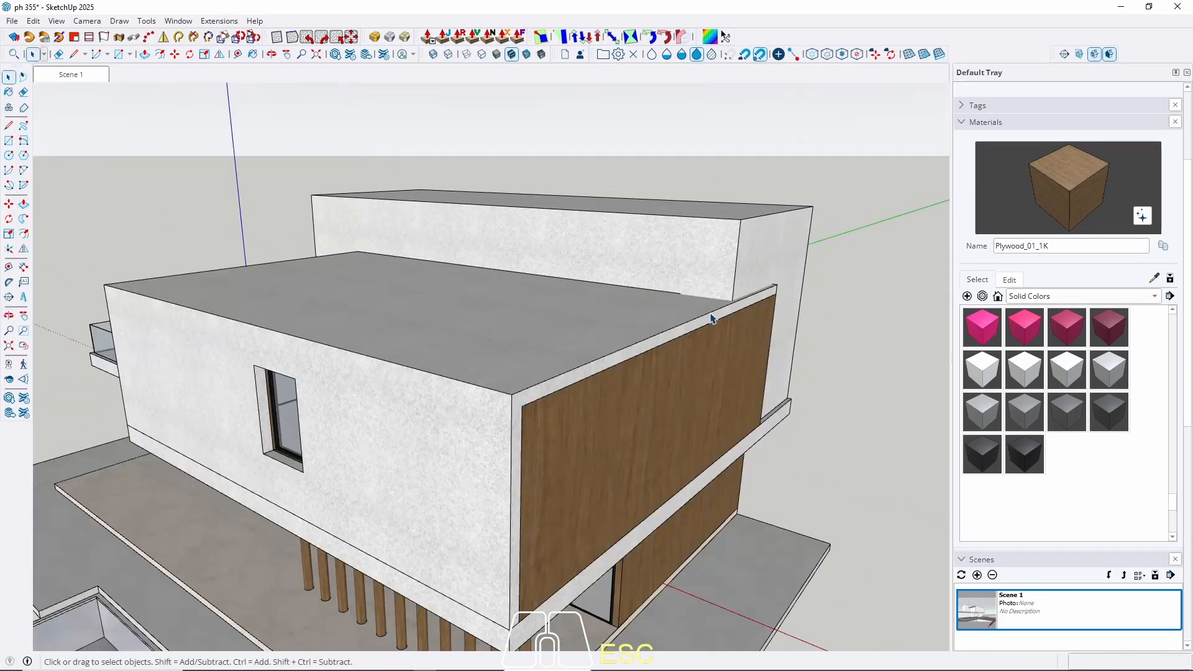
scroll(746, 291, down, 3)
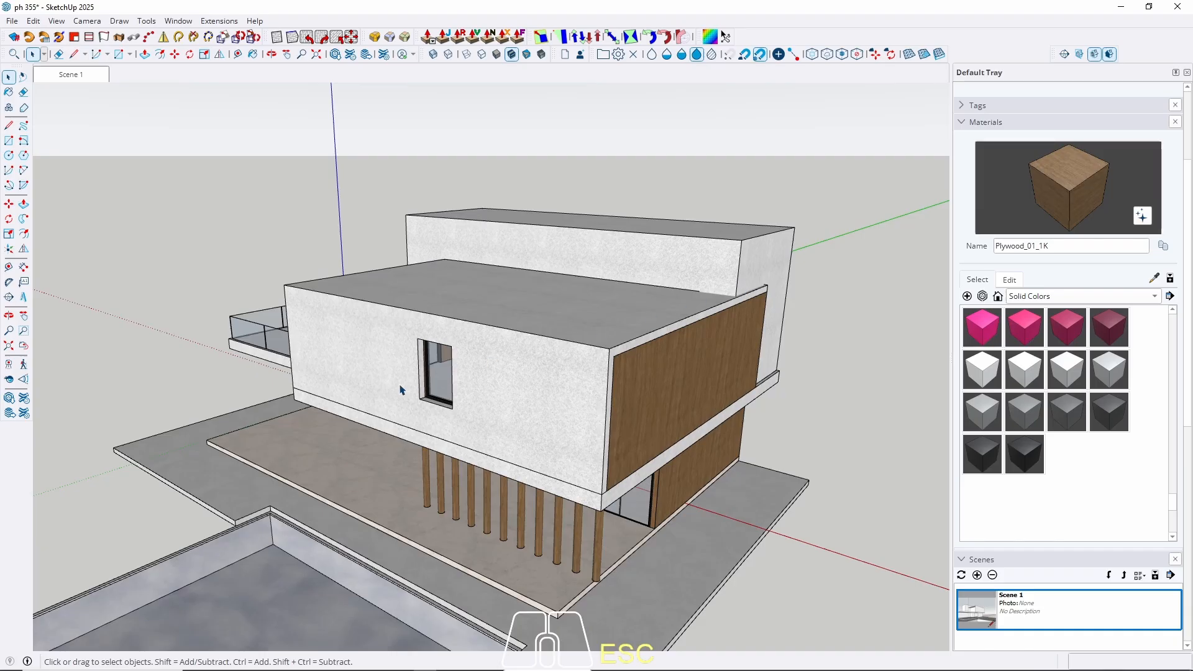
Orbit around the house, then restore the saved Scene 1 two-point perspective camera.
middle_drag(401, 390, 234, 154)
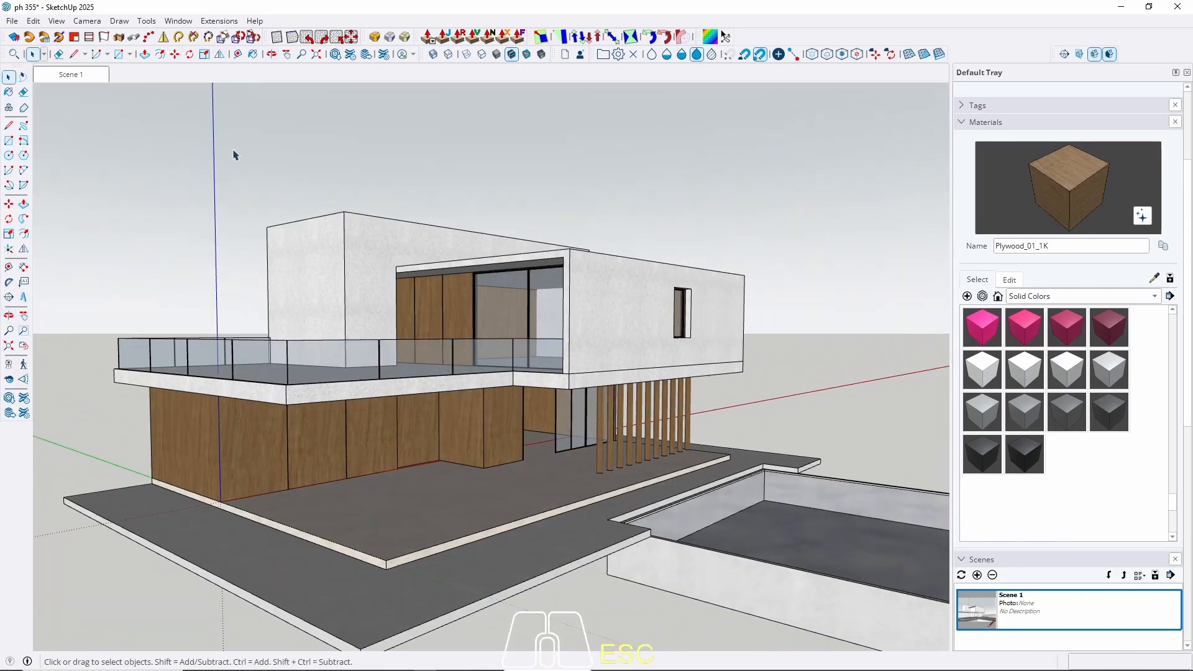
click(76, 77)
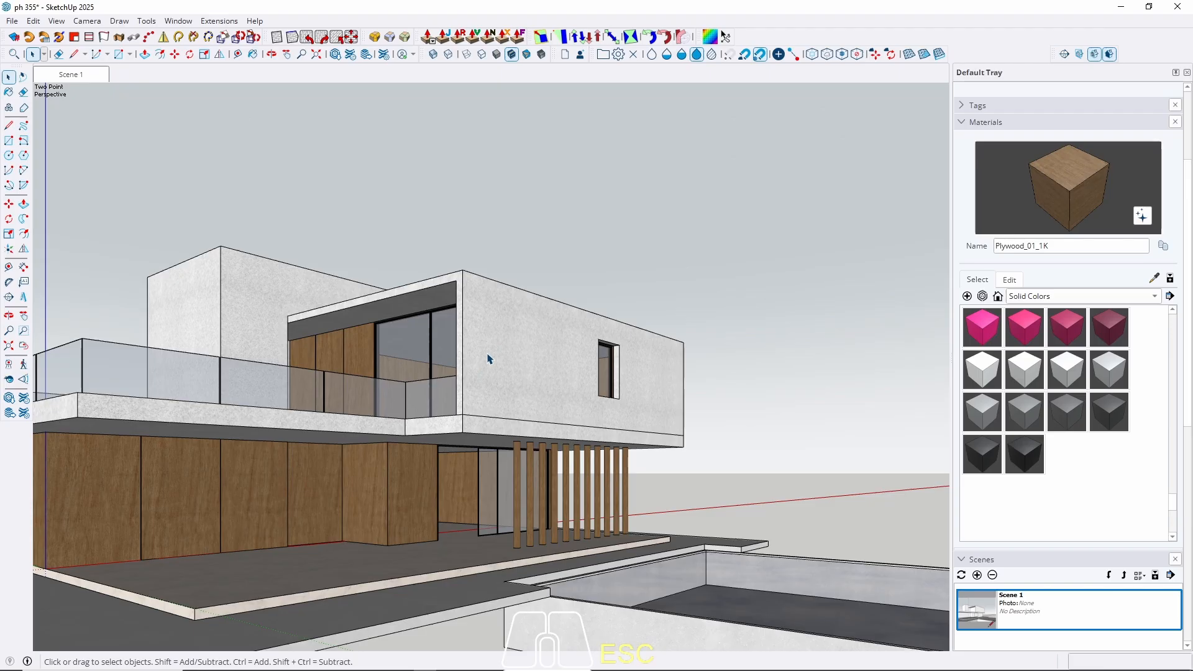
middle_drag(495, 359, 675, 399)
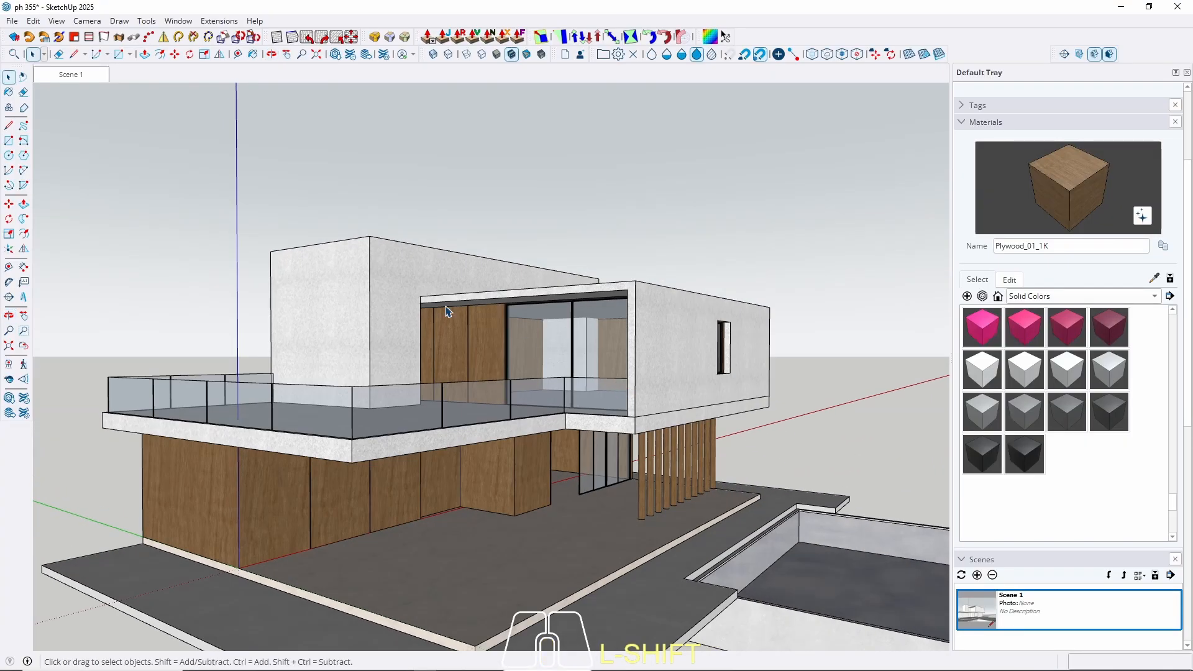
click(83, 75)
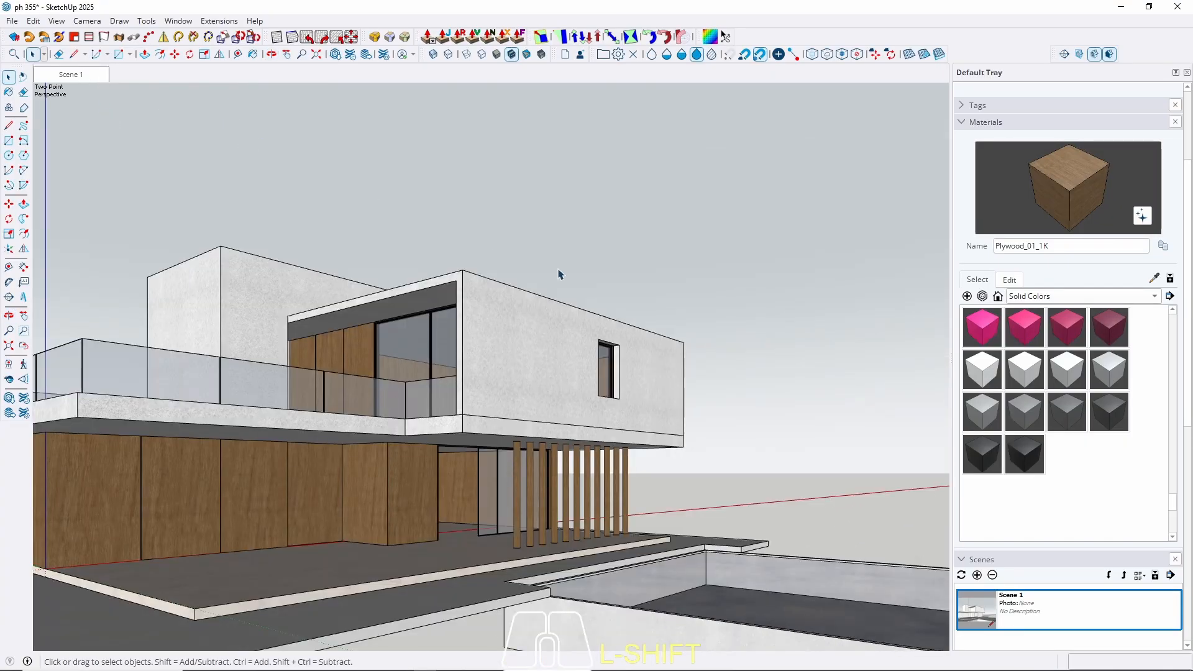